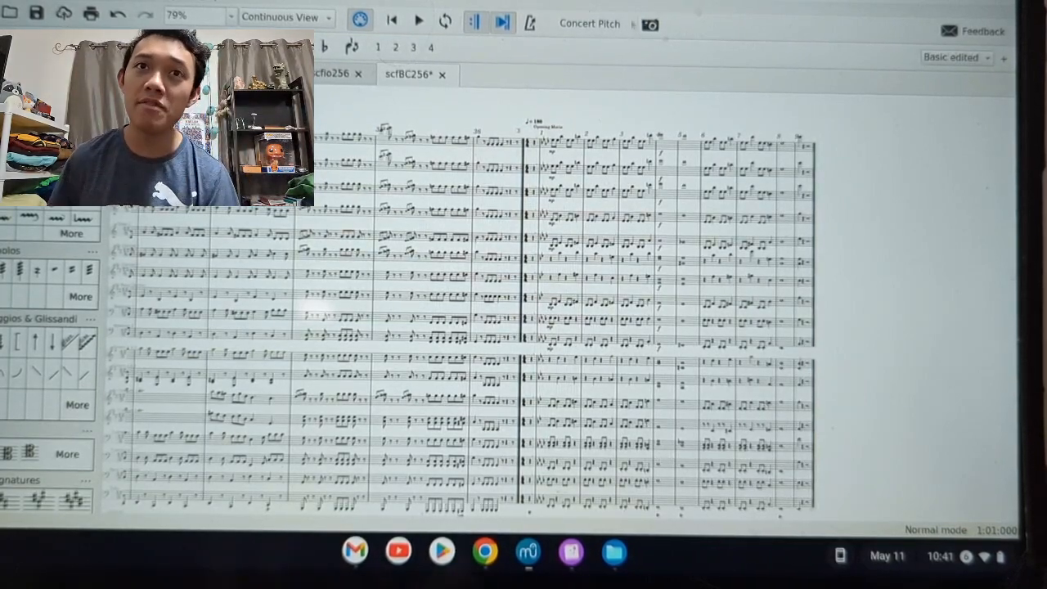
- Generate individual parts for all instruments in the scfBC256 score
{"action": "left_click", "coordinate": [391, 22]}
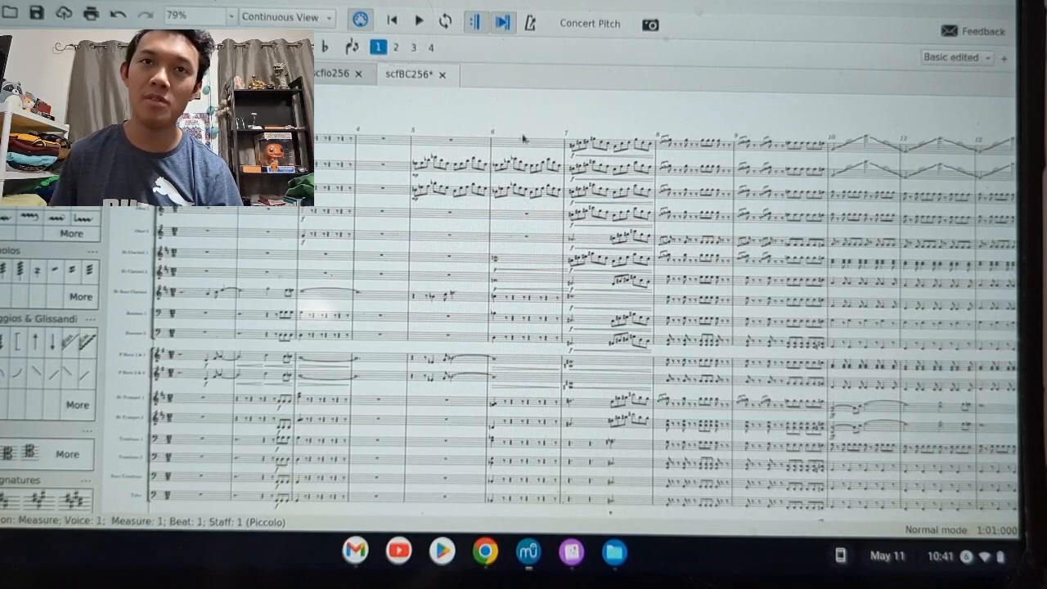
{"action": "scroll", "coordinate": [542, 150], "scroll_direction": "down", "scroll_amount": 5}
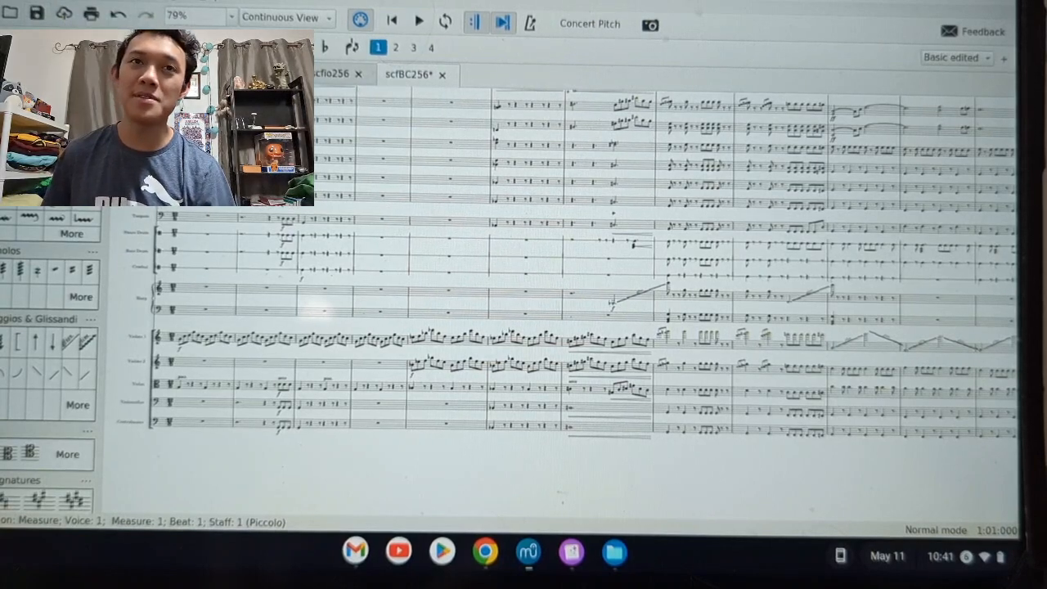
{"action": "left_click", "coordinate": [34, 1]}
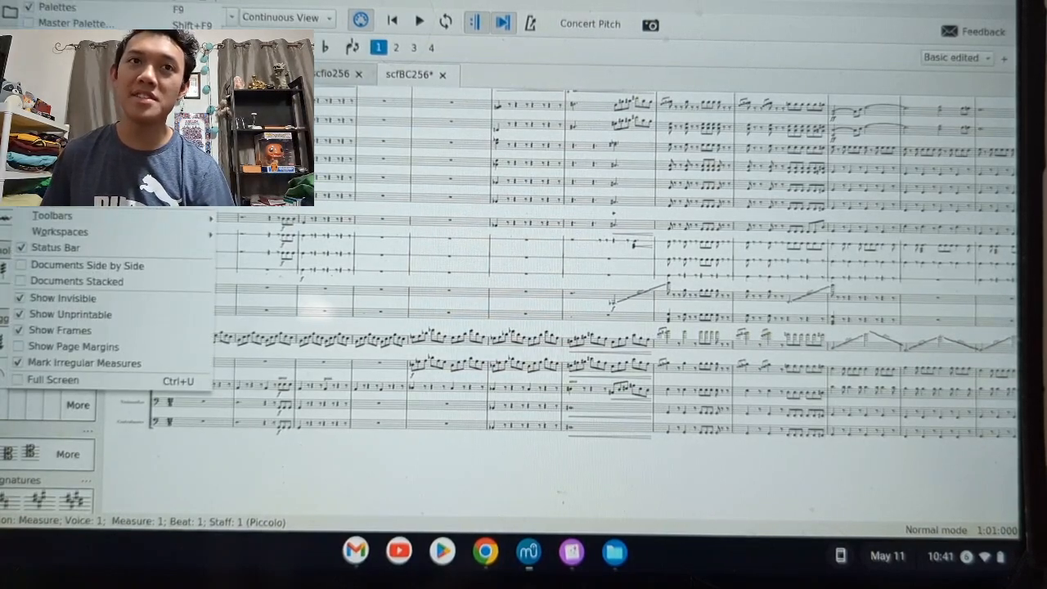
{"action": "mouse_move", "coordinate": [7, 1]}
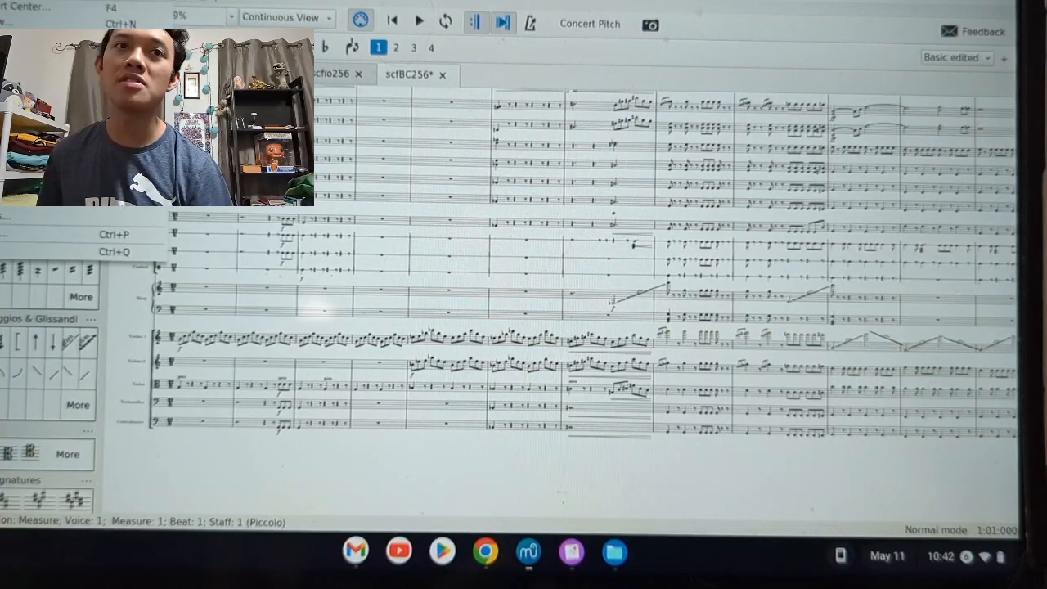
{"action": "left_click", "coordinate": [52, 215]}
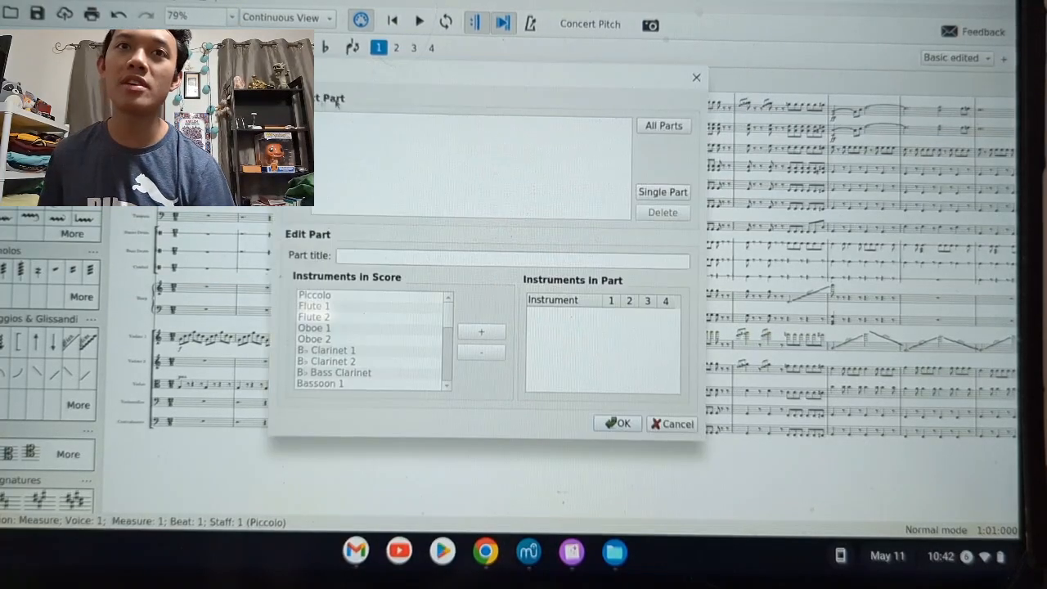
{"action": "left_click", "coordinate": [663, 125]}
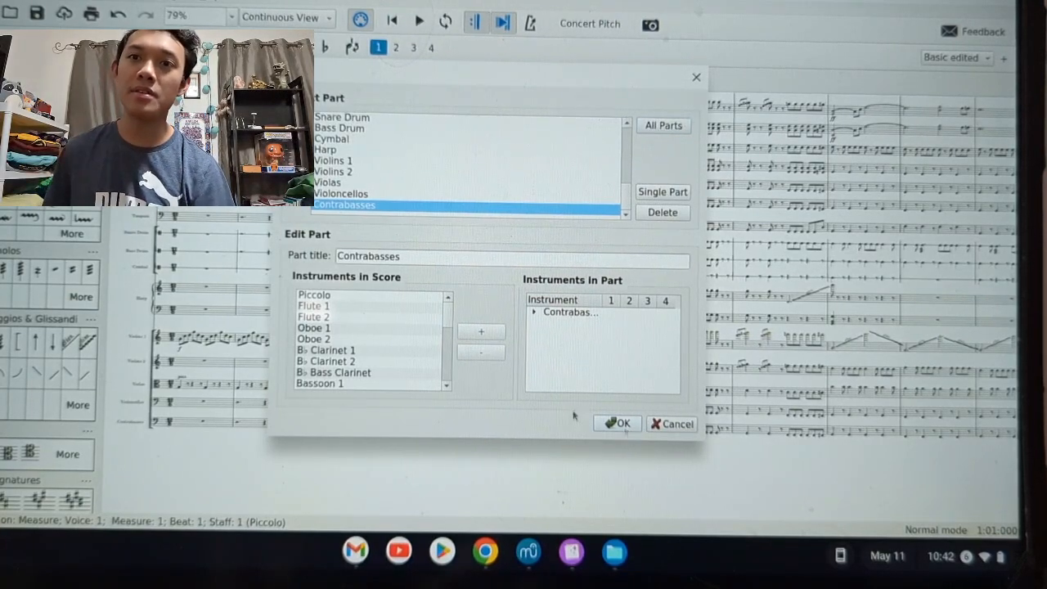
{"action": "key", "text": "Return"}
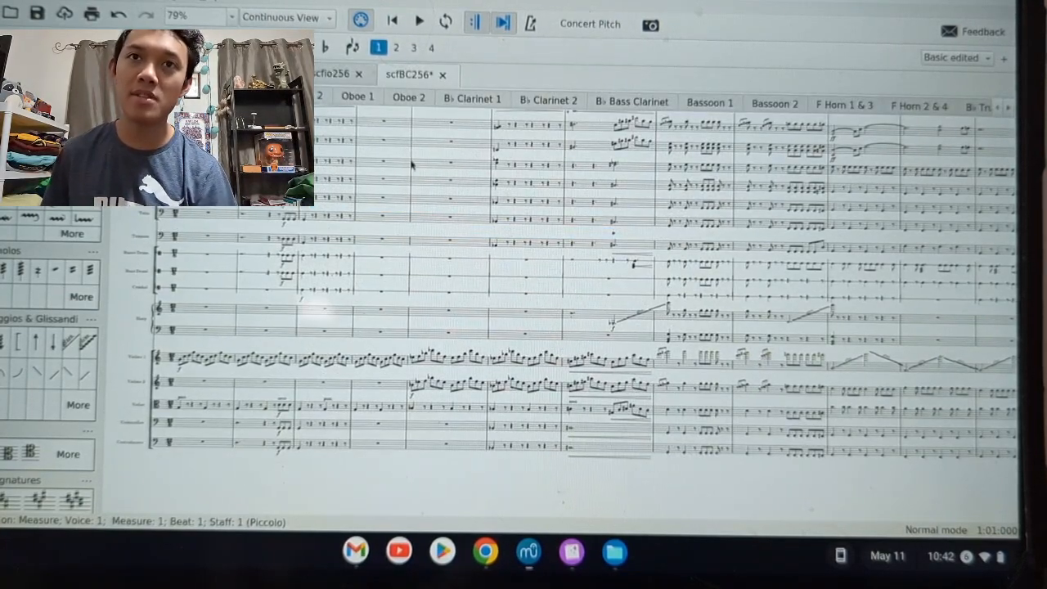
- Examine the generated Oboe 2 and B♭ Clarinet 1 parts
{"action": "left_click", "coordinate": [402, 99]}
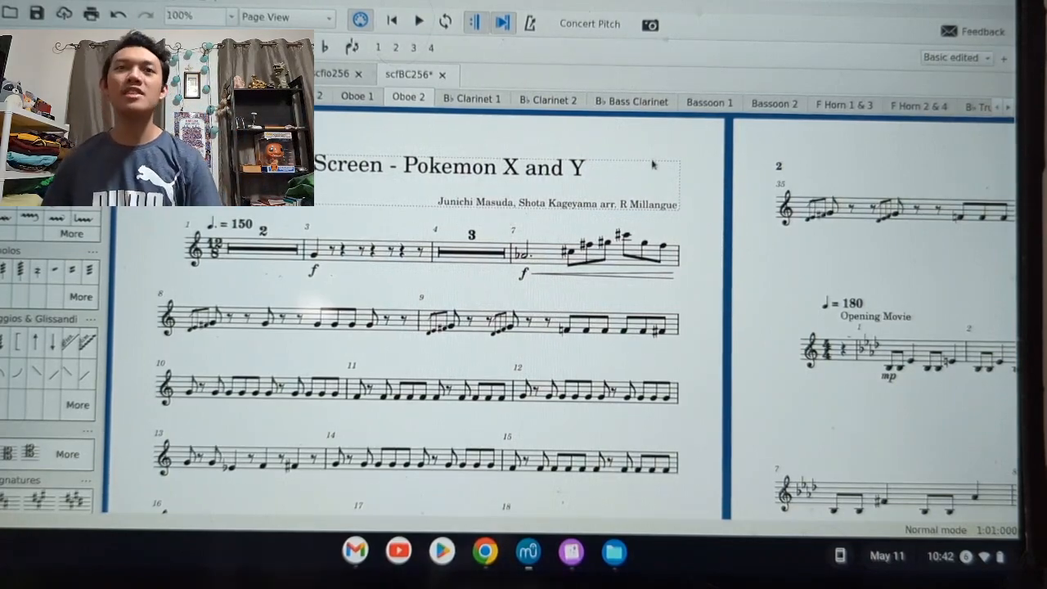
{"action": "left_click", "coordinate": [494, 100]}
{"action": "scroll", "coordinate": [524, 196], "scroll_direction": "down", "scroll_amount": 10}
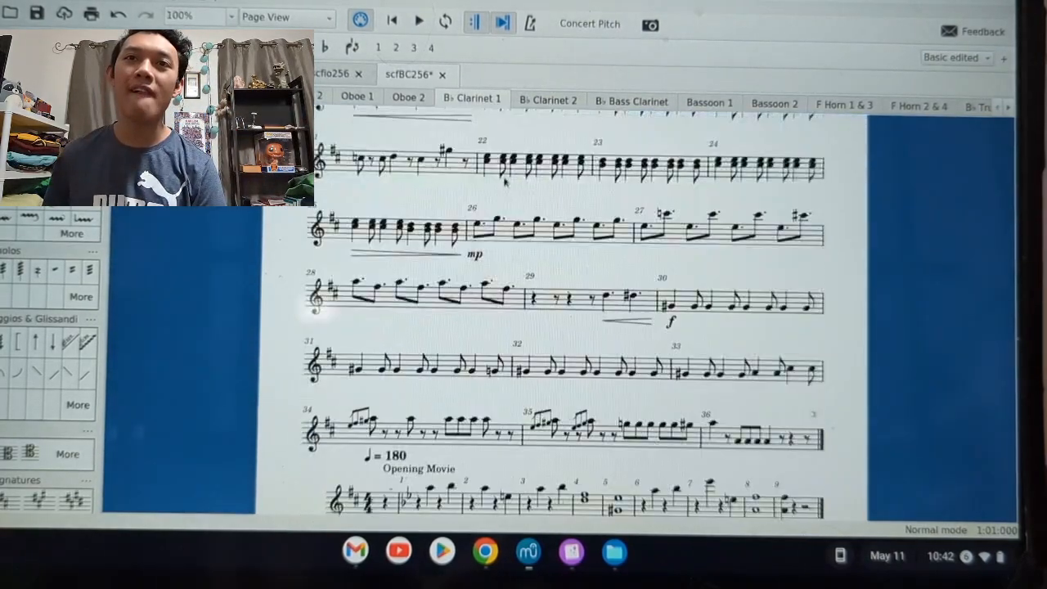
{"action": "scroll", "coordinate": [561, 135], "scroll_direction": "up", "scroll_amount": 3}
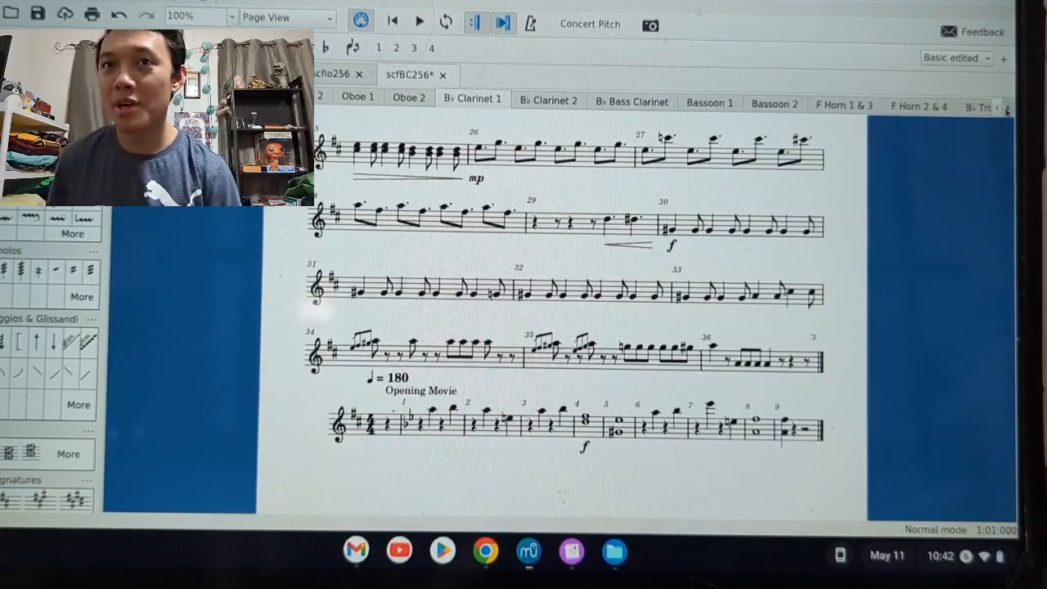
- Examine the generated B♭ Trumpet 1 part
{"action": "left_click", "coordinate": [1006, 109]}
{"action": "left_click", "coordinate": [951, 113]}
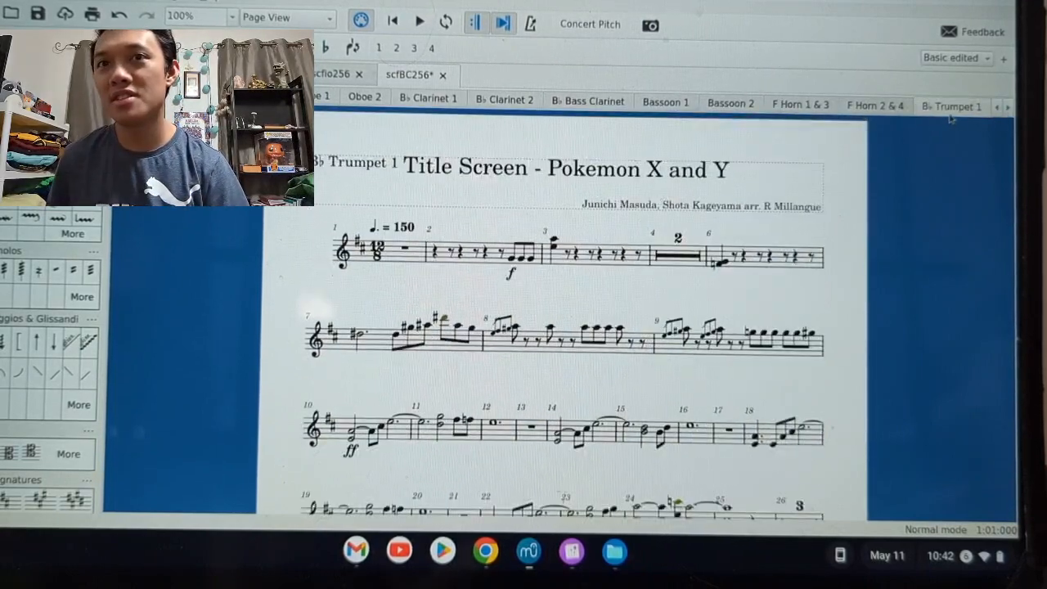
{"action": "scroll", "coordinate": [564, 327], "scroll_direction": "down", "scroll_amount": 5}
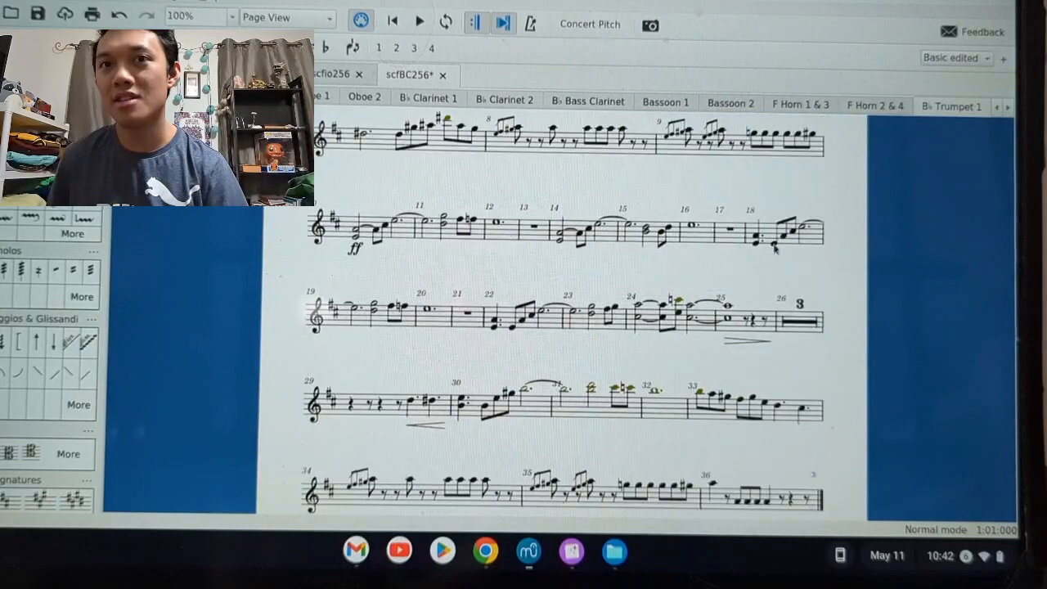
{"action": "scroll", "coordinate": [772, 220], "scroll_direction": "up", "scroll_amount": 5}
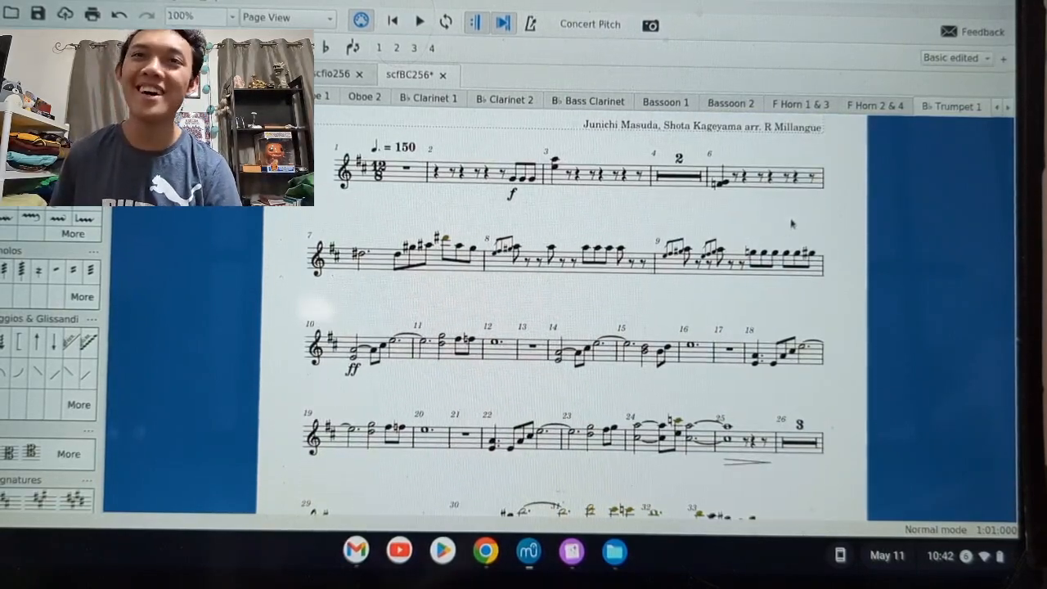
- Examine the generated Bassoon 1 part
{"action": "left_click", "coordinate": [652, 100]}
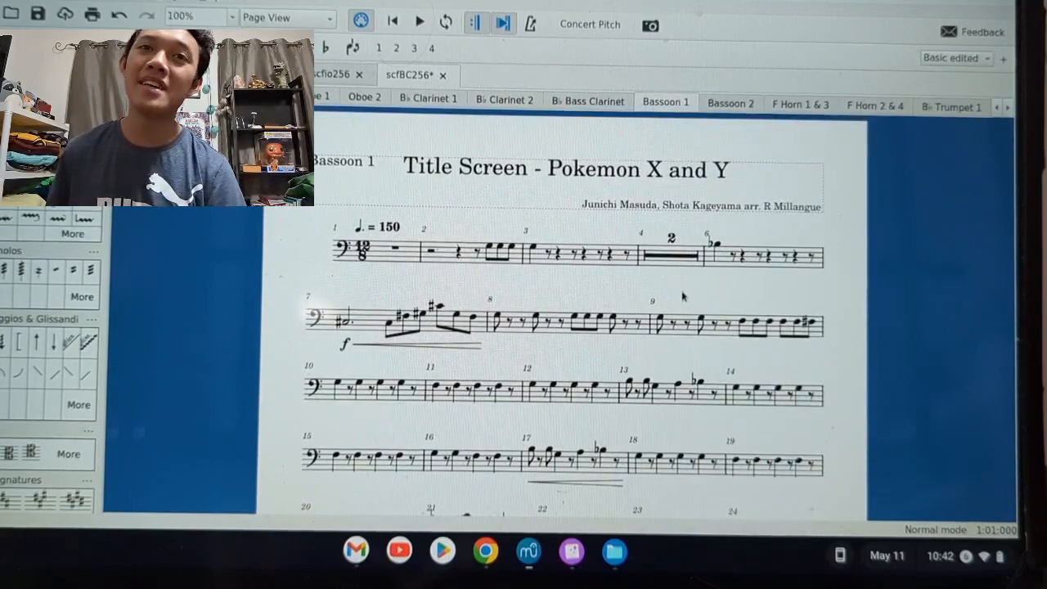
{"action": "scroll", "coordinate": [683, 297], "scroll_direction": "down", "scroll_amount": 10}
{"action": "scroll", "coordinate": [680, 295], "scroll_direction": "up", "scroll_amount": 12}
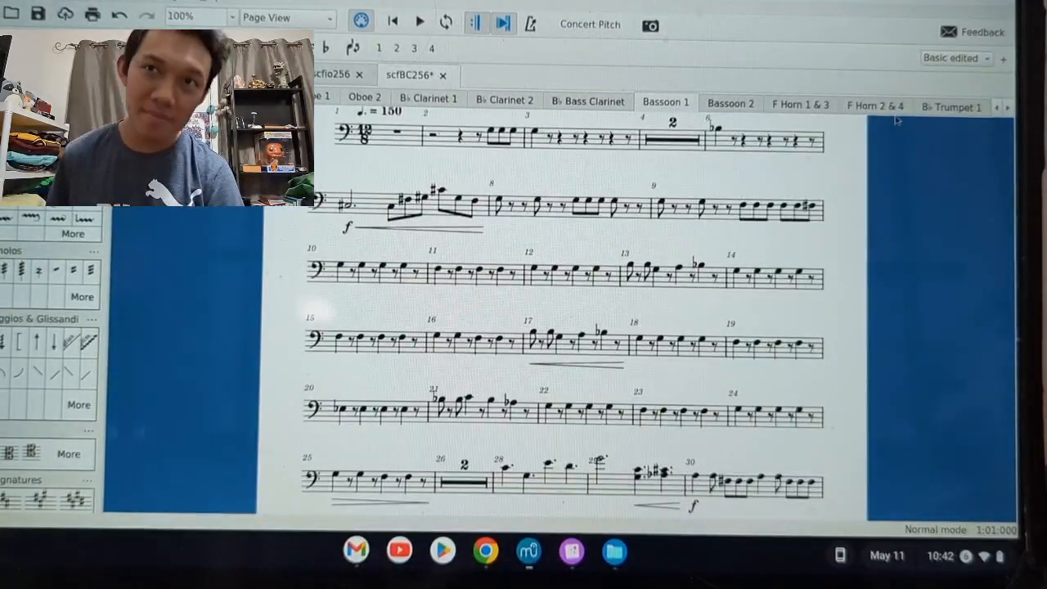
{"action": "left_click", "coordinate": [1006, 107]}
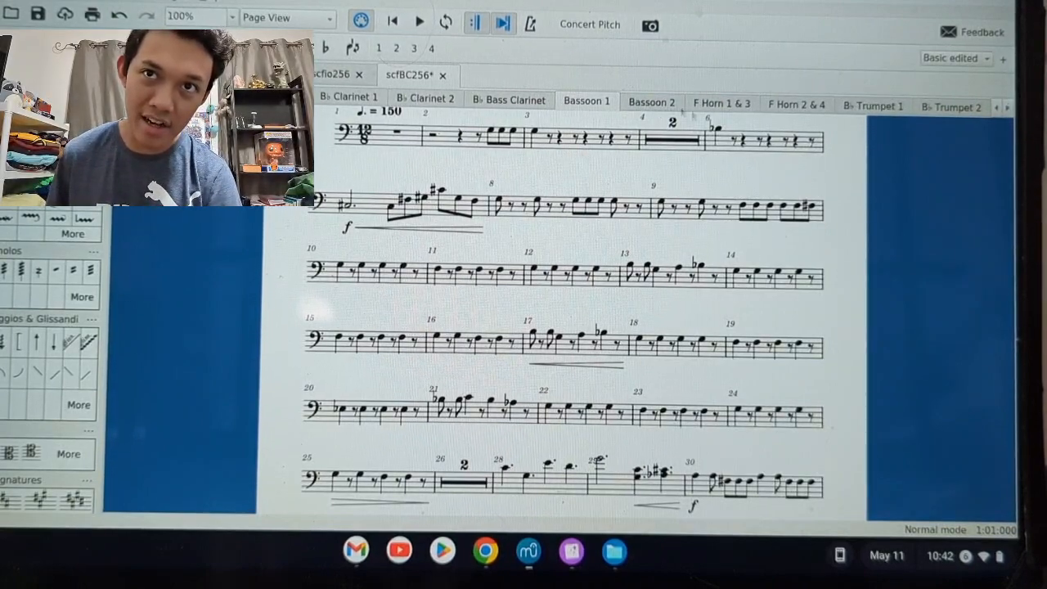
{"action": "scroll", "coordinate": [564, 310], "scroll_direction": "down", "scroll_amount": 5}
{"action": "scroll", "coordinate": [564, 311], "scroll_direction": "up", "scroll_amount": 10}
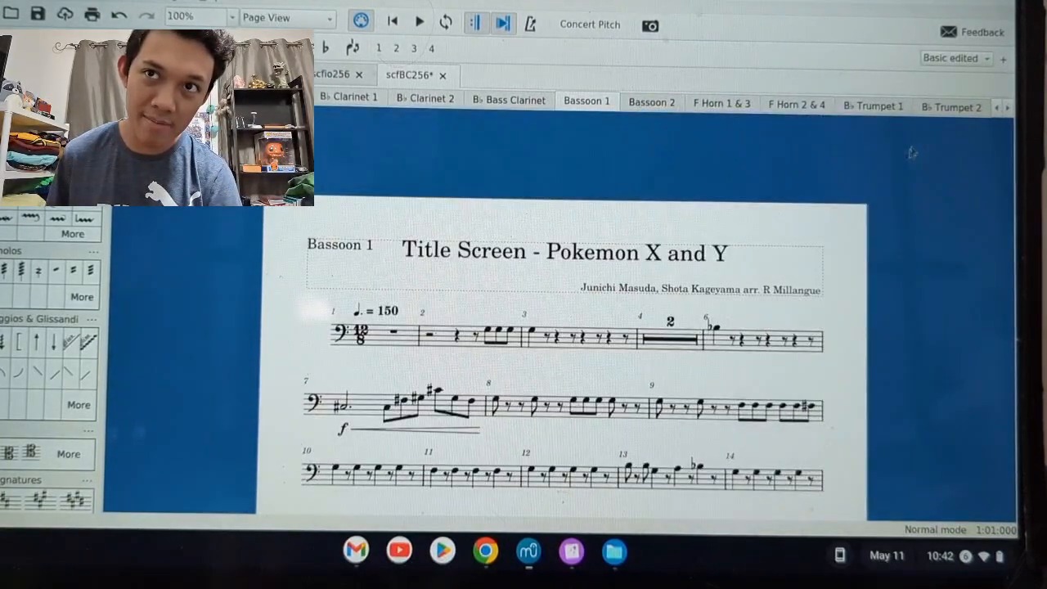
{"action": "left_click", "coordinate": [1005, 108]}
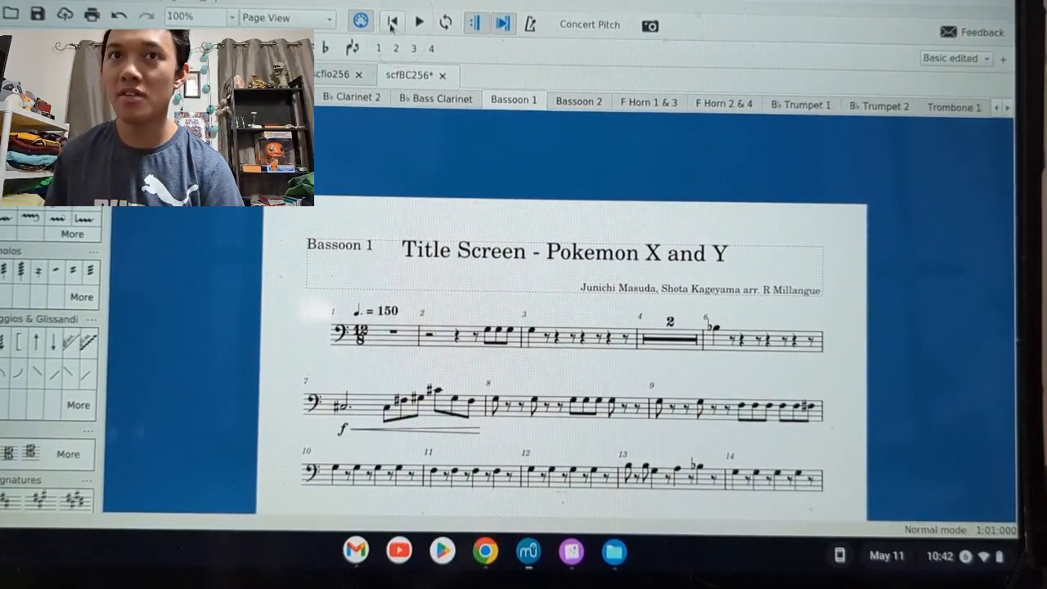
- Return to the full score and adjust the system volume for playback
{"action": "left_click", "coordinate": [391, 26]}
{"action": "left_click", "coordinate": [141, 91]}
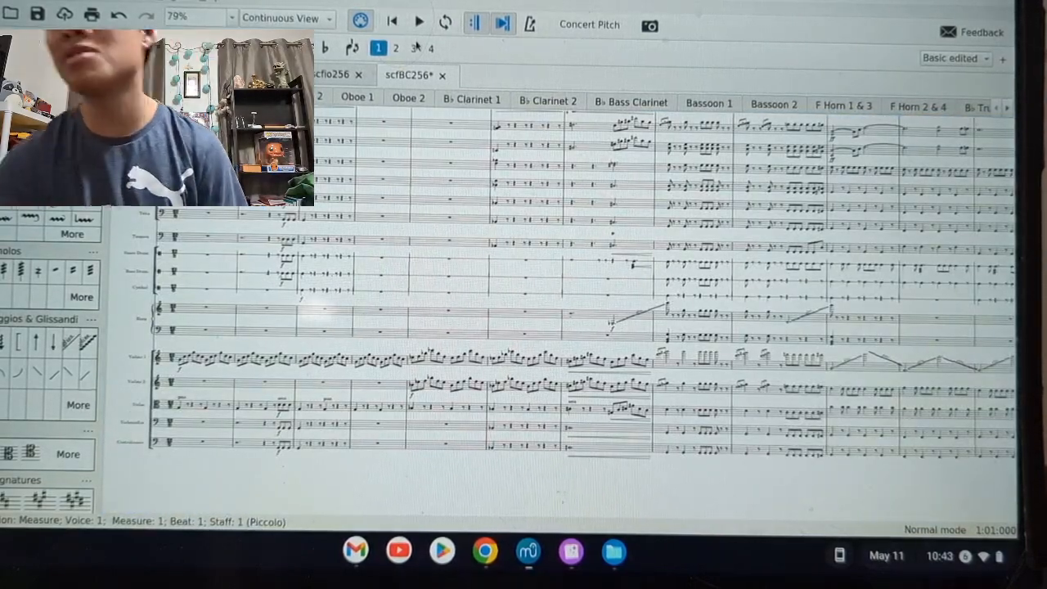
{"action": "key", "text": "XF86AudioRaiseVolume"}
{"action": "key", "text": "XF86AudioRaiseVolume"}
{"action": "key", "text": "XF86AudioRaiseVolume"}
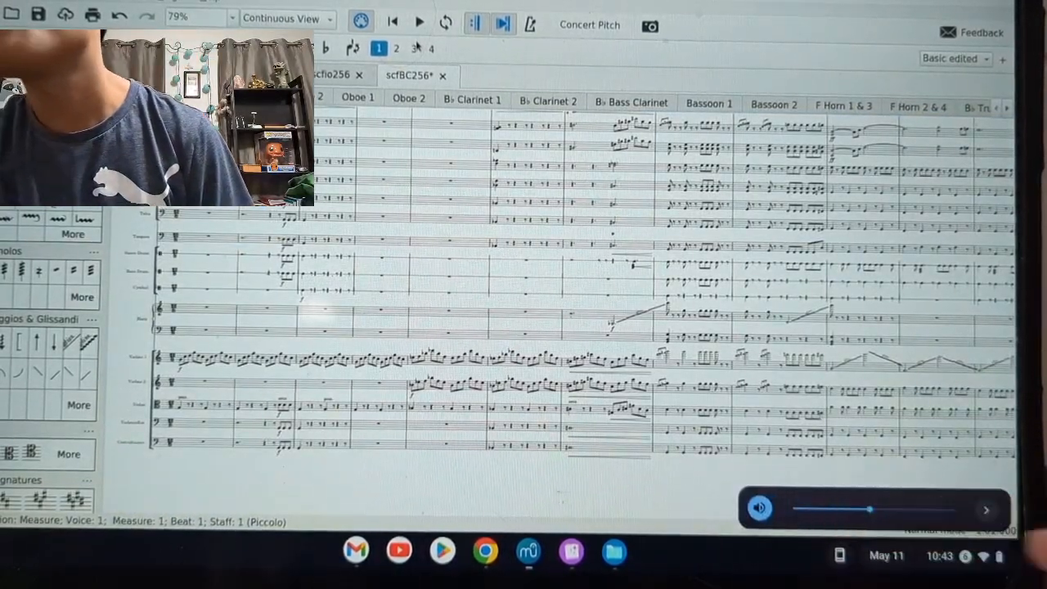
{"action": "key", "text": "XF86AudioLowerVolume"}
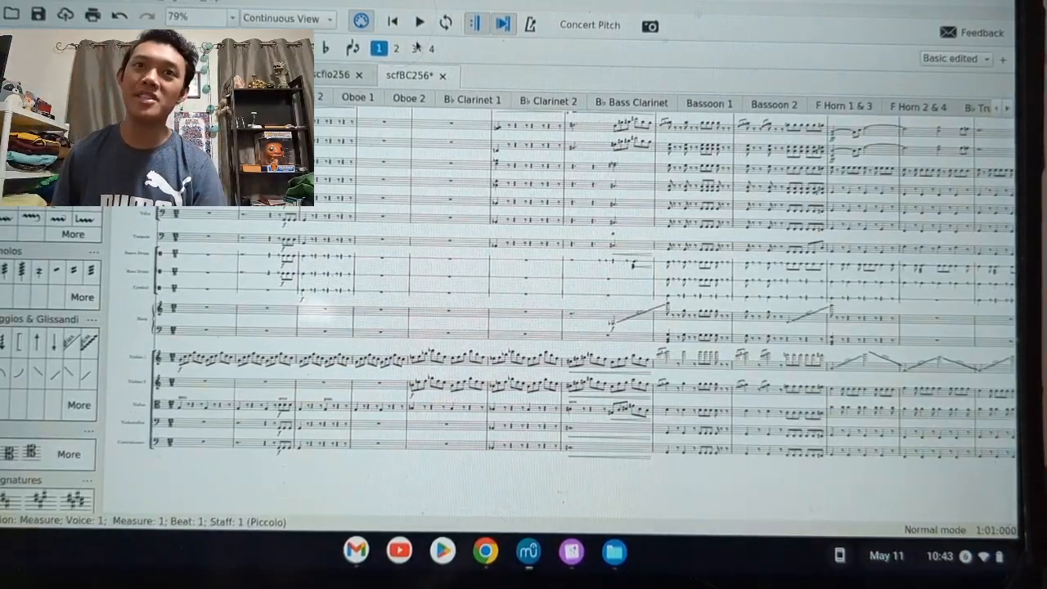
{"action": "key", "text": "XF86AudioLowerVolume"}
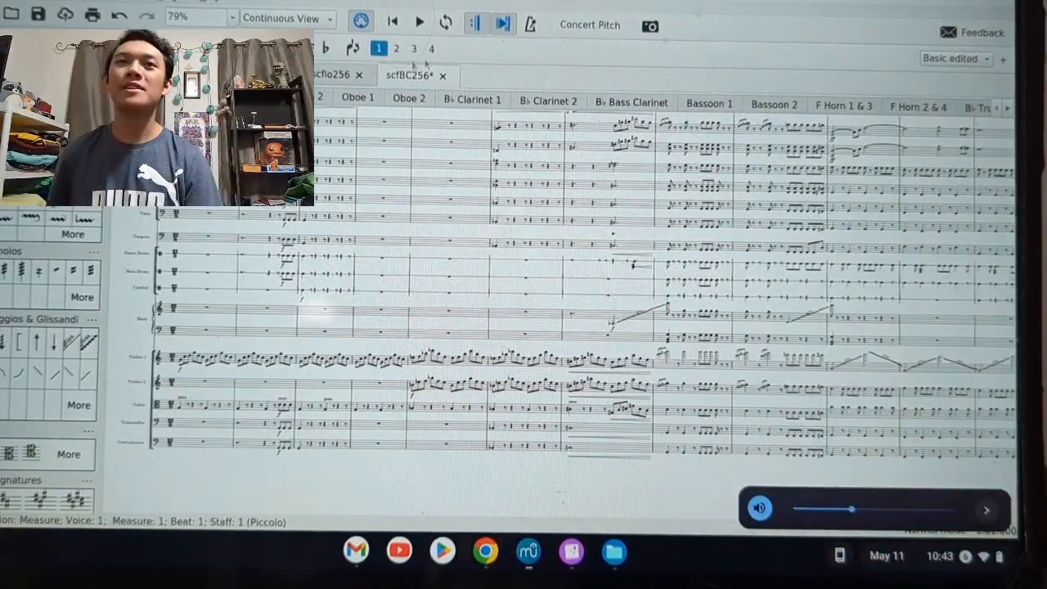
- Select measure 2 of the lower harp staff and play back the full score from the opening measures
{"action": "key", "text": "space"}
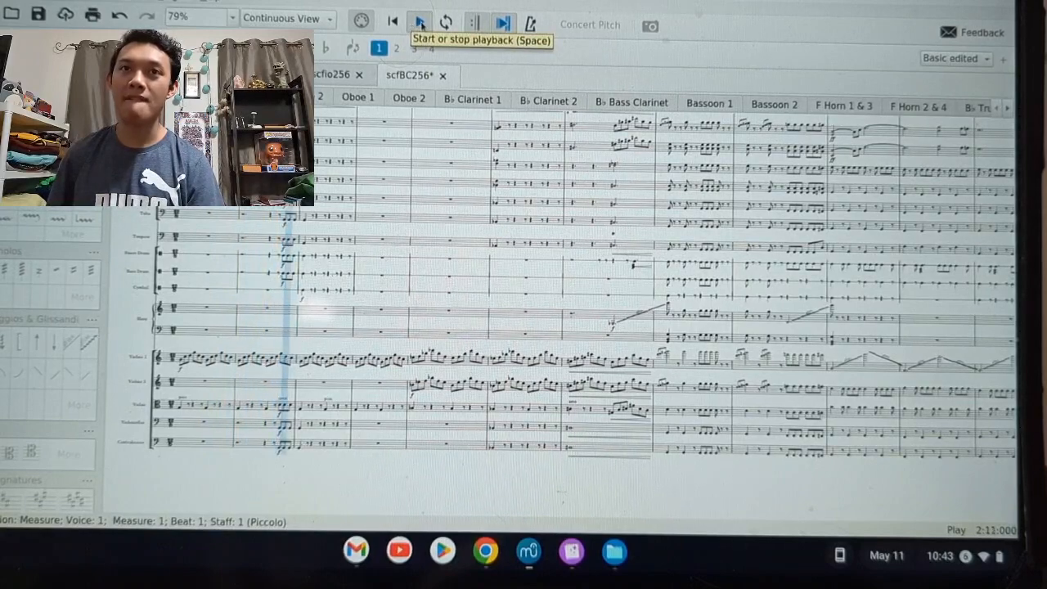
{"action": "left_click", "coordinate": [420, 23]}
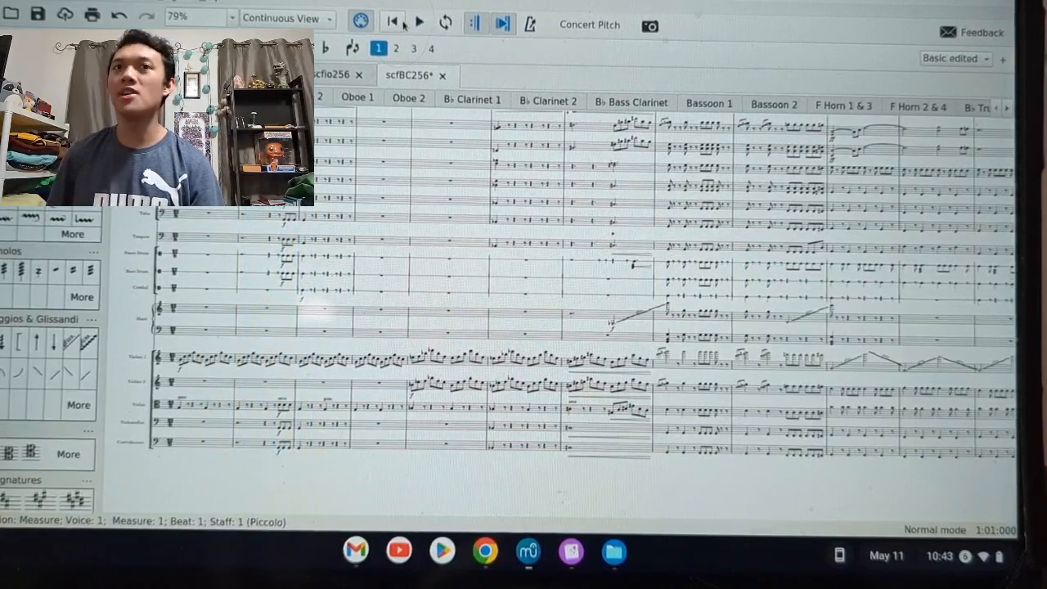
{"action": "left_click", "coordinate": [288, 343]}
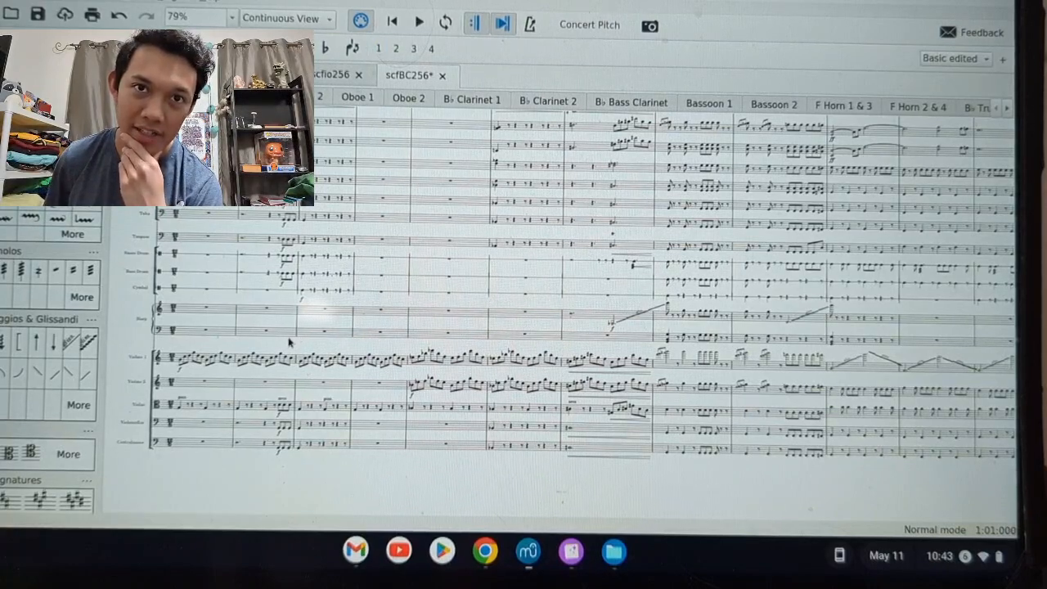
{"action": "left_click", "coordinate": [285, 332]}
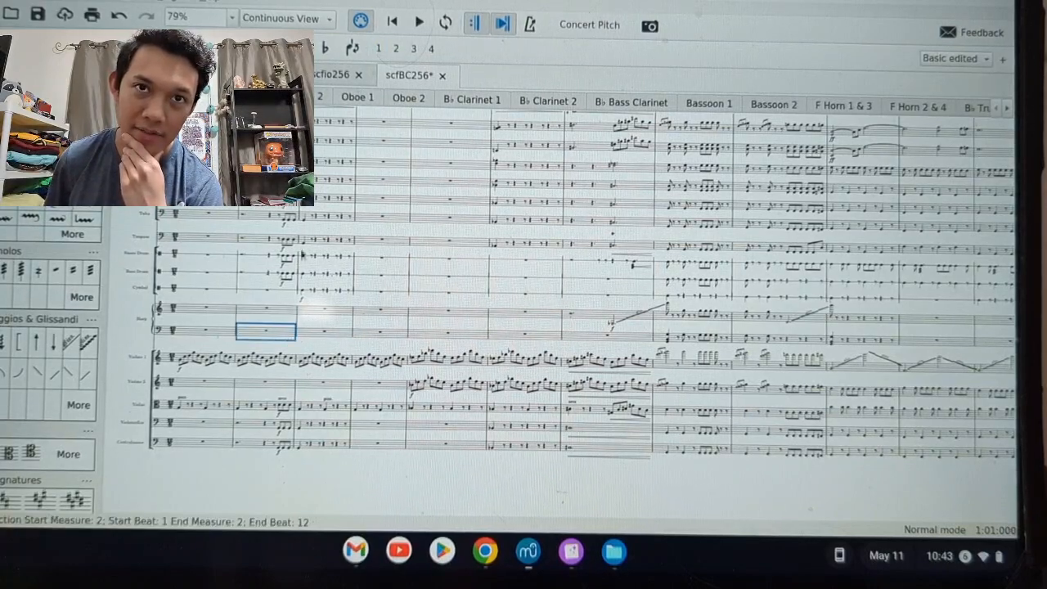
{"action": "left_click", "coordinate": [419, 23]}
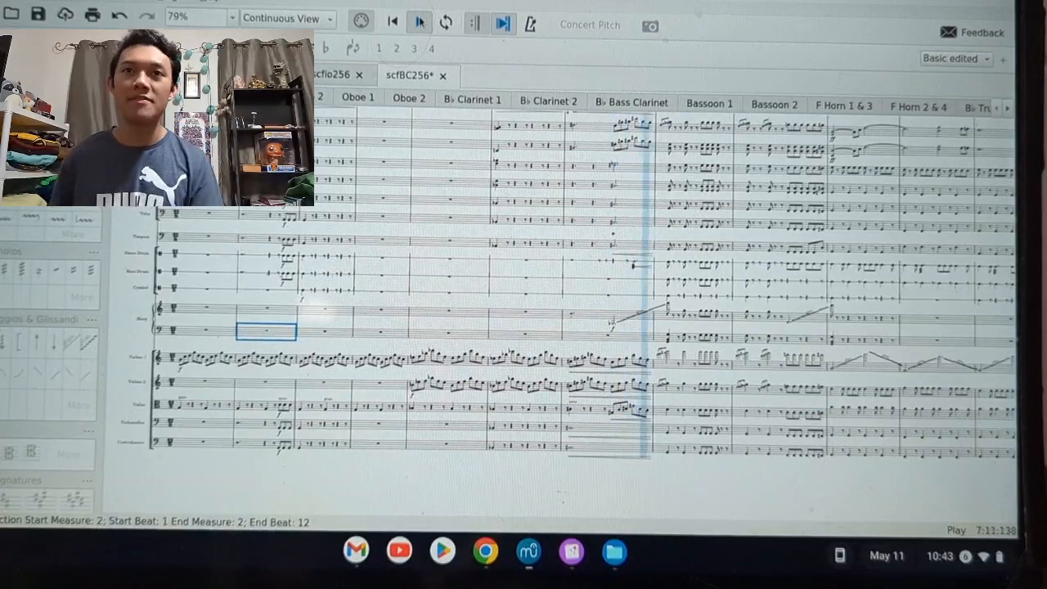
{"action": "key", "text": "space"}
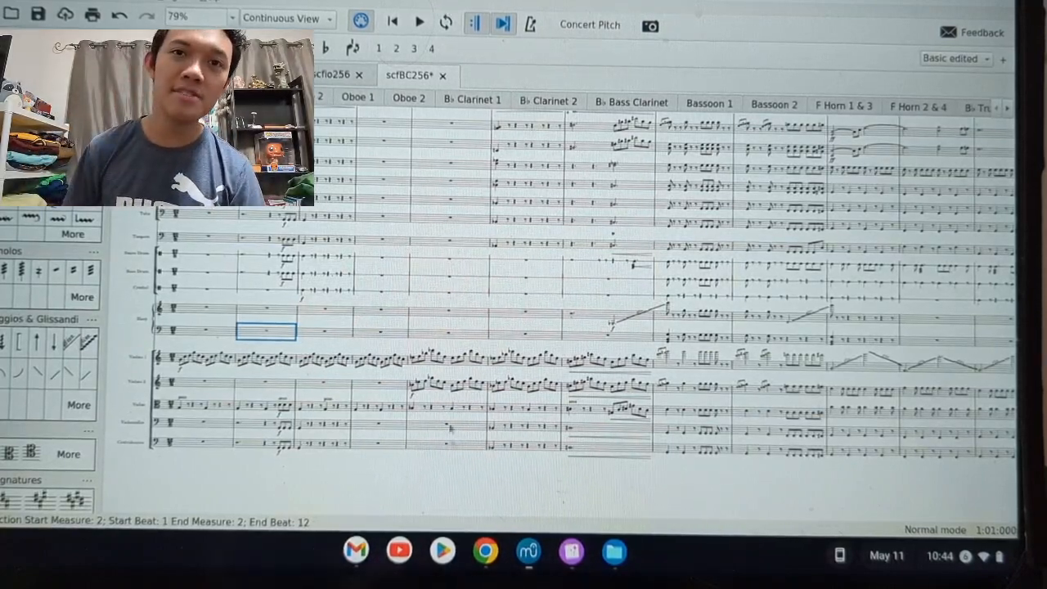
- Switch to the Chrome window with the Pokémon X & Pokémon Y music page and open the musescore.com user profile
{"action": "left_click", "coordinate": [496, 553]}
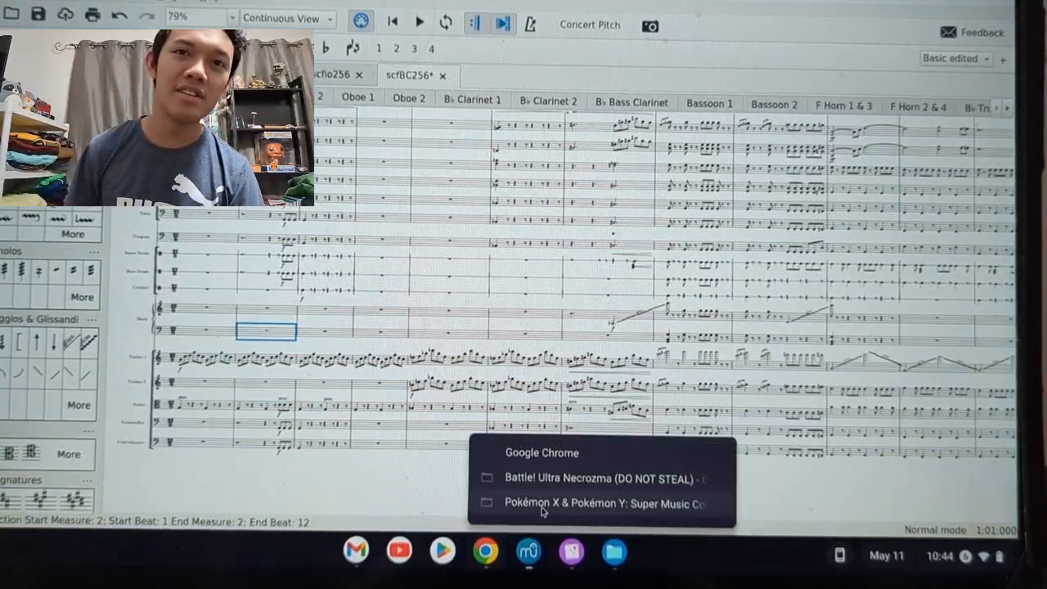
{"action": "left_click", "coordinate": [573, 503]}
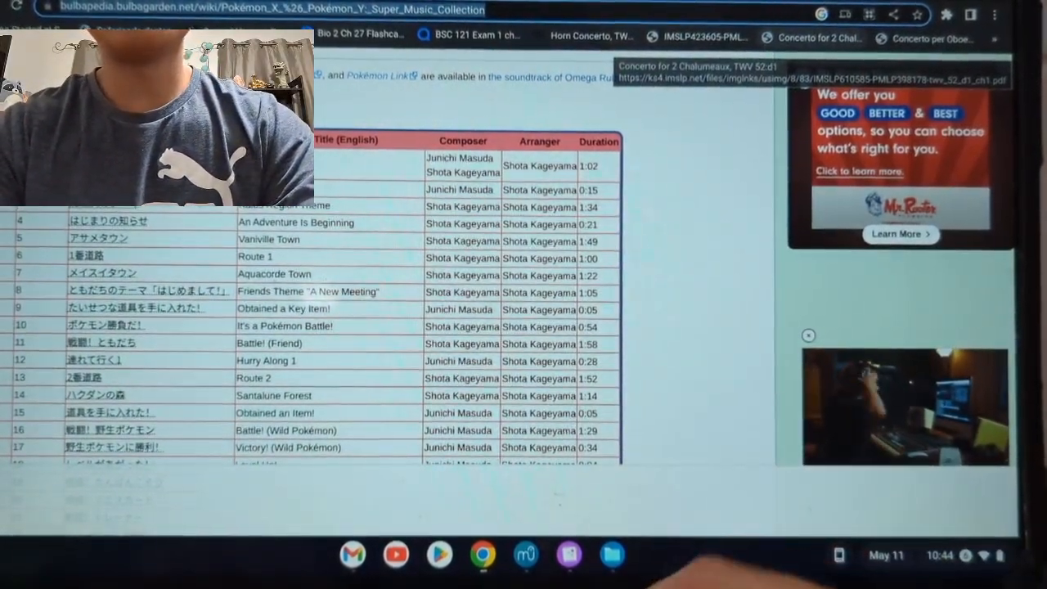
{"action": "type", "text": "muse"}
{"action": "type", "text": "scoore"}
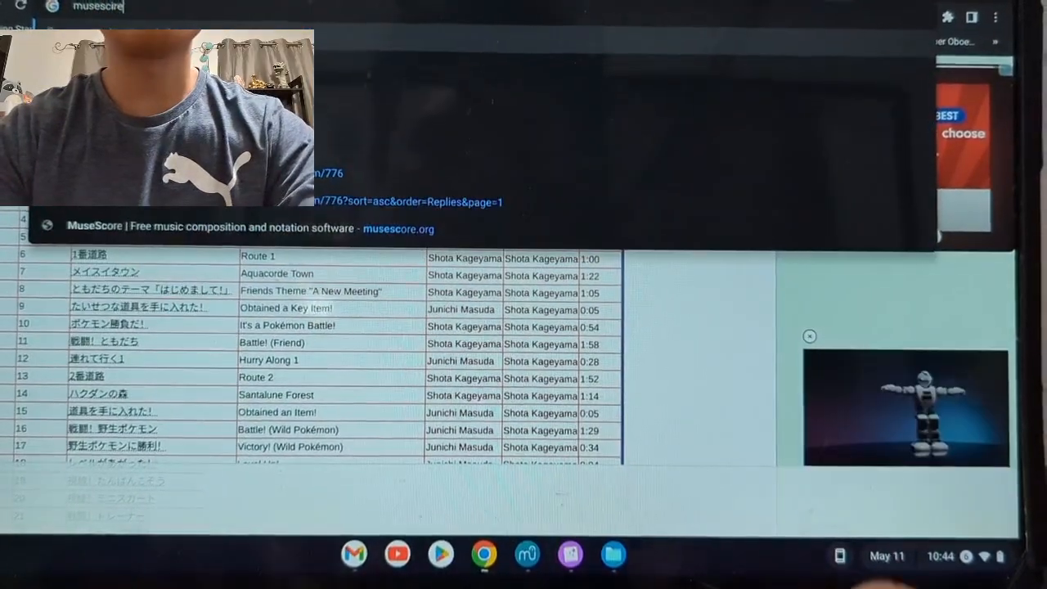
{"action": "key", "text": "BackSpace"}
{"action": "key", "text": "BackSpace"}
{"action": "key", "text": "BackSpace"}
{"action": "key", "text": "BackSpace"}
{"action": "type", "text": "ore"}
{"action": "key", "text": "Return"}
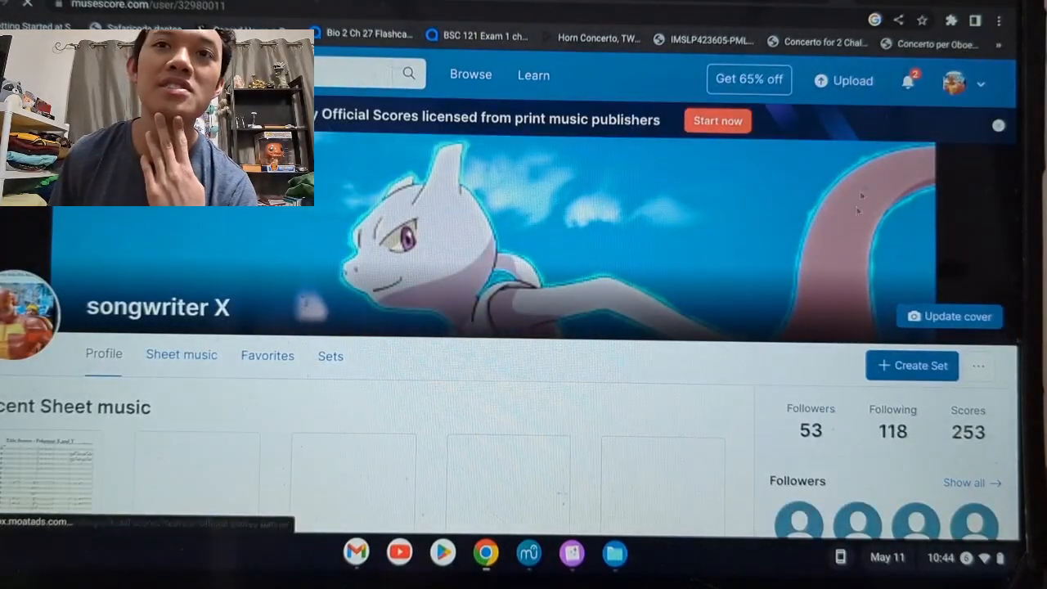
- Look over the MuseScore profile page and open its list of sets
{"action": "scroll", "coordinate": [834, 249], "scroll_direction": "down", "scroll_amount": 5}
{"action": "scroll", "coordinate": [799, 272], "scroll_direction": "down", "scroll_amount": 10}
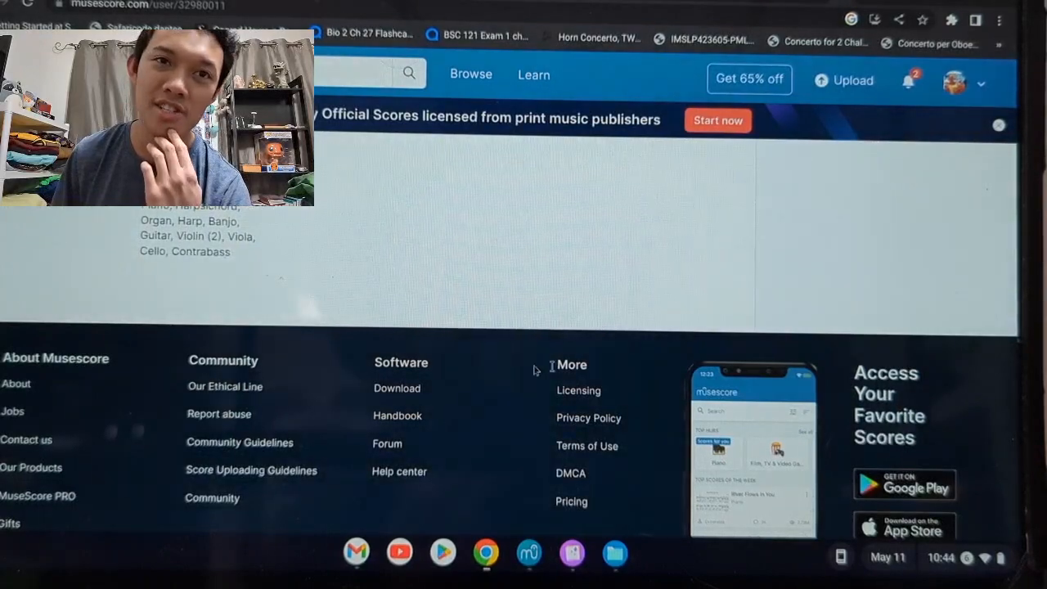
{"action": "scroll", "coordinate": [519, 289], "scroll_direction": "up", "scroll_amount": 15}
{"action": "scroll", "coordinate": [520, 291], "scroll_direction": "down", "scroll_amount": 1}
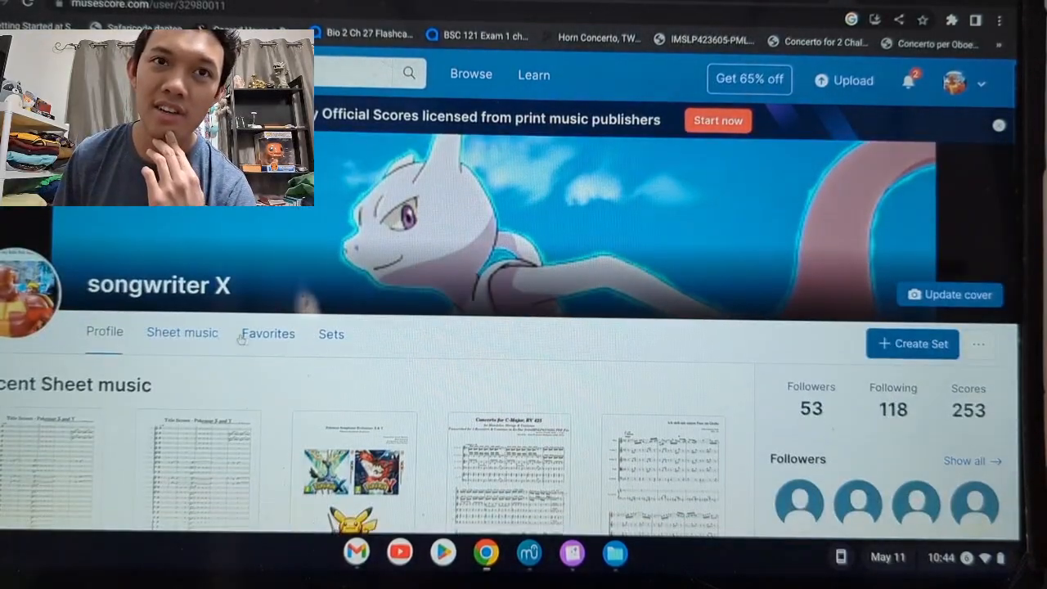
{"action": "left_click", "coordinate": [331, 335]}
{"action": "scroll", "coordinate": [347, 341], "scroll_direction": "down", "scroll_amount": 3}
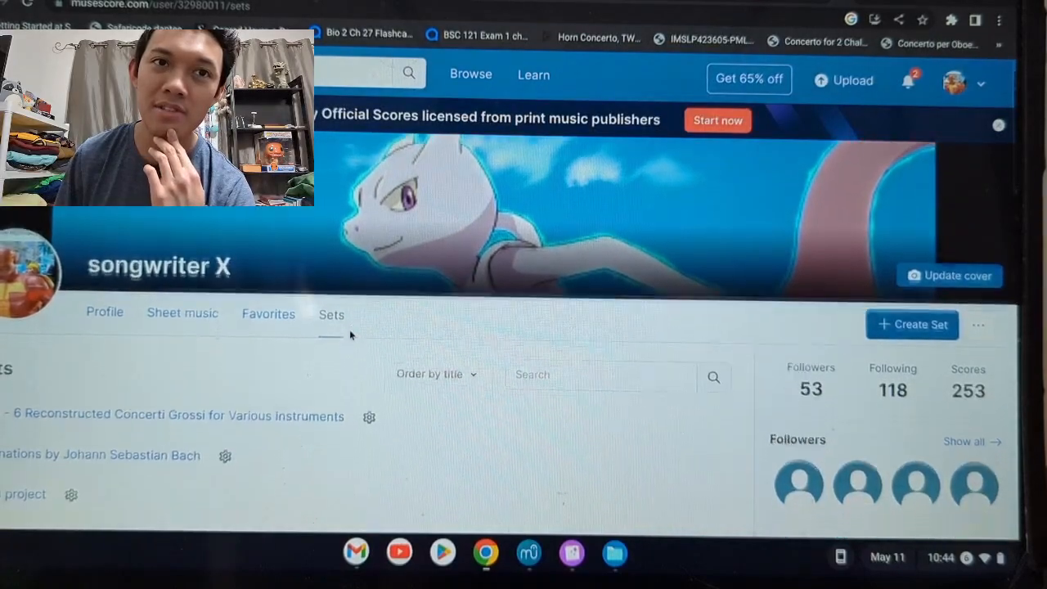
- Open the set of 6 Reconstructed Concerti Grossi for Various Instruments and look over its scores and description
{"action": "left_click", "coordinate": [319, 358]}
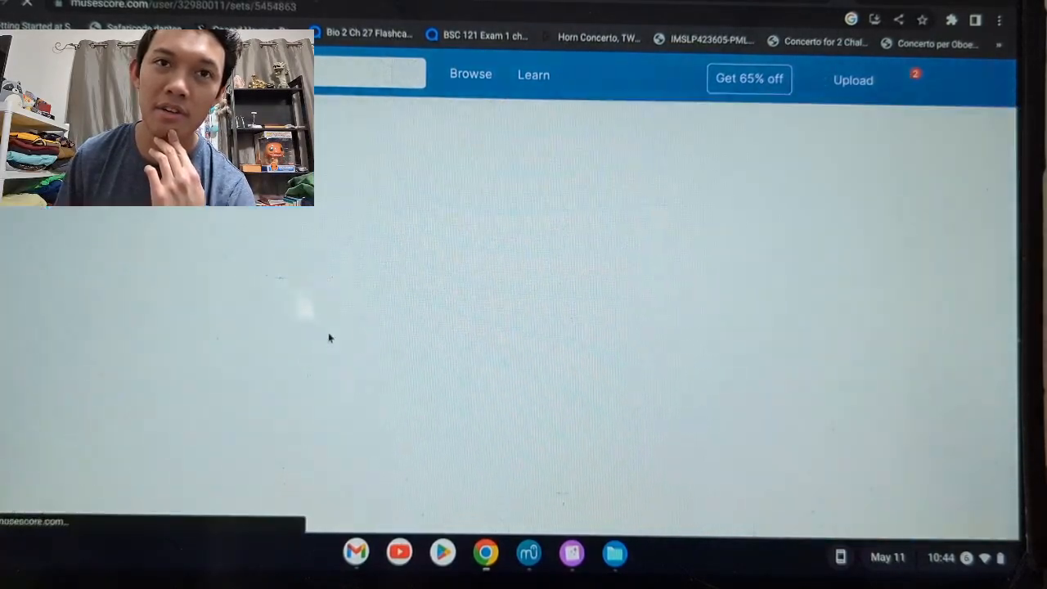
{"action": "scroll", "coordinate": [347, 293], "scroll_direction": "down", "scroll_amount": 5}
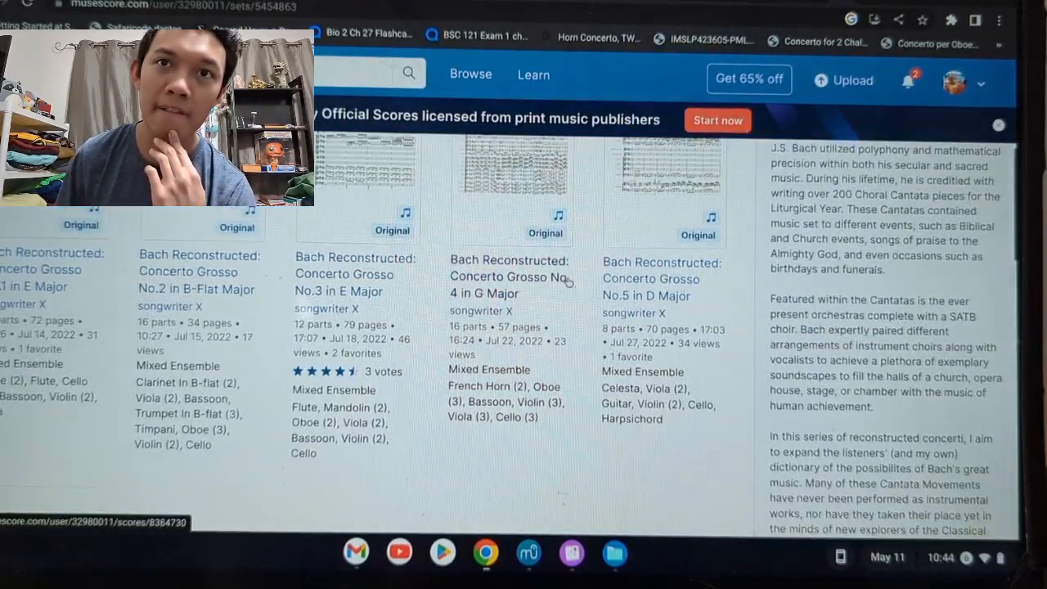
{"action": "scroll", "coordinate": [331, 270], "scroll_direction": "down", "scroll_amount": 5}
{"action": "scroll", "coordinate": [326, 256], "scroll_direction": "up", "scroll_amount": 10}
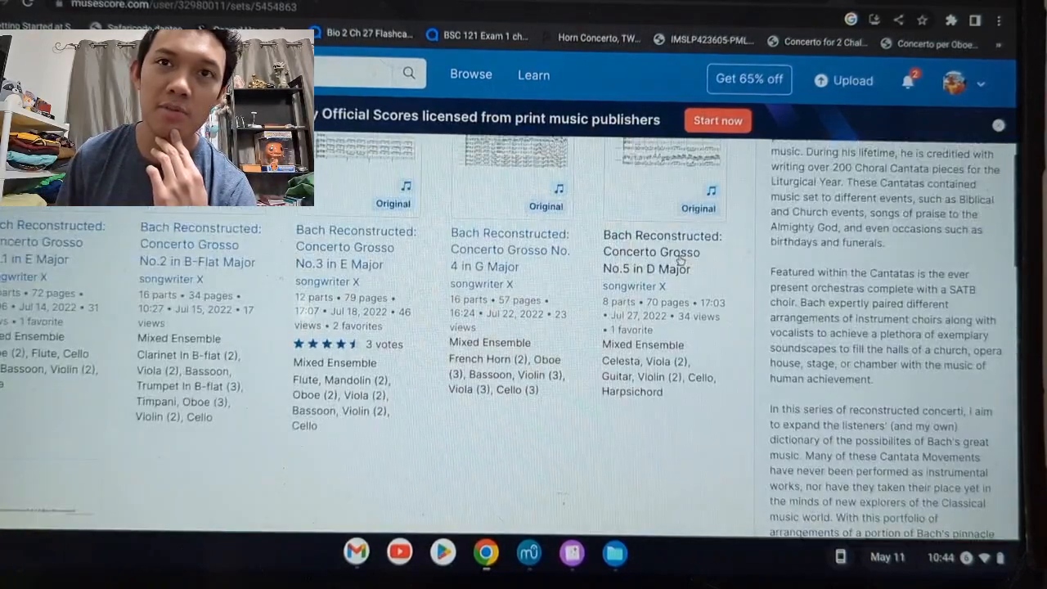
{"action": "scroll", "coordinate": [530, 257], "scroll_direction": "down", "scroll_amount": 8}
{"action": "scroll", "coordinate": [530, 257], "scroll_direction": "up", "scroll_amount": 5}
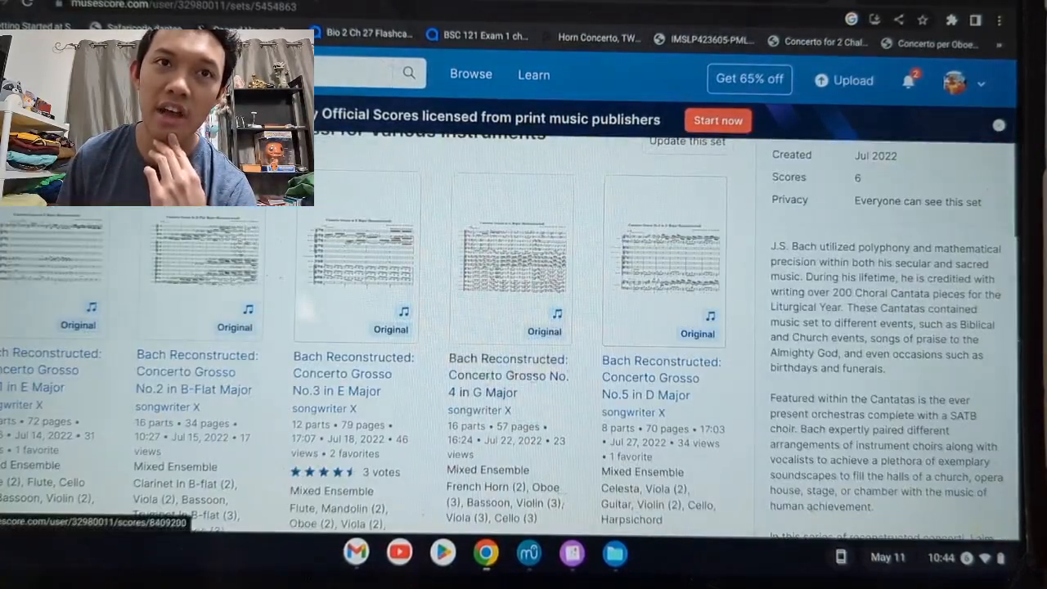
{"action": "scroll", "coordinate": [640, 304], "scroll_direction": "up", "scroll_amount": 4}
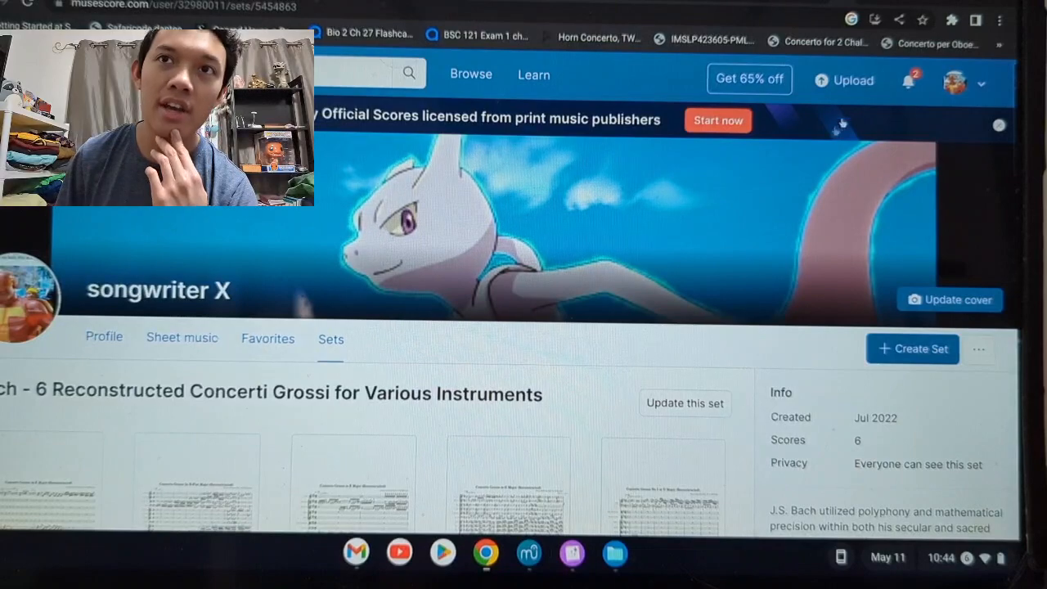
- Open the account's own scores and search them for "bach reconstructed"
{"action": "left_click", "coordinate": [971, 98]}
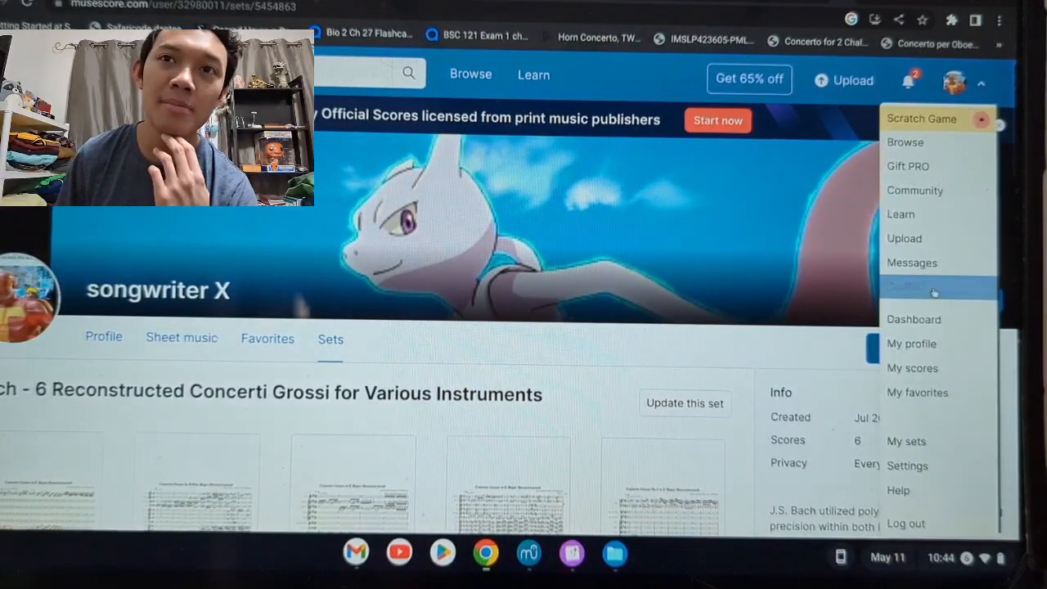
{"action": "left_click", "coordinate": [912, 368]}
{"action": "scroll", "coordinate": [528, 294], "scroll_direction": "down", "scroll_amount": 5}
{"action": "scroll", "coordinate": [727, 250], "scroll_direction": "up", "scroll_amount": 5}
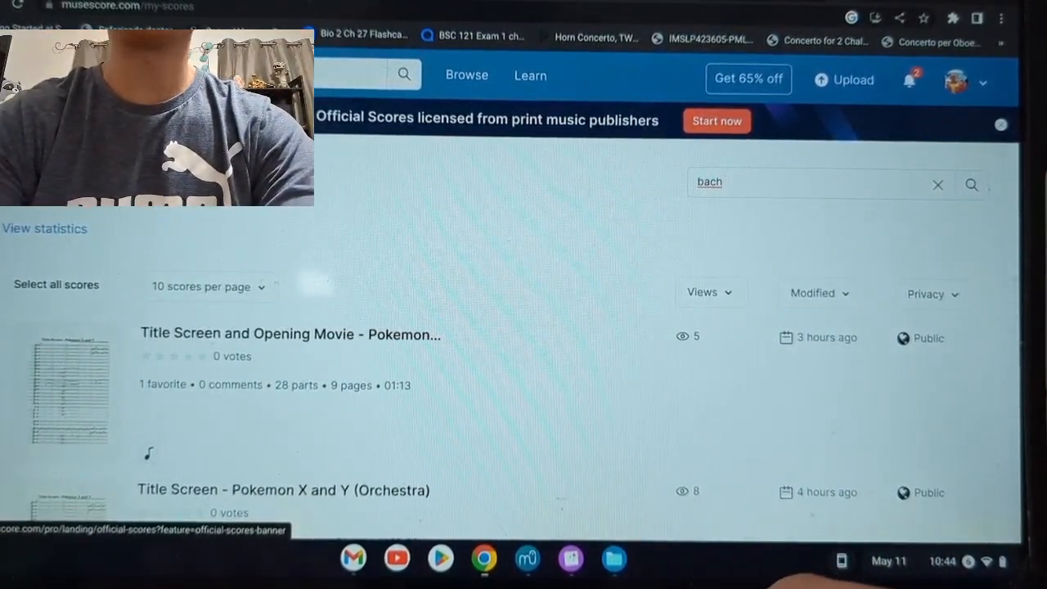
{"action": "type", "text": "recons"}
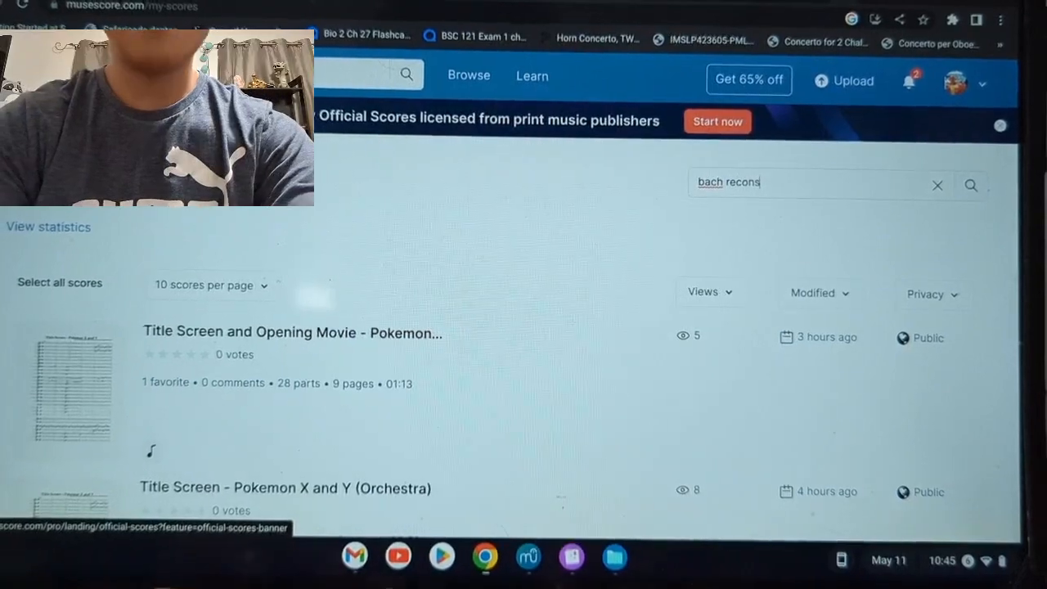
{"action": "type", "text": "tructed"}
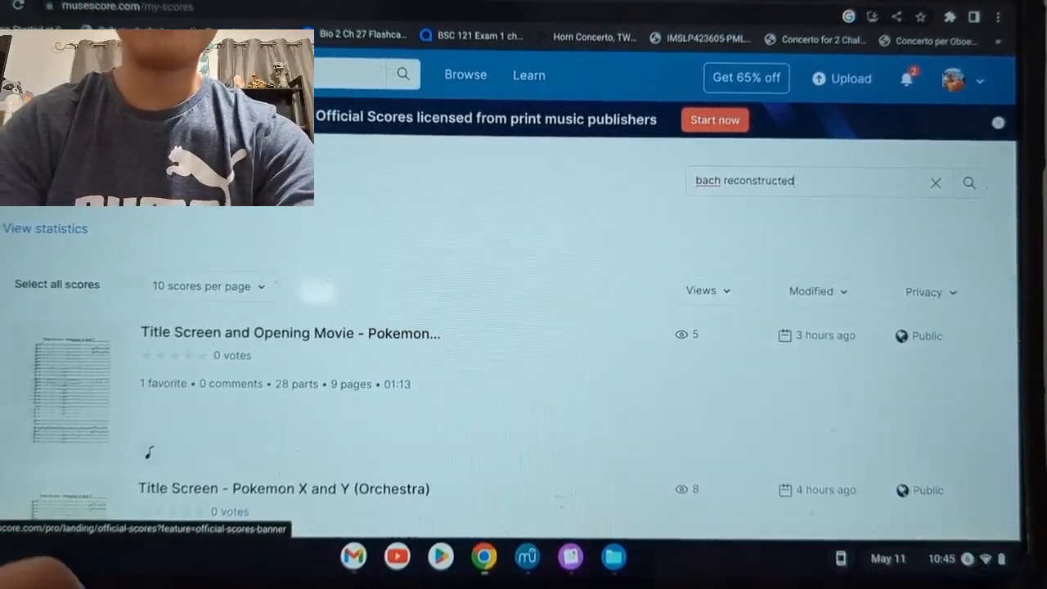
{"action": "key", "text": "Return"}
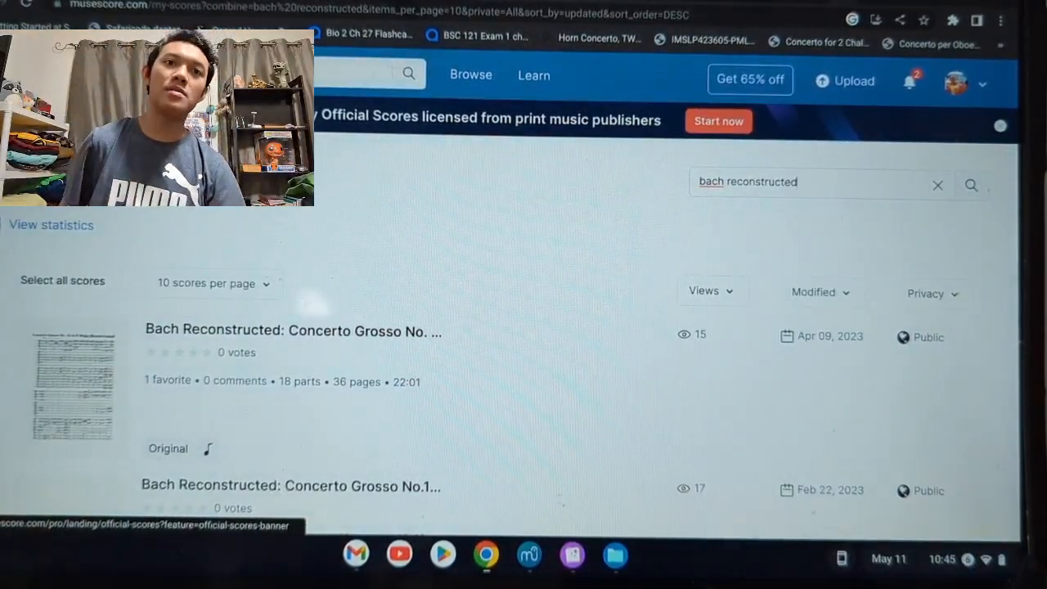
- Open the Bach Reconstructed: Concerto Grosso No. 12 in D Major score and play it from the first measure
{"action": "scroll", "coordinate": [436, 310], "scroll_direction": "down", "scroll_amount": 5}
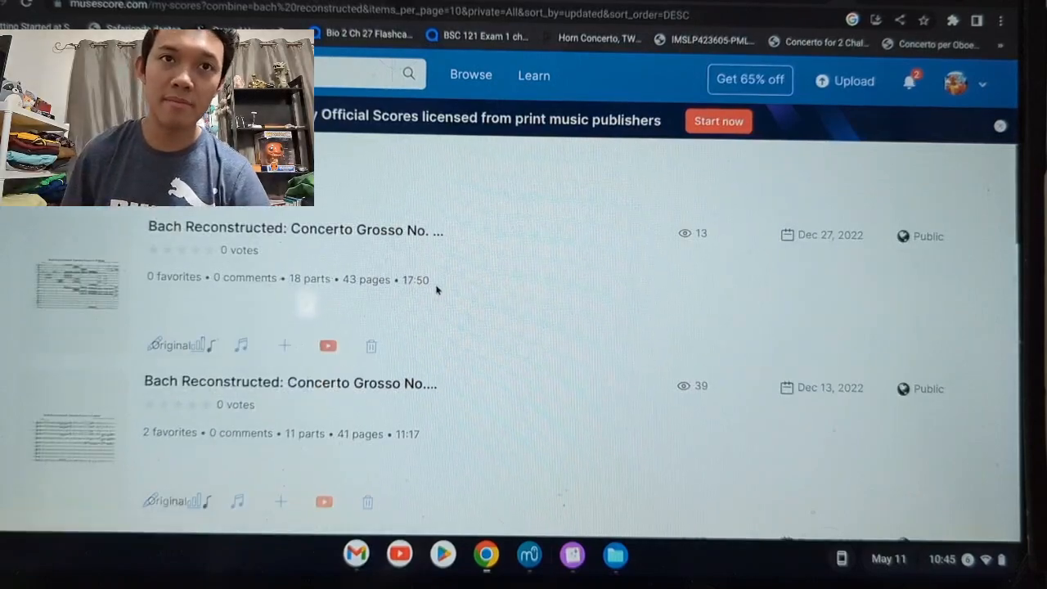
{"action": "scroll", "coordinate": [437, 288], "scroll_direction": "up", "scroll_amount": 5}
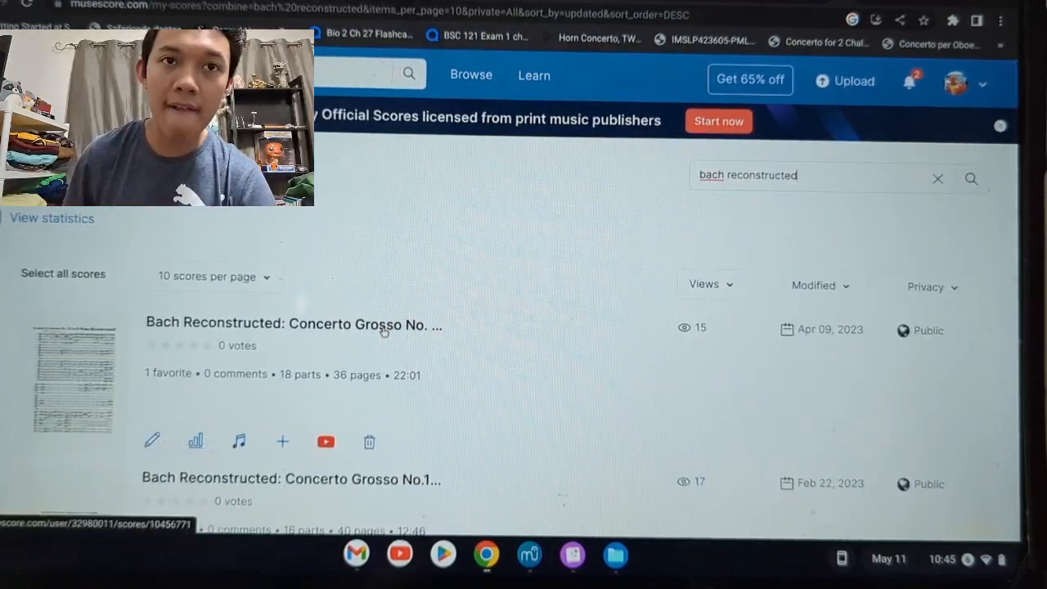
{"action": "left_click", "coordinate": [381, 326]}
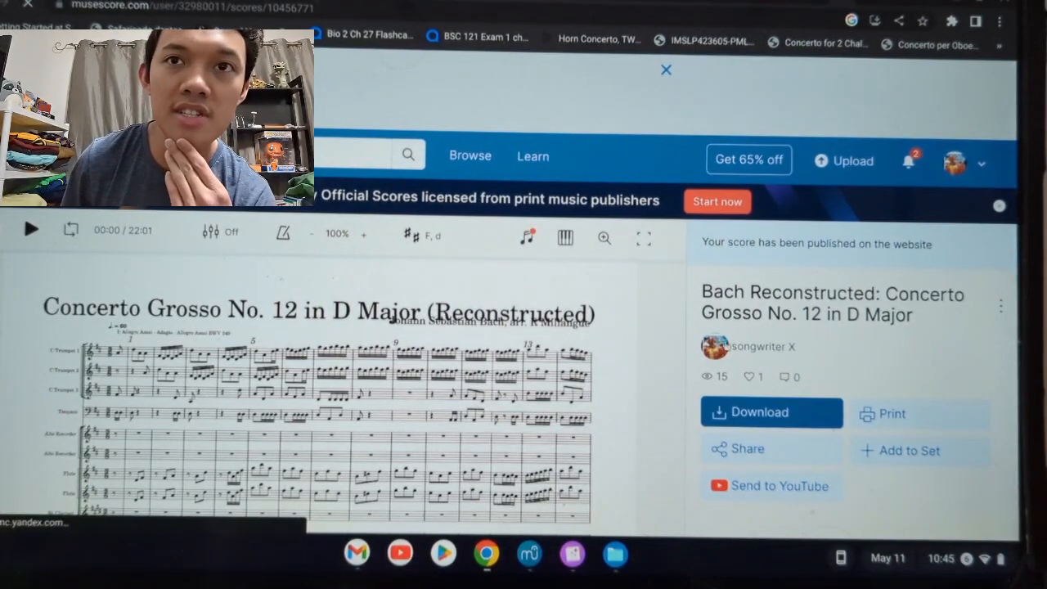
{"action": "scroll", "coordinate": [656, 356], "scroll_direction": "down", "scroll_amount": 5}
{"action": "scroll", "coordinate": [465, 431], "scroll_direction": "up", "scroll_amount": 5}
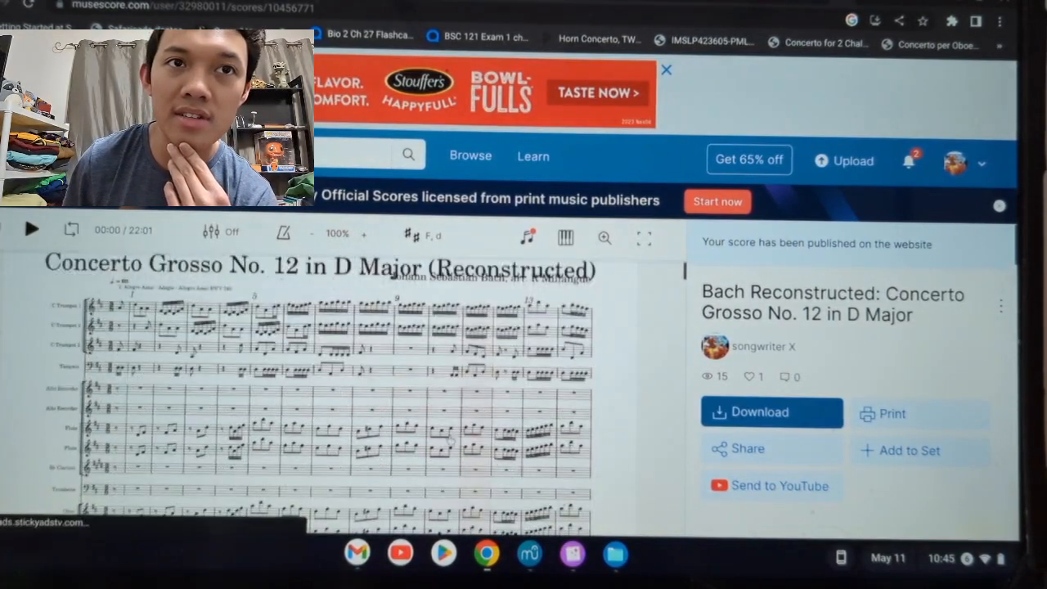
{"action": "left_click", "coordinate": [79, 366]}
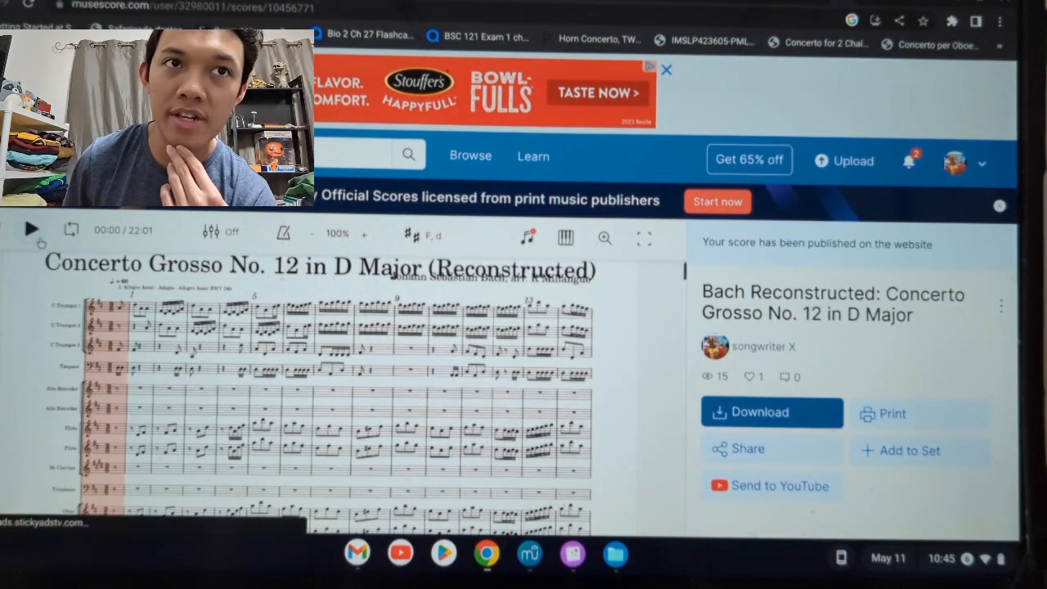
{"action": "left_click", "coordinate": [31, 230]}
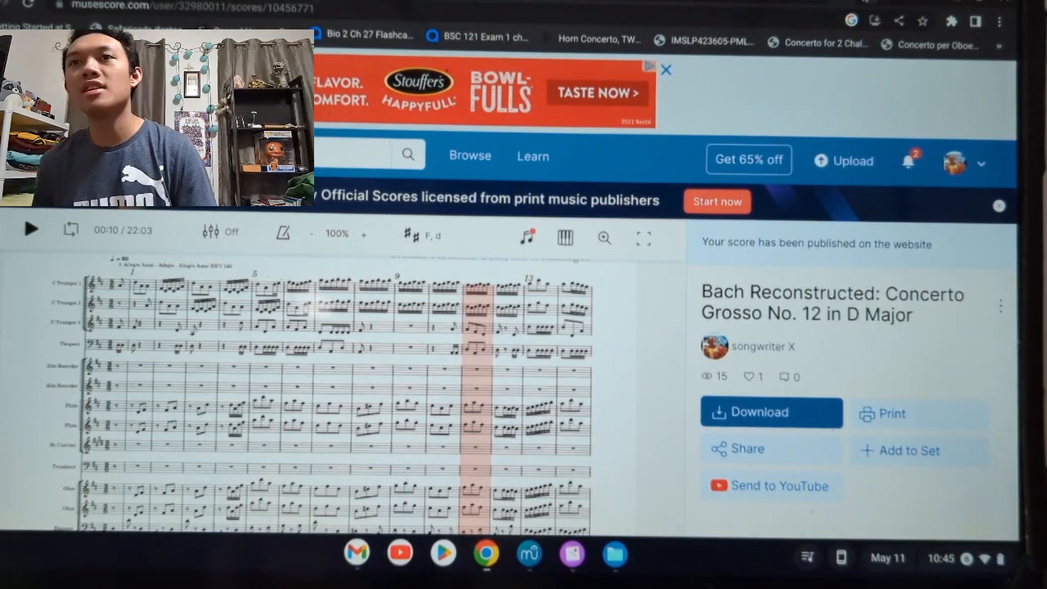
- Search the web in a new tab for "list of bach cantats" and open Wikipedia's List of Bach cantatas
{"action": "key", "text": "ctrl+t"}
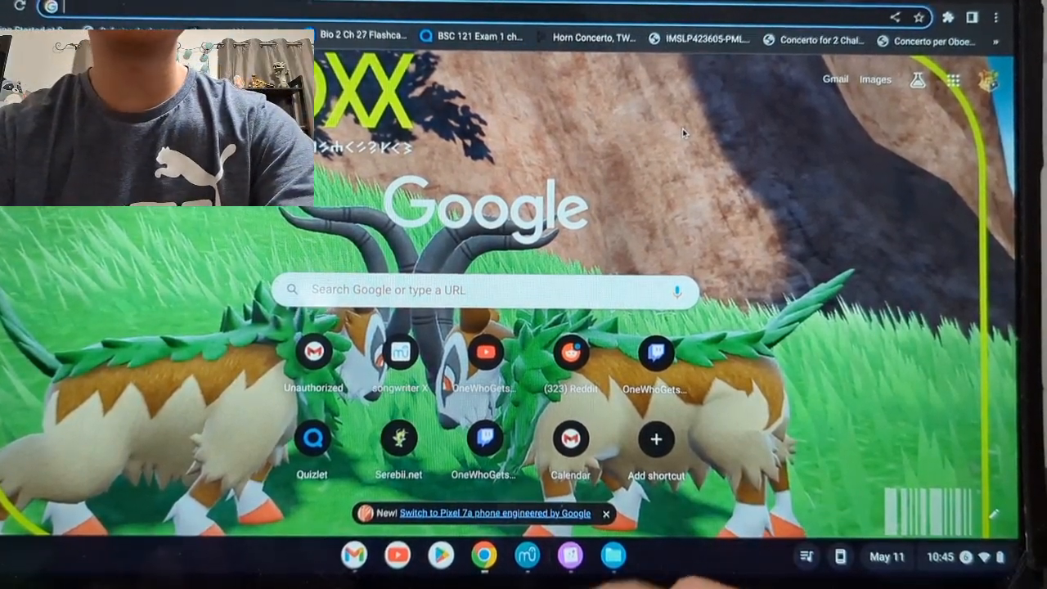
{"action": "type", "text": "list of"}
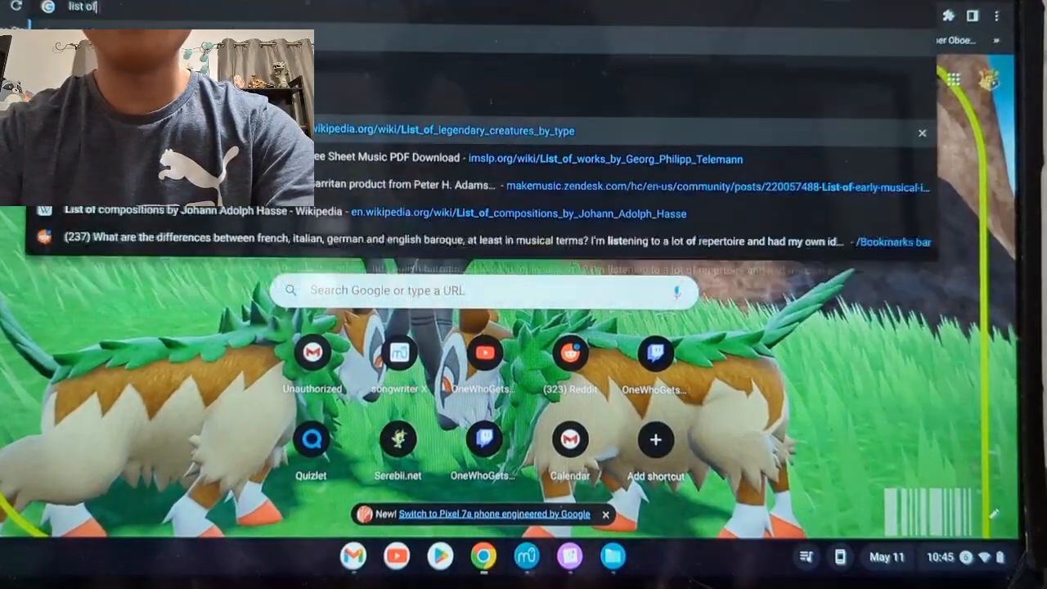
{"action": "type", "text": " bach cantats"}
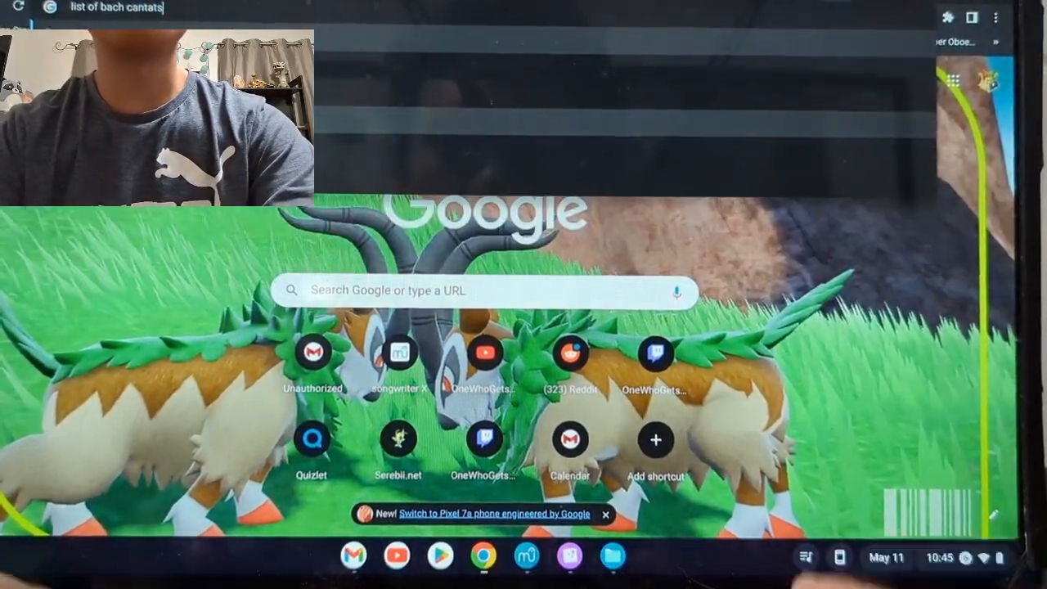
{"action": "key", "text": "Return"}
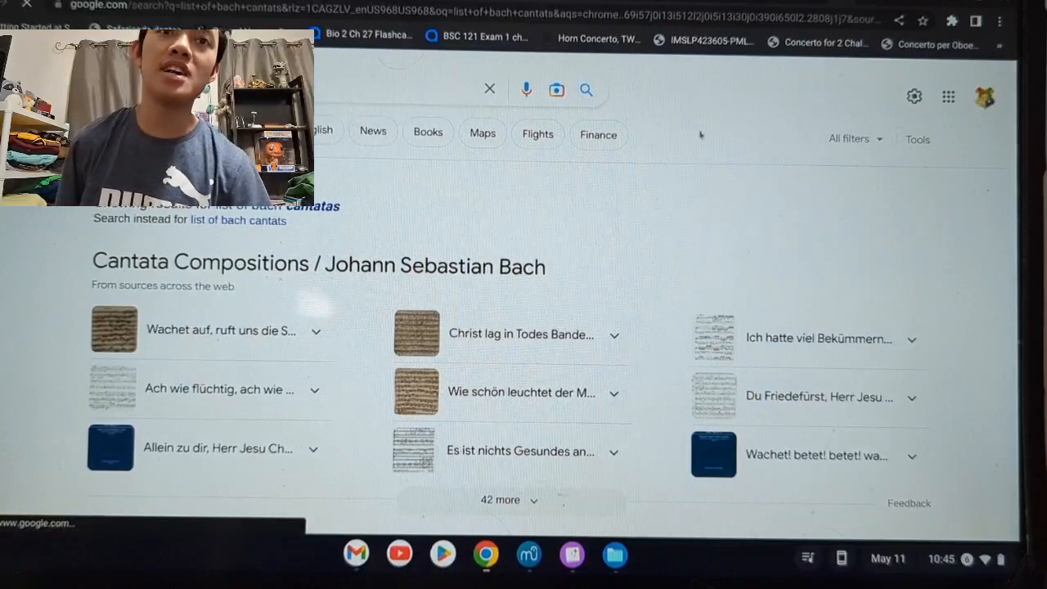
{"action": "scroll", "coordinate": [587, 165], "scroll_direction": "down", "scroll_amount": 5}
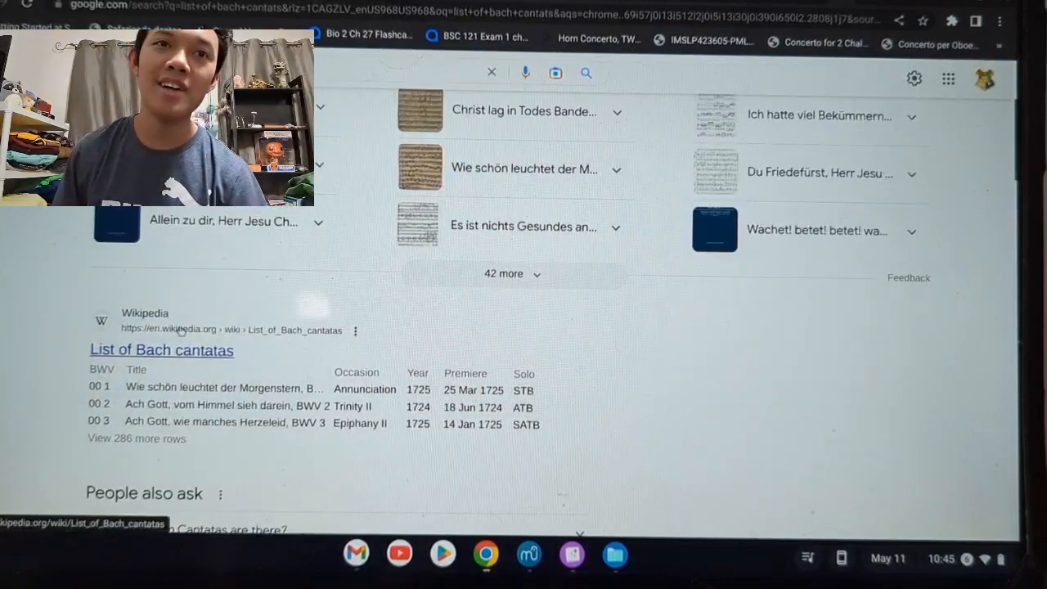
{"action": "left_click", "coordinate": [182, 349]}
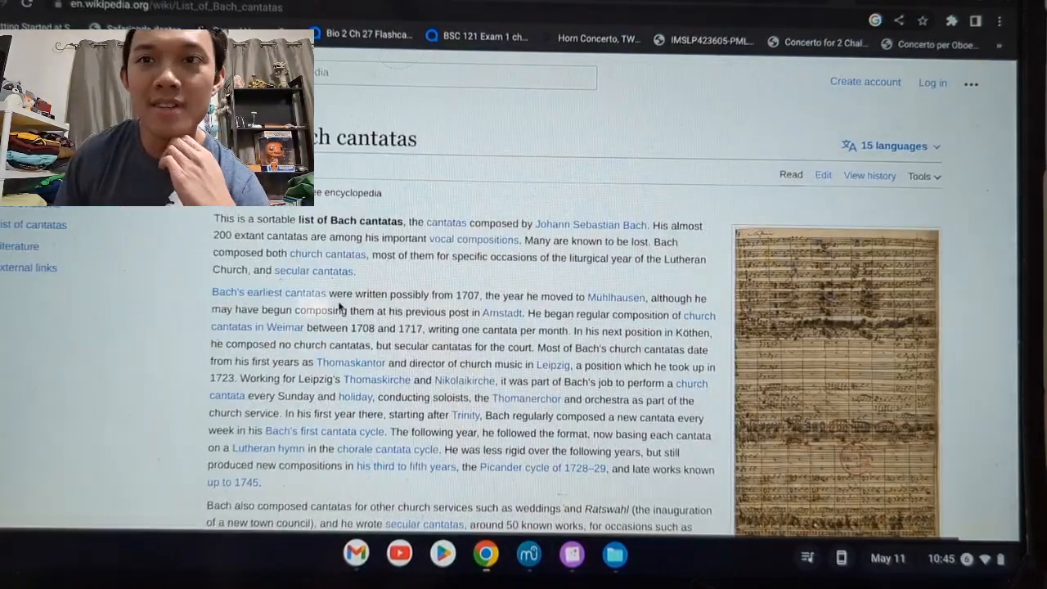
- Look through the first few dozen cantatas in the table, examining their voice, brass, woodwind and string scoring
{"action": "scroll", "coordinate": [344, 304], "scroll_direction": "down", "scroll_amount": 1}
{"action": "scroll", "coordinate": [364, 285], "scroll_direction": "down", "scroll_amount": 20}
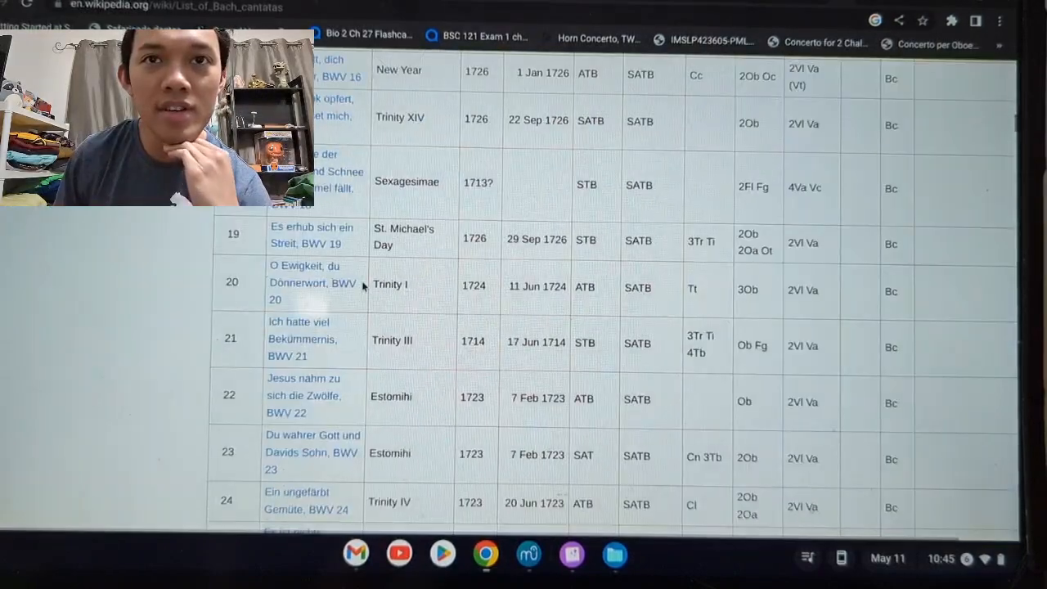
{"action": "scroll", "coordinate": [364, 286], "scroll_direction": "up", "scroll_amount": 3}
{"action": "scroll", "coordinate": [363, 285], "scroll_direction": "up", "scroll_amount": 1}
{"action": "scroll", "coordinate": [636, 343], "scroll_direction": "up", "scroll_amount": 6}
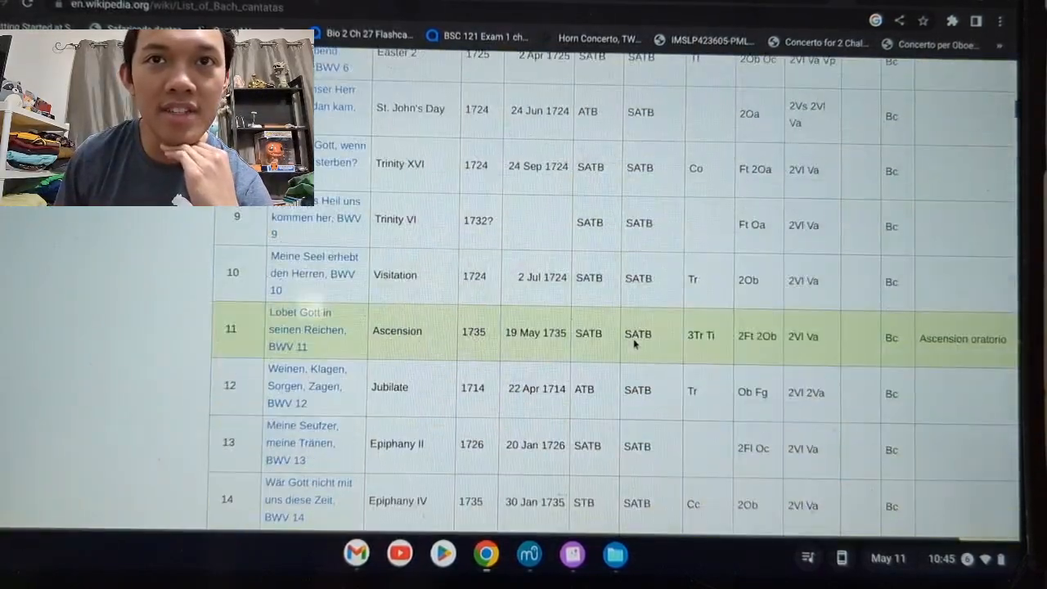
{"action": "scroll", "coordinate": [635, 343], "scroll_direction": "down", "scroll_amount": 4}
{"action": "scroll", "coordinate": [634, 339], "scroll_direction": "down", "scroll_amount": 2}
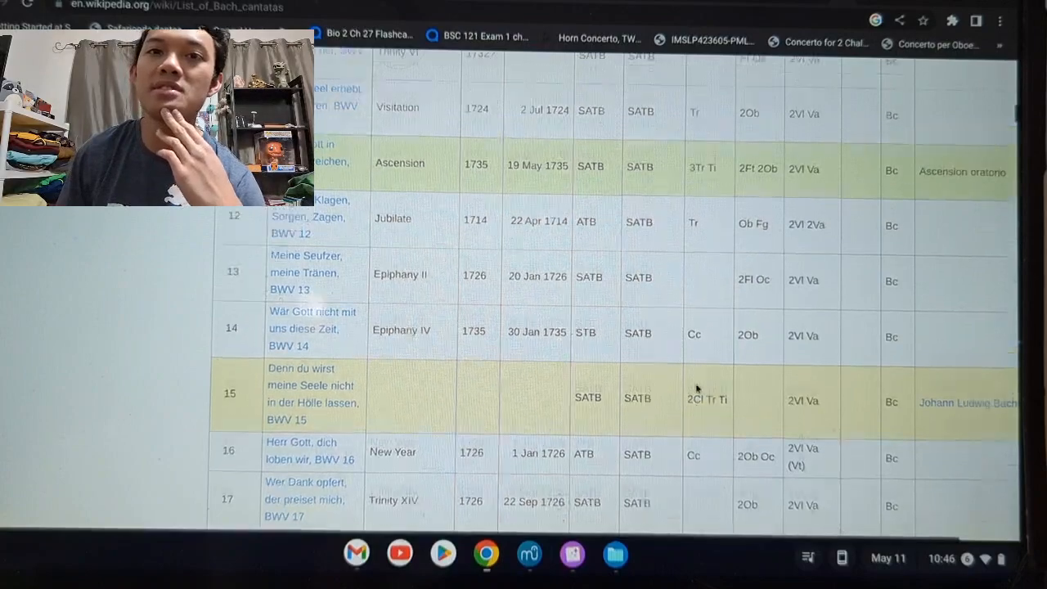
{"action": "scroll", "coordinate": [699, 378], "scroll_direction": "up", "scroll_amount": 2}
{"action": "scroll", "coordinate": [701, 376], "scroll_direction": "down", "scroll_amount": 20}
{"action": "scroll", "coordinate": [714, 364], "scroll_direction": "up", "scroll_amount": 10}
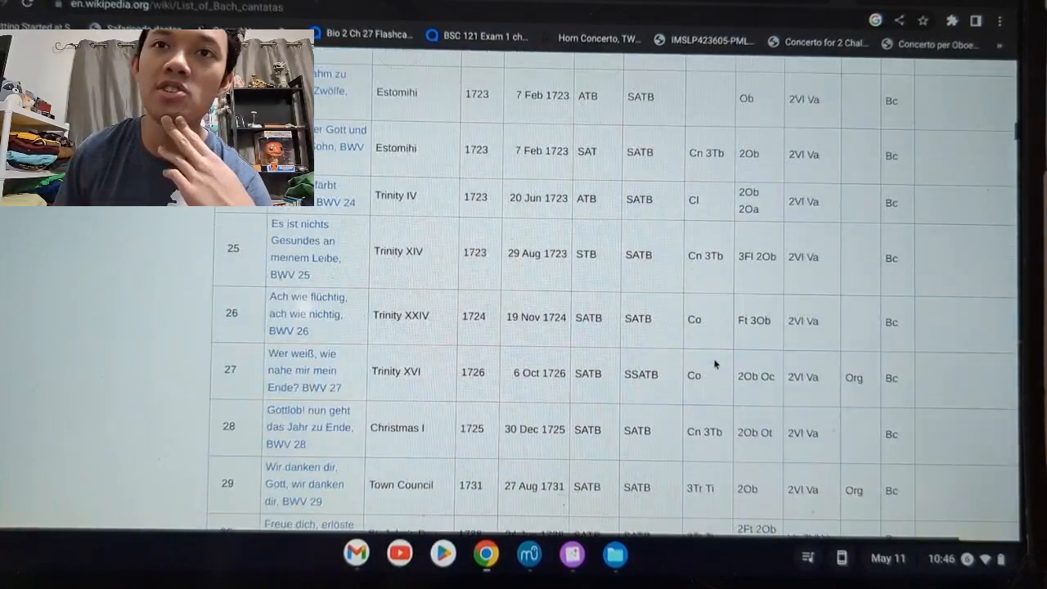
{"action": "scroll", "coordinate": [714, 365], "scroll_direction": "up", "scroll_amount": 5}
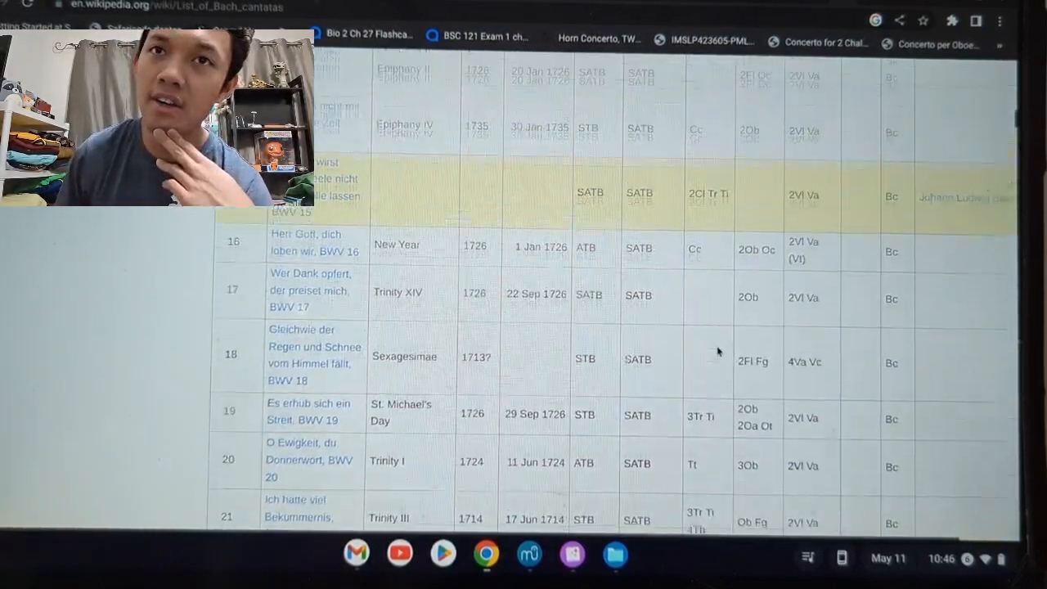
- Examine the abbreviations table of voices and instruments and compare it with the scoring columns in the cantata list
{"action": "scroll", "coordinate": [687, 245], "scroll_direction": "up", "scroll_amount": 10}
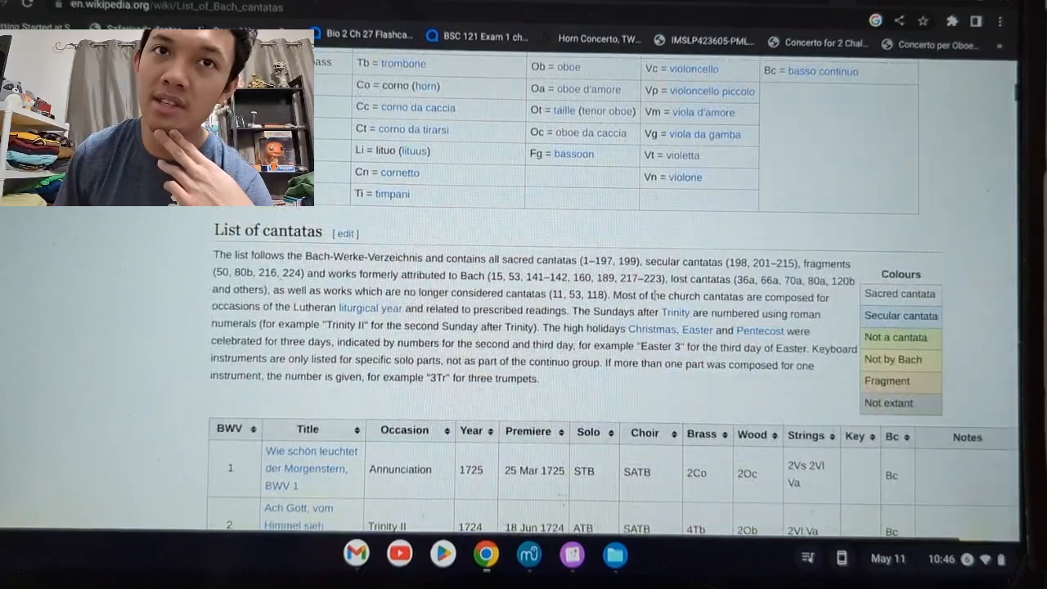
{"action": "scroll", "coordinate": [671, 296], "scroll_direction": "up", "scroll_amount": 4}
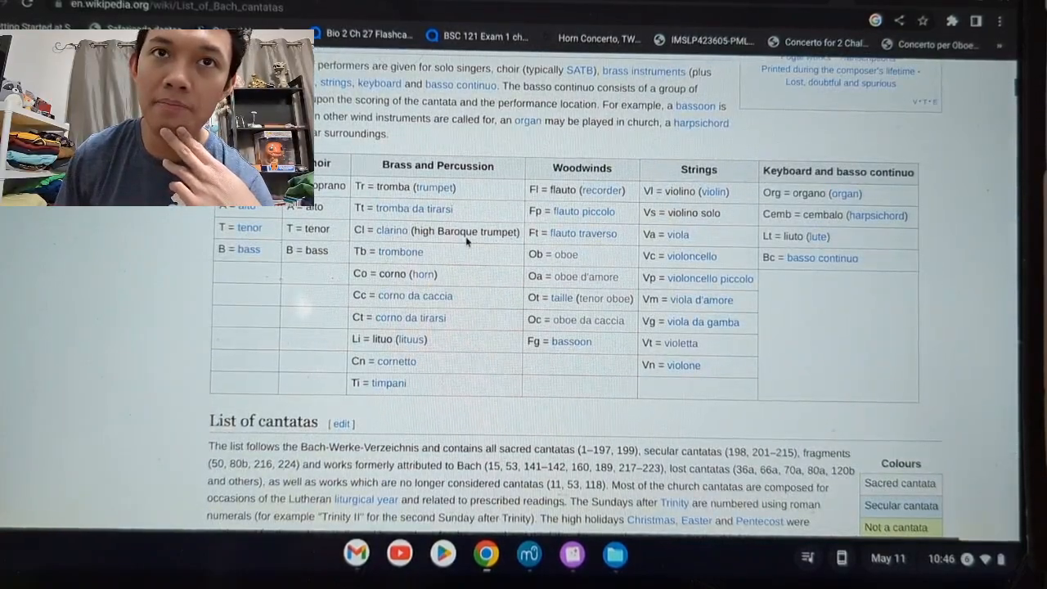
{"action": "scroll", "coordinate": [466, 240], "scroll_direction": "down", "scroll_amount": 20}
{"action": "scroll", "coordinate": [633, 259], "scroll_direction": "up", "scroll_amount": 15}
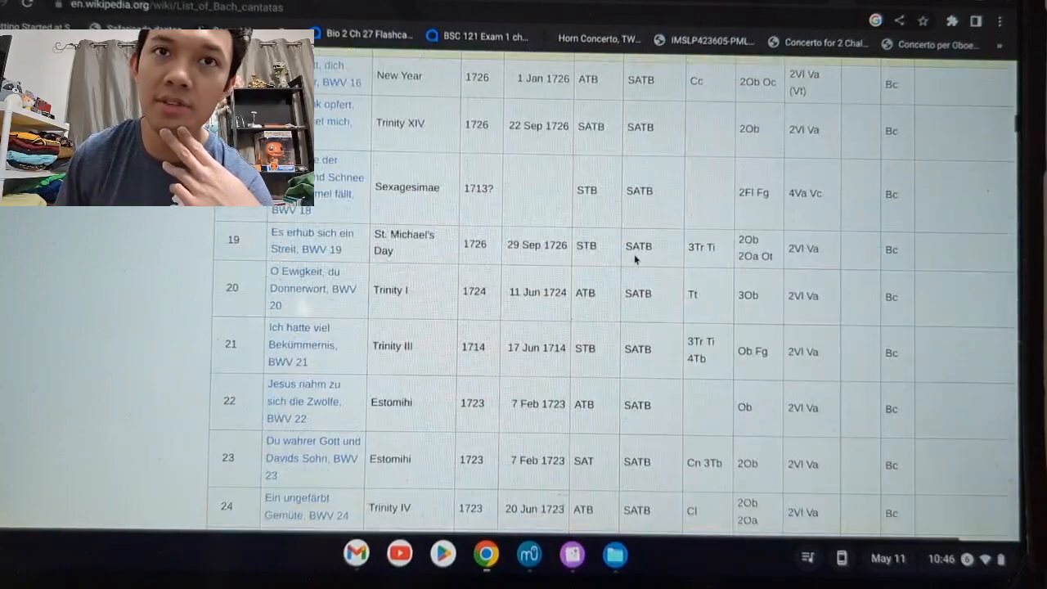
{"action": "scroll", "coordinate": [516, 260], "scroll_direction": "up", "scroll_amount": 15}
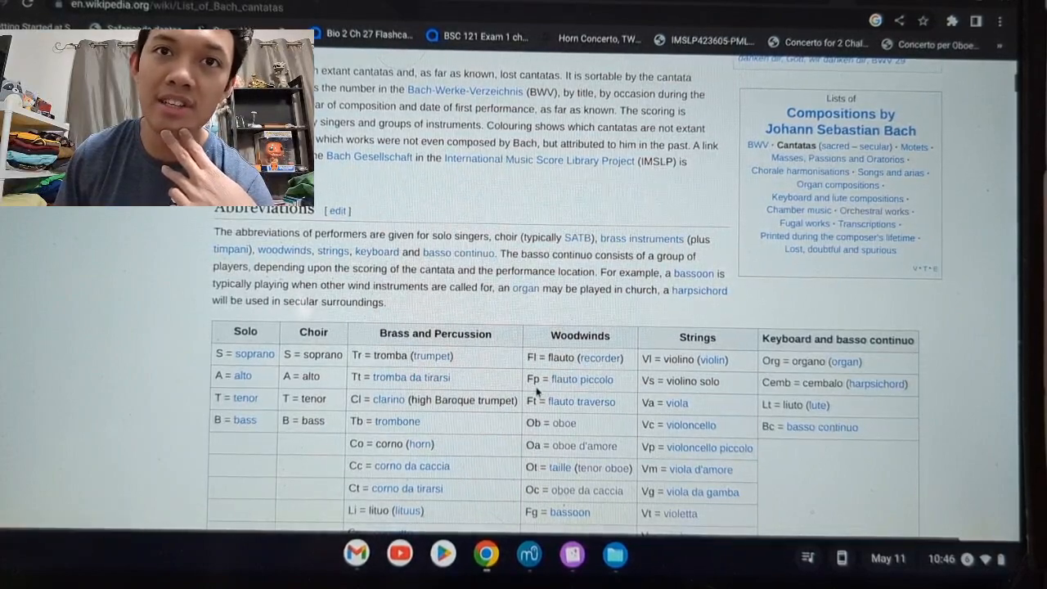
{"action": "scroll", "coordinate": [556, 384], "scroll_direction": "down", "scroll_amount": 1}
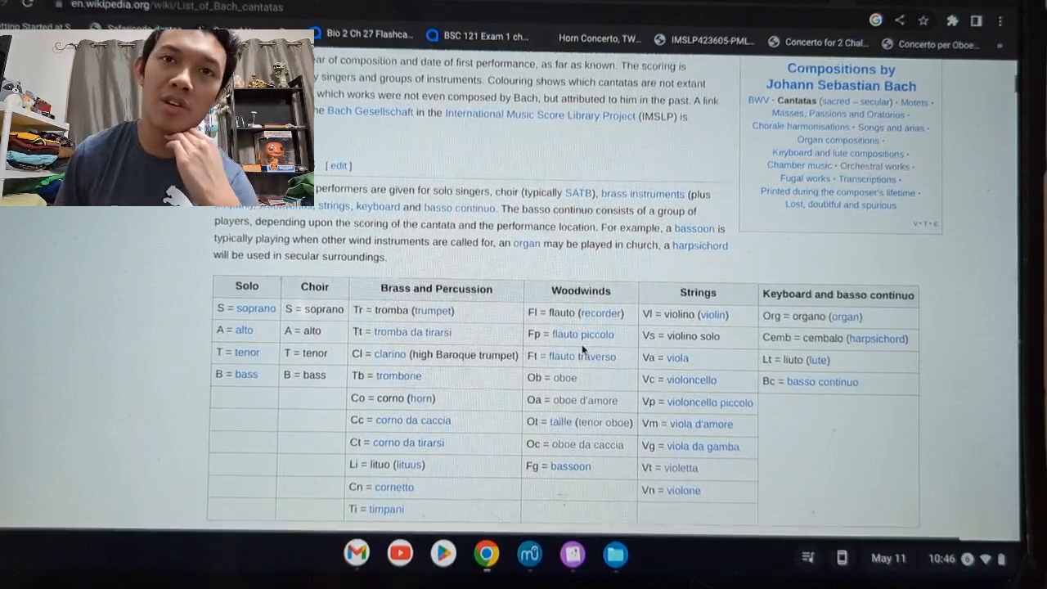
{"action": "scroll", "coordinate": [597, 328], "scroll_direction": "down", "scroll_amount": 5}
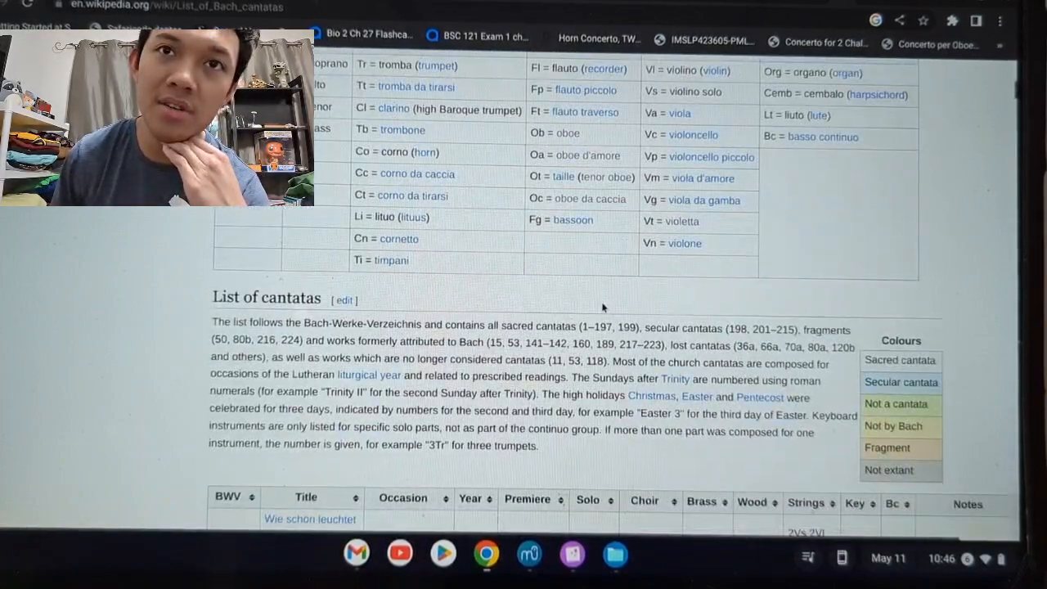
{"action": "scroll", "coordinate": [601, 307], "scroll_direction": "up", "scroll_amount": 2}
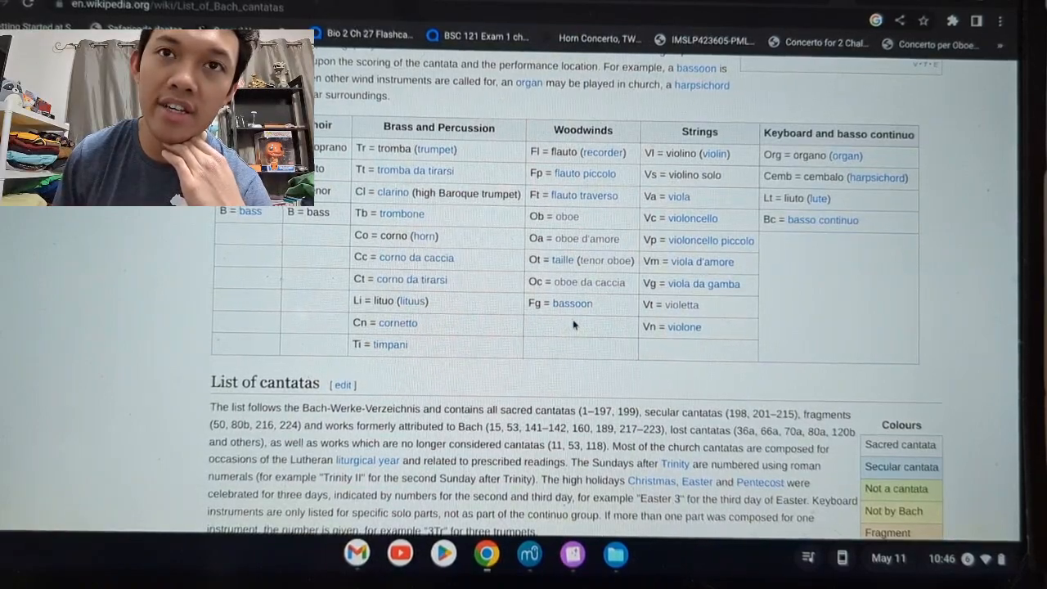
{"action": "scroll", "coordinate": [573, 325], "scroll_direction": "down", "scroll_amount": 6}
{"action": "scroll", "coordinate": [572, 323], "scroll_direction": "up", "scroll_amount": 5}
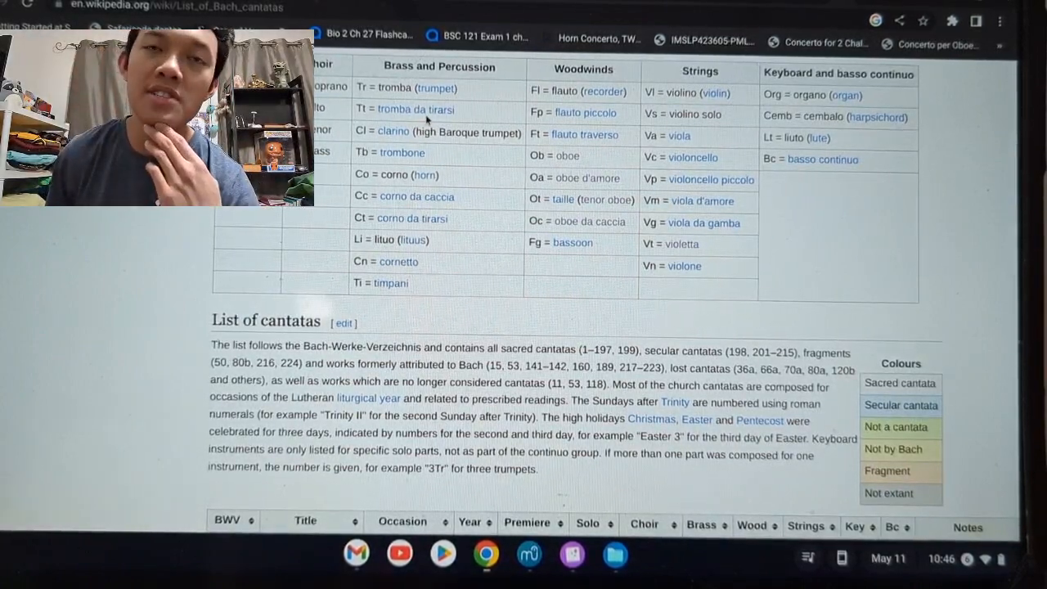
- Review the brass, woodwind and string abbreviations above the cantata list, including the preview of the cornetto article
{"action": "scroll", "coordinate": [419, 194], "scroll_direction": "down", "scroll_amount": 1}
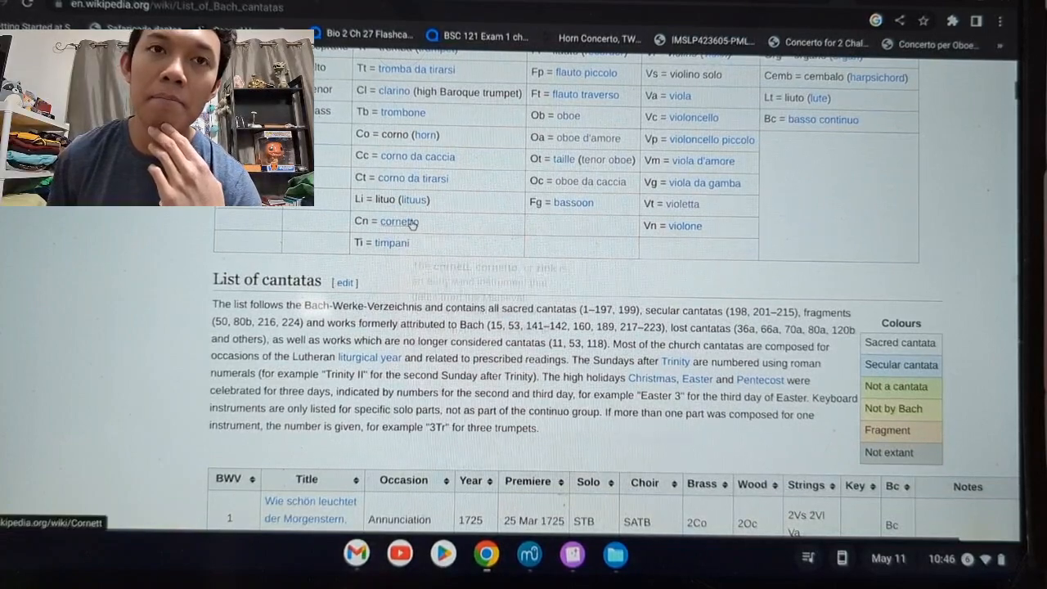
{"action": "mouse_move", "coordinate": [413, 222]}
{"action": "scroll", "coordinate": [413, 221], "scroll_direction": "down", "scroll_amount": 1}
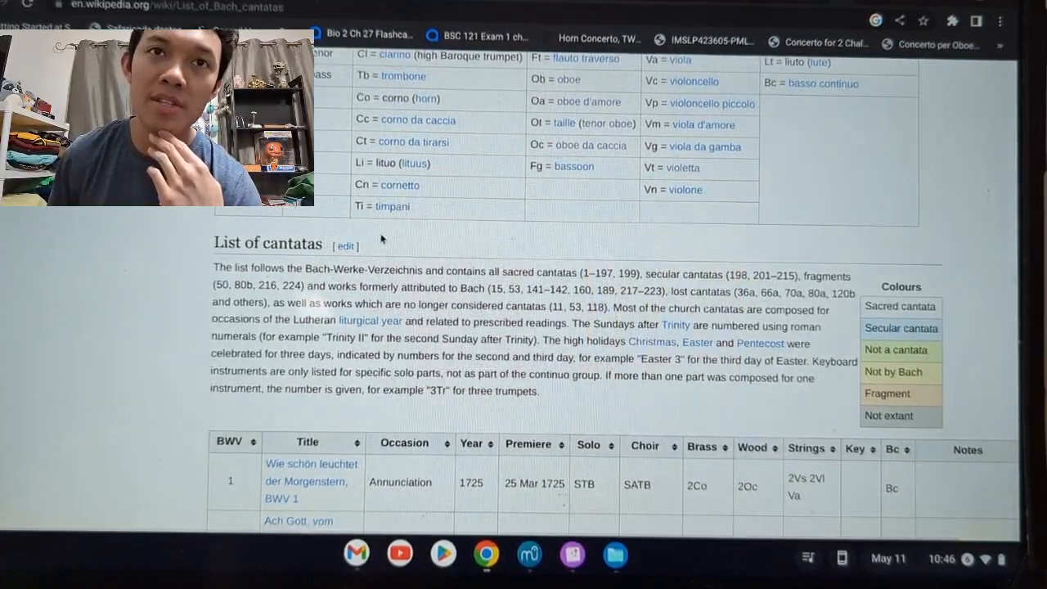
{"action": "mouse_move", "coordinate": [413, 194]}
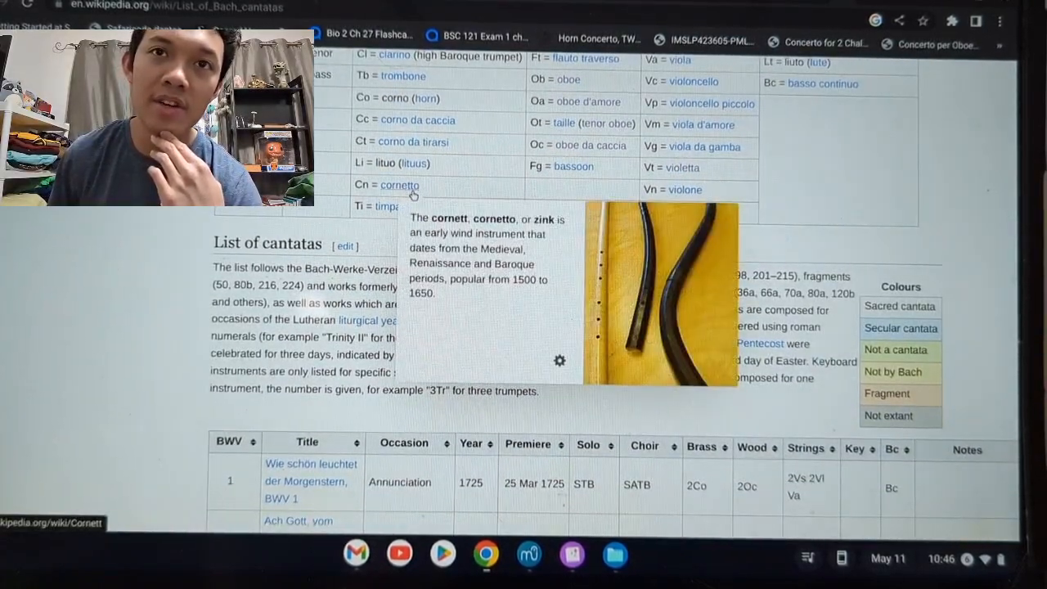
{"action": "scroll", "coordinate": [463, 169], "scroll_direction": "up", "scroll_amount": 2}
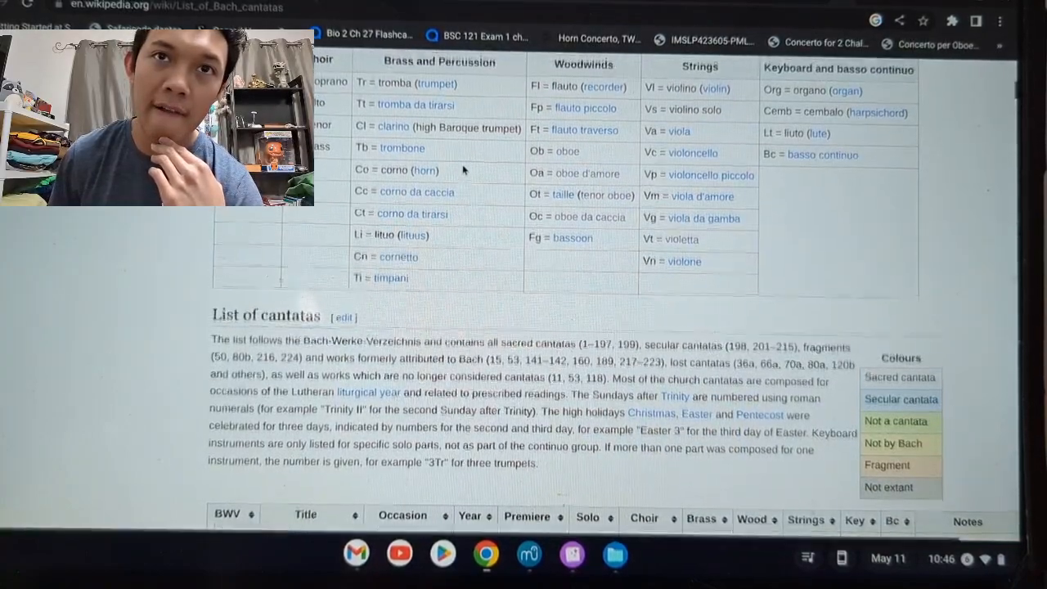
{"action": "scroll", "coordinate": [463, 170], "scroll_direction": "up", "scroll_amount": 1}
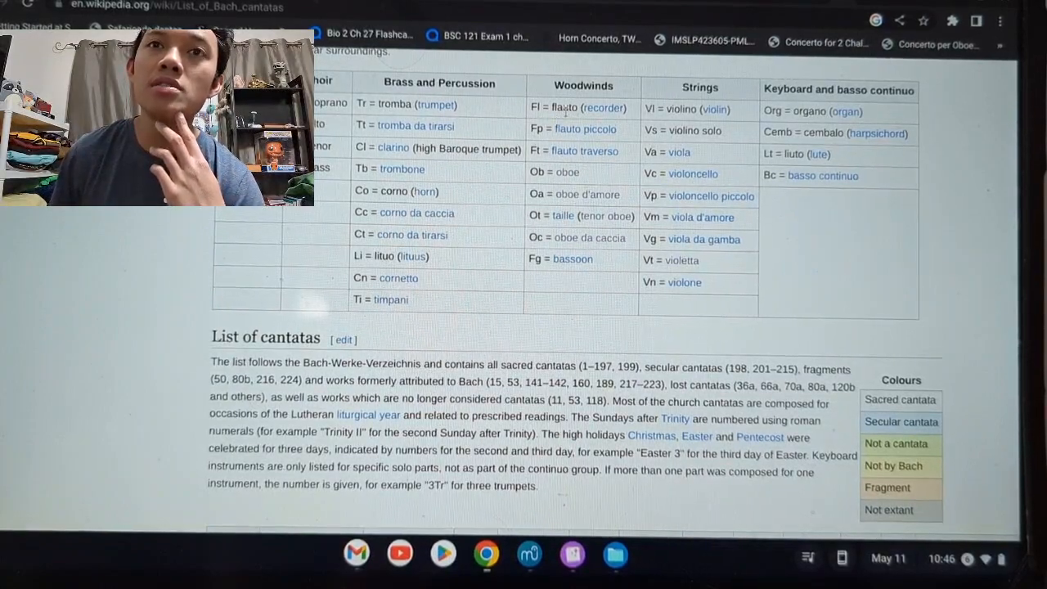
{"action": "scroll", "coordinate": [583, 123], "scroll_direction": "down", "scroll_amount": 20}
{"action": "scroll", "coordinate": [576, 139], "scroll_direction": "up", "scroll_amount": 15}
{"action": "scroll", "coordinate": [573, 153], "scroll_direction": "up", "scroll_amount": 8}
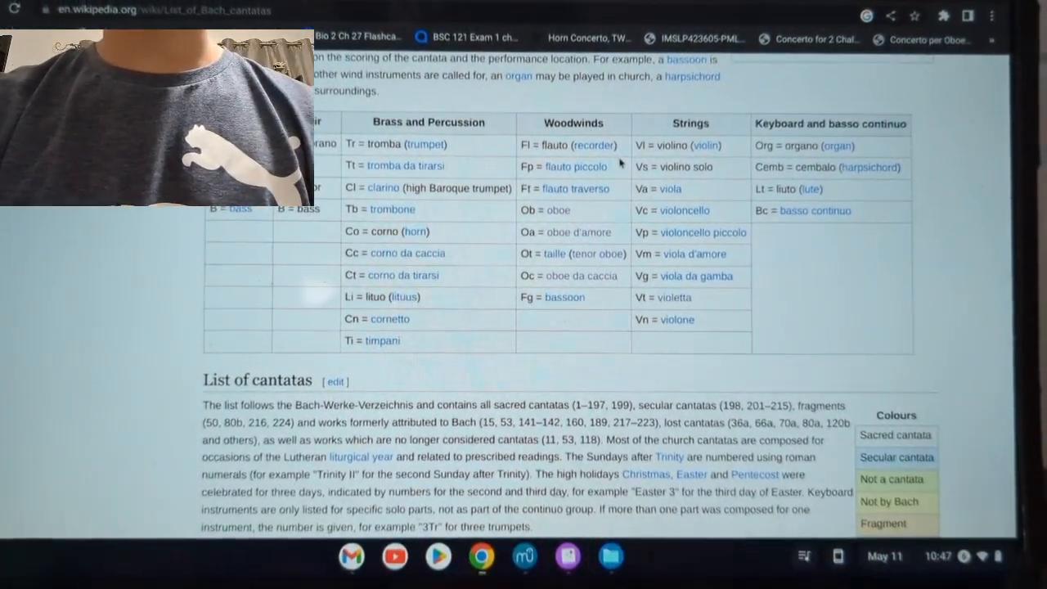
- Search the page for "Fl" and go to the second match to find cantatas scored with recorders
{"action": "key", "text": "ctrl+f"}
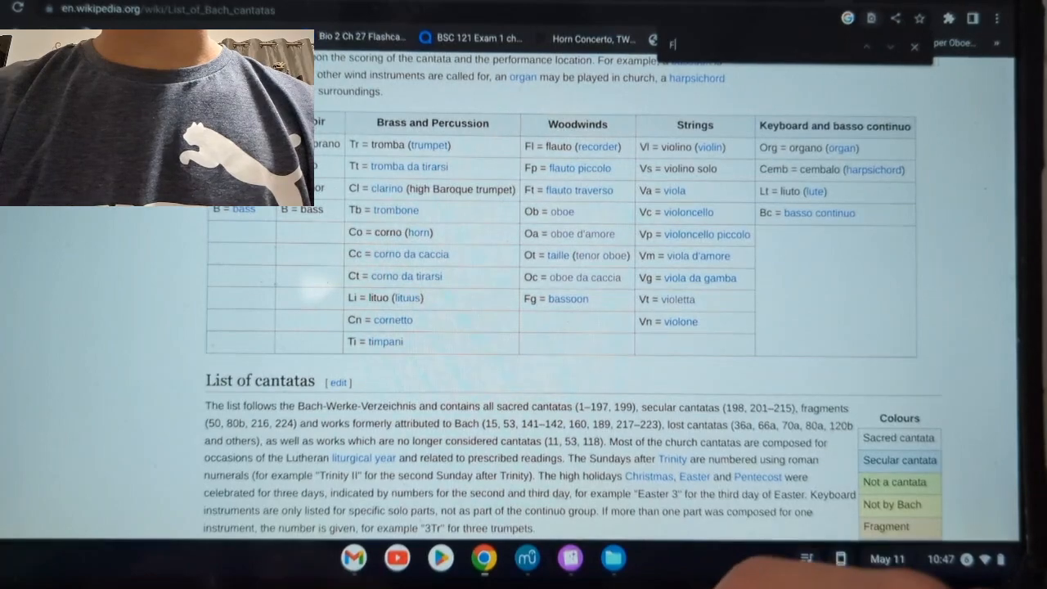
{"action": "type", "text": "Fl"}
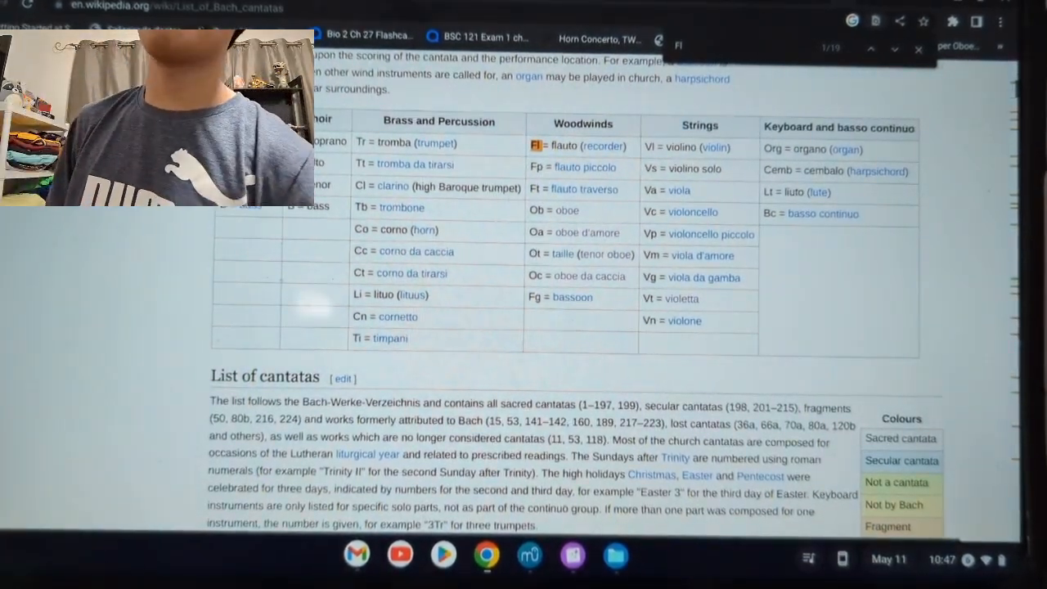
{"action": "left_click", "coordinate": [894, 52]}
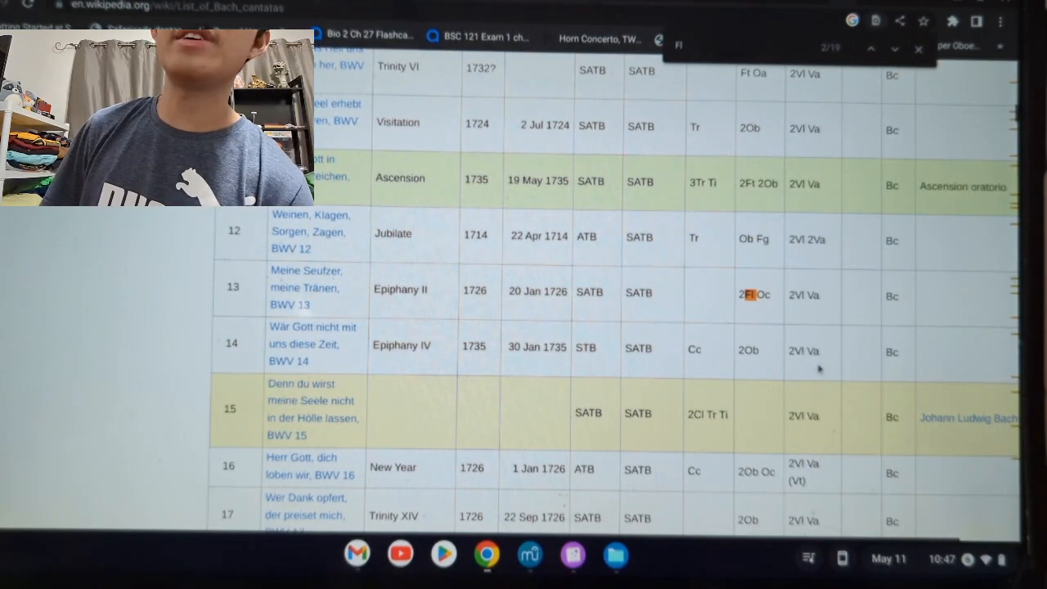
{"action": "scroll", "coordinate": [873, 314], "scroll_direction": "down", "scroll_amount": 3}
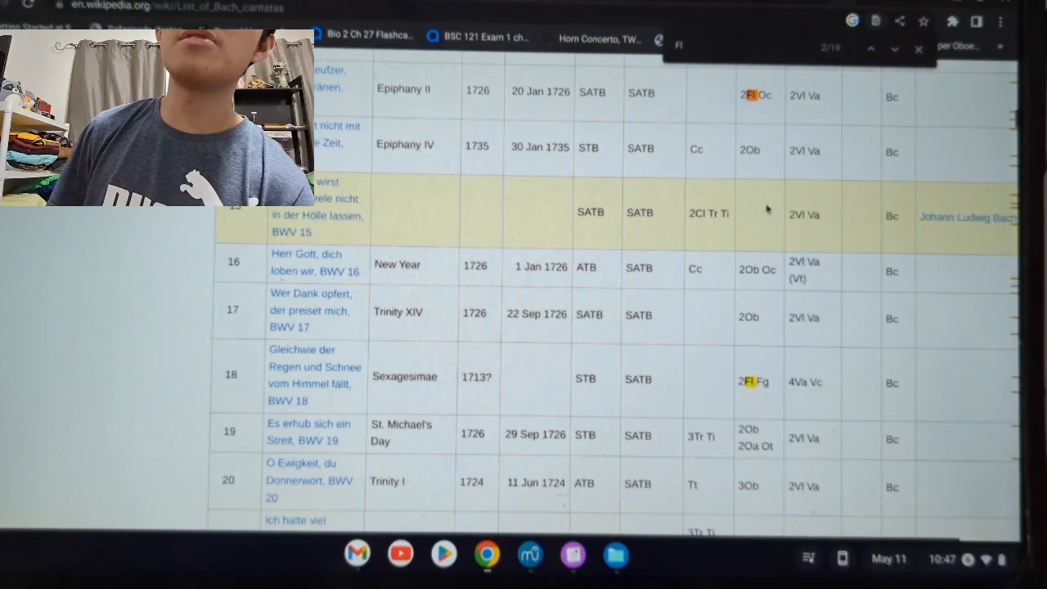
{"action": "scroll", "coordinate": [767, 146], "scroll_direction": "up", "scroll_amount": 10}
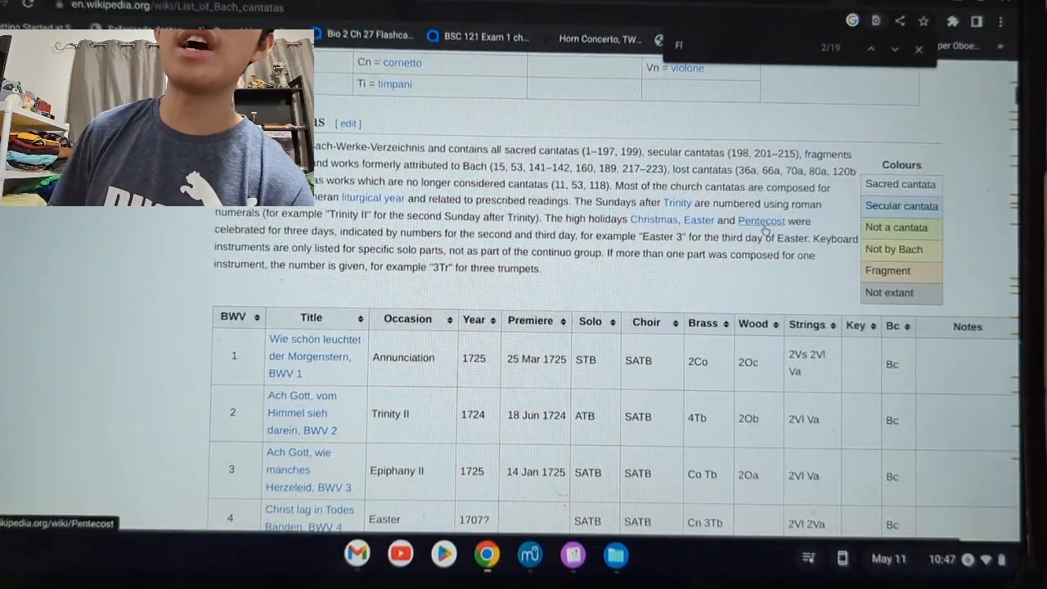
- Open the article on Meine Seufzer, meine Tränen, BWV 13, and go to its scoring and structure section
{"action": "scroll", "coordinate": [766, 230], "scroll_direction": "down", "scroll_amount": 3}
{"action": "scroll", "coordinate": [765, 230], "scroll_direction": "down", "scroll_amount": 6}
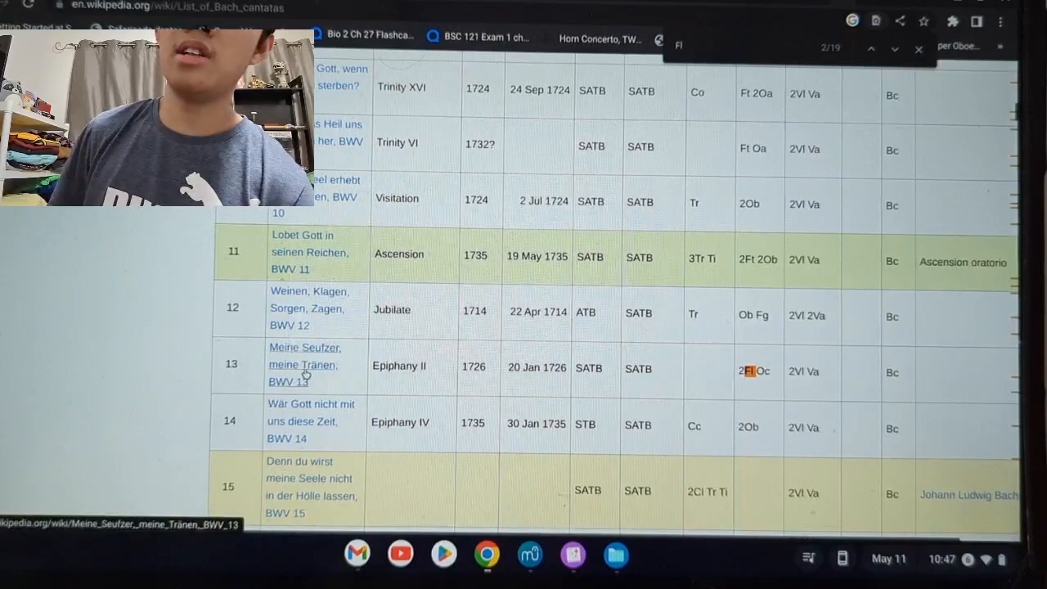
{"action": "mouse_move", "coordinate": [301, 360]}
{"action": "left_click", "coordinate": [407, 301]}
{"action": "scroll", "coordinate": [501, 333], "scroll_direction": "down", "scroll_amount": 5}
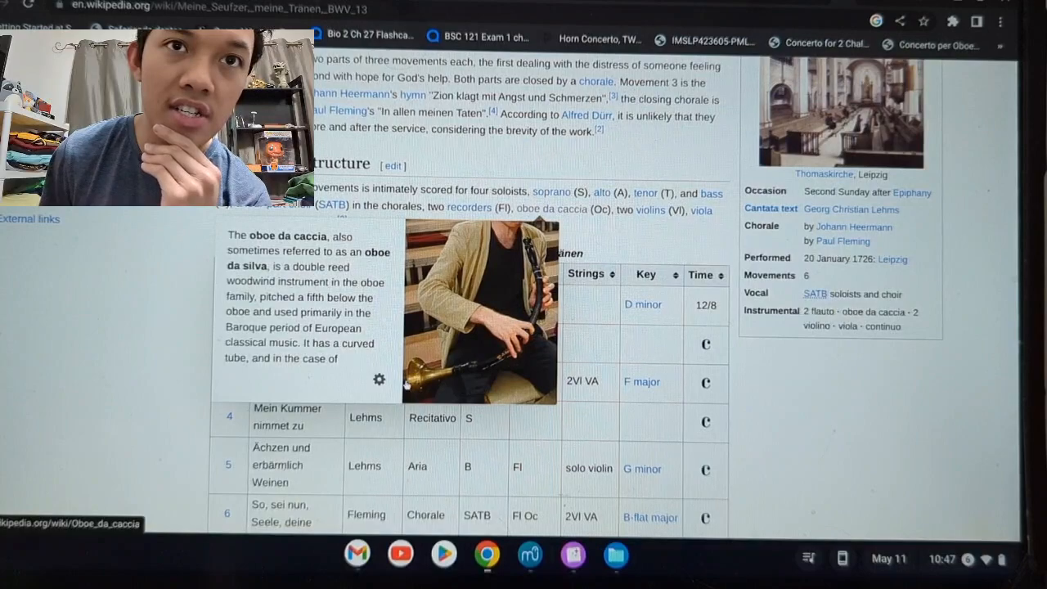
- Examine the BWV 13 movements table and the Music section for the winds and strings used in each movement
{"action": "scroll", "coordinate": [398, 382], "scroll_direction": "down", "scroll_amount": 3}
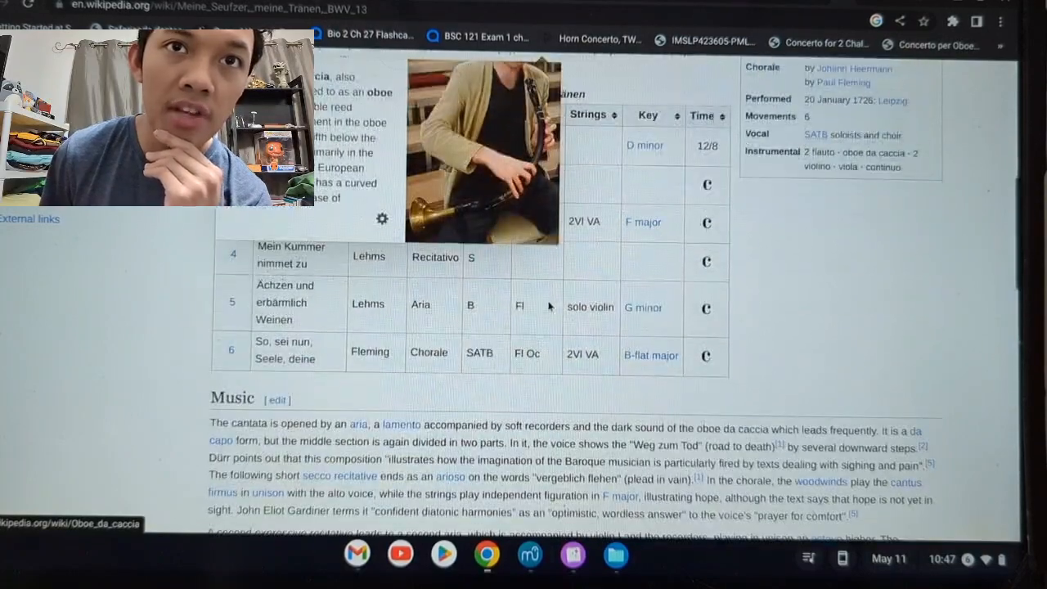
{"action": "scroll", "coordinate": [494, 310], "scroll_direction": "up", "scroll_amount": 2}
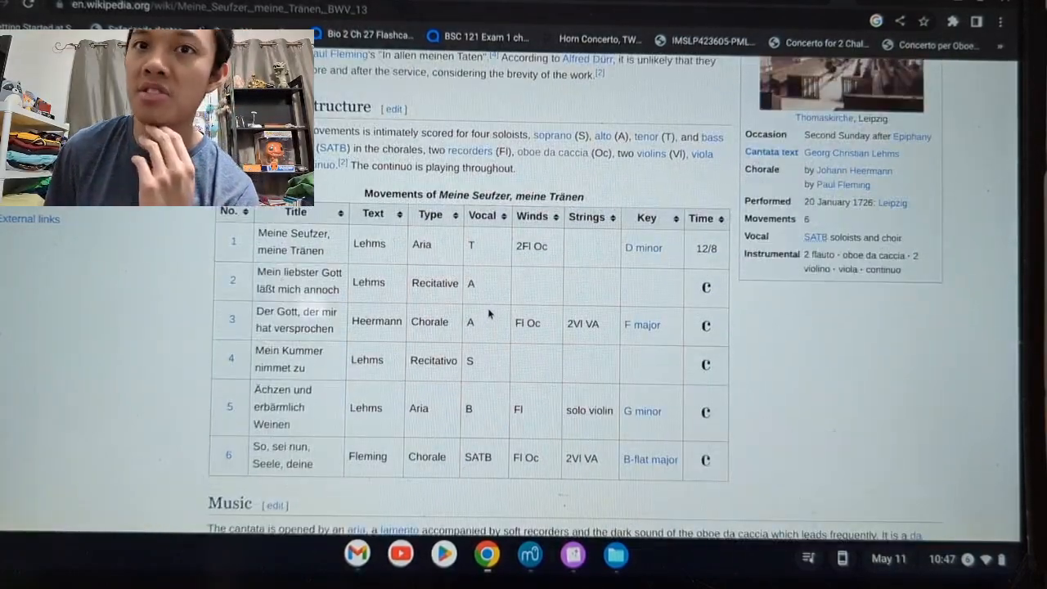
{"action": "scroll", "coordinate": [489, 313], "scroll_direction": "down", "scroll_amount": 4}
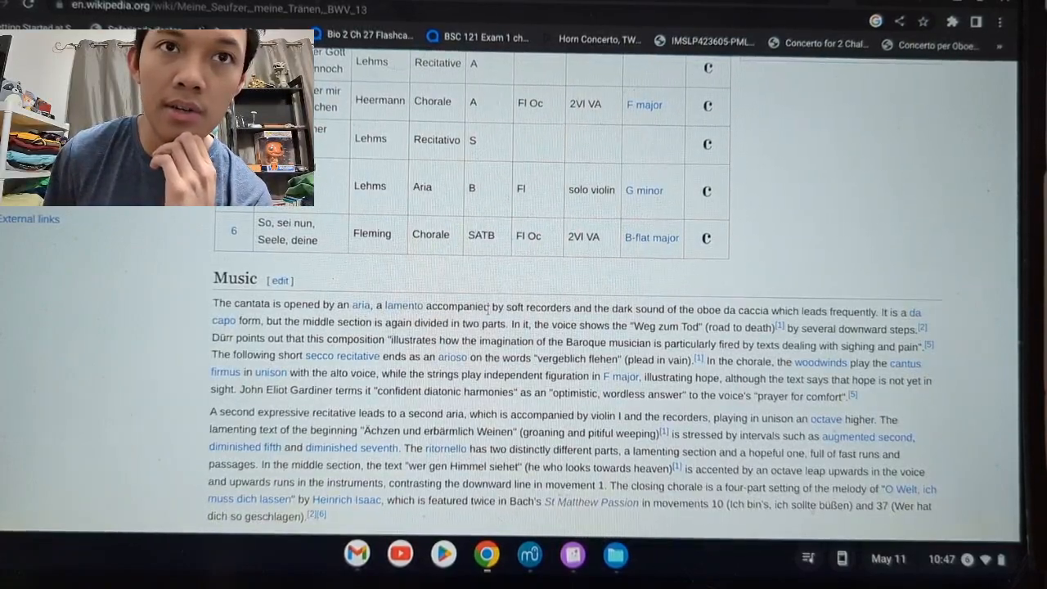
{"action": "scroll", "coordinate": [486, 311], "scroll_direction": "down", "scroll_amount": 1}
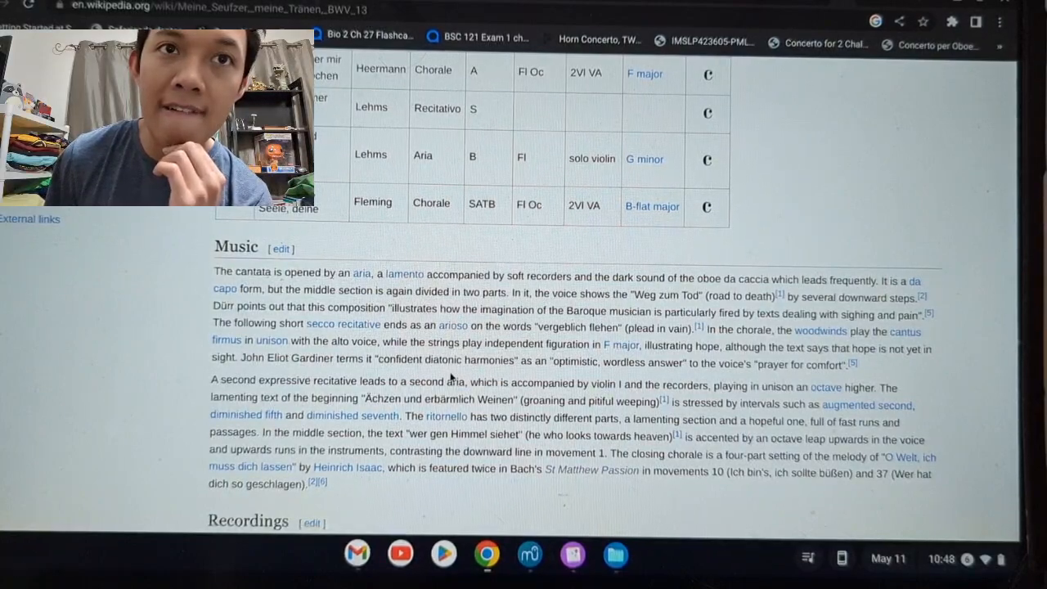
{"action": "scroll", "coordinate": [450, 378], "scroll_direction": "down", "scroll_amount": 15}
{"action": "scroll", "coordinate": [451, 377], "scroll_direction": "up", "scroll_amount": 18}
{"action": "scroll", "coordinate": [450, 372], "scroll_direction": "down", "scroll_amount": 2}
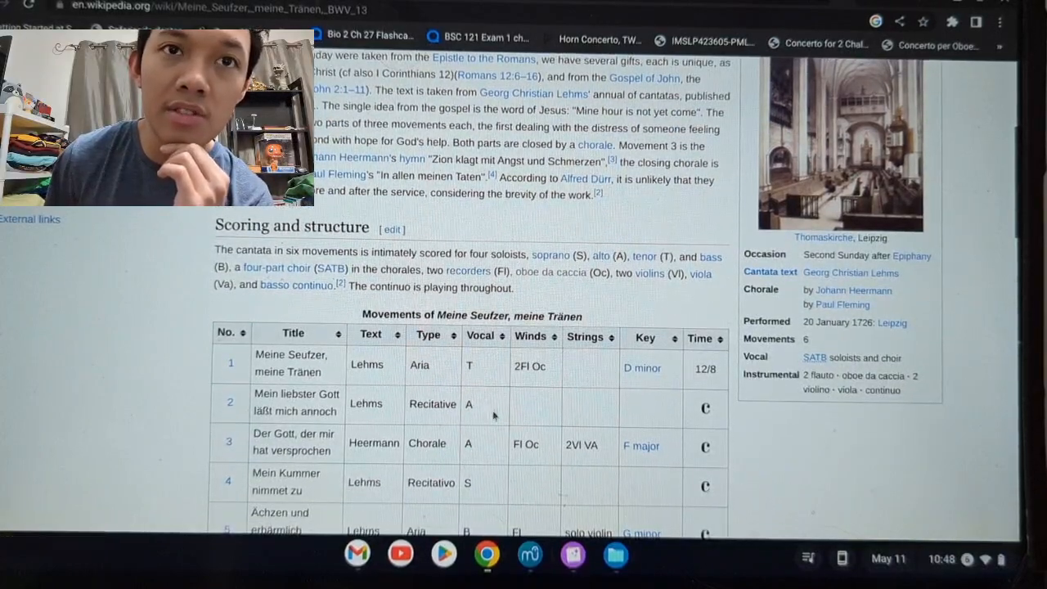
{"action": "scroll", "coordinate": [493, 415], "scroll_direction": "down", "scroll_amount": 1}
{"action": "scroll", "coordinate": [477, 417], "scroll_direction": "down", "scroll_amount": 2}
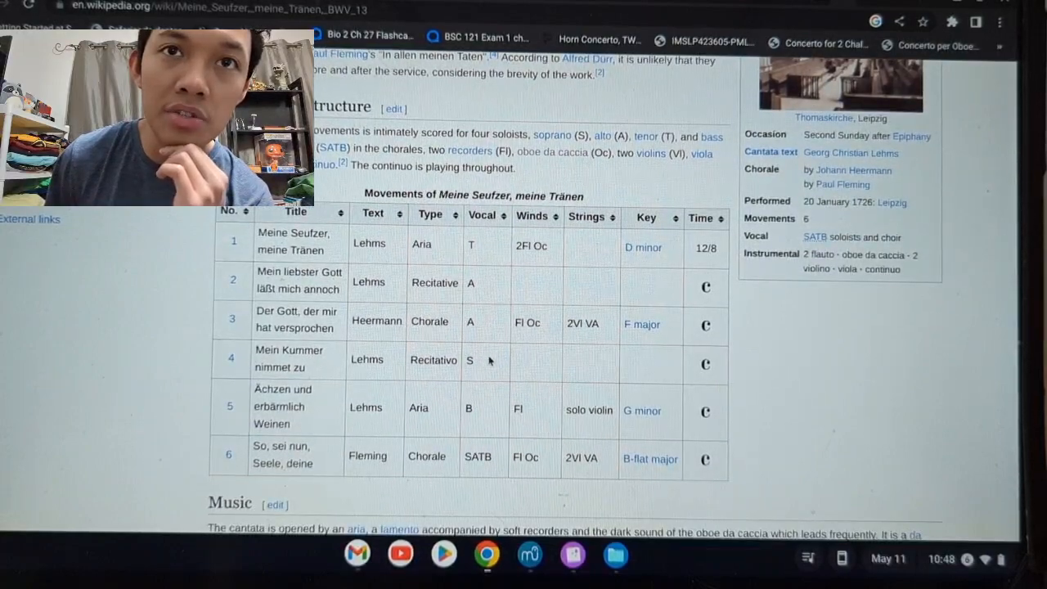
- Open the International Music Score Library Project page for BWV 13 from the article's external links
{"action": "scroll", "coordinate": [489, 361], "scroll_direction": "down", "scroll_amount": 15}
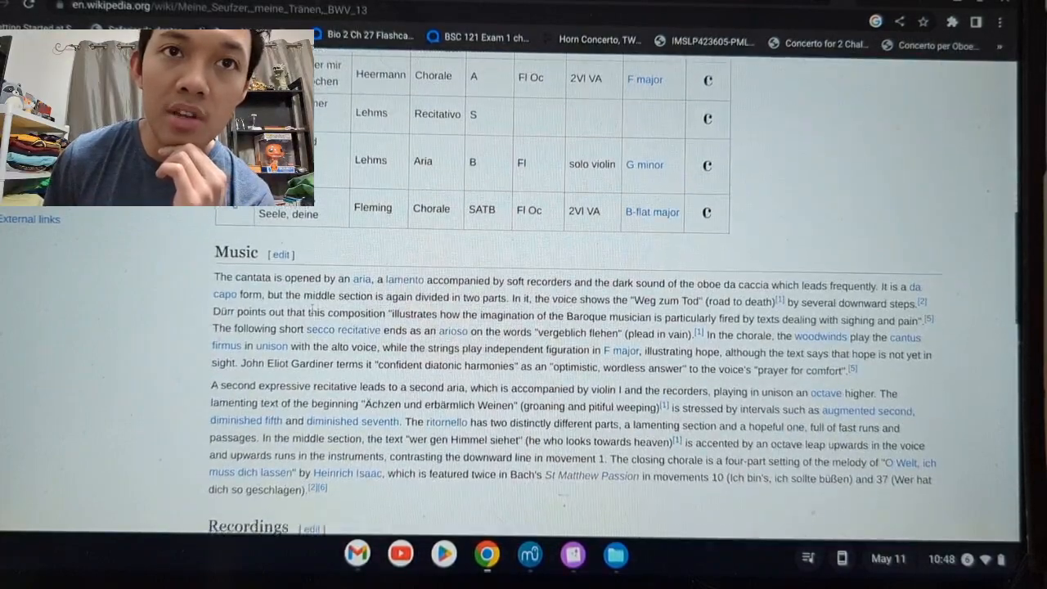
{"action": "scroll", "coordinate": [372, 324], "scroll_direction": "down", "scroll_amount": 6}
{"action": "scroll", "coordinate": [381, 309], "scroll_direction": "up", "scroll_amount": 1}
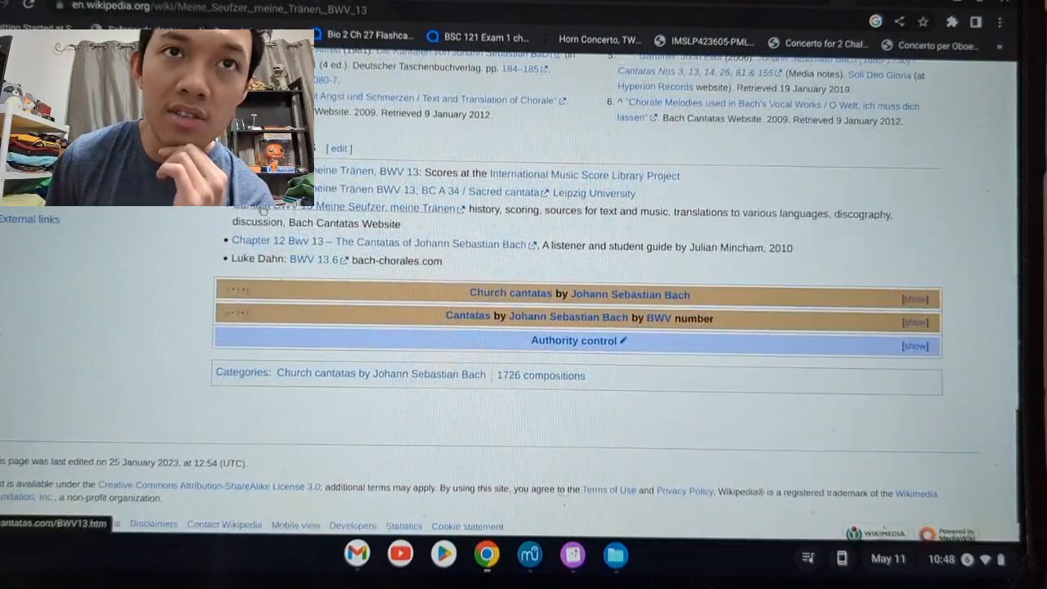
{"action": "left_click", "coordinate": [325, 171]}
- Look through the BWV 13 score editions and open the musescore.com set linked from the 2021 typeset edition
{"action": "scroll", "coordinate": [299, 215], "scroll_direction": "down", "scroll_amount": 5}
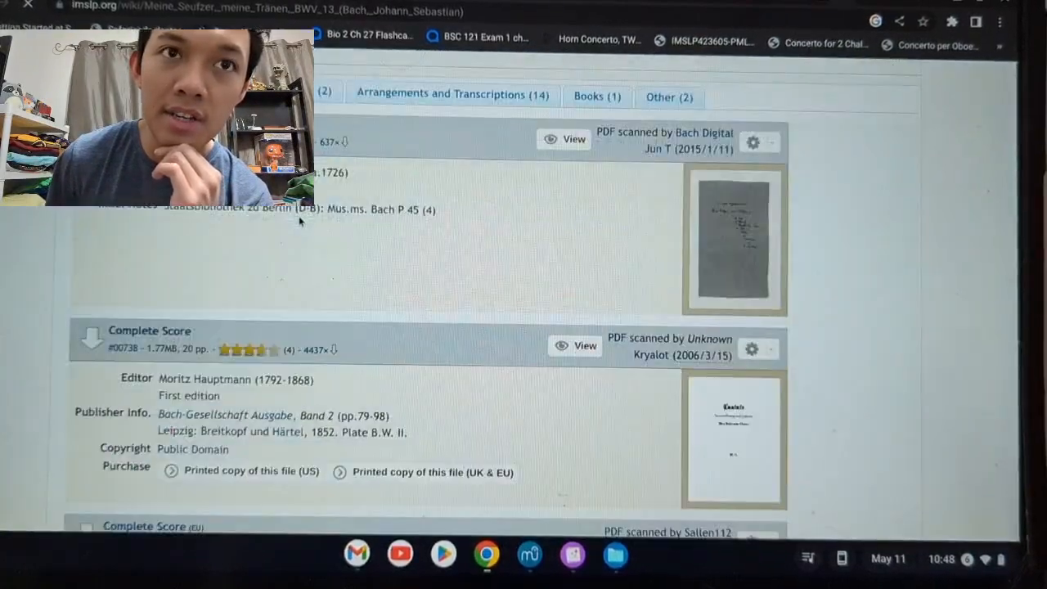
{"action": "scroll", "coordinate": [299, 221], "scroll_direction": "down", "scroll_amount": 5}
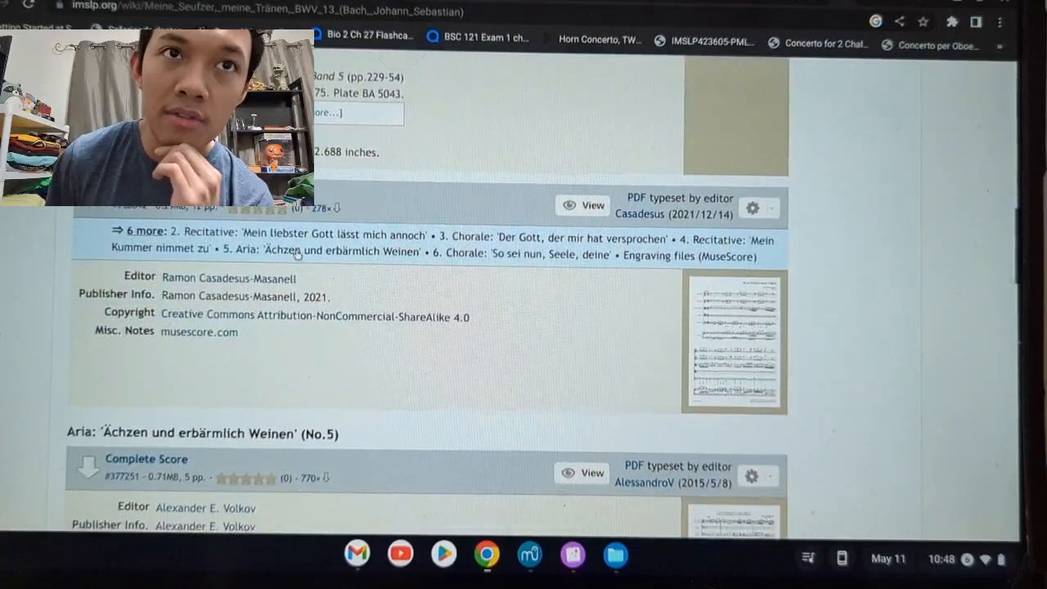
{"action": "scroll", "coordinate": [296, 252], "scroll_direction": "down", "scroll_amount": 10}
{"action": "scroll", "coordinate": [203, 262], "scroll_direction": "up", "scroll_amount": 8}
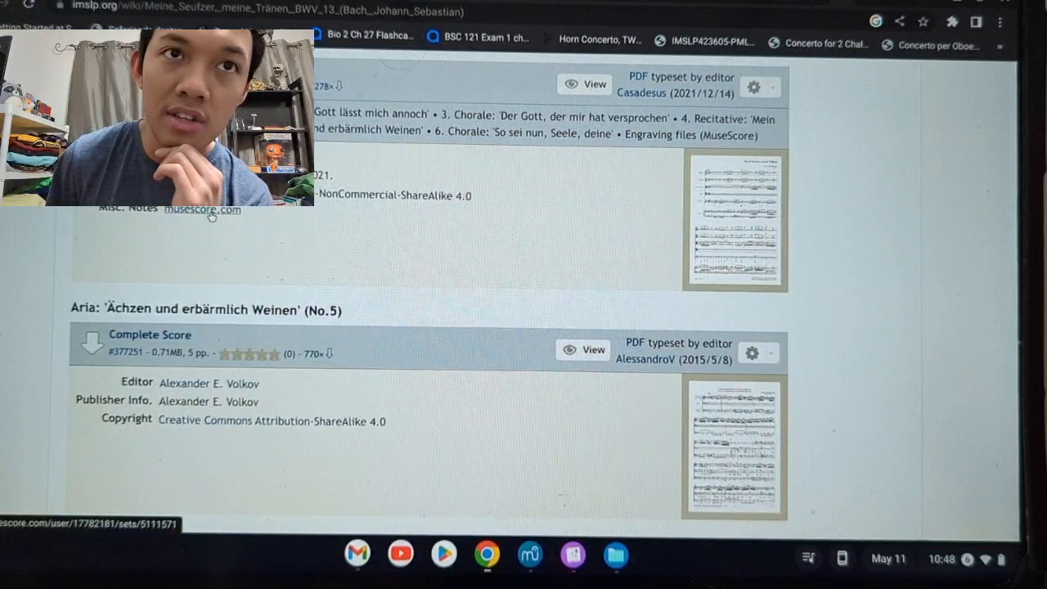
{"action": "left_click", "coordinate": [211, 215]}
- Open the BWV 13 / Mvt. 1 score from the set and play it from the first measure
{"action": "scroll", "coordinate": [210, 221], "scroll_direction": "down", "scroll_amount": 5}
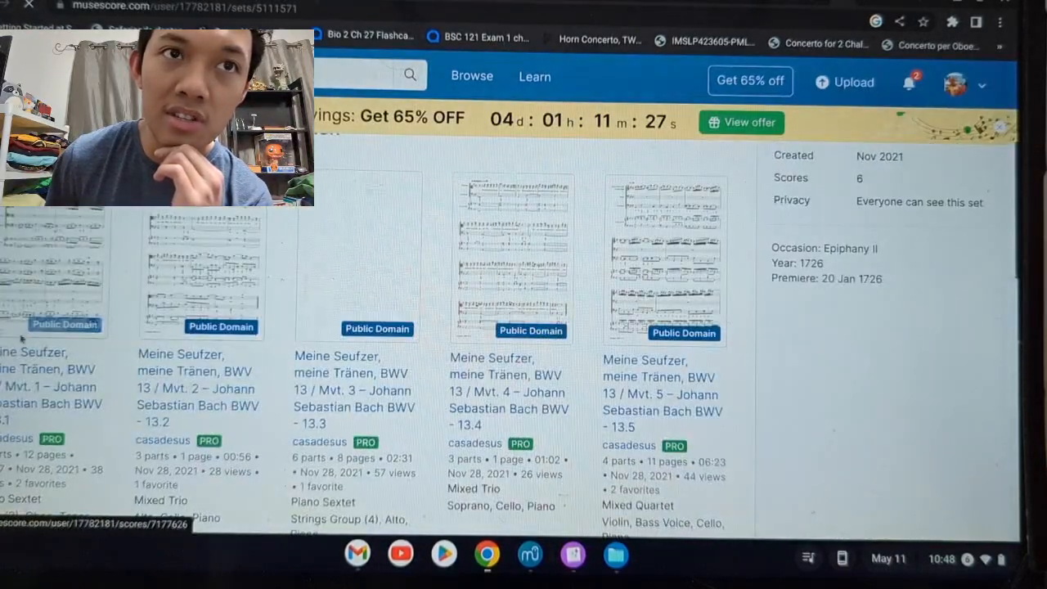
{"action": "left_click", "coordinate": [43, 382]}
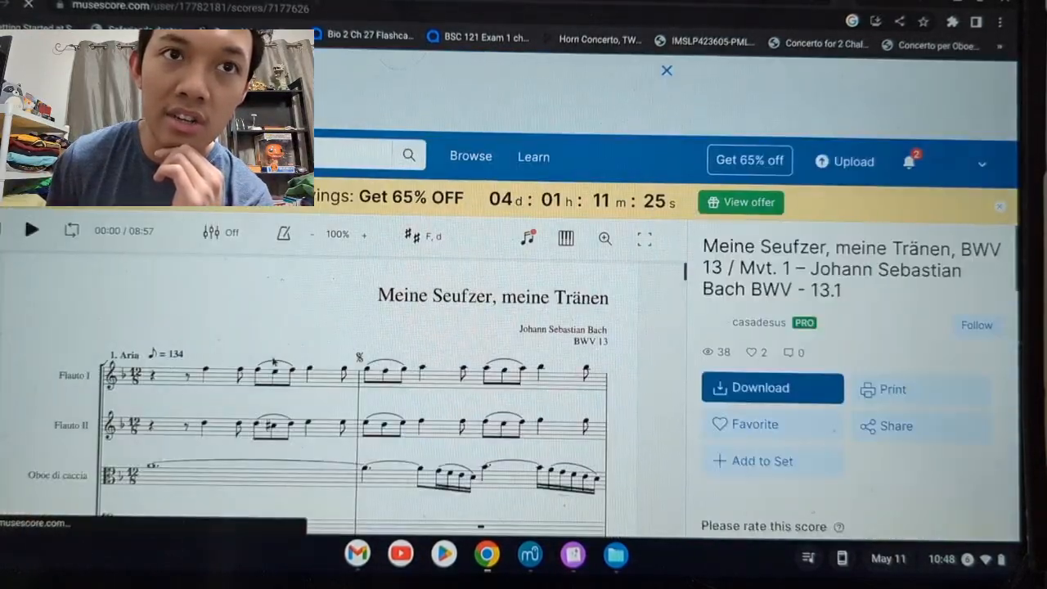
{"action": "scroll", "coordinate": [282, 369], "scroll_direction": "down", "scroll_amount": 3}
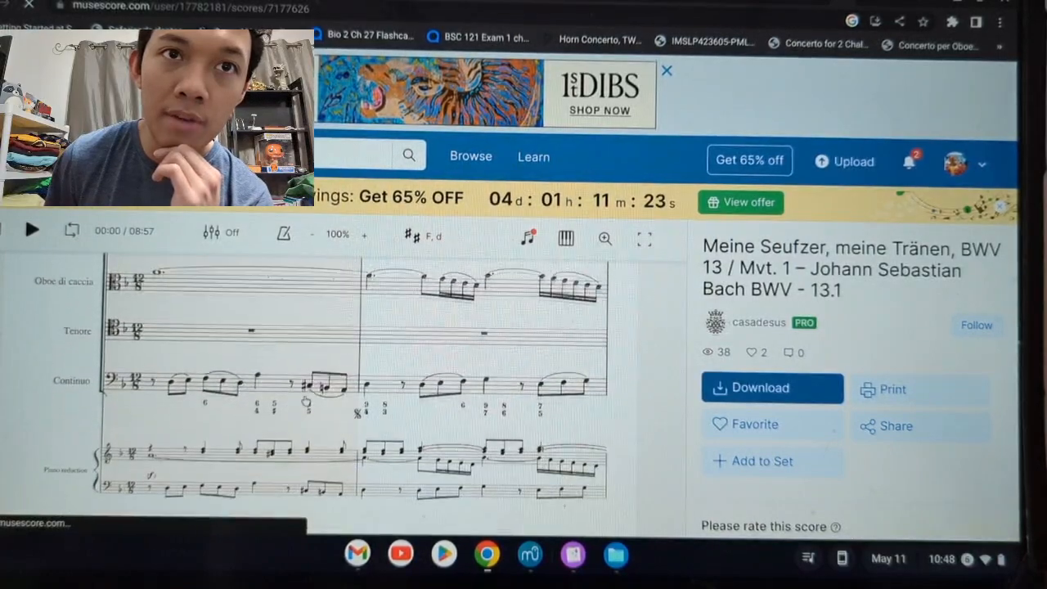
{"action": "left_click", "coordinate": [196, 355]}
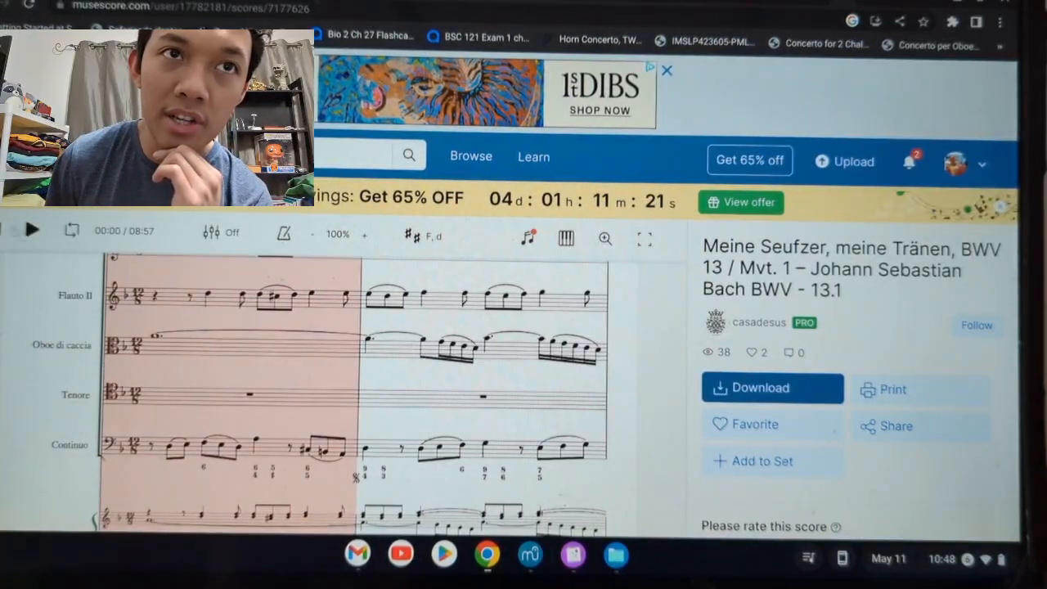
{"action": "left_click", "coordinate": [32, 229]}
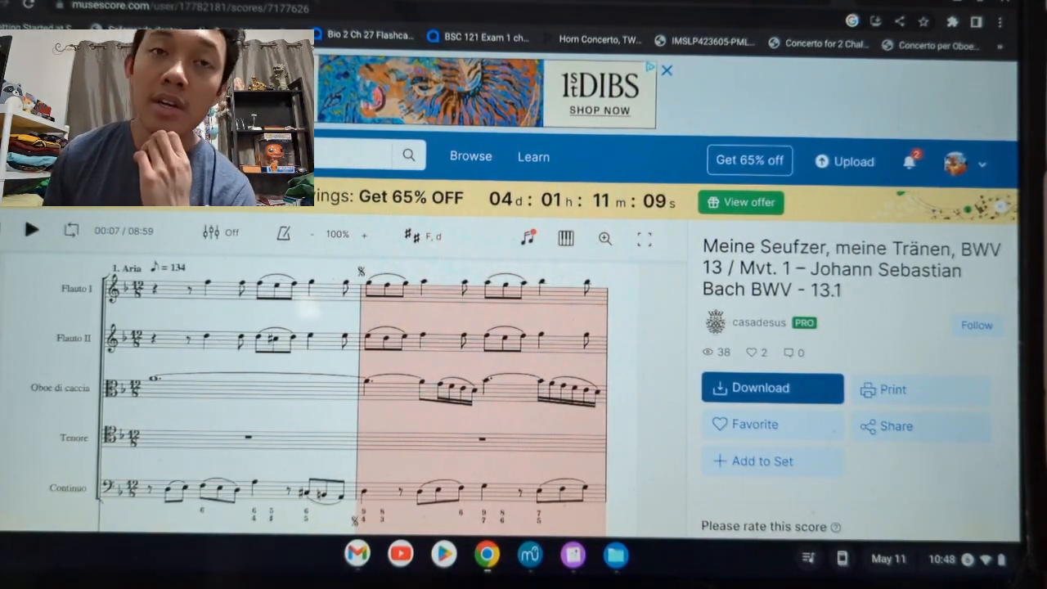
- Look through the following pages of the Mvt. 1 score and return to the BWV 13 set
{"action": "scroll", "coordinate": [529, 327], "scroll_direction": "down", "scroll_amount": 5}
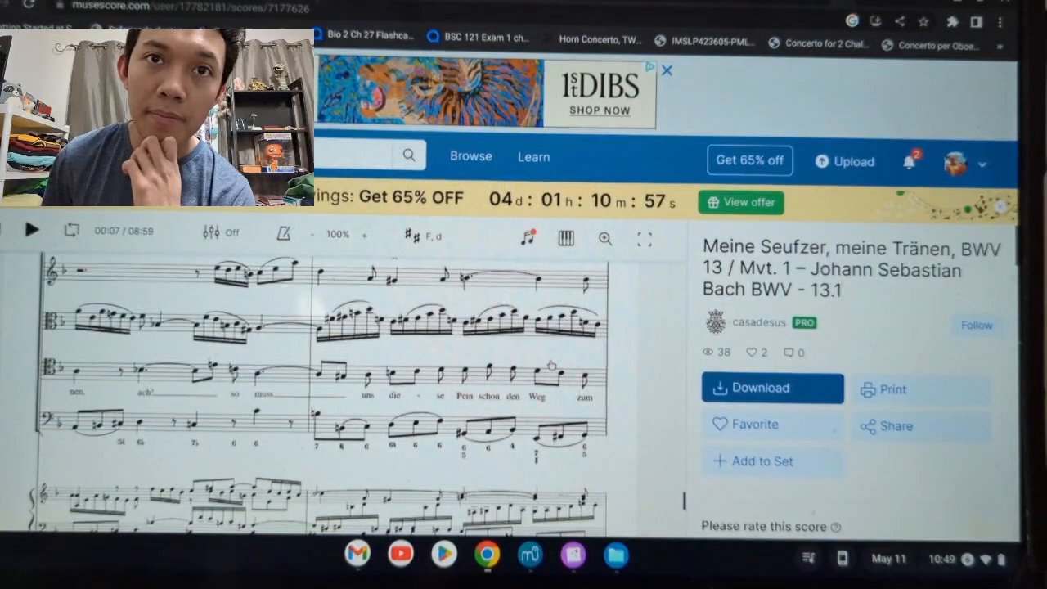
{"action": "scroll", "coordinate": [552, 363], "scroll_direction": "up", "scroll_amount": 12}
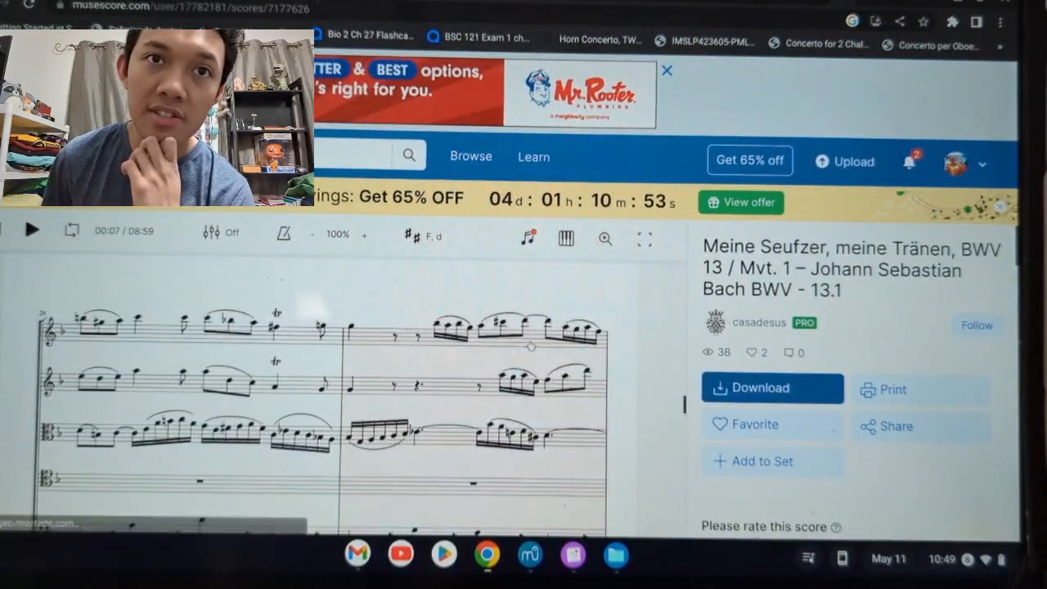
{"action": "scroll", "coordinate": [530, 347], "scroll_direction": "up", "scroll_amount": 5}
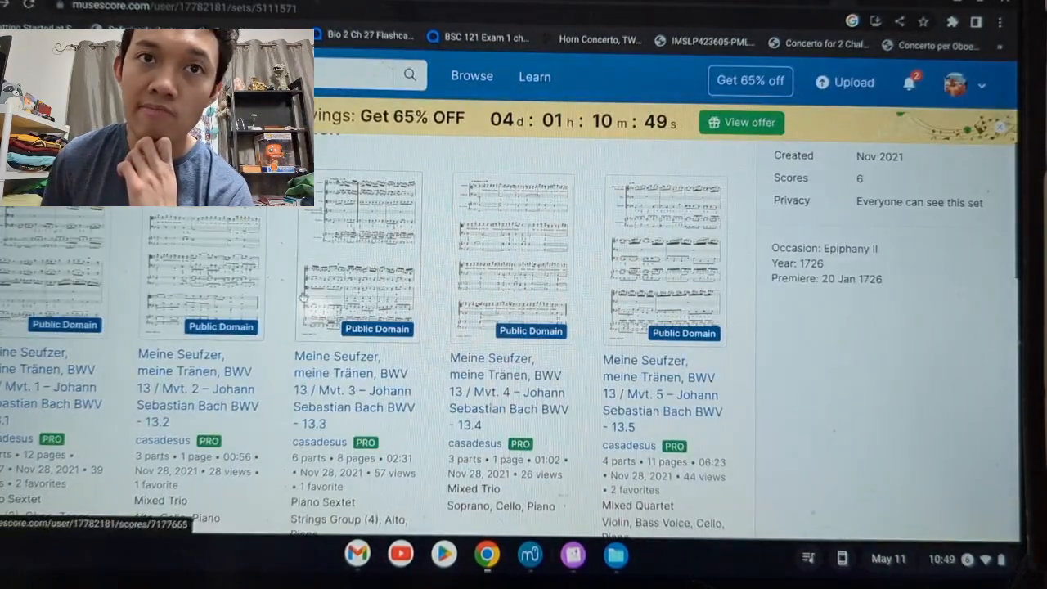
- Open the BWV 13 / Mvt. 3 score from the set and view the instrument staves of its first system
{"action": "scroll", "coordinate": [370, 251], "scroll_direction": "down", "scroll_amount": 4}
{"action": "scroll", "coordinate": [380, 251], "scroll_direction": "up", "scroll_amount": 4}
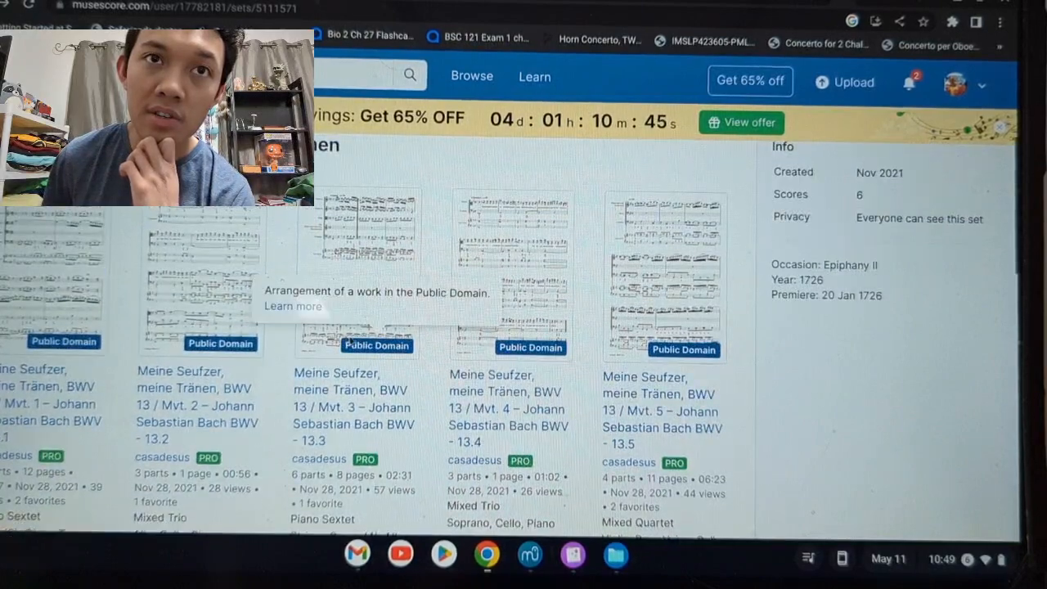
{"action": "left_click", "coordinate": [335, 399]}
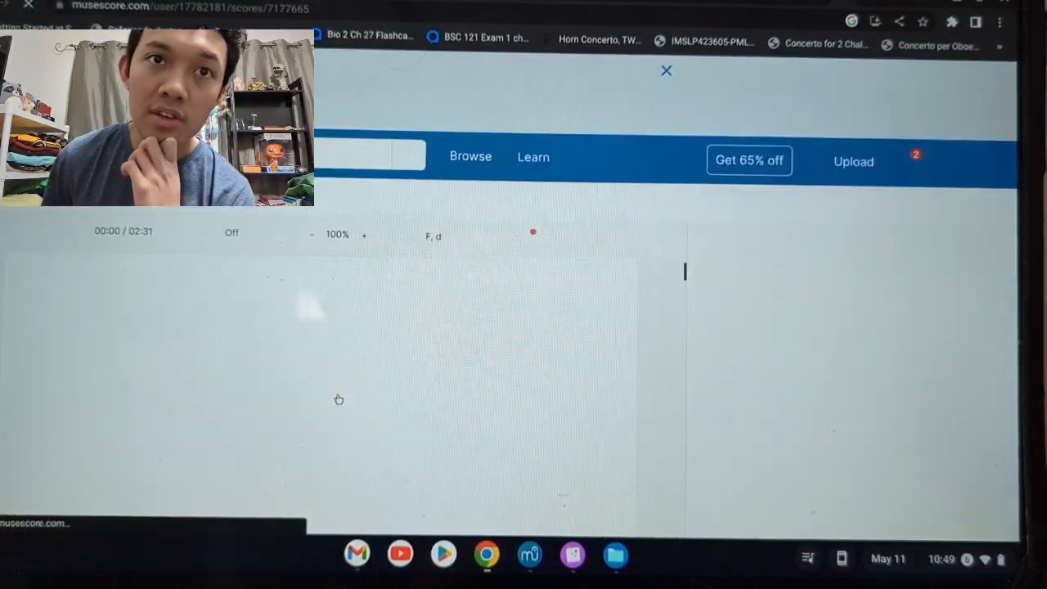
{"action": "scroll", "coordinate": [303, 397], "scroll_direction": "down", "scroll_amount": 2}
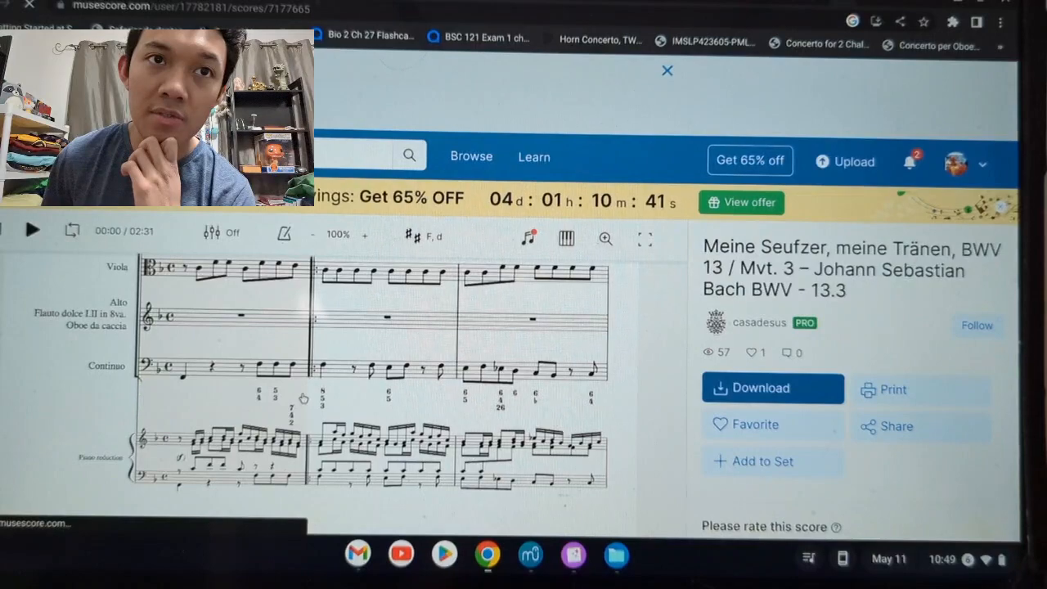
- Play the opening measures of the BWV 13 / Mvt. 3 score and look over its alto, recorder and oboe da caccia staff
{"action": "scroll", "coordinate": [284, 334], "scroll_direction": "up", "scroll_amount": 2}
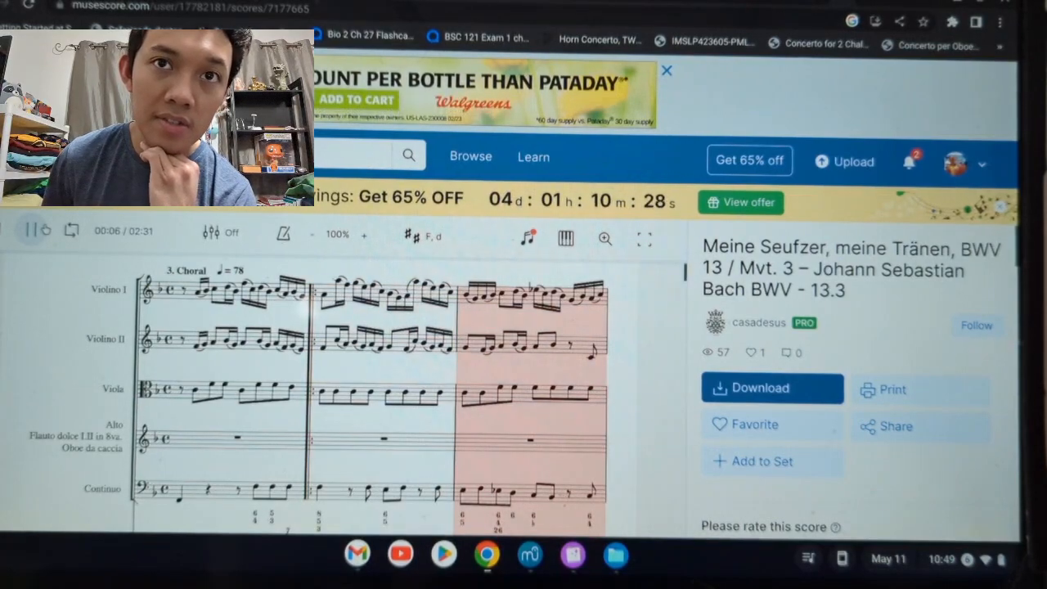
{"action": "scroll", "coordinate": [368, 392], "scroll_direction": "down", "scroll_amount": 10}
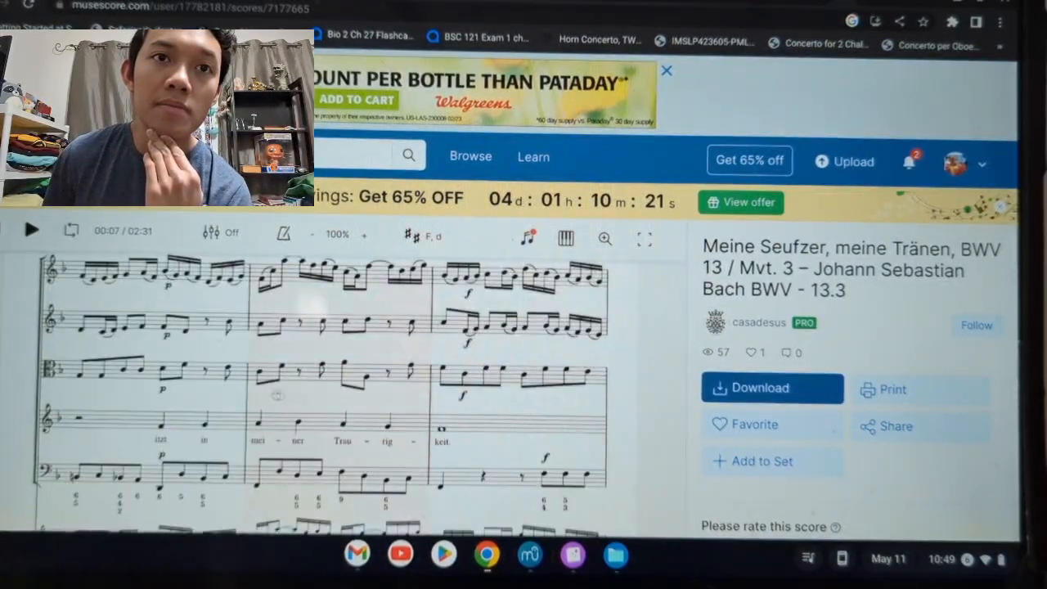
{"action": "scroll", "coordinate": [277, 373], "scroll_direction": "down", "scroll_amount": 1}
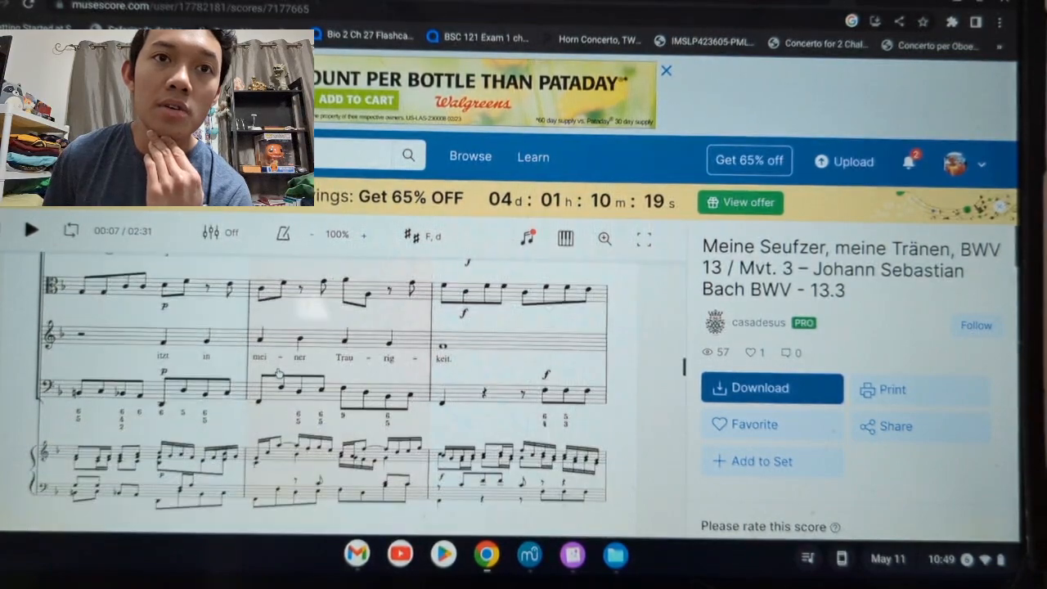
{"action": "scroll", "coordinate": [299, 352], "scroll_direction": "down", "scroll_amount": 4}
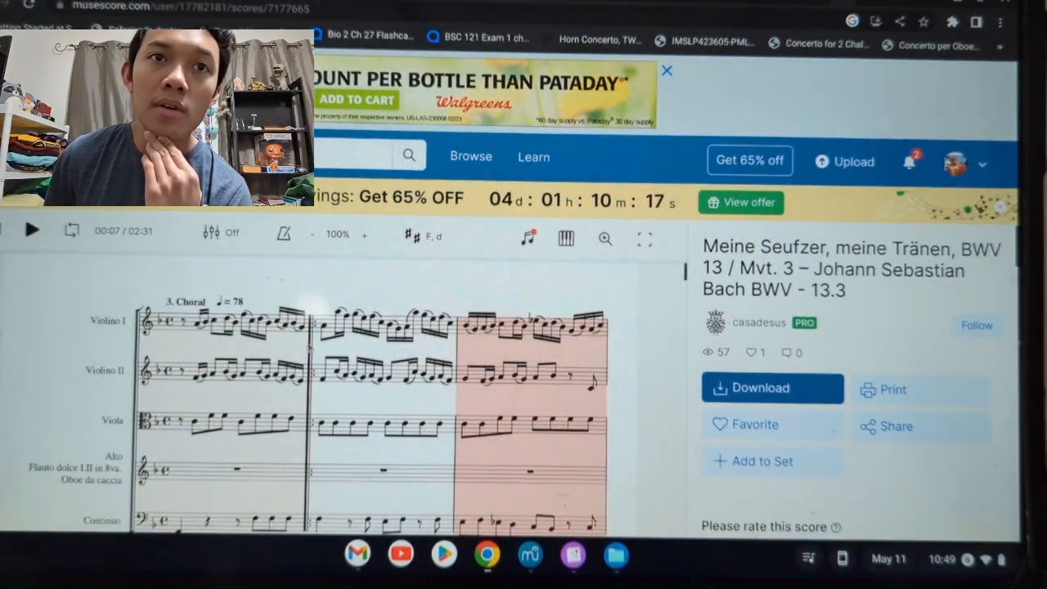
- Return to Wikipedia's List of Bach cantatas and open the article on Himmelskönig, sei willkommen, BWV 182
{"action": "key", "text": "alt+Left"}
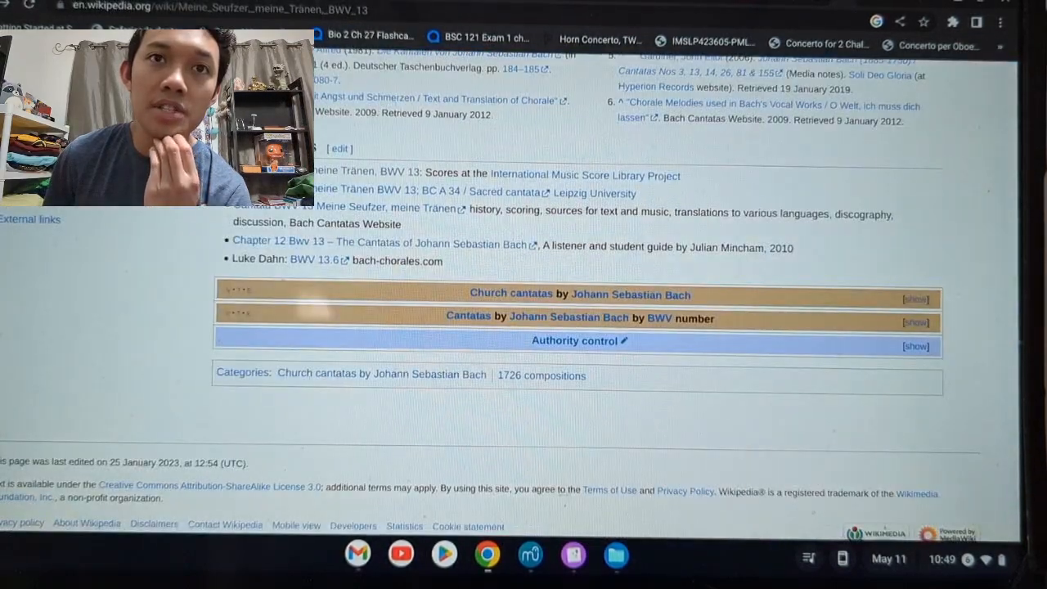
{"action": "key", "text": "alt+Left"}
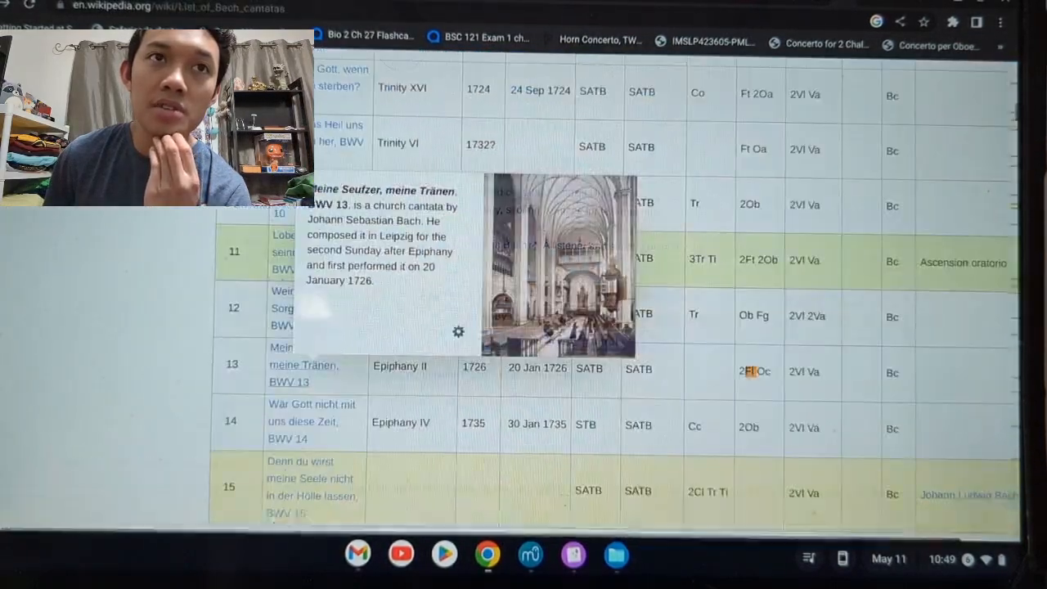
{"action": "scroll", "coordinate": [450, 308], "scroll_direction": "down", "scroll_amount": 20}
{"action": "scroll", "coordinate": [451, 308], "scroll_direction": "down", "scroll_amount": 20}
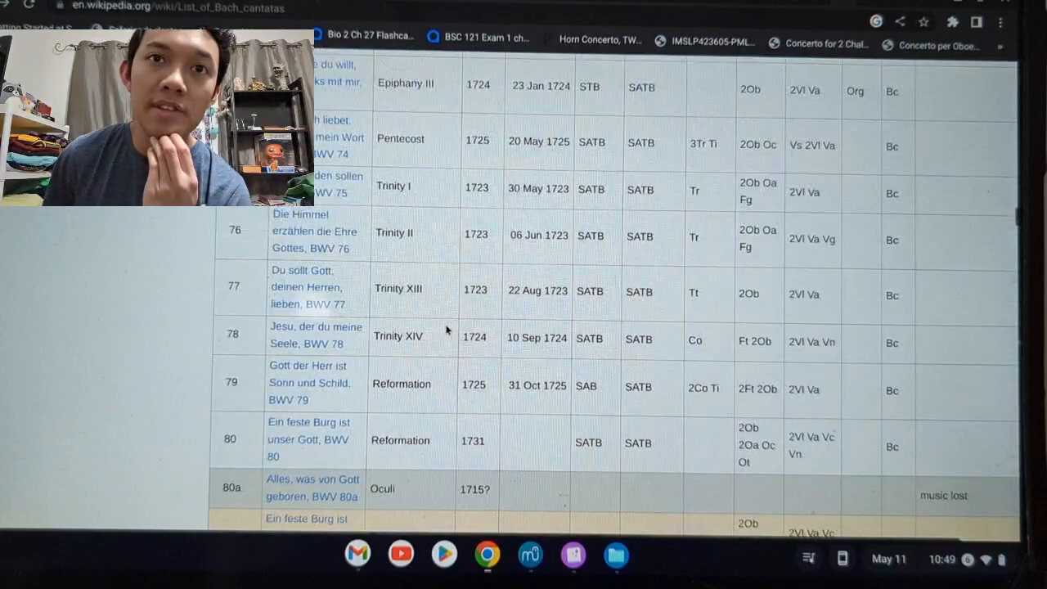
{"action": "scroll", "coordinate": [436, 351], "scroll_direction": "down", "scroll_amount": 20}
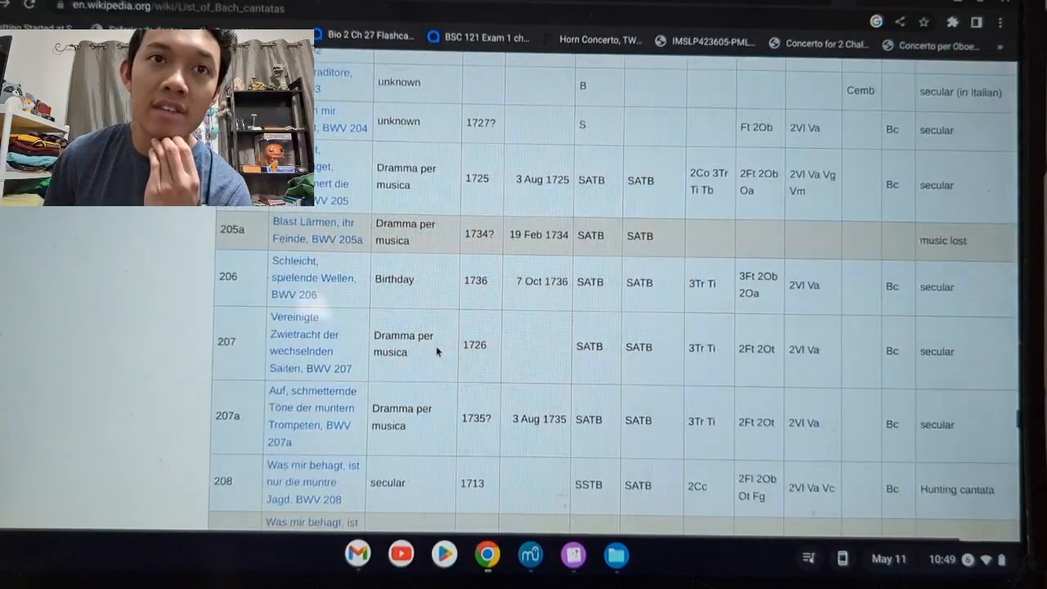
{"action": "scroll", "coordinate": [436, 351], "scroll_direction": "up", "scroll_amount": 15}
{"action": "scroll", "coordinate": [304, 245], "scroll_direction": "up", "scroll_amount": 2}
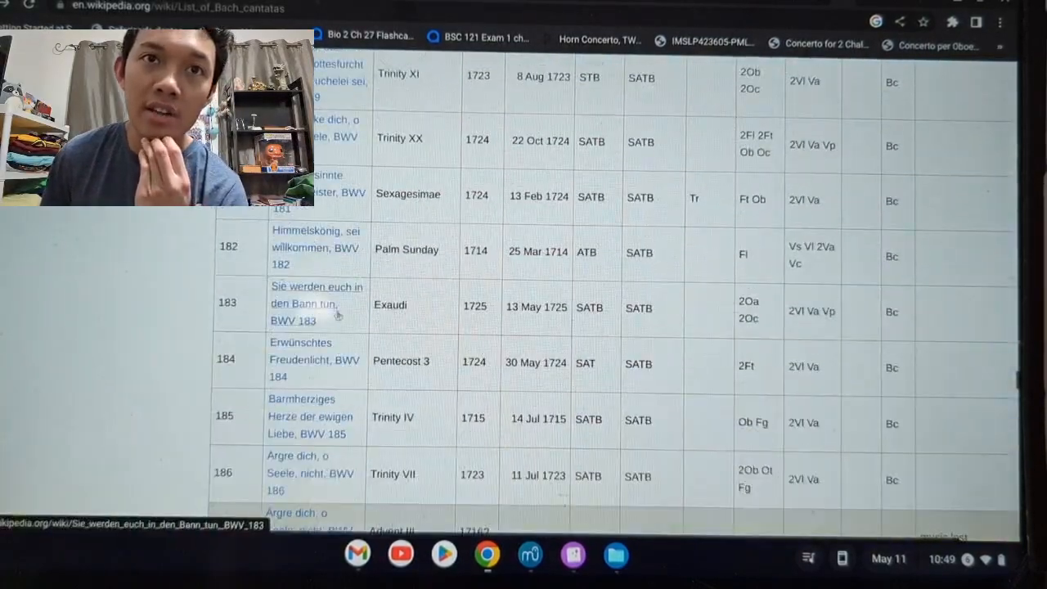
{"action": "left_click", "coordinate": [350, 252]}
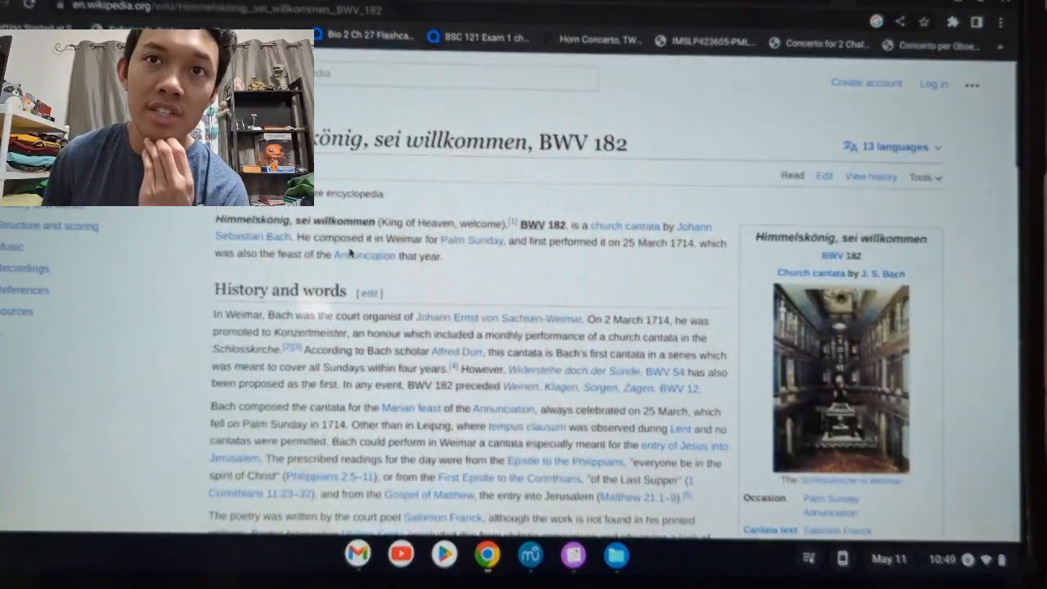
- Read the scoring and movement list in the BWV 182 article and look through its recordings and references
{"action": "scroll", "coordinate": [327, 255], "scroll_direction": "down", "scroll_amount": 10}
{"action": "left_click_drag", "start_coordinate": [249, 259], "coordinate": [281, 259]}
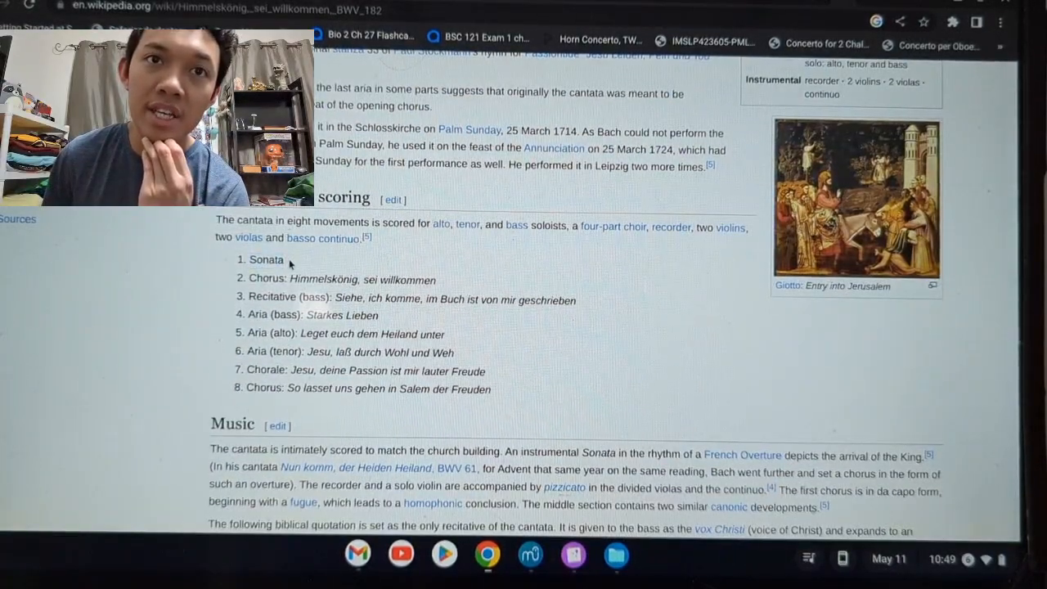
{"action": "left_click_drag", "start_coordinate": [248, 279], "coordinate": [434, 290]}
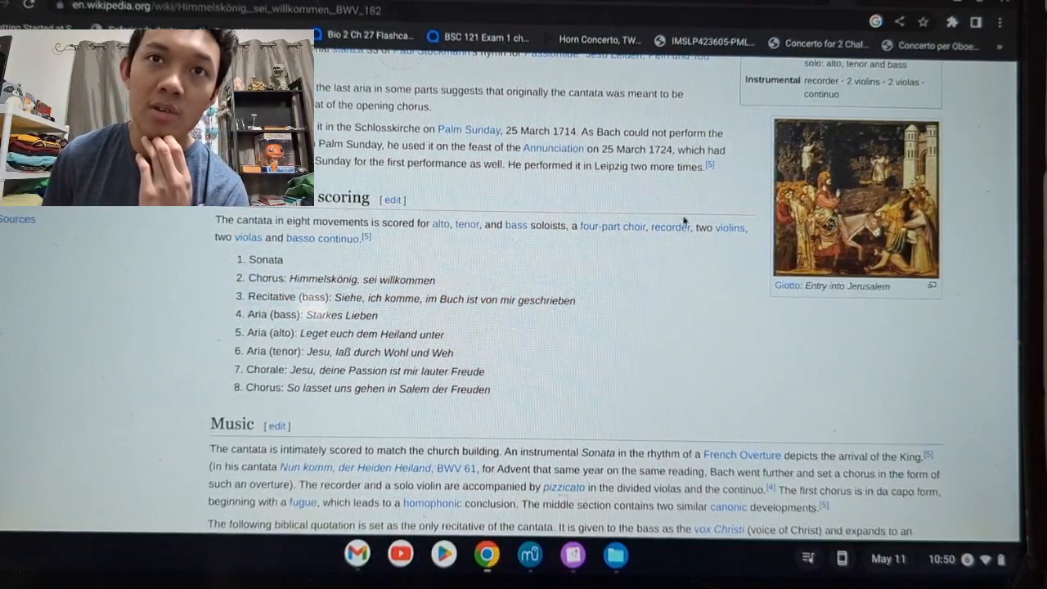
{"action": "scroll", "coordinate": [613, 293], "scroll_direction": "down", "scroll_amount": 3}
{"action": "scroll", "coordinate": [613, 293], "scroll_direction": "down", "scroll_amount": 4}
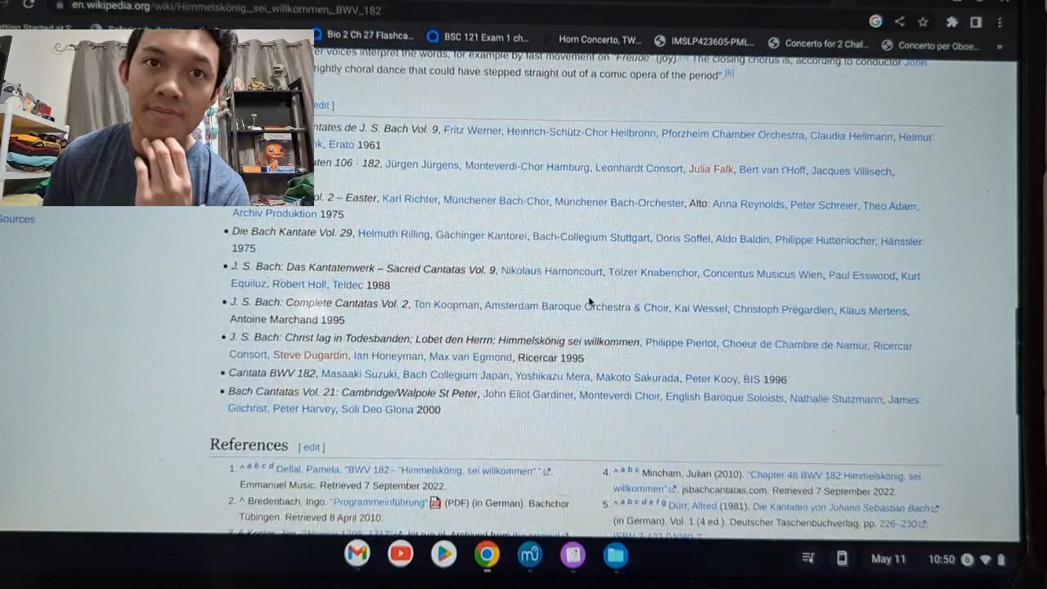
{"action": "scroll", "coordinate": [589, 301], "scroll_direction": "down", "scroll_amount": 8}
{"action": "scroll", "coordinate": [588, 301], "scroll_direction": "up", "scroll_amount": 15}
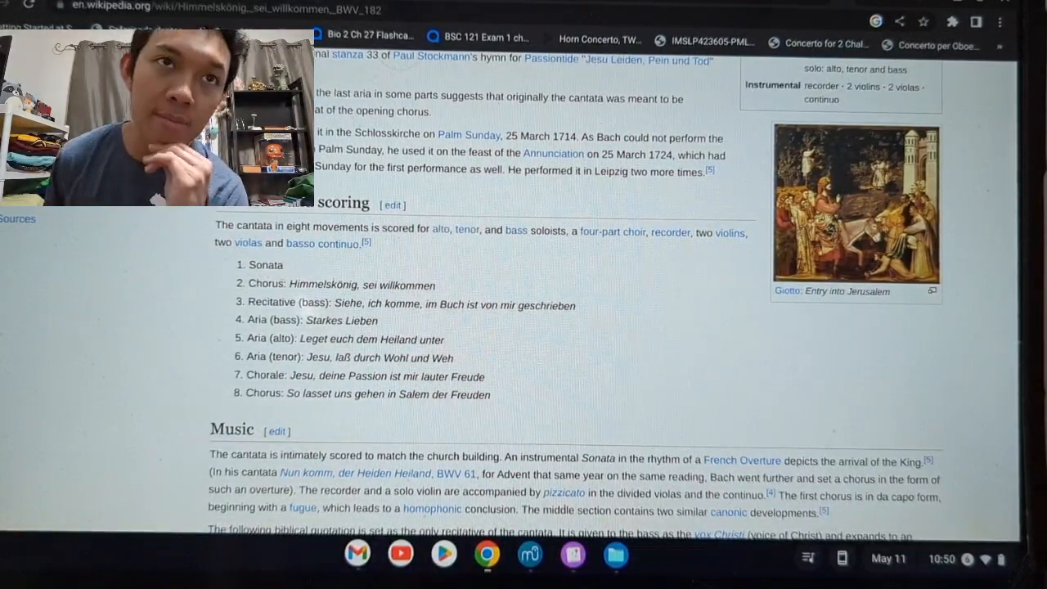
- Return to the cantata list and compare the woodwind entries of the works around BWV 180 to 189
{"action": "key", "text": "alt+Left"}
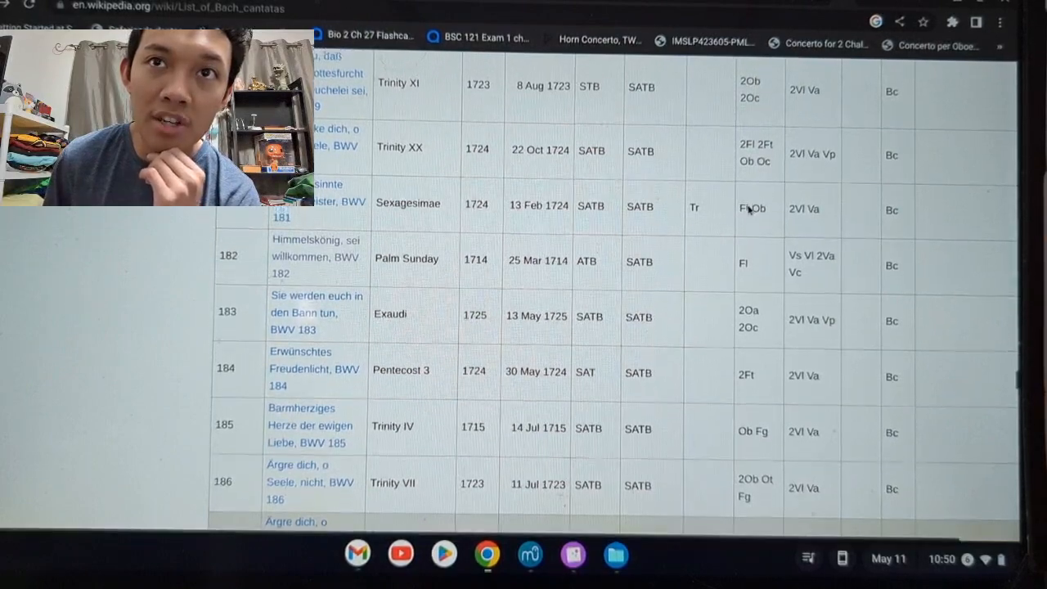
{"action": "scroll", "coordinate": [748, 210], "scroll_direction": "up", "scroll_amount": 1}
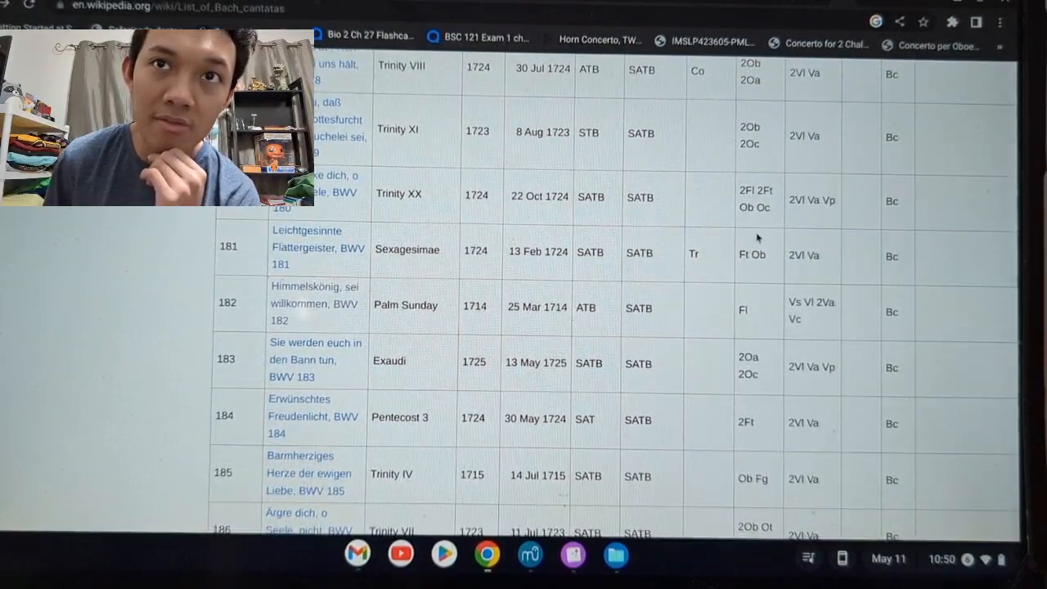
{"action": "scroll", "coordinate": [754, 237], "scroll_direction": "up", "scroll_amount": 1}
{"action": "scroll", "coordinate": [751, 240], "scroll_direction": "down", "scroll_amount": 1}
{"action": "scroll", "coordinate": [750, 240], "scroll_direction": "down", "scroll_amount": 1}
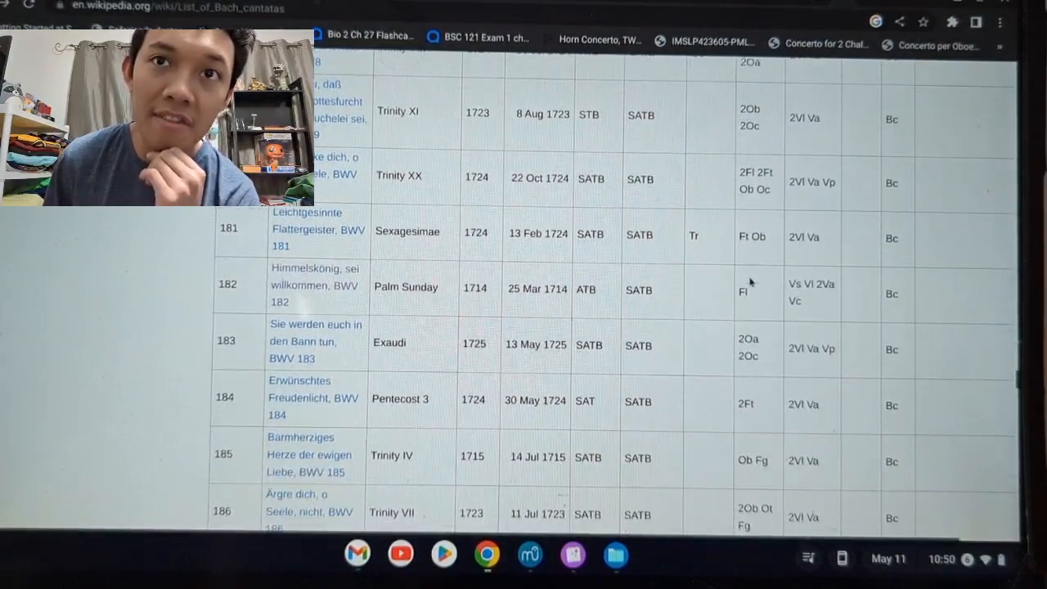
{"action": "scroll", "coordinate": [748, 292], "scroll_direction": "down", "scroll_amount": 2}
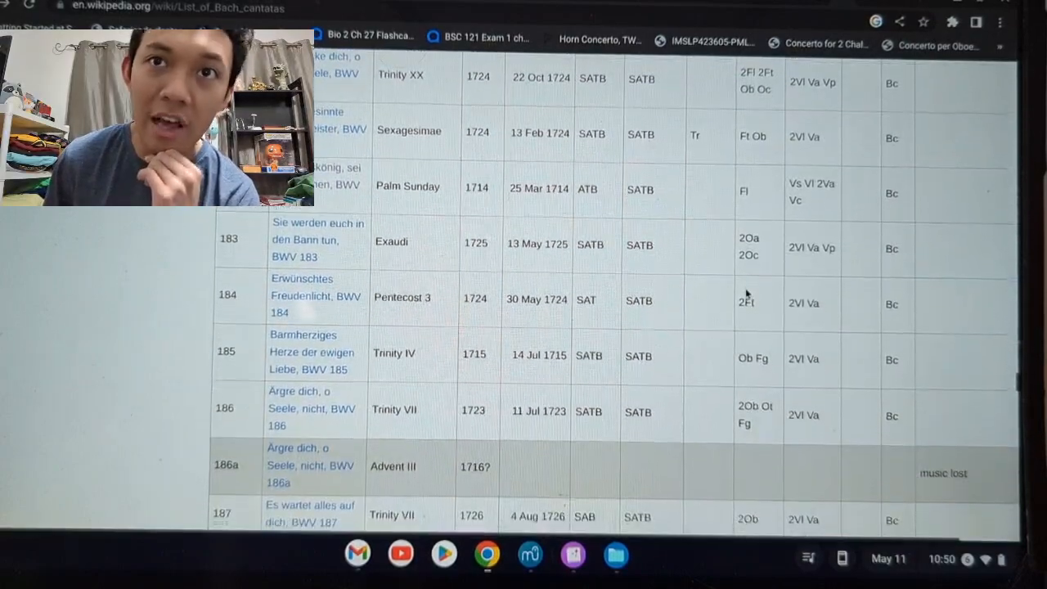
{"action": "scroll", "coordinate": [746, 294], "scroll_direction": "down", "scroll_amount": 1}
{"action": "scroll", "coordinate": [676, 264], "scroll_direction": "down", "scroll_amount": 3}
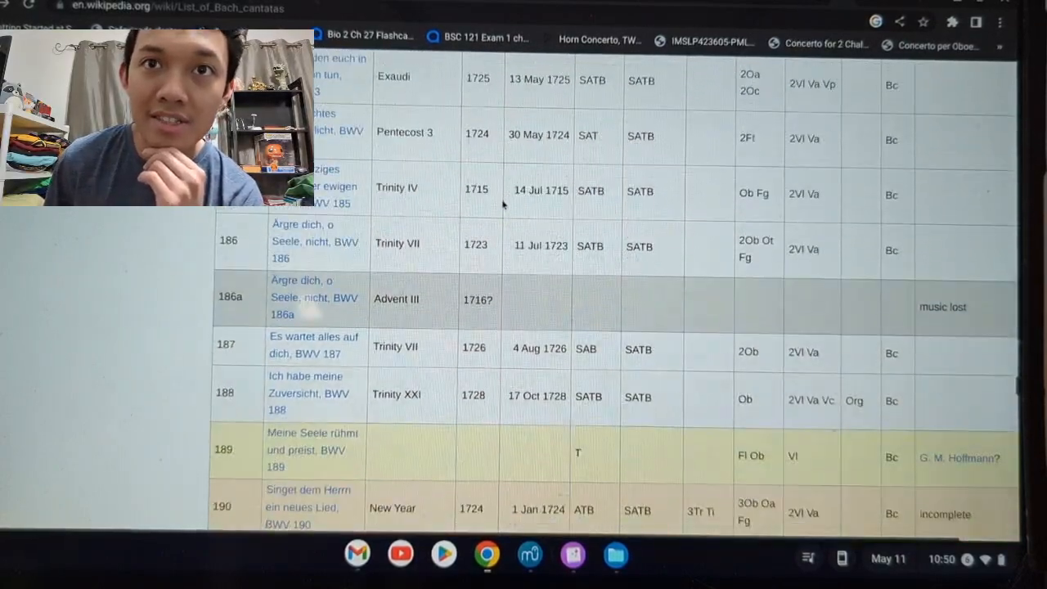
- Check the woodwind column of the cantata list from BWV 190 through the Shepherds' cantata, BWV 249a
{"action": "scroll", "coordinate": [522, 190], "scroll_direction": "down", "scroll_amount": 8}
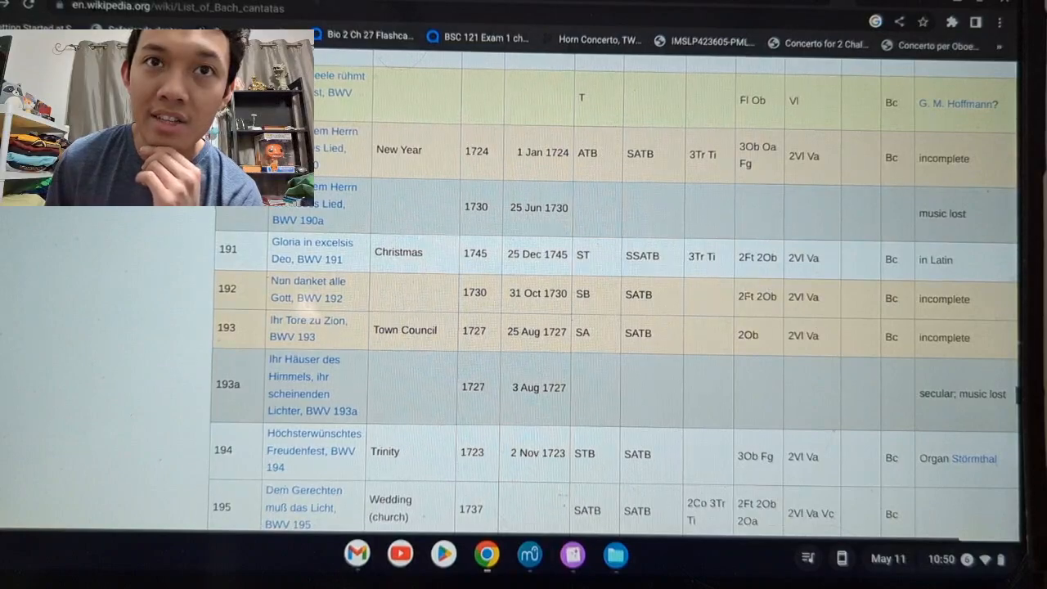
{"action": "scroll", "coordinate": [744, 297], "scroll_direction": "down", "scroll_amount": 4}
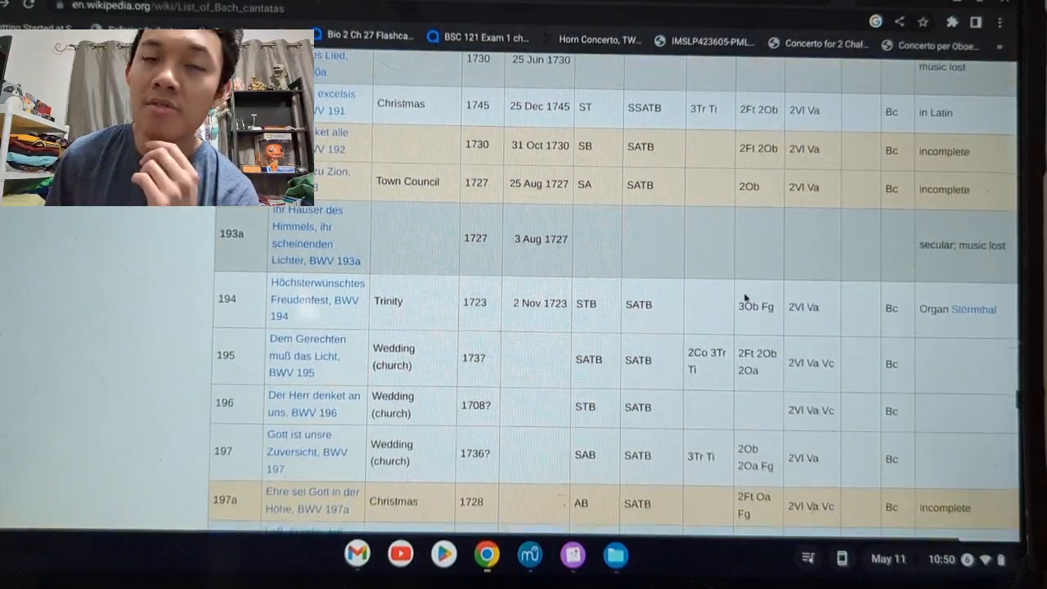
{"action": "scroll", "coordinate": [745, 297], "scroll_direction": "down", "scroll_amount": 8}
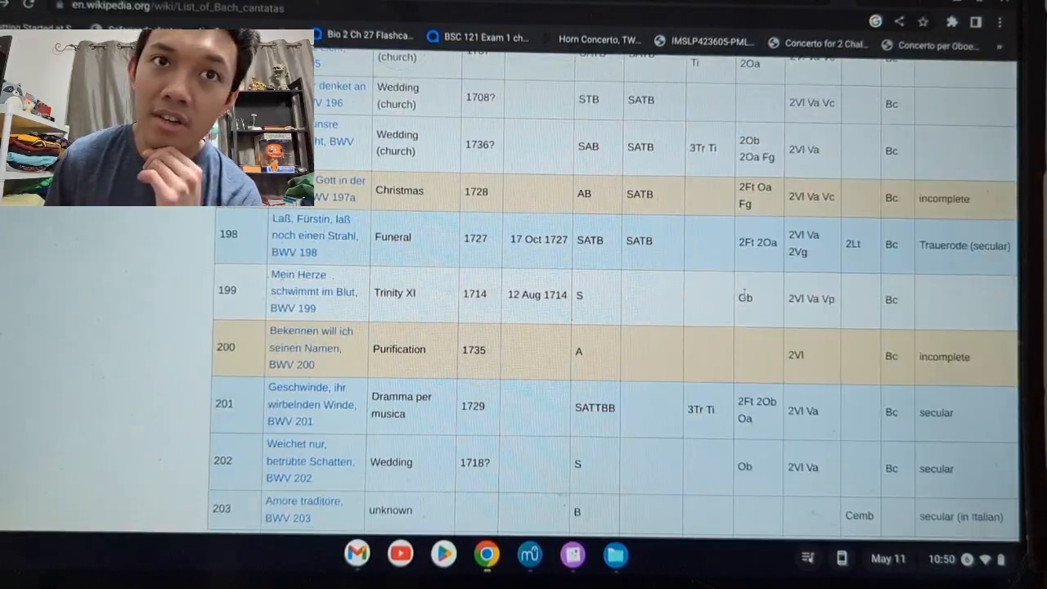
{"action": "scroll", "coordinate": [744, 296], "scroll_direction": "down", "scroll_amount": 6}
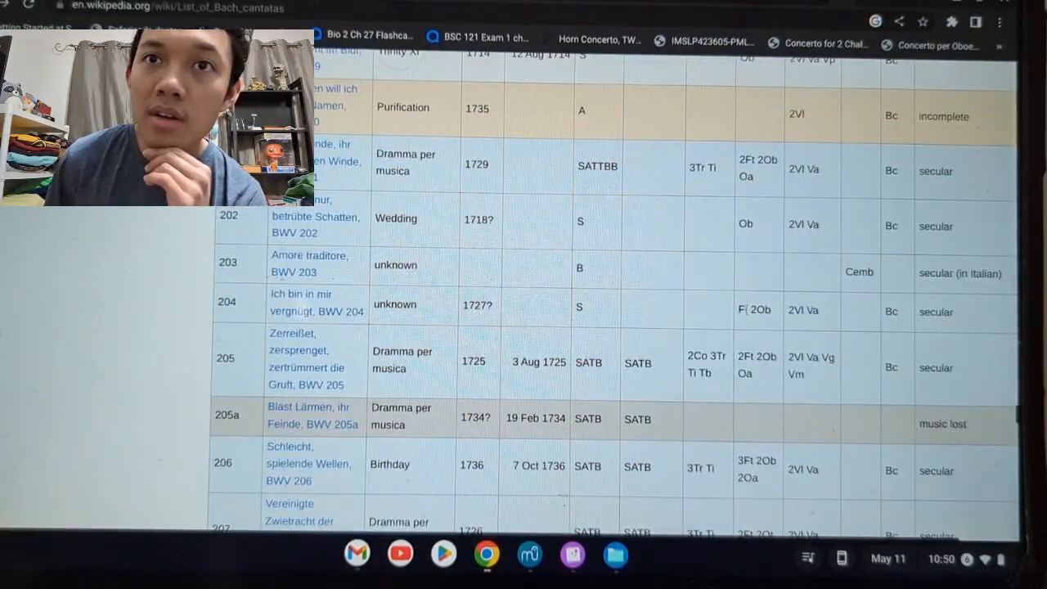
{"action": "scroll", "coordinate": [766, 305], "scroll_direction": "down", "scroll_amount": 13}
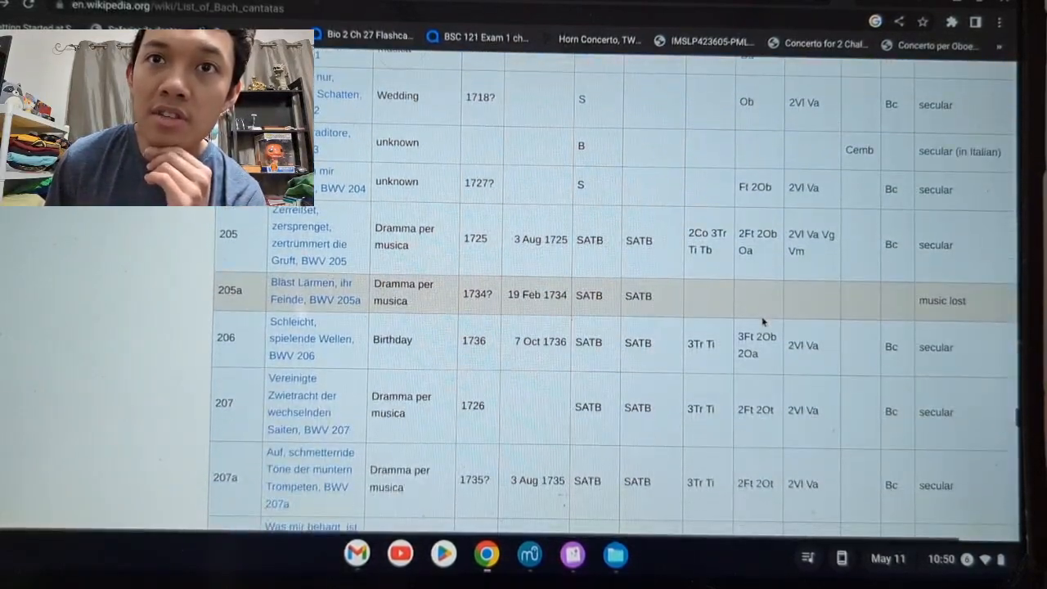
{"action": "scroll", "coordinate": [764, 321], "scroll_direction": "down", "scroll_amount": 12}
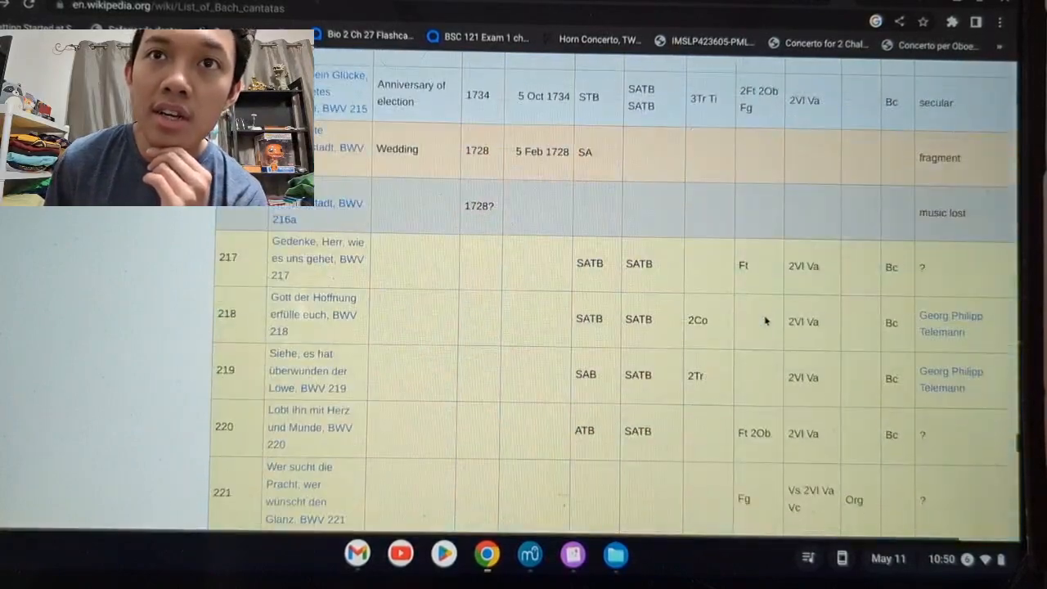
{"action": "scroll", "coordinate": [764, 320], "scroll_direction": "down", "scroll_amount": 14}
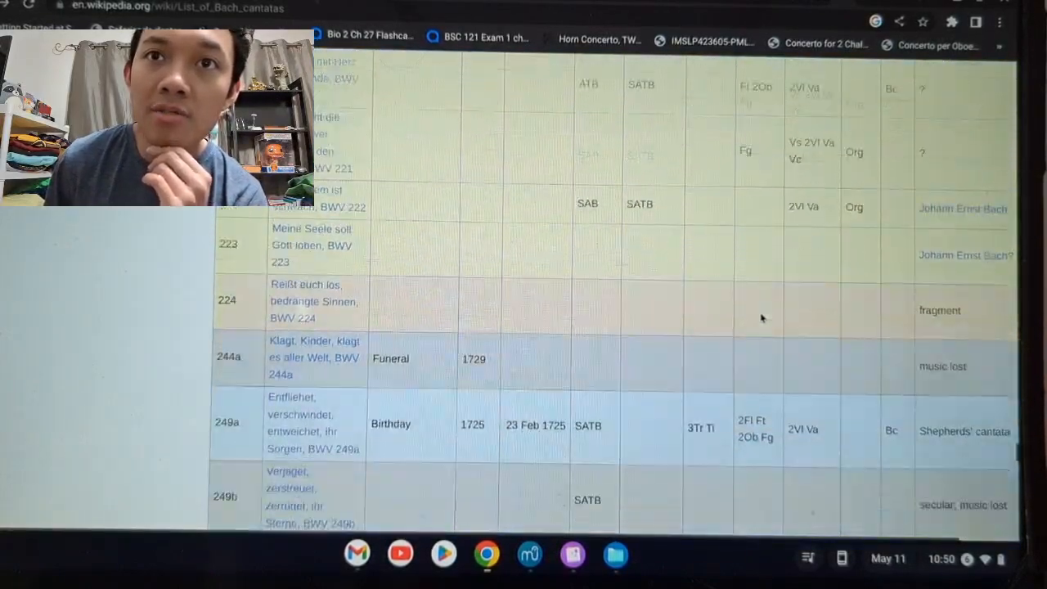
{"action": "scroll", "coordinate": [760, 317], "scroll_direction": "down", "scroll_amount": 3}
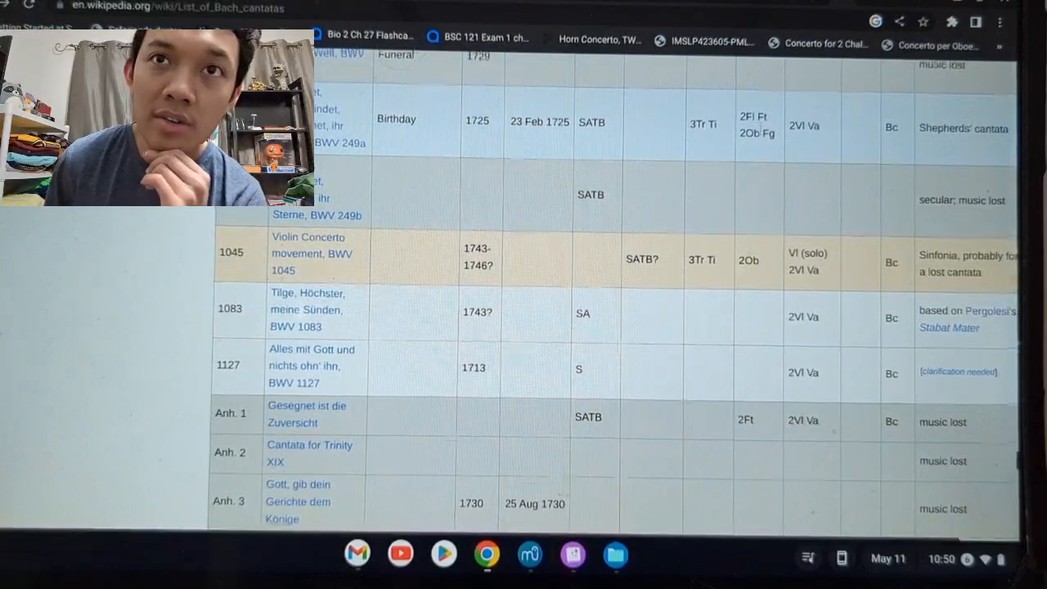
{"action": "scroll", "coordinate": [760, 134], "scroll_direction": "up", "scroll_amount": 1}
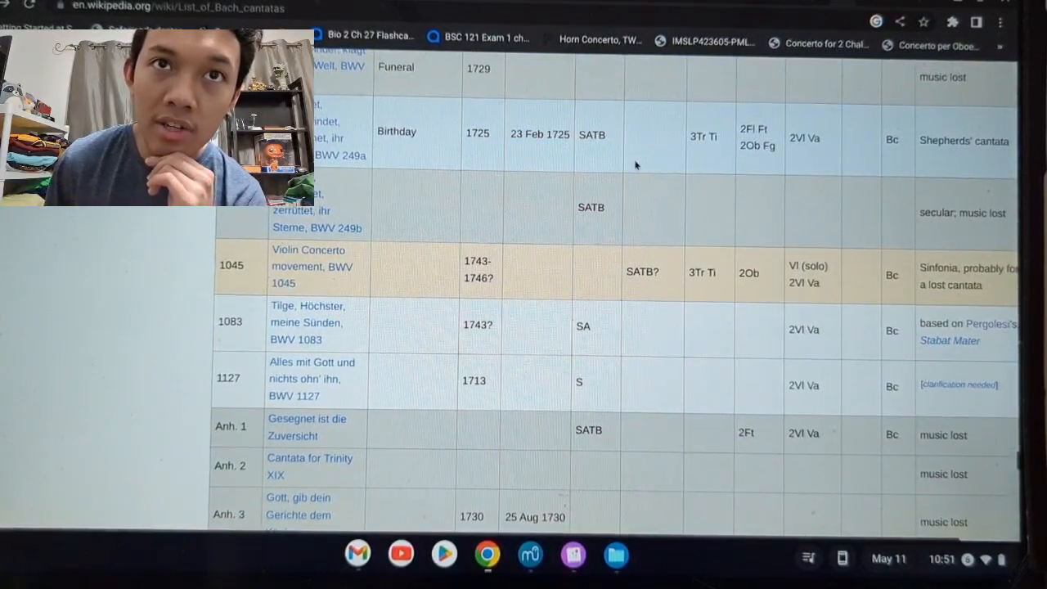
- Look through the Anh. works at the end of the cantata list and open the Magnificat in A minor article
{"action": "scroll", "coordinate": [634, 164], "scroll_direction": "down", "scroll_amount": 20}
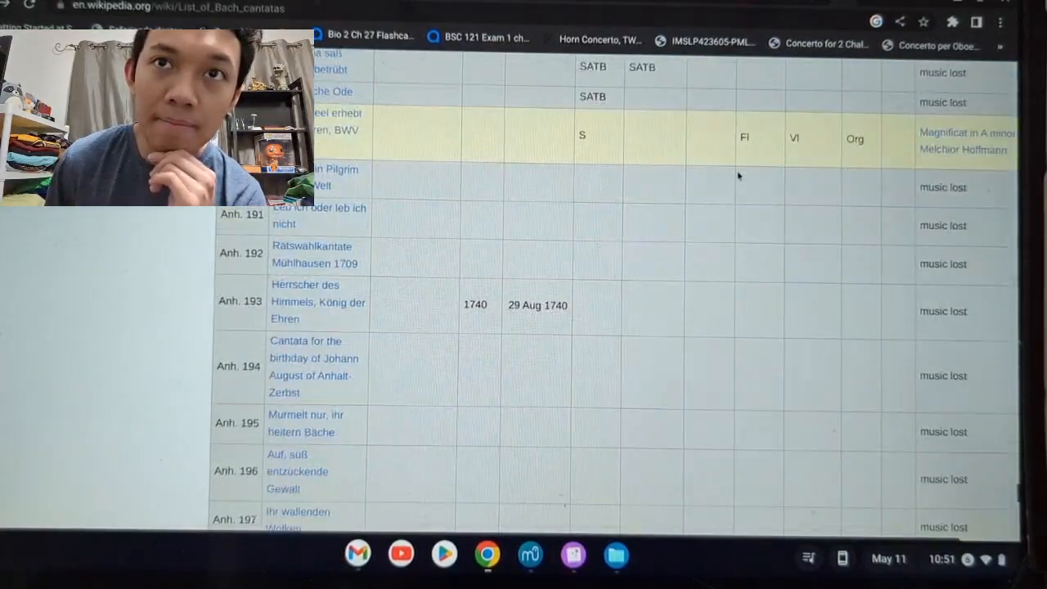
{"action": "scroll", "coordinate": [737, 175], "scroll_direction": "up", "scroll_amount": 6}
{"action": "scroll", "coordinate": [740, 230], "scroll_direction": "down", "scroll_amount": 3}
{"action": "scroll", "coordinate": [751, 195], "scroll_direction": "down", "scroll_amount": 15}
{"action": "scroll", "coordinate": [754, 192], "scroll_direction": "up", "scroll_amount": 10}
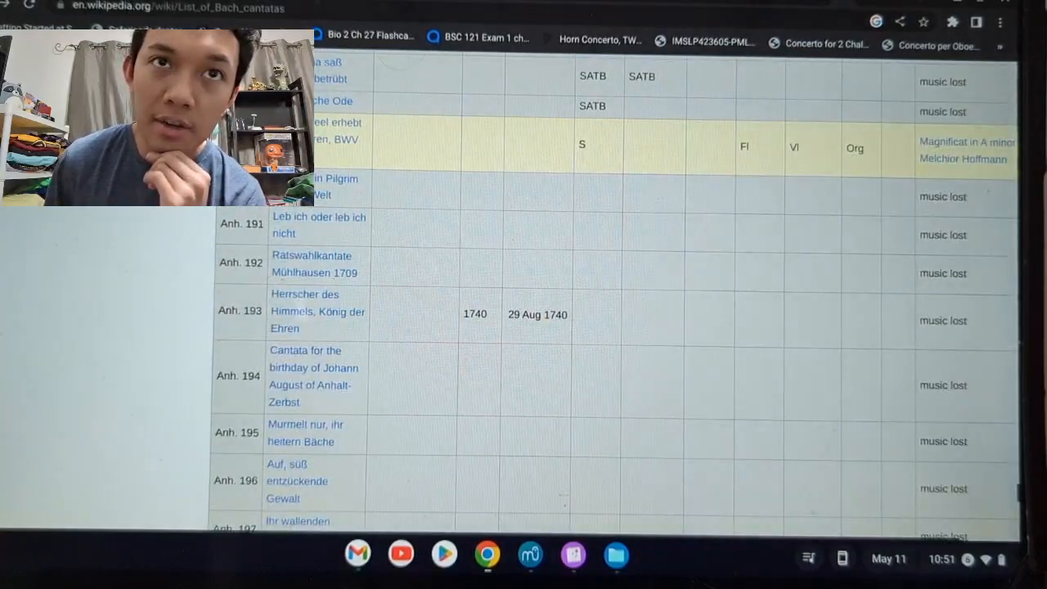
{"action": "mouse_move", "coordinate": [335, 139]}
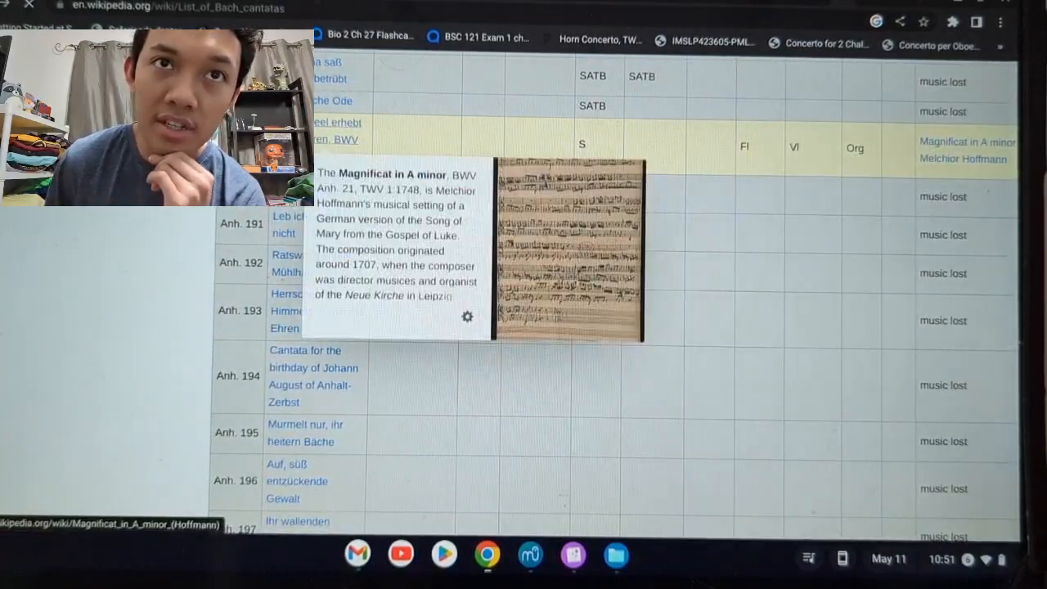
{"action": "left_click", "coordinate": [336, 139]}
- Examine the external links, structure, scoring and history of Hoffmann's Magnificat in A minor in its article
{"action": "scroll", "coordinate": [515, 211], "scroll_direction": "down", "scroll_amount": 15}
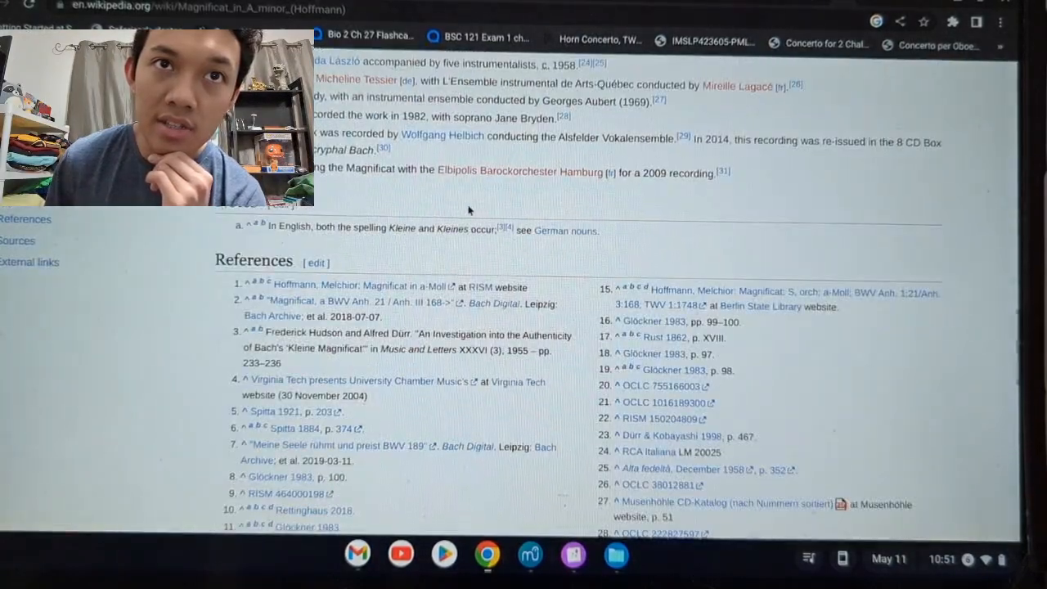
{"action": "scroll", "coordinate": [475, 210], "scroll_direction": "down", "scroll_amount": 10}
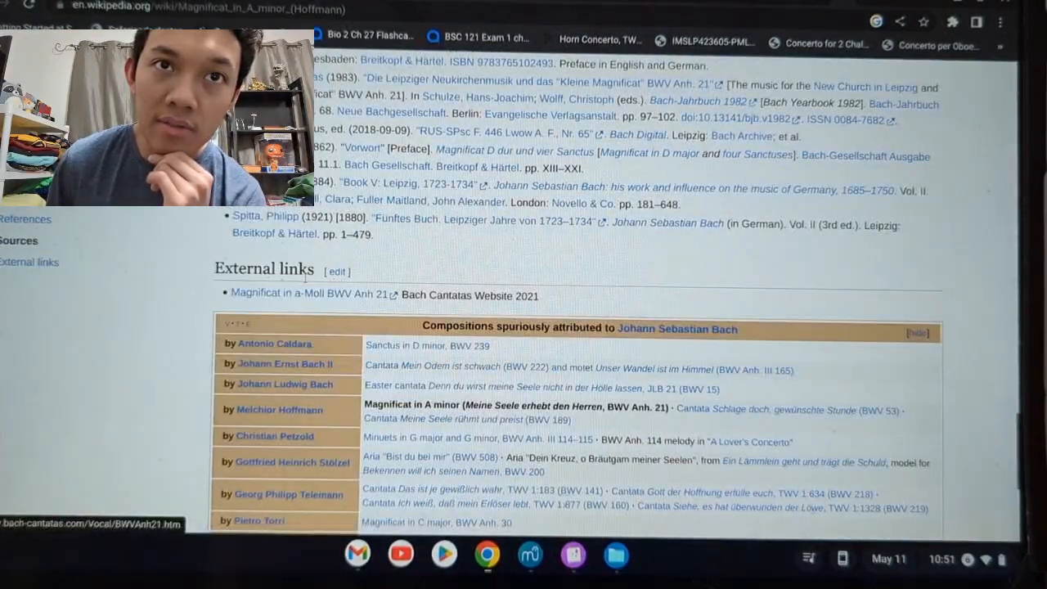
{"action": "scroll", "coordinate": [370, 215], "scroll_direction": "up", "scroll_amount": 10}
{"action": "scroll", "coordinate": [370, 214], "scroll_direction": "up", "scroll_amount": 10}
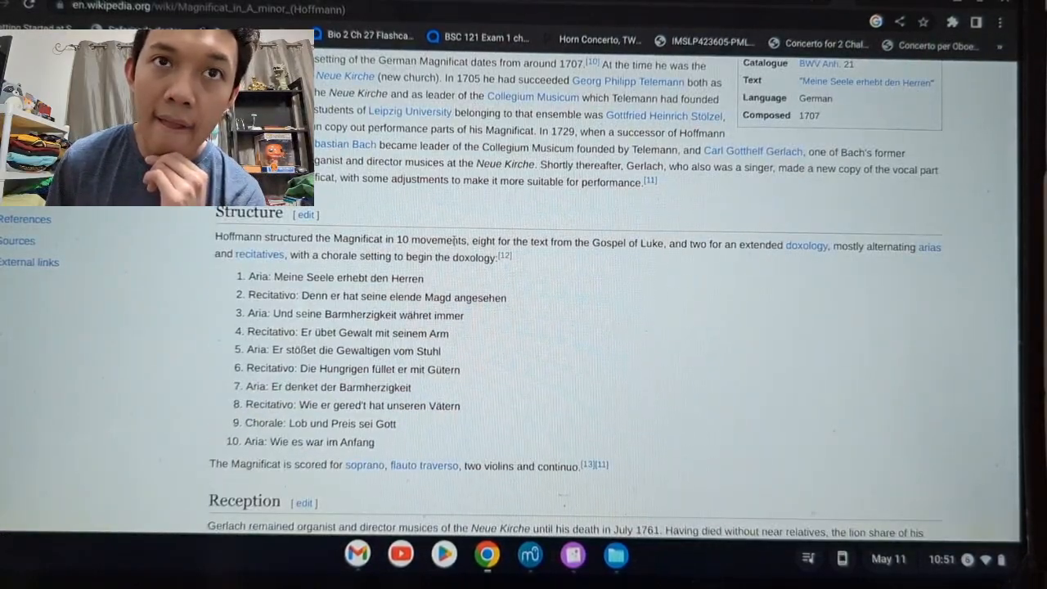
{"action": "scroll", "coordinate": [603, 164], "scroll_direction": "up", "scroll_amount": 5}
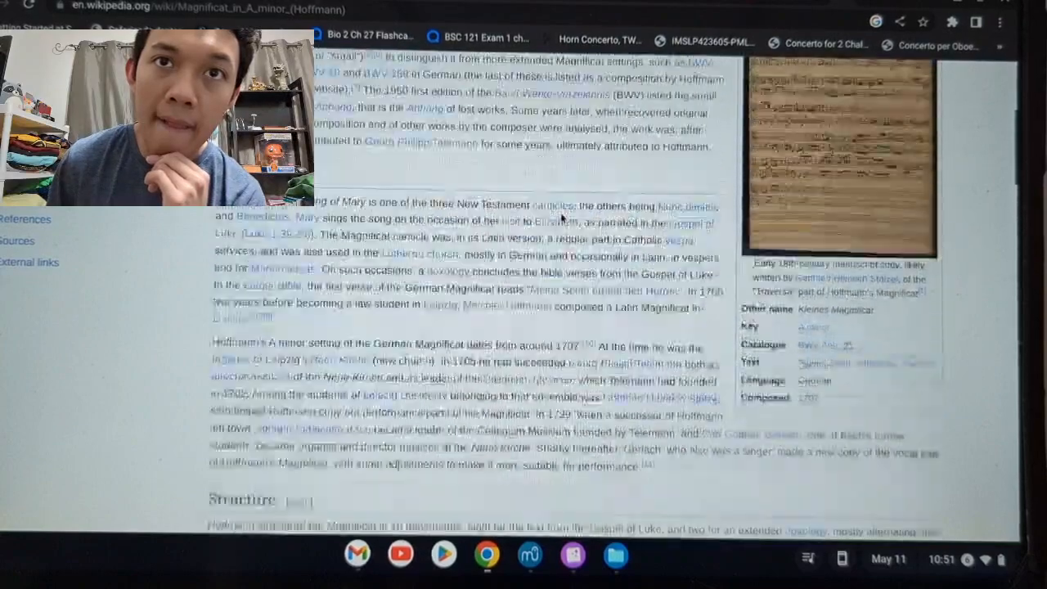
- Check the orchestra listed for BWV Anh. 21 on the Bach Cantatas Website and return to the list of Bach cantatas
{"action": "scroll", "coordinate": [561, 218], "scroll_direction": "down", "scroll_amount": 20}
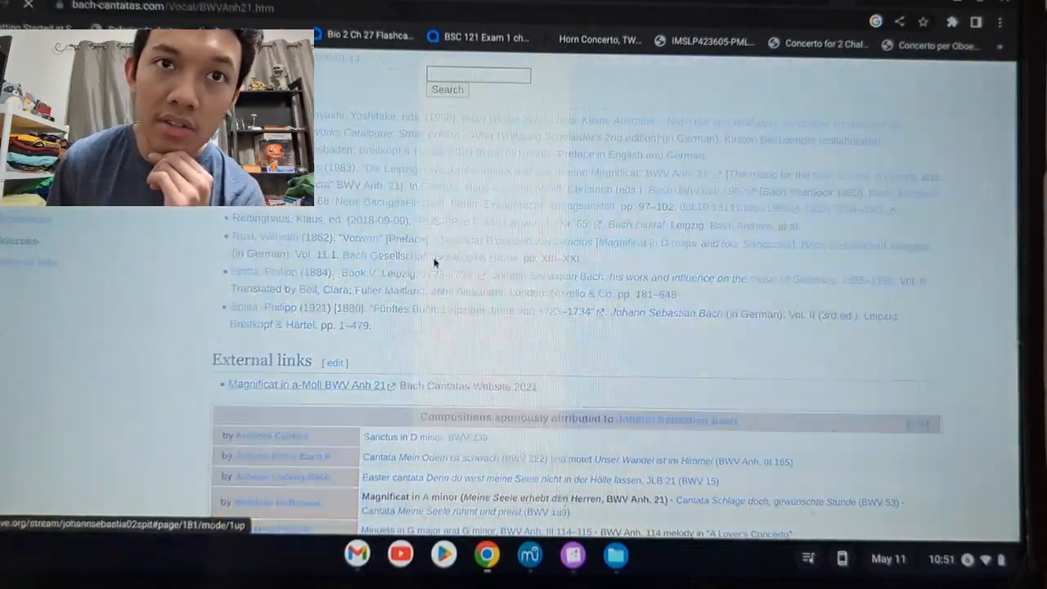
{"action": "scroll", "coordinate": [434, 262], "scroll_direction": "down", "scroll_amount": 10}
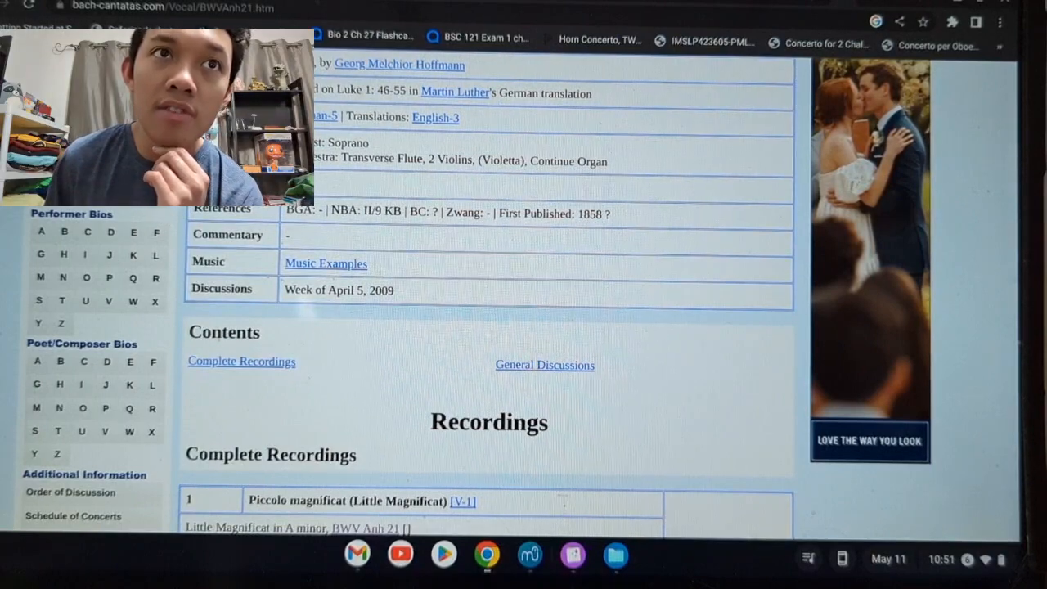
{"action": "key", "text": "alt+Left"}
{"action": "key", "text": "alt+Left"}
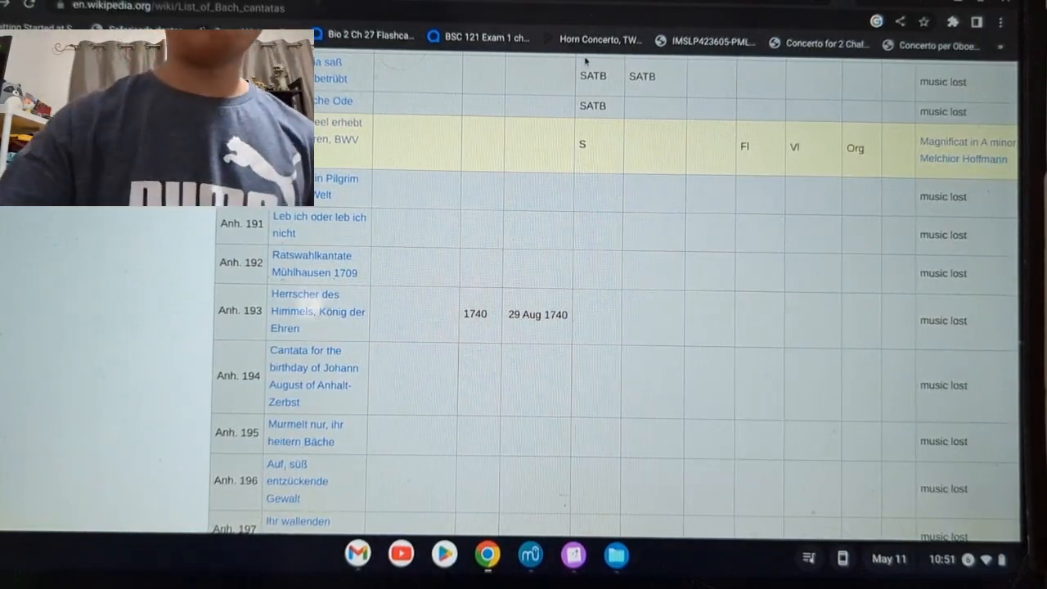
- Search the cantata list for "Fl" and go through the matches to the BWV 39 entry
{"action": "scroll", "coordinate": [619, 381], "scroll_direction": "up", "scroll_amount": 10}
{"action": "key", "text": "ctrl+f"}
{"action": "type", "text": "Fi"}
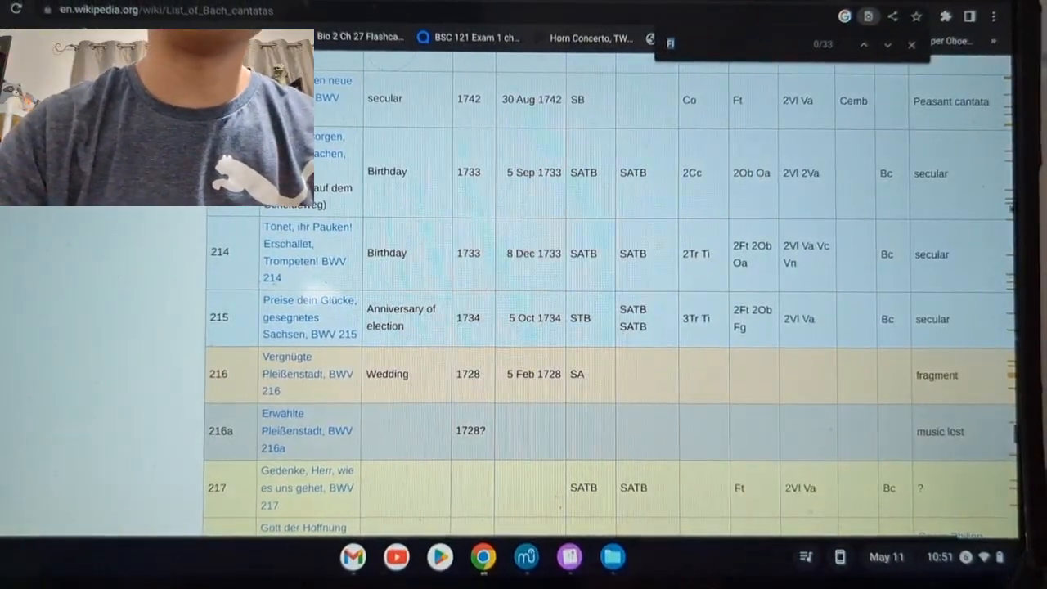
{"action": "type", "text": "Fl"}
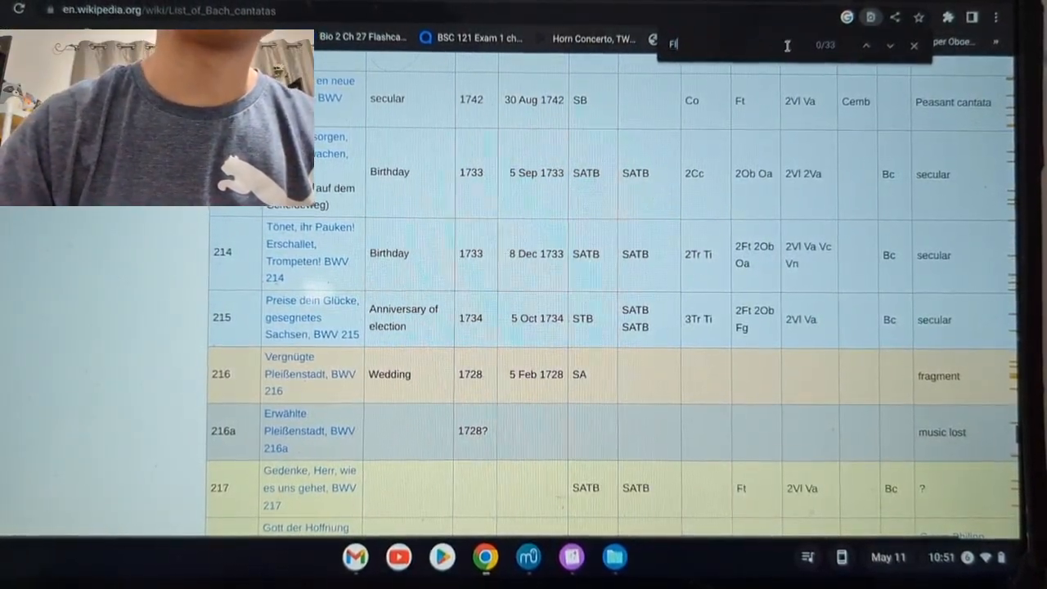
{"action": "key", "text": "Return"}
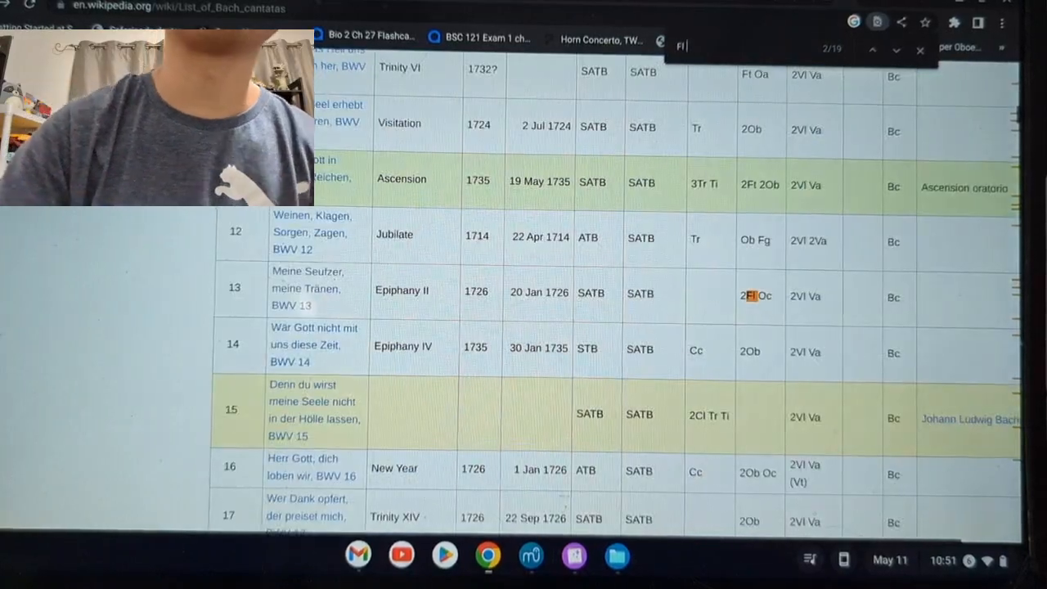
{"action": "double_click", "coordinate": [899, 52]}
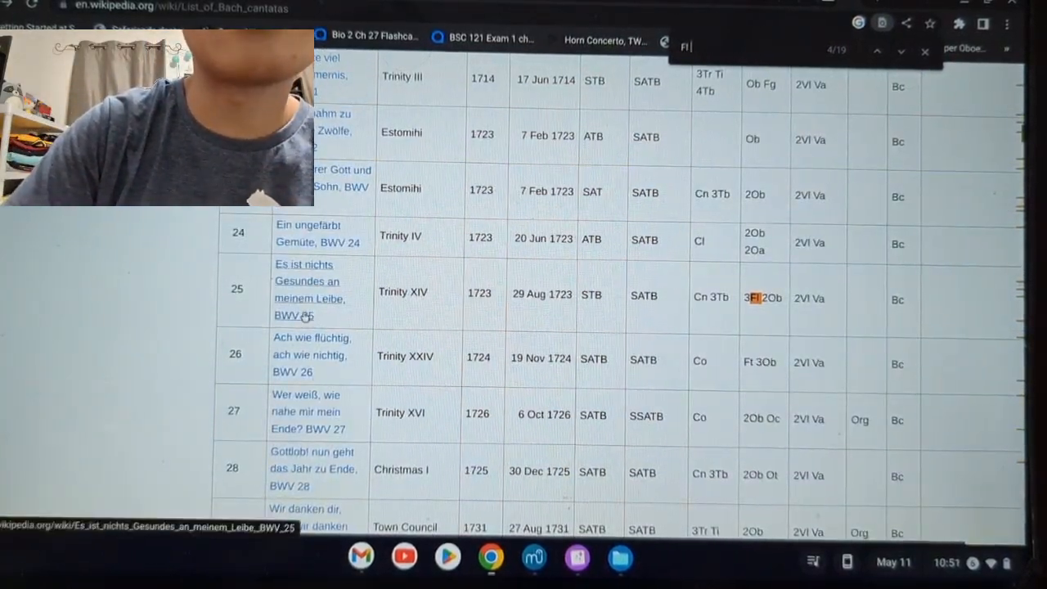
{"action": "left_click", "coordinate": [900, 53]}
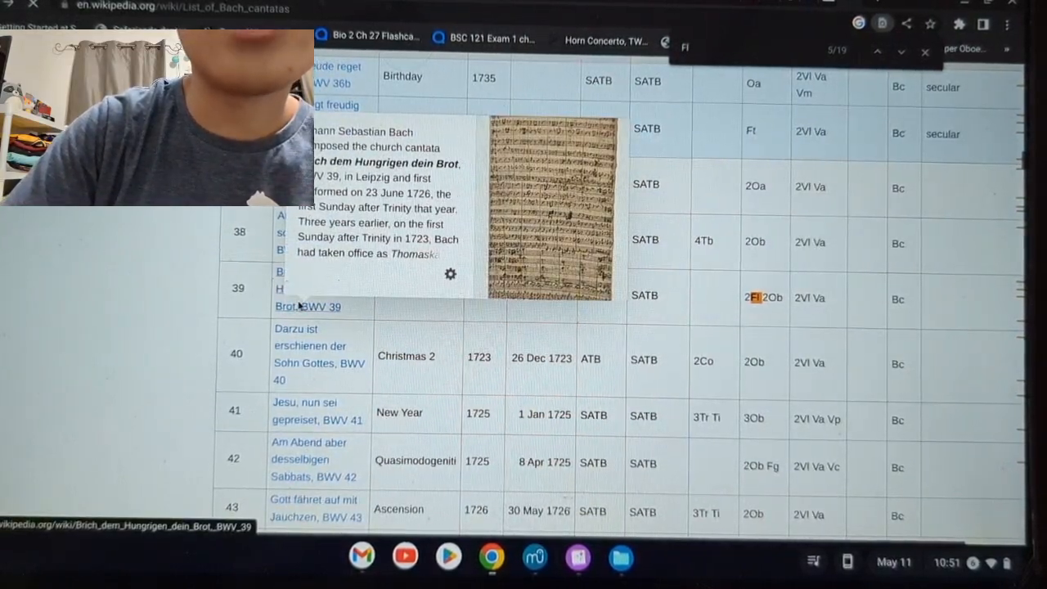
- Read the BWV 39 article's scoring section, its background on the alto recorder and the score excerpts of the first movement
{"action": "scroll", "coordinate": [448, 313], "scroll_direction": "down", "scroll_amount": 4}
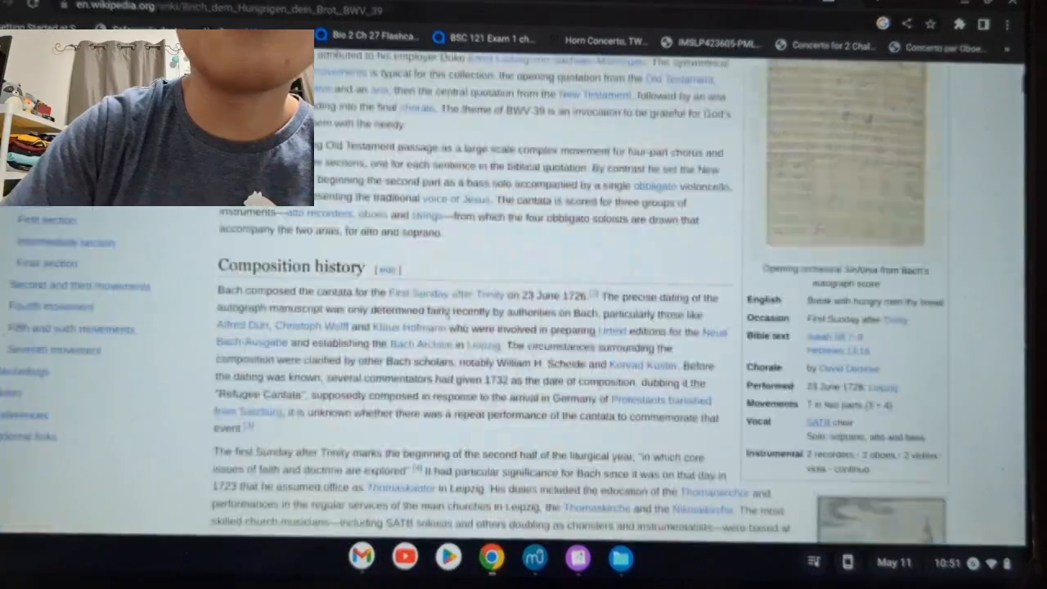
{"action": "scroll", "coordinate": [448, 313], "scroll_direction": "down", "scroll_amount": 15}
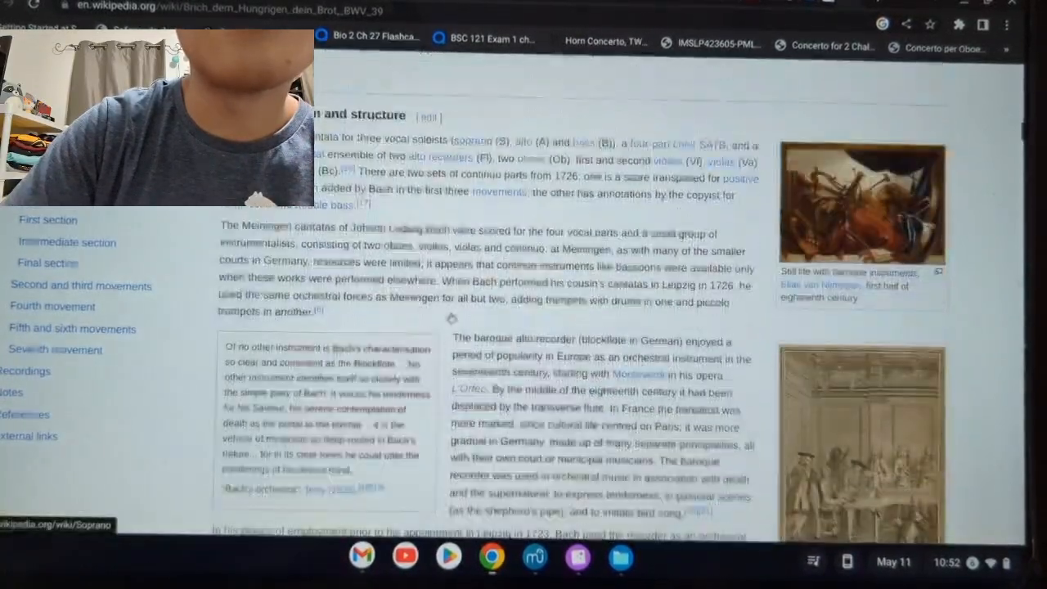
{"action": "mouse_move", "coordinate": [441, 157]}
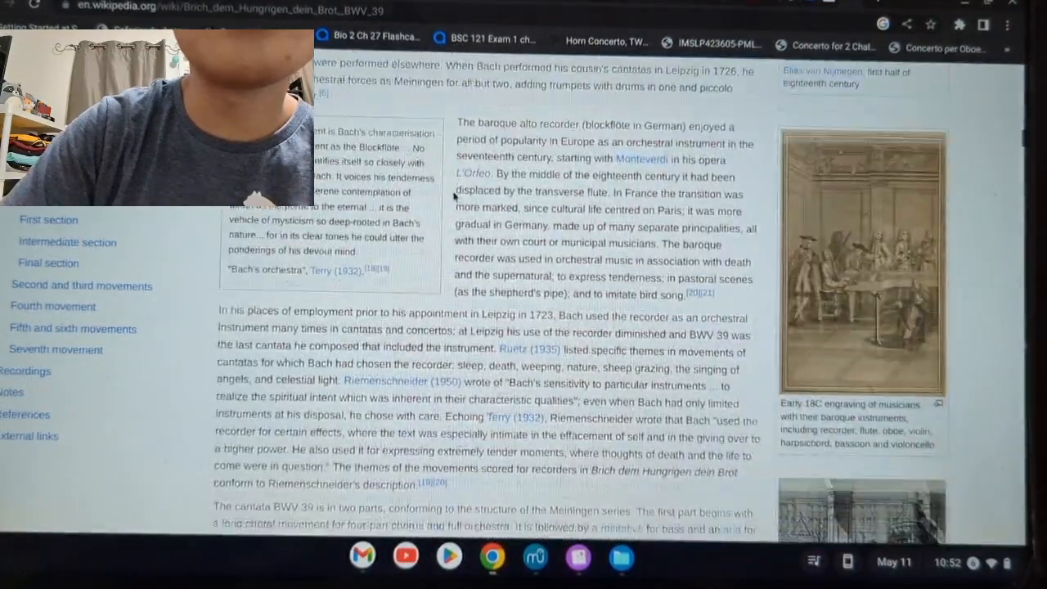
{"action": "scroll", "coordinate": [454, 195], "scroll_direction": "down", "scroll_amount": 4}
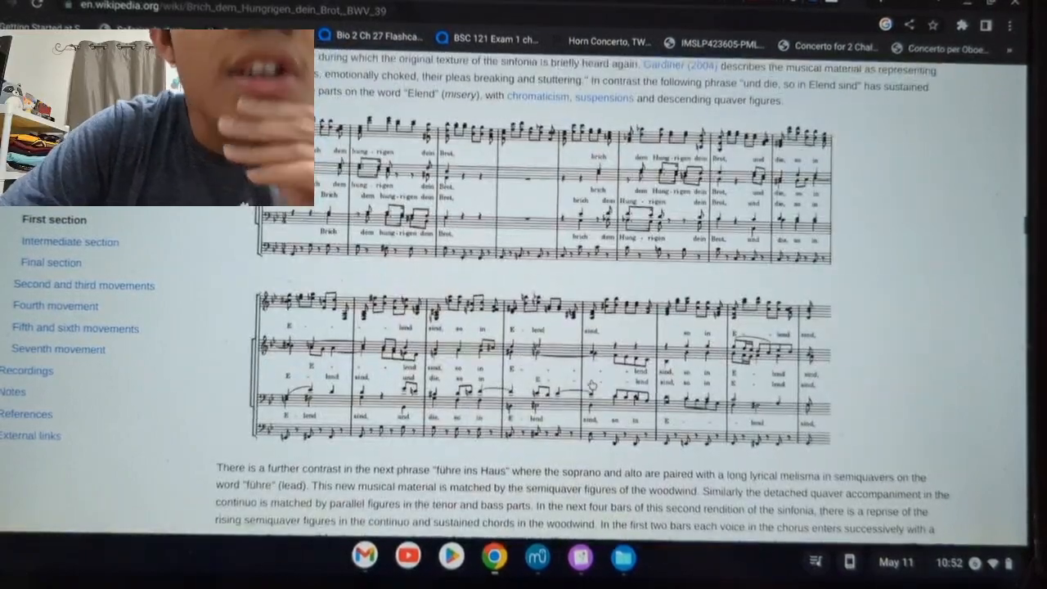
{"action": "scroll", "coordinate": [591, 384], "scroll_direction": "down", "scroll_amount": 10}
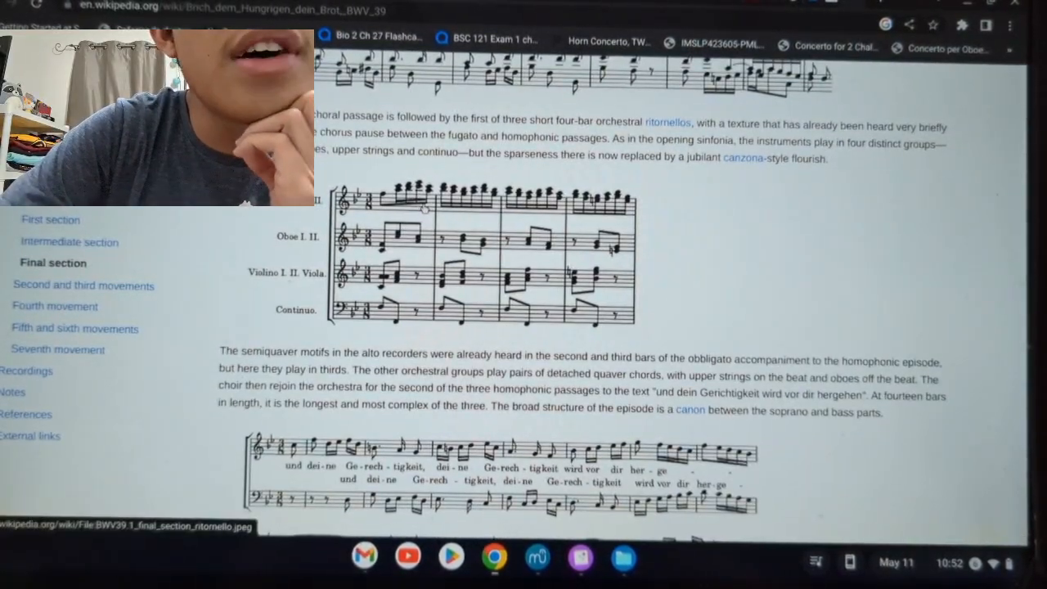
- Review the opening sinfonia excerpt and the Part II movements table of BWV 39, checking the fifth movement's woodwind and key
{"action": "scroll", "coordinate": [607, 452], "scroll_direction": "up", "scroll_amount": 5}
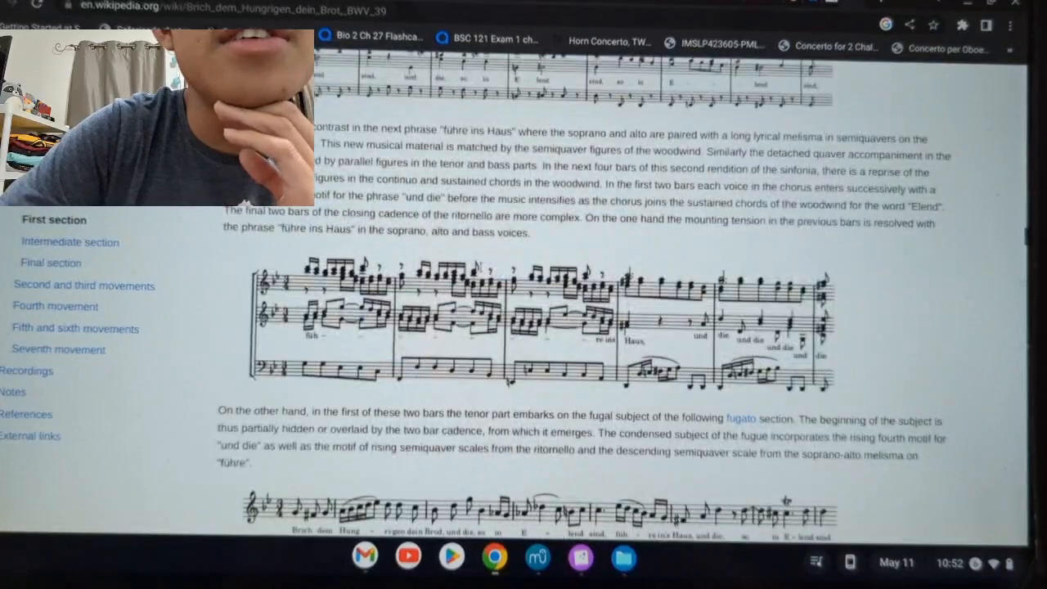
{"action": "scroll", "coordinate": [482, 271], "scroll_direction": "up", "scroll_amount": 12}
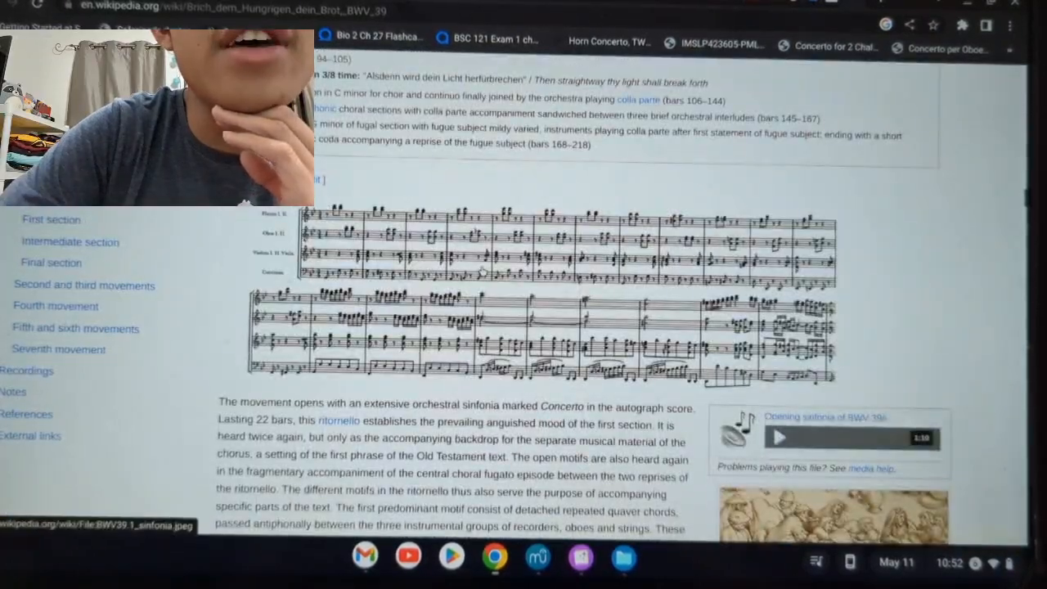
{"action": "scroll", "coordinate": [481, 271], "scroll_direction": "up", "scroll_amount": 5}
{"action": "scroll", "coordinate": [484, 263], "scroll_direction": "up", "scroll_amount": 6}
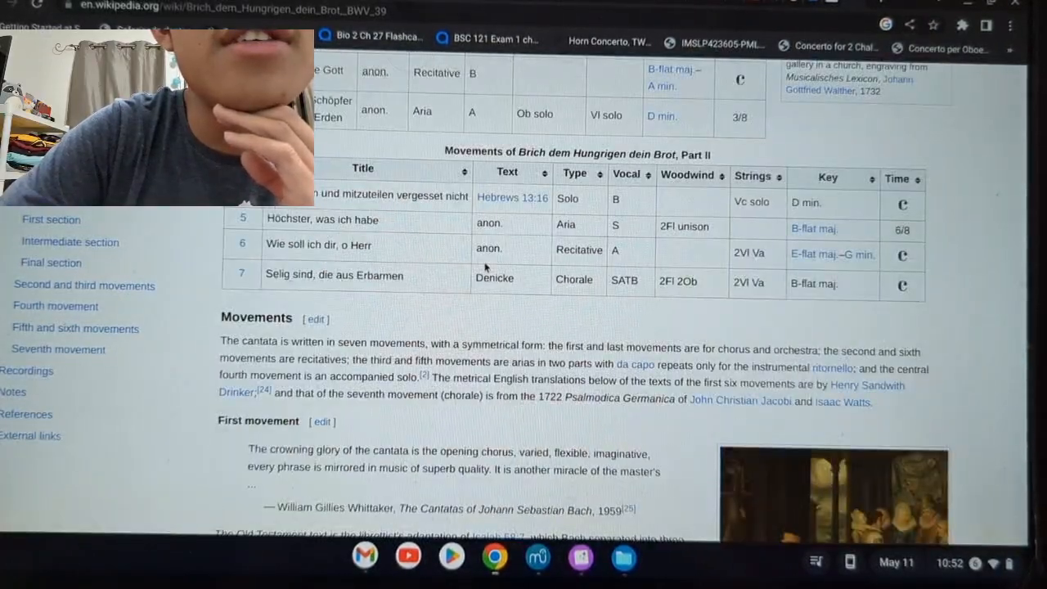
{"action": "scroll", "coordinate": [484, 267], "scroll_direction": "up", "scroll_amount": 1}
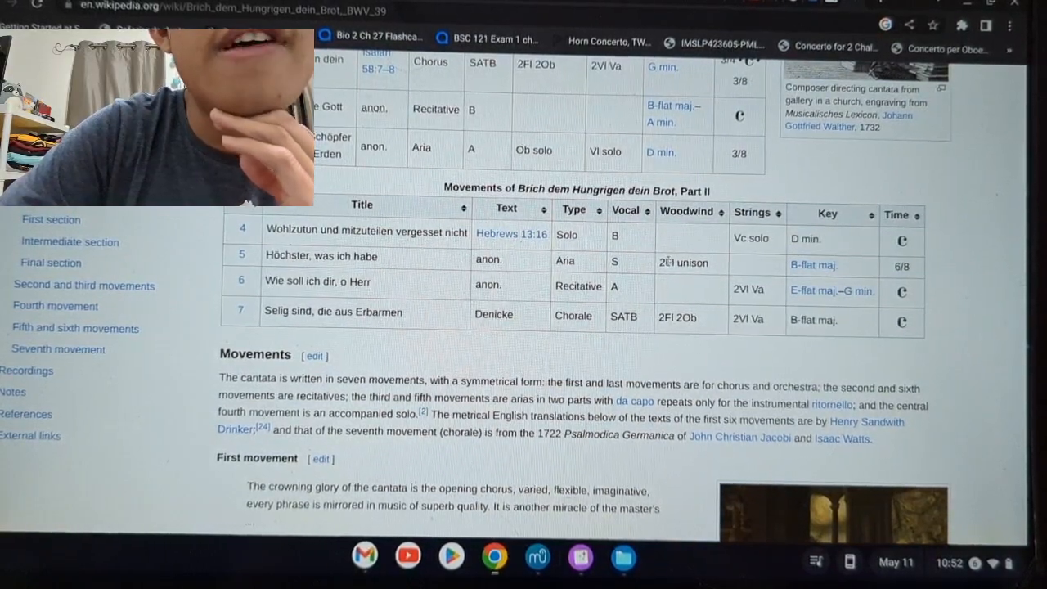
{"action": "mouse_move", "coordinate": [811, 268]}
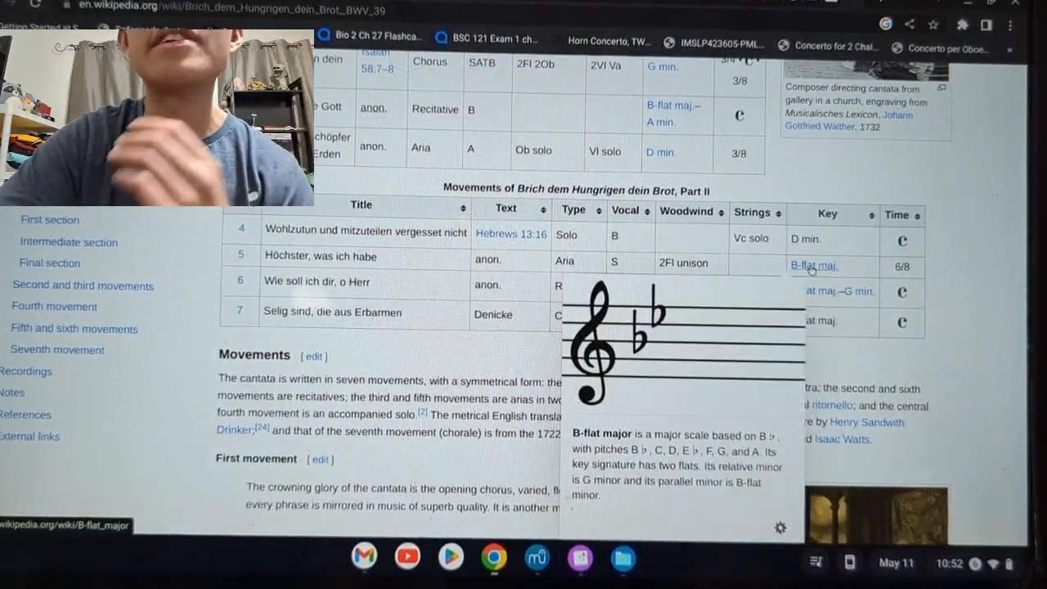
- Go to the external links of the BWV 39 article and open the cantata's page at the International Music Score Library Project
{"action": "scroll", "coordinate": [406, 305], "scroll_direction": "down", "scroll_amount": 10}
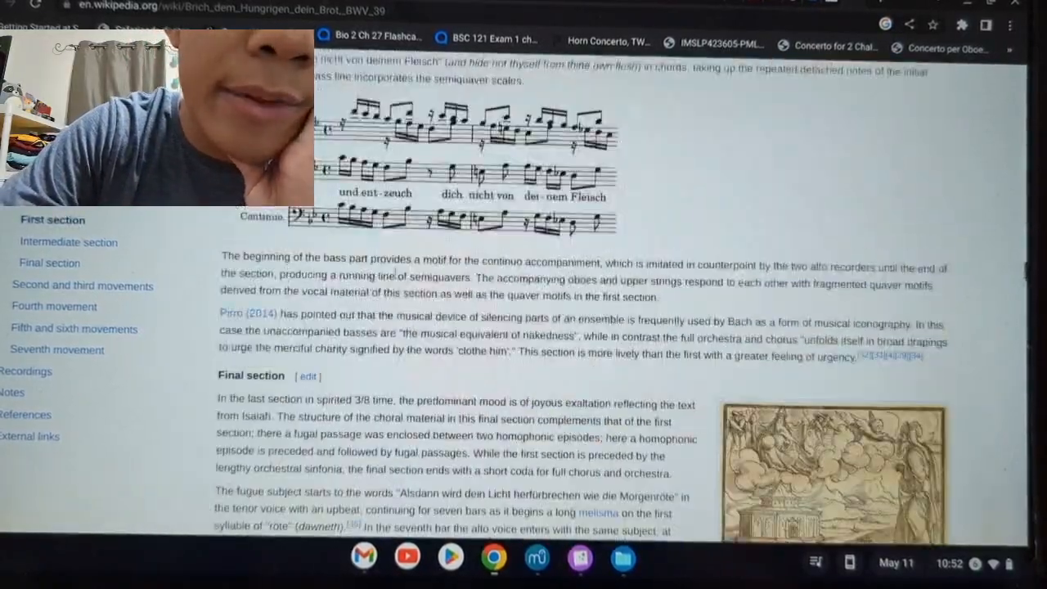
{"action": "scroll", "coordinate": [405, 305], "scroll_direction": "down", "scroll_amount": 20}
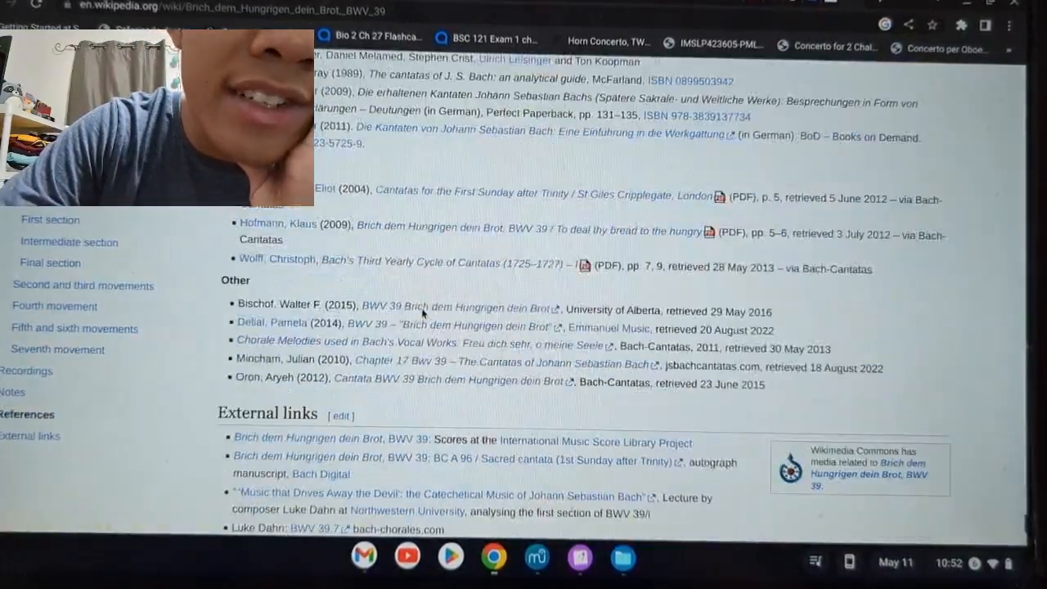
{"action": "scroll", "coordinate": [417, 350], "scroll_direction": "down", "scroll_amount": 5}
{"action": "scroll", "coordinate": [368, 342], "scroll_direction": "up", "scroll_amount": 4}
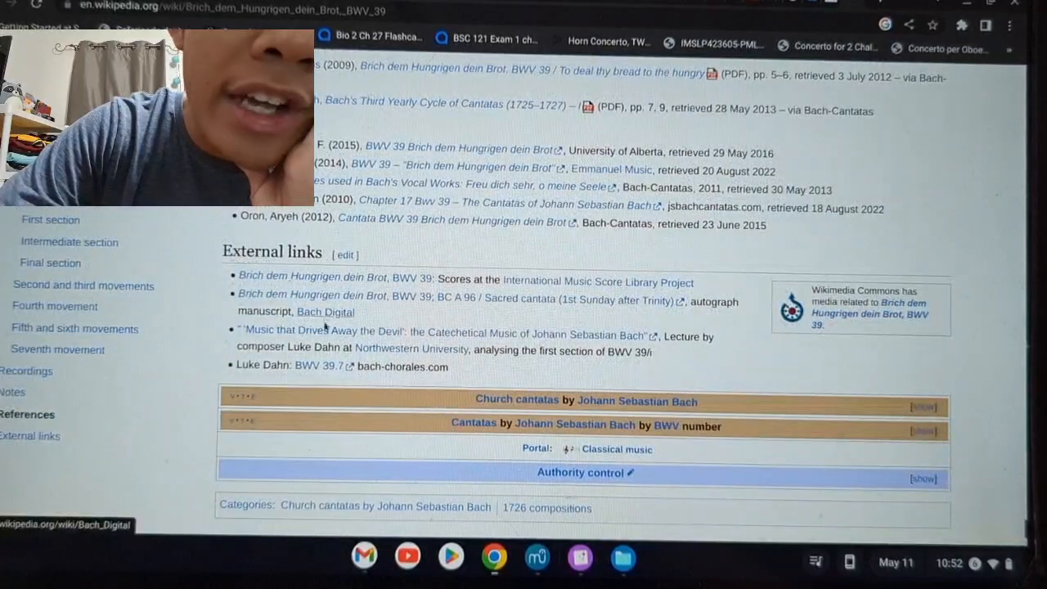
{"action": "left_click", "coordinate": [372, 279]}
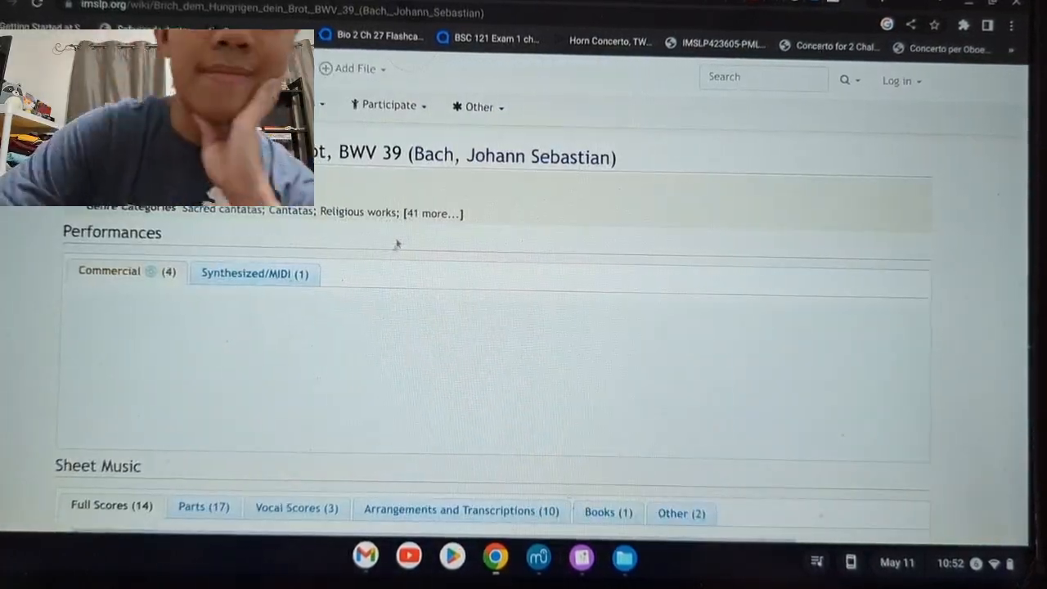
- Look through the full scores of BWV 39 on IMSLP and switch to the MuseScore set "Brich dem Hungrigen dein Brot"
{"action": "scroll", "coordinate": [401, 245], "scroll_direction": "down", "scroll_amount": 3}
{"action": "scroll", "coordinate": [414, 218], "scroll_direction": "down", "scroll_amount": 3}
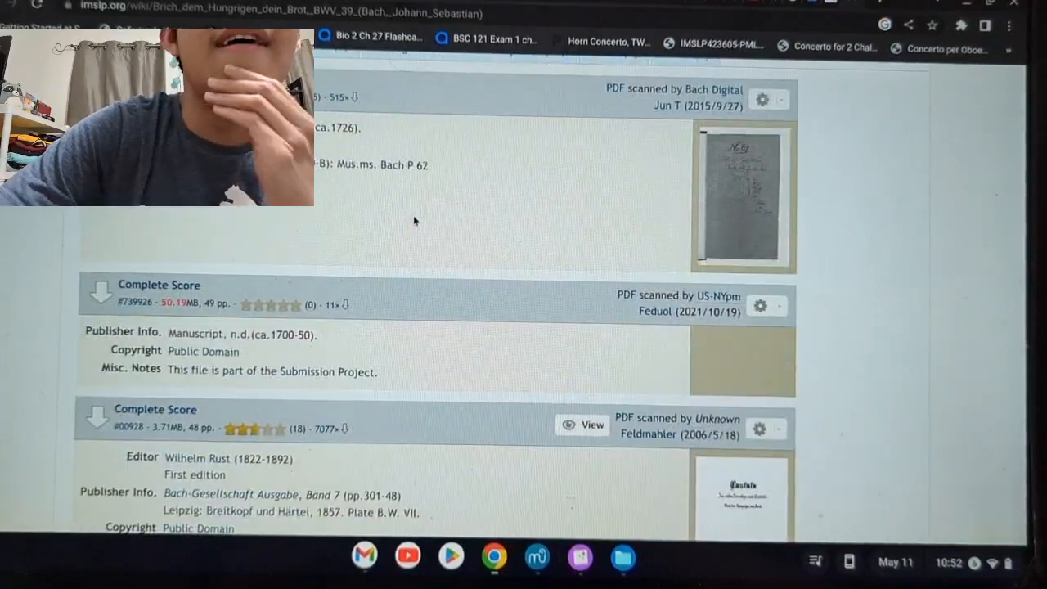
{"action": "scroll", "coordinate": [414, 221], "scroll_direction": "down", "scroll_amount": 5}
{"action": "scroll", "coordinate": [413, 227], "scroll_direction": "down", "scroll_amount": 4}
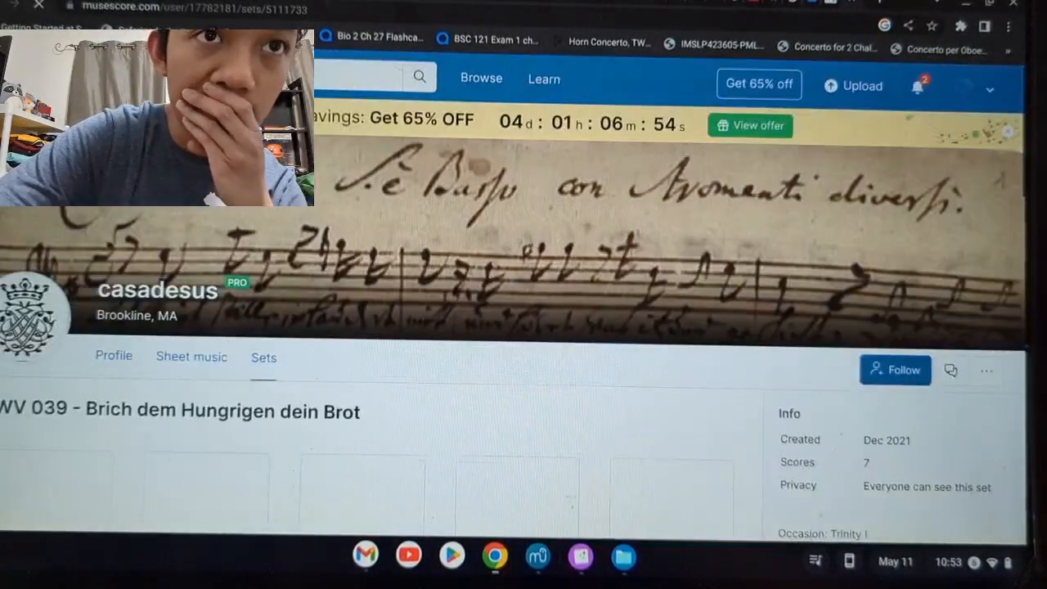
- Browse the movements in the BWV 39 set and open the Mvt. 5 score
{"action": "scroll", "coordinate": [375, 316], "scroll_direction": "down", "scroll_amount": 5}
{"action": "scroll", "coordinate": [374, 317], "scroll_direction": "up", "scroll_amount": 4}
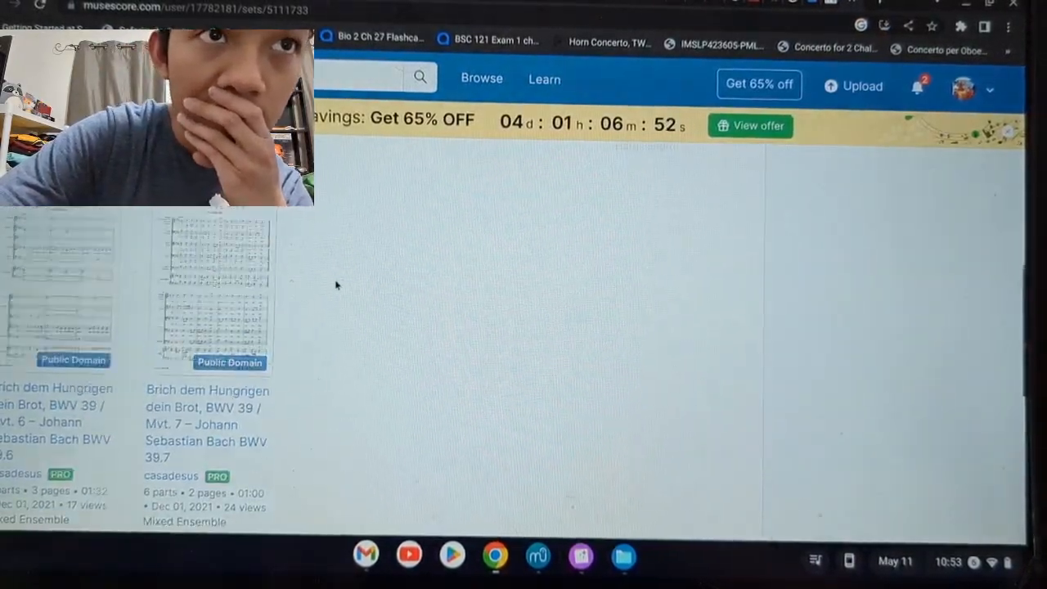
{"action": "scroll", "coordinate": [609, 307], "scroll_direction": "up", "scroll_amount": 2}
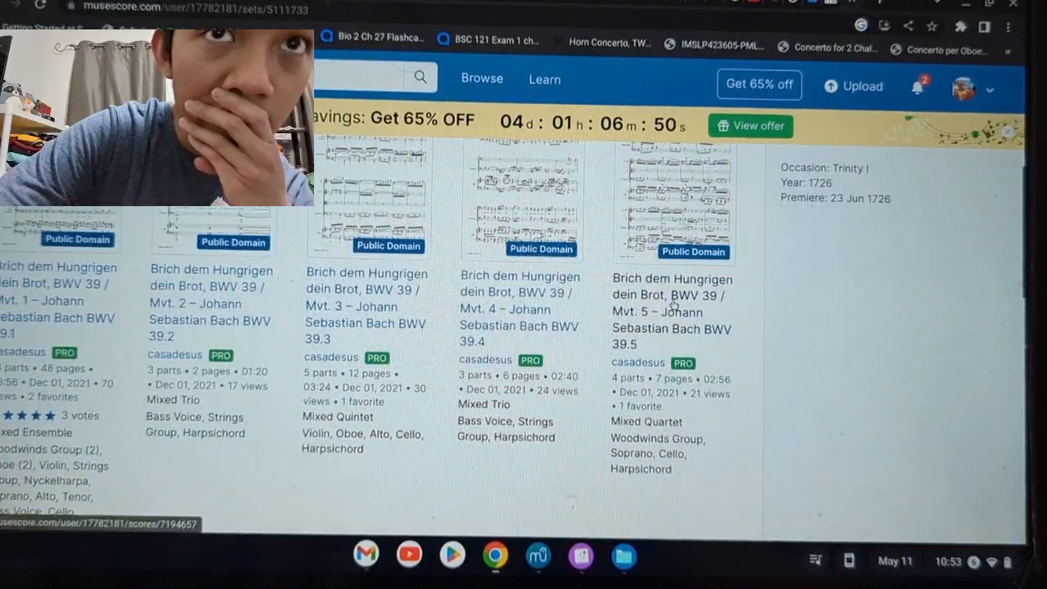
{"action": "left_click", "coordinate": [671, 304]}
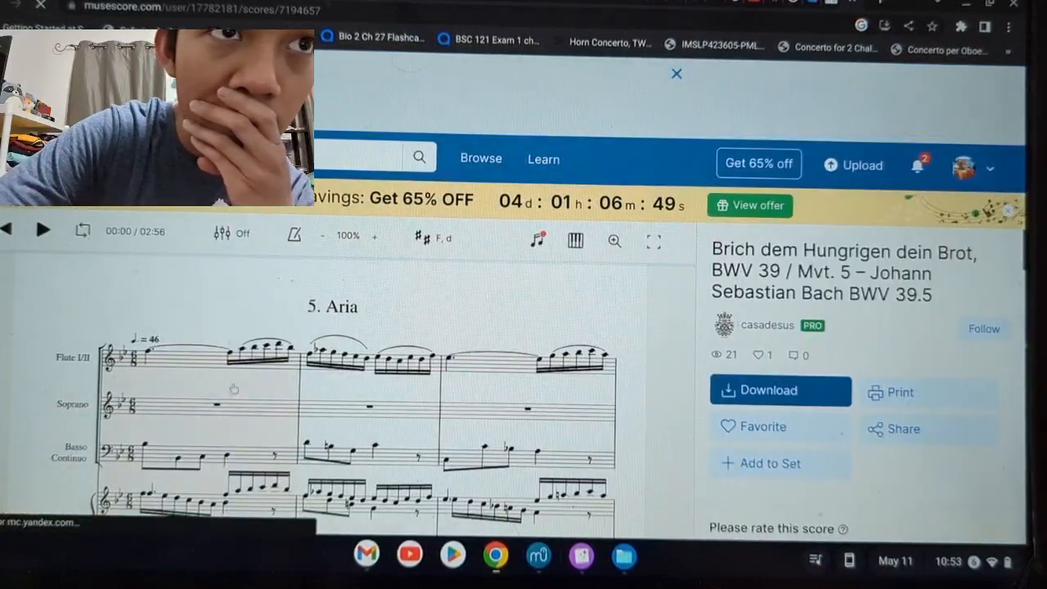
- Play the opening bars of the Mvt. 5 aria, pause playback, look over its first page and return to the BWV 39 set
{"action": "scroll", "coordinate": [614, 325], "scroll_direction": "down", "scroll_amount": 3}
{"action": "left_click", "coordinate": [37, 226]}
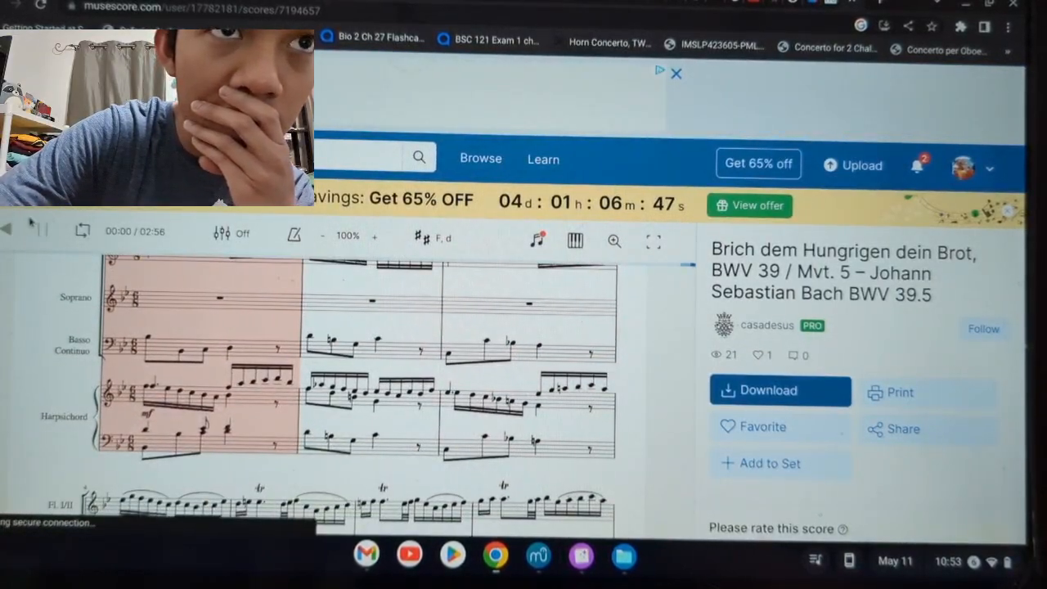
{"action": "scroll", "coordinate": [405, 398], "scroll_direction": "up", "scroll_amount": 3}
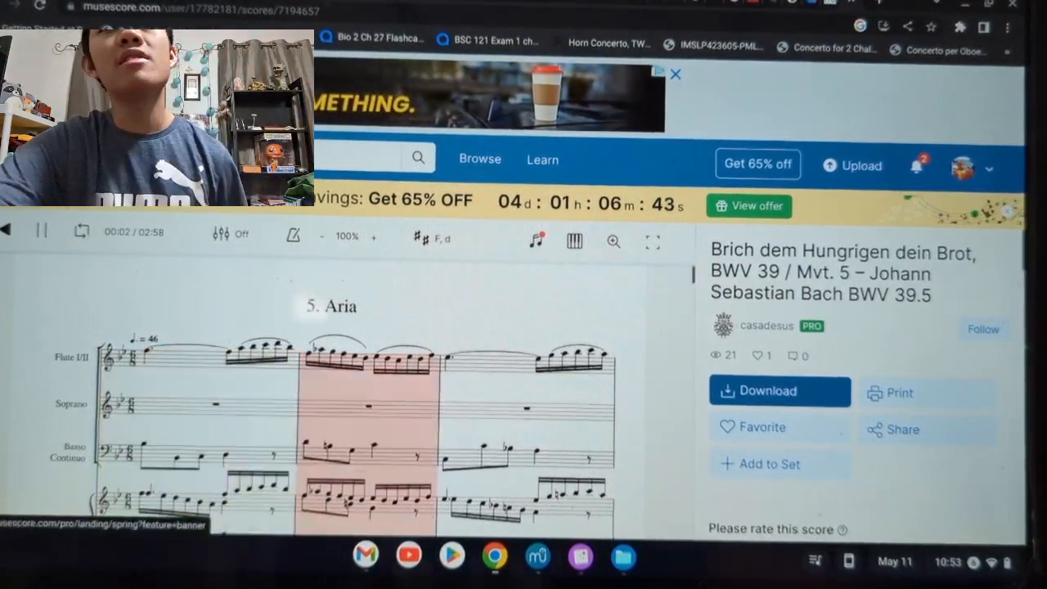
{"action": "left_click", "coordinate": [37, 230]}
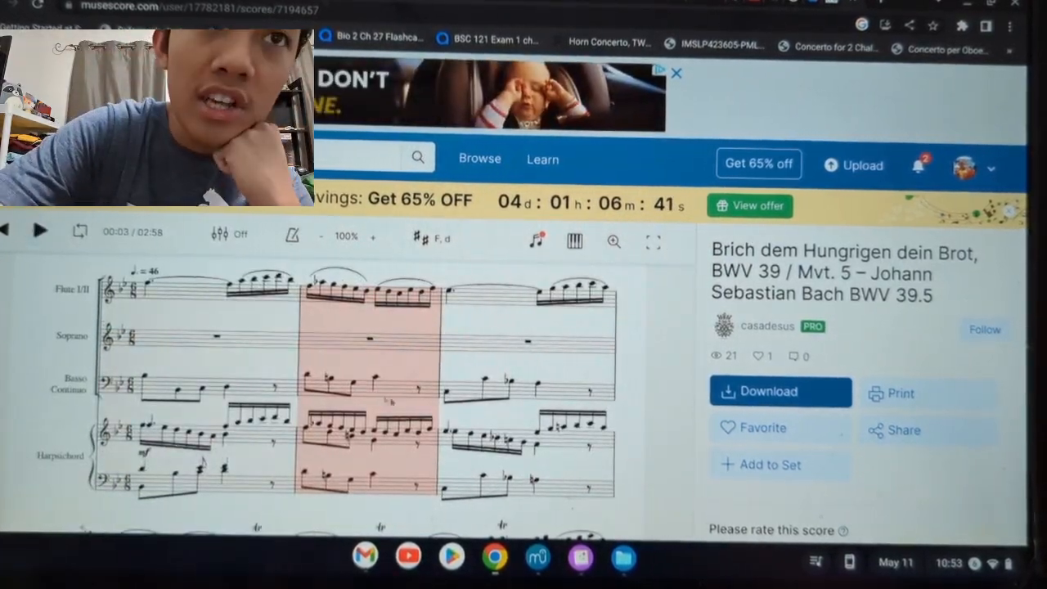
{"action": "scroll", "coordinate": [352, 384], "scroll_direction": "down", "scroll_amount": 10}
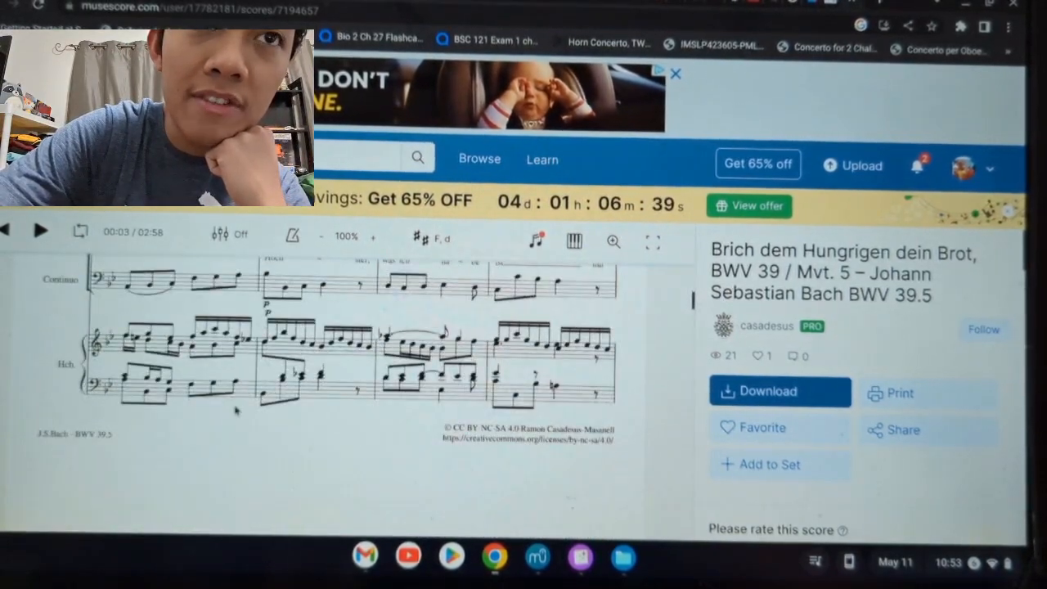
{"action": "scroll", "coordinate": [342, 406], "scroll_direction": "up", "scroll_amount": 6}
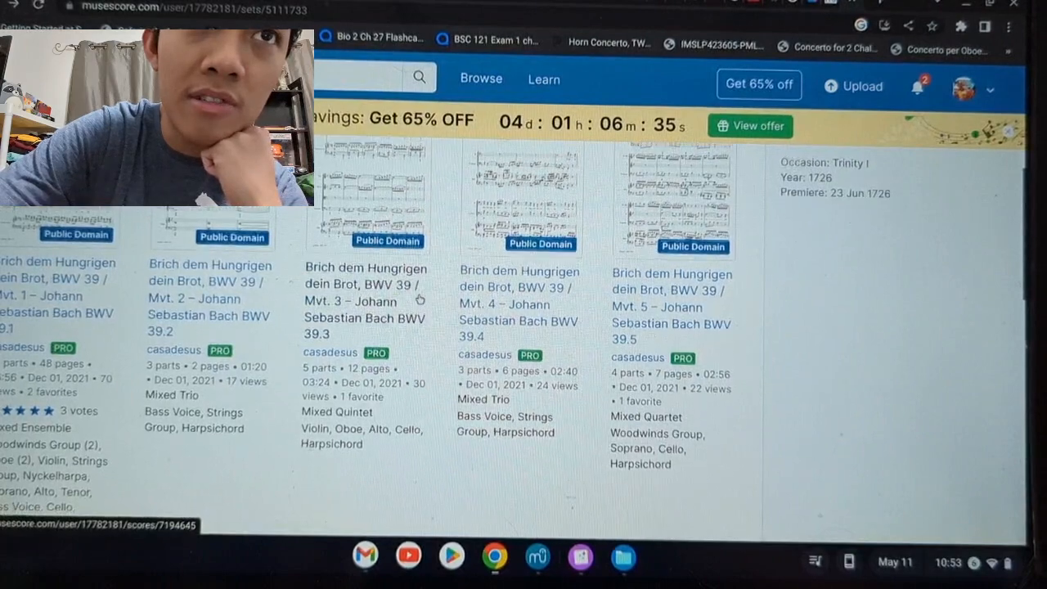
- Open the Mvt. 3 aria score from the BWV 39 set to view its instrumentation and return to the set
{"action": "scroll", "coordinate": [416, 295], "scroll_direction": "up", "scroll_amount": 1}
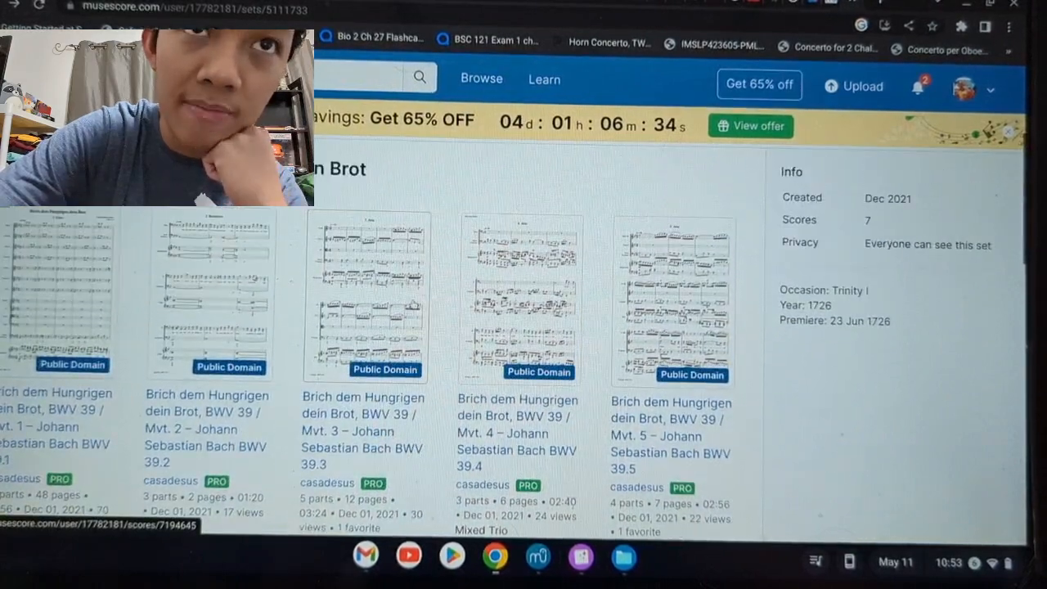
{"action": "left_click", "coordinate": [393, 399]}
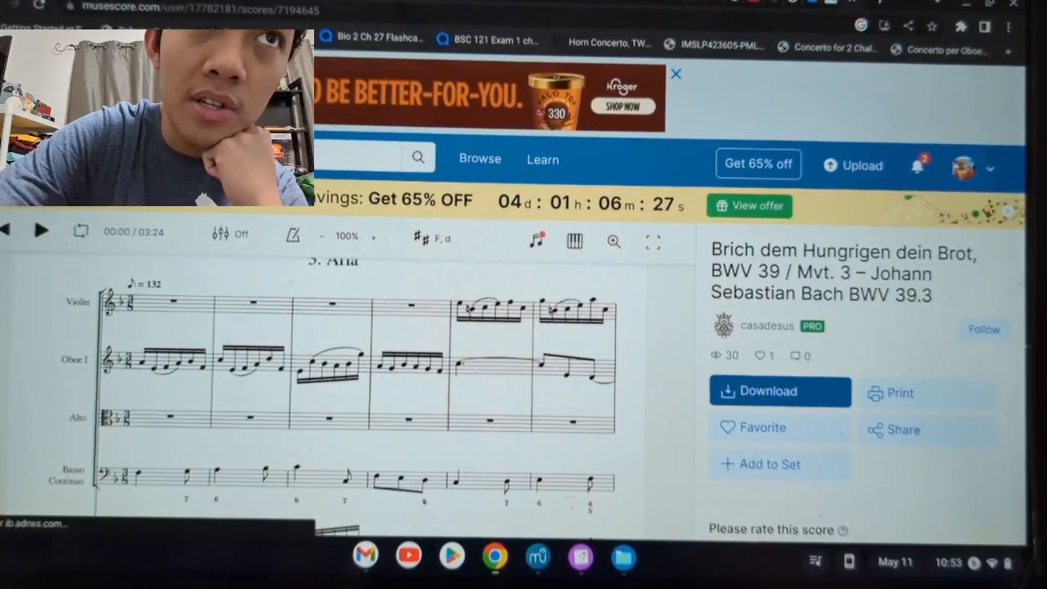
{"action": "key", "text": "alt+Left"}
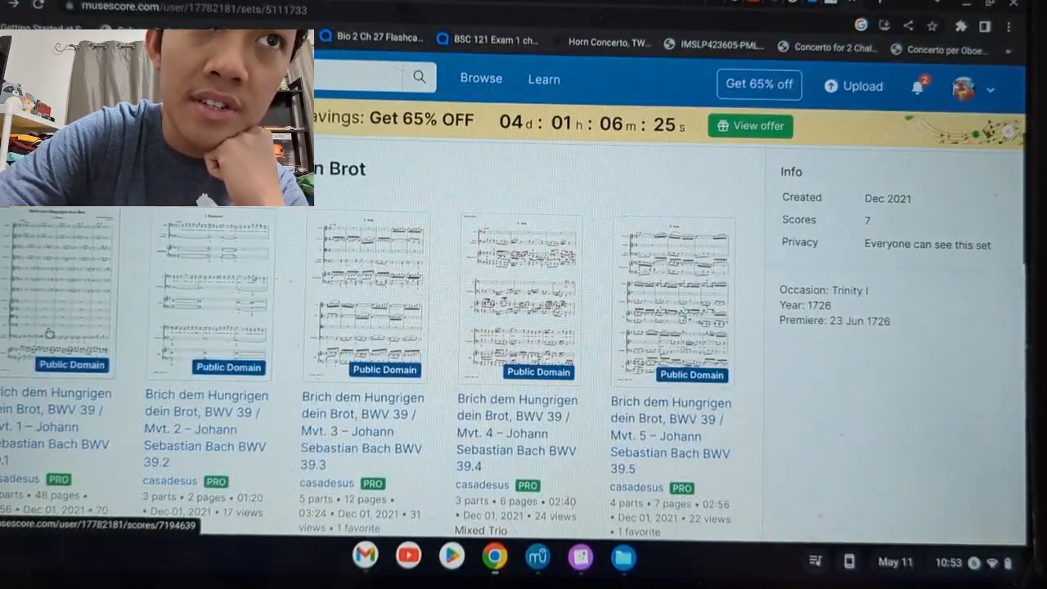
- Open the Mvt. 1 score from the BWV 39 set, play its opening bars and return to the set
{"action": "scroll", "coordinate": [245, 315], "scroll_direction": "down", "scroll_amount": 3}
{"action": "scroll", "coordinate": [377, 327], "scroll_direction": "up", "scroll_amount": 3}
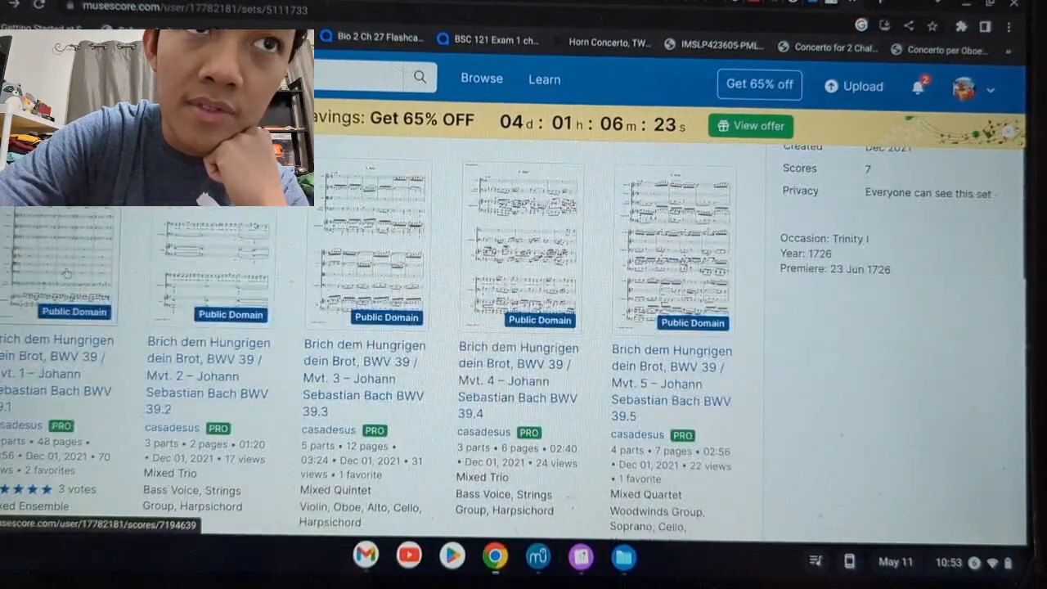
{"action": "left_click", "coordinate": [68, 352]}
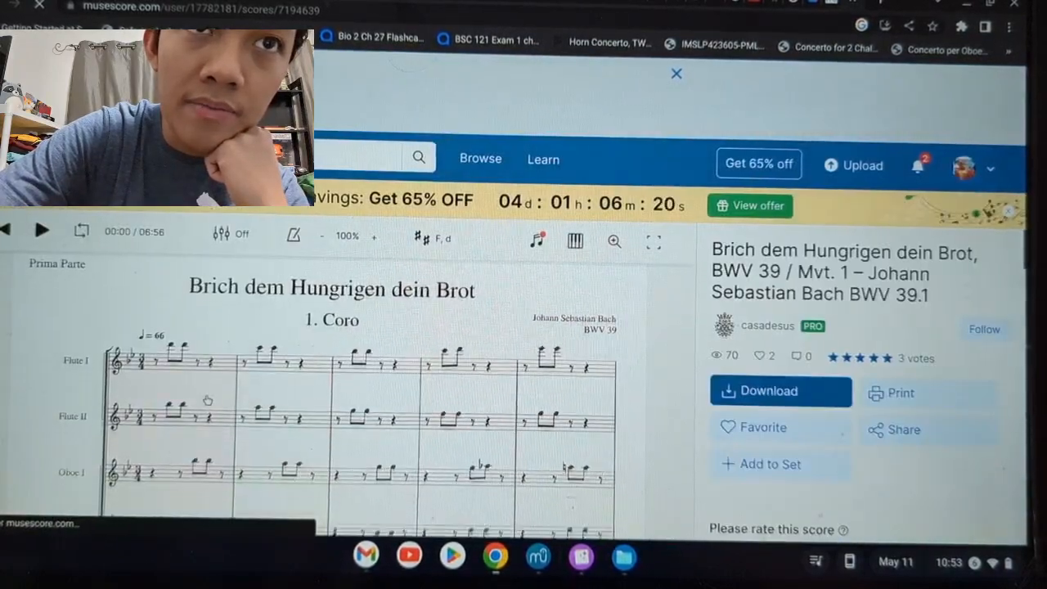
{"action": "left_click", "coordinate": [158, 307]}
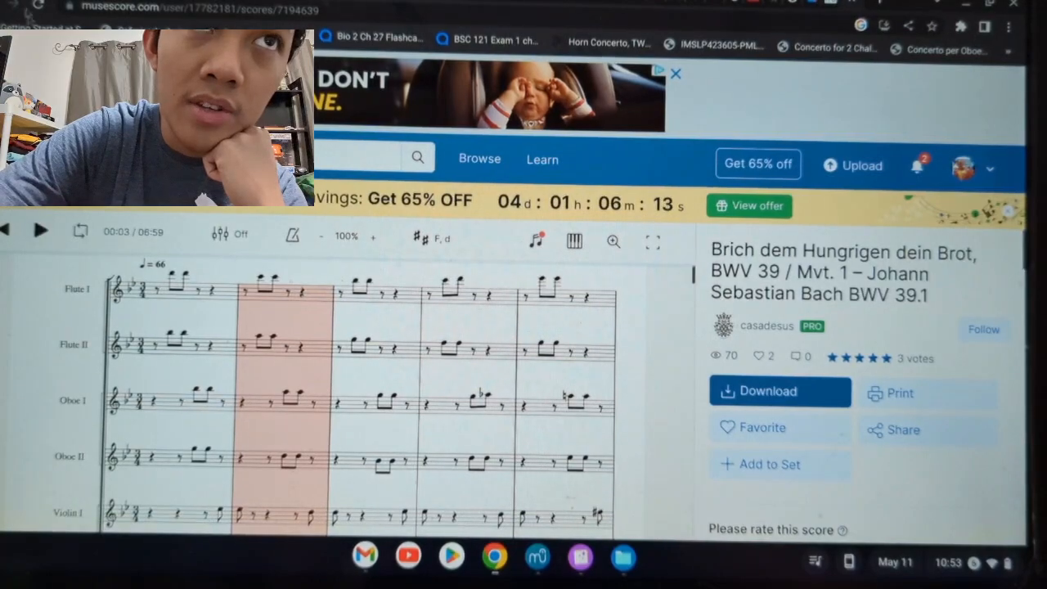
{"action": "left_click", "coordinate": [1, 4]}
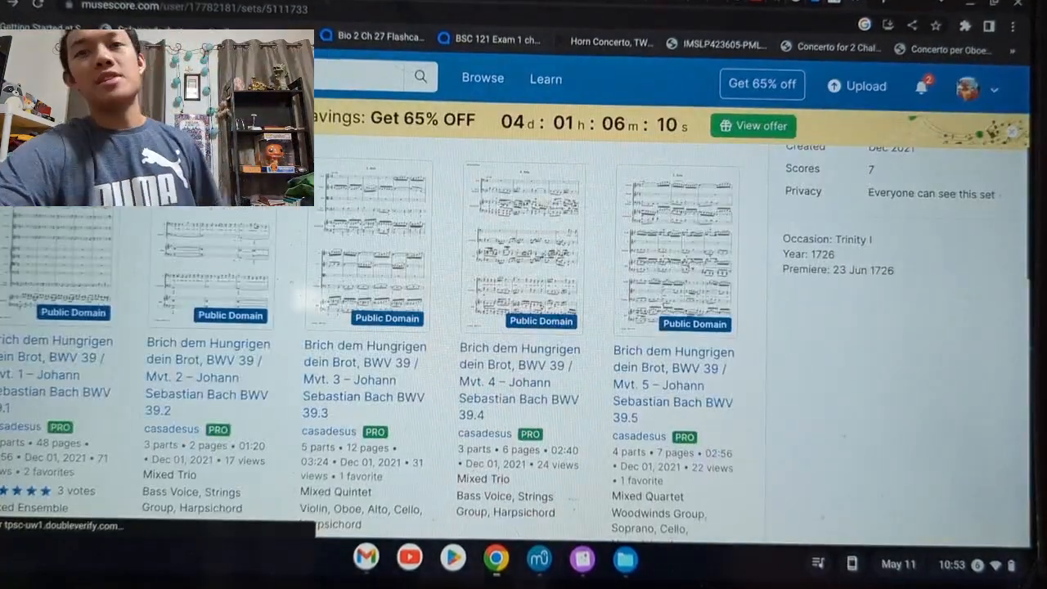
- Look over the BWV 39 set and go back through its IMSLP and Wikipedia pages to the list of Bach cantatas
{"action": "scroll", "coordinate": [409, 65], "scroll_direction": "down", "scroll_amount": 3}
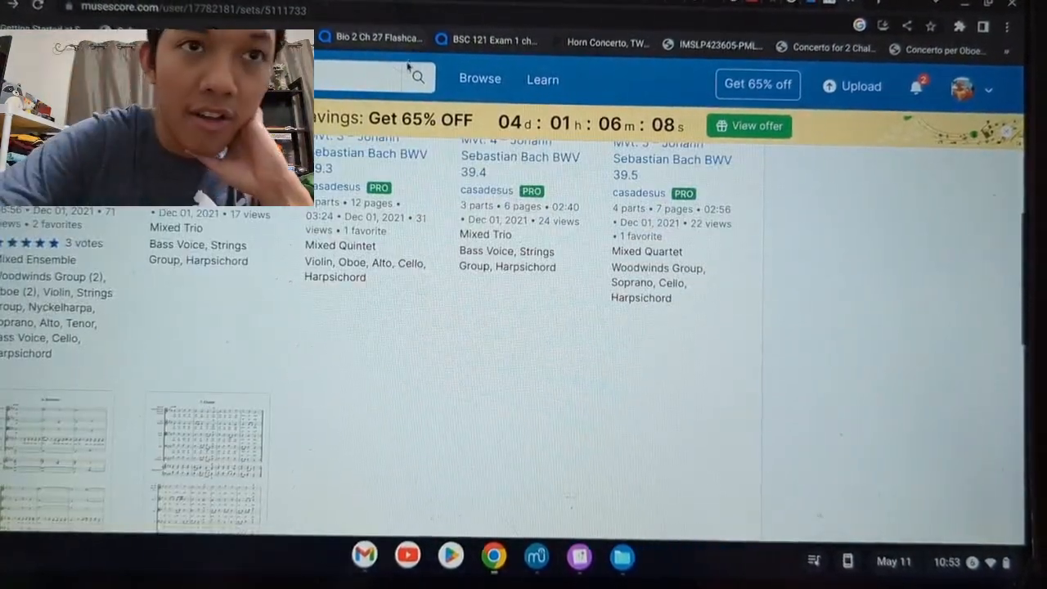
{"action": "scroll", "coordinate": [357, 300], "scroll_direction": "up", "scroll_amount": 4}
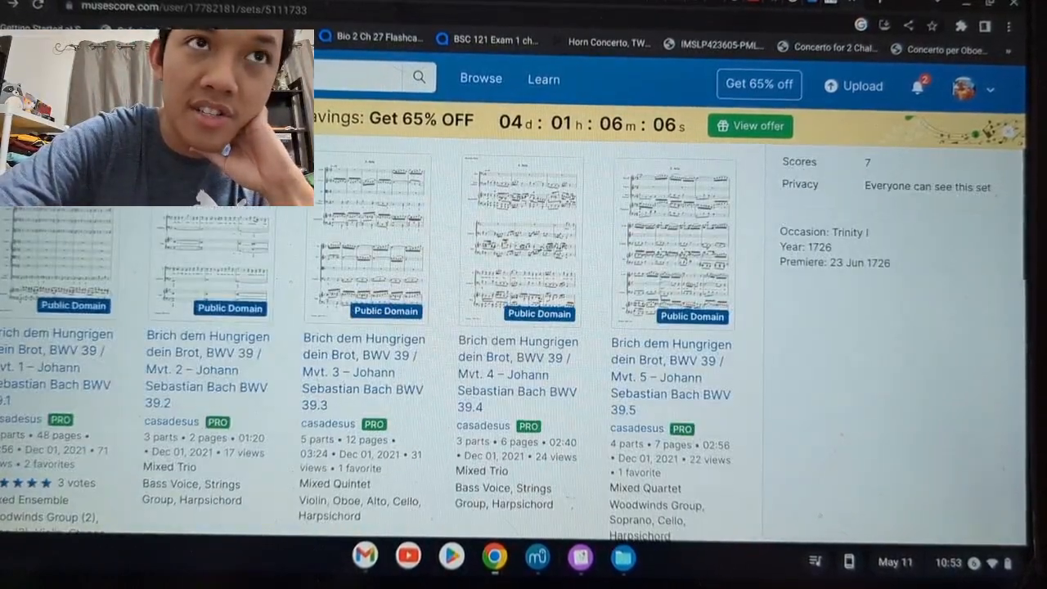
{"action": "left_click", "coordinate": [2, 4]}
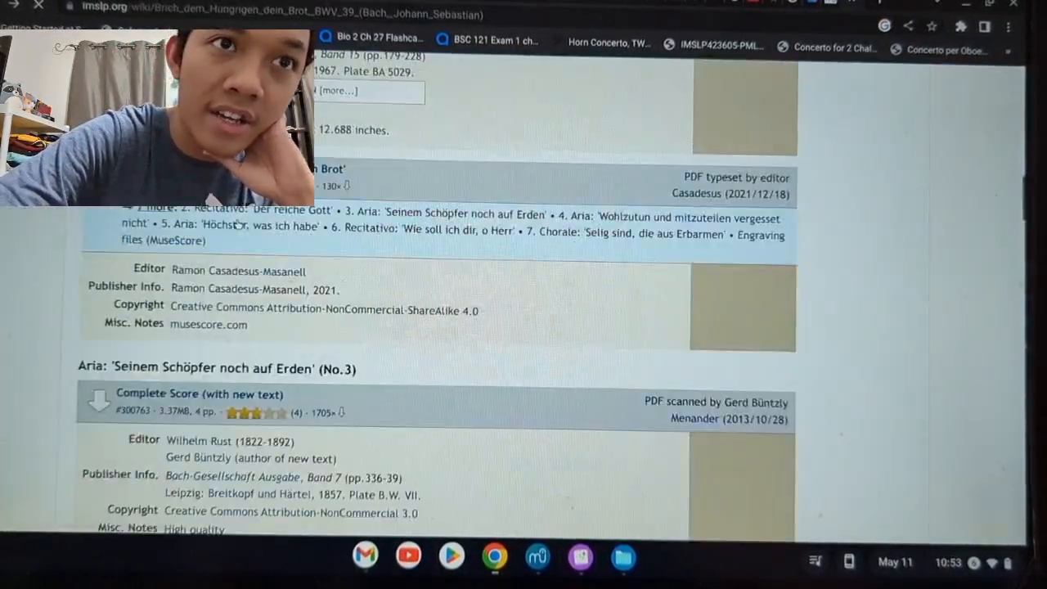
{"action": "scroll", "coordinate": [360, 338], "scroll_direction": "down", "scroll_amount": 2}
{"action": "key", "text": "alt+Left"}
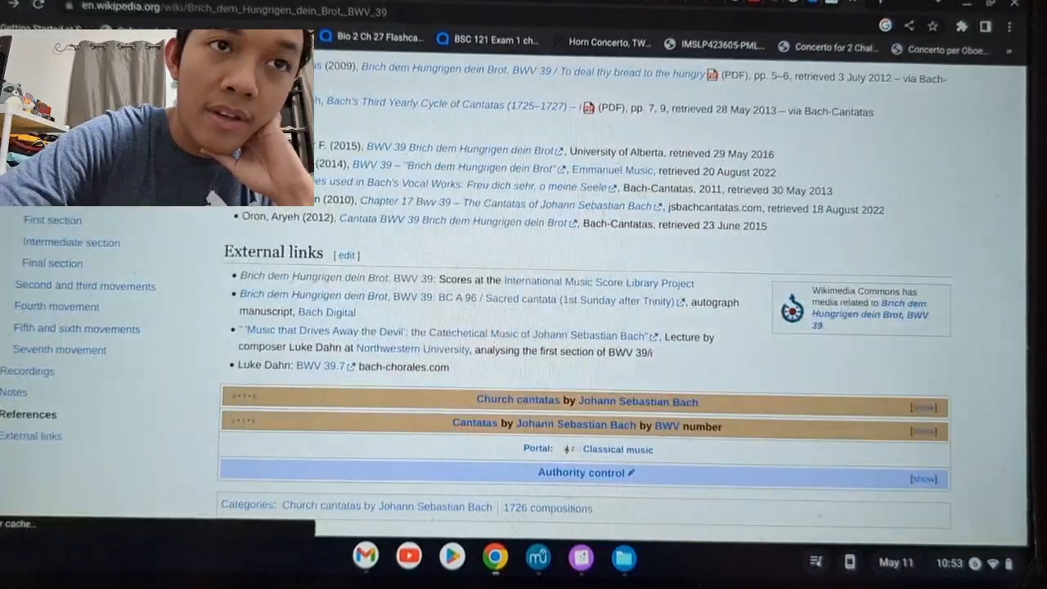
{"action": "scroll", "coordinate": [423, 324], "scroll_direction": "down", "scroll_amount": 2}
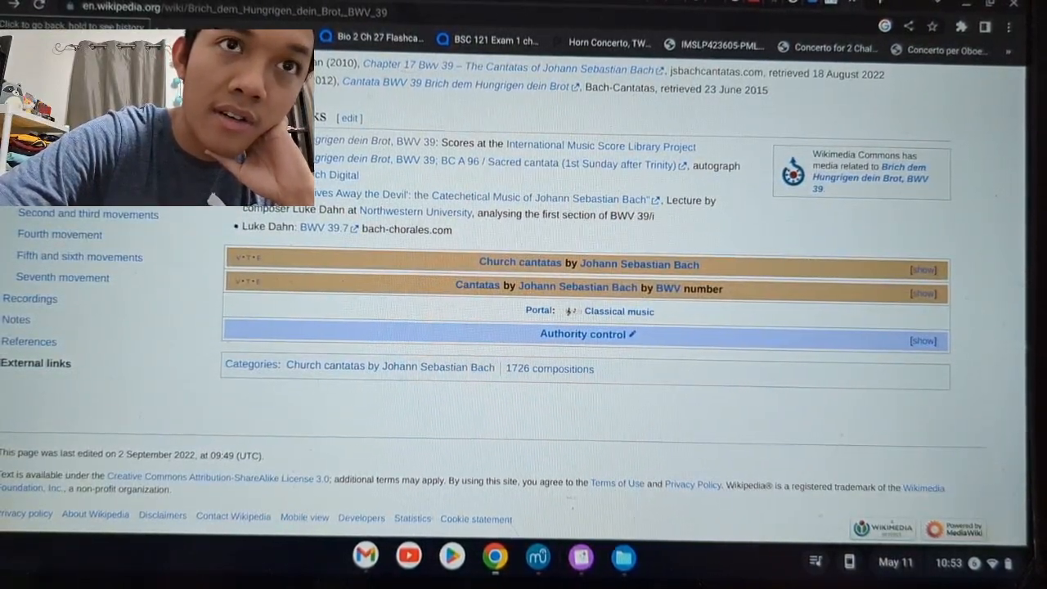
{"action": "left_click", "coordinate": [14, 6]}
- Search the list of Bach cantatas for "Fl" and step through the matches to the BWV 18 entry
{"action": "scroll", "coordinate": [346, 222], "scroll_direction": "down", "scroll_amount": 2}
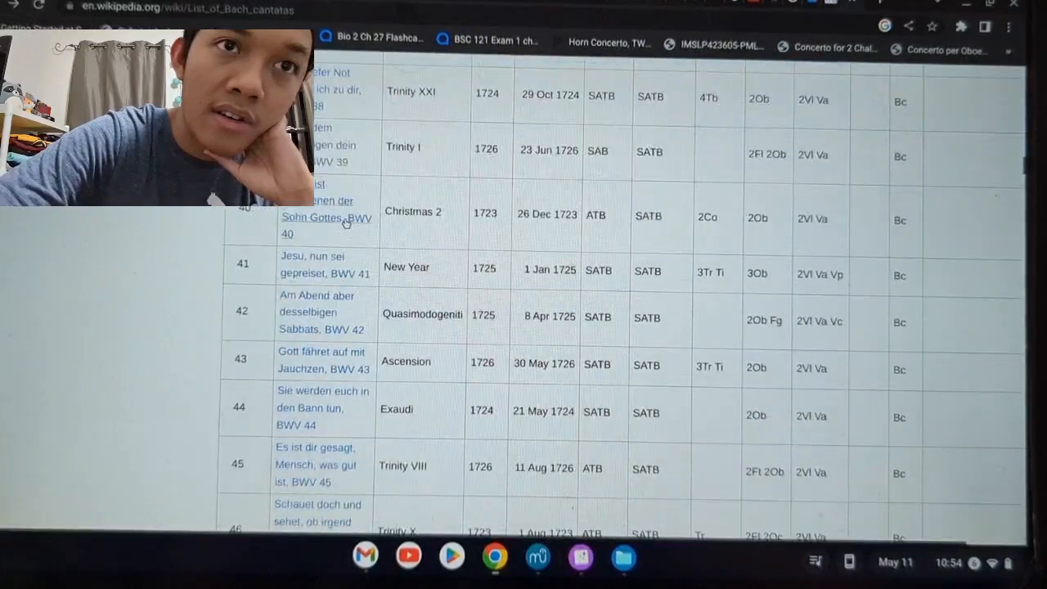
{"action": "scroll", "coordinate": [359, 335], "scroll_direction": "down", "scroll_amount": 3}
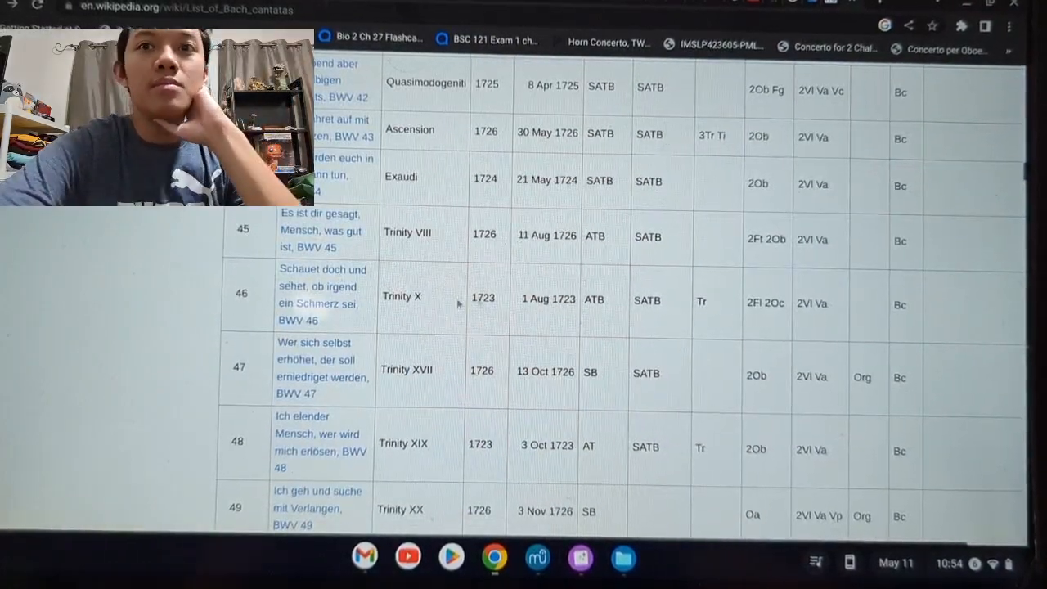
{"action": "key", "text": "ctrl+f"}
{"action": "type", "text": "Fl"}
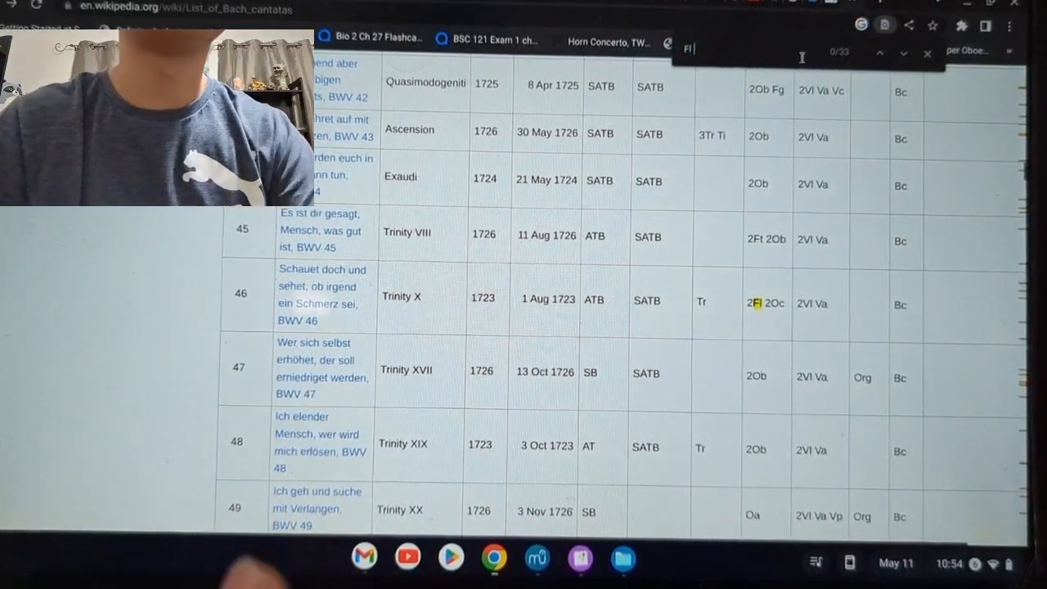
{"action": "left_click", "coordinate": [879, 55]}
{"action": "left_click", "coordinate": [899, 57]}
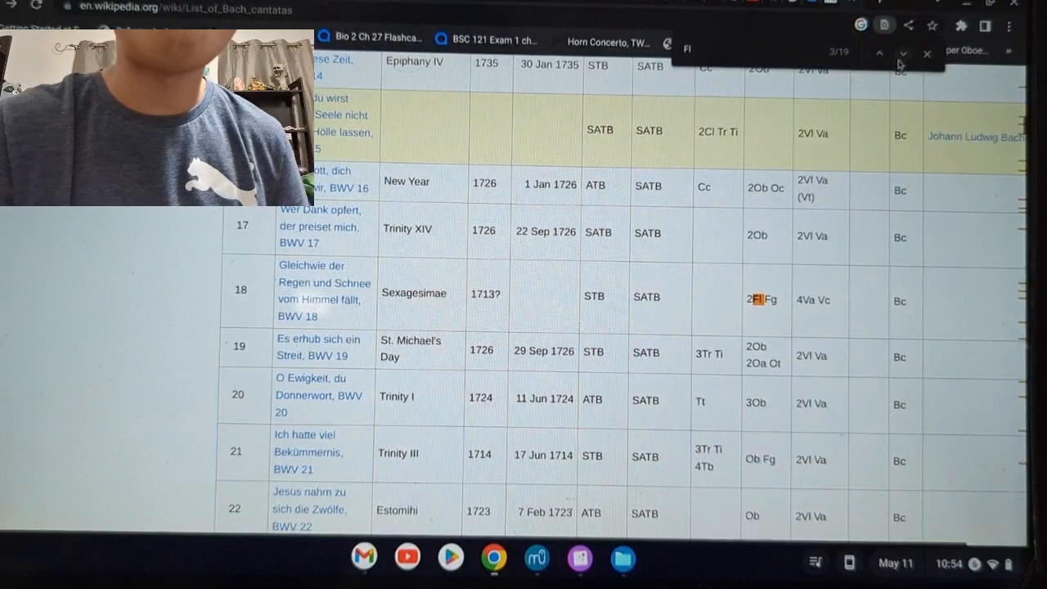
- Open the BWV 18 article, examine the wind scoring in its movements table and continue to its external links
{"action": "left_click", "coordinate": [343, 289]}
{"action": "scroll", "coordinate": [569, 303], "scroll_direction": "down", "scroll_amount": 10}
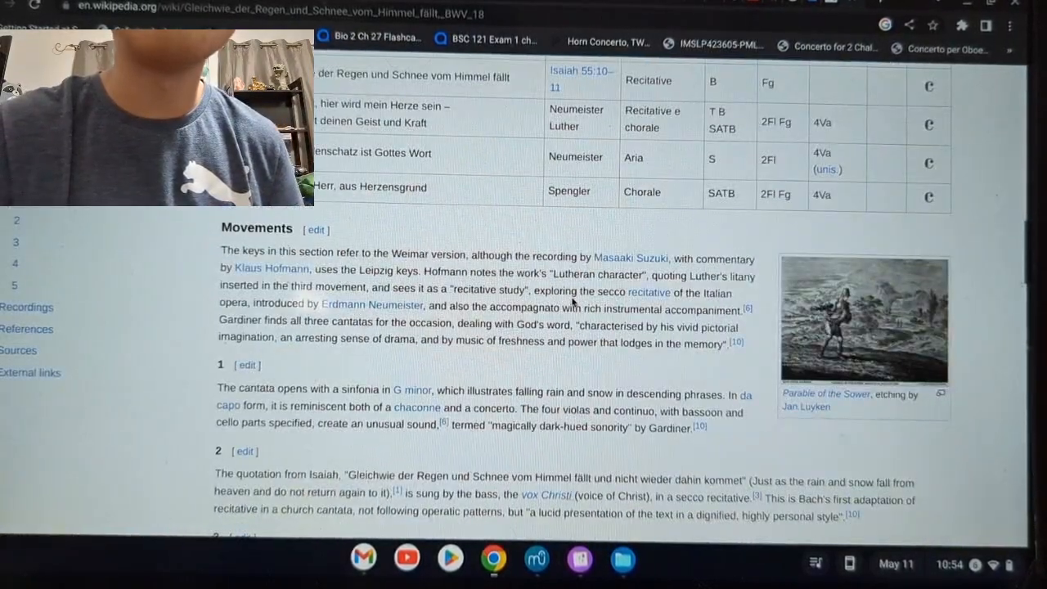
{"action": "scroll", "coordinate": [597, 255], "scroll_direction": "up", "scroll_amount": 2}
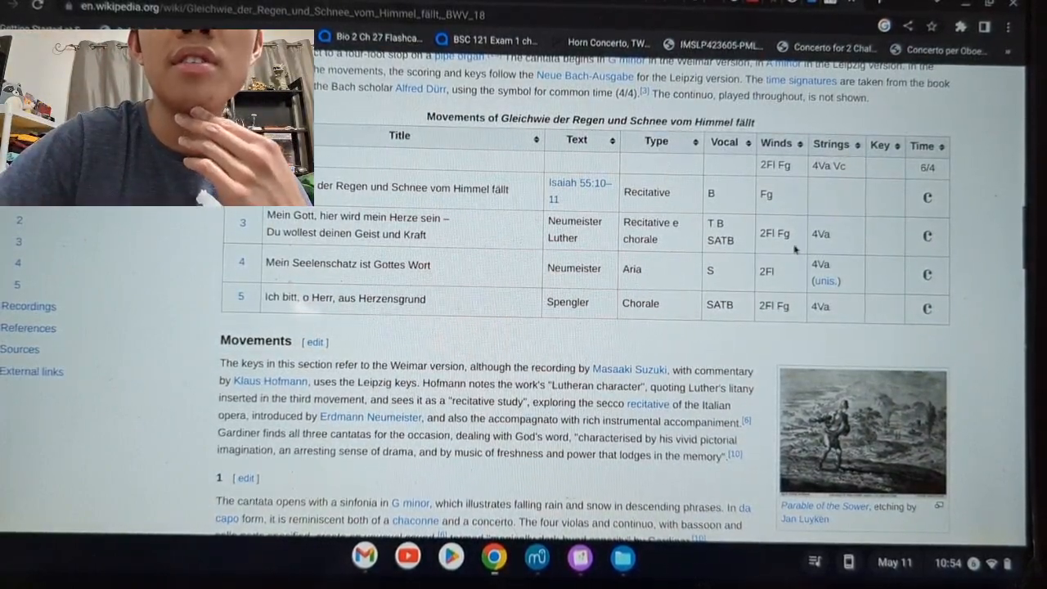
{"action": "scroll", "coordinate": [503, 258], "scroll_direction": "down", "scroll_amount": 18}
{"action": "scroll", "coordinate": [364, 227], "scroll_direction": "up", "scroll_amount": 4}
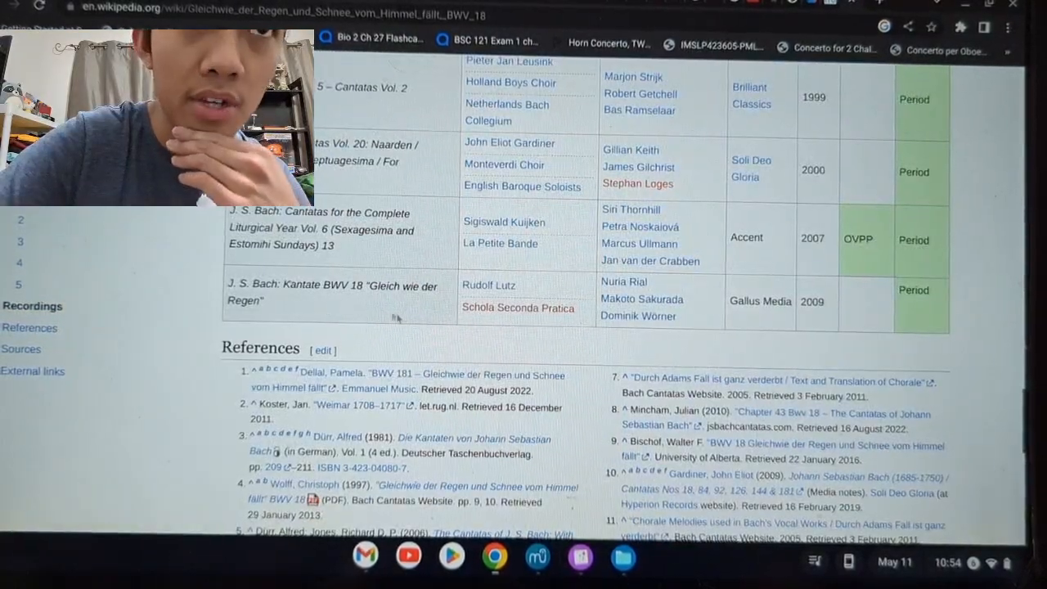
{"action": "scroll", "coordinate": [374, 356], "scroll_direction": "down", "scroll_amount": 10}
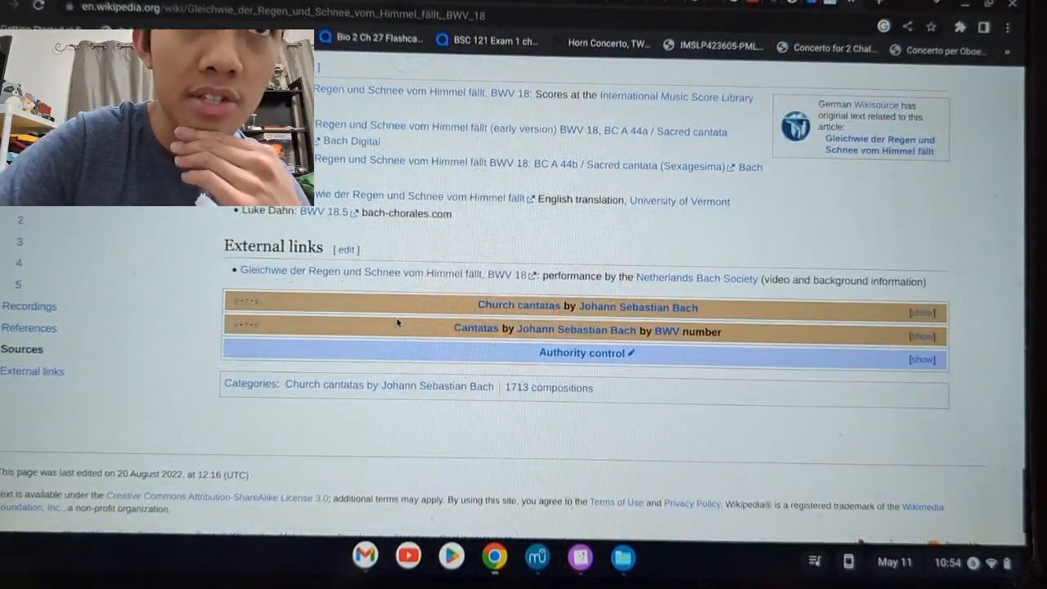
- View the Netherlands Bach Society's performance page for BWV 18 and return to the Wikipedia article
{"action": "left_click", "coordinate": [391, 273]}
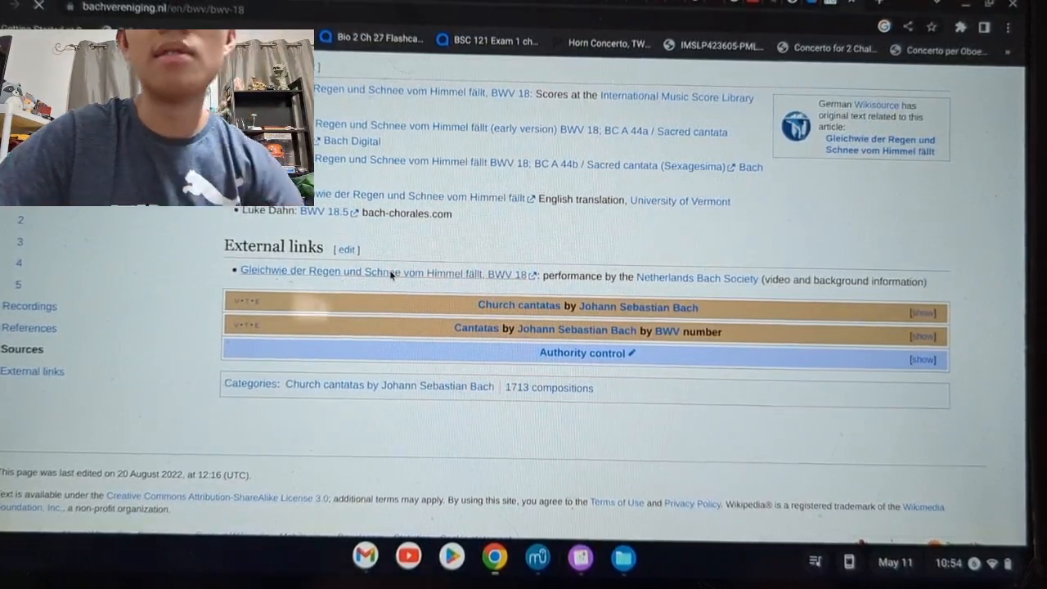
{"action": "scroll", "coordinate": [431, 223], "scroll_direction": "down", "scroll_amount": 1}
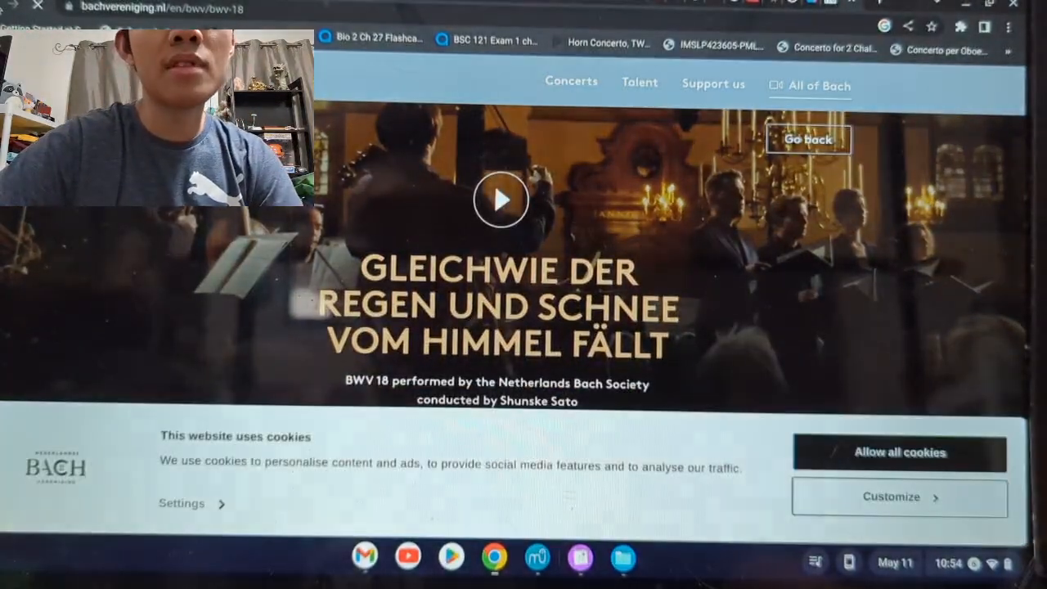
{"action": "key", "text": "alt+Left"}
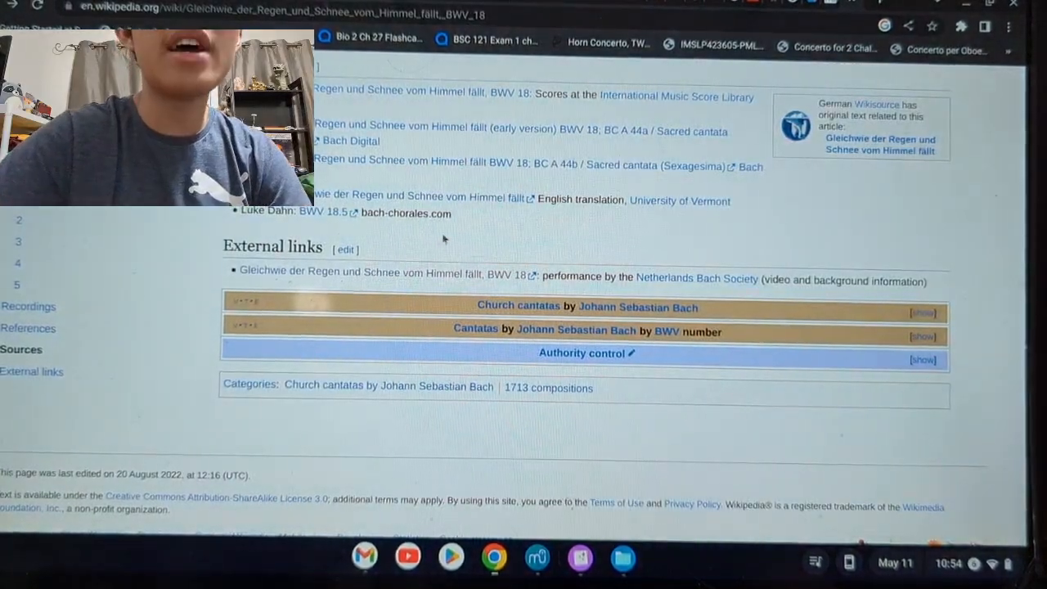
- Open the IMSLP scores page for BWV 18 and follow the Casadesus edition's musescore.com link to its set
{"action": "scroll", "coordinate": [455, 237], "scroll_direction": "up", "scroll_amount": 1}
{"action": "scroll", "coordinate": [456, 242], "scroll_direction": "up", "scroll_amount": 1}
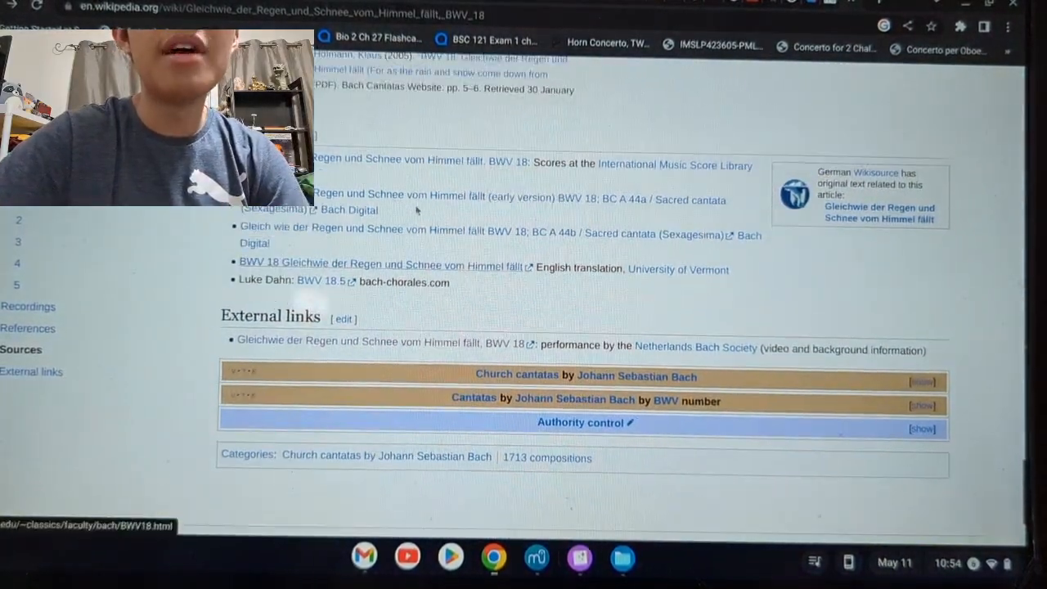
{"action": "left_click", "coordinate": [350, 157]}
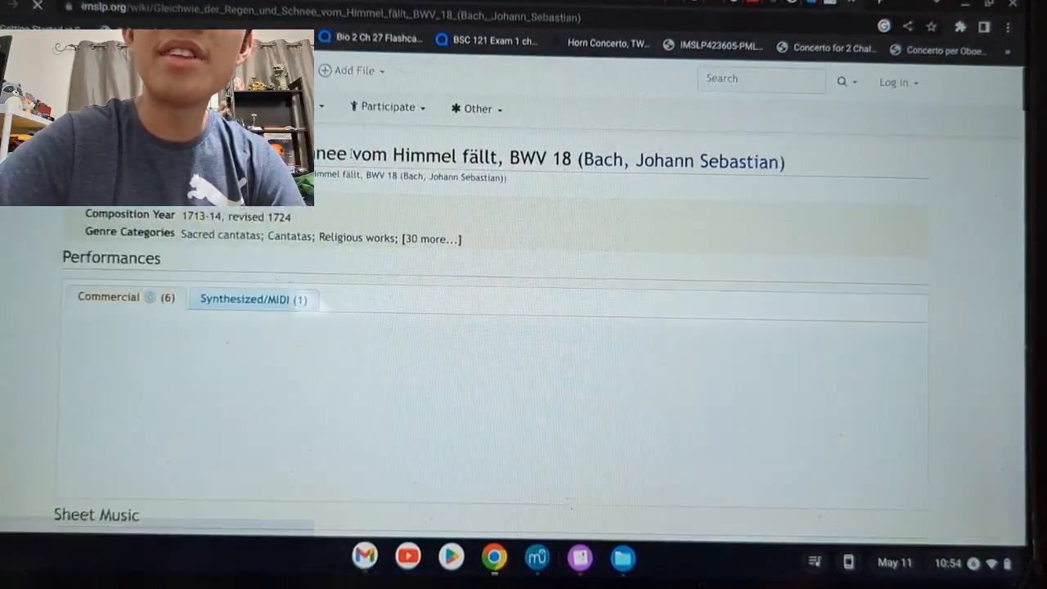
{"action": "scroll", "coordinate": [350, 157], "scroll_direction": "down", "scroll_amount": 3}
{"action": "scroll", "coordinate": [342, 177], "scroll_direction": "down", "scroll_amount": 10}
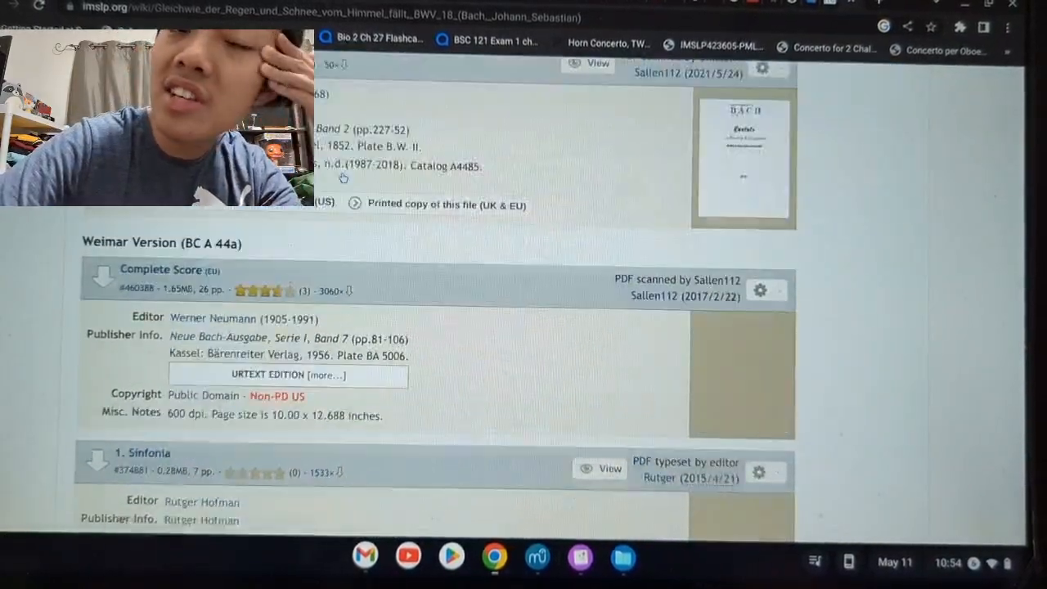
{"action": "scroll", "coordinate": [342, 172], "scroll_direction": "down", "scroll_amount": 7}
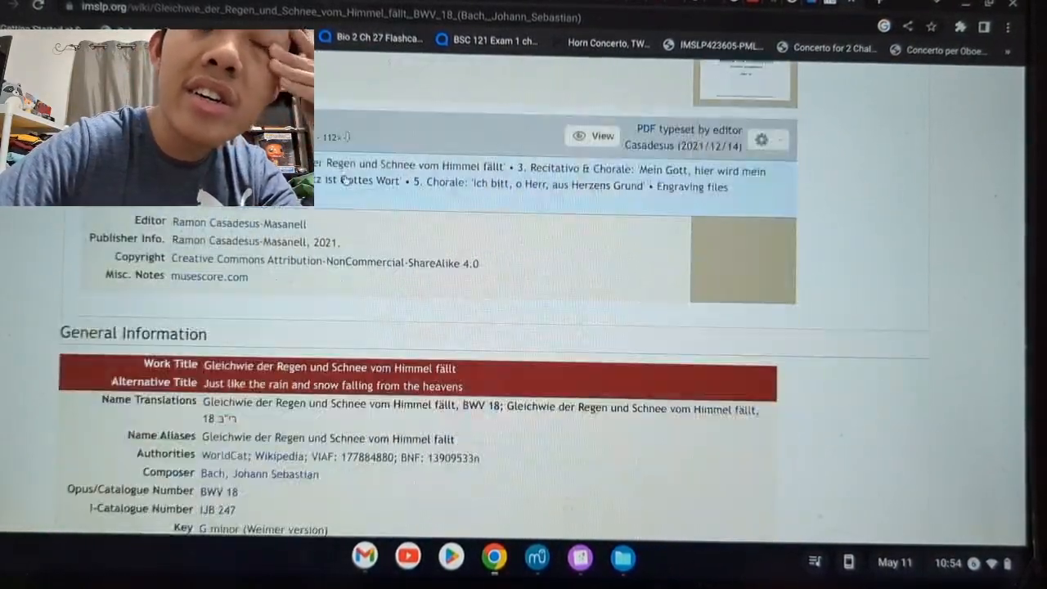
{"action": "left_click", "coordinate": [229, 281]}
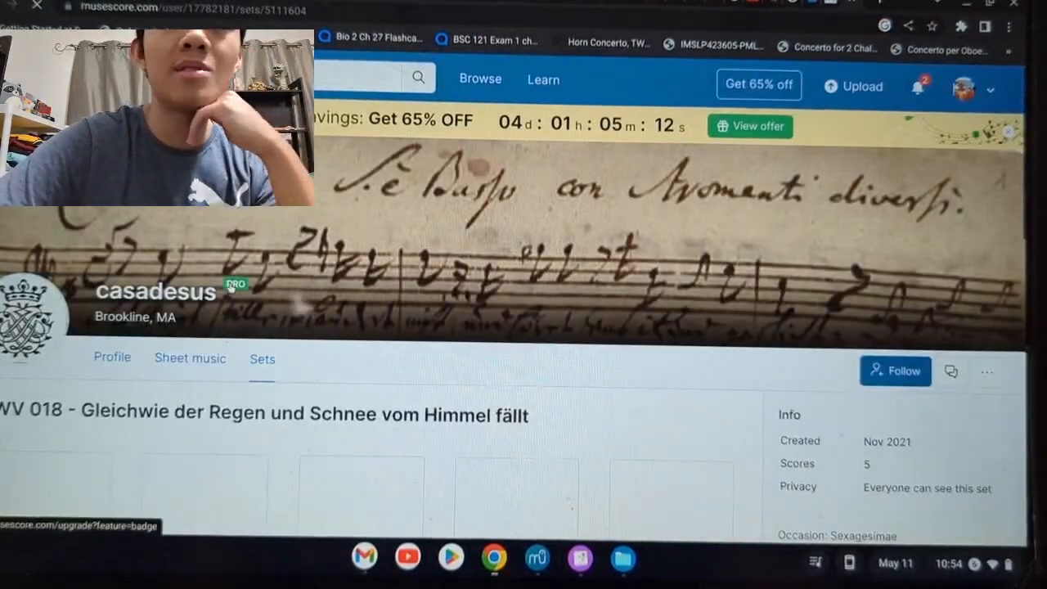
- Examine the instrumentation of the five movements in the BWV 18 set and return to the IMSLP page
{"action": "scroll", "coordinate": [304, 320], "scroll_direction": "down", "scroll_amount": 3}
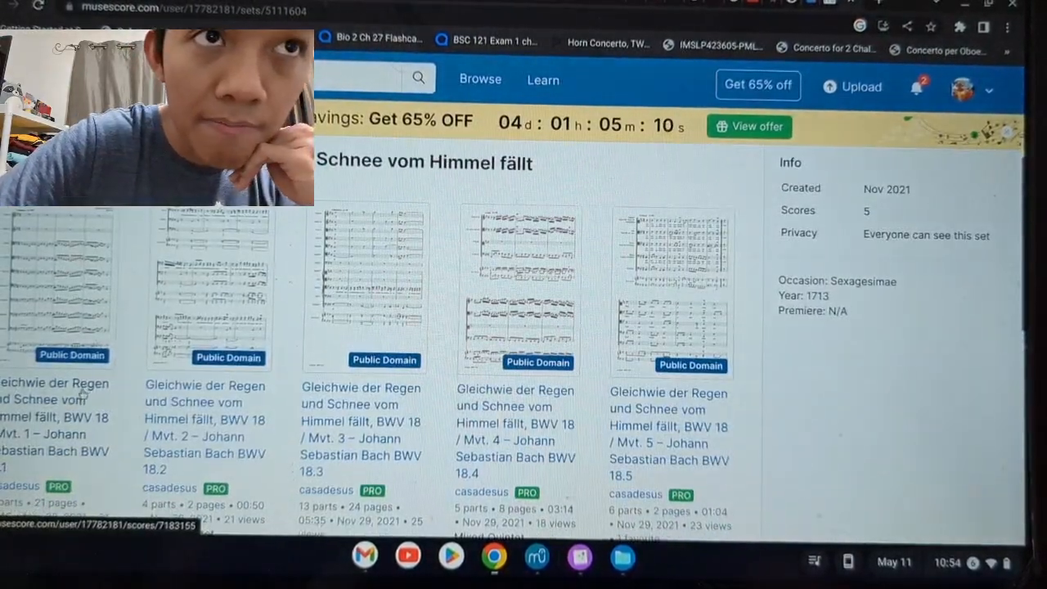
{"action": "scroll", "coordinate": [276, 360], "scroll_direction": "down", "scroll_amount": 2}
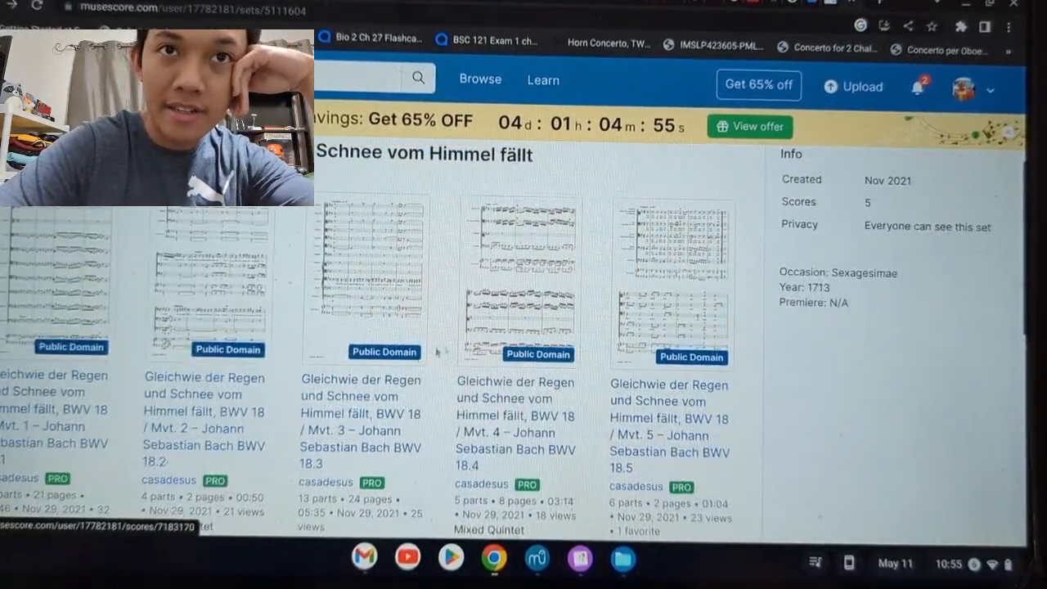
{"action": "scroll", "coordinate": [517, 296], "scroll_direction": "down", "scroll_amount": 3}
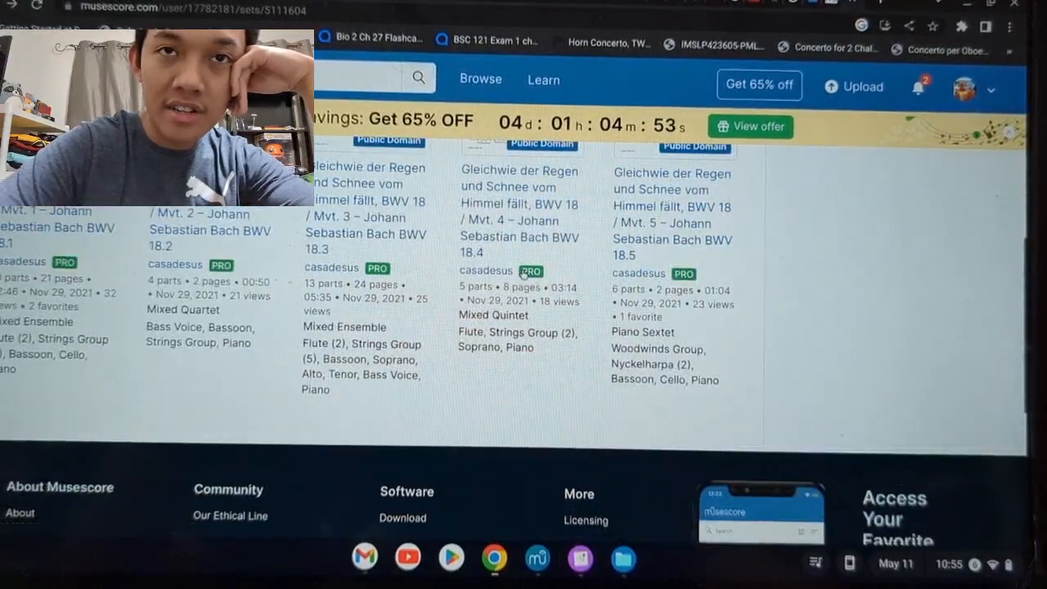
{"action": "scroll", "coordinate": [536, 377], "scroll_direction": "up", "scroll_amount": 4}
{"action": "scroll", "coordinate": [532, 392], "scroll_direction": "down", "scroll_amount": 2}
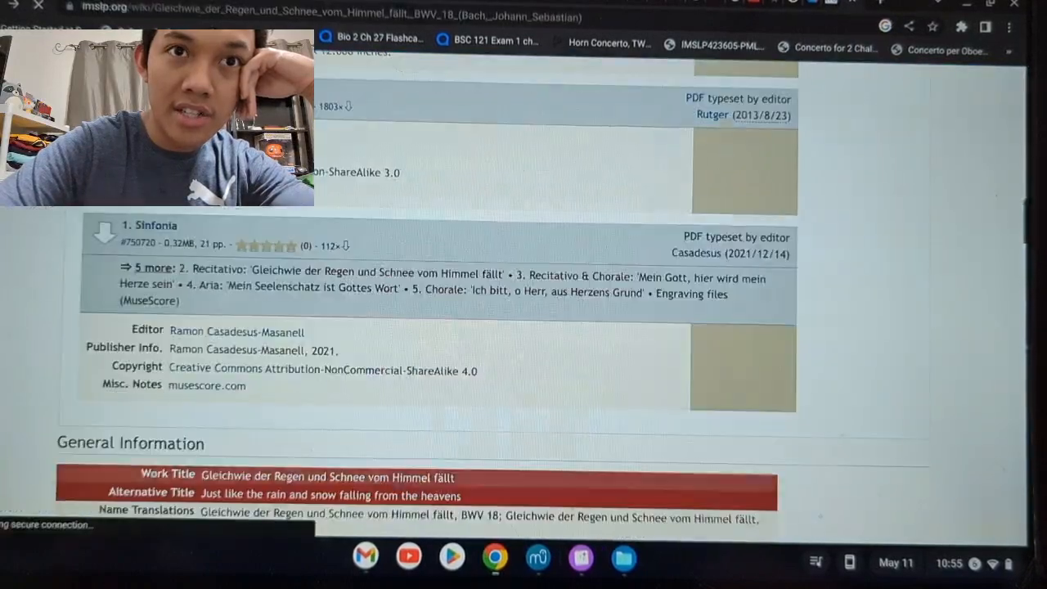
- Go back from the BWV 18 IMSLP page through the Wikipedia article to the list of Bach cantatas
{"action": "scroll", "coordinate": [523, 327], "scroll_direction": "down", "scroll_amount": 3}
{"action": "key", "text": "alt+Left"}
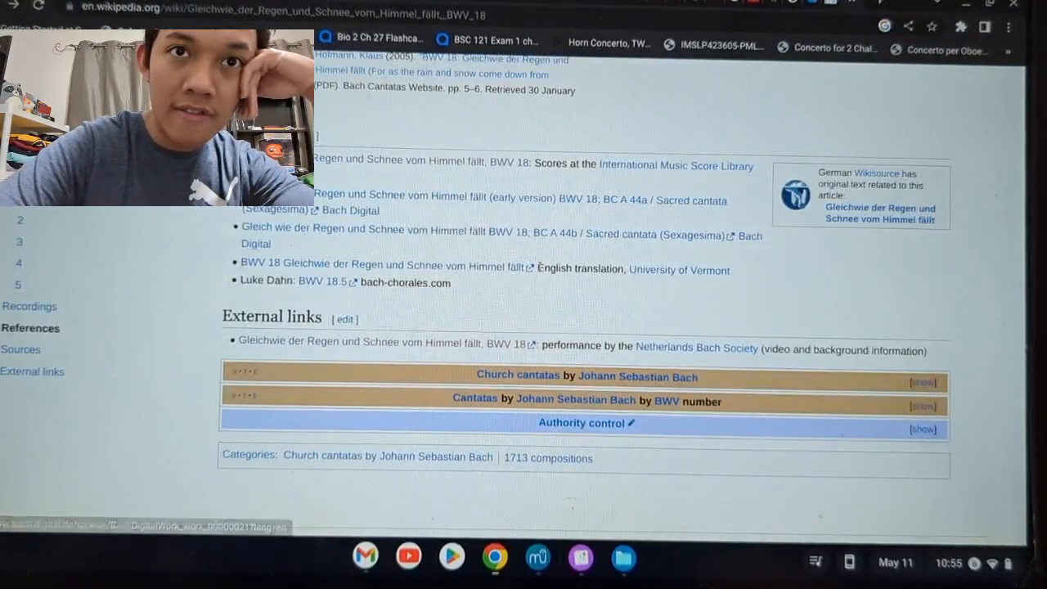
{"action": "scroll", "coordinate": [397, 270], "scroll_direction": "up", "scroll_amount": 1}
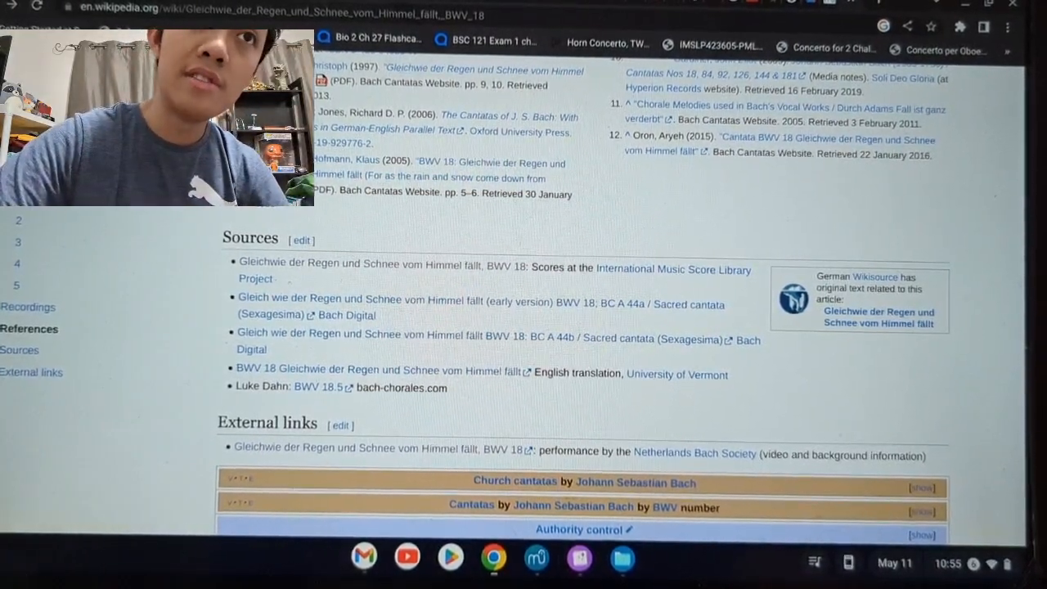
{"action": "key", "text": "alt+Left"}
- Search the list of Bach cantatas for "Fl" and go through the matches as far as BWV 46
{"action": "scroll", "coordinate": [446, 258], "scroll_direction": "down", "scroll_amount": 2}
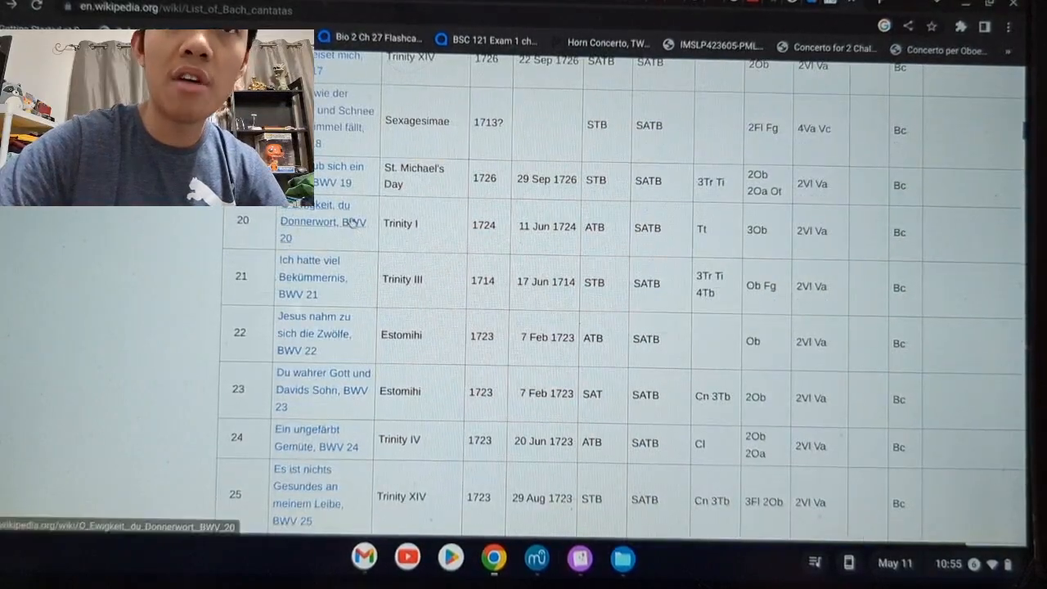
{"action": "scroll", "coordinate": [654, 240], "scroll_direction": "down", "scroll_amount": 1}
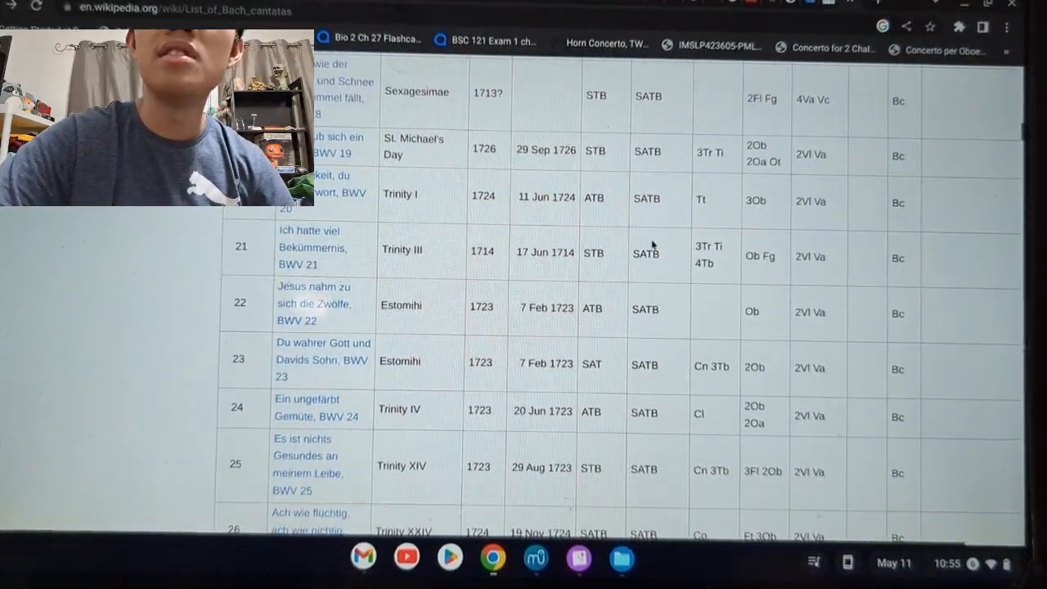
{"action": "key", "text": "ctrl+f"}
{"action": "type", "text": "Fl"}
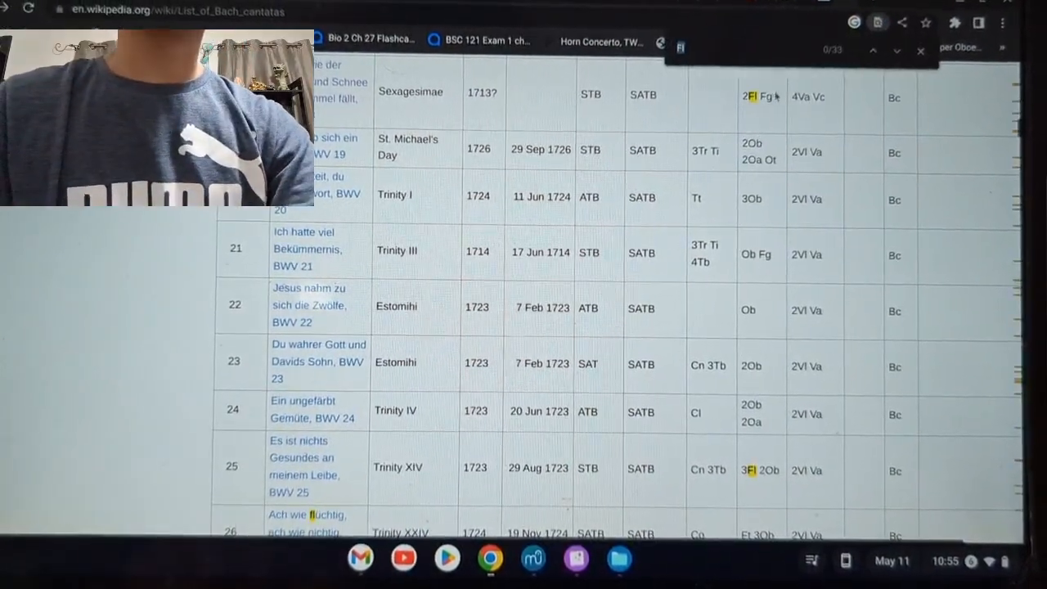
{"action": "left_click", "coordinate": [893, 52]}
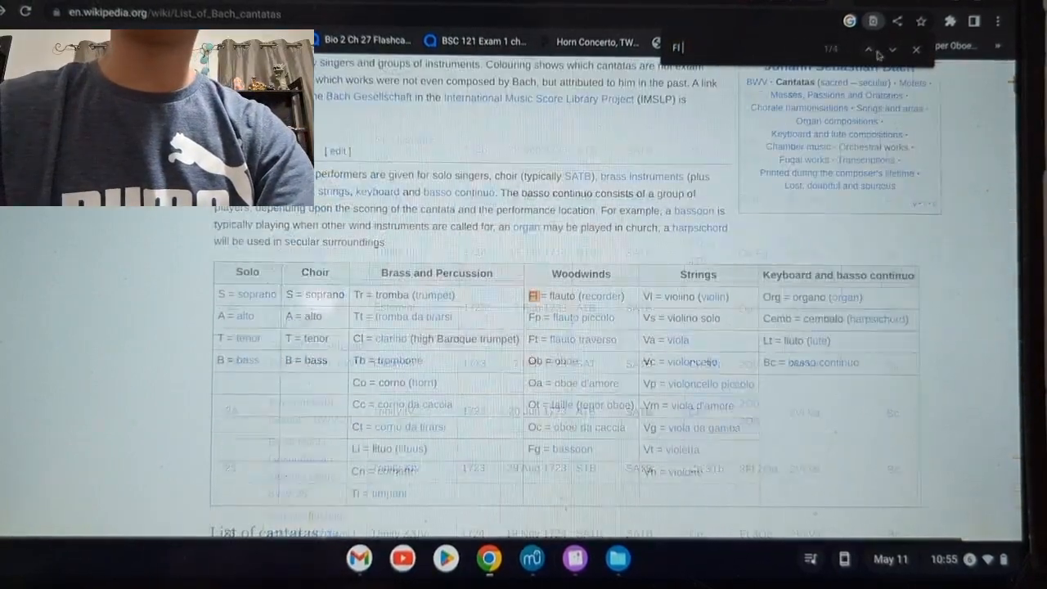
{"action": "left_click", "coordinate": [896, 52]}
{"action": "left_click", "coordinate": [895, 52]}
{"action": "left_click", "coordinate": [896, 53]}
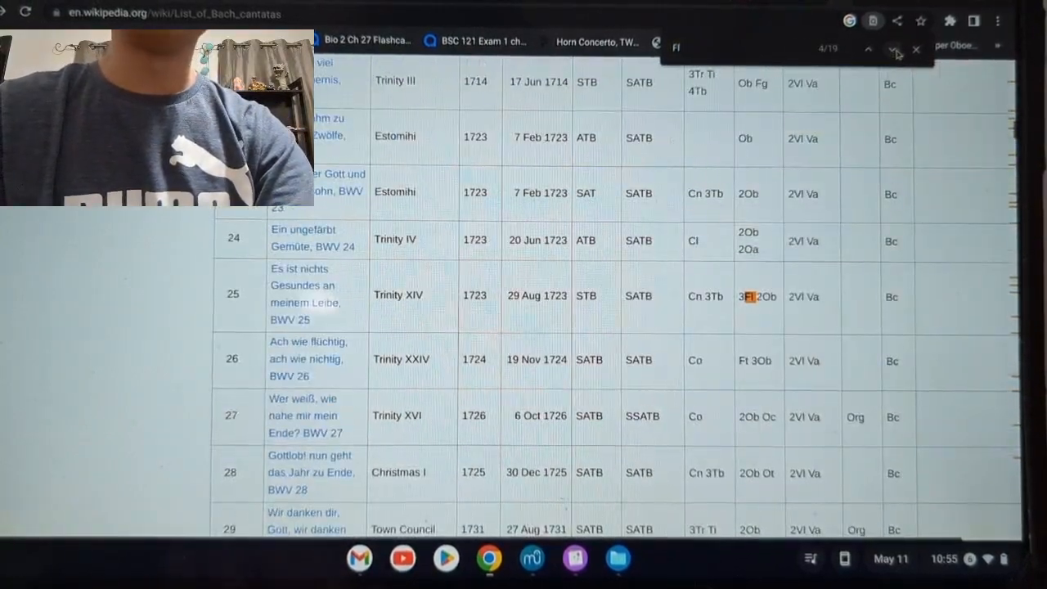
{"action": "left_click", "coordinate": [895, 53]}
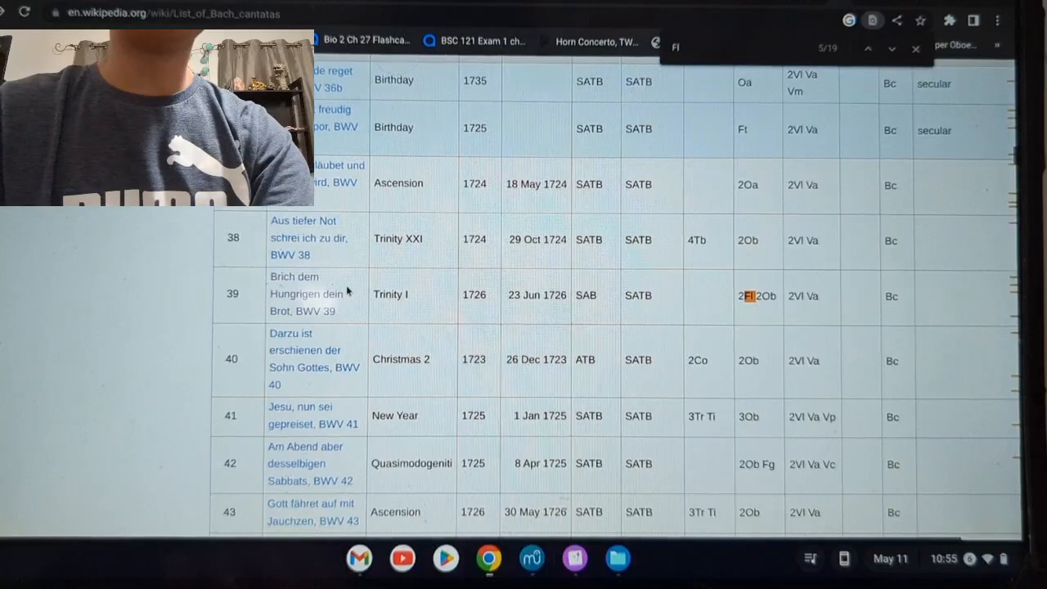
{"action": "left_click", "coordinate": [894, 52]}
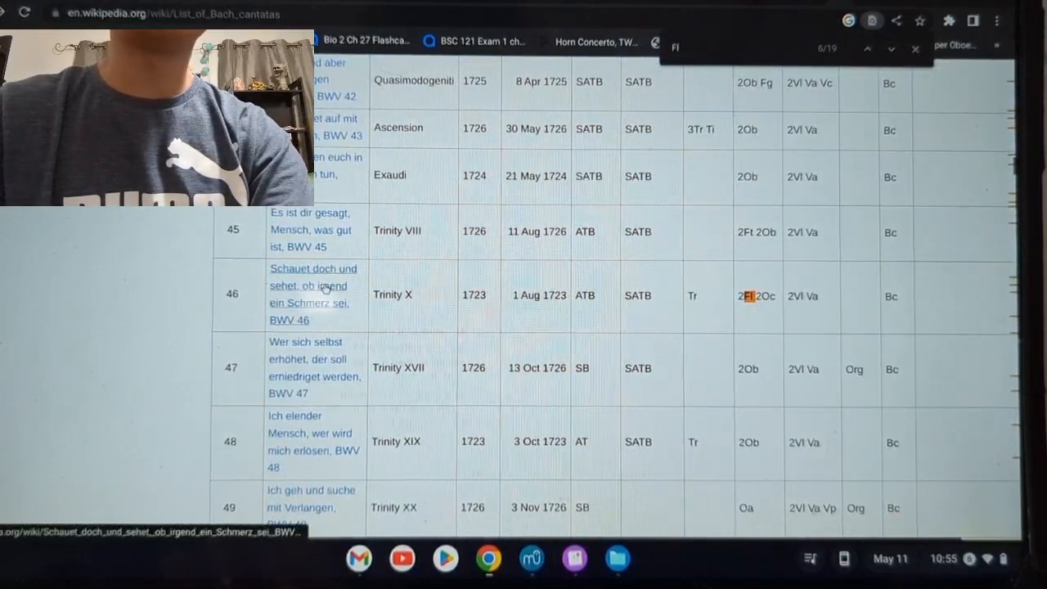
- Open the BWV 46 article, read its structure and movement scoring table, and return to the list of Bach cantatas
{"action": "left_click", "coordinate": [325, 287]}
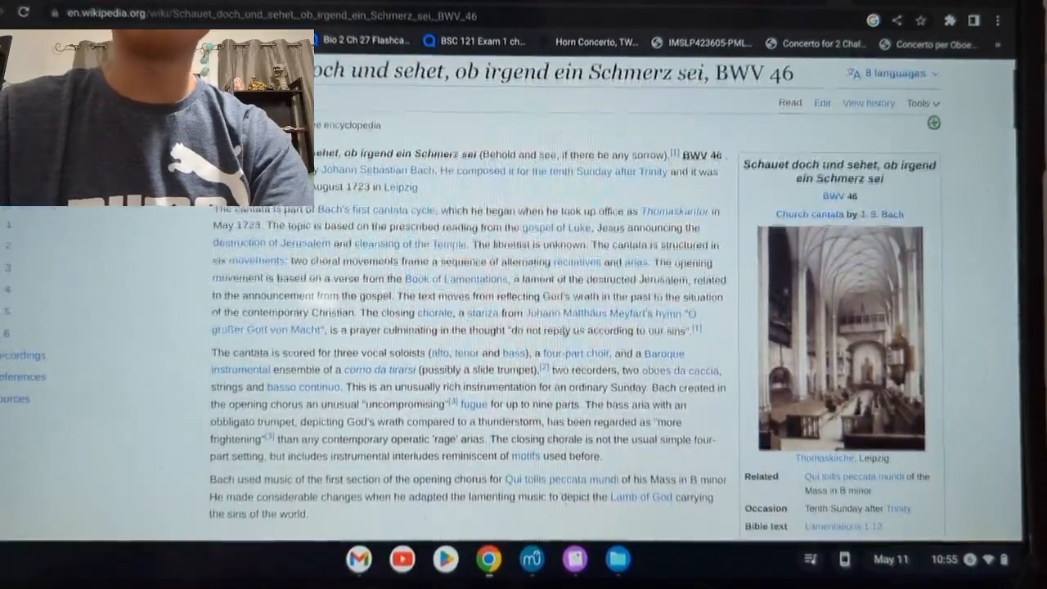
{"action": "scroll", "coordinate": [565, 331], "scroll_direction": "down", "scroll_amount": 10}
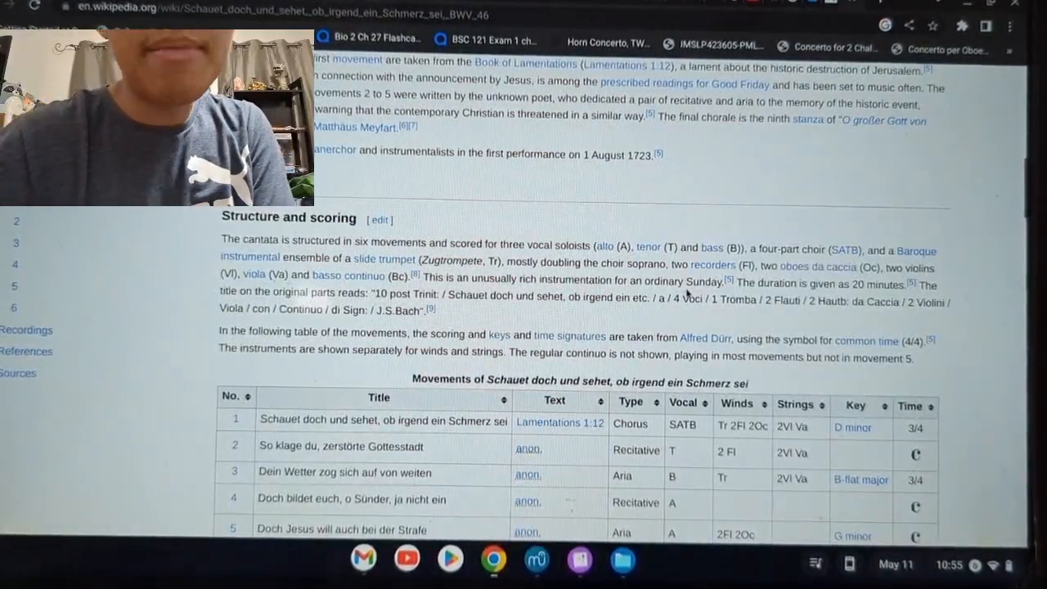
{"action": "scroll", "coordinate": [687, 293], "scroll_direction": "down", "scroll_amount": 4}
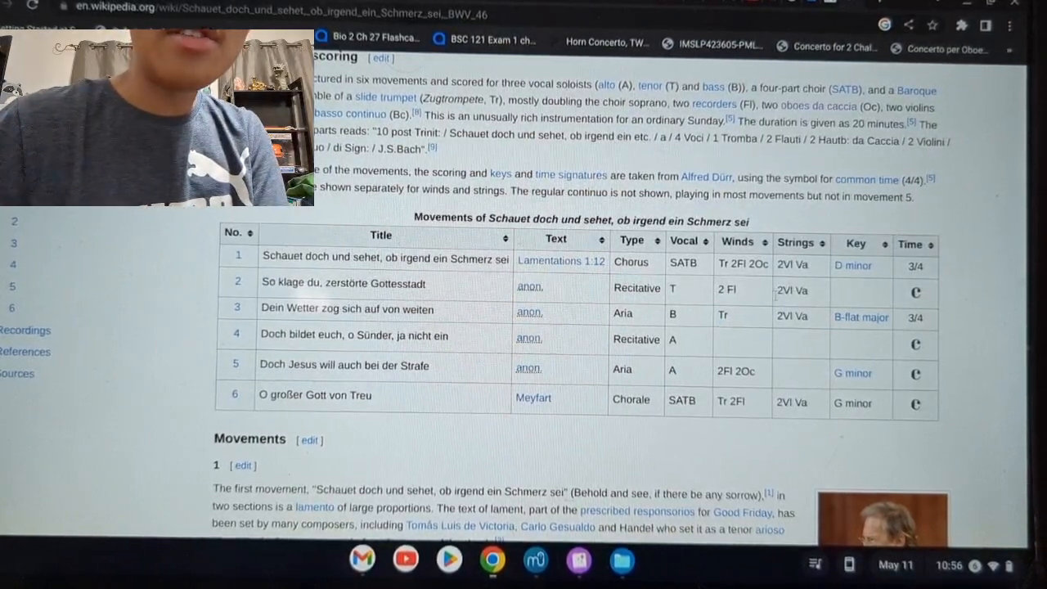
{"action": "scroll", "coordinate": [716, 346], "scroll_direction": "down", "scroll_amount": 1}
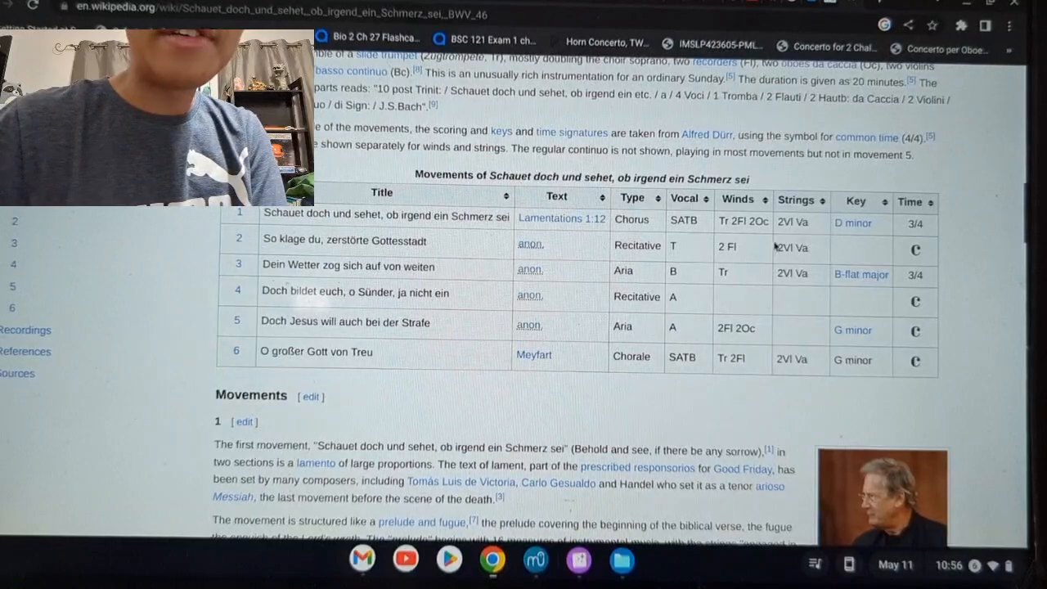
{"action": "scroll", "coordinate": [774, 246], "scroll_direction": "down", "scroll_amount": 3}
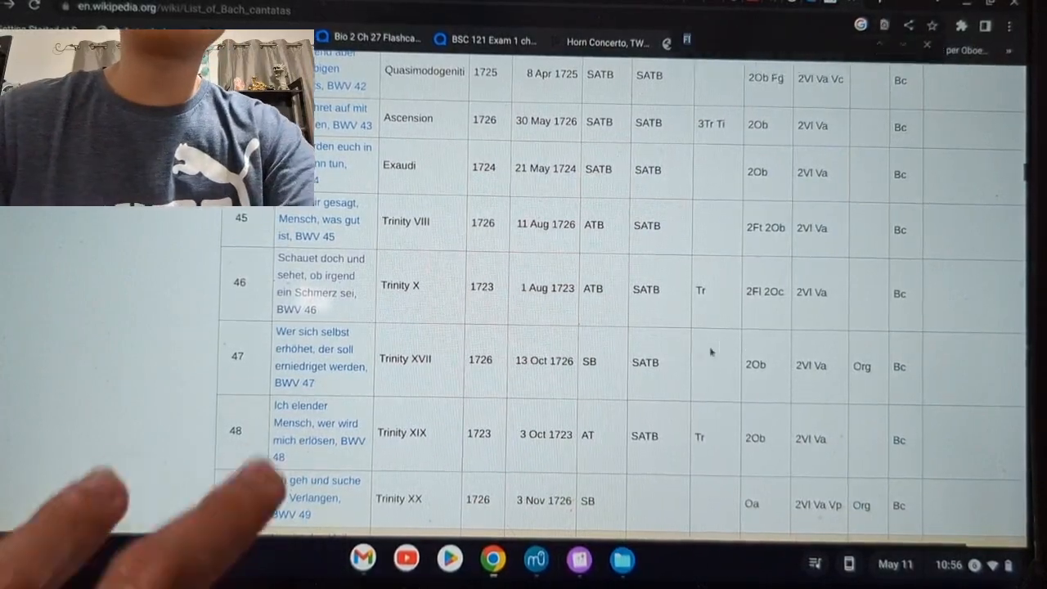
- Search the cantata list for "Fl" again, advance to BWV 65 and open that article at its movement table
{"action": "key", "text": "ctrl+f"}
{"action": "type", "text": "Fl"}
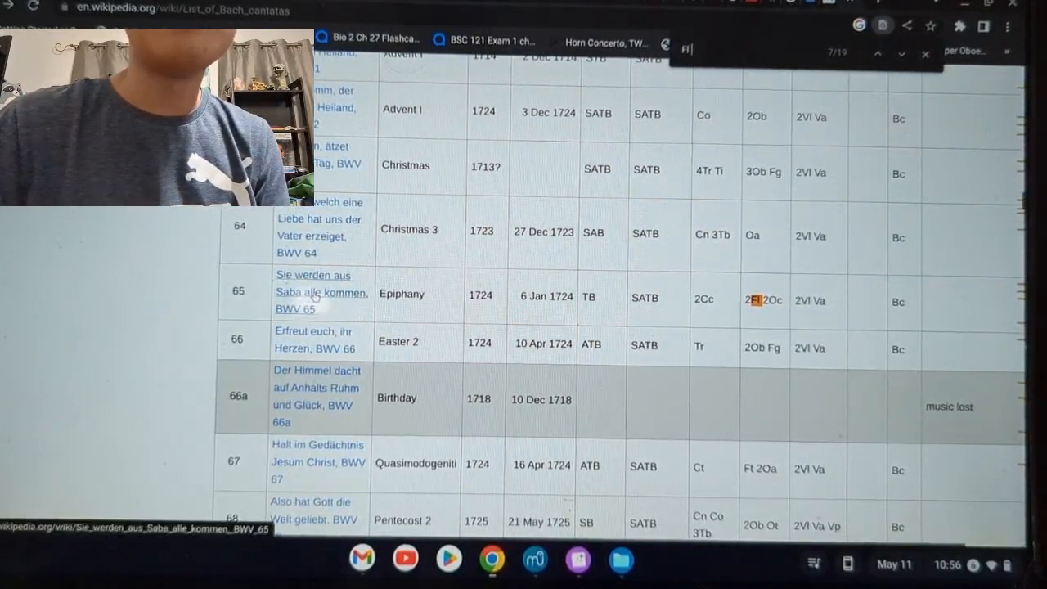
{"action": "scroll", "coordinate": [498, 246], "scroll_direction": "down", "scroll_amount": 5}
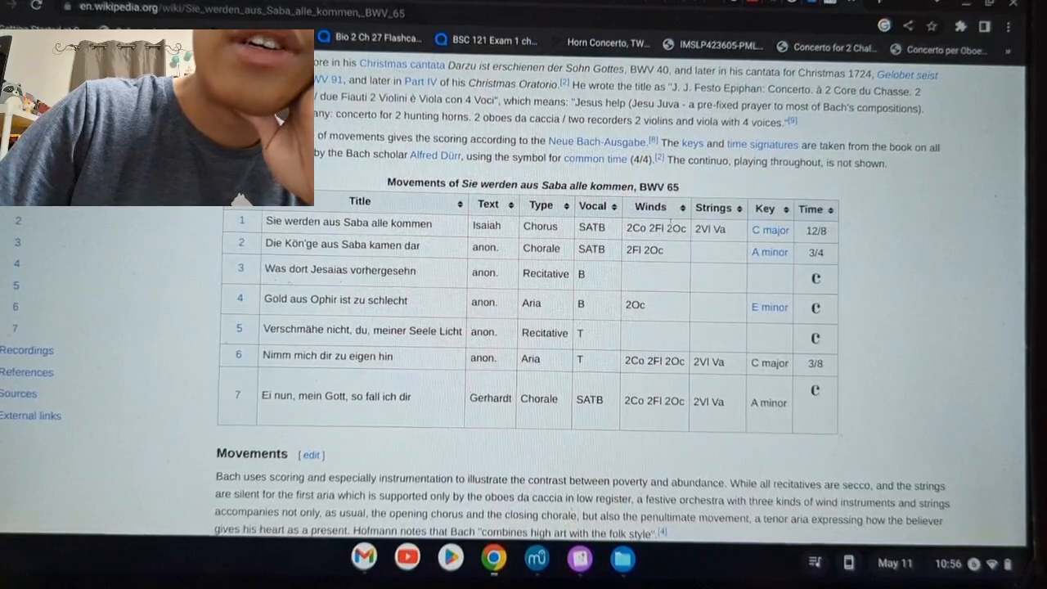
- Examine the wind scoring of the BWV 65 movements, particularly the sixth movement, the aria "Nimm mich dir zu eigen hin"
{"action": "scroll", "coordinate": [638, 280], "scroll_direction": "down", "scroll_amount": 5}
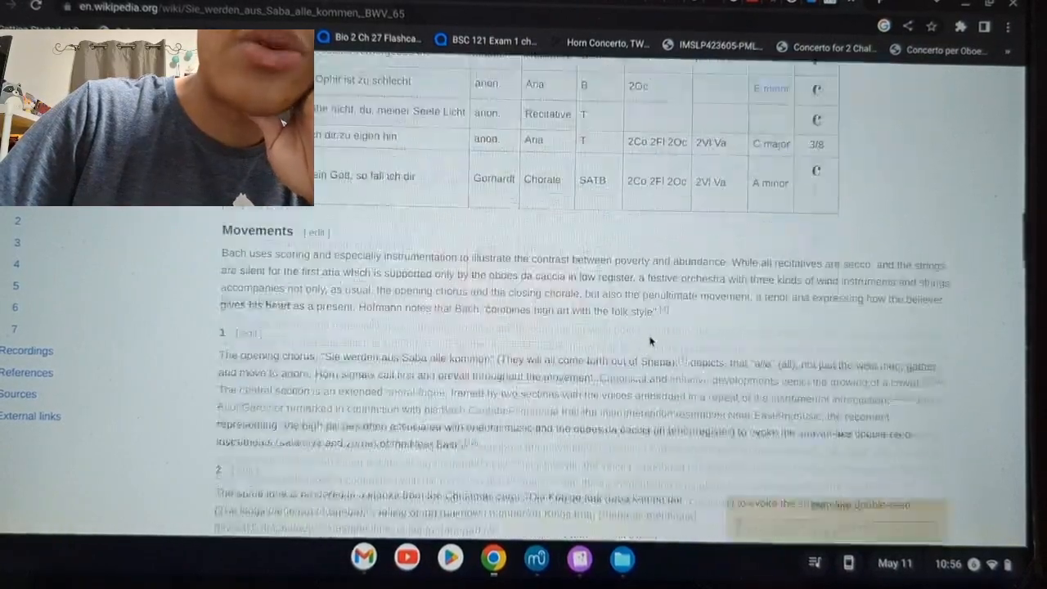
{"action": "scroll", "coordinate": [654, 262], "scroll_direction": "up", "scroll_amount": 3}
{"action": "scroll", "coordinate": [677, 230], "scroll_direction": "up", "scroll_amount": 1}
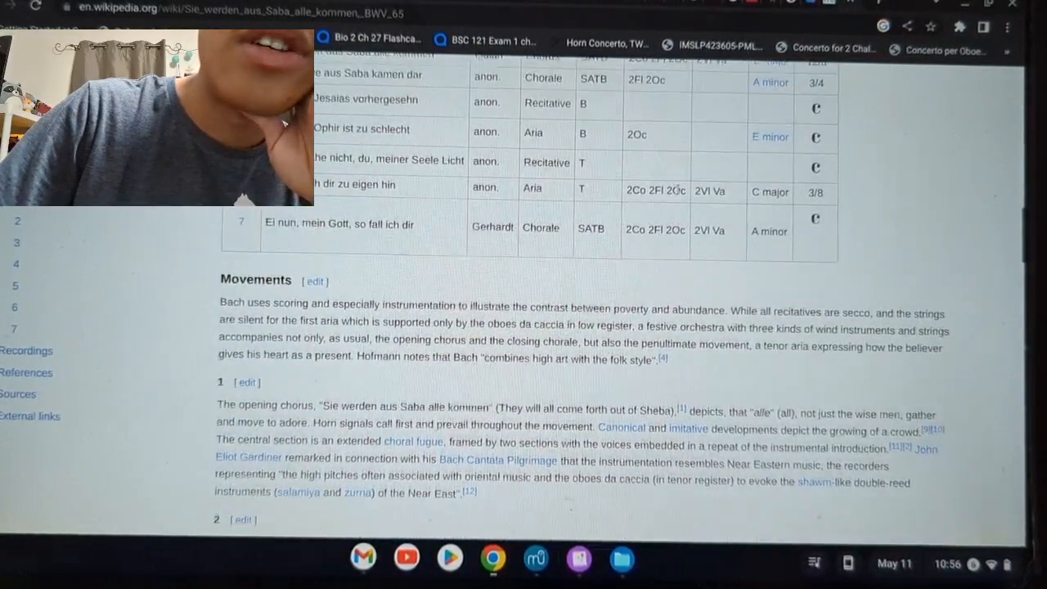
{"action": "scroll", "coordinate": [683, 192], "scroll_direction": "up", "scroll_amount": 3}
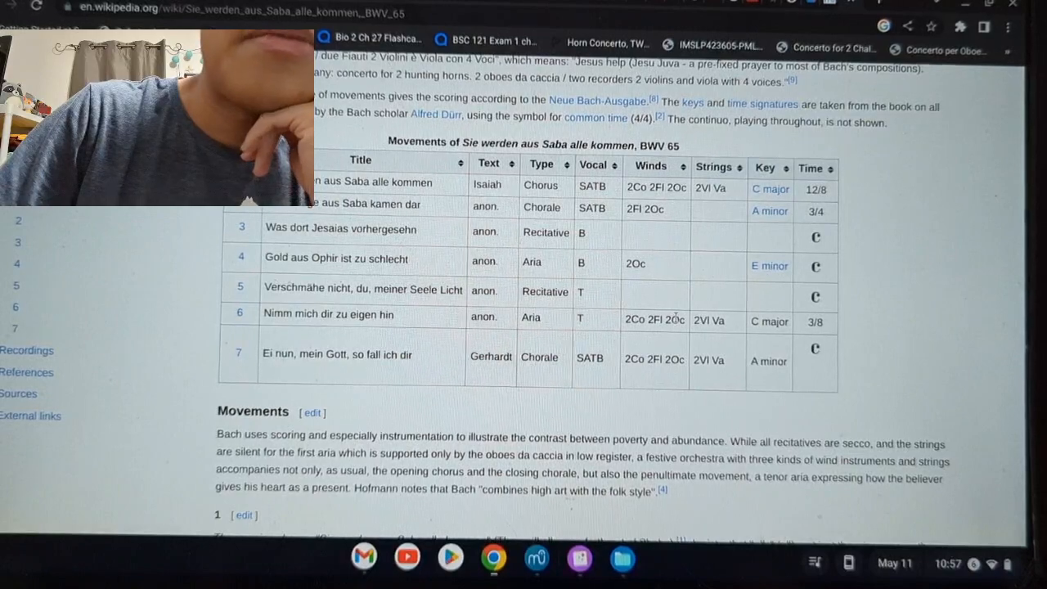
{"action": "left_click_drag", "start_coordinate": [730, 326], "coordinate": [628, 327]}
{"action": "left_click", "coordinate": [628, 324]}
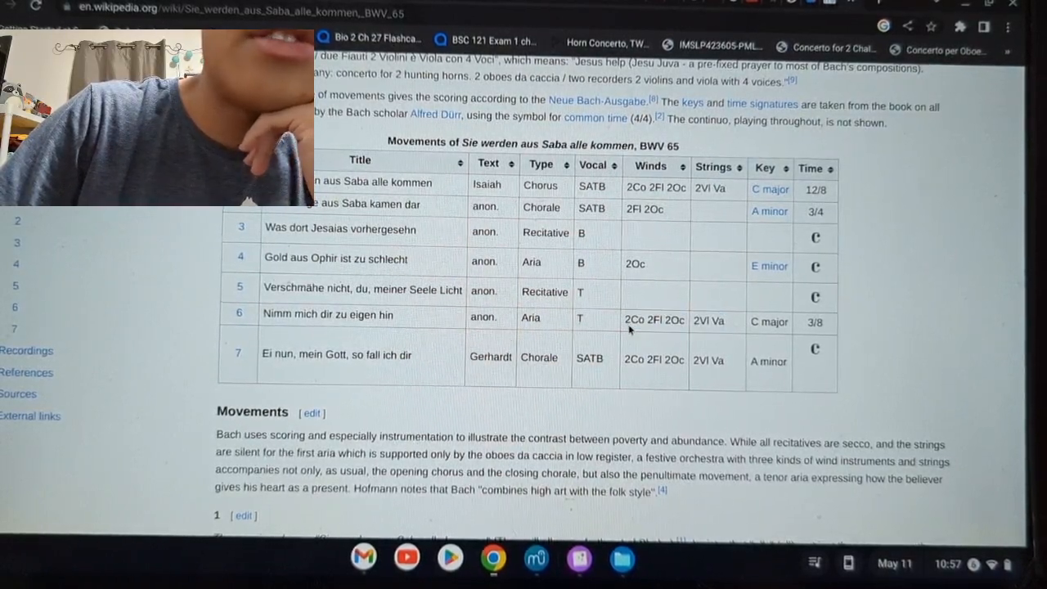
{"action": "scroll", "coordinate": [628, 323], "scroll_direction": "up", "scroll_amount": 3}
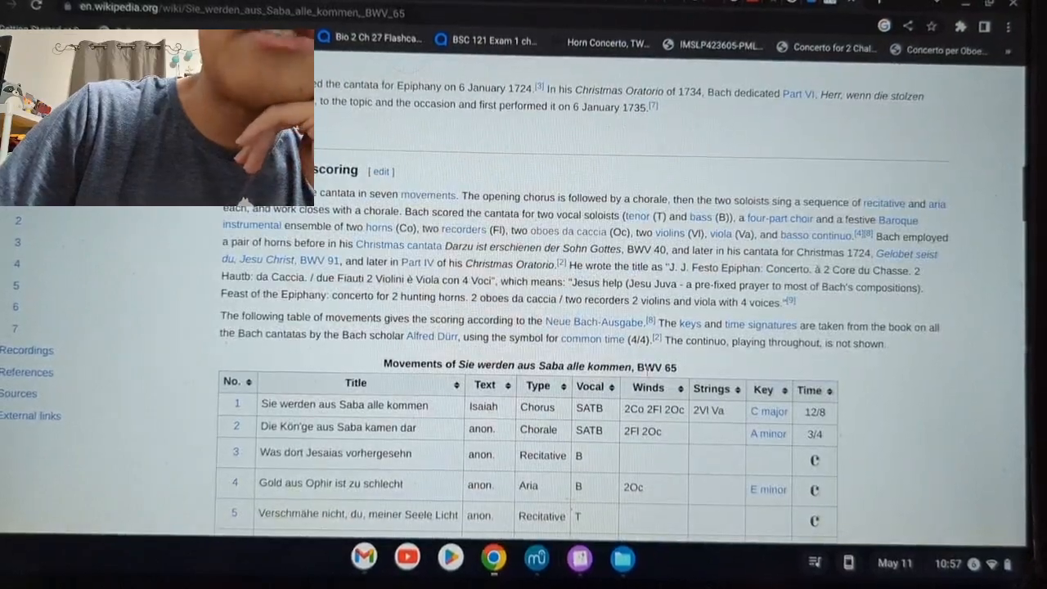
- Open the International Music Score Library Project page for BWV 65 from the article's sources
{"action": "scroll", "coordinate": [695, 331], "scroll_direction": "down", "scroll_amount": 1}
{"action": "scroll", "coordinate": [695, 331], "scroll_direction": "down", "scroll_amount": 20}
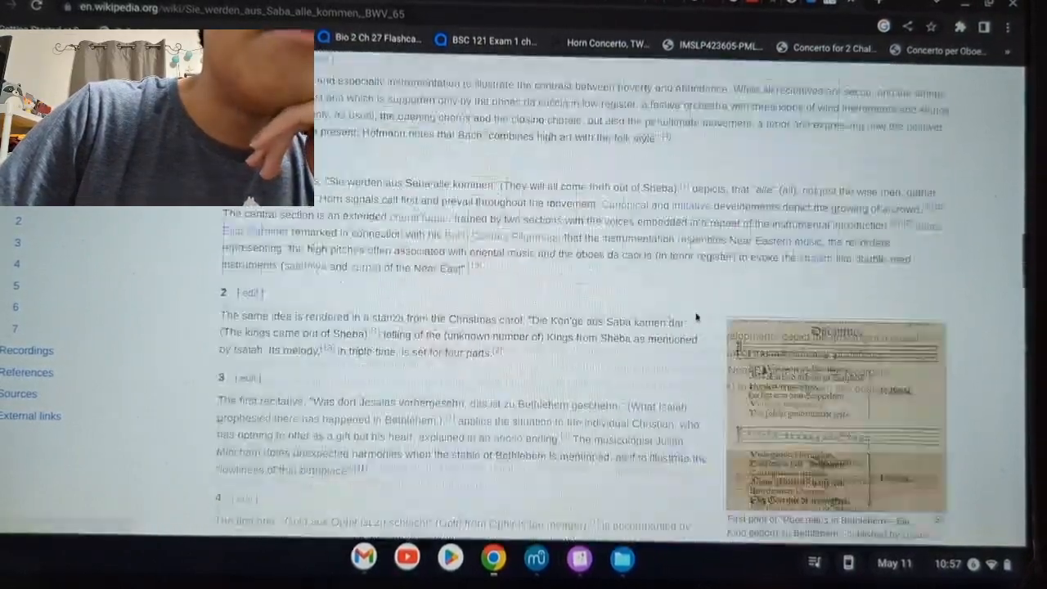
{"action": "scroll", "coordinate": [700, 311], "scroll_direction": "down", "scroll_amount": 5}
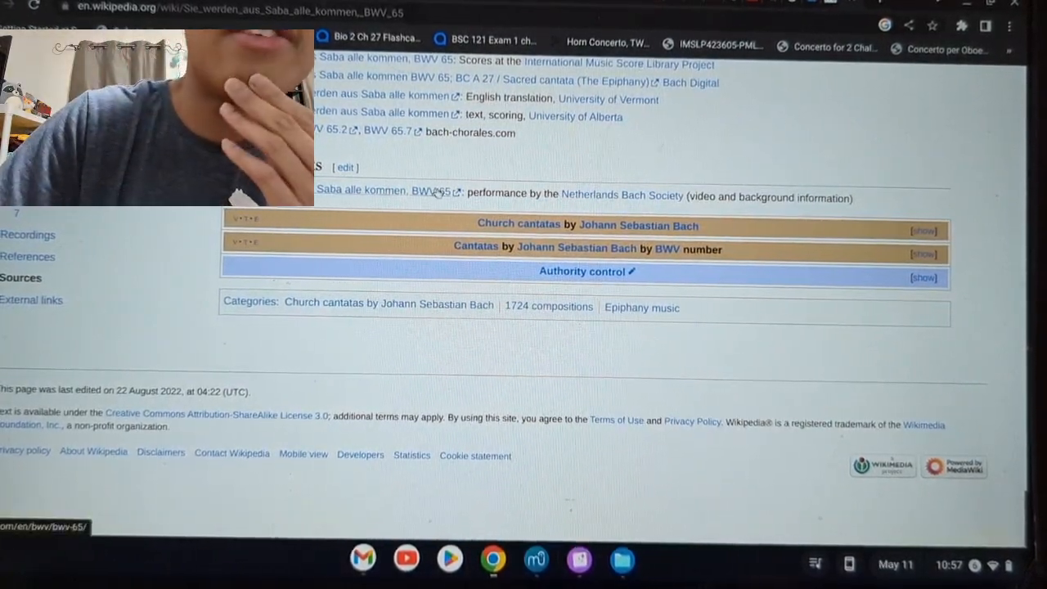
{"action": "scroll", "coordinate": [471, 193], "scroll_direction": "up", "scroll_amount": 3}
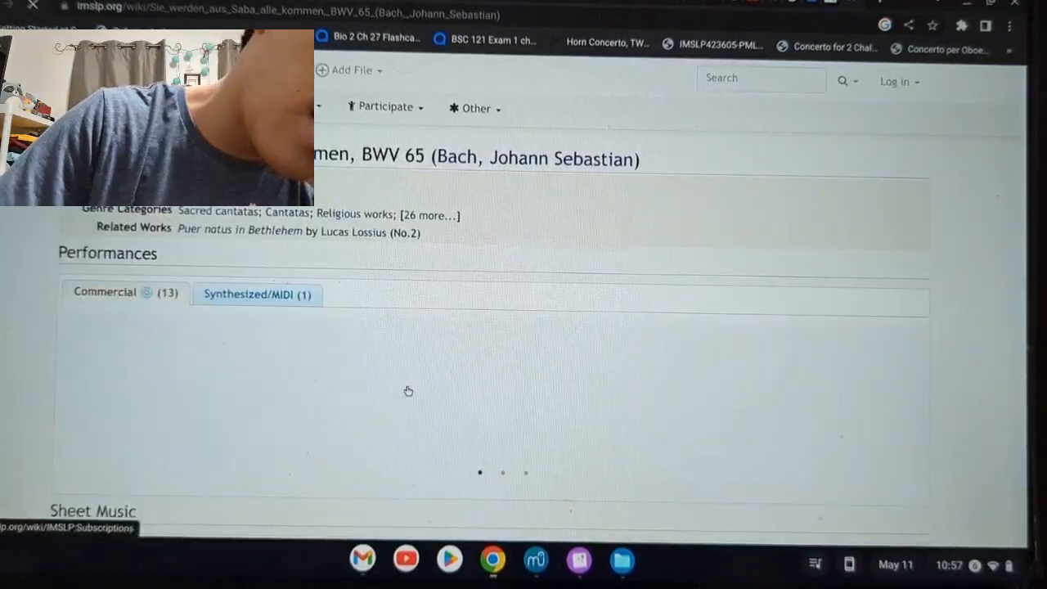
- Examine the score editions, movement list and instrumentation details on the IMSLP page for BWV 65
{"action": "scroll", "coordinate": [526, 283], "scroll_direction": "down", "scroll_amount": 10}
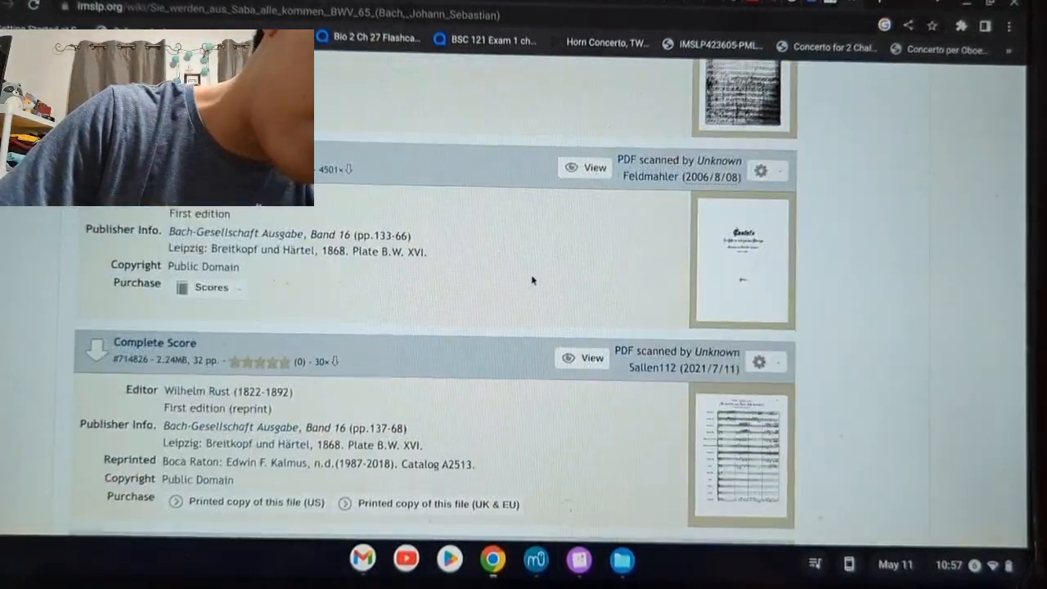
{"action": "scroll", "coordinate": [617, 264], "scroll_direction": "down", "scroll_amount": 5}
{"action": "mouse_move", "coordinate": [739, 195]}
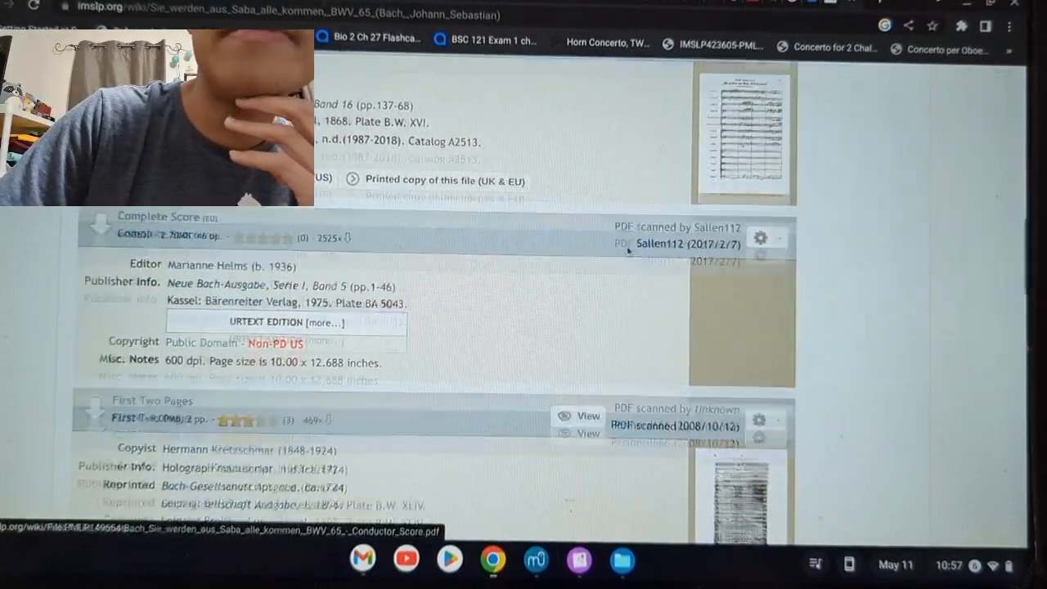
{"action": "scroll", "coordinate": [628, 247], "scroll_direction": "down", "scroll_amount": 10}
{"action": "scroll", "coordinate": [627, 248], "scroll_direction": "up", "scroll_amount": 2}
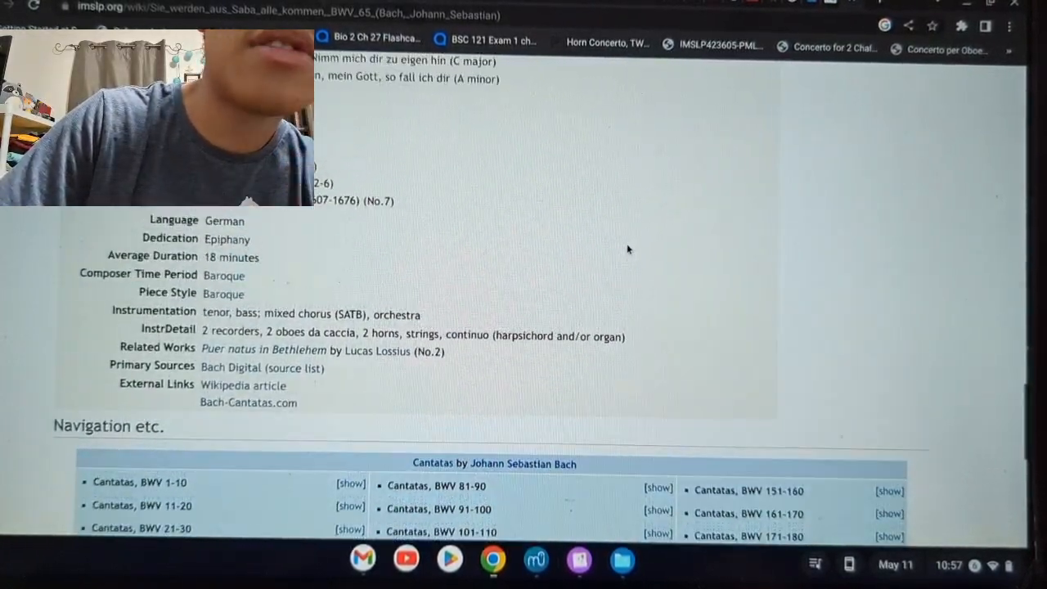
{"action": "scroll", "coordinate": [638, 236], "scroll_direction": "up", "scroll_amount": 5}
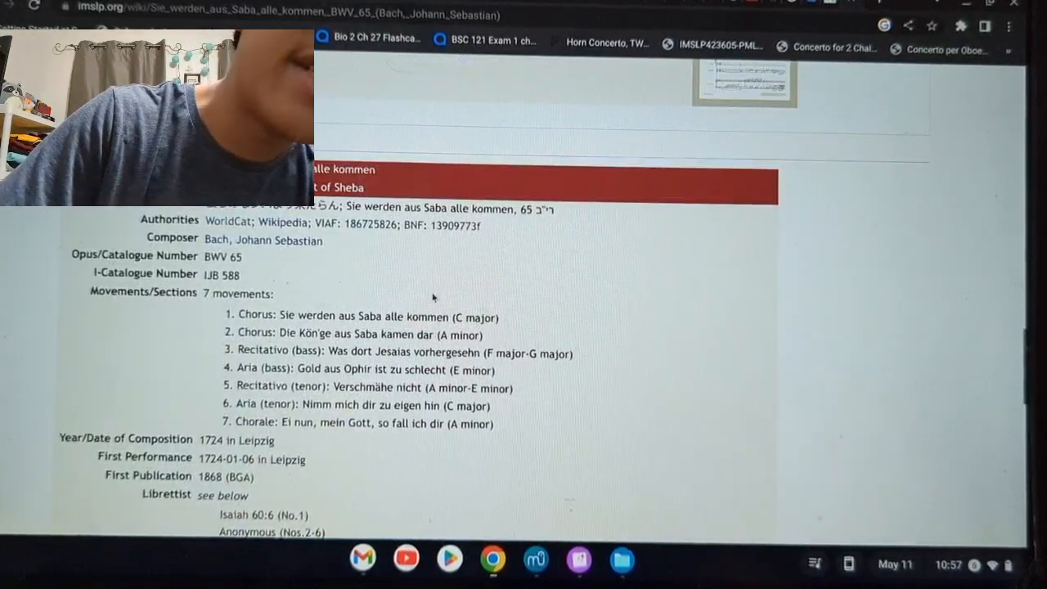
{"action": "scroll", "coordinate": [426, 304], "scroll_direction": "down", "scroll_amount": 4}
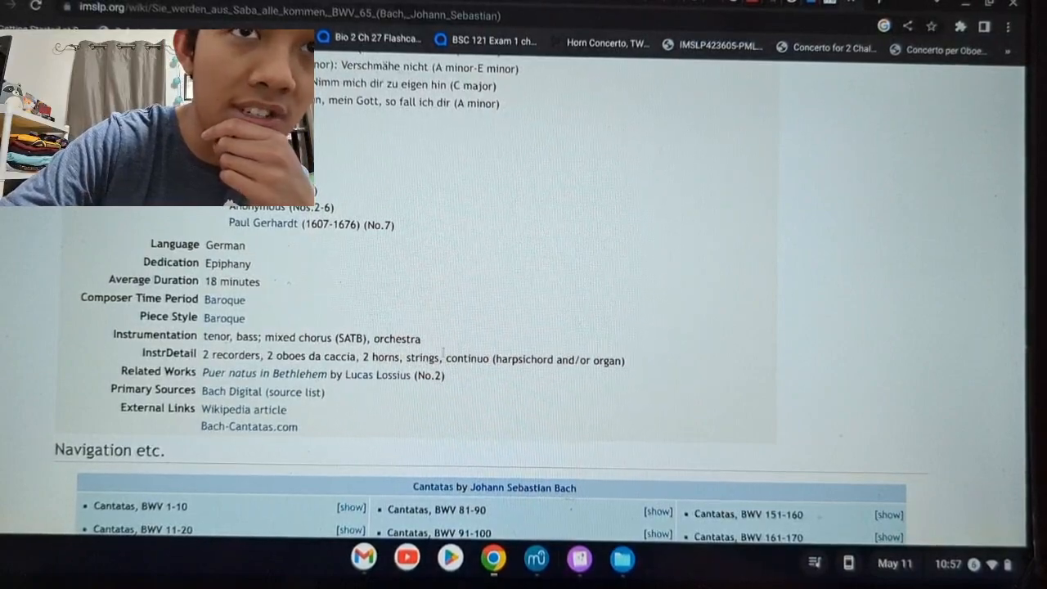
{"action": "scroll", "coordinate": [441, 351], "scroll_direction": "up", "scroll_amount": 5}
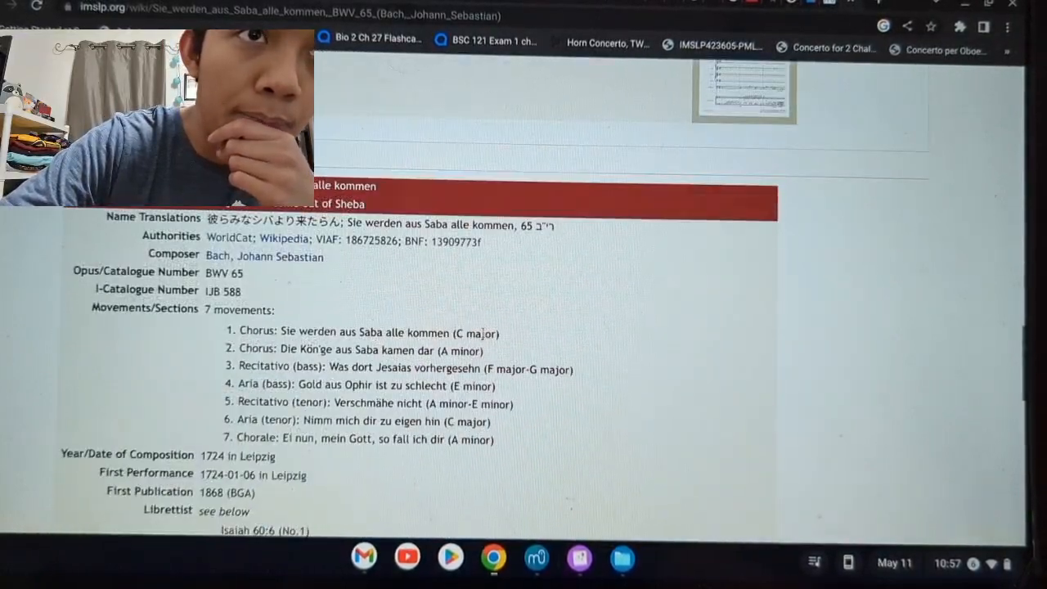
{"action": "scroll", "coordinate": [482, 336], "scroll_direction": "down", "scroll_amount": 10}
{"action": "scroll", "coordinate": [482, 337], "scroll_direction": "up", "scroll_amount": 9}
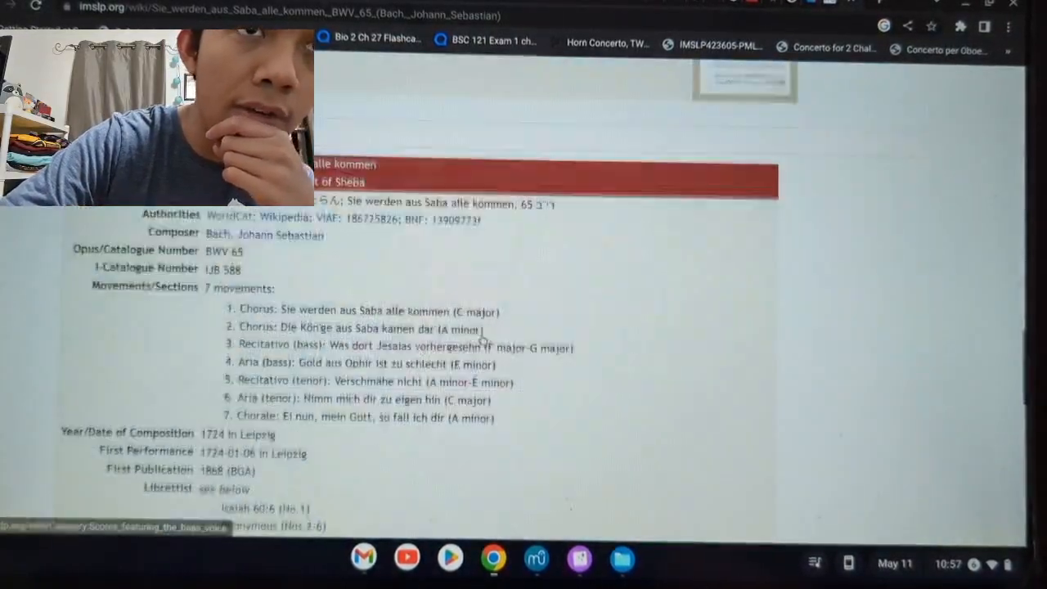
{"action": "scroll", "coordinate": [482, 339], "scroll_direction": "up", "scroll_amount": 15}
{"action": "scroll", "coordinate": [482, 342], "scroll_direction": "down", "scroll_amount": 15}
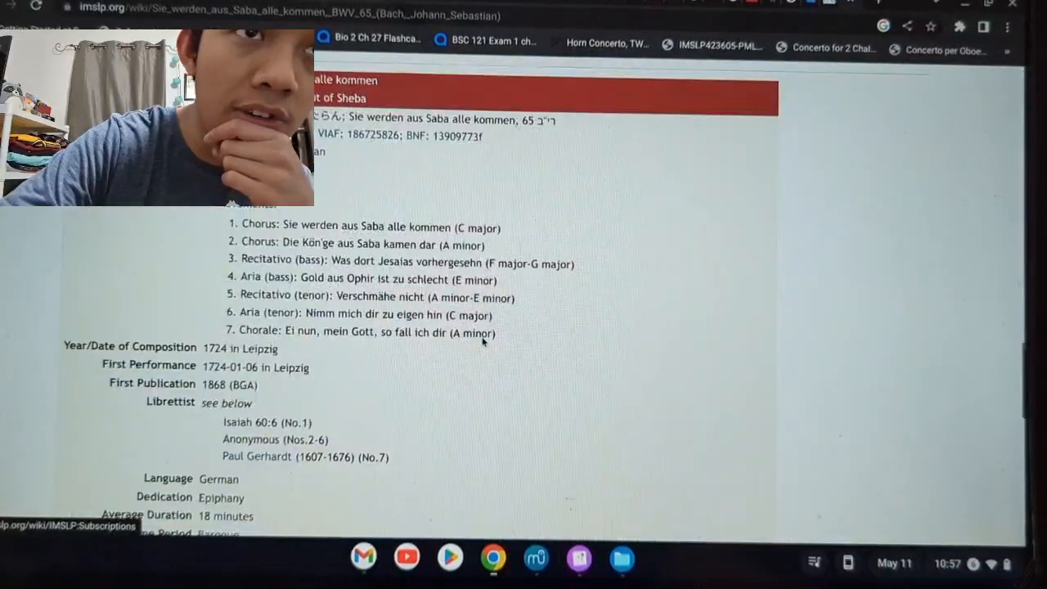
- Expand the file list of the 2021 typeset edition of BWV 65 and review its individual movements
{"action": "scroll", "coordinate": [483, 342], "scroll_direction": "up", "scroll_amount": 9}
{"action": "scroll", "coordinate": [310, 293], "scroll_direction": "down", "scroll_amount": 4}
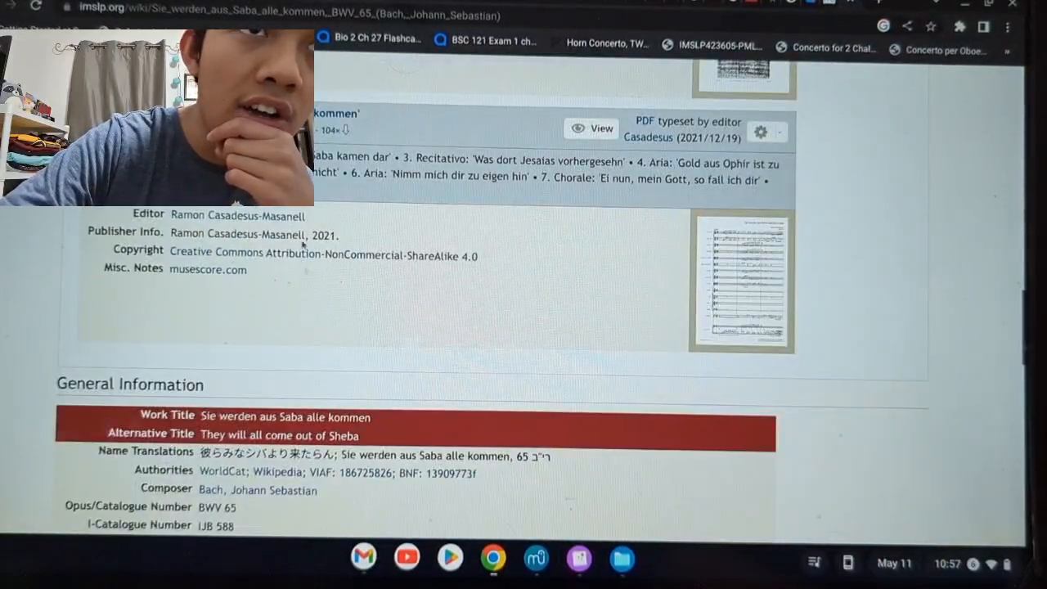
{"action": "left_click", "coordinate": [282, 178]}
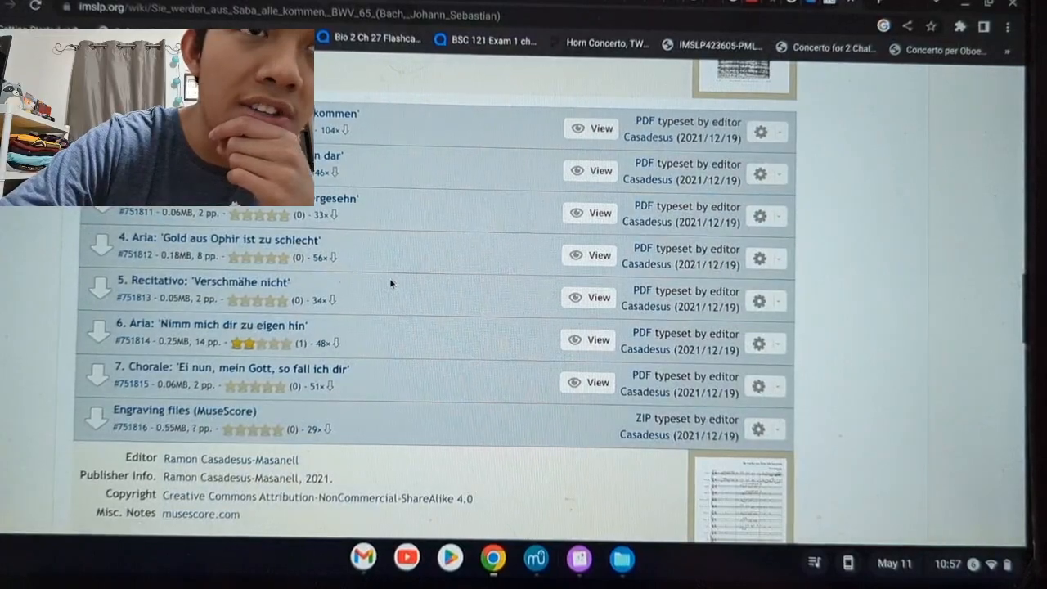
{"action": "scroll", "coordinate": [390, 286], "scroll_direction": "down", "scroll_amount": 3}
{"action": "scroll", "coordinate": [476, 362], "scroll_direction": "down", "scroll_amount": 9}
{"action": "scroll", "coordinate": [744, 272], "scroll_direction": "up", "scroll_amount": 7}
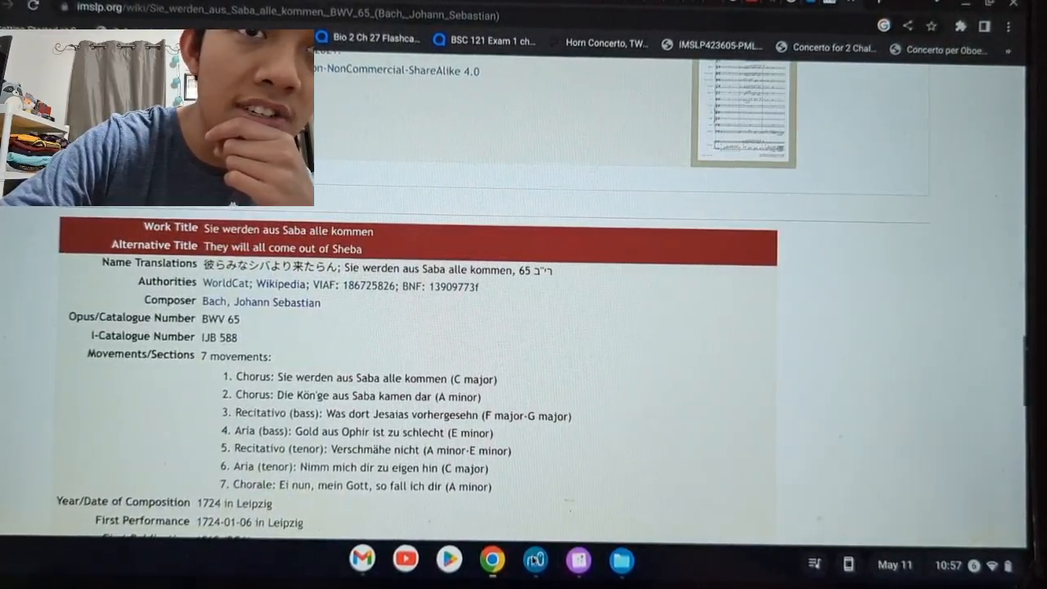
- Return to the Chrome window and view the published score page of Concerto Grosso No. 12 in D Major (Reconstructed)
{"action": "key", "text": "alt+Tab"}
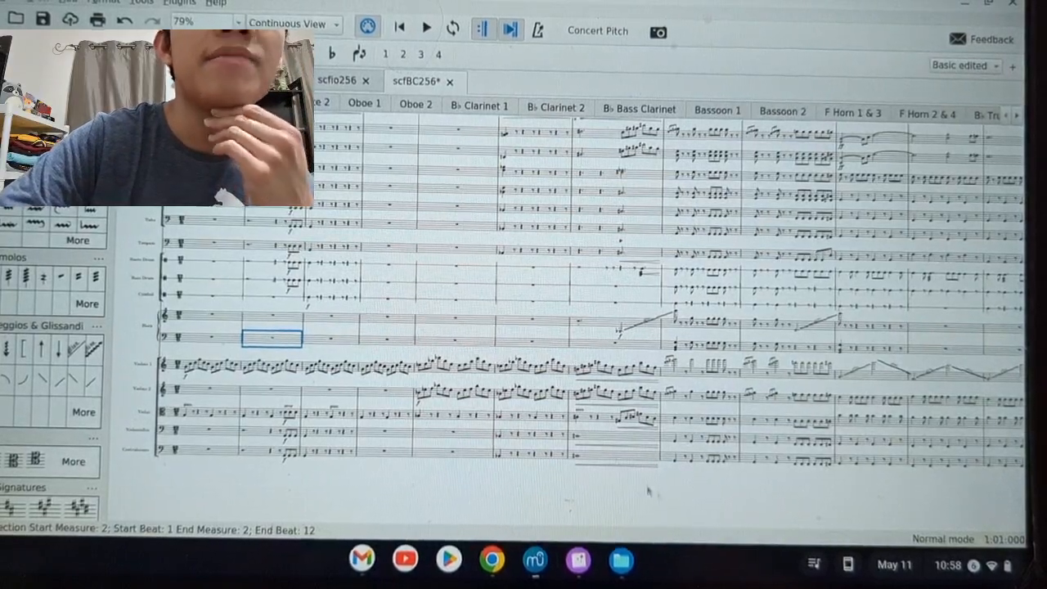
{"action": "left_click", "coordinate": [494, 560]}
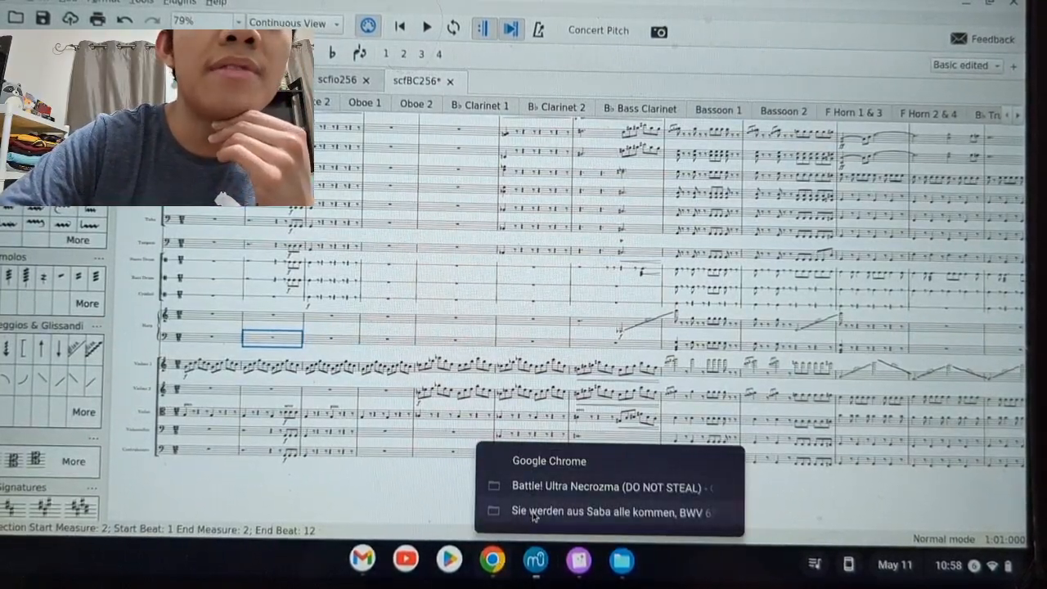
{"action": "left_click", "coordinate": [573, 511]}
{"action": "left_click", "coordinate": [839, 2]}
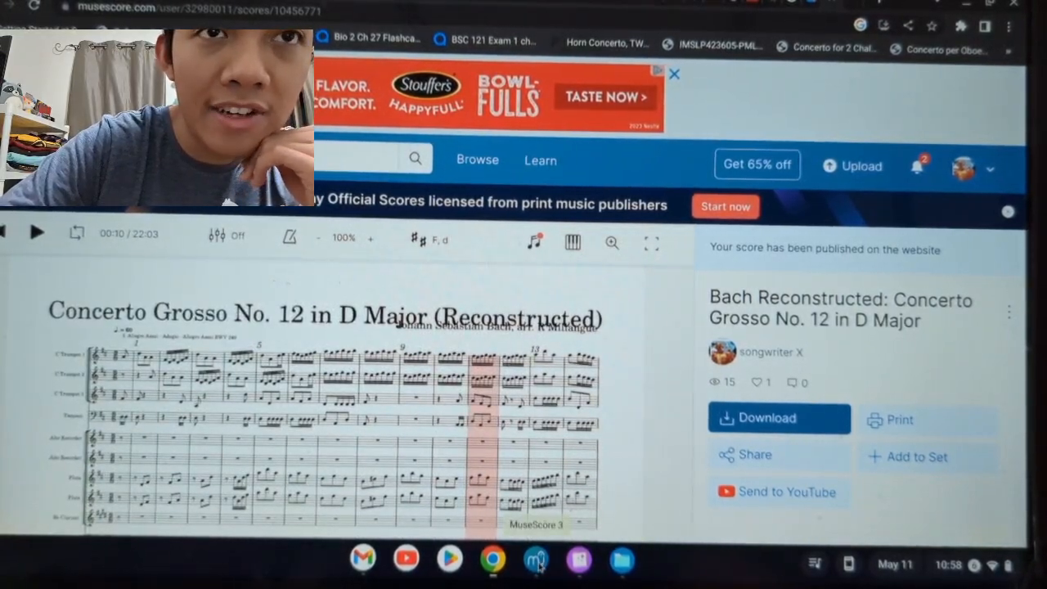
- Switch to MuseScore 3, close the scfBC256 score without saving its changes, and start a new score
{"action": "left_click", "coordinate": [535, 561]}
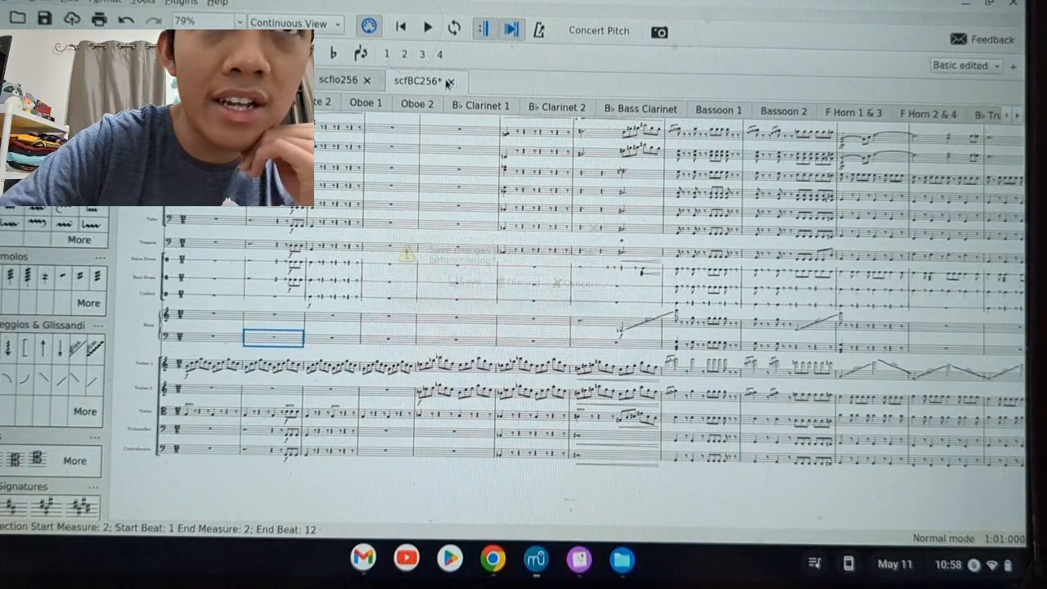
{"action": "left_click", "coordinate": [529, 288]}
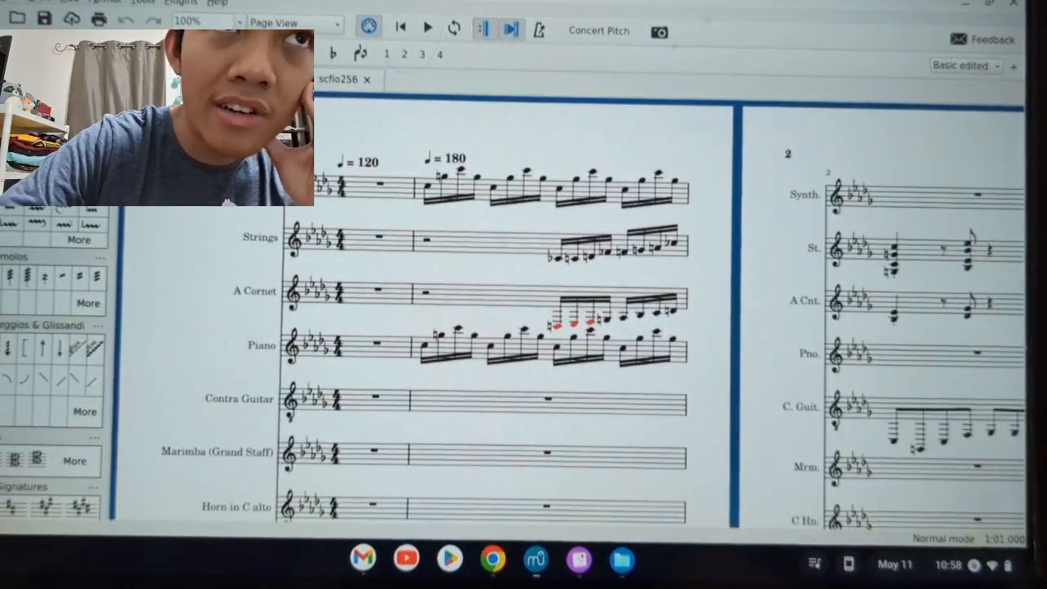
{"action": "key", "text": "ctrl+n"}
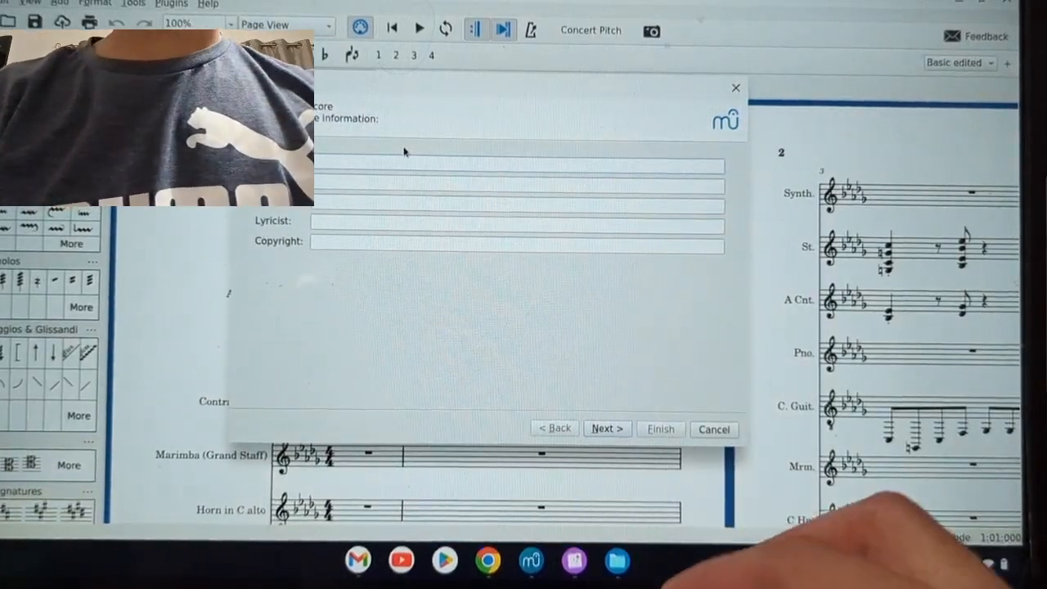
- Enter "Concerto Grosso No. 1 in C Major (Reconstructed)" as the new score's title
{"action": "type", "text": "erto Grosso "}
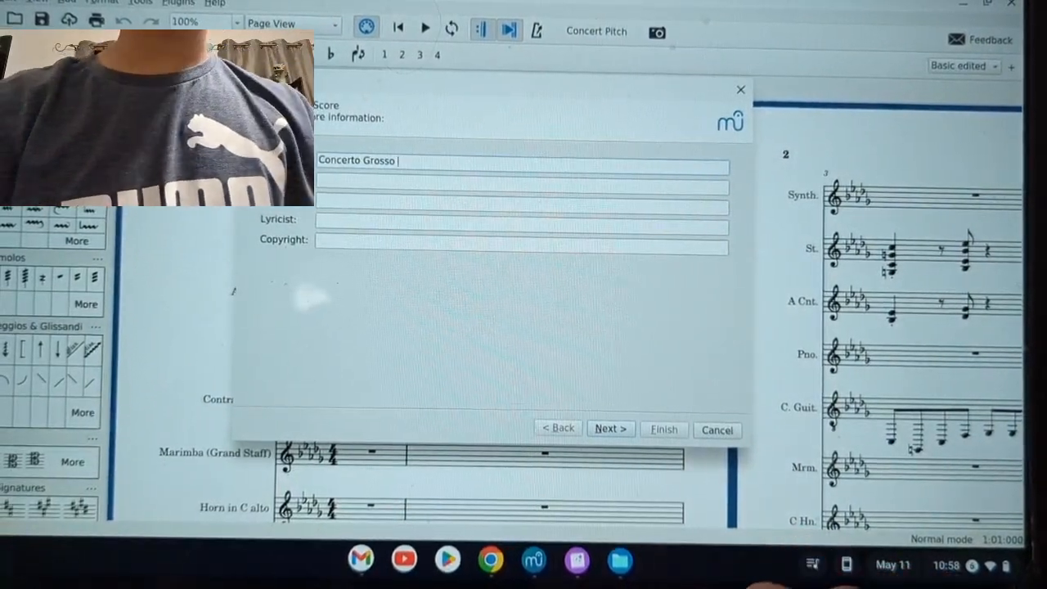
{"action": "type", "text": "No"}
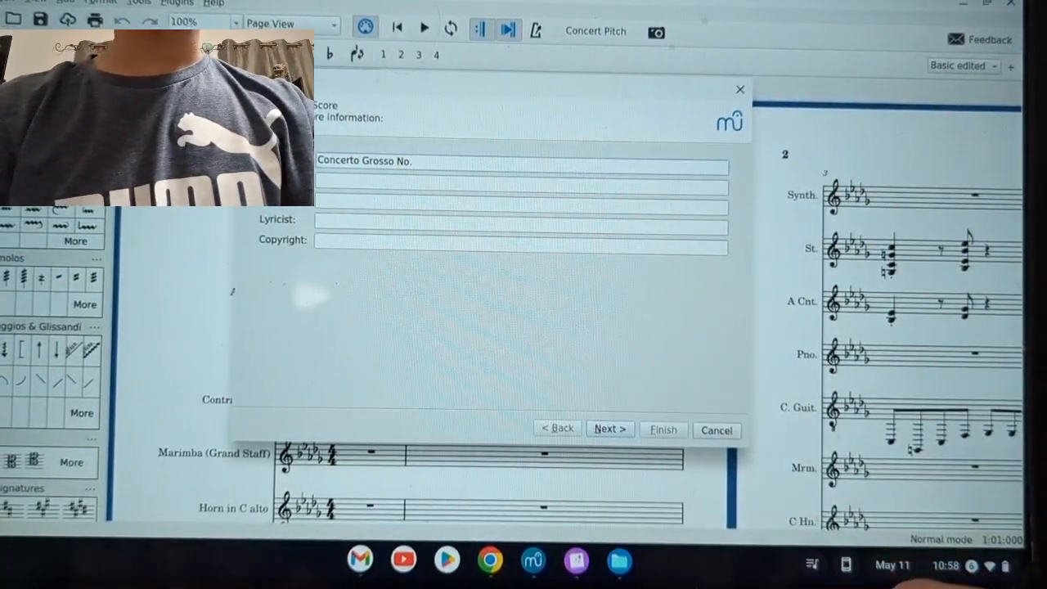
{"action": "type", "text": ". "}
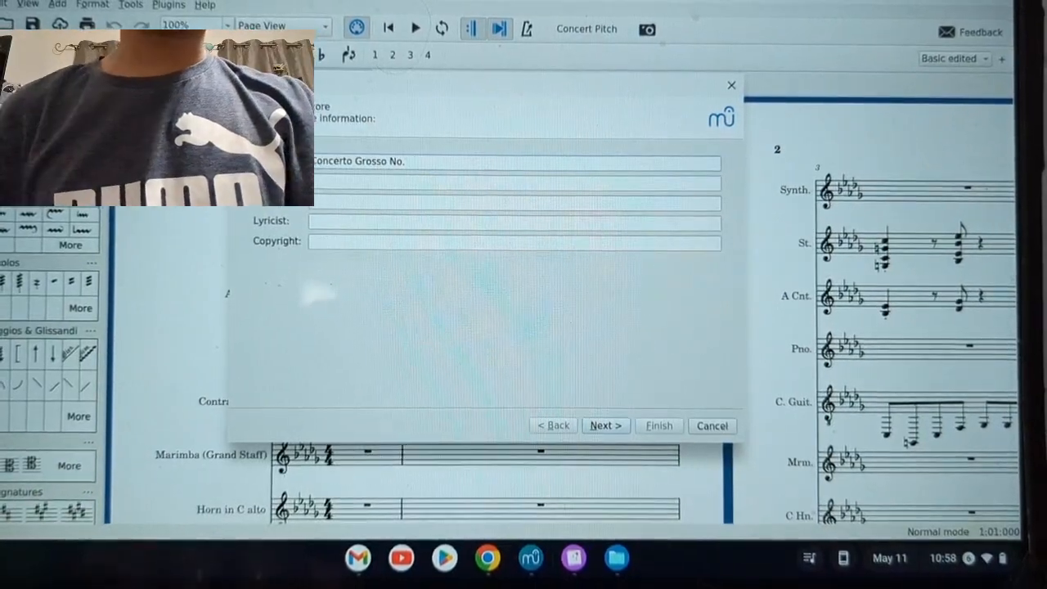
{"action": "type", "text": "13"}
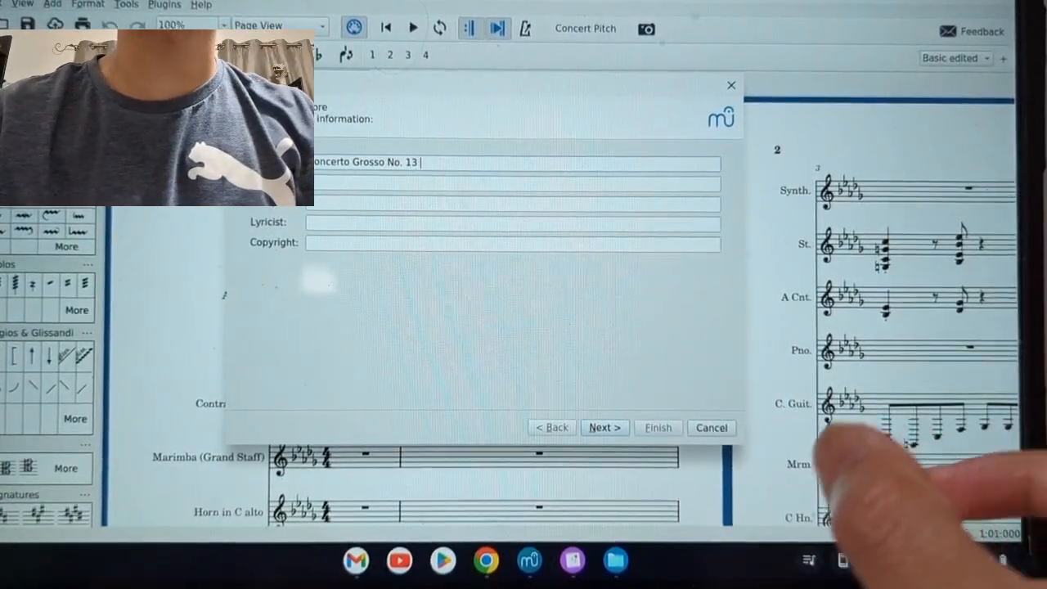
{"action": "key", "text": "BackSpace"}
{"action": "key", "text": "BackSpace"}
{"action": "key", "text": "BackSpace"}
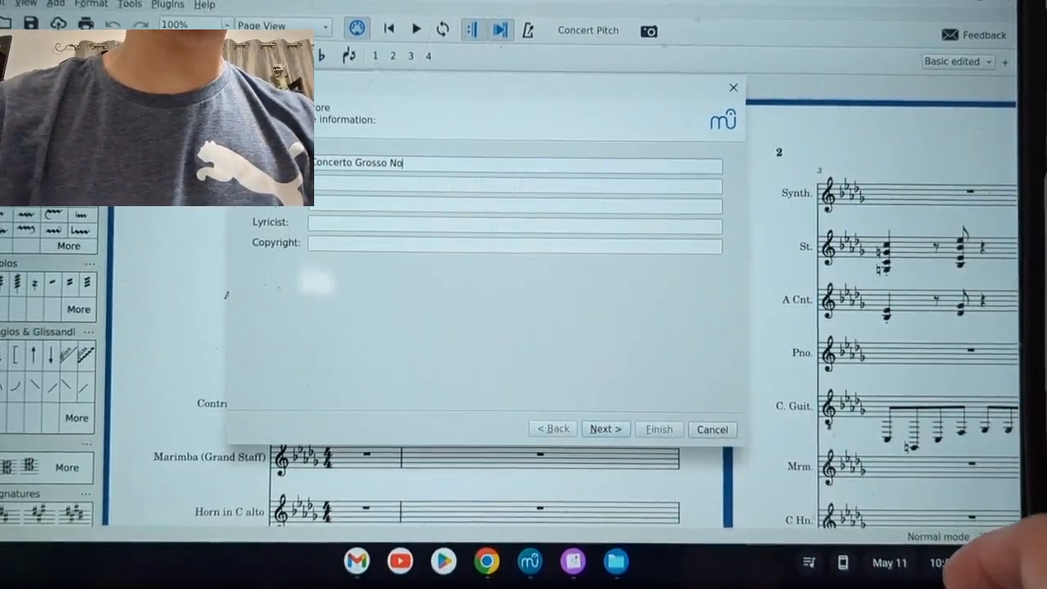
{"action": "key", "text": "BackSpace"}
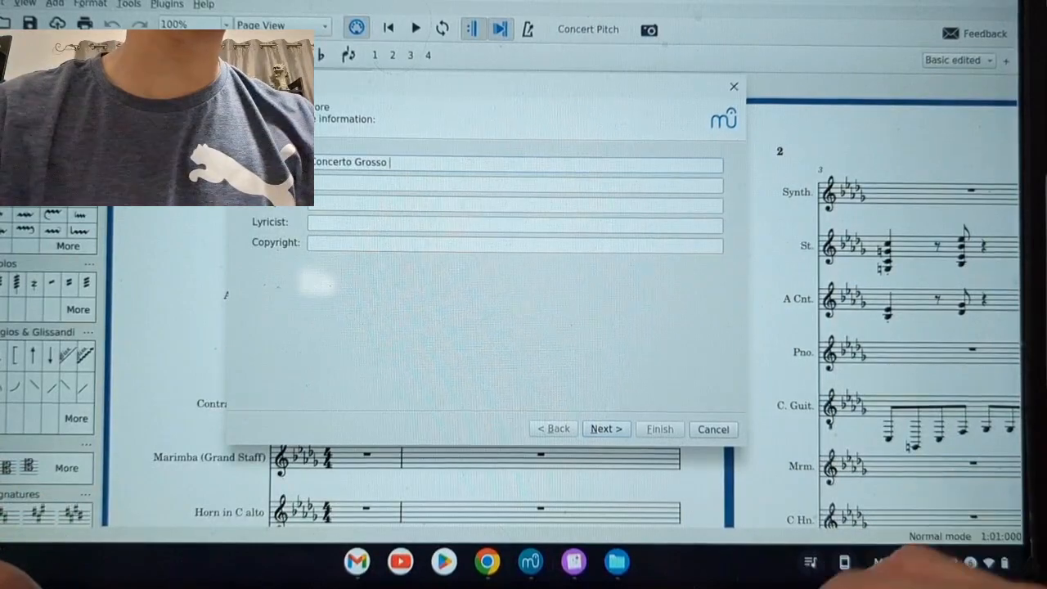
{"action": "type", "text": "No. 1"}
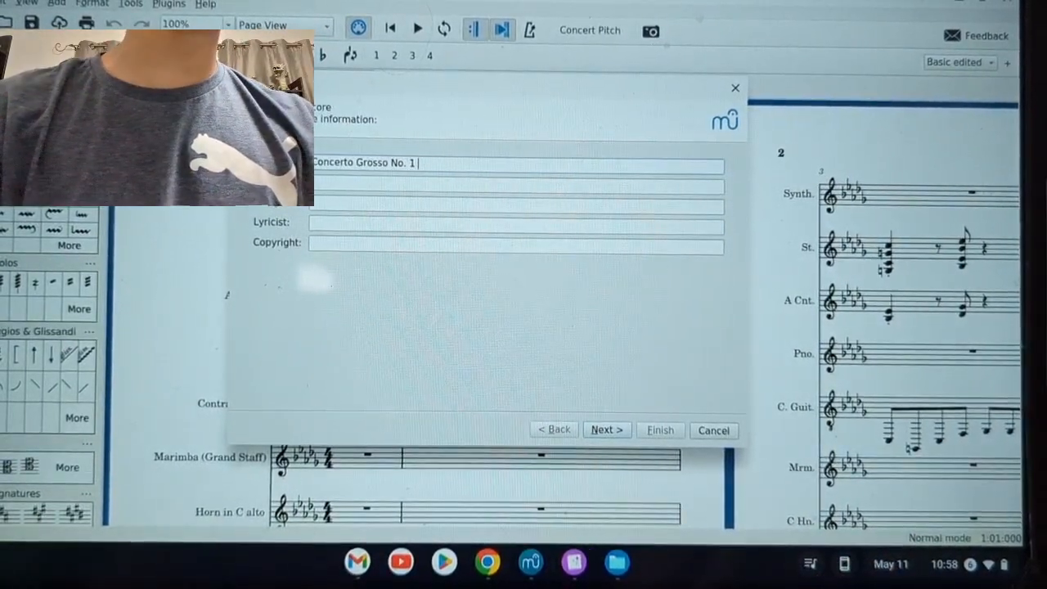
{"action": "type", "text": "in C Major "}
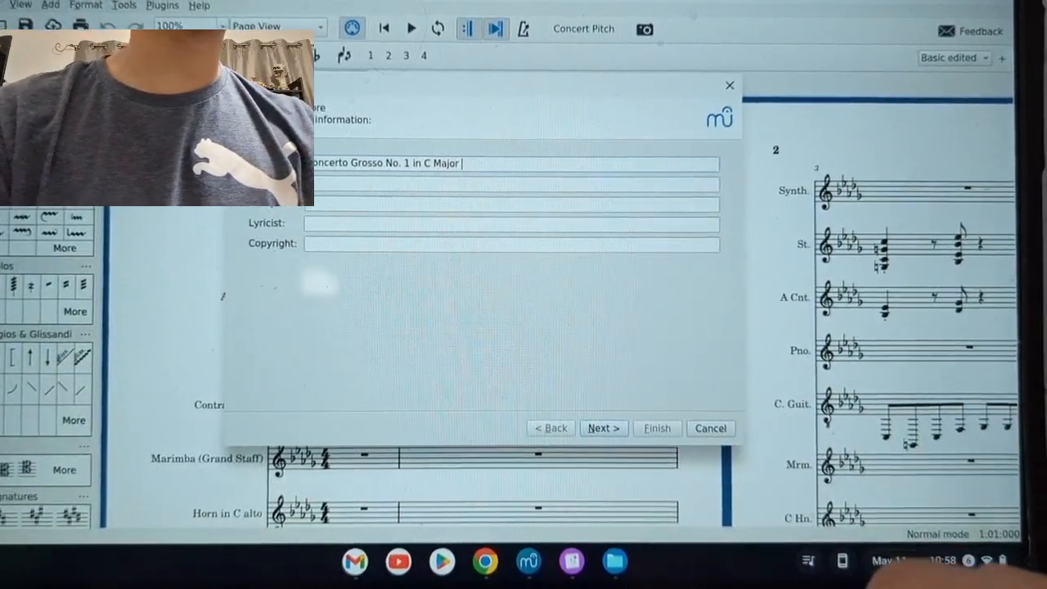
{"action": "type", "text": "(Recon"}
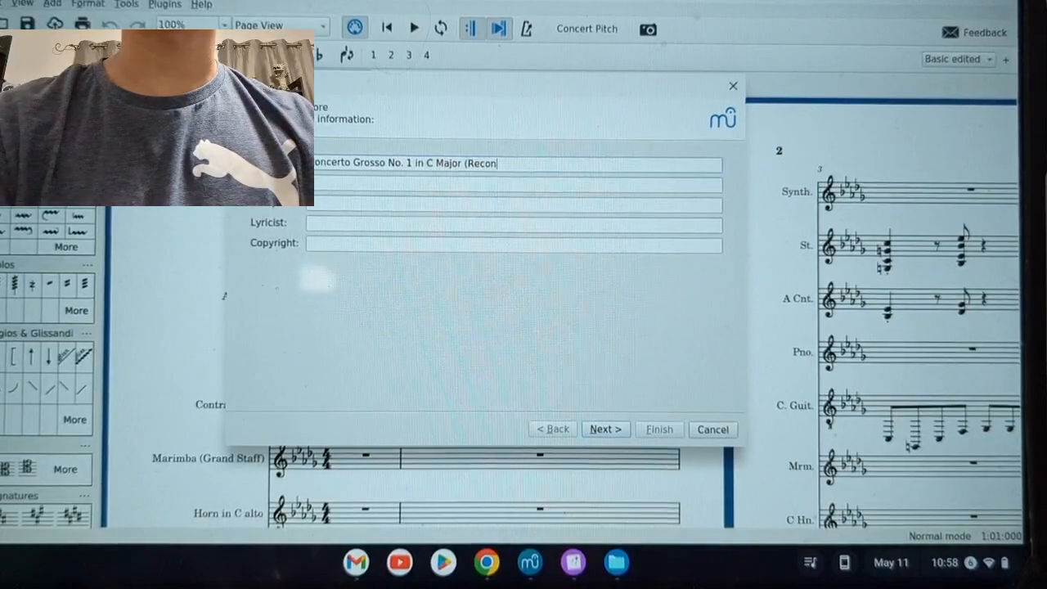
{"action": "type", "text": "dstruc"}
{"action": "key", "text": "BackSpace"}
{"action": "key", "text": "BackSpace"}
{"action": "key", "text": "BackSpace"}
{"action": "key", "text": "BackSpace"}
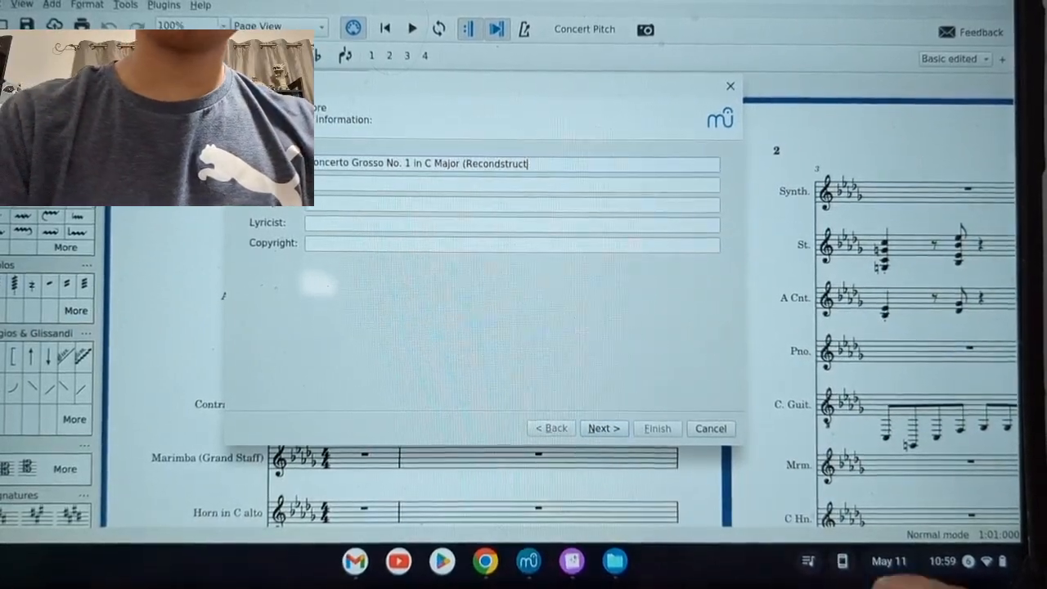
{"action": "key", "text": "BackSpace"}
{"action": "type", "text": "str"}
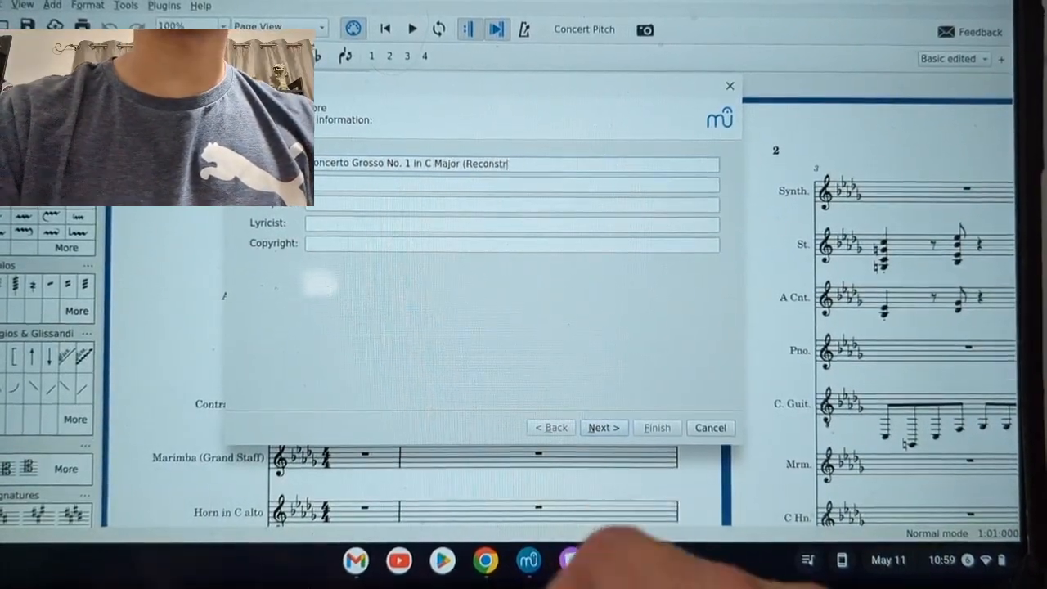
{"action": "type", "text": "ucted)"}
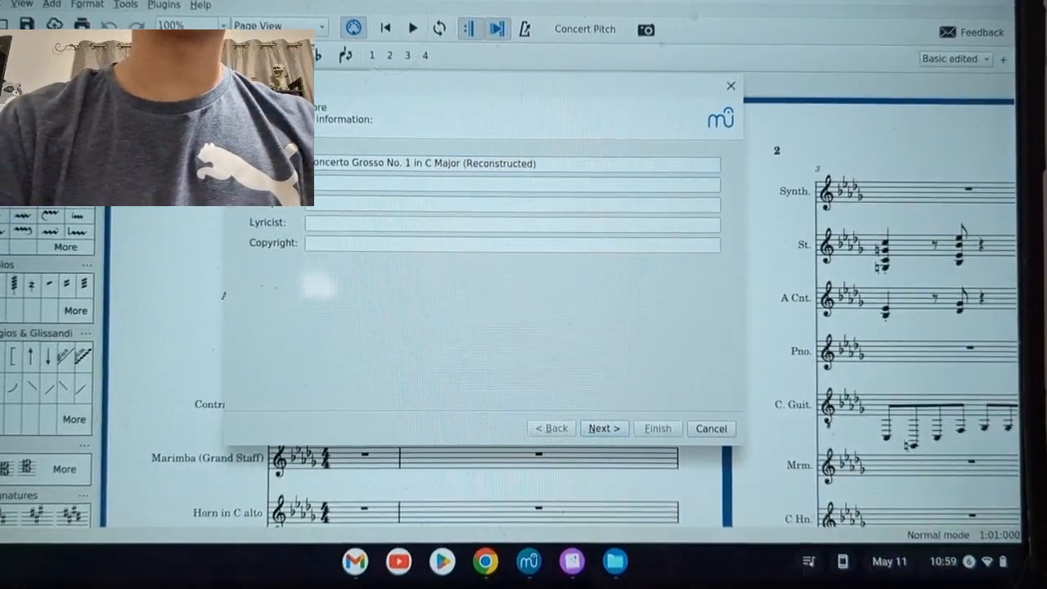
- Enter "Johann Sebastian Bach, arr." as the new score's composer, leaving the subtitle empty
{"action": "key", "text": "Tab"}
{"action": "key", "text": "Tab"}
{"action": "type", "text": "Johann Sebastian Bach"}
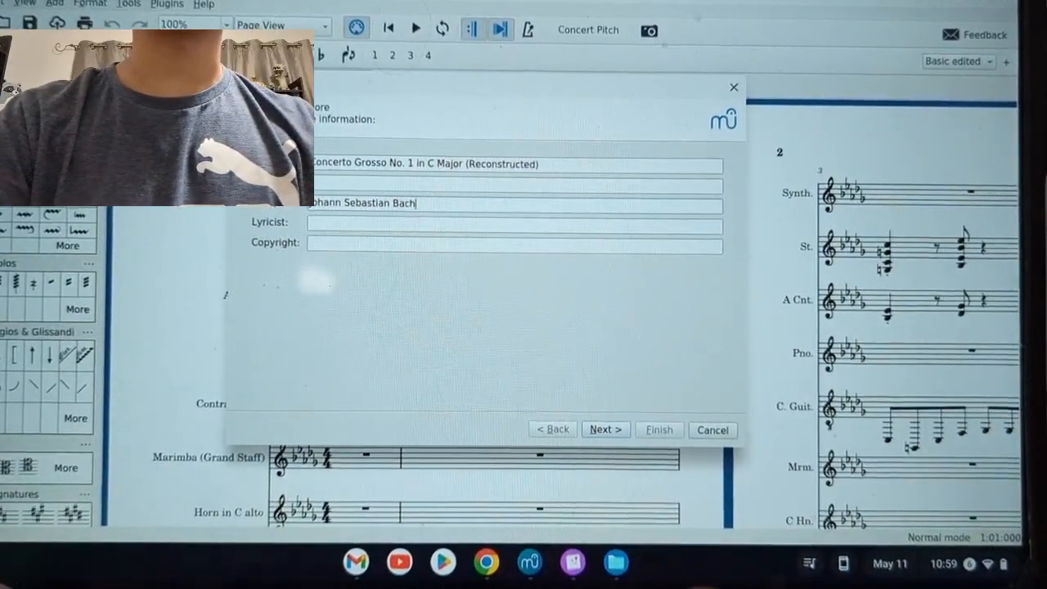
{"action": "type", "text": ", arr."}
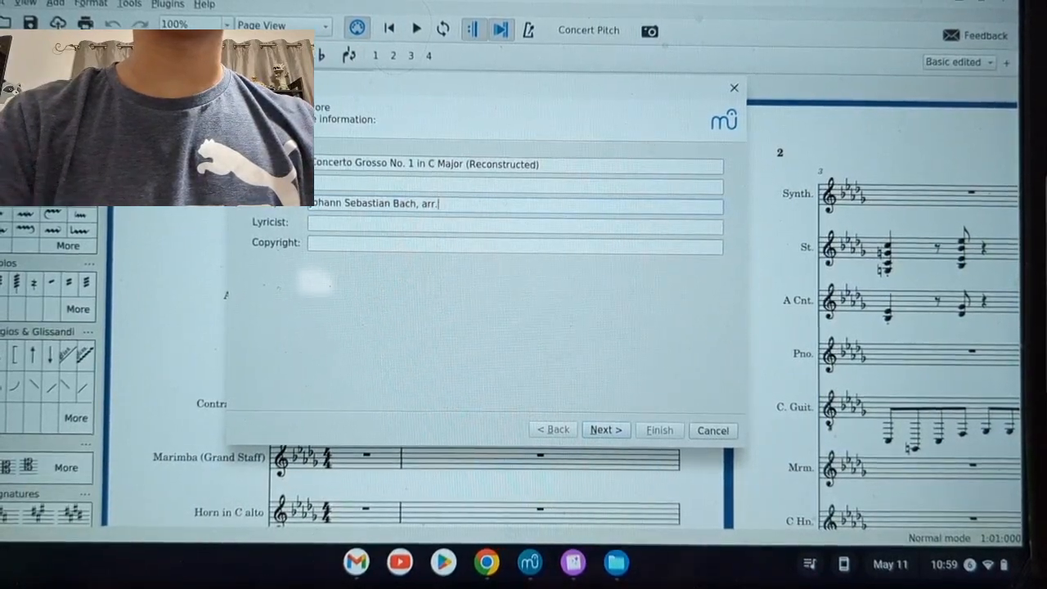
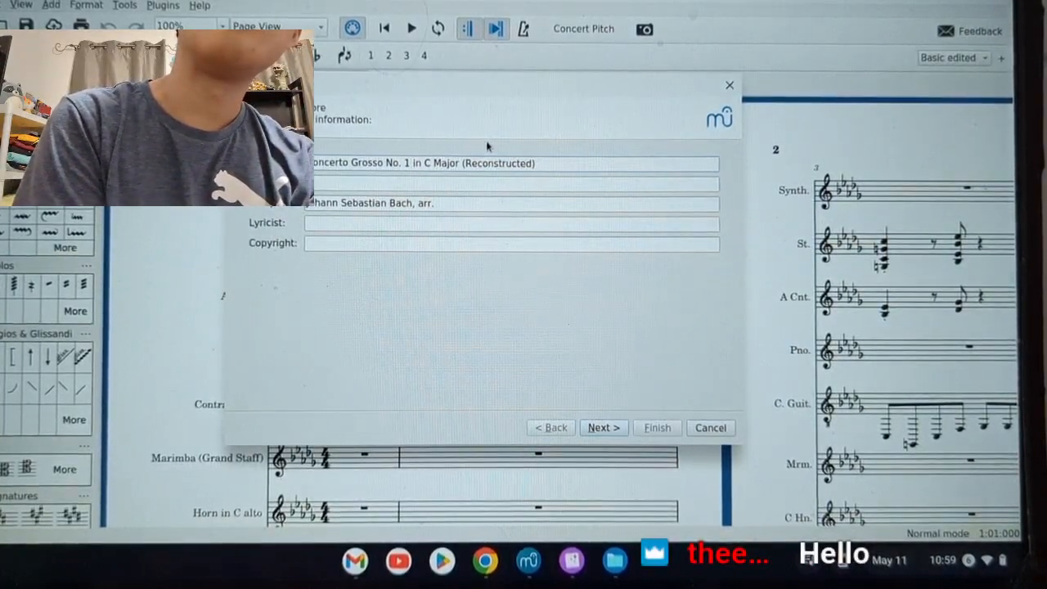
- Change the concerto number in the title to 13 and accept the Choose Instruments template
{"action": "type", "text": "3"}
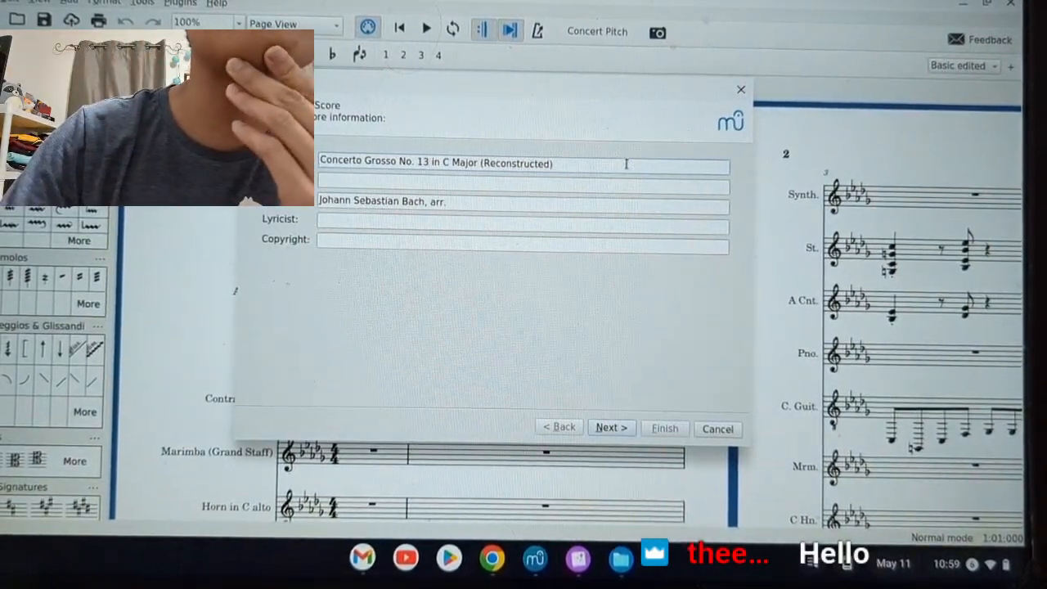
{"action": "left_click", "coordinate": [614, 429]}
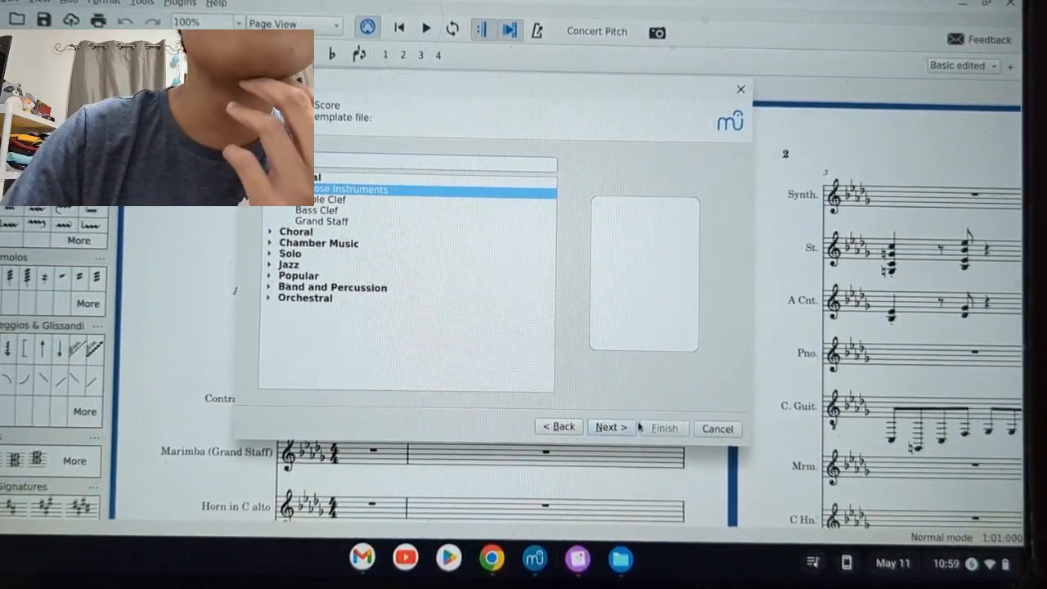
{"action": "left_click", "coordinate": [620, 428]}
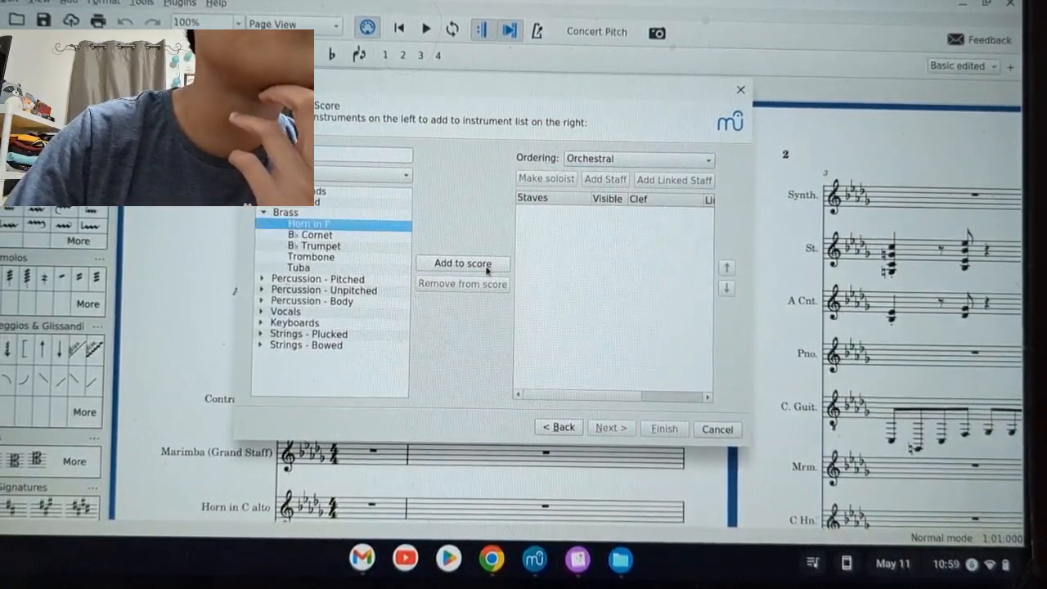
- Add two Horns in F and two Alto Recorders to the new score's instrument list
{"action": "double_click", "coordinate": [479, 263]}
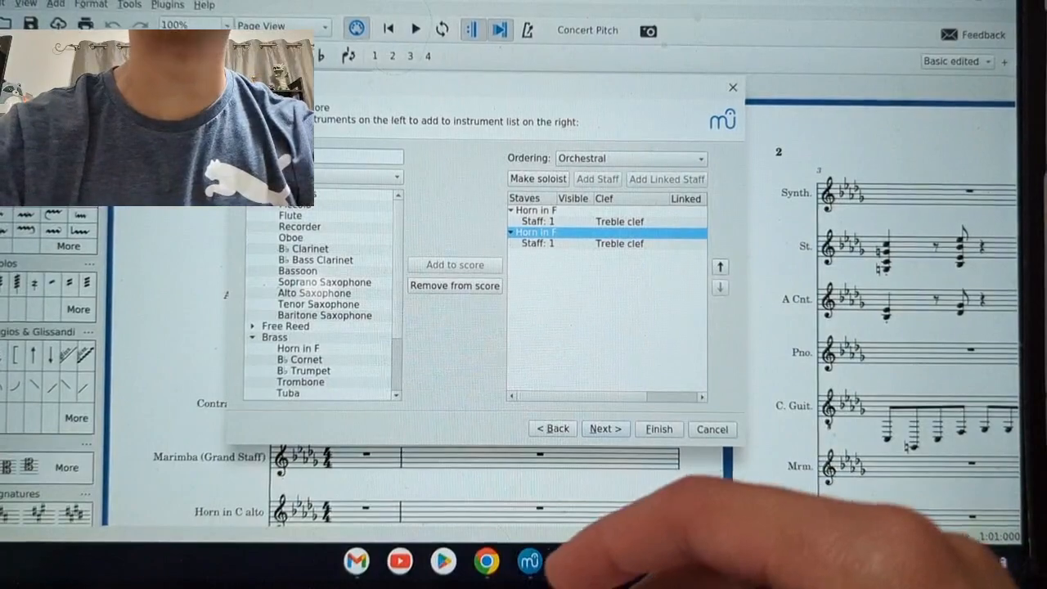
{"action": "type", "text": "alto rec"}
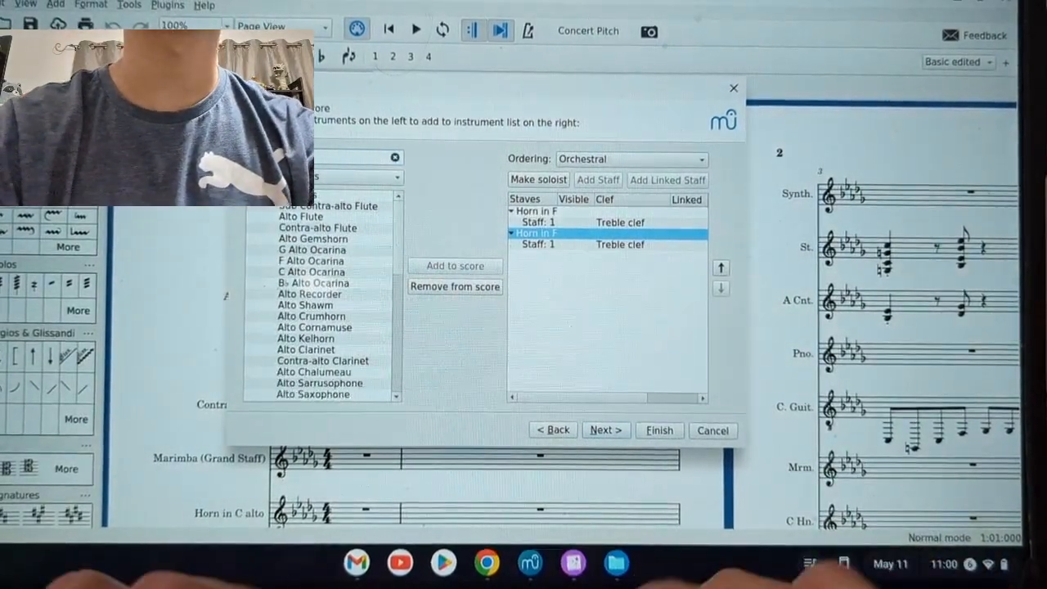
{"action": "left_click", "coordinate": [325, 206]}
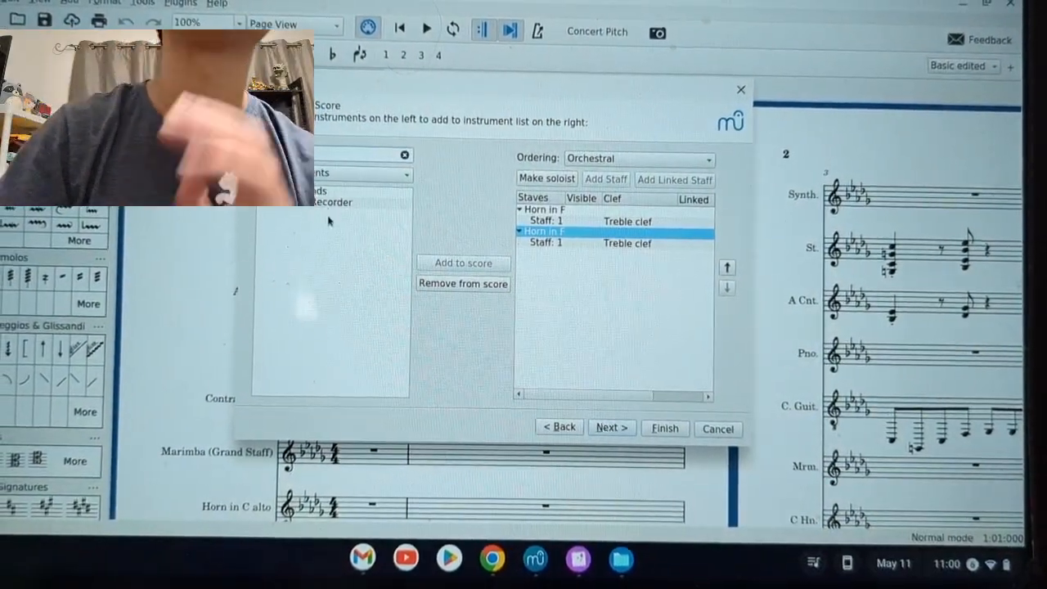
{"action": "double_click", "coordinate": [478, 263]}
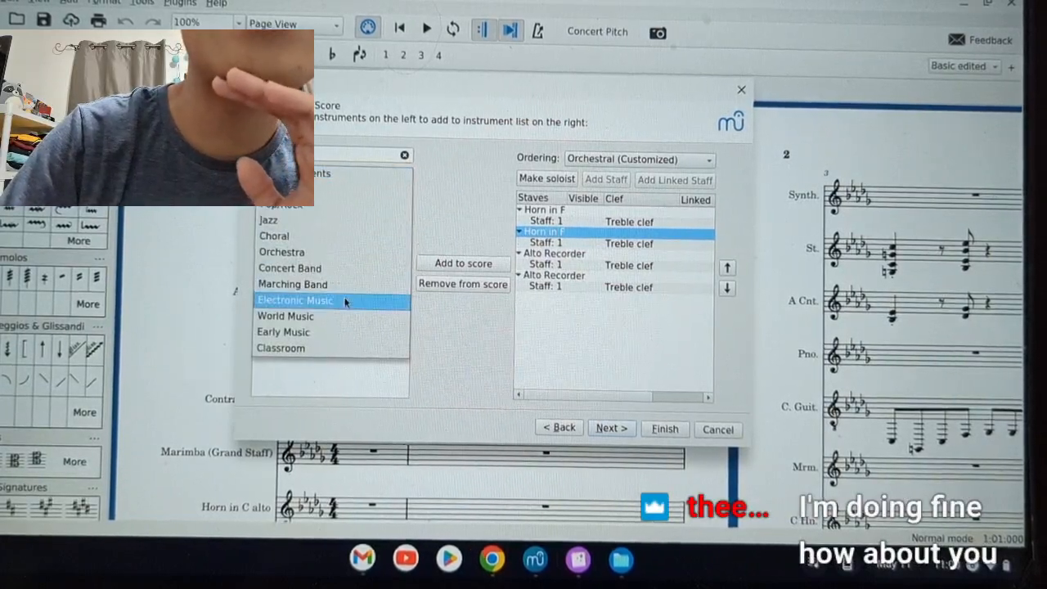
- Clear the instrument search and browse the bowed strings in the full instrument list
{"action": "left_click", "coordinate": [328, 174]}
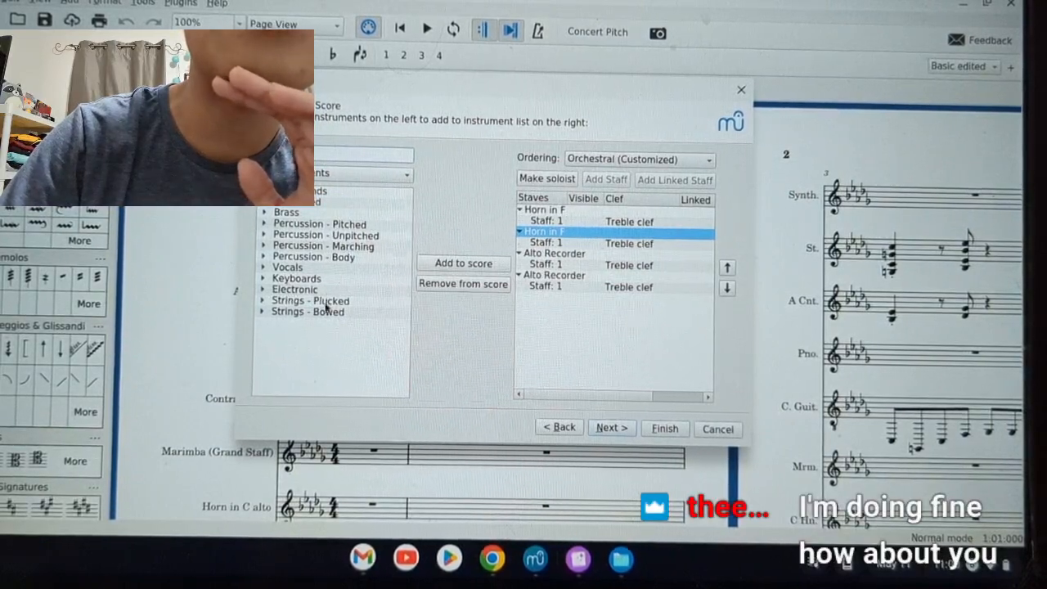
{"action": "double_click", "coordinate": [326, 310]}
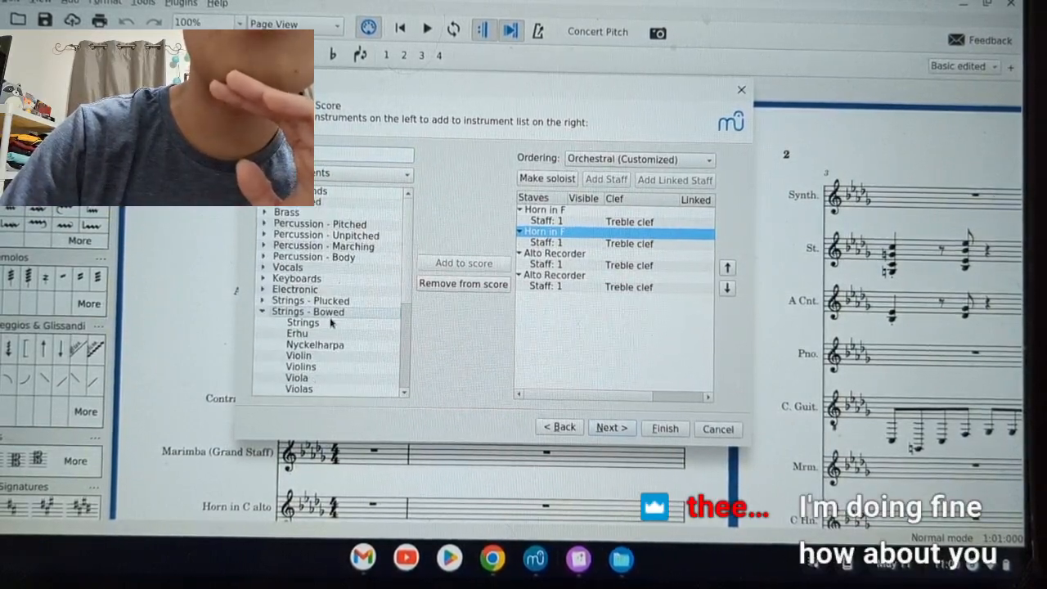
{"action": "double_click", "coordinate": [331, 313]}
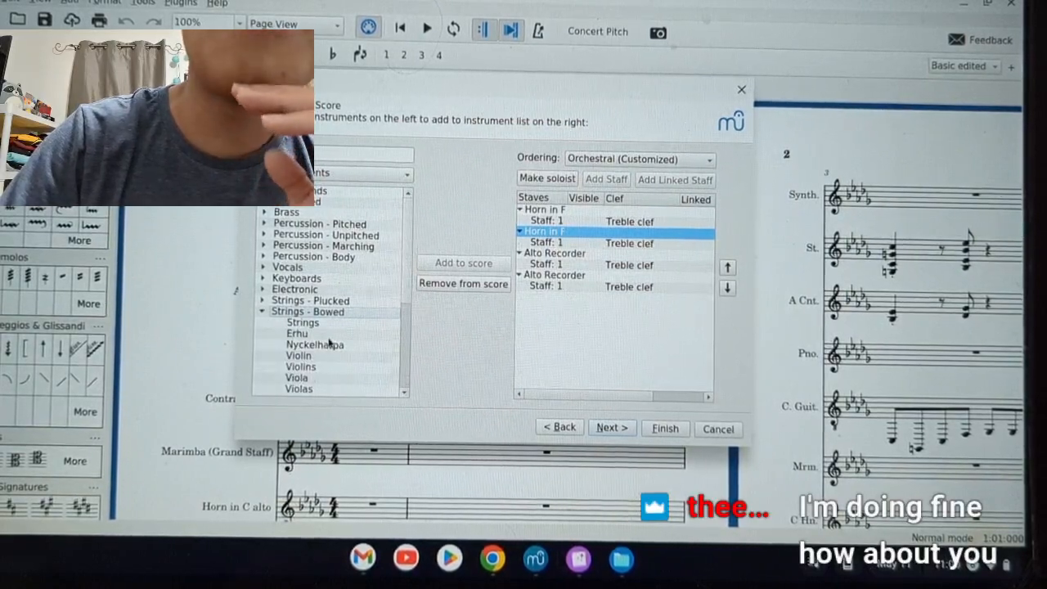
{"action": "scroll", "coordinate": [330, 343], "scroll_direction": "down", "scroll_amount": 5}
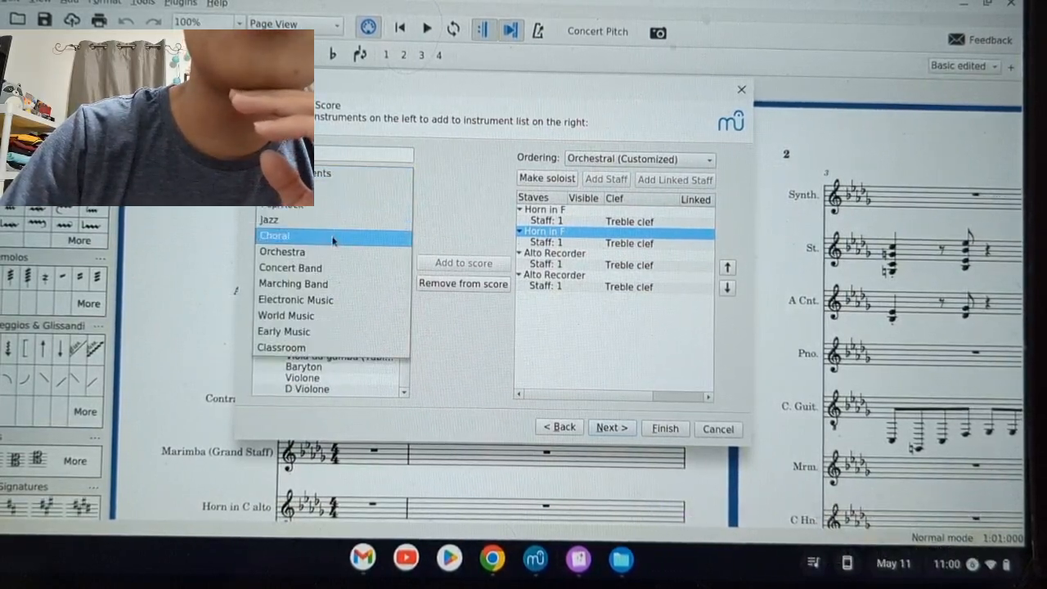
- Move the second Horn in F below the Alto Recorders and add two Violins from the Orchestra instrument set
{"action": "left_click", "coordinate": [323, 252]}
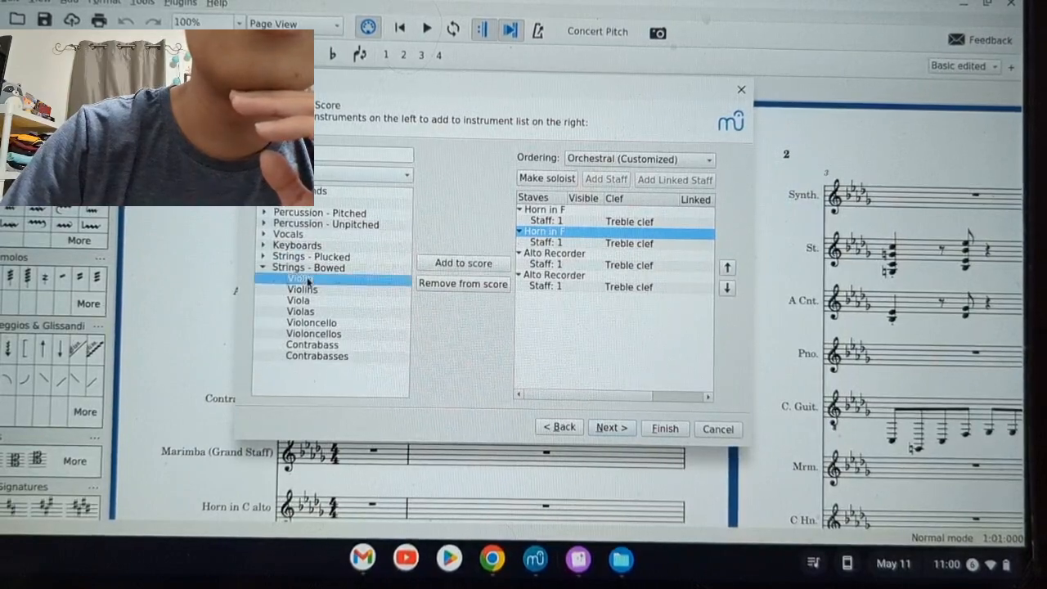
{"action": "left_click", "coordinate": [727, 288]}
{"action": "left_click", "coordinate": [726, 288]}
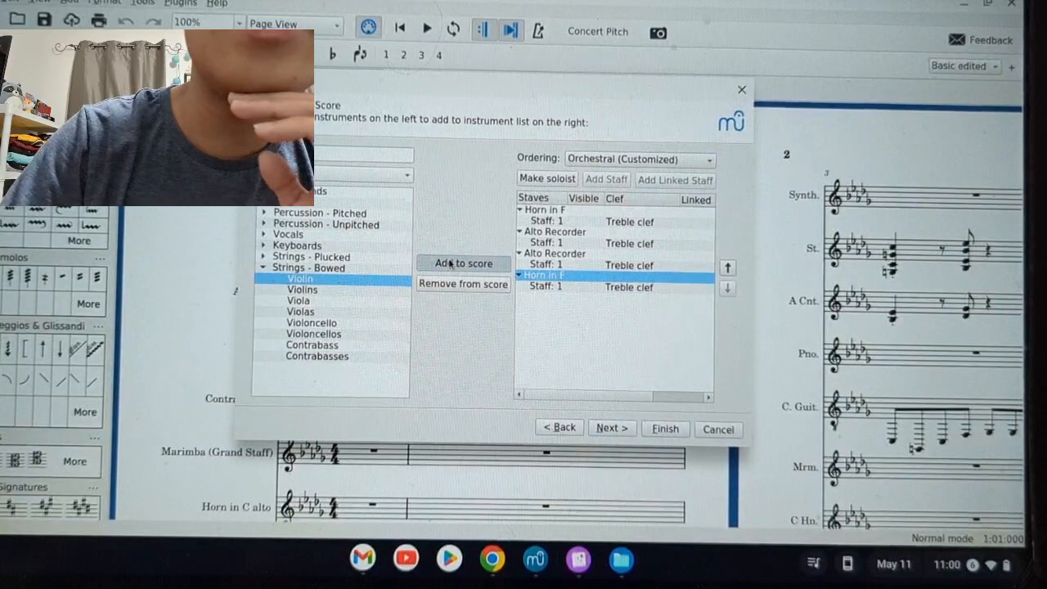
{"action": "left_click", "coordinate": [449, 263]}
{"action": "left_click", "coordinate": [449, 264]}
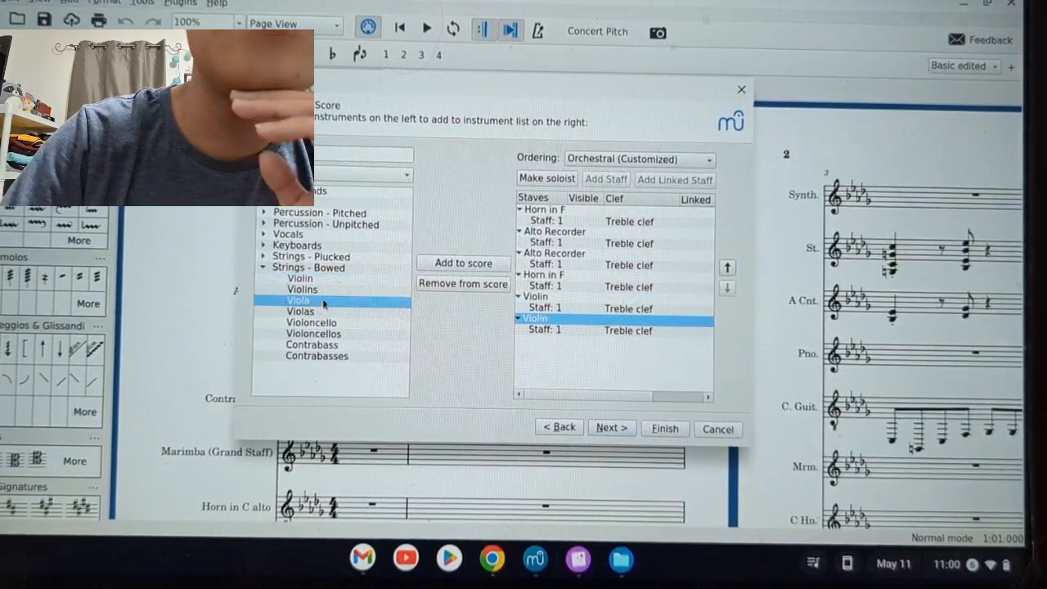
- Add a Viola and two Oboes to the score's instrument list, placing both Oboes below the Viola
{"action": "left_click", "coordinate": [460, 263]}
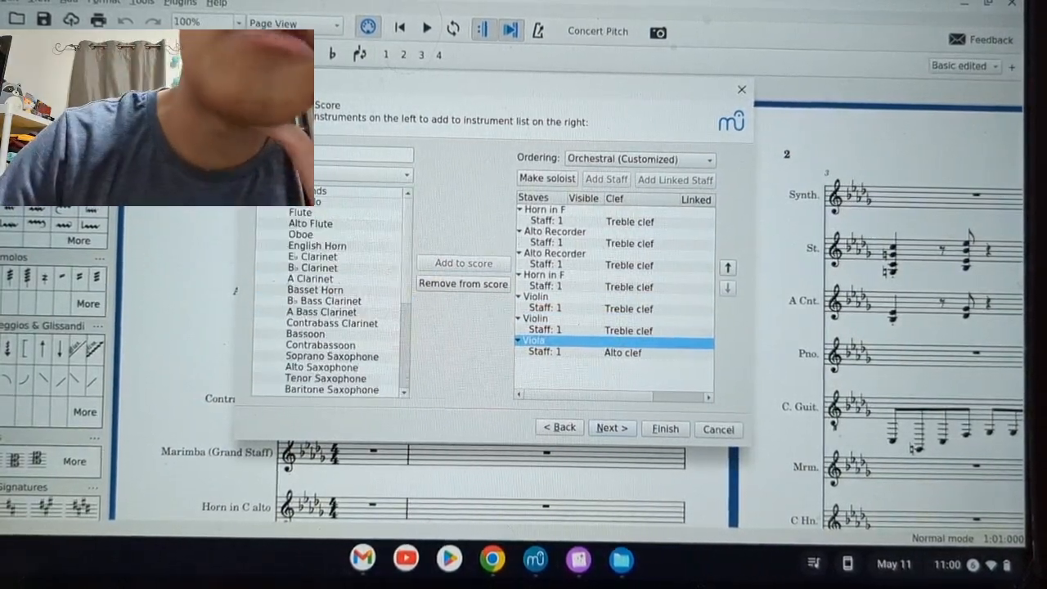
{"action": "left_click", "coordinate": [301, 235]}
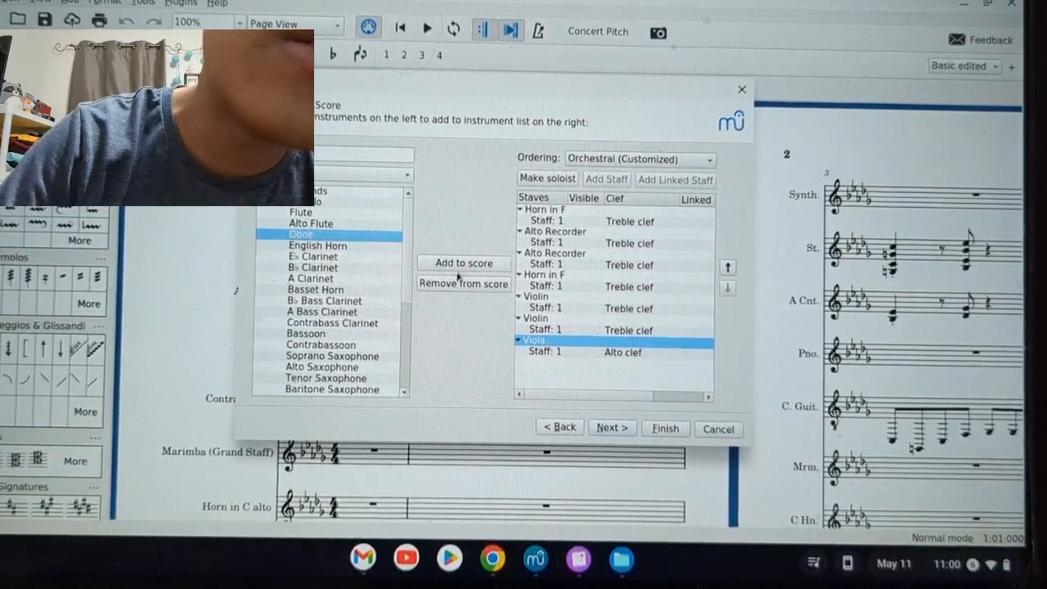
{"action": "left_click", "coordinate": [460, 264]}
{"action": "left_click", "coordinate": [460, 264]}
{"action": "left_click", "coordinate": [727, 289]}
{"action": "left_click", "coordinate": [726, 288]}
{"action": "left_click", "coordinate": [726, 289]}
{"action": "left_click", "coordinate": [727, 289]}
{"action": "left_click", "coordinate": [726, 289]}
{"action": "left_click", "coordinate": [726, 289]}
{"action": "left_click", "coordinate": [727, 289]}
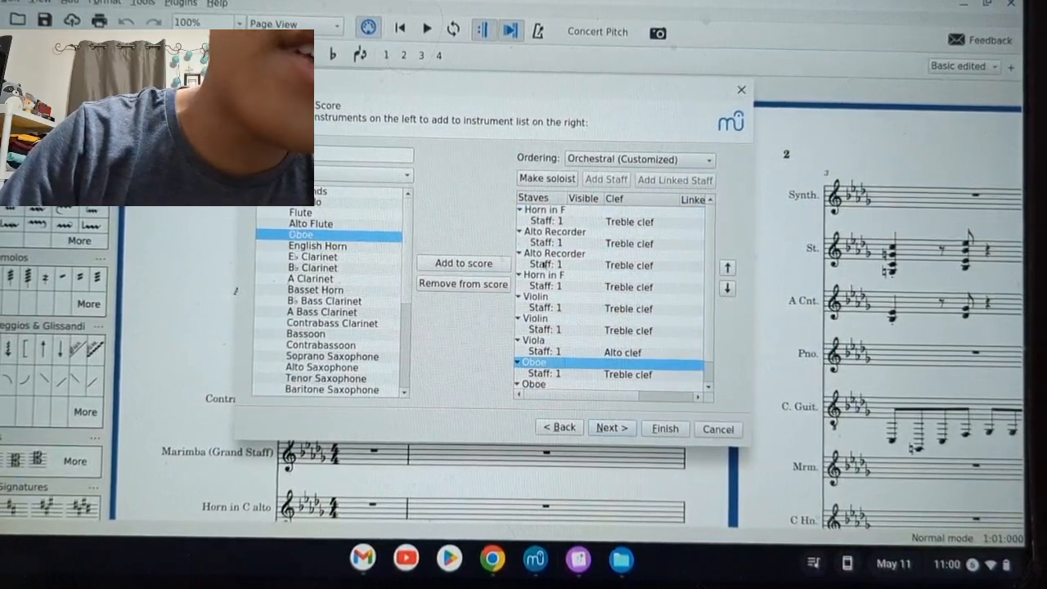
{"action": "left_click", "coordinate": [727, 288]}
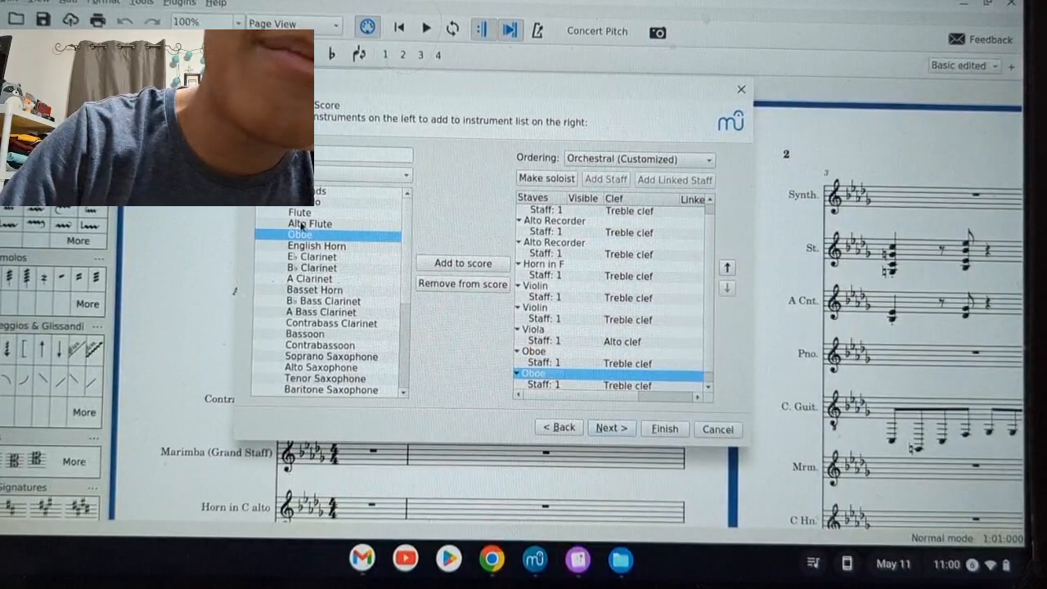
- Browse the woodwinds and bowed strings in the instrument list for the remaining lower parts
{"action": "scroll", "coordinate": [312, 291], "scroll_direction": "down", "scroll_amount": 2}
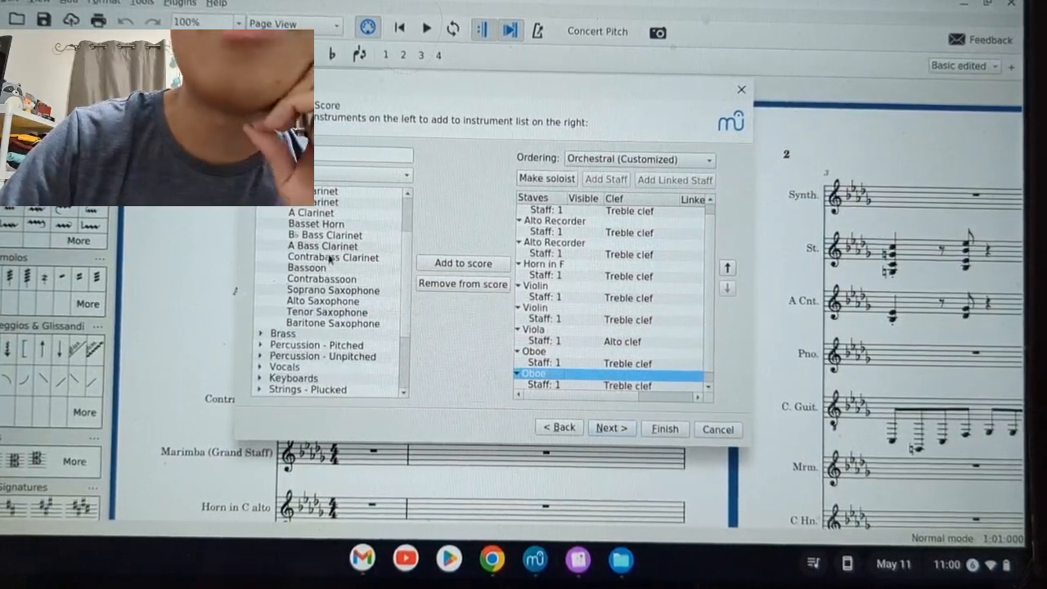
{"action": "scroll", "coordinate": [330, 259], "scroll_direction": "up", "scroll_amount": 2}
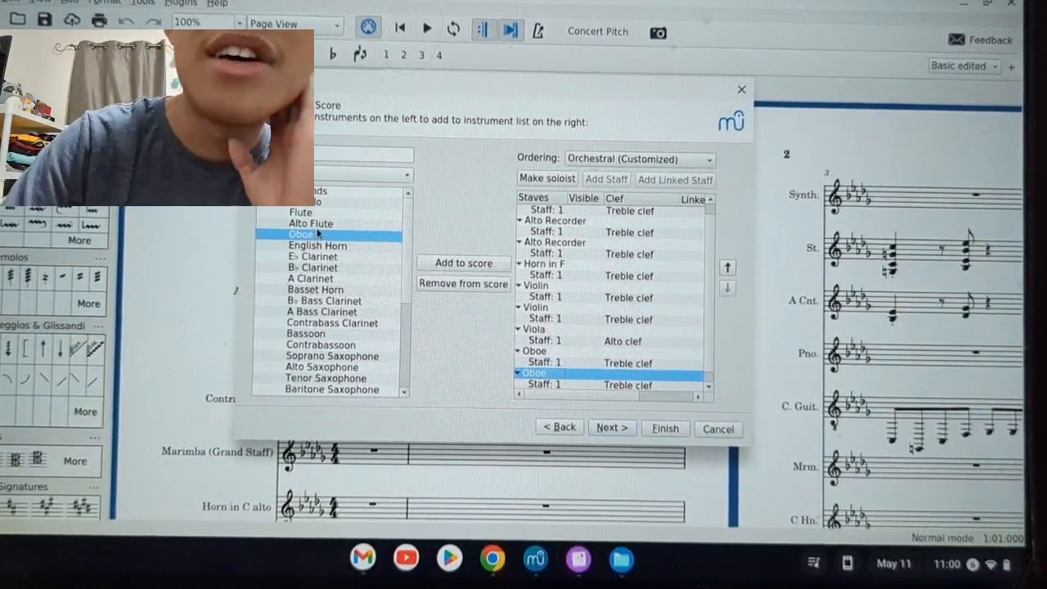
{"action": "scroll", "coordinate": [327, 254], "scroll_direction": "down", "scroll_amount": 1}
{"action": "scroll", "coordinate": [327, 255], "scroll_direction": "down", "scroll_amount": 3}
{"action": "scroll", "coordinate": [327, 286], "scroll_direction": "up", "scroll_amount": 3}
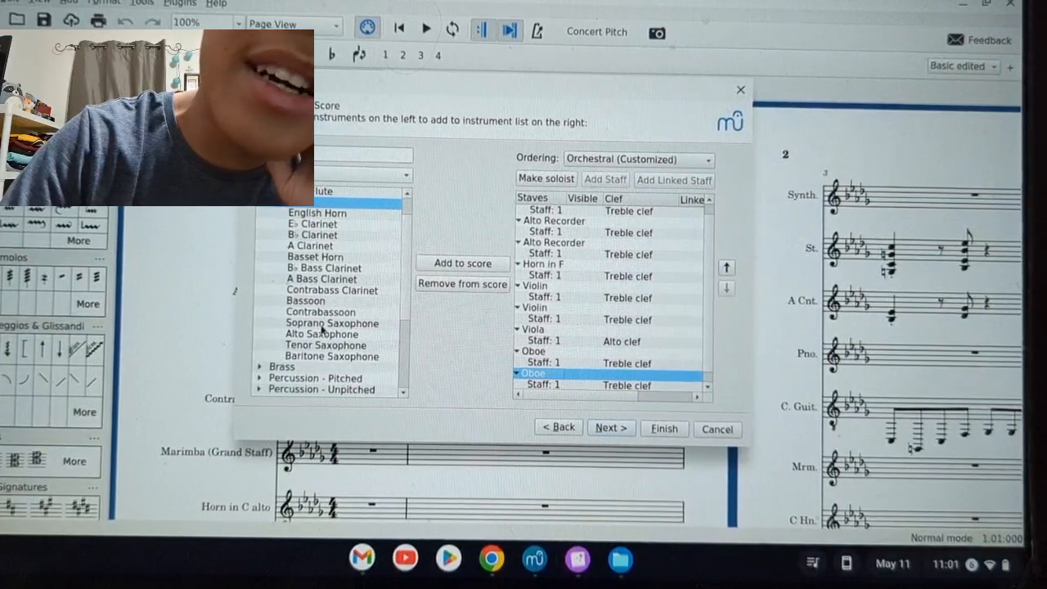
{"action": "scroll", "coordinate": [321, 310], "scroll_direction": "down", "scroll_amount": 1}
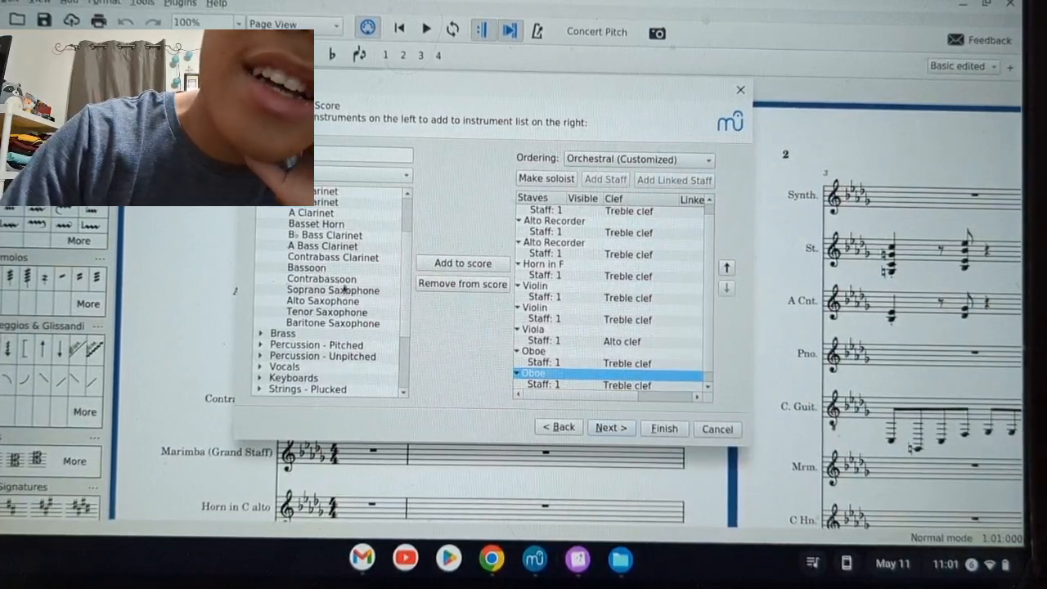
{"action": "scroll", "coordinate": [345, 286], "scroll_direction": "down", "scroll_amount": 3}
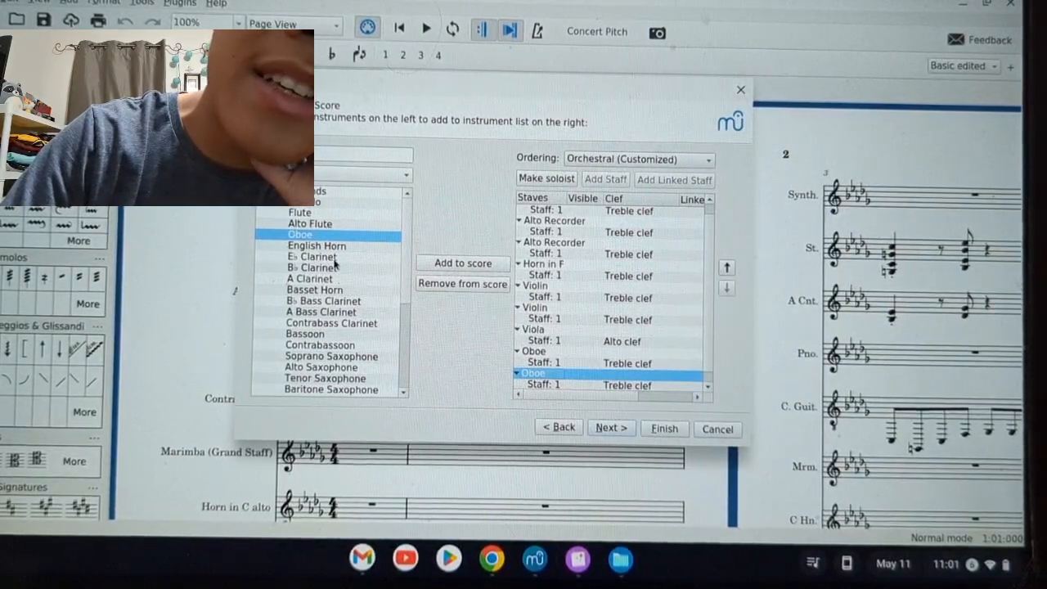
{"action": "scroll", "coordinate": [333, 264], "scroll_direction": "down", "scroll_amount": 5}
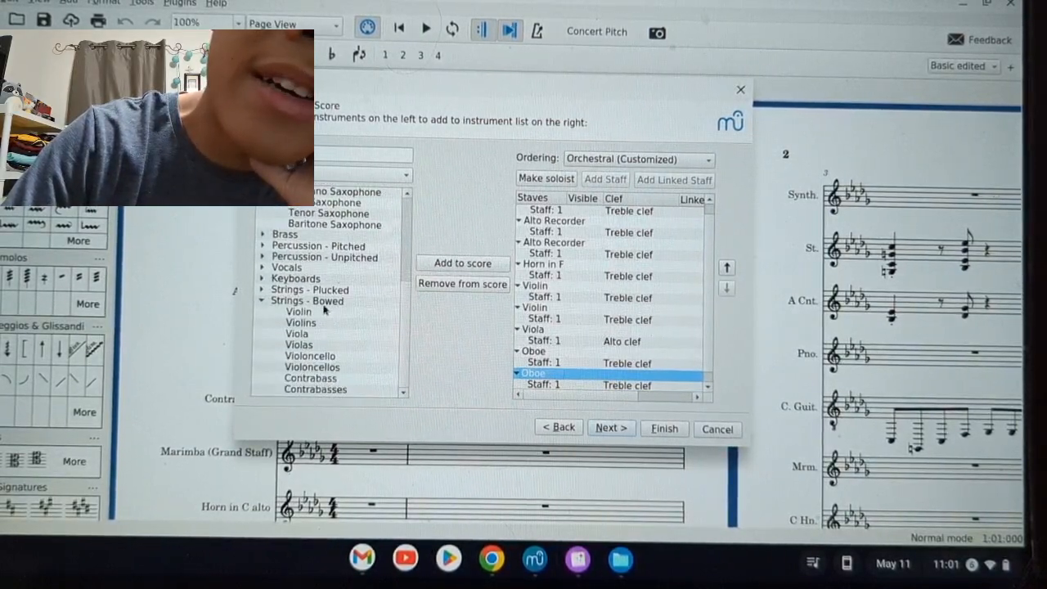
{"action": "scroll", "coordinate": [327, 304], "scroll_direction": "up", "scroll_amount": 5}
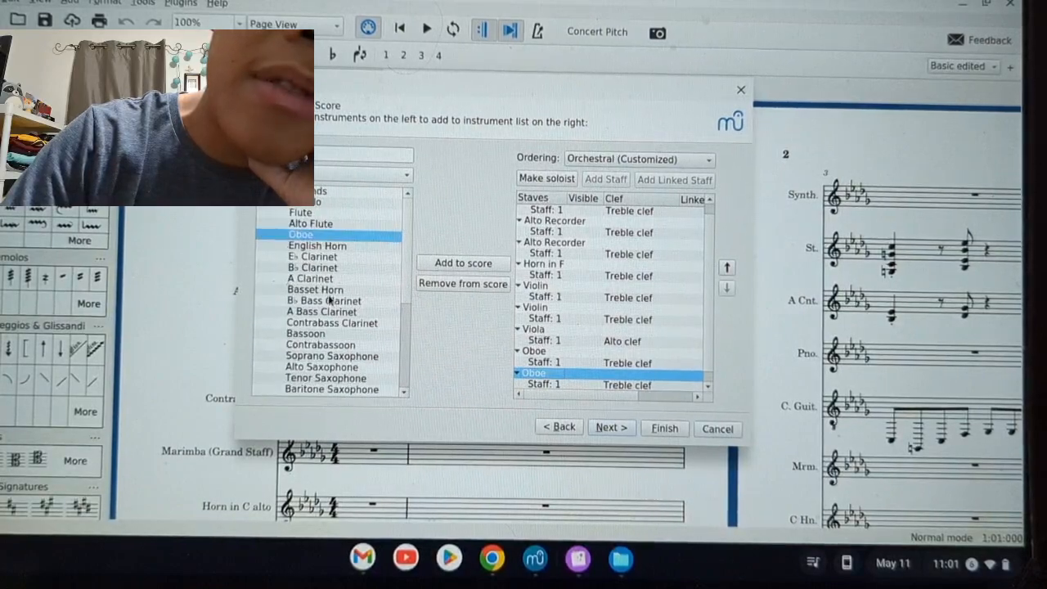
{"action": "scroll", "coordinate": [327, 299], "scroll_direction": "up", "scroll_amount": 5}
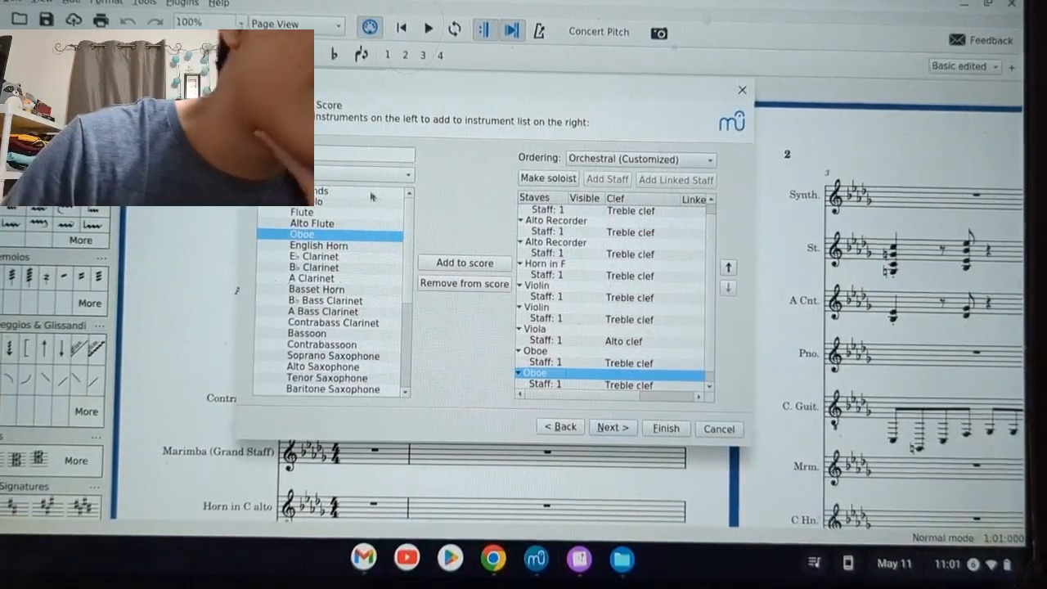
{"action": "scroll", "coordinate": [319, 323], "scroll_direction": "down", "scroll_amount": 3}
{"action": "scroll", "coordinate": [327, 327], "scroll_direction": "down", "scroll_amount": 2}
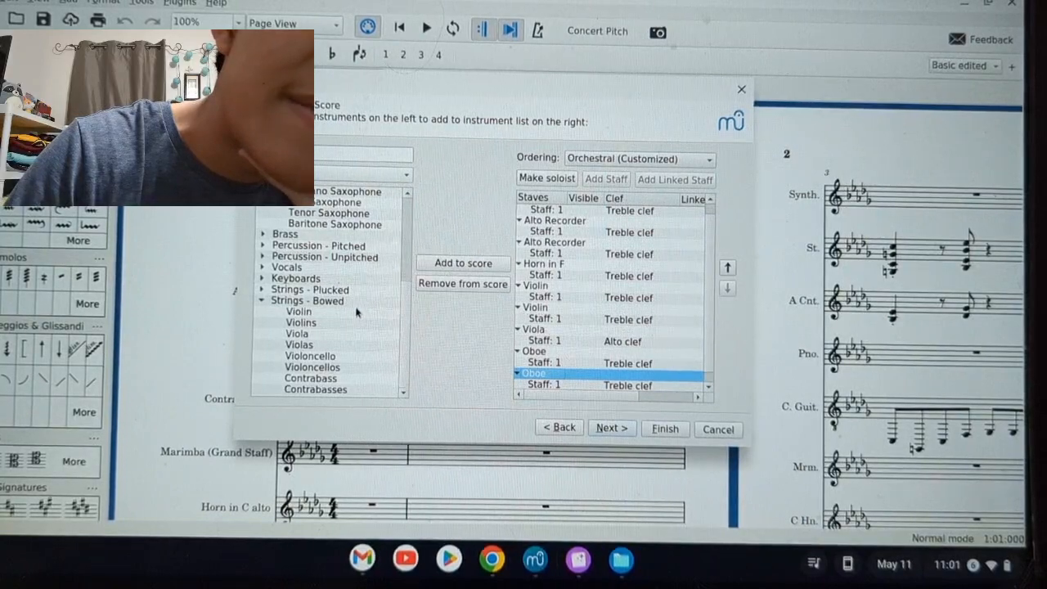
{"action": "scroll", "coordinate": [357, 309], "scroll_direction": "up", "scroll_amount": 2}
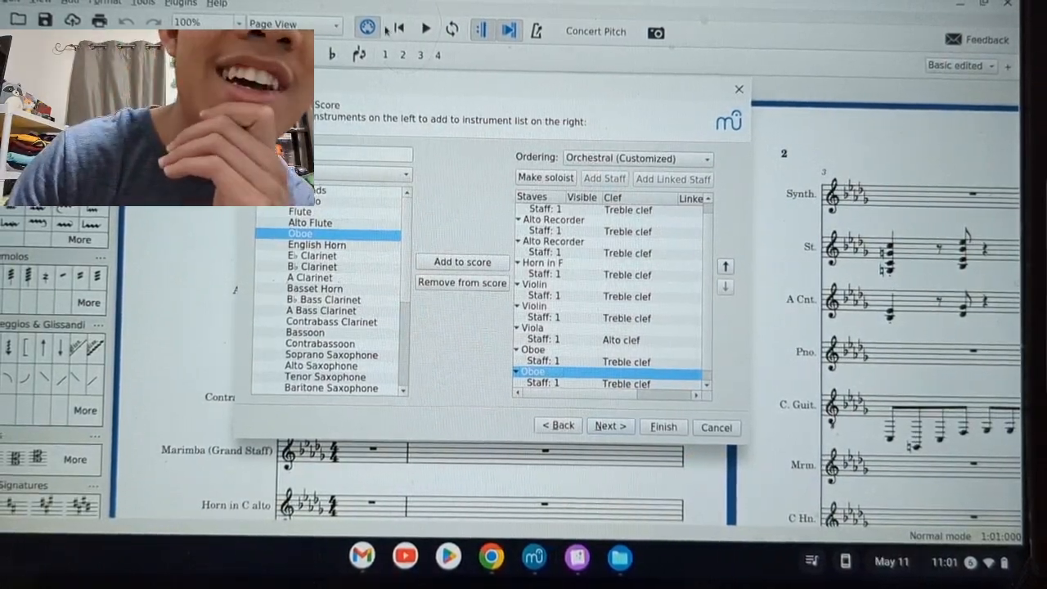
{"action": "scroll", "coordinate": [621, 300], "scroll_direction": "down", "scroll_amount": 1}
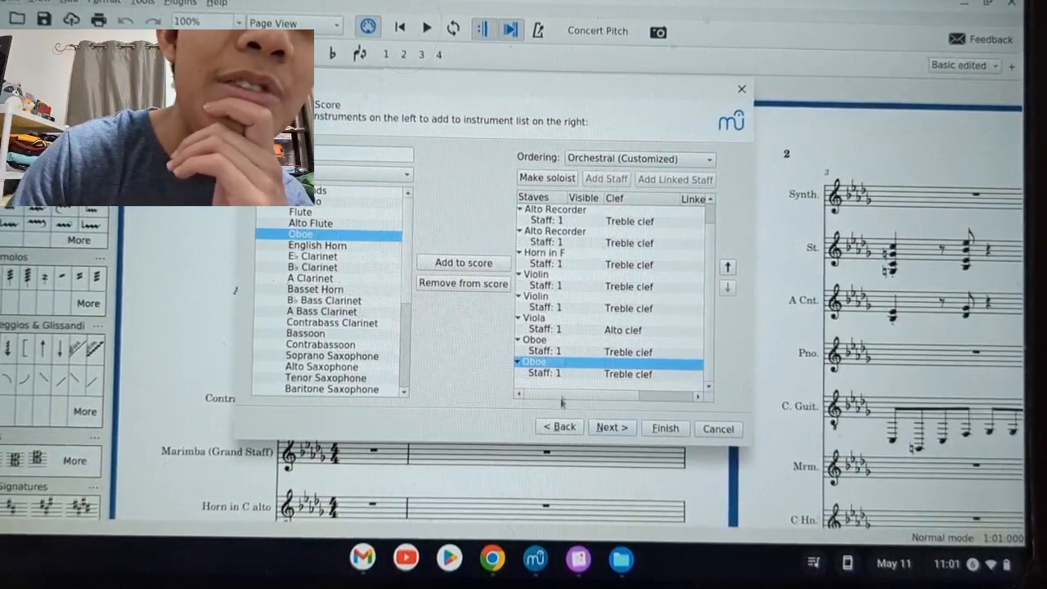
{"action": "left_click", "coordinate": [331, 333]}
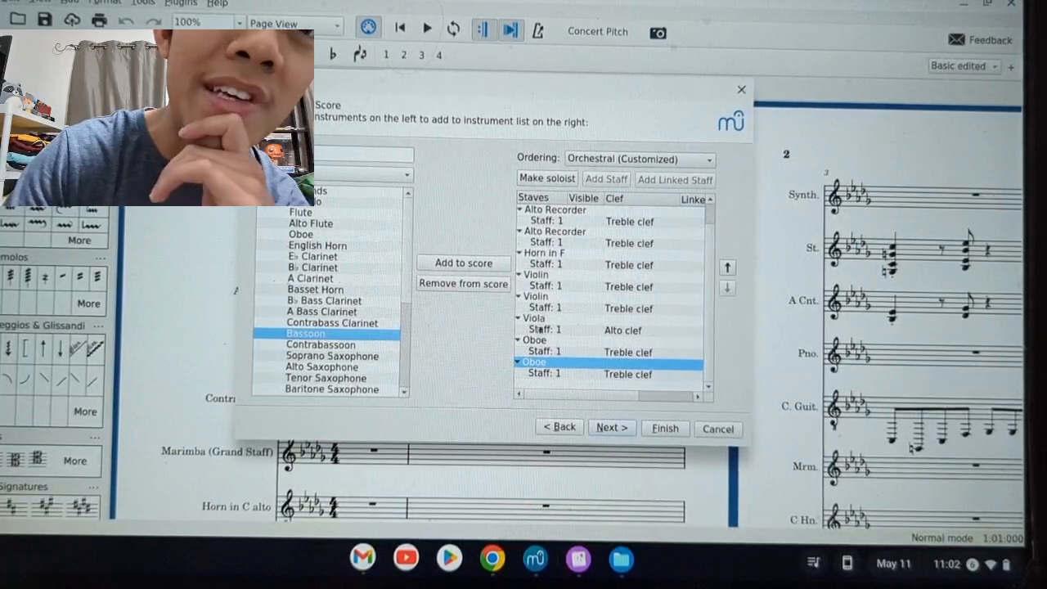
{"action": "scroll", "coordinate": [327, 262], "scroll_direction": "down", "scroll_amount": 5}
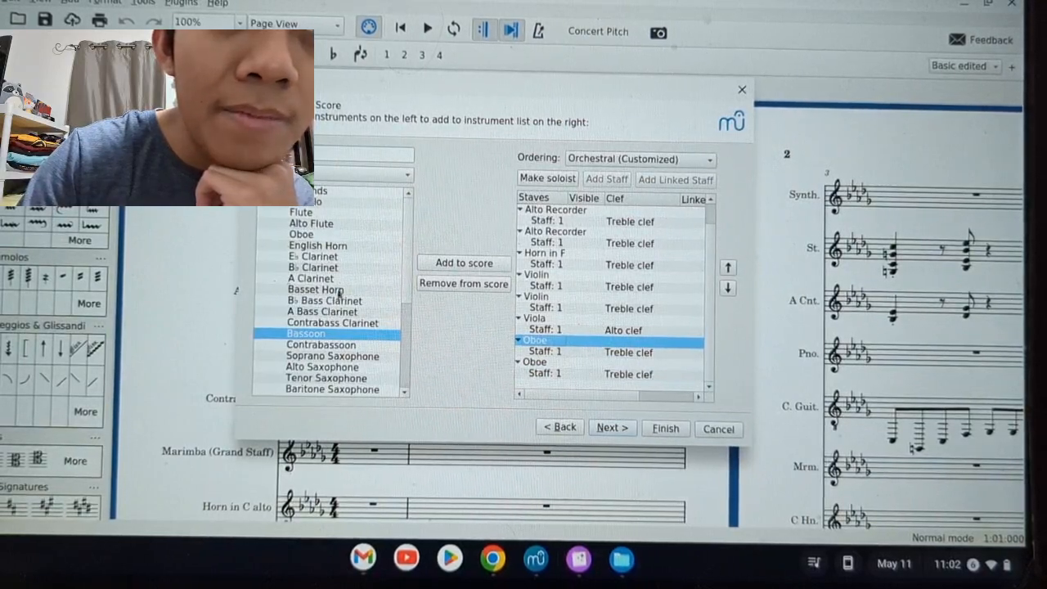
- Add an English Horn to the score and move it below the two Oboes
{"action": "left_click", "coordinate": [324, 246]}
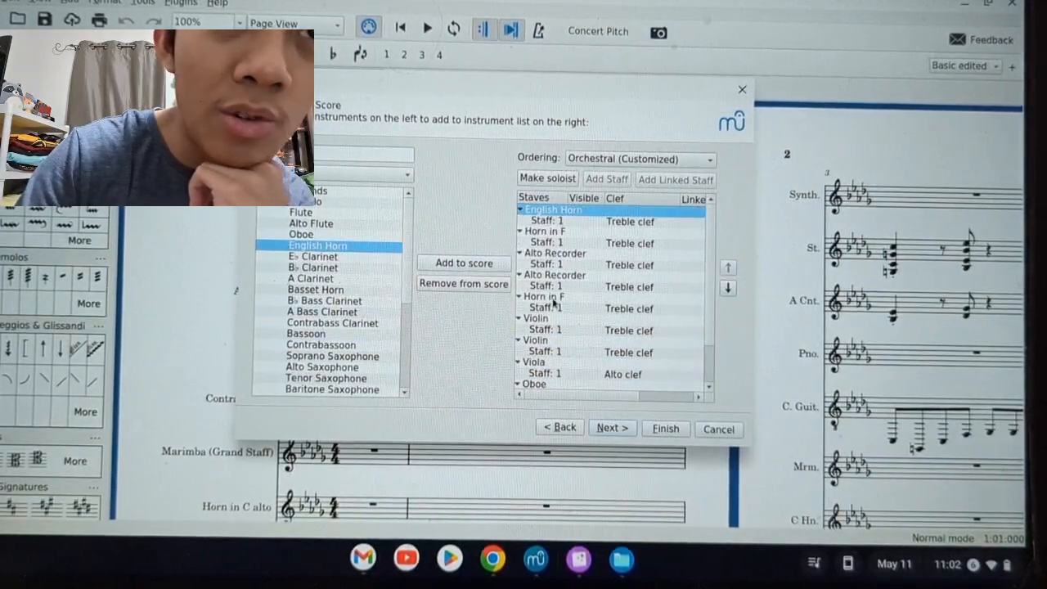
{"action": "left_click", "coordinate": [727, 288]}
{"action": "left_click", "coordinate": [727, 288]}
{"action": "left_click", "coordinate": [728, 287]}
{"action": "left_click", "coordinate": [728, 288]}
{"action": "left_click", "coordinate": [728, 288]}
{"action": "left_click", "coordinate": [730, 291]}
{"action": "left_click", "coordinate": [730, 292]}
{"action": "left_click", "coordinate": [730, 291]}
{"action": "left_click", "coordinate": [730, 291]}
- Reorder the staves so both Horns in F stand directly above the two Alto Recorders
{"action": "scroll", "coordinate": [636, 268], "scroll_direction": "up", "scroll_amount": 1}
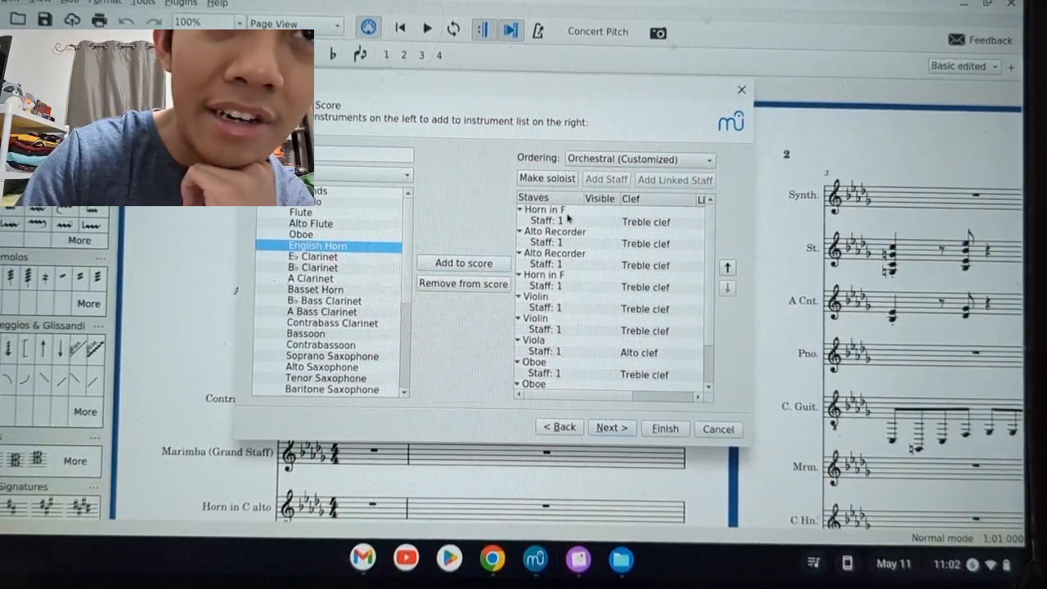
{"action": "left_click", "coordinate": [727, 288]}
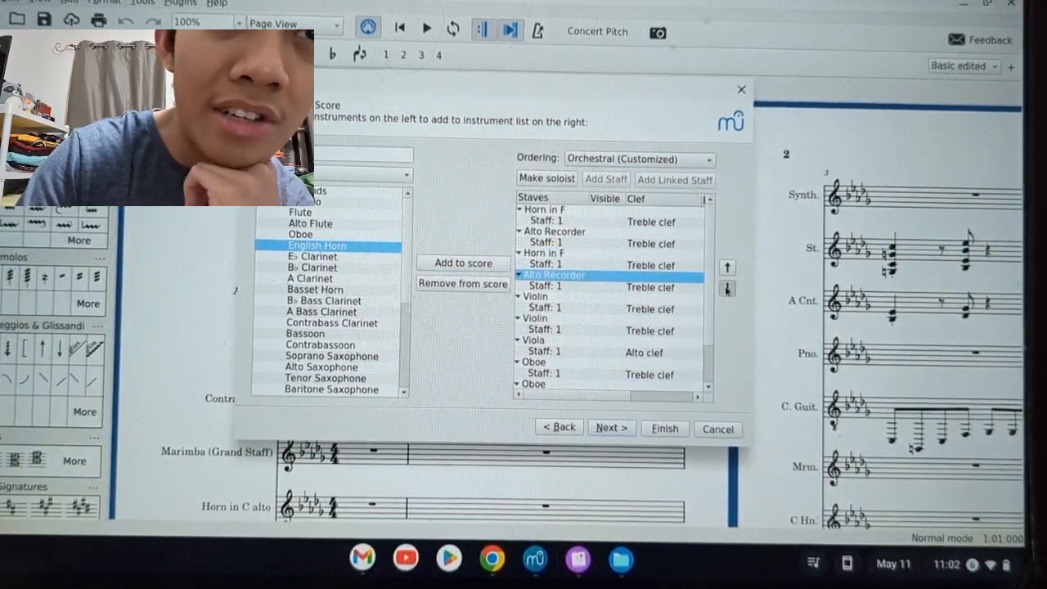
{"action": "left_click", "coordinate": [727, 288]}
{"action": "left_click", "coordinate": [727, 267]}
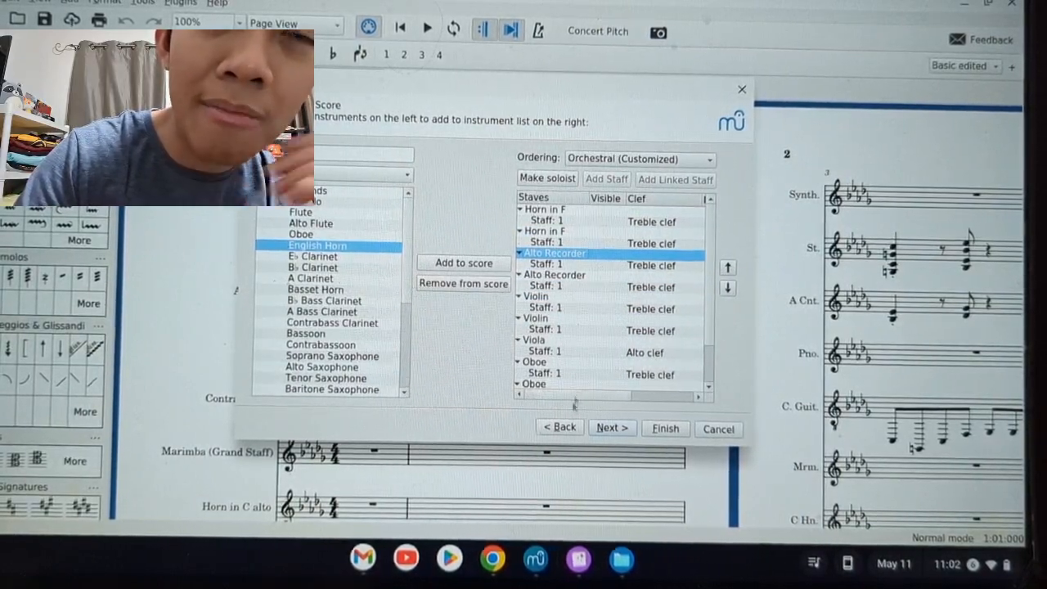
{"action": "double_click", "coordinate": [587, 211]}
{"action": "scroll", "coordinate": [577, 231], "scroll_direction": "up", "scroll_amount": 1}
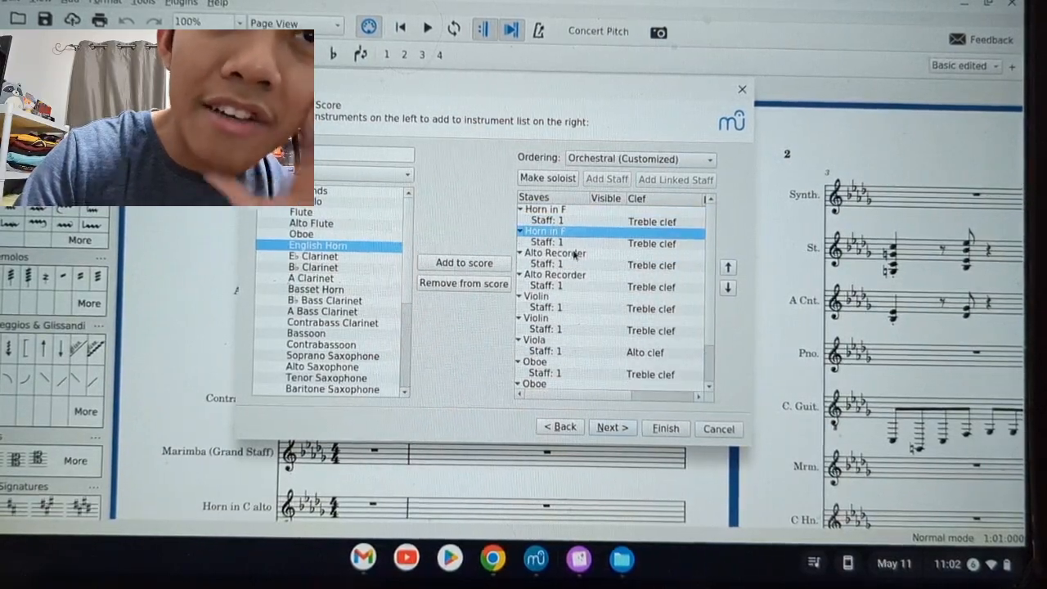
- Add a Bassoon to the score and move it below the two Oboes
{"action": "scroll", "coordinate": [556, 327], "scroll_direction": "down", "scroll_amount": 2}
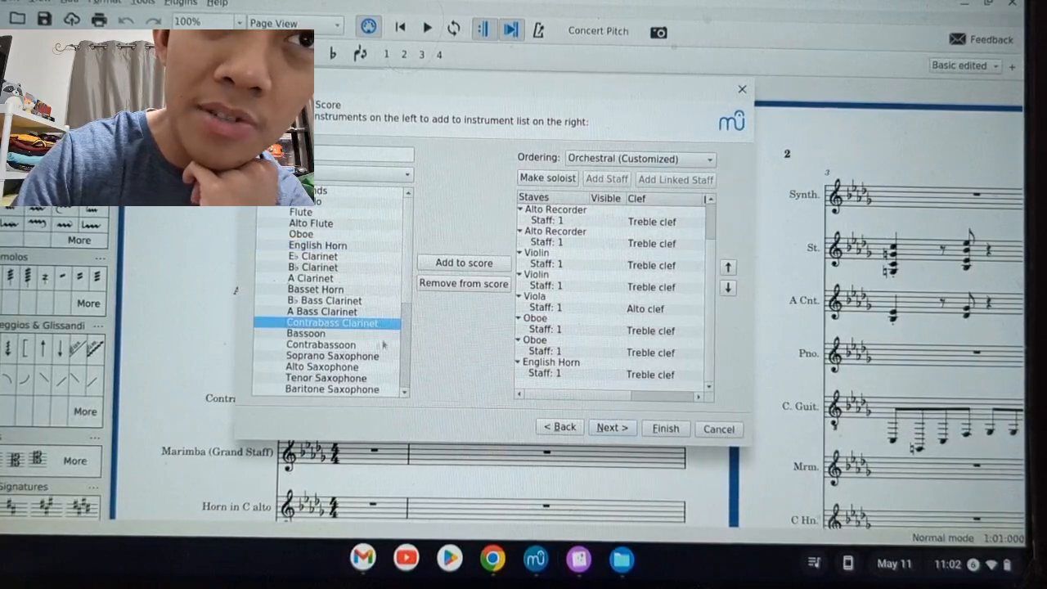
{"action": "left_click", "coordinate": [323, 333]}
{"action": "left_click", "coordinate": [474, 266]}
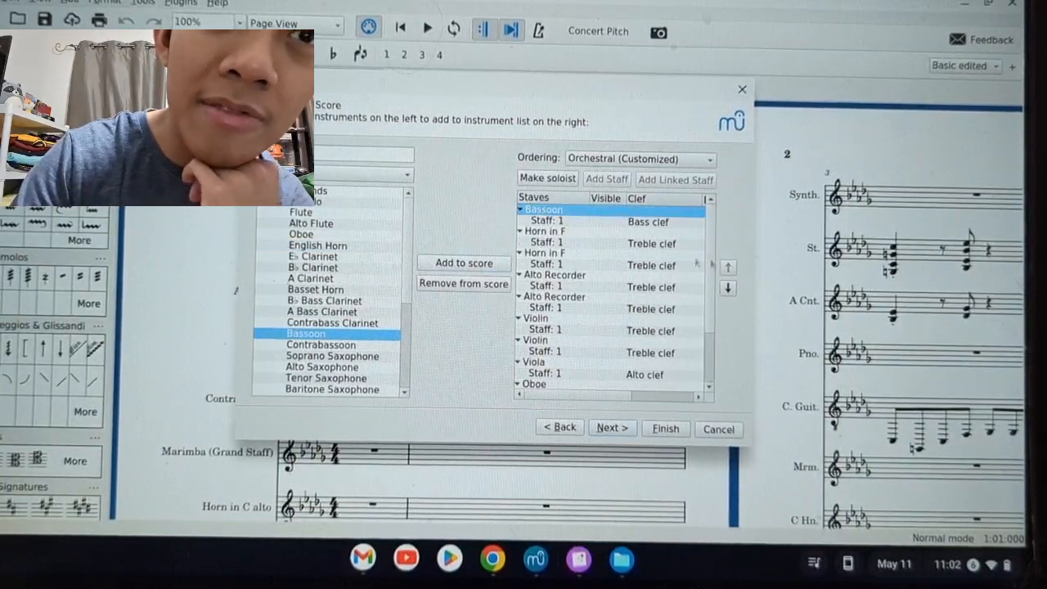
{"action": "left_click", "coordinate": [727, 290]}
{"action": "left_click", "coordinate": [728, 289]}
{"action": "left_click", "coordinate": [727, 289]}
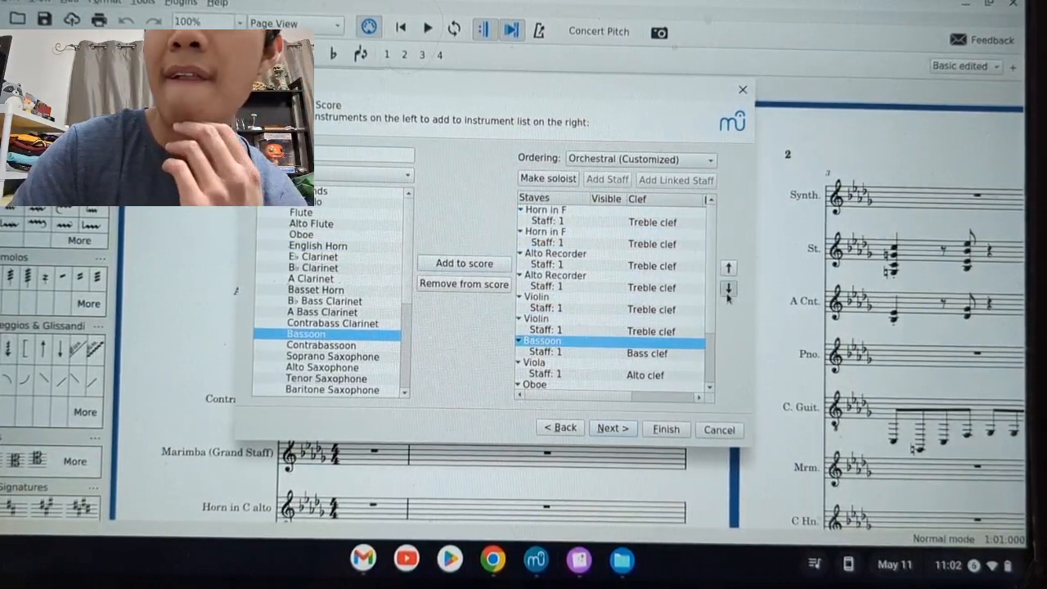
{"action": "left_click", "coordinate": [727, 290]}
{"action": "left_click", "coordinate": [728, 291]}
- Add a Violoncello at the end of the staff list, with the English Horn placed above the Bassoon
{"action": "scroll", "coordinate": [346, 324], "scroll_direction": "down", "scroll_amount": 5}
{"action": "left_click", "coordinate": [332, 355]}
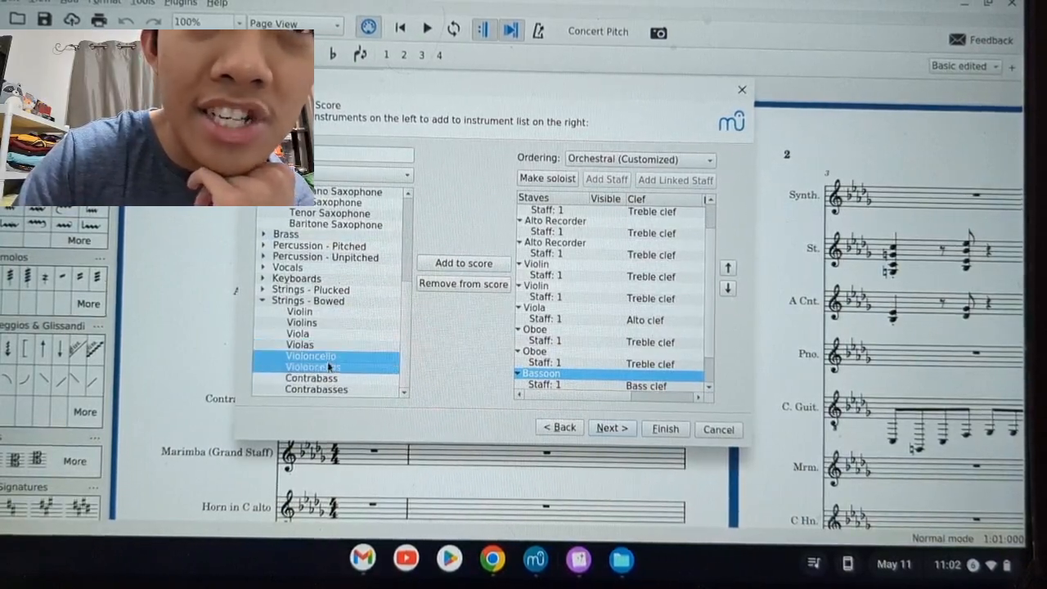
{"action": "left_click", "coordinate": [454, 265]}
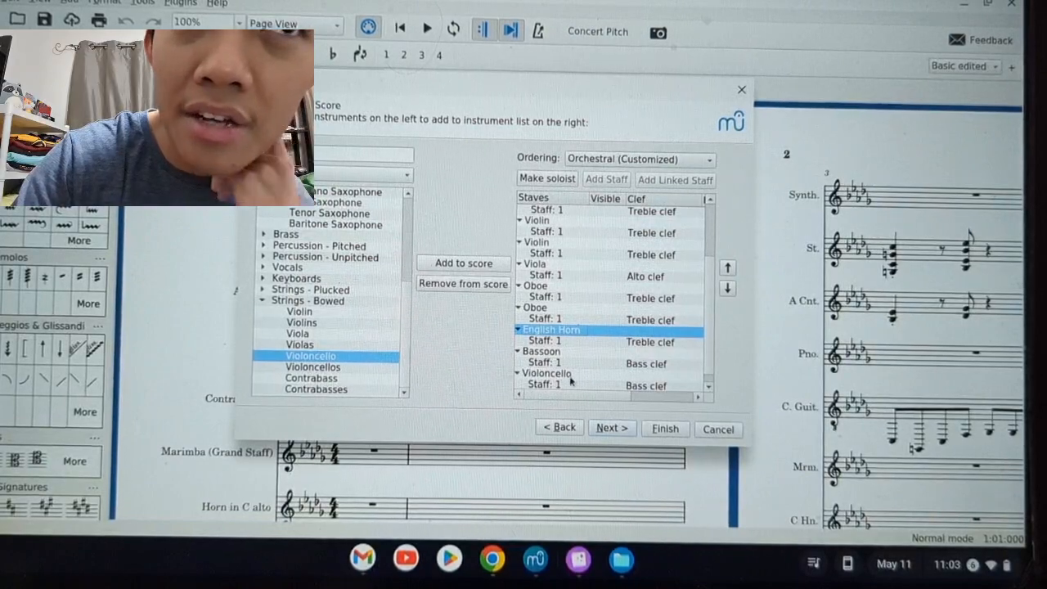
- Add a Harpsichord to the score and move it below the Violoncello
{"action": "left_click", "coordinate": [318, 278]}
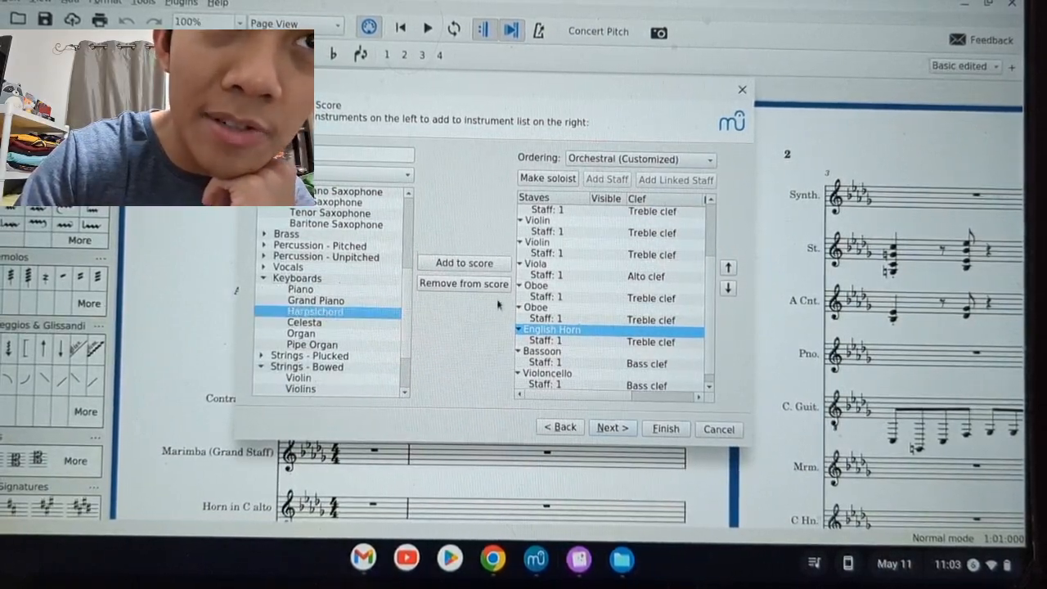
{"action": "left_click", "coordinate": [728, 288]}
{"action": "left_click", "coordinate": [729, 288]}
{"action": "left_click", "coordinate": [728, 288]}
{"action": "left_click", "coordinate": [729, 288]}
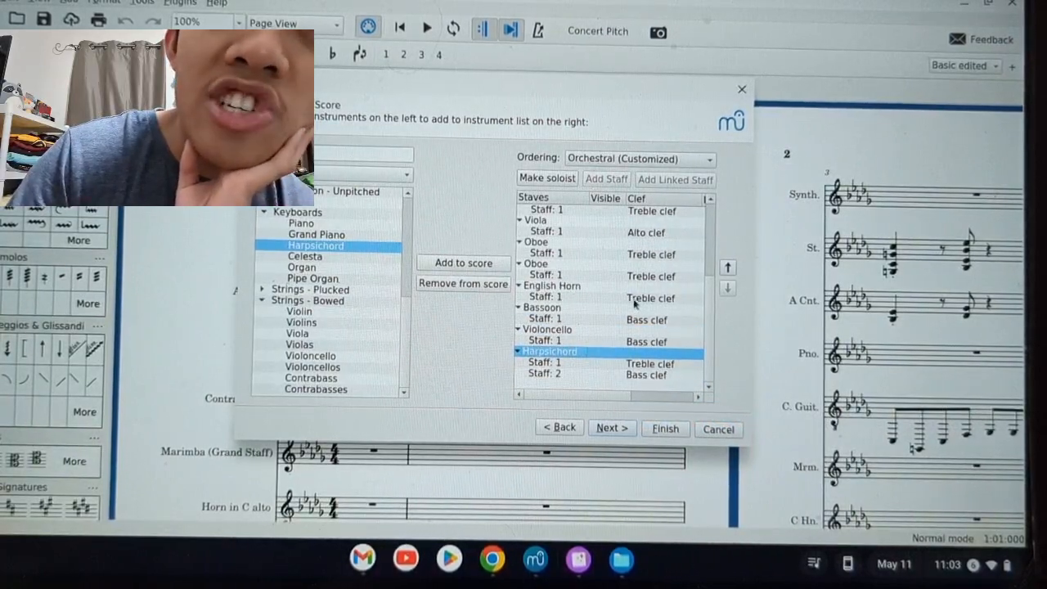
- Remove the Harpsichord from the score's instrument list
{"action": "scroll", "coordinate": [635, 302], "scroll_direction": "up", "scroll_amount": 4}
{"action": "scroll", "coordinate": [711, 319], "scroll_direction": "down", "scroll_amount": 1}
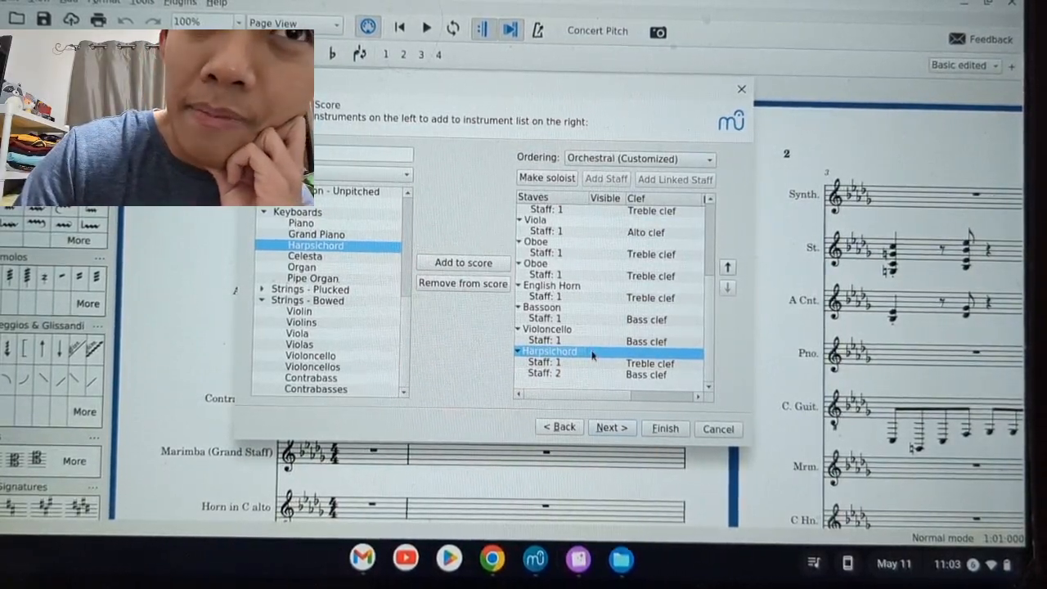
{"action": "left_click", "coordinate": [475, 285]}
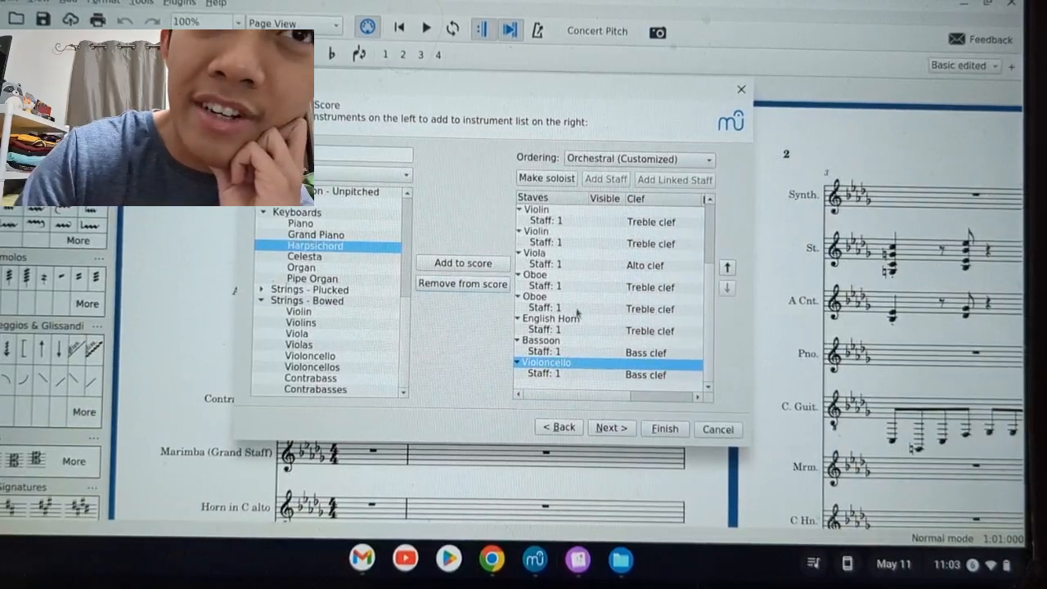
- Accept the instrument list and the key signature without sharps or flats, continuing to the time signature and tempo settings
{"action": "scroll", "coordinate": [605, 305], "scroll_direction": "up", "scroll_amount": 3}
{"action": "left_click", "coordinate": [607, 428]}
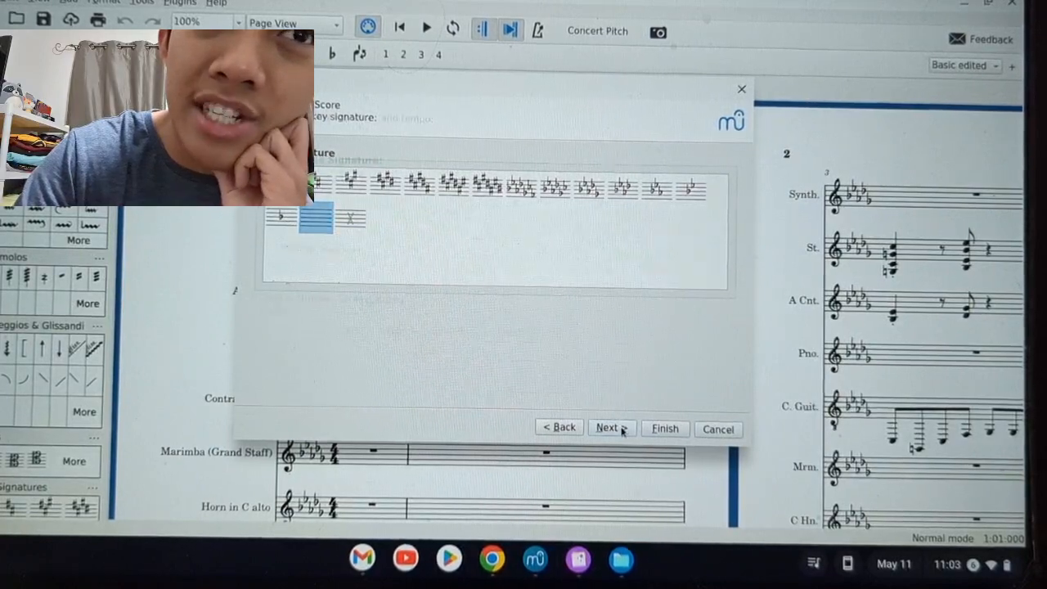
{"action": "left_click", "coordinate": [611, 428]}
- Switch to Chrome and, from the IMSLP page for BWV 65, open the first movement's score in the linked musescore.com set
{"action": "left_click", "coordinate": [498, 567]}
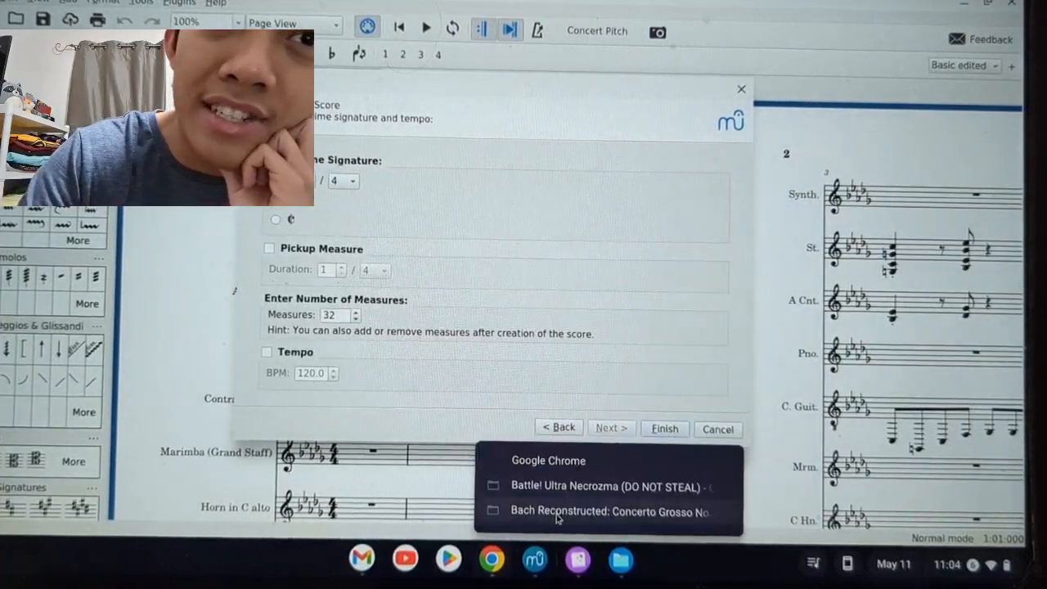
{"action": "left_click", "coordinate": [589, 510]}
{"action": "key", "text": "ctrl+Tab"}
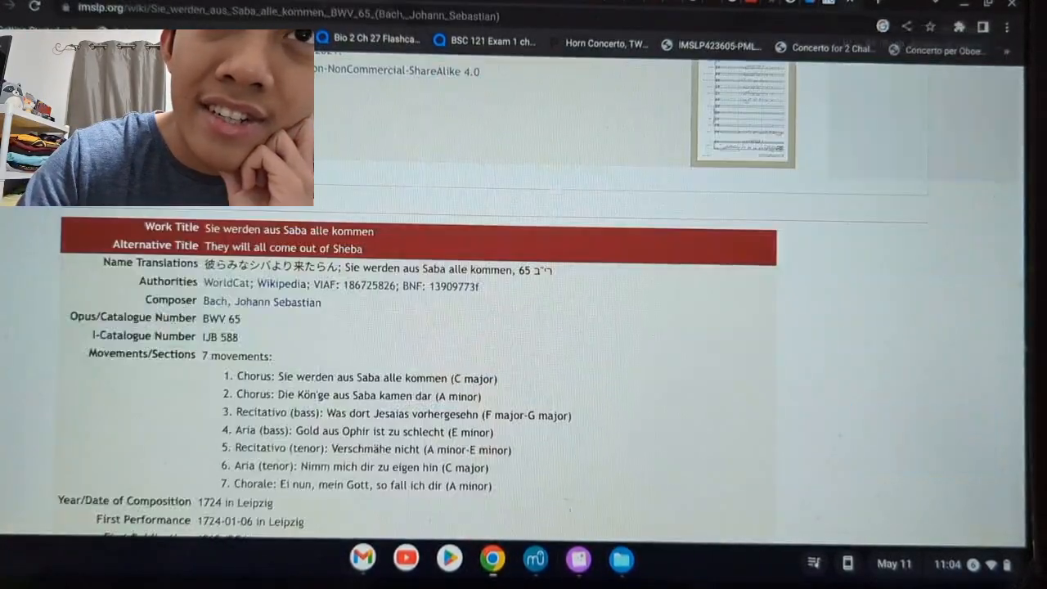
{"action": "scroll", "coordinate": [462, 347], "scroll_direction": "up", "scroll_amount": 3}
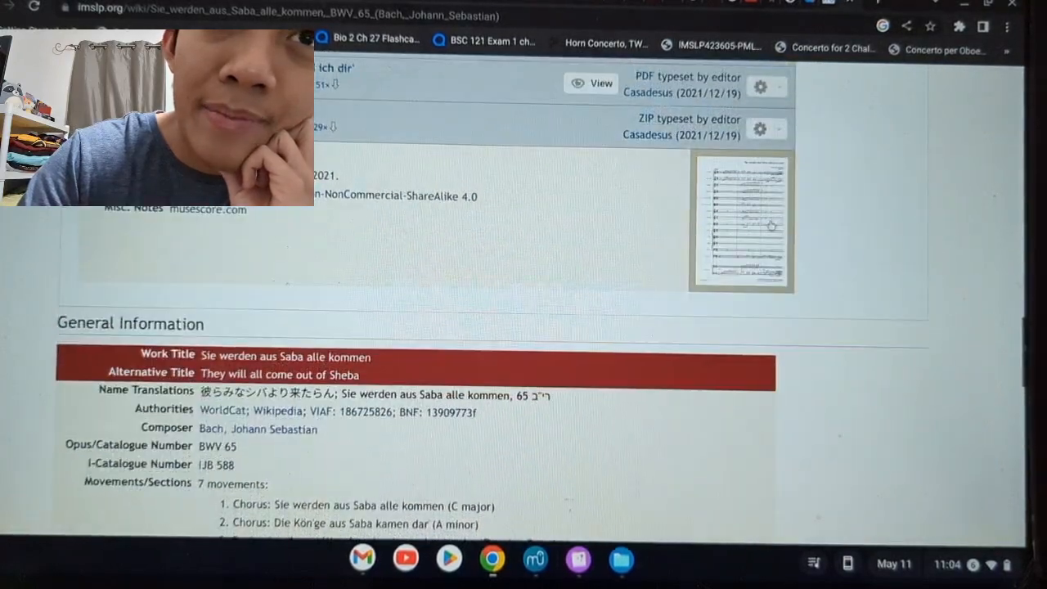
{"action": "mouse_move", "coordinate": [750, 217]}
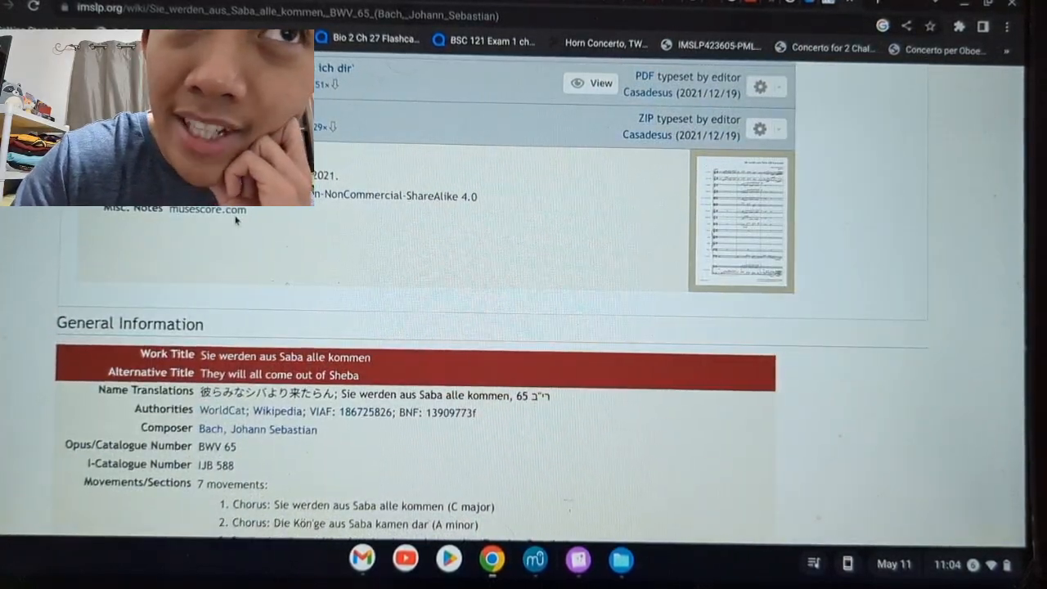
{"action": "left_click", "coordinate": [208, 210]}
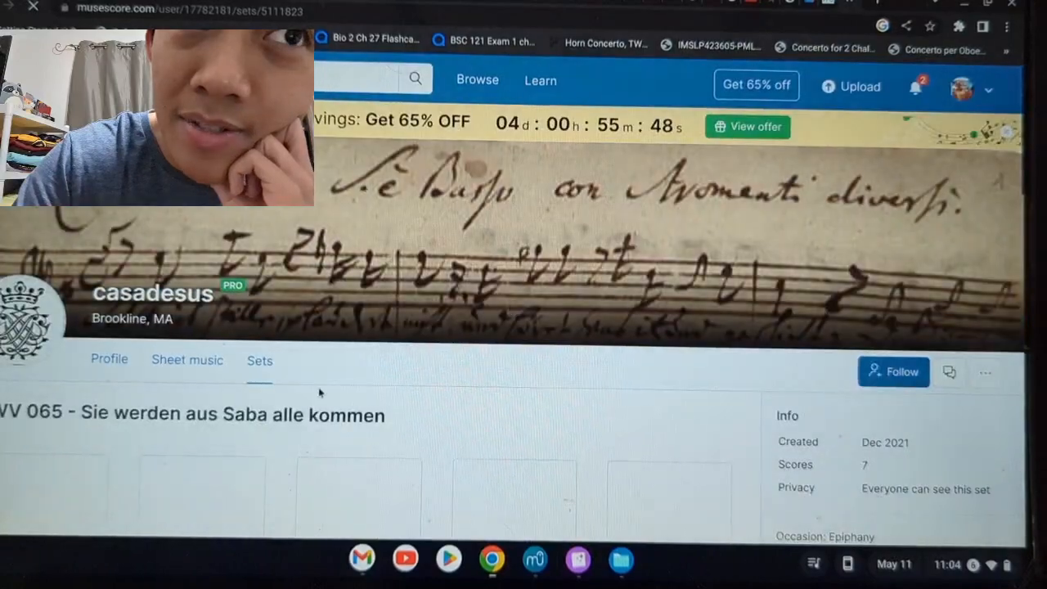
{"action": "scroll", "coordinate": [320, 384], "scroll_direction": "down", "scroll_amount": 5}
{"action": "left_click", "coordinate": [73, 352]}
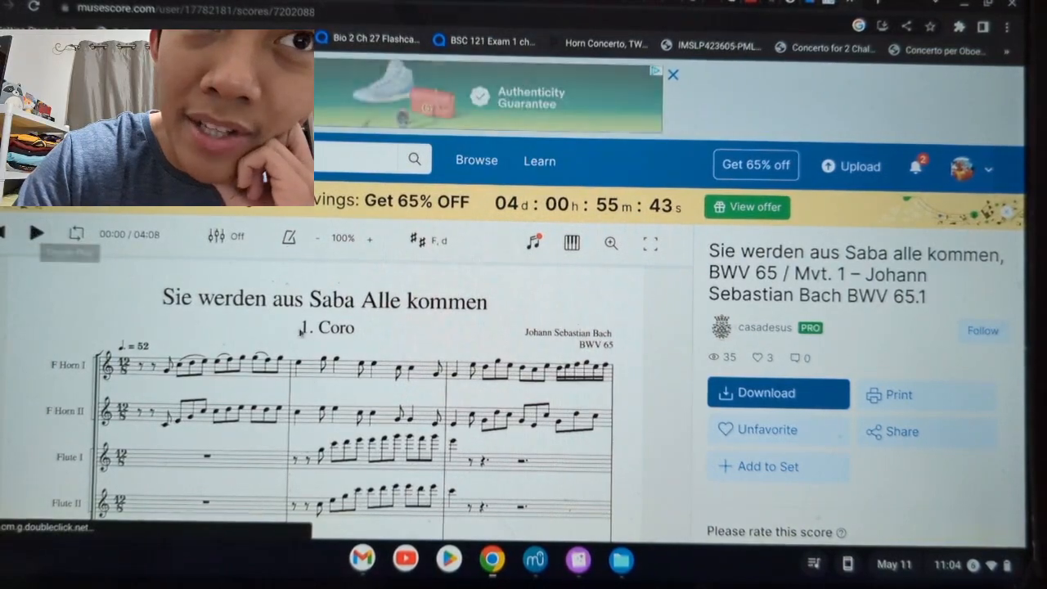
- Examine the instrument order in the BWV 65 first movement score, from the horns down to the basso continuo
{"action": "scroll", "coordinate": [344, 372], "scroll_direction": "down", "scroll_amount": 10}
{"action": "scroll", "coordinate": [344, 373], "scroll_direction": "up", "scroll_amount": 10}
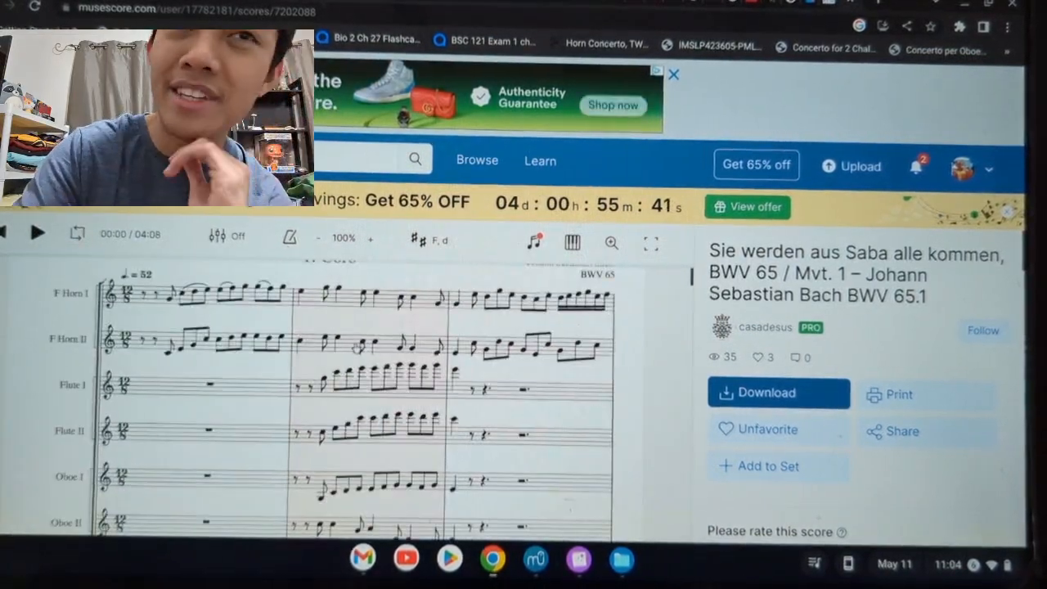
{"action": "scroll", "coordinate": [421, 380], "scroll_direction": "down", "scroll_amount": 3}
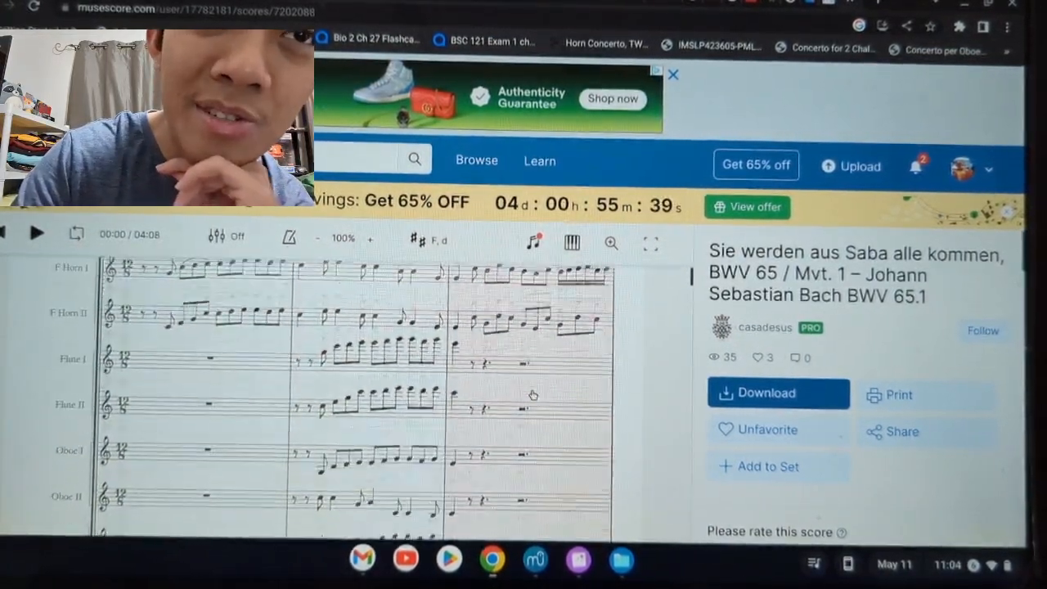
{"action": "scroll", "coordinate": [420, 373], "scroll_direction": "up", "scroll_amount": 3}
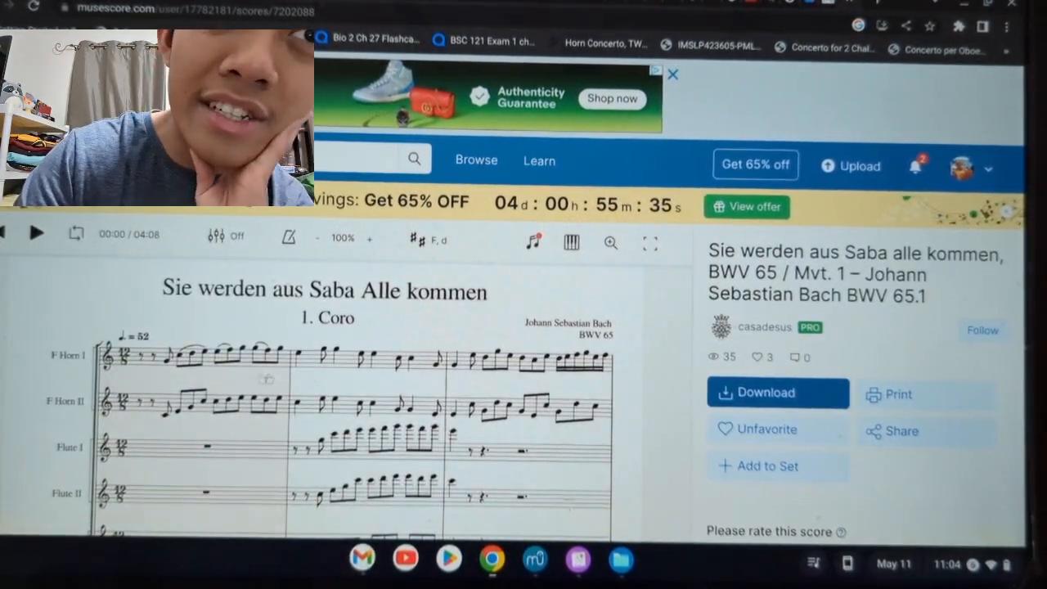
{"action": "scroll", "coordinate": [384, 290], "scroll_direction": "up", "scroll_amount": 1}
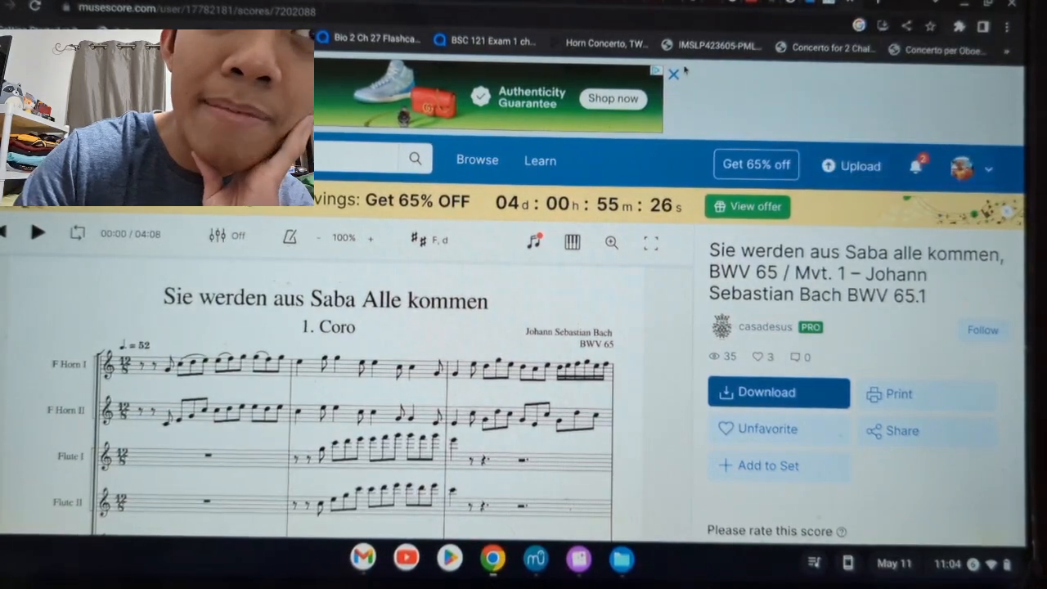
{"action": "scroll", "coordinate": [270, 372], "scroll_direction": "down", "scroll_amount": 6}
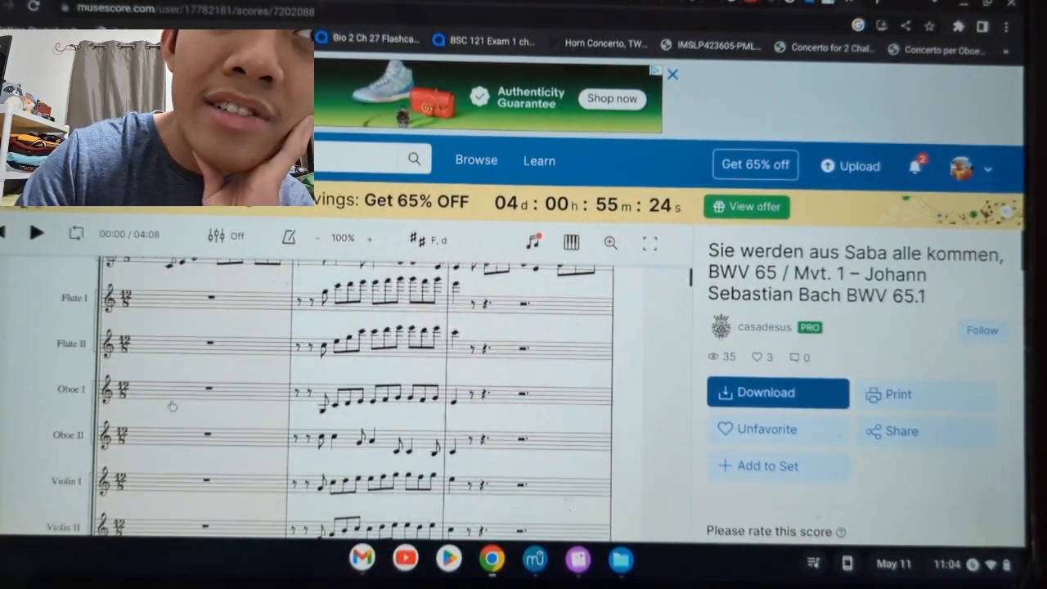
{"action": "scroll", "coordinate": [259, 389], "scroll_direction": "down", "scroll_amount": 2}
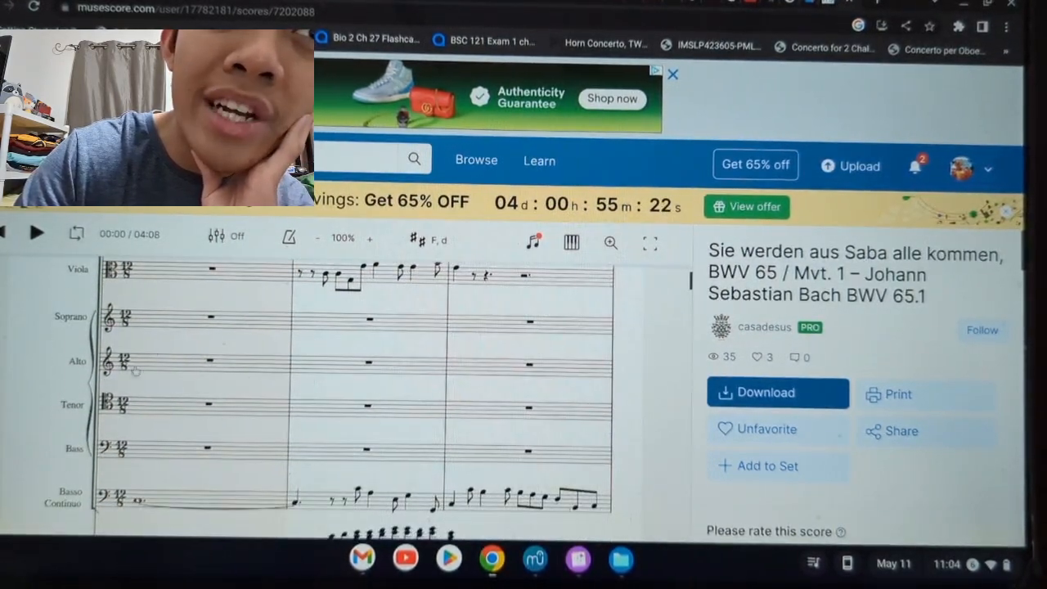
{"action": "scroll", "coordinate": [279, 371], "scroll_direction": "up", "scroll_amount": 10}
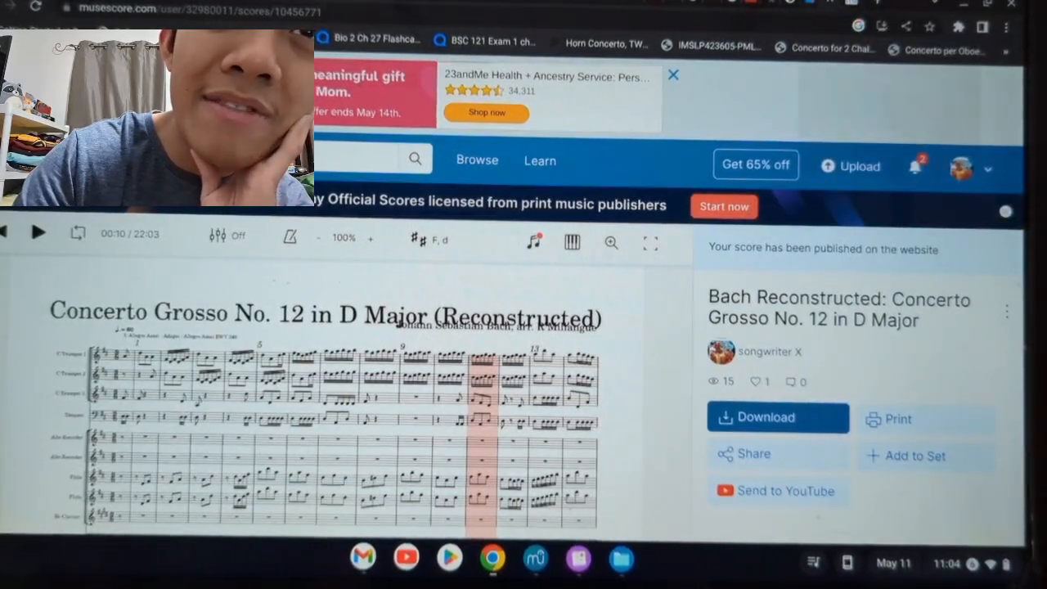
- Switch back to MuseScore, return to the new score's instrument selection, and move both Oboes between the Alto Recorders and the Violins
{"action": "left_click", "coordinate": [536, 558]}
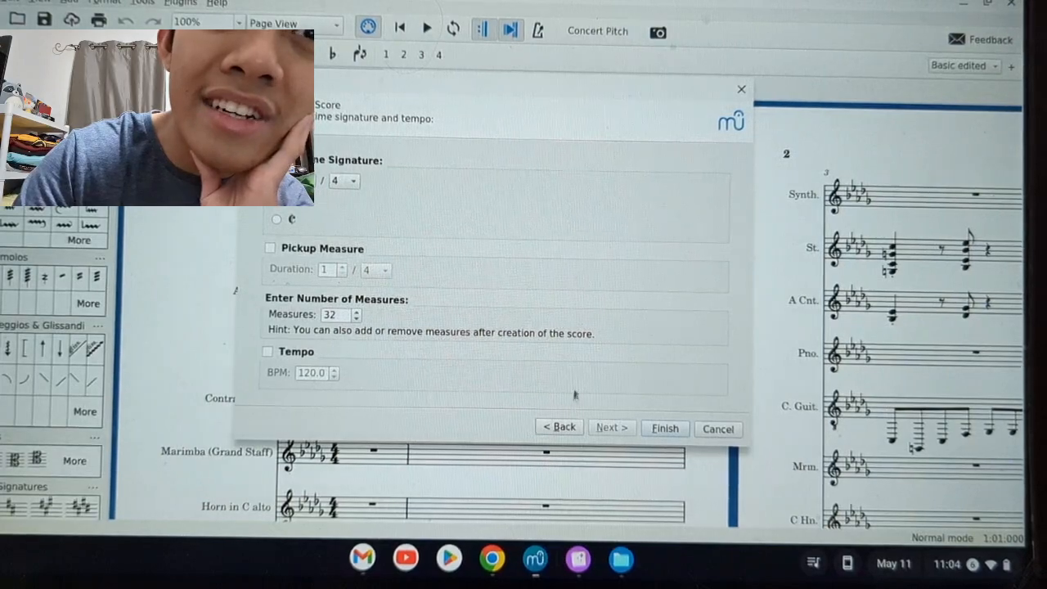
{"action": "left_click", "coordinate": [561, 426]}
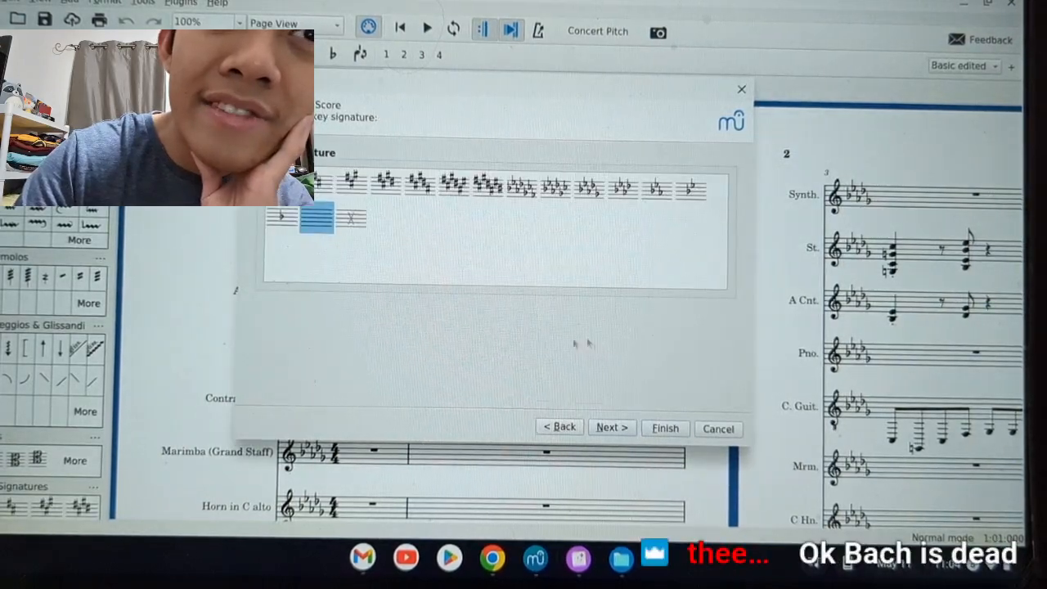
{"action": "left_click", "coordinate": [562, 427]}
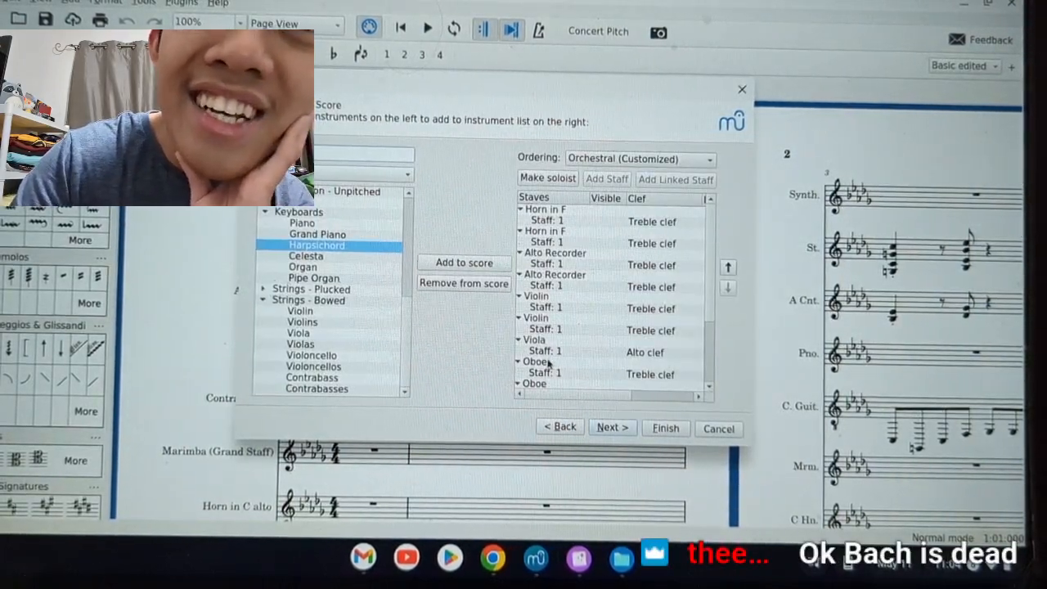
{"action": "left_click", "coordinate": [572, 361]}
{"action": "left_click", "coordinate": [727, 267]}
{"action": "left_click", "coordinate": [727, 266]}
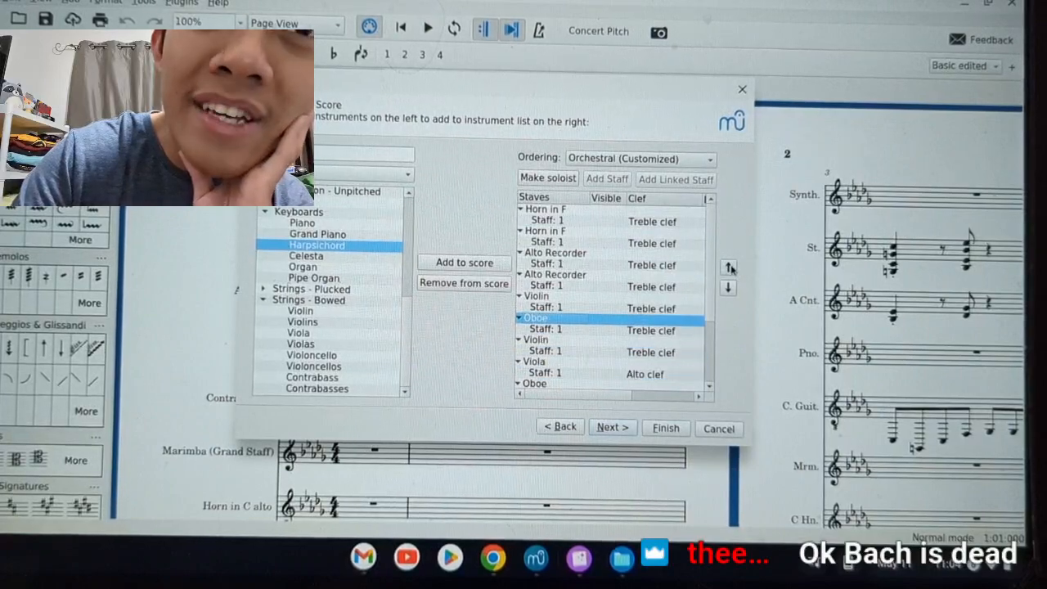
{"action": "left_click", "coordinate": [727, 266]}
{"action": "left_click", "coordinate": [539, 382]}
{"action": "left_click", "coordinate": [727, 266]}
{"action": "left_click", "coordinate": [727, 266]}
{"action": "left_click", "coordinate": [727, 266]}
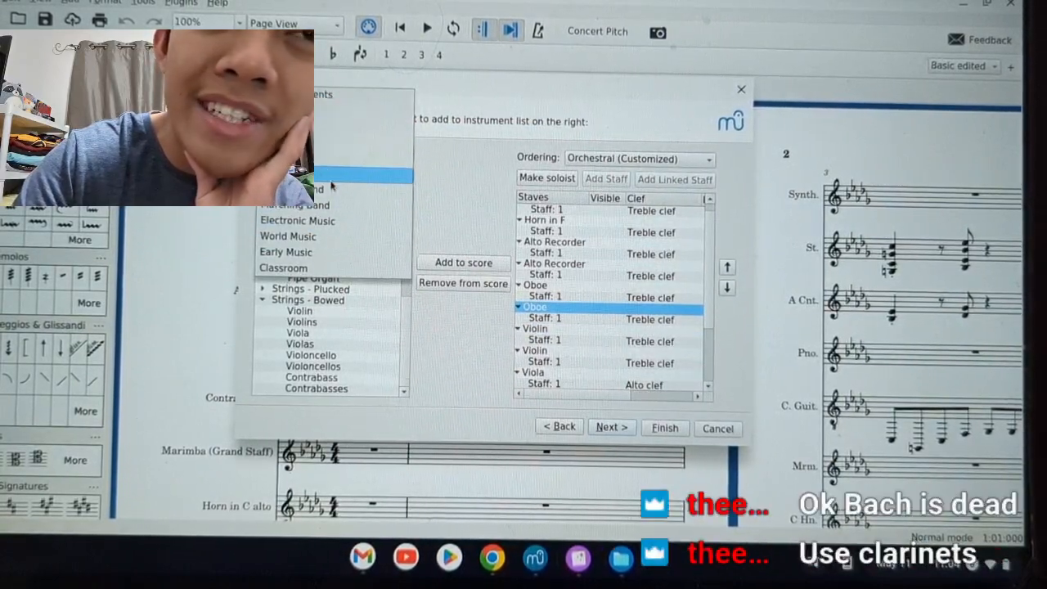
- Try adding a Flute to the score and moving it down the staff list, and remove it again
{"action": "scroll", "coordinate": [324, 280], "scroll_direction": "up", "scroll_amount": 5}
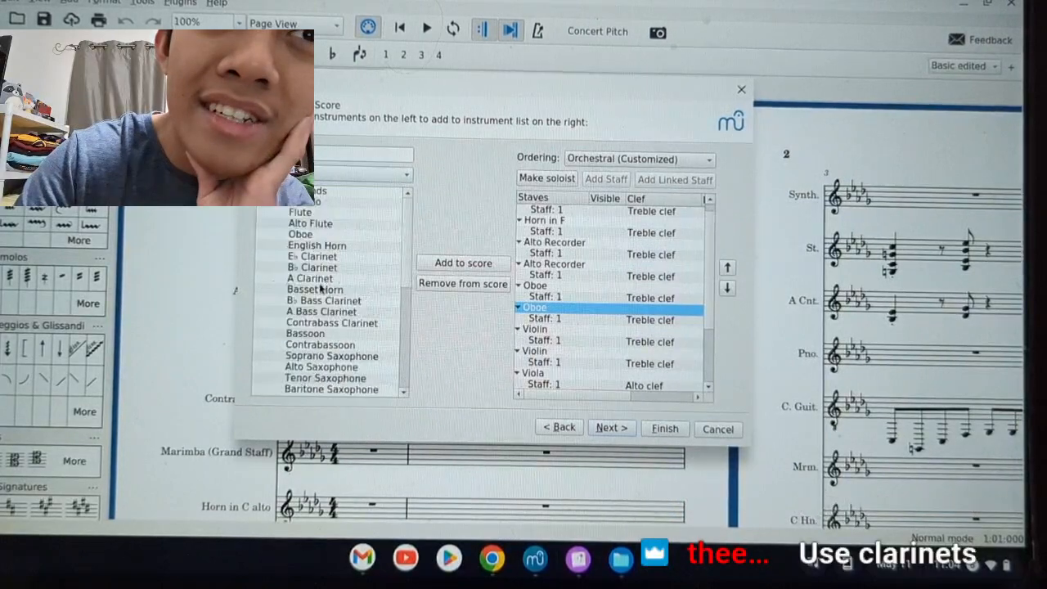
{"action": "left_click", "coordinate": [320, 214]}
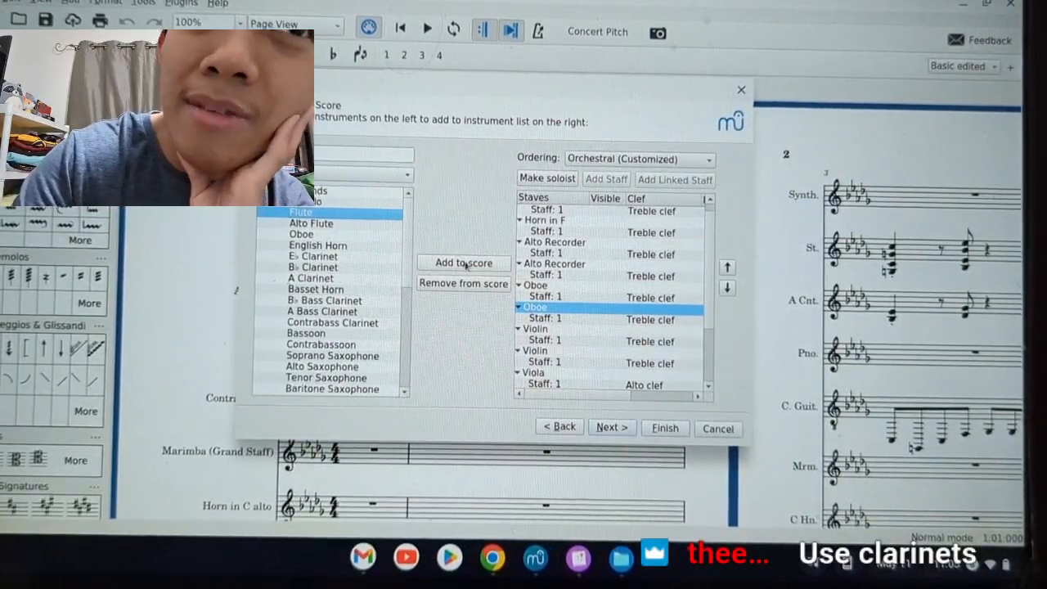
{"action": "left_click", "coordinate": [728, 289]}
{"action": "left_click", "coordinate": [728, 289]}
{"action": "left_click", "coordinate": [728, 289]}
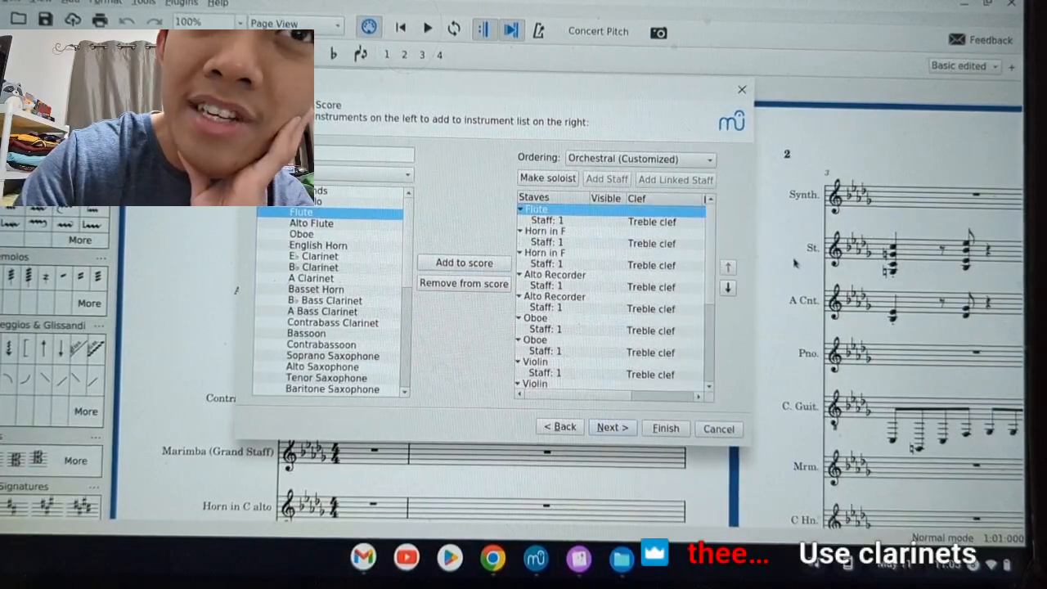
{"action": "left_click", "coordinate": [727, 289]}
{"action": "left_click", "coordinate": [727, 289]}
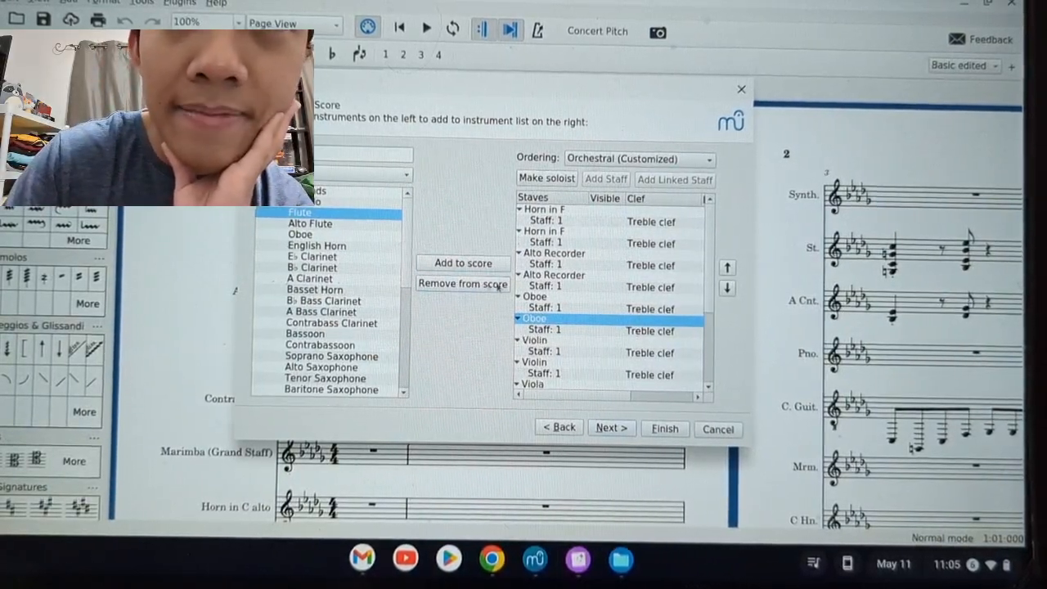
- Add a B♭ Clarinet to the score and place it between the Viola and the English Horn
{"action": "scroll", "coordinate": [605, 303], "scroll_direction": "down", "scroll_amount": 4}
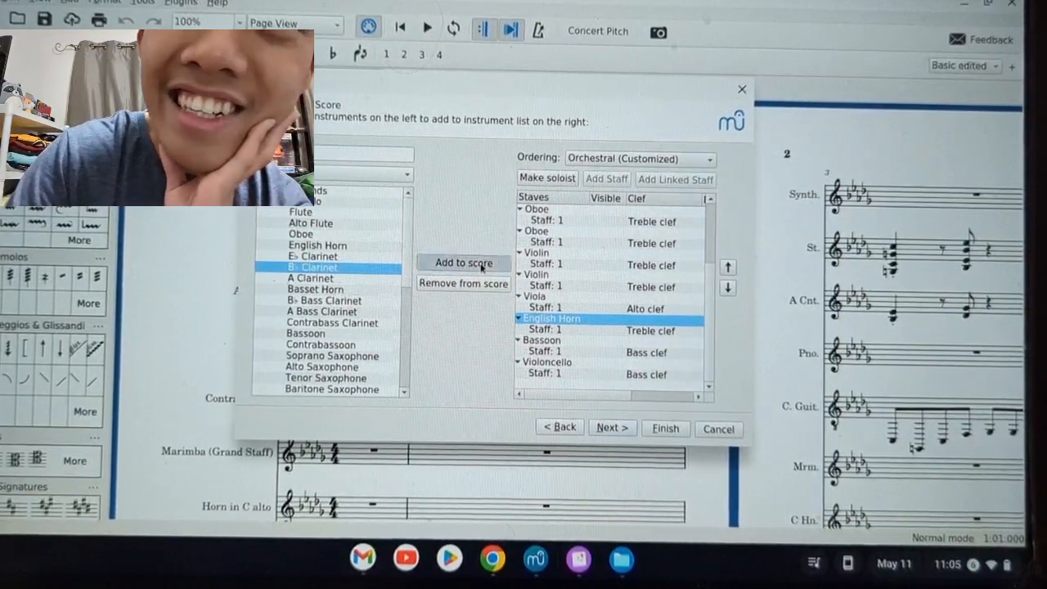
{"action": "left_click", "coordinate": [729, 288]}
{"action": "left_click", "coordinate": [729, 288]}
{"action": "left_click", "coordinate": [729, 287]}
{"action": "left_click", "coordinate": [728, 288]}
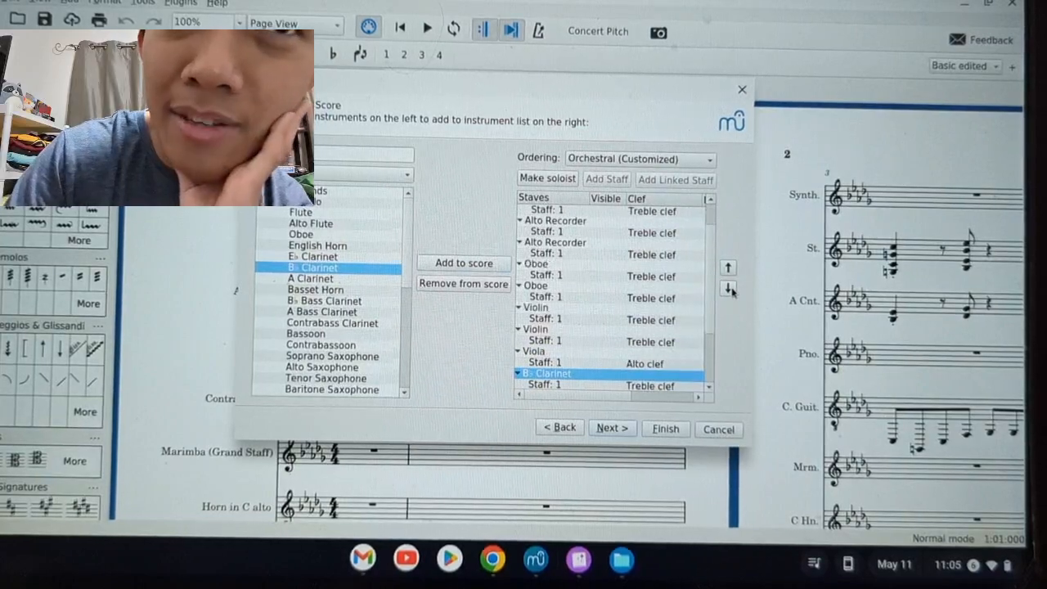
{"action": "left_click", "coordinate": [729, 287]}
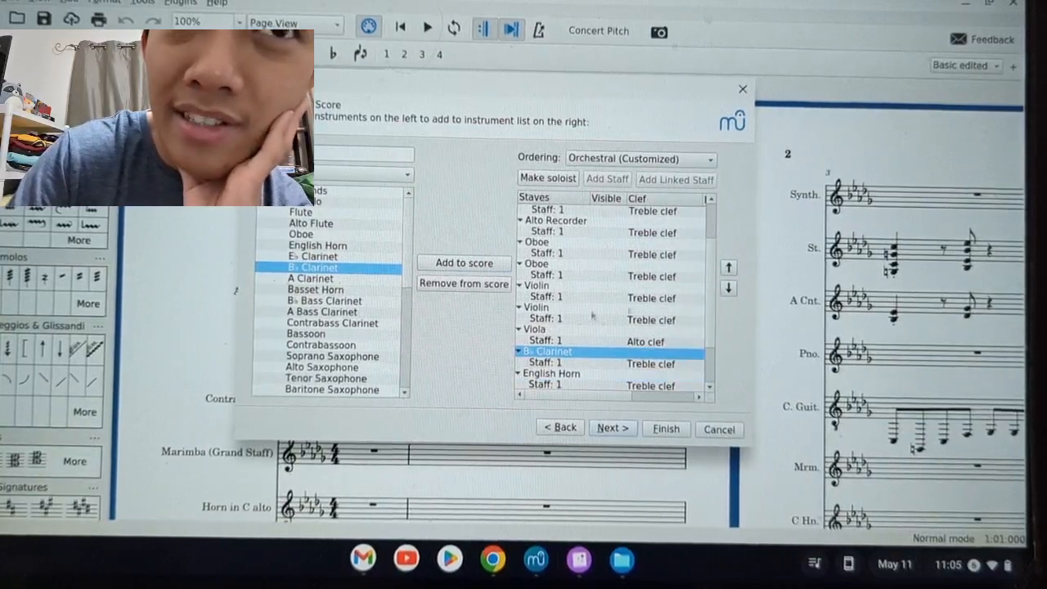
- Add a second B♭ Clarinet to the score
{"action": "left_click", "coordinate": [485, 261]}
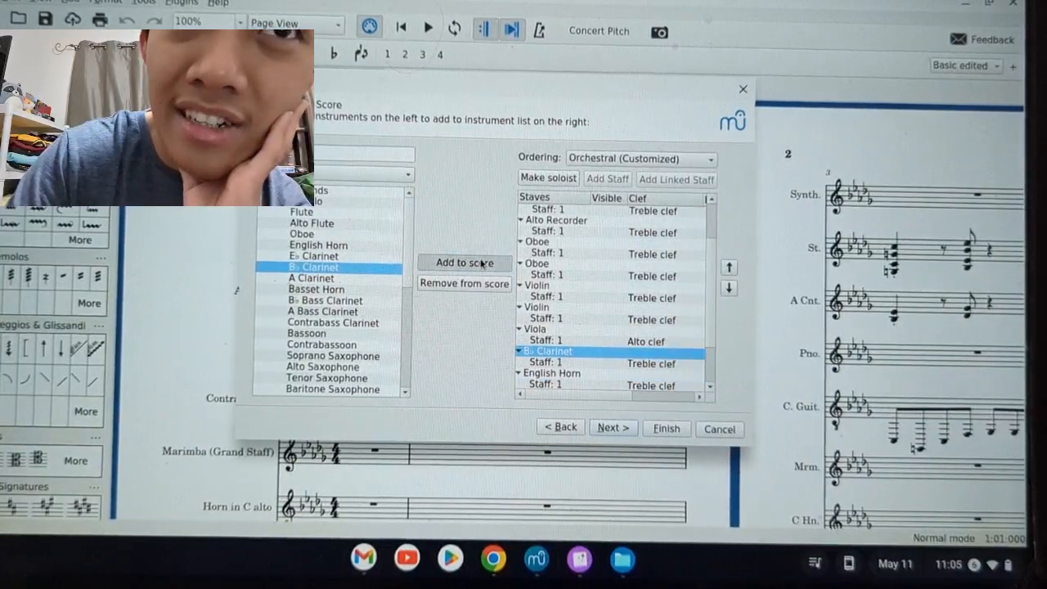
- Move the added B♭ Clarinet down the instrument list so it sits directly above the English Horn
{"action": "left_click", "coordinate": [728, 289]}
{"action": "left_click", "coordinate": [729, 289]}
{"action": "left_click", "coordinate": [729, 289]}
{"action": "left_click", "coordinate": [729, 289]}
{"action": "left_click", "coordinate": [729, 288]}
{"action": "left_click", "coordinate": [729, 290]}
{"action": "left_click", "coordinate": [729, 290]}
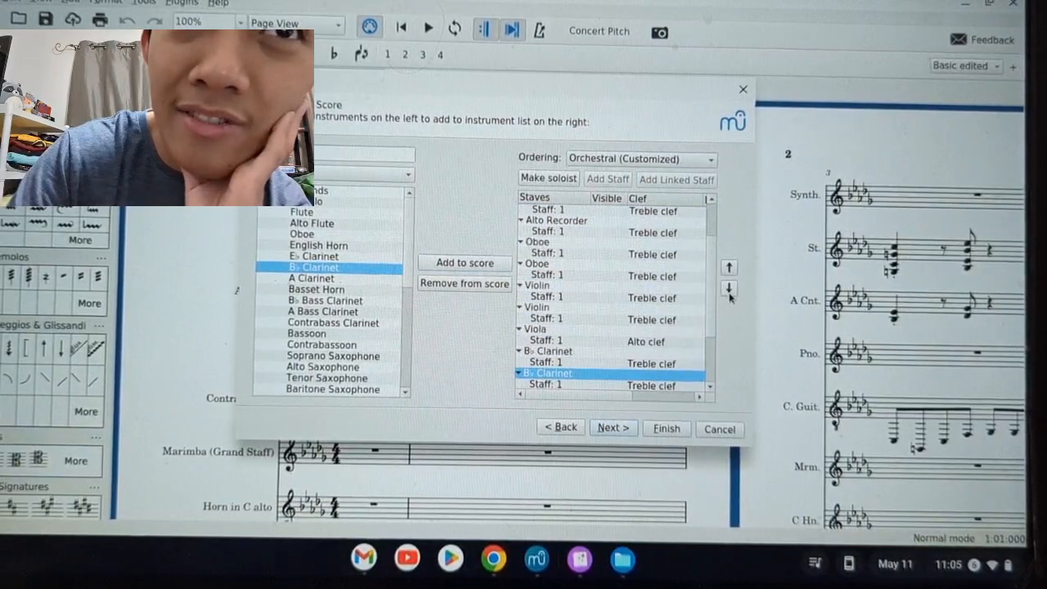
{"action": "scroll", "coordinate": [621, 319], "scroll_direction": "down", "scroll_amount": 3}
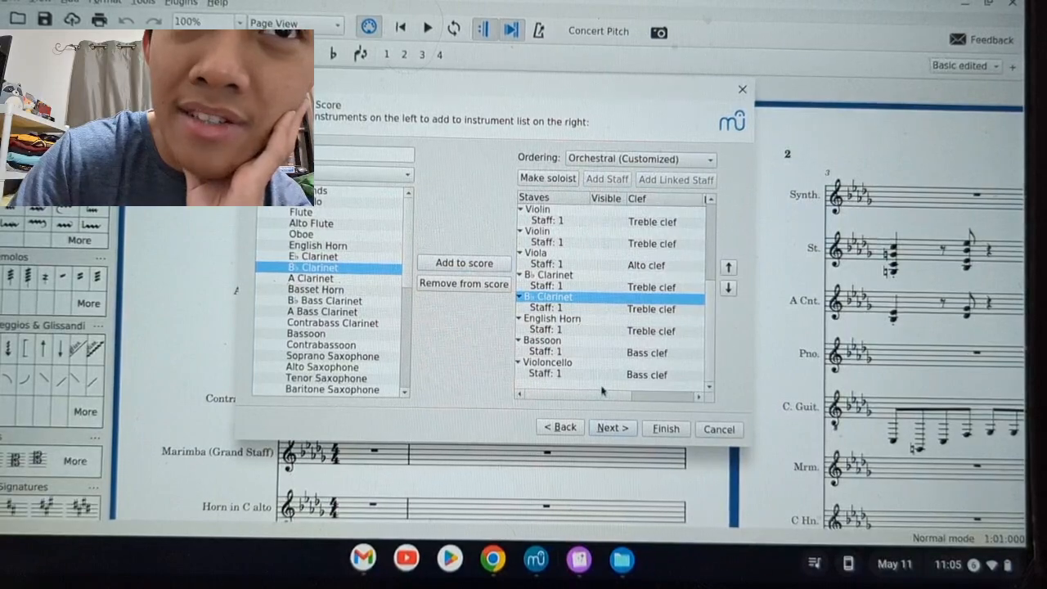
- Complete the new score setup with a 12/8 time signature and 32 measures
{"action": "left_click", "coordinate": [609, 427]}
{"action": "left_click", "coordinate": [606, 428]}
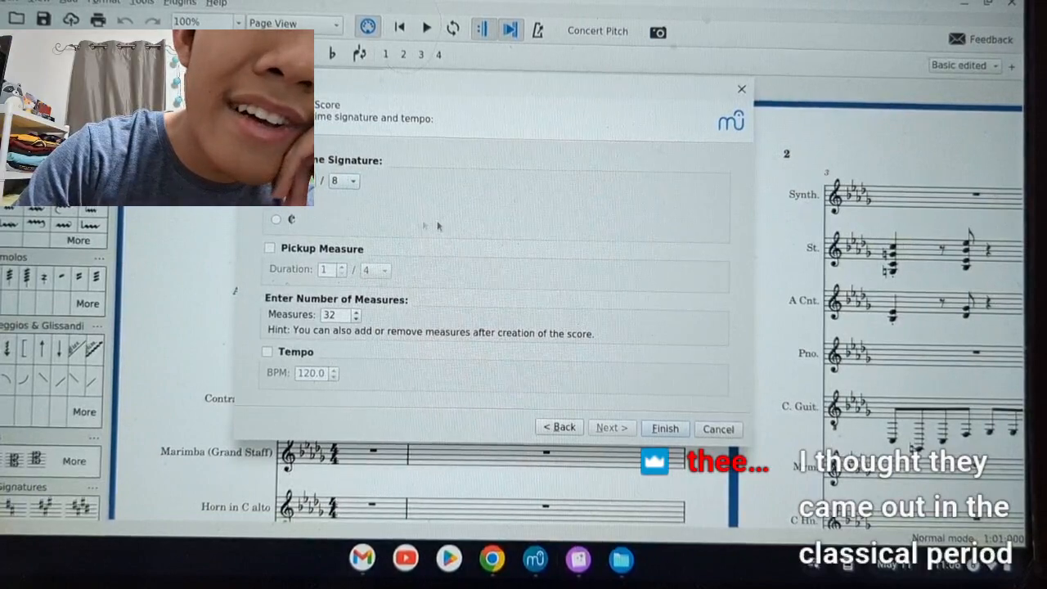
{"action": "left_click", "coordinate": [662, 429]}
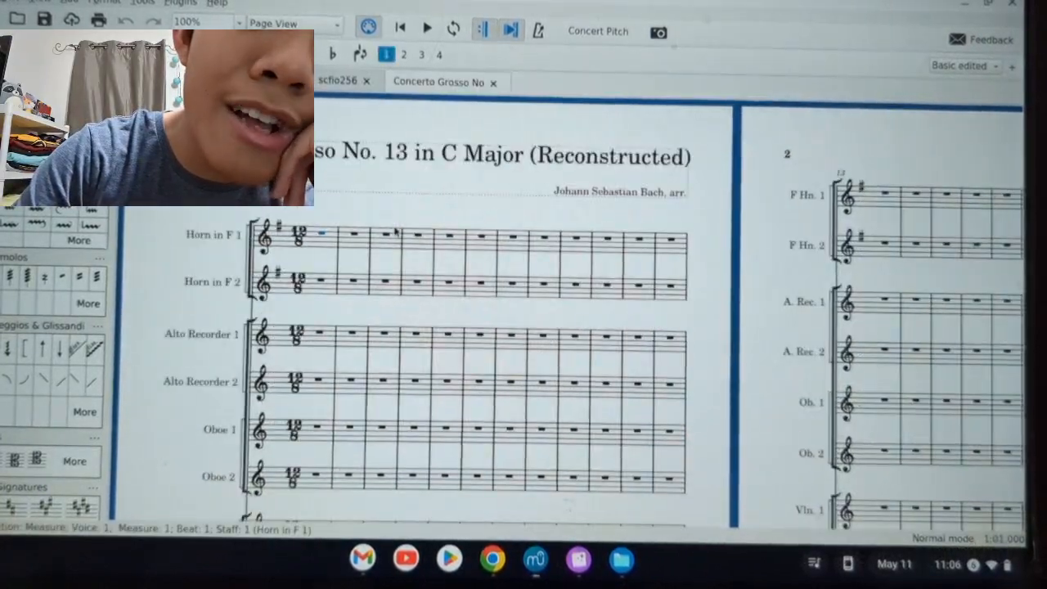
- Switch to Chrome and bring up the MuseScore page for Bach's BWV 65, movement 1
{"action": "left_click", "coordinate": [492, 559]}
{"action": "left_click", "coordinate": [554, 507]}
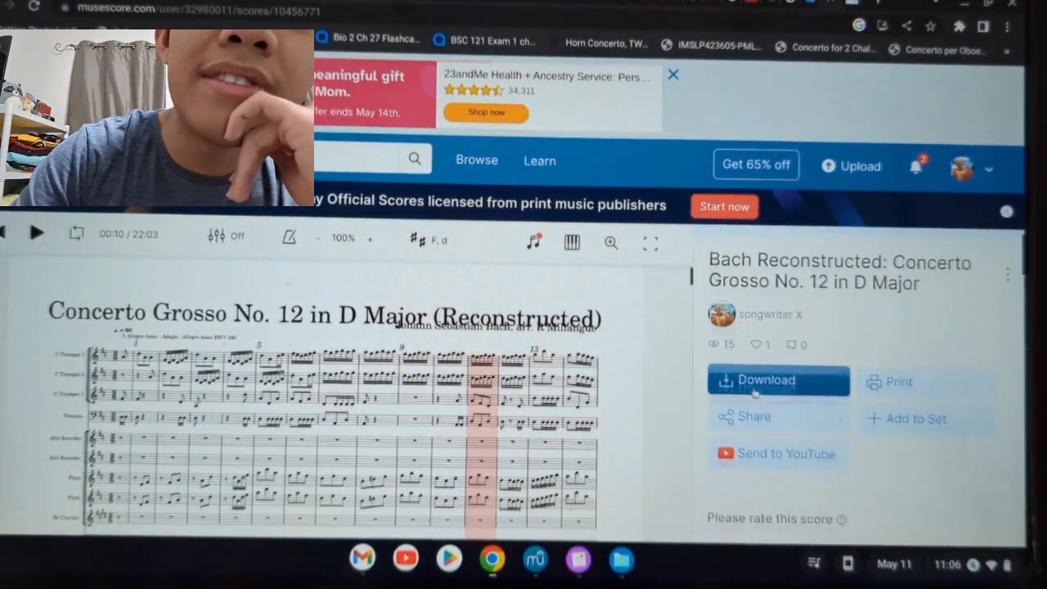
{"action": "scroll", "coordinate": [769, 392], "scroll_direction": "down", "scroll_amount": 3}
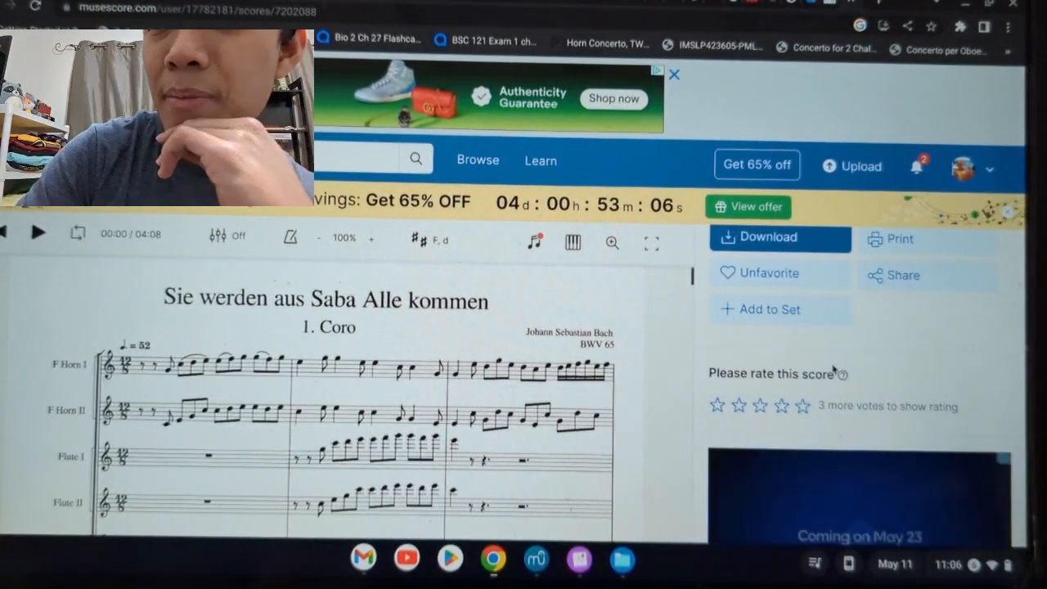
{"action": "scroll", "coordinate": [833, 370], "scroll_direction": "up", "scroll_amount": 2}
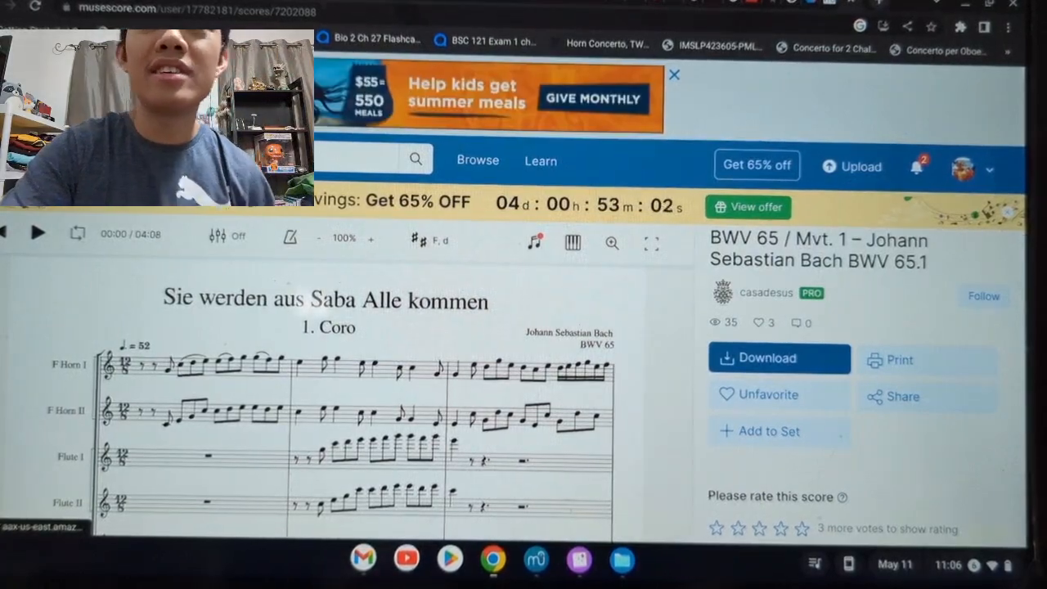
- Search Google for "baroque clarinet" in a new browser tab
{"action": "key", "text": "ctrl+t"}
{"action": "type", "text": "baroque cla"}
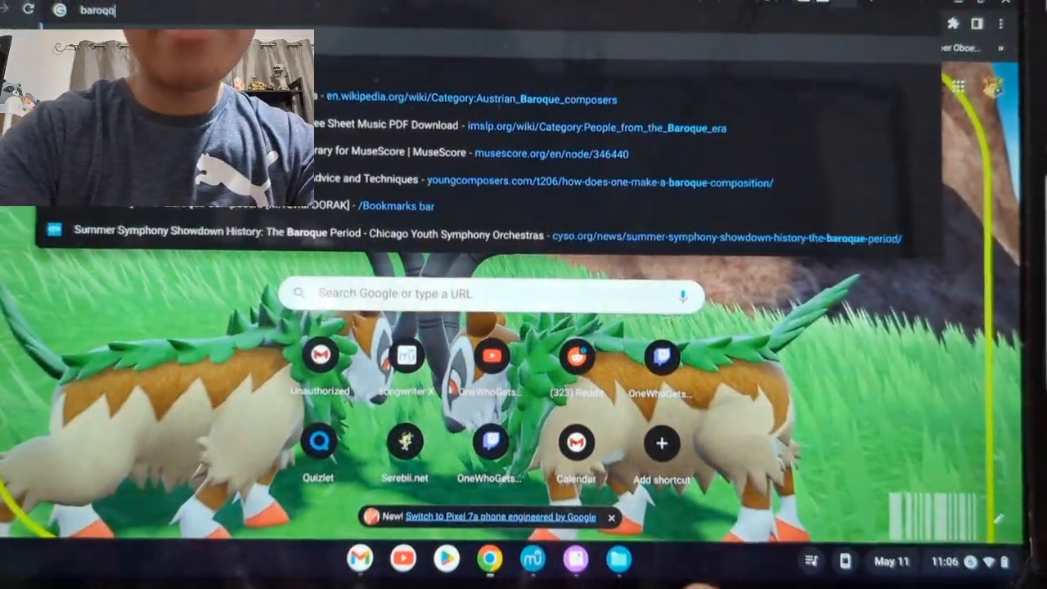
{"action": "type", "text": "rinet"}
{"action": "key", "text": "Return"}
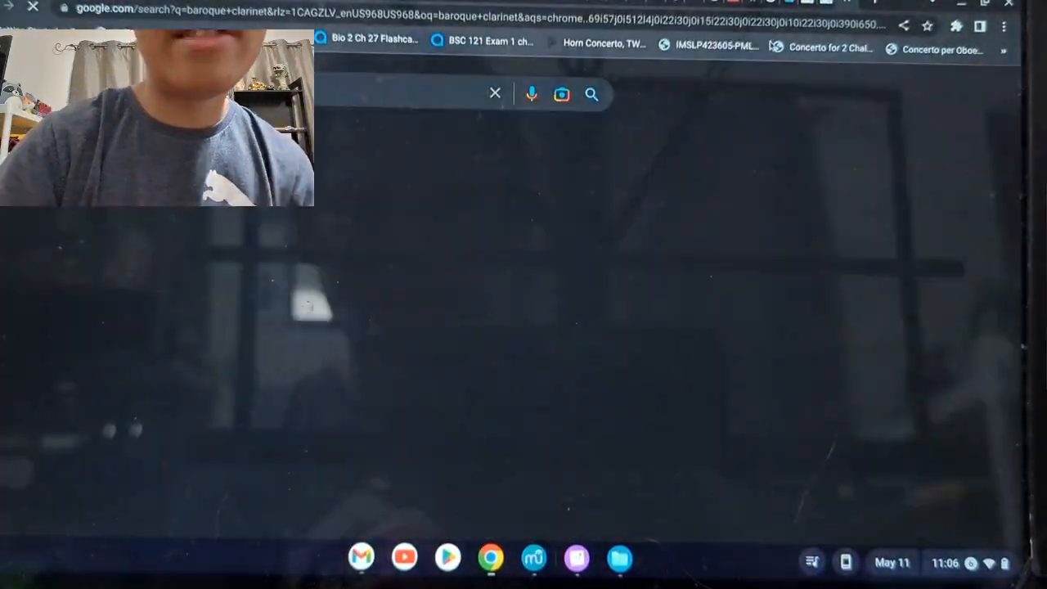
- Examine the search results for the history of the clarinet and chalumeau and their use in the Baroque period
{"action": "scroll", "coordinate": [392, 180], "scroll_direction": "down", "scroll_amount": 5}
{"action": "scroll", "coordinate": [367, 303], "scroll_direction": "up", "scroll_amount": 3}
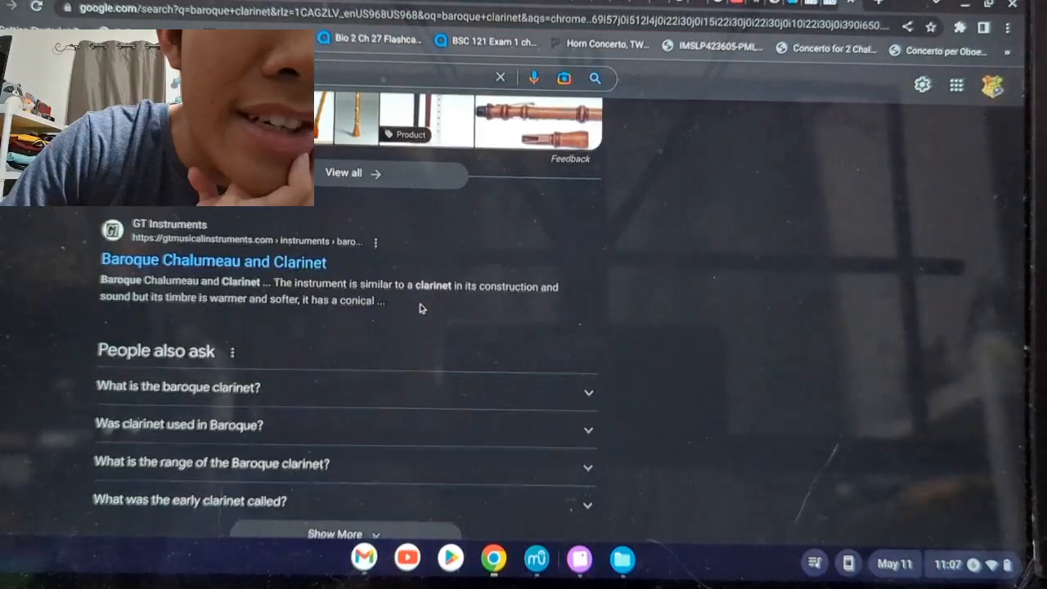
{"action": "scroll", "coordinate": [420, 306], "scroll_direction": "down", "scroll_amount": 3}
{"action": "scroll", "coordinate": [420, 308], "scroll_direction": "down", "scroll_amount": 6}
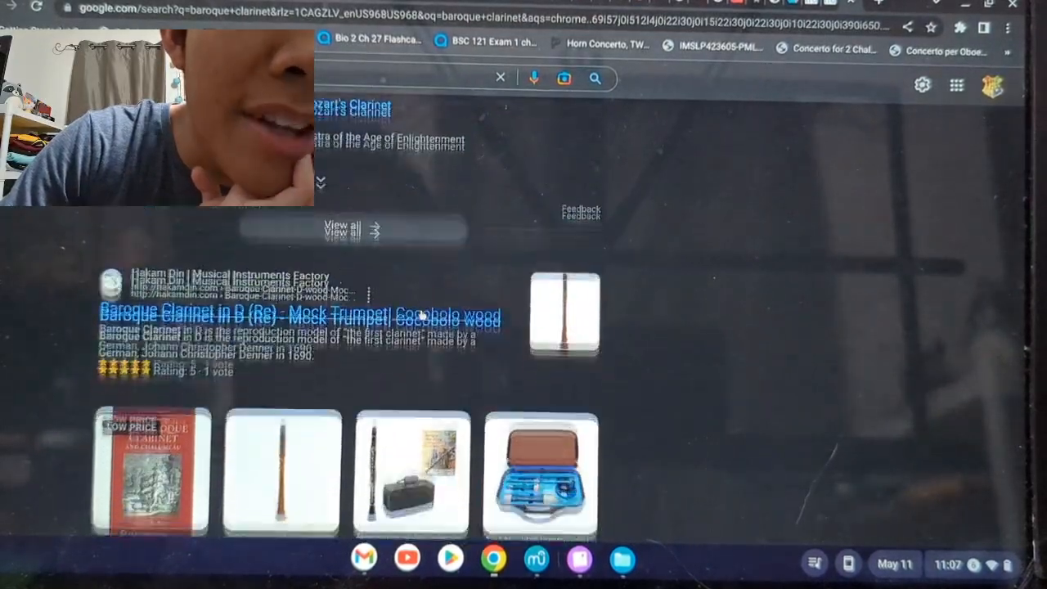
{"action": "scroll", "coordinate": [420, 317], "scroll_direction": "down", "scroll_amount": 8}
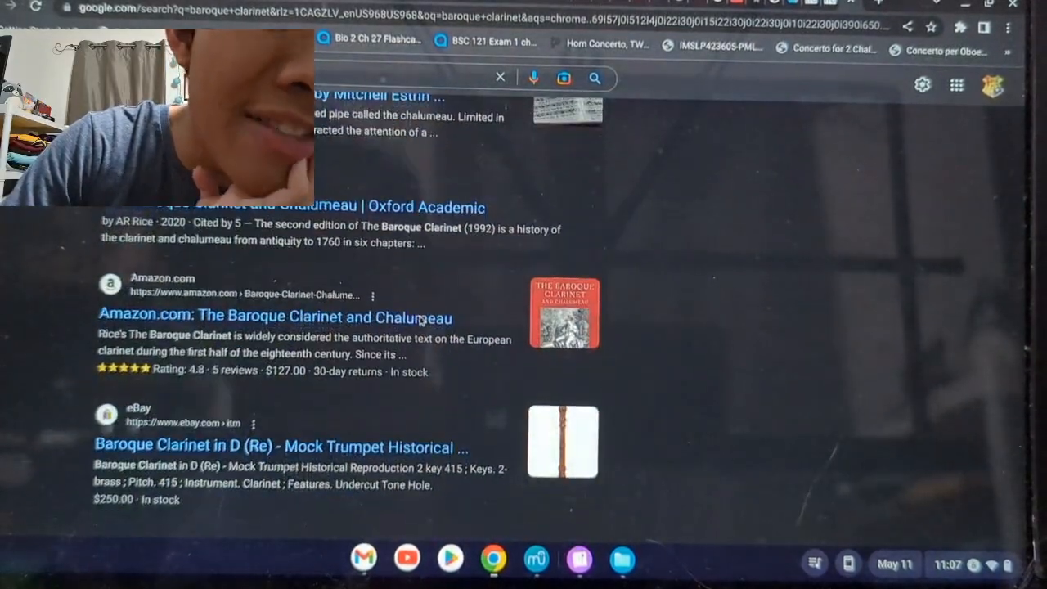
{"action": "scroll", "coordinate": [422, 316], "scroll_direction": "up", "scroll_amount": 3}
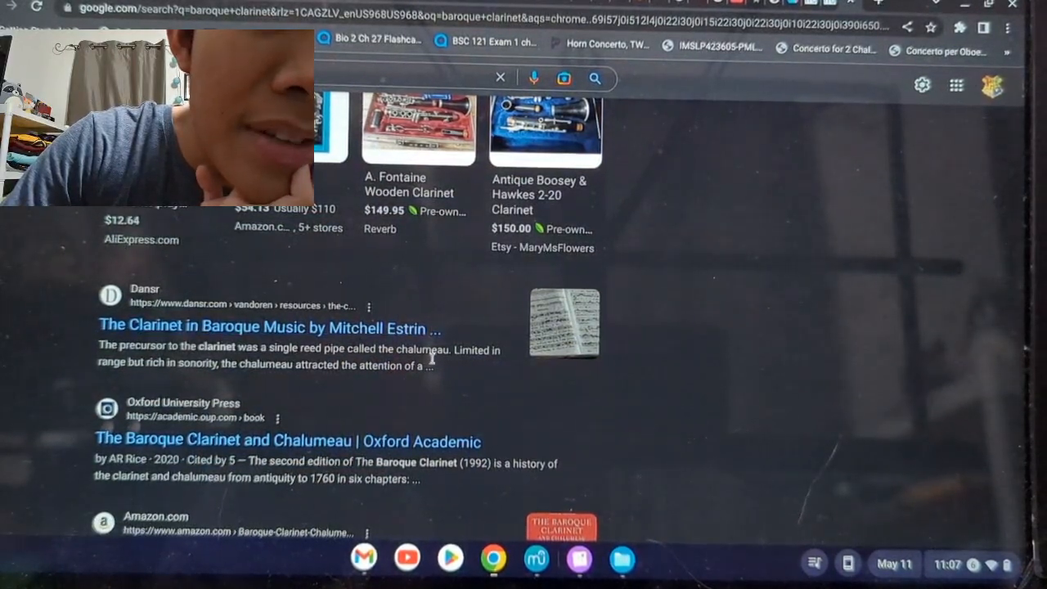
{"action": "left_click_drag", "start_coordinate": [398, 347], "coordinate": [485, 369]}
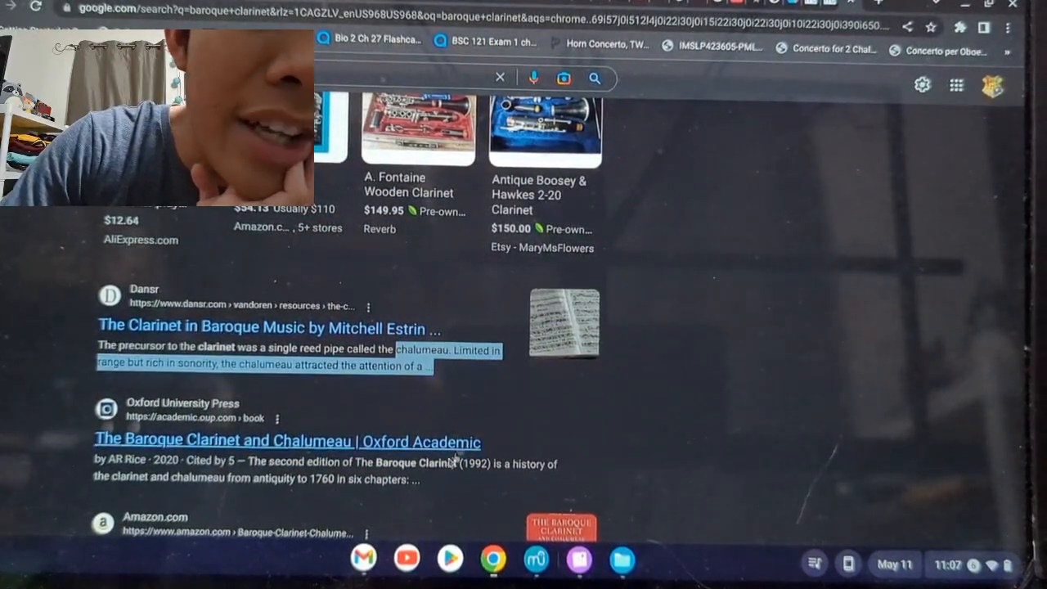
{"action": "left_click", "coordinate": [375, 479]}
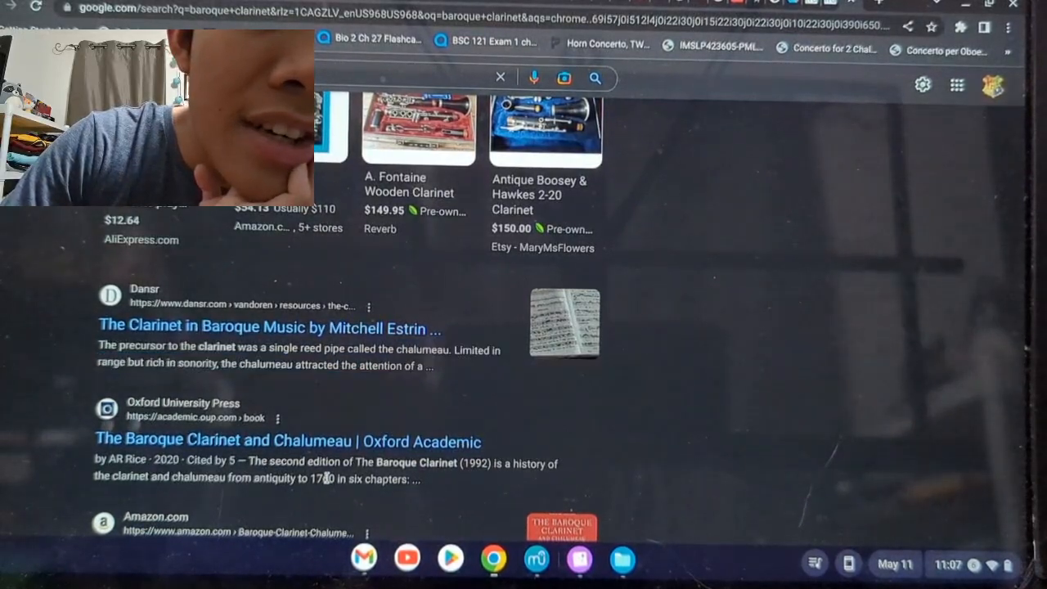
{"action": "left_click_drag", "start_coordinate": [318, 479], "coordinate": [329, 479]}
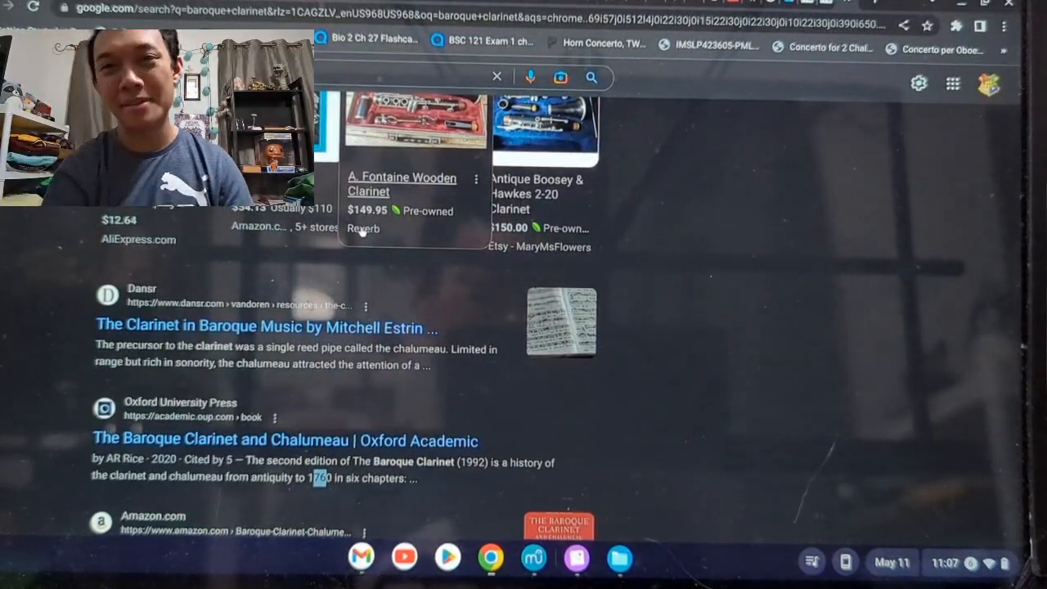
{"action": "scroll", "coordinate": [863, 389], "scroll_direction": "up", "scroll_amount": 8}
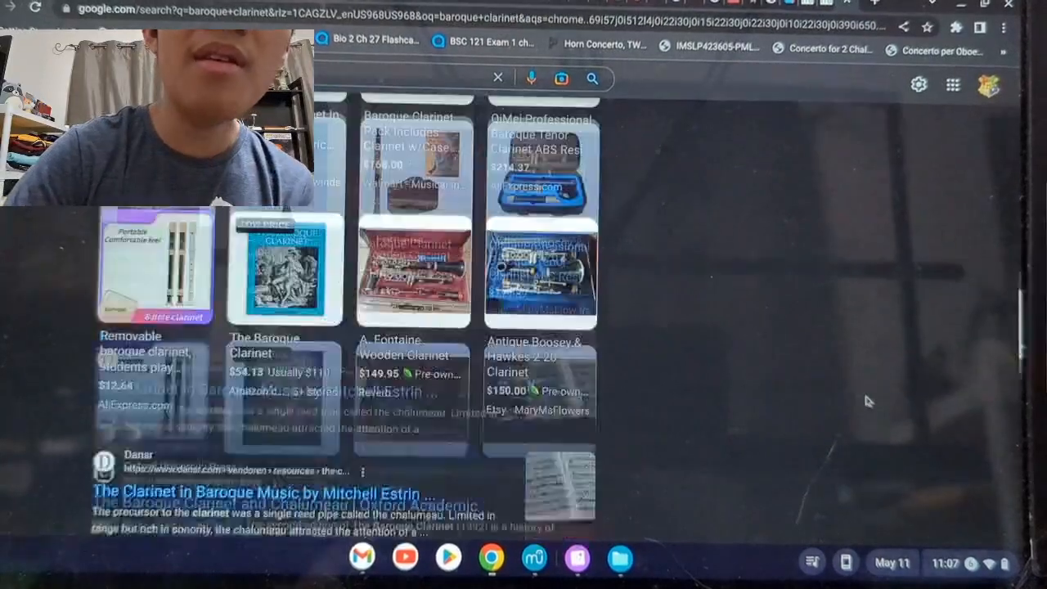
{"action": "scroll", "coordinate": [572, 310], "scroll_direction": "down", "scroll_amount": 8}
{"action": "scroll", "coordinate": [666, 341], "scroll_direction": "up", "scroll_amount": 4}
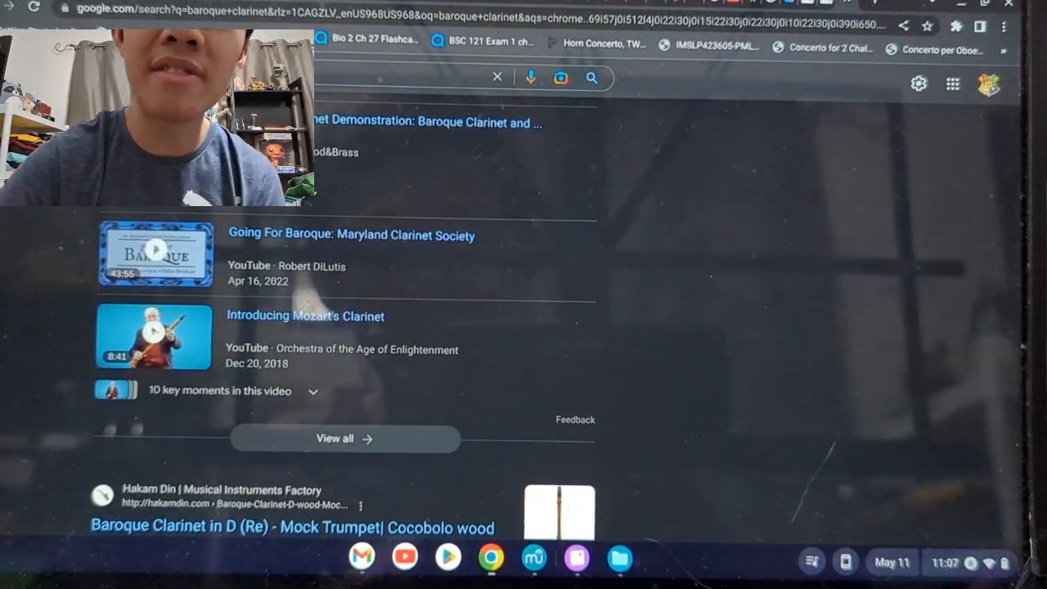
{"action": "scroll", "coordinate": [480, 327], "scroll_direction": "up", "scroll_amount": 6}
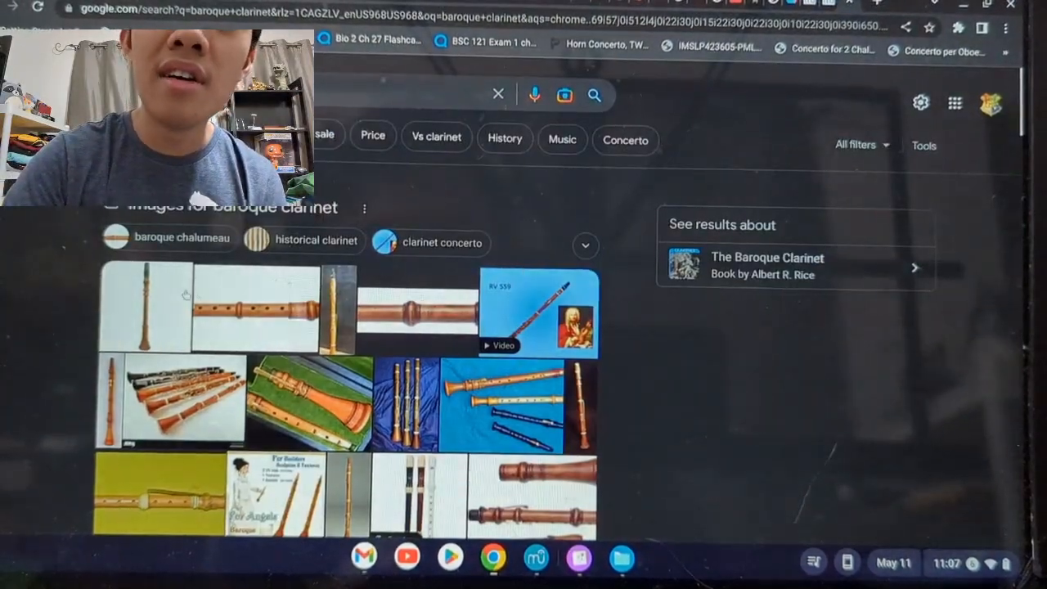
{"action": "scroll", "coordinate": [547, 248], "scroll_direction": "down", "scroll_amount": 5}
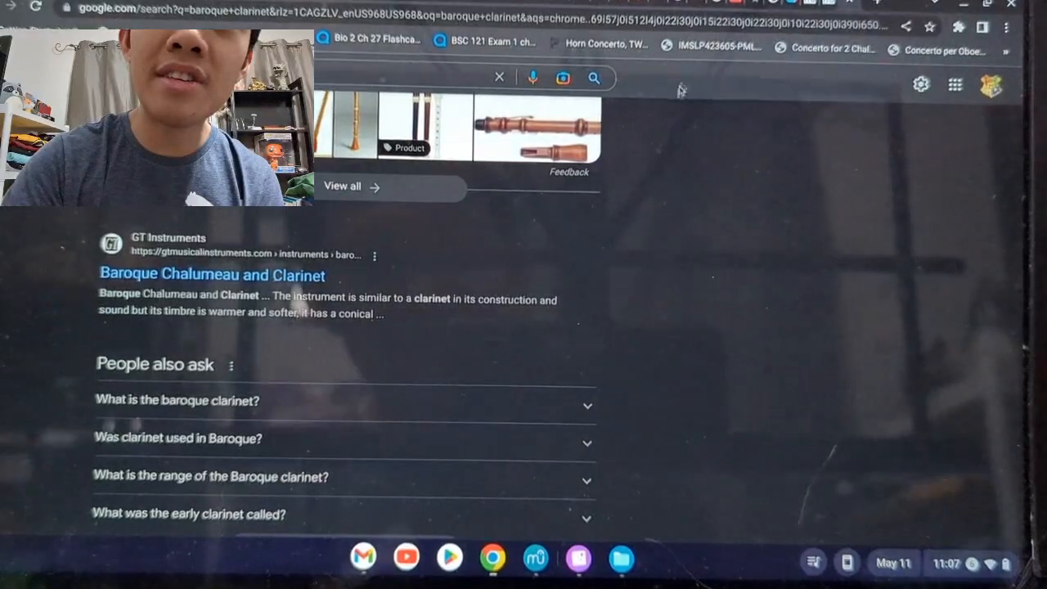
{"action": "scroll", "coordinate": [695, 188], "scroll_direction": "up", "scroll_amount": 5}
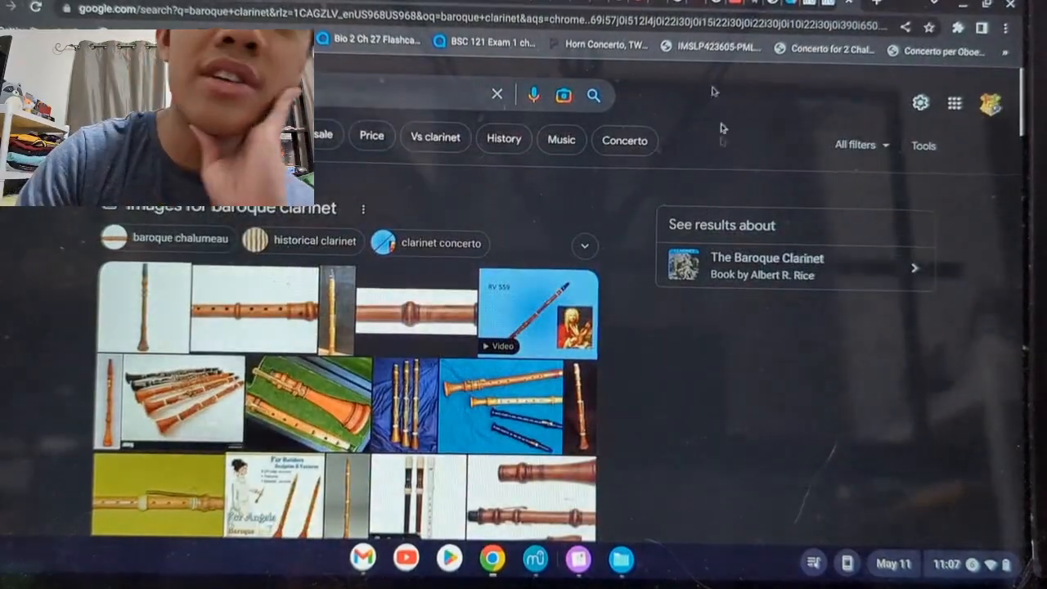
{"action": "scroll", "coordinate": [537, 226], "scroll_direction": "down", "scroll_amount": 10}
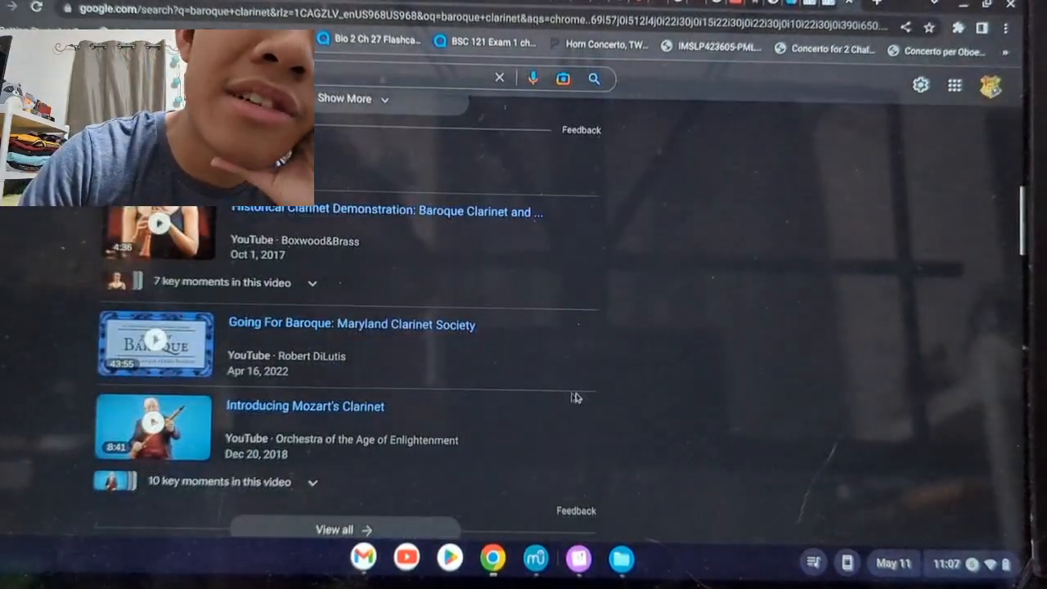
{"action": "scroll", "coordinate": [591, 305], "scroll_direction": "up", "scroll_amount": 10}
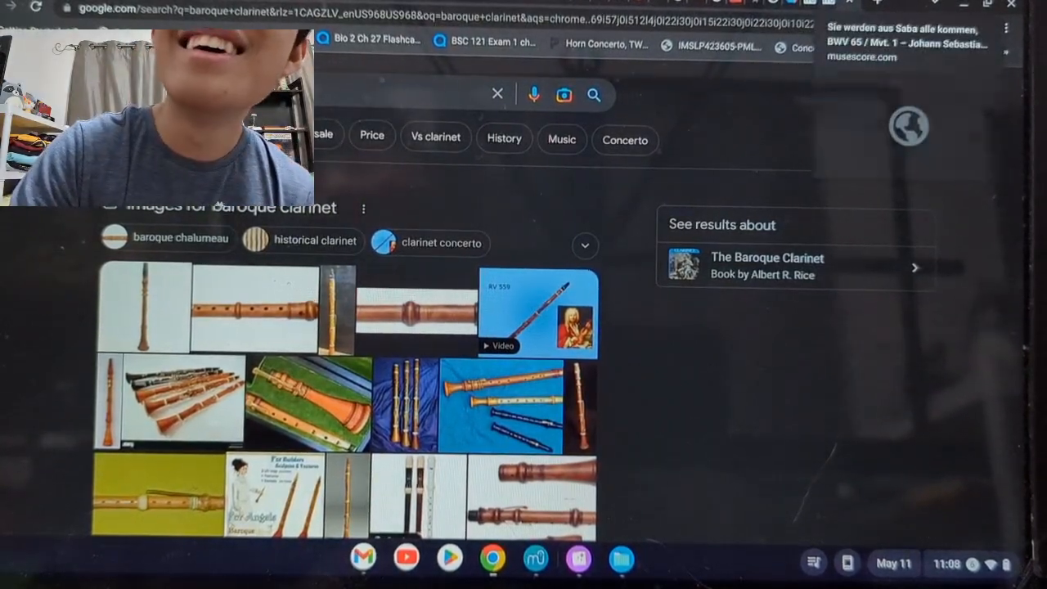
- Return to the BWV 65 score page, look through its pages and play the opening of the first movement
{"action": "left_click", "coordinate": [866, 2]}
{"action": "scroll", "coordinate": [384, 278], "scroll_direction": "down", "scroll_amount": 2}
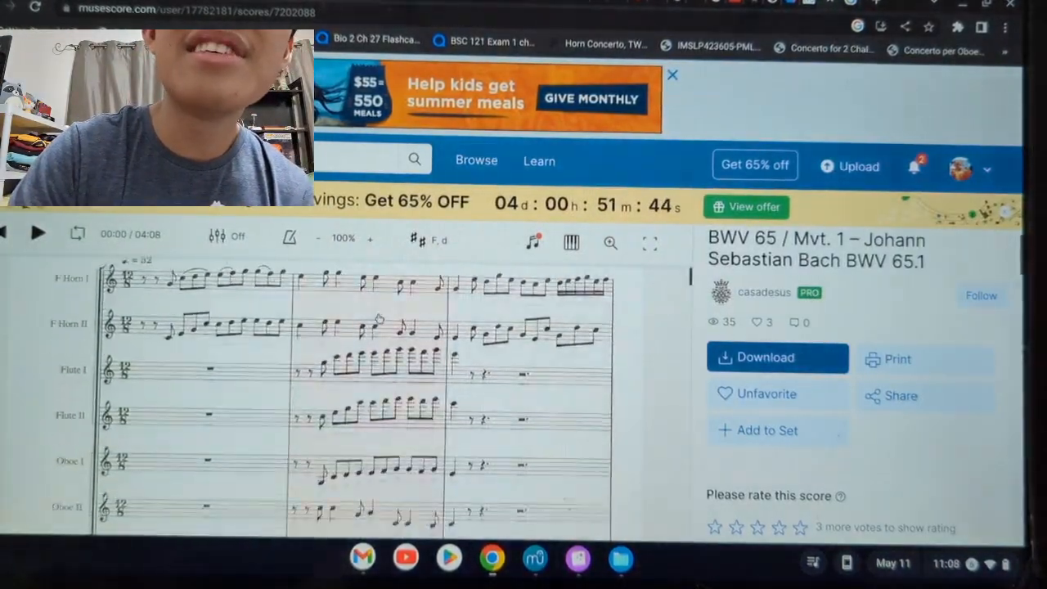
{"action": "scroll", "coordinate": [597, 383], "scroll_direction": "up", "scroll_amount": 2}
{"action": "scroll", "coordinate": [596, 381], "scroll_direction": "down", "scroll_amount": 15}
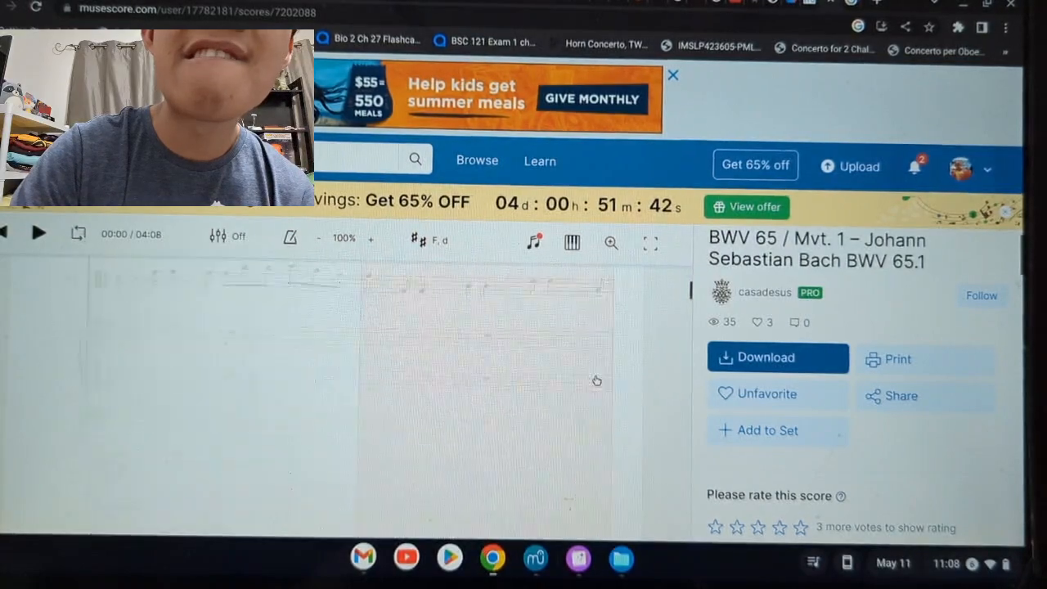
{"action": "scroll", "coordinate": [595, 378], "scroll_direction": "up", "scroll_amount": 15}
{"action": "scroll", "coordinate": [386, 394], "scroll_direction": "down", "scroll_amount": 10}
{"action": "scroll", "coordinate": [384, 394], "scroll_direction": "up", "scroll_amount": 10}
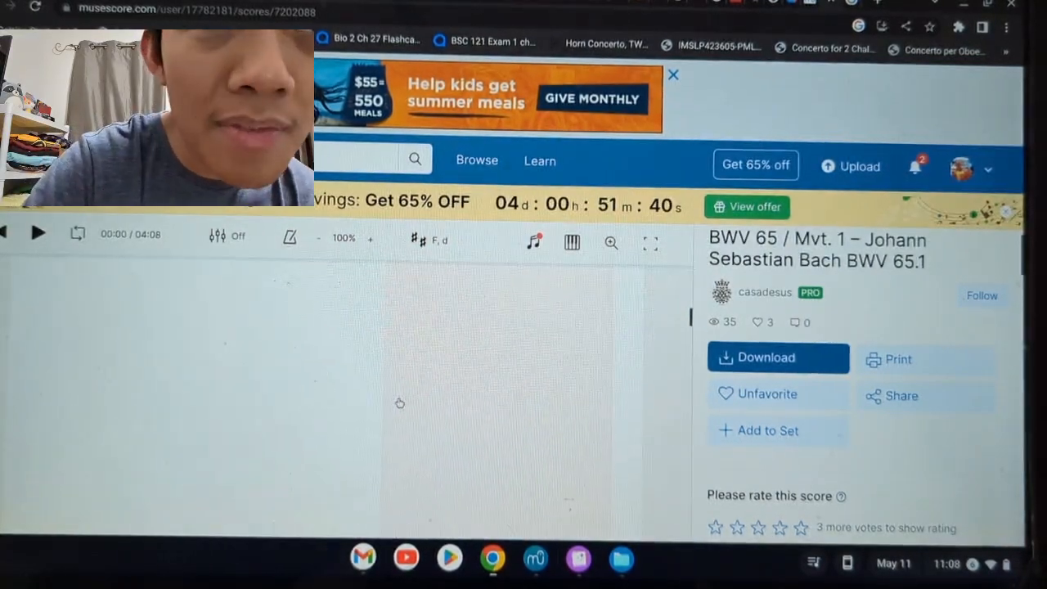
{"action": "left_click", "coordinate": [38, 235]}
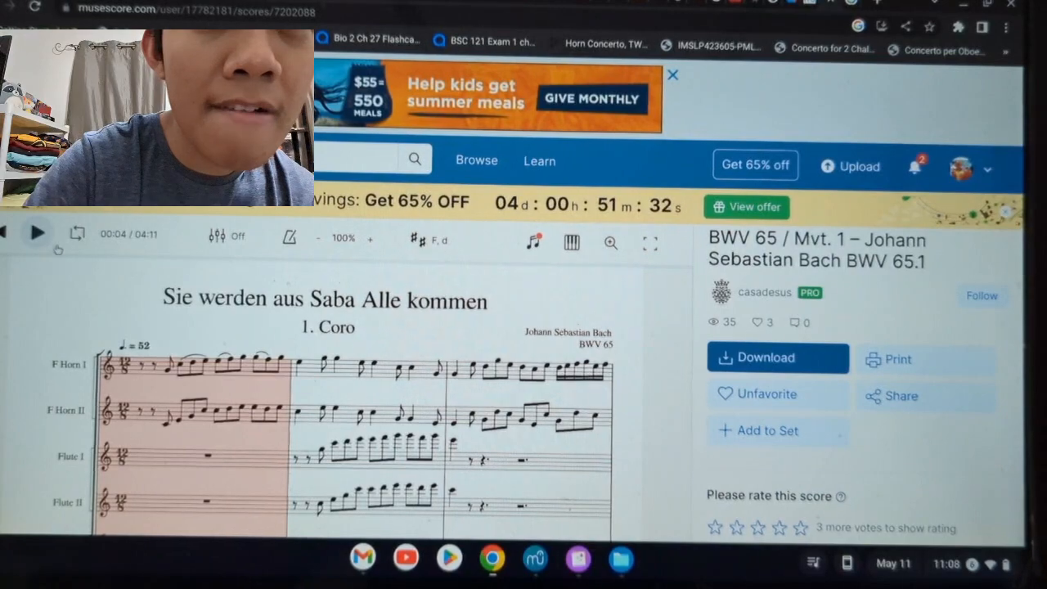
- Review the BWV 65 score's following pages and its description, including scoring, key and time signature
{"action": "scroll", "coordinate": [702, 373], "scroll_direction": "down", "scroll_amount": 10}
{"action": "scroll", "coordinate": [701, 373], "scroll_direction": "up", "scroll_amount": 6}
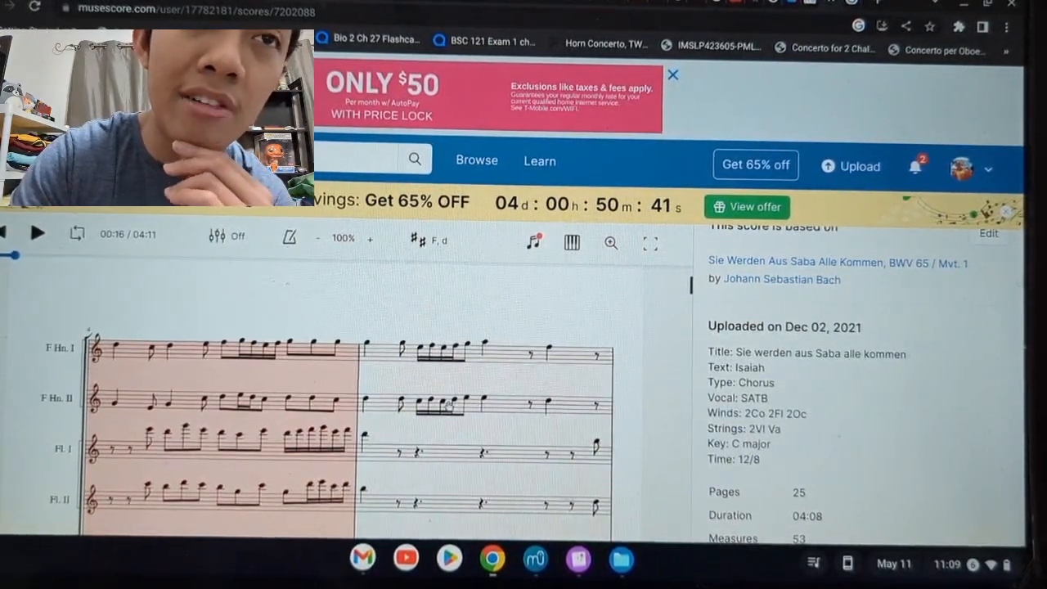
{"action": "scroll", "coordinate": [442, 434], "scroll_direction": "down", "scroll_amount": 3}
{"action": "scroll", "coordinate": [817, 393], "scroll_direction": "up", "scroll_amount": 5}
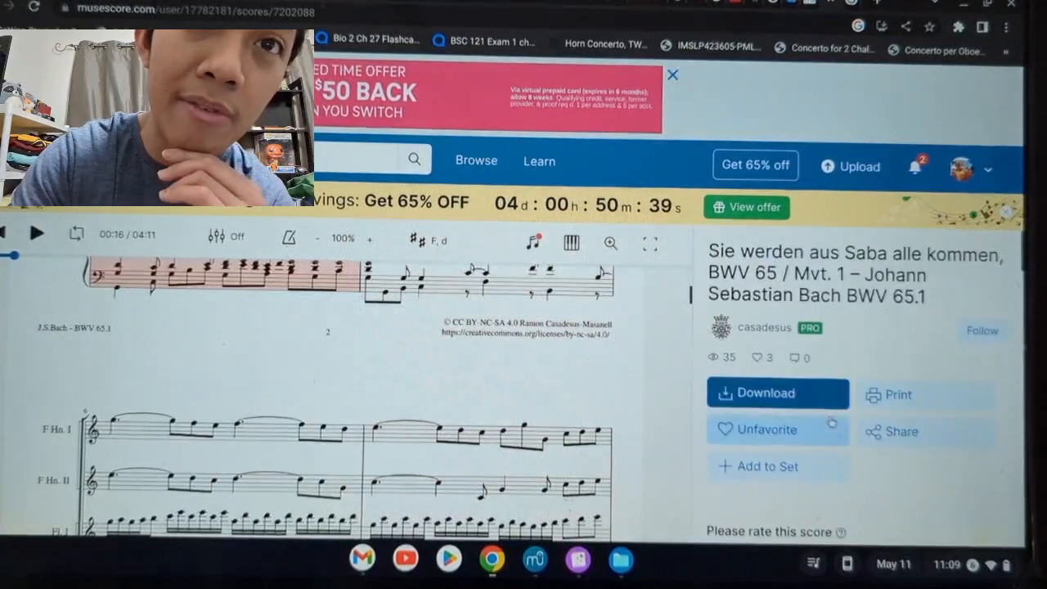
- Download the BWV 65 movement 1 score as a MuseScore file and save it in Downloads
{"action": "left_click", "coordinate": [776, 393]}
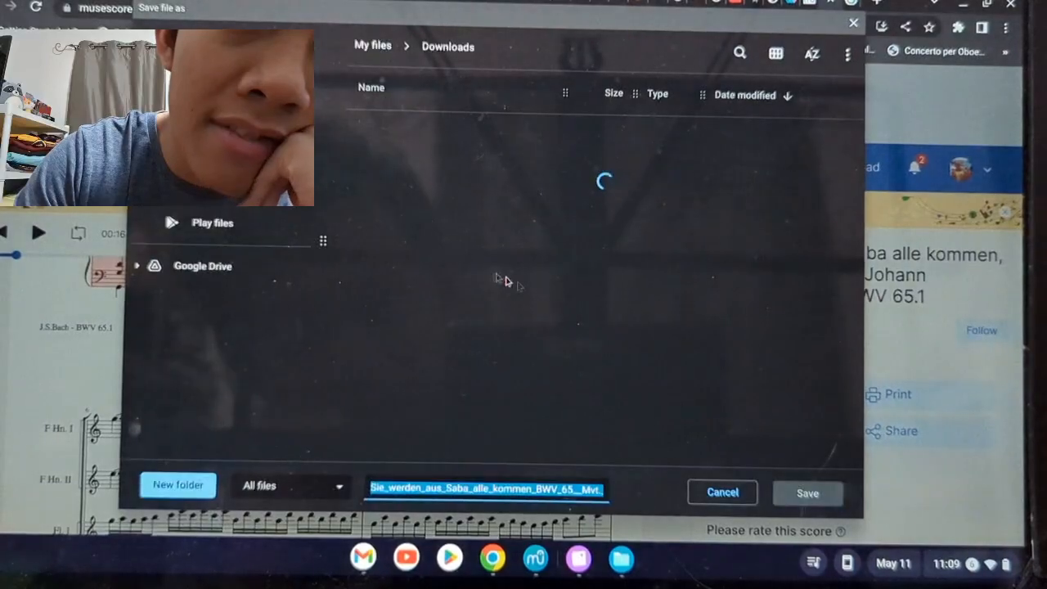
{"action": "left_click", "coordinate": [807, 496]}
- Rate the BWV 65 score five stars and post the comment "Woo for recorder gang!!!"
{"action": "left_click", "coordinate": [553, 323]}
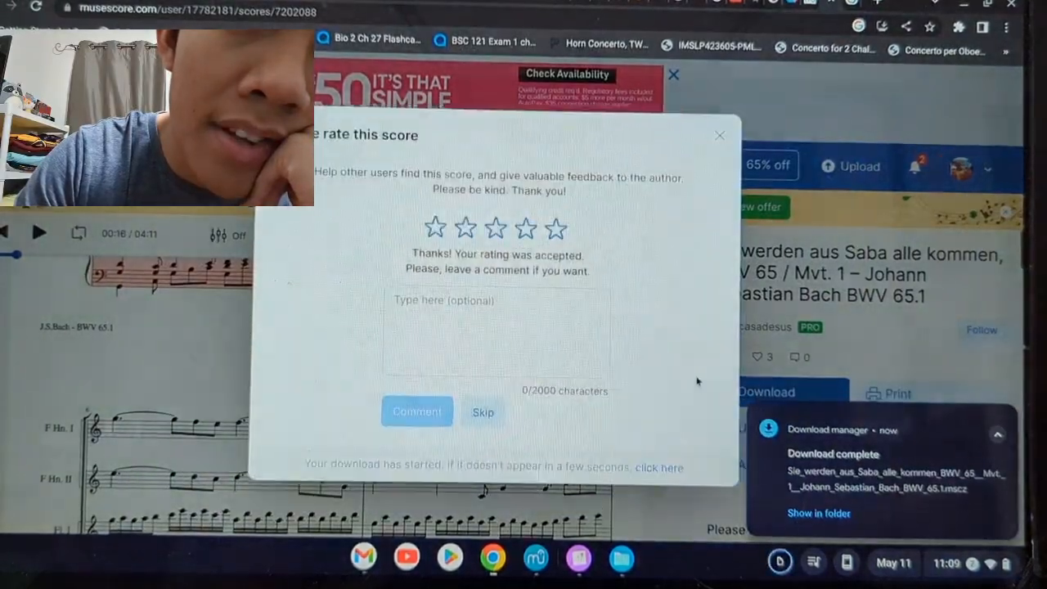
{"action": "left_click", "coordinate": [491, 317]}
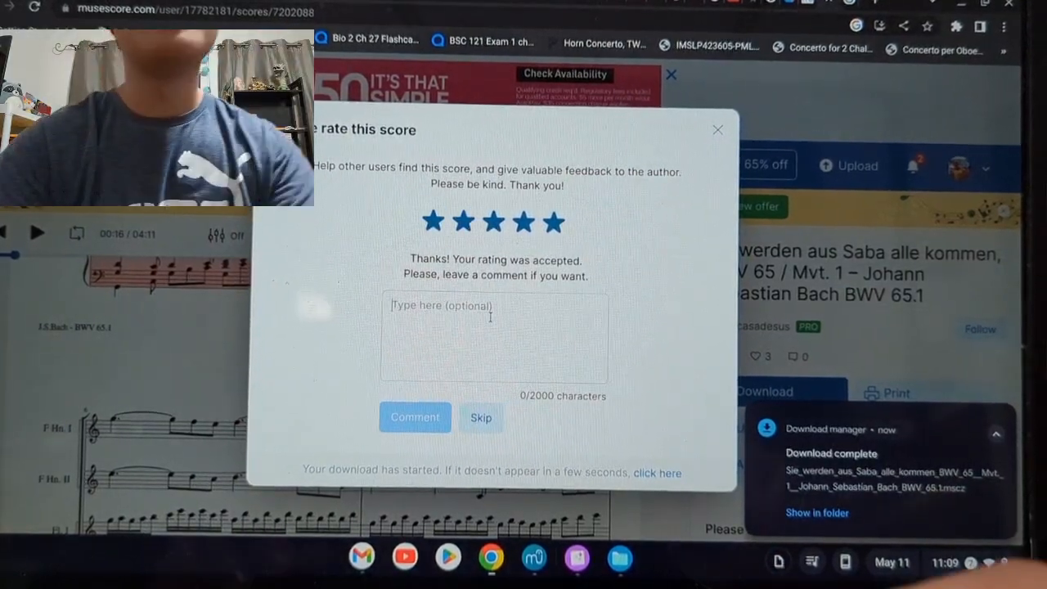
{"action": "type", "text": "Woo "}
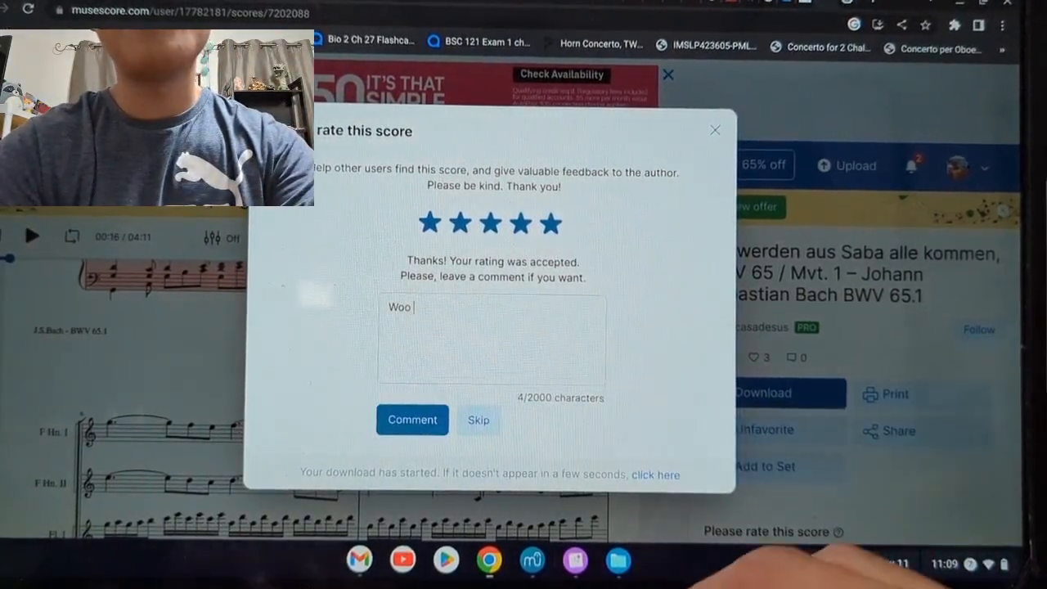
{"action": "type", "text": "for recorder g"}
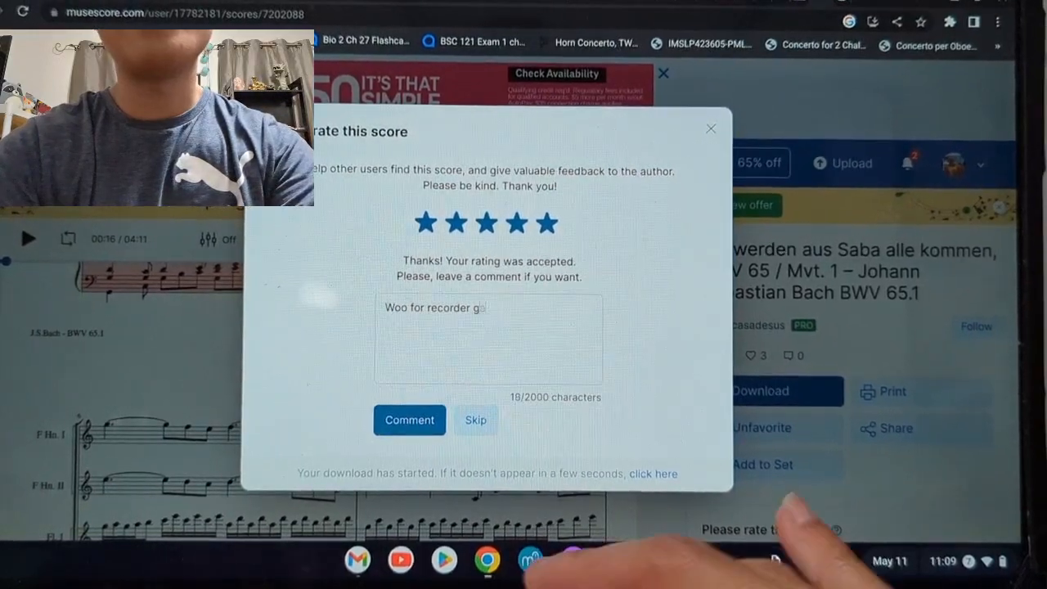
{"action": "type", "text": "ang!!!"}
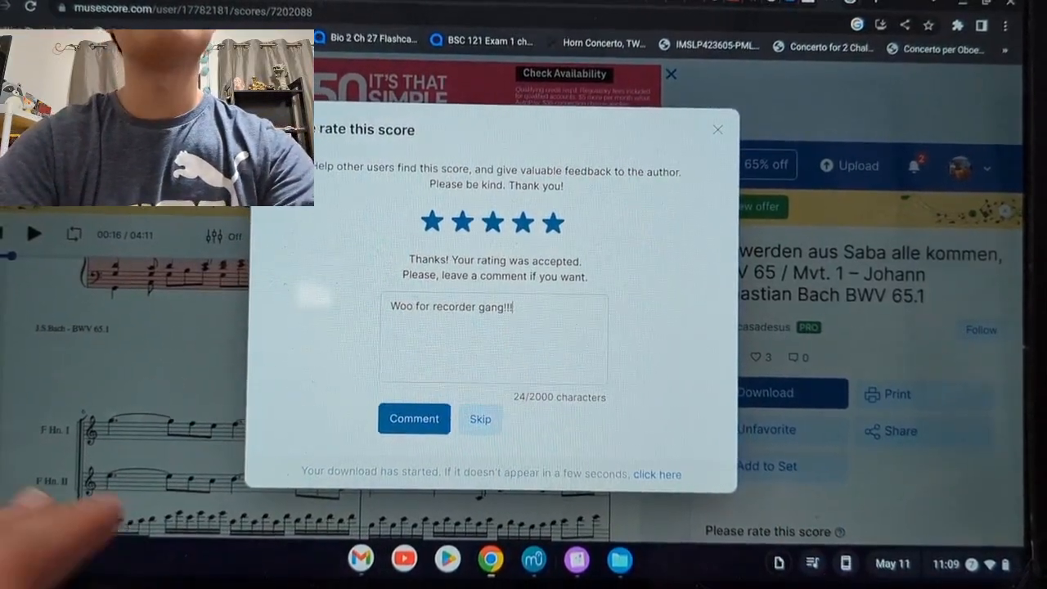
{"action": "left_click", "coordinate": [434, 419]}
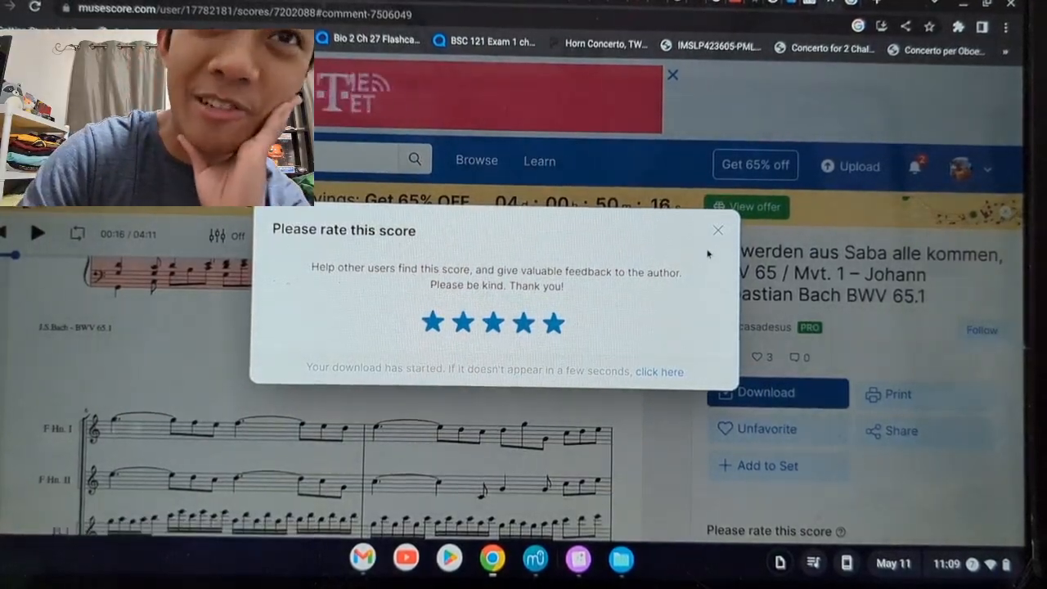
{"action": "left_click", "coordinate": [717, 235]}
{"action": "scroll", "coordinate": [851, 368], "scroll_direction": "down", "scroll_amount": 2}
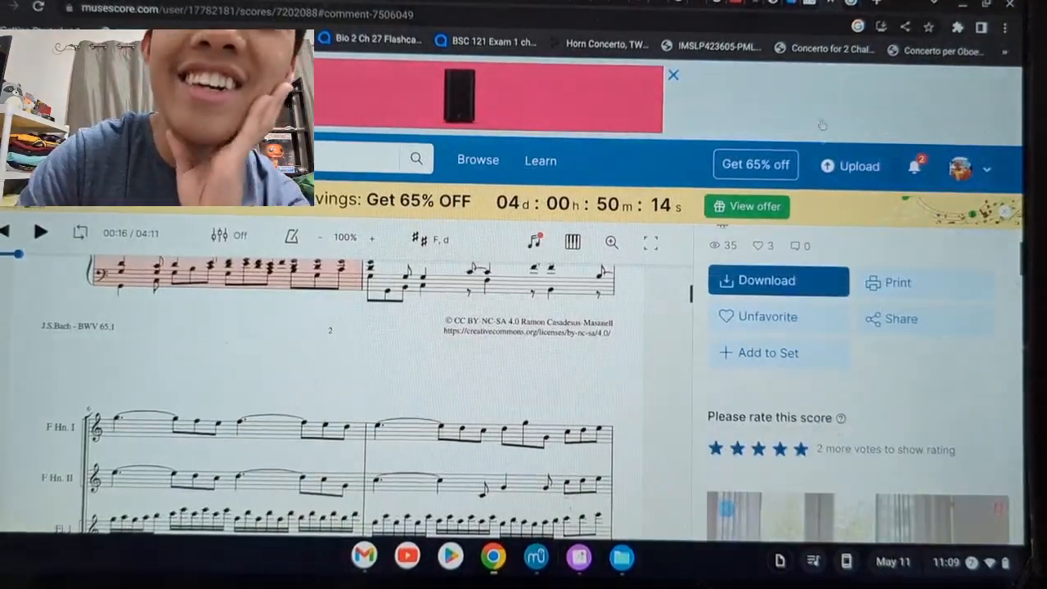
{"action": "left_click", "coordinate": [621, 560]}
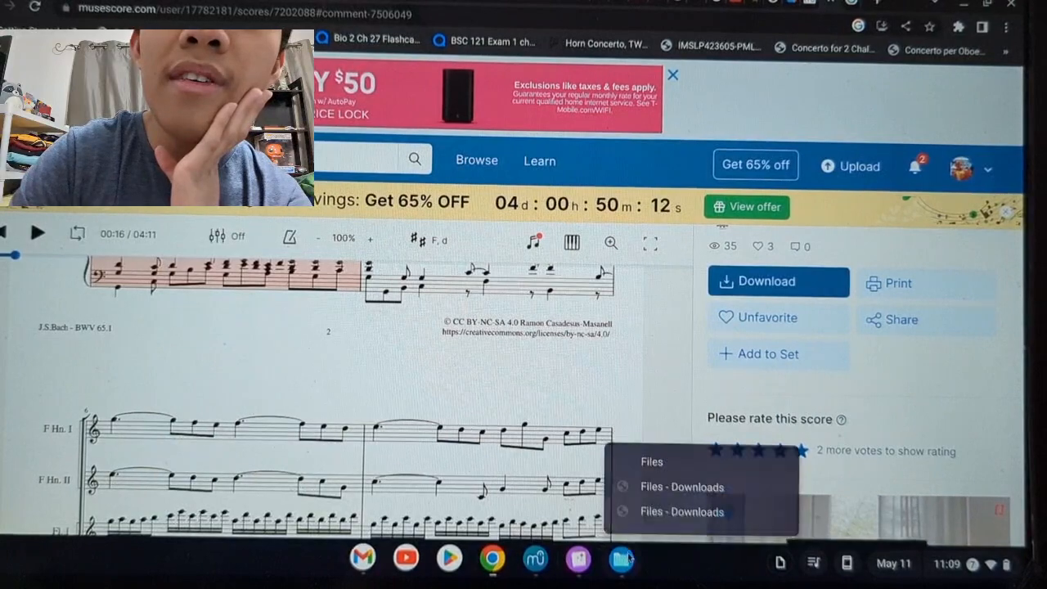
{"action": "left_click", "coordinate": [682, 487]}
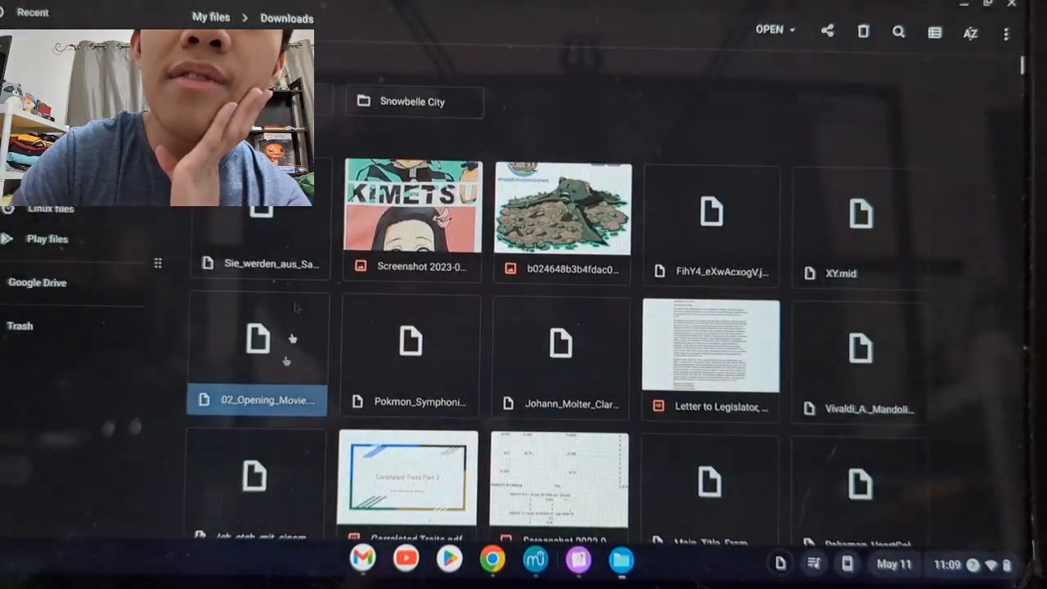
{"action": "double_click", "coordinate": [281, 373]}
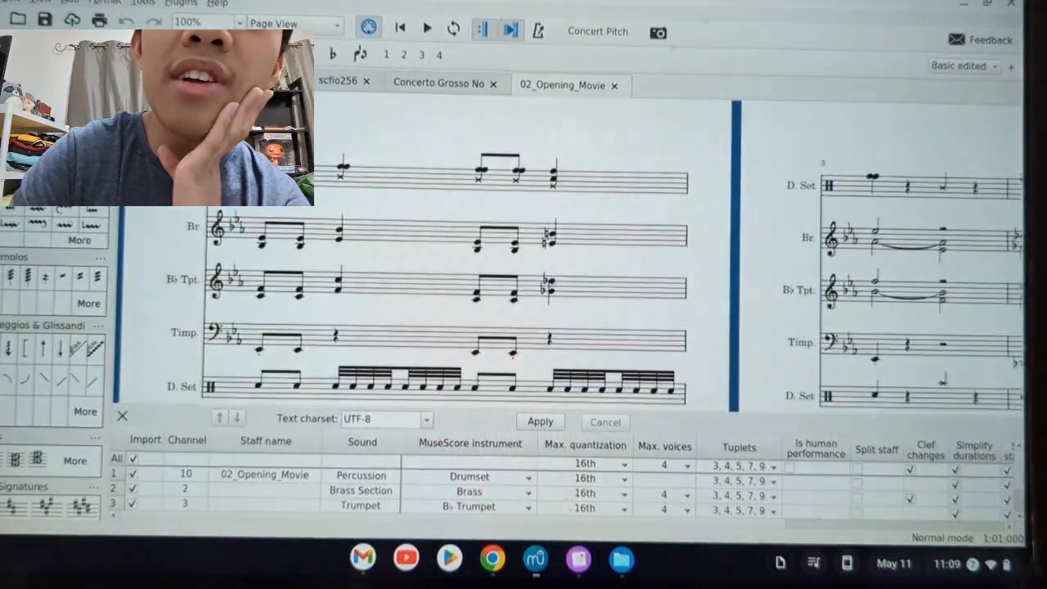
{"action": "left_click", "coordinate": [613, 85]}
{"action": "left_click", "coordinate": [539, 283]}
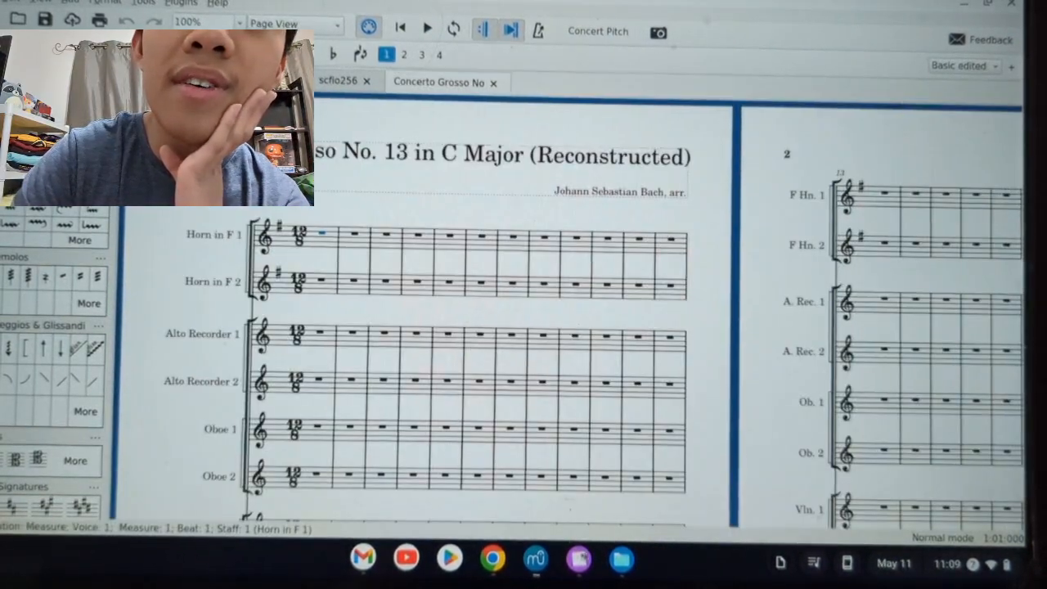
- Try to open the downloaded BWV 65 .mscz score from Downloads in MuseScore
{"action": "left_click", "coordinate": [685, 487]}
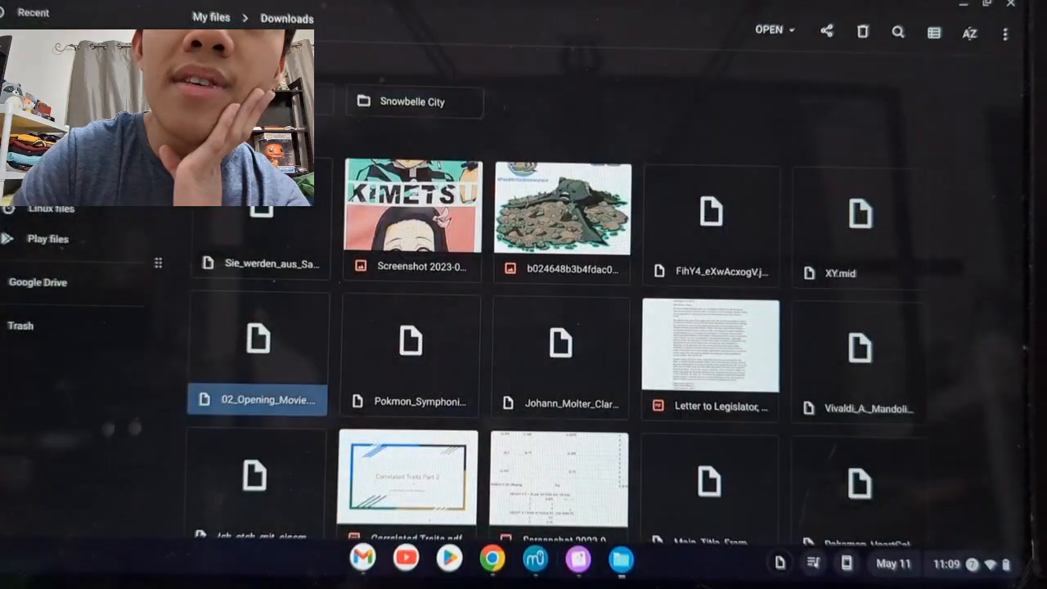
{"action": "double_click", "coordinate": [283, 215]}
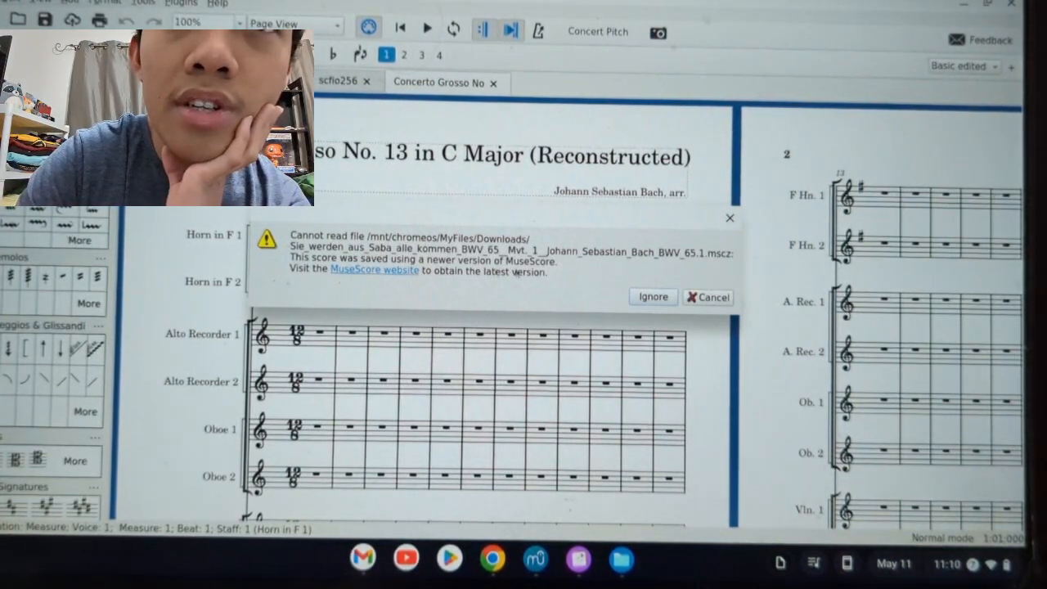
{"action": "left_click", "coordinate": [730, 219]}
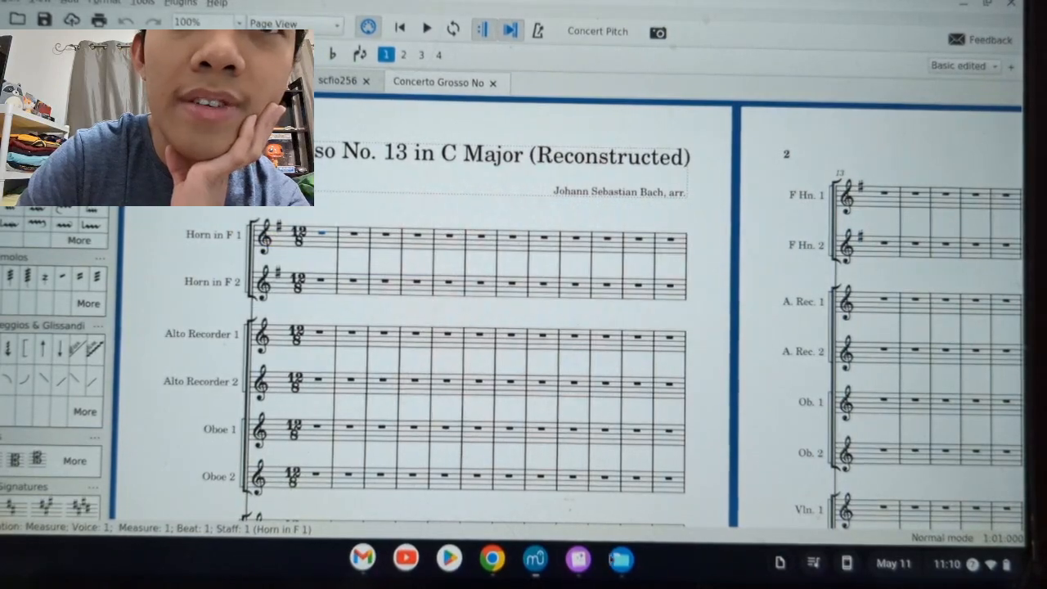
- Download the BWV 65 movement 1 score again as a MusicXML (.mxl) file into Downloads, and follow its uploader
{"action": "left_click", "coordinate": [486, 558]}
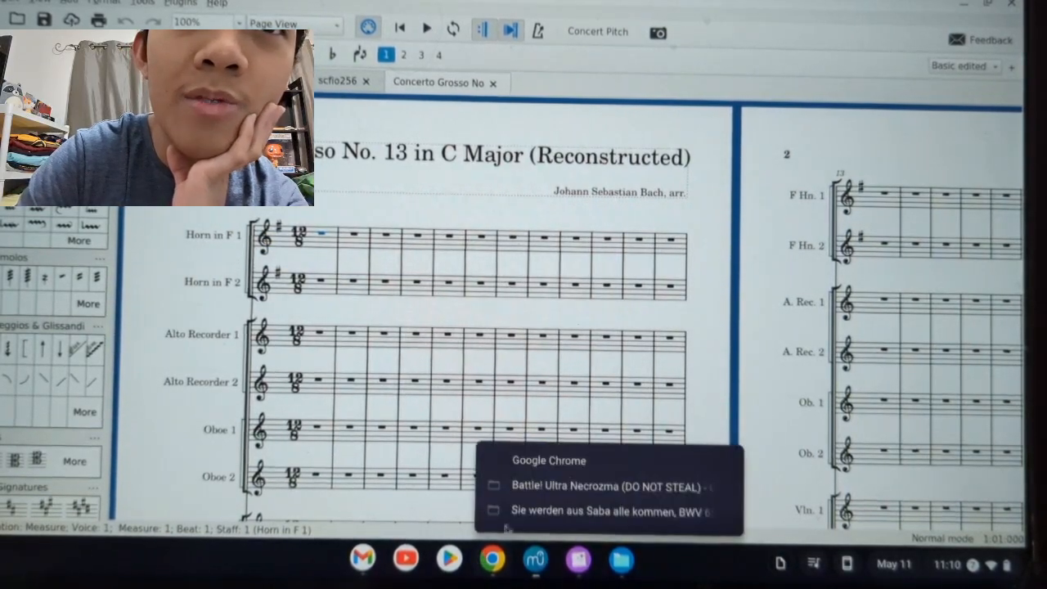
{"action": "left_click", "coordinate": [589, 504]}
{"action": "left_click", "coordinate": [761, 282]}
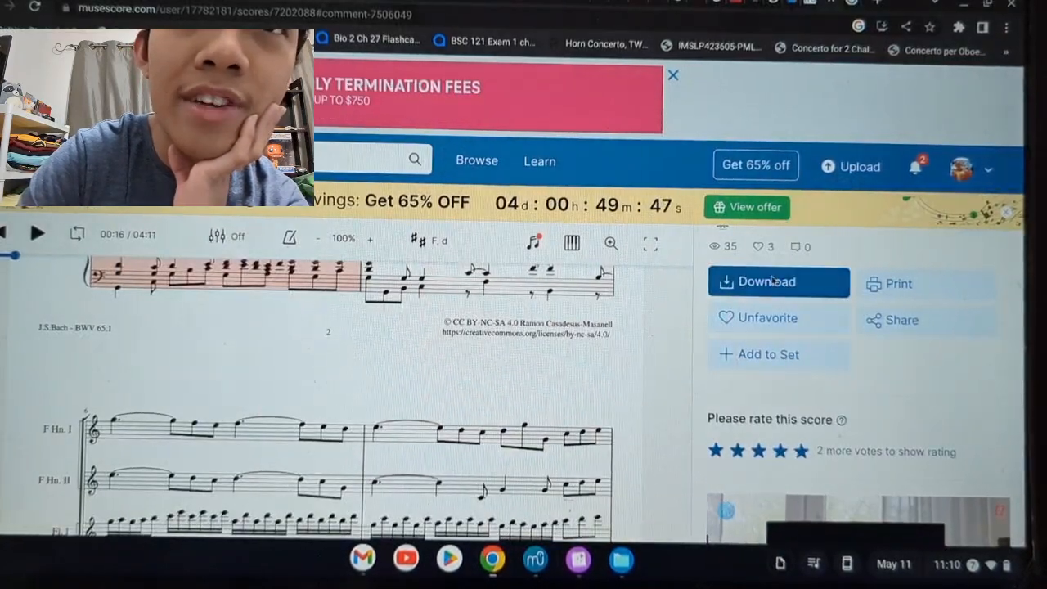
{"action": "left_click", "coordinate": [336, 310]}
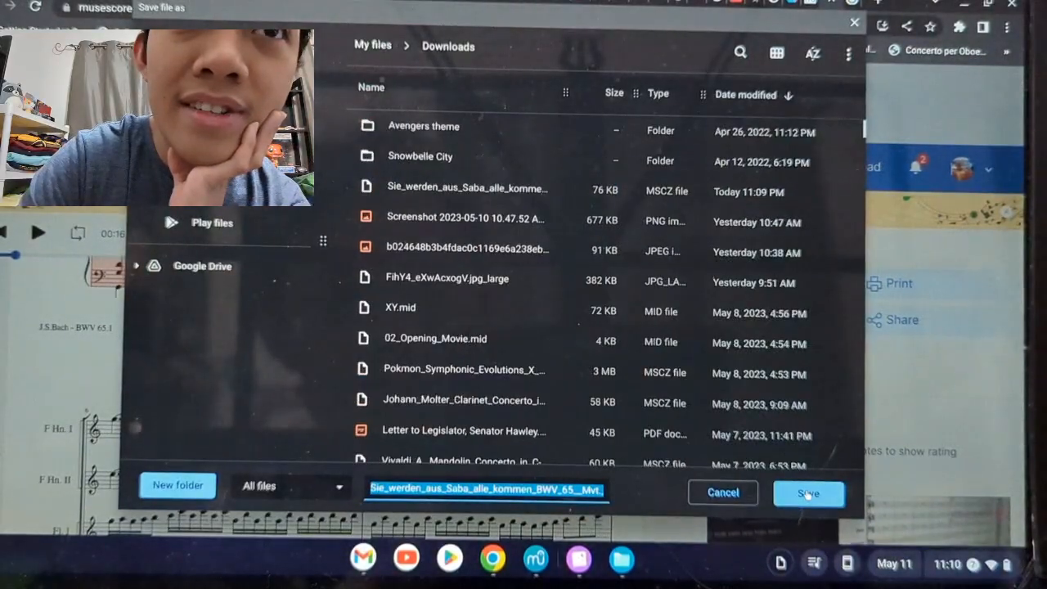
{"action": "left_click", "coordinate": [803, 490]}
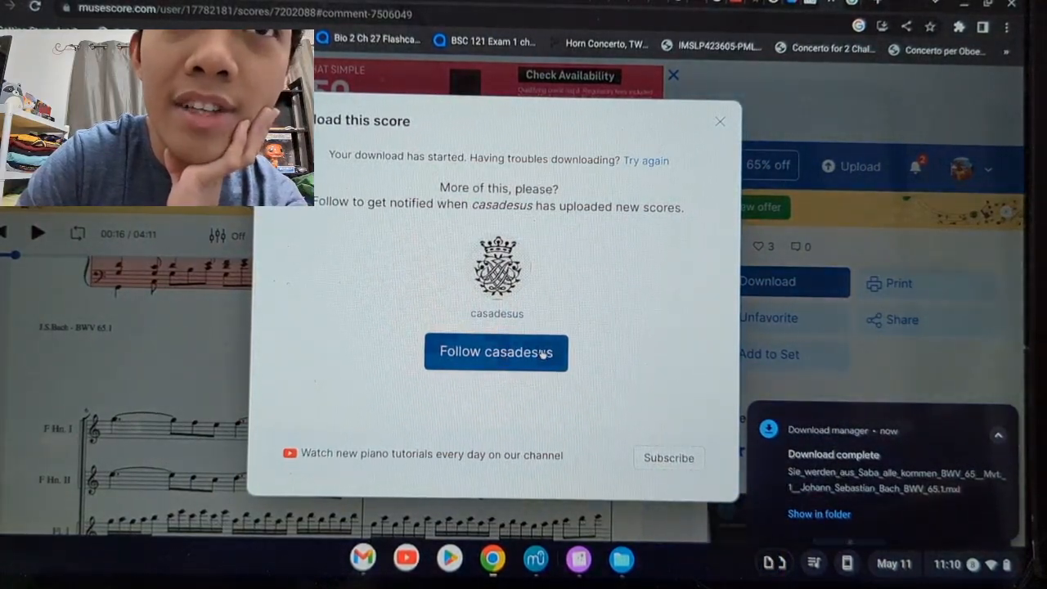
{"action": "left_click", "coordinate": [536, 359]}
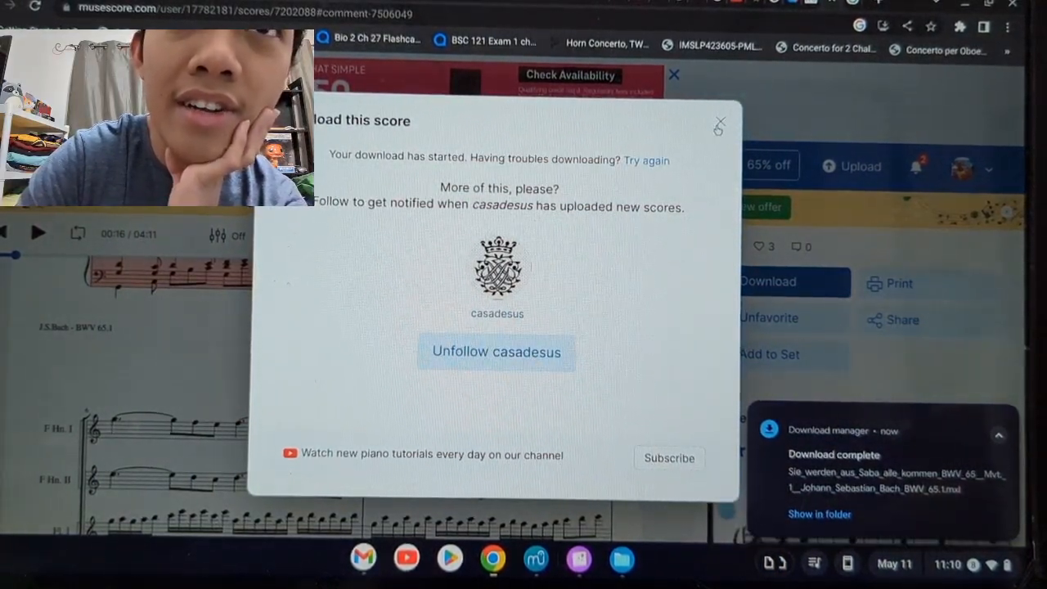
{"action": "left_click", "coordinate": [718, 122]}
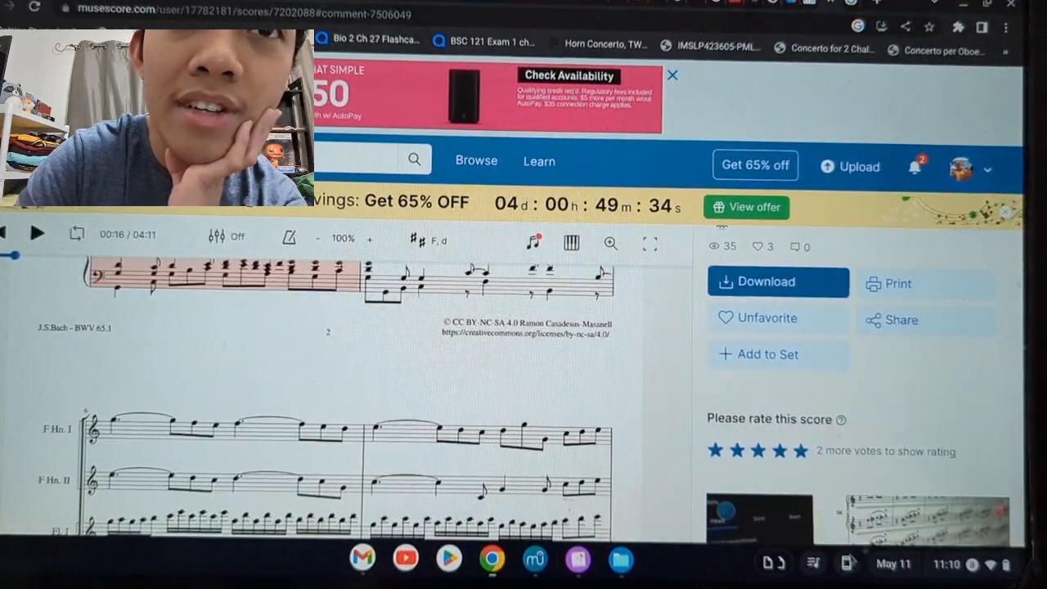
- Open the newly downloaded BWV 65 .mxl file from Downloads in MuseScore 3
{"action": "left_click", "coordinate": [617, 563]}
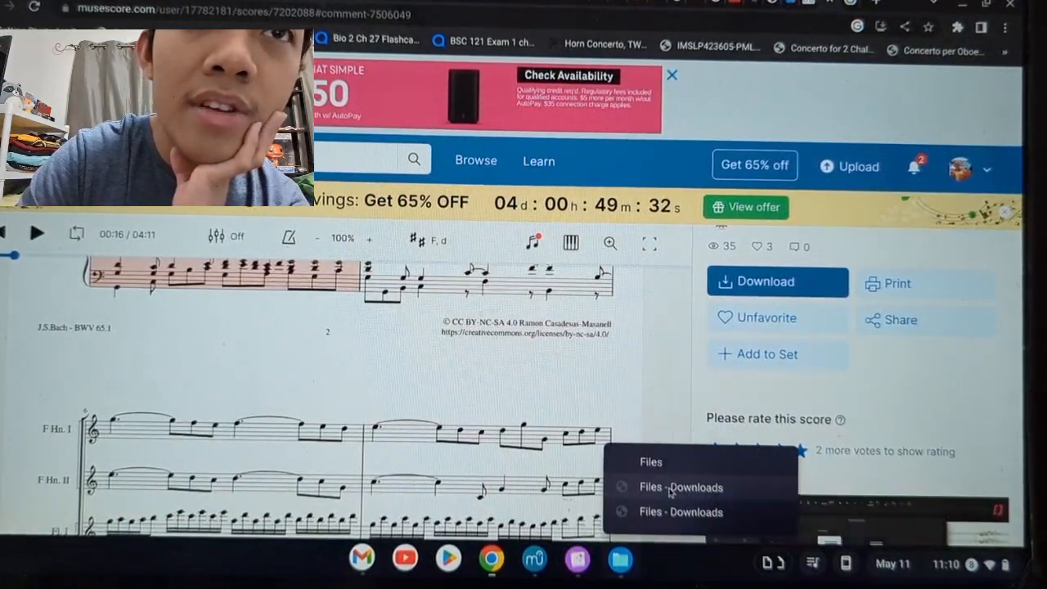
{"action": "left_click", "coordinate": [654, 486]}
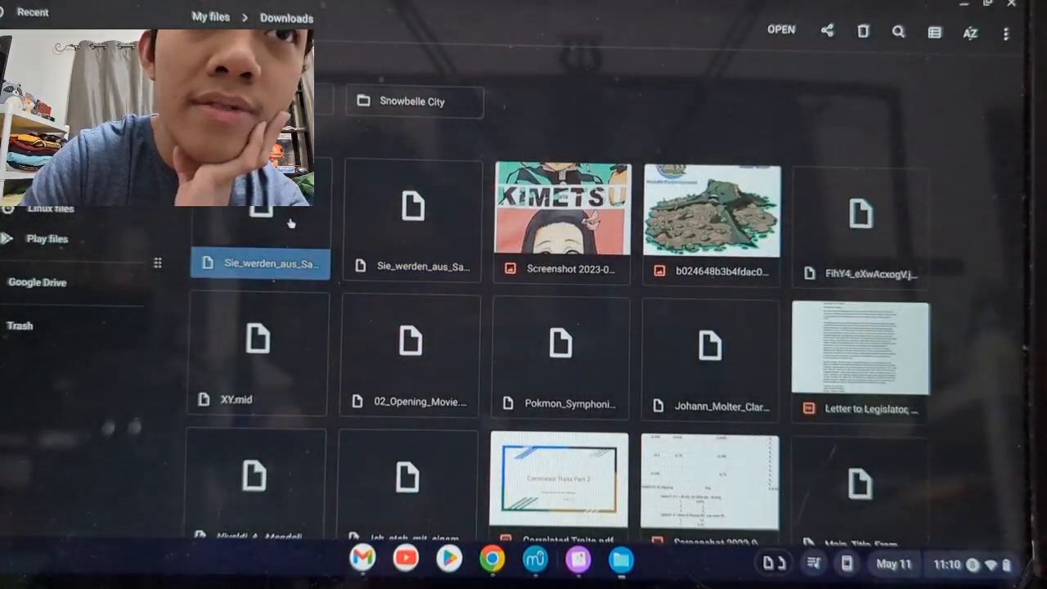
{"action": "right_click", "coordinate": [290, 227]}
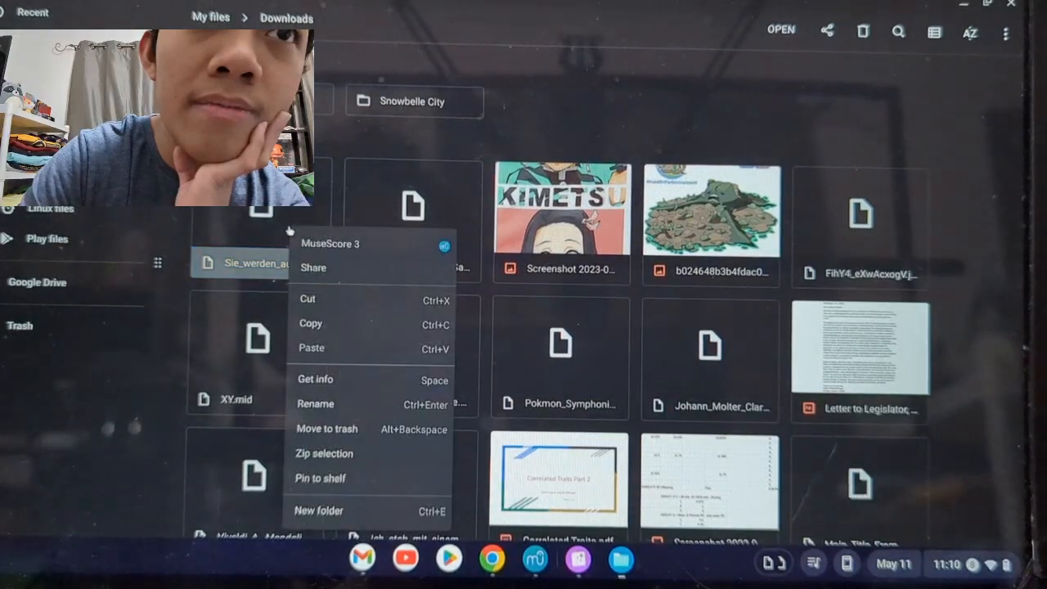
{"action": "left_click", "coordinate": [331, 246]}
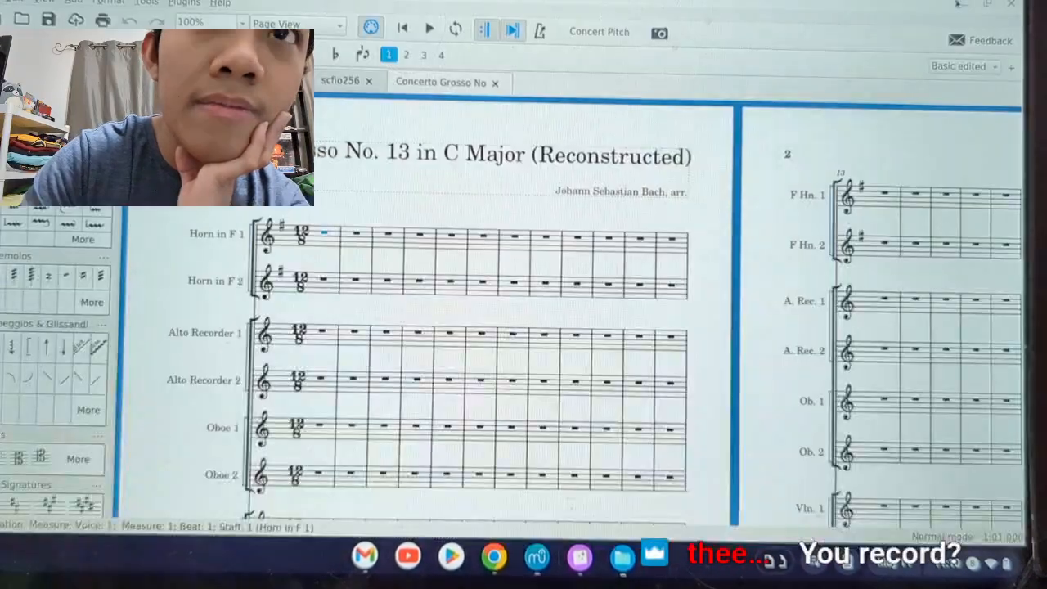
{"action": "left_click", "coordinate": [961, 4]}
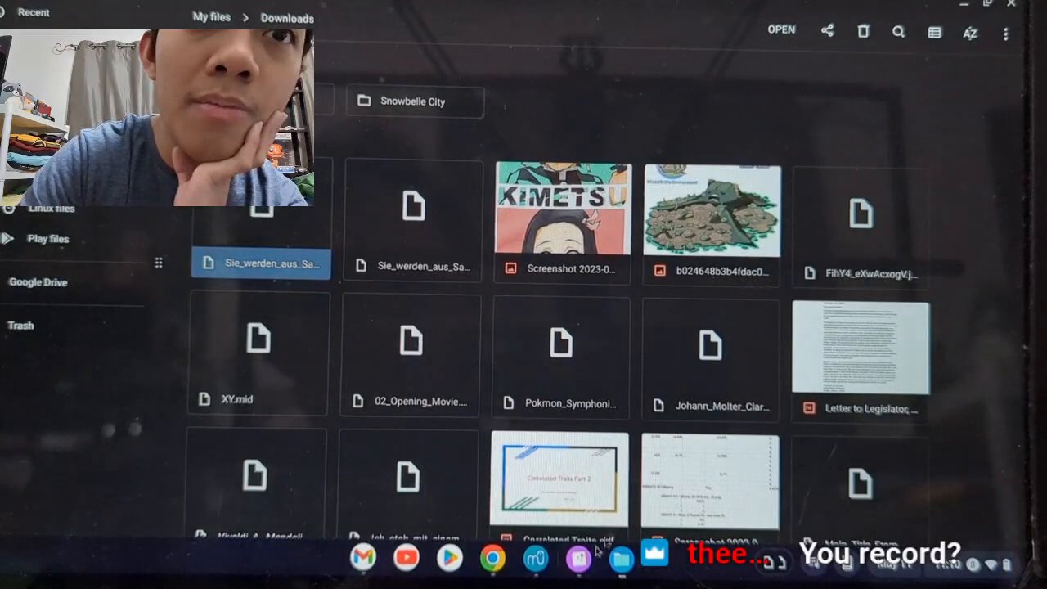
{"action": "left_click", "coordinate": [537, 559]}
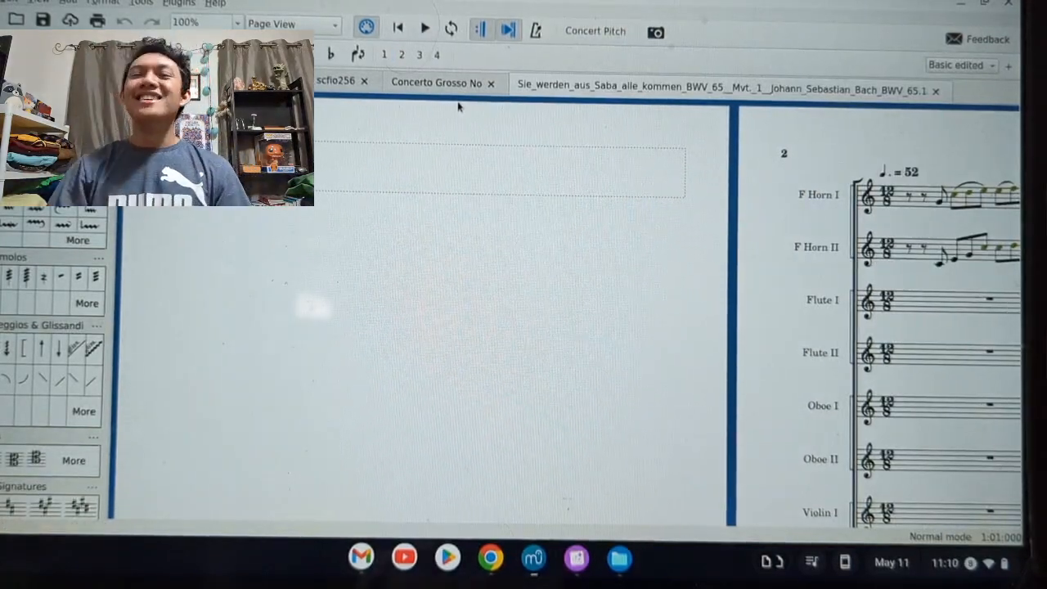
- Show the imported BWV 65 score in Continuous View at 50% zoom
{"action": "scroll", "coordinate": [618, 205], "scroll_direction": "right", "scroll_amount": 5}
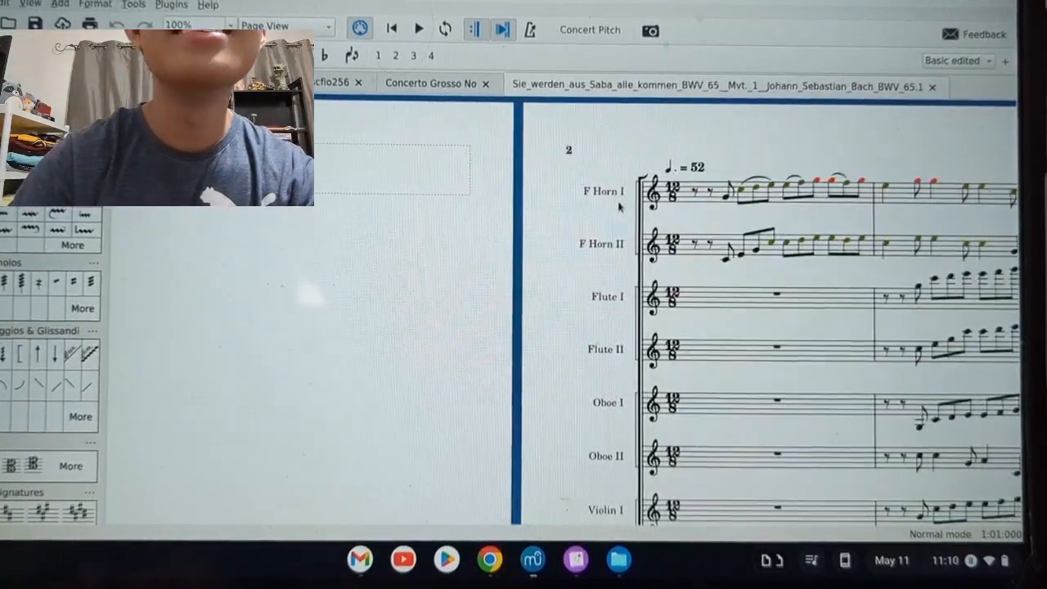
{"action": "left_click", "coordinate": [309, 26]}
{"action": "left_click", "coordinate": [307, 41]}
{"action": "scroll", "coordinate": [527, 225], "scroll_direction": "down", "scroll_amount": 6}
{"action": "scroll", "coordinate": [526, 225], "scroll_direction": "down", "scroll_amount": 4}
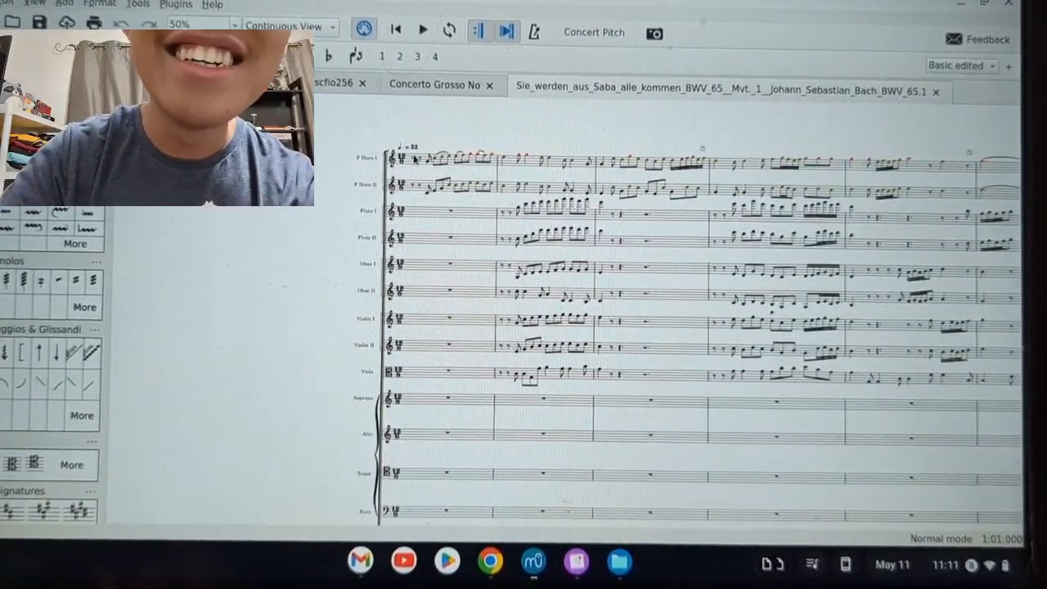
- Copy measures 1 to 53 of the BWV 65 staves down to Basso, paste them from Horn in F 1's first measure in Concerto Grosso, and show Continuous View
{"action": "scroll", "coordinate": [575, 304], "scroll_direction": "up", "scroll_amount": 4}
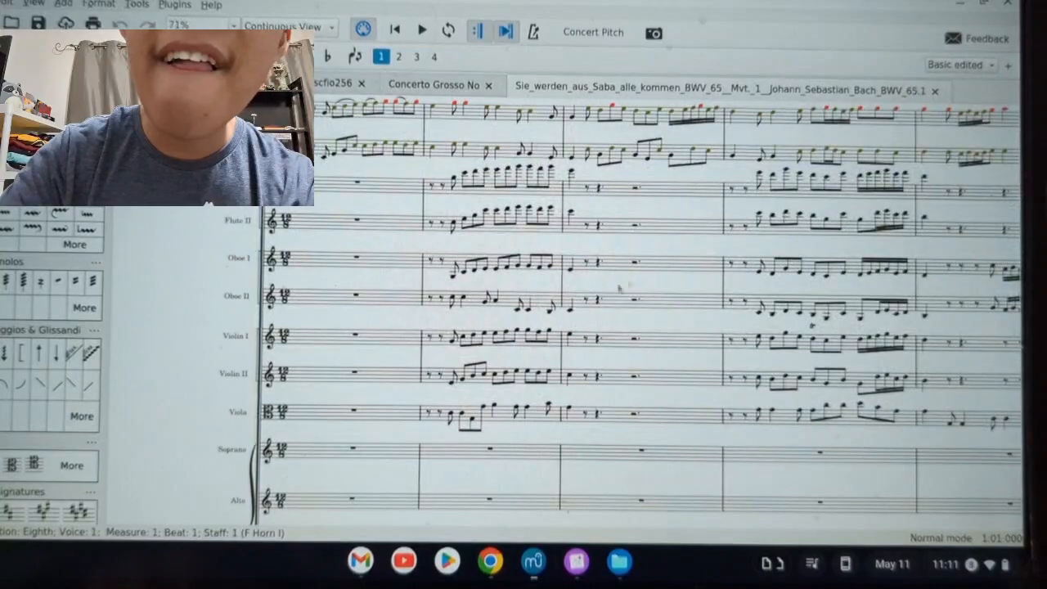
{"action": "scroll", "coordinate": [575, 304], "scroll_direction": "down", "scroll_amount": 2}
{"action": "scroll", "coordinate": [435, 313], "scroll_direction": "up", "scroll_amount": 2}
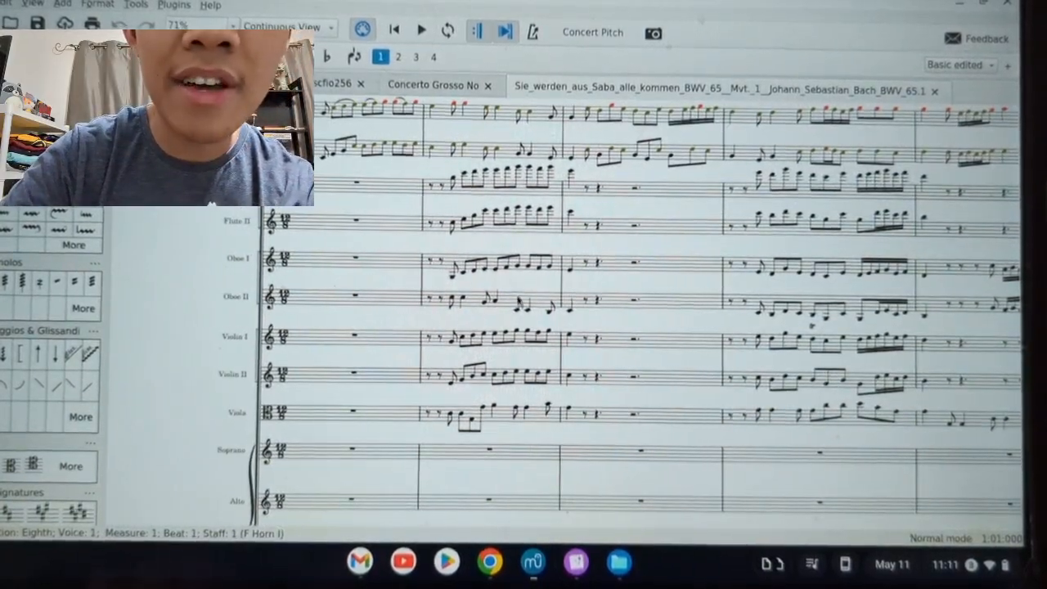
{"action": "scroll", "coordinate": [516, 312], "scroll_direction": "down", "scroll_amount": 5}
{"action": "scroll", "coordinate": [626, 381], "scroll_direction": "right", "scroll_amount": 10}
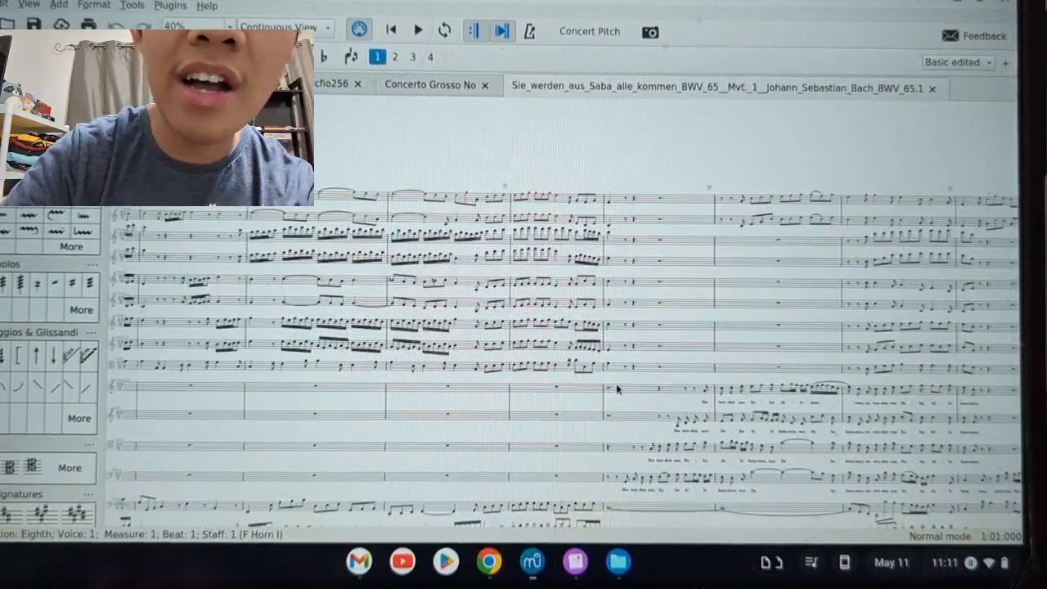
{"action": "scroll", "coordinate": [621, 398], "scroll_direction": "left", "scroll_amount": 5}
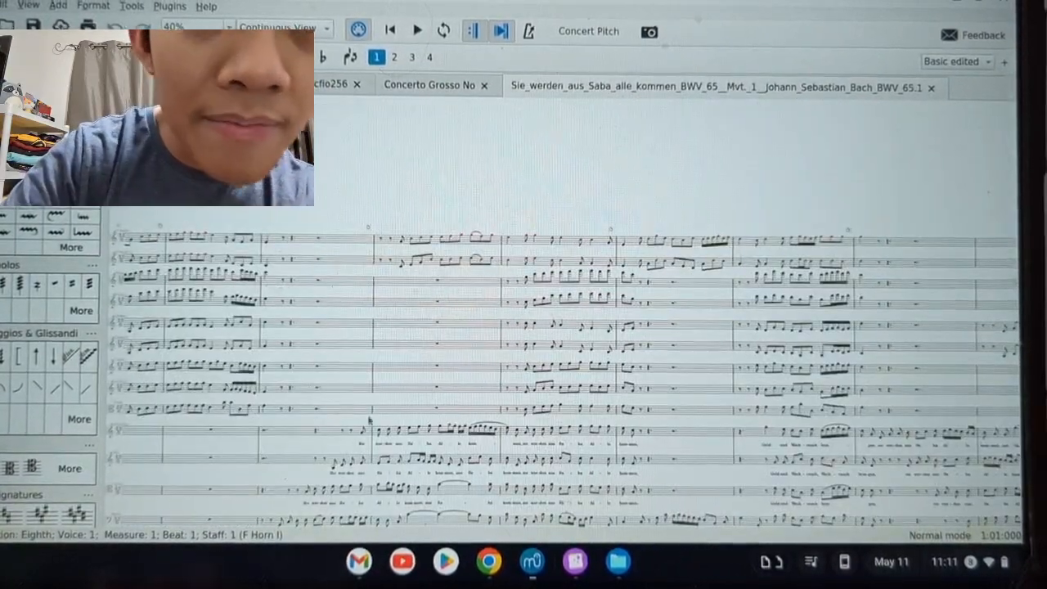
{"action": "scroll", "coordinate": [377, 430], "scroll_direction": "down", "scroll_amount": 5}
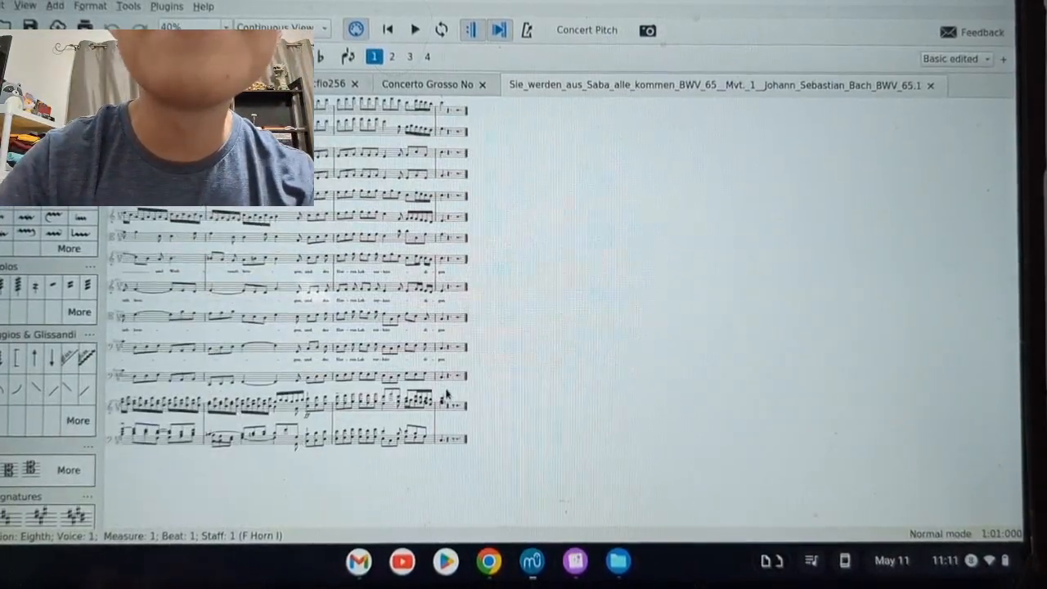
{"action": "scroll", "coordinate": [445, 395], "scroll_direction": "up", "scroll_amount": 5}
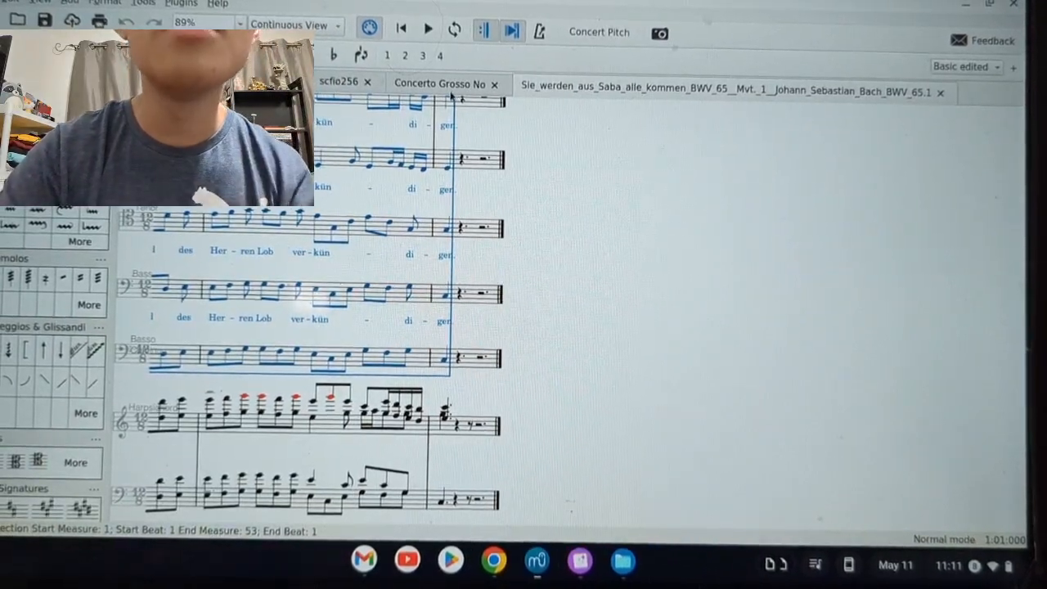
{"action": "left_click", "coordinate": [445, 84]}
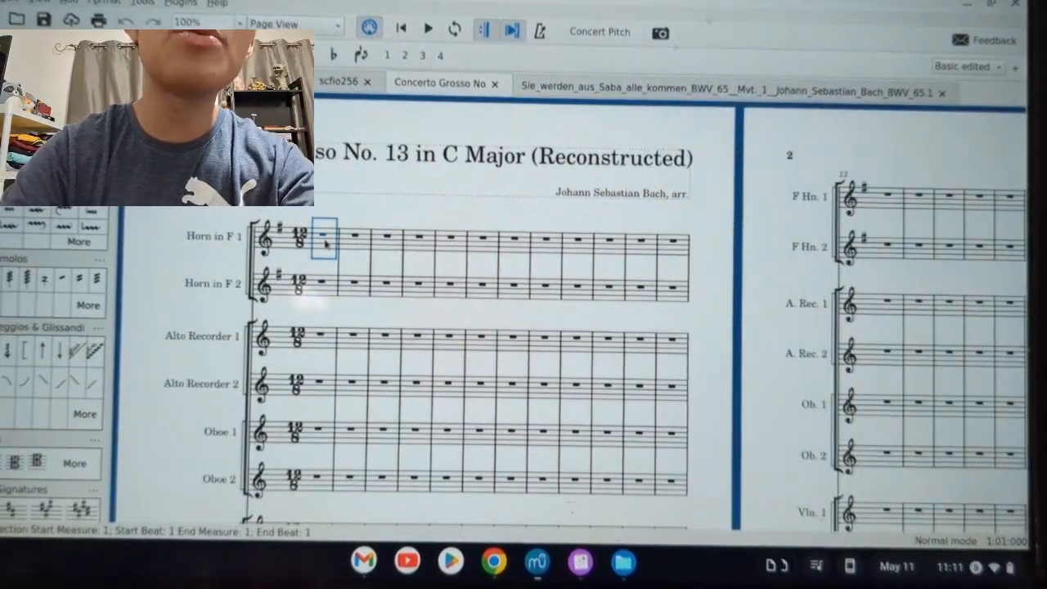
{"action": "key", "text": "ctrl+v"}
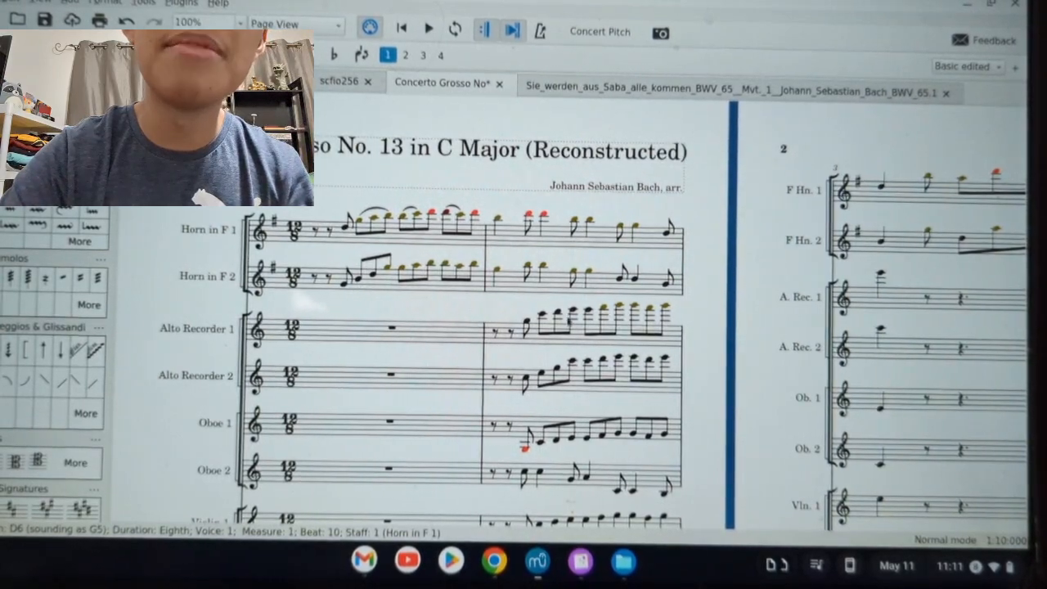
{"action": "scroll", "coordinate": [567, 325], "scroll_direction": "down", "scroll_amount": 3}
{"action": "scroll", "coordinate": [564, 191], "scroll_direction": "down", "scroll_amount": 2}
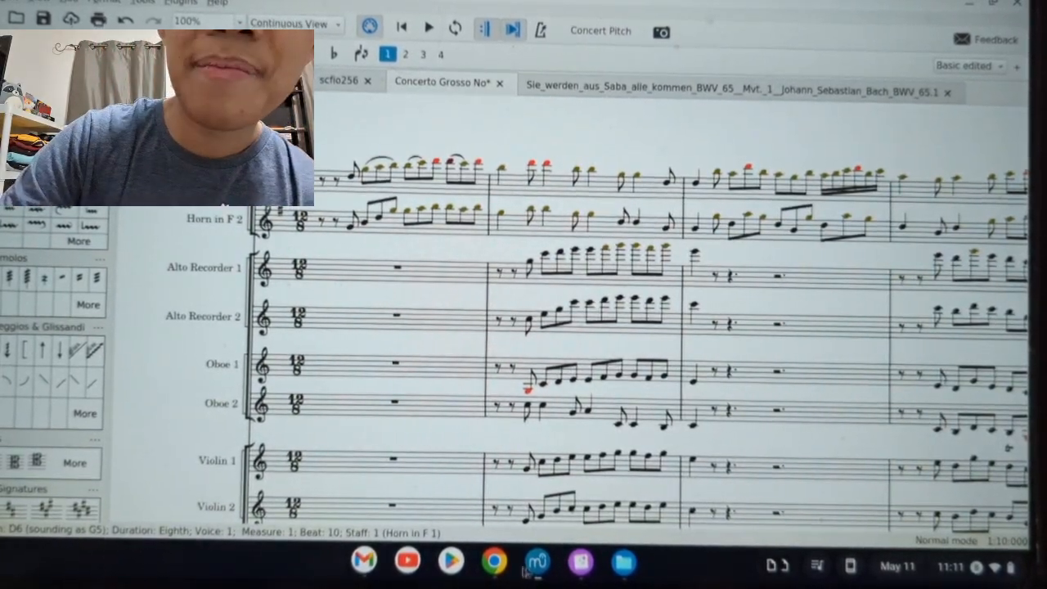
- Switch to Chrome, return to the BWV 65 Wikipedia article, open its IMSLP scores link and find the 32-page Complete Score reprint
{"action": "left_click", "coordinate": [493, 561]}
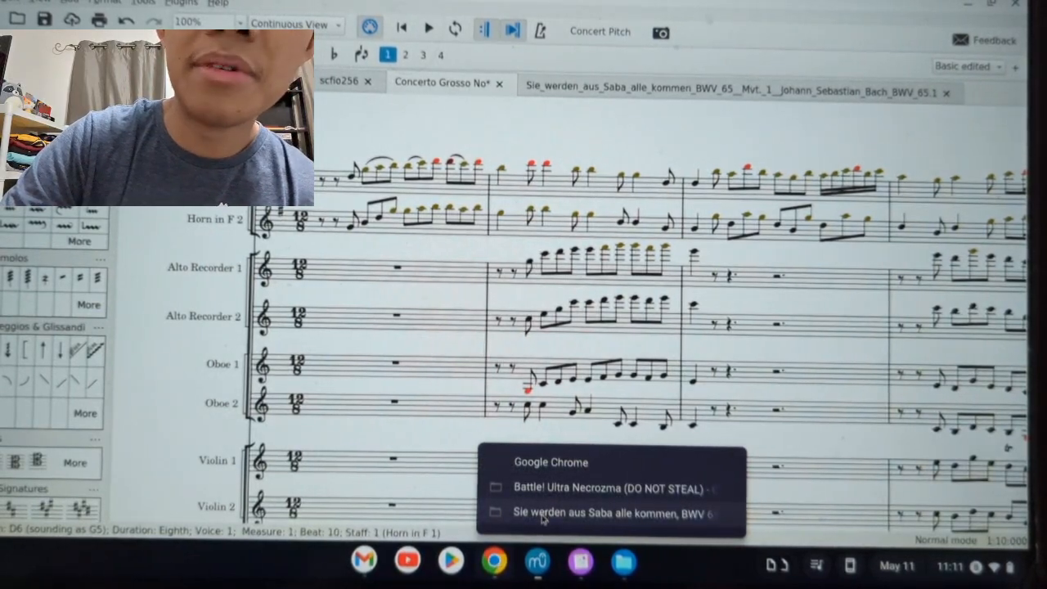
{"action": "left_click", "coordinate": [542, 513]}
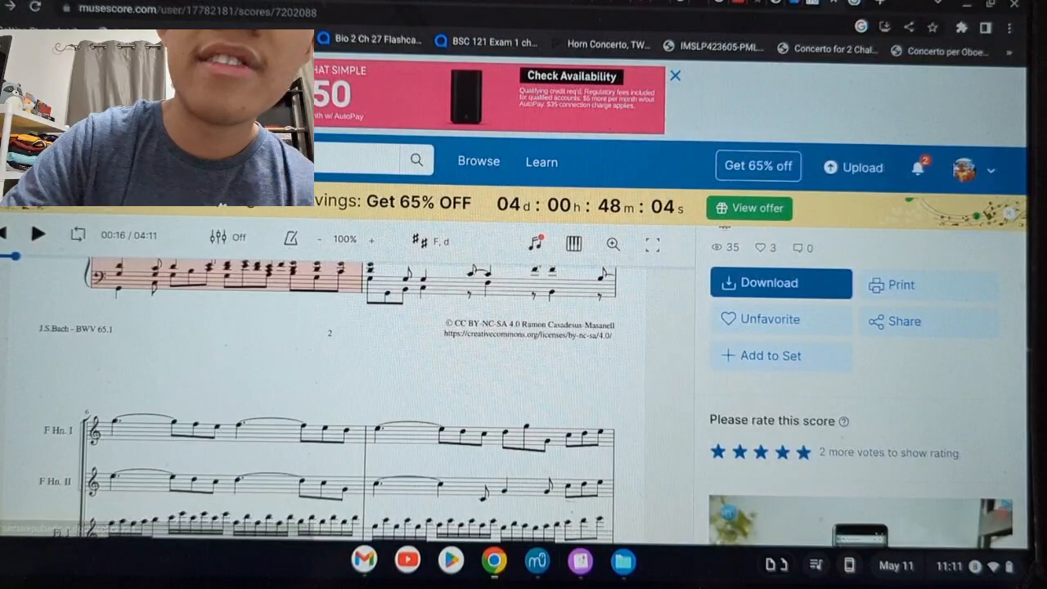
{"action": "key", "text": "alt+Left"}
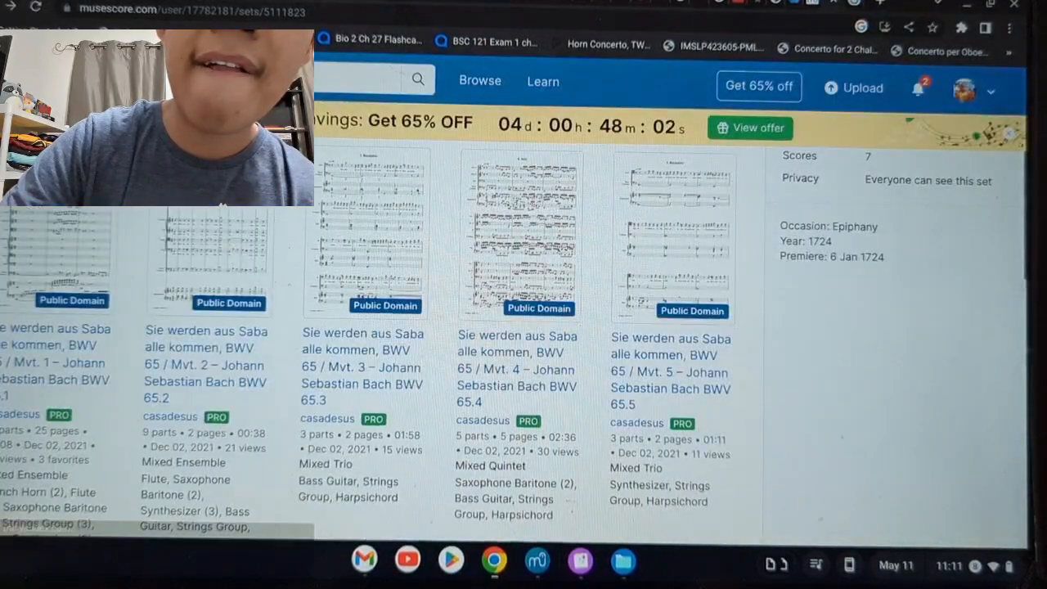
{"action": "key", "text": "alt+Left"}
{"action": "scroll", "coordinate": [542, 257], "scroll_direction": "up", "scroll_amount": 18}
{"action": "scroll", "coordinate": [471, 225], "scroll_direction": "down", "scroll_amount": 20}
{"action": "scroll", "coordinate": [471, 225], "scroll_direction": "down", "scroll_amount": 15}
{"action": "scroll", "coordinate": [368, 278], "scroll_direction": "up", "scroll_amount": 5}
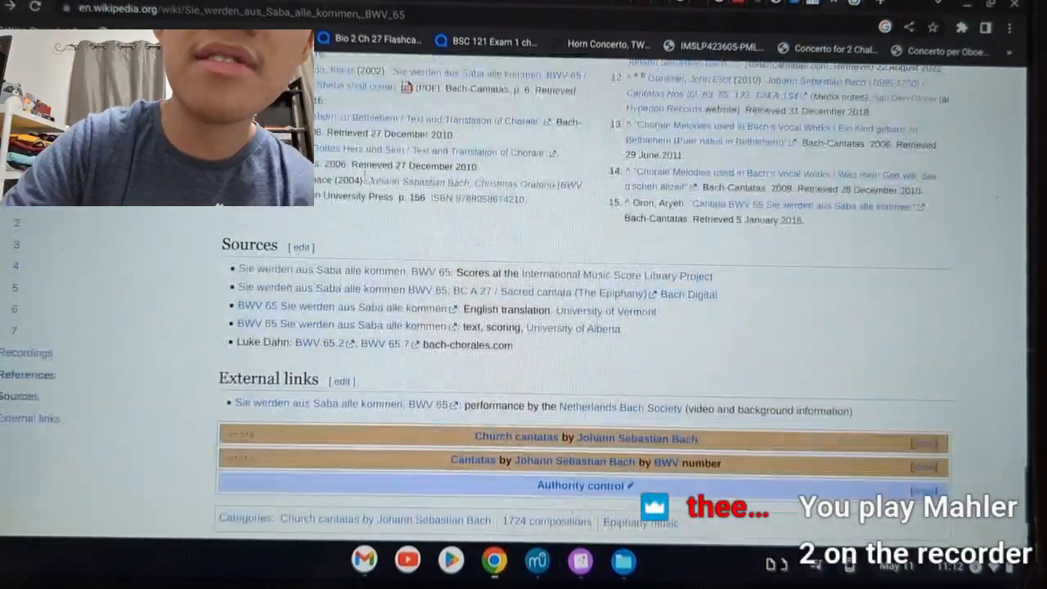
{"action": "left_click", "coordinate": [362, 273]}
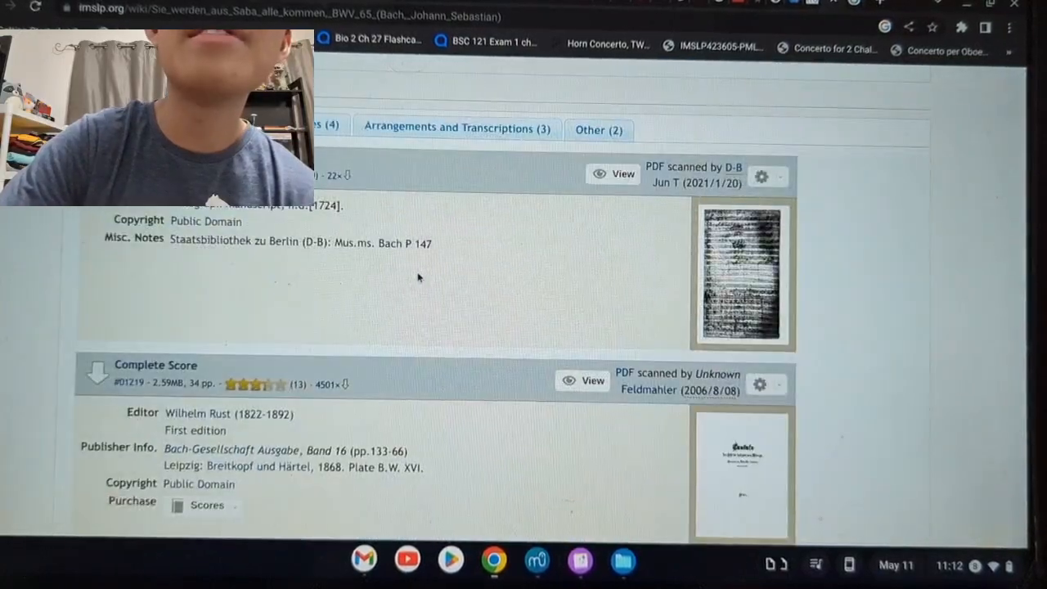
{"action": "scroll", "coordinate": [490, 253], "scroll_direction": "down", "scroll_amount": 4}
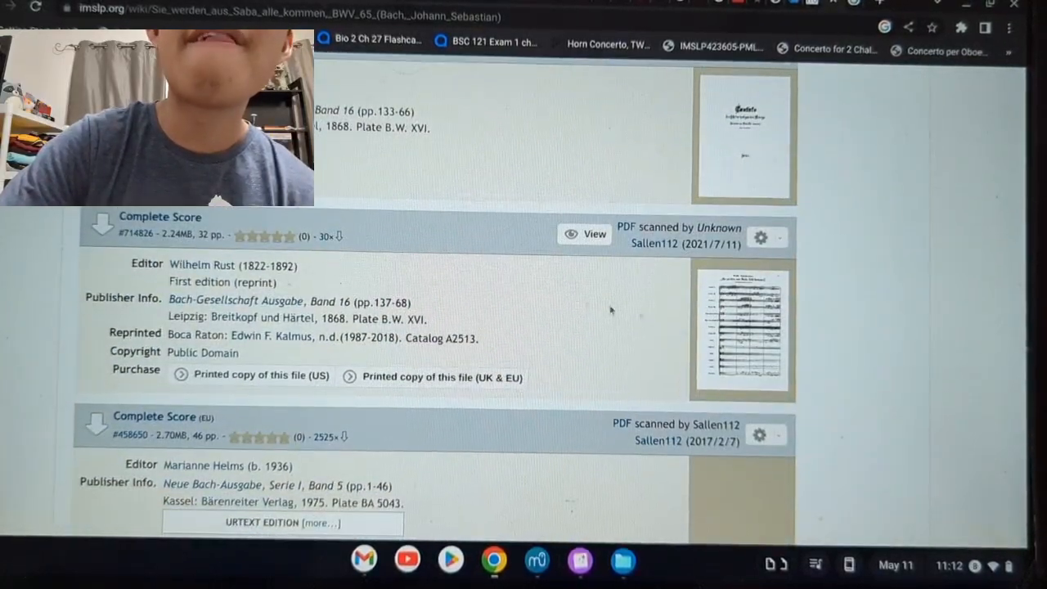
{"action": "mouse_move", "coordinate": [763, 352]}
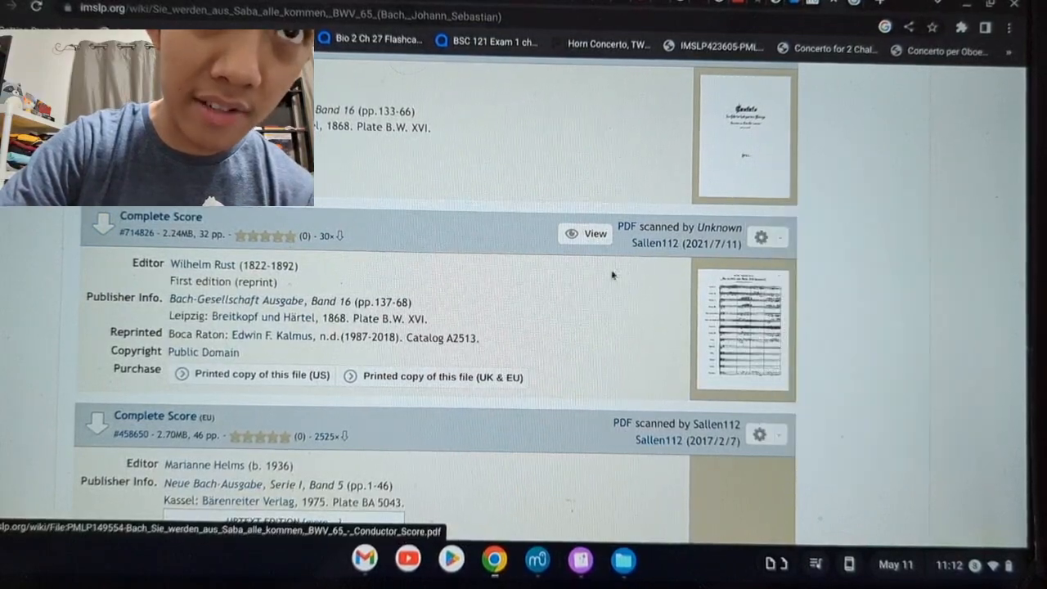
{"action": "left_click", "coordinate": [573, 234]}
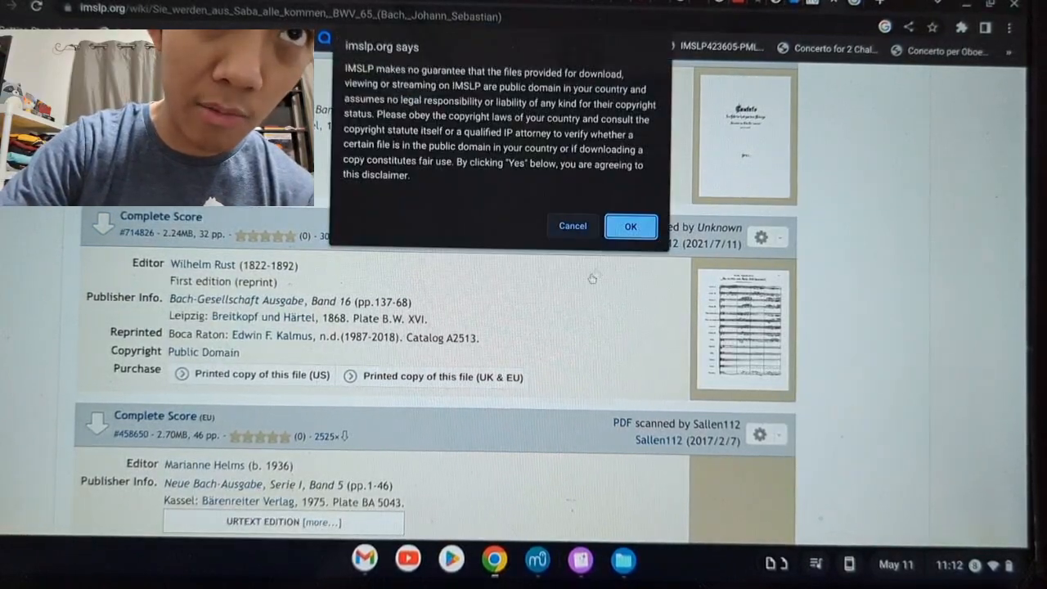
{"action": "left_click", "coordinate": [570, 227]}
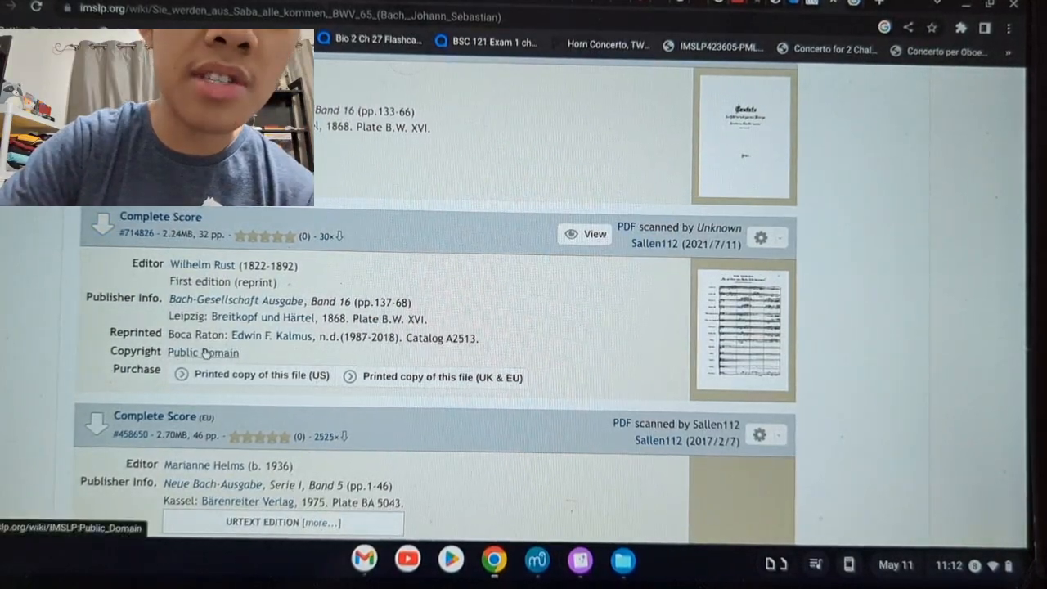
{"action": "left_click", "coordinate": [162, 217]}
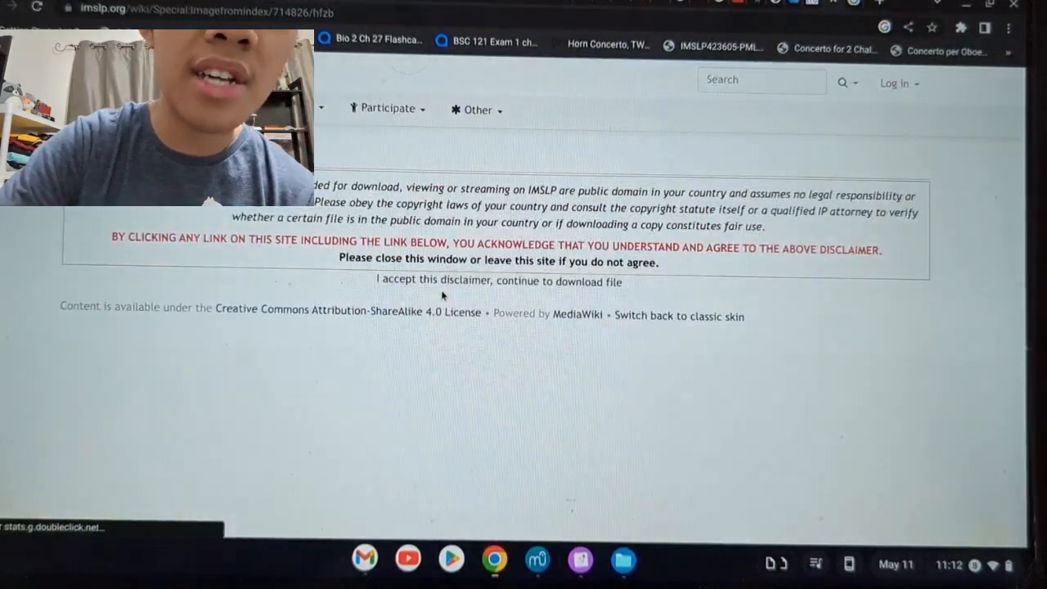
{"action": "left_click", "coordinate": [487, 281]}
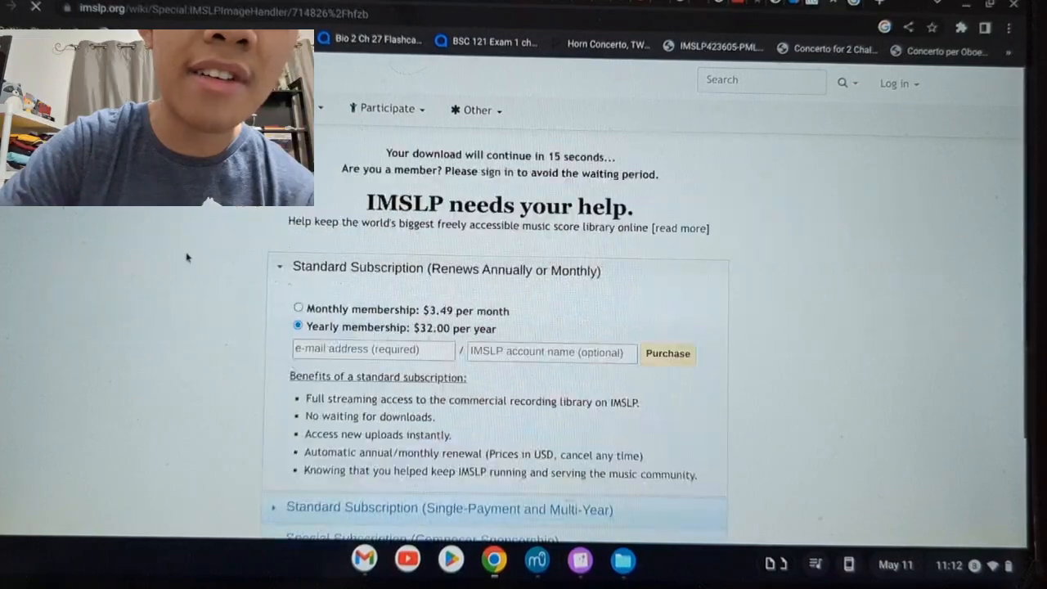
{"action": "left_click", "coordinate": [2, 10]}
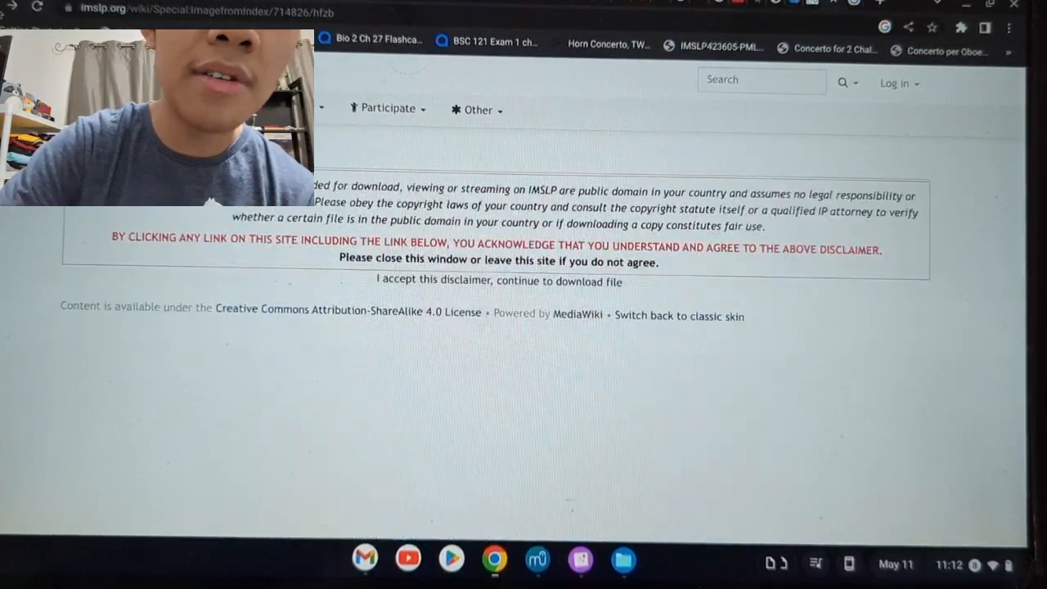
{"action": "left_click", "coordinate": [1, 10]}
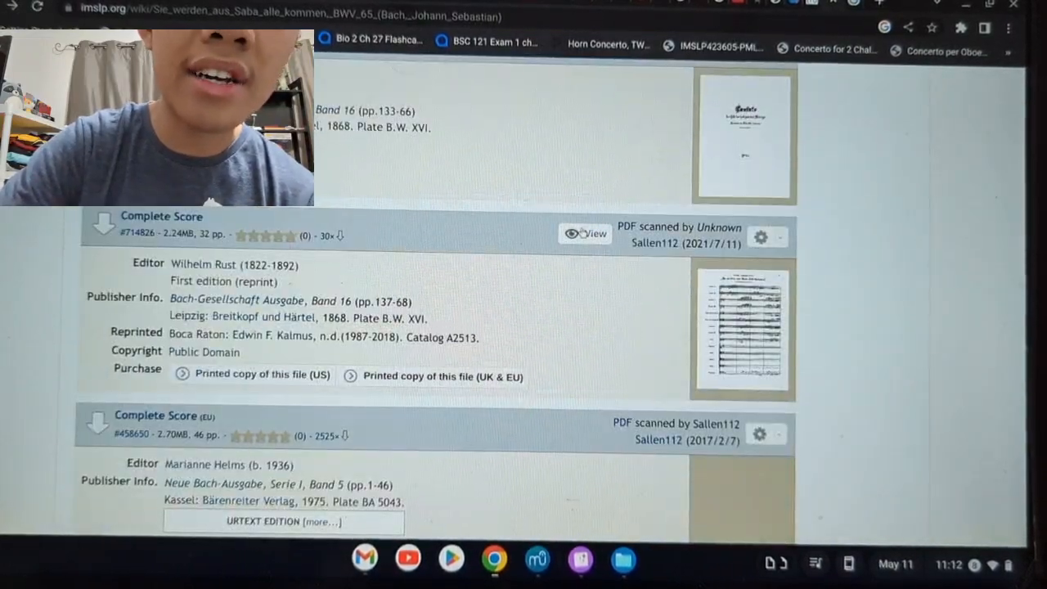
- View the 32-page Complete Score edited by Wilhelm Rust on IMSLP, and switch back to the Concerto Grosso score in MuseScore
{"action": "left_click", "coordinate": [581, 233]}
{"action": "scroll", "coordinate": [612, 335], "scroll_direction": "down", "scroll_amount": 2}
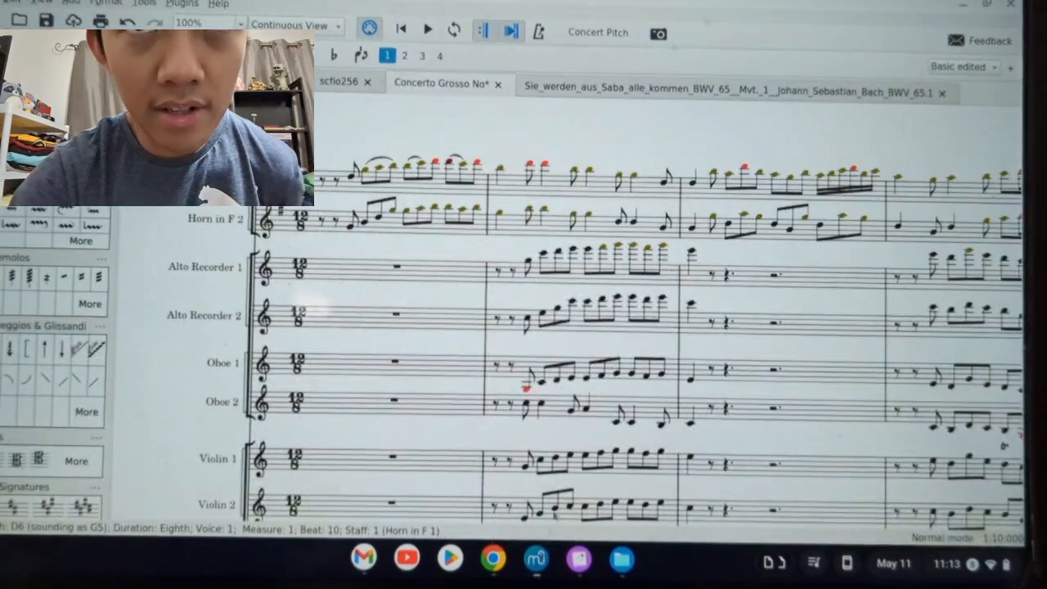
{"action": "left_click", "coordinate": [536, 558]}
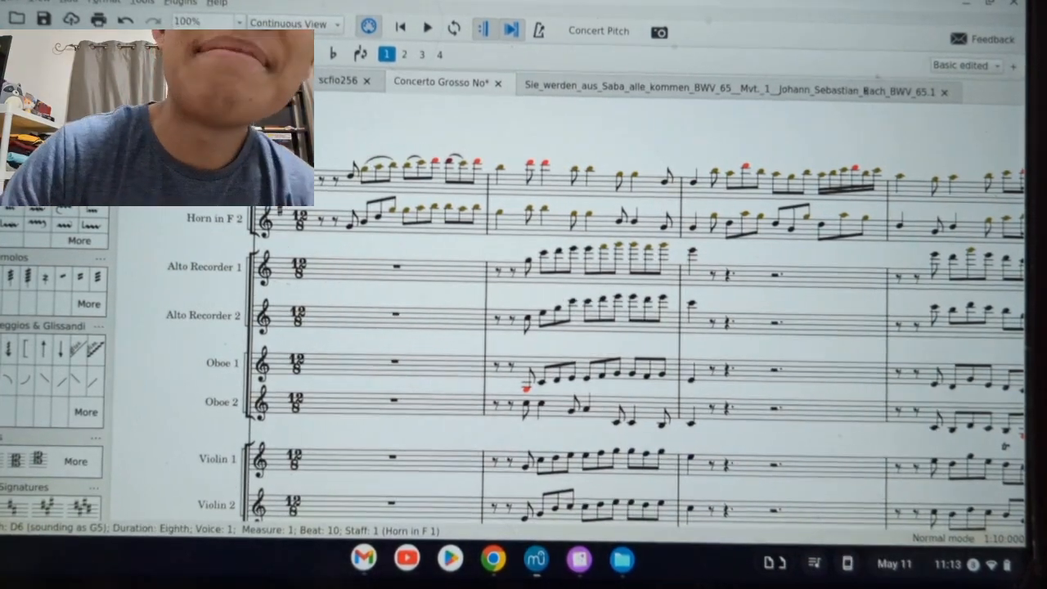
- Play back the pasted music from Horn in F 1's measure 3, and check Horn in F 2's first note in measure 9
{"action": "left_click", "coordinate": [854, 168]}
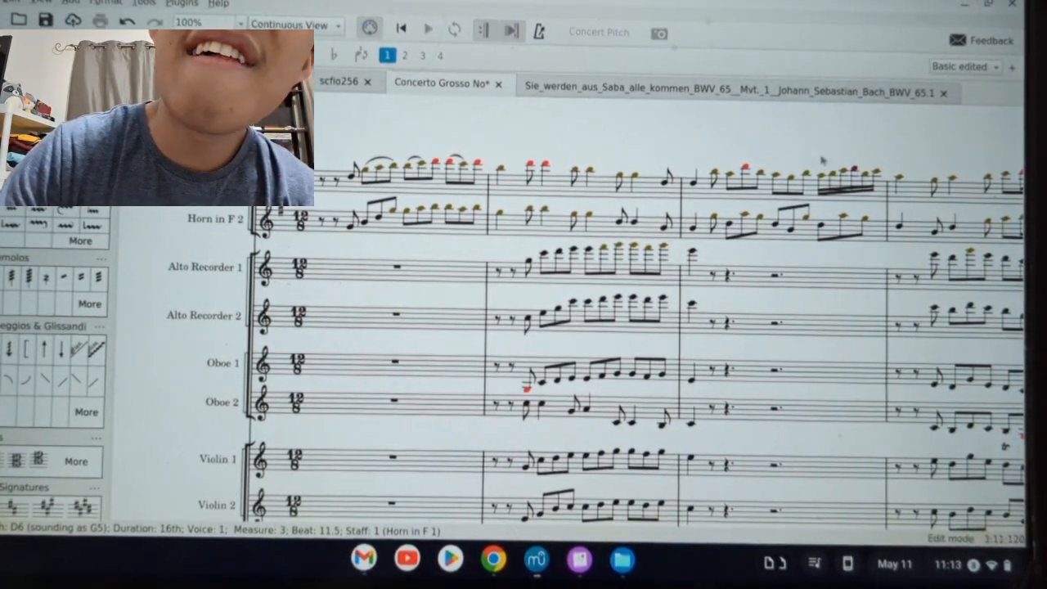
{"action": "key", "text": "space"}
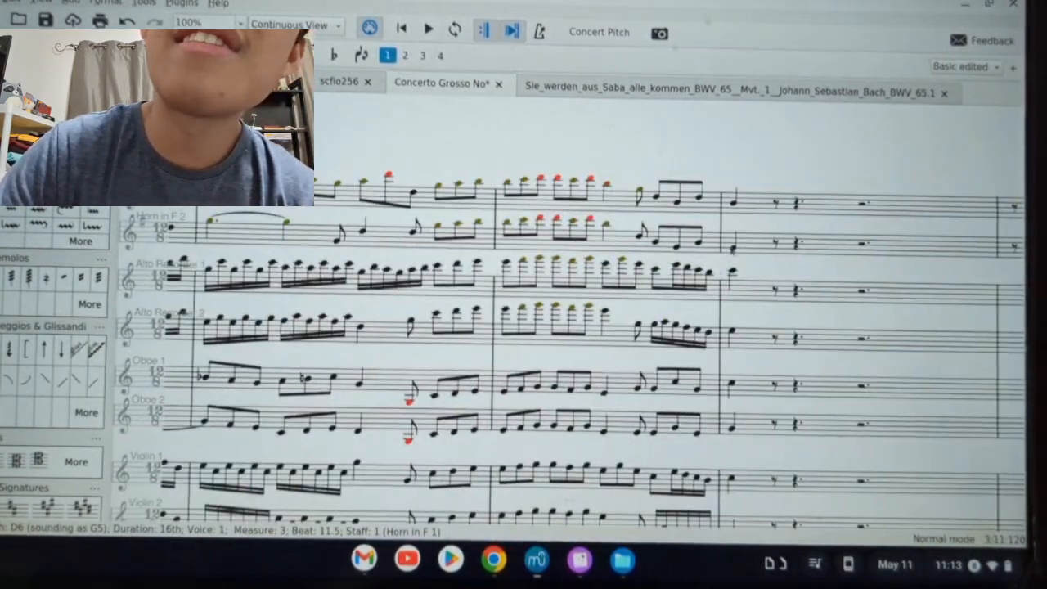
{"action": "left_click", "coordinate": [733, 247]}
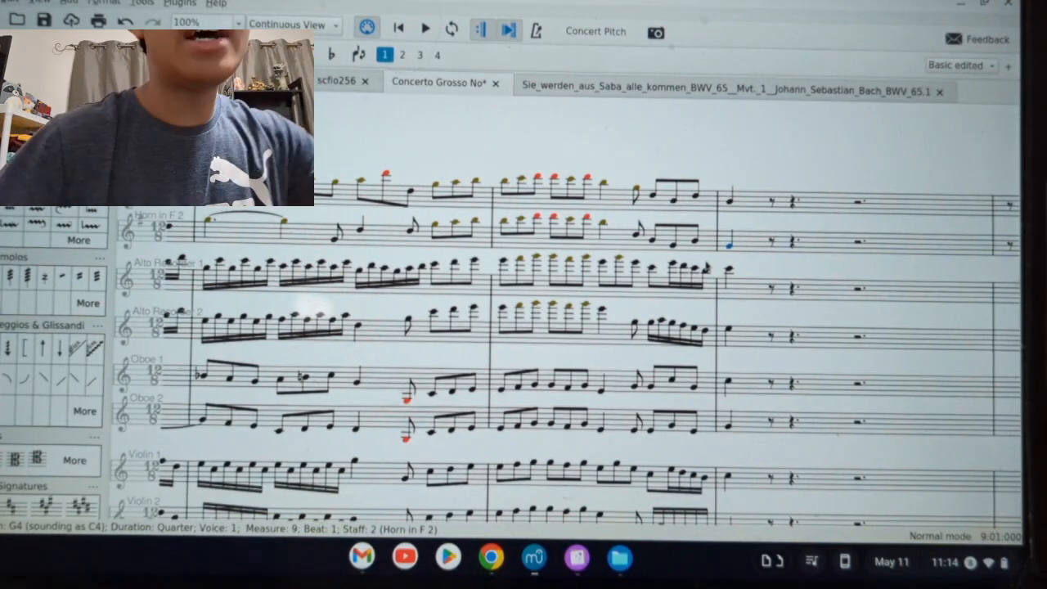
- Transpose both Horn in F staves, measures 1 to 53, chromatically down to the key C major / A minor
{"action": "key", "text": "ctrl+Home"}
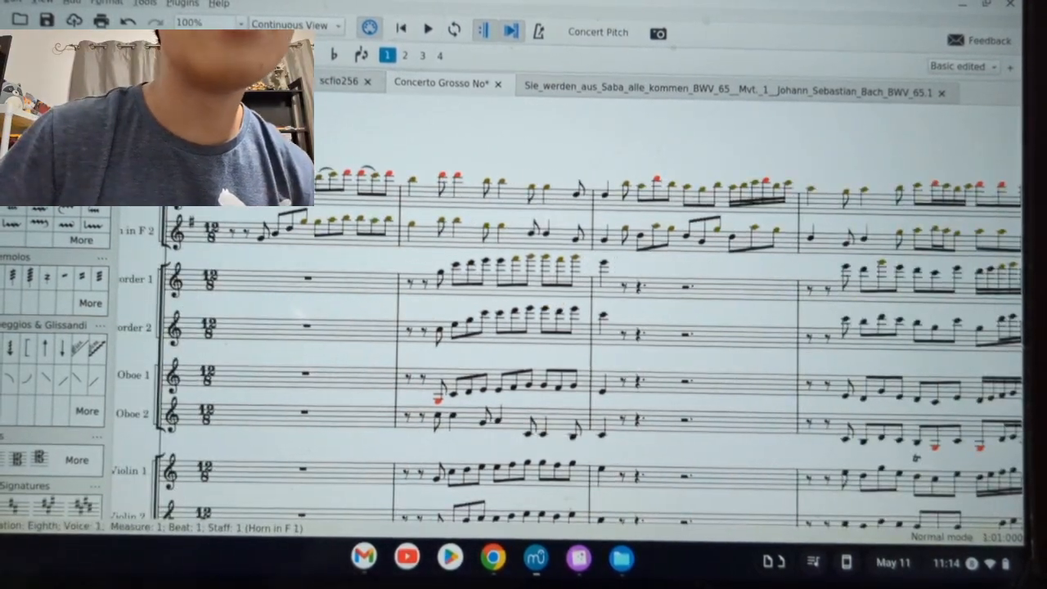
{"action": "key", "text": "ctrl+Right"}
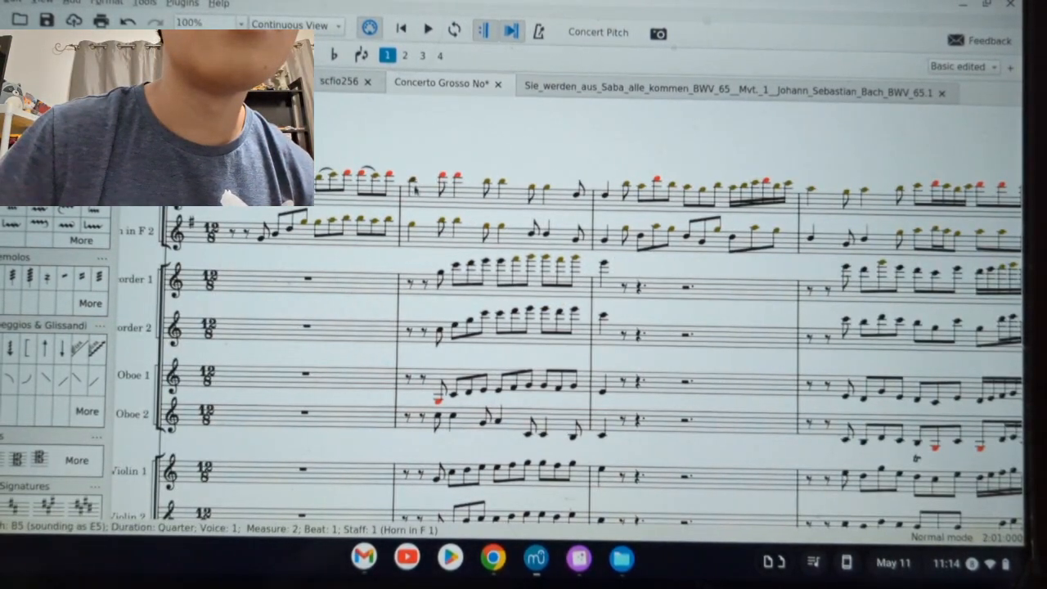
{"action": "left_click", "coordinate": [263, 191]}
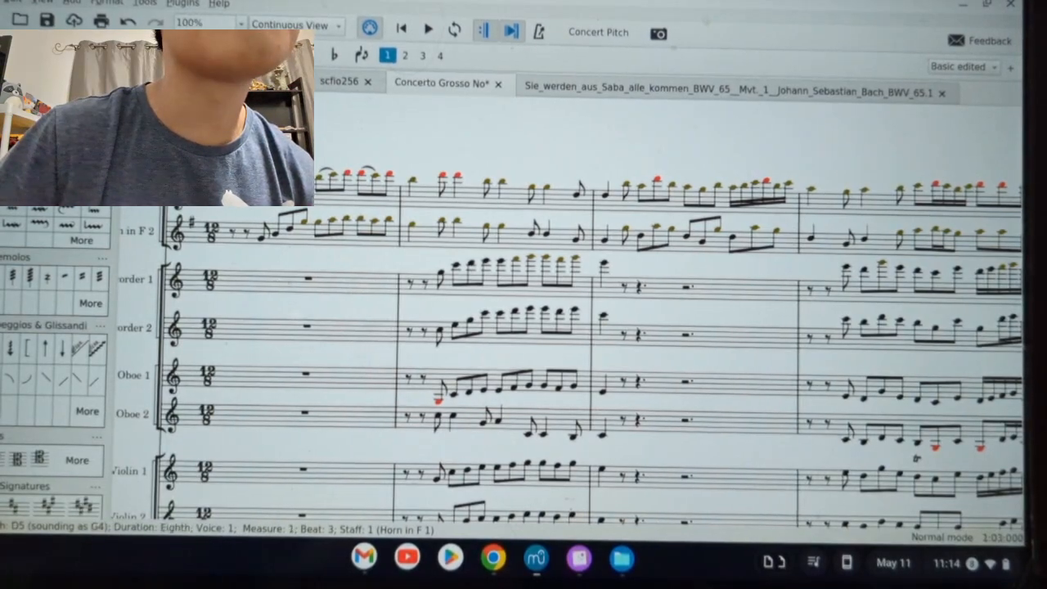
{"action": "left_click", "coordinate": [233, 194]}
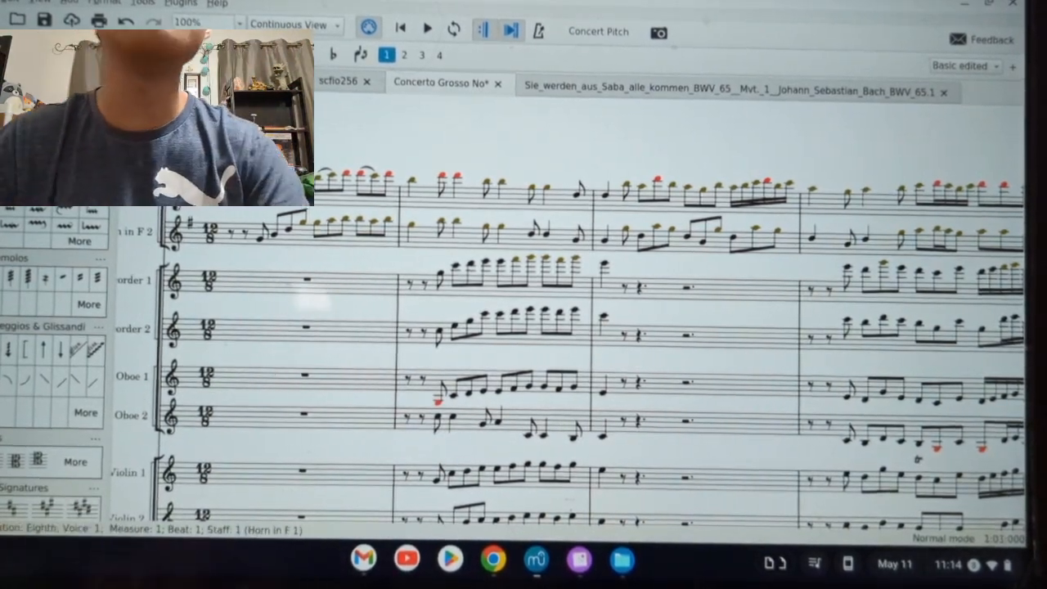
{"action": "scroll", "coordinate": [568, 227], "scroll_direction": "down", "scroll_amount": 6}
{"action": "scroll", "coordinate": [568, 229], "scroll_direction": "right", "scroll_amount": 5}
{"action": "scroll", "coordinate": [567, 226], "scroll_direction": "right", "scroll_amount": 8}
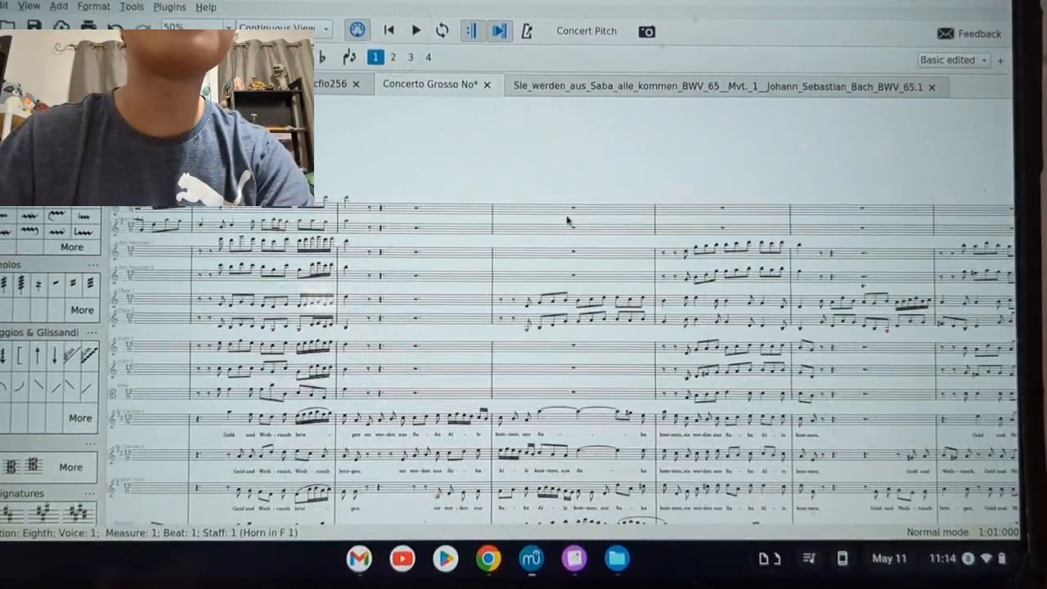
{"action": "scroll", "coordinate": [566, 222], "scroll_direction": "right", "scroll_amount": 6}
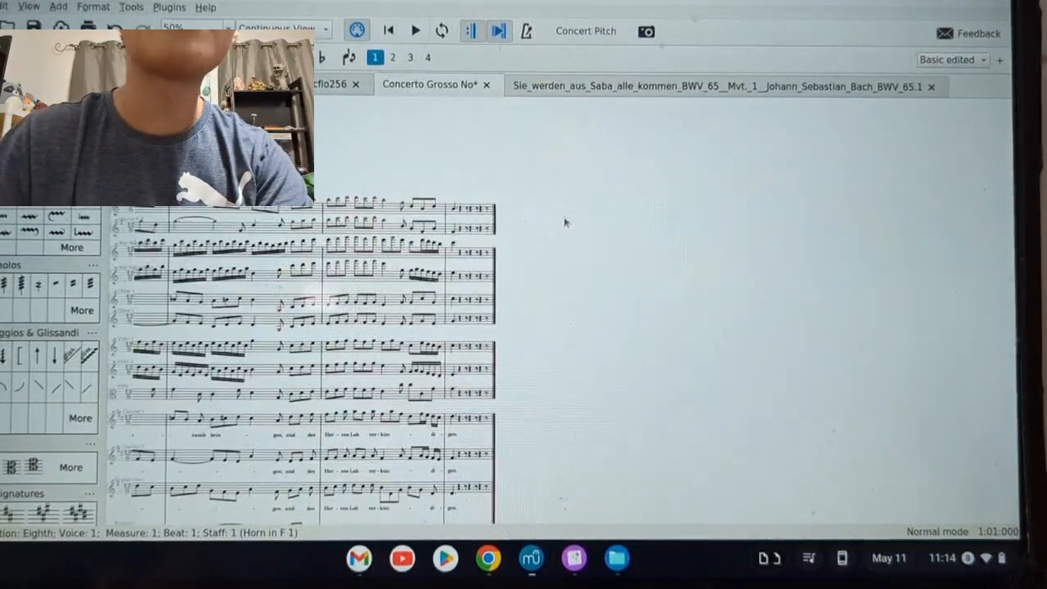
{"action": "left_click", "coordinate": [138, 15]}
{"action": "left_click", "coordinate": [160, 21]}
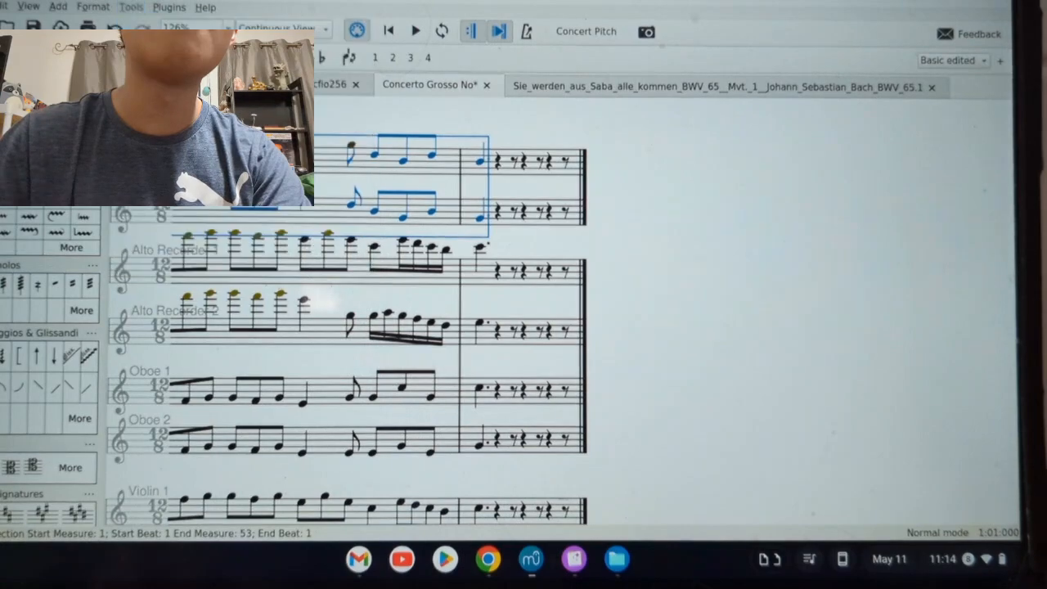
{"action": "left_click", "coordinate": [396, 186]}
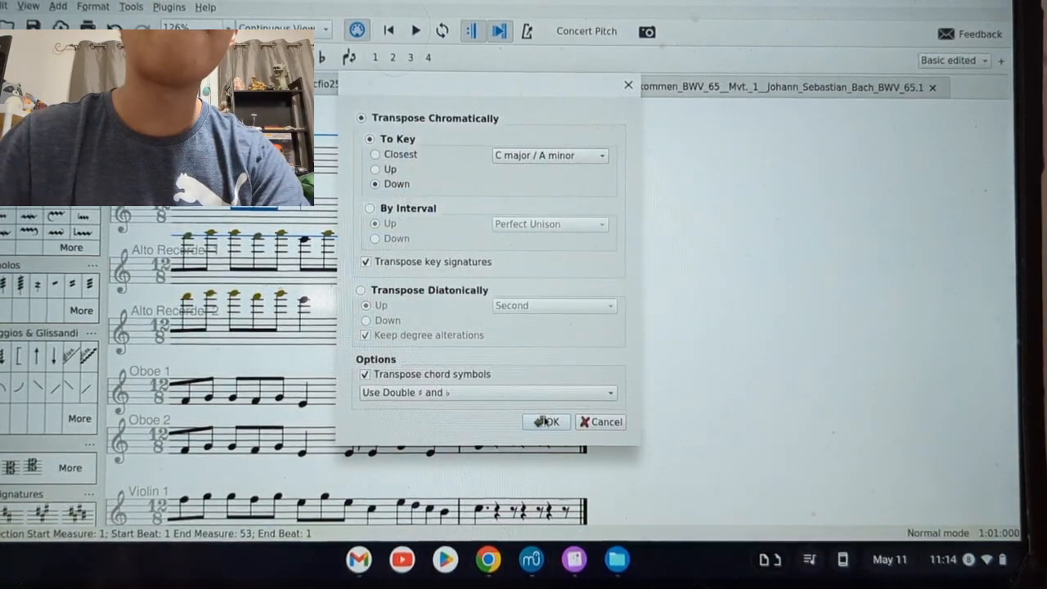
{"action": "left_click", "coordinate": [546, 421]}
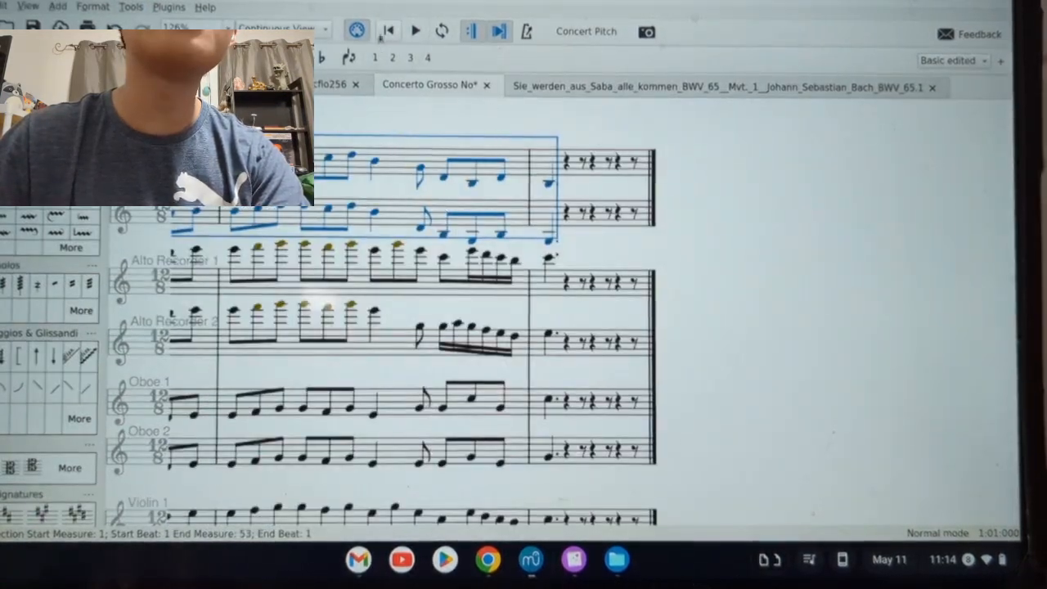
- Play back the opening of the transposed horn parts from Horn in F 1's first measure
{"action": "key", "text": "ctrl+Home"}
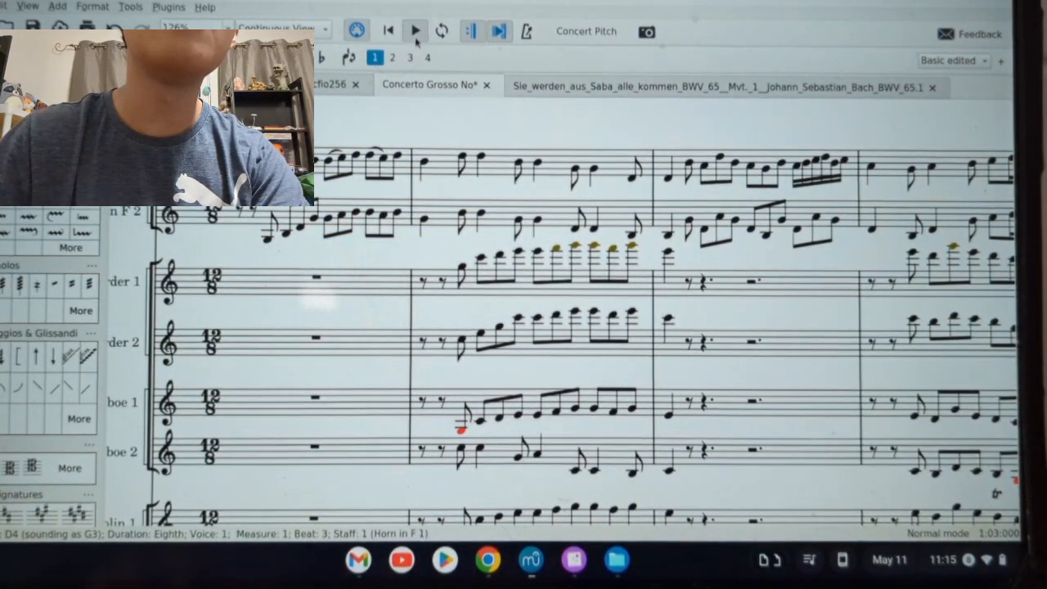
{"action": "left_click", "coordinate": [414, 31]}
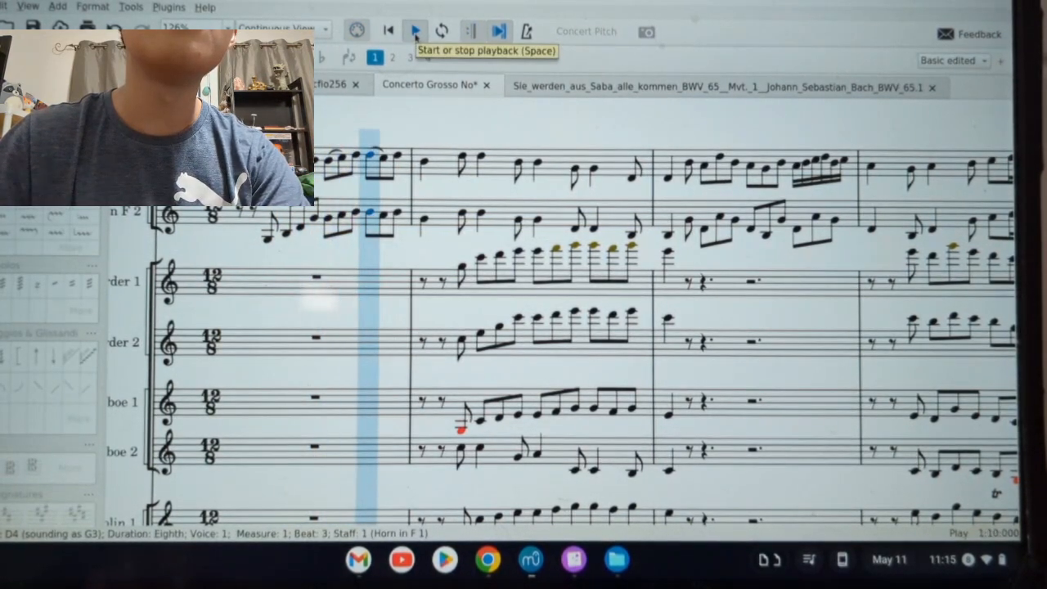
{"action": "left_click", "coordinate": [415, 31]}
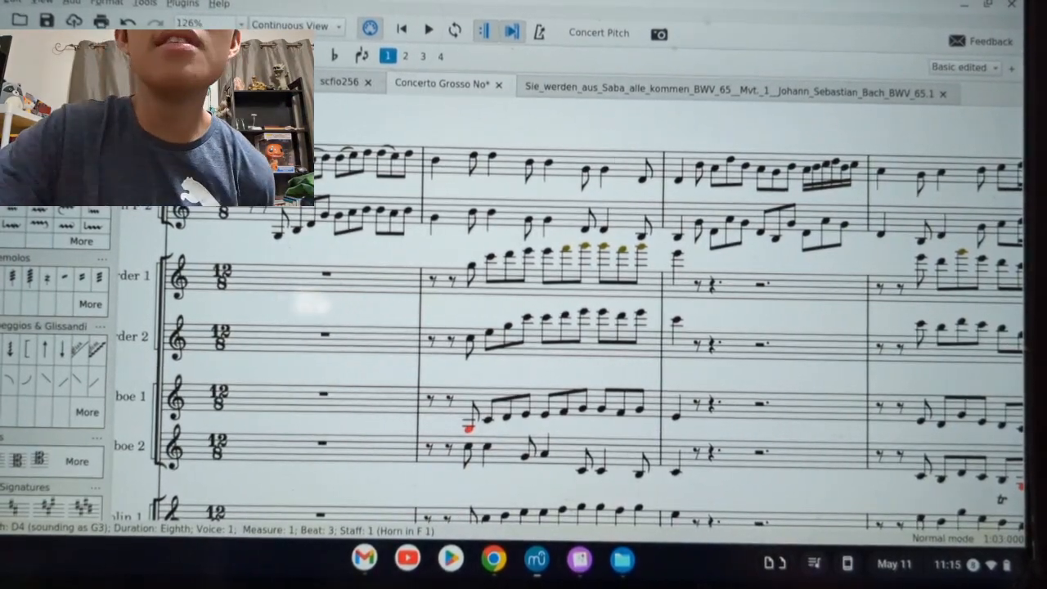
- Play the Concerto Grosso from measure 1 into measure 6 and return the playback position to the start
{"action": "scroll", "coordinate": [55, 303], "scroll_direction": "down", "scroll_amount": 3}
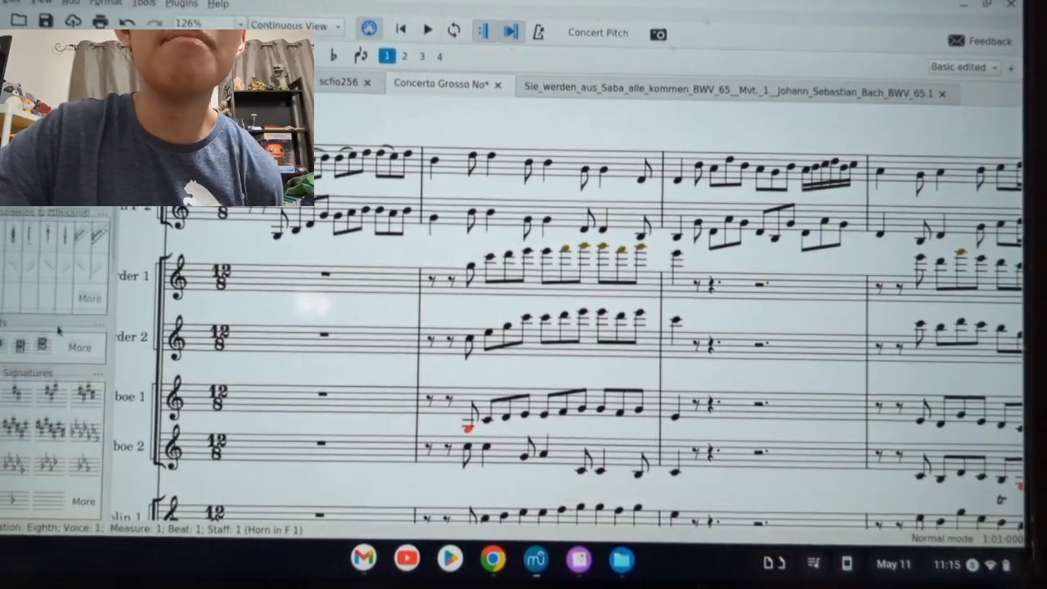
{"action": "scroll", "coordinate": [82, 368], "scroll_direction": "down", "scroll_amount": 3}
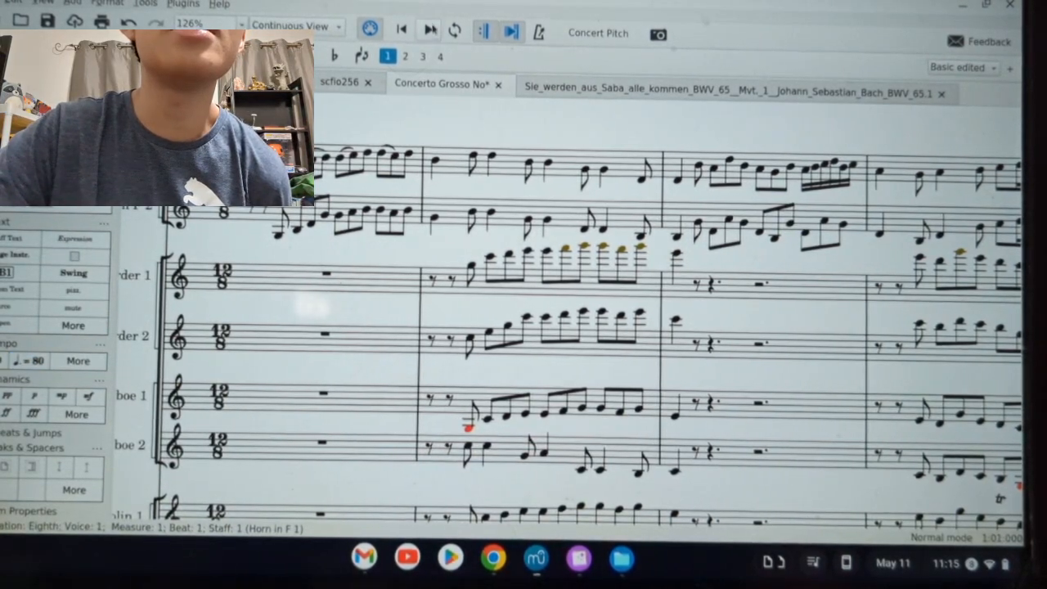
{"action": "key", "text": "space"}
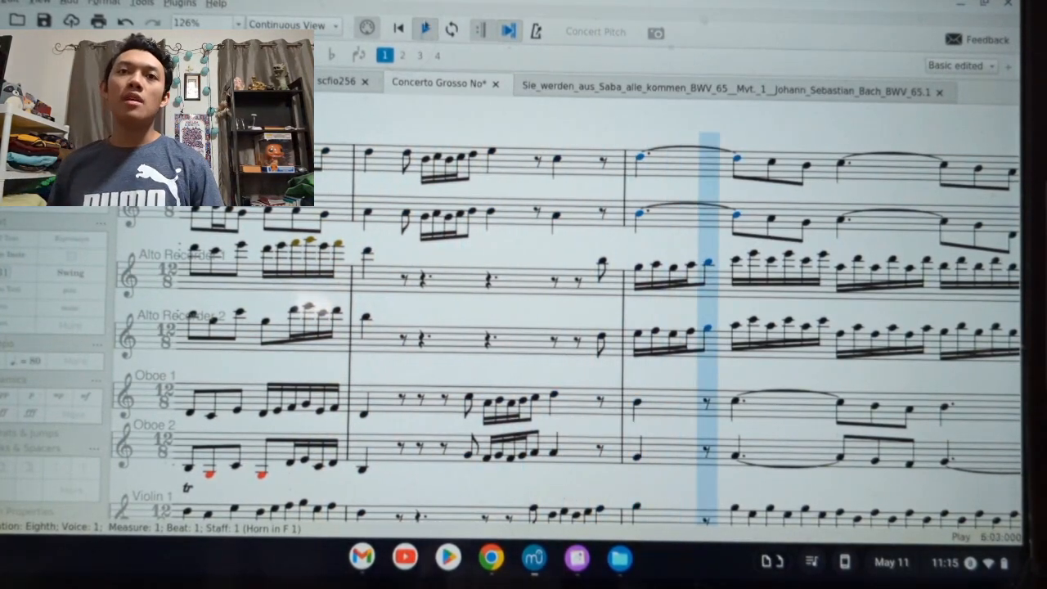
{"action": "left_click", "coordinate": [401, 27]}
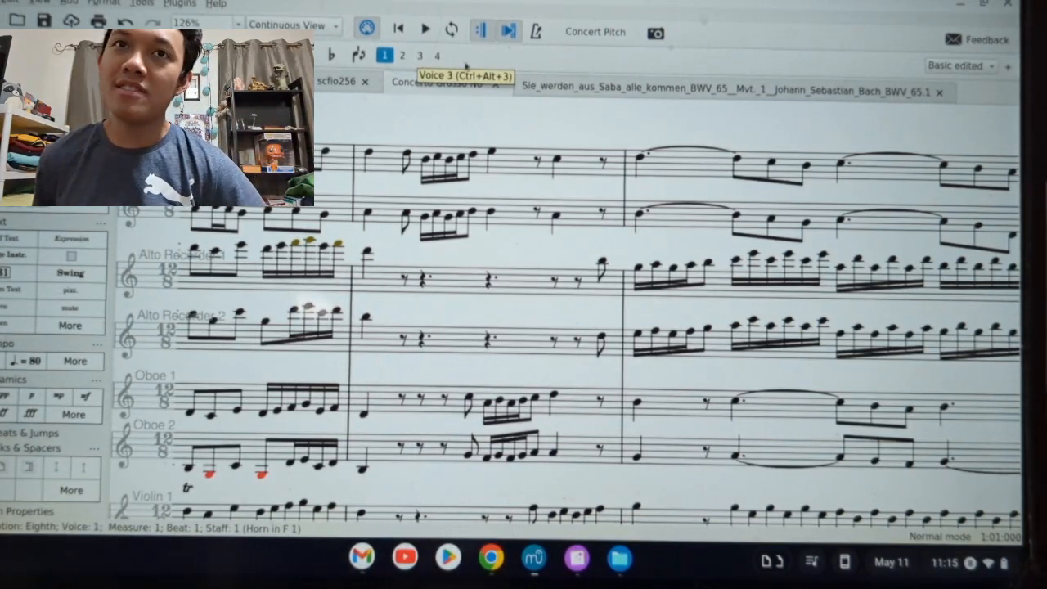
{"action": "left_click", "coordinate": [398, 28]}
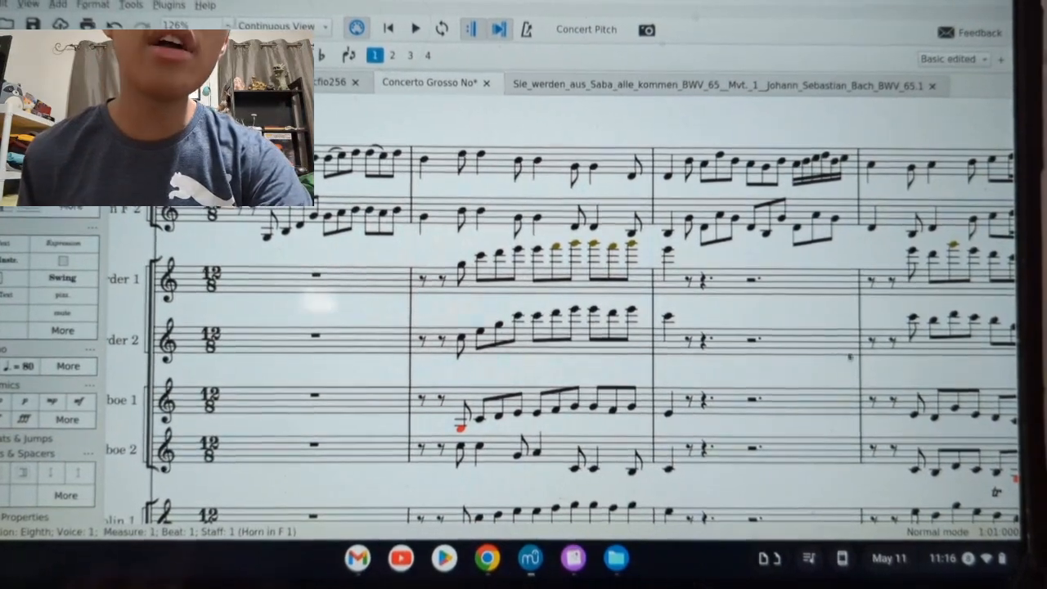
- Look through the Concerto Grosso score to its final measures, from the horns down to the Violoncello staff
{"action": "scroll", "coordinate": [843, 357], "scroll_direction": "right", "scroll_amount": 6}
{"action": "scroll", "coordinate": [876, 316], "scroll_direction": "right", "scroll_amount": 20}
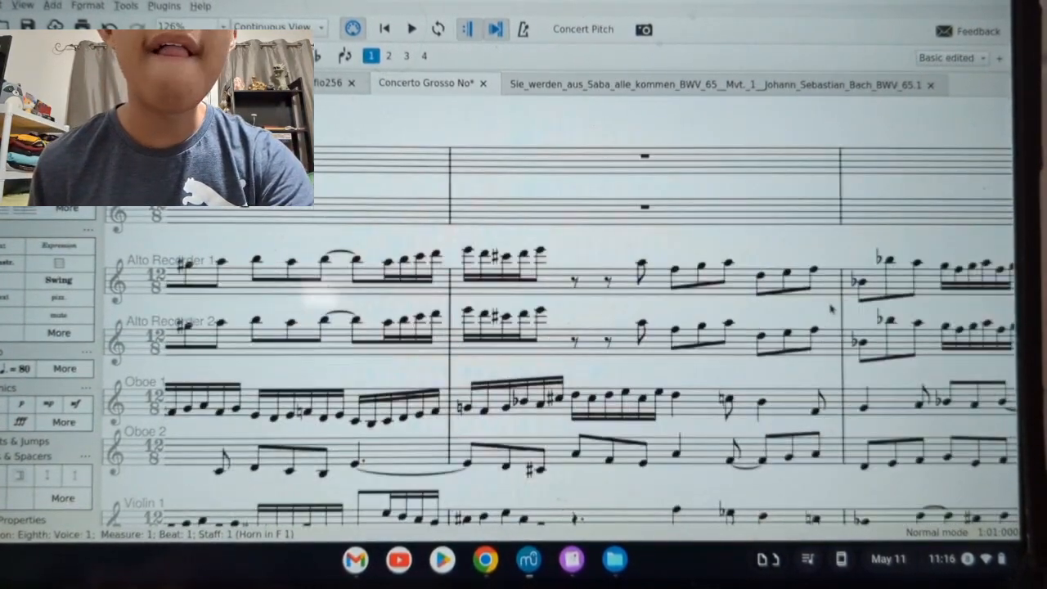
{"action": "scroll", "coordinate": [760, 296], "scroll_direction": "right", "scroll_amount": 15}
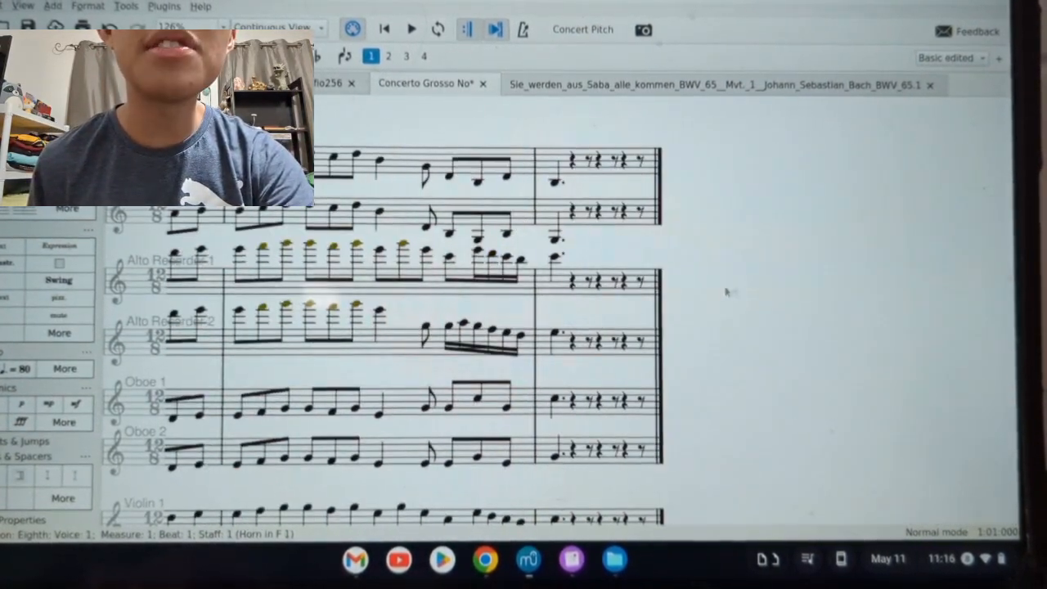
{"action": "scroll", "coordinate": [584, 248], "scroll_direction": "down", "scroll_amount": 10}
{"action": "scroll", "coordinate": [597, 233], "scroll_direction": "up", "scroll_amount": 5}
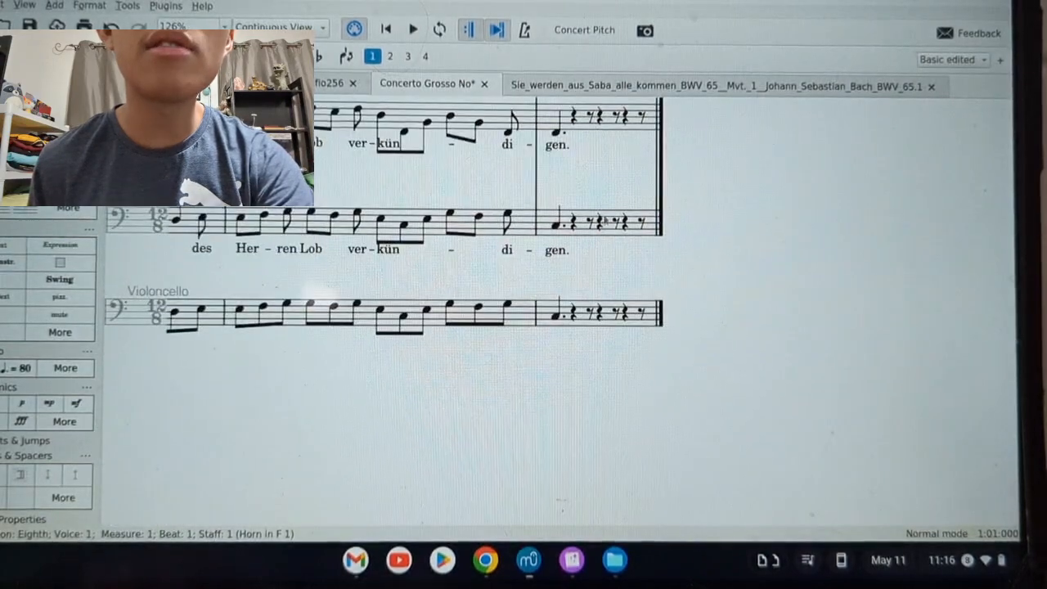
{"action": "scroll", "coordinate": [582, 220], "scroll_direction": "down", "scroll_amount": 4}
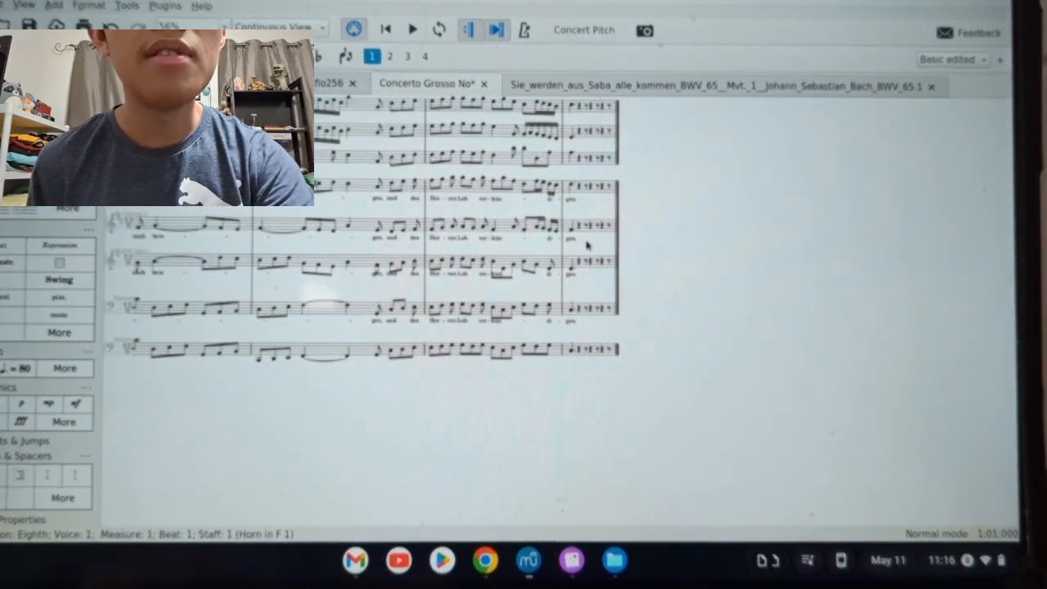
{"action": "scroll", "coordinate": [593, 241], "scroll_direction": "up", "scroll_amount": 5}
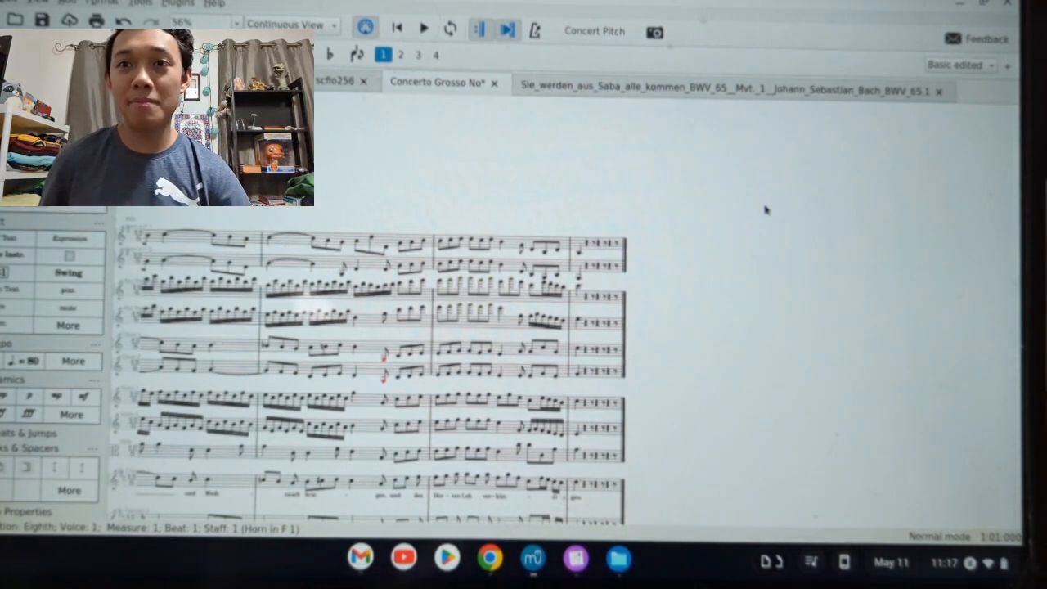
{"action": "right_click", "coordinate": [764, 208]}
{"action": "left_click", "coordinate": [646, 201]}
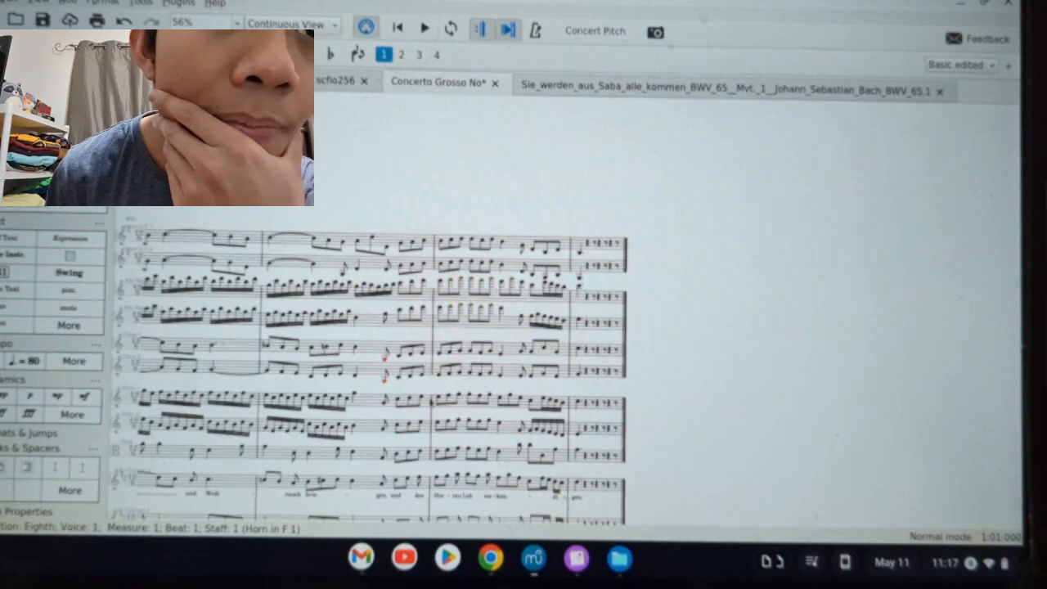
- Check Oboe 1's low red note on beat 9 of measure 51 in the Concerto Grosso
{"action": "scroll", "coordinate": [385, 377], "scroll_direction": "up", "scroll_amount": 10}
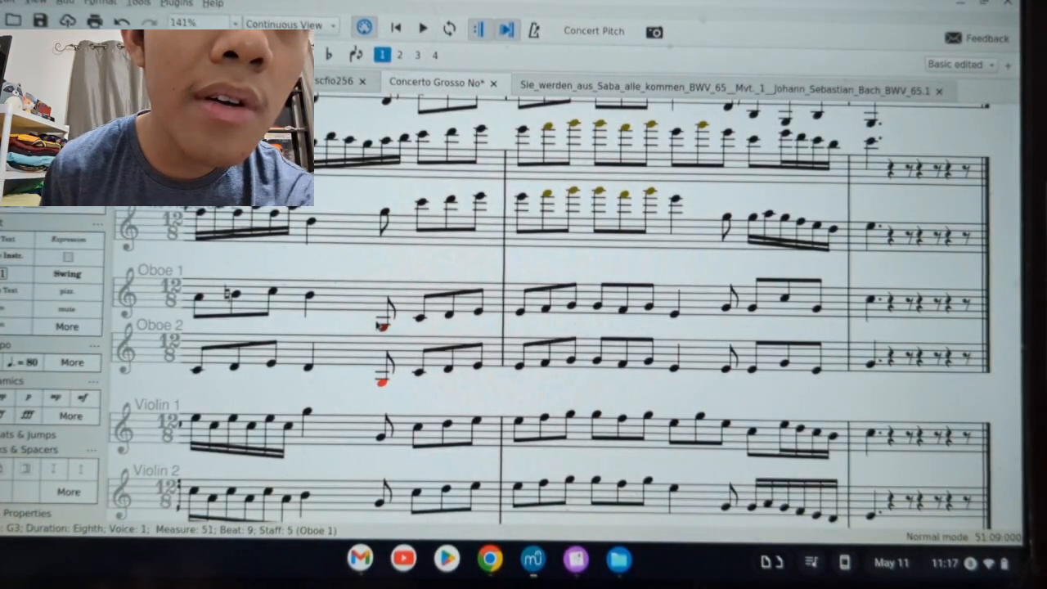
{"action": "scroll", "coordinate": [381, 323], "scroll_direction": "down", "scroll_amount": 6}
{"action": "scroll", "coordinate": [556, 274], "scroll_direction": "left", "scroll_amount": 6}
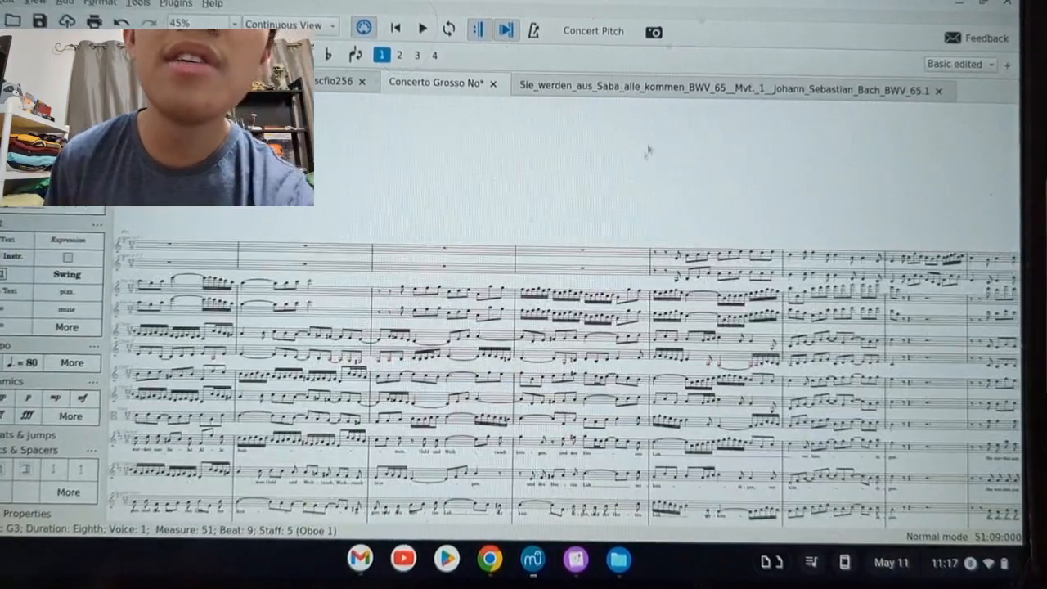
- Switch to the BWV 65 movement 1 score and check Oboe II's low note on beat 10 of measure 48
{"action": "left_click", "coordinate": [706, 89]}
{"action": "scroll", "coordinate": [486, 247], "scroll_direction": "up", "scroll_amount": 10}
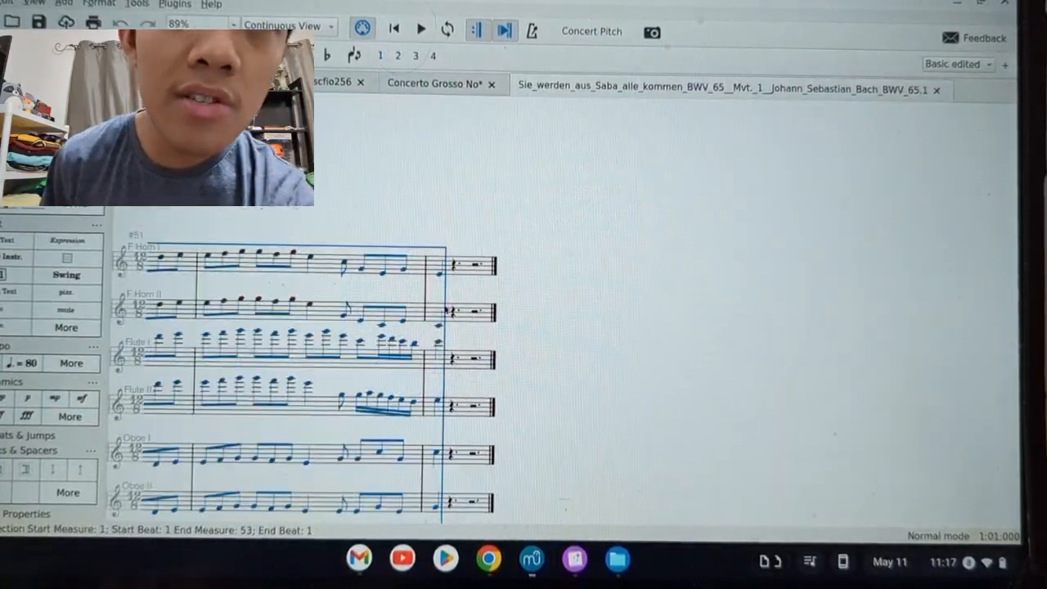
{"action": "scroll", "coordinate": [448, 310], "scroll_direction": "down", "scroll_amount": 3}
{"action": "scroll", "coordinate": [444, 311], "scroll_direction": "left", "scroll_amount": 10}
{"action": "scroll", "coordinate": [444, 310], "scroll_direction": "left", "scroll_amount": 4}
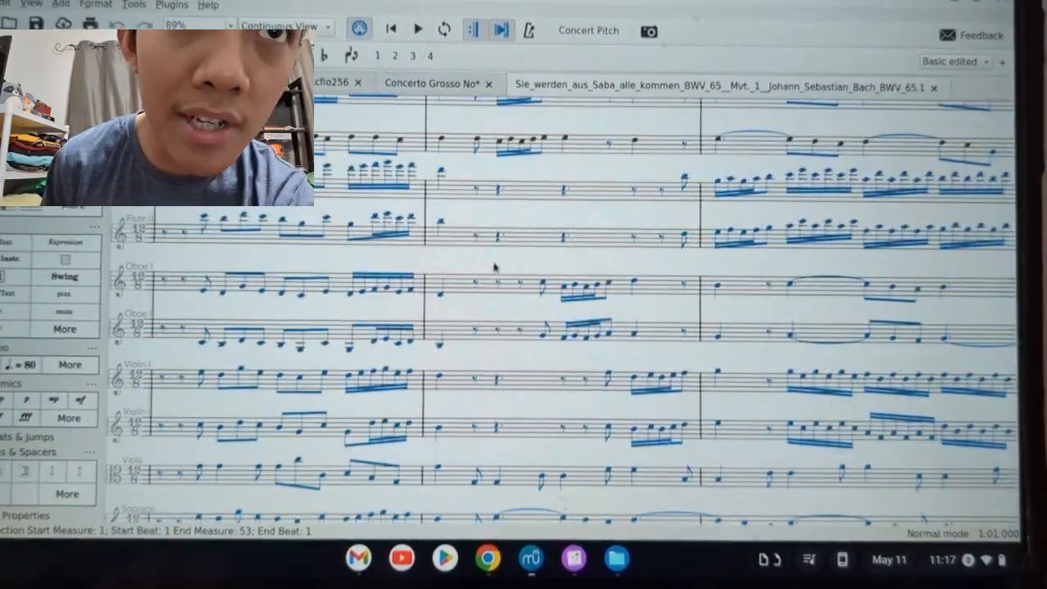
{"action": "scroll", "coordinate": [464, 308], "scroll_direction": "left", "scroll_amount": 3}
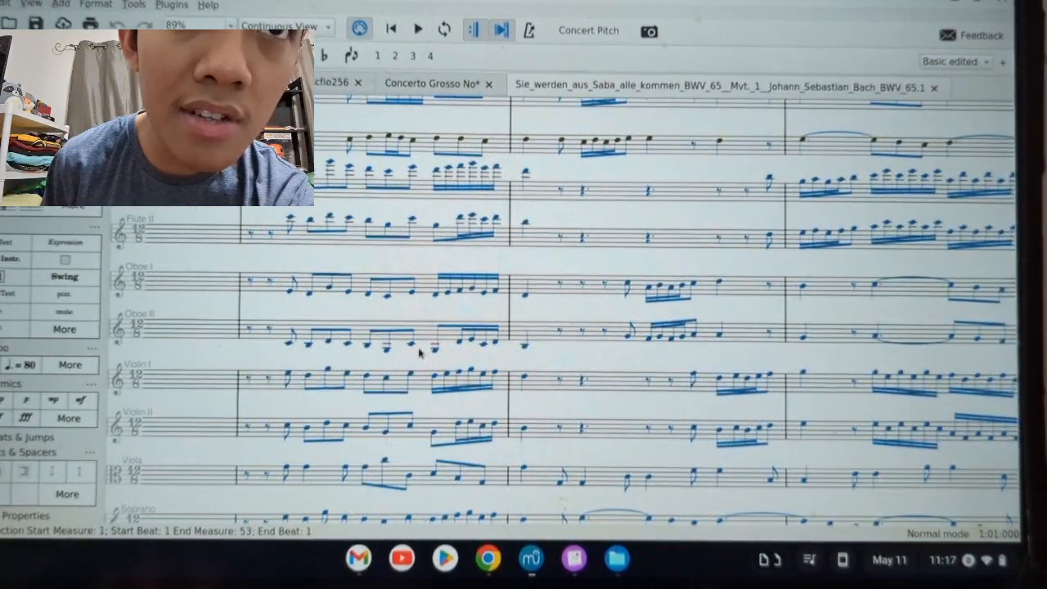
{"action": "left_click", "coordinate": [435, 350]}
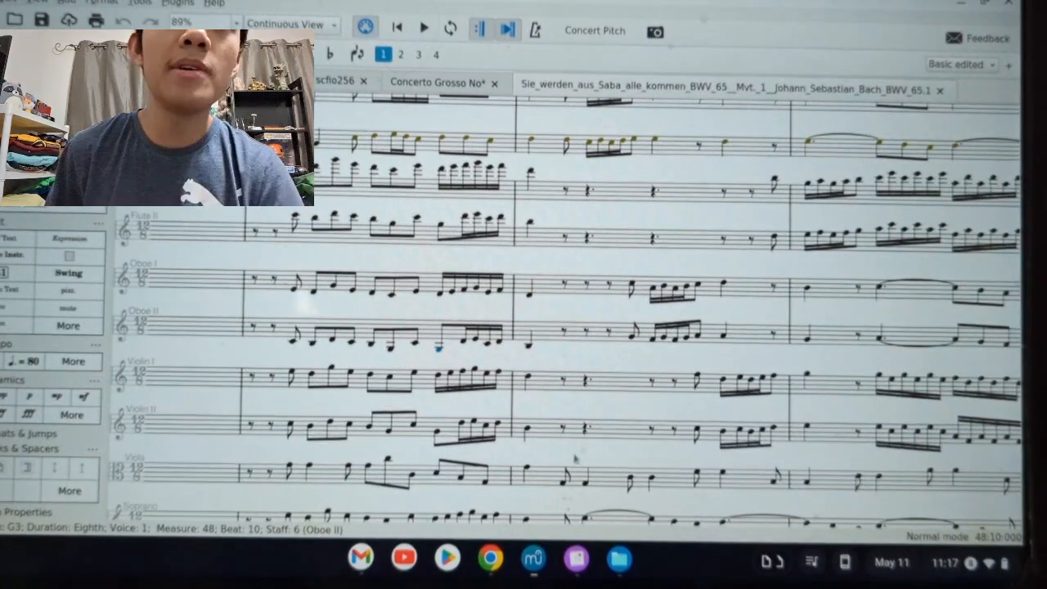
- Switch to Chrome to check the oboe parts in the BWV 65 conductor score on IMSLP, and return to MuseScore
{"action": "left_click", "coordinate": [484, 569]}
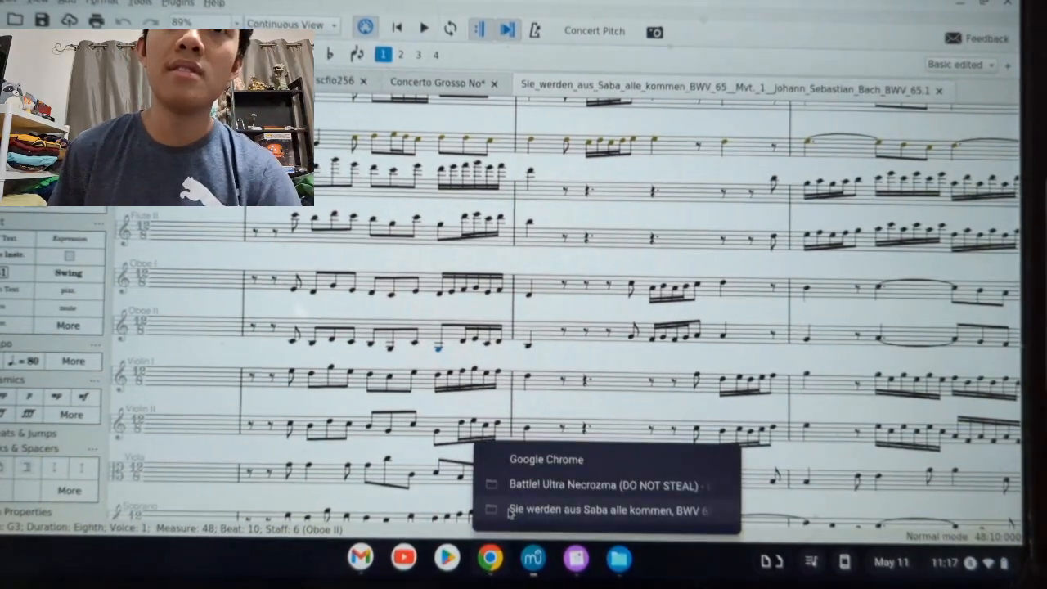
{"action": "left_click", "coordinate": [509, 511]}
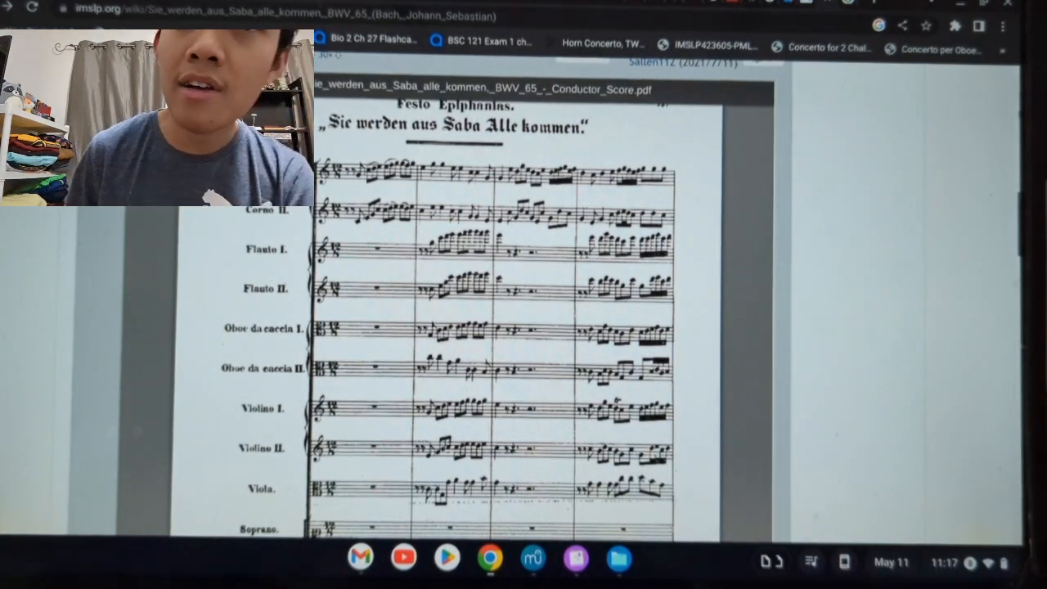
{"action": "left_click", "coordinate": [533, 558]}
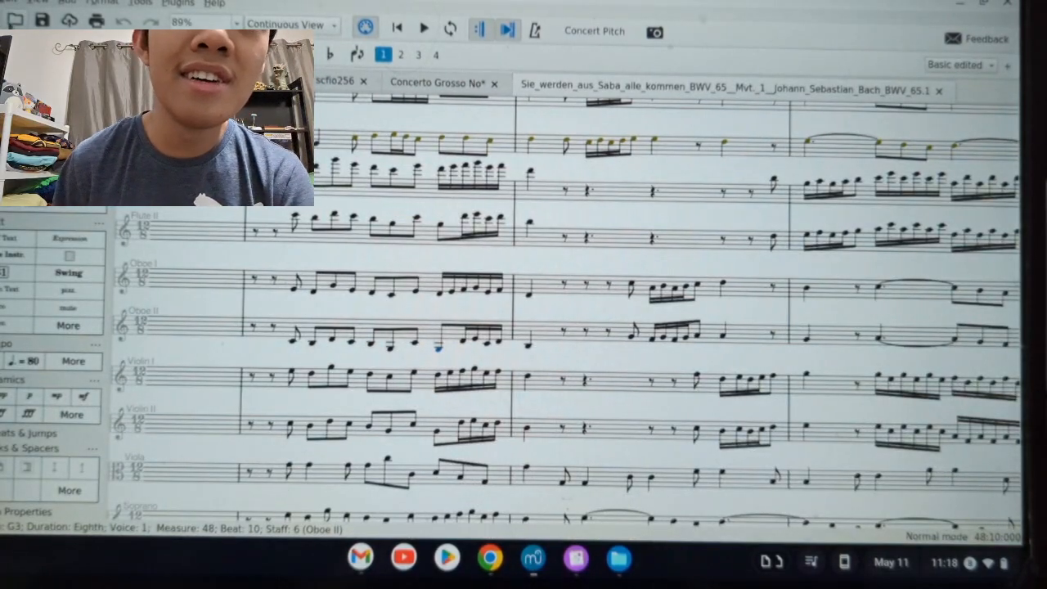
- Examine the BWV 65 staves around measure 48, from the oboes and strings down to the voices and Basso
{"action": "scroll", "coordinate": [207, 315], "scroll_direction": "down", "scroll_amount": 5}
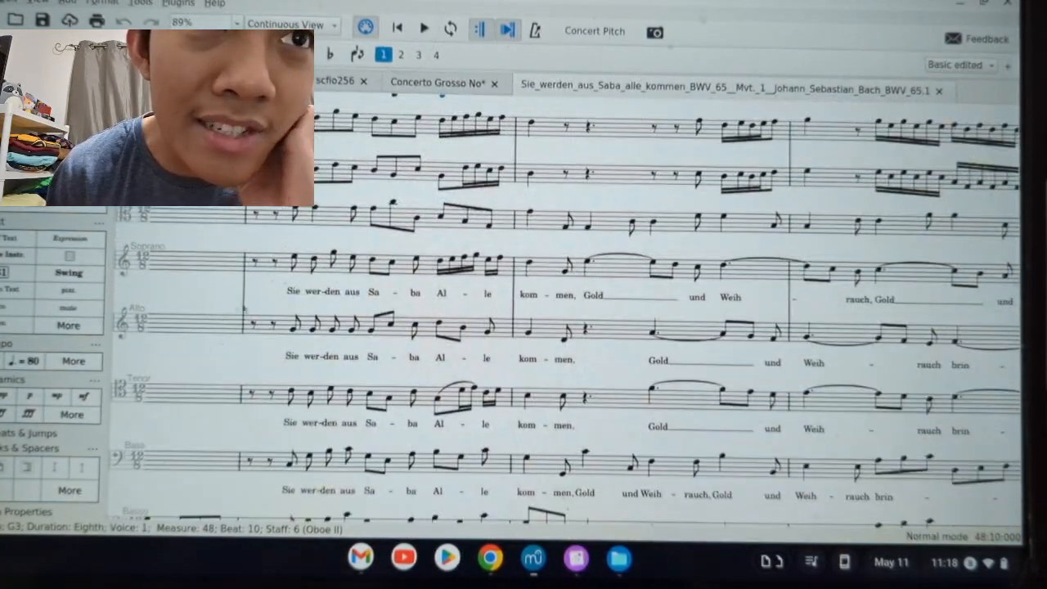
{"action": "scroll", "coordinate": [382, 284], "scroll_direction": "down", "scroll_amount": 3}
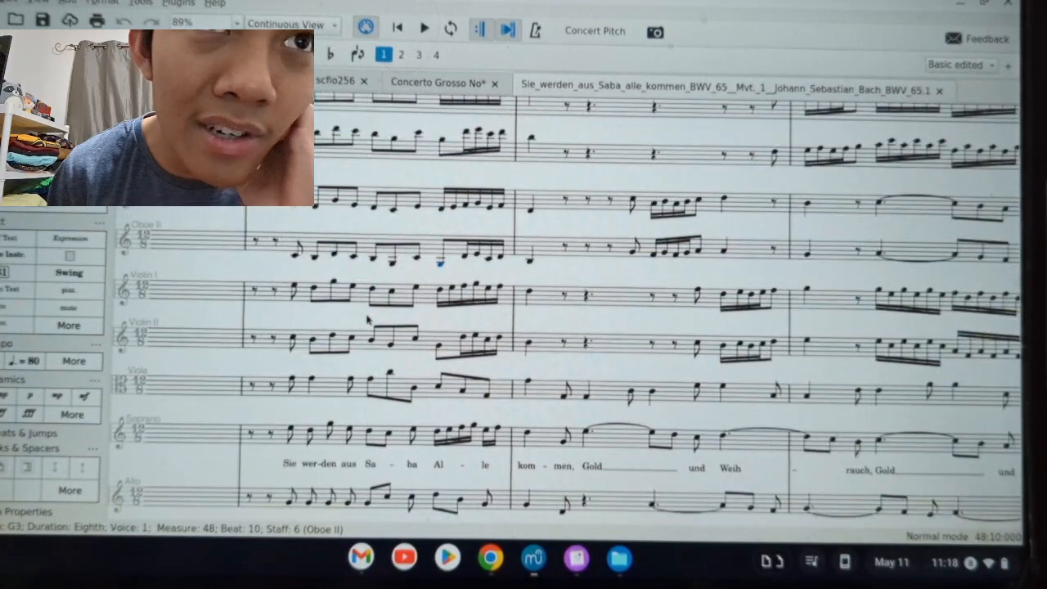
{"action": "scroll", "coordinate": [382, 284], "scroll_direction": "up", "scroll_amount": 2}
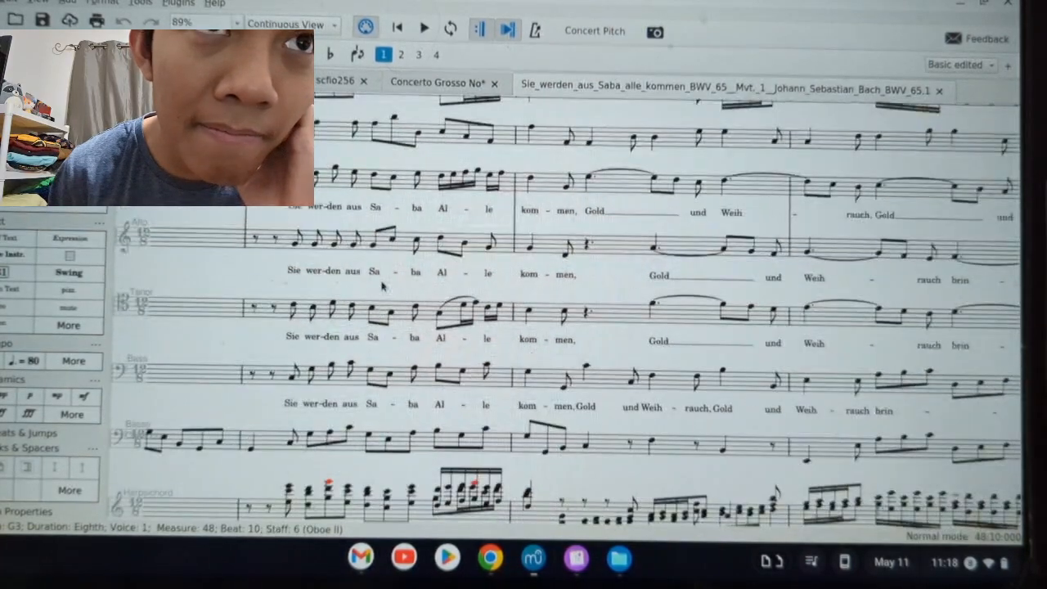
- Examine the BWV 65 wind staves around measure 48 and from the opening, and return to the Concerto Grosso
{"action": "scroll", "coordinate": [368, 272], "scroll_direction": "up", "scroll_amount": 2}
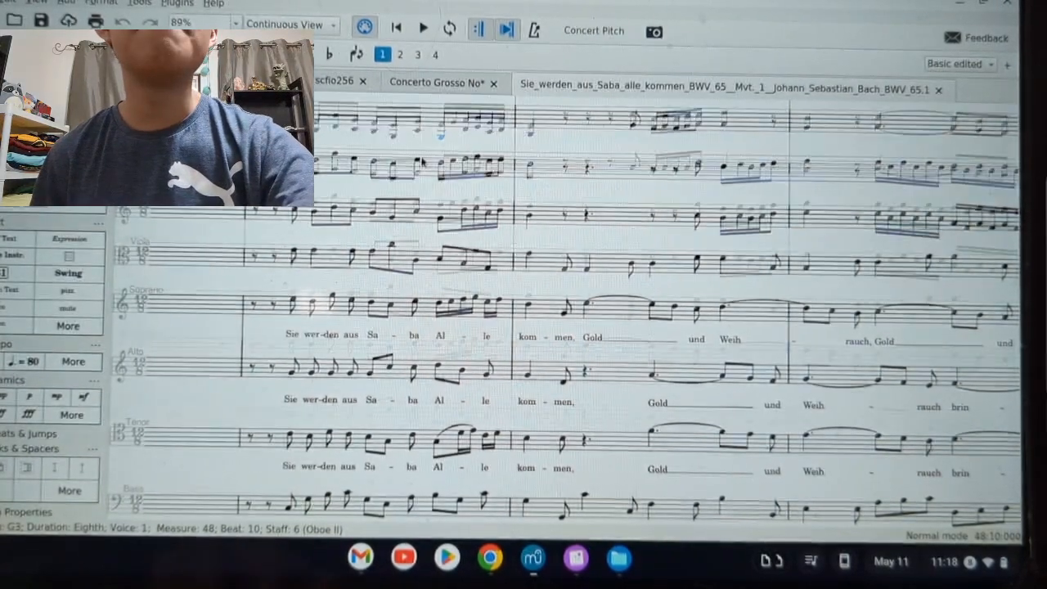
{"action": "scroll", "coordinate": [494, 197], "scroll_direction": "up", "scroll_amount": 5}
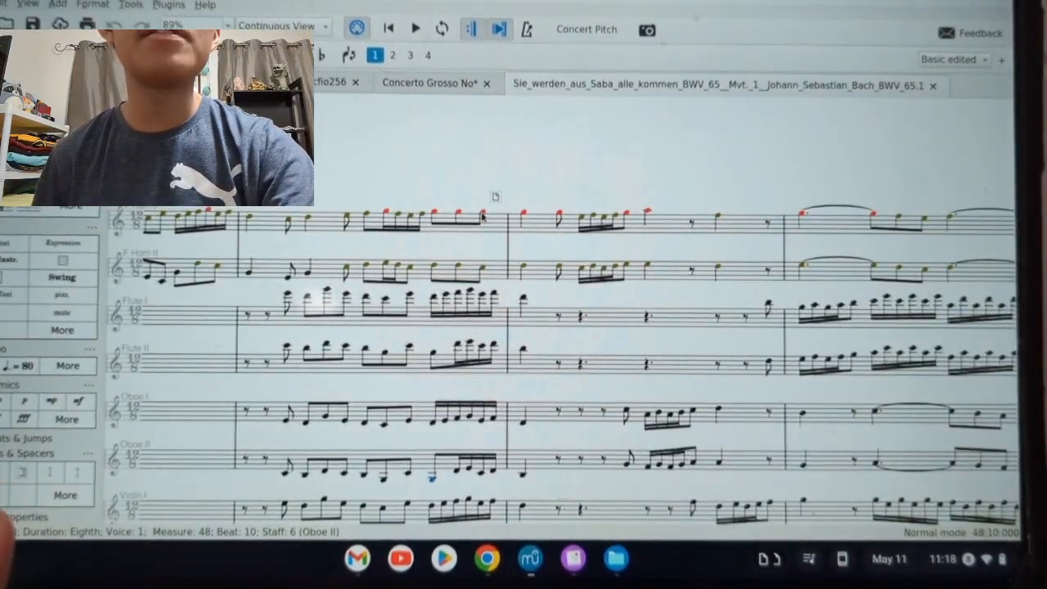
{"action": "key", "text": "ctrl+Home"}
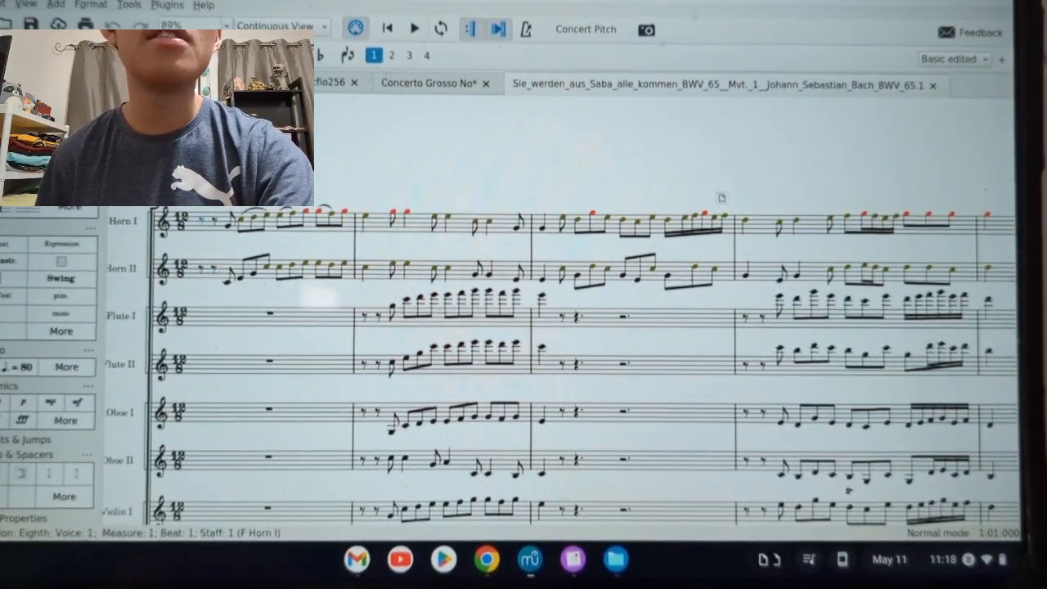
{"action": "left_click", "coordinate": [413, 82]}
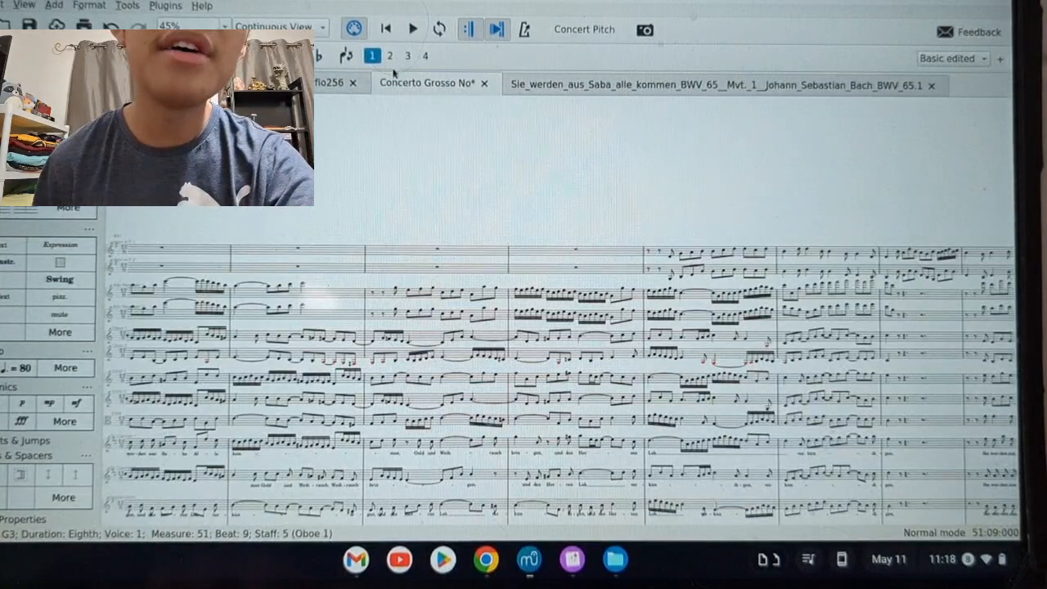
- Undo the horns' octave change and the BWV 65 music pasted into the Concerto Grosso, back to the empty measures
{"action": "left_click", "coordinate": [386, 30]}
{"action": "key", "text": "ctrl+shift+End"}
{"action": "key", "text": "shift+Down"}
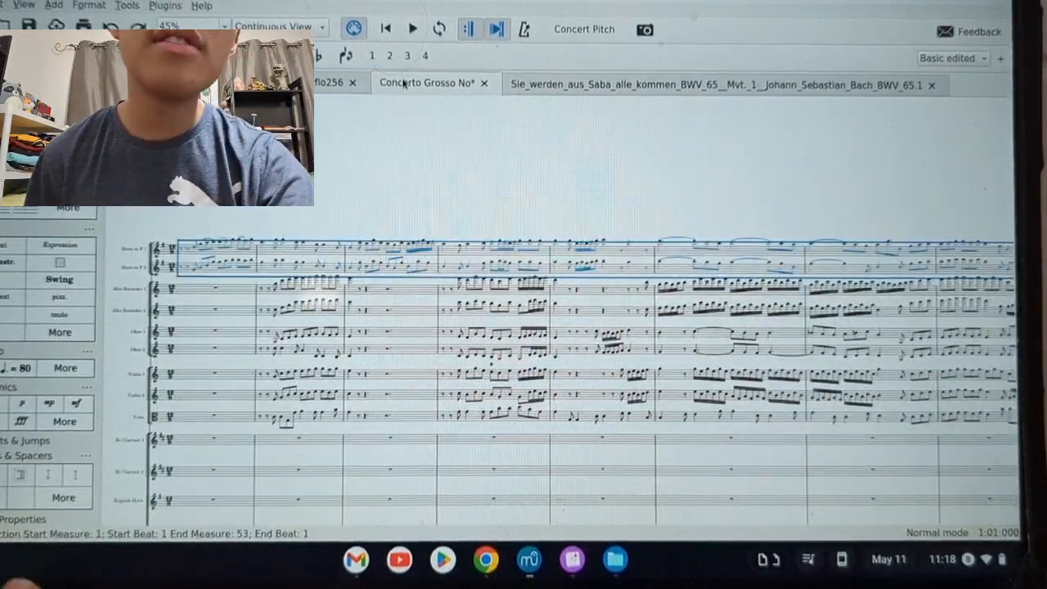
{"action": "key", "text": "ctrl+z"}
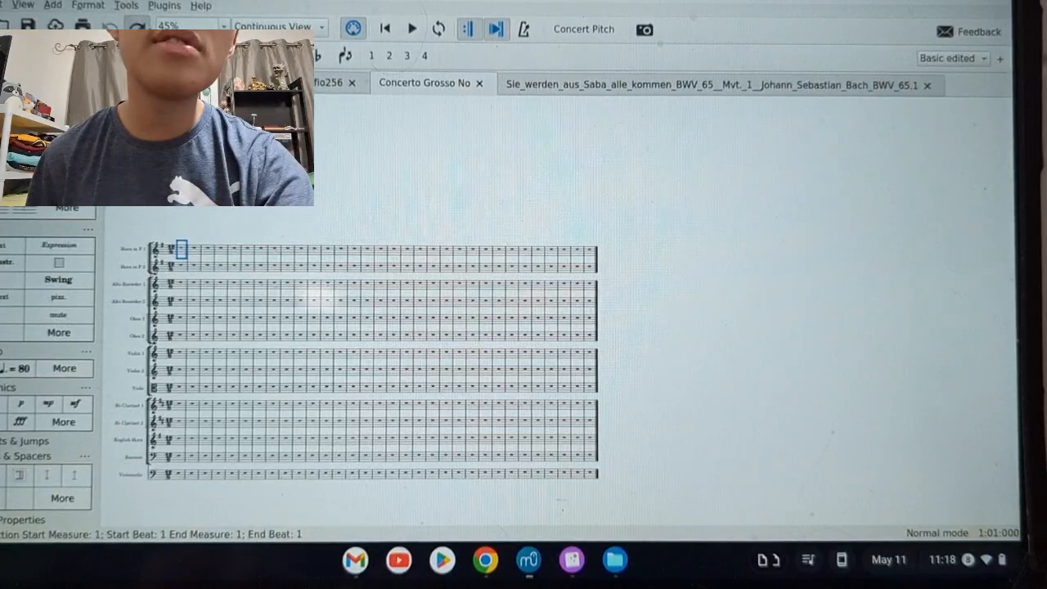
{"action": "key", "text": "ctrl+shift+z"}
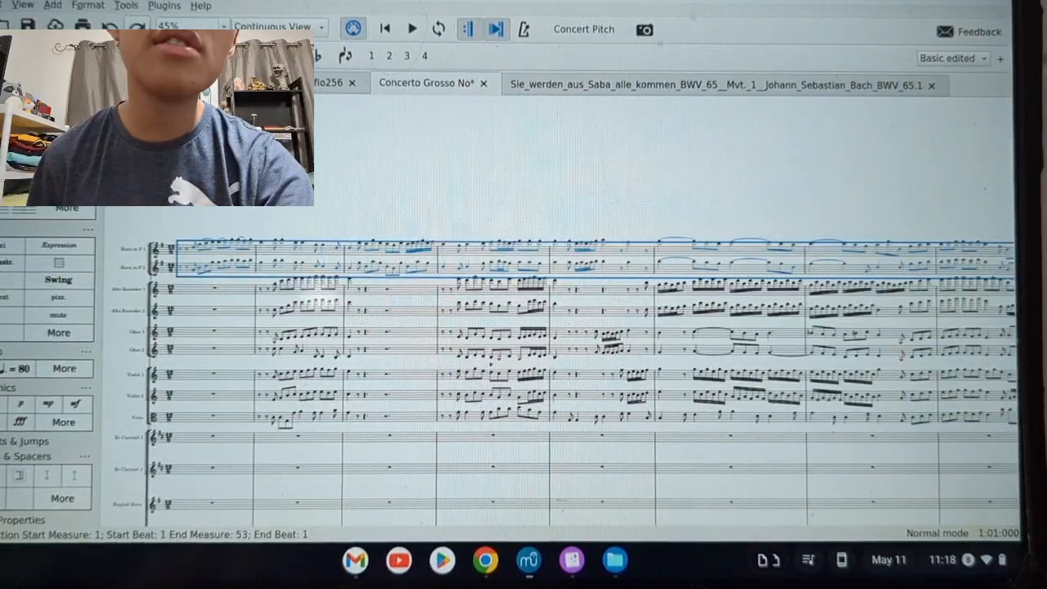
{"action": "key", "text": "ctrl+Down"}
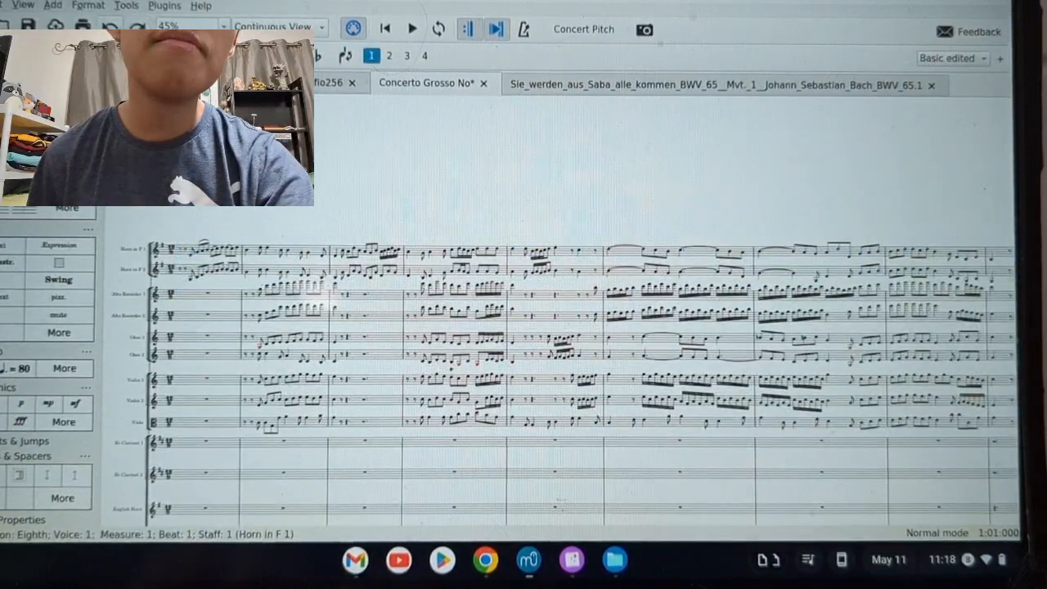
{"action": "key", "text": "ctrl+z"}
{"action": "key", "text": "ctrl+z"}
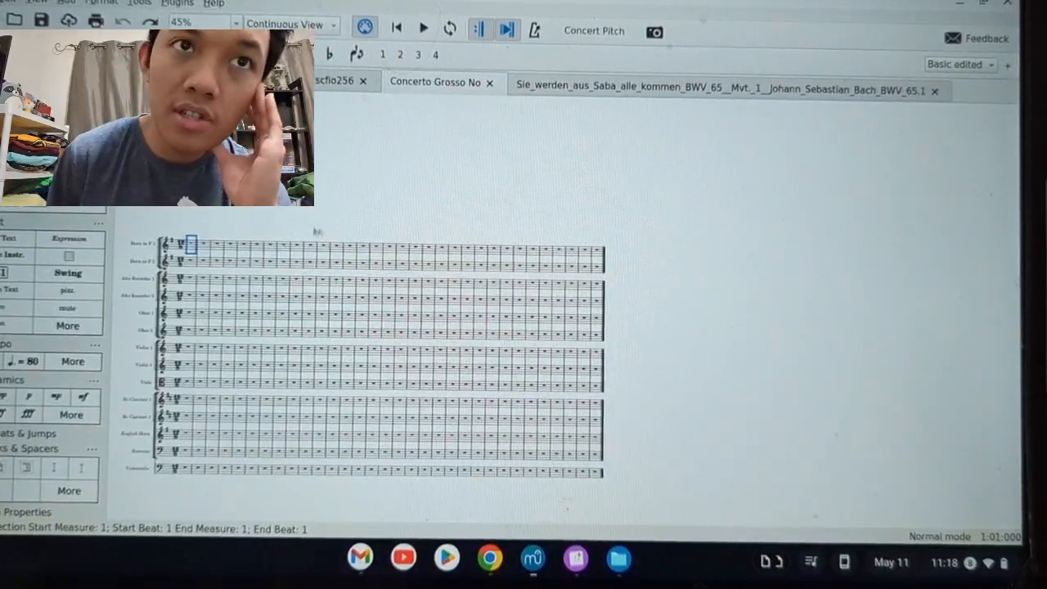
- Open the Concerto Grosso's instrument setup and move the first B♭ Clarinet above both oboes, directly below the Alto Recorders
{"action": "scroll", "coordinate": [263, 253], "scroll_direction": "up", "scroll_amount": 5}
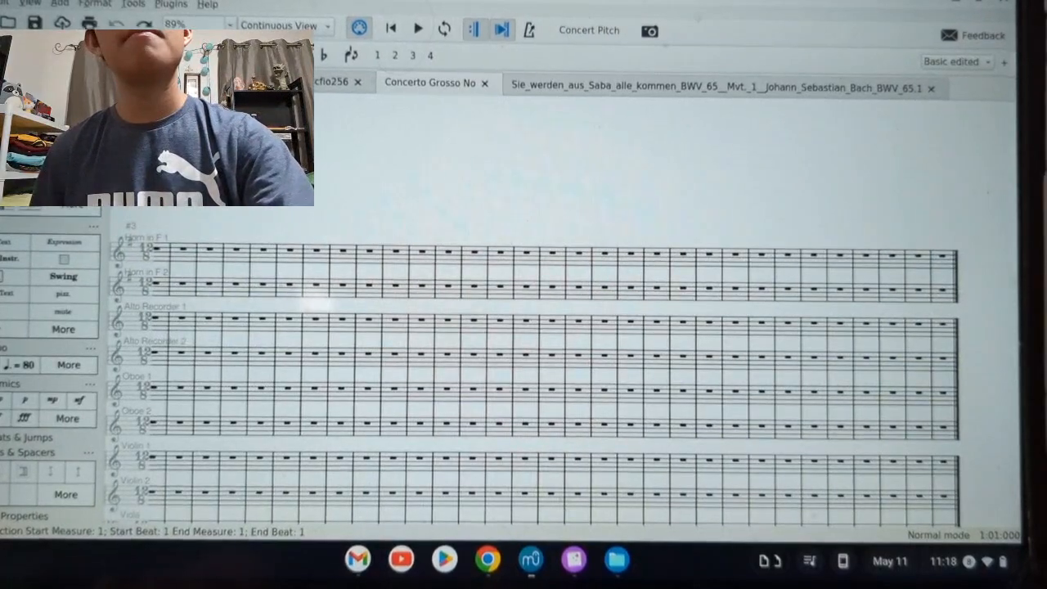
{"action": "left_click", "coordinate": [69, 212]}
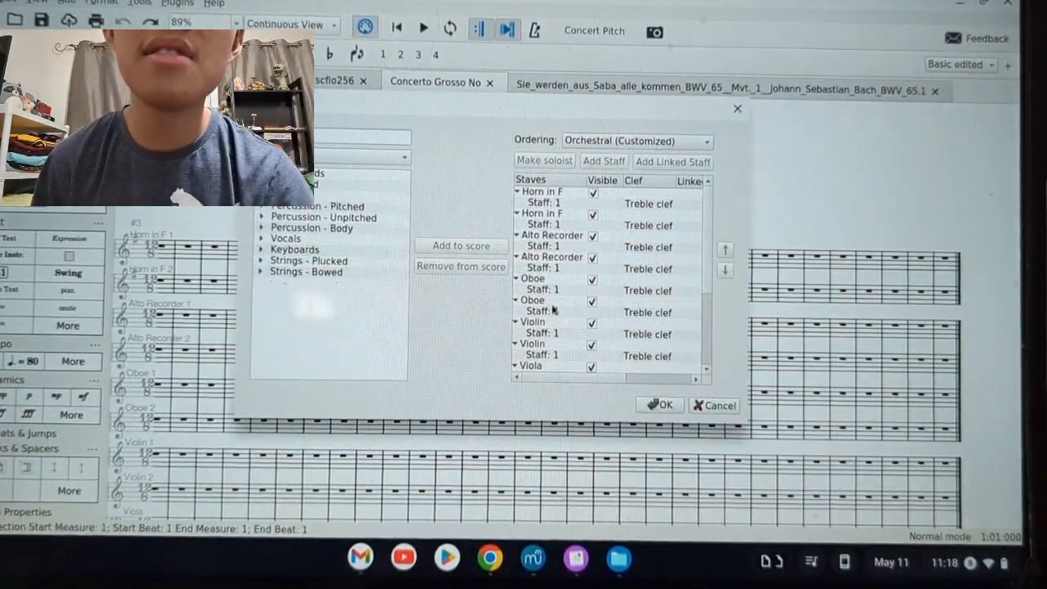
{"action": "scroll", "coordinate": [572, 278], "scroll_direction": "down", "scroll_amount": 2}
{"action": "left_click", "coordinate": [540, 269]}
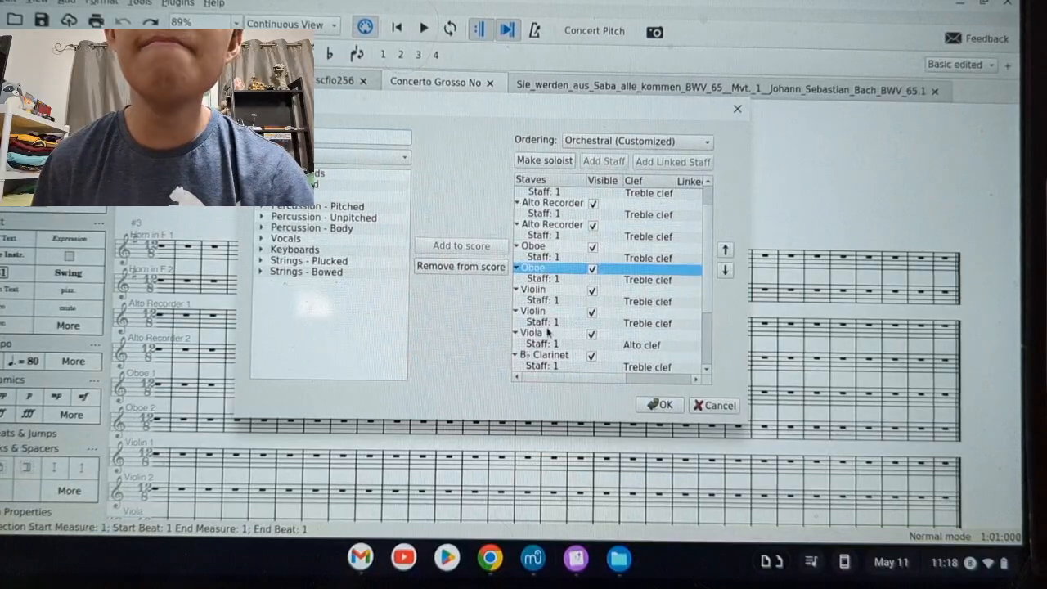
{"action": "left_click", "coordinate": [556, 358]}
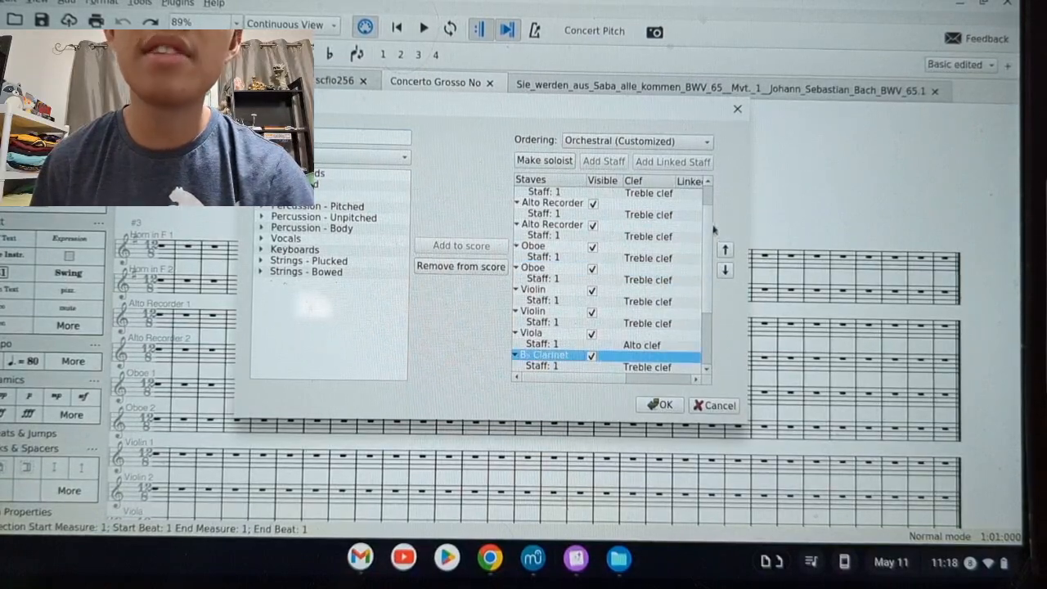
{"action": "left_click", "coordinate": [724, 248]}
{"action": "left_click", "coordinate": [724, 249]}
{"action": "left_click", "coordinate": [725, 248]}
{"action": "left_click", "coordinate": [724, 248]}
{"action": "left_click", "coordinate": [725, 248]}
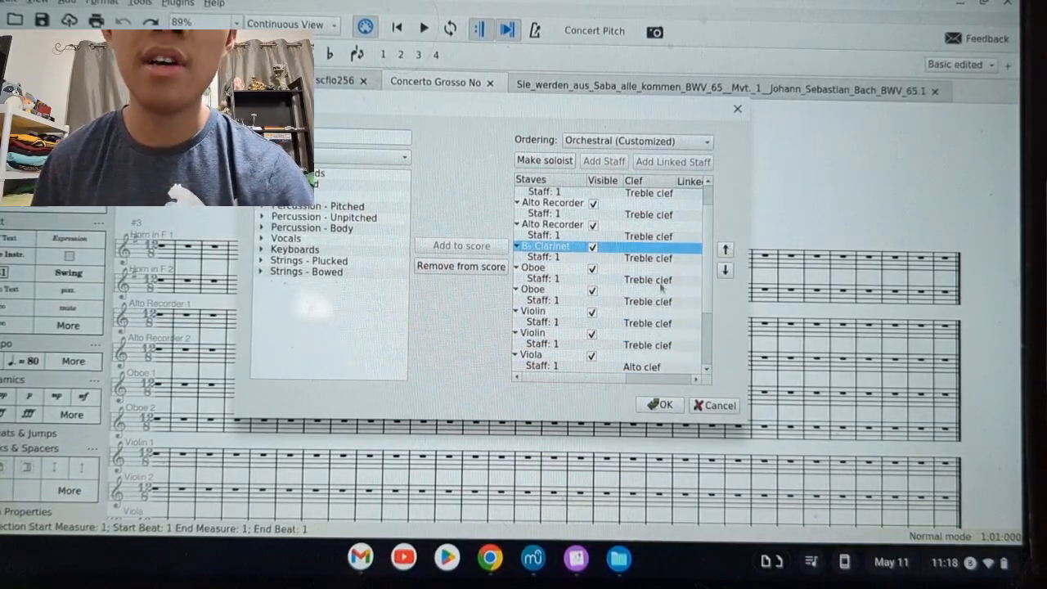
- Move the second B♭ Clarinet up above the oboes, directly below the first B♭ Clarinet
{"action": "scroll", "coordinate": [562, 363], "scroll_direction": "down", "scroll_amount": 2}
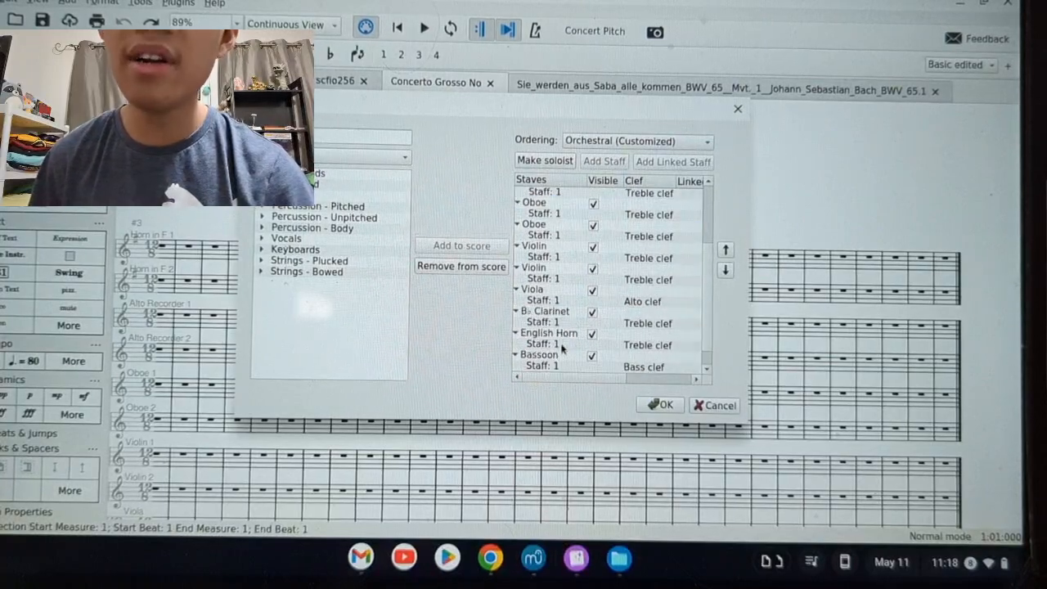
{"action": "left_click", "coordinate": [549, 313]}
{"action": "left_click", "coordinate": [725, 250]}
{"action": "left_click", "coordinate": [725, 251]}
{"action": "left_click", "coordinate": [726, 250]}
{"action": "left_click", "coordinate": [725, 251]}
- Move both oboes below the Viola, directly above the English Horn, and apply the new instrument order
{"action": "scroll", "coordinate": [631, 307], "scroll_direction": "up", "scroll_amount": 3}
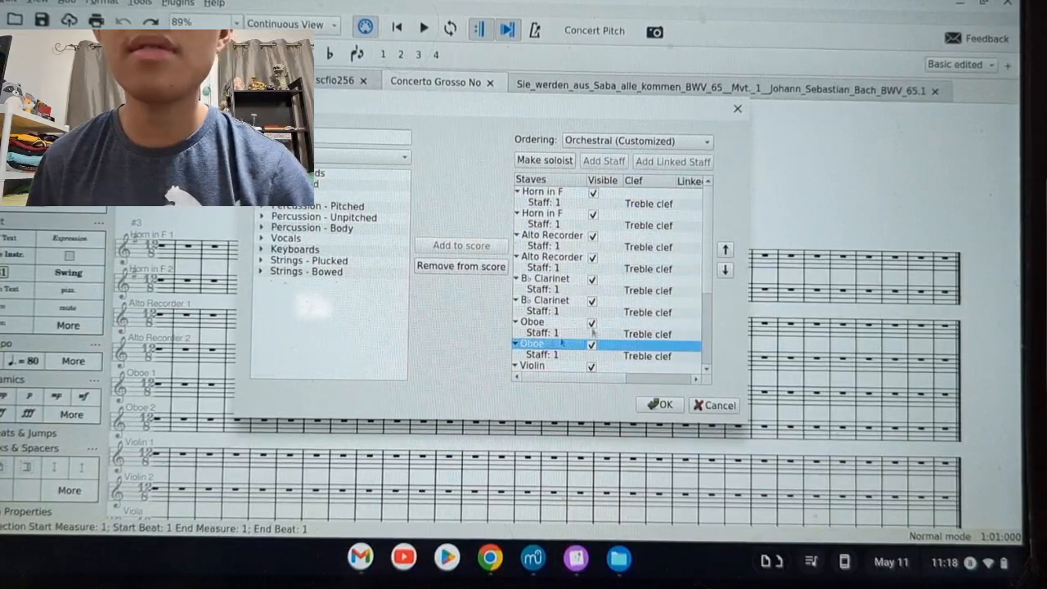
{"action": "left_click", "coordinate": [726, 250]}
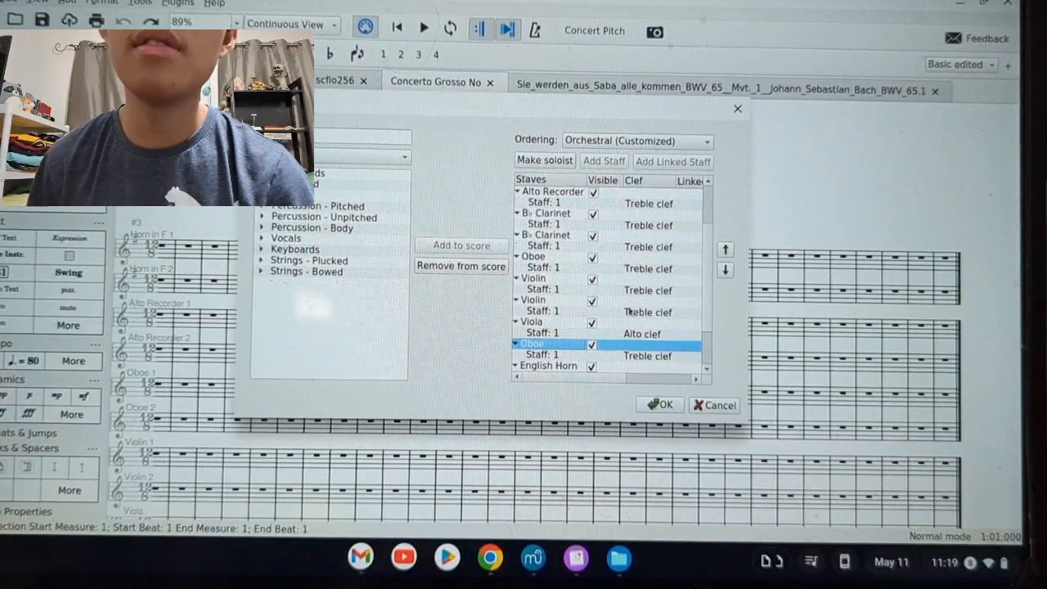
{"action": "scroll", "coordinate": [601, 303], "scroll_direction": "up", "scroll_amount": 1}
{"action": "left_click", "coordinate": [539, 321]}
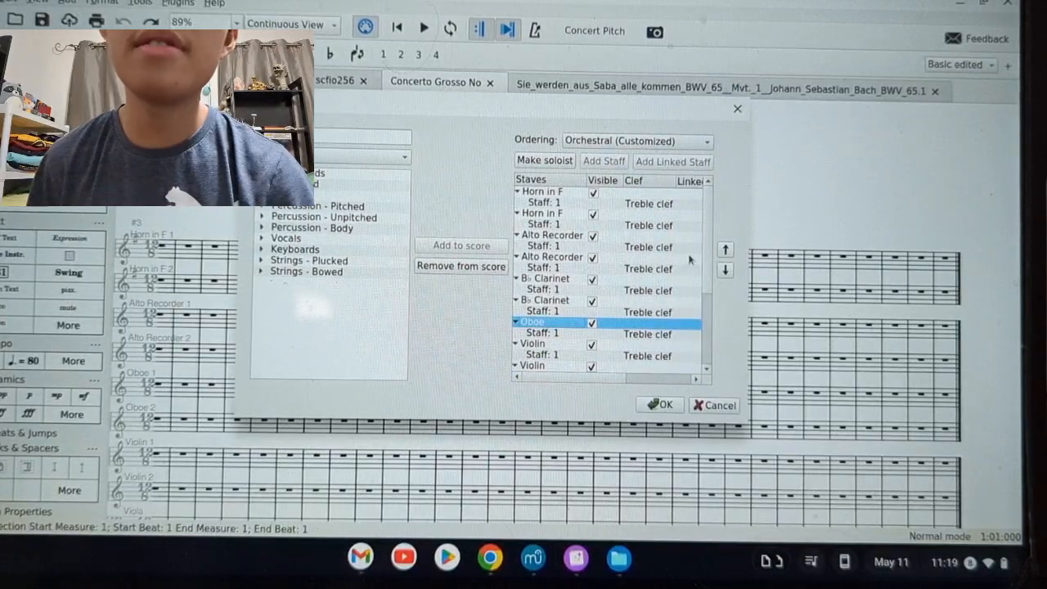
{"action": "left_click", "coordinate": [724, 249]}
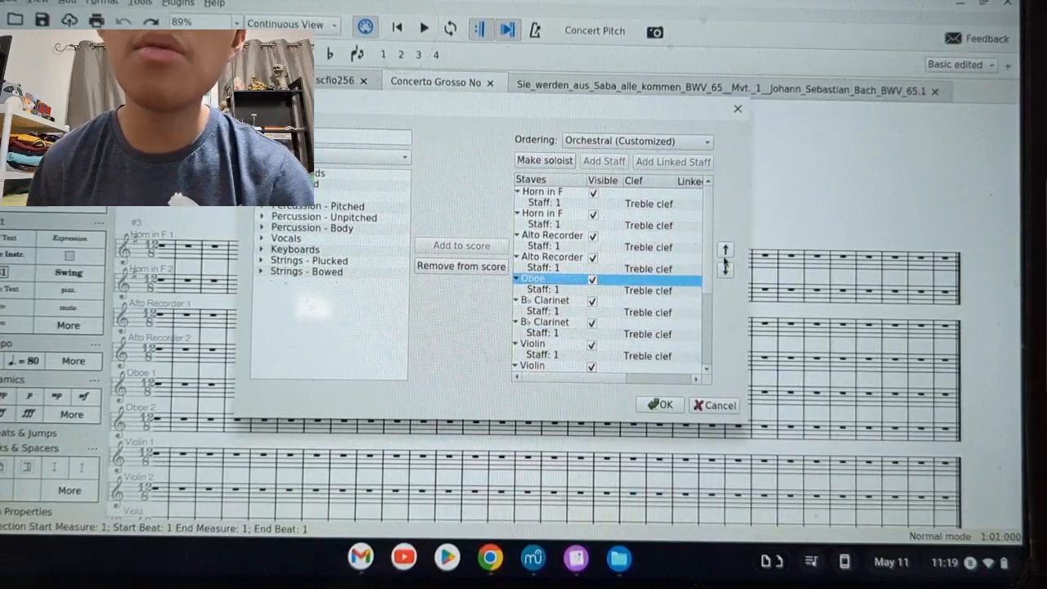
{"action": "left_click", "coordinate": [724, 271]}
{"action": "left_click", "coordinate": [724, 272]}
{"action": "left_click", "coordinate": [724, 271]}
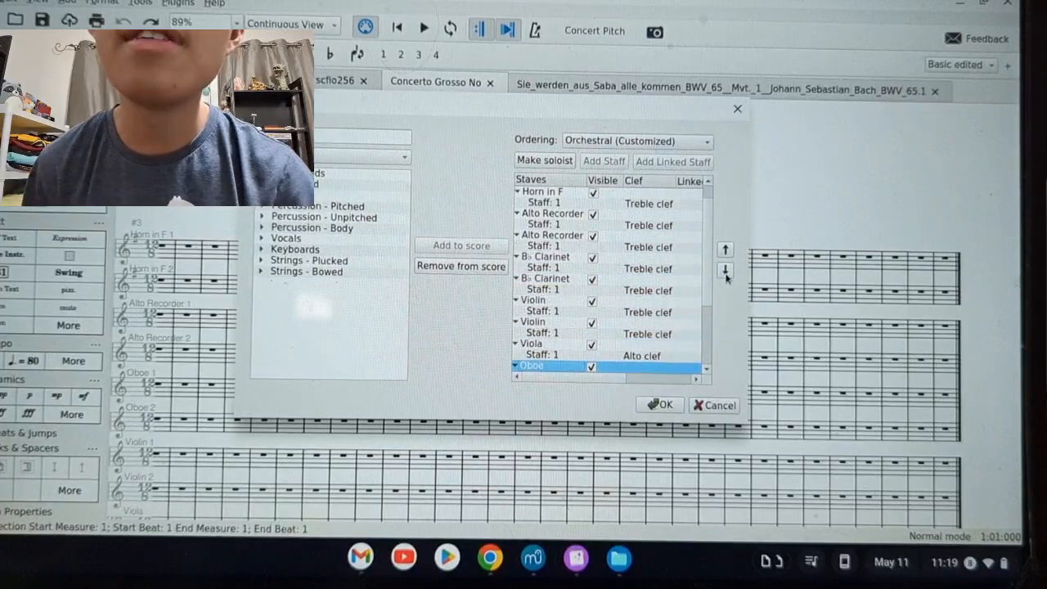
{"action": "scroll", "coordinate": [613, 323], "scroll_direction": "down", "scroll_amount": 3}
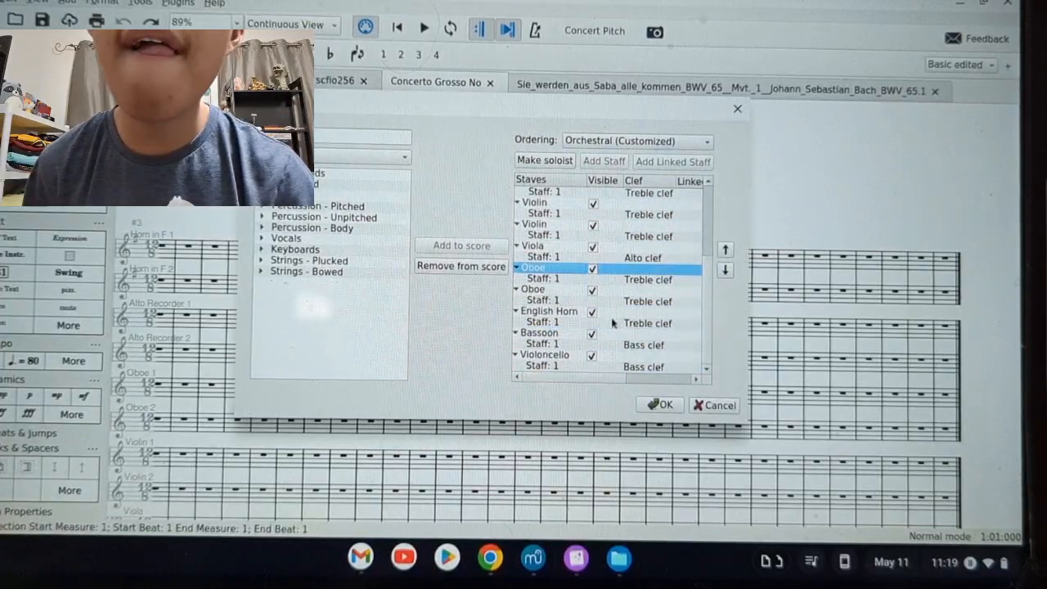
{"action": "left_click", "coordinate": [660, 405]}
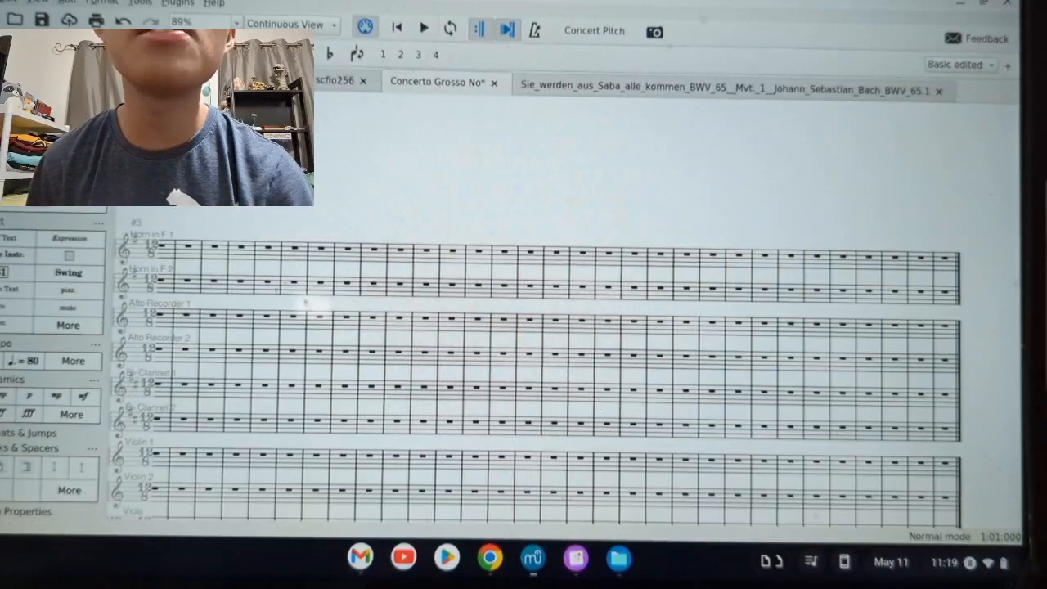
- Review the reordered staves of the Concerto Grosso from the horns down to the Violoncello
{"action": "scroll", "coordinate": [261, 275], "scroll_direction": "down", "scroll_amount": 2}
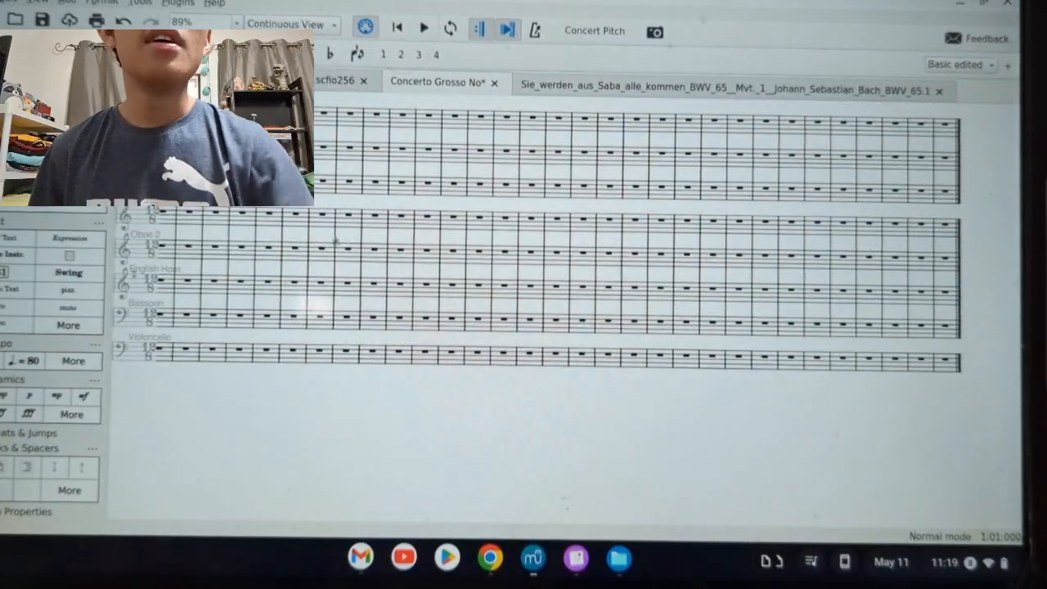
{"action": "scroll", "coordinate": [376, 201], "scroll_direction": "left", "scroll_amount": 3}
{"action": "scroll", "coordinate": [400, 202], "scroll_direction": "up", "scroll_amount": 4}
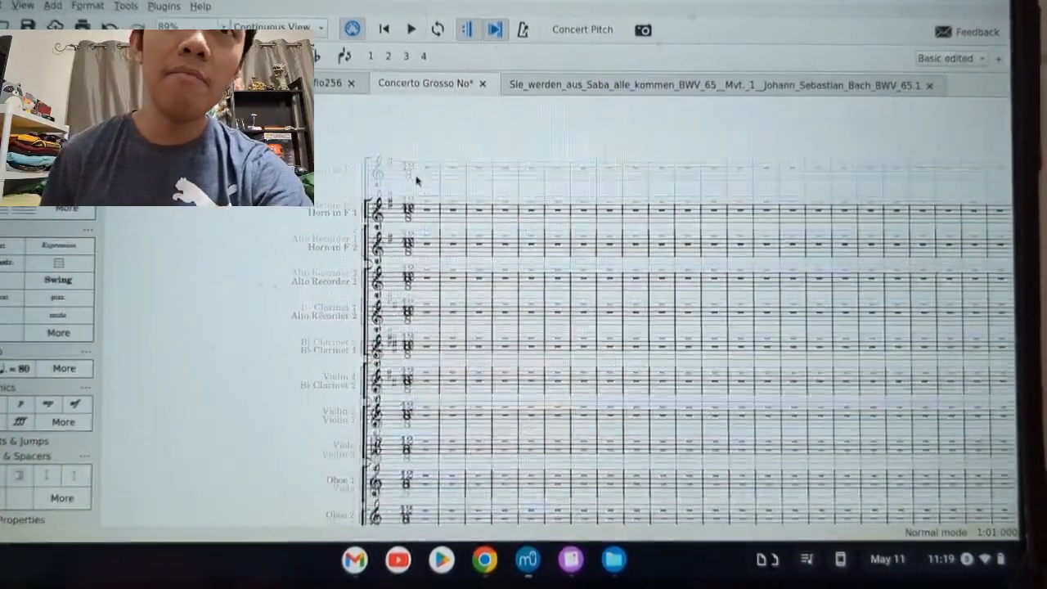
{"action": "left_click", "coordinate": [424, 210]}
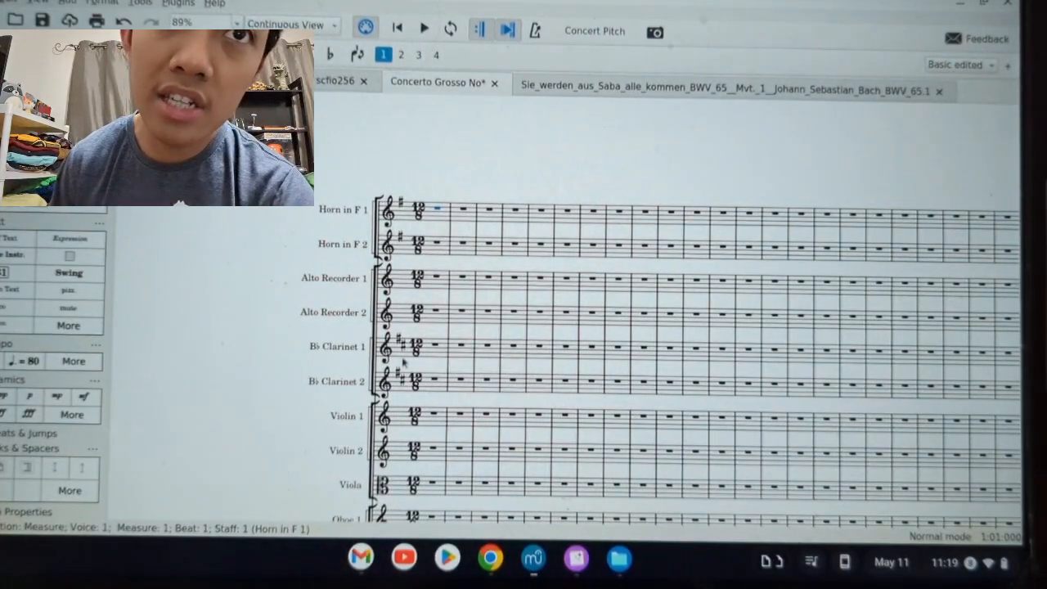
{"action": "scroll", "coordinate": [411, 362], "scroll_direction": "down", "scroll_amount": 3}
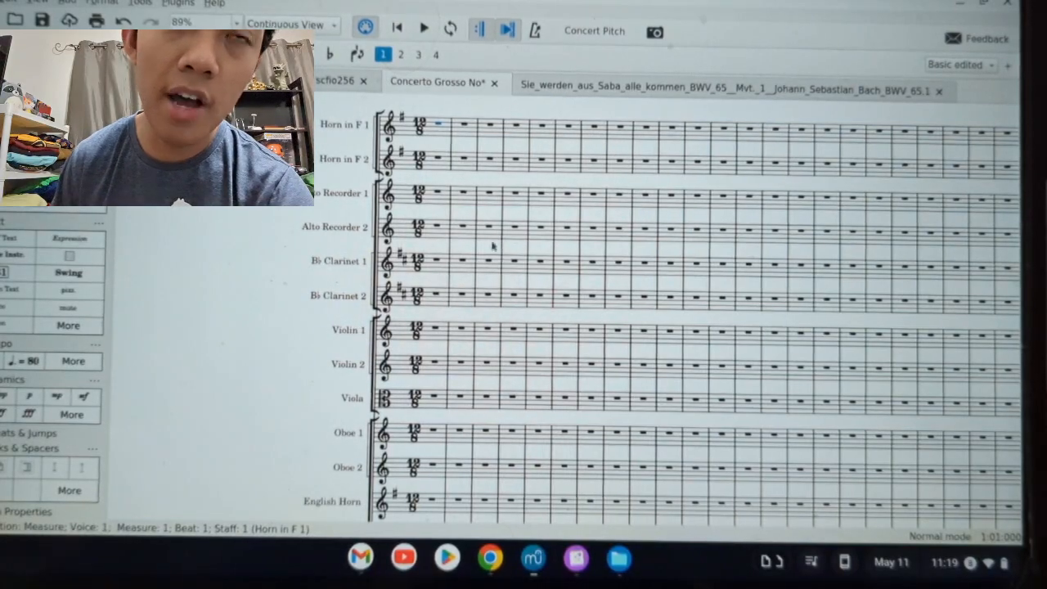
{"action": "scroll", "coordinate": [491, 170], "scroll_direction": "up", "scroll_amount": 5}
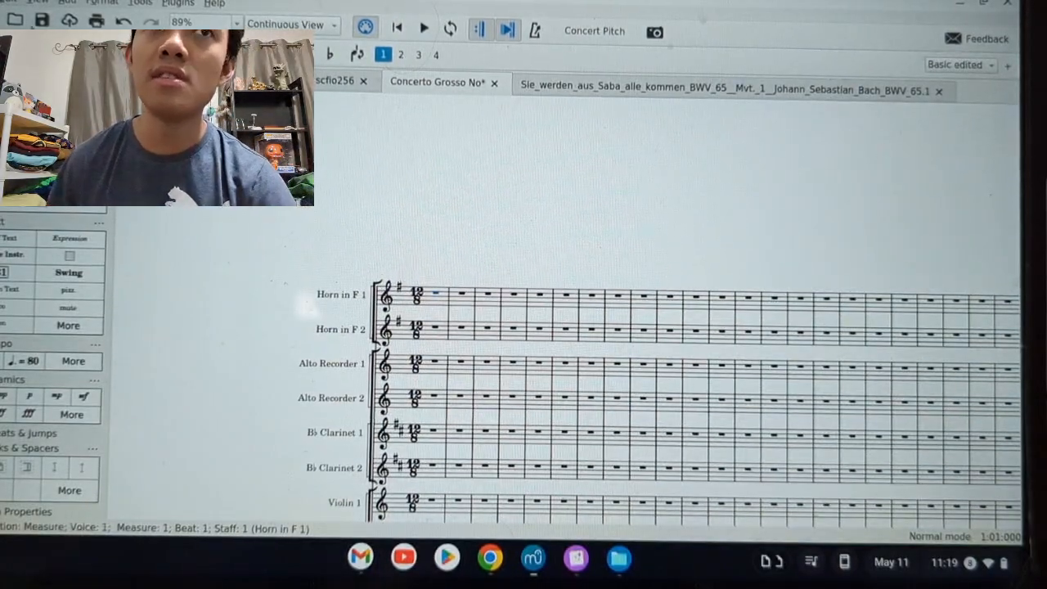
- Open the Concerto Grosso's instrument setup, check the listed staves and search the available instruments for "oboe"
{"action": "left_click", "coordinate": [10, 3]}
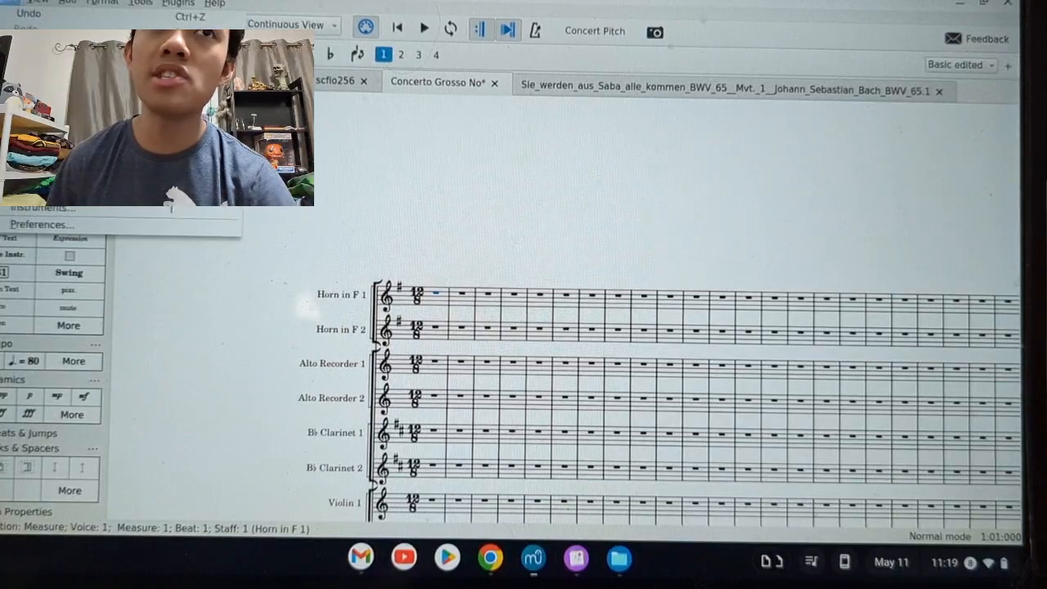
{"action": "left_click", "coordinate": [170, 207]}
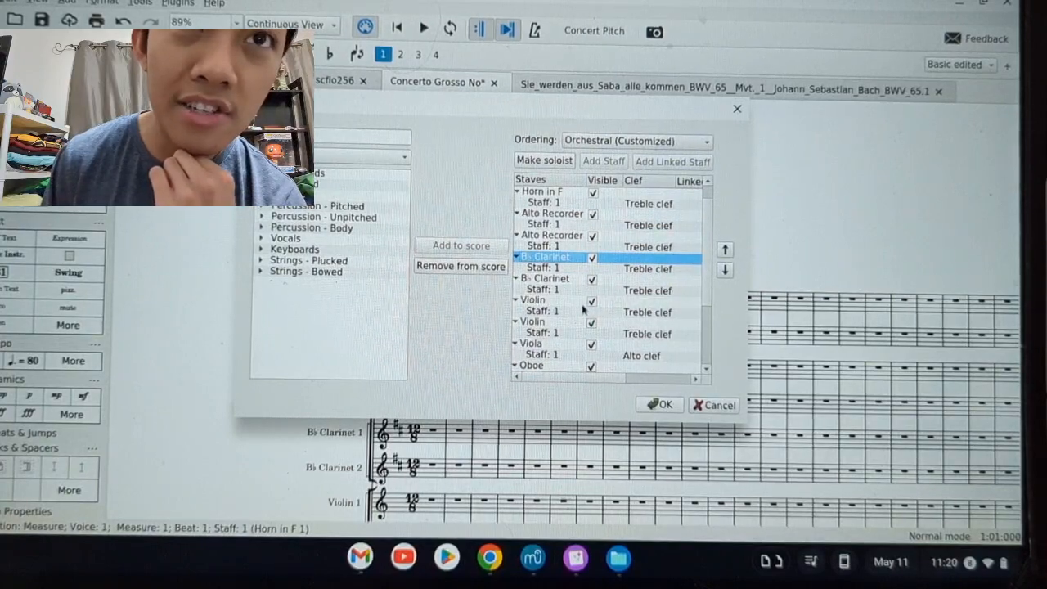
{"action": "scroll", "coordinate": [577, 326], "scroll_direction": "down", "scroll_amount": 3}
{"action": "scroll", "coordinate": [565, 286], "scroll_direction": "up", "scroll_amount": 3}
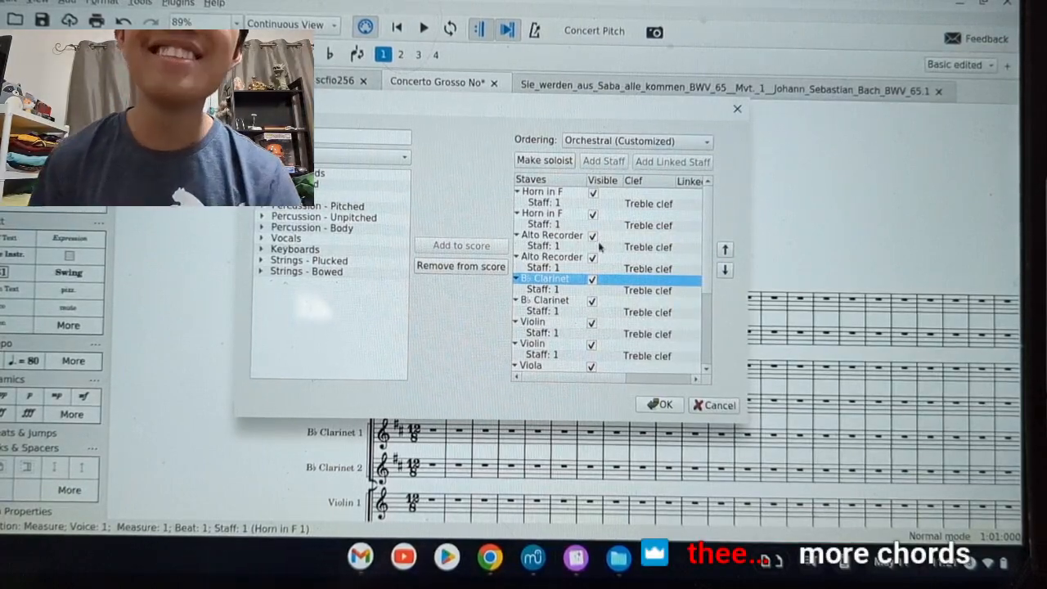
{"action": "scroll", "coordinate": [565, 254], "scroll_direction": "up", "scroll_amount": 2}
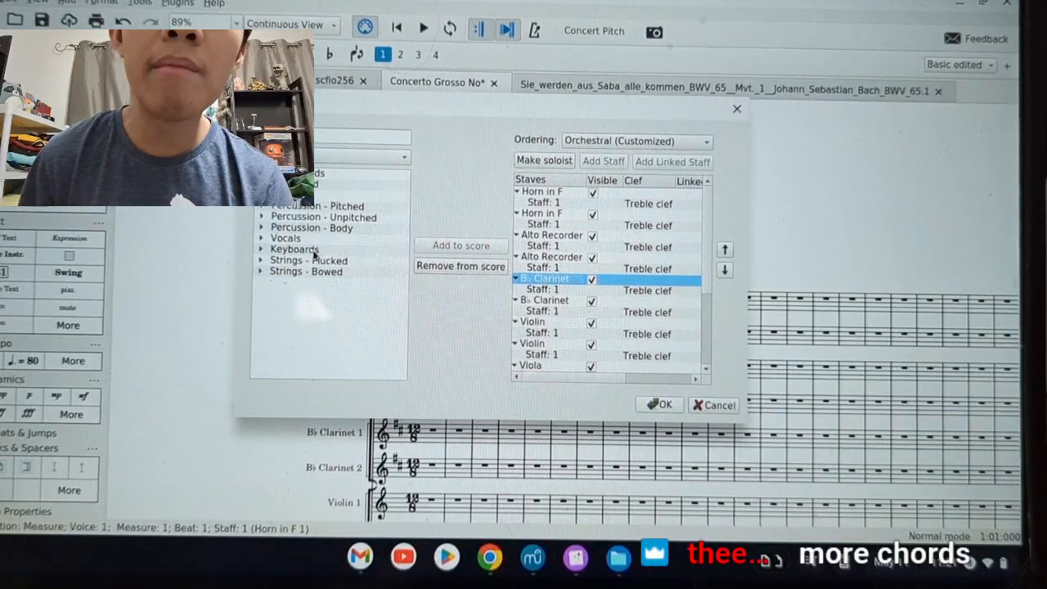
{"action": "double_click", "coordinate": [340, 188]}
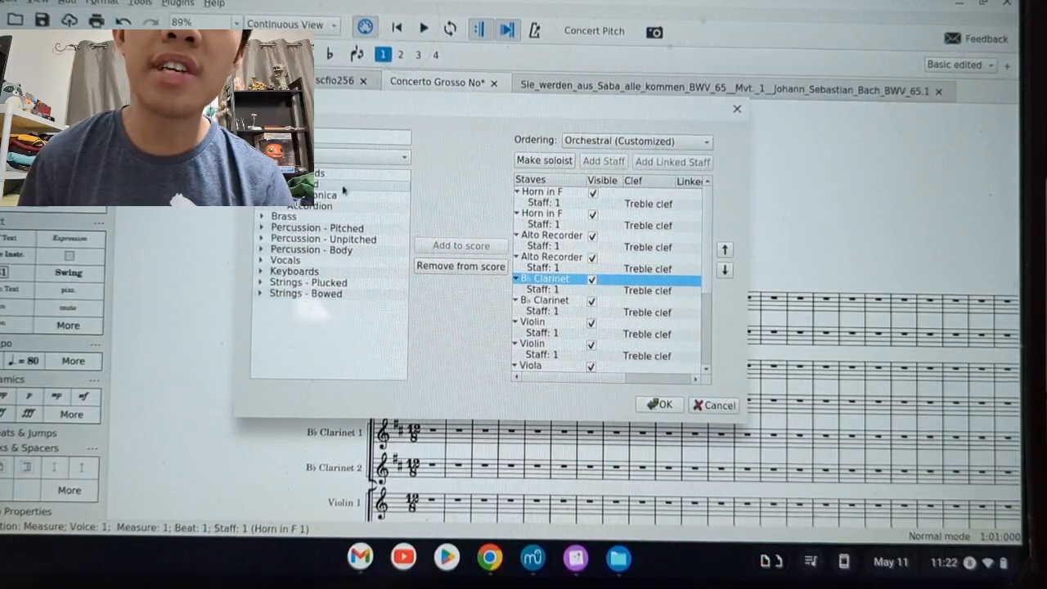
{"action": "left_click", "coordinate": [393, 138]}
{"action": "type", "text": "oboe"}
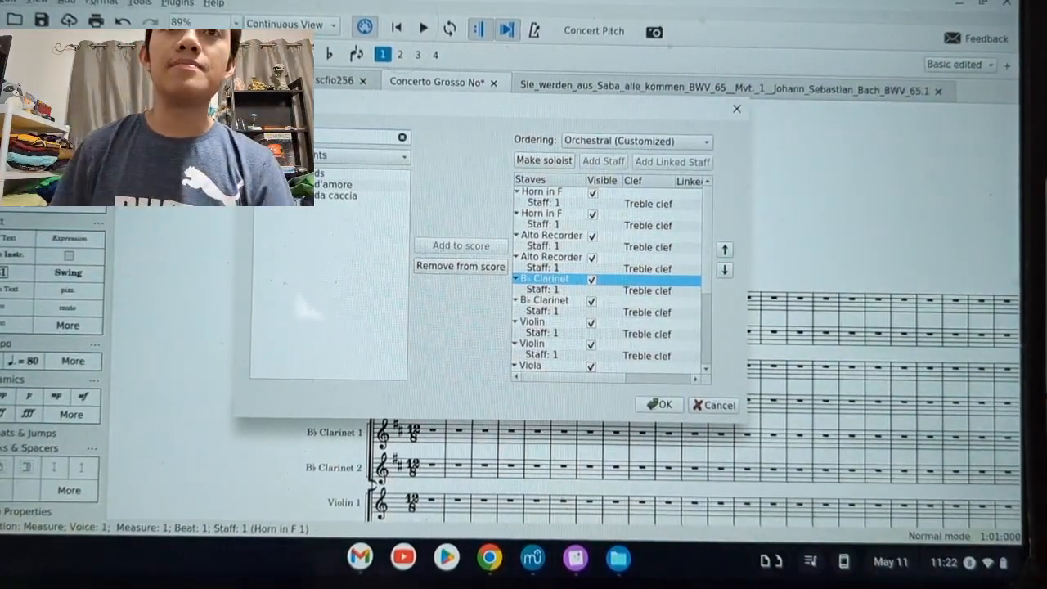
- Replace the two B♭ Clarinets with an Oboe da caccia placed directly below the second Alto Recorder
{"action": "left_click", "coordinate": [335, 197]}
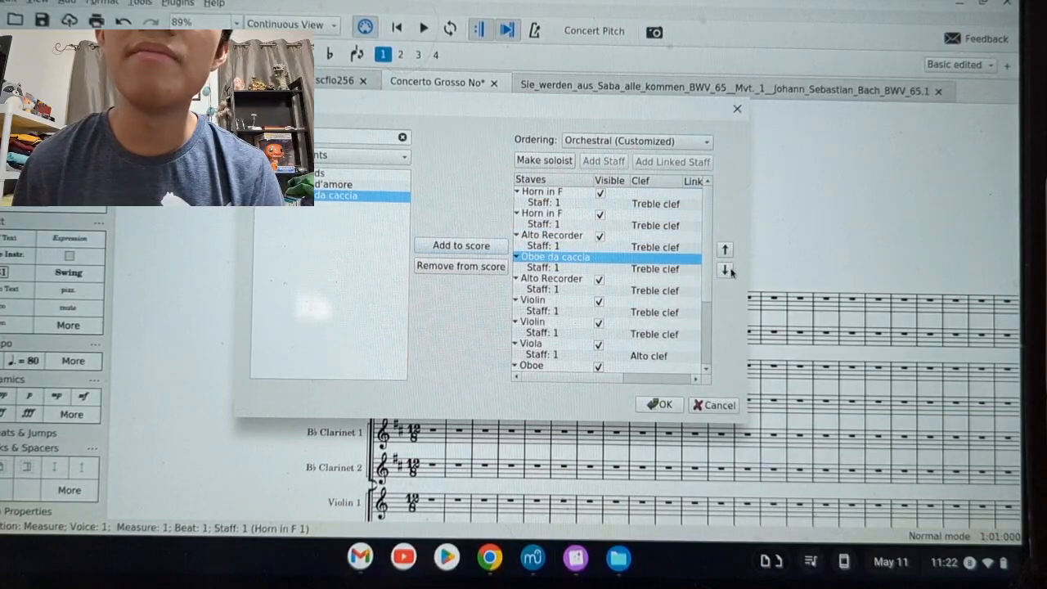
{"action": "left_click", "coordinate": [724, 269]}
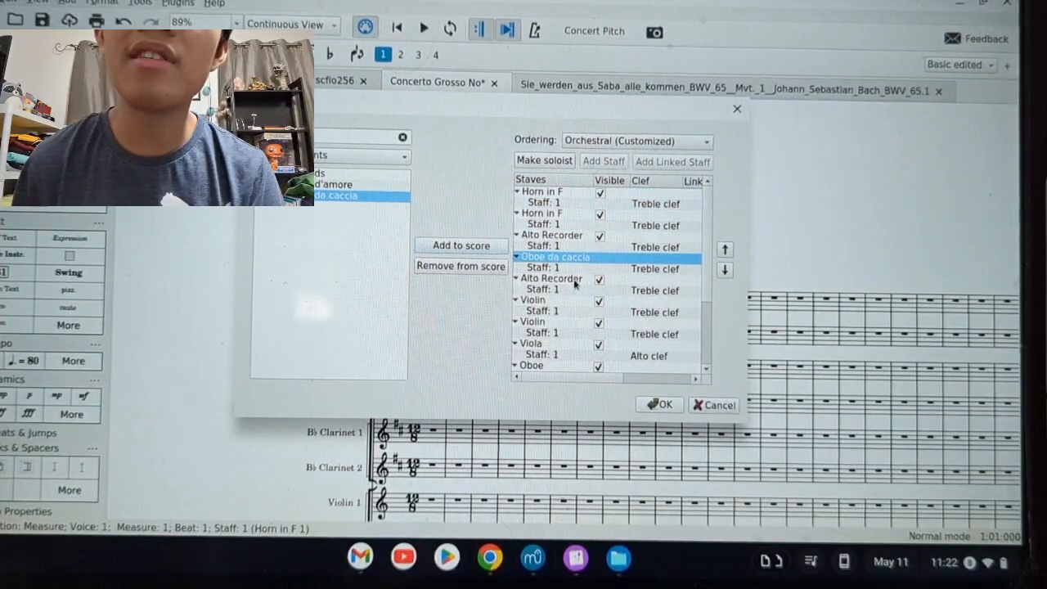
{"action": "left_click", "coordinate": [552, 278]}
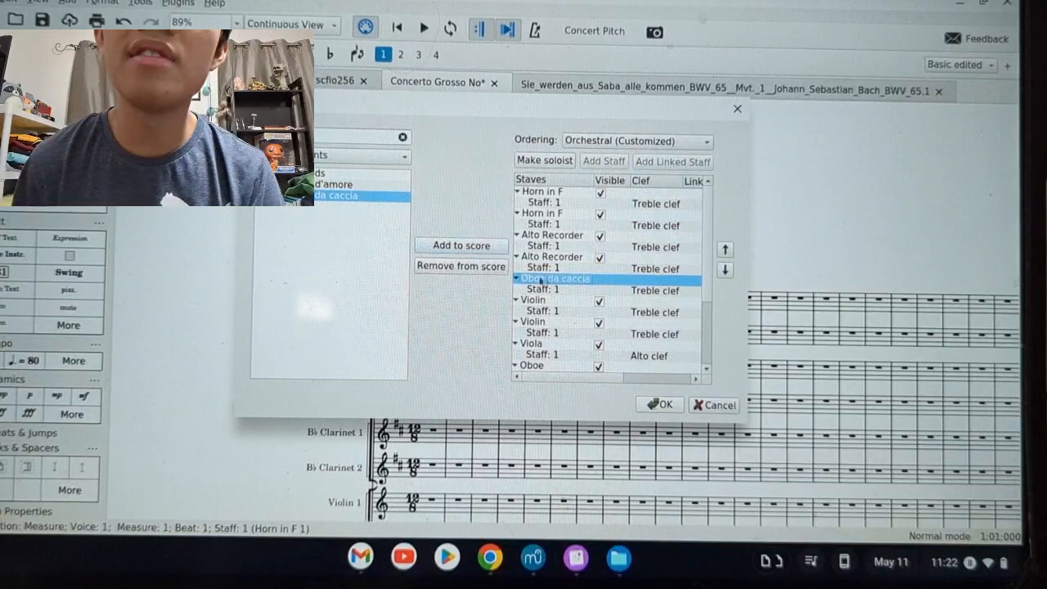
- Add a second Oboe da caccia, move it down next to the first one, and apply the instrument changes
{"action": "left_click", "coordinate": [471, 245]}
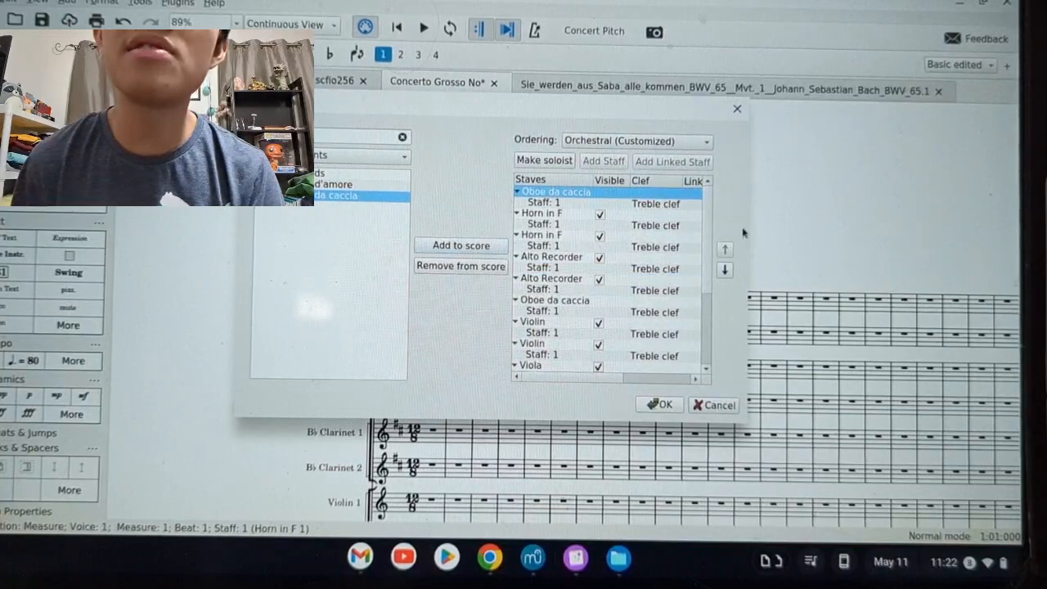
{"action": "left_click", "coordinate": [724, 269]}
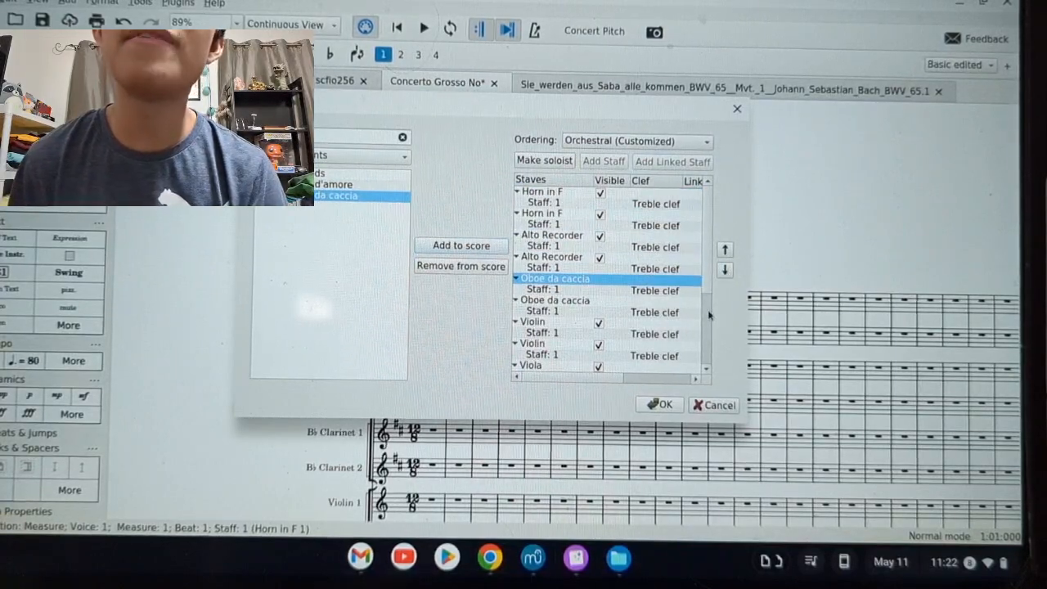
{"action": "left_click", "coordinate": [664, 404]}
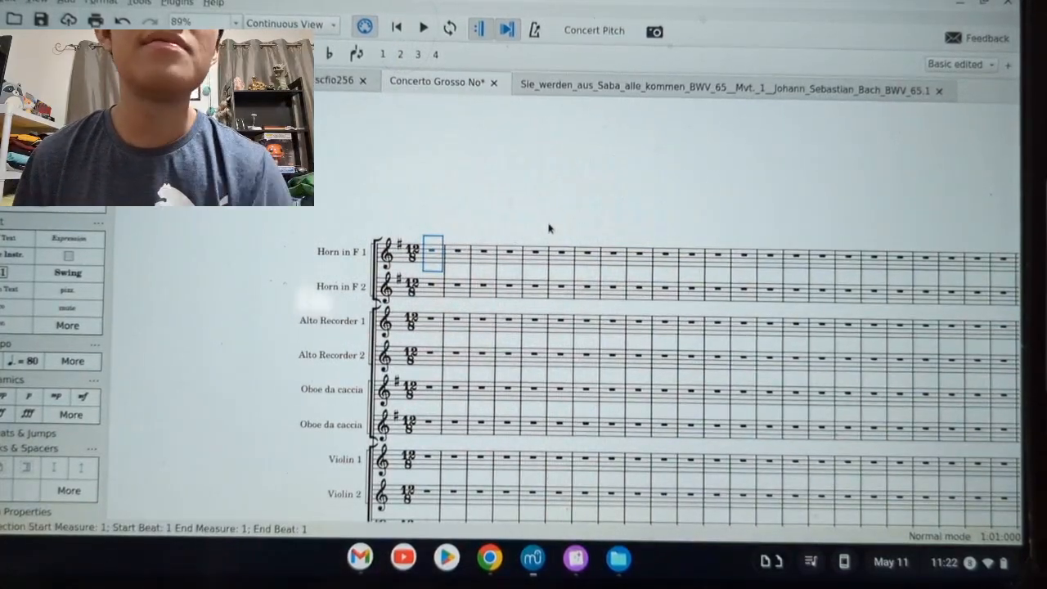
- In the BWV 65 score, select and copy the music from Horn I measure 1 through the Basso Continuo's final measure
{"action": "scroll", "coordinate": [549, 228], "scroll_direction": "down", "scroll_amount": 2}
{"action": "scroll", "coordinate": [589, 96], "scroll_direction": "up", "scroll_amount": 5}
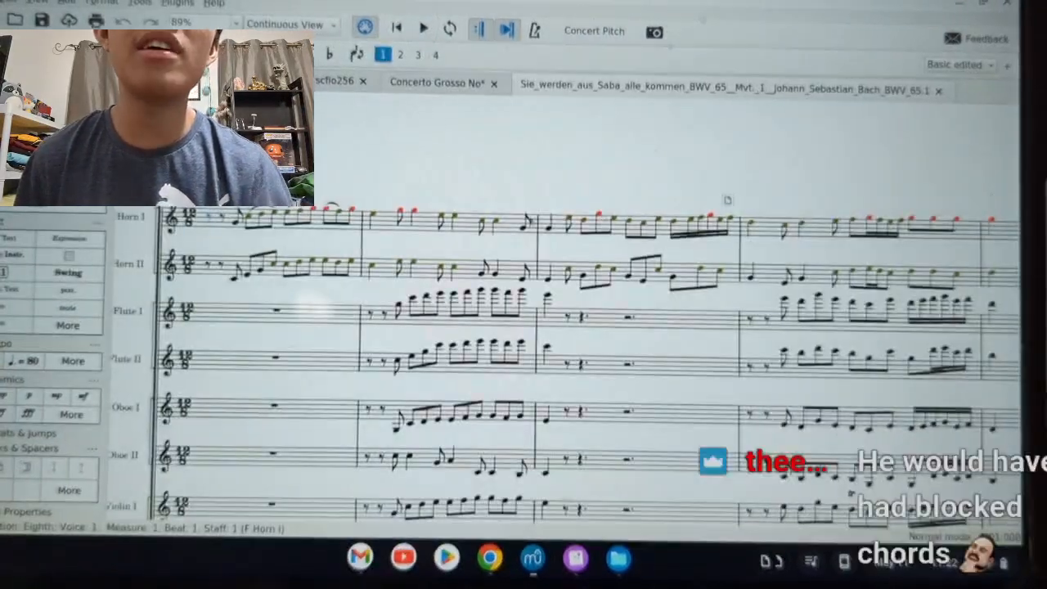
{"action": "left_click", "coordinate": [212, 239]}
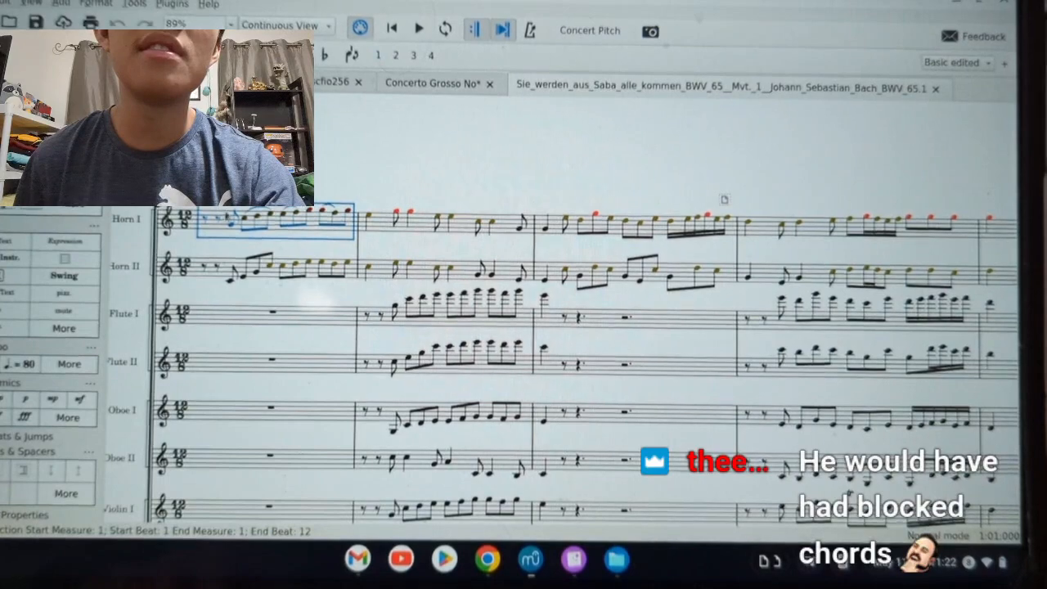
{"action": "scroll", "coordinate": [597, 319], "scroll_direction": "down", "scroll_amount": 3}
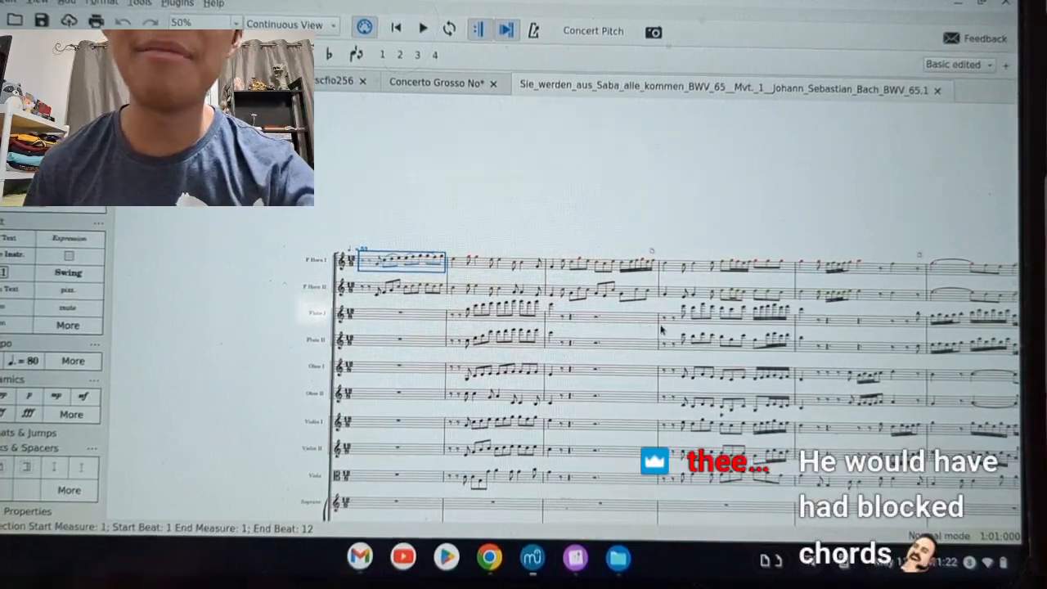
{"action": "scroll", "coordinate": [657, 331], "scroll_direction": "down", "scroll_amount": 4}
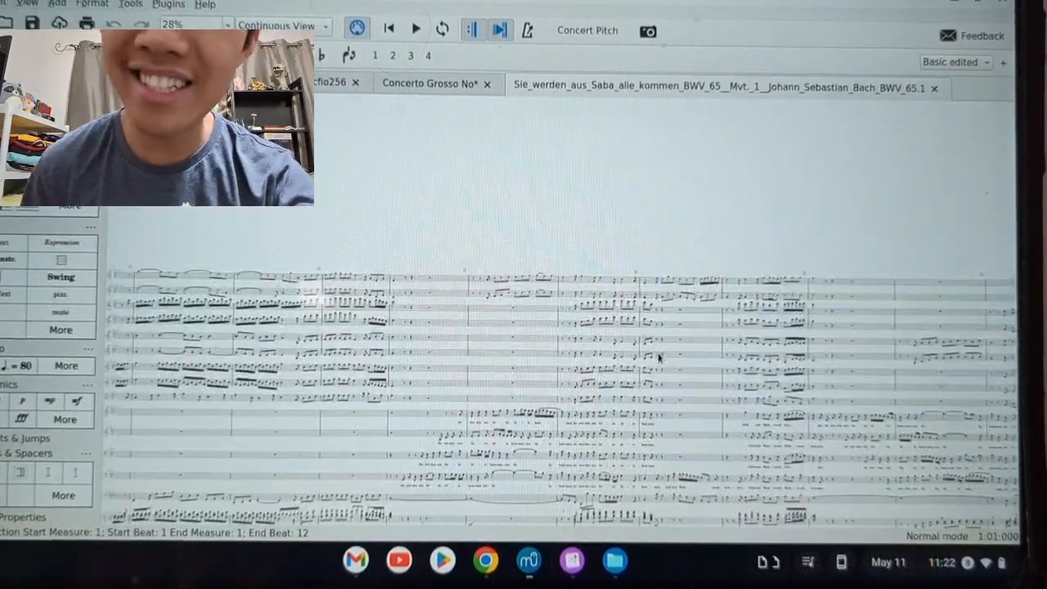
{"action": "scroll", "coordinate": [730, 425], "scroll_direction": "down", "scroll_amount": 5}
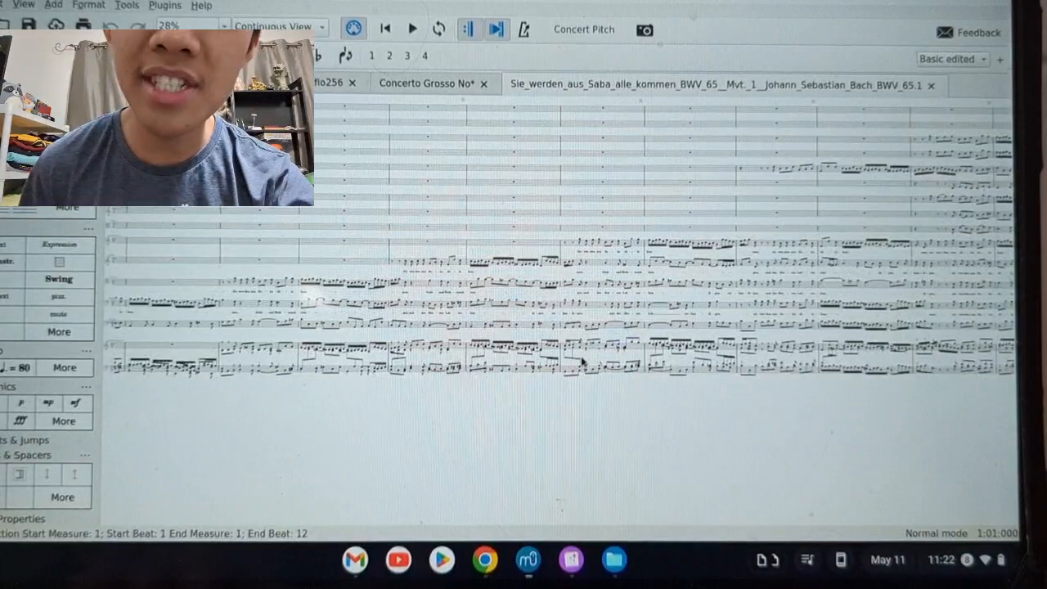
{"action": "scroll", "coordinate": [705, 334], "scroll_direction": "right", "scroll_amount": 10}
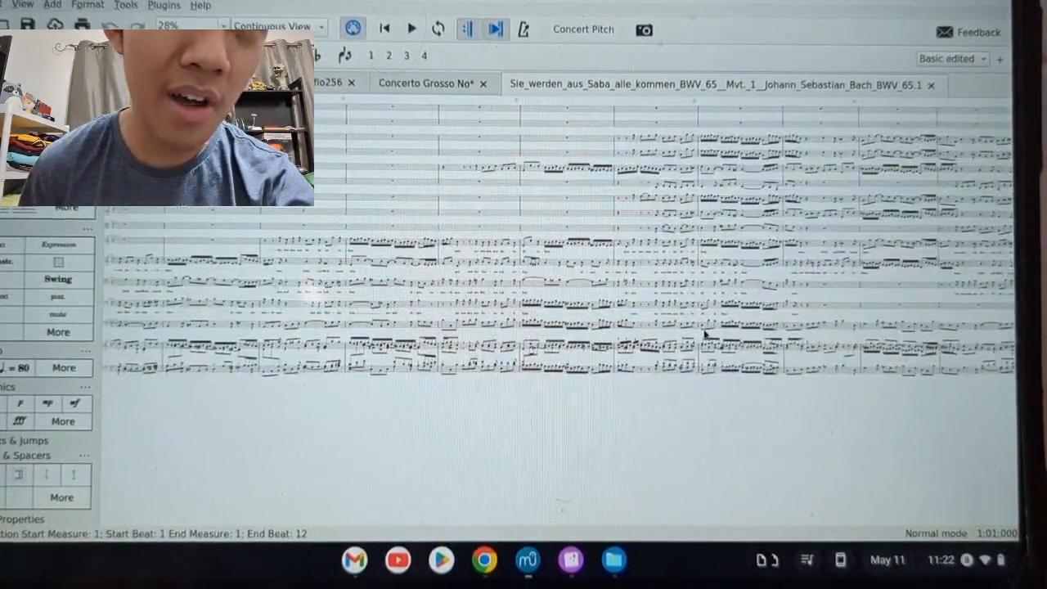
{"action": "scroll", "coordinate": [705, 334], "scroll_direction": "right", "scroll_amount": 10}
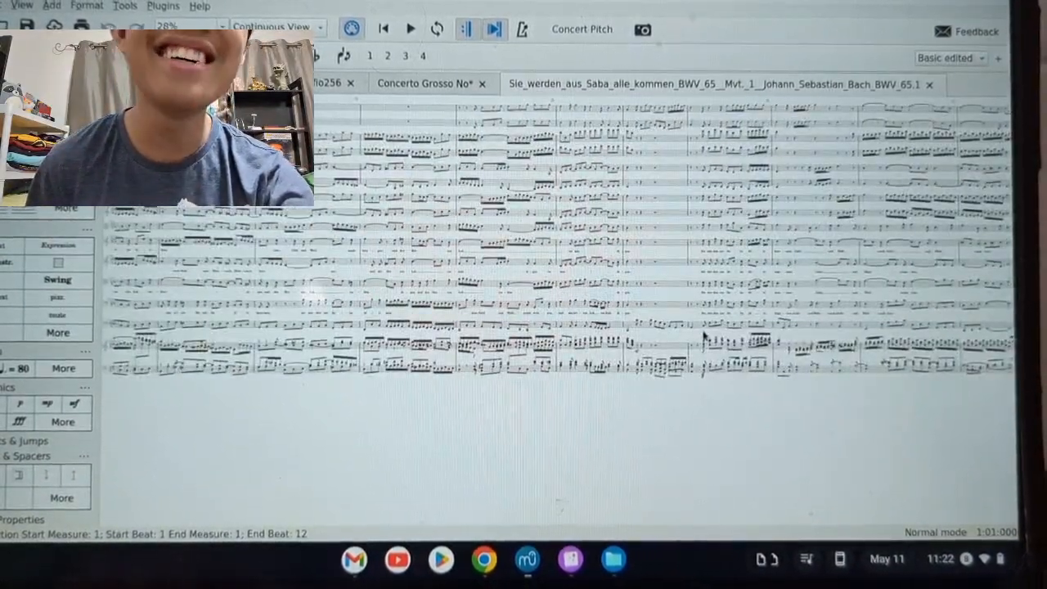
{"action": "scroll", "coordinate": [703, 330], "scroll_direction": "up", "scroll_amount": 10}
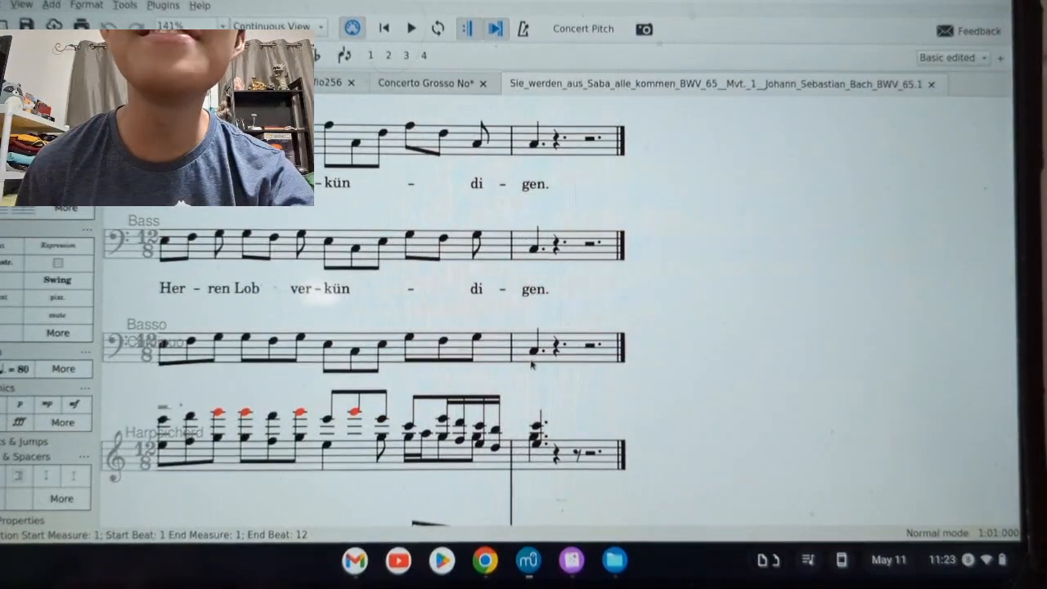
{"action": "left_click", "coordinate": [531, 352], "text": "shift"}
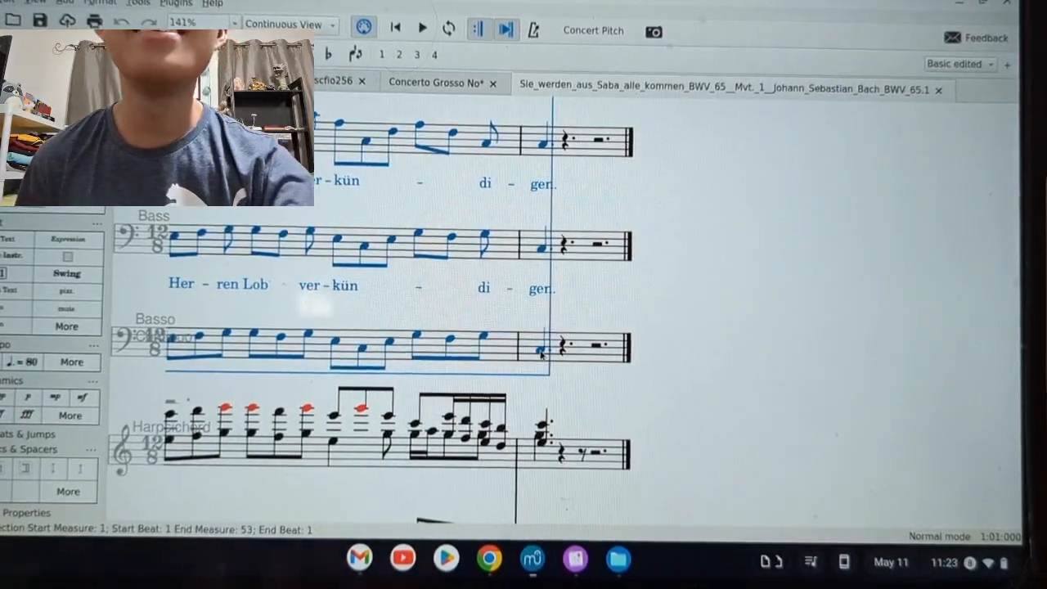
- Paste the copied BWV 65 music into the Concerto Grosso from Horn in F 1 measure 1 and check the filled staves
{"action": "left_click", "coordinate": [427, 85]}
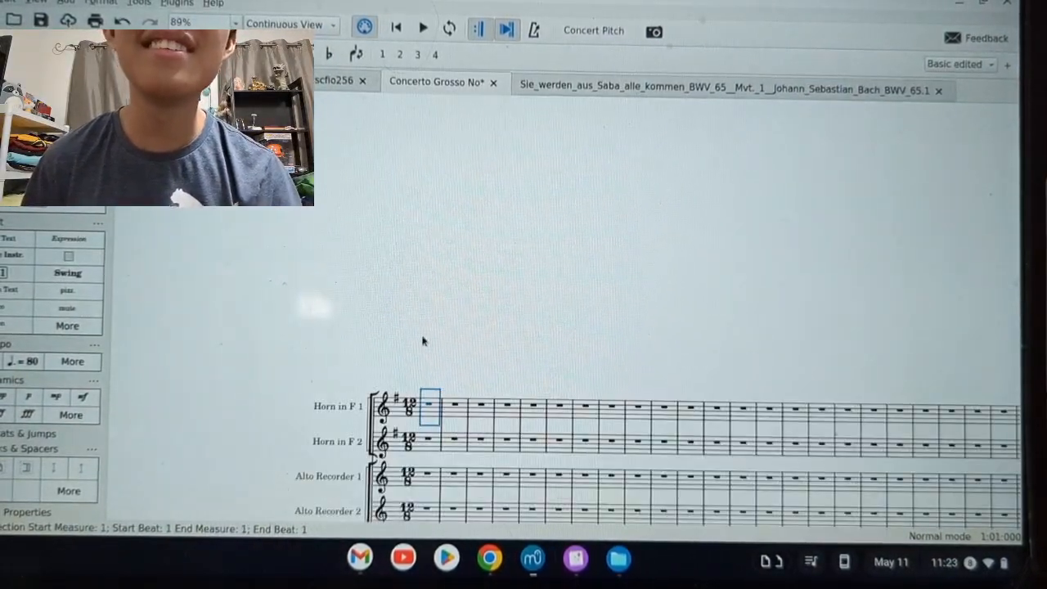
{"action": "scroll", "coordinate": [423, 341], "scroll_direction": "down", "scroll_amount": 2}
{"action": "key", "text": "ctrl+v"}
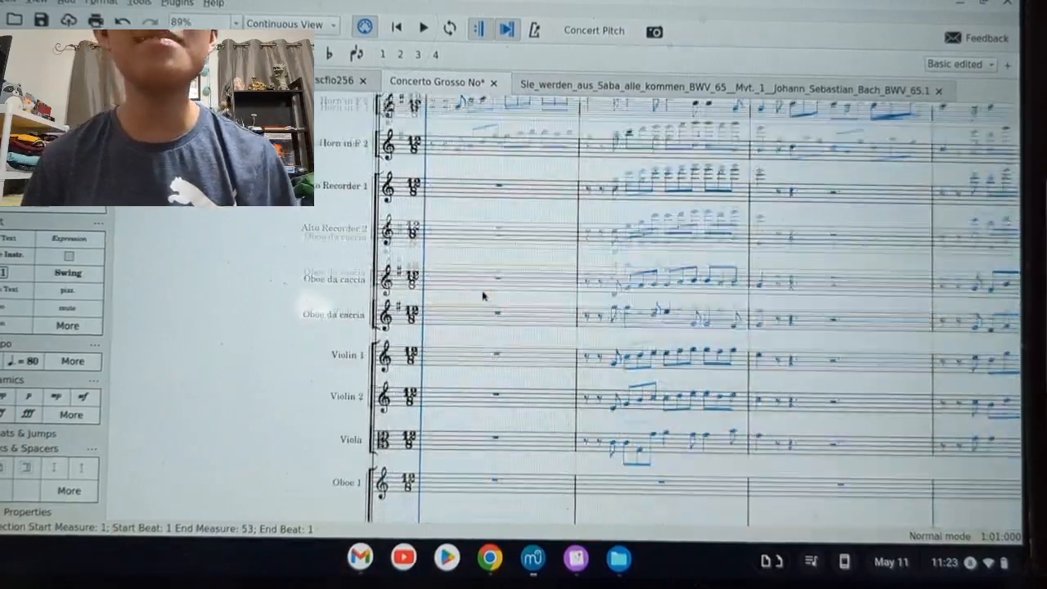
{"action": "scroll", "coordinate": [482, 296], "scroll_direction": "down", "scroll_amount": 1}
{"action": "scroll", "coordinate": [483, 295], "scroll_direction": "down", "scroll_amount": 3}
{"action": "scroll", "coordinate": [485, 292], "scroll_direction": "up", "scroll_amount": 2}
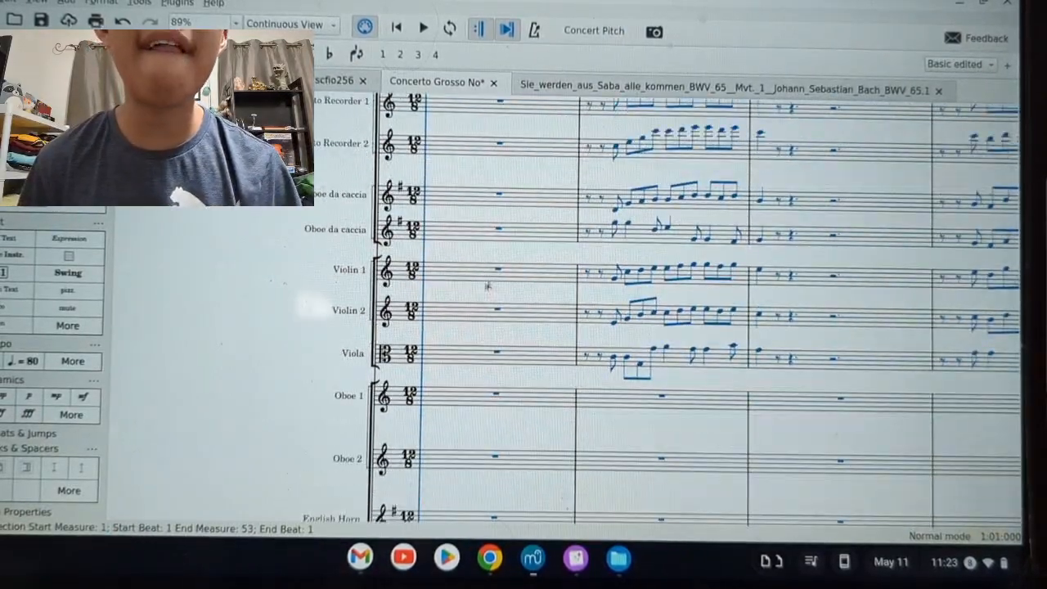
{"action": "scroll", "coordinate": [487, 286], "scroll_direction": "up", "scroll_amount": 3}
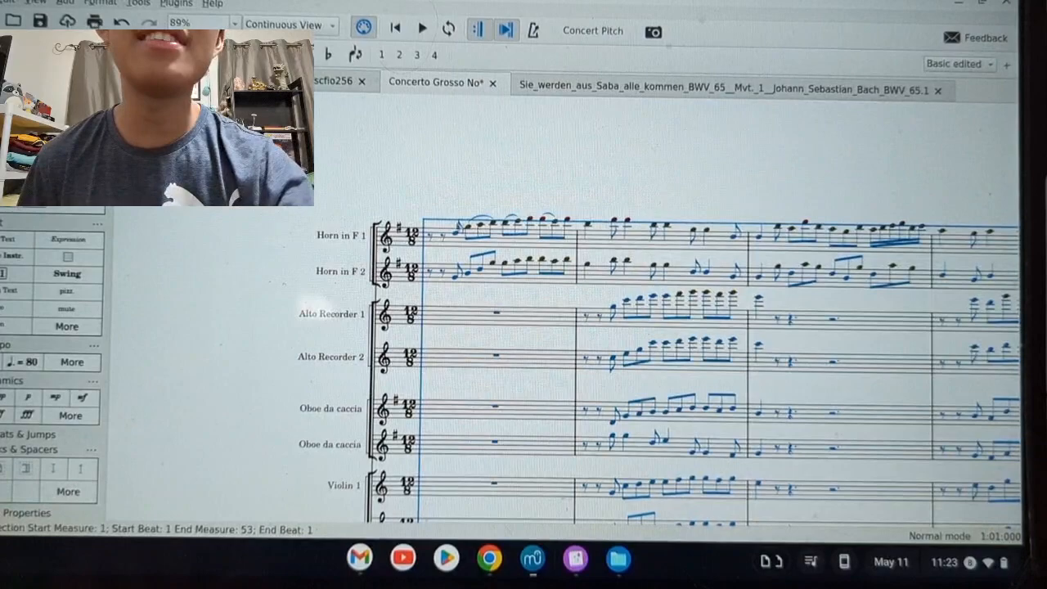
- Transpose both Horn in F parts chromatically down to C major / A minor from measure 1 to 53, including key signatures
{"action": "key", "text": "Escape"}
{"action": "scroll", "coordinate": [592, 260], "scroll_direction": "right", "scroll_amount": 8}
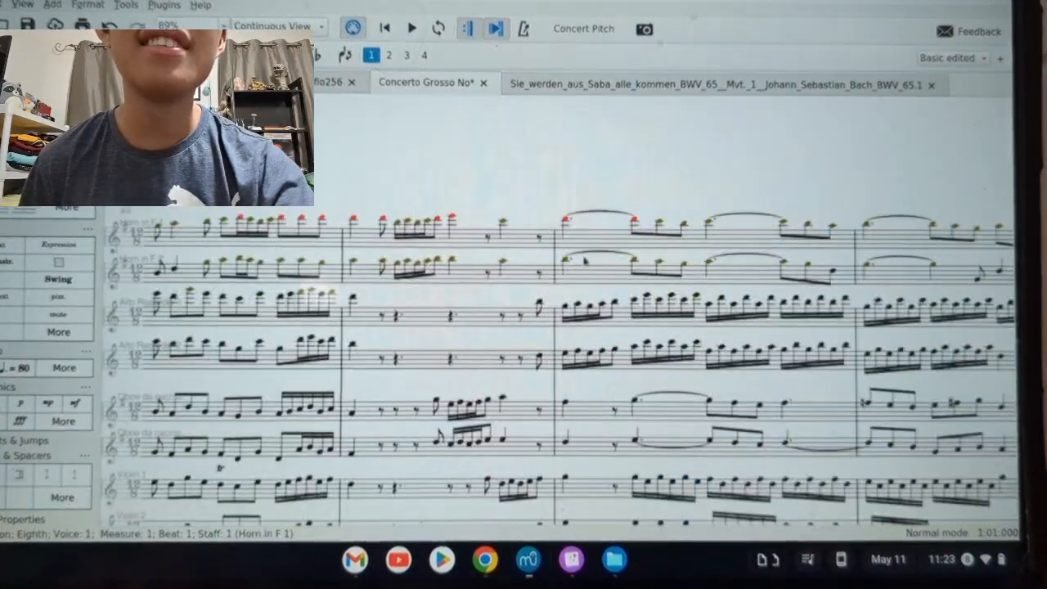
{"action": "scroll", "coordinate": [588, 262], "scroll_direction": "right", "scroll_amount": 12}
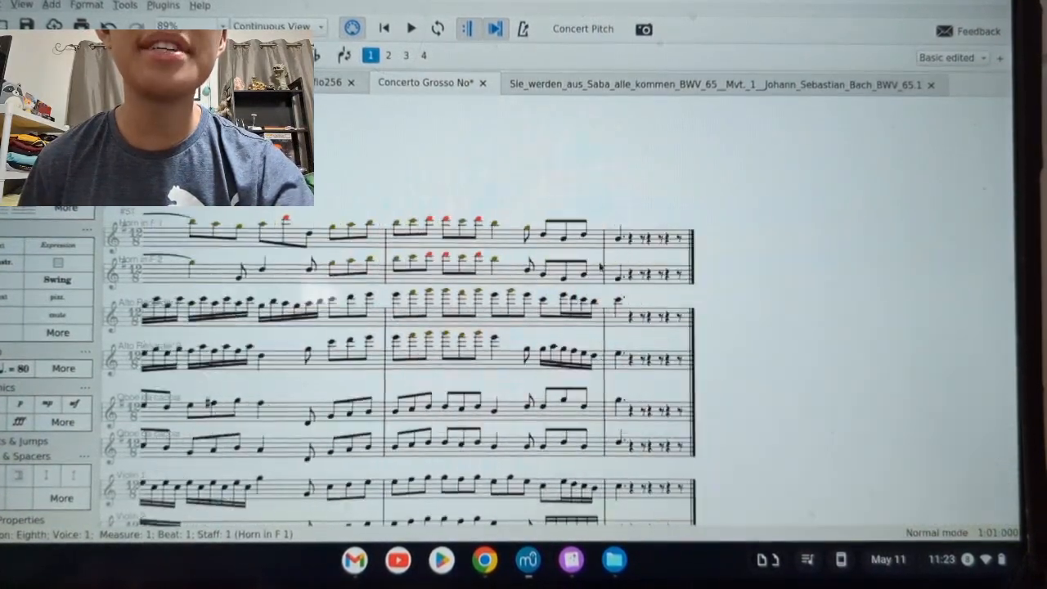
{"action": "scroll", "coordinate": [601, 267], "scroll_direction": "right", "scroll_amount": 4}
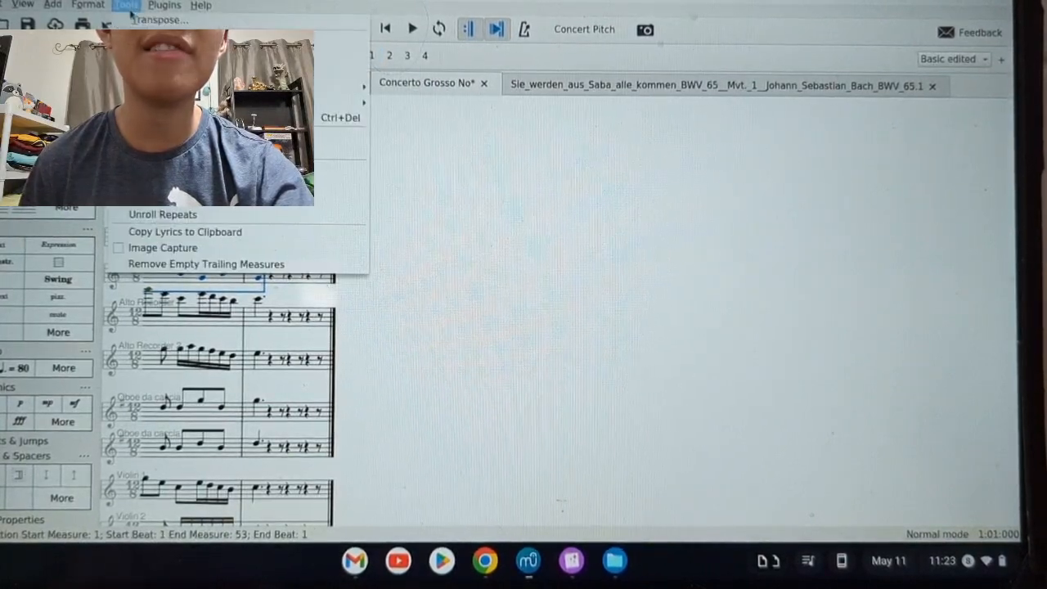
{"action": "left_click", "coordinate": [124, 20]}
{"action": "left_click", "coordinate": [370, 182]}
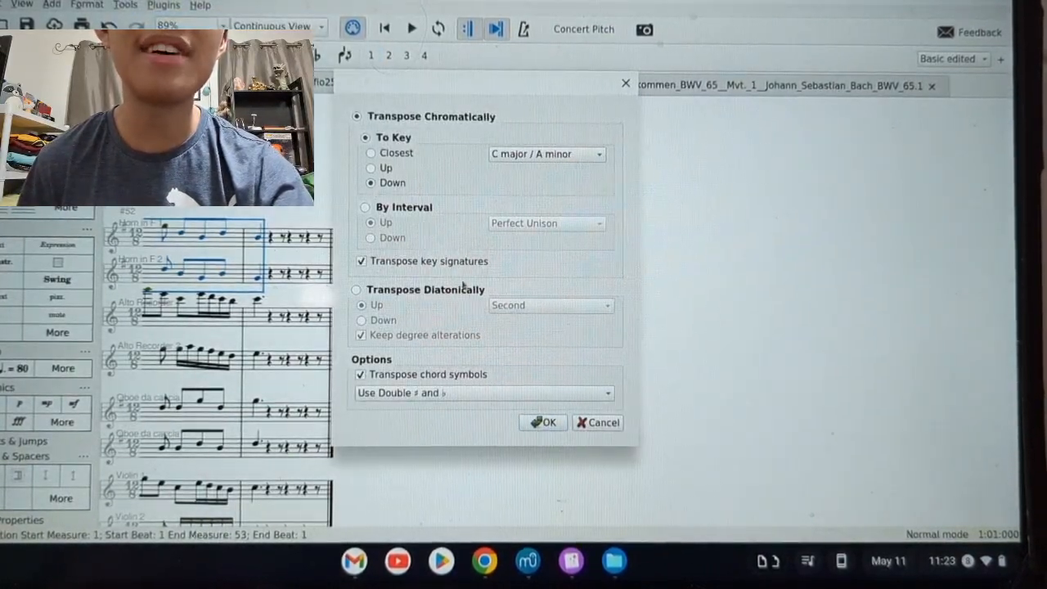
{"action": "left_click", "coordinate": [542, 422]}
- Play the opening of the Concerto Grosso, then the opening of the BWV 65 score to compare them
{"action": "left_click", "coordinate": [380, 31]}
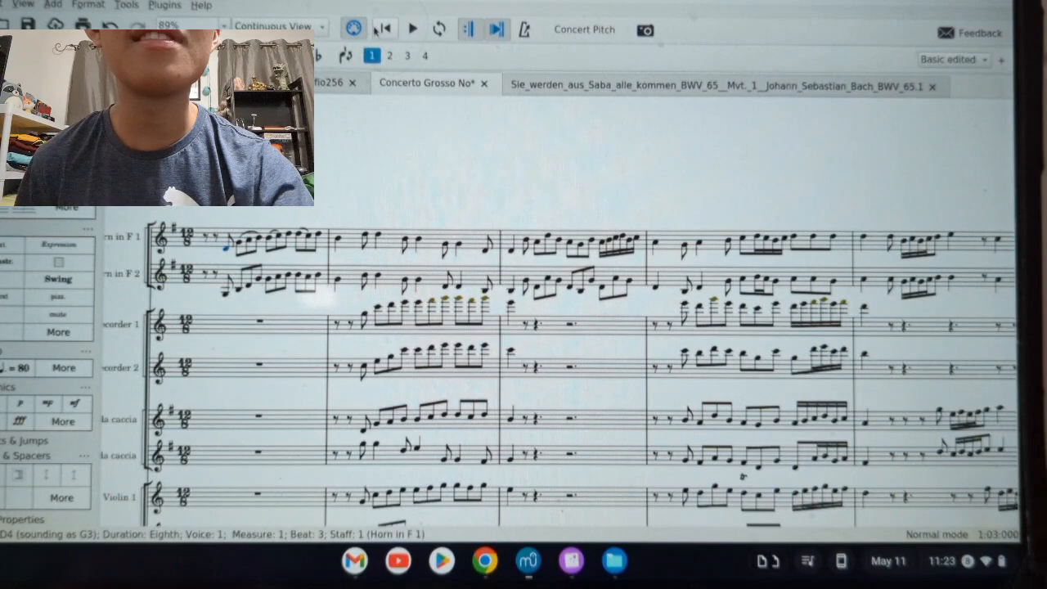
{"action": "left_click", "coordinate": [412, 29]}
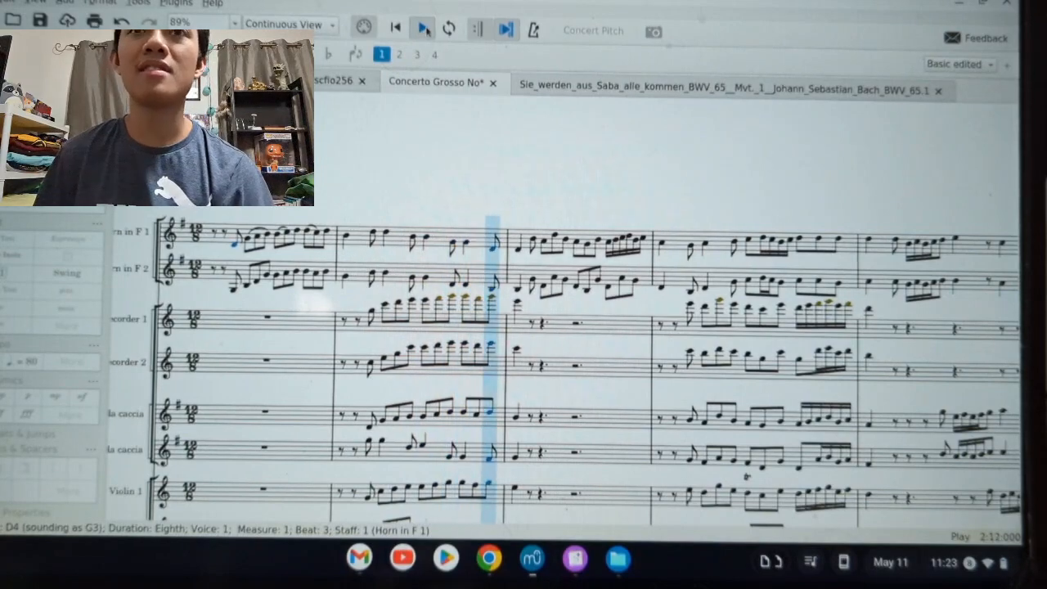
{"action": "key", "text": "space"}
{"action": "left_click", "coordinate": [625, 85]}
{"action": "left_click", "coordinate": [413, 29]}
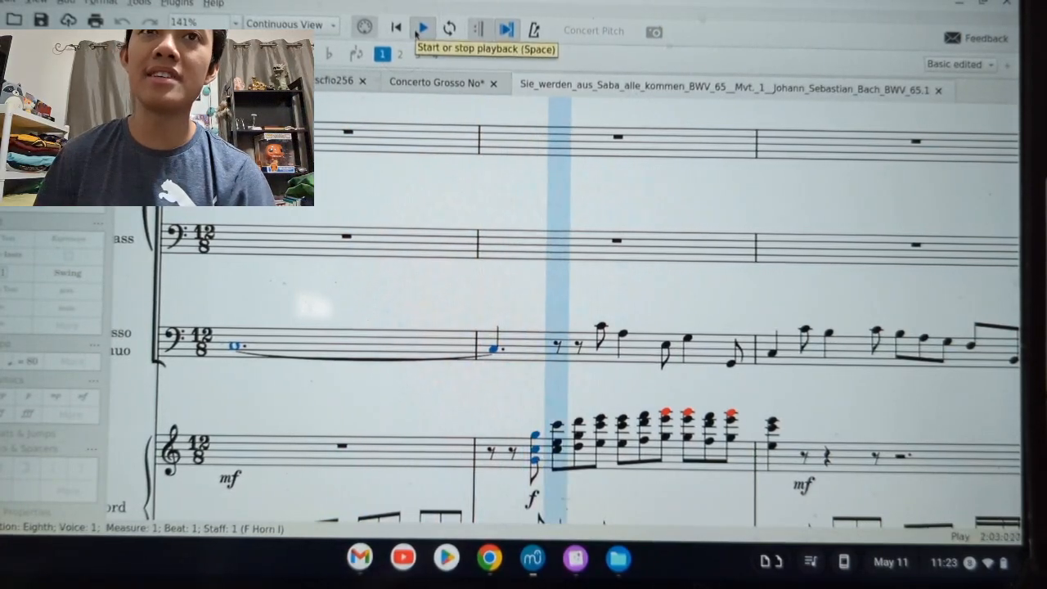
{"action": "left_click", "coordinate": [418, 34]}
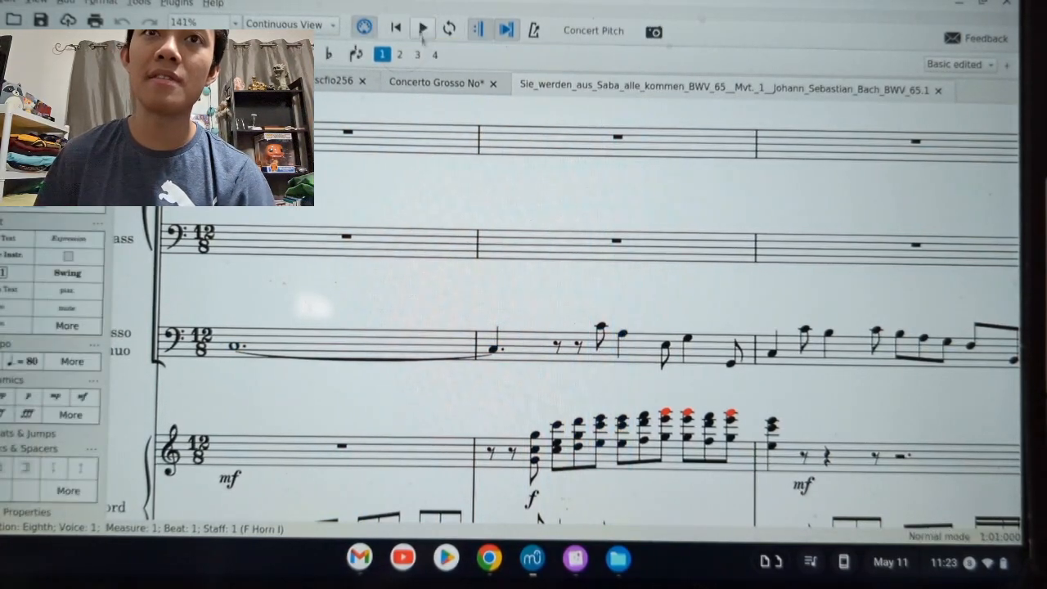
- In the Concerto Grosso, add a dotted quarter = 70 tempo mark and the text "I: Allegro BWV 65" at Horn in F 1 measure 1
{"action": "left_click", "coordinate": [432, 83]}
{"action": "left_click", "coordinate": [395, 38]}
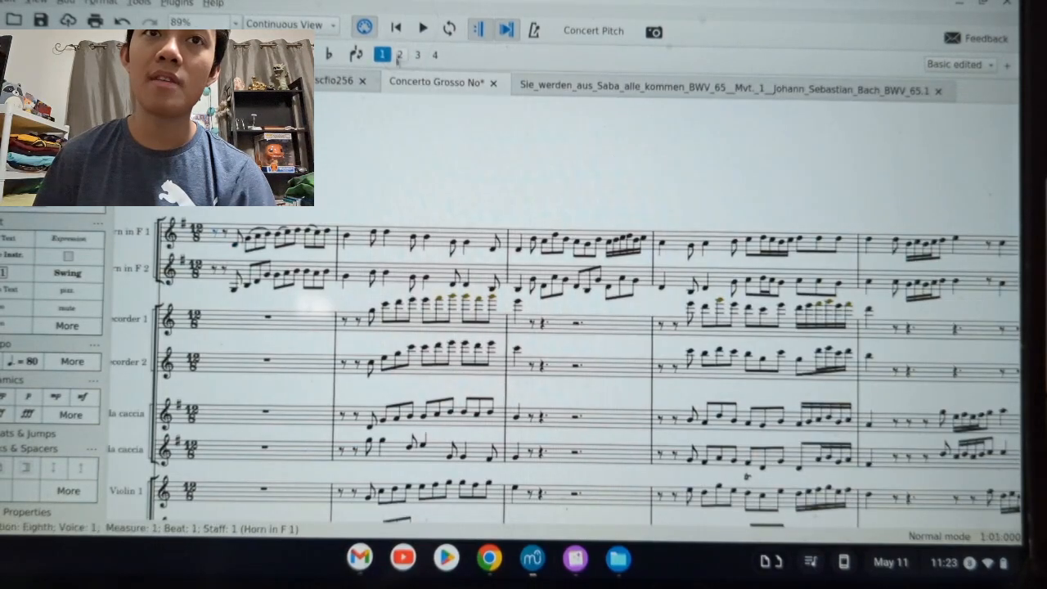
{"action": "left_click", "coordinate": [18, 366]}
{"action": "right_click", "coordinate": [204, 213]}
{"action": "left_click", "coordinate": [255, 322]}
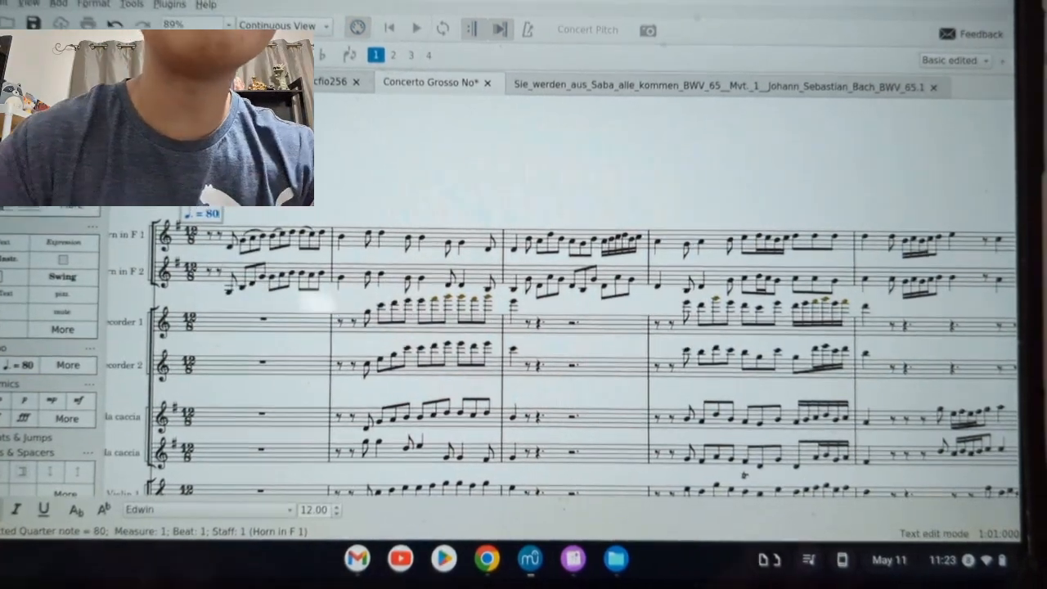
{"action": "key", "text": "BackSpace"}
{"action": "key", "text": "BackSpace"}
{"action": "type", "text": "70"}
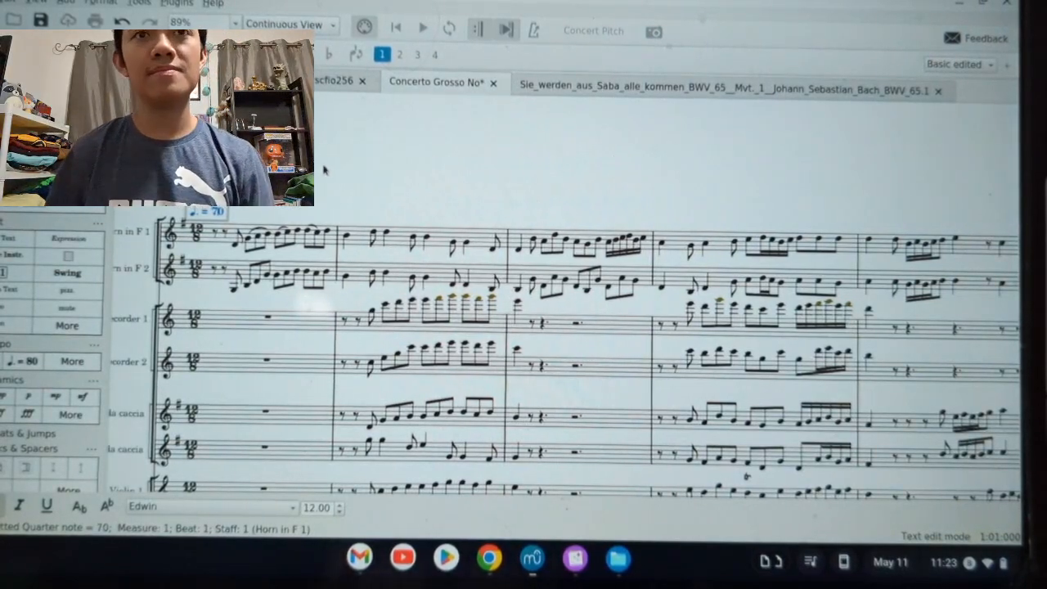
{"action": "key", "text": "Escape"}
{"action": "key", "text": "n"}
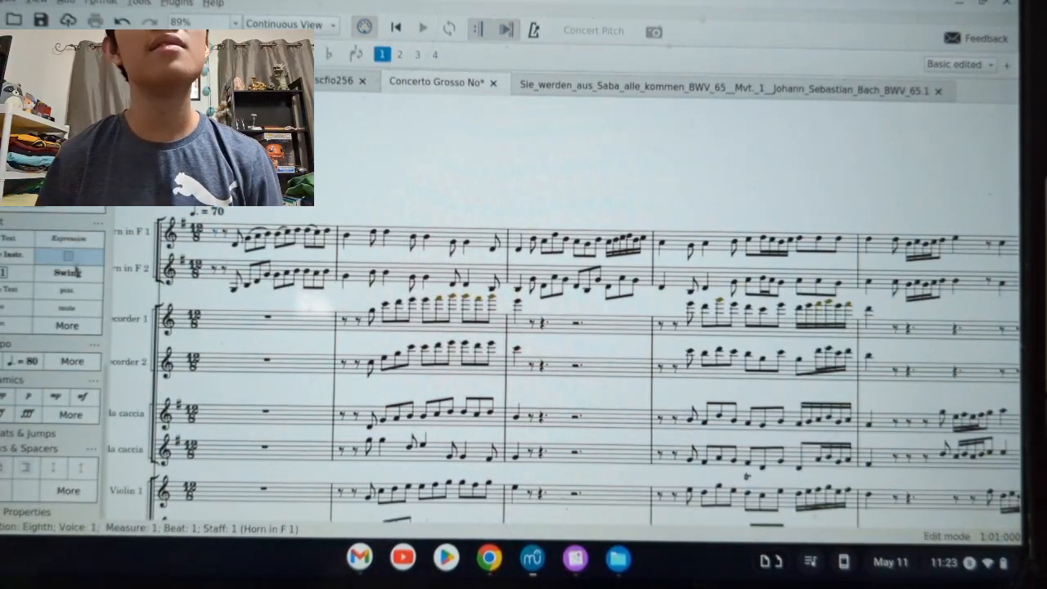
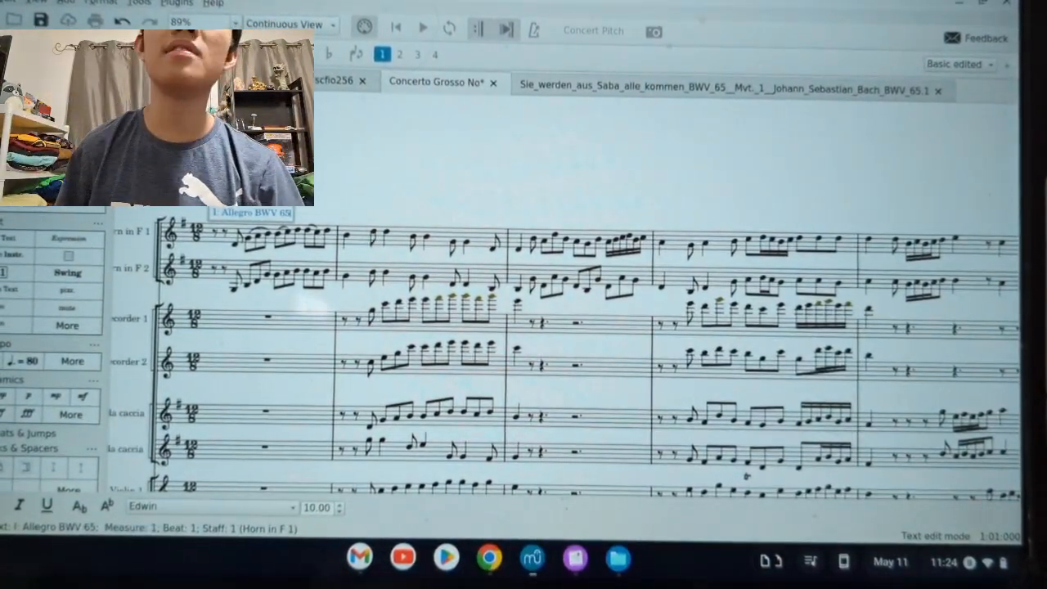
- Raise Oboe 2's out-of-range first note in measure 9 by one octave
{"action": "scroll", "coordinate": [491, 268], "scroll_direction": "down", "scroll_amount": 8}
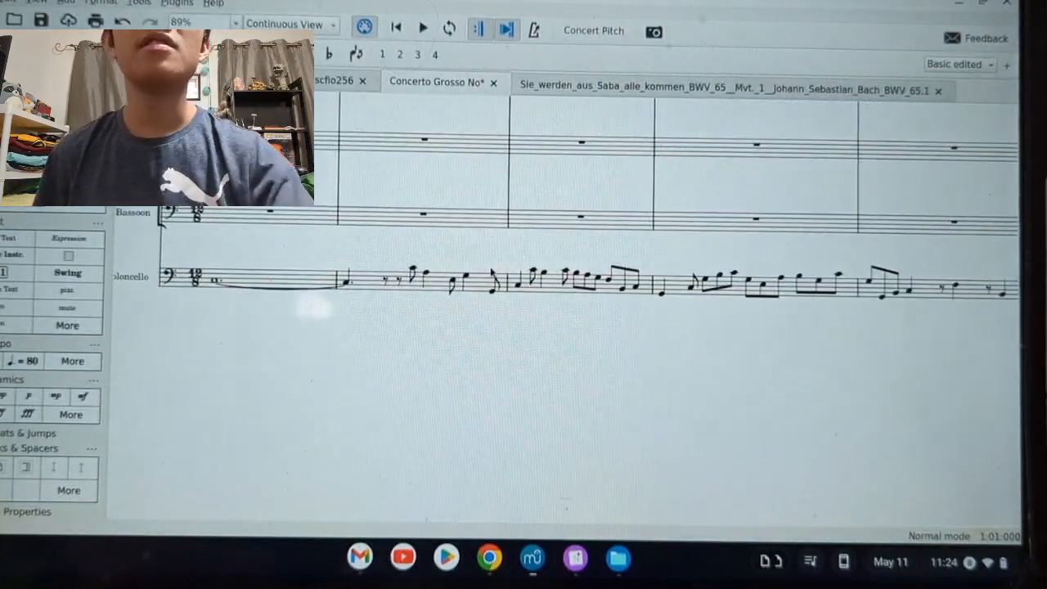
{"action": "scroll", "coordinate": [490, 269], "scroll_direction": "up", "scroll_amount": 2}
{"action": "scroll", "coordinate": [491, 269], "scroll_direction": "down", "scroll_amount": 6}
{"action": "scroll", "coordinate": [489, 270], "scroll_direction": "right", "scroll_amount": 12}
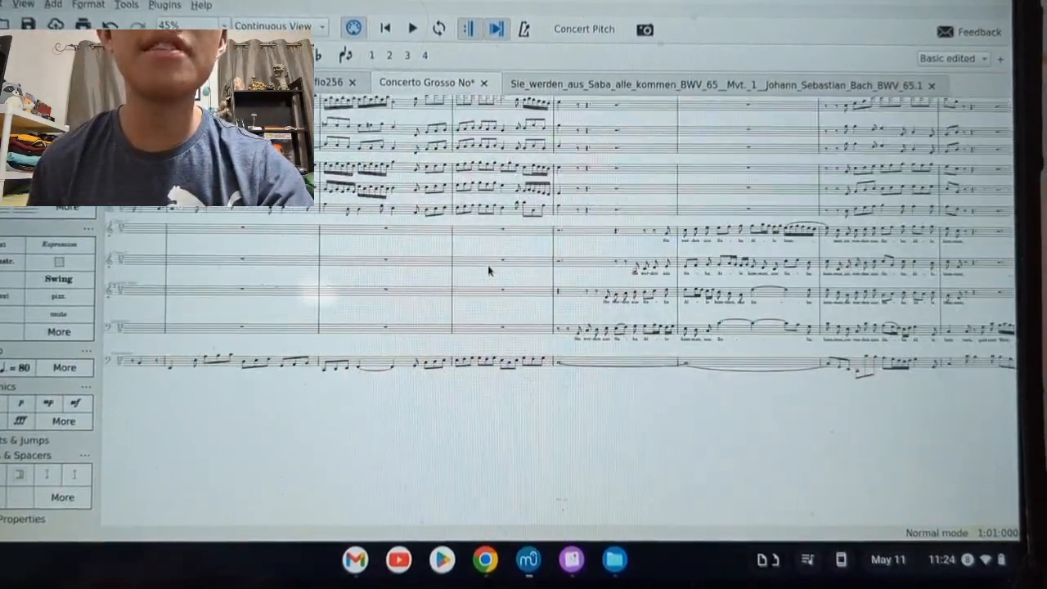
{"action": "scroll", "coordinate": [677, 288], "scroll_direction": "up", "scroll_amount": 7}
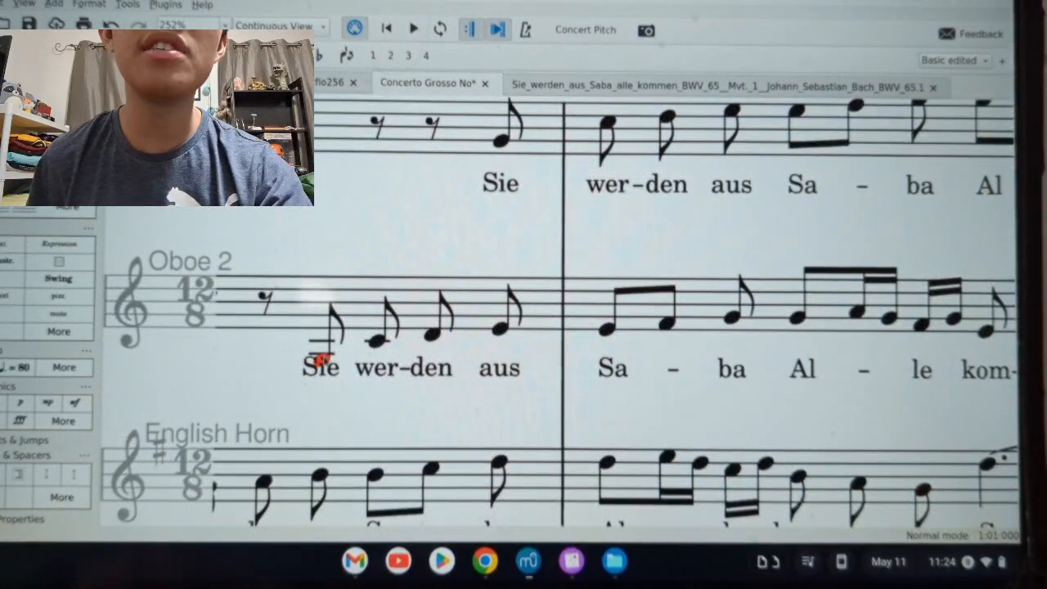
{"action": "key", "text": "ctrl+Up"}
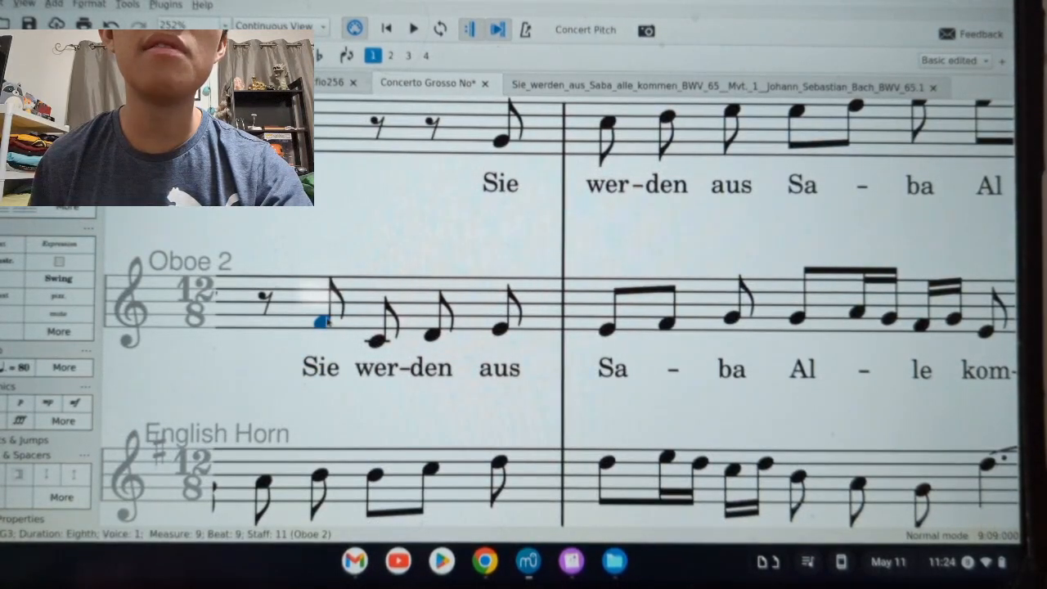
- Examine the remaining measures of the pasted movement for out-of-range notes, through to the final measure
{"action": "key", "text": "ctrl+minus"}
{"action": "key", "text": "ctrl+minus"}
{"action": "scroll", "coordinate": [482, 329], "scroll_direction": "right", "scroll_amount": 20}
{"action": "scroll", "coordinate": [489, 321], "scroll_direction": "right", "scroll_amount": 15}
{"action": "scroll", "coordinate": [493, 319], "scroll_direction": "right", "scroll_amount": 15}
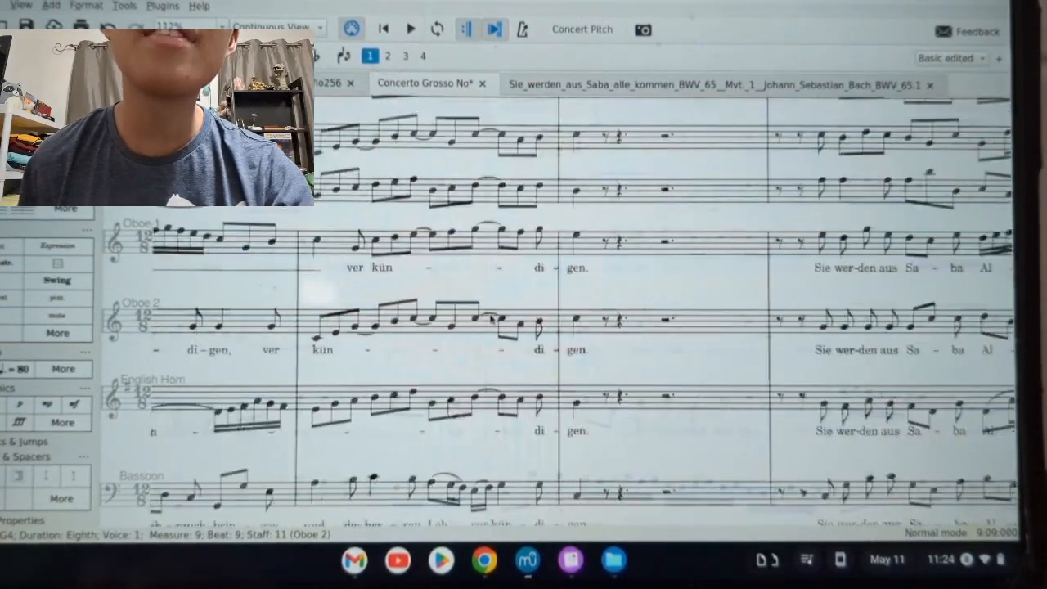
{"action": "scroll", "coordinate": [494, 320], "scroll_direction": "right", "scroll_amount": 20}
{"action": "scroll", "coordinate": [590, 322], "scroll_direction": "down", "scroll_amount": 7}
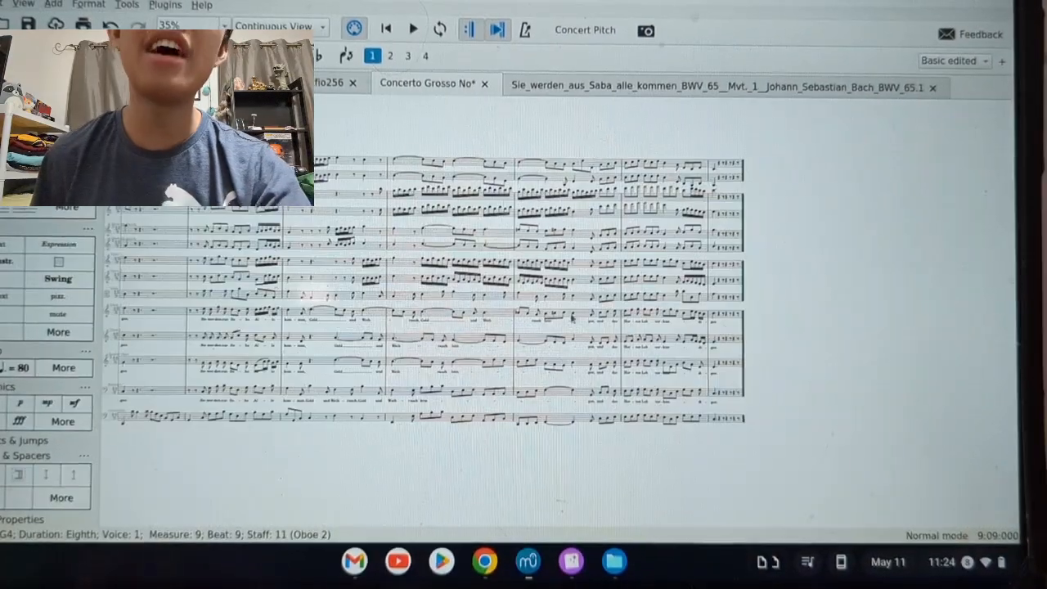
{"action": "scroll", "coordinate": [572, 321], "scroll_direction": "left", "scroll_amount": 10}
{"action": "scroll", "coordinate": [525, 320], "scroll_direction": "left", "scroll_amount": 15}
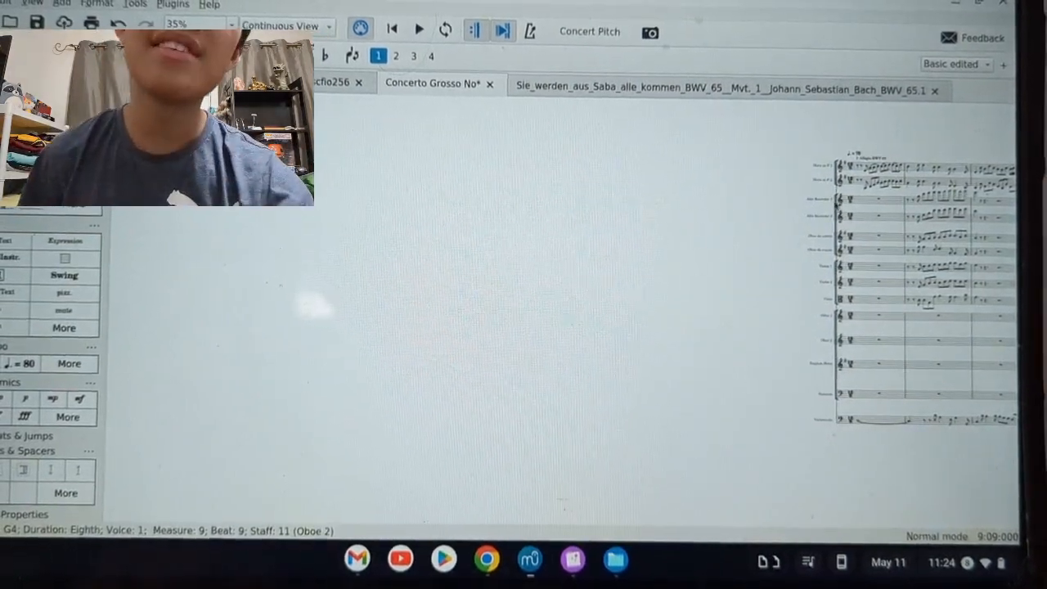
- Play the opening measures of the Concerto Grosso to check the tempo
{"action": "scroll", "coordinate": [837, 202], "scroll_direction": "up", "scroll_amount": 9}
{"action": "scroll", "coordinate": [840, 198], "scroll_direction": "right", "scroll_amount": 2}
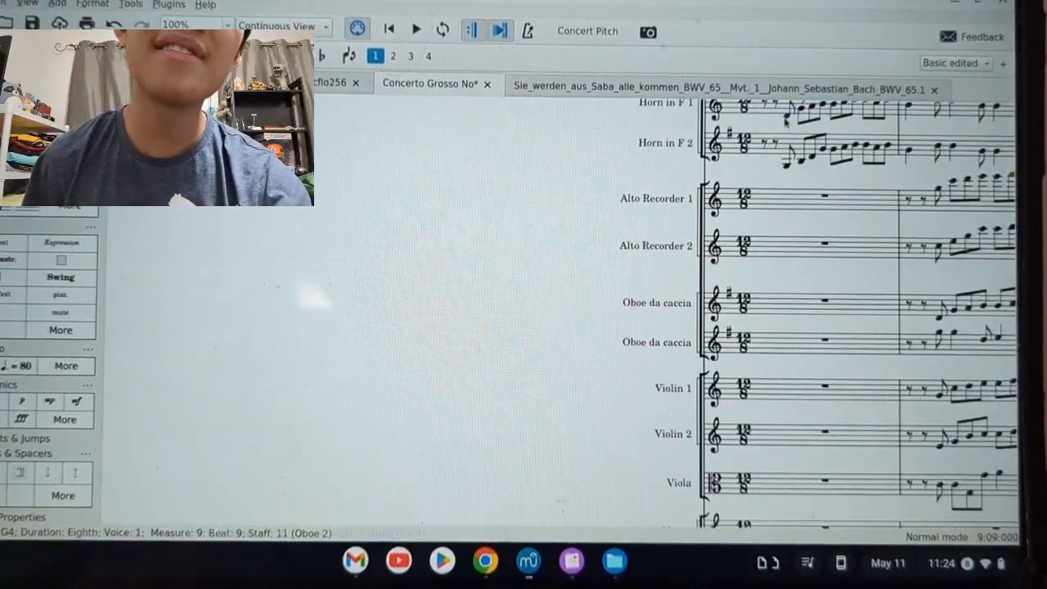
{"action": "left_click", "coordinate": [415, 29]}
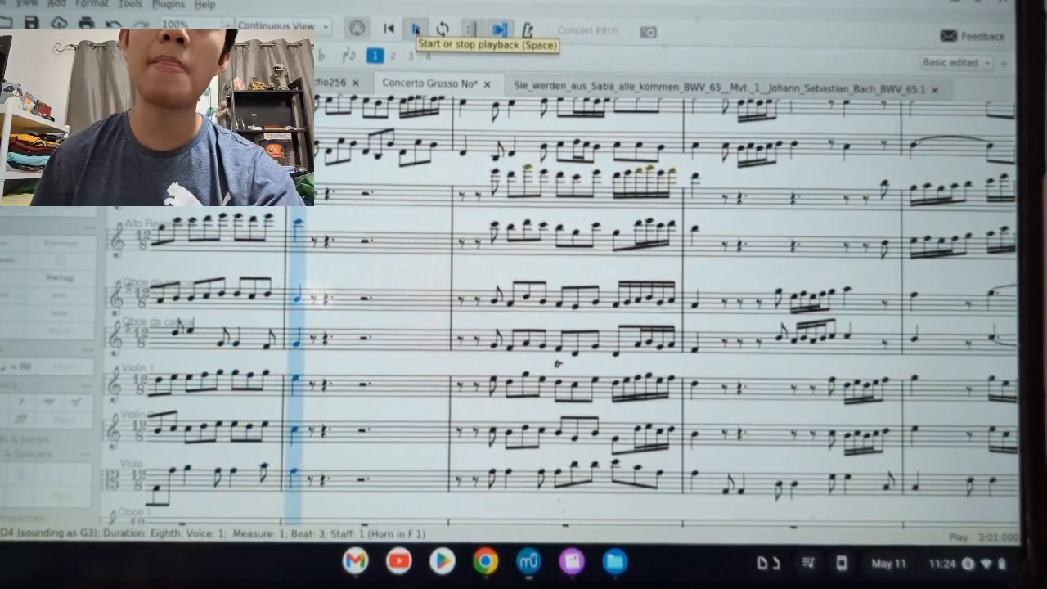
{"action": "left_click", "coordinate": [415, 30]}
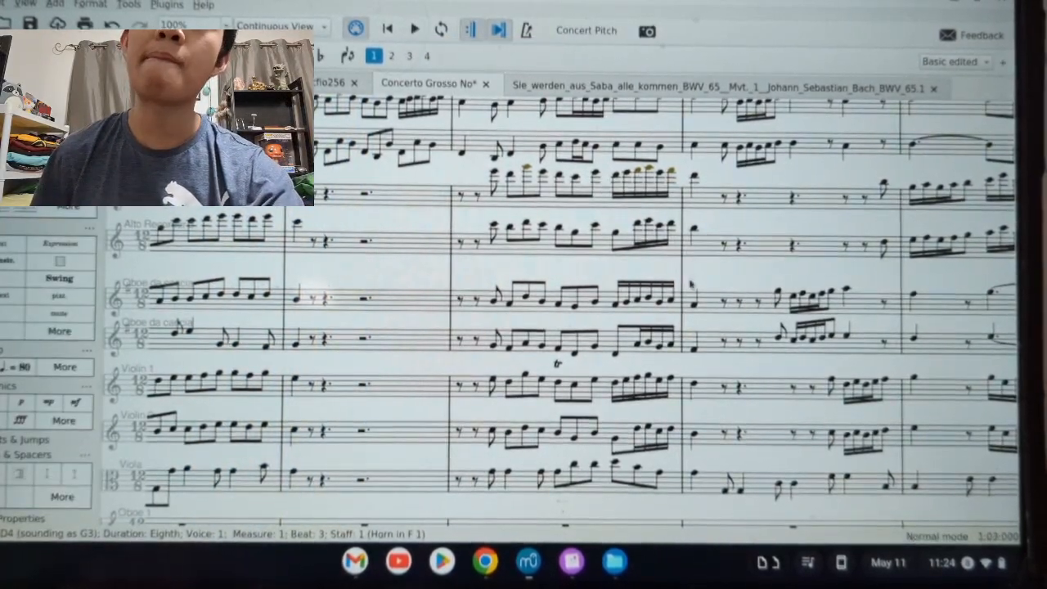
- Append 60 empty measures to the end of the Concerto Grosso
{"action": "scroll", "coordinate": [689, 282], "scroll_direction": "down", "scroll_amount": 10}
{"action": "scroll", "coordinate": [654, 298], "scroll_direction": "right", "scroll_amount": 10}
{"action": "scroll", "coordinate": [664, 281], "scroll_direction": "down", "scroll_amount": 4}
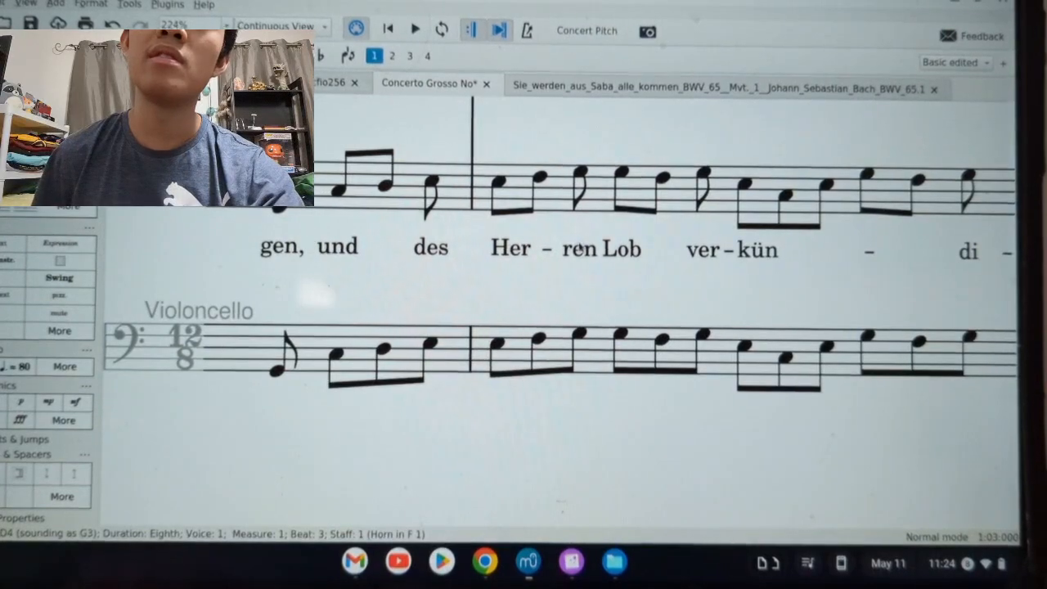
{"action": "scroll", "coordinate": [296, 232], "scroll_direction": "up", "scroll_amount": 10}
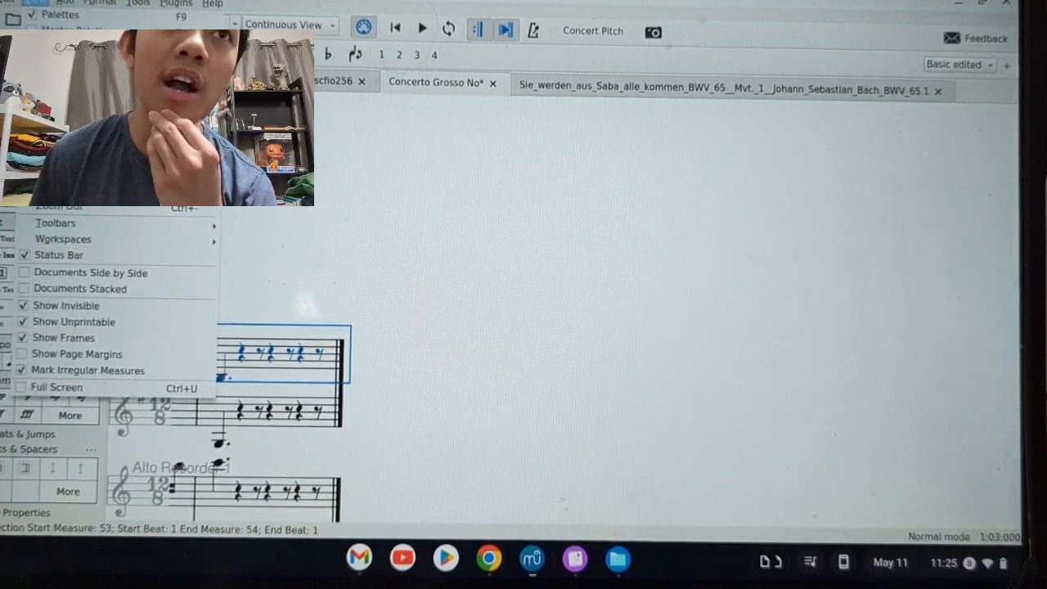
{"action": "mouse_move", "coordinate": [90, 247]}
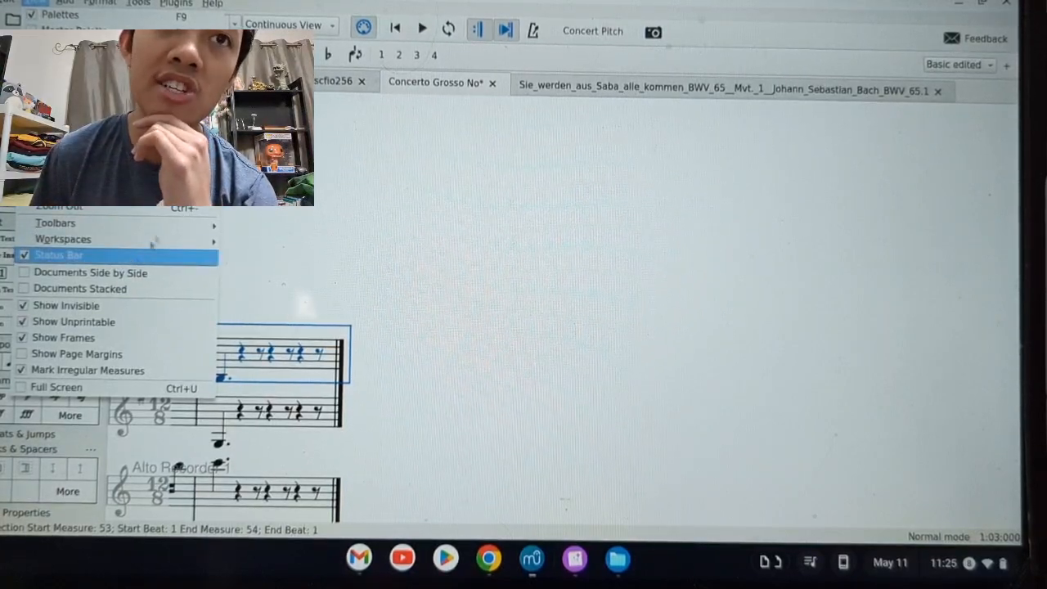
{"action": "left_click", "coordinate": [299, 278]}
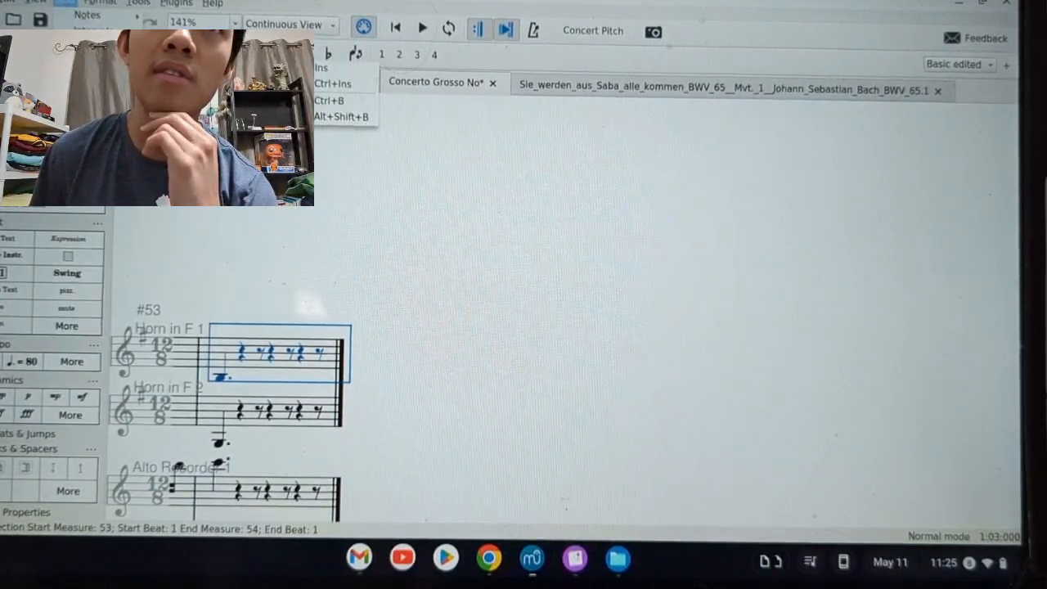
{"action": "left_click", "coordinate": [246, 117]}
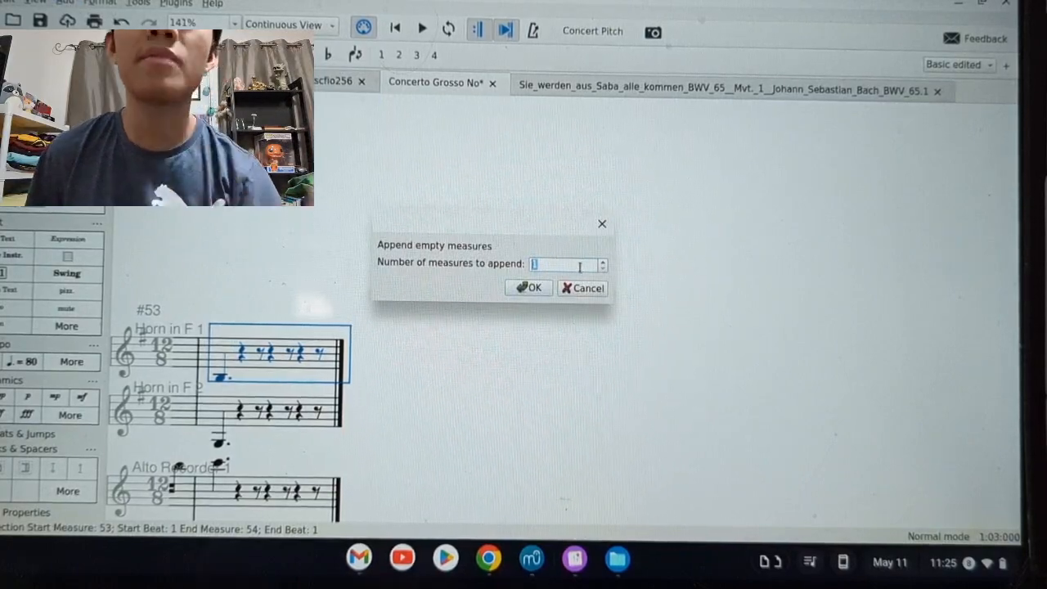
{"action": "type", "text": "6"}
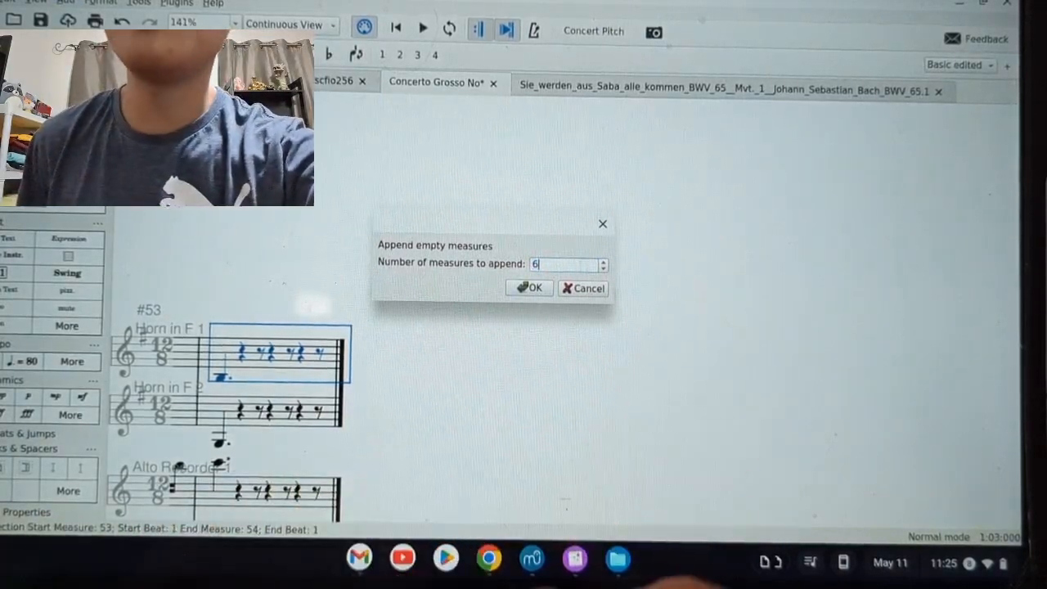
{"action": "type", "text": "0"}
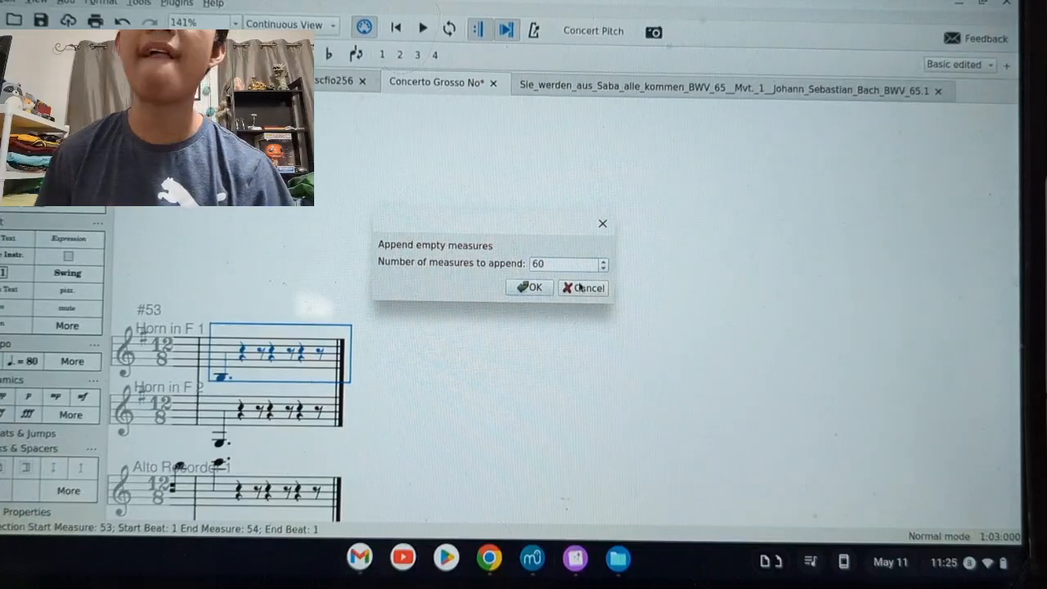
{"action": "left_click", "coordinate": [547, 287]}
- Lengthen the measure 53 notes to whole notes on all staves from Horn in F 1 through Violoncello
{"action": "left_click", "coordinate": [314, 355]}
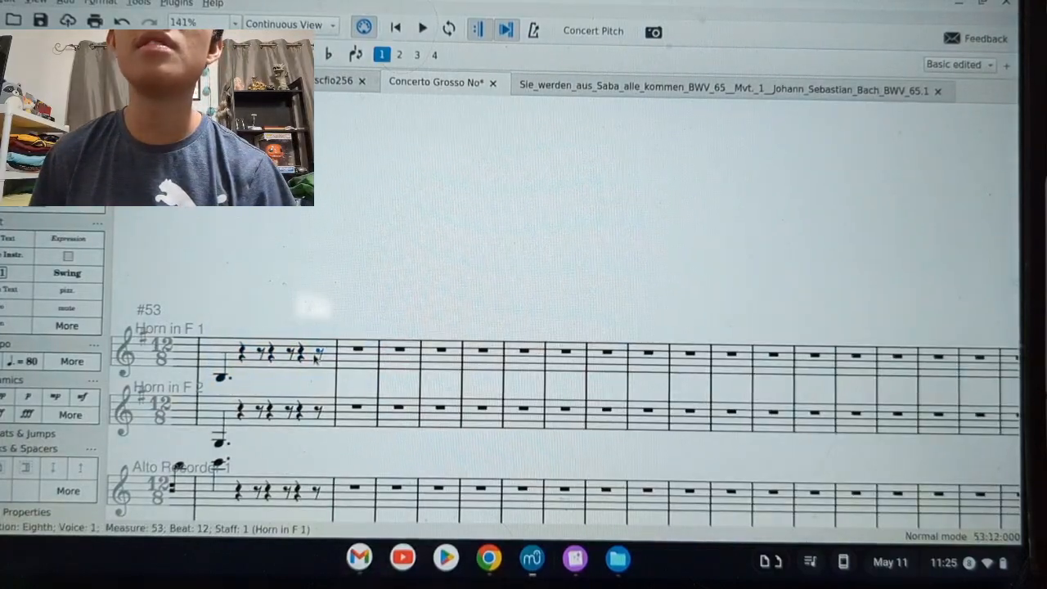
{"action": "left_click", "coordinate": [314, 360]}
{"action": "scroll", "coordinate": [303, 368], "scroll_direction": "down", "scroll_amount": 10}
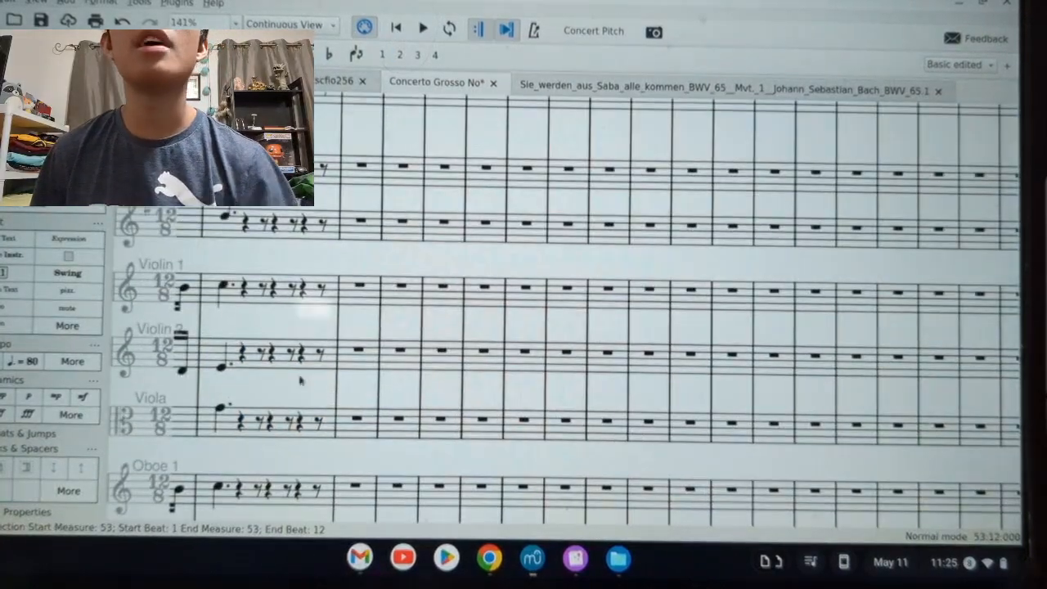
{"action": "scroll", "coordinate": [250, 284], "scroll_direction": "down", "scroll_amount": 5}
{"action": "left_click", "coordinate": [211, 376]}
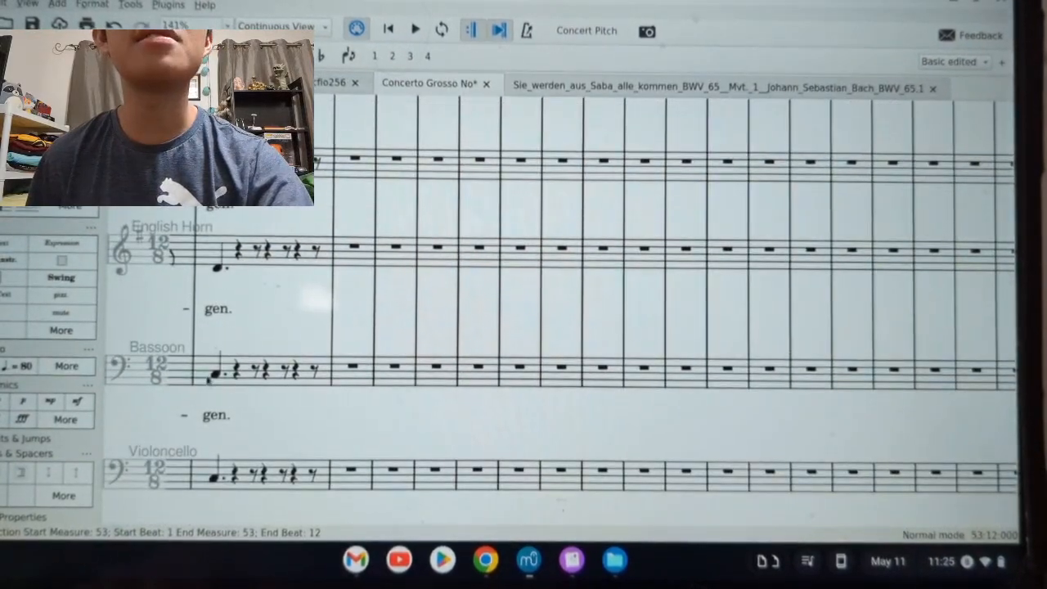
{"action": "left_click", "coordinate": [214, 374]}
{"action": "scroll", "coordinate": [245, 344], "scroll_direction": "down", "scroll_amount": 3}
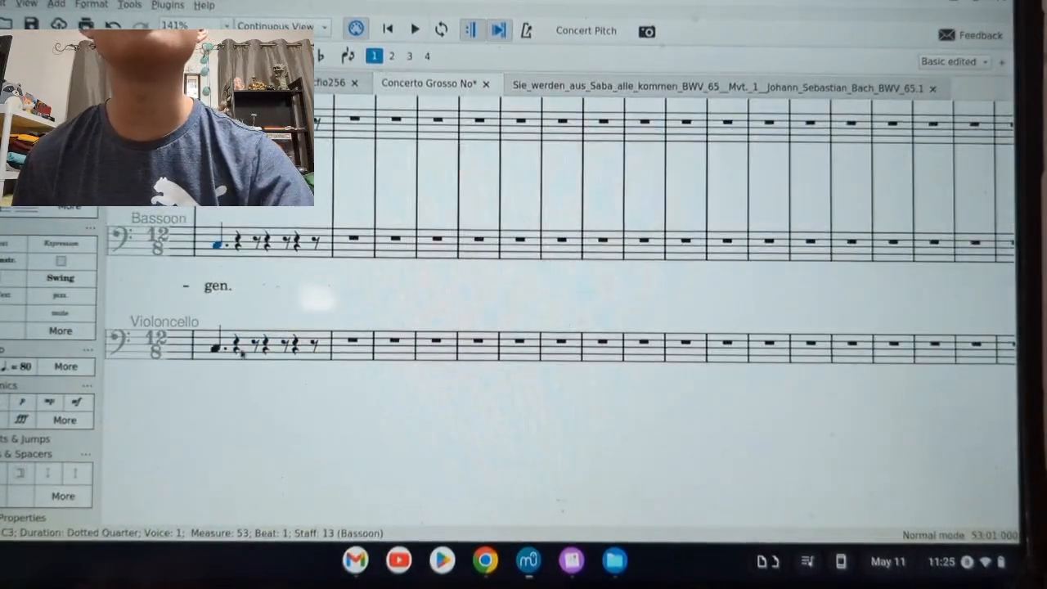
{"action": "left_click", "coordinate": [217, 350]}
{"action": "scroll", "coordinate": [229, 331], "scroll_direction": "up", "scroll_amount": 10}
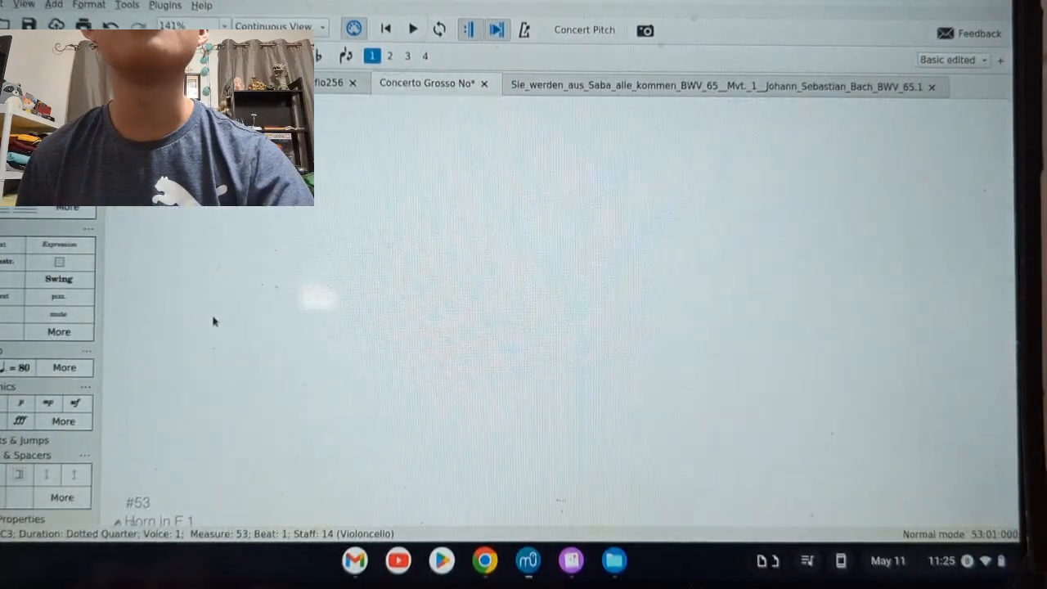
{"action": "scroll", "coordinate": [213, 321], "scroll_direction": "down", "scroll_amount": 5}
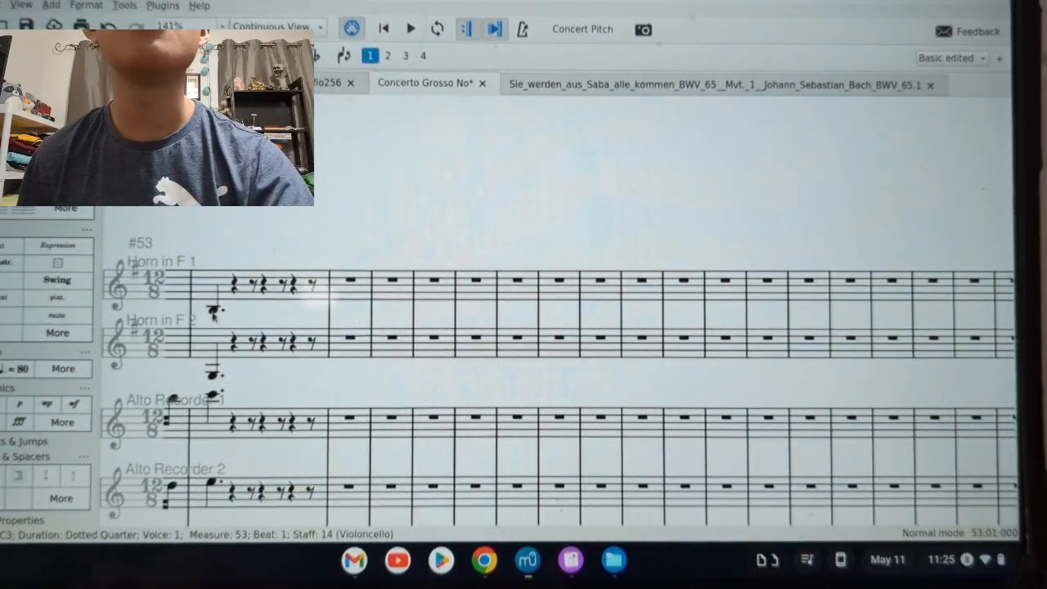
{"action": "left_click", "coordinate": [214, 311], "text": "shift"}
{"action": "key", "text": "7"}
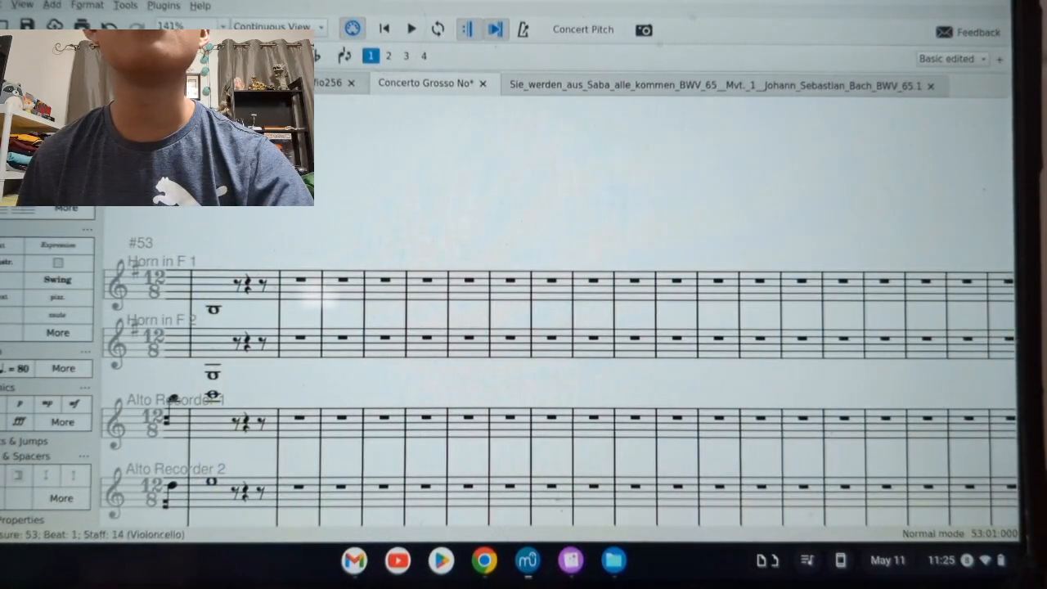
- Extend the whole notes in measure 53 to dotted whole notes on every staff, filling the 12/8 measure
{"action": "scroll", "coordinate": [213, 318], "scroll_direction": "down", "scroll_amount": 15}
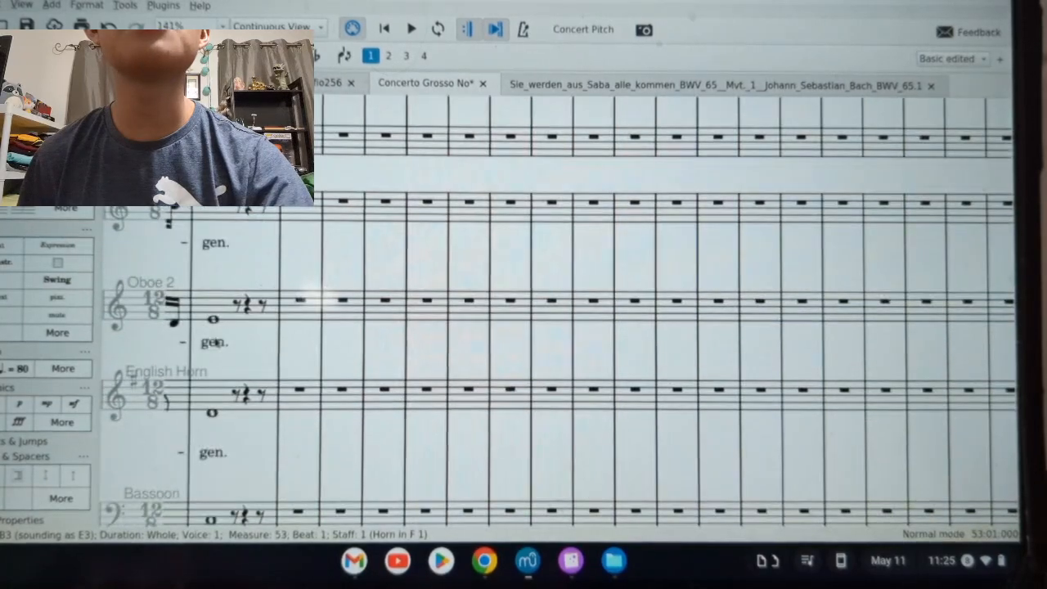
{"action": "left_click", "coordinate": [214, 135], "text": "shift"}
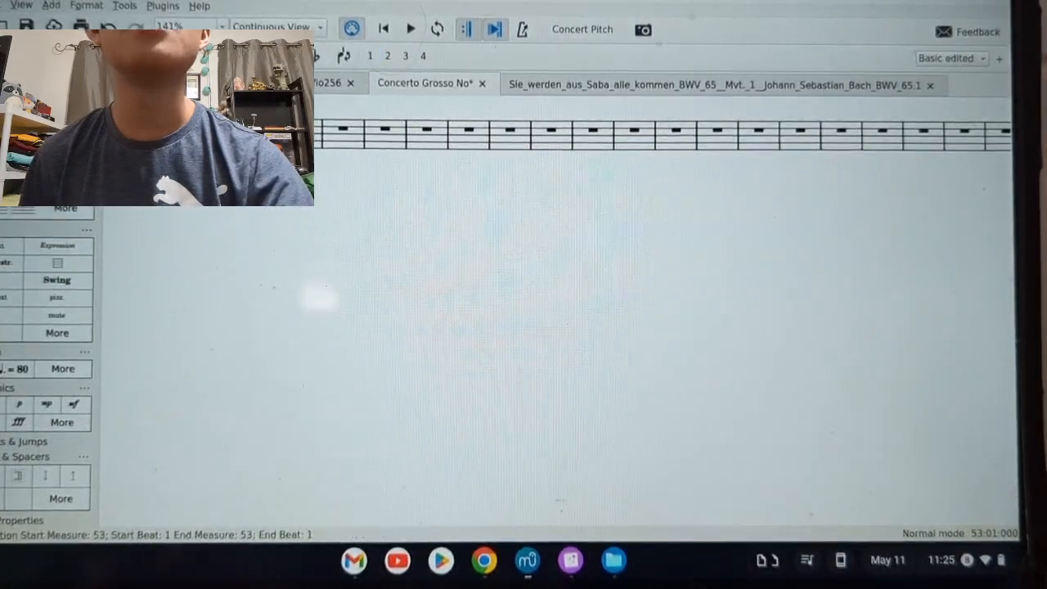
{"action": "key", "text": "7"}
- Add an end barline and a section break at Horn in F 1 measure 53 to close the movement
{"action": "scroll", "coordinate": [327, 261], "scroll_direction": "up", "scroll_amount": 10}
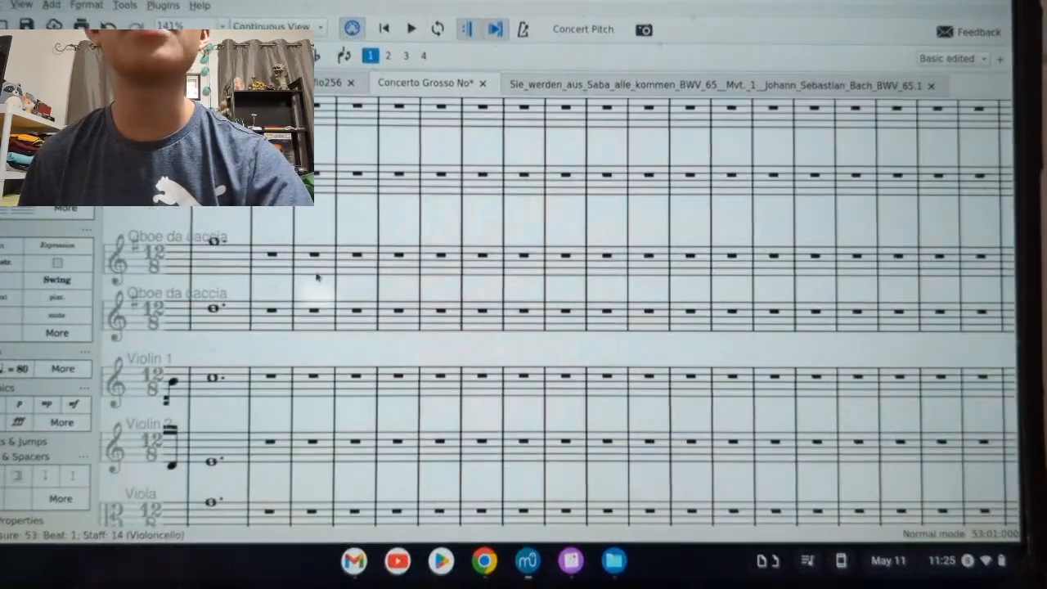
{"action": "left_click", "coordinate": [214, 222], "text": "shift"}
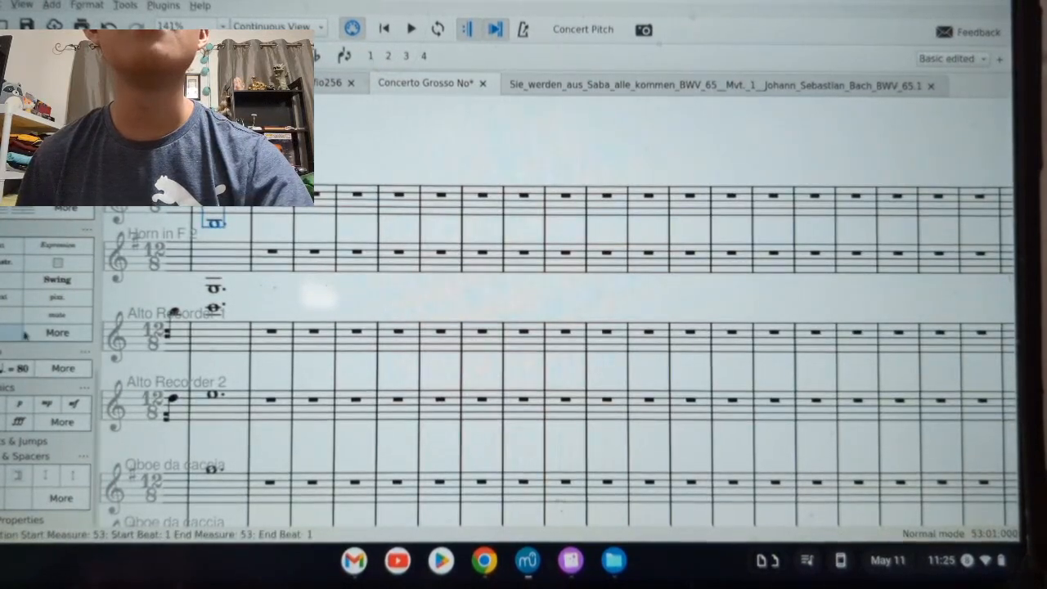
{"action": "left_click", "coordinate": [24, 203]}
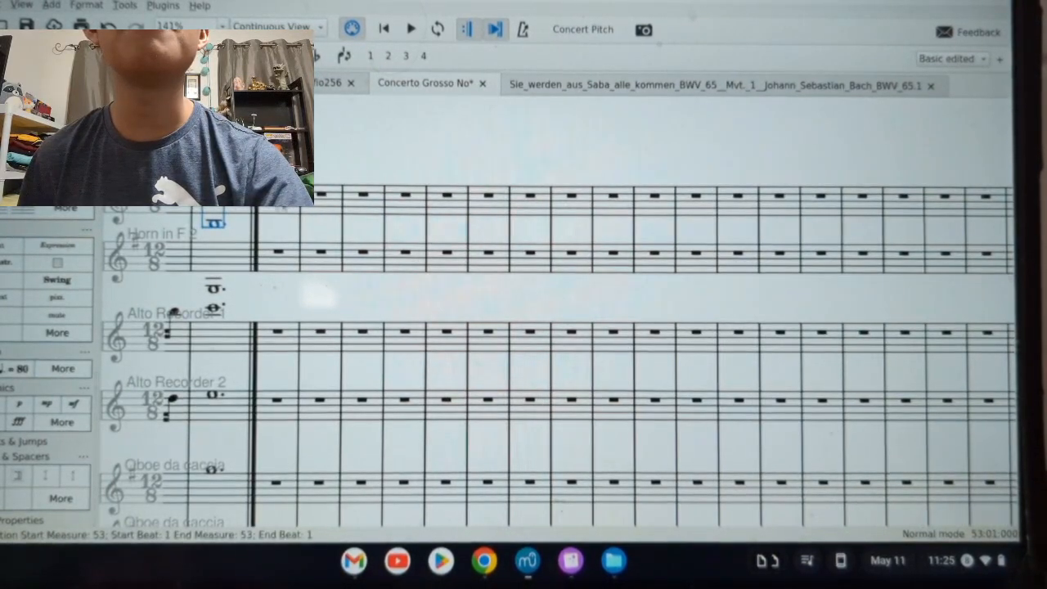
{"action": "left_click", "coordinate": [17, 476]}
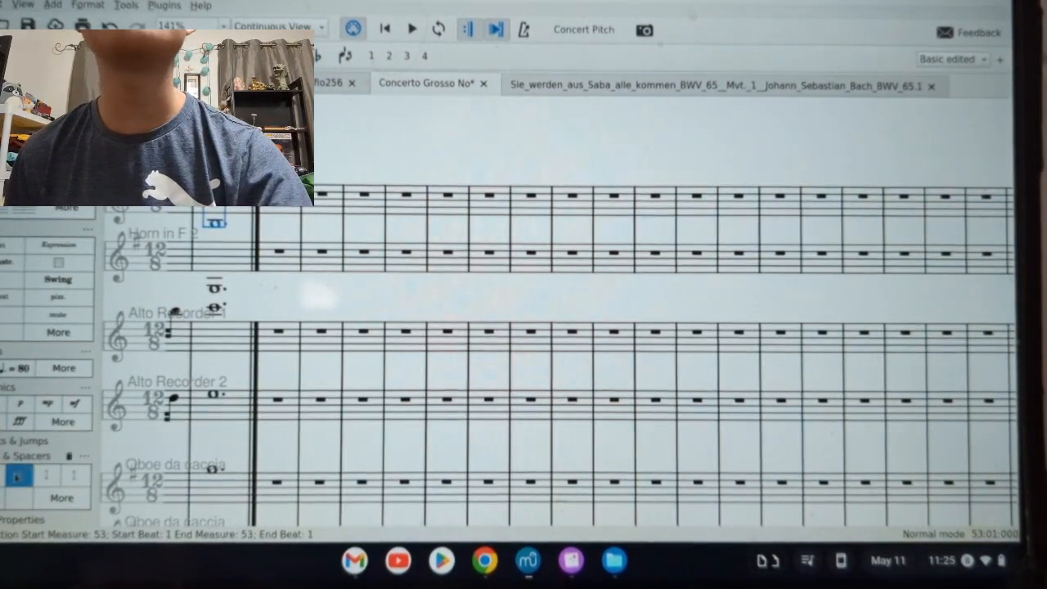
- Switch to the browser and look through the BWV 65 conductor score PDF on IMSLP
{"action": "left_click", "coordinate": [276, 213]}
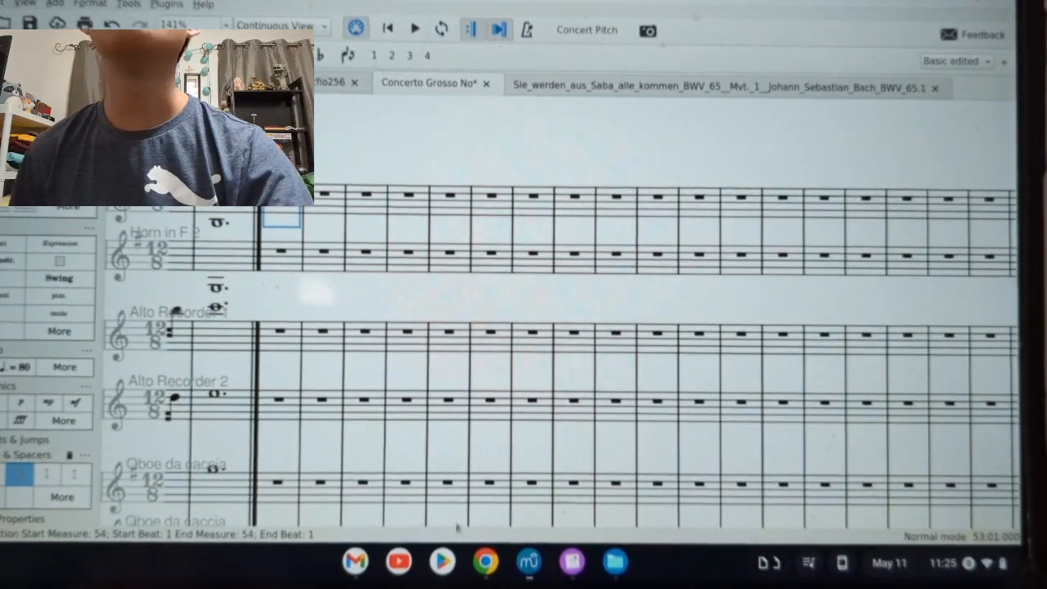
{"action": "left_click", "coordinate": [485, 560]}
{"action": "left_click", "coordinate": [573, 512]}
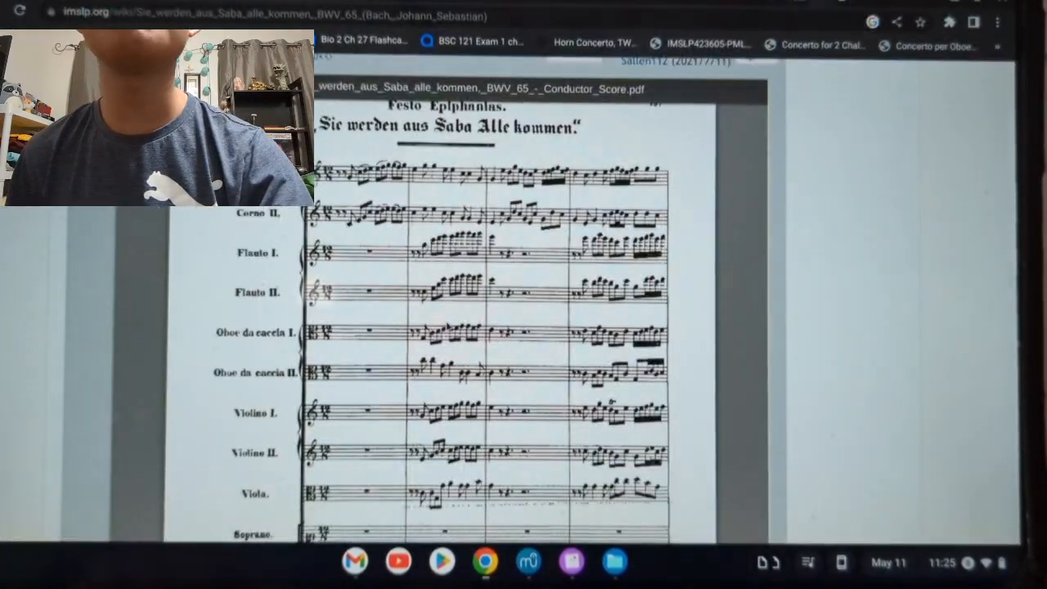
{"action": "scroll", "coordinate": [451, 330], "scroll_direction": "down", "scroll_amount": 15}
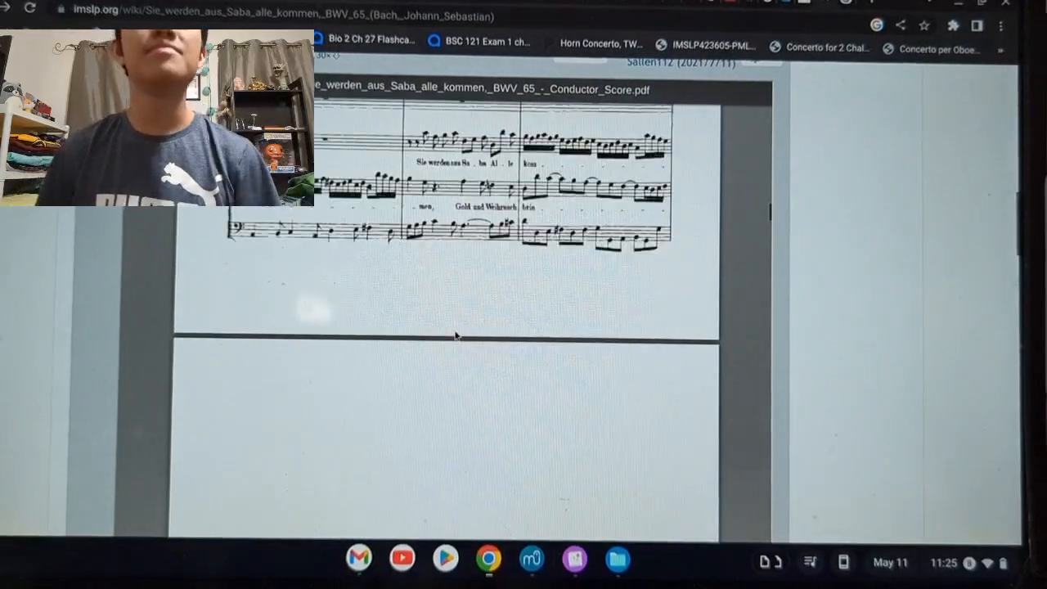
{"action": "scroll", "coordinate": [453, 360], "scroll_direction": "down", "scroll_amount": 4}
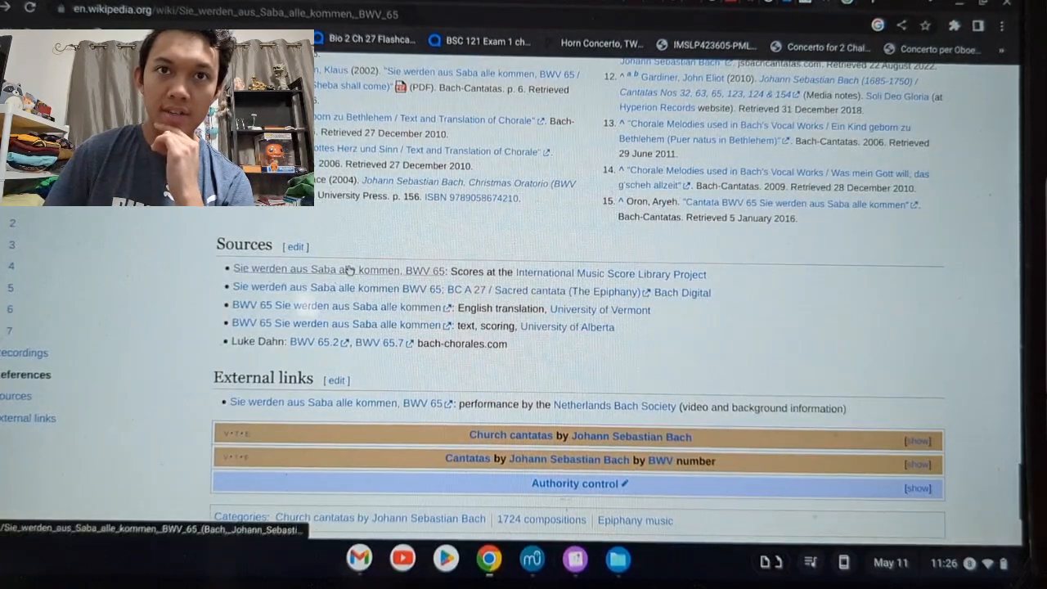
- Open the IMSLP page for BWV 65 from the Wikipedia article's sources and examine its general information and instrumentation
{"action": "left_click", "coordinate": [349, 270]}
{"action": "scroll", "coordinate": [362, 303], "scroll_direction": "down", "scroll_amount": 15}
{"action": "scroll", "coordinate": [357, 296], "scroll_direction": "up", "scroll_amount": 6}
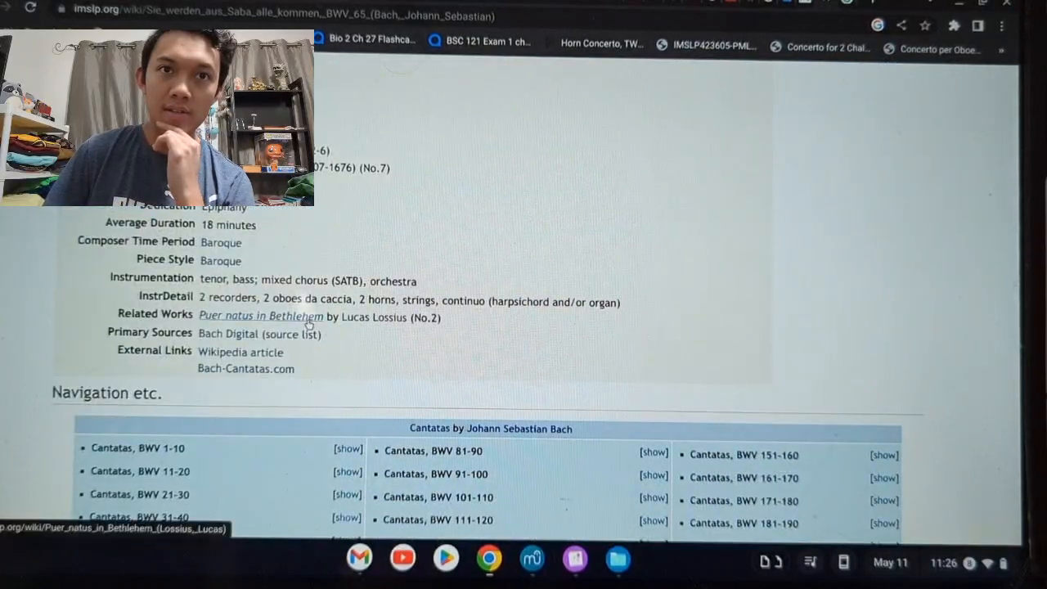
{"action": "scroll", "coordinate": [309, 324], "scroll_direction": "up", "scroll_amount": 1}
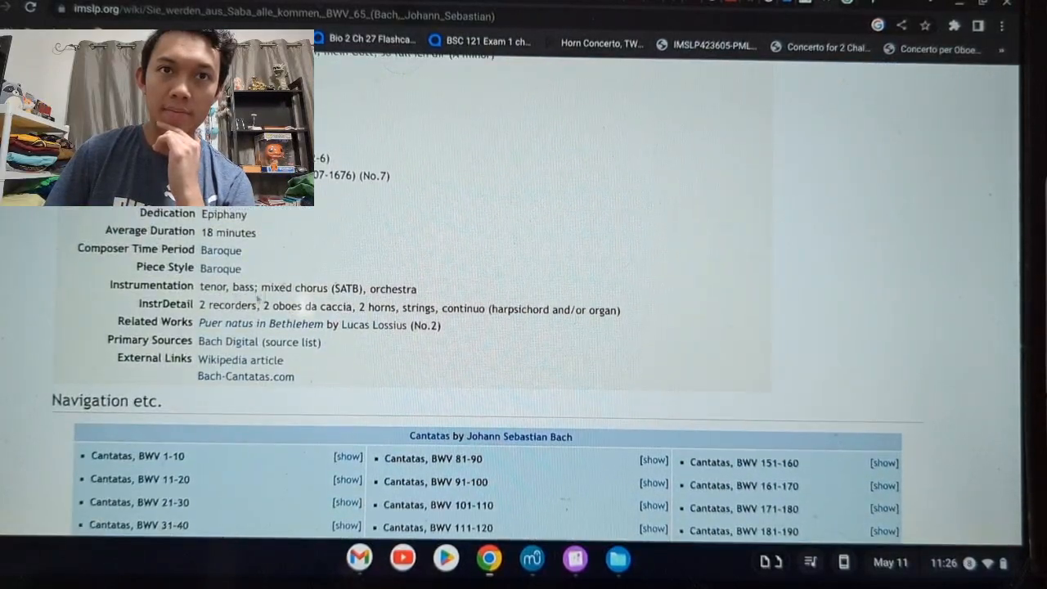
{"action": "scroll", "coordinate": [251, 287], "scroll_direction": "up", "scroll_amount": 8}
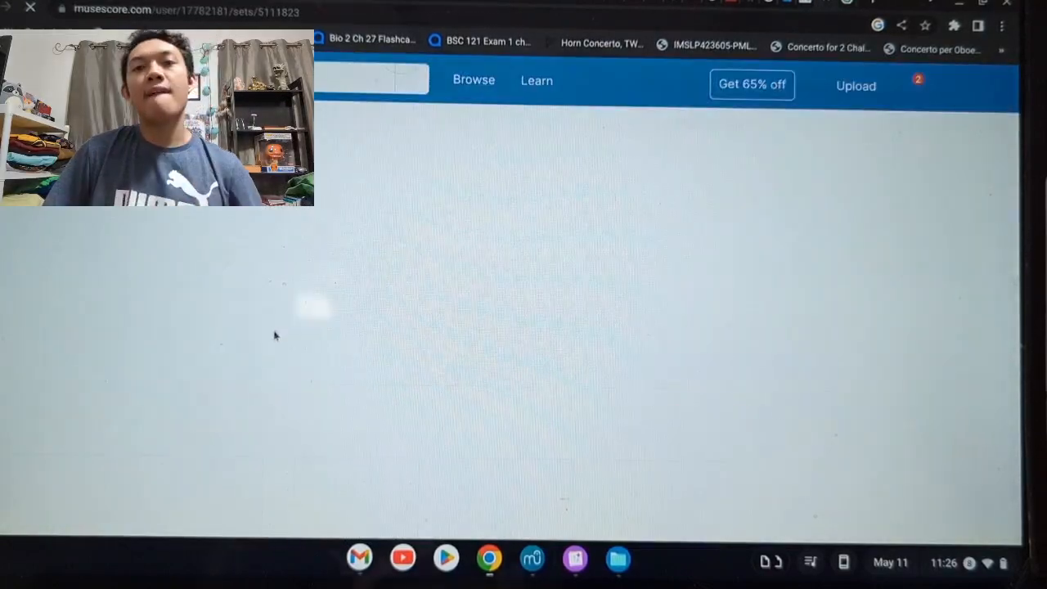
- Open BWV 65 movement 6 from the MuseScore set and examine its instrument parts during playback
{"action": "scroll", "coordinate": [285, 393], "scroll_direction": "down", "scroll_amount": 4}
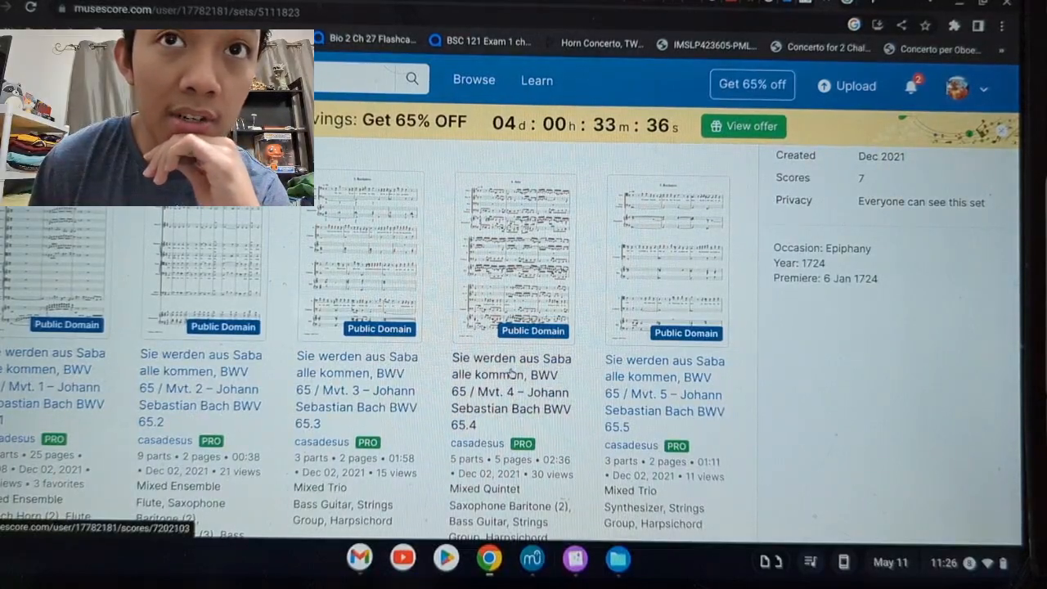
{"action": "scroll", "coordinate": [490, 380], "scroll_direction": "down", "scroll_amount": 4}
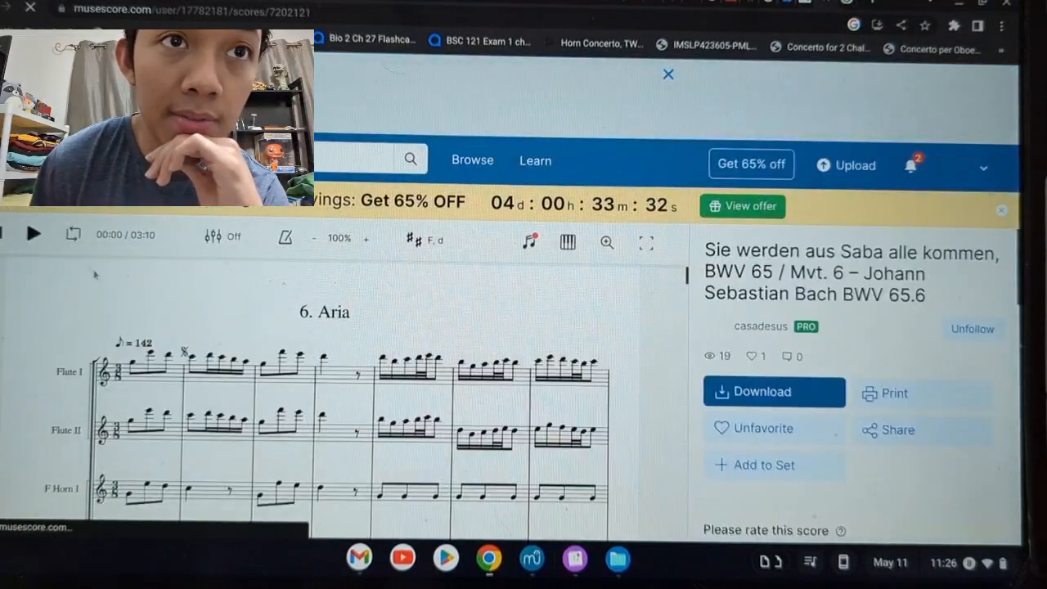
{"action": "scroll", "coordinate": [241, 391], "scroll_direction": "down", "scroll_amount": 2}
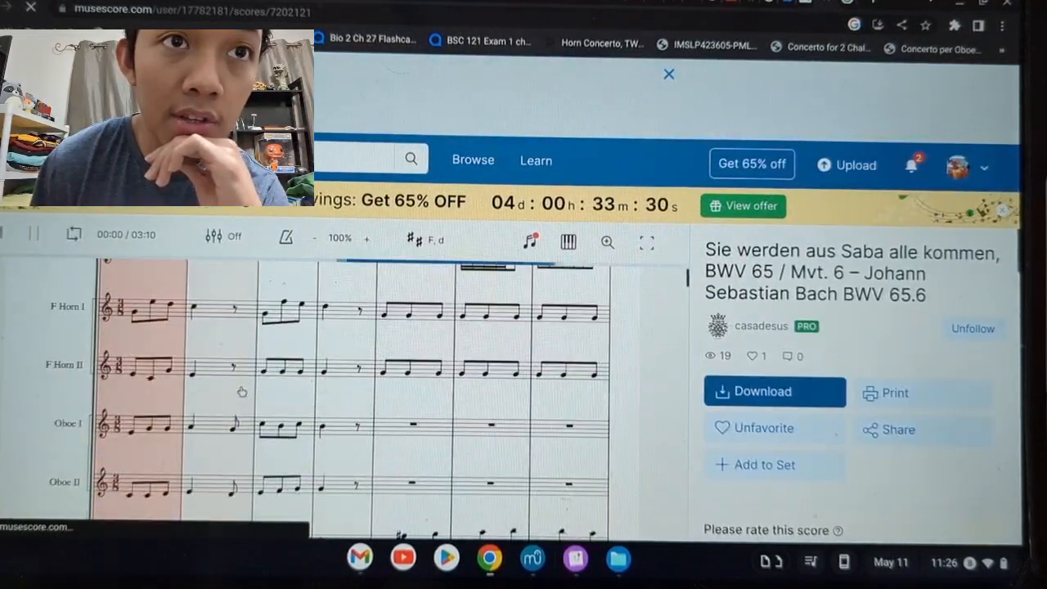
{"action": "scroll", "coordinate": [241, 391], "scroll_direction": "up", "scroll_amount": 2}
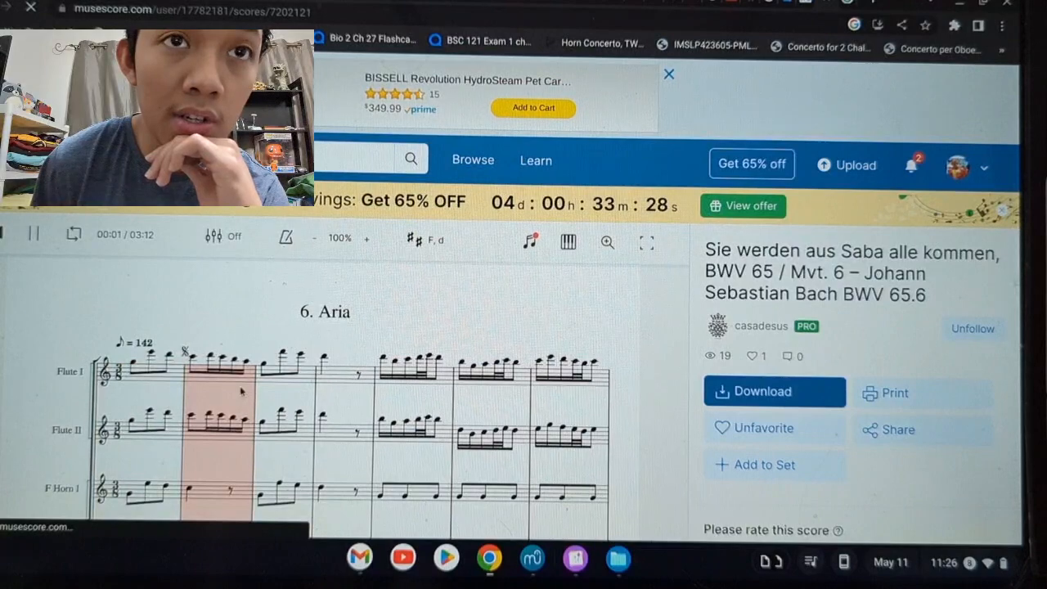
{"action": "scroll", "coordinate": [241, 391], "scroll_direction": "down", "scroll_amount": 1}
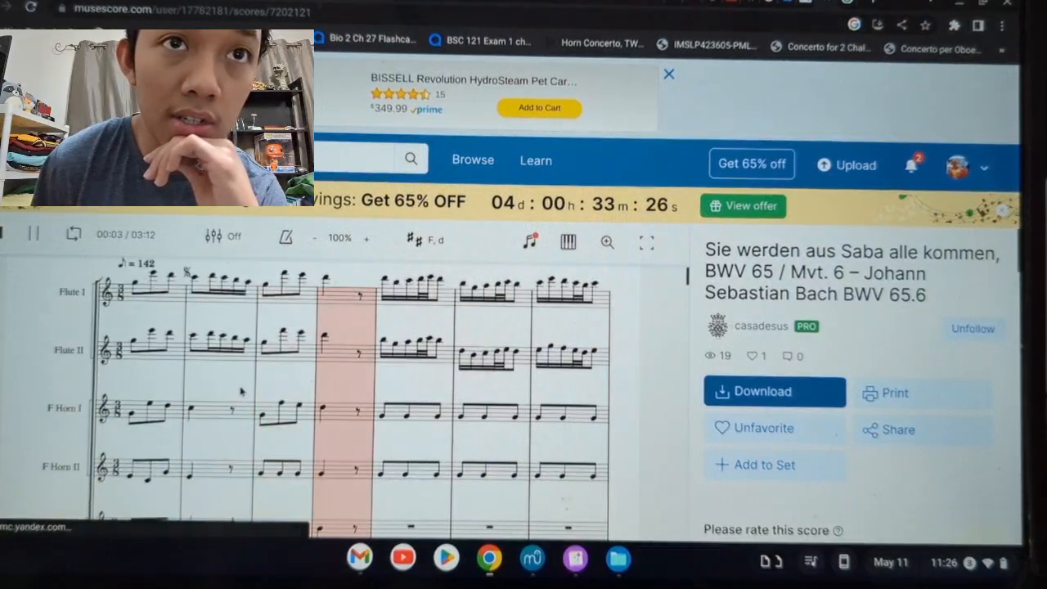
{"action": "scroll", "coordinate": [442, 409], "scroll_direction": "down", "scroll_amount": 6}
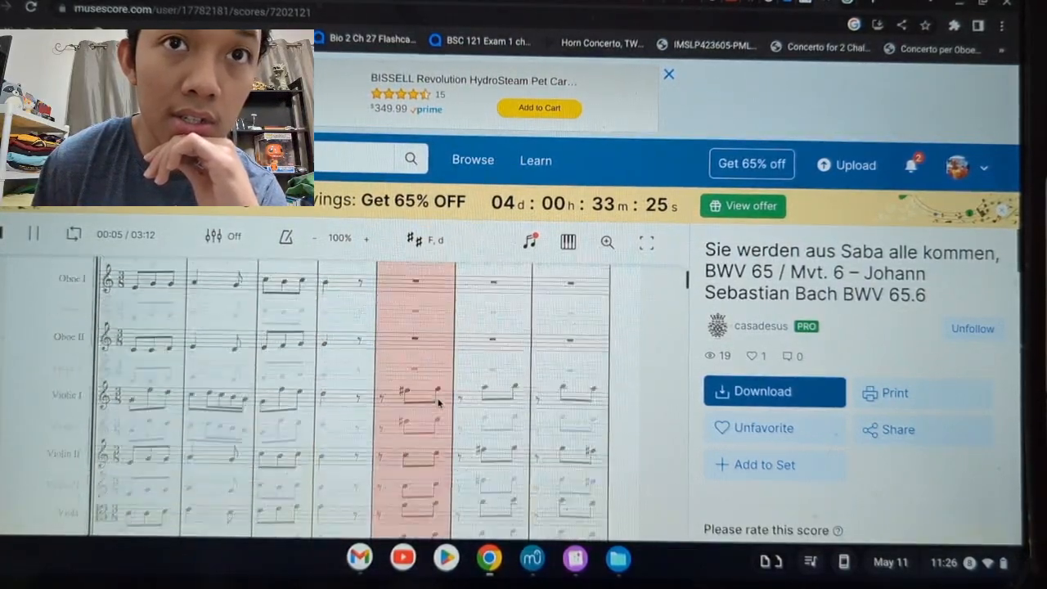
{"action": "scroll", "coordinate": [439, 402], "scroll_direction": "up", "scroll_amount": 7}
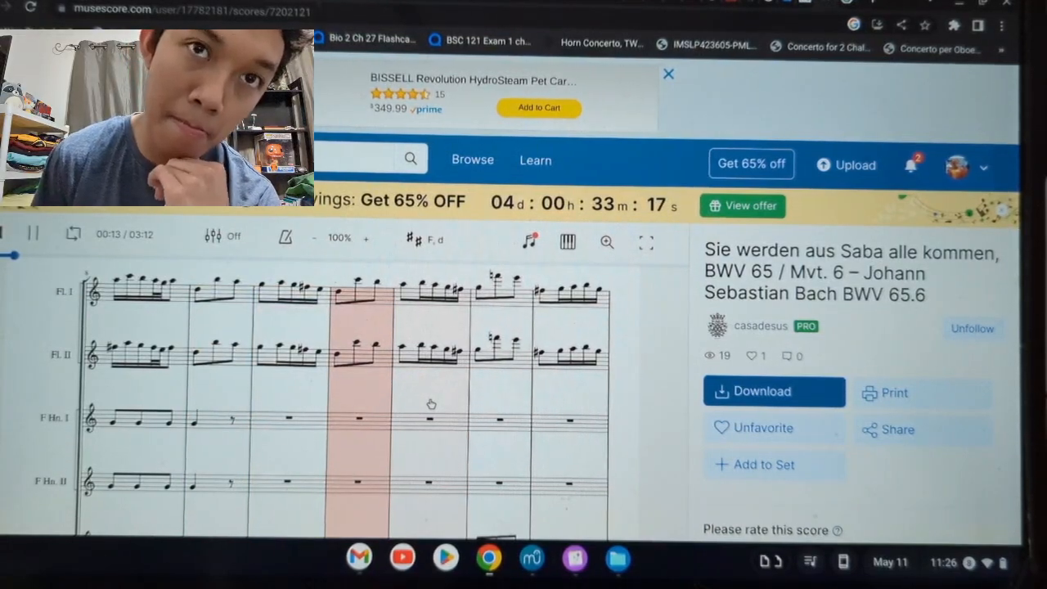
{"action": "scroll", "coordinate": [431, 403], "scroll_direction": "down", "scroll_amount": 2}
{"action": "scroll", "coordinate": [430, 403], "scroll_direction": "down", "scroll_amount": 7}
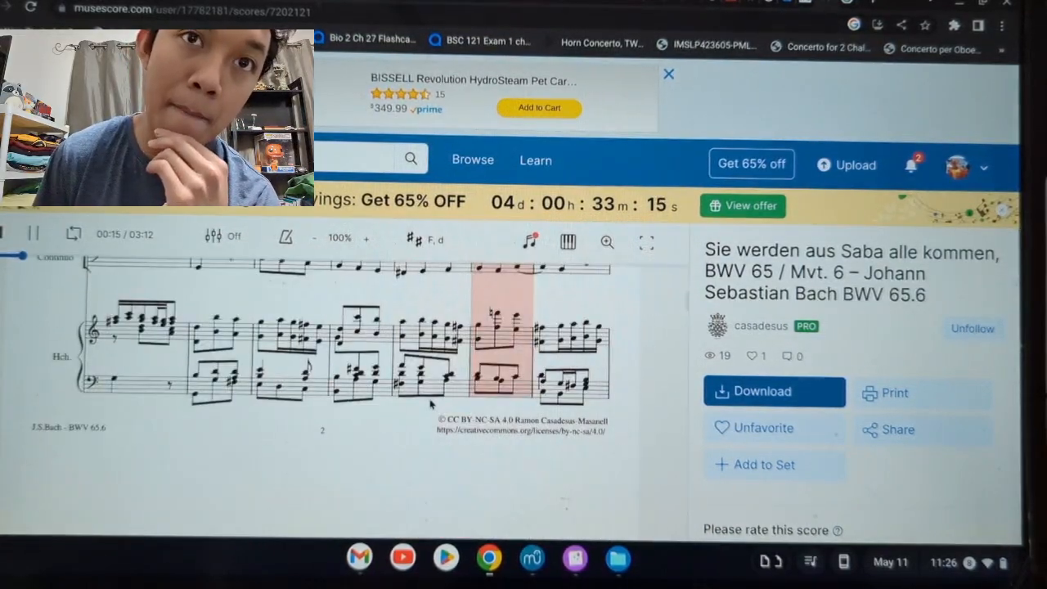
{"action": "scroll", "coordinate": [431, 403], "scroll_direction": "up", "scroll_amount": 8}
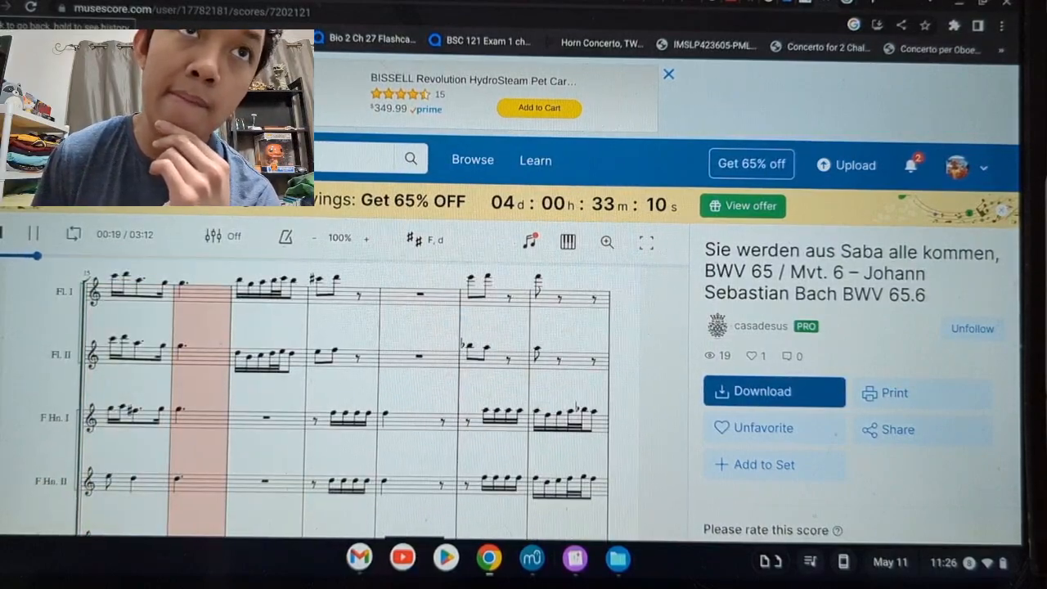
- Return to the BWV 65 set, open movement 4, and listen to the opening of the Aria before stopping playback
{"action": "left_click", "coordinate": [9, 7]}
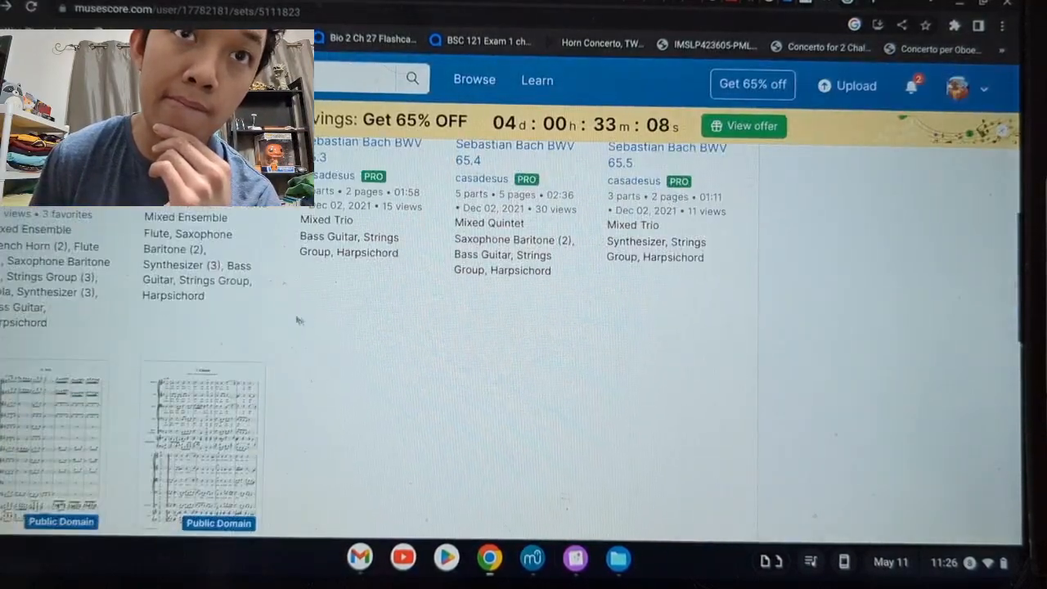
{"action": "scroll", "coordinate": [307, 324], "scroll_direction": "up", "scroll_amount": 3}
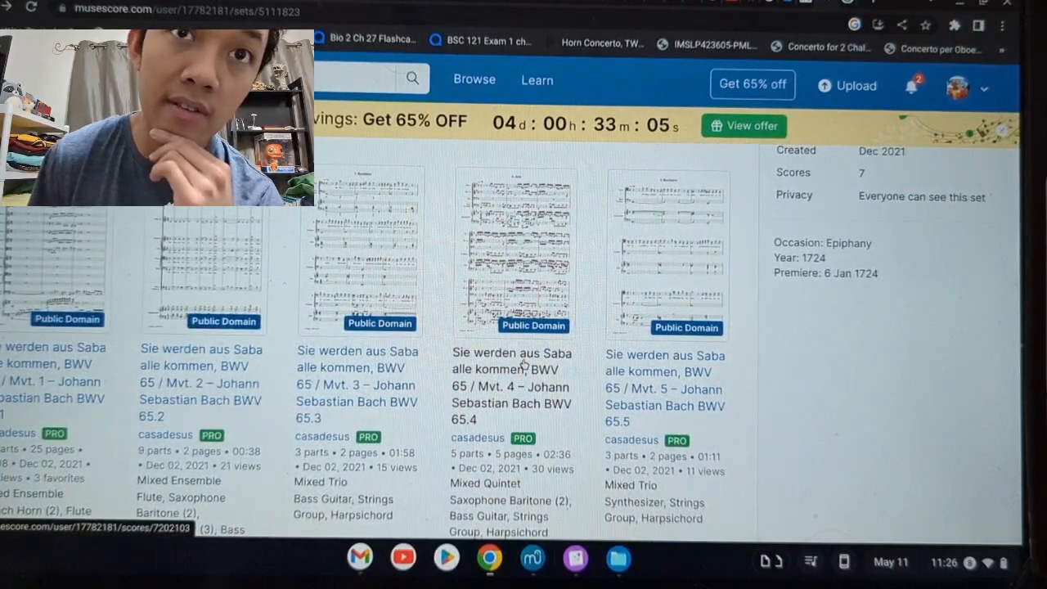
{"action": "left_click", "coordinate": [524, 365]}
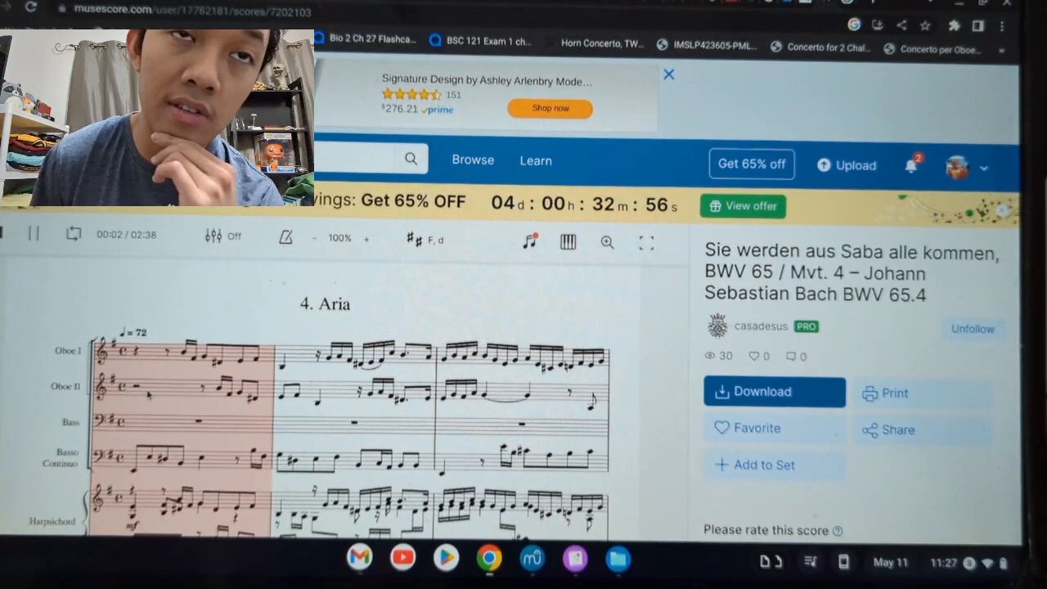
{"action": "left_click", "coordinate": [34, 234]}
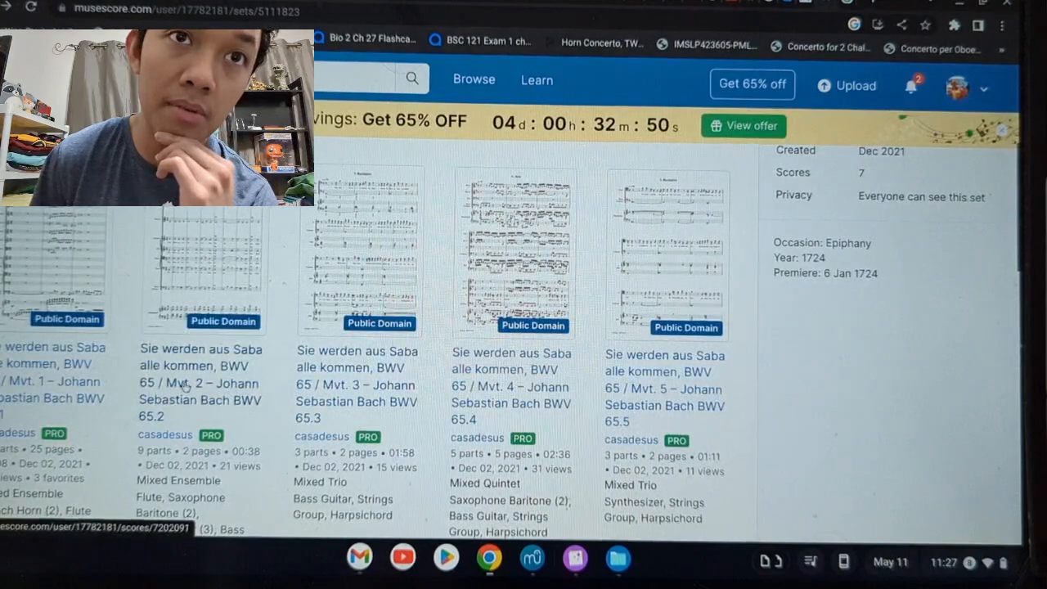
- Open BWV 65 movement 2, look through the Chorale to its end, and return to the set
{"action": "left_click", "coordinate": [260, 366]}
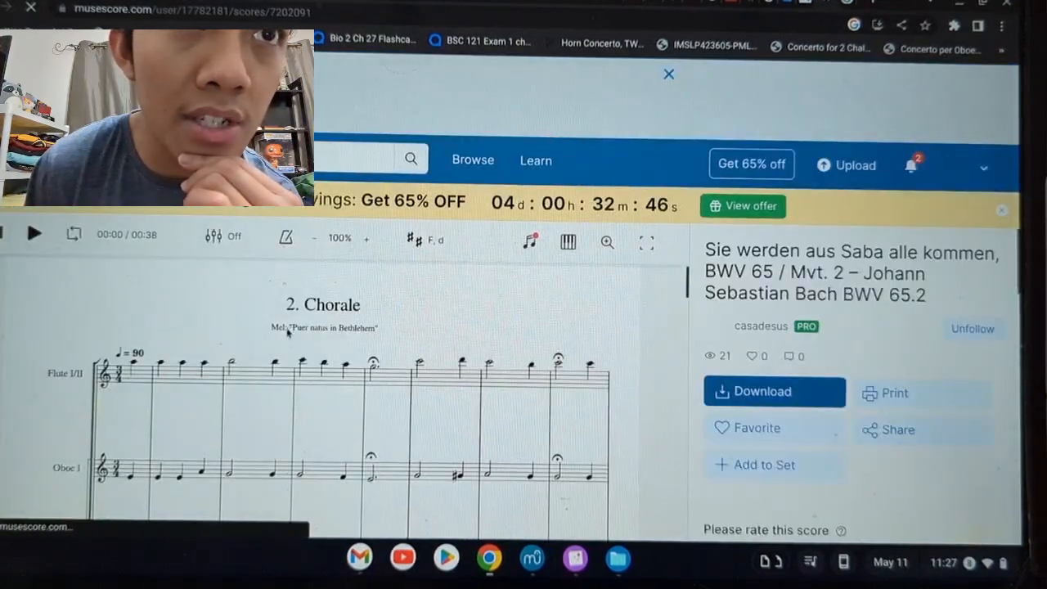
{"action": "scroll", "coordinate": [286, 328], "scroll_direction": "down", "scroll_amount": 10}
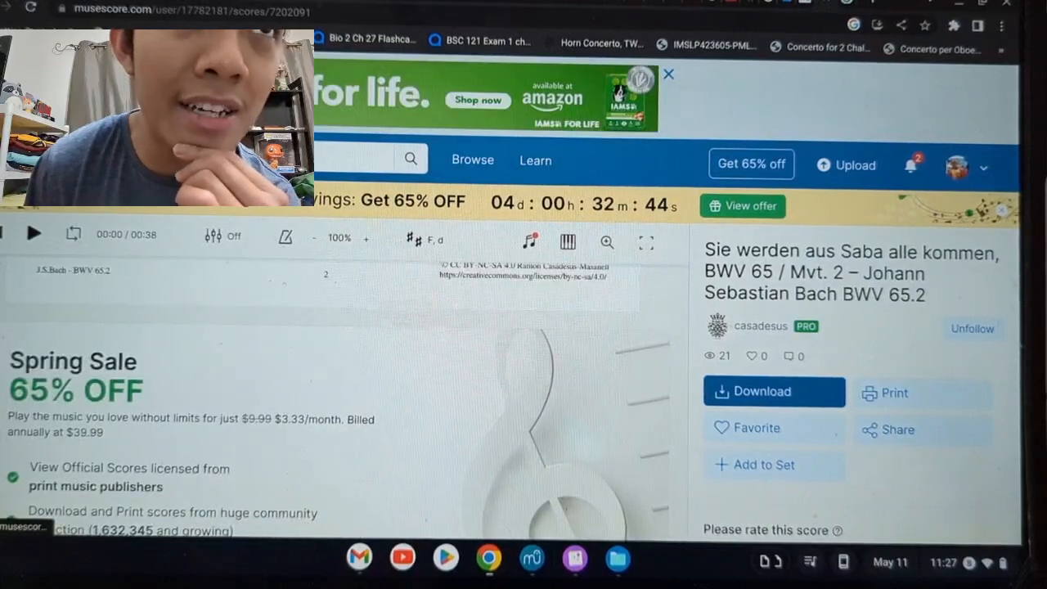
{"action": "key", "text": "alt+Left"}
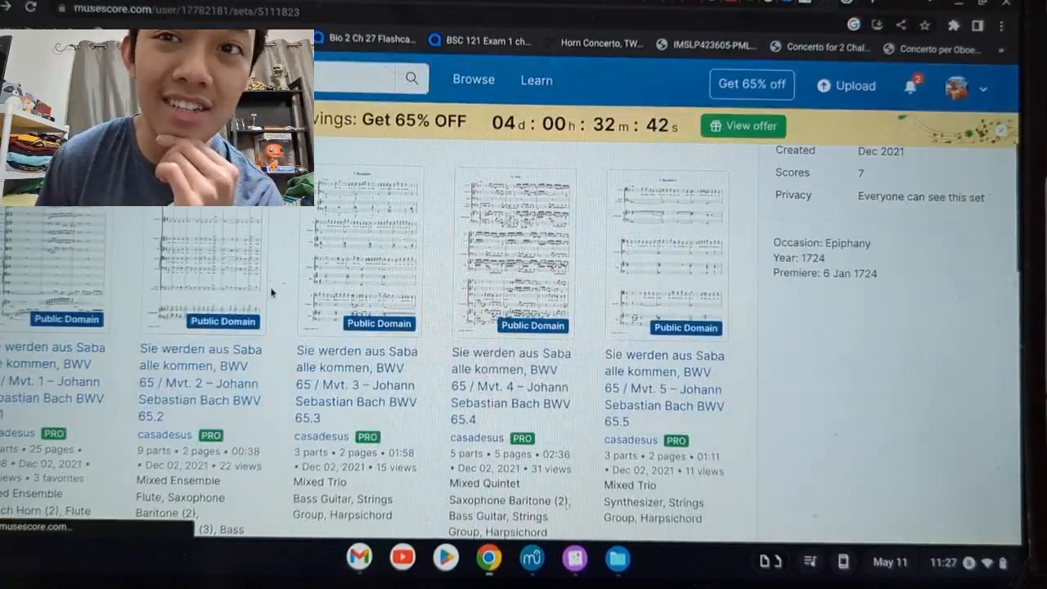
- Open BWV 65 movement 3 and look over the Recitativo's bass, continuo and harpsichord parts
{"action": "left_click", "coordinate": [374, 380]}
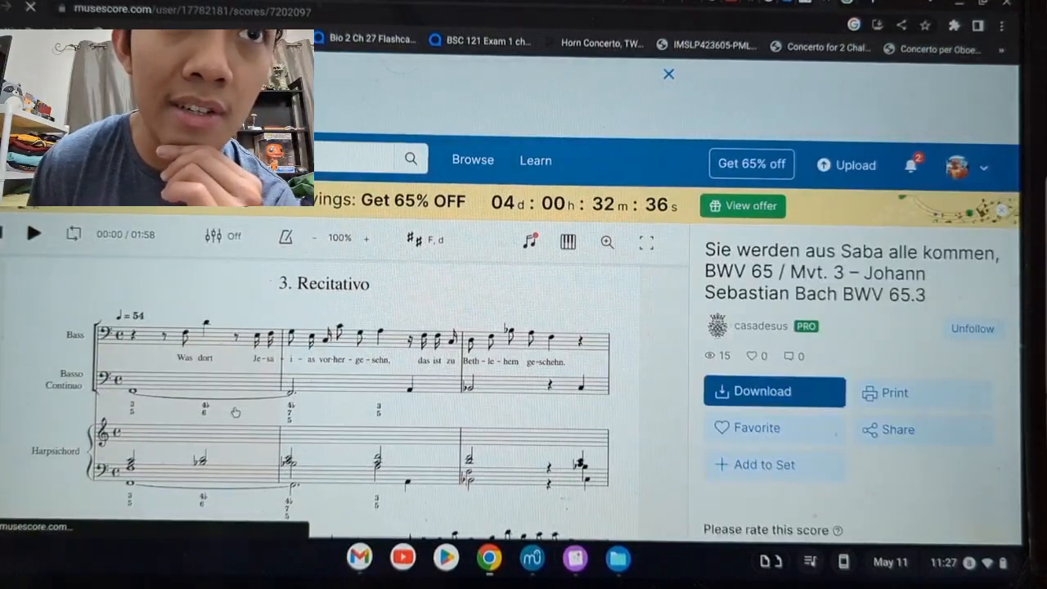
{"action": "scroll", "coordinate": [235, 412], "scroll_direction": "down", "scroll_amount": 2}
{"action": "scroll", "coordinate": [235, 412], "scroll_direction": "up", "scroll_amount": 2}
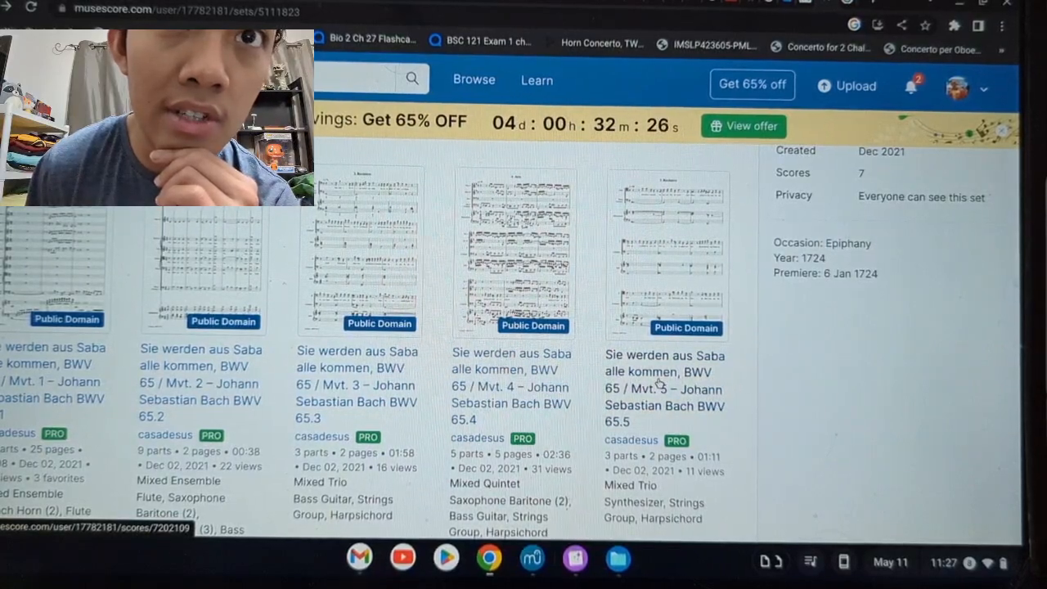
- Browse the BWV 65 set and compare the lengths and instrumentation of its movements
{"action": "scroll", "coordinate": [408, 342], "scroll_direction": "down", "scroll_amount": 3}
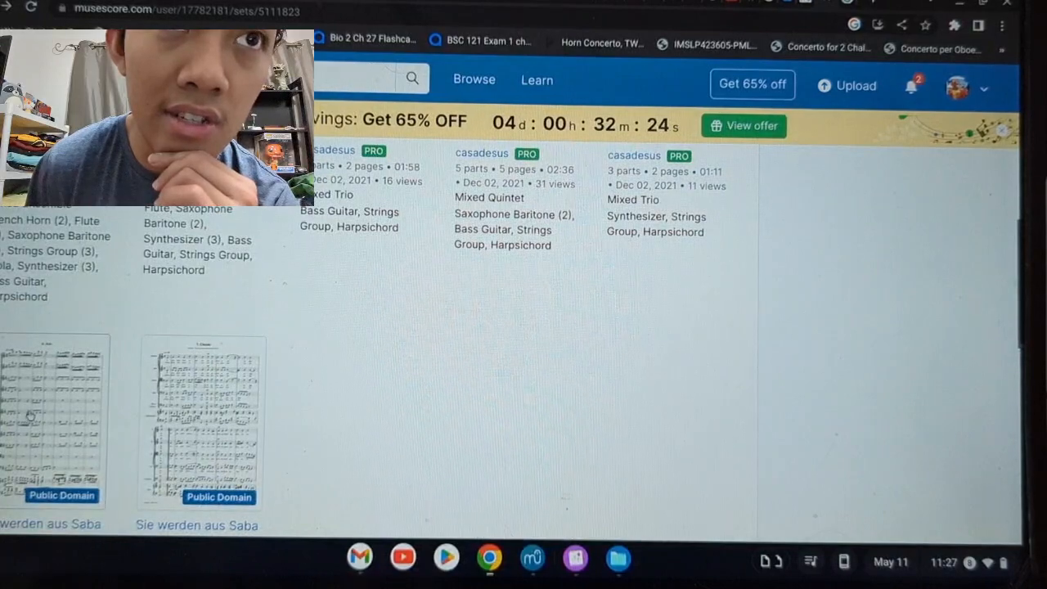
{"action": "scroll", "coordinate": [95, 411], "scroll_direction": "down", "scroll_amount": 1}
{"action": "scroll", "coordinate": [228, 384], "scroll_direction": "down", "scroll_amount": 2}
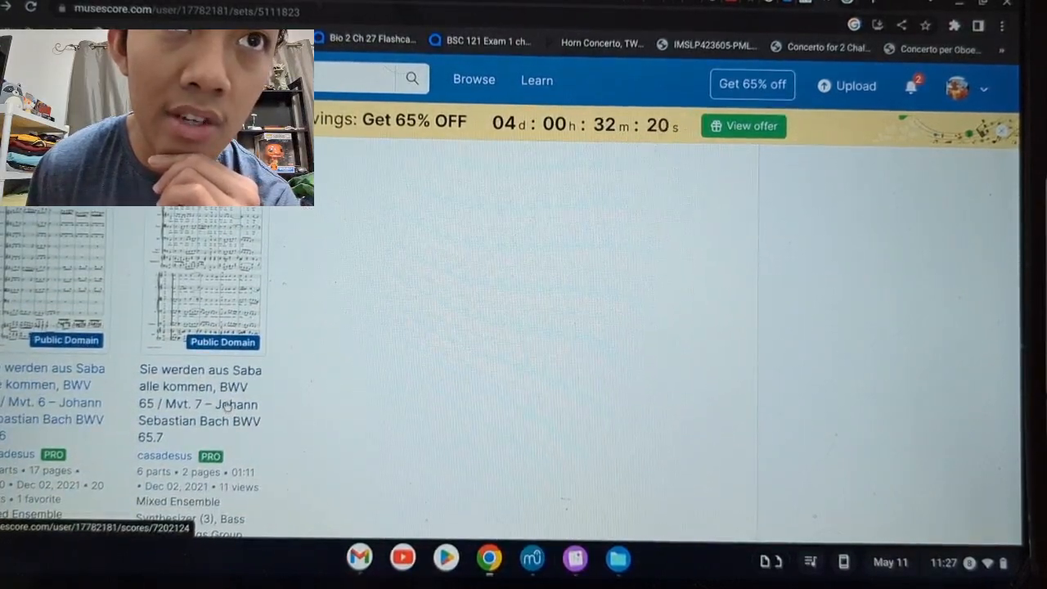
{"action": "scroll", "coordinate": [253, 469], "scroll_direction": "up", "scroll_amount": 6}
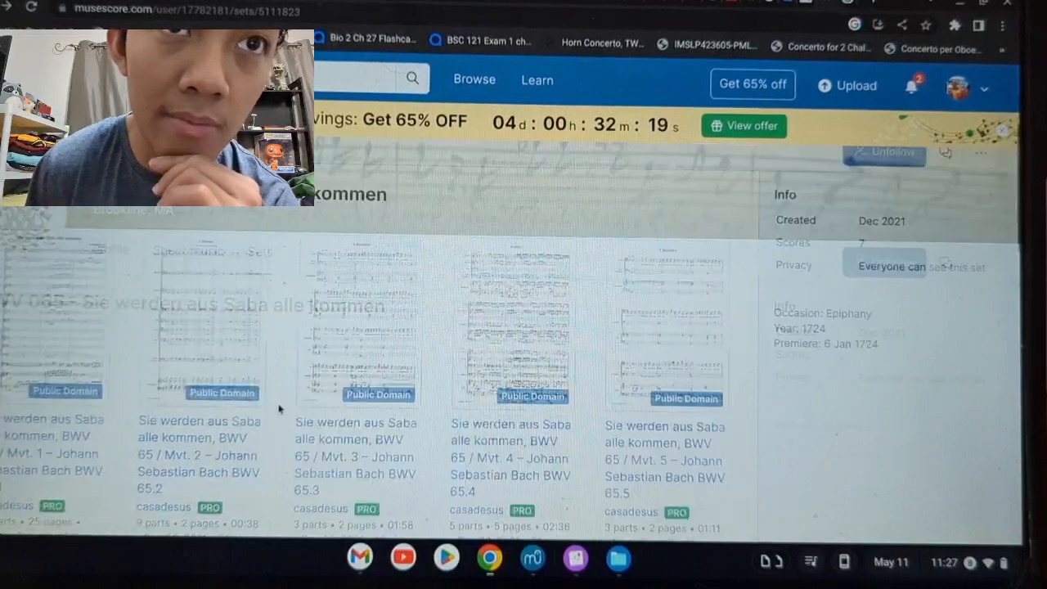
{"action": "scroll", "coordinate": [170, 431], "scroll_direction": "down", "scroll_amount": 4}
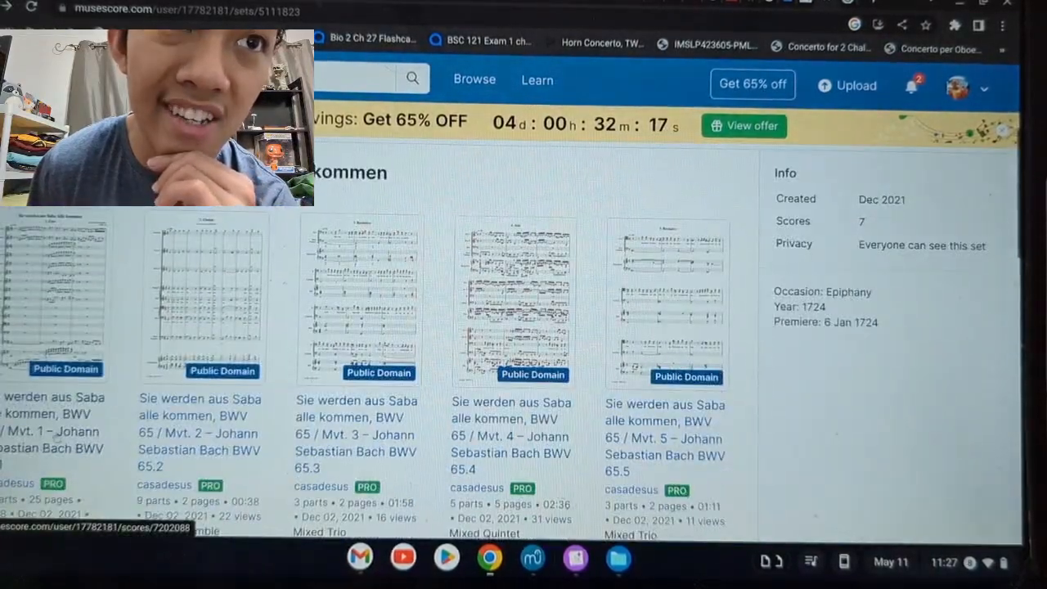
{"action": "scroll", "coordinate": [171, 431], "scroll_direction": "down", "scroll_amount": 3}
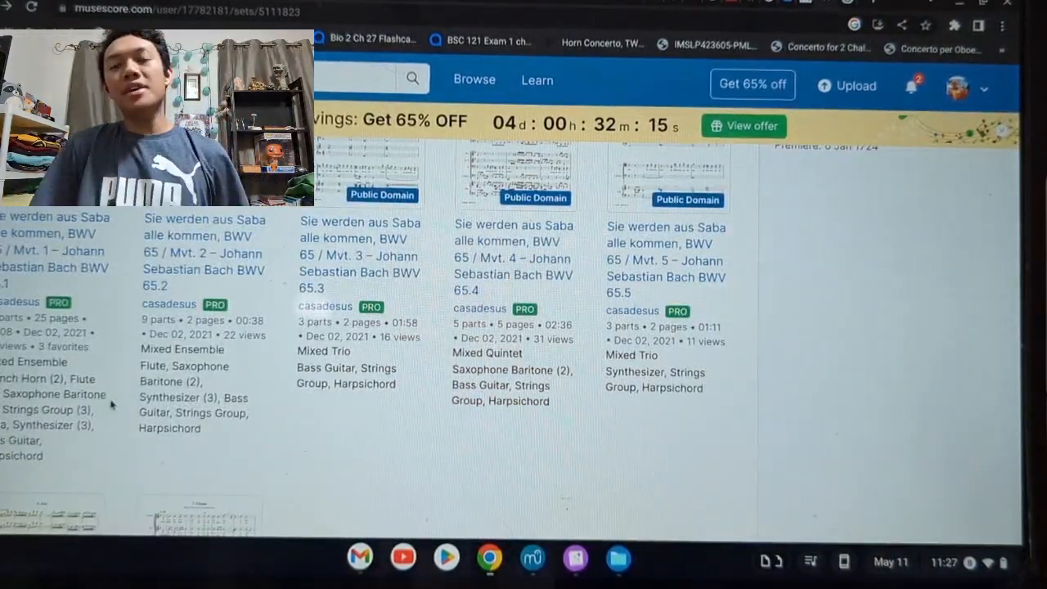
{"action": "scroll", "coordinate": [112, 406], "scroll_direction": "up", "scroll_amount": 3}
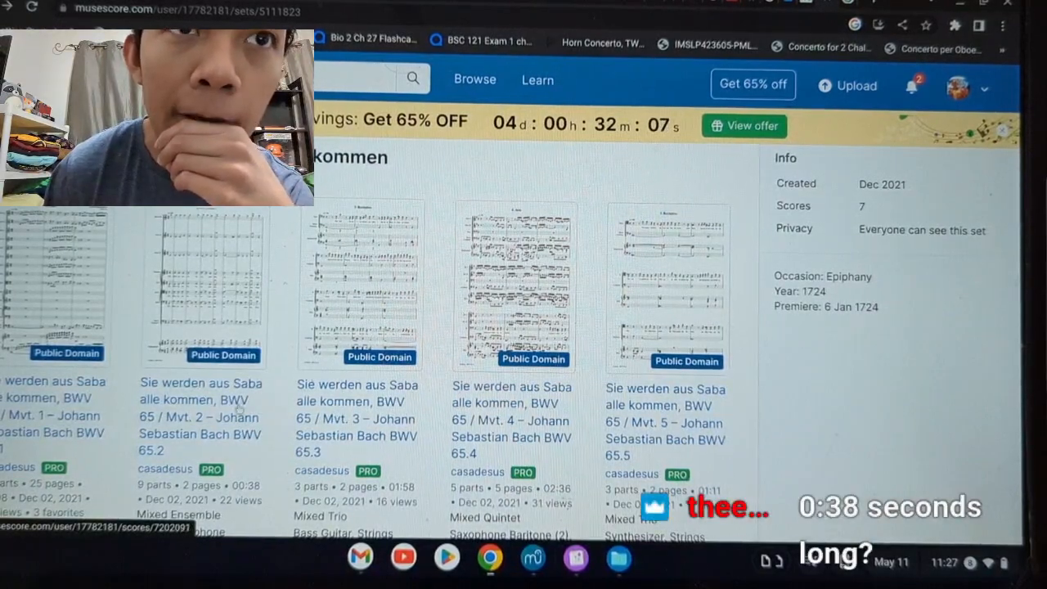
- Reopen BWV 65 movement 2, check its parts, and play the Chorale from the first measure
{"action": "left_click", "coordinate": [207, 413]}
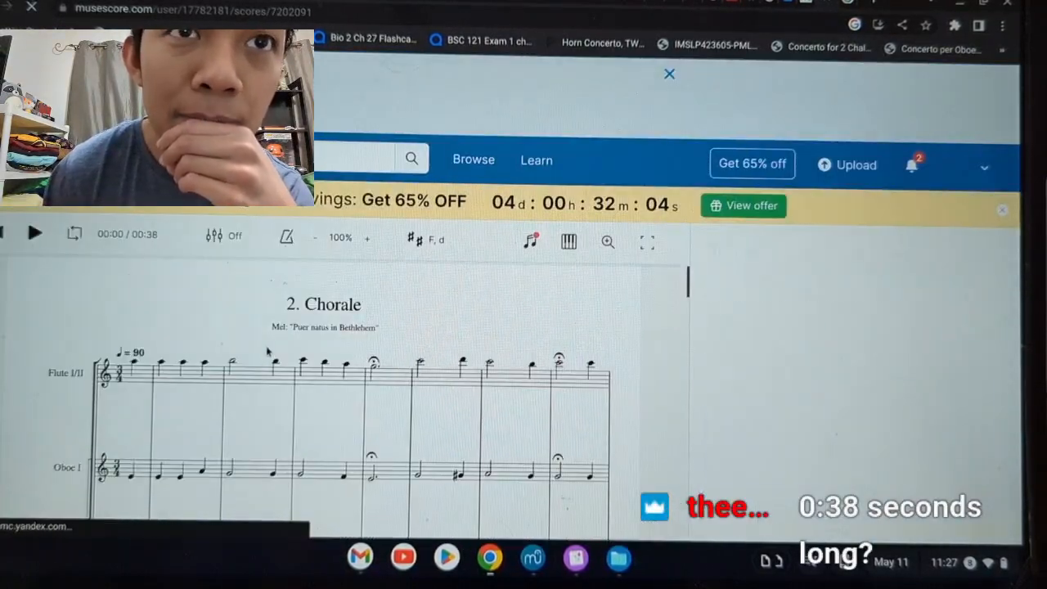
{"action": "scroll", "coordinate": [143, 352], "scroll_direction": "down", "scroll_amount": 3}
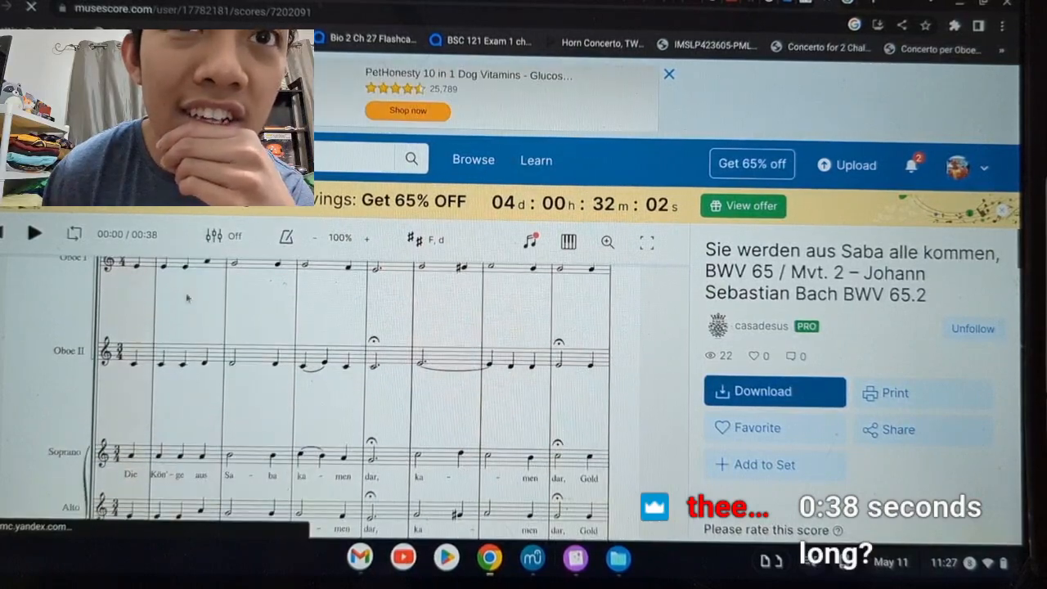
{"action": "scroll", "coordinate": [168, 389], "scroll_direction": "up", "scroll_amount": 5}
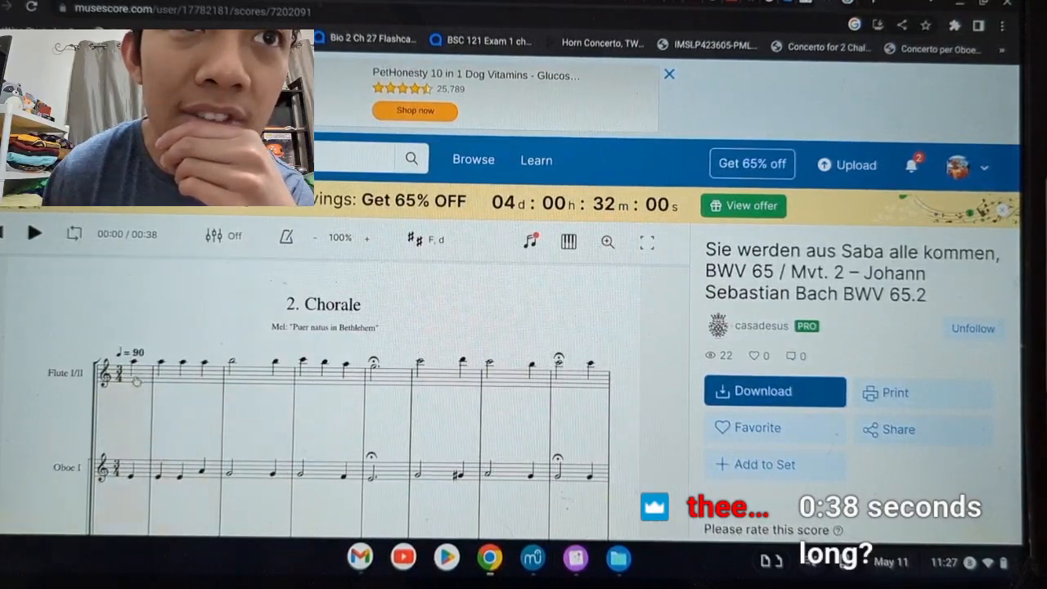
{"action": "left_click", "coordinate": [135, 375]}
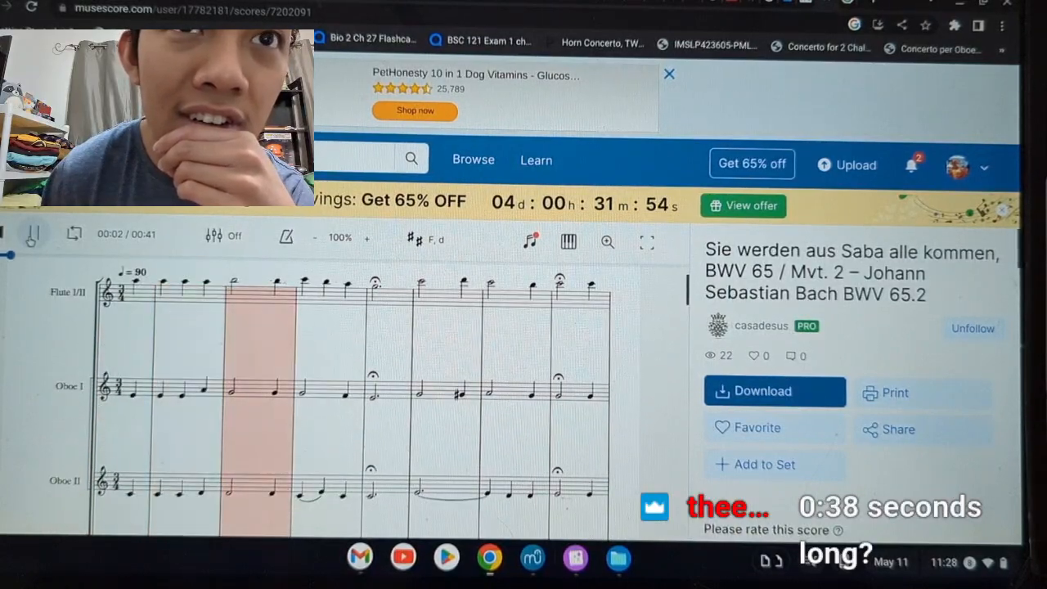
- Follow the Chorale's playback through its oboe and vocal parts, dismiss the rating prompt, and stop the playback
{"action": "scroll", "coordinate": [412, 344], "scroll_direction": "down", "scroll_amount": 5}
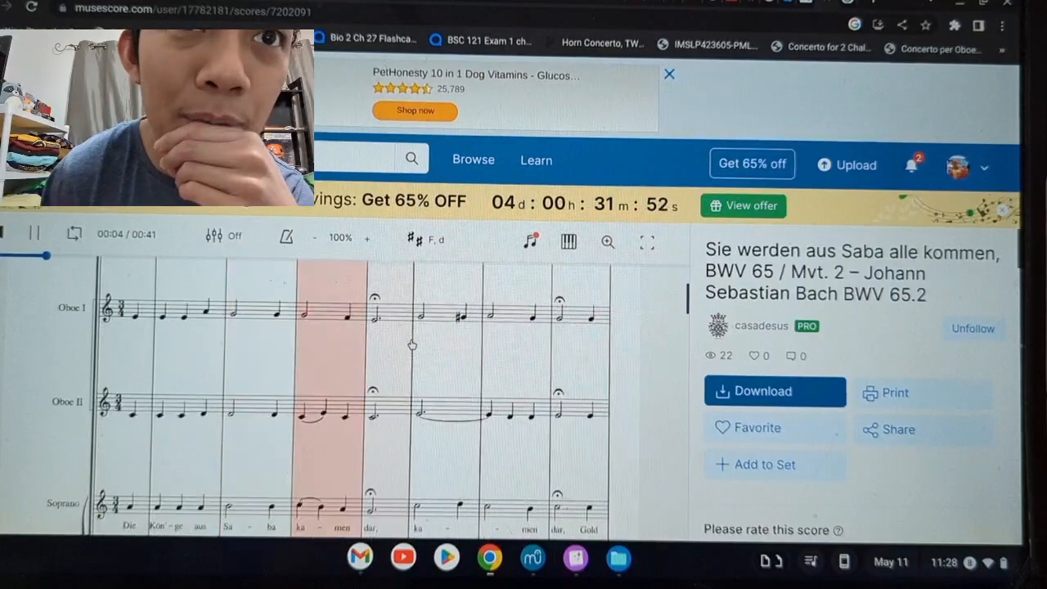
{"action": "scroll", "coordinate": [412, 344], "scroll_direction": "down", "scroll_amount": 6}
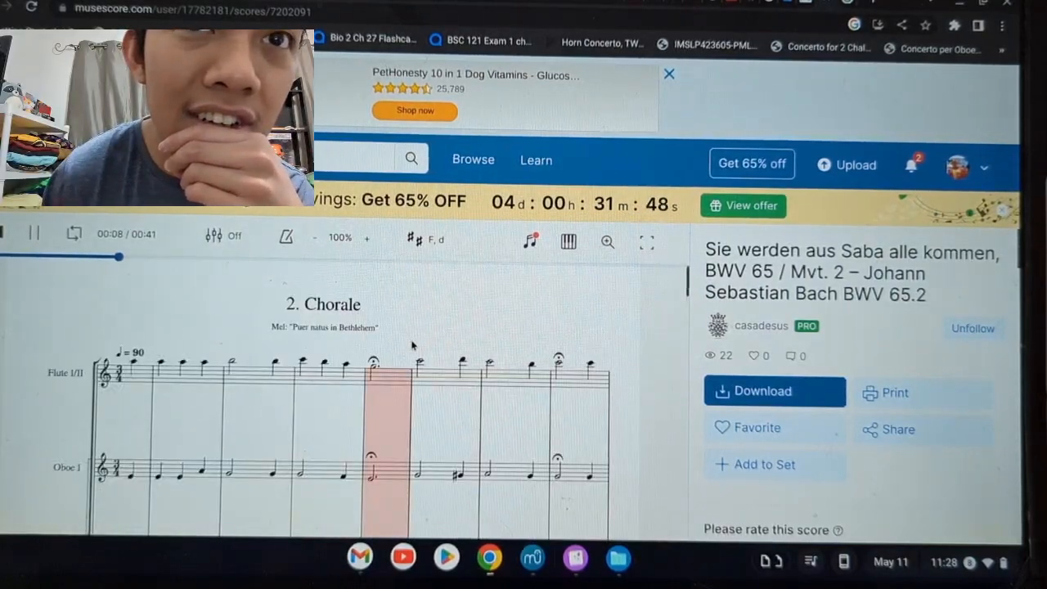
{"action": "scroll", "coordinate": [412, 344], "scroll_direction": "down", "scroll_amount": 5}
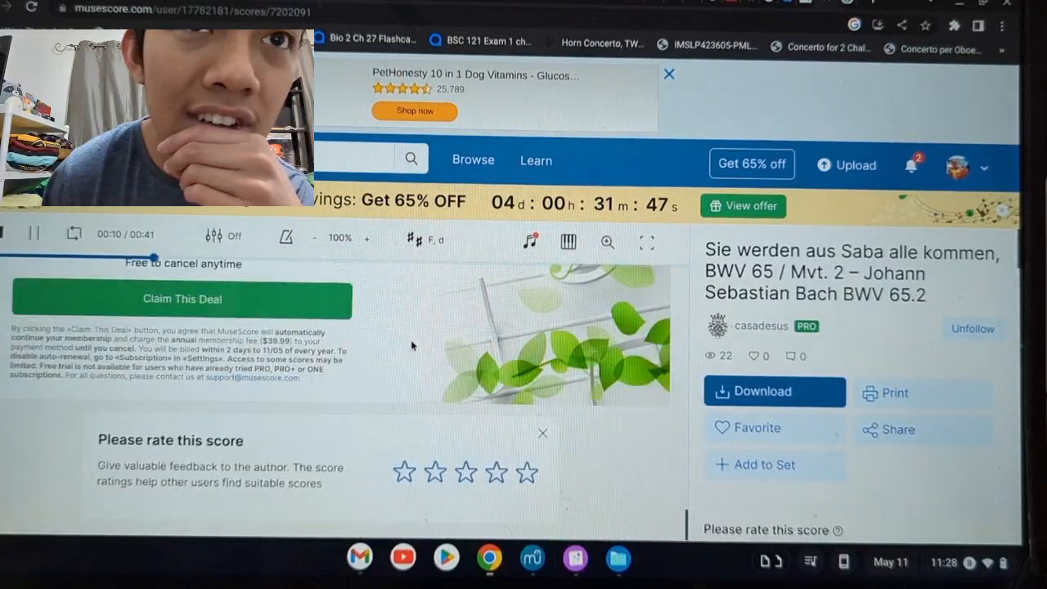
{"action": "scroll", "coordinate": [412, 344], "scroll_direction": "up", "scroll_amount": 3}
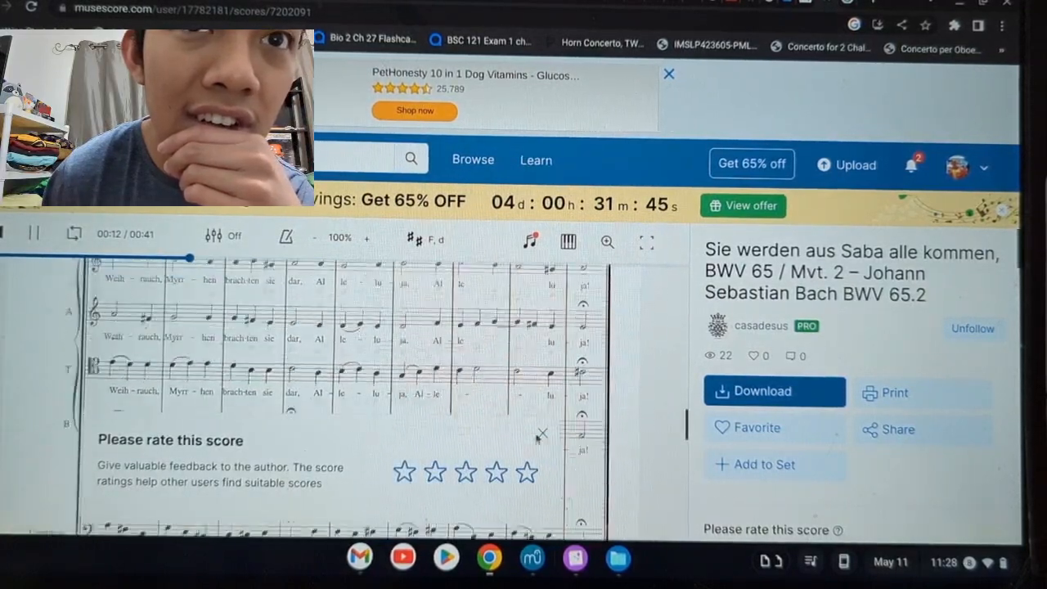
{"action": "left_click", "coordinate": [540, 434]}
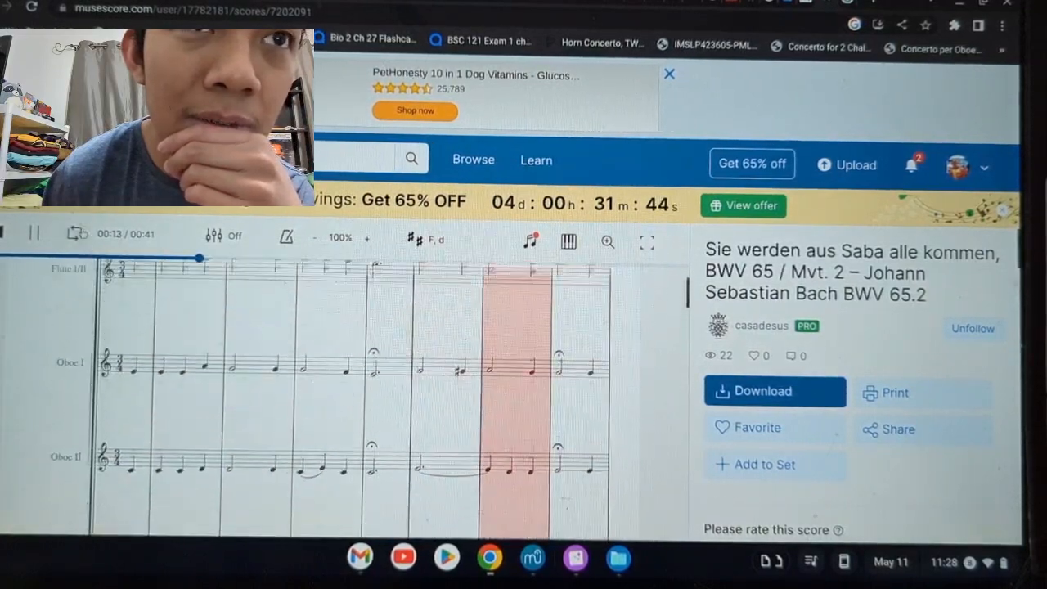
{"action": "left_click", "coordinate": [35, 234]}
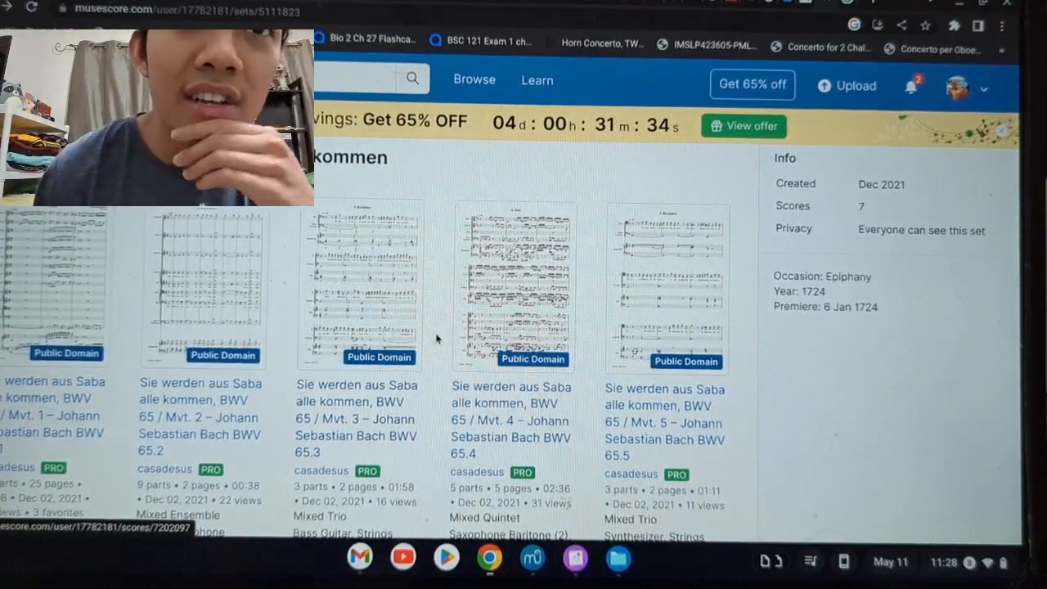
- Open BWV 65 movement 4 from the set and look over the Aria's pages in full-screen view
{"action": "scroll", "coordinate": [482, 423], "scroll_direction": "down", "scroll_amount": 1}
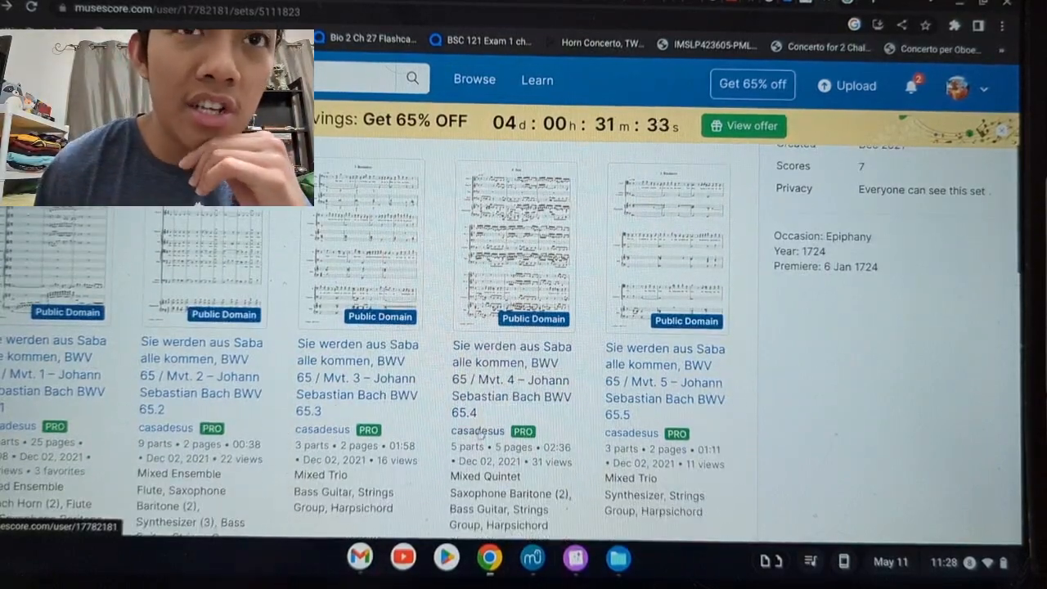
{"action": "left_click", "coordinate": [506, 379]}
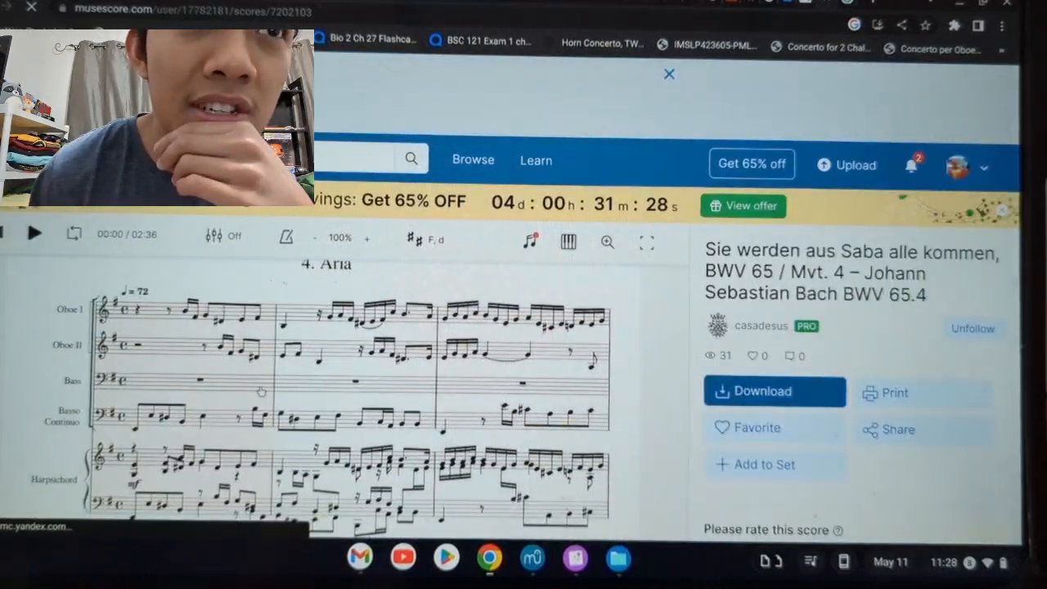
{"action": "scroll", "coordinate": [260, 391], "scroll_direction": "up", "scroll_amount": 3}
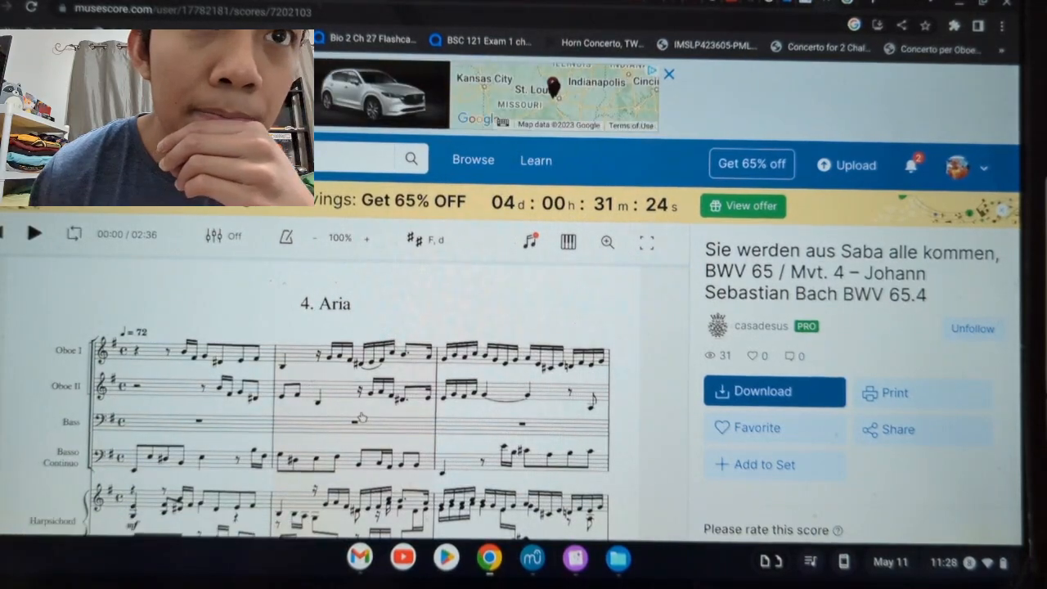
{"action": "key", "text": "F11"}
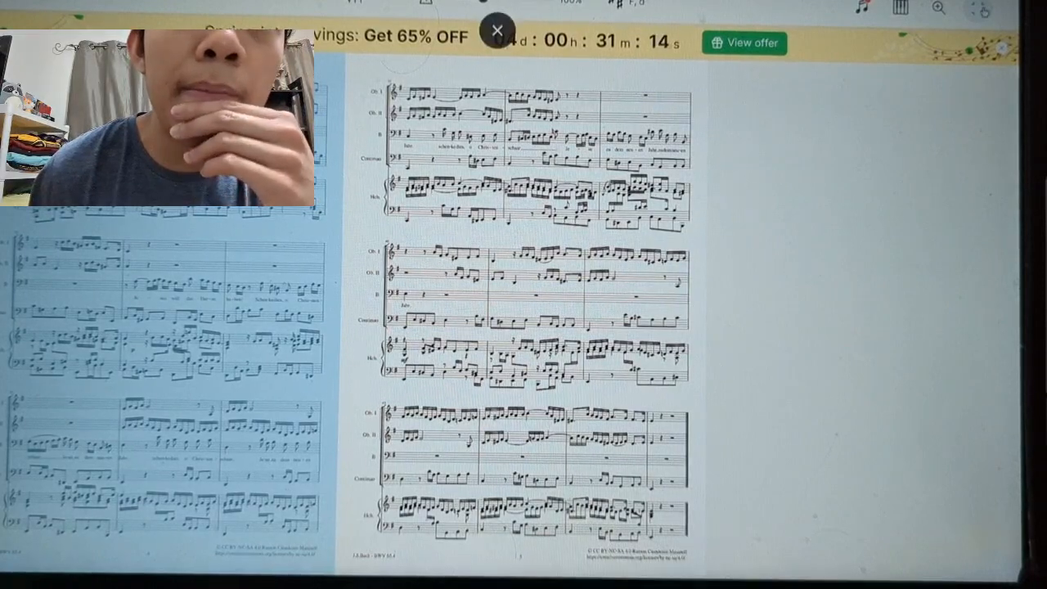
{"action": "left_click", "coordinate": [497, 28]}
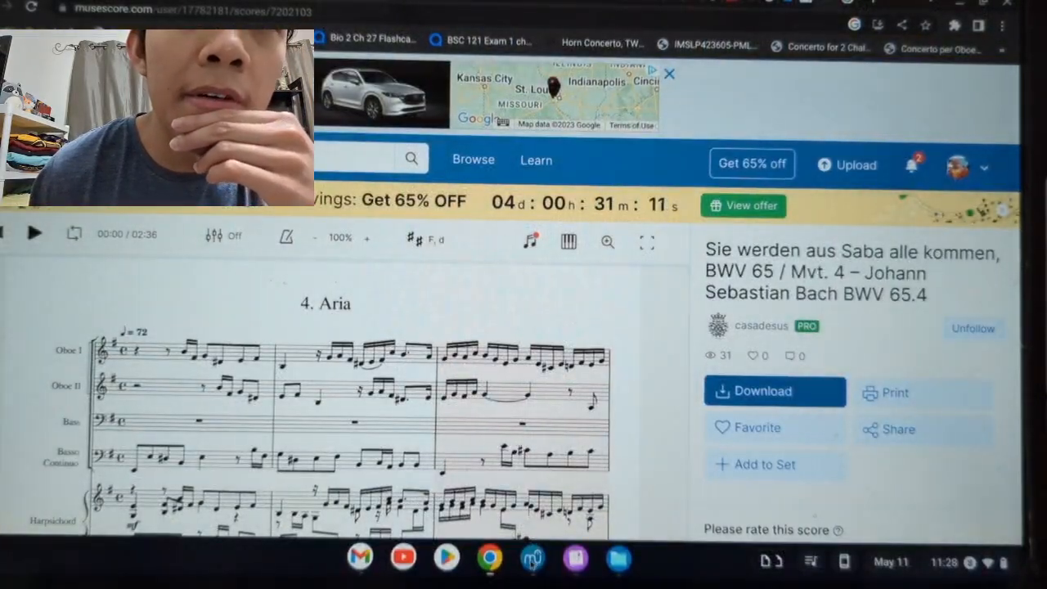
- Switch to MuseScore, set the concerto's opening tempo to dotted quarter note = 80, and play the first measures
{"action": "left_click", "coordinate": [532, 559]}
{"action": "key", "text": "ctrl+Home"}
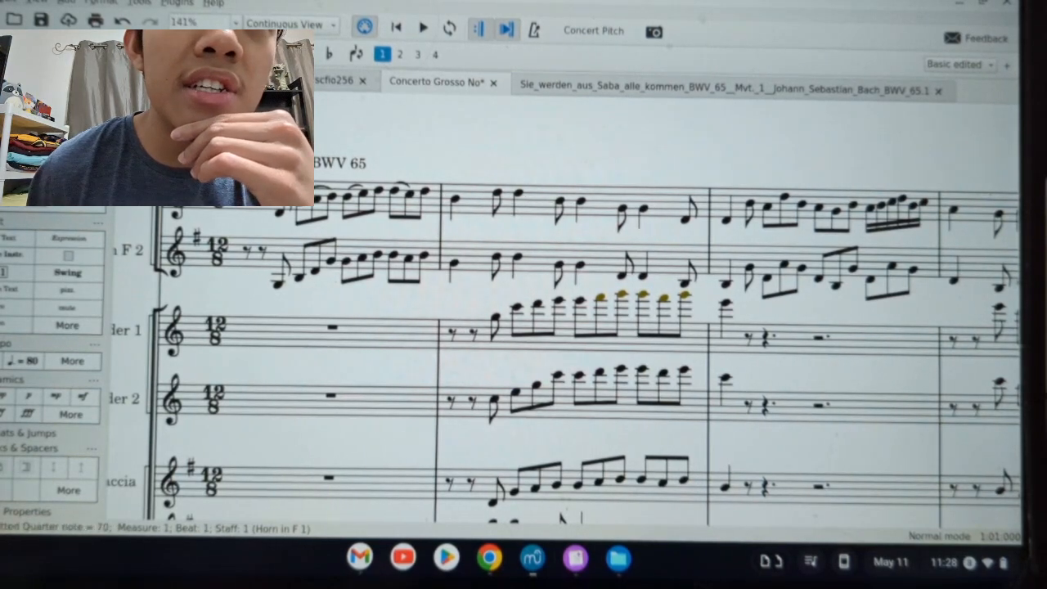
{"action": "key", "text": "alt+t"}
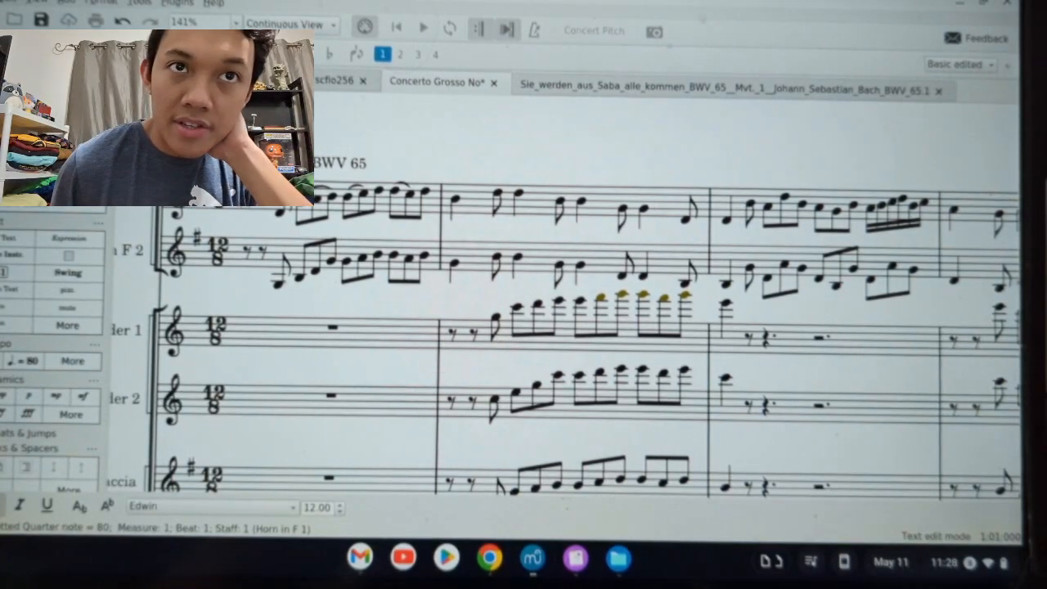
{"action": "key", "text": "Escape"}
{"action": "left_click", "coordinate": [423, 29]}
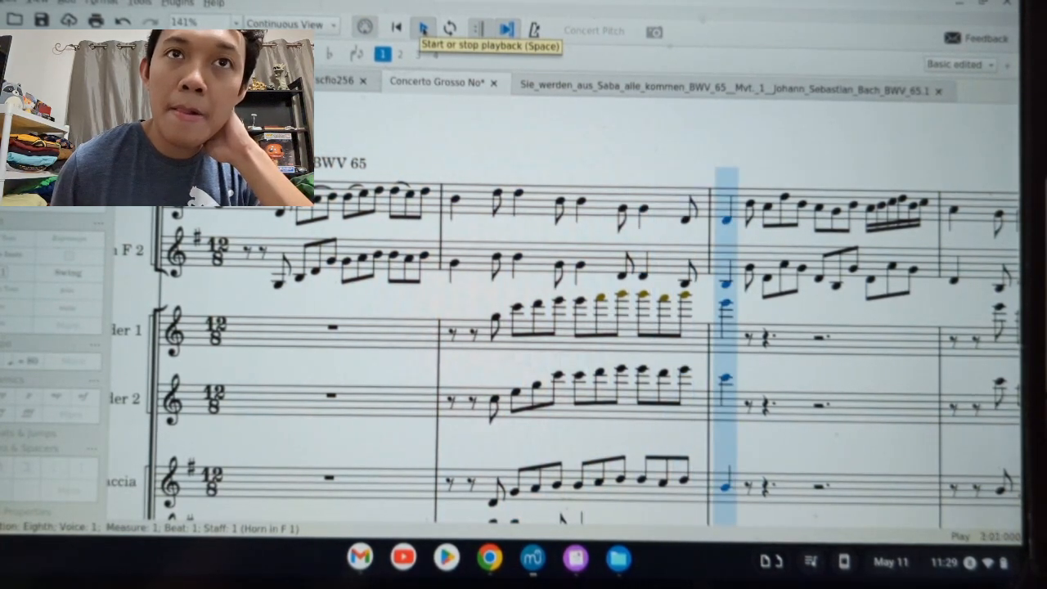
{"action": "left_click", "coordinate": [423, 29]}
- Look along the whole first movement and select the first empty measure after it, measure 54, in the top horn staff
{"action": "scroll", "coordinate": [552, 322], "scroll_direction": "down", "scroll_amount": 8}
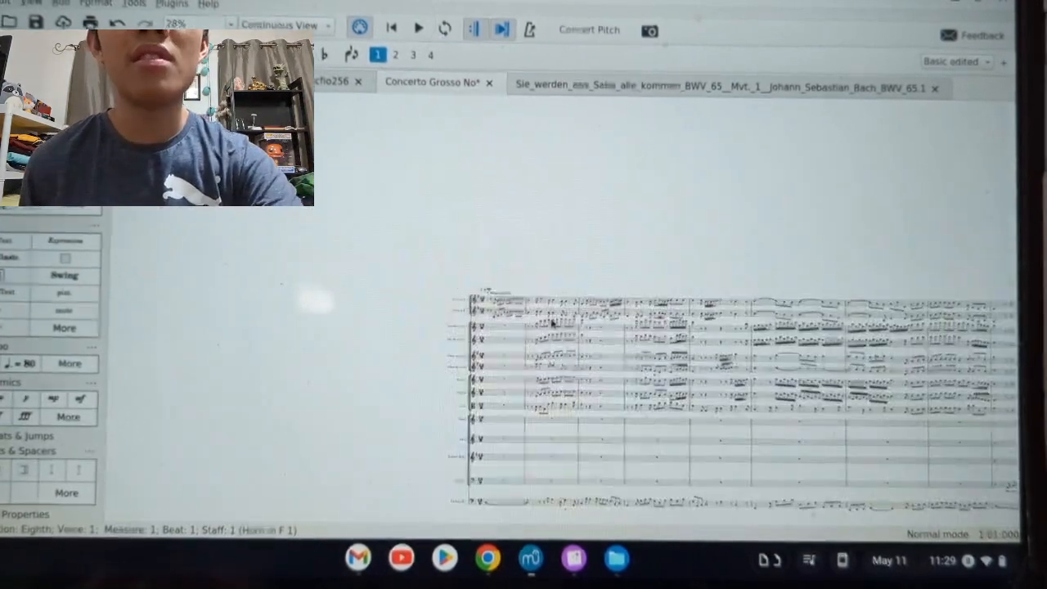
{"action": "scroll", "coordinate": [552, 322], "scroll_direction": "right", "scroll_amount": 10}
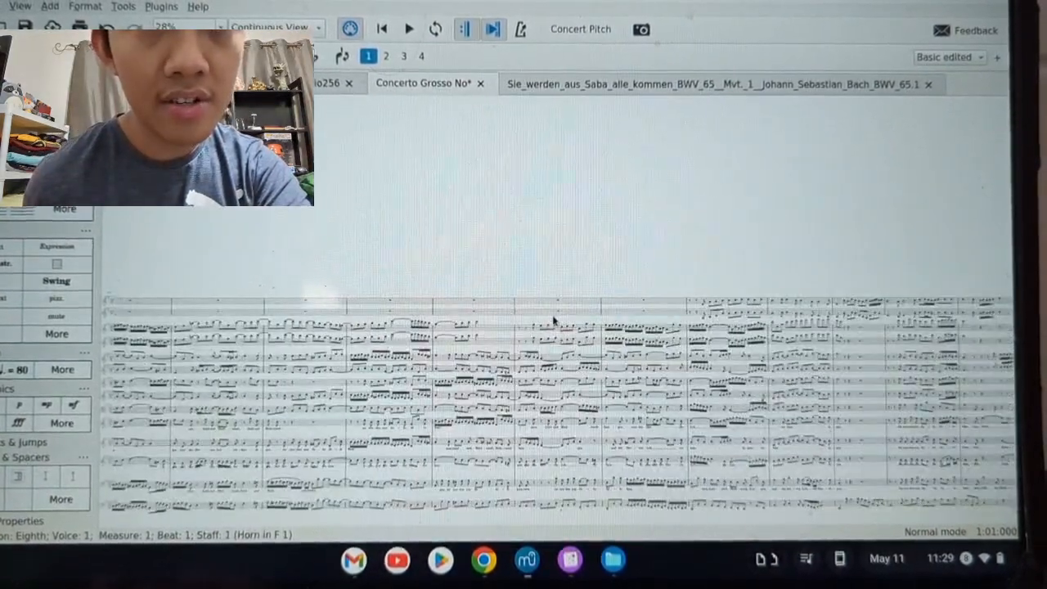
{"action": "scroll", "coordinate": [554, 321], "scroll_direction": "right", "scroll_amount": 10}
{"action": "scroll", "coordinate": [111, 300], "scroll_direction": "up", "scroll_amount": 4}
{"action": "left_click", "coordinate": [211, 315]}
- Return to the BWV 65 movement 4 page in Chrome and play the Aria's opening measures
{"action": "left_click", "coordinate": [483, 560]}
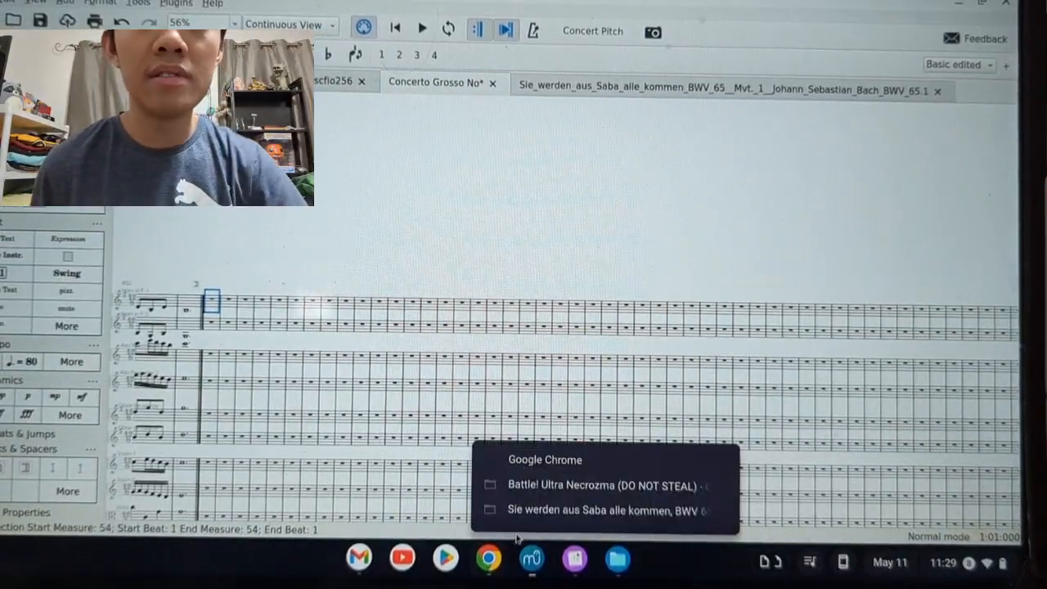
{"action": "left_click", "coordinate": [573, 509]}
{"action": "scroll", "coordinate": [686, 280], "scroll_direction": "down", "scroll_amount": 5}
{"action": "scroll", "coordinate": [278, 364], "scroll_direction": "up", "scroll_amount": 3}
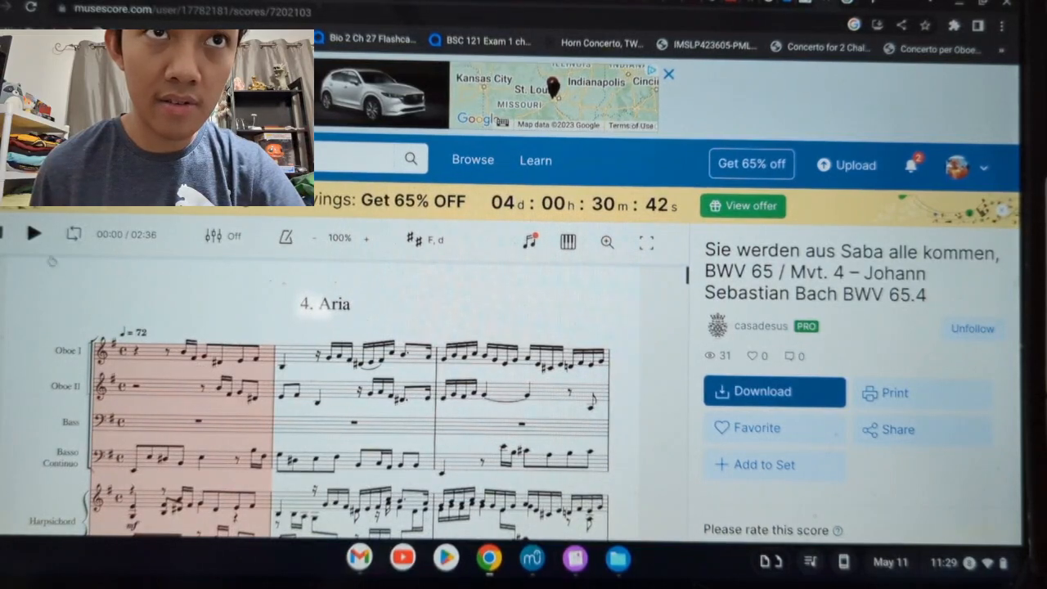
{"action": "left_click", "coordinate": [39, 234]}
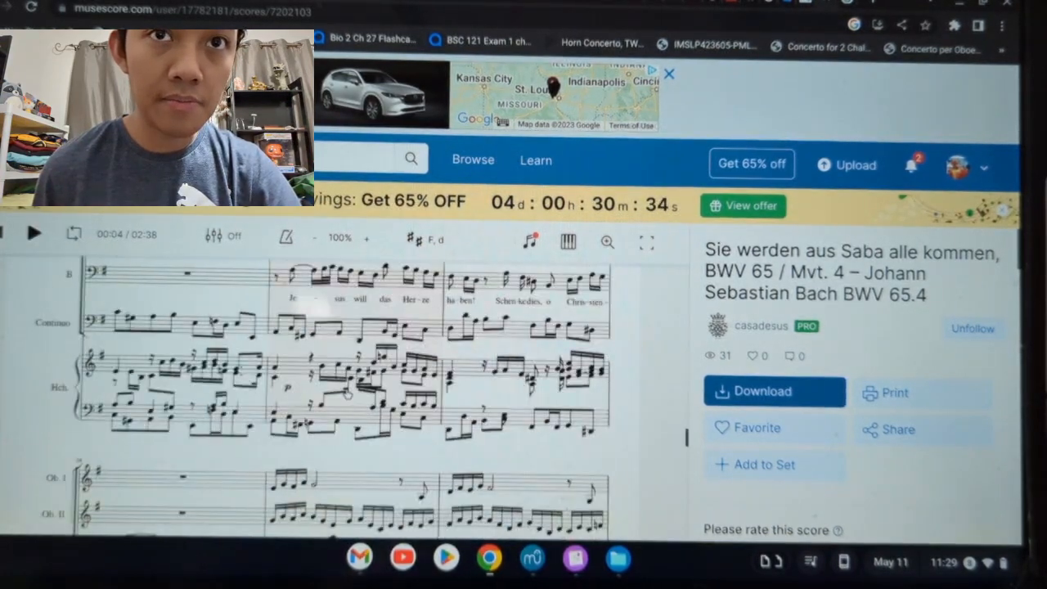
- Look through the Aria's oboe, bass, continuo and harpsichord parts to the end and return to its beginning
{"action": "scroll", "coordinate": [347, 393], "scroll_direction": "down", "scroll_amount": 15}
{"action": "scroll", "coordinate": [344, 392], "scroll_direction": "up", "scroll_amount": 6}
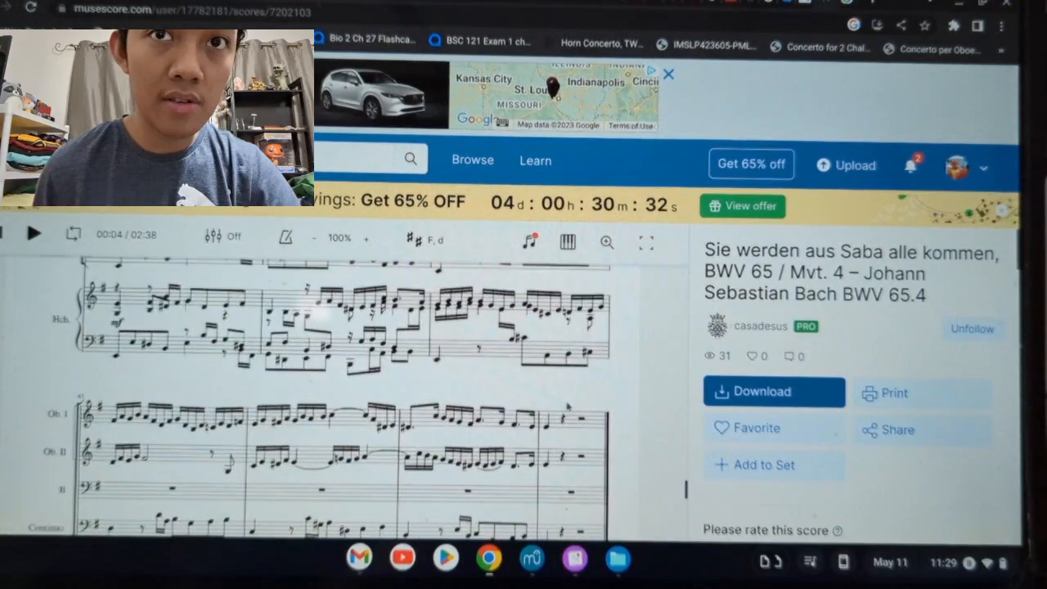
{"action": "scroll", "coordinate": [552, 409], "scroll_direction": "down", "scroll_amount": 5}
{"action": "scroll", "coordinate": [480, 404], "scroll_direction": "up", "scroll_amount": 10}
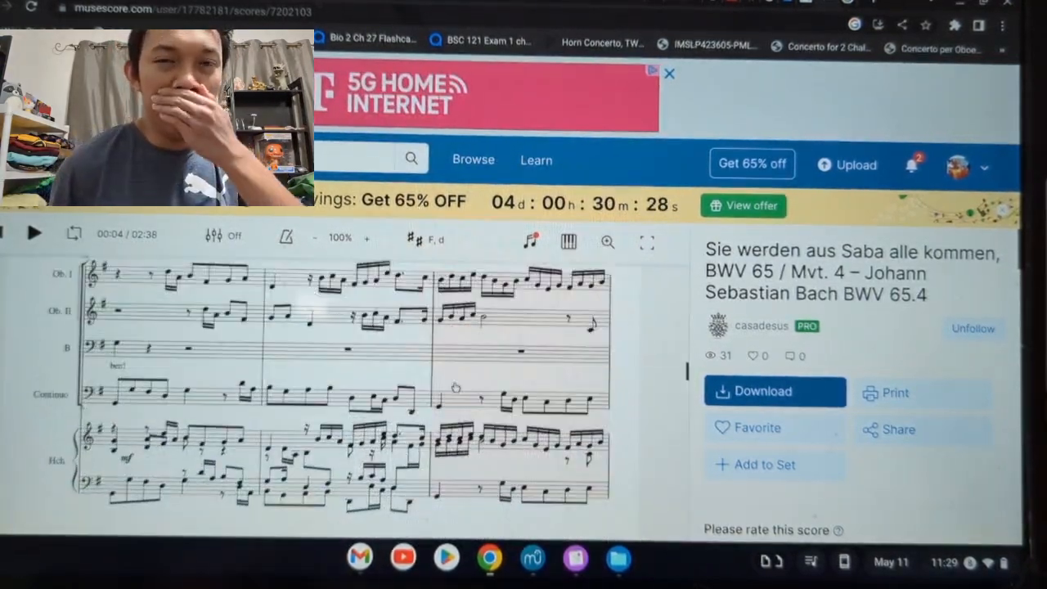
{"action": "scroll", "coordinate": [453, 386], "scroll_direction": "down", "scroll_amount": 5}
{"action": "scroll", "coordinate": [448, 387], "scroll_direction": "up", "scroll_amount": 10}
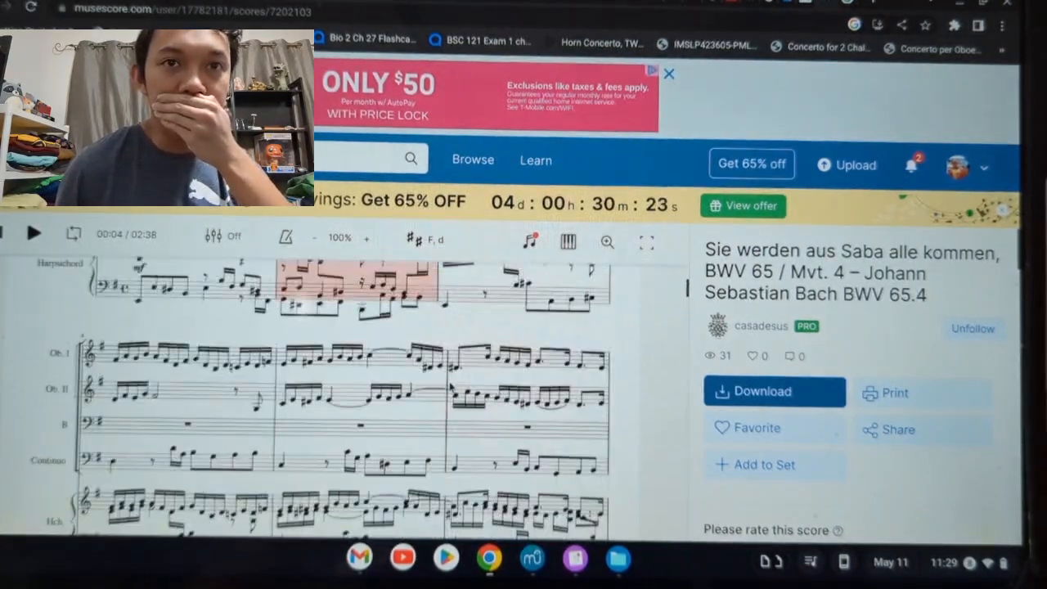
{"action": "scroll", "coordinate": [449, 386], "scroll_direction": "up", "scroll_amount": 3}
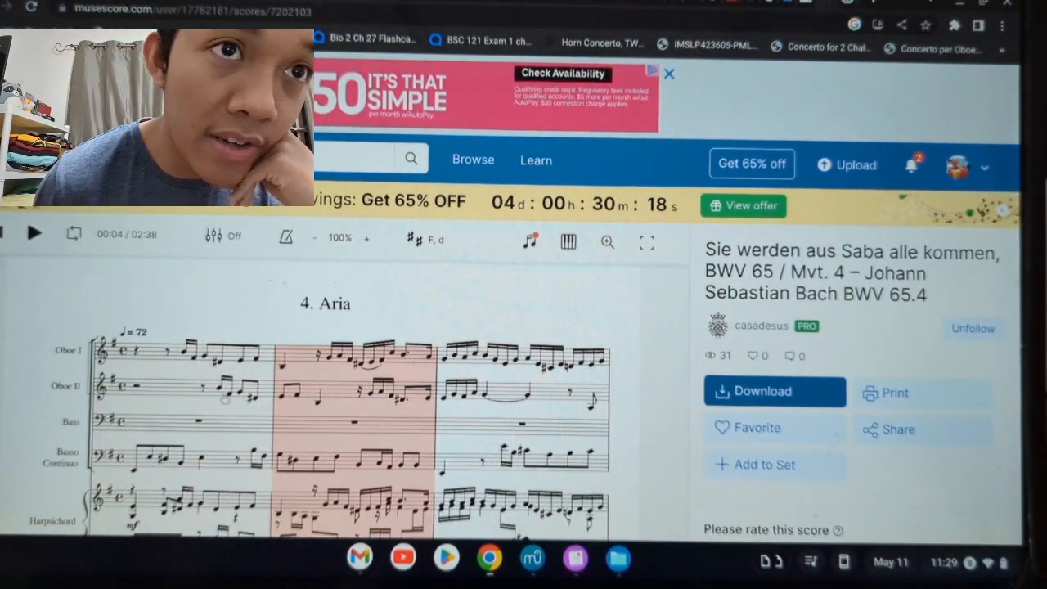
- Download BWV 65 movement 4 as MusicXML into Downloads and open the file in MuseScore
{"action": "left_click", "coordinate": [729, 389]}
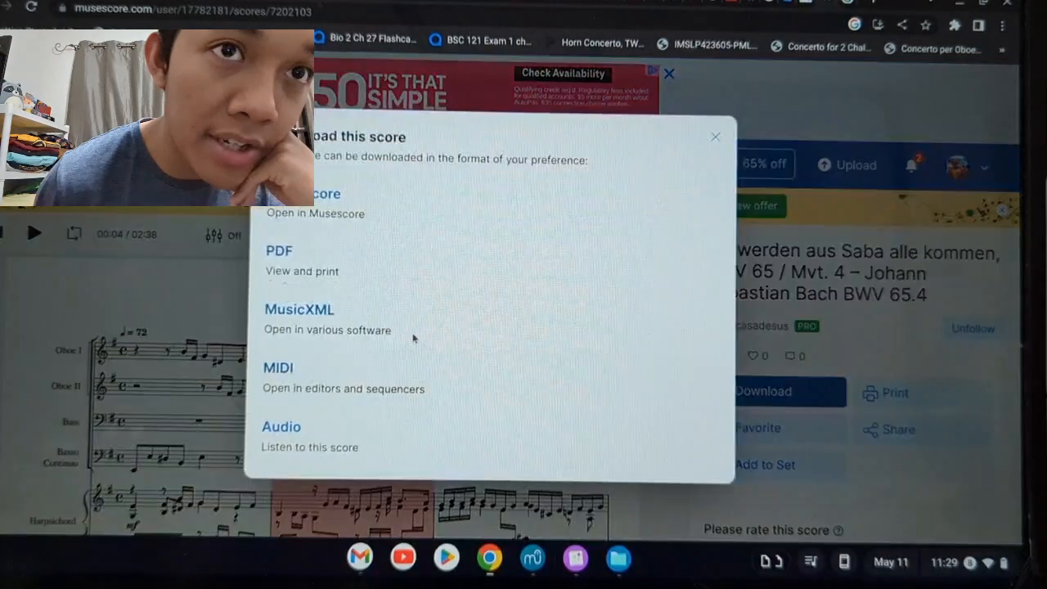
{"action": "left_click", "coordinate": [318, 327]}
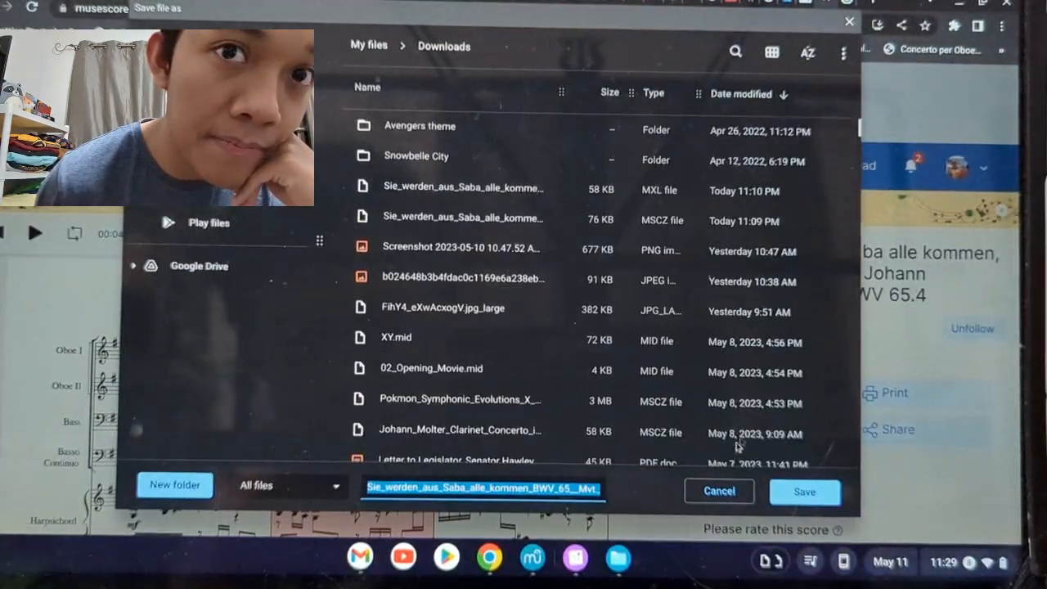
{"action": "left_click", "coordinate": [789, 491]}
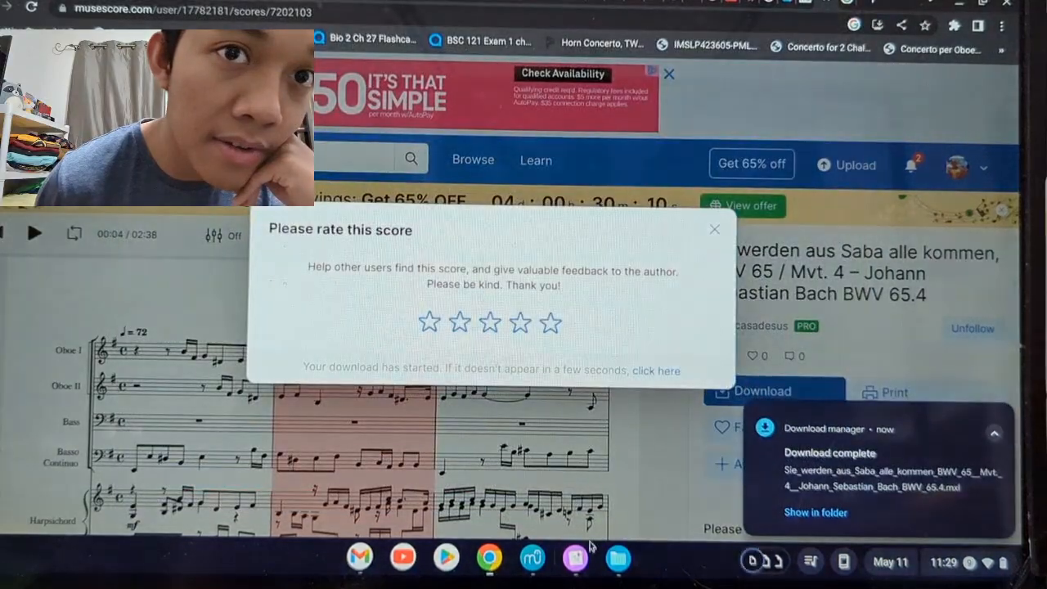
{"action": "left_click", "coordinate": [618, 559]}
{"action": "left_click", "coordinate": [654, 486]}
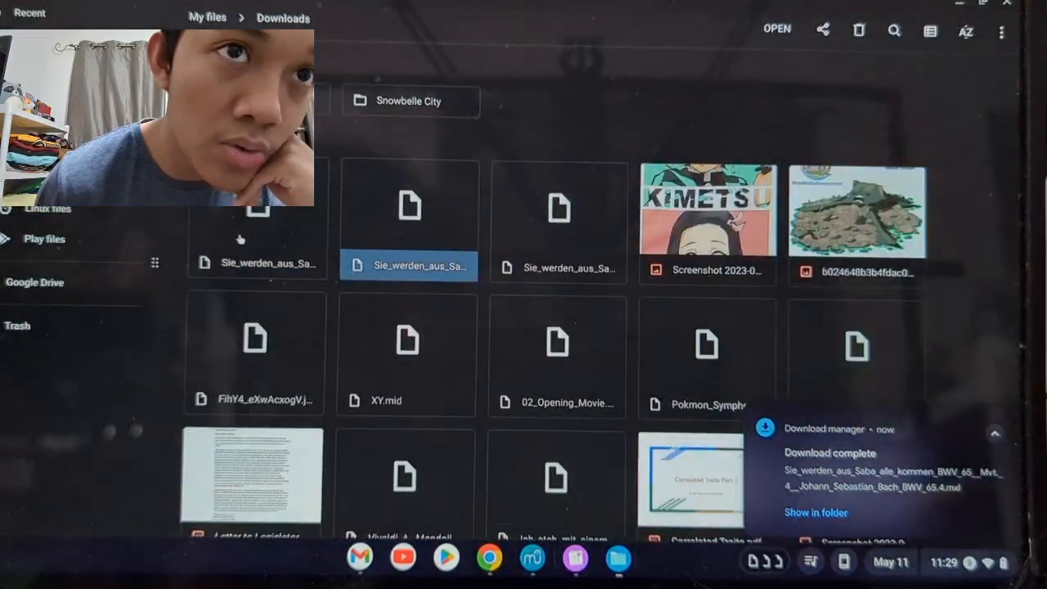
{"action": "key", "text": "alt+Tab"}
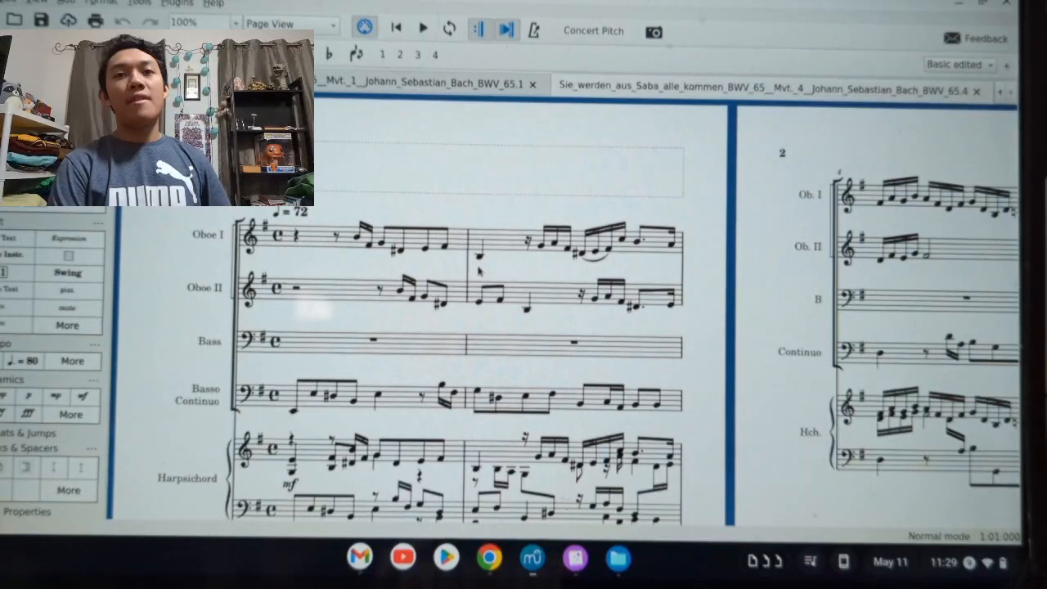
- Display the movement 4 score in Continuous View and select all its staves from measure 1 to 46 for transposition
{"action": "left_click", "coordinate": [310, 246]}
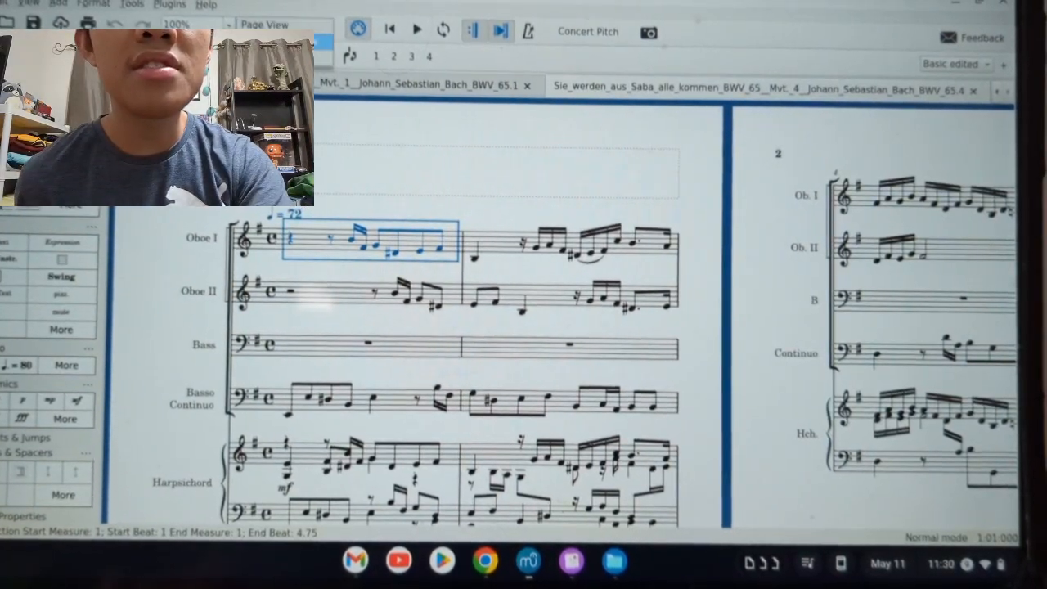
{"action": "left_click", "coordinate": [282, 42]}
{"action": "scroll", "coordinate": [559, 214], "scroll_direction": "down", "scroll_amount": 5}
{"action": "scroll", "coordinate": [575, 316], "scroll_direction": "right", "scroll_amount": 15}
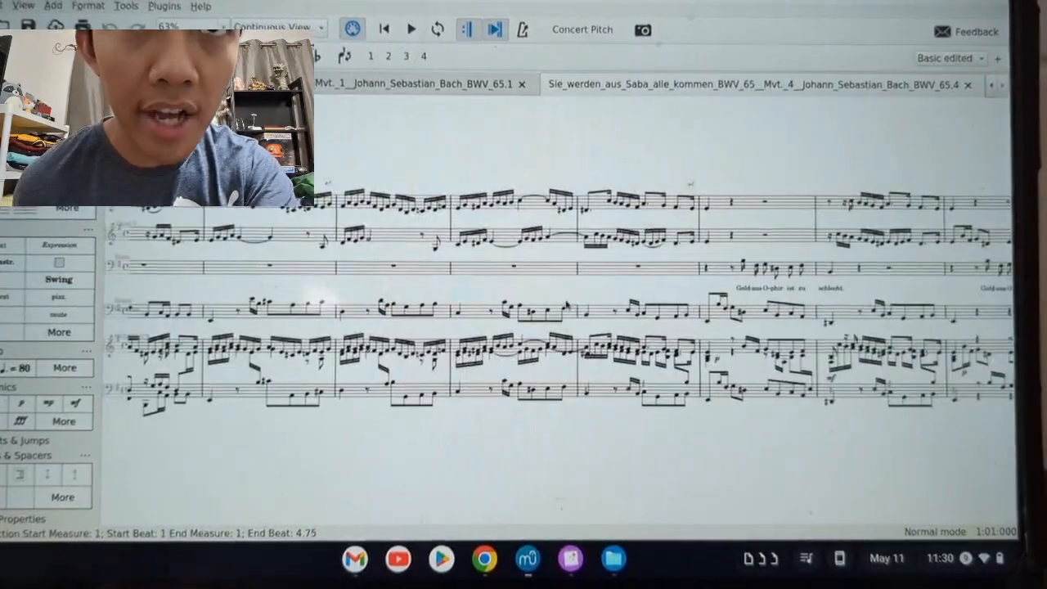
{"action": "scroll", "coordinate": [588, 323], "scroll_direction": "right", "scroll_amount": 10}
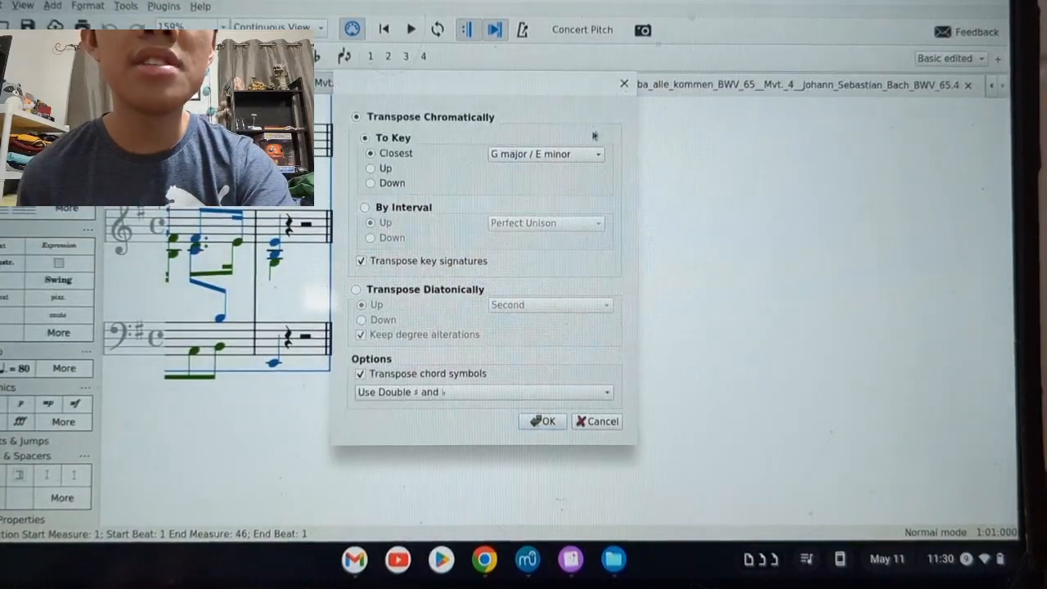
- Transpose the selected Aria chromatically to the closest C major / A minor, including key signatures, and look over the opening measures
{"action": "left_click", "coordinate": [550, 153]}
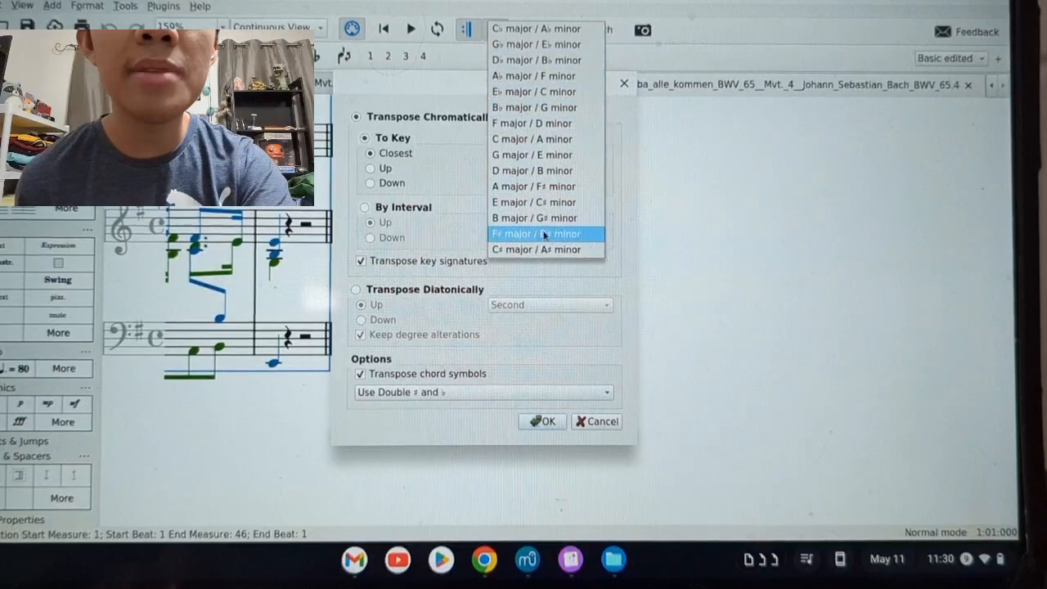
{"action": "left_click", "coordinate": [531, 139]}
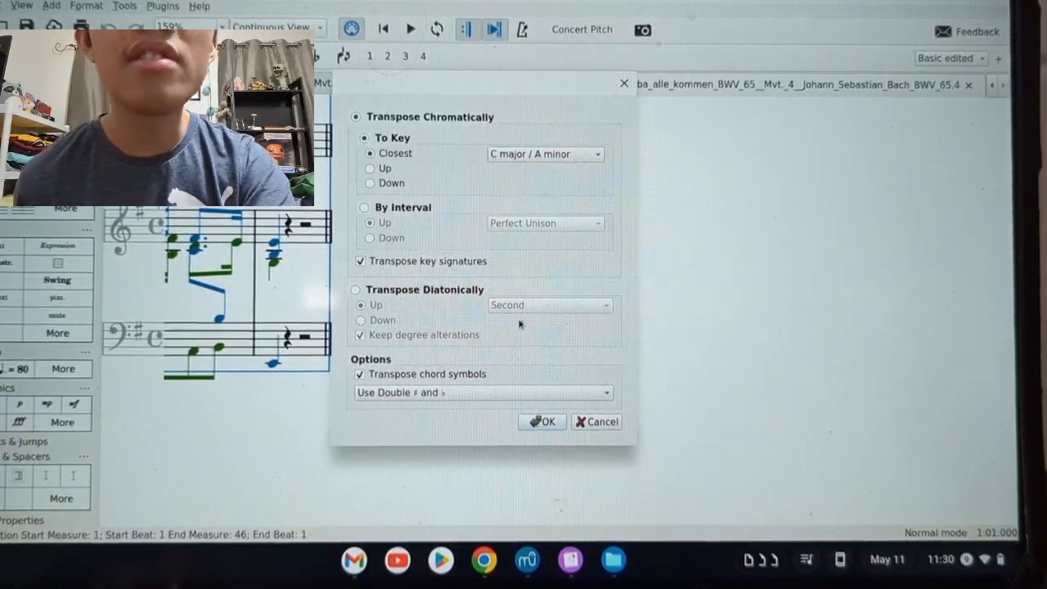
{"action": "left_click", "coordinate": [541, 422]}
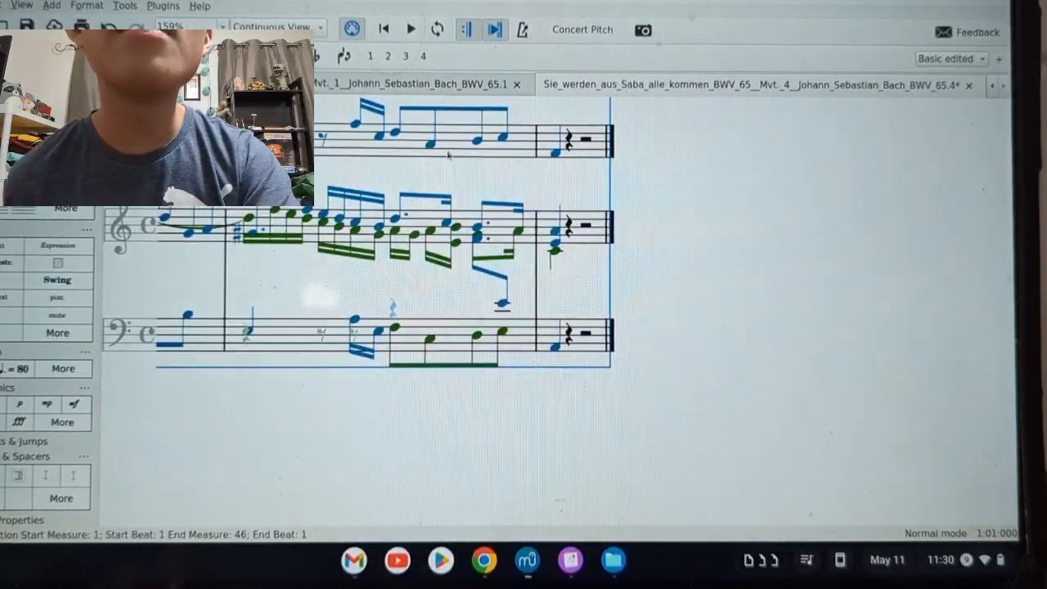
{"action": "key", "text": "ctrl+Home"}
{"action": "scroll", "coordinate": [568, 285], "scroll_direction": "down", "scroll_amount": 10, "text": "ctrl"}
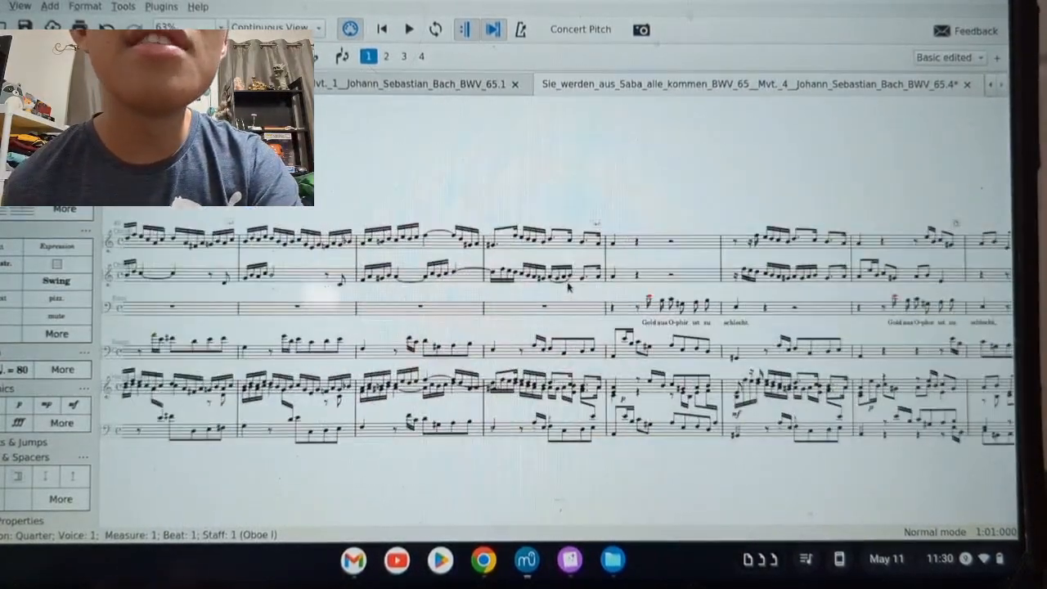
- Look through the transposed Aria and select its whole Oboe I part from measure 1 to 46
{"action": "scroll", "coordinate": [569, 286], "scroll_direction": "right", "scroll_amount": 6}
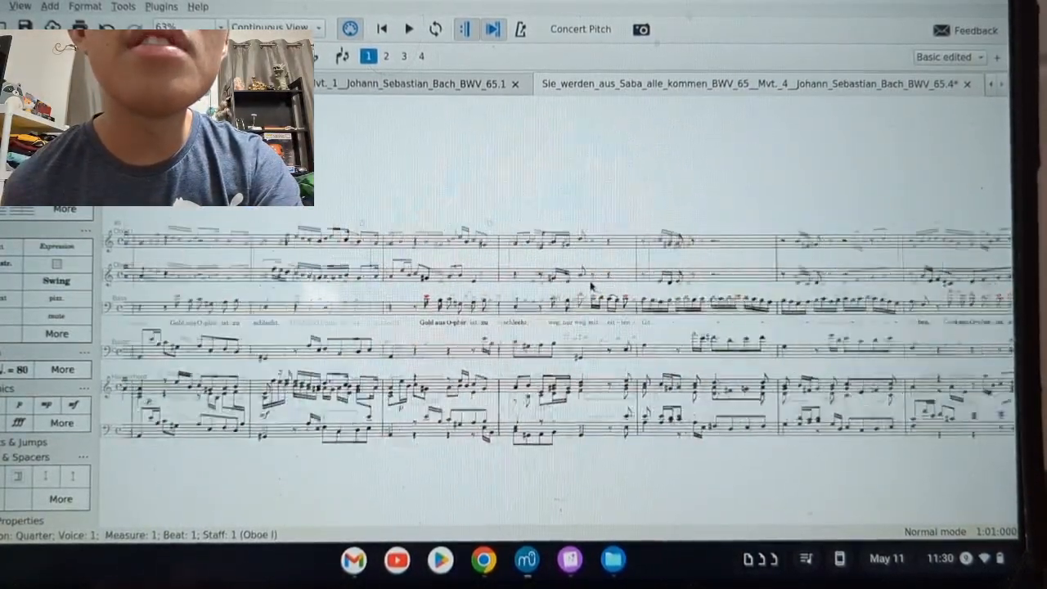
{"action": "scroll", "coordinate": [591, 285], "scroll_direction": "right", "scroll_amount": 8}
{"action": "scroll", "coordinate": [597, 290], "scroll_direction": "right", "scroll_amount": 5}
{"action": "scroll", "coordinate": [593, 286], "scroll_direction": "right", "scroll_amount": 2}
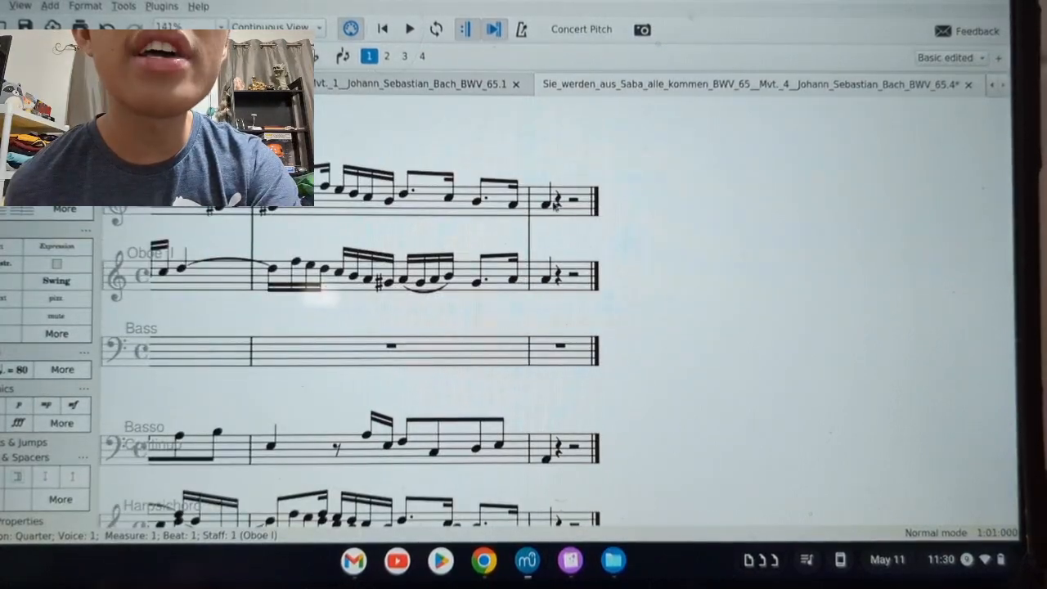
{"action": "scroll", "coordinate": [549, 206], "scroll_direction": "left", "scroll_amount": 10}
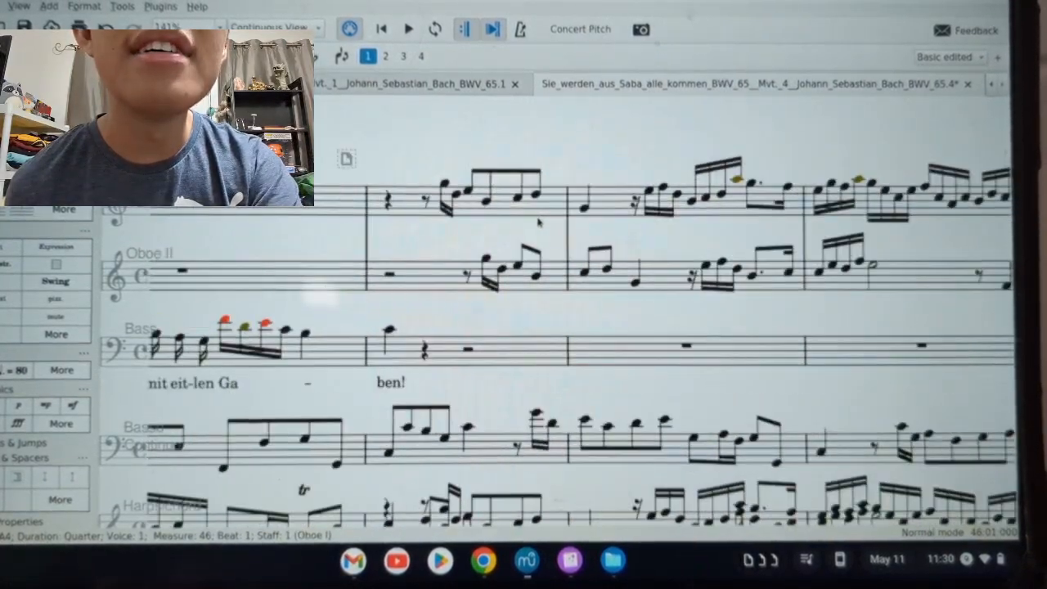
{"action": "scroll", "coordinate": [537, 221], "scroll_direction": "left", "scroll_amount": 15}
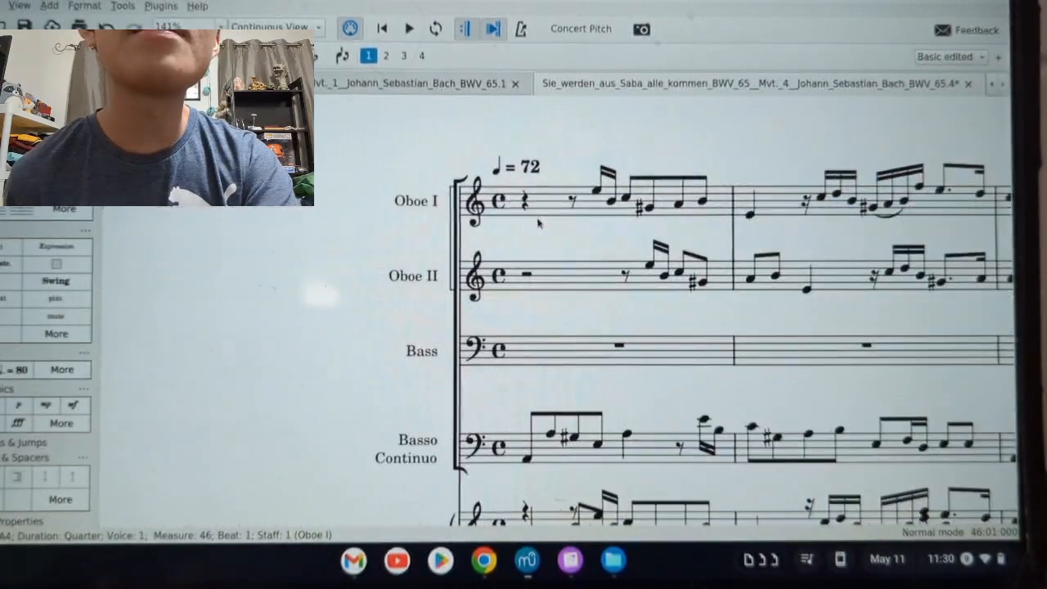
{"action": "scroll", "coordinate": [560, 219], "scroll_direction": "right", "scroll_amount": 5}
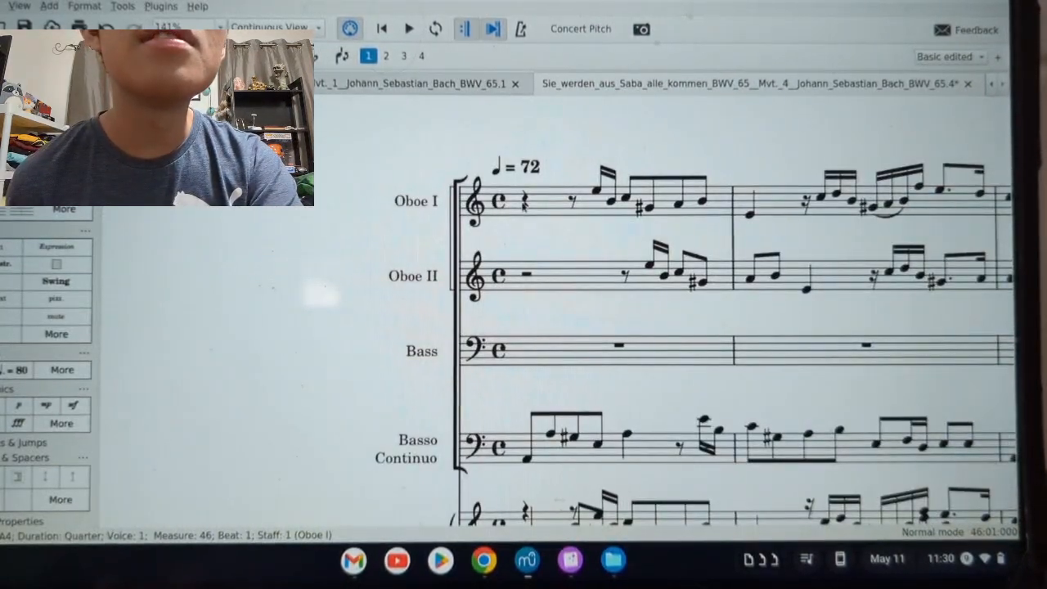
{"action": "left_click", "coordinate": [526, 202], "text": "shift"}
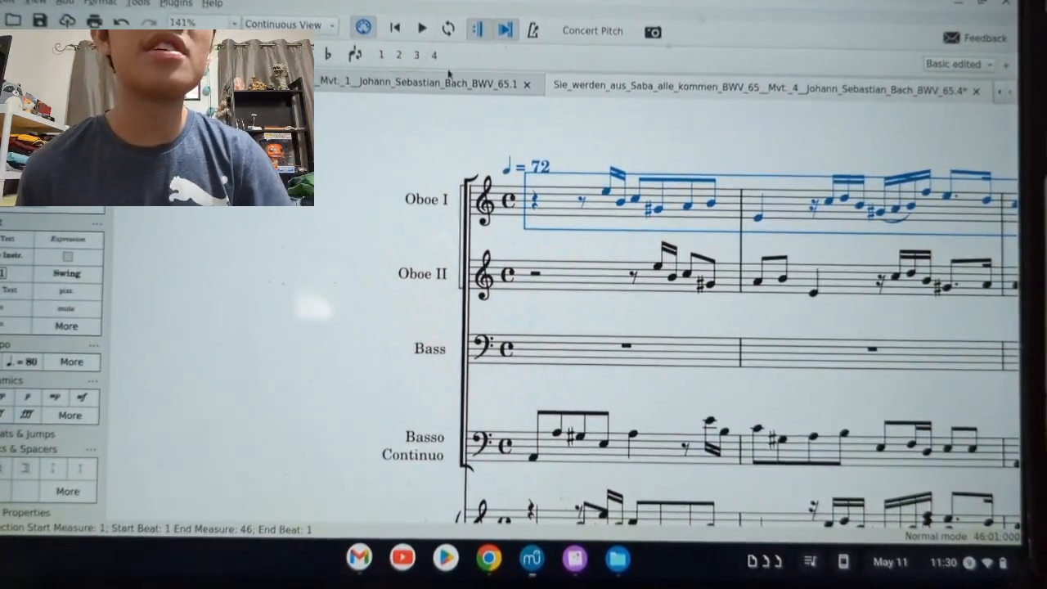
- Look over the BWV 65 movement 1 score through its last measure and close that score
{"action": "left_click", "coordinate": [442, 85]}
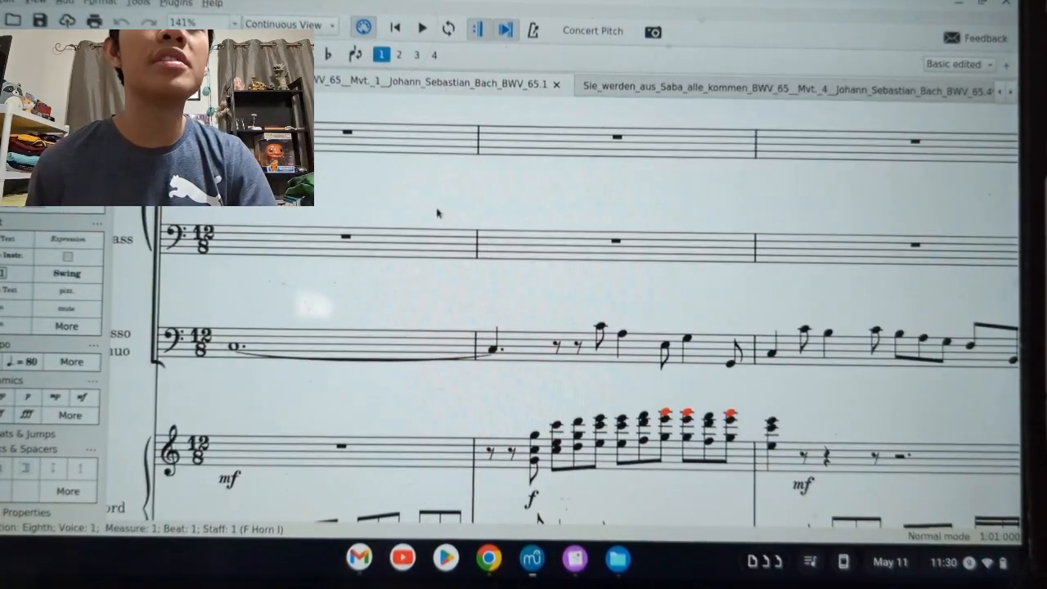
{"action": "scroll", "coordinate": [436, 213], "scroll_direction": "down", "scroll_amount": 4}
{"action": "scroll", "coordinate": [436, 213], "scroll_direction": "down", "scroll_amount": 10}
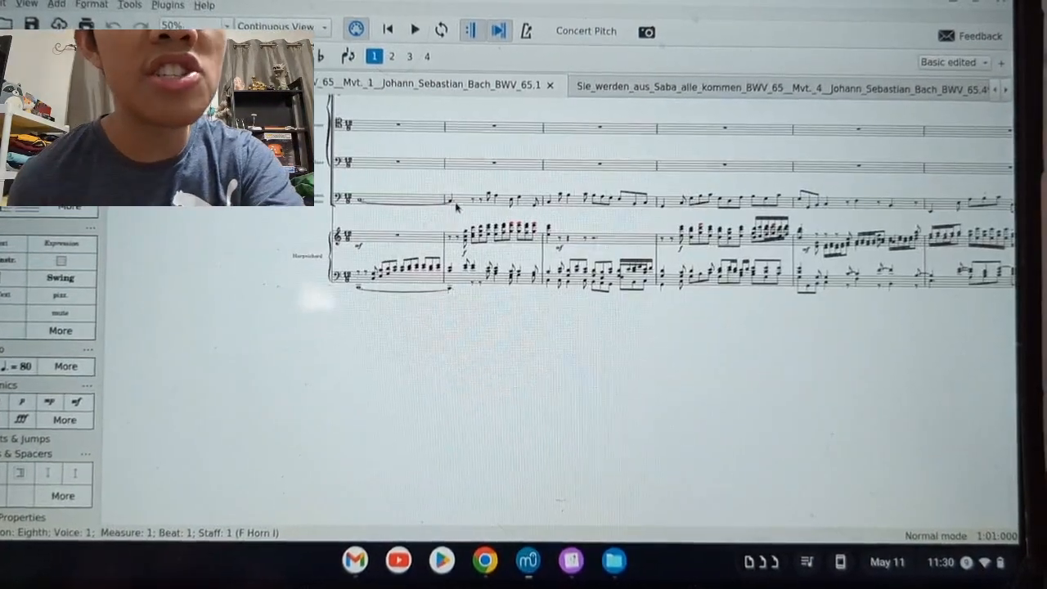
{"action": "scroll", "coordinate": [488, 207], "scroll_direction": "right", "scroll_amount": 15}
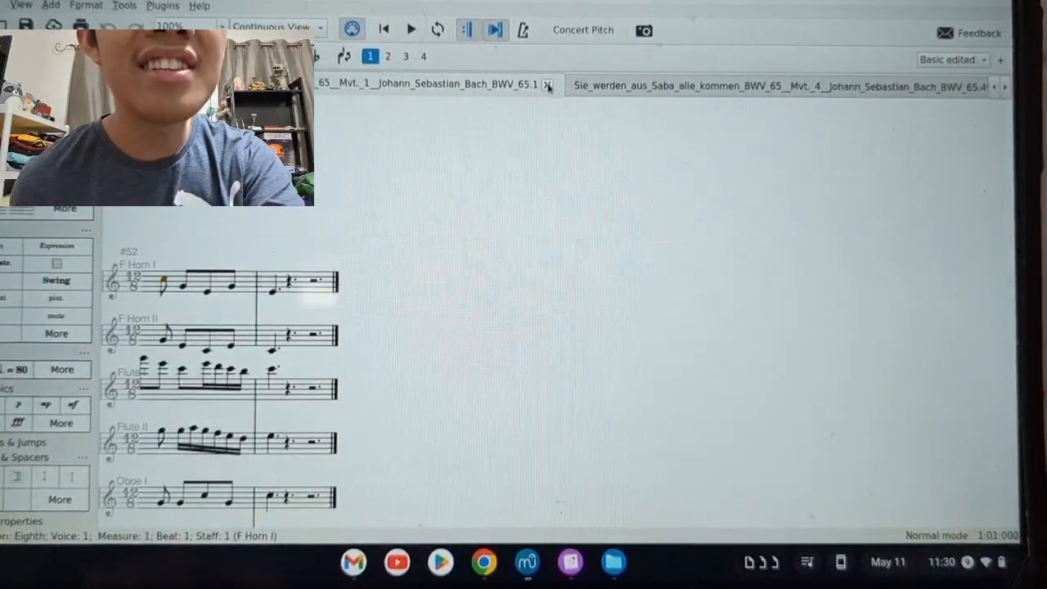
{"action": "left_click", "coordinate": [609, 291]}
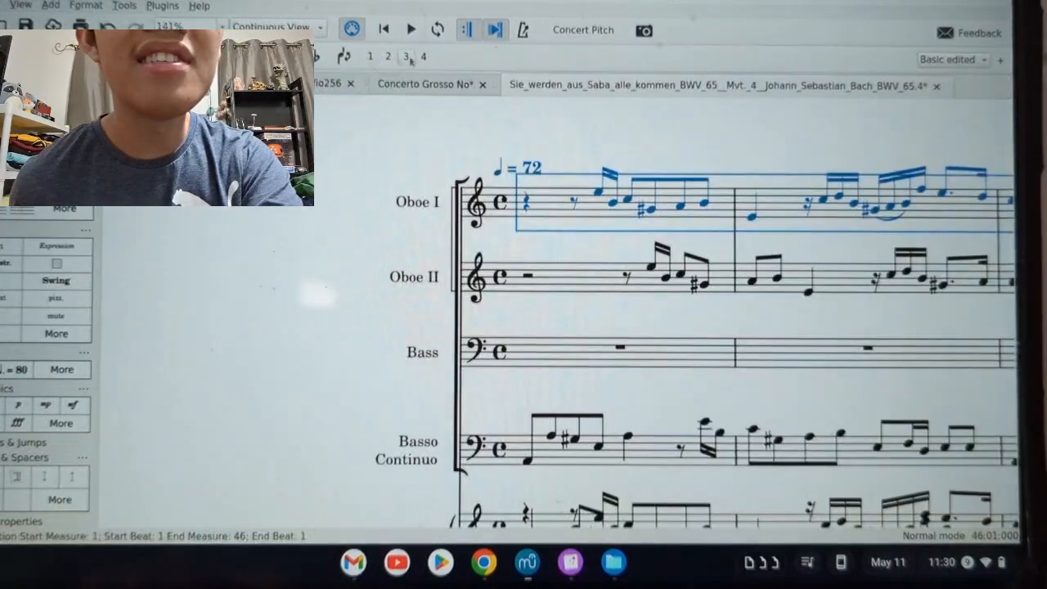
- In the Concerto Grosso score, apply a common time signature from measure 54, where the second movement begins
{"action": "left_click", "coordinate": [437, 85]}
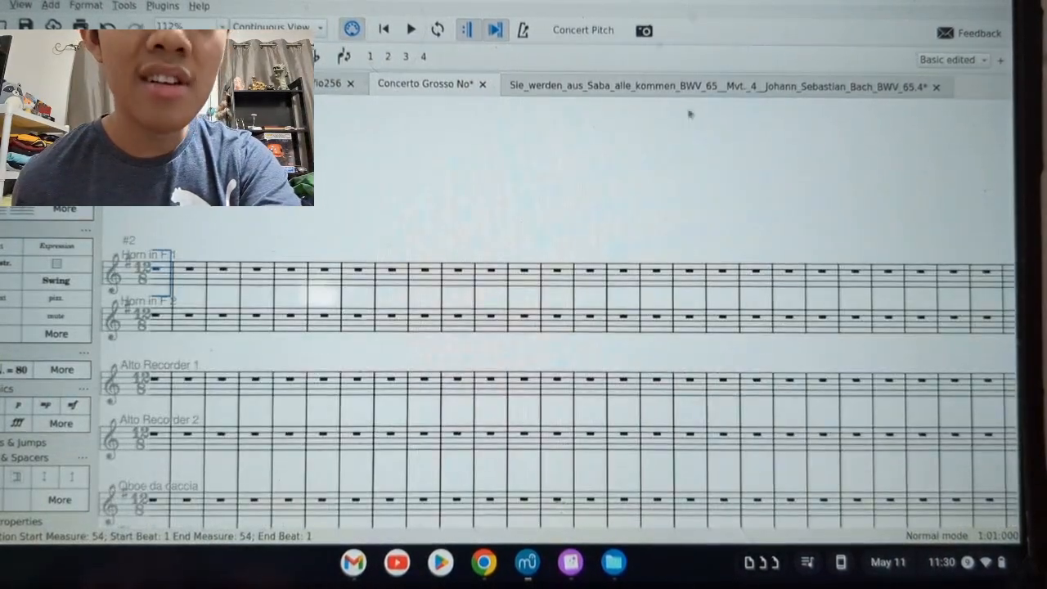
{"action": "left_click", "coordinate": [706, 87]}
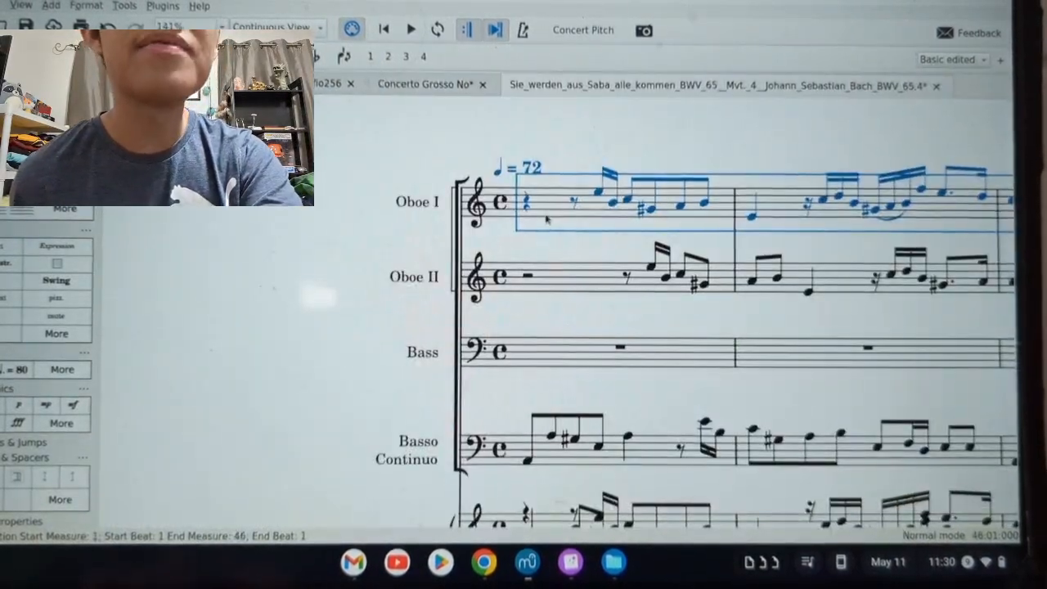
{"action": "left_click", "coordinate": [438, 90]}
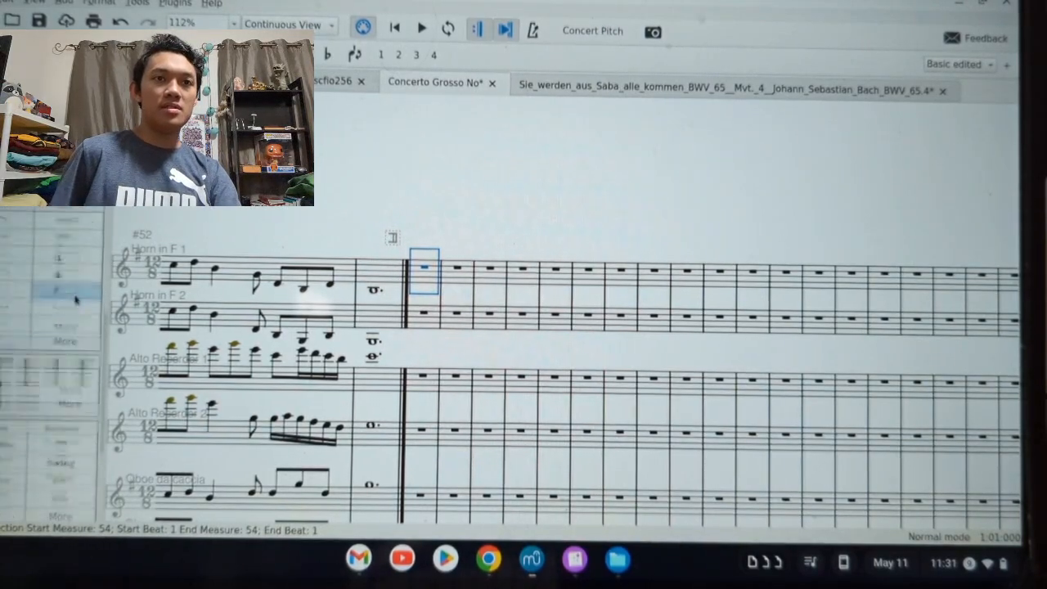
{"action": "scroll", "coordinate": [41, 359], "scroll_direction": "up", "scroll_amount": 3}
{"action": "scroll", "coordinate": [65, 401], "scroll_direction": "down", "scroll_amount": 2}
{"action": "left_click", "coordinate": [82, 406]}
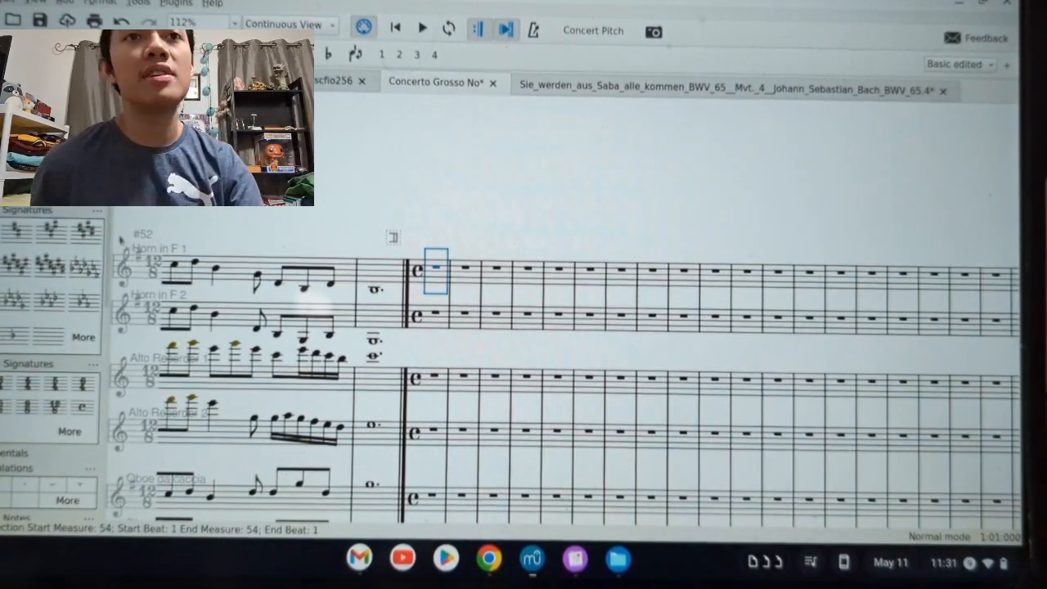
{"action": "scroll", "coordinate": [82, 245], "scroll_direction": "up", "scroll_amount": 4}
{"action": "scroll", "coordinate": [47, 372], "scroll_direction": "down", "scroll_amount": 1}
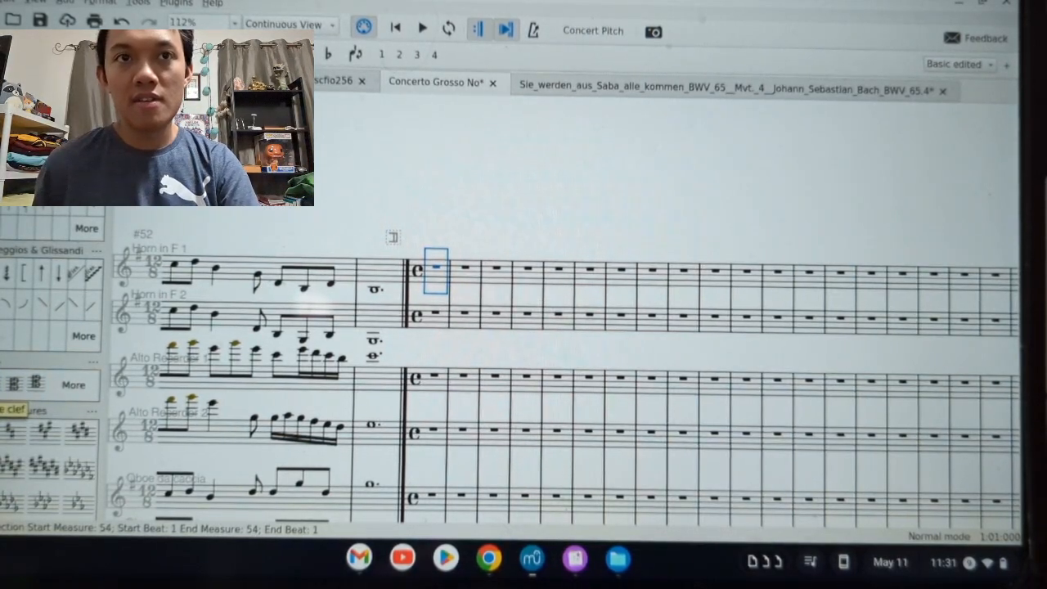
{"action": "scroll", "coordinate": [52, 360], "scroll_direction": "up", "scroll_amount": 2}
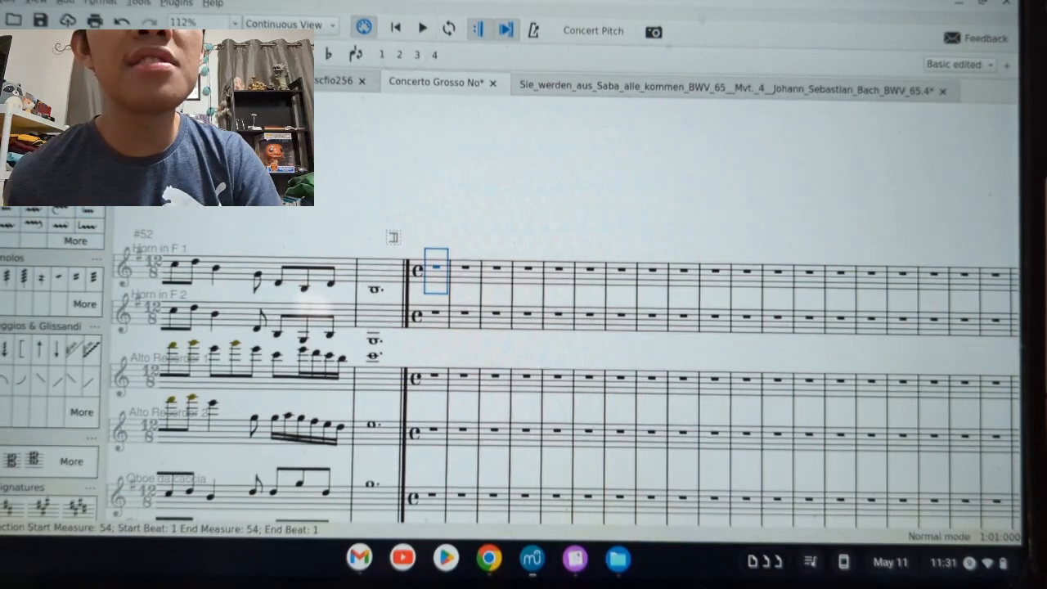
{"action": "scroll", "coordinate": [81, 282], "scroll_direction": "down", "scroll_amount": 6}
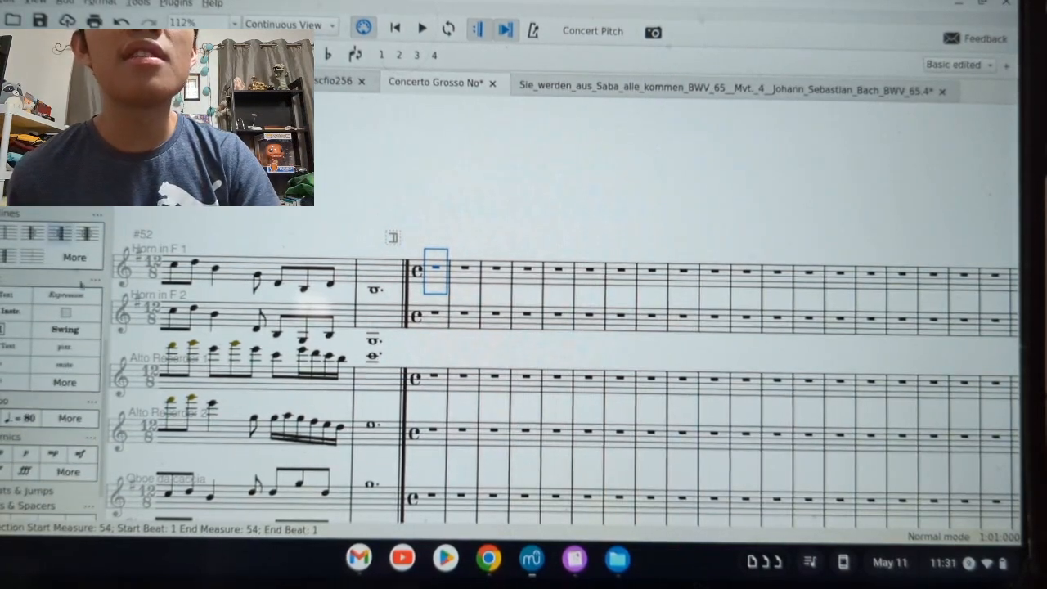
{"action": "left_click", "coordinate": [17, 418]}
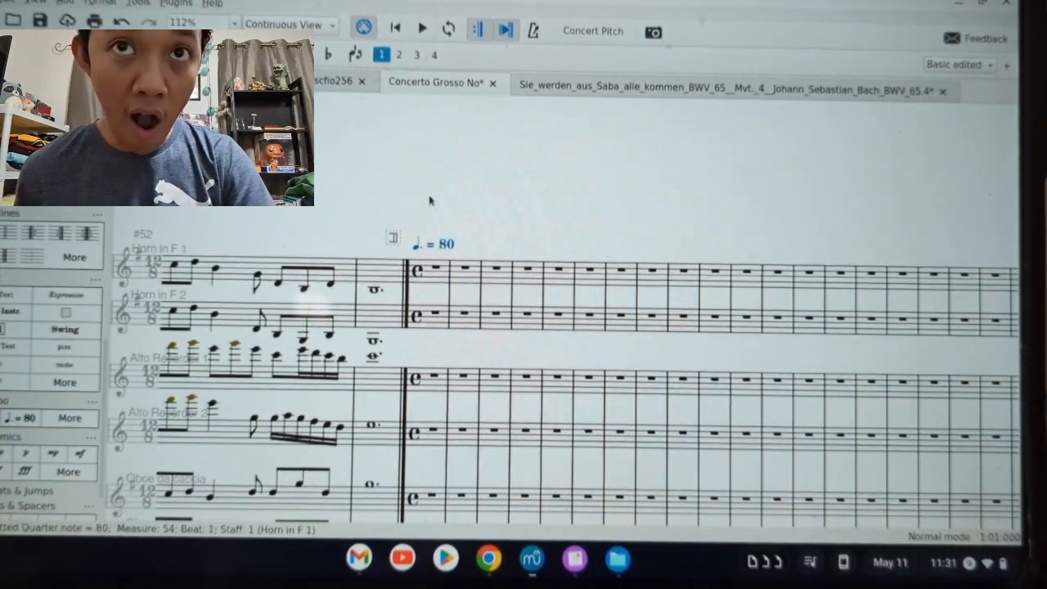
{"action": "right_click", "coordinate": [445, 246]}
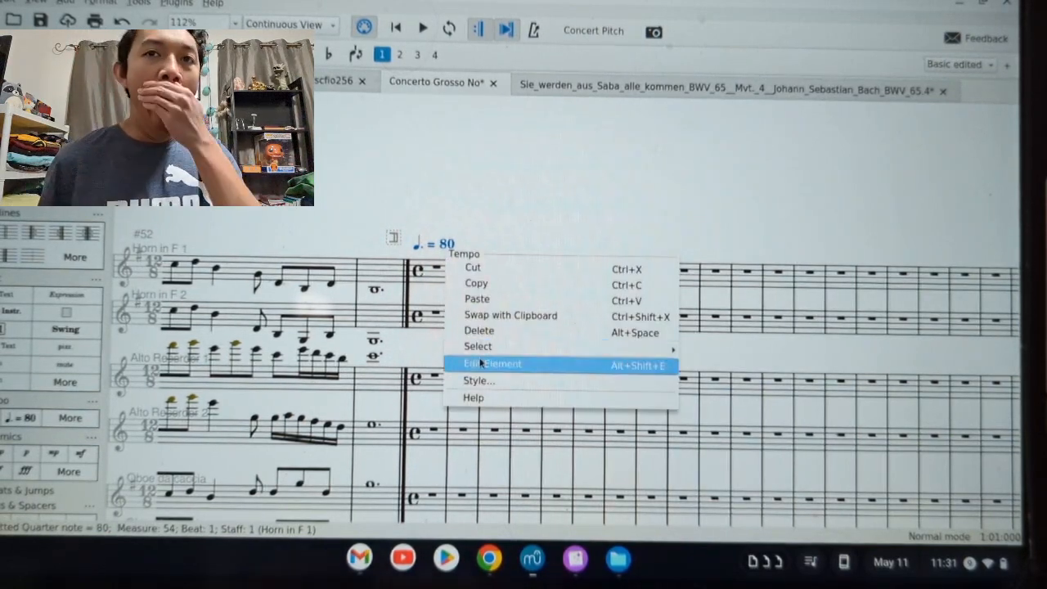
{"action": "left_click", "coordinate": [481, 364]}
{"action": "left_click", "coordinate": [519, 231]}
{"action": "left_click", "coordinate": [451, 255]}
{"action": "key", "text": "Delete"}
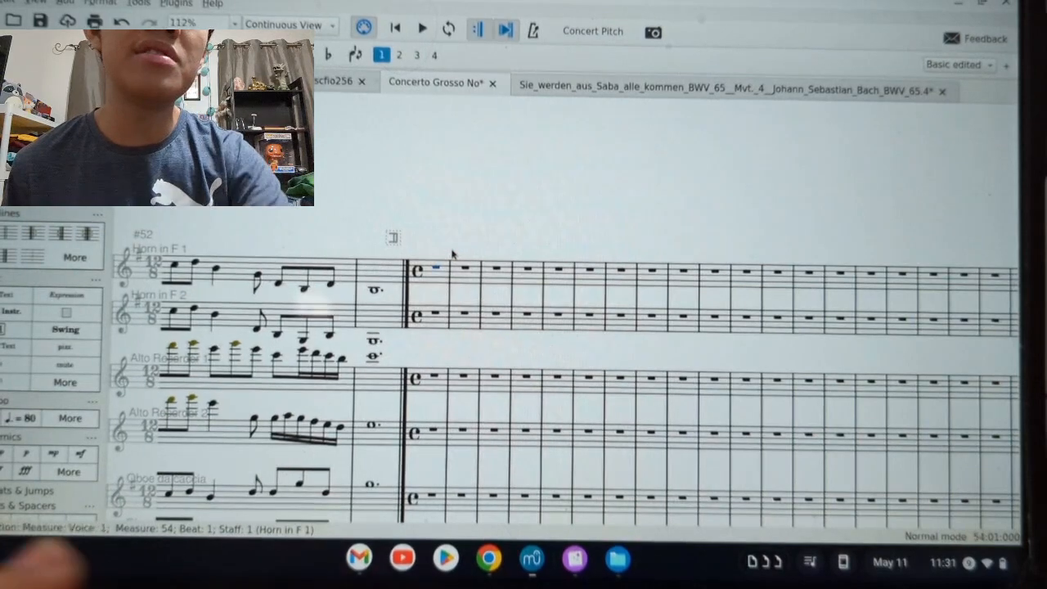
- Add a quarter-note tempo marking of 60 at measure 54 of the Concerto Grosso
{"action": "left_click", "coordinate": [89, 420]}
{"action": "left_click", "coordinate": [63, 264]}
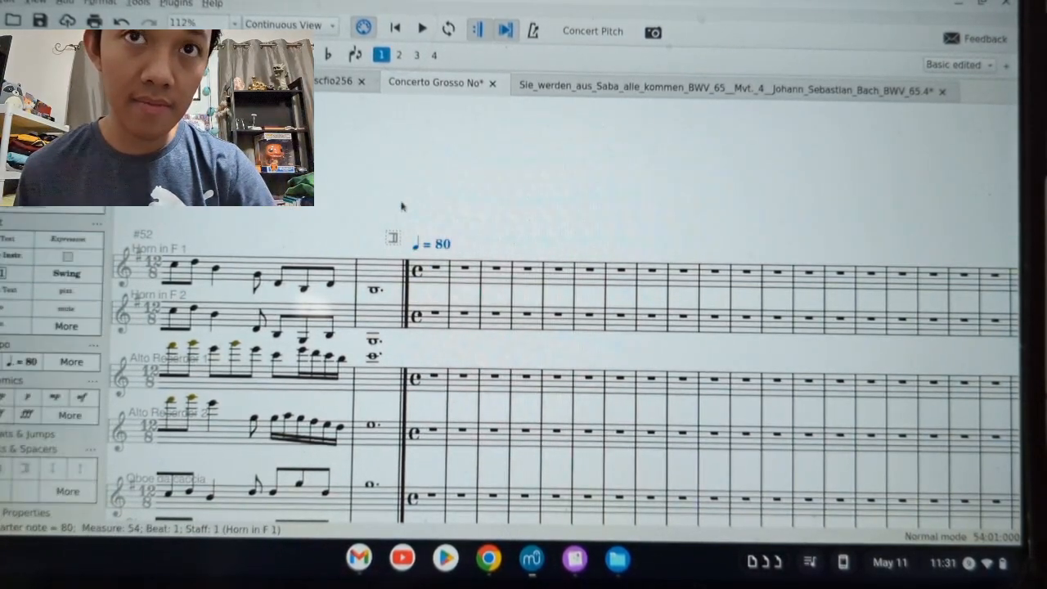
{"action": "key", "text": "BackSpace"}
{"action": "type", "text": "6"}
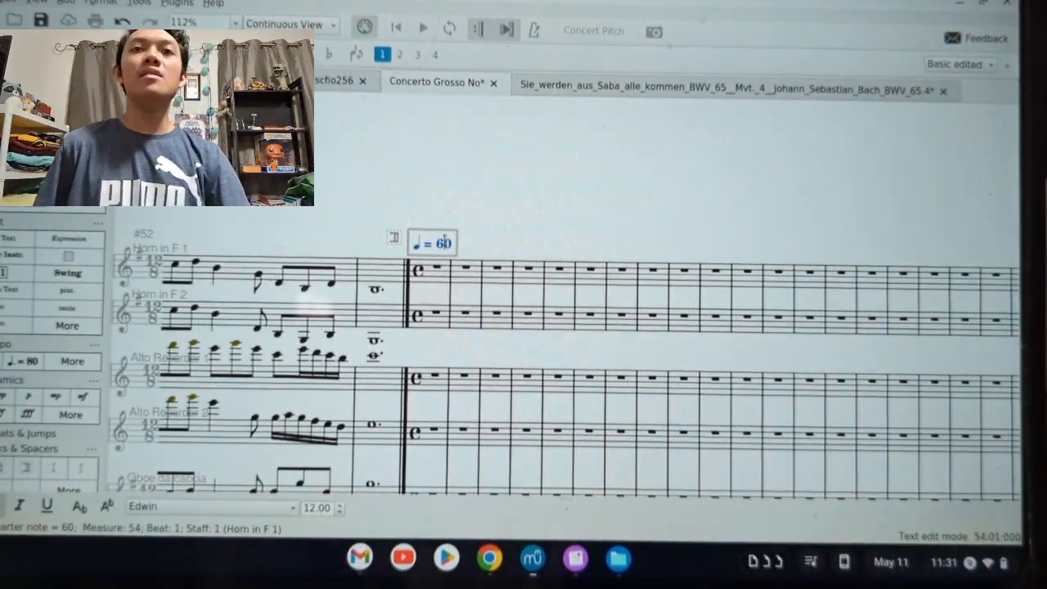
{"action": "left_click", "coordinate": [521, 215]}
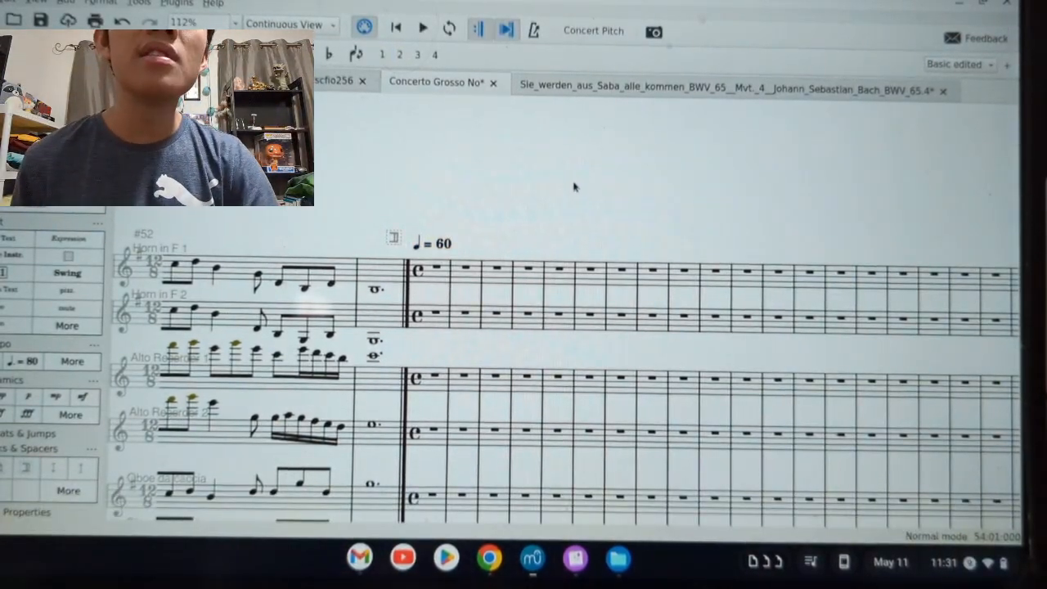
- Compare the Concerto Grosso's staves with the opening oboe, bass, continuo and harpsichord parts of the Aria
{"action": "scroll", "coordinate": [575, 186], "scroll_direction": "down", "scroll_amount": 4}
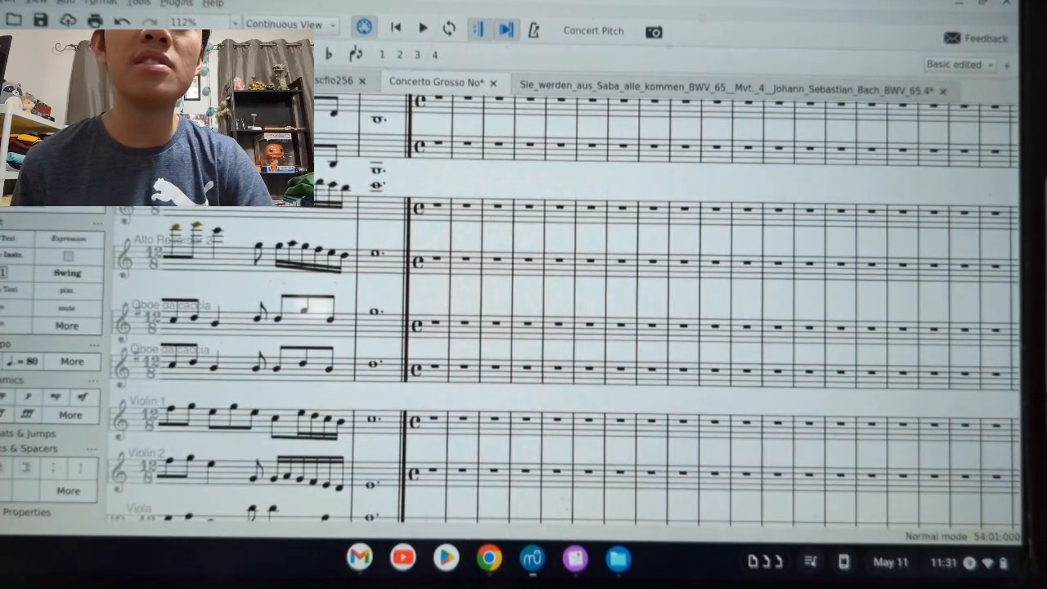
{"action": "left_click", "coordinate": [682, 88]}
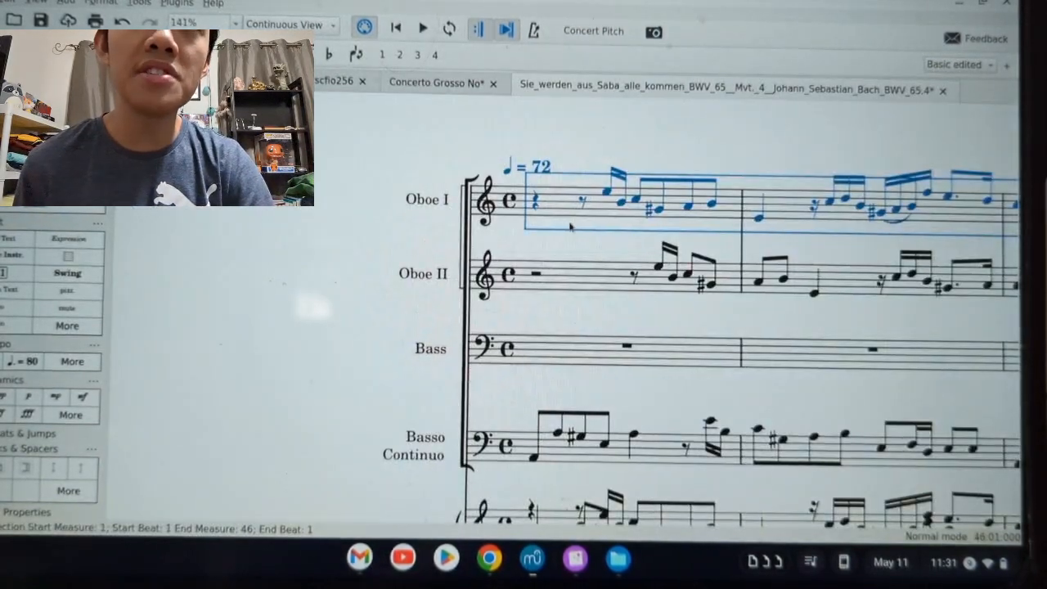
{"action": "scroll", "coordinate": [818, 230], "scroll_direction": "down", "scroll_amount": 2}
{"action": "left_click", "coordinate": [814, 209]}
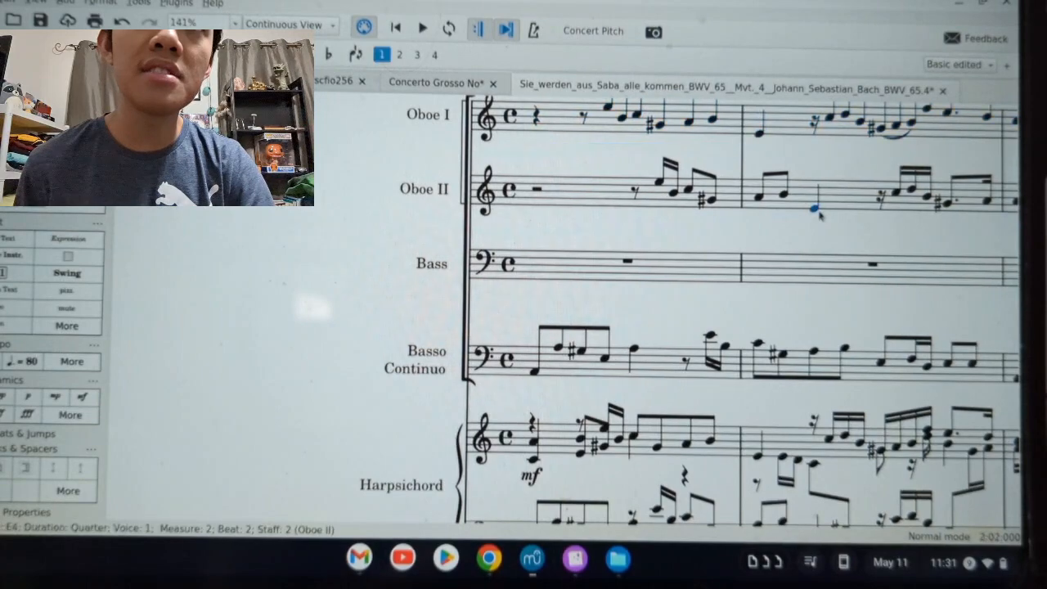
{"action": "scroll", "coordinate": [824, 215], "scroll_direction": "up", "scroll_amount": 2}
{"action": "key", "text": "Escape"}
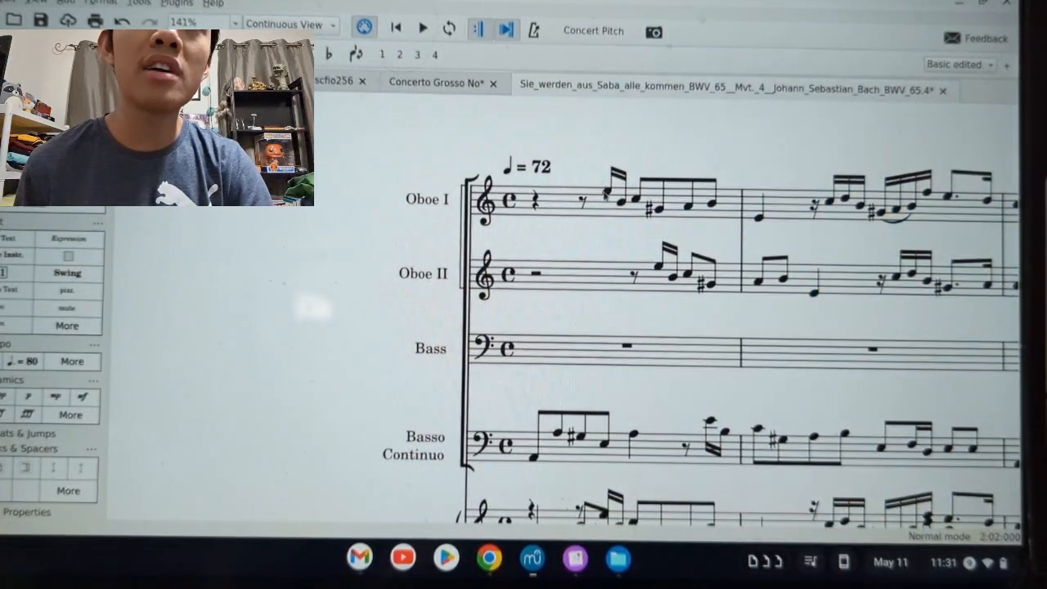
- Try to select both oboe parts of the Aria from measure 1 to 46
{"action": "scroll", "coordinate": [622, 217], "scroll_direction": "right", "scroll_amount": 10}
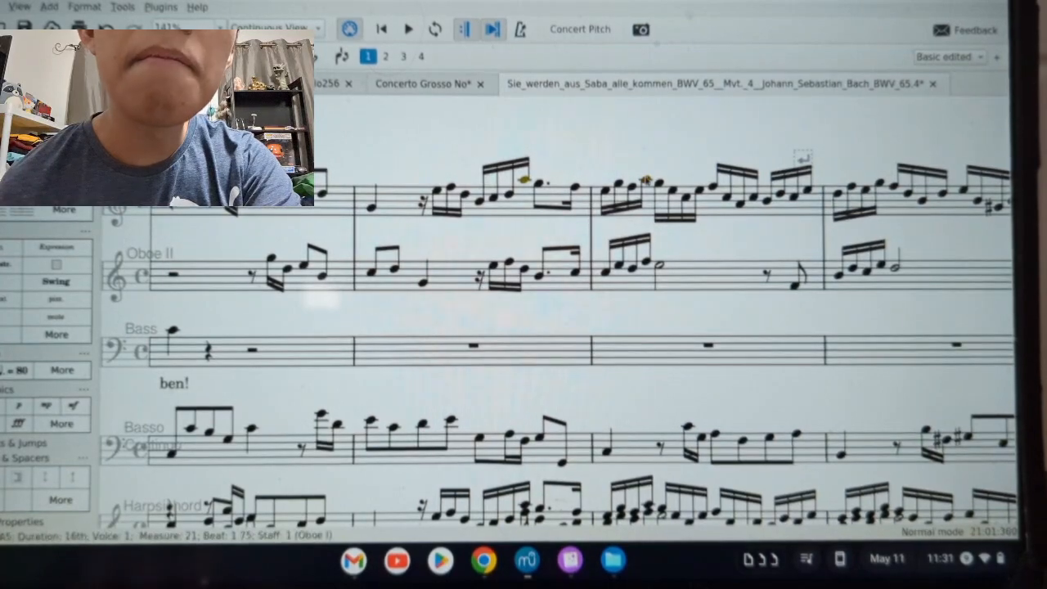
{"action": "scroll", "coordinate": [644, 230], "scroll_direction": "right", "scroll_amount": 5}
{"action": "scroll", "coordinate": [646, 233], "scroll_direction": "right", "scroll_amount": 10}
{"action": "scroll", "coordinate": [647, 236], "scroll_direction": "right", "scroll_amount": 10}
{"action": "left_click", "coordinate": [280, 278]}
{"action": "scroll", "coordinate": [303, 278], "scroll_direction": "left", "scroll_amount": 6}
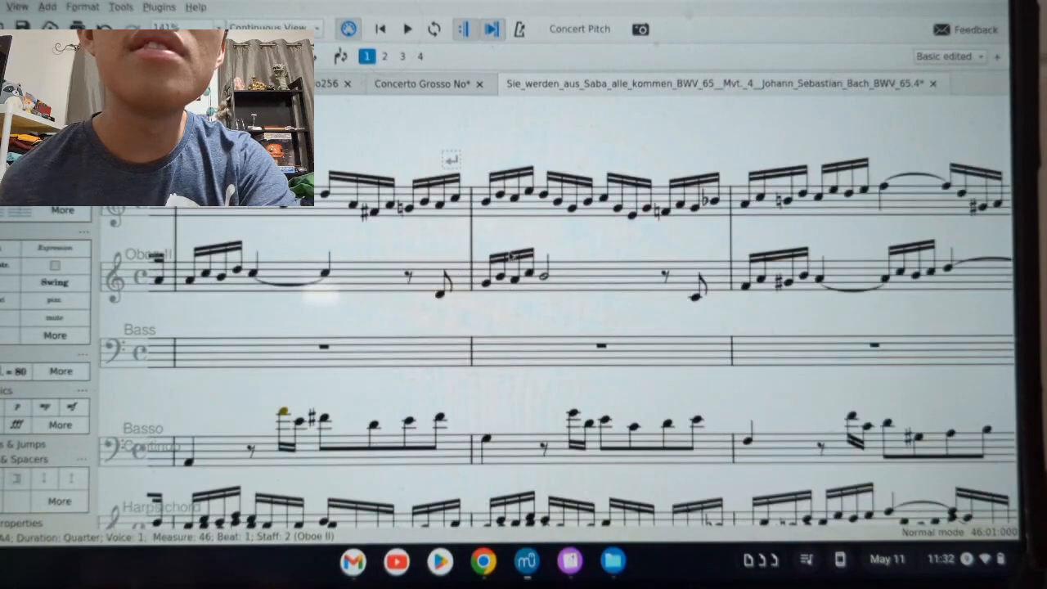
{"action": "scroll", "coordinate": [582, 275], "scroll_direction": "left", "scroll_amount": 15}
{"action": "scroll", "coordinate": [581, 275], "scroll_direction": "right", "scroll_amount": 2}
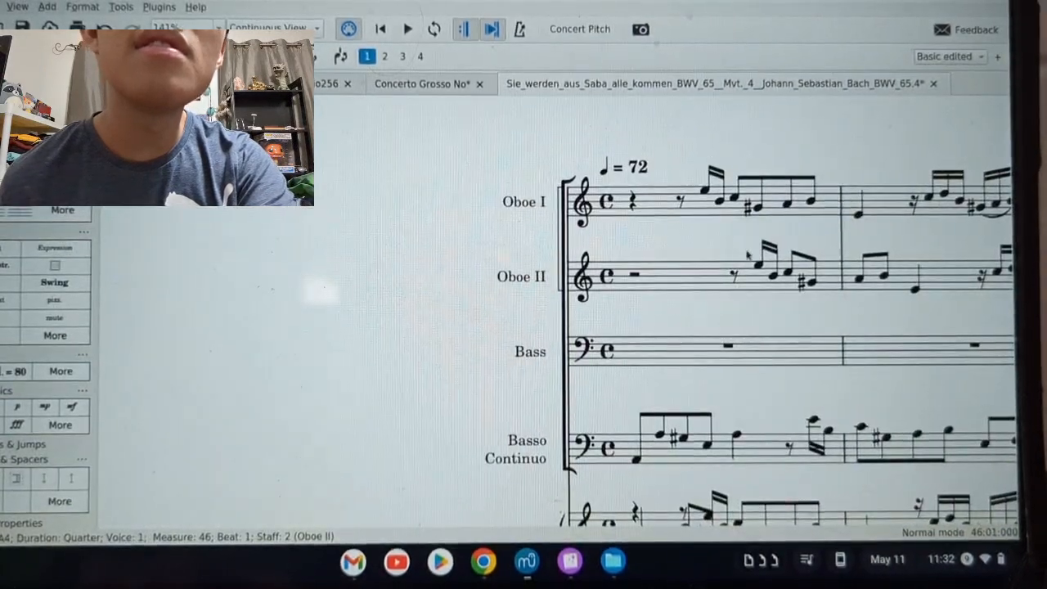
{"action": "left_click", "coordinate": [651, 223]}
- Look through the Aria from its ending back through the earlier passages, examining the oboe, bass, continuo and harpsichord parts
{"action": "scroll", "coordinate": [778, 218], "scroll_direction": "right", "scroll_amount": 6}
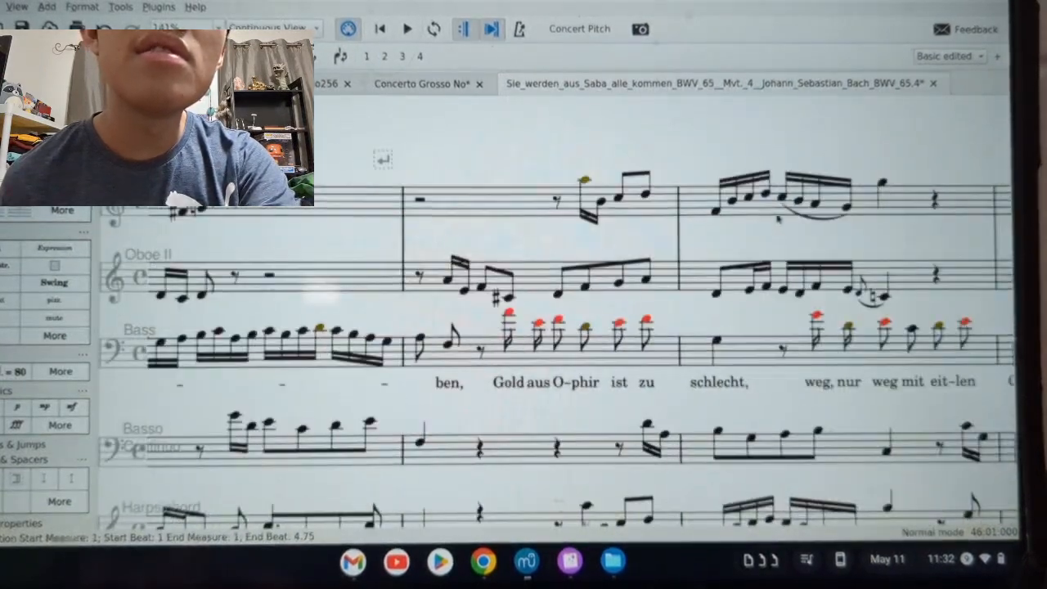
{"action": "scroll", "coordinate": [747, 214], "scroll_direction": "right", "scroll_amount": 15}
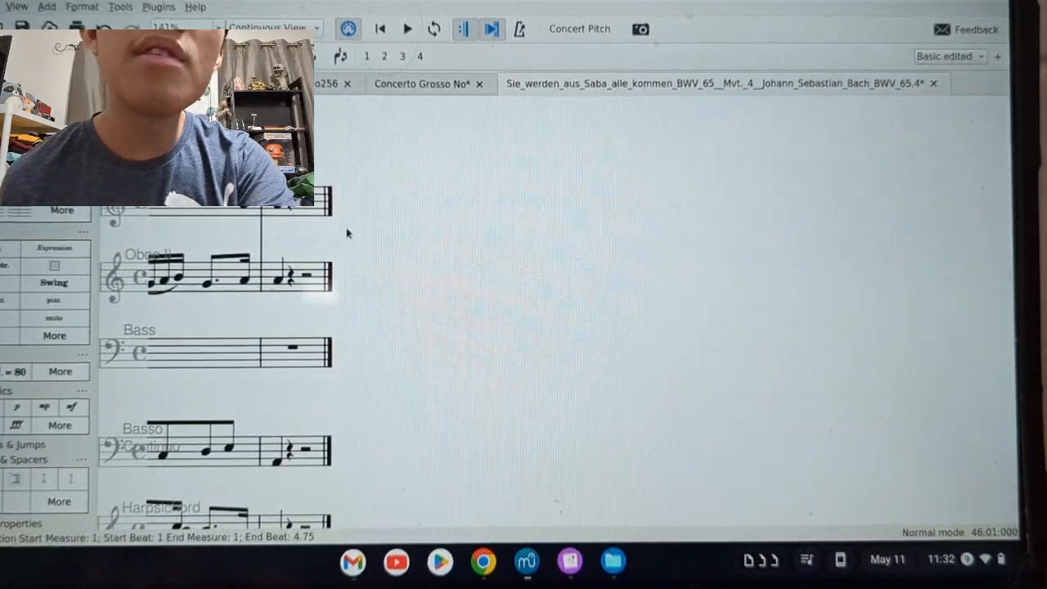
{"action": "scroll", "coordinate": [375, 197], "scroll_direction": "left", "scroll_amount": 8}
{"action": "scroll", "coordinate": [520, 222], "scroll_direction": "left", "scroll_amount": 5}
{"action": "scroll", "coordinate": [447, 233], "scroll_direction": "left", "scroll_amount": 10}
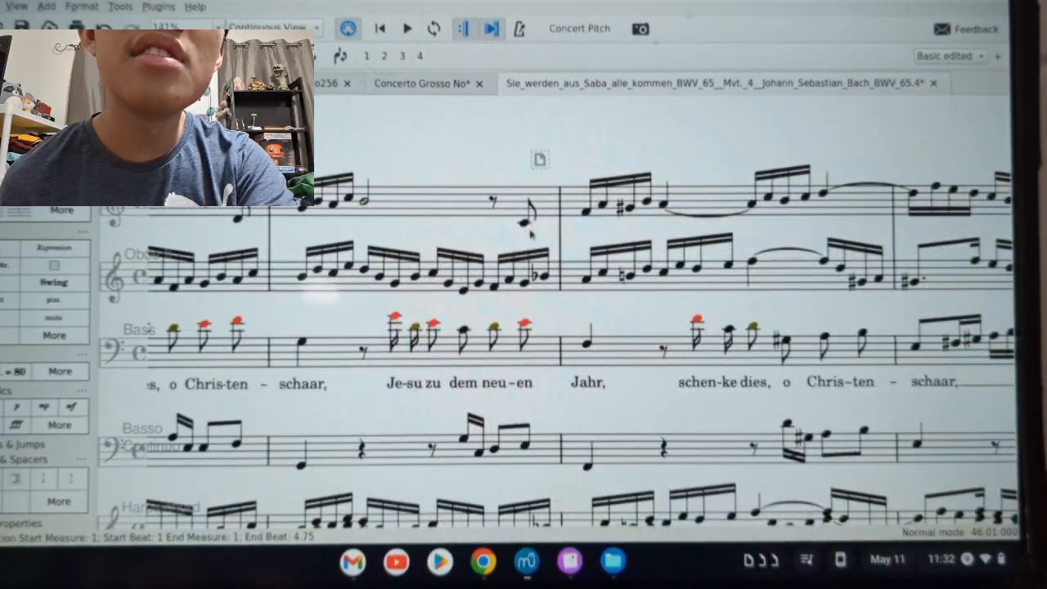
{"action": "scroll", "coordinate": [447, 238], "scroll_direction": "left", "scroll_amount": 3}
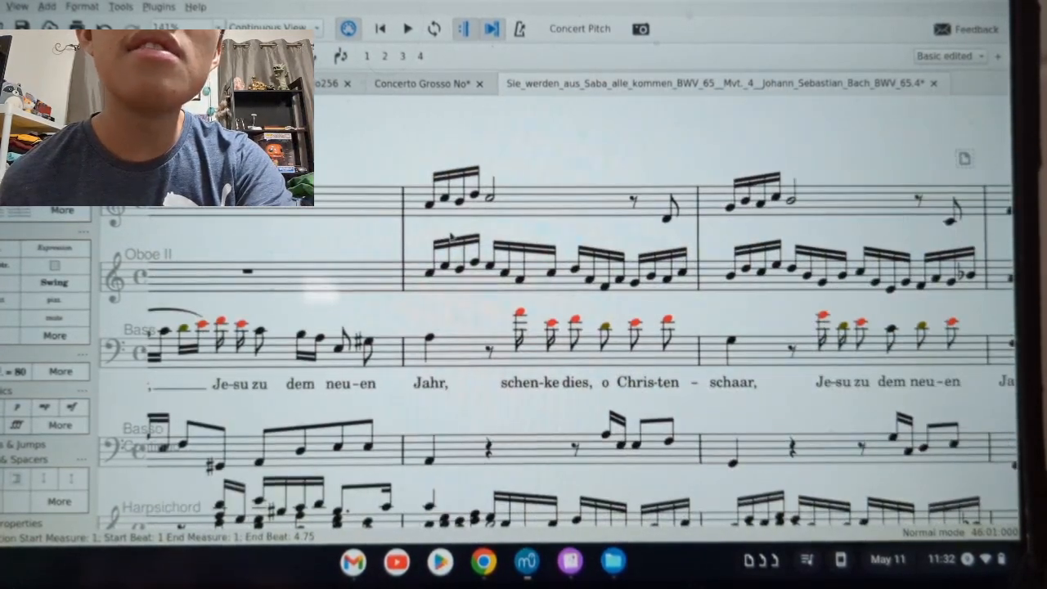
{"action": "scroll", "coordinate": [458, 230], "scroll_direction": "left", "scroll_amount": 6}
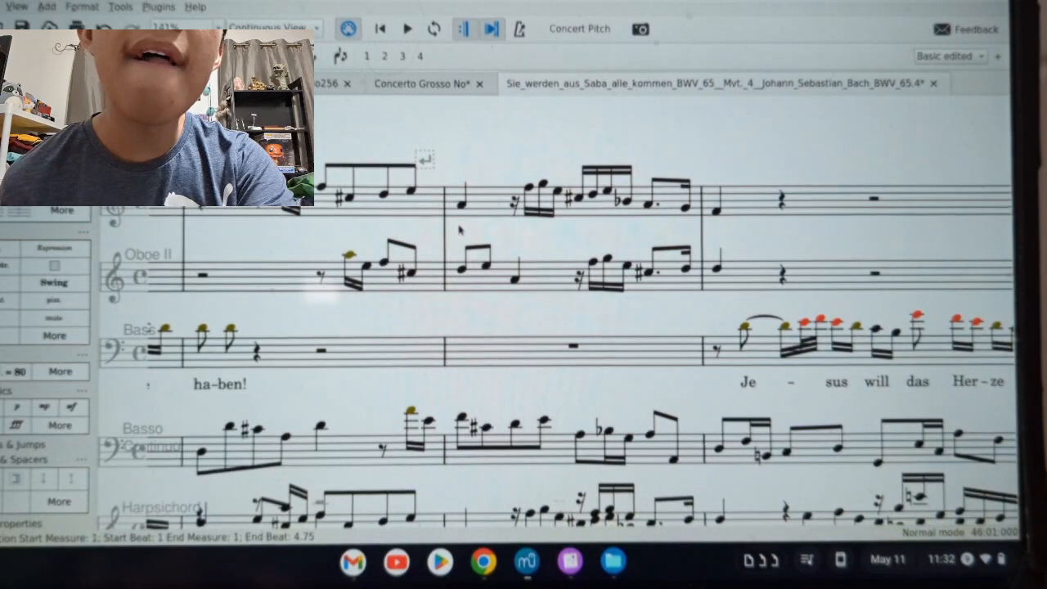
{"action": "scroll", "coordinate": [459, 230], "scroll_direction": "left", "scroll_amount": 10}
{"action": "scroll", "coordinate": [492, 210], "scroll_direction": "left", "scroll_amount": 8}
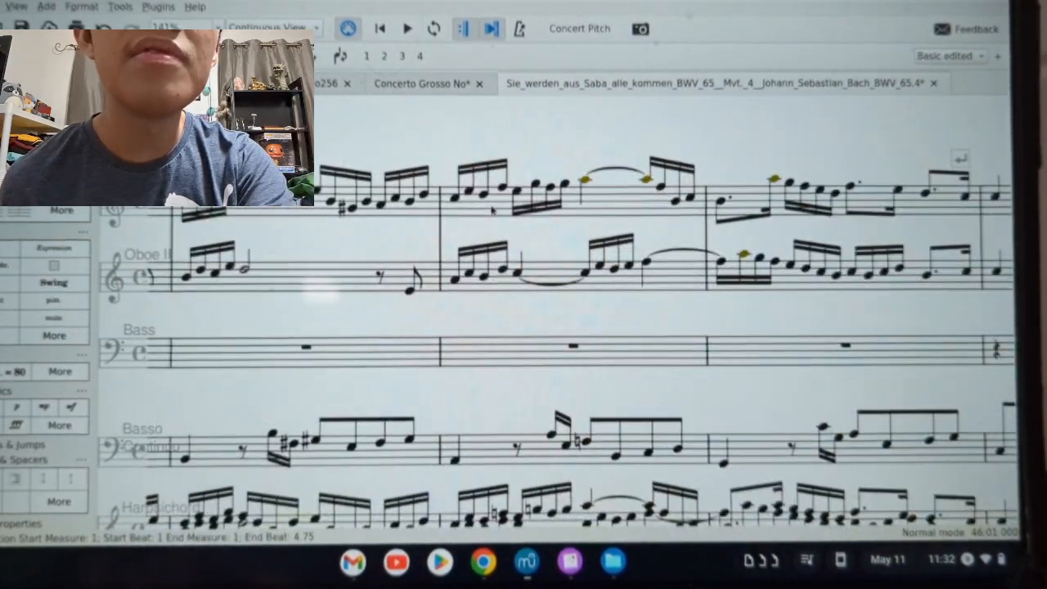
{"action": "scroll", "coordinate": [491, 210], "scroll_direction": "left", "scroll_amount": 10}
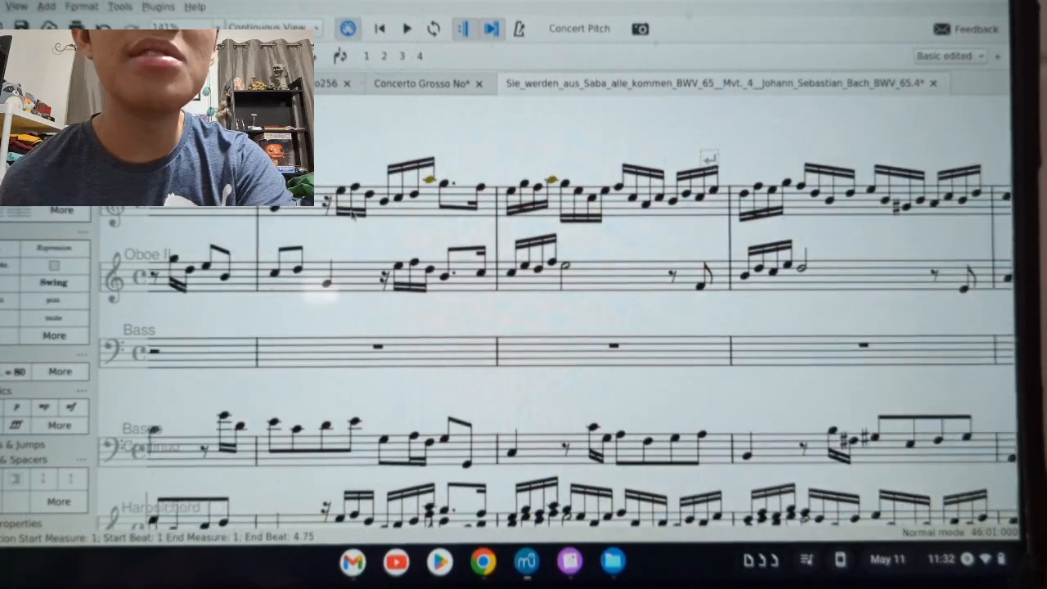
{"action": "scroll", "coordinate": [474, 192], "scroll_direction": "left", "scroll_amount": 10}
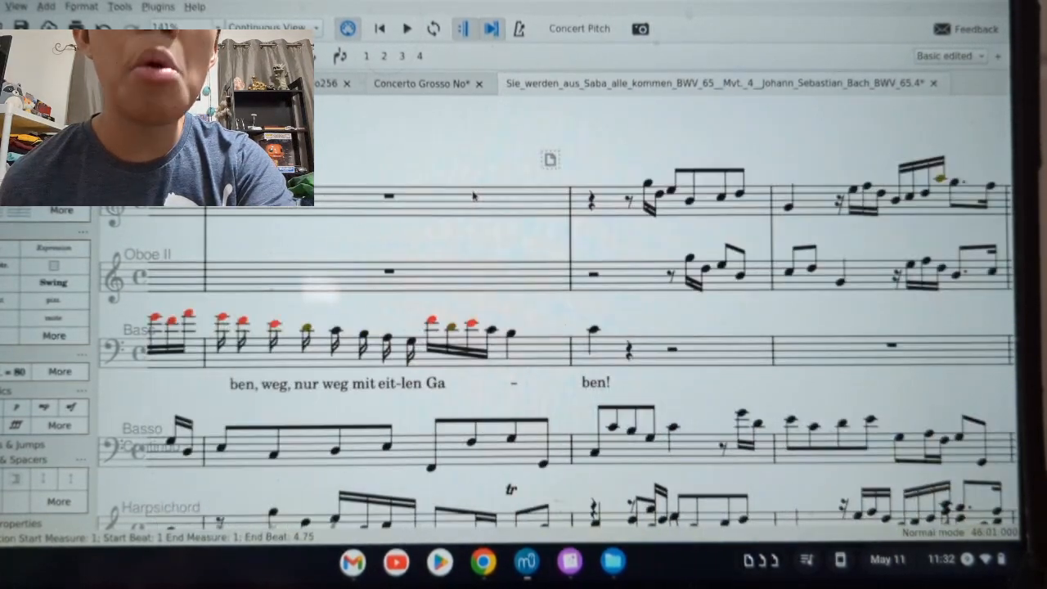
{"action": "scroll", "coordinate": [487, 191], "scroll_direction": "right", "scroll_amount": 8}
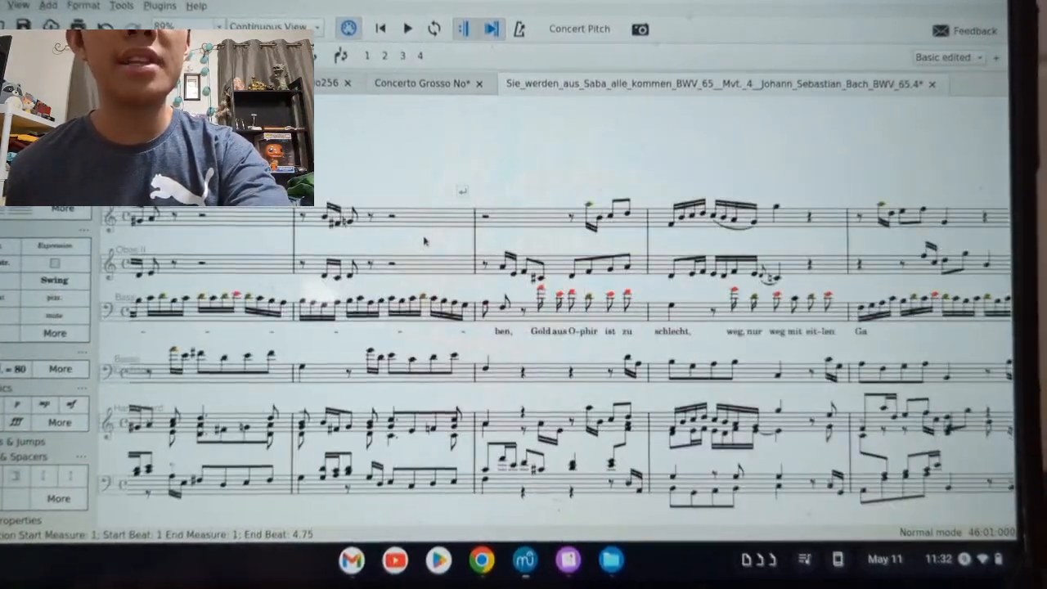
- Copy the Aria's Oboe I part, measures 1 to 46, into the Concerto Grosso's first alto recorder staff from measure 54
{"action": "left_click", "coordinate": [449, 88]}
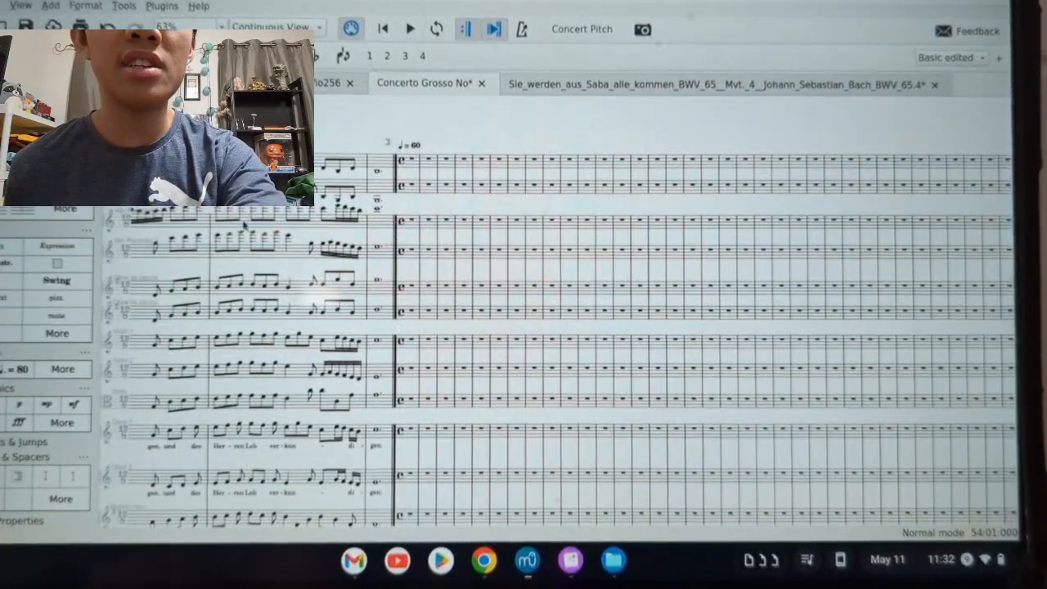
{"action": "scroll", "coordinate": [244, 225], "scroll_direction": "up", "scroll_amount": 5}
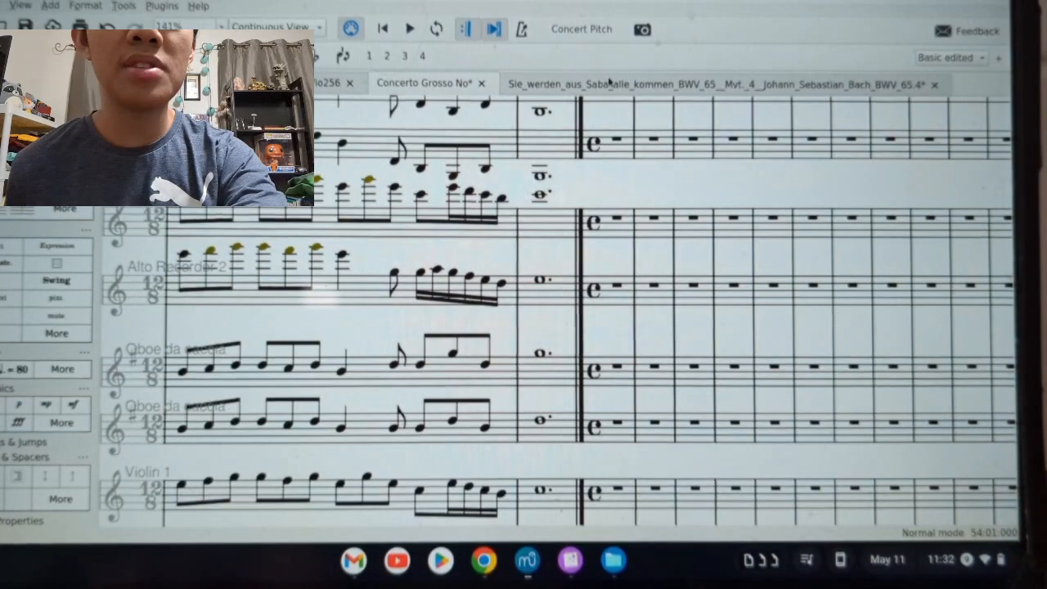
{"action": "left_click", "coordinate": [609, 83]}
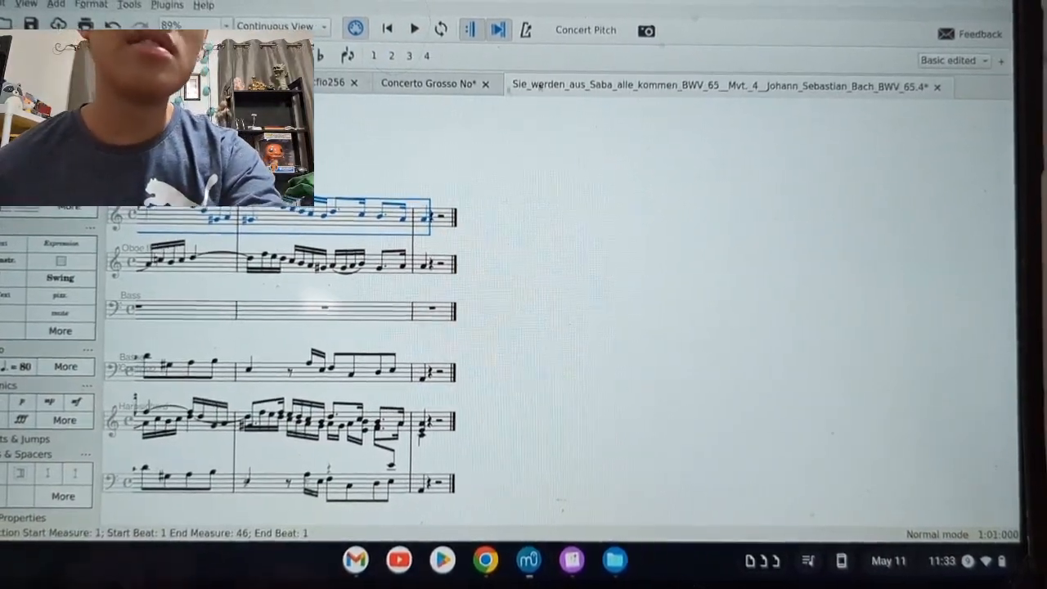
{"action": "left_click", "coordinate": [441, 92]}
{"action": "scroll", "coordinate": [457, 188], "scroll_direction": "down", "scroll_amount": 5}
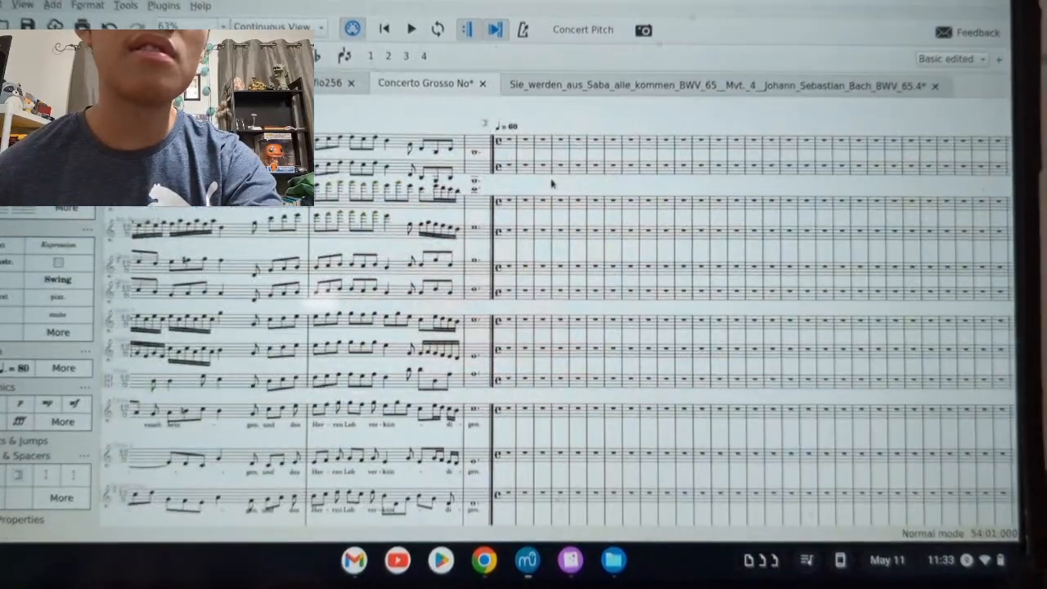
{"action": "scroll", "coordinate": [543, 196], "scroll_direction": "up", "scroll_amount": 5}
{"action": "left_click", "coordinate": [489, 214]}
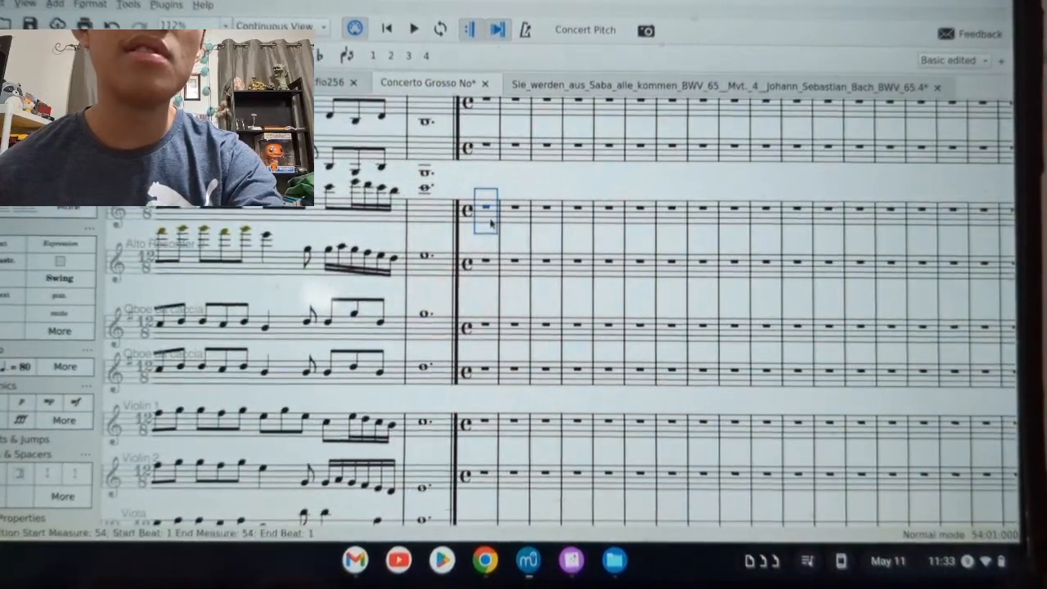
{"action": "key", "text": "ctrl+v"}
- Return to the opening measure of the Aria score, where the two oboe parts begin
{"action": "scroll", "coordinate": [471, 185], "scroll_direction": "up", "scroll_amount": 5}
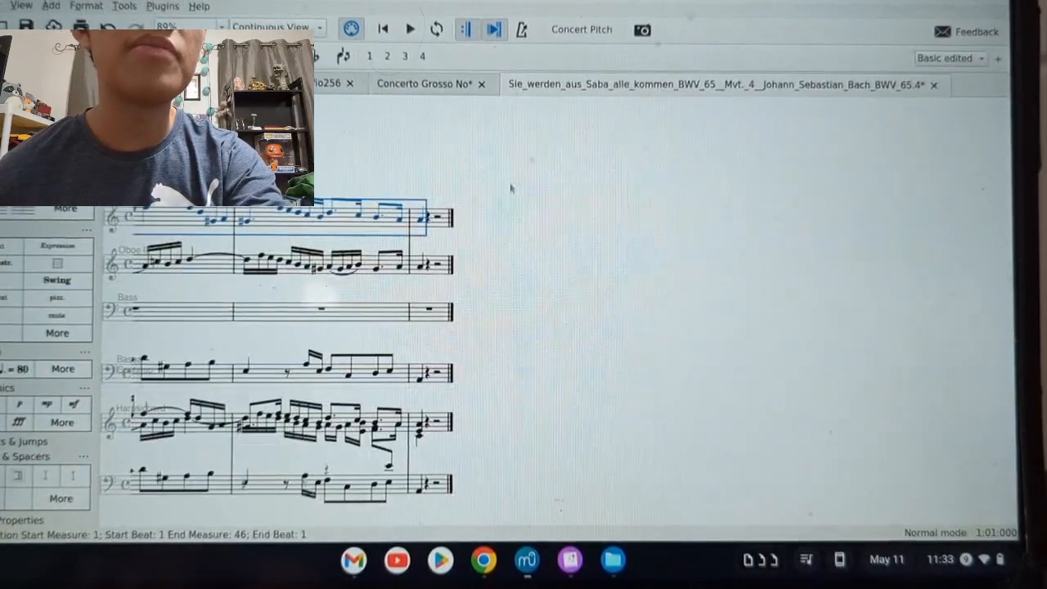
{"action": "scroll", "coordinate": [508, 194], "scroll_direction": "up", "scroll_amount": 20}
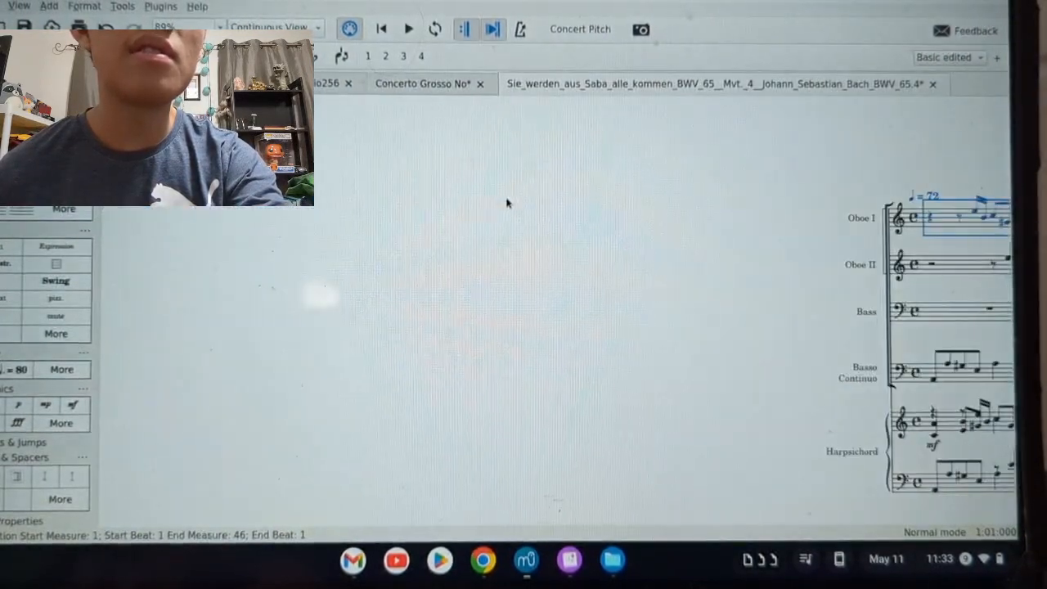
- In the Concerto Grosso score, raise the first note of measure 55 in Alto Recorder 1 an octave to E5
{"action": "scroll", "coordinate": [507, 203], "scroll_direction": "down", "scroll_amount": 3}
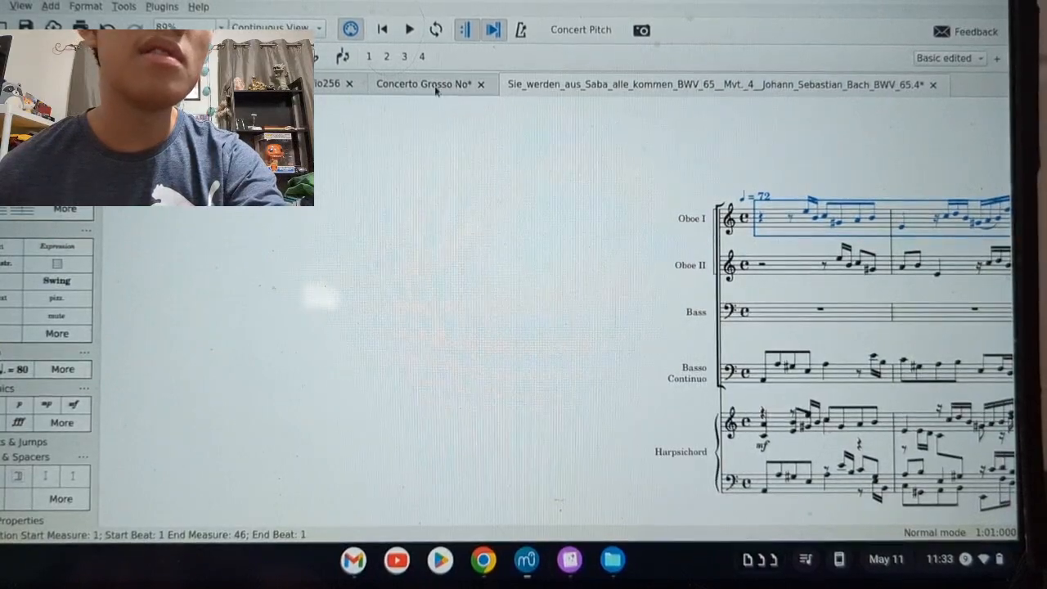
{"action": "left_click", "coordinate": [436, 86]}
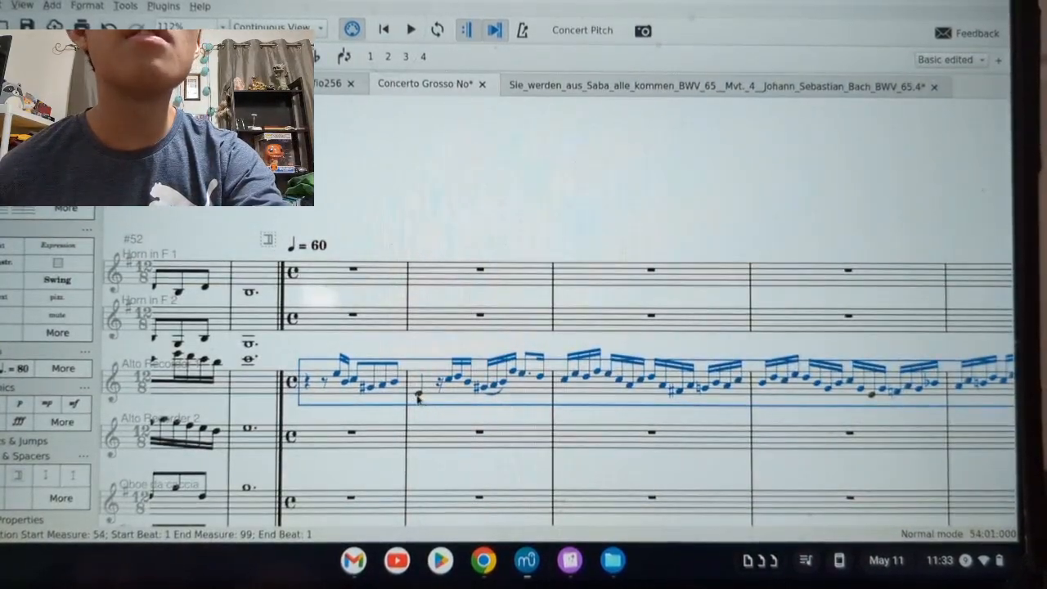
{"action": "scroll", "coordinate": [443, 366], "scroll_direction": "up", "scroll_amount": 5}
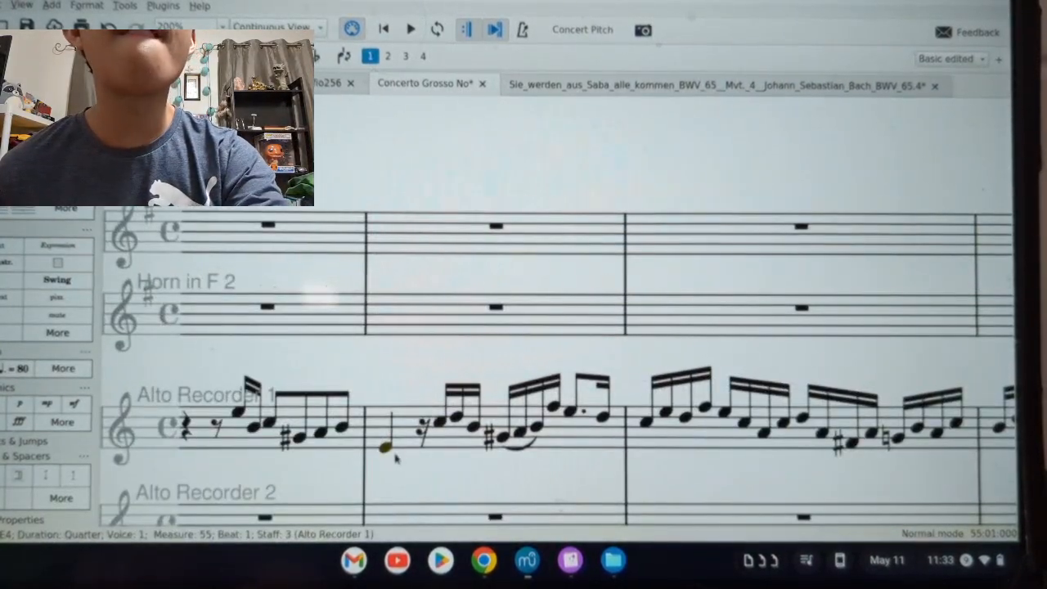
{"action": "left_click_drag", "start_coordinate": [385, 448], "coordinate": [386, 411]}
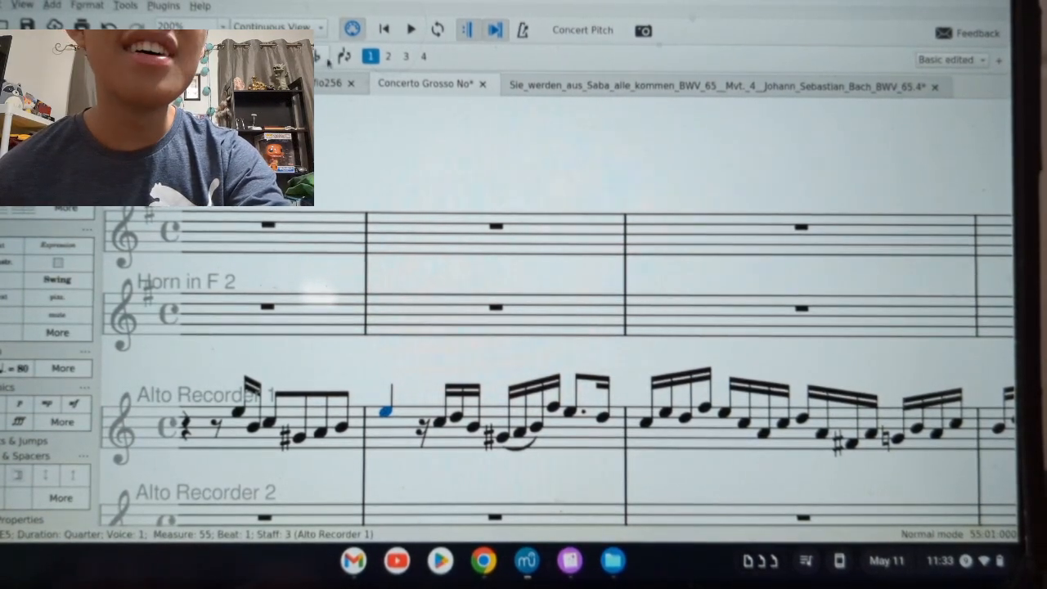
- Lower the first note of measure 94 in Alto Recorder 1 to E5 and review the part through the end of the score
{"action": "scroll", "coordinate": [640, 394], "scroll_direction": "down", "scroll_amount": 5}
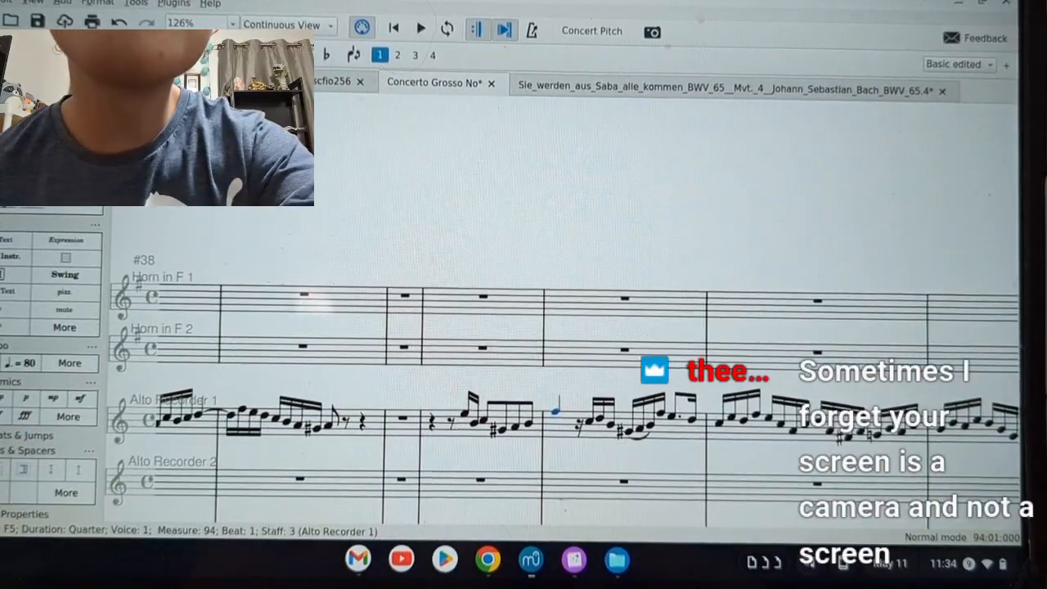
{"action": "key", "text": "Down"}
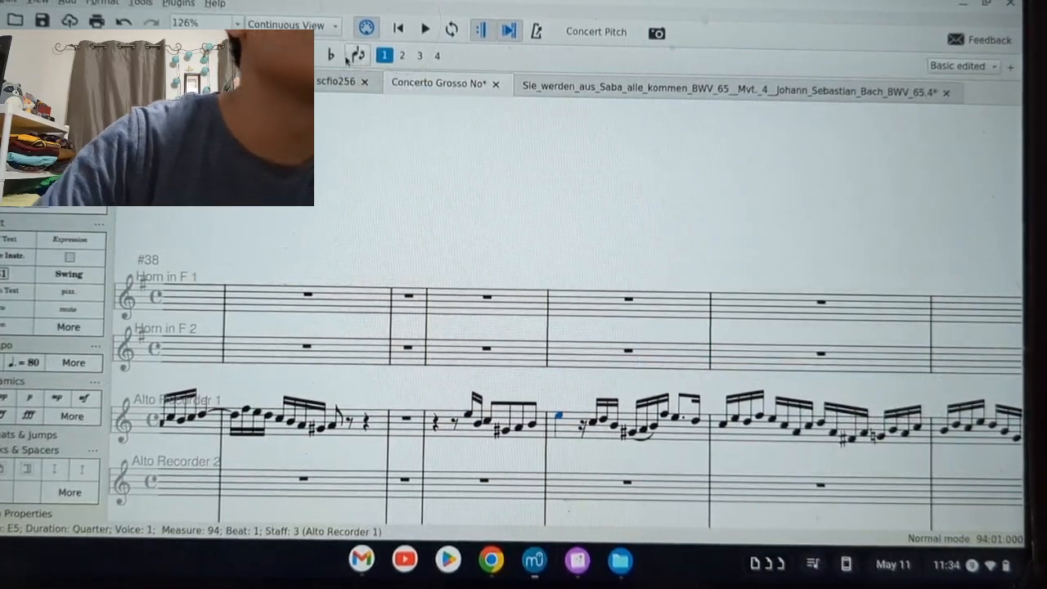
{"action": "scroll", "coordinate": [777, 288], "scroll_direction": "right", "scroll_amount": 1}
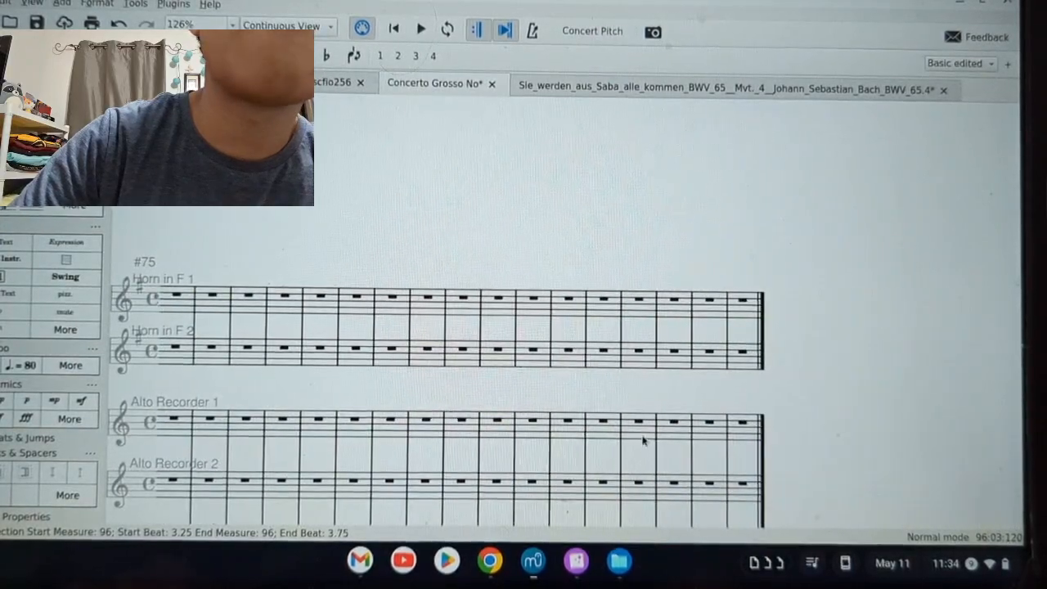
{"action": "scroll", "coordinate": [512, 413], "scroll_direction": "down", "scroll_amount": 2}
{"action": "scroll", "coordinate": [519, 303], "scroll_direction": "up", "scroll_amount": 1}
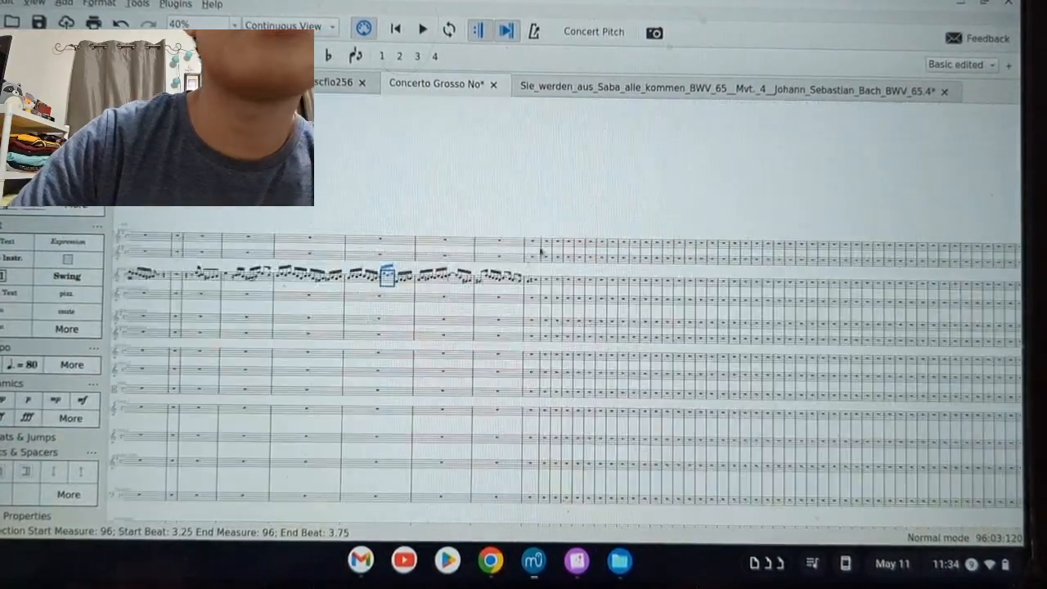
{"action": "scroll", "coordinate": [524, 291], "scroll_direction": "left", "scroll_amount": 10}
{"action": "scroll", "coordinate": [550, 273], "scroll_direction": "left", "scroll_amount": 10}
- Copy the Oboe I and Oboe II parts, measures 1 to 46, from the Bach BWV 65 score
{"action": "left_click", "coordinate": [694, 89]}
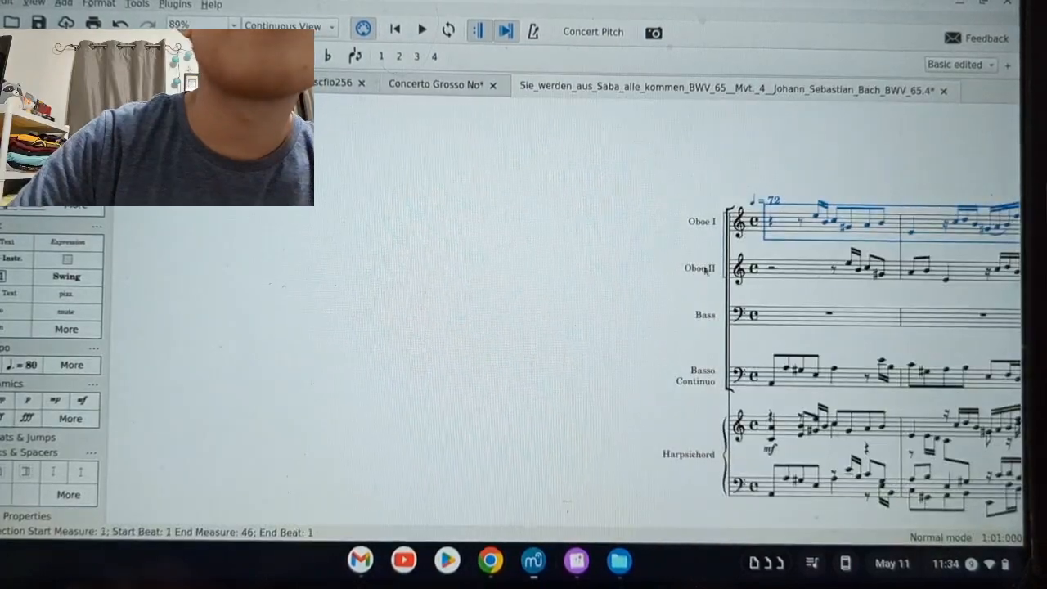
{"action": "left_click", "coordinate": [779, 277]}
{"action": "scroll", "coordinate": [779, 277], "scroll_direction": "right", "scroll_amount": 15}
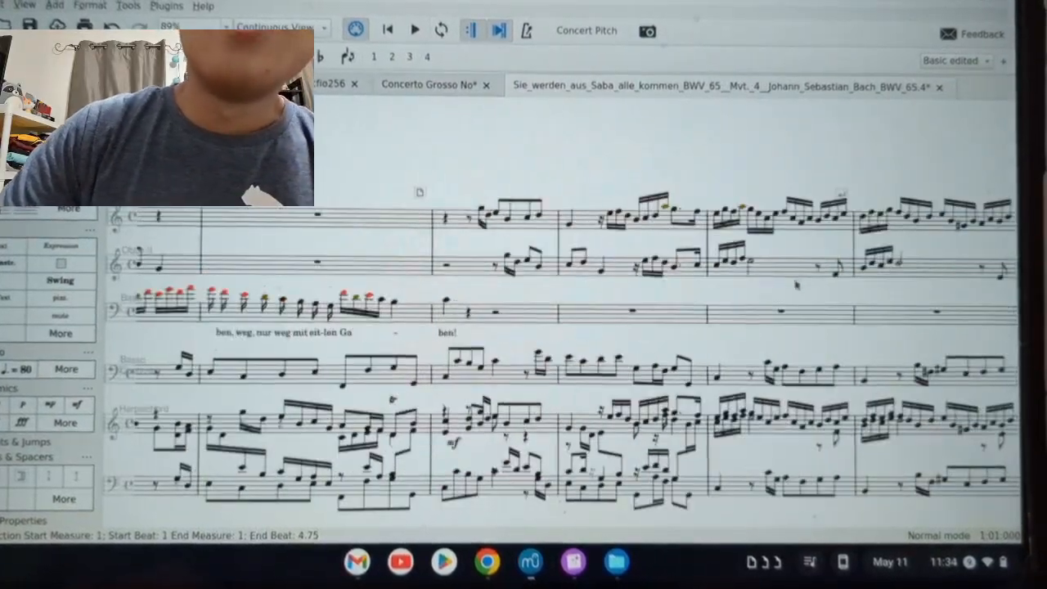
{"action": "scroll", "coordinate": [682, 285], "scroll_direction": "right", "scroll_amount": 10}
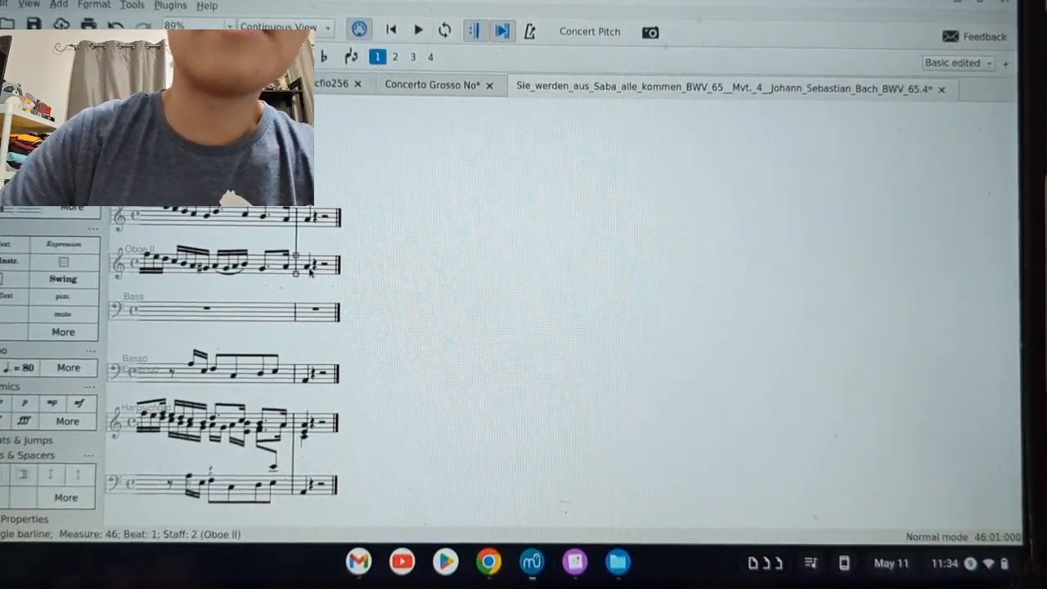
{"action": "scroll", "coordinate": [489, 291], "scroll_direction": "left", "scroll_amount": 15}
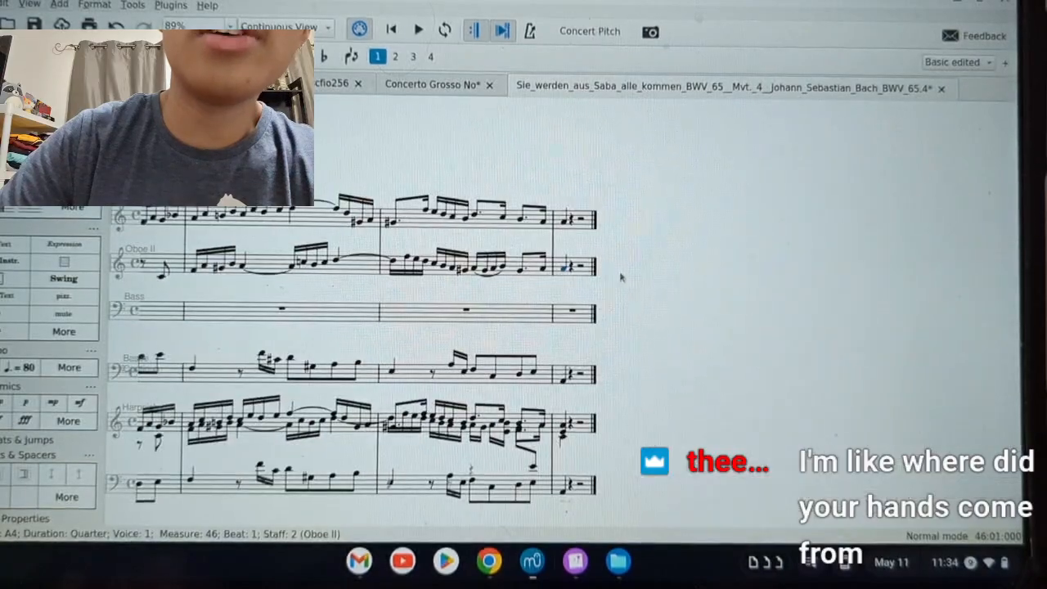
{"action": "scroll", "coordinate": [471, 270], "scroll_direction": "left", "scroll_amount": 20}
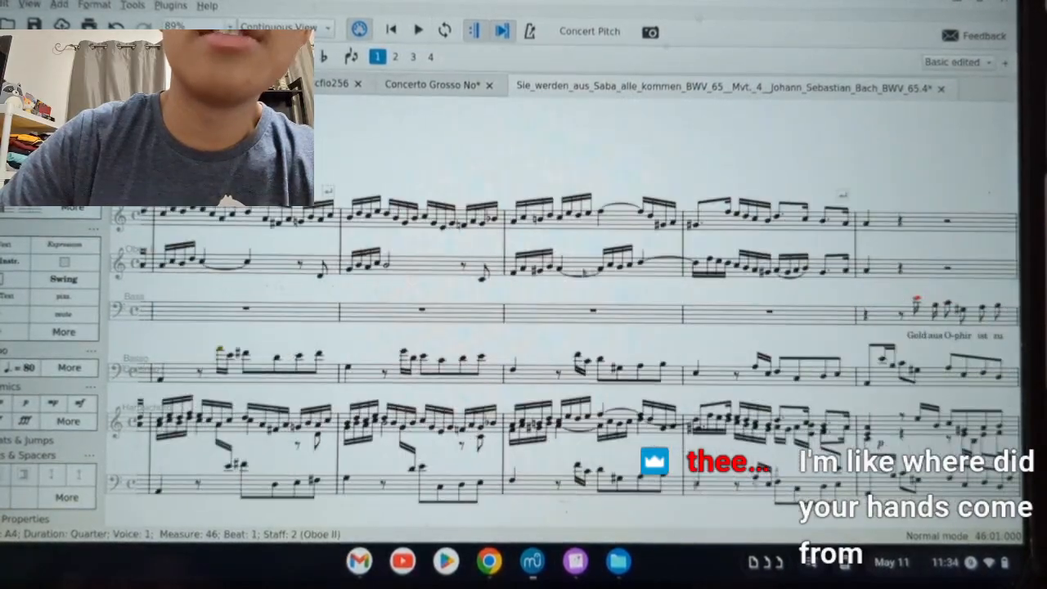
{"action": "left_click", "coordinate": [933, 234], "text": "shift"}
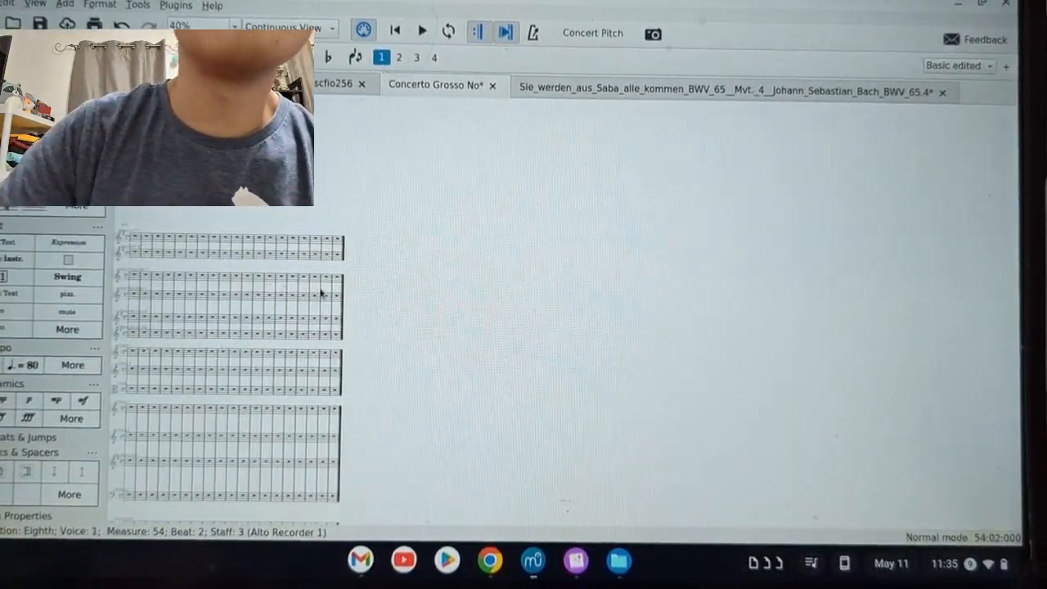
- Paste the two oboe parts into Violin 1 and Violin 2 of the Concerto Grosso, starting at measure 54
{"action": "scroll", "coordinate": [356, 293], "scroll_direction": "up", "scroll_amount": 5}
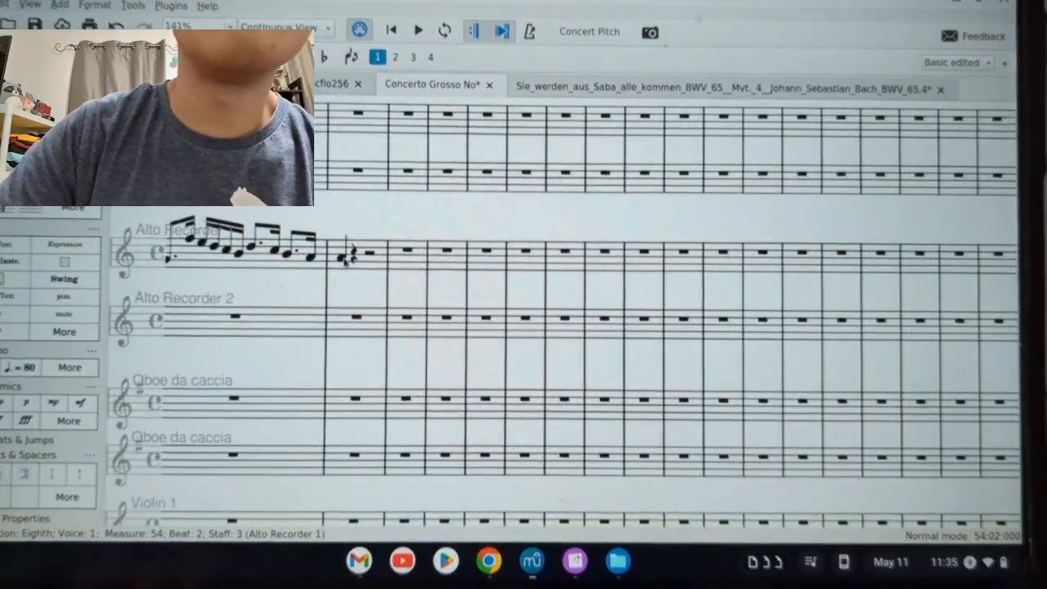
{"action": "key", "text": "ctrl+shift+End"}
{"action": "scroll", "coordinate": [373, 355], "scroll_direction": "down", "scroll_amount": 5}
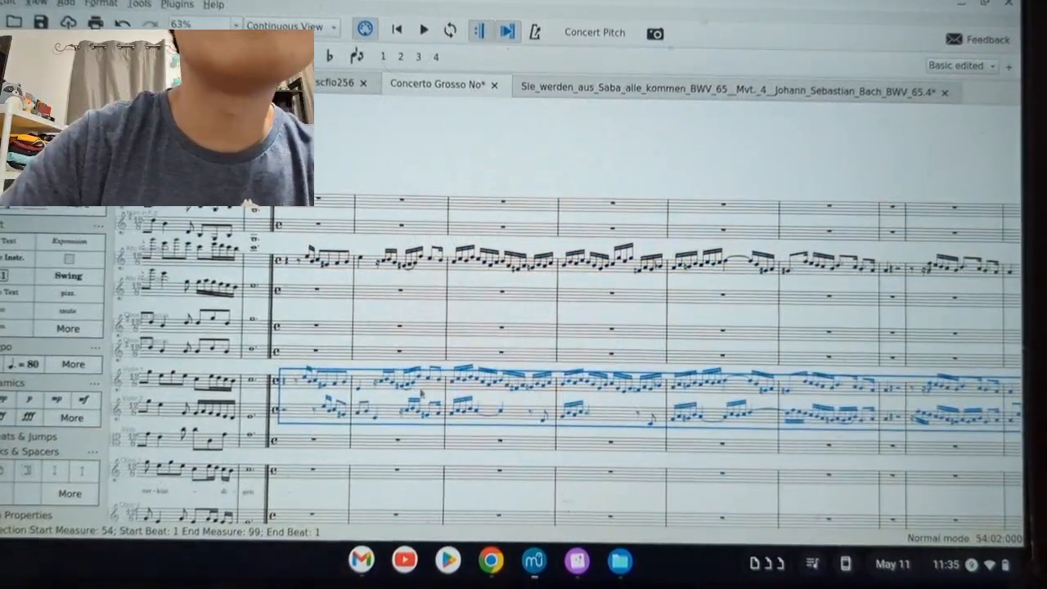
- Copy the Violin 2 passage from measures 54 to 99 into Alto Recorder 2, starting at measure 54
{"action": "scroll", "coordinate": [370, 409], "scroll_direction": "up", "scroll_amount": 2}
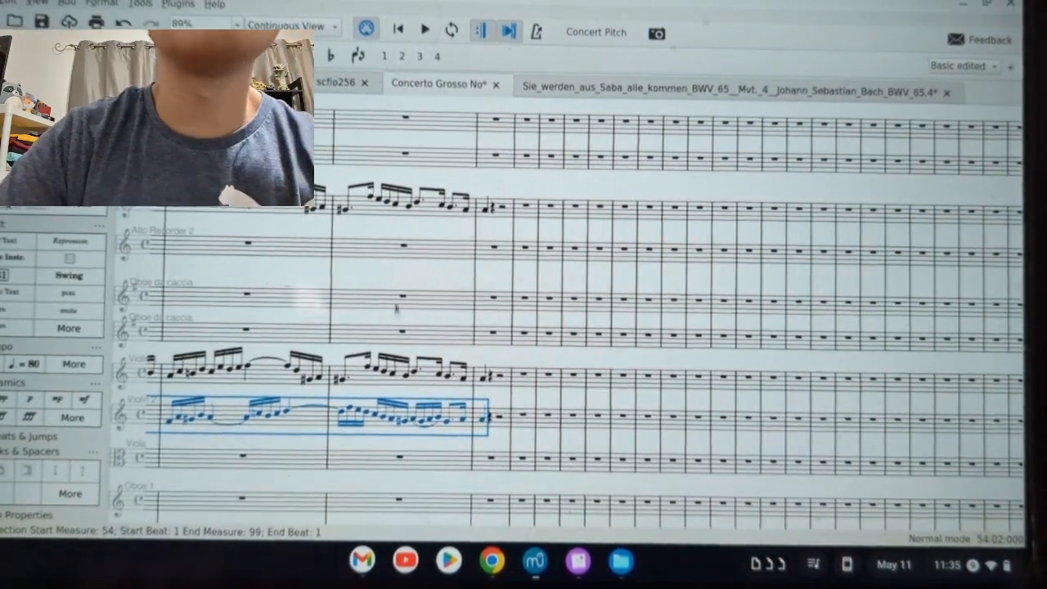
{"action": "scroll", "coordinate": [419, 288], "scroll_direction": "left", "scroll_amount": 10}
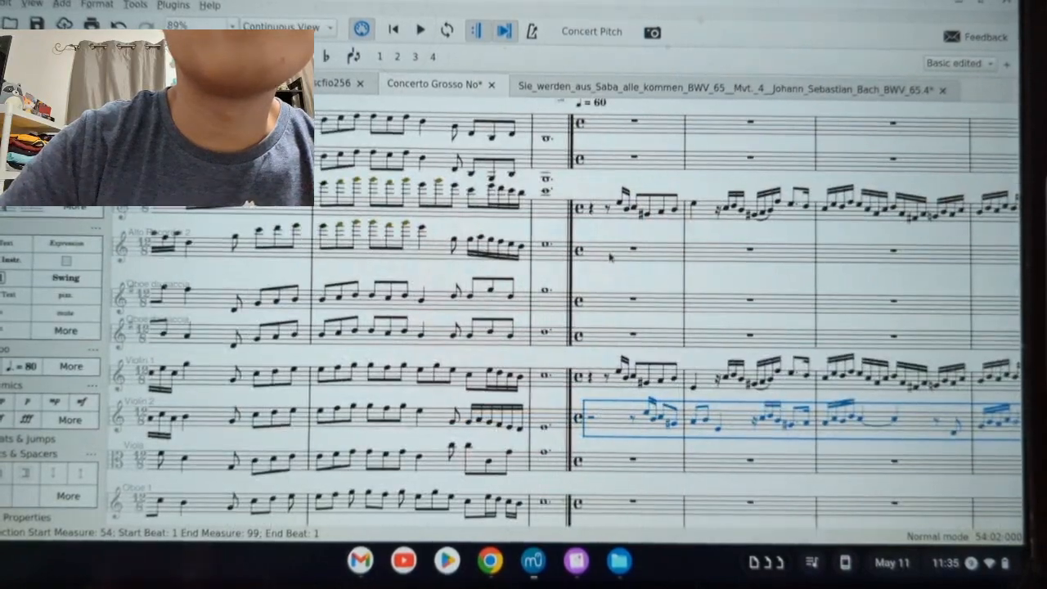
{"action": "key", "text": "ctrl+v"}
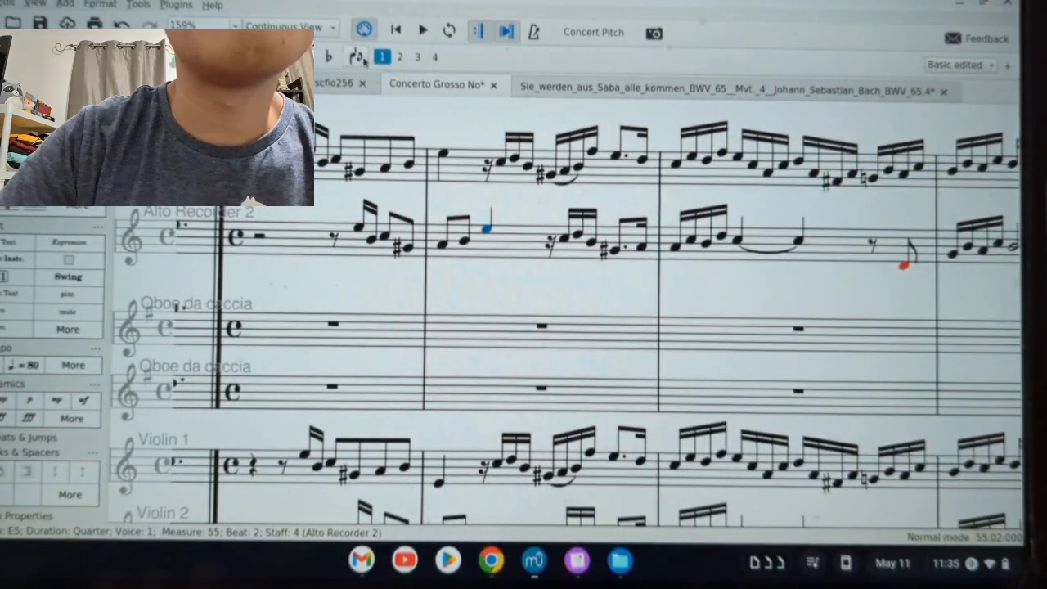
- Raise the low eighth notes ending measures 56 and 57 in Alto Recorder 2 by an octave and flip their stems
{"action": "scroll", "coordinate": [865, 264], "scroll_direction": "right", "scroll_amount": 5}
{"action": "left_click", "coordinate": [564, 261]}
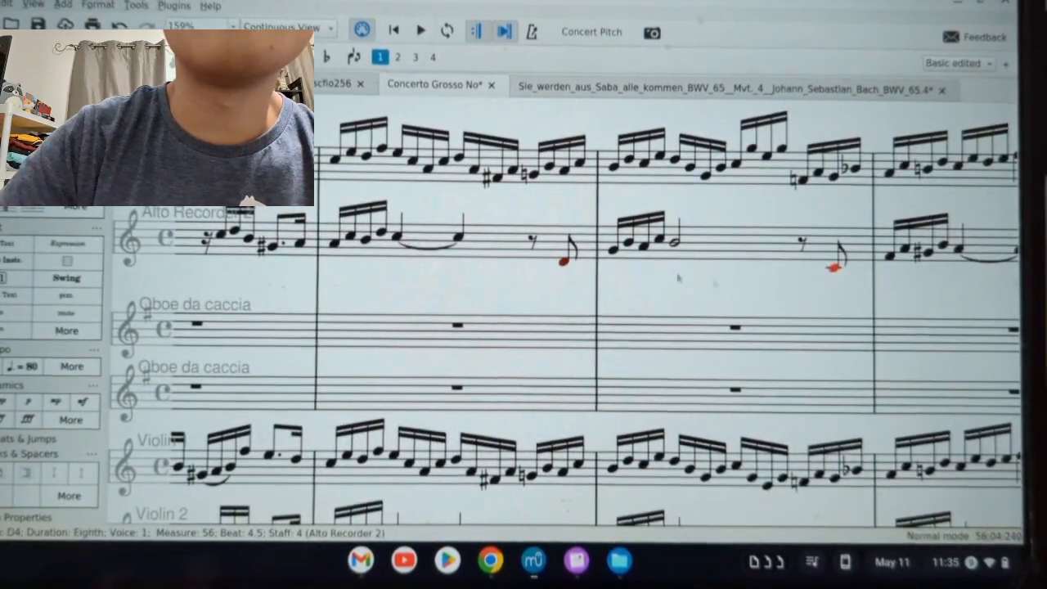
{"action": "left_click", "coordinate": [612, 266]}
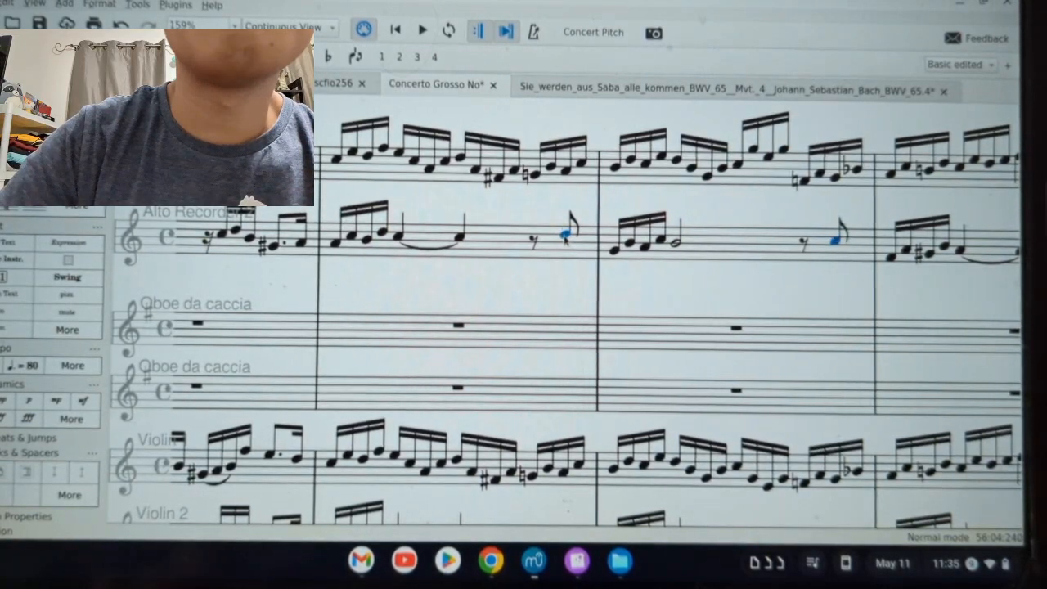
{"action": "left_click", "coordinate": [357, 58]}
- Select the low Alto Recorder 2 passage from measure 62 beat 4 through measure 67 beat 3
{"action": "scroll", "coordinate": [741, 294], "scroll_direction": "right", "scroll_amount": 20}
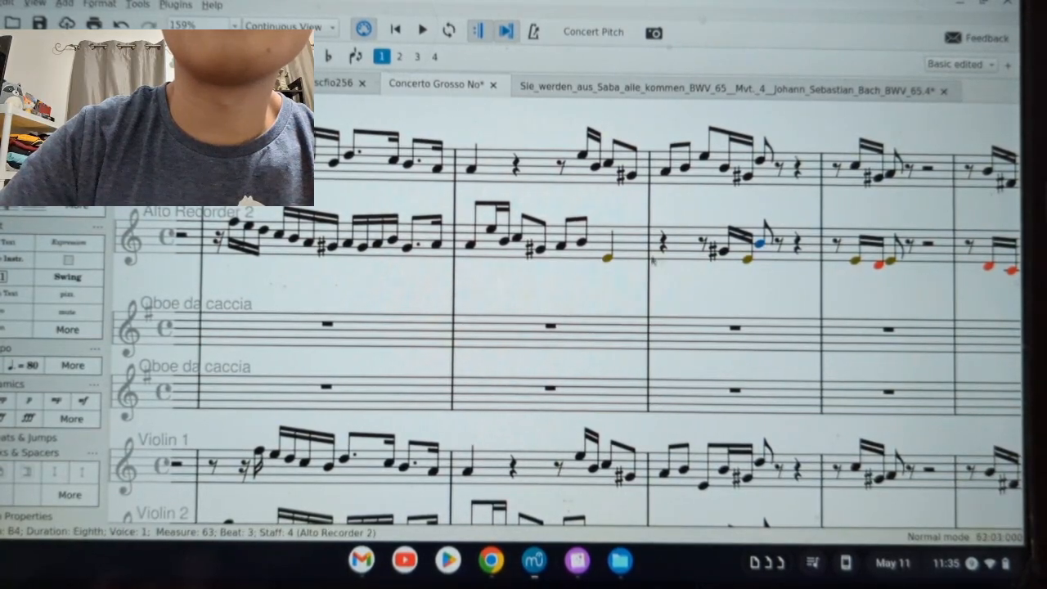
{"action": "left_click", "coordinate": [608, 257]}
{"action": "scroll", "coordinate": [734, 283], "scroll_direction": "right", "scroll_amount": 8}
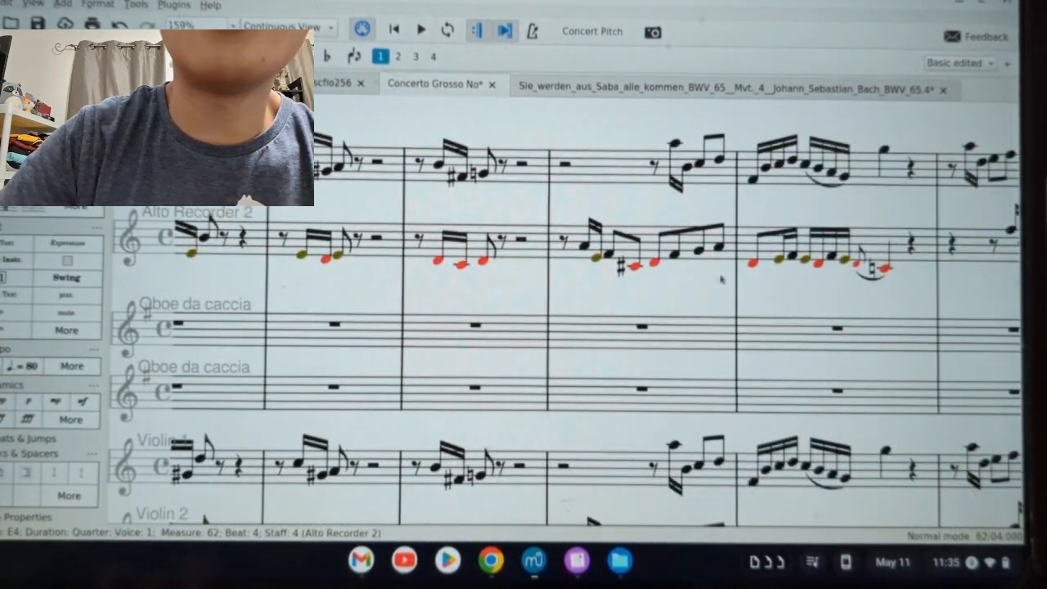
{"action": "scroll", "coordinate": [813, 274], "scroll_direction": "right", "scroll_amount": 4}
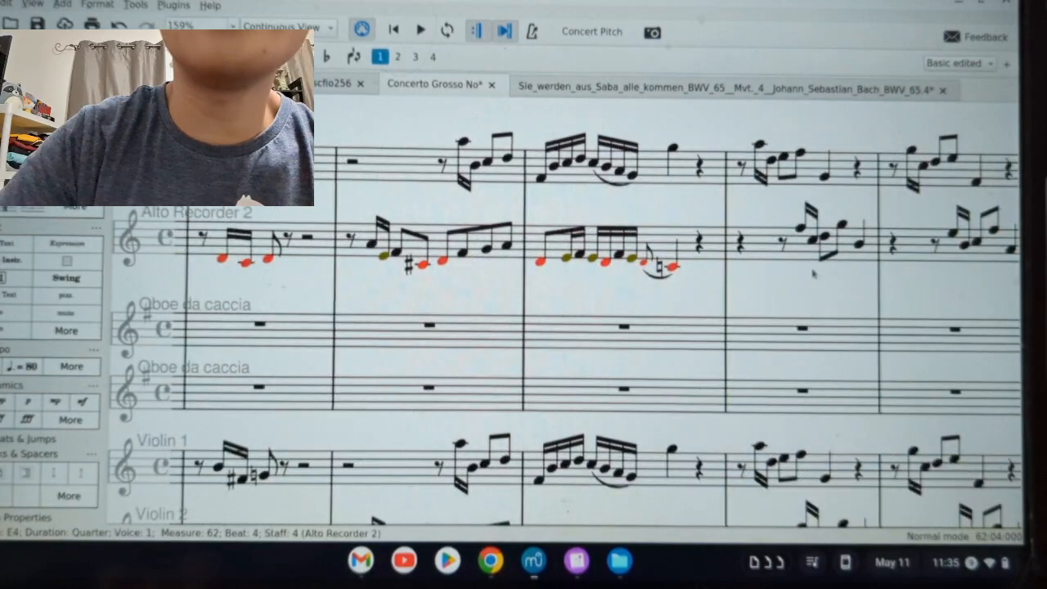
{"action": "left_click", "coordinate": [672, 267], "text": "shift"}
{"action": "left_click", "coordinate": [143, 7]}
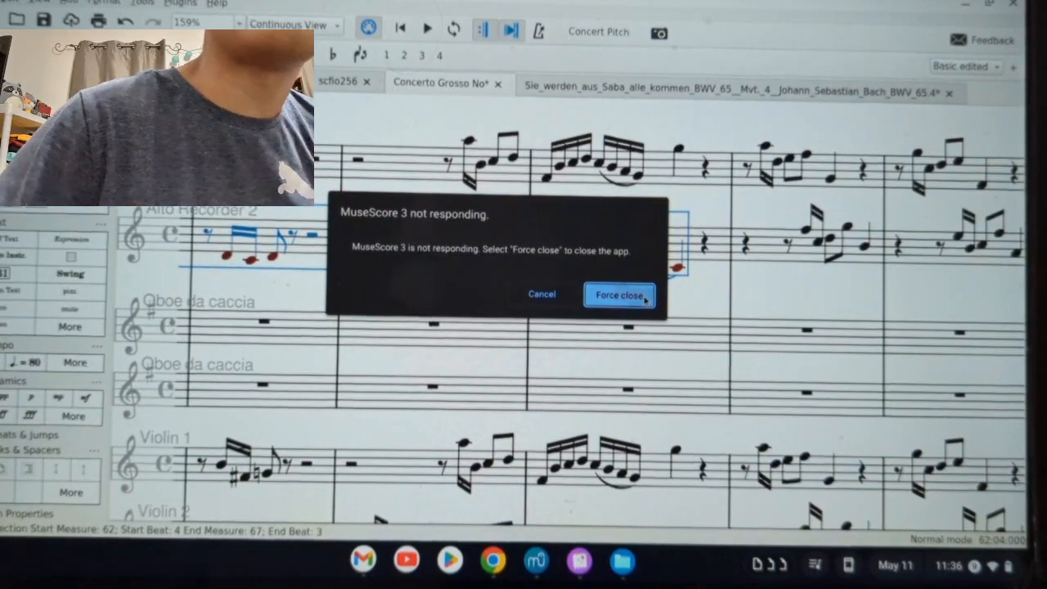
- Force-close the unresponsive MuseScore, skip the score rating comment, and end the "Linux Virtual Machine: termina" process
{"action": "left_click", "coordinate": [619, 295]}
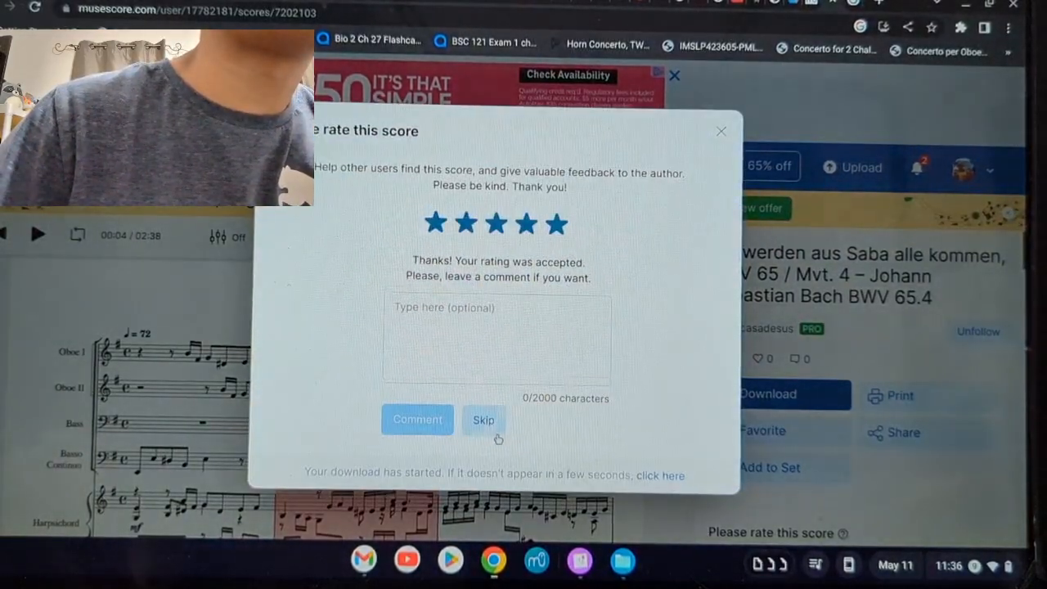
{"action": "left_click", "coordinate": [483, 421]}
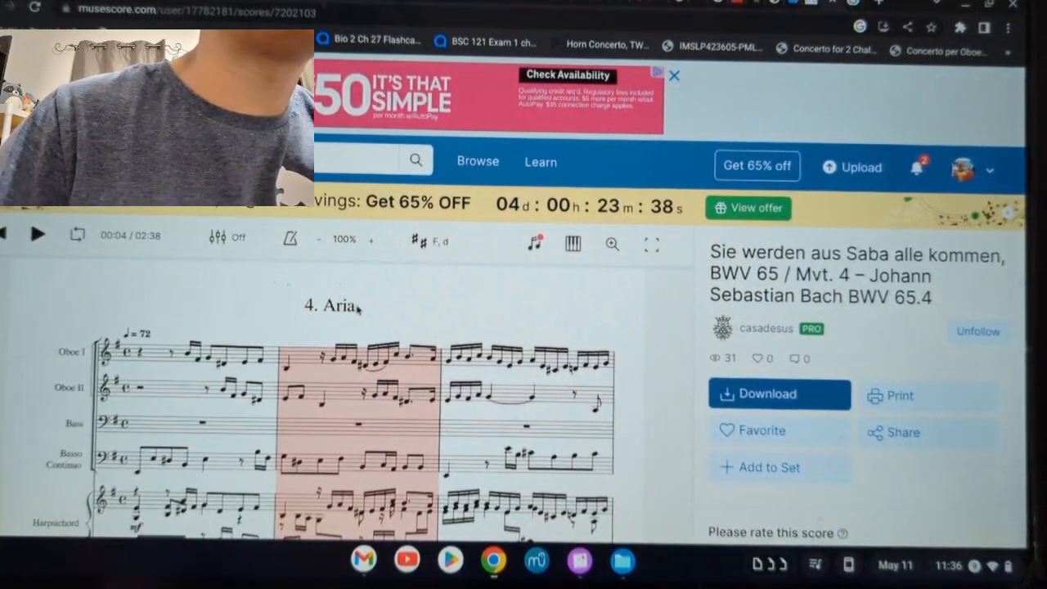
{"action": "key", "text": "super+Escape"}
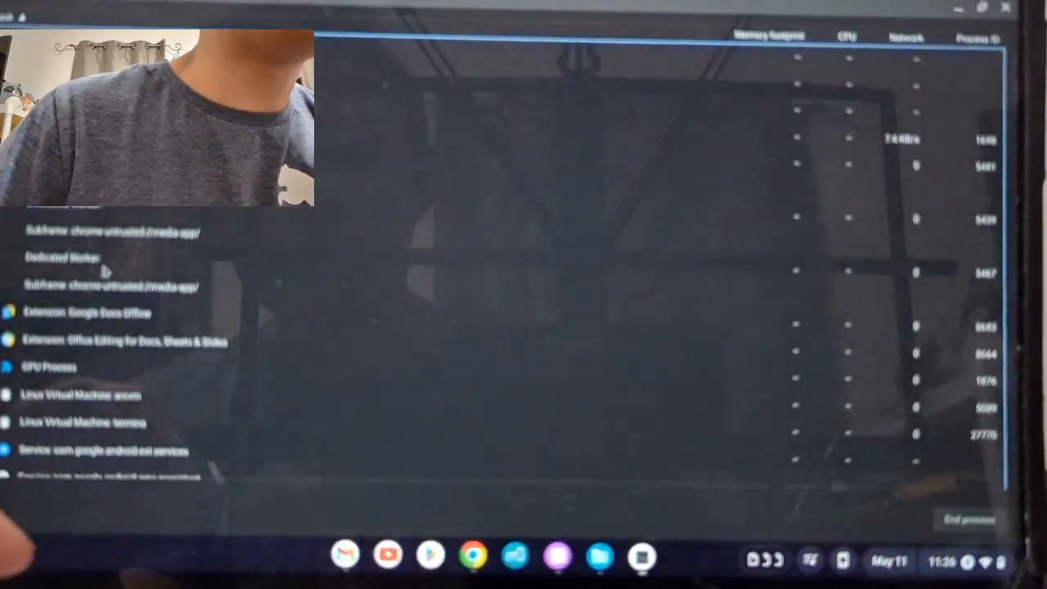
{"action": "left_click", "coordinate": [140, 428]}
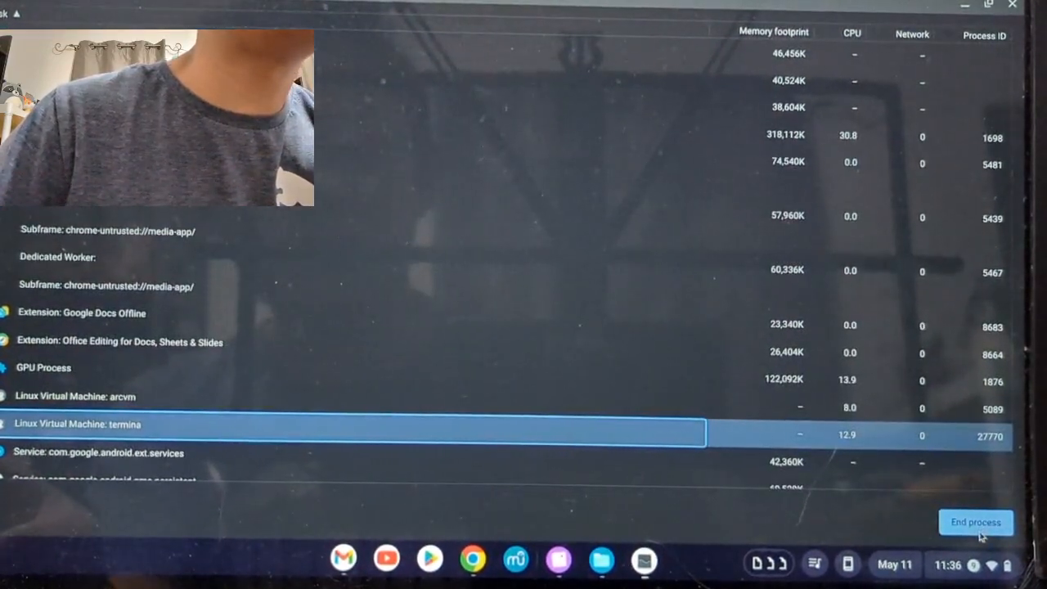
{"action": "left_click", "coordinate": [1011, 5]}
- Relaunch MuseScore, restore the previous session and check the Concerto Grosso score
{"action": "left_click", "coordinate": [537, 561]}
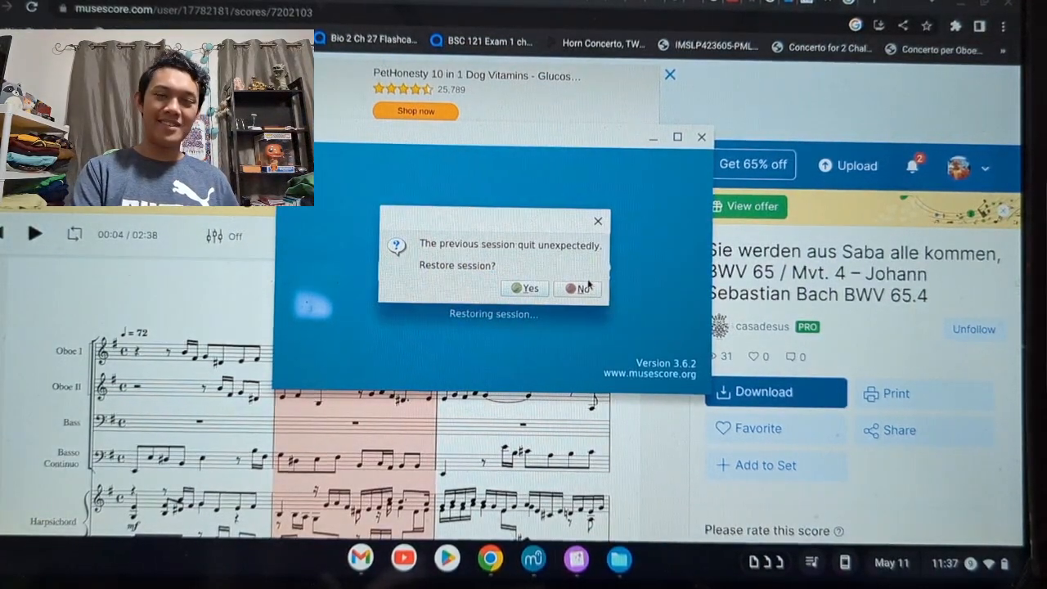
{"action": "left_click", "coordinate": [527, 289]}
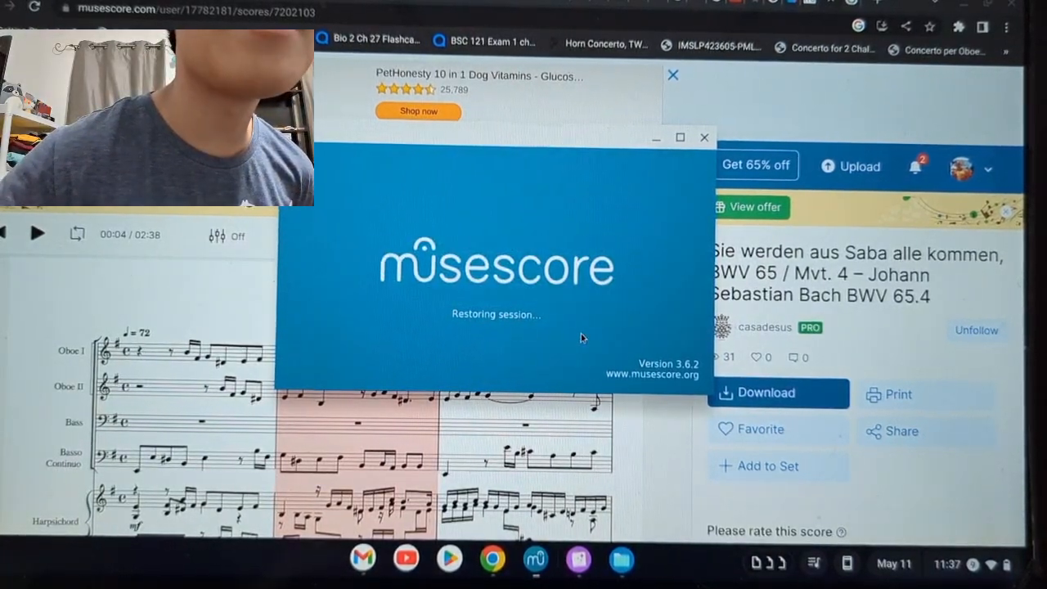
{"action": "scroll", "coordinate": [402, 197], "scroll_direction": "down", "scroll_amount": 5}
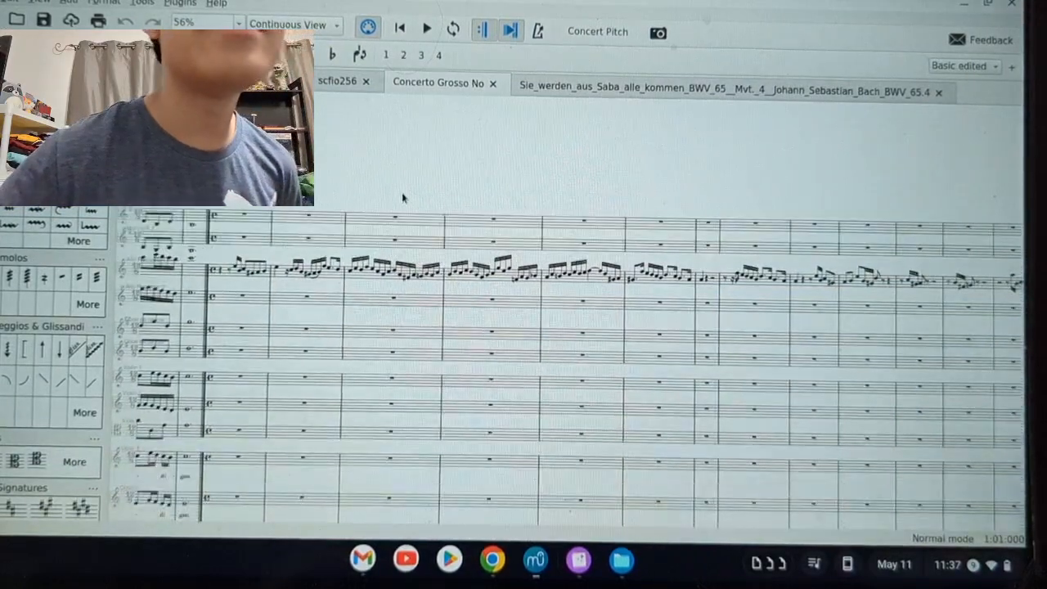
{"action": "scroll", "coordinate": [416, 203], "scroll_direction": "down", "scroll_amount": 3}
- In the BWV 65 aria score, select and copy both oboe parts from measure 1 through measure 46 beat 1
{"action": "left_click", "coordinate": [647, 91]}
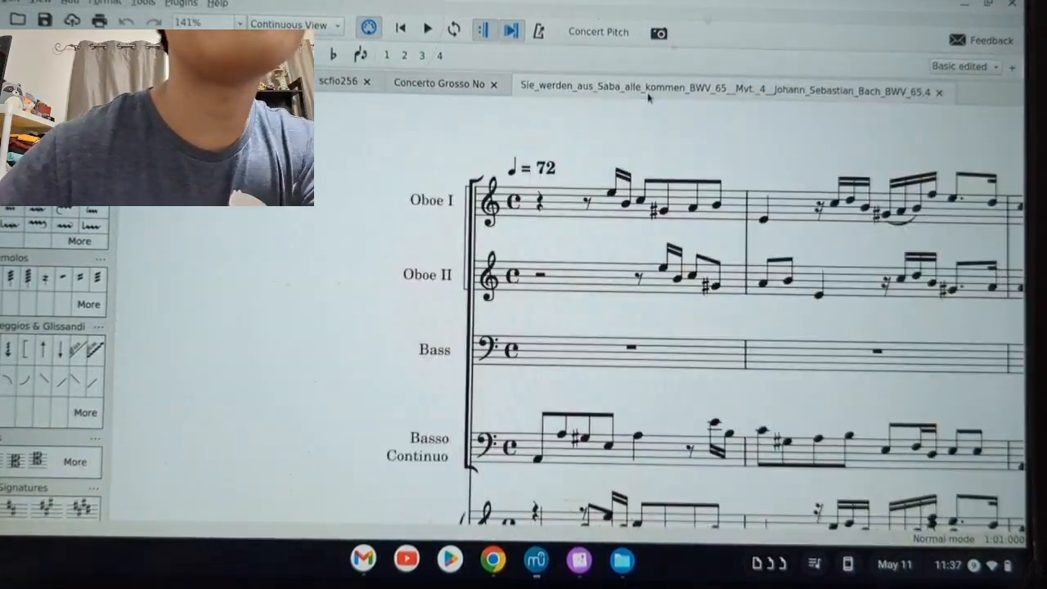
{"action": "left_click", "coordinate": [612, 192]}
{"action": "scroll", "coordinate": [597, 266], "scroll_direction": "down", "scroll_amount": 2}
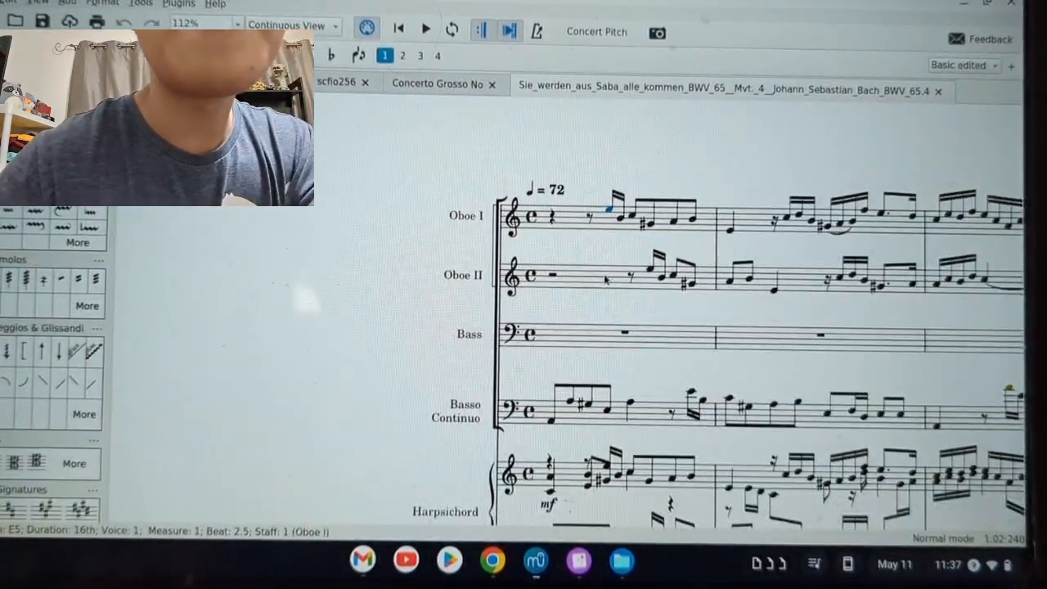
{"action": "left_click", "coordinate": [567, 225]}
{"action": "scroll", "coordinate": [751, 265], "scroll_direction": "right", "scroll_amount": 15}
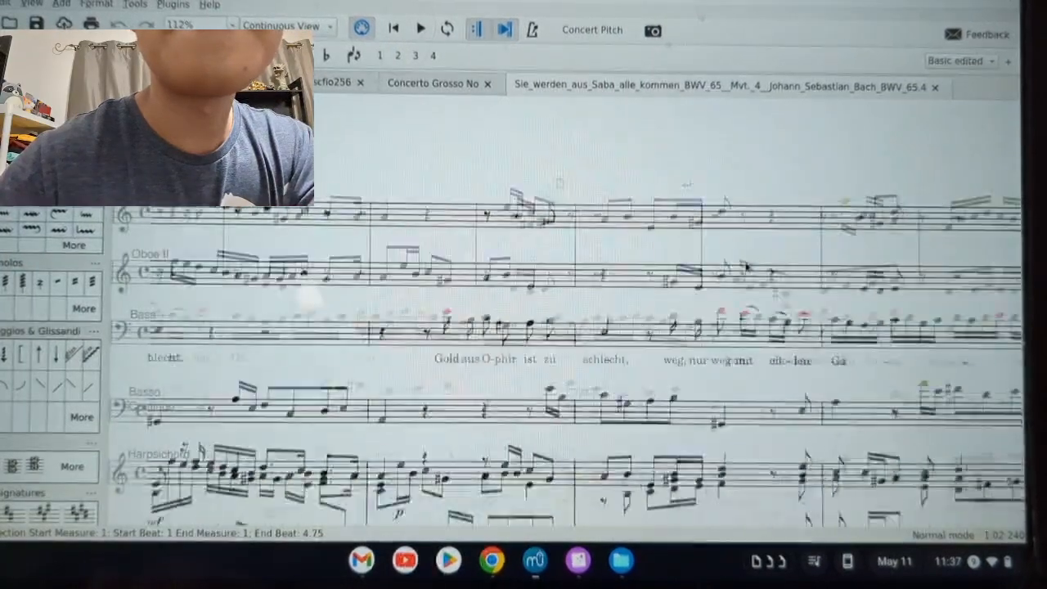
{"action": "scroll", "coordinate": [572, 352], "scroll_direction": "right", "scroll_amount": 20}
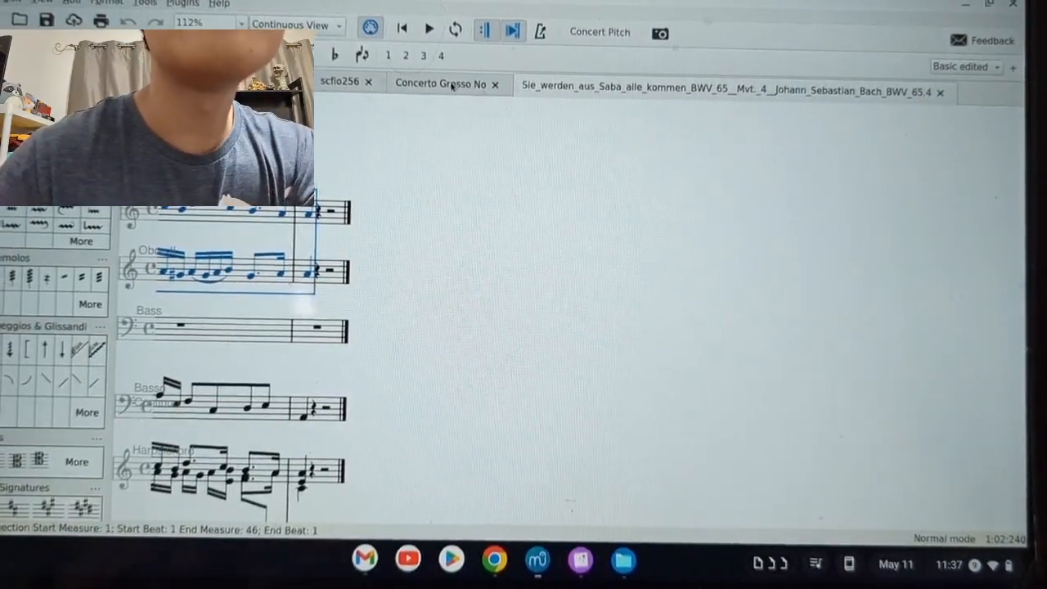
- Paste the two oboe parts into Violin 1 and Violin 2 of the Concerto Grosso score, starting at measure 54
{"action": "left_click", "coordinate": [466, 87]}
{"action": "scroll", "coordinate": [393, 262], "scroll_direction": "up", "scroll_amount": 3}
{"action": "scroll", "coordinate": [265, 374], "scroll_direction": "up", "scroll_amount": 5}
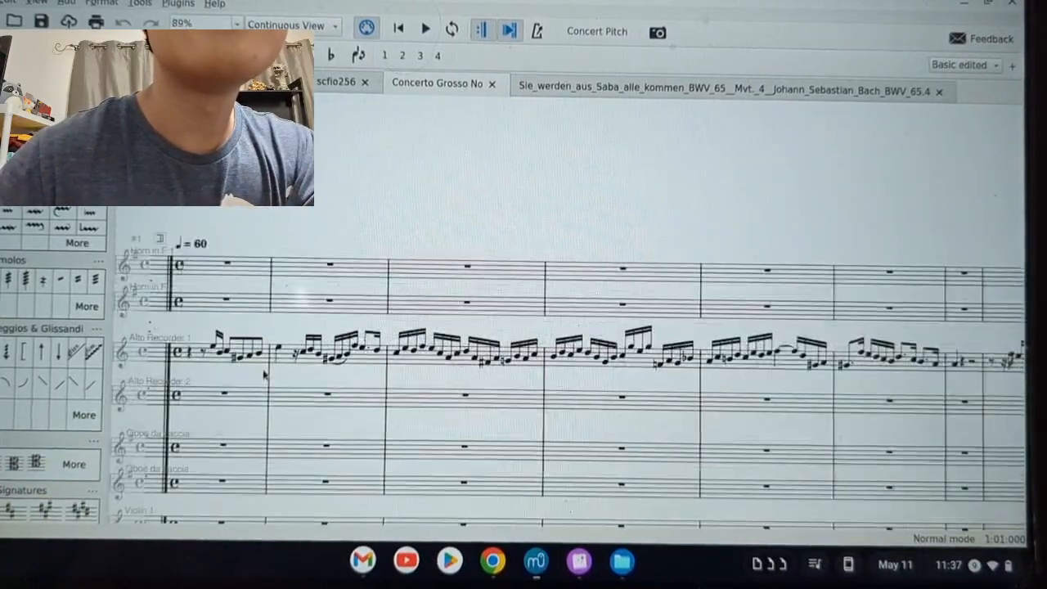
{"action": "scroll", "coordinate": [350, 376], "scroll_direction": "left", "scroll_amount": 2}
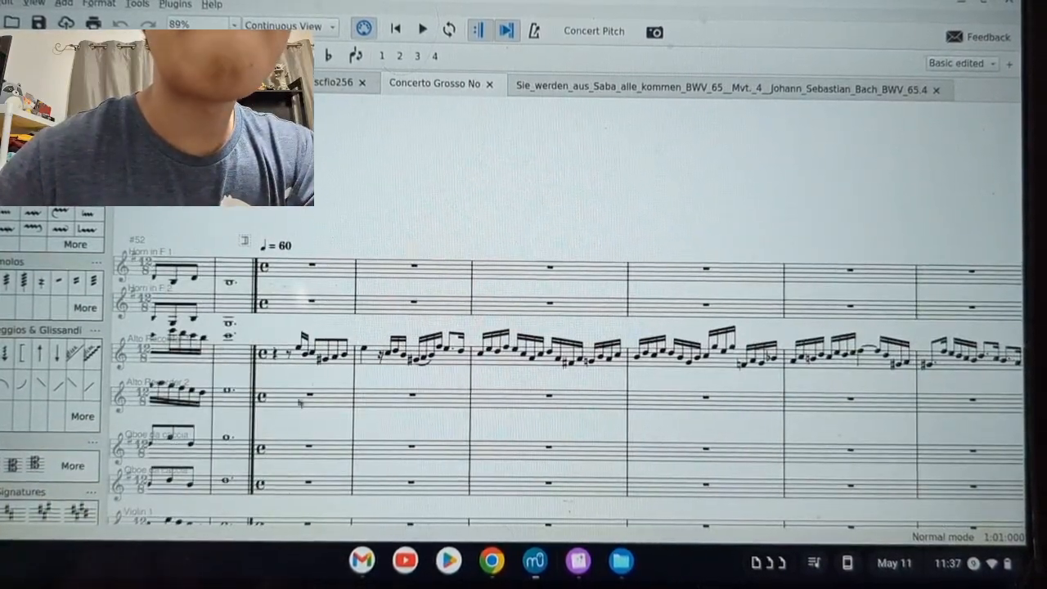
{"action": "scroll", "coordinate": [295, 403], "scroll_direction": "down", "scroll_amount": 1}
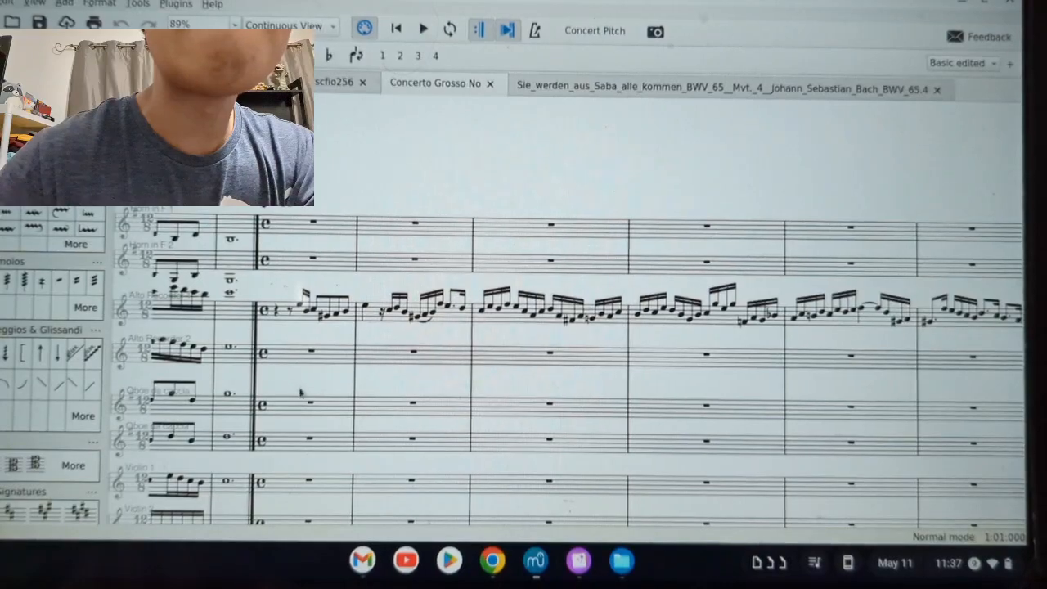
{"action": "scroll", "coordinate": [292, 405], "scroll_direction": "down", "scroll_amount": 2}
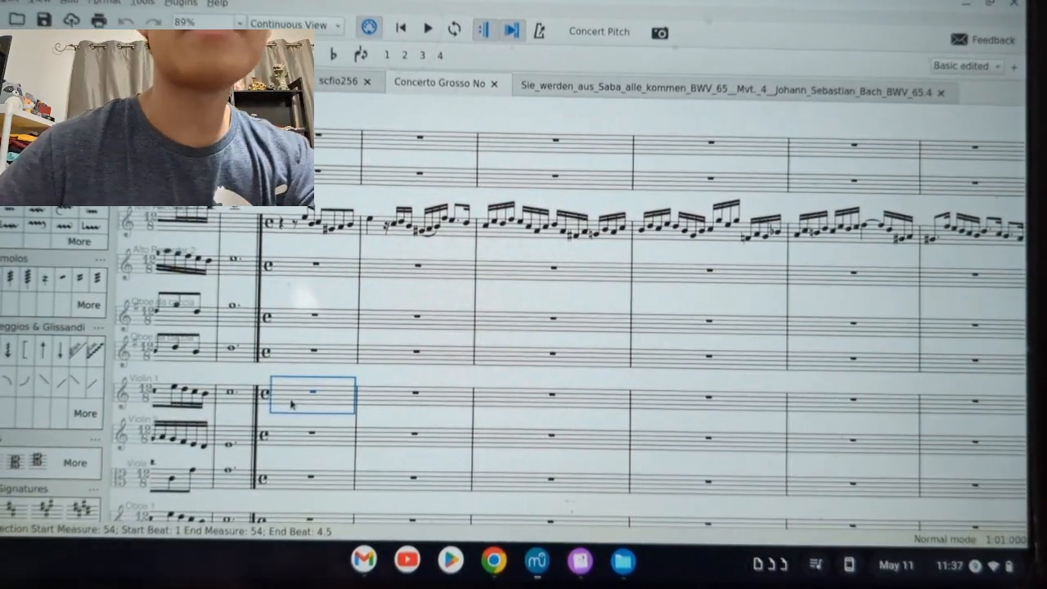
{"action": "key", "text": "ctrl+v"}
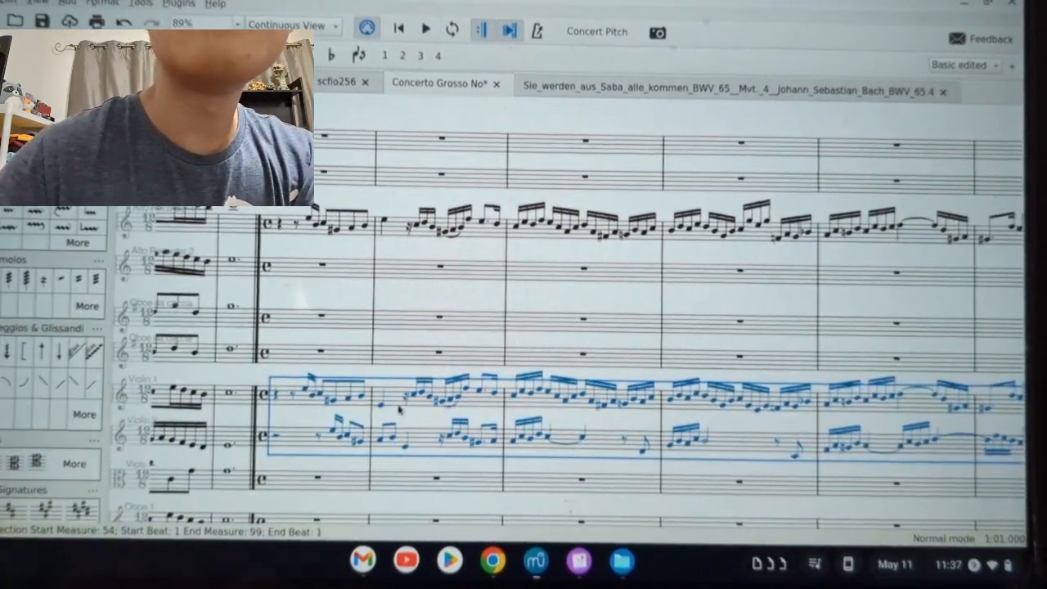
- Paste the second oboe line into Alto Recorder 2, starting at measure 54
{"action": "key", "text": "ctrl+z"}
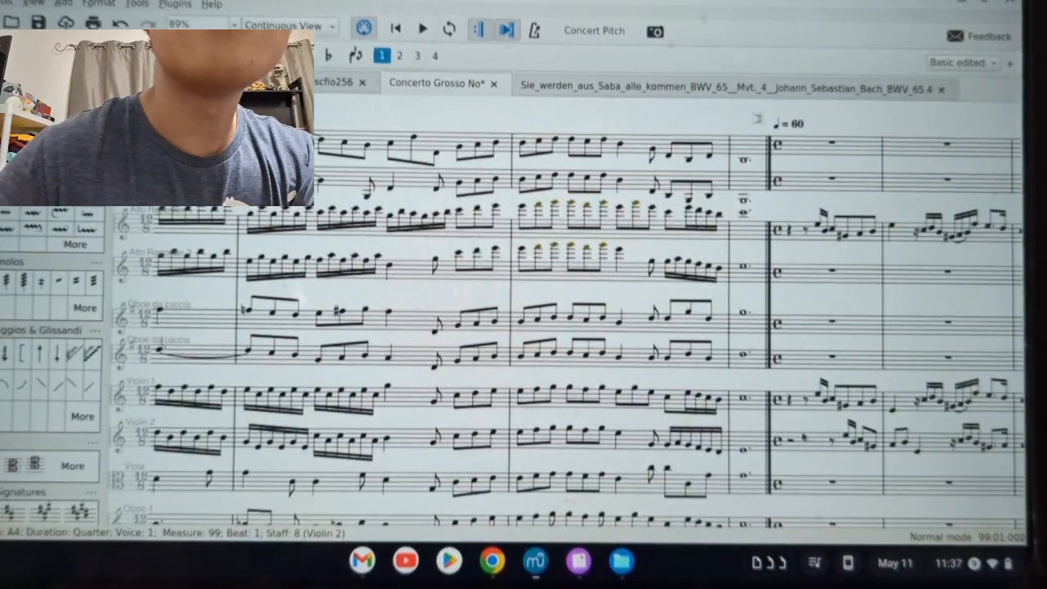
{"action": "left_click", "coordinate": [797, 274]}
{"action": "key", "text": "ctrl+v"}
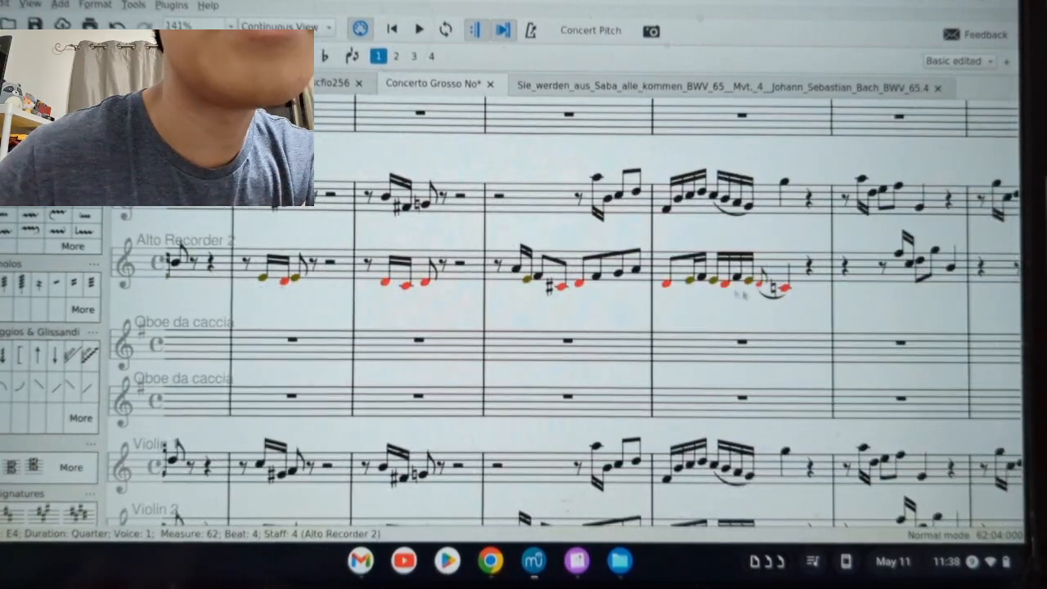
- Transpose Alto Recorder 2 from measure 62 beat 4 through measure 67 beat 3 chromatically up to the key of C major / A minor
{"action": "left_click", "coordinate": [701, 288], "text": "shift"}
{"action": "left_click", "coordinate": [135, 6]}
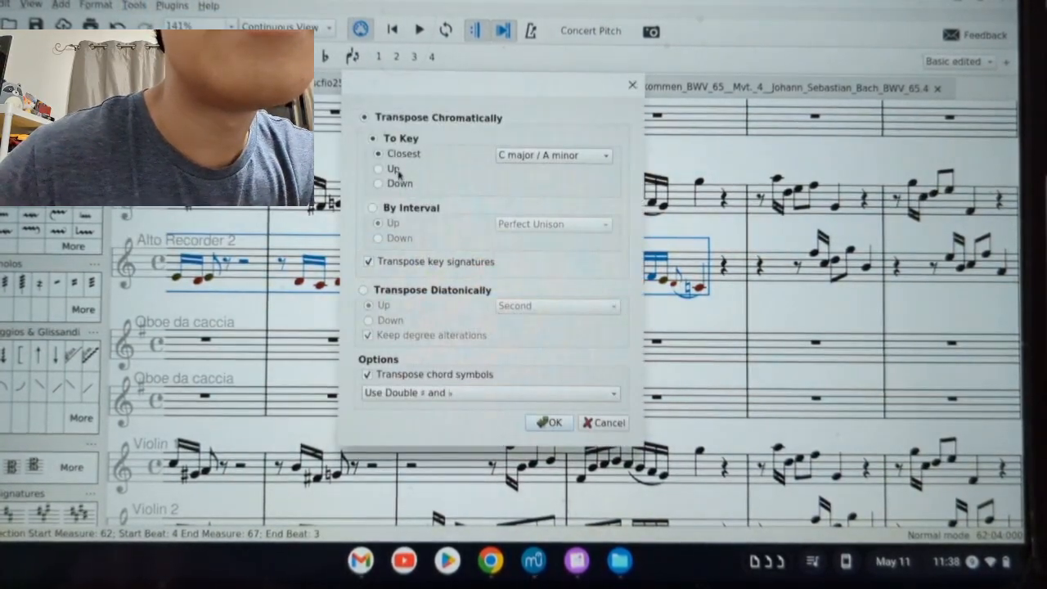
{"action": "left_click", "coordinate": [396, 170]}
{"action": "left_click", "coordinate": [547, 422]}
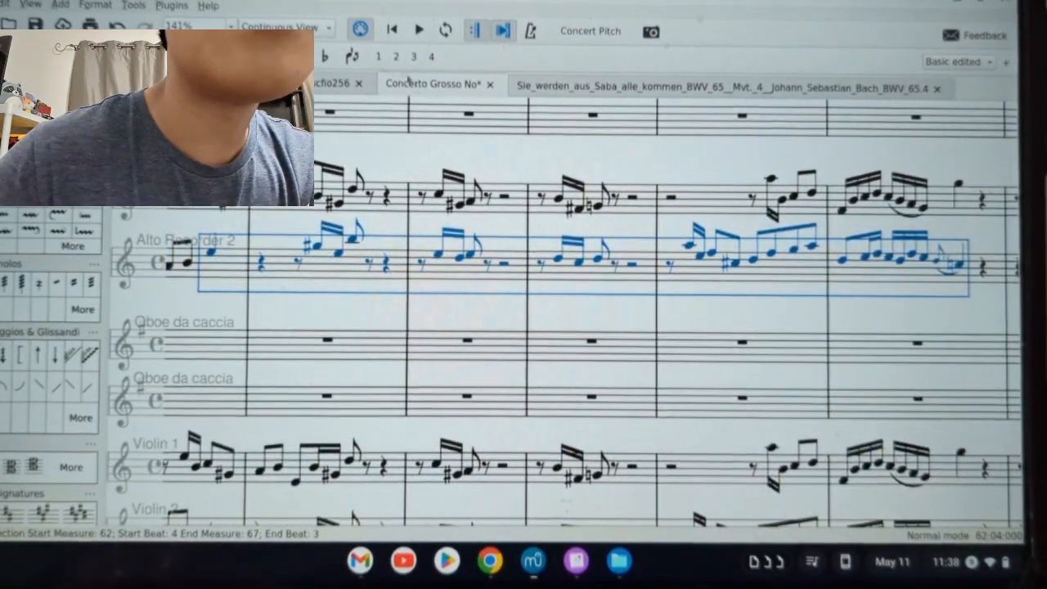
- Raise the low eighth notes ending measures 74 and 75 in Alto Recorder 2 by an octave and select both notes
{"action": "scroll", "coordinate": [683, 252], "scroll_direction": "right", "scroll_amount": 10}
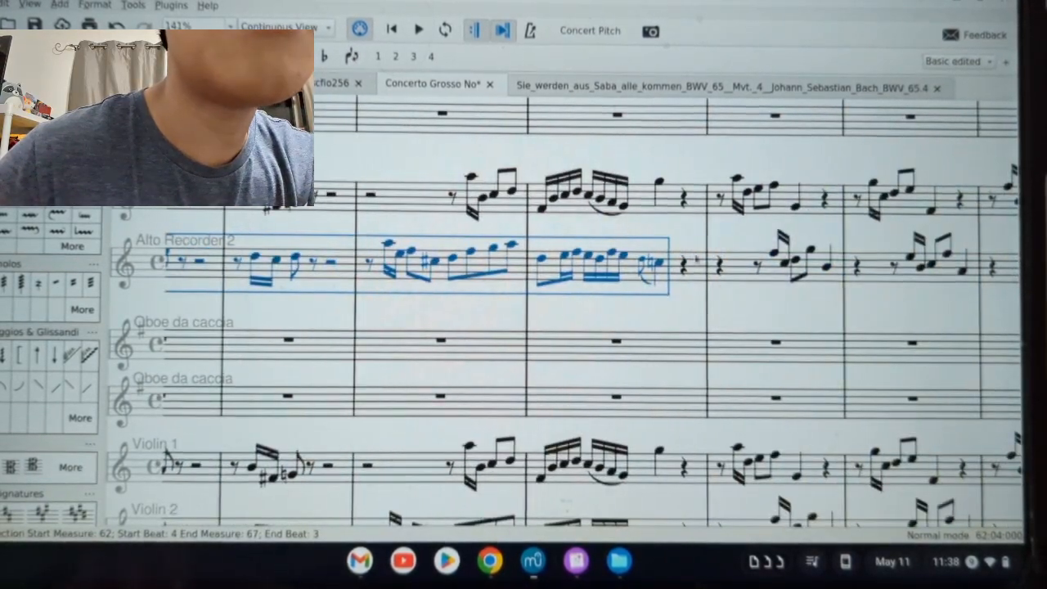
{"action": "scroll", "coordinate": [683, 251], "scroll_direction": "right", "scroll_amount": 10}
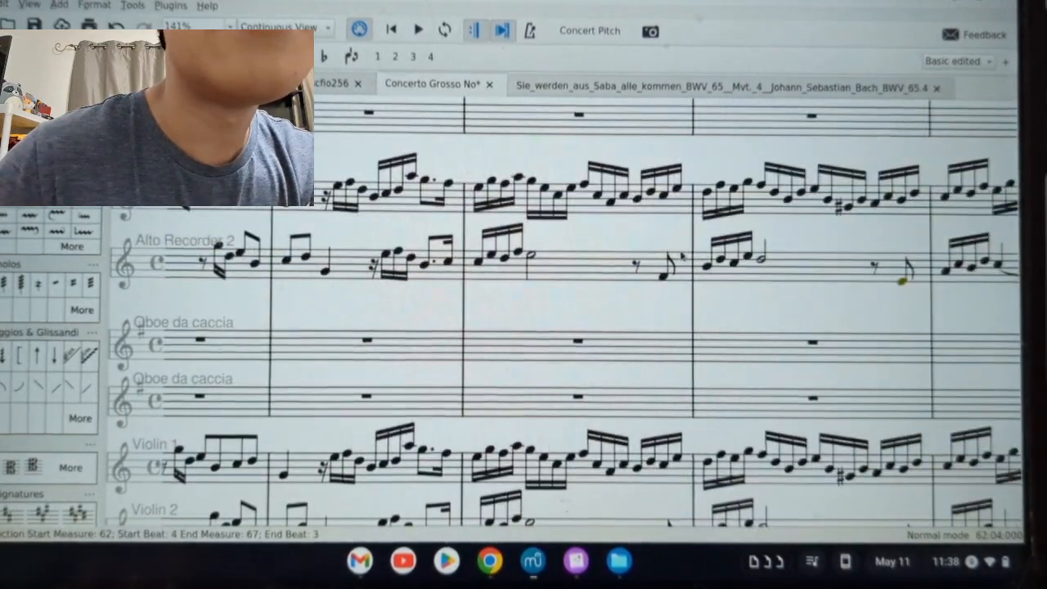
{"action": "left_click", "coordinate": [776, 279]}
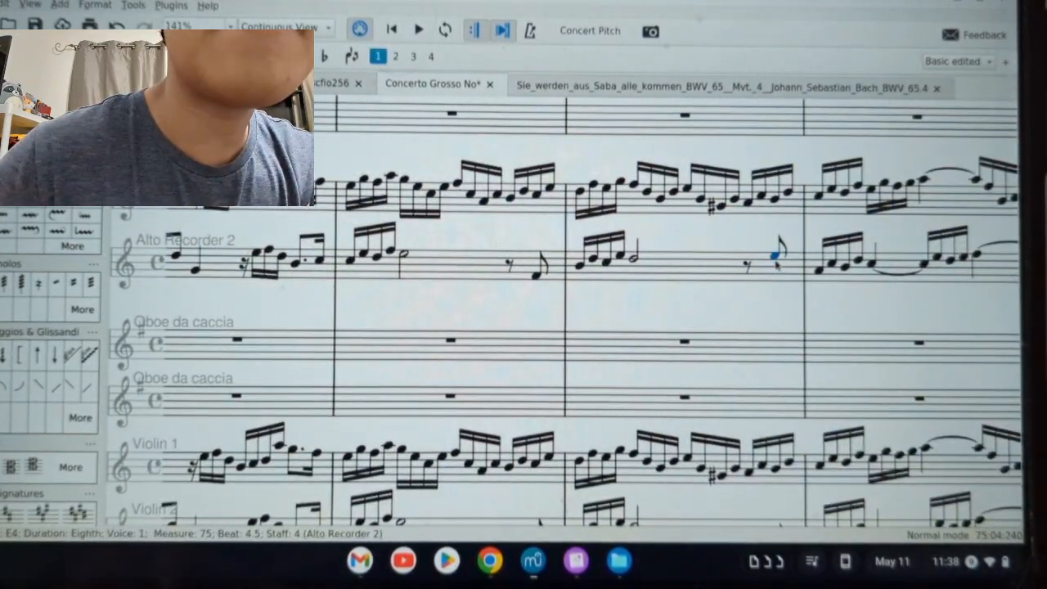
{"action": "left_click_drag", "start_coordinate": [536, 270], "coordinate": [538, 254]}
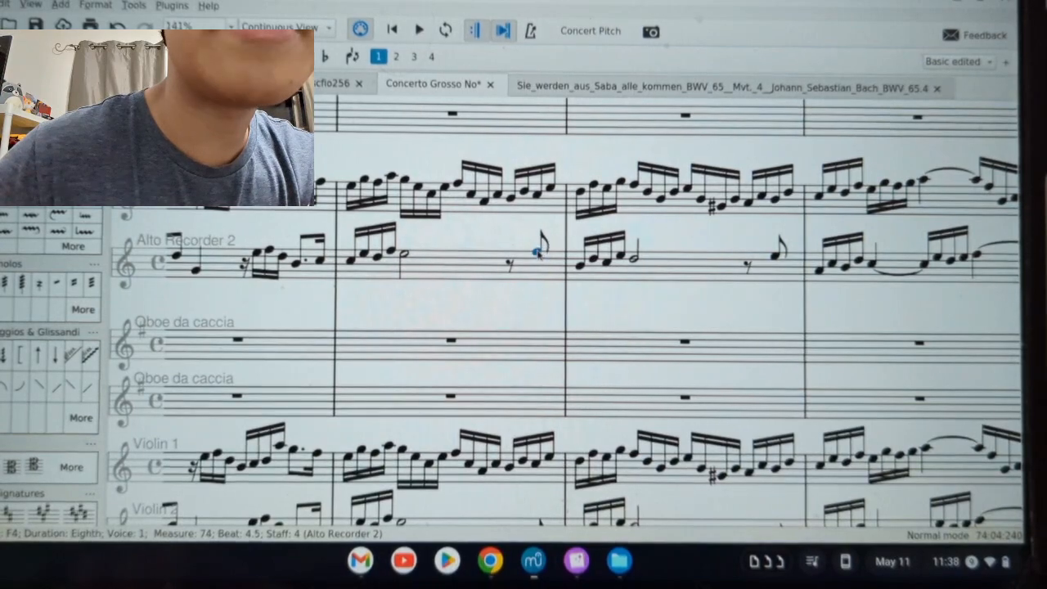
{"action": "left_click", "coordinate": [776, 256], "text": "ctrl"}
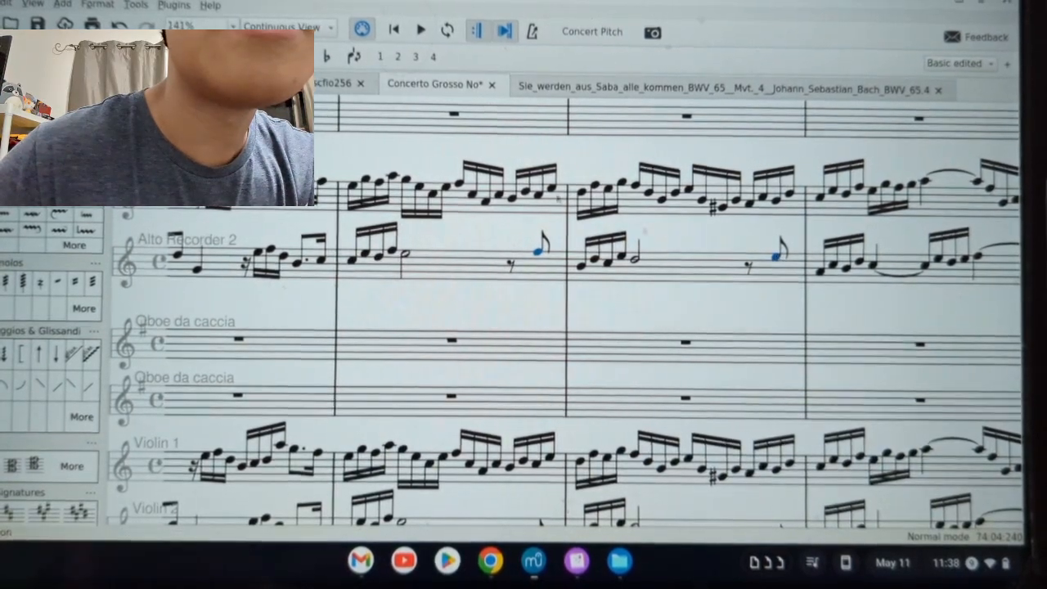
- Raise the three sixteenth notes at beats 2.25 to 2.75 of measure 79 in Alto Recorder 2 by an octave
{"action": "scroll", "coordinate": [785, 290], "scroll_direction": "right", "scroll_amount": 8}
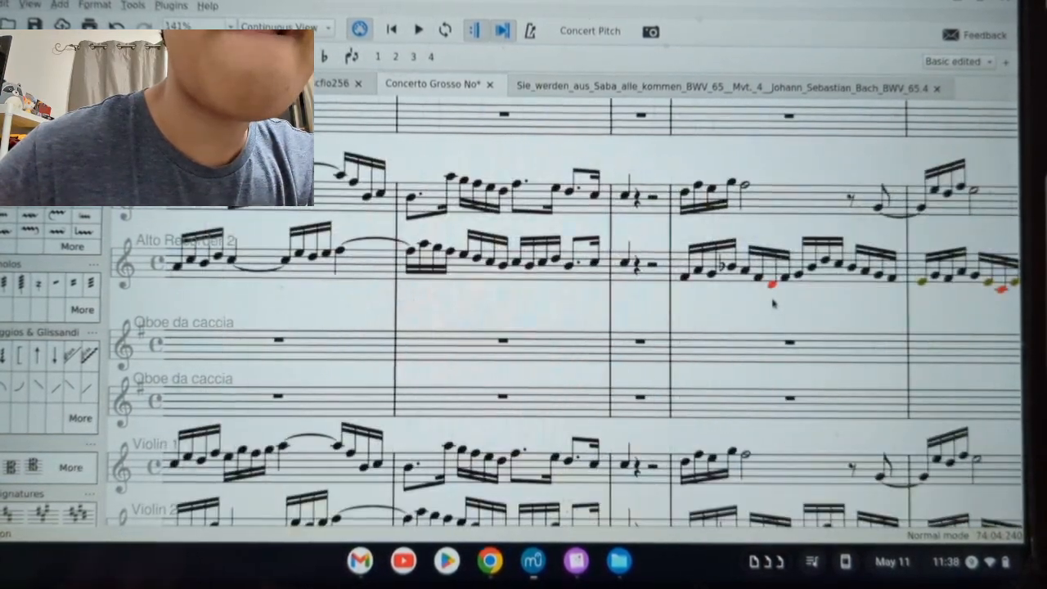
{"action": "left_click", "coordinate": [744, 270]}
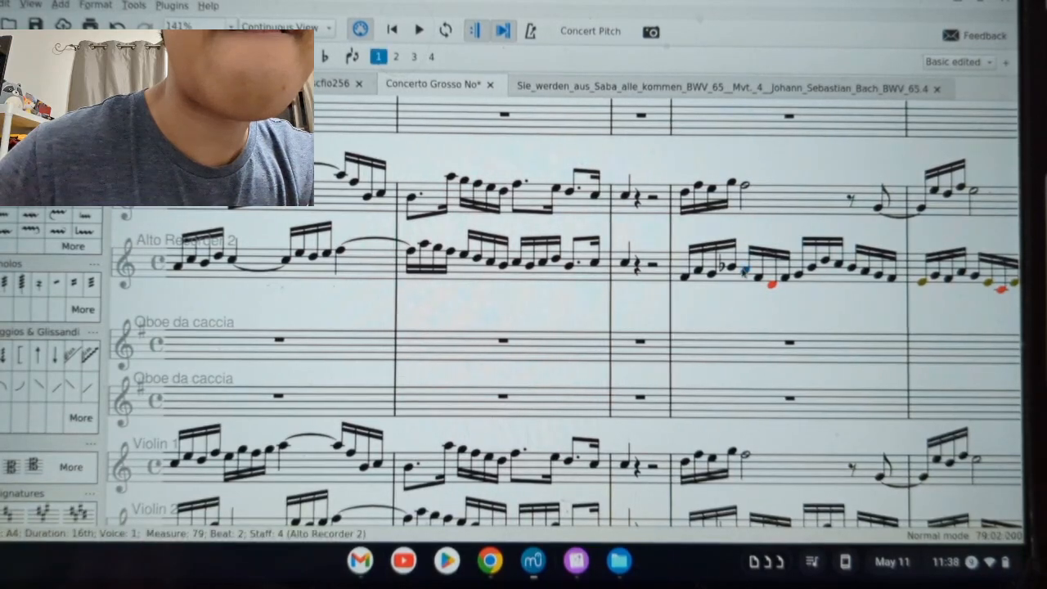
{"action": "left_click", "coordinate": [785, 279]}
{"action": "left_click", "coordinate": [757, 279], "text": "shift"}
{"action": "left_click_drag", "start_coordinate": [771, 283], "coordinate": [774, 265]}
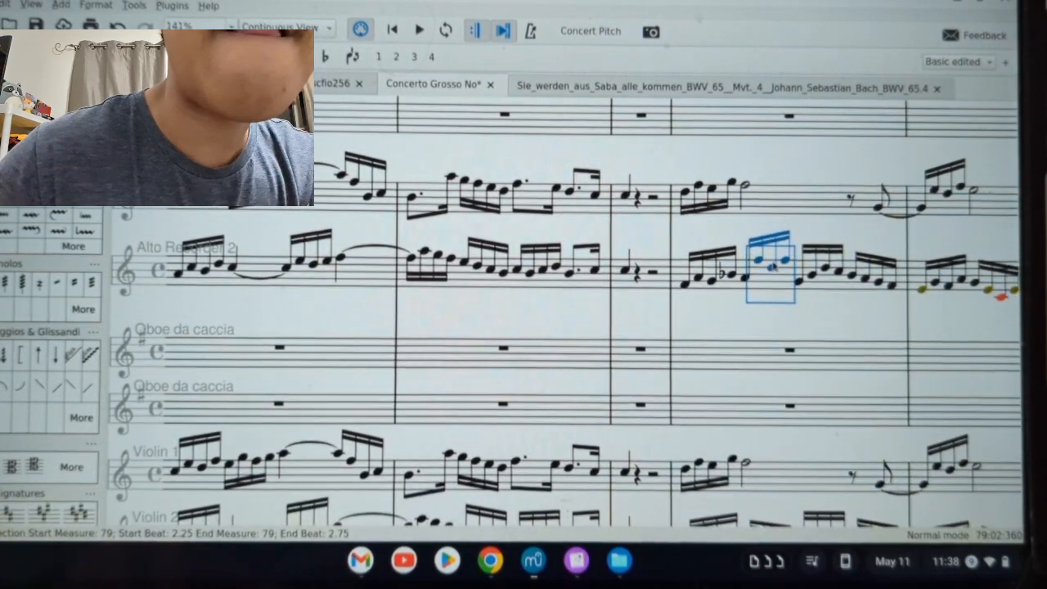
- Raise the Alto Recorder 2 notes from beat 1 through beat 3 of measure 80 by an octave
{"action": "scroll", "coordinate": [818, 306], "scroll_direction": "right", "scroll_amount": 5}
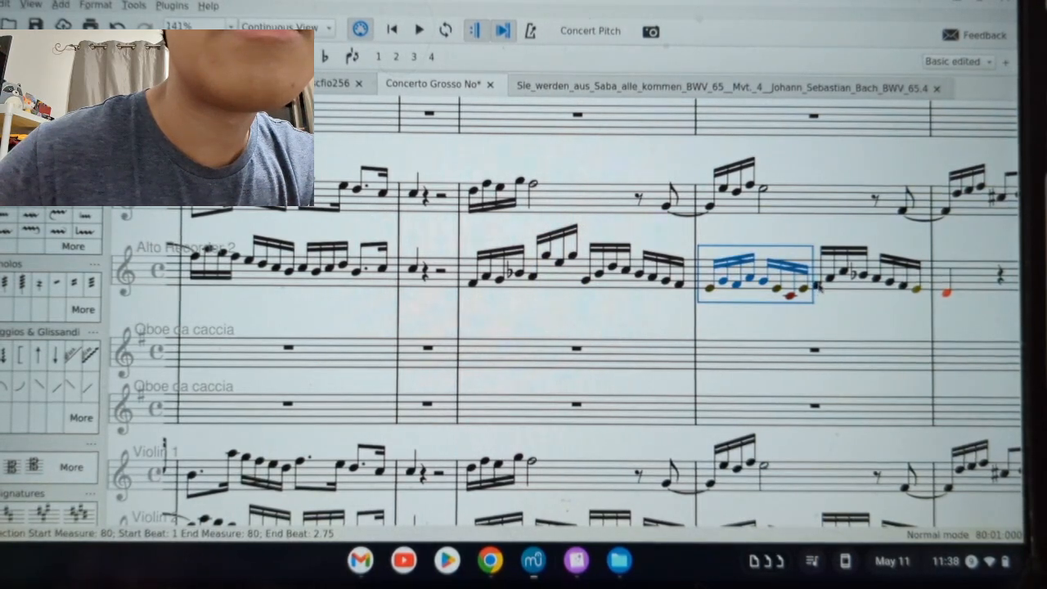
{"action": "left_click", "coordinate": [819, 282], "text": "shift"}
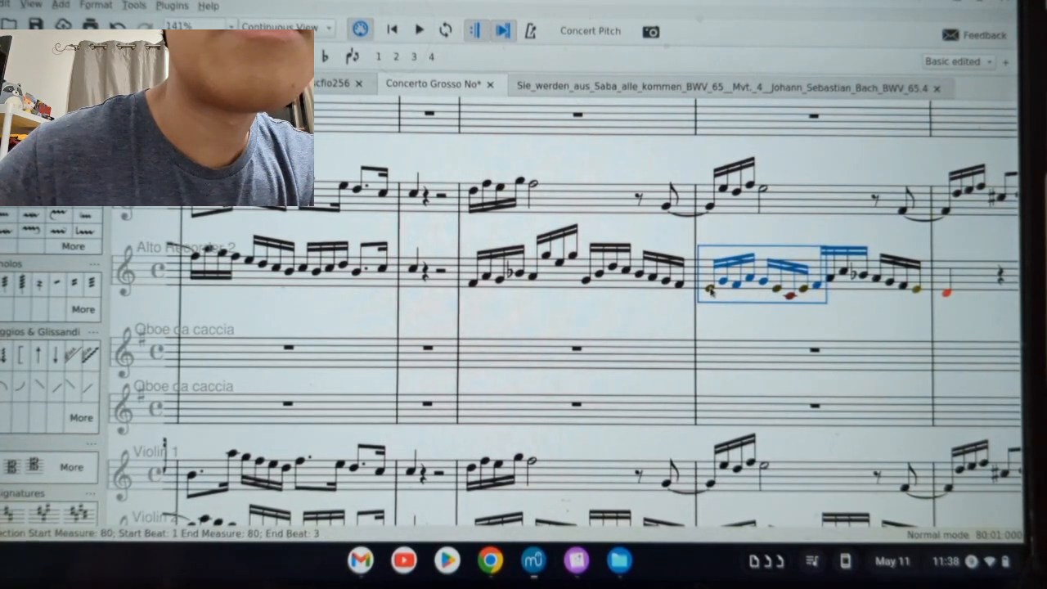
{"action": "left_click_drag", "start_coordinate": [710, 292], "coordinate": [710, 265]}
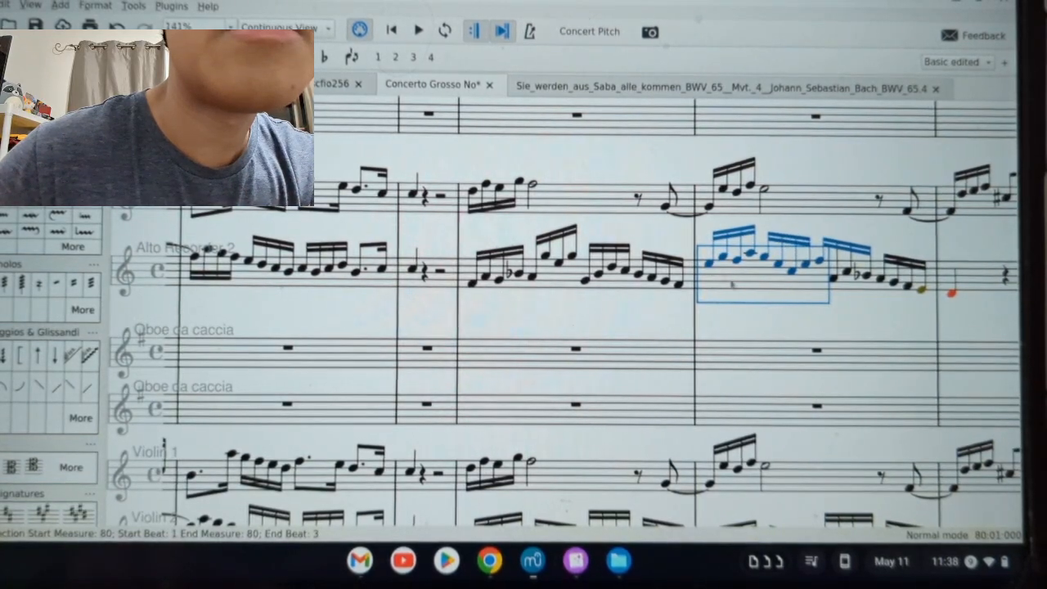
- Flip the beams of the sixteenth notes in beats 1 and 2 of measure 80 in Alto Recorder 2
{"action": "left_click", "coordinate": [837, 349]}
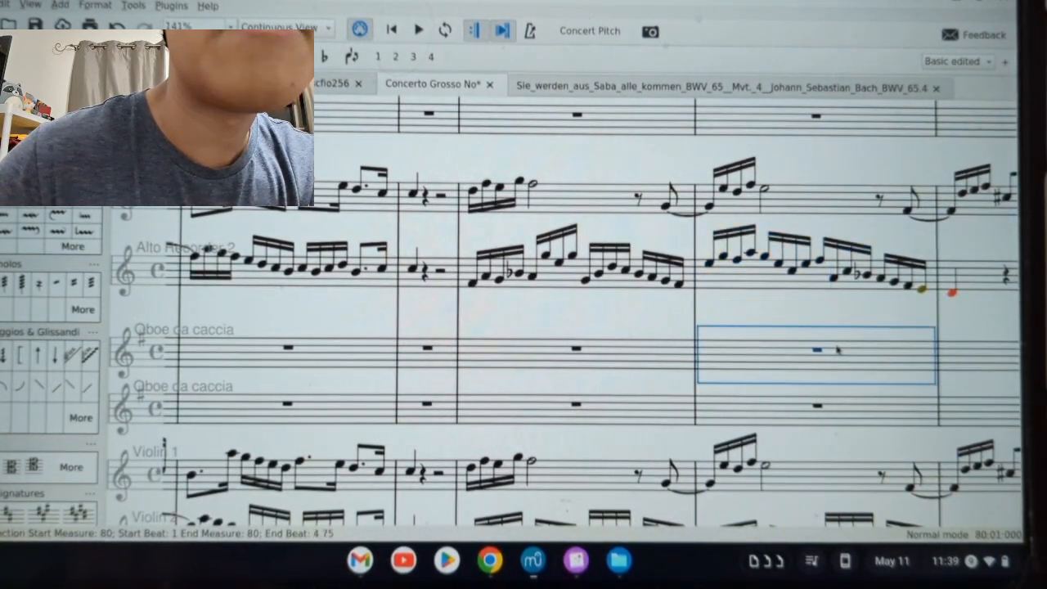
{"action": "left_click", "coordinate": [708, 263]}
{"action": "left_click", "coordinate": [806, 265], "text": "shift"}
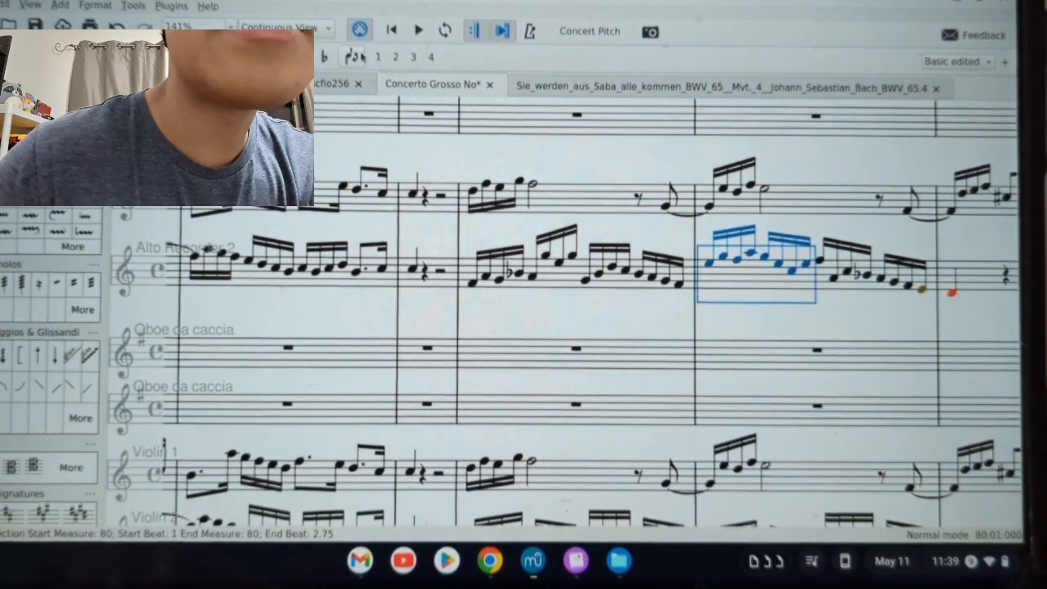
{"action": "left_click", "coordinate": [352, 58]}
{"action": "scroll", "coordinate": [851, 302], "scroll_direction": "right", "scroll_amount": 3}
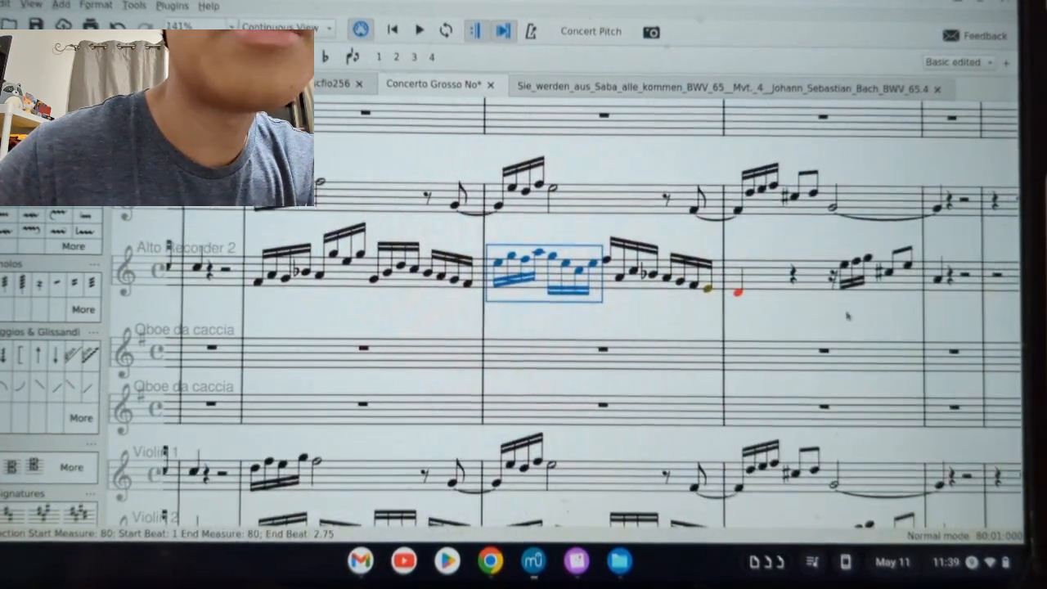
- Undo the octave and beam changes in measures 79 and 80 and select Alto Recorder 2 from measure 79 beat 1 through measure 81 beat 1.75
{"action": "left_click", "coordinate": [334, 254]}
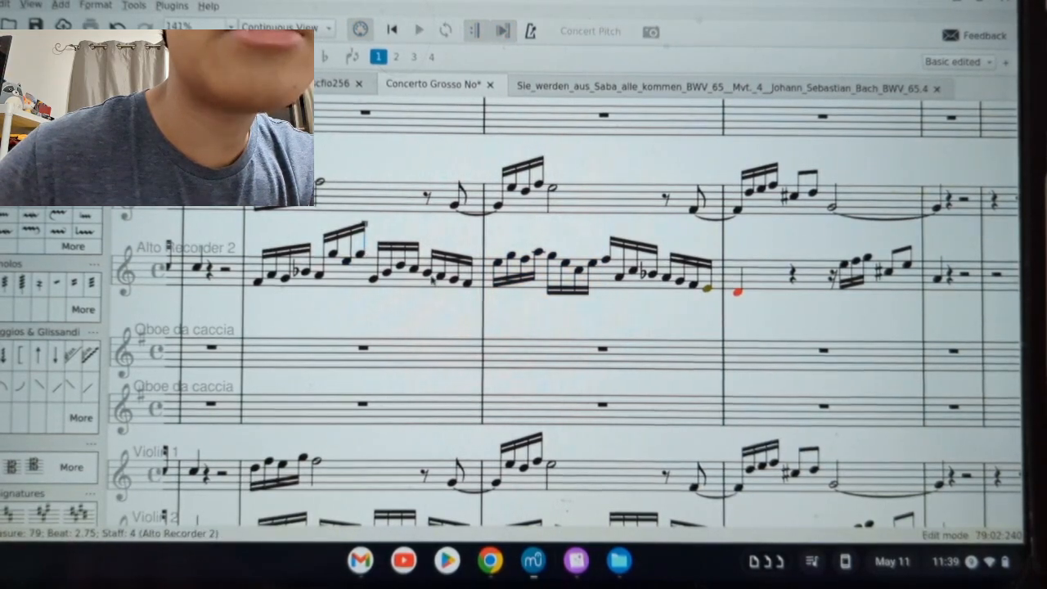
{"action": "left_click", "coordinate": [401, 268]}
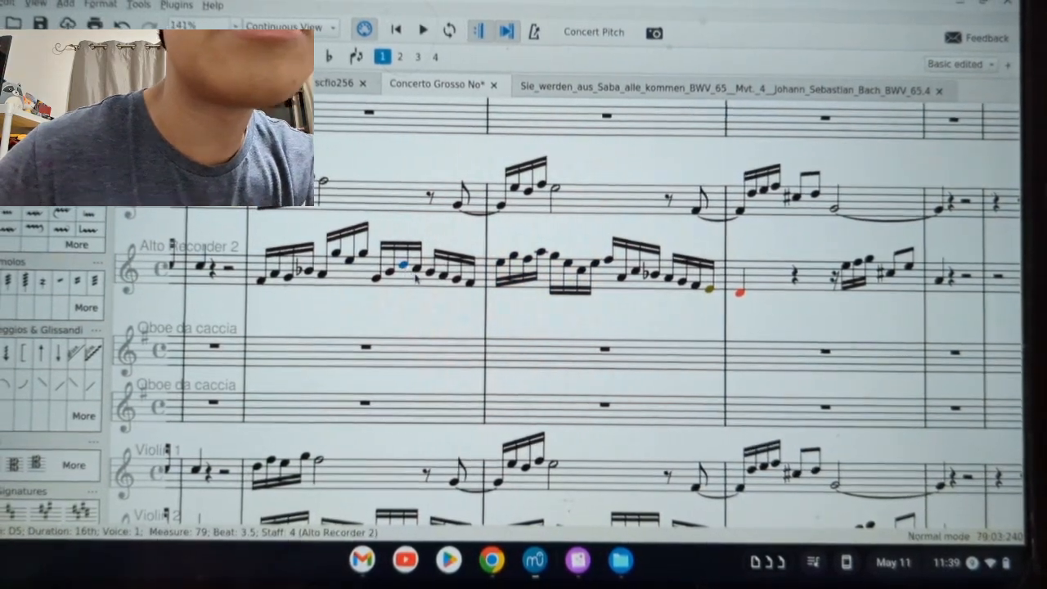
{"action": "key", "text": "ctrl+z"}
{"action": "key", "text": "ctrl+y"}
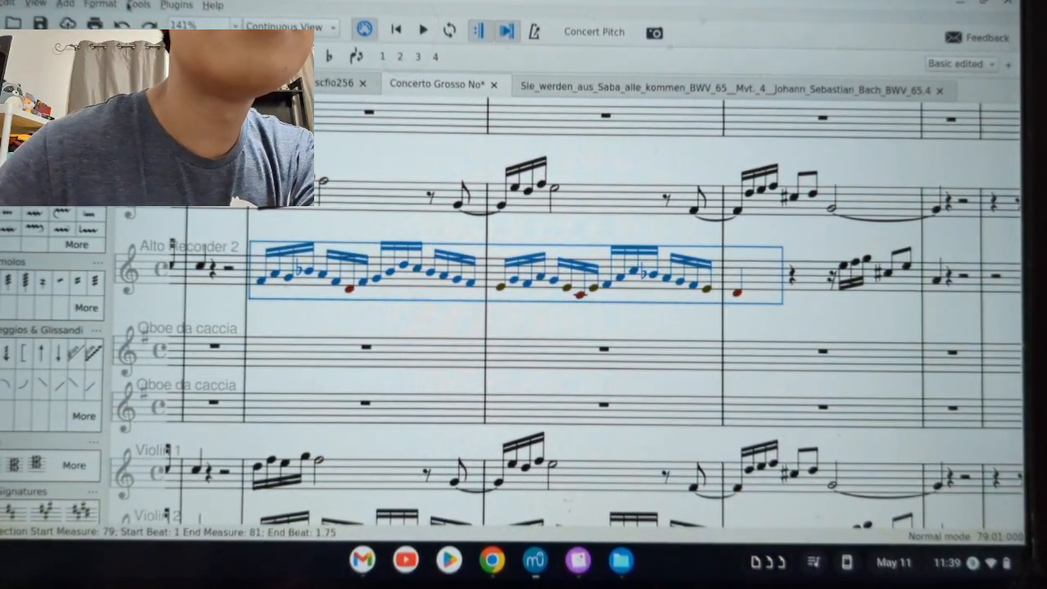
{"action": "key", "text": "Escape"}
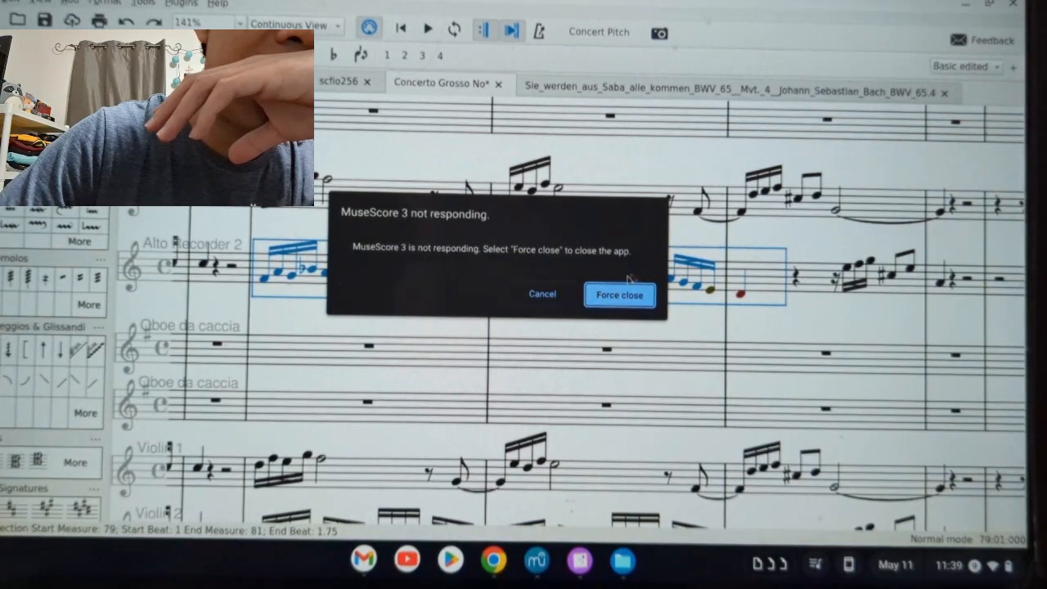
- Force-close the unresponsive MuseScore and end the "Linux Virtual Machine: termina" process
{"action": "left_click", "coordinate": [619, 296]}
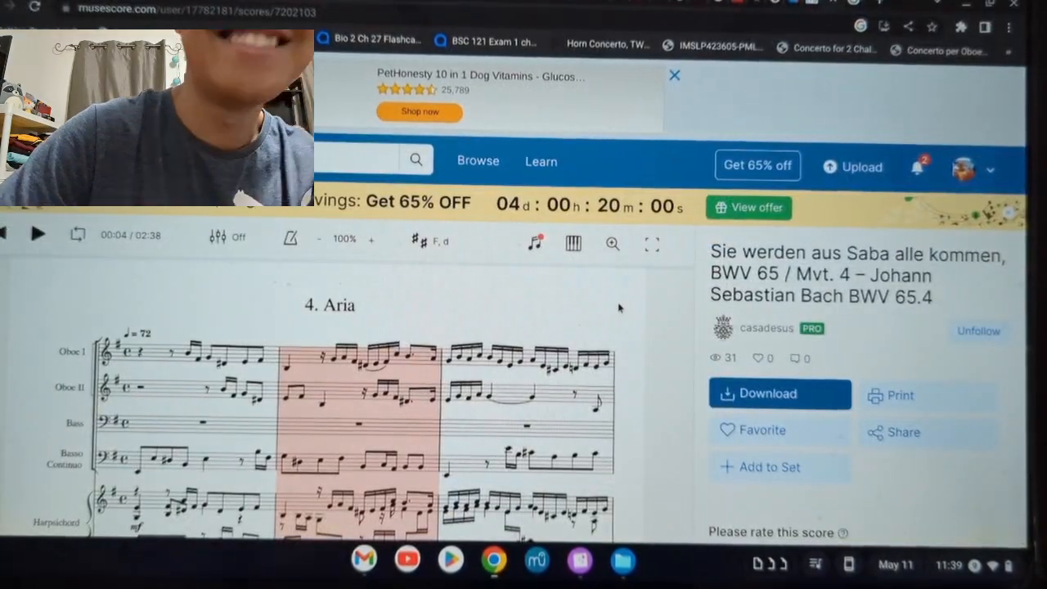
{"action": "key", "text": "super+Escape"}
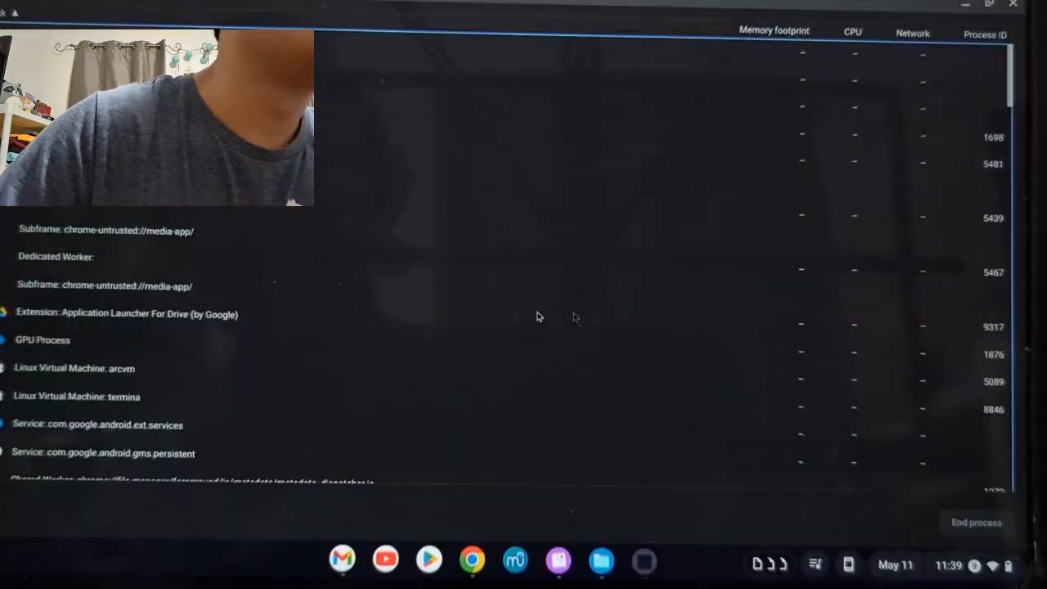
{"action": "left_click", "coordinate": [122, 396]}
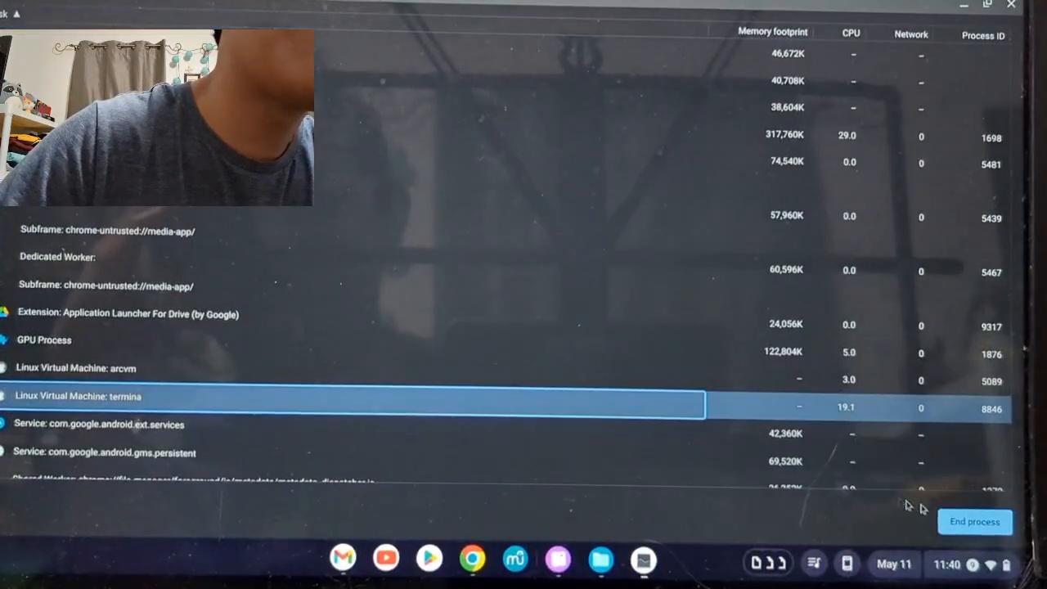
{"action": "left_click", "coordinate": [958, 526]}
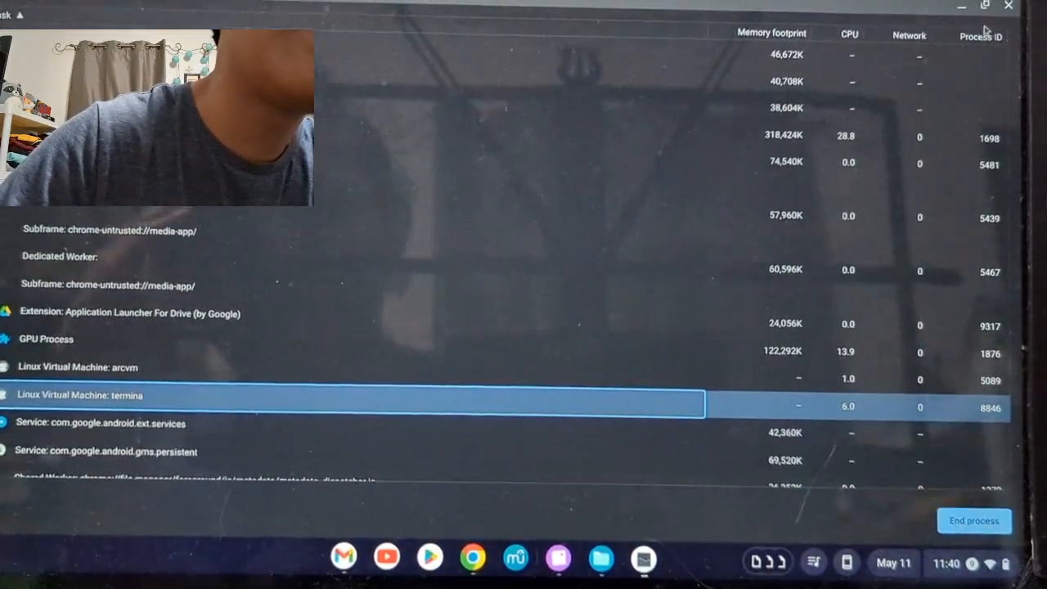
- Close the task manager and relaunch MuseScore
{"action": "left_click", "coordinate": [1011, 5]}
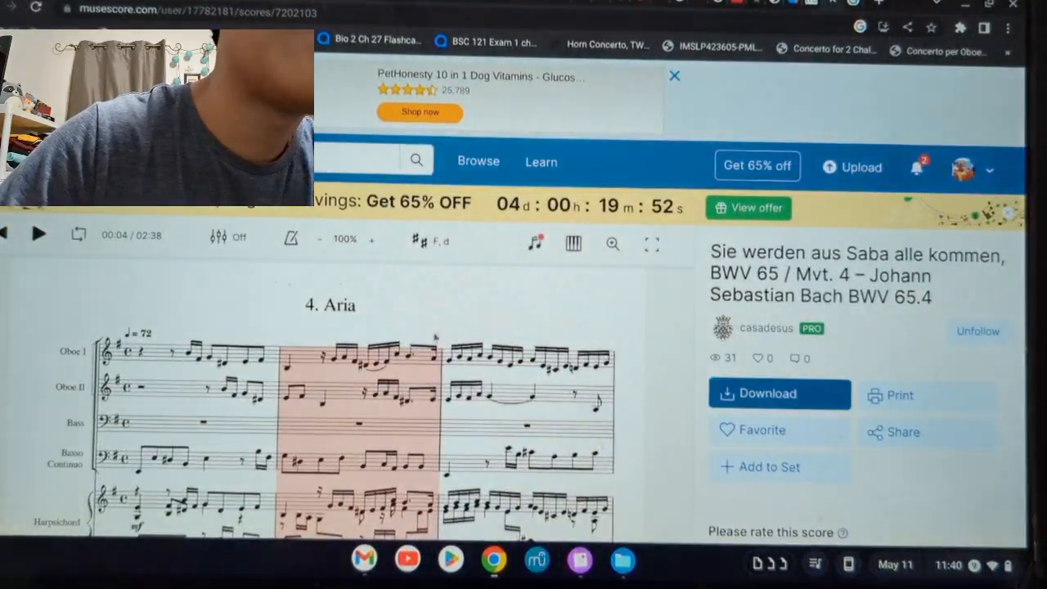
{"action": "scroll", "coordinate": [438, 329], "scroll_direction": "down", "scroll_amount": 8}
{"action": "scroll", "coordinate": [437, 329], "scroll_direction": "down", "scroll_amount": 5}
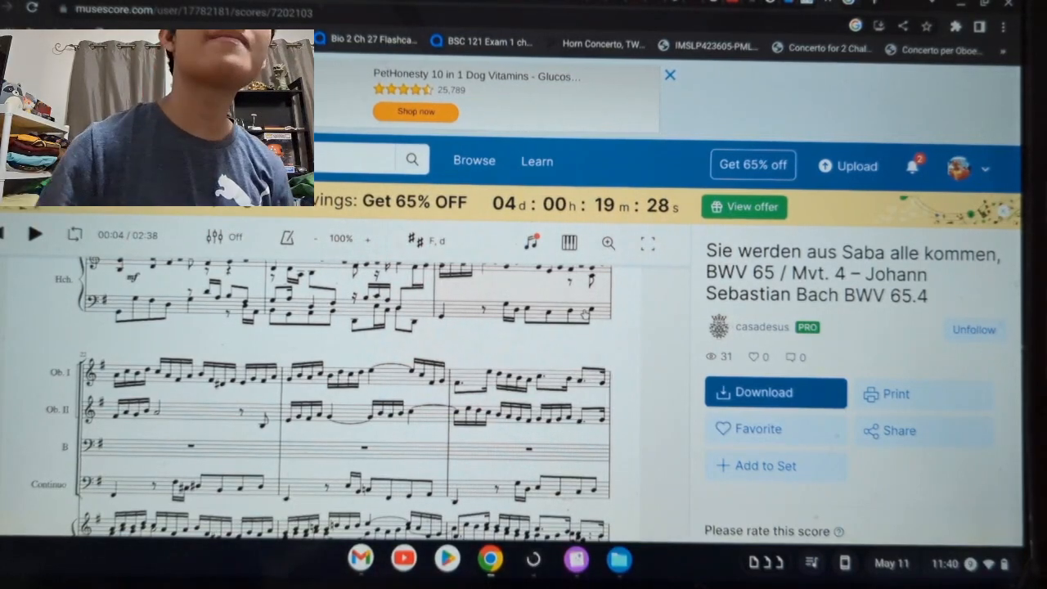
- Check the musescore.com account notifications
{"action": "left_click", "coordinate": [911, 166]}
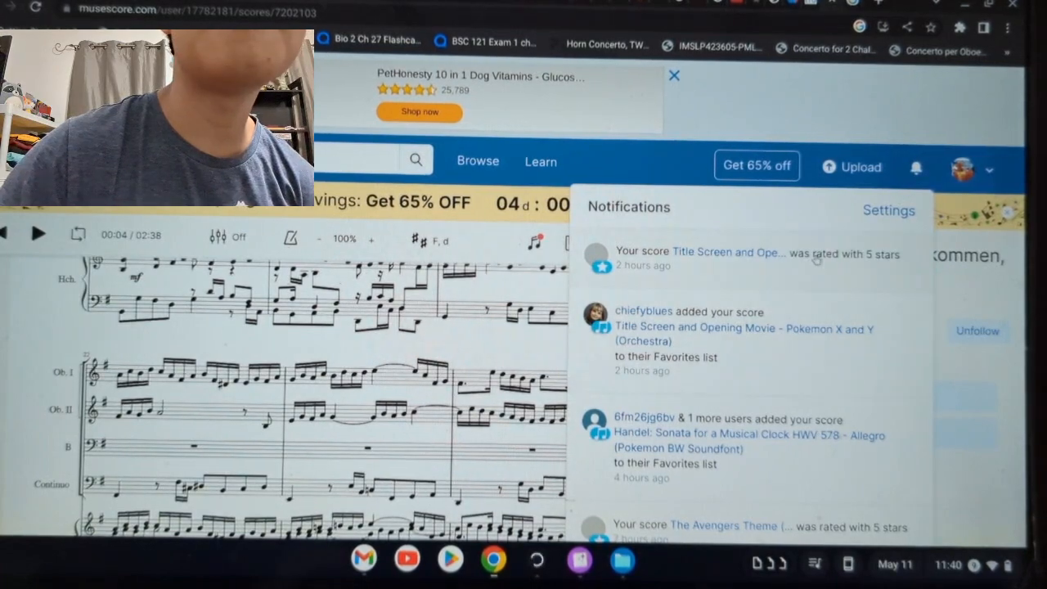
{"action": "scroll", "coordinate": [781, 417], "scroll_direction": "down", "scroll_amount": 2}
{"action": "left_click", "coordinate": [923, 169]}
{"action": "scroll", "coordinate": [598, 304], "scroll_direction": "down", "scroll_amount": 1}
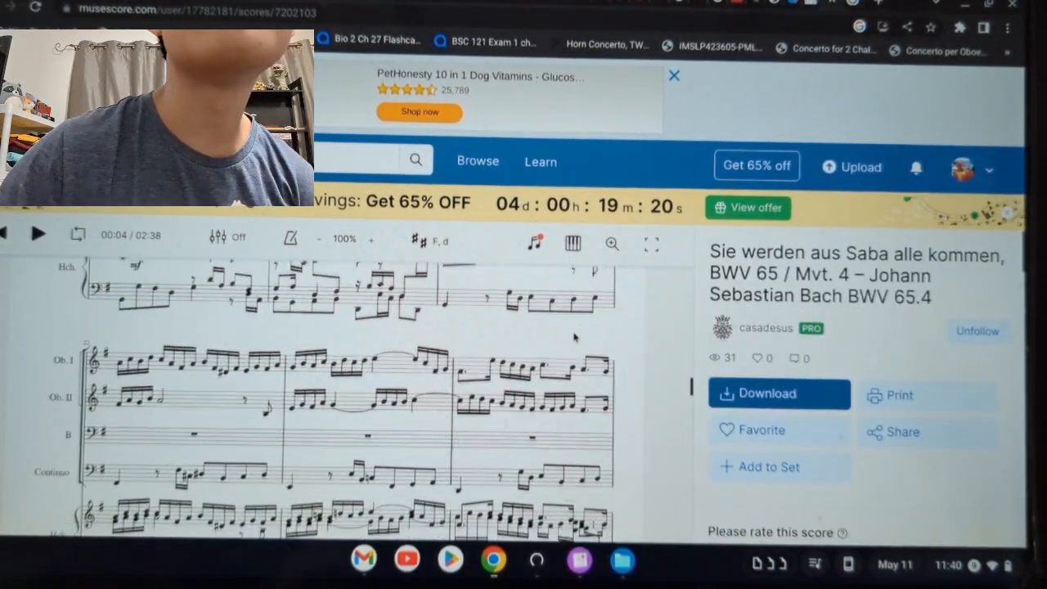
{"action": "scroll", "coordinate": [599, 303], "scroll_direction": "down", "scroll_amount": 3}
{"action": "scroll", "coordinate": [814, 309], "scroll_direction": "down", "scroll_amount": 3}
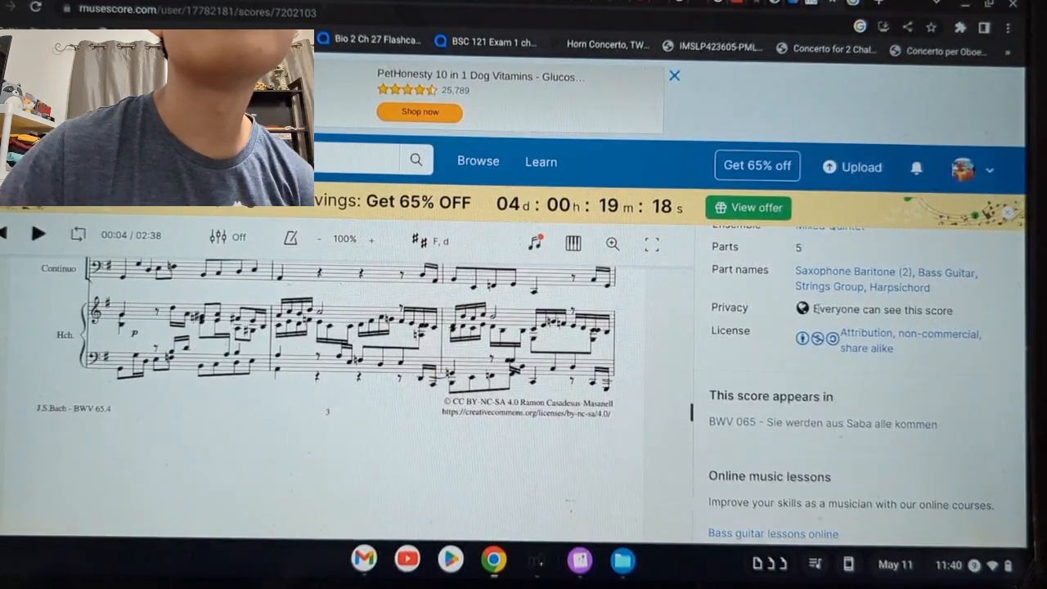
{"action": "scroll", "coordinate": [814, 309], "scroll_direction": "up", "scroll_amount": 2}
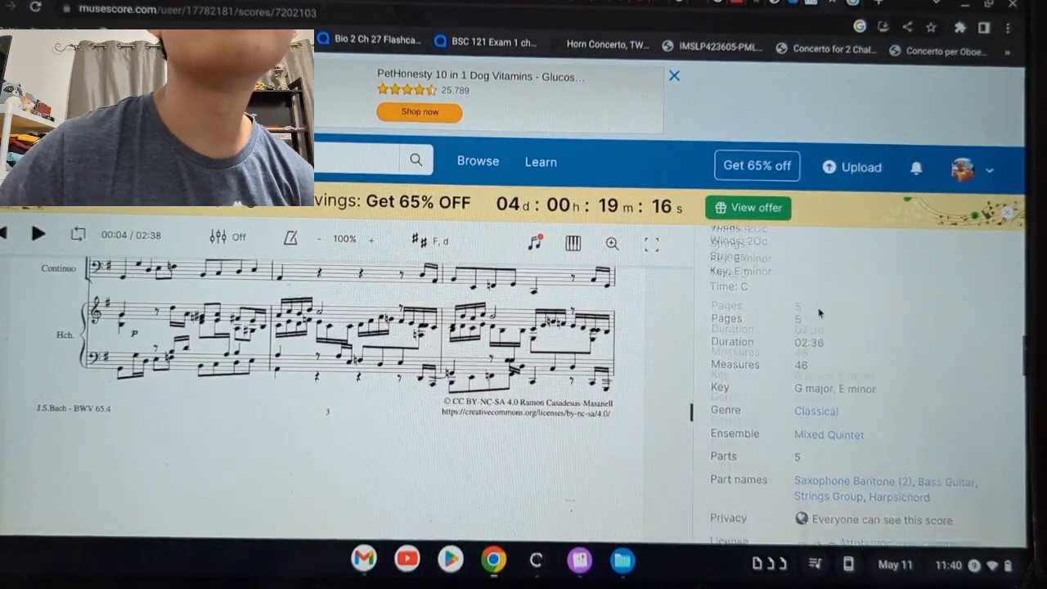
{"action": "scroll", "coordinate": [817, 311], "scroll_direction": "down", "scroll_amount": 3}
{"action": "scroll", "coordinate": [819, 312], "scroll_direction": "down", "scroll_amount": 5}
{"action": "scroll", "coordinate": [819, 309], "scroll_direction": "up", "scroll_amount": 10}
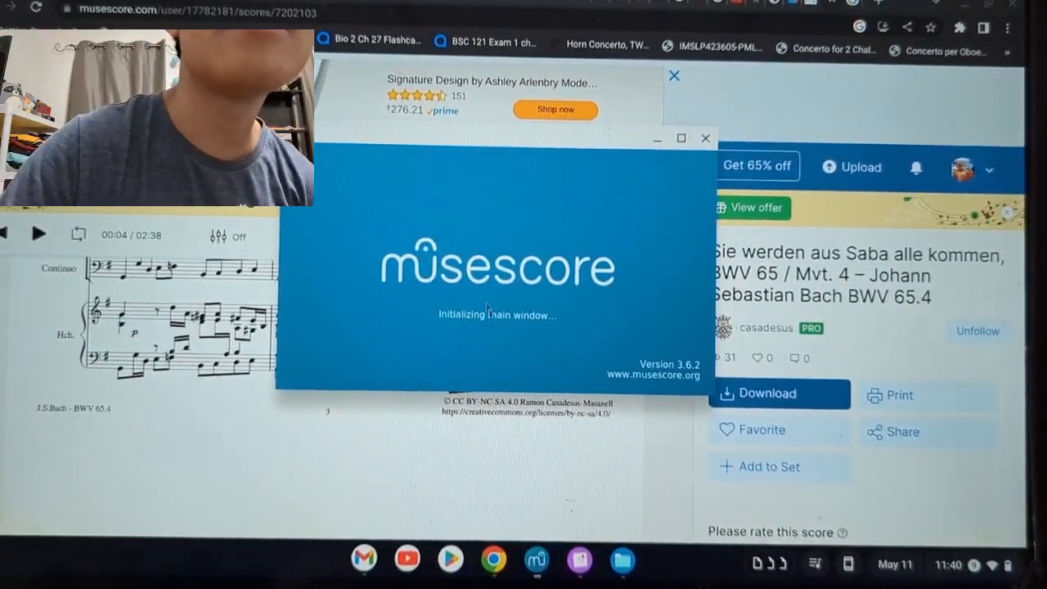
{"action": "left_click", "coordinate": [539, 291]}
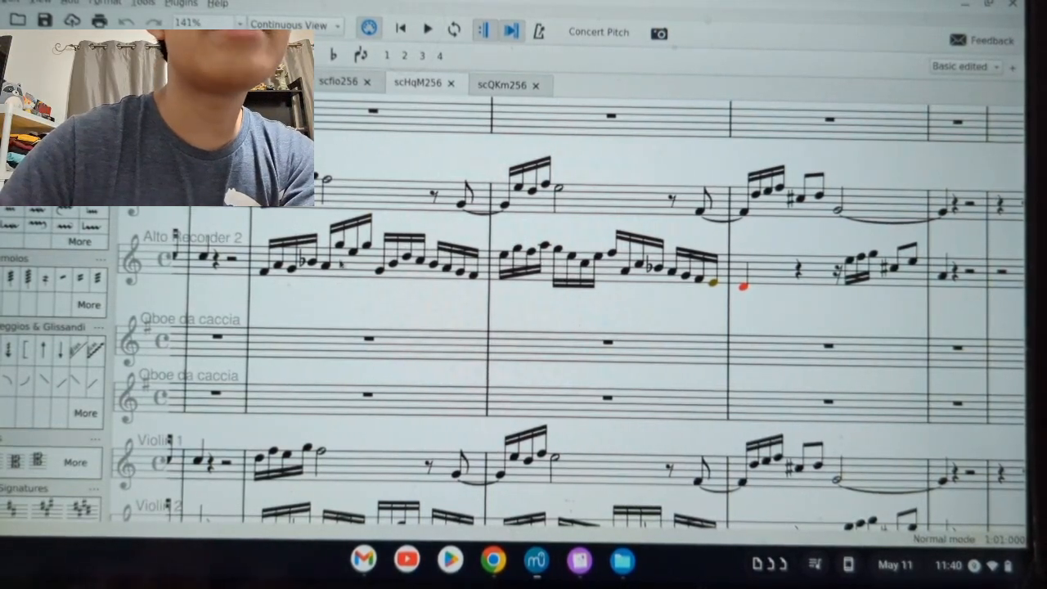
- Lower the Alto Recorder 2 notes from beat 2.25 to beat 2.75 of measure 79 by an octave
{"action": "left_click", "coordinate": [340, 247]}
{"action": "key", "text": "shift+Right"}
{"action": "key", "text": "shift+Right"}
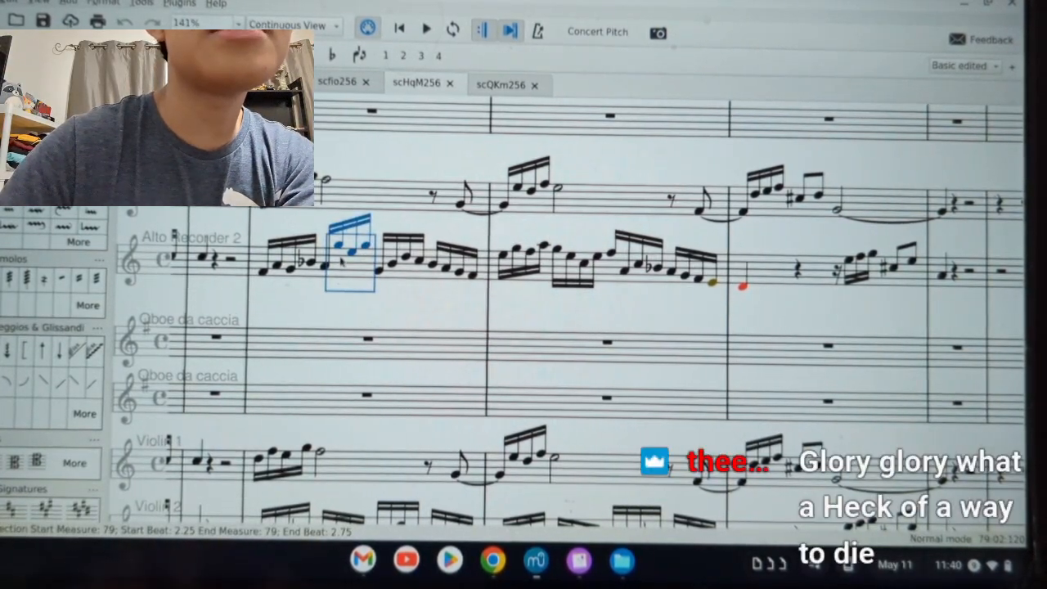
{"action": "left_click_drag", "start_coordinate": [345, 251], "coordinate": [351, 278]}
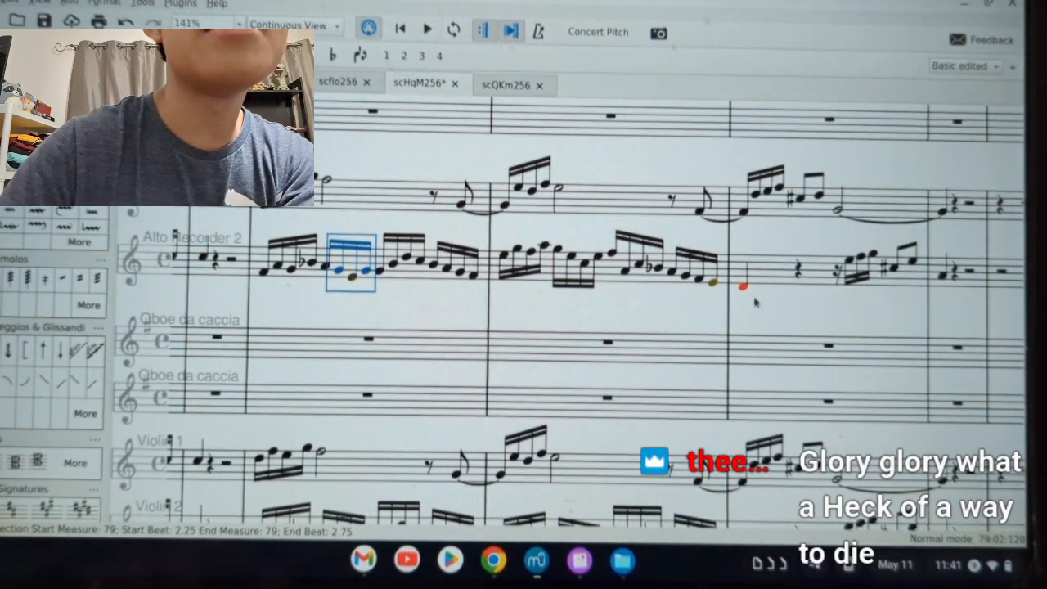
- Copy the Violin 2 passage from measure 79 beat 1 to measure 81 beat 1.75 and paste it into Alto Recorder 2 at measure 79
{"action": "scroll", "coordinate": [755, 304], "scroll_direction": "down", "scroll_amount": 5}
{"action": "left_click", "coordinate": [261, 287]}
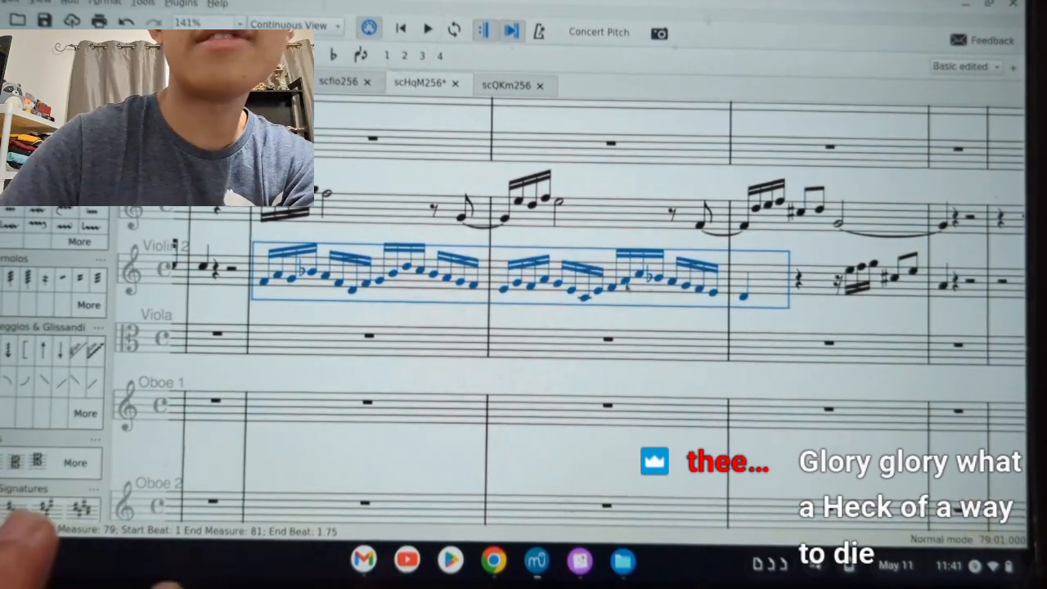
{"action": "scroll", "coordinate": [743, 301], "scroll_direction": "up", "scroll_amount": 5}
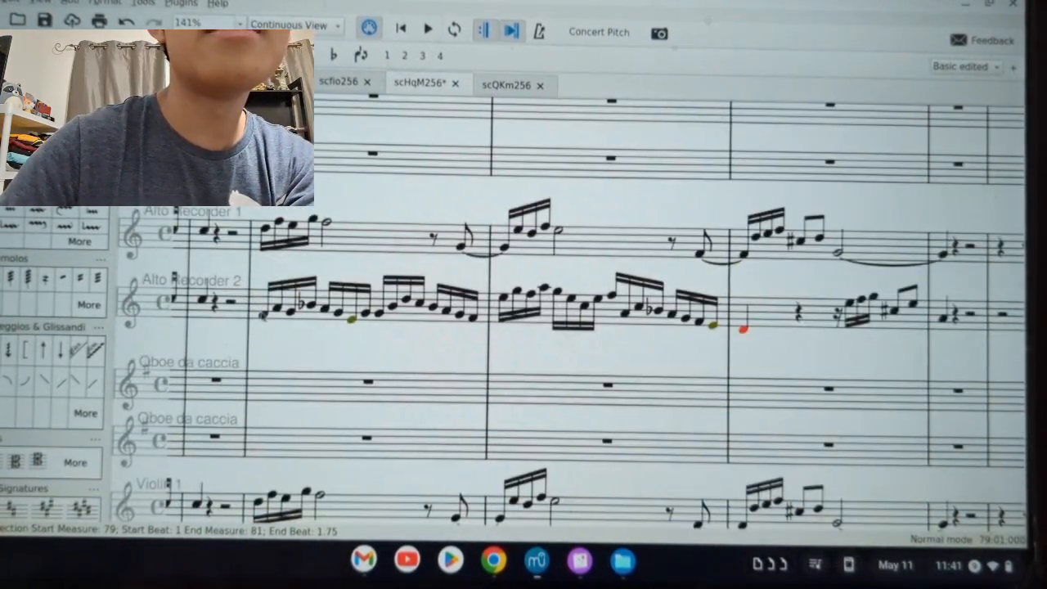
{"action": "scroll", "coordinate": [438, 307], "scroll_direction": "down", "scroll_amount": 2}
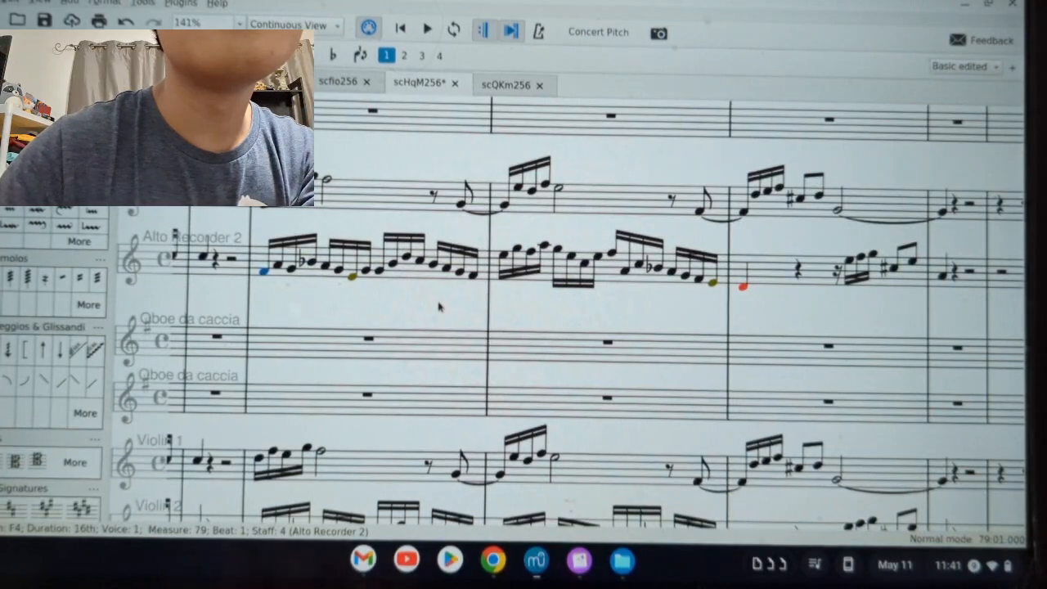
{"action": "key", "text": "ctrl+v"}
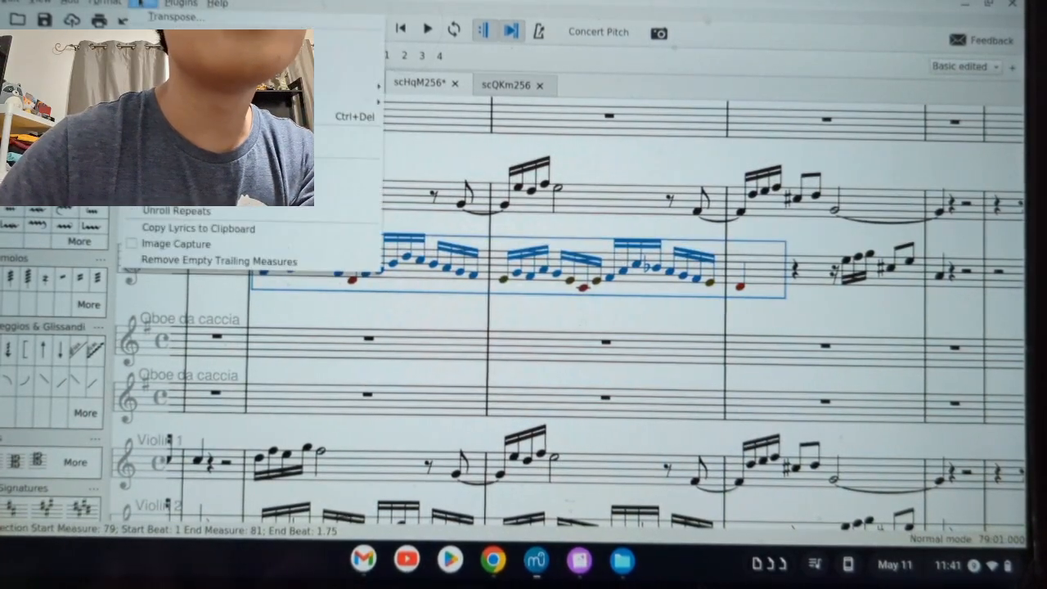
- Transpose the pasted Alto Recorder 2 passage chromatically up to C major / A minor and flip its stem and beam direction
{"action": "left_click", "coordinate": [151, 18]}
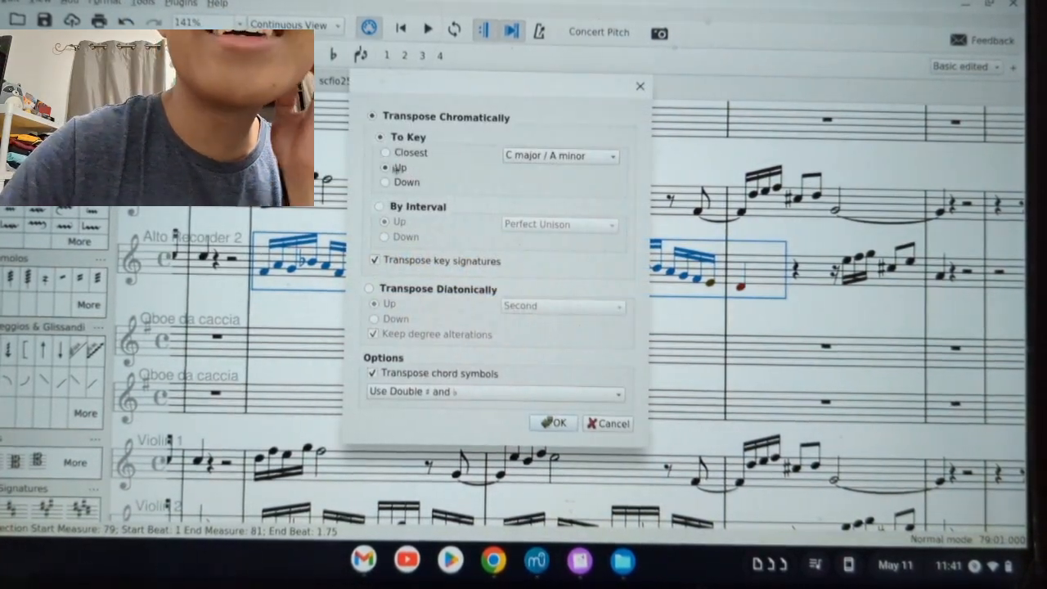
{"action": "left_click", "coordinate": [556, 423]}
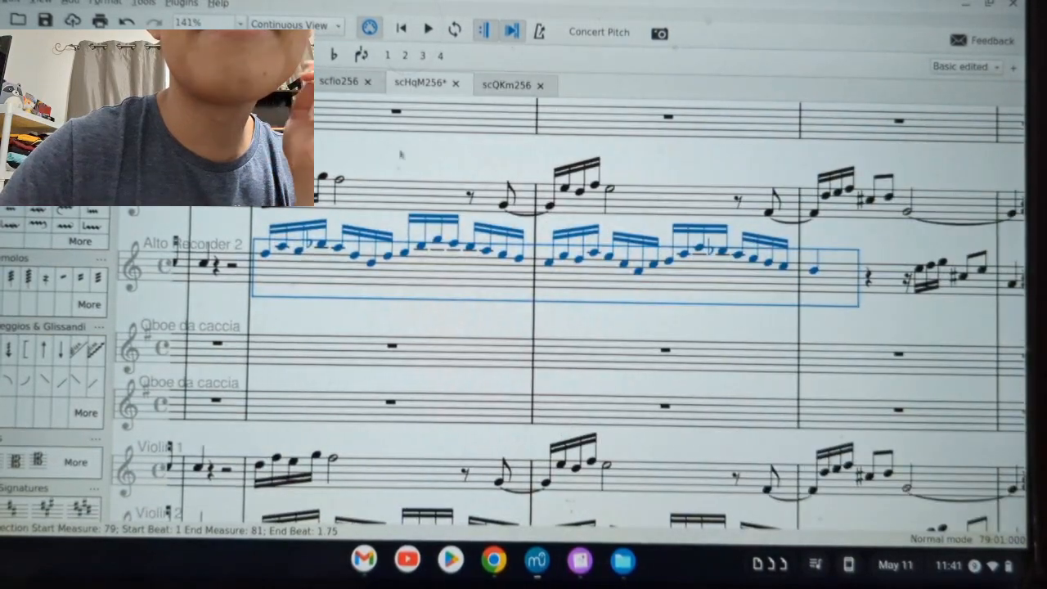
{"action": "left_click", "coordinate": [361, 58]}
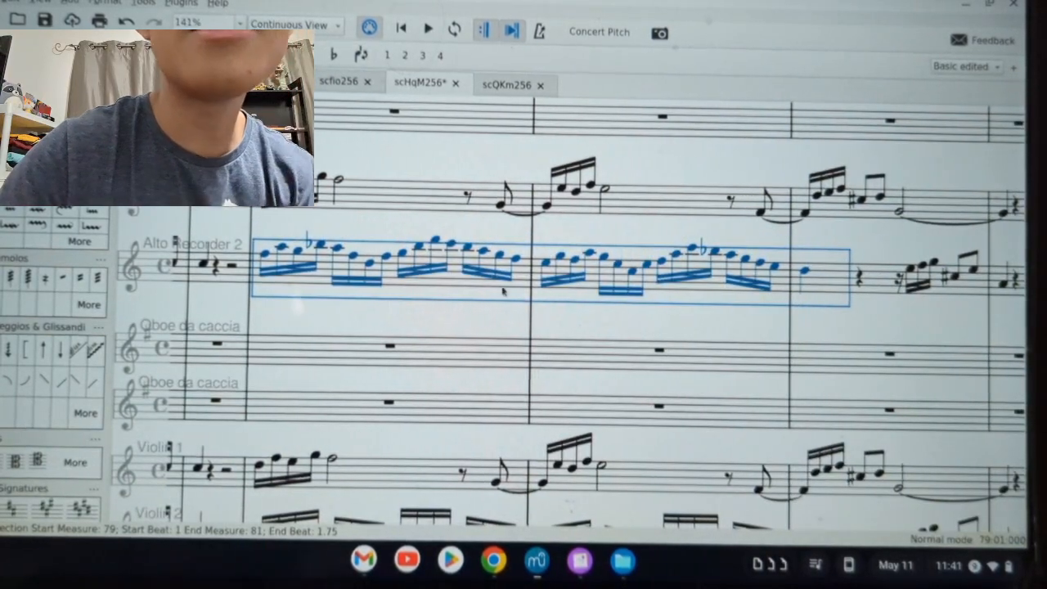
- Select the Alto Recorder 2 sixteenth notes from beat 3.25 to beat 3.75 of measure 89
{"action": "scroll", "coordinate": [545, 305], "scroll_direction": "right", "scroll_amount": 6}
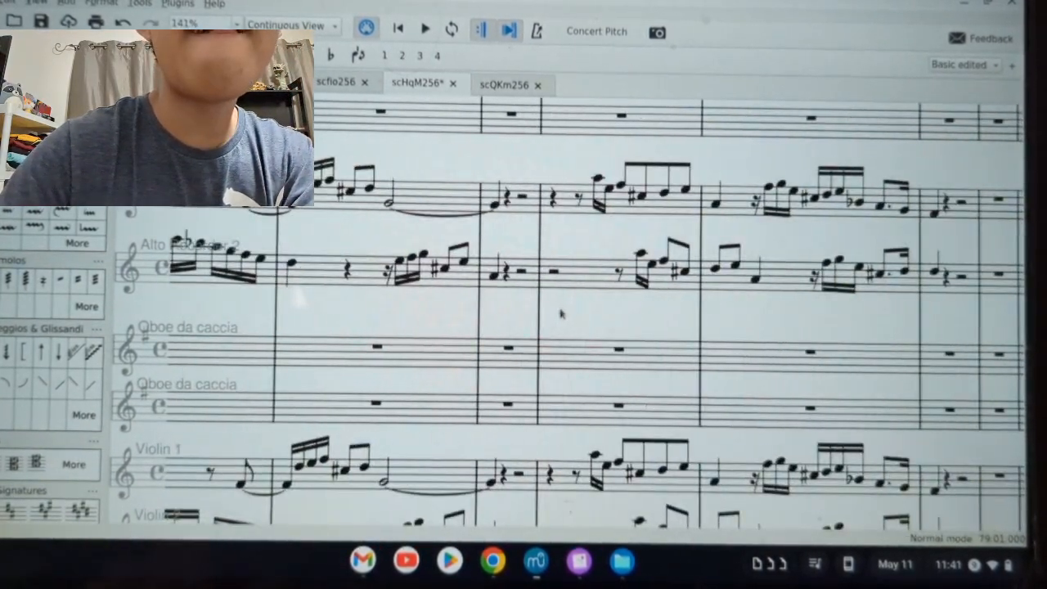
{"action": "scroll", "coordinate": [666, 300], "scroll_direction": "right", "scroll_amount": 10}
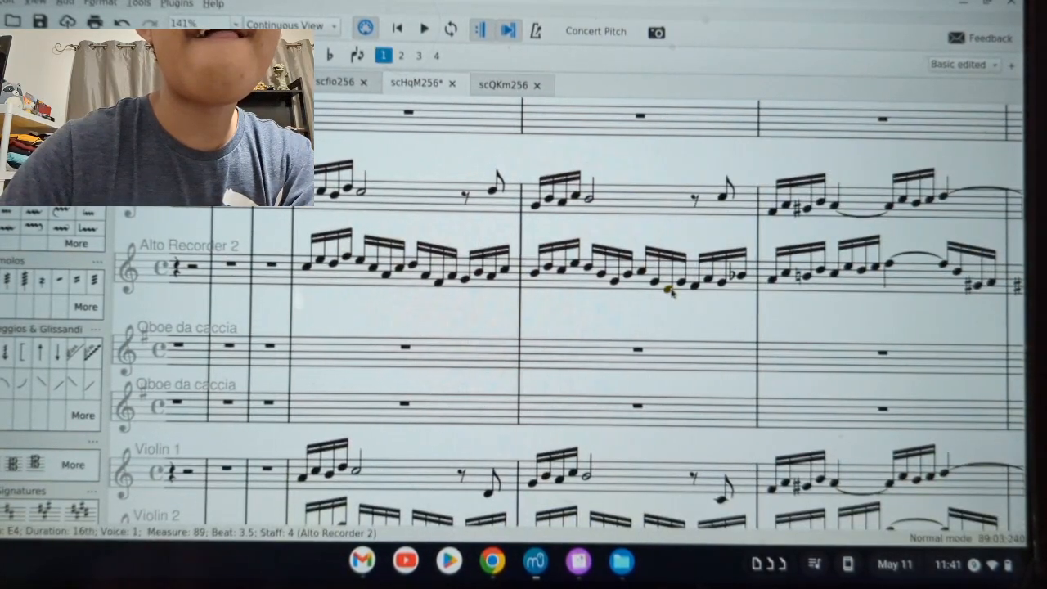
{"action": "key", "text": "Left"}
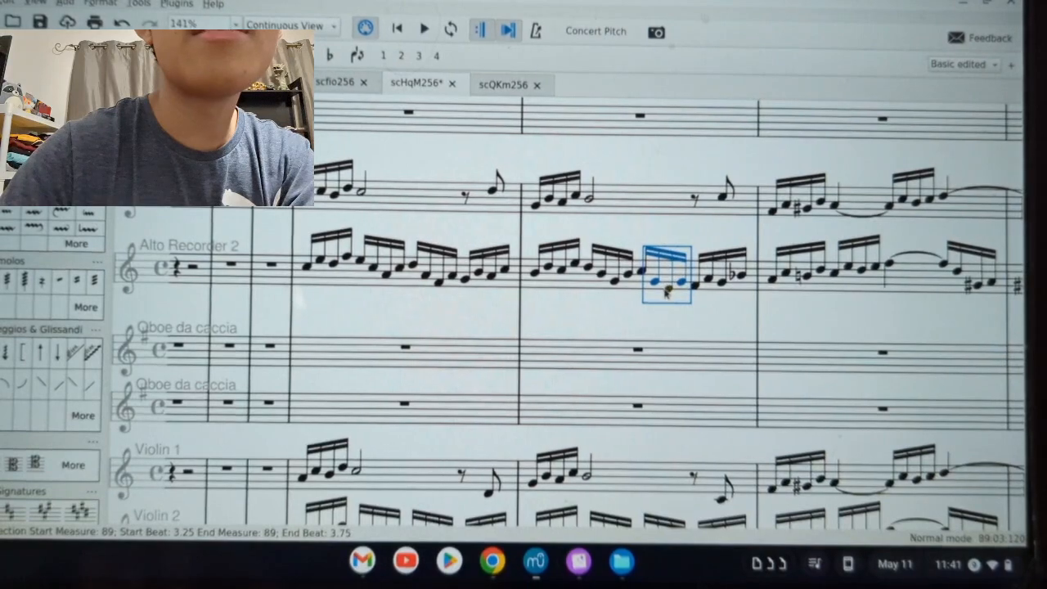
{"action": "key", "text": "space"}
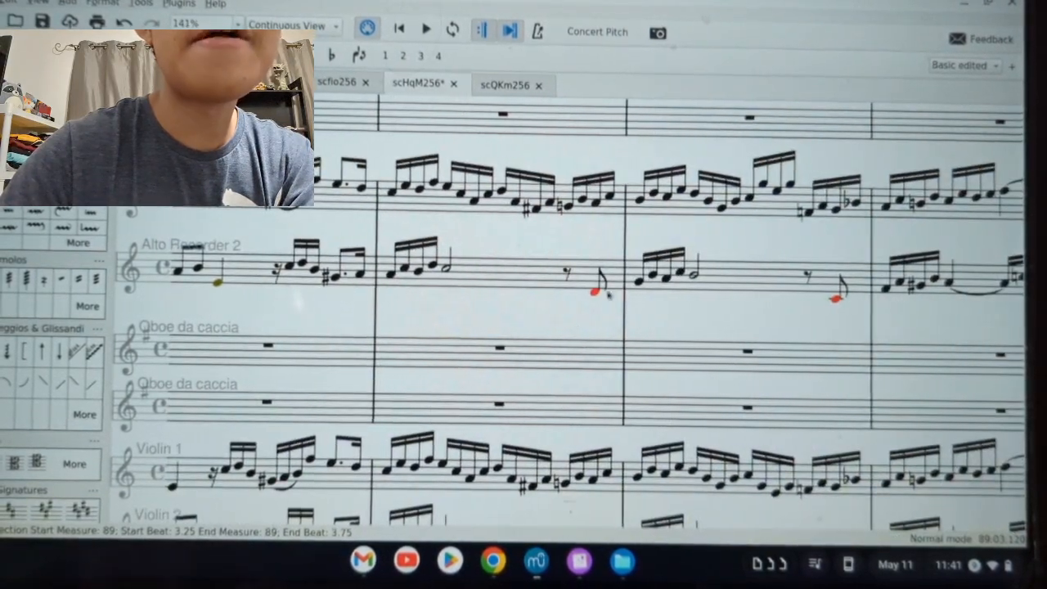
- Raise the last eighth notes of measures 95 and 96 and the beat 2 quarter note of measure 94 in Alto Recorder 2 by an octave
{"action": "left_click", "coordinate": [835, 298]}
{"action": "left_click", "coordinate": [600, 301]}
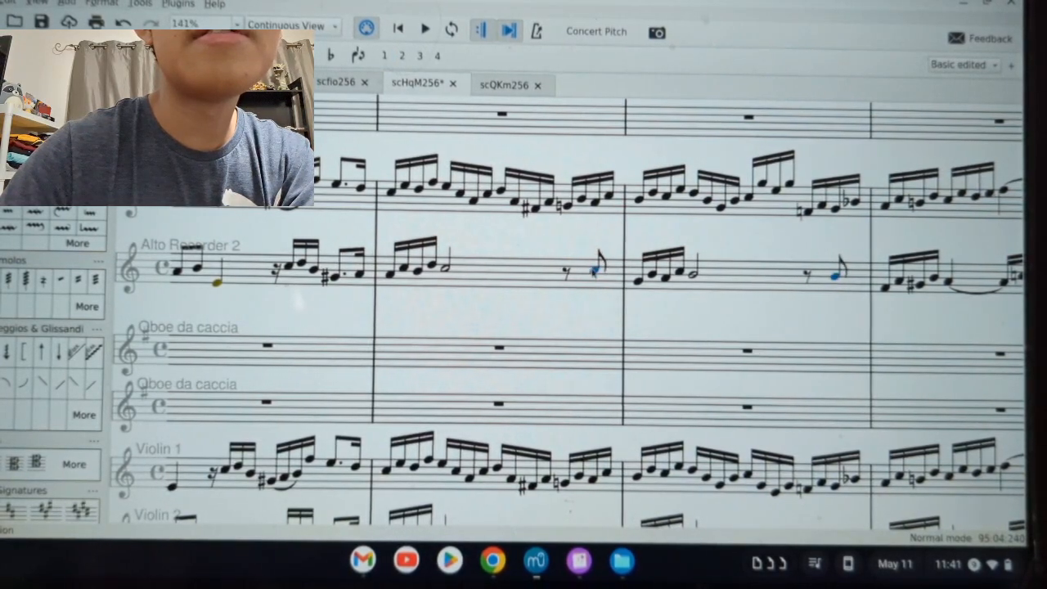
{"action": "key", "text": "Up"}
{"action": "left_click_drag", "start_coordinate": [787, 295], "coordinate": [743, 295]}
{"action": "scroll", "coordinate": [743, 293], "scroll_direction": "right", "scroll_amount": 4}
{"action": "scroll", "coordinate": [743, 293], "scroll_direction": "left", "scroll_amount": 5}
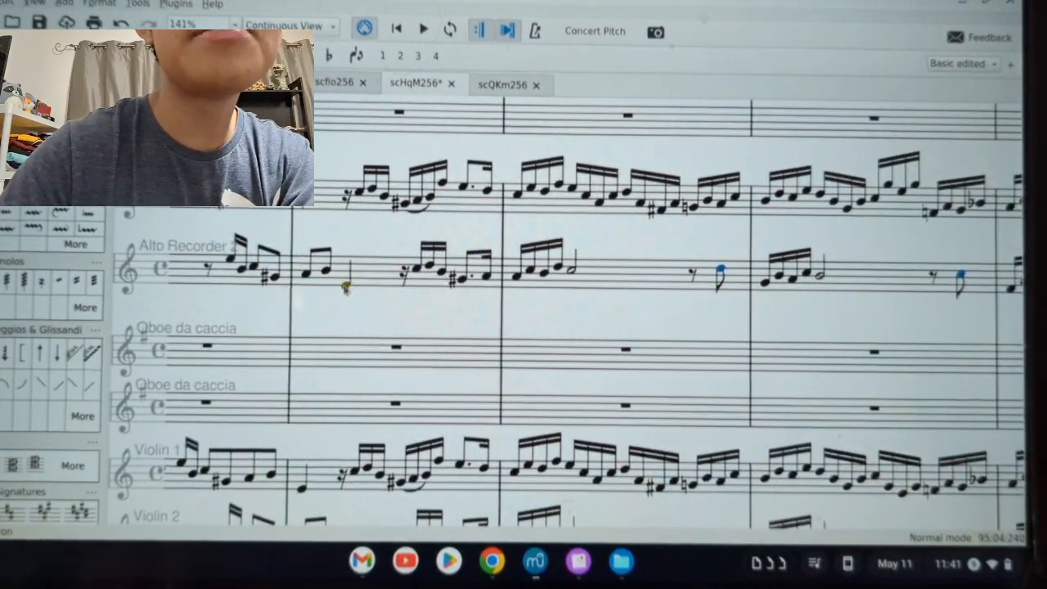
{"action": "left_click", "coordinate": [347, 280]}
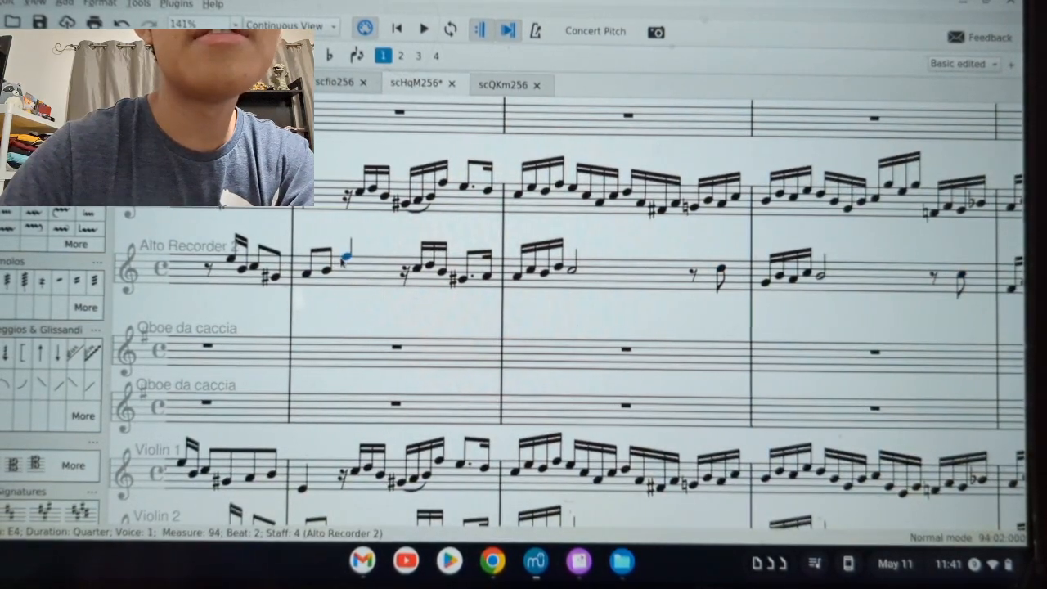
{"action": "key", "text": "ctrl+Up"}
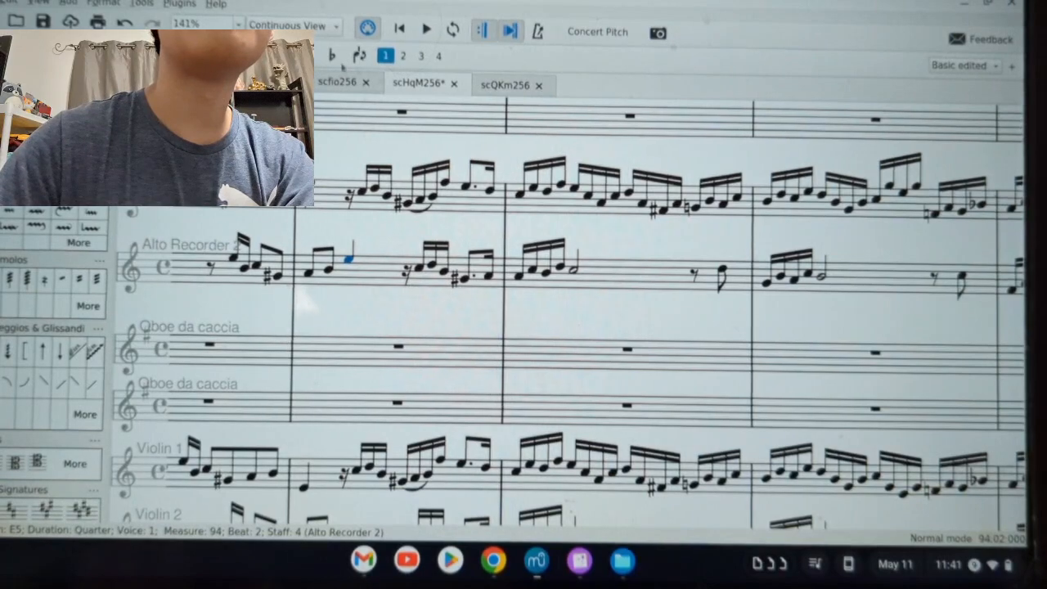
- Copy the Violin 1 part from measure 54 beat 1 to measure 99 beat 1 and paste it into Alto Recorder 1 at measure 54
{"action": "scroll", "coordinate": [623, 237], "scroll_direction": "right", "scroll_amount": 5}
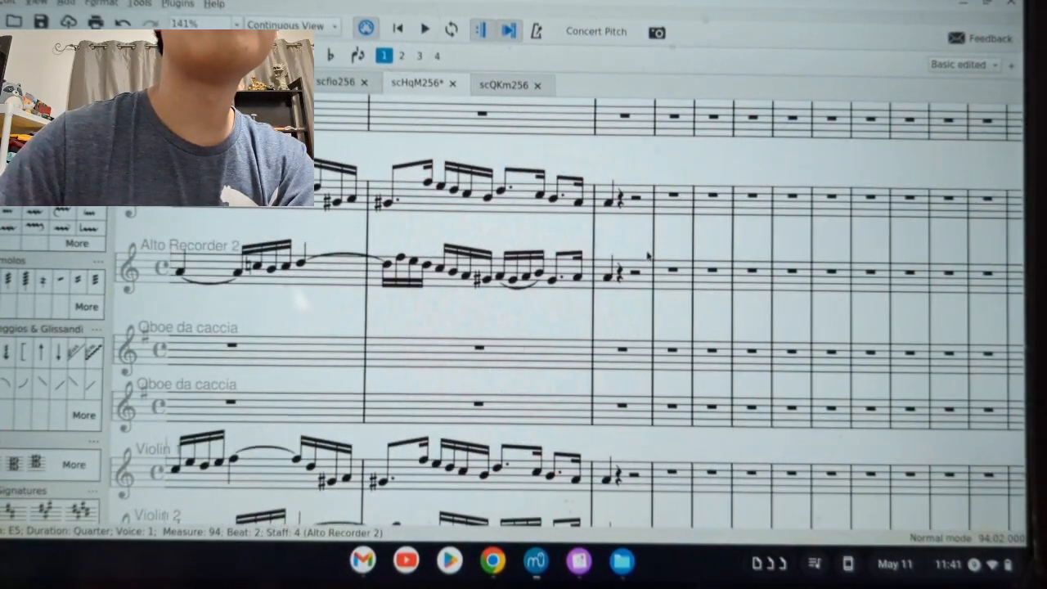
{"action": "scroll", "coordinate": [623, 237], "scroll_direction": "down", "scroll_amount": 1}
{"action": "left_click", "coordinate": [610, 434]}
{"action": "scroll", "coordinate": [610, 434], "scroll_direction": "down", "scroll_amount": 4}
{"action": "scroll", "coordinate": [423, 440], "scroll_direction": "left", "scroll_amount": 6}
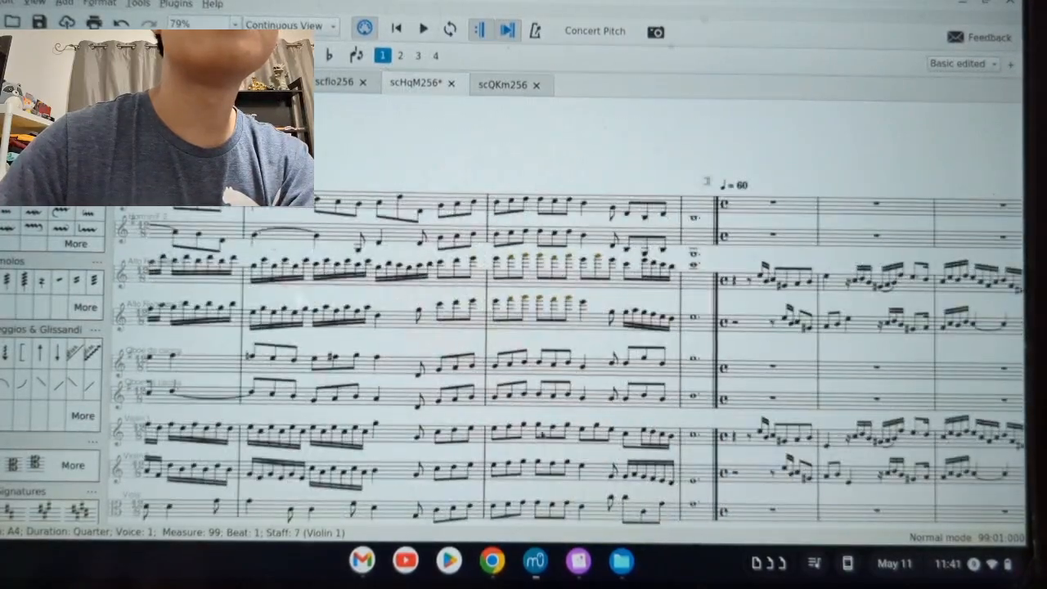
{"action": "left_click", "coordinate": [737, 437], "text": "shift"}
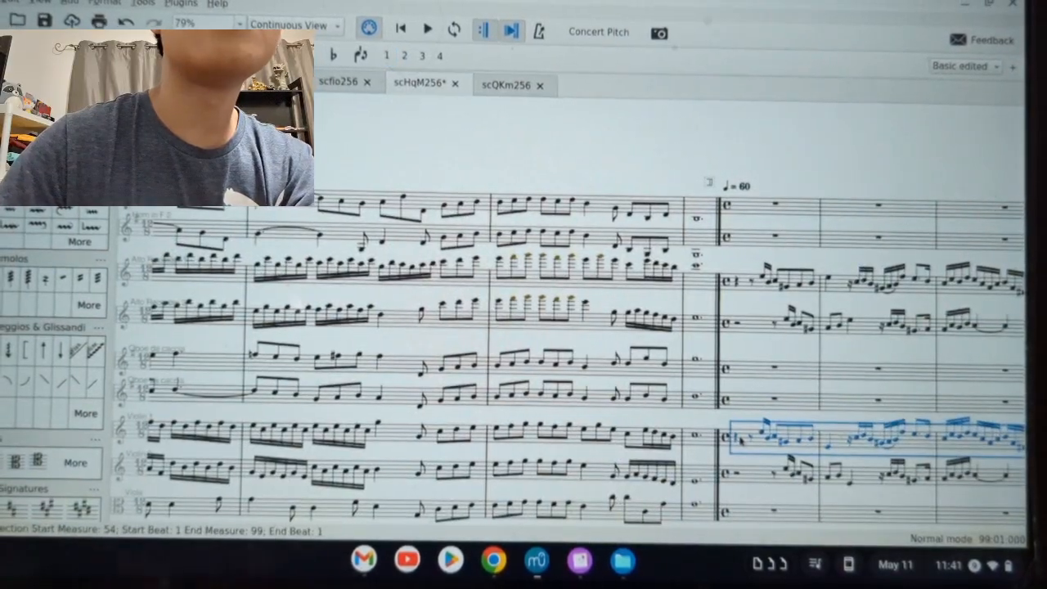
{"action": "left_click", "coordinate": [742, 285]}
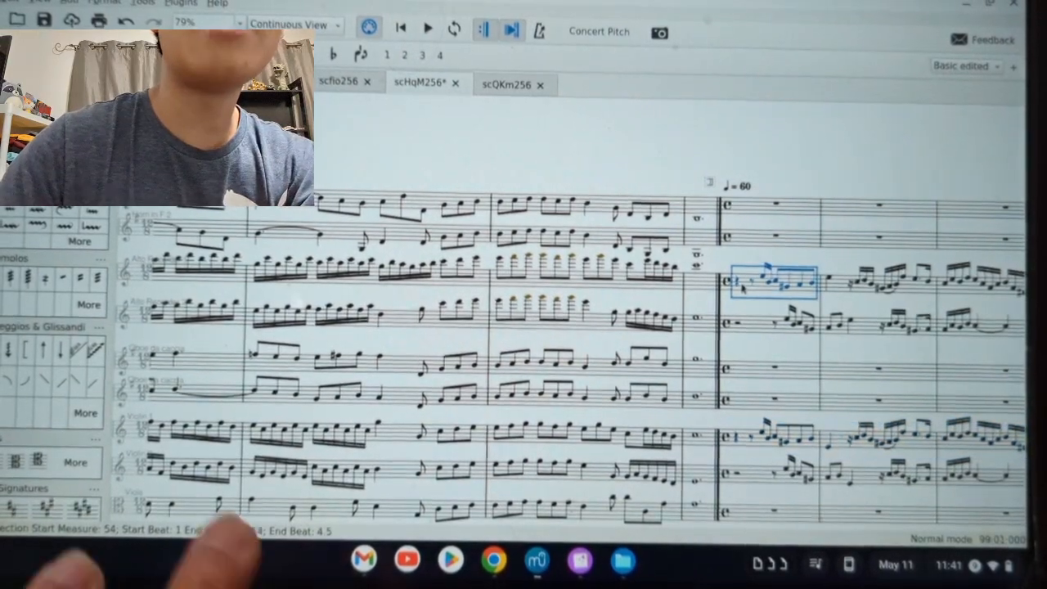
- Raise the beat 1 quarter note of measure 55 in Alto Recorder 1 by an octave
{"action": "scroll", "coordinate": [797, 287], "scroll_direction": "right", "scroll_amount": 2}
{"action": "scroll", "coordinate": [720, 291], "scroll_direction": "up", "scroll_amount": 5}
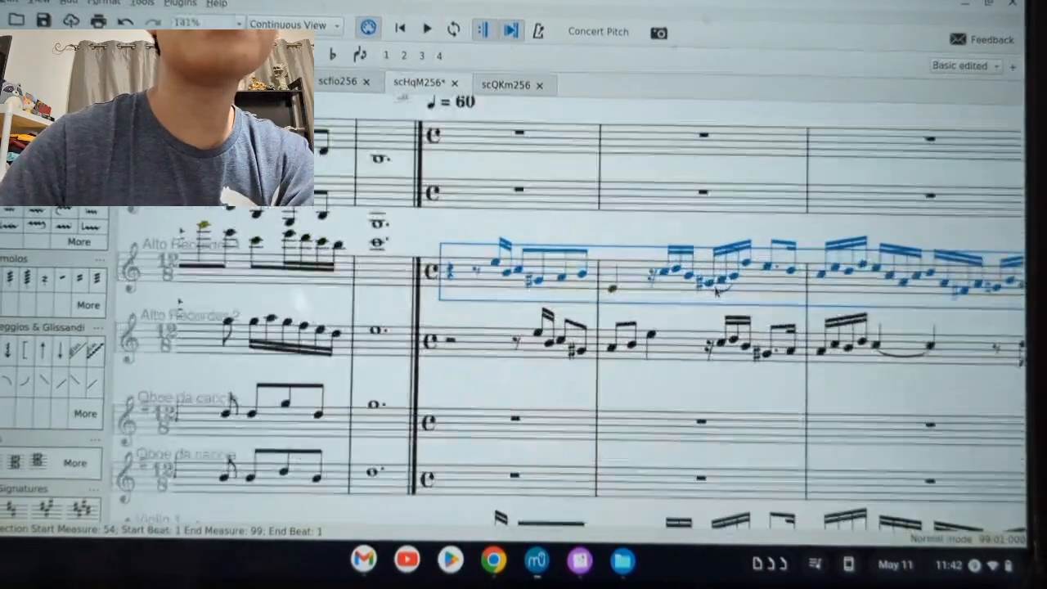
{"action": "left_click", "coordinate": [615, 291]}
{"action": "key", "text": "ctrl+Up"}
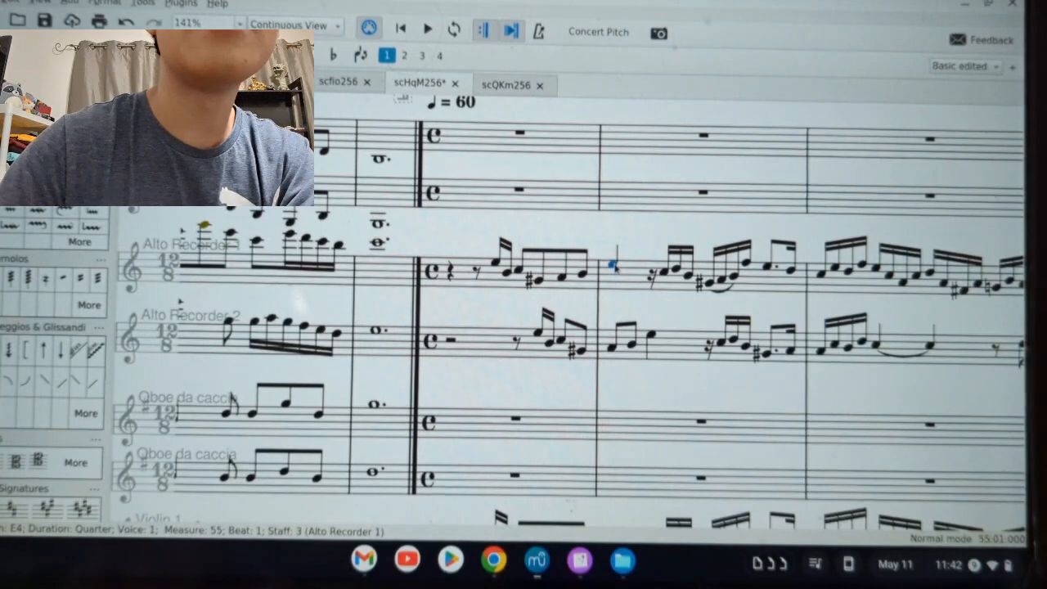
- Raise the Alto Recorder 1 sixteenth notes from beat 3.25 to beat 3.75 of measure 57 by an octave
{"action": "scroll", "coordinate": [785, 314], "scroll_direction": "right", "scroll_amount": 6}
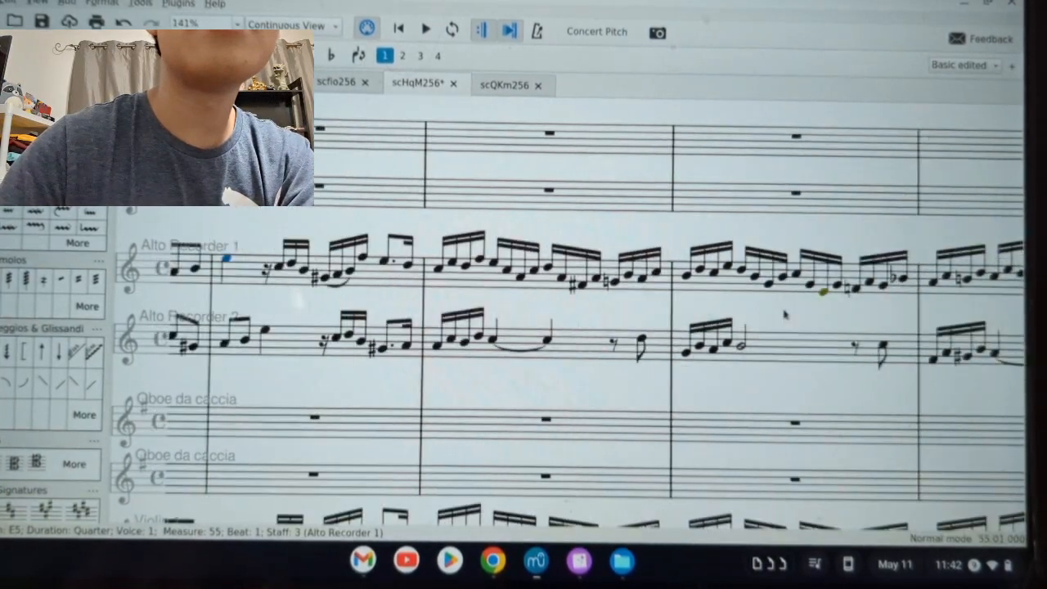
{"action": "left_click", "coordinate": [515, 273]}
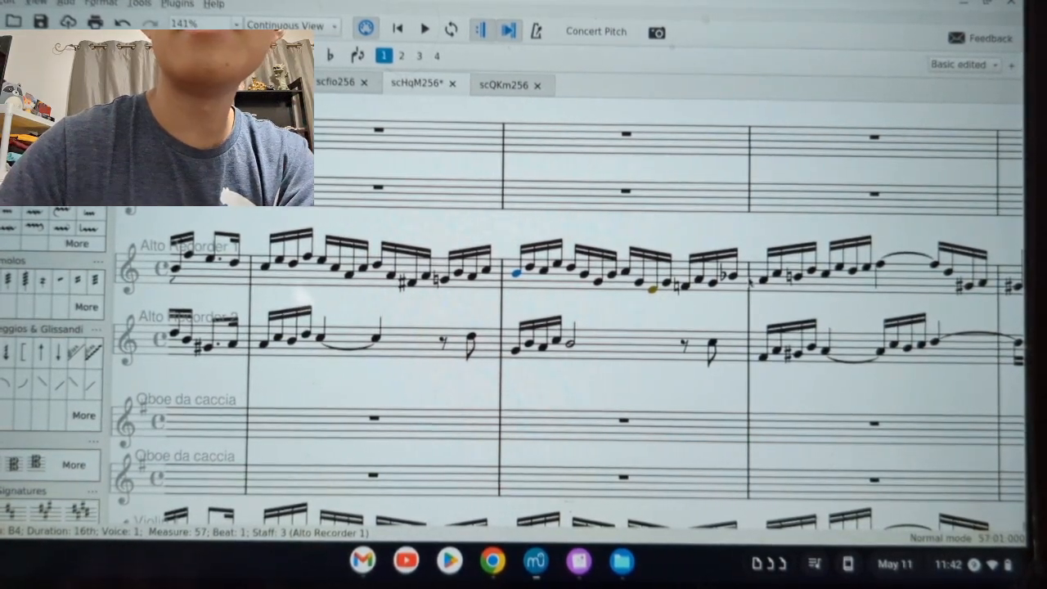
{"action": "left_click", "coordinate": [642, 276]}
{"action": "left_click", "coordinate": [652, 273], "text": "shift"}
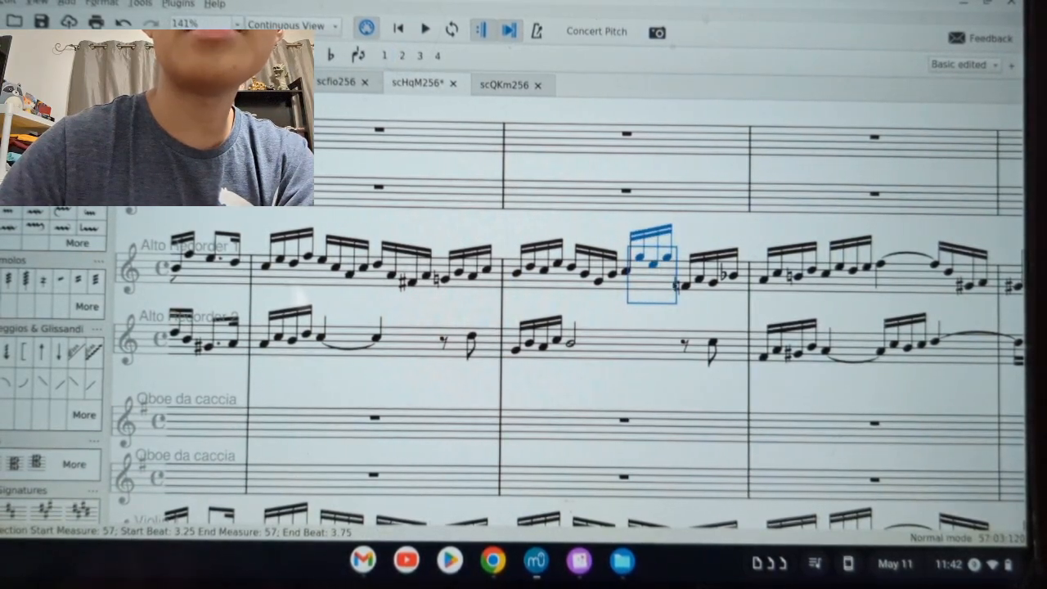
{"action": "scroll", "coordinate": [686, 286], "scroll_direction": "right", "scroll_amount": 5}
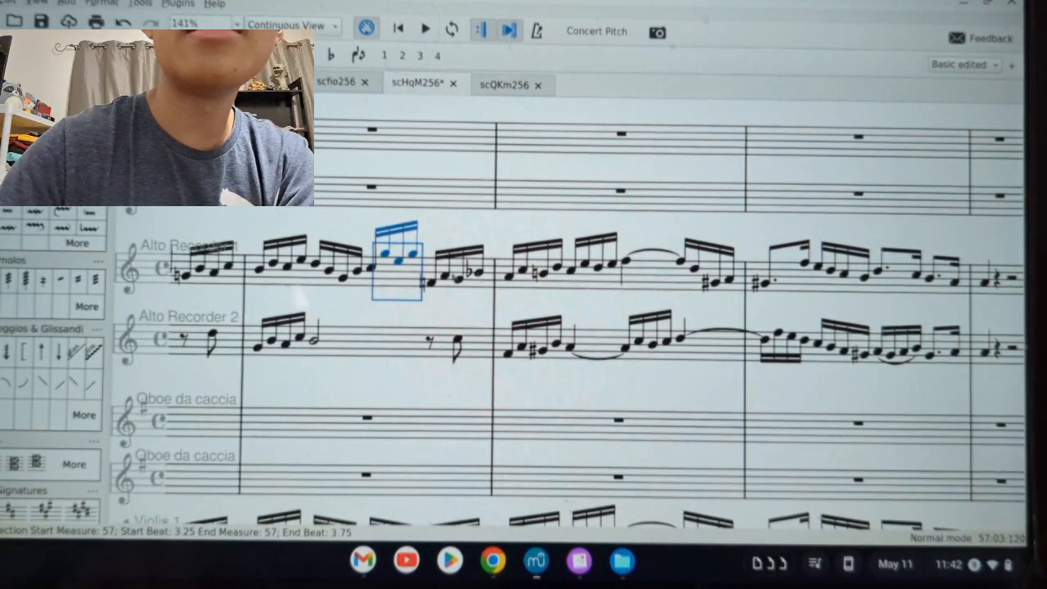
- In Alto Recorder 1, flip the beam direction of measure 57's beat 3 sixteenth notes and raise measure 63's beat 2 eighth note an octave
{"action": "left_click", "coordinate": [368, 271], "text": "shift"}
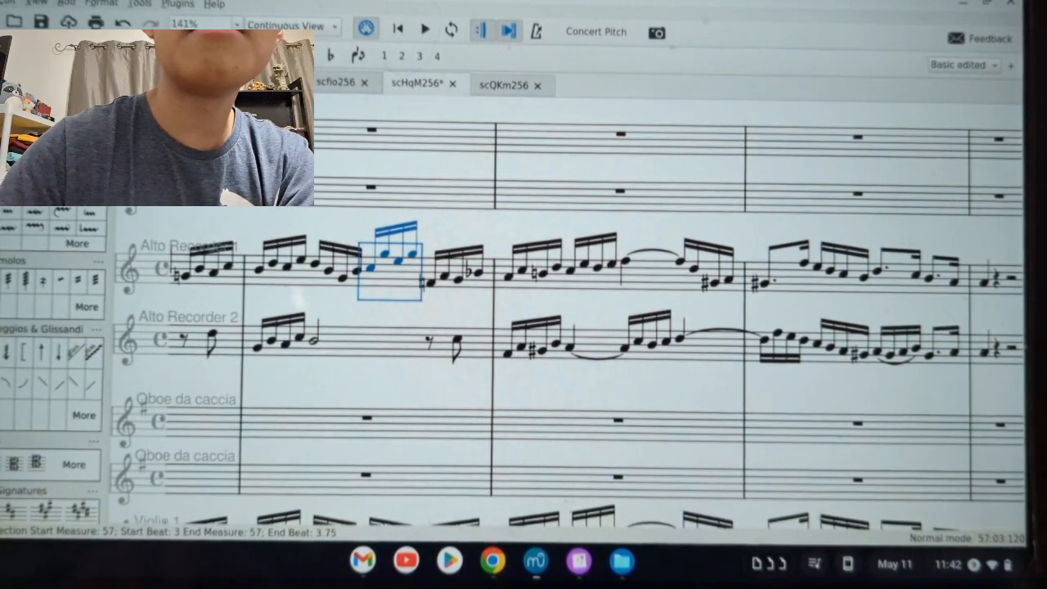
{"action": "scroll", "coordinate": [603, 297], "scroll_direction": "right", "scroll_amount": 4}
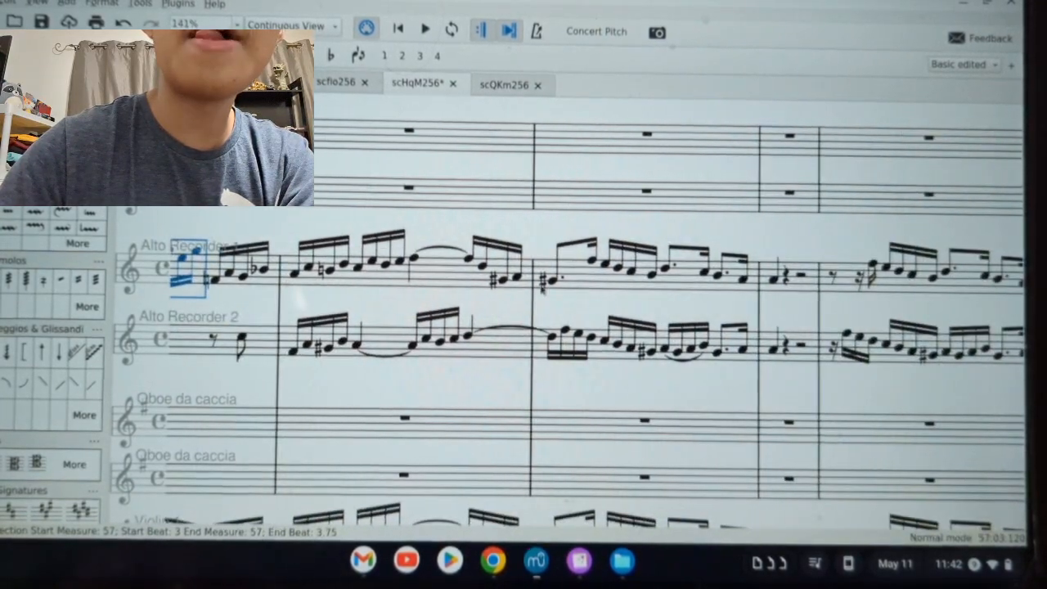
{"action": "scroll", "coordinate": [603, 296], "scroll_direction": "right", "scroll_amount": 10}
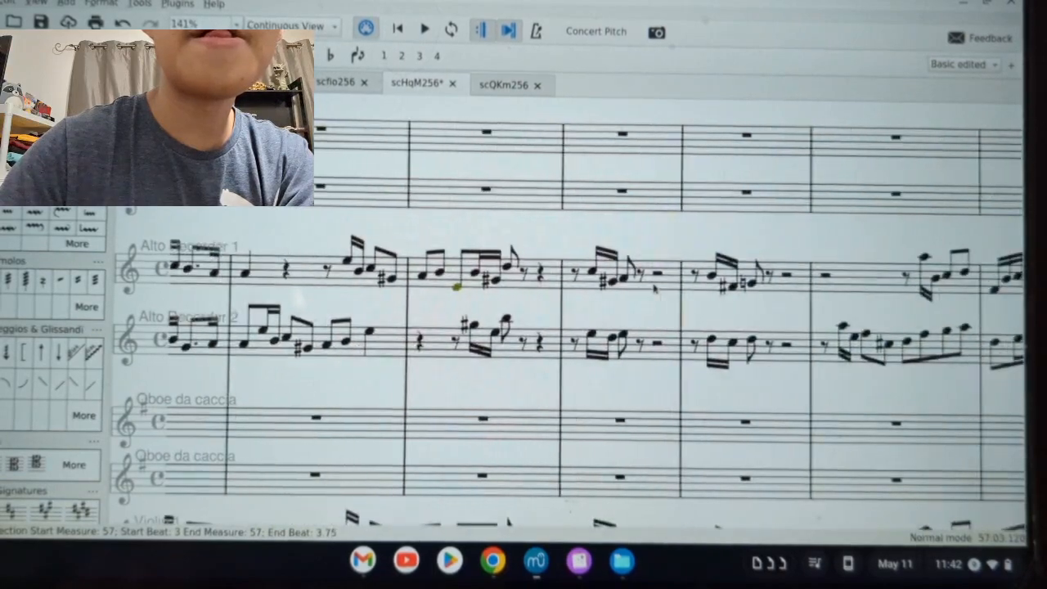
{"action": "left_click", "coordinate": [414, 259]}
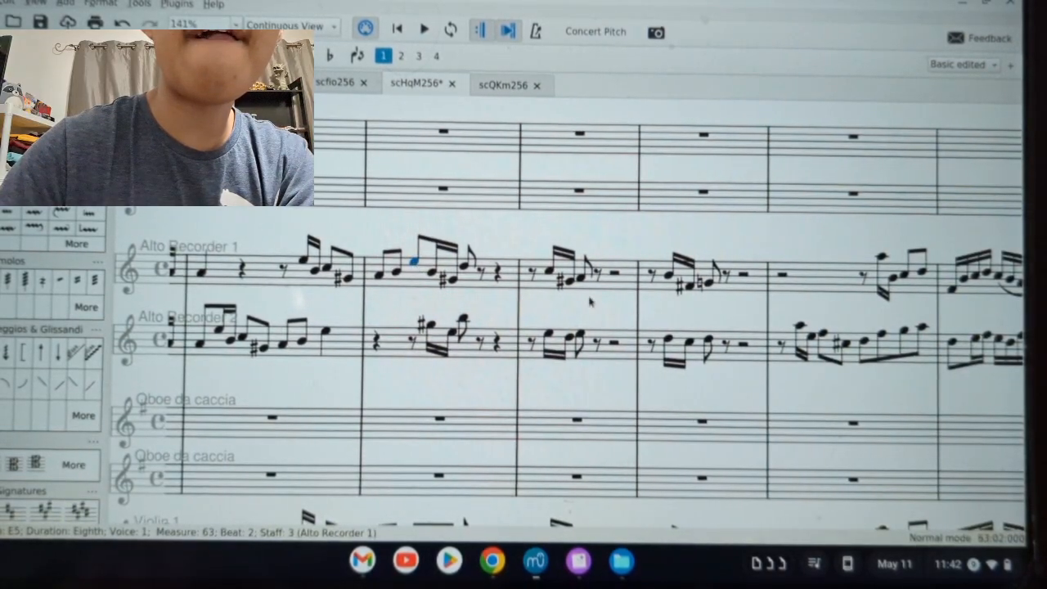
- Flip the beam direction of the four beat 1 sixteenth notes of measure 74 in Alto Recorder 2
{"action": "scroll", "coordinate": [590, 296], "scroll_direction": "right", "scroll_amount": 4}
{"action": "scroll", "coordinate": [599, 288], "scroll_direction": "right", "scroll_amount": 10}
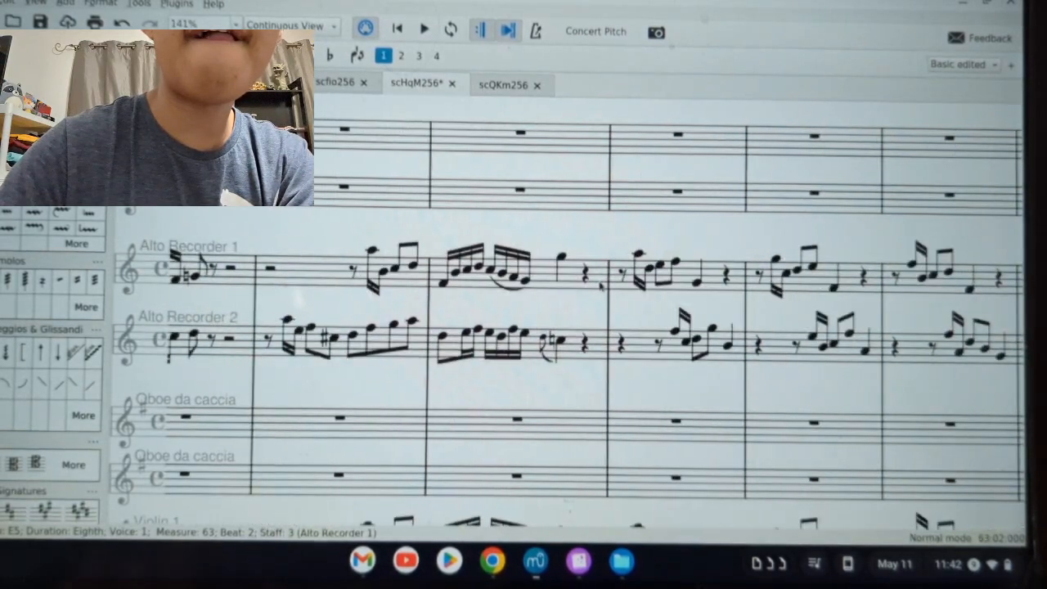
{"action": "scroll", "coordinate": [600, 283], "scroll_direction": "right", "scroll_amount": 8}
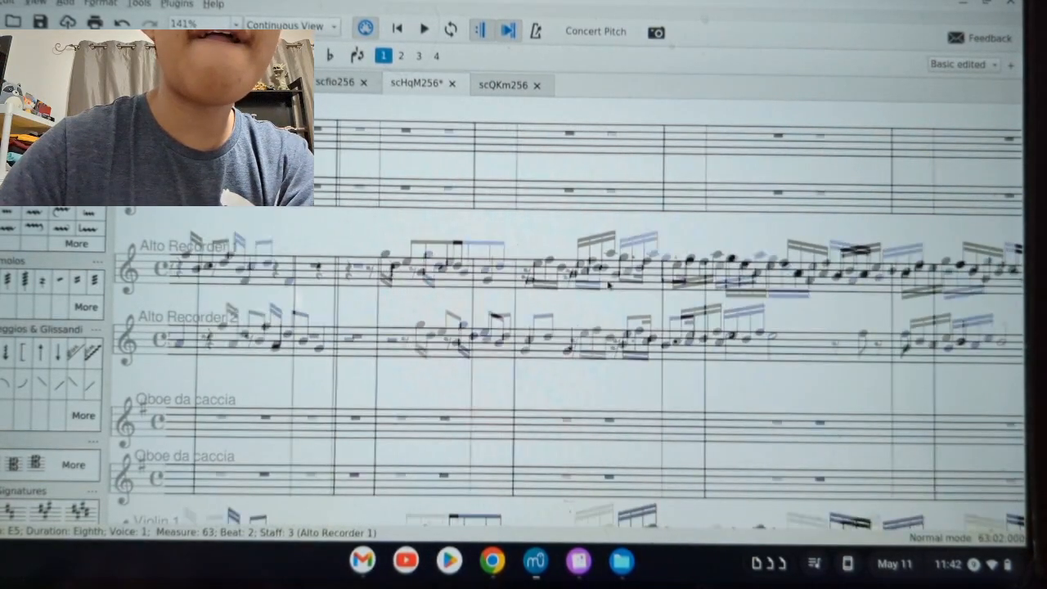
{"action": "left_click", "coordinate": [687, 348]}
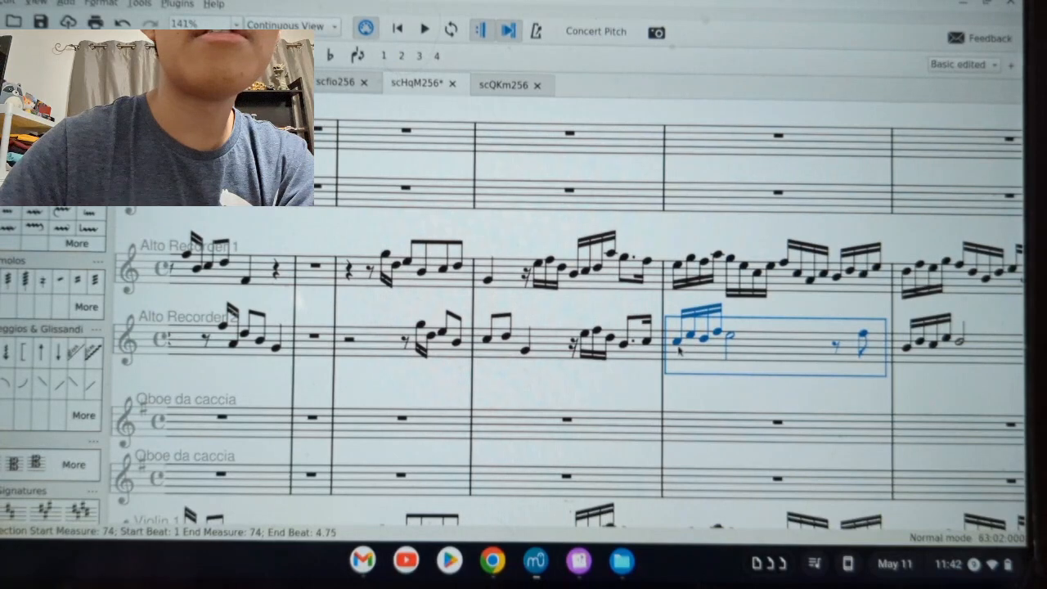
{"action": "left_click", "coordinate": [676, 341]}
{"action": "left_click", "coordinate": [717, 334], "text": "shift"}
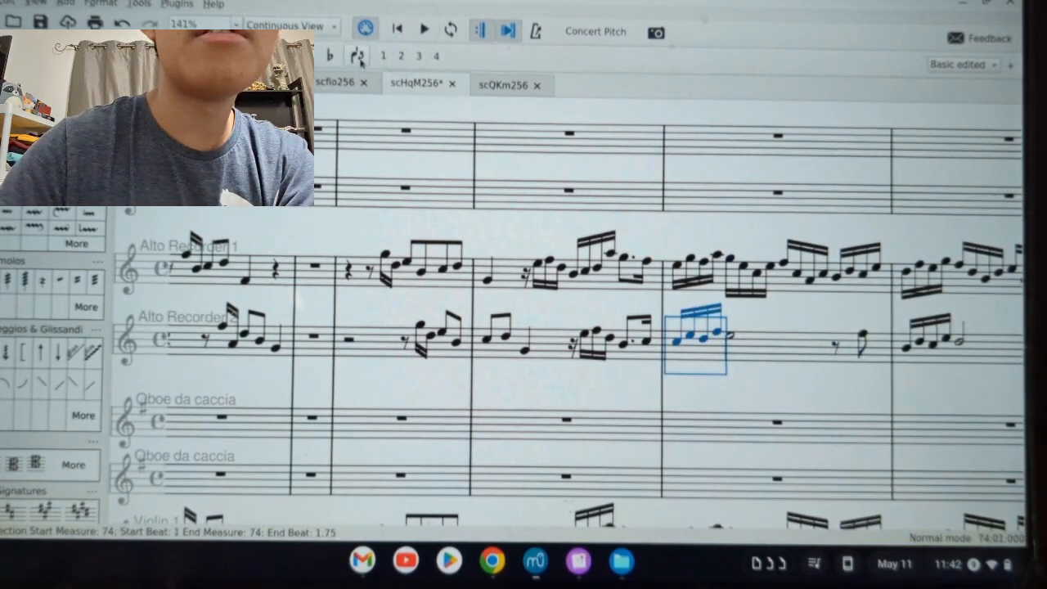
{"action": "left_click", "coordinate": [357, 55]}
- Raise the last eighth notes of measures 87 and 88 in Alto Recorder 1 by an octave and flip their stem direction
{"action": "scroll", "coordinate": [763, 313], "scroll_direction": "right", "scroll_amount": 1}
{"action": "scroll", "coordinate": [763, 313], "scroll_direction": "right", "scroll_amount": 1}
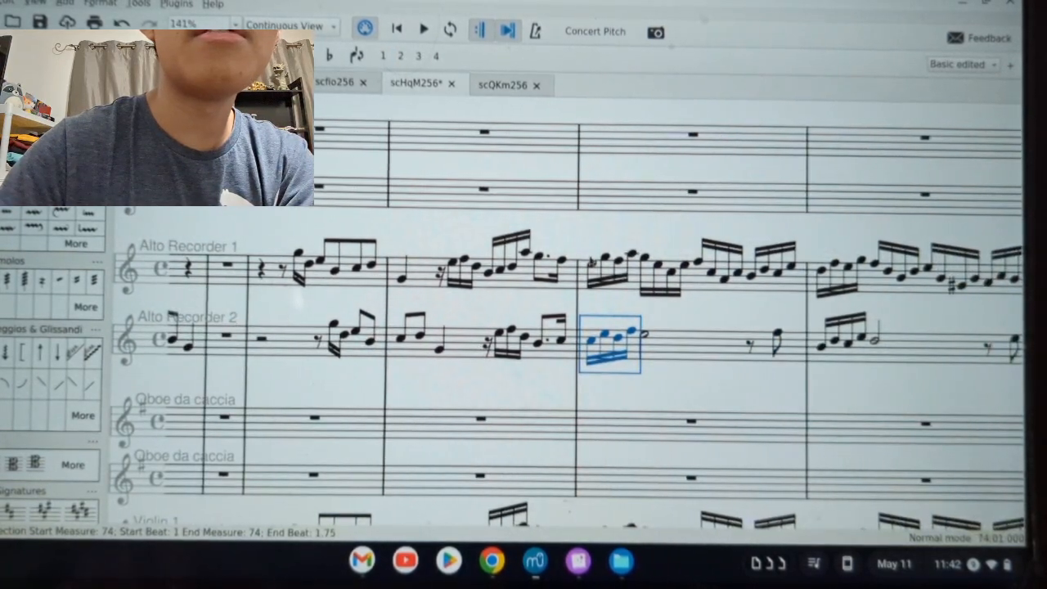
{"action": "left_click", "coordinate": [591, 264]}
{"action": "scroll", "coordinate": [699, 266], "scroll_direction": "right", "scroll_amount": 3}
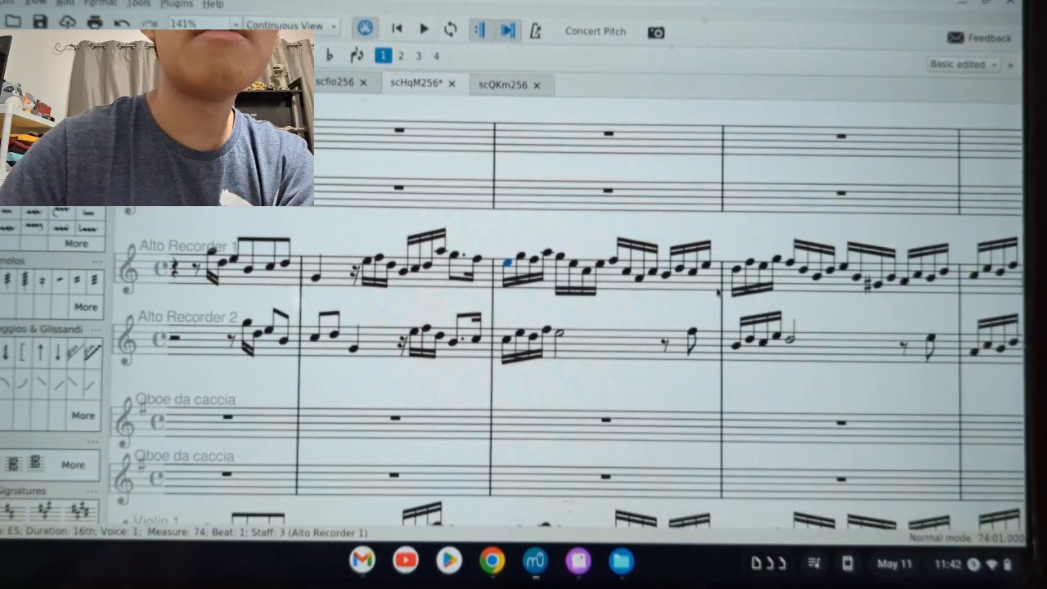
{"action": "scroll", "coordinate": [728, 306], "scroll_direction": "right", "scroll_amount": 4}
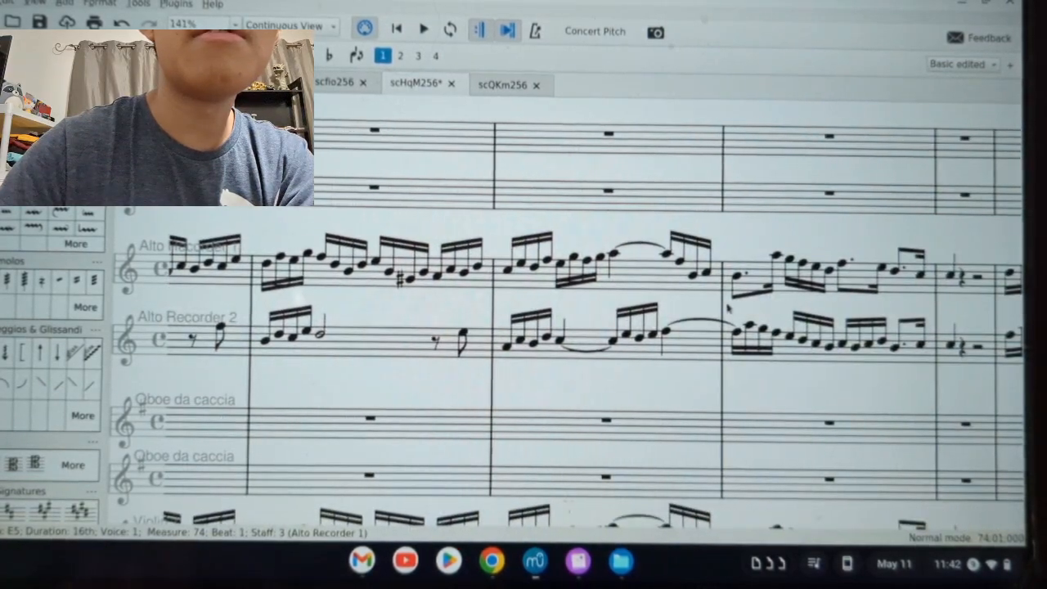
{"action": "scroll", "coordinate": [730, 309], "scroll_direction": "right", "scroll_amount": 4}
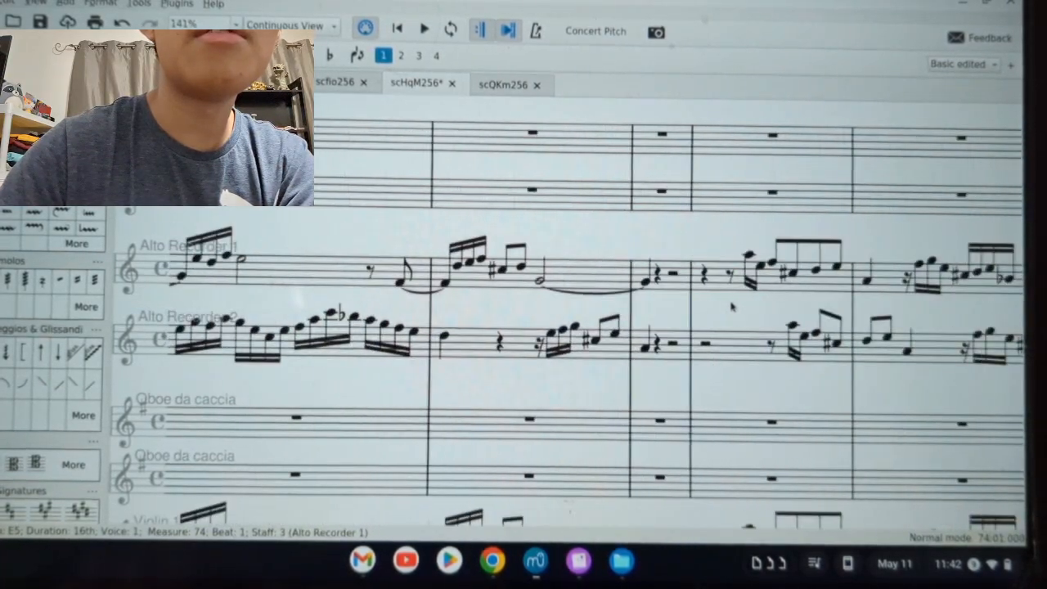
{"action": "scroll", "coordinate": [730, 307], "scroll_direction": "right", "scroll_amount": 1}
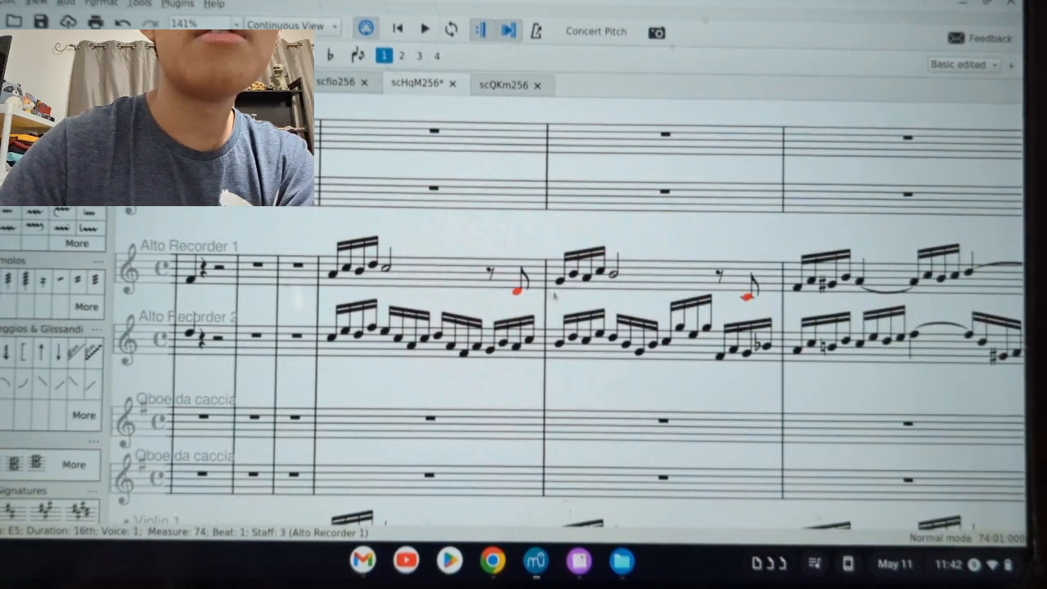
{"action": "left_click", "coordinate": [751, 302]}
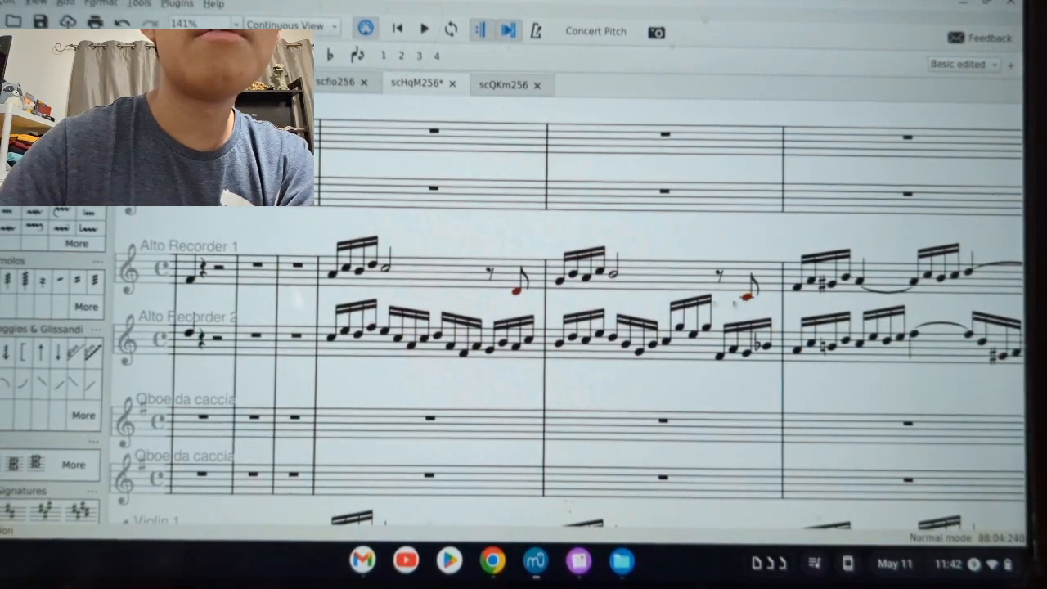
{"action": "key", "text": "ctrl+Up"}
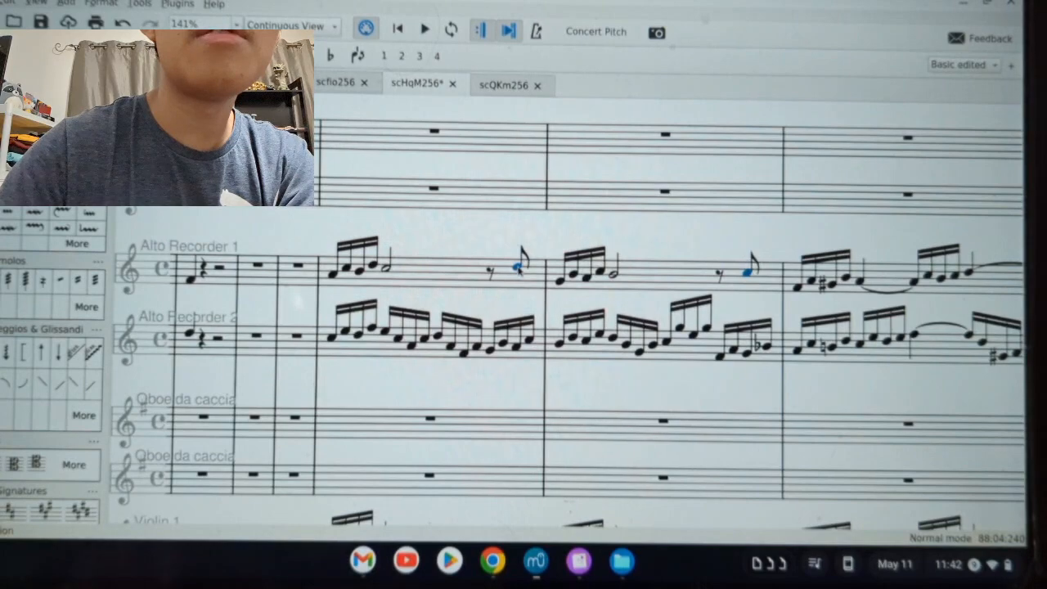
{"action": "left_click", "coordinate": [360, 58]}
- In Alto Recorder 1 measure 96, raise the sixteenth notes from beat 3.25 to 3.75 an octave and flip the beat 3 group's beam direction
{"action": "scroll", "coordinate": [685, 300], "scroll_direction": "right", "scroll_amount": 12}
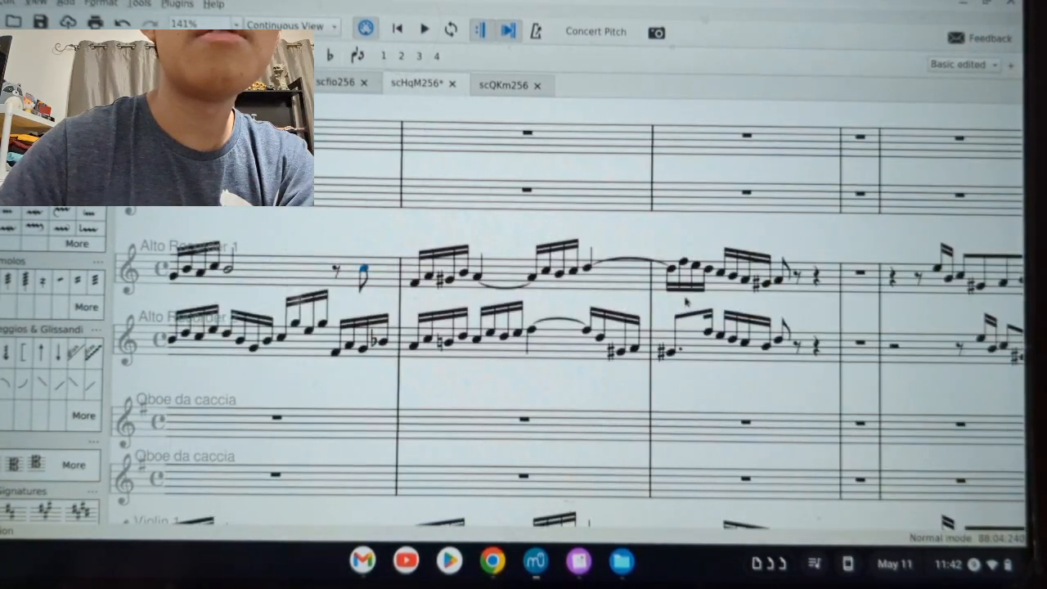
{"action": "left_click", "coordinate": [659, 282]}
{"action": "left_click", "coordinate": [672, 286], "text": "shift"}
{"action": "key", "text": "ctrl+Up"}
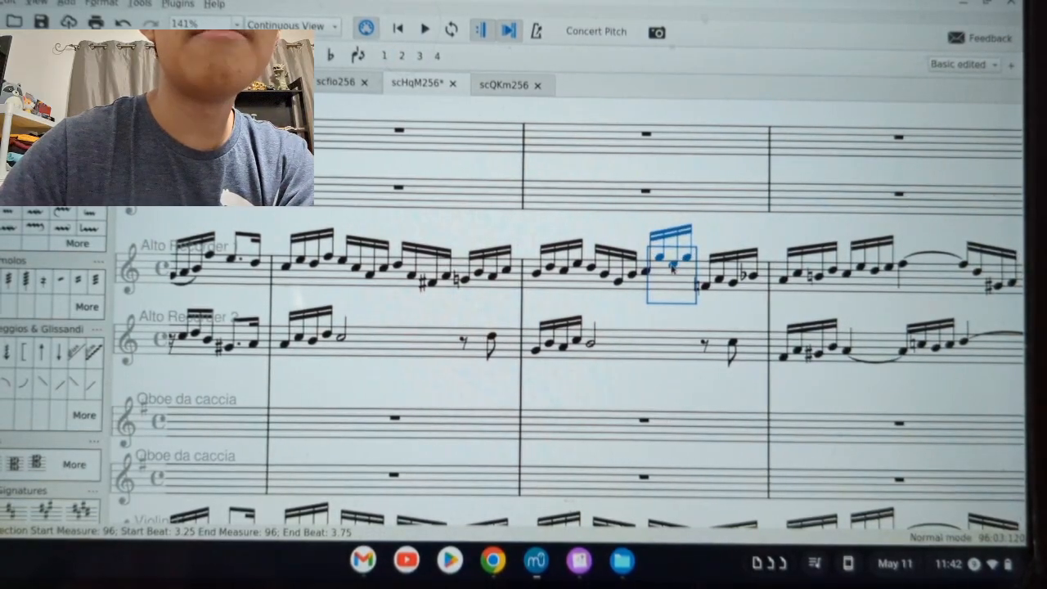
{"action": "scroll", "coordinate": [677, 311], "scroll_direction": "right", "scroll_amount": 5}
{"action": "scroll", "coordinate": [677, 310], "scroll_direction": "right", "scroll_amount": 1}
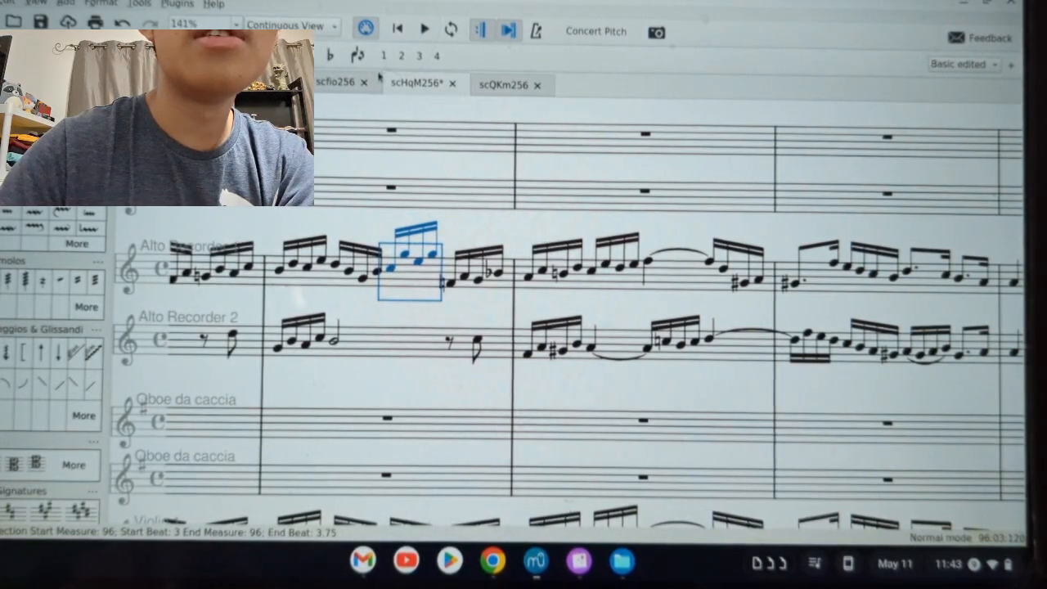
{"action": "scroll", "coordinate": [677, 303], "scroll_direction": "right", "scroll_amount": 7}
- Copy the entire Bass part of the scQKm256 score, from measure 1 beat 1 to measure 47 beat 1
{"action": "scroll", "coordinate": [744, 304], "scroll_direction": "down", "scroll_amount": 8}
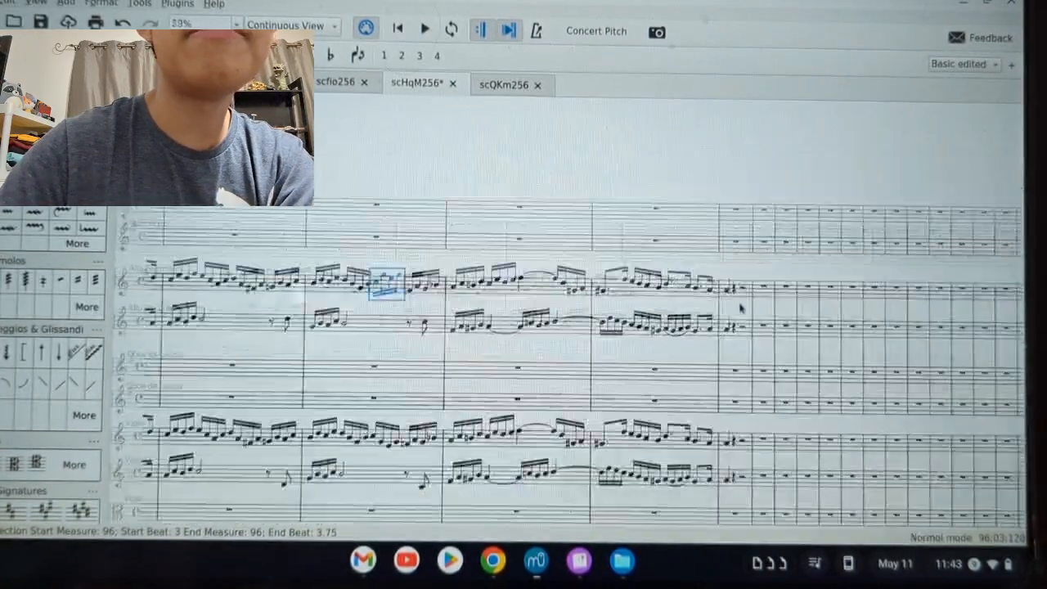
{"action": "scroll", "coordinate": [744, 338], "scroll_direction": "down", "scroll_amount": 2}
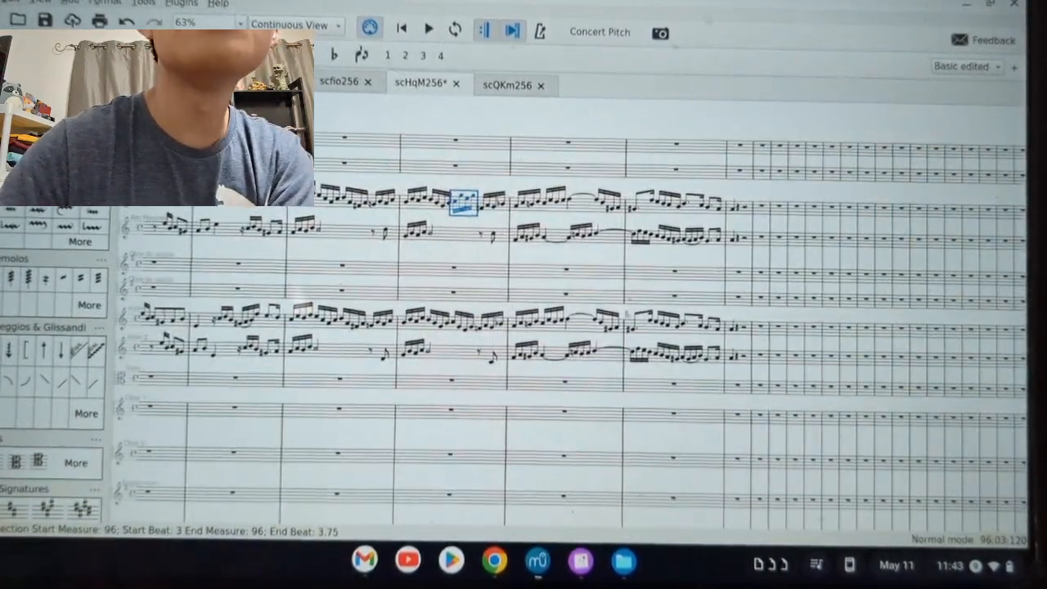
{"action": "left_click", "coordinate": [492, 92]}
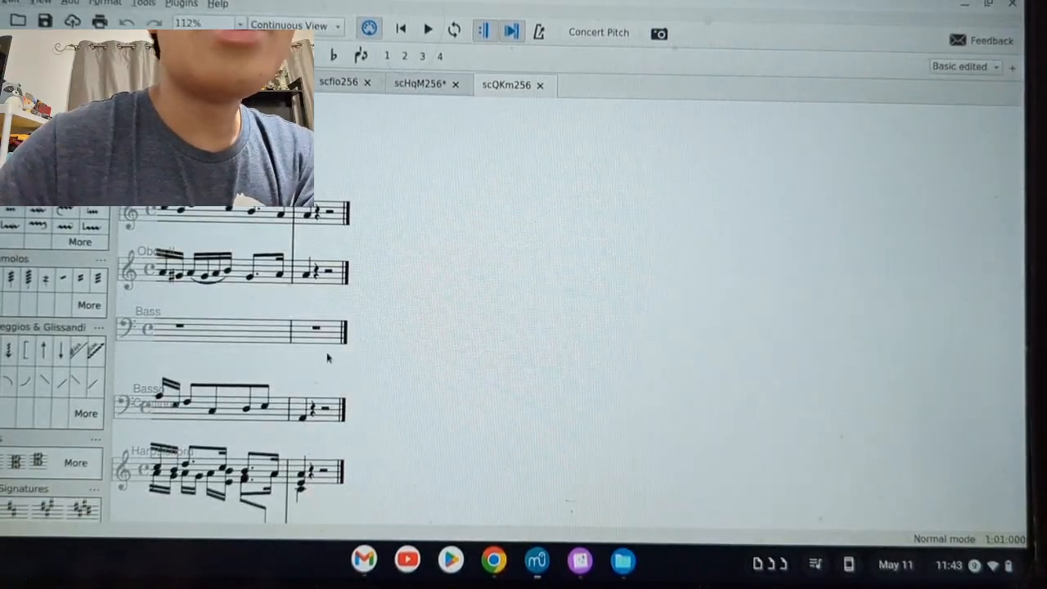
{"action": "scroll", "coordinate": [327, 355], "scroll_direction": "down", "scroll_amount": 2}
{"action": "left_click", "coordinate": [319, 251]}
{"action": "scroll", "coordinate": [377, 245], "scroll_direction": "left", "scroll_amount": 15}
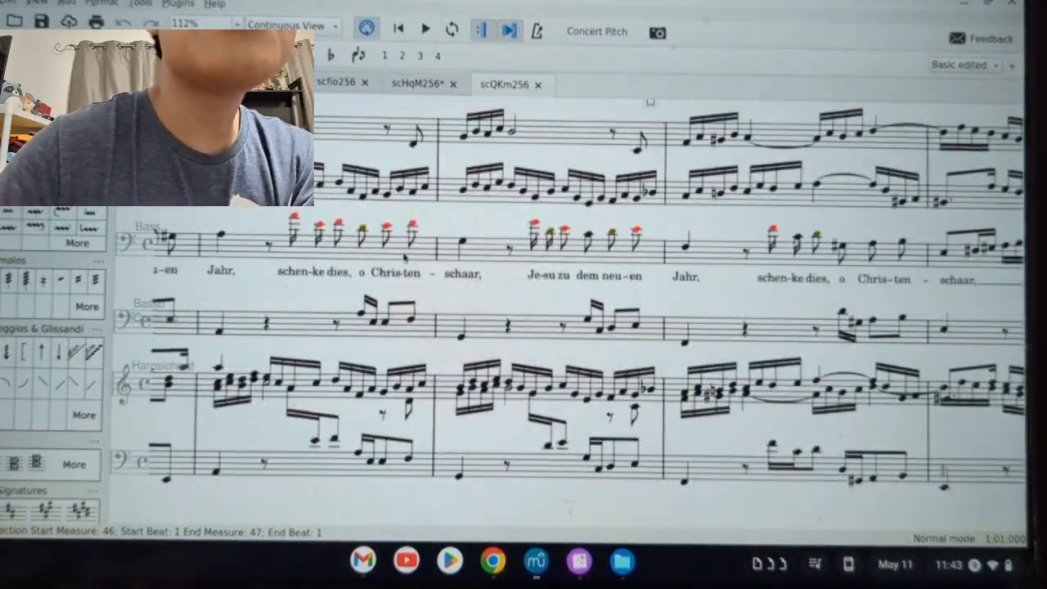
{"action": "scroll", "coordinate": [433, 234], "scroll_direction": "left", "scroll_amount": 15}
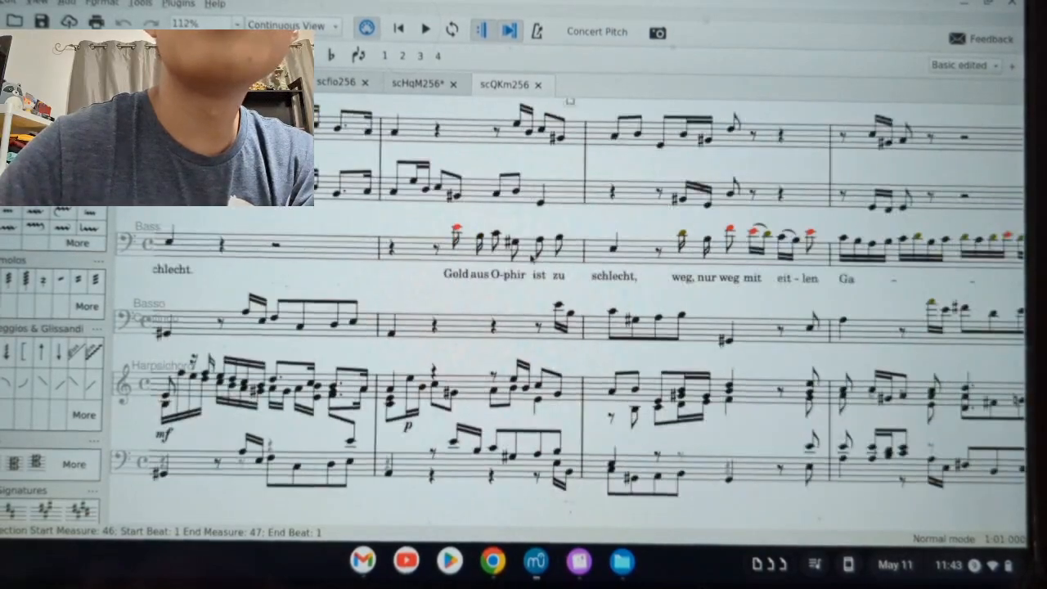
{"action": "left_click", "coordinate": [531, 259], "text": "shift"}
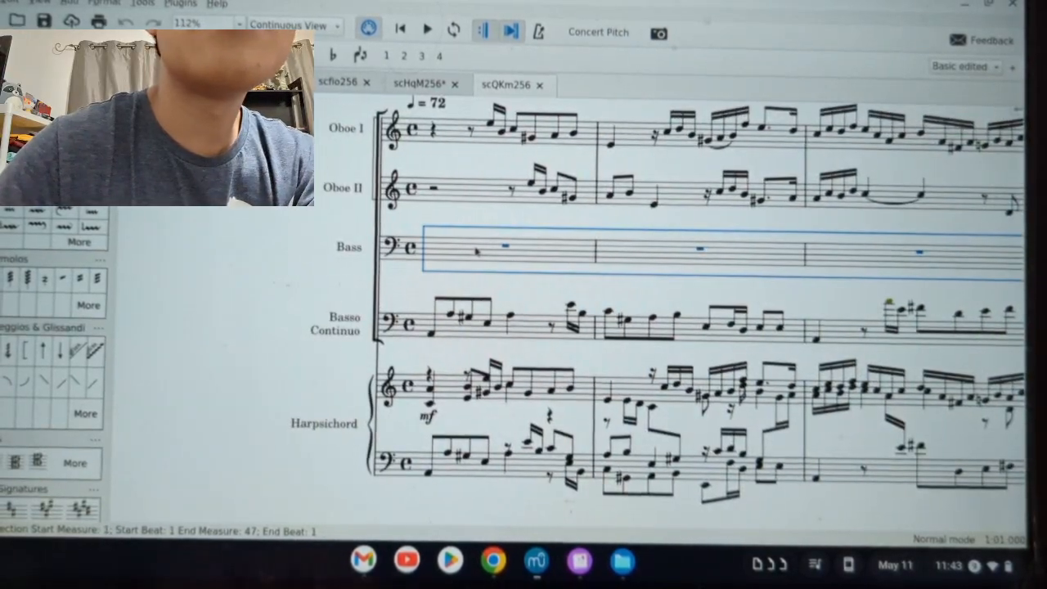
- Return to the scHqM256 score, paste the copied Bass part into the Bassoon staff at measure 54, and review the pasted line
{"action": "left_click", "coordinate": [413, 82]}
{"action": "scroll", "coordinate": [233, 262], "scroll_direction": "left", "scroll_amount": 4}
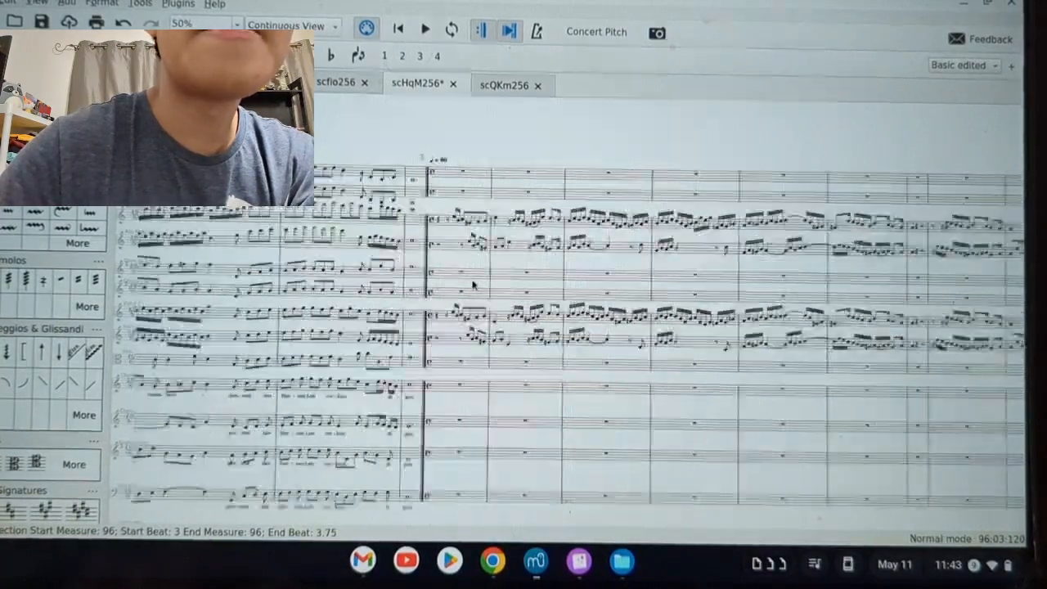
{"action": "scroll", "coordinate": [473, 285], "scroll_direction": "up", "scroll_amount": 3}
{"action": "scroll", "coordinate": [459, 290], "scroll_direction": "down", "scroll_amount": 1}
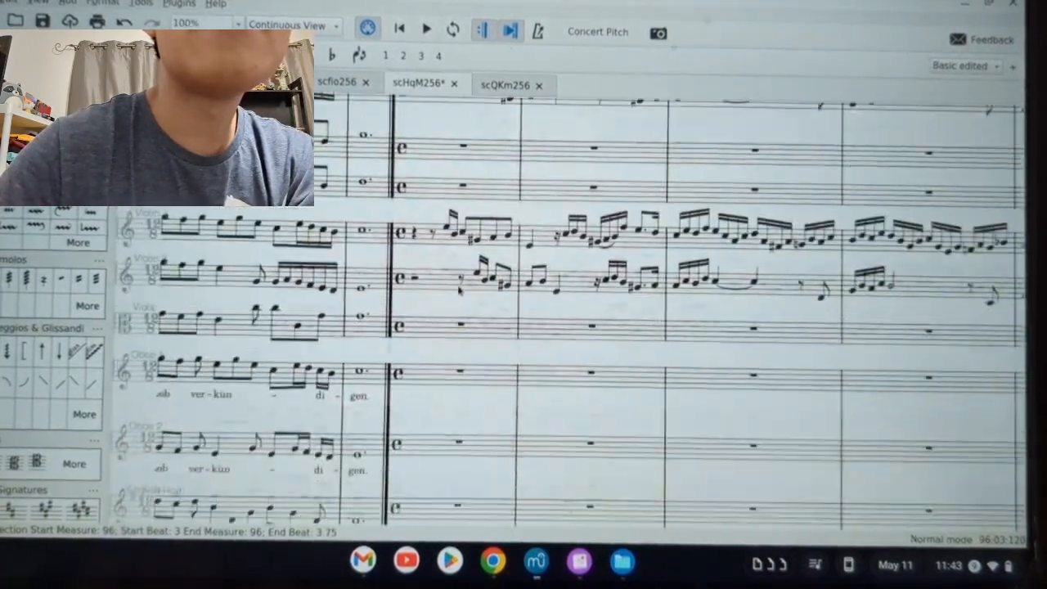
{"action": "scroll", "coordinate": [449, 349], "scroll_direction": "down", "scroll_amount": 4}
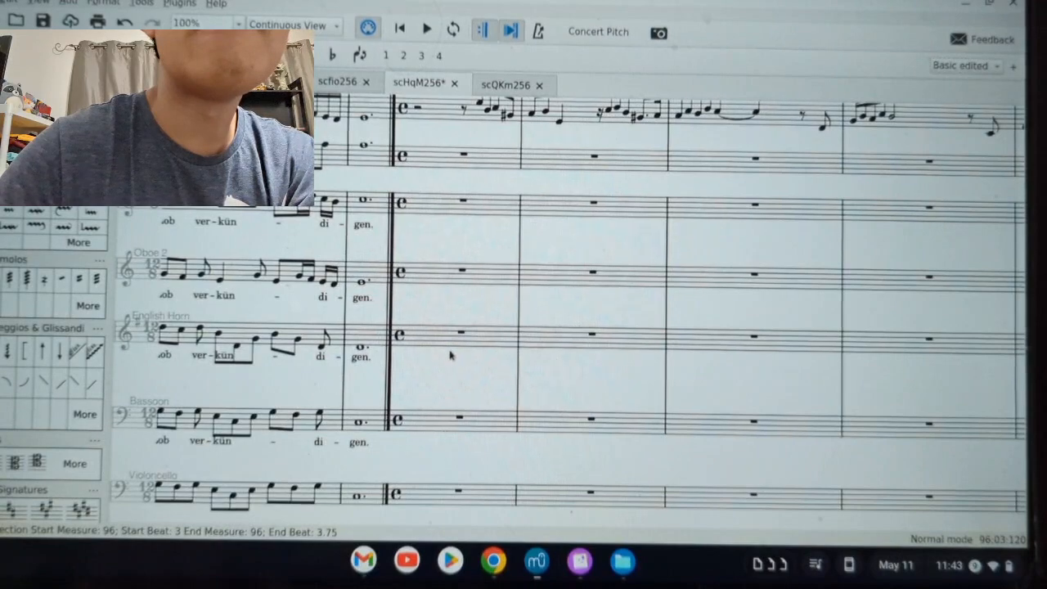
{"action": "scroll", "coordinate": [450, 355], "scroll_direction": "down", "scroll_amount": 4}
{"action": "scroll", "coordinate": [450, 353], "scroll_direction": "up", "scroll_amount": 4}
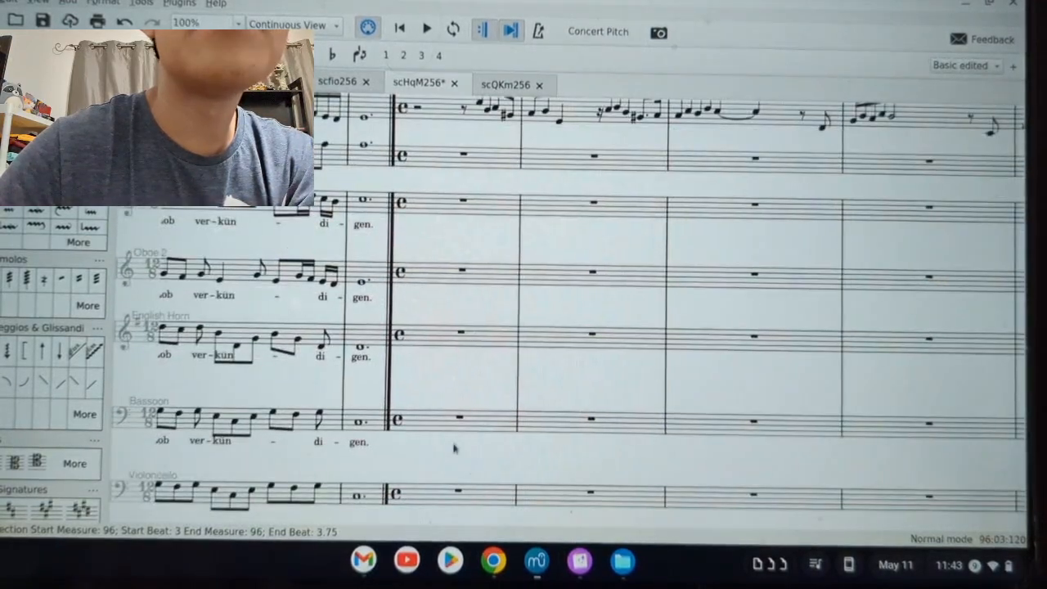
{"action": "scroll", "coordinate": [492, 380], "scroll_direction": "up", "scroll_amount": 4}
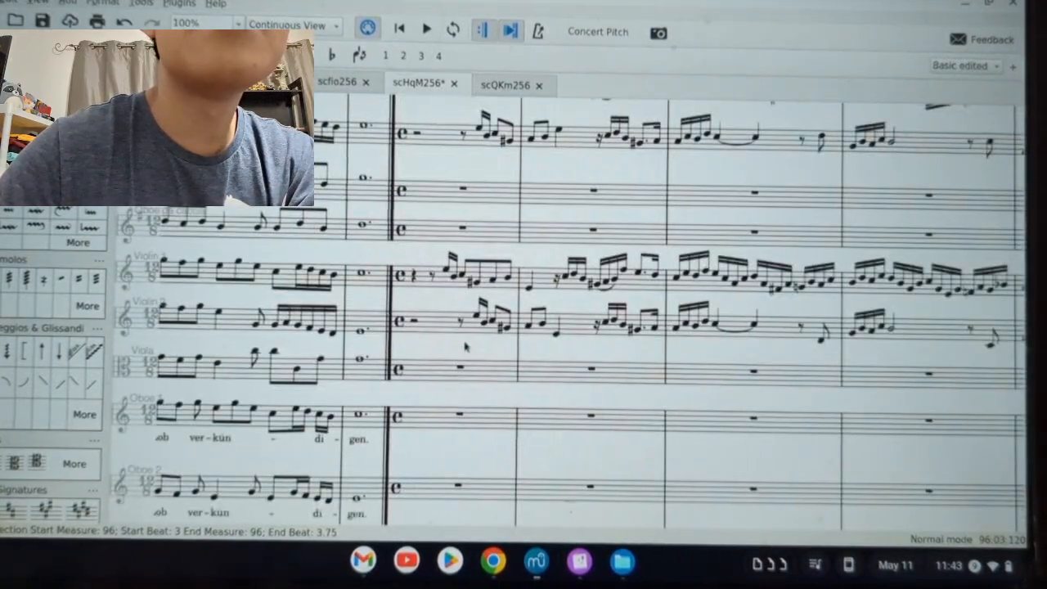
{"action": "scroll", "coordinate": [472, 330], "scroll_direction": "up", "scroll_amount": 3}
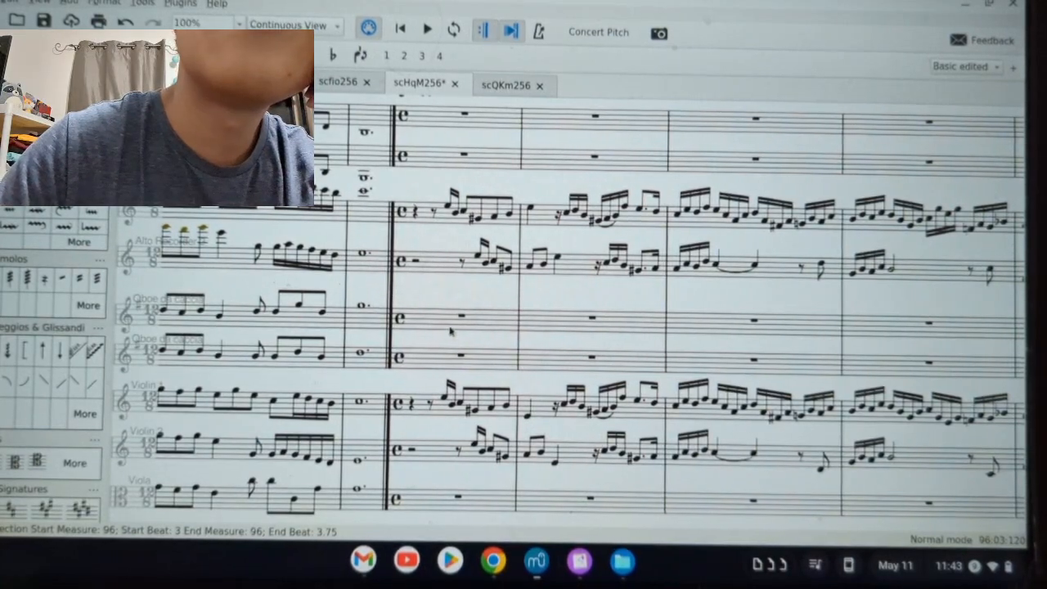
{"action": "scroll", "coordinate": [450, 331], "scroll_direction": "down", "scroll_amount": 3}
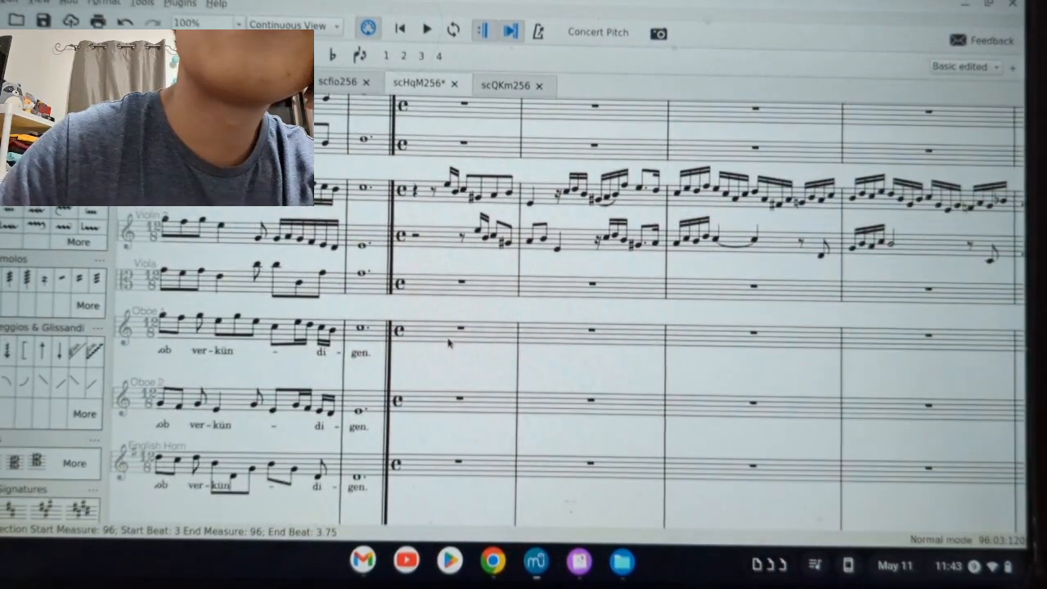
{"action": "scroll", "coordinate": [447, 339], "scroll_direction": "up", "scroll_amount": 3}
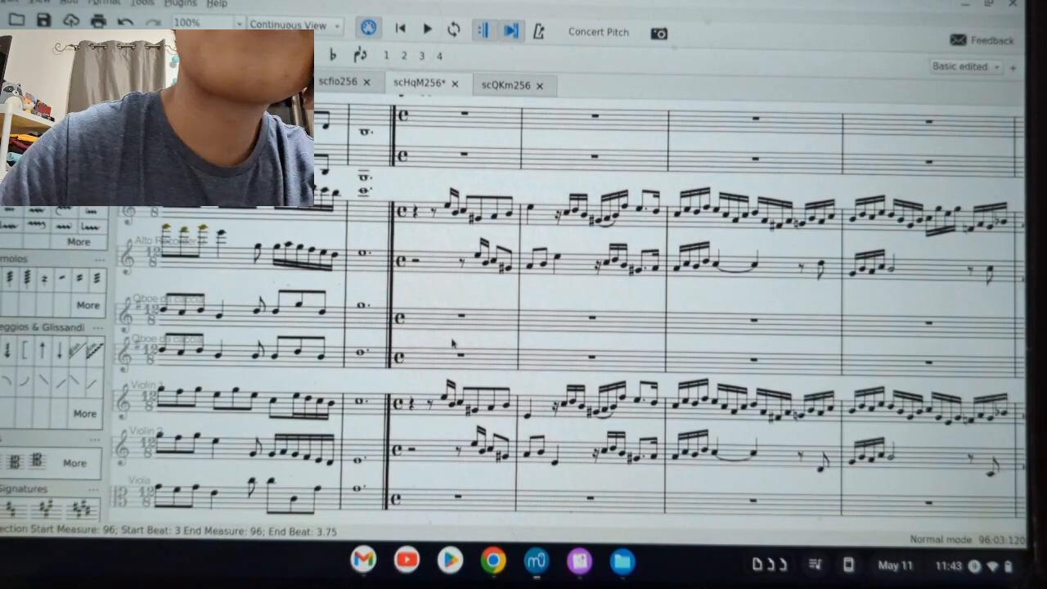
{"action": "scroll", "coordinate": [455, 311], "scroll_direction": "down", "scroll_amount": 3}
{"action": "scroll", "coordinate": [455, 339], "scroll_direction": "down", "scroll_amount": 3}
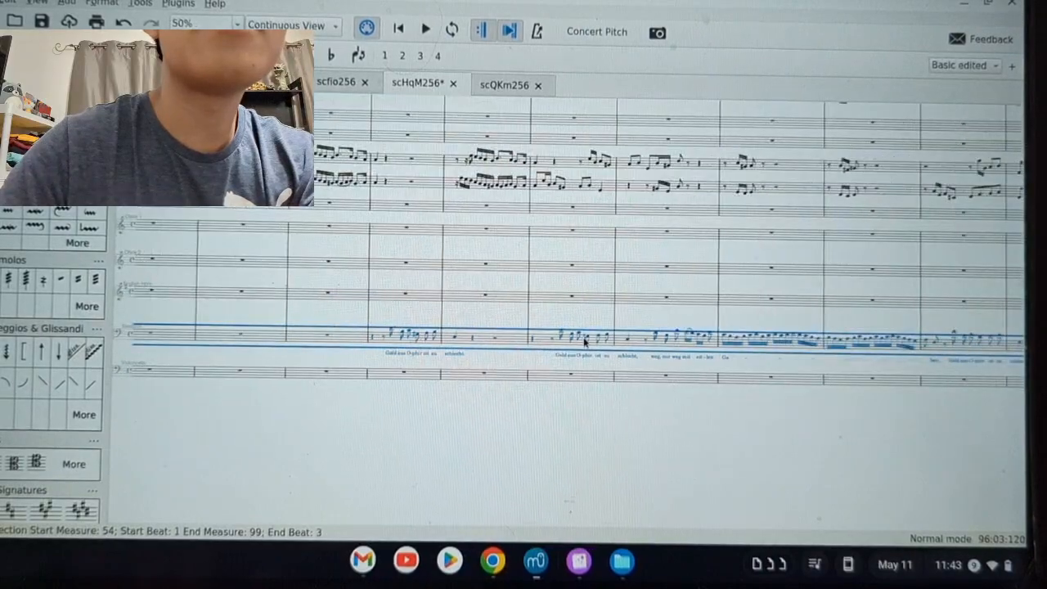
{"action": "scroll", "coordinate": [642, 329], "scroll_direction": "up", "scroll_amount": 10}
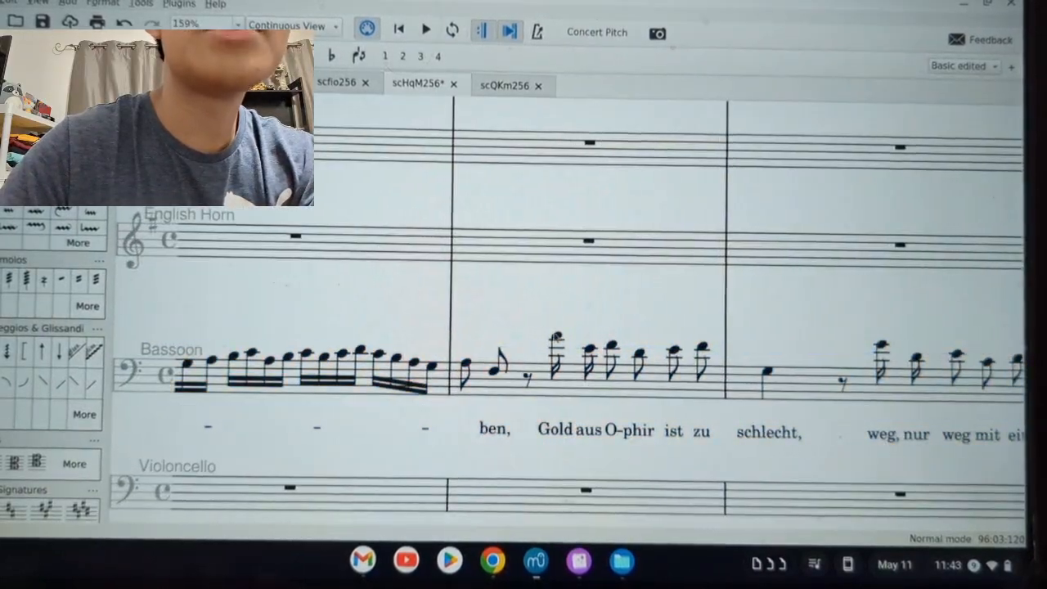
{"action": "scroll", "coordinate": [694, 345], "scroll_direction": "down", "scroll_amount": 5}
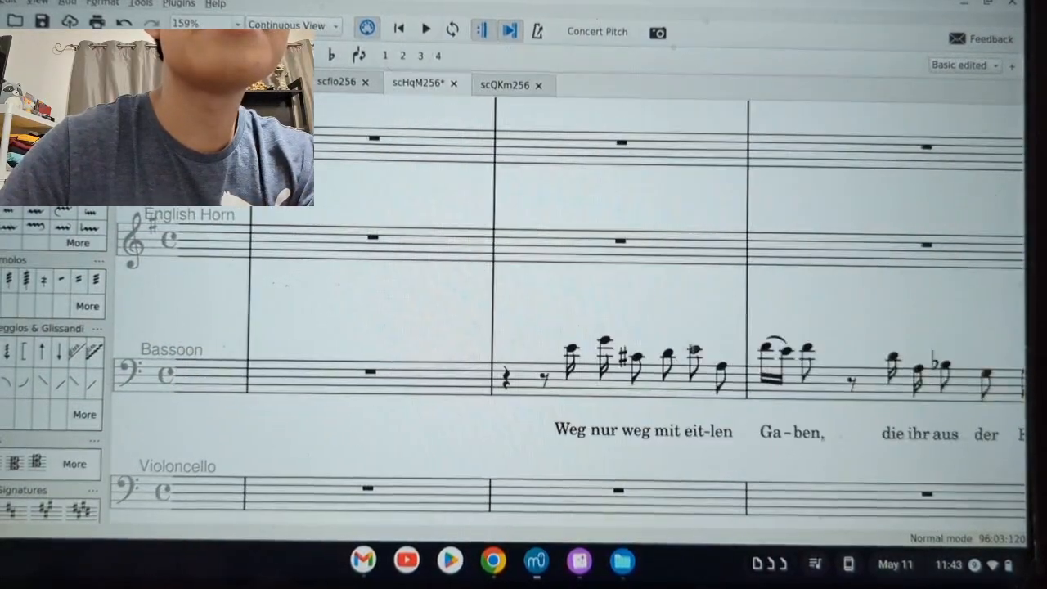
- Try to transpose the Bassoon part in measures 54 to 93 down an octave and flip its stem direction
{"action": "scroll", "coordinate": [738, 391], "scroll_direction": "right", "scroll_amount": 5}
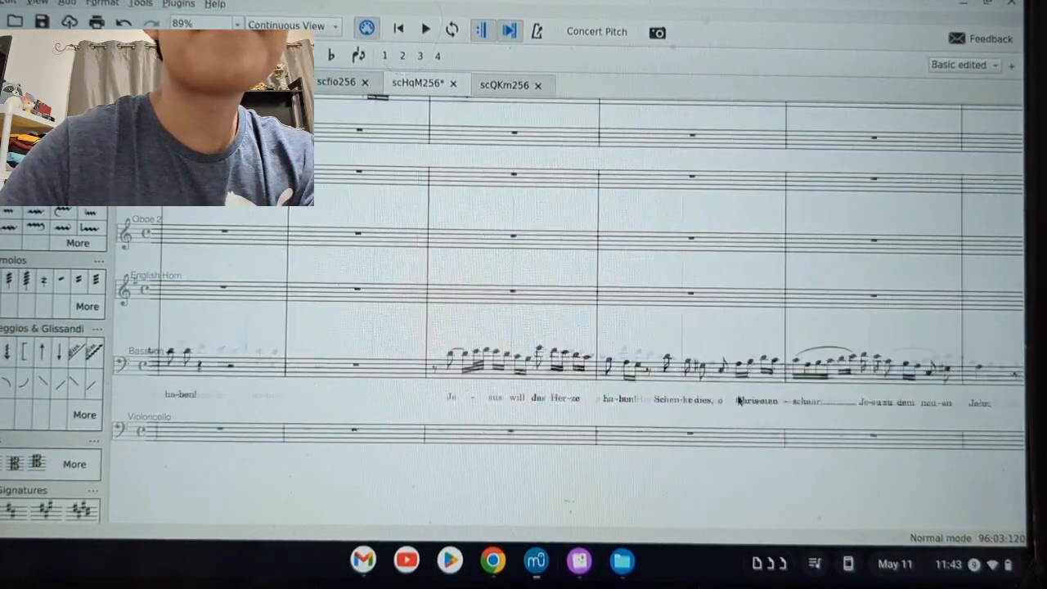
{"action": "scroll", "coordinate": [738, 401], "scroll_direction": "right", "scroll_amount": 10}
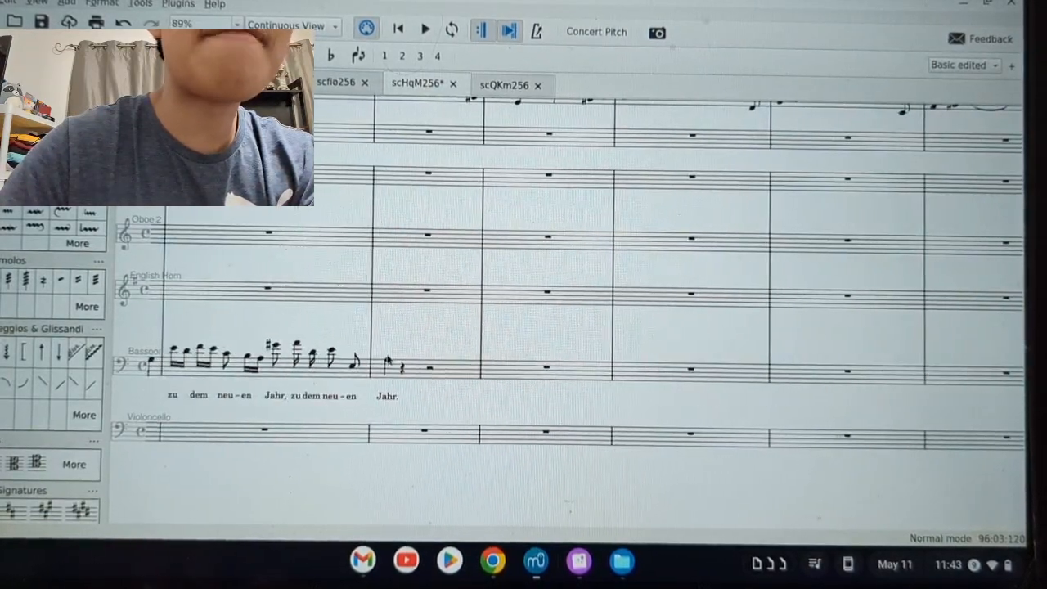
{"action": "left_click", "coordinate": [395, 364]}
{"action": "scroll", "coordinate": [387, 362], "scroll_direction": "down", "scroll_amount": 6}
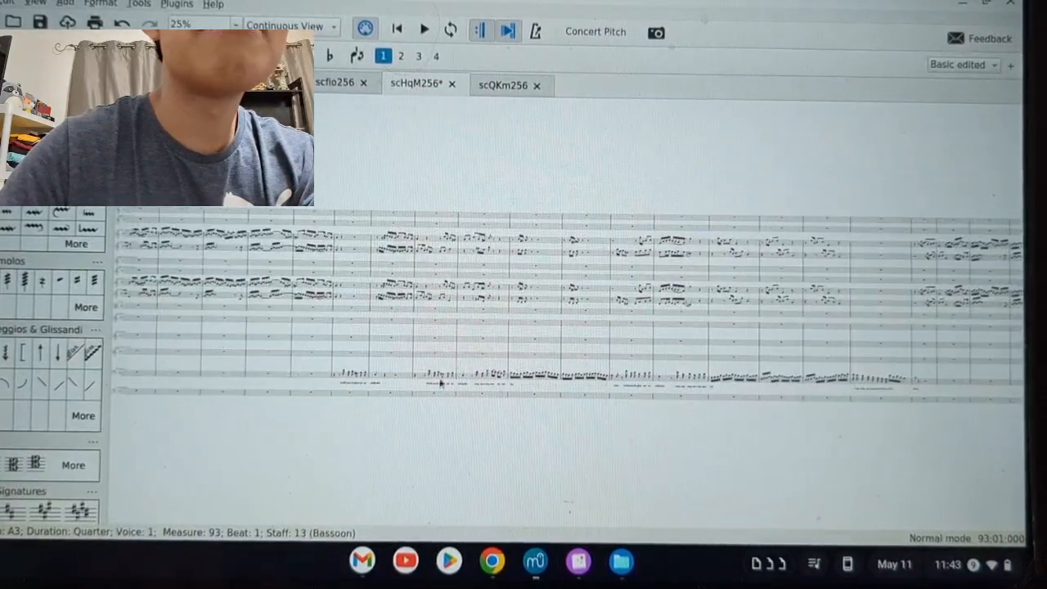
{"action": "scroll", "coordinate": [467, 385], "scroll_direction": "up", "scroll_amount": 2}
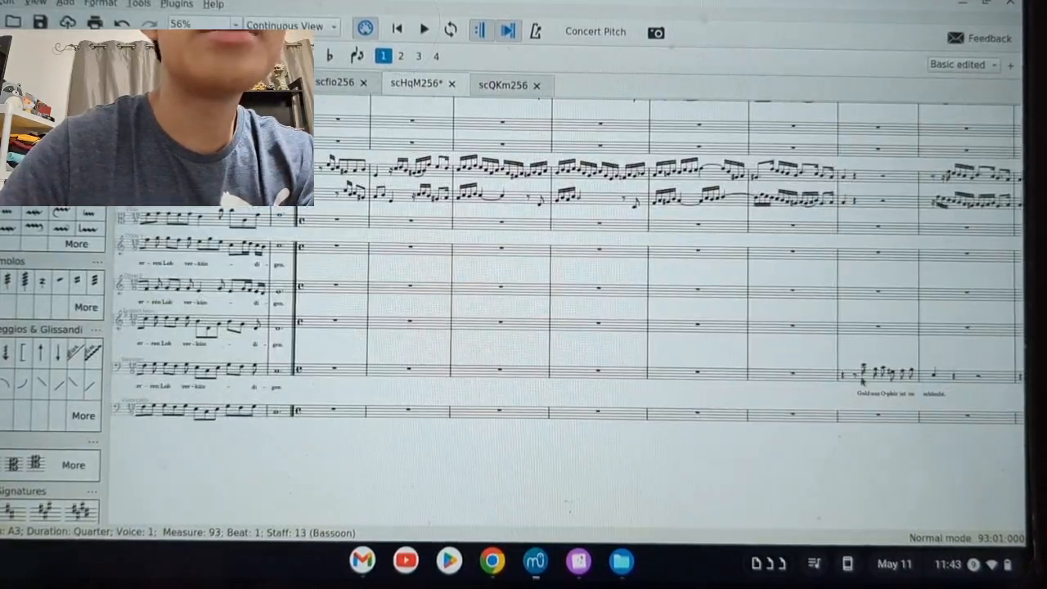
{"action": "scroll", "coordinate": [545, 386], "scroll_direction": "left", "scroll_amount": 3}
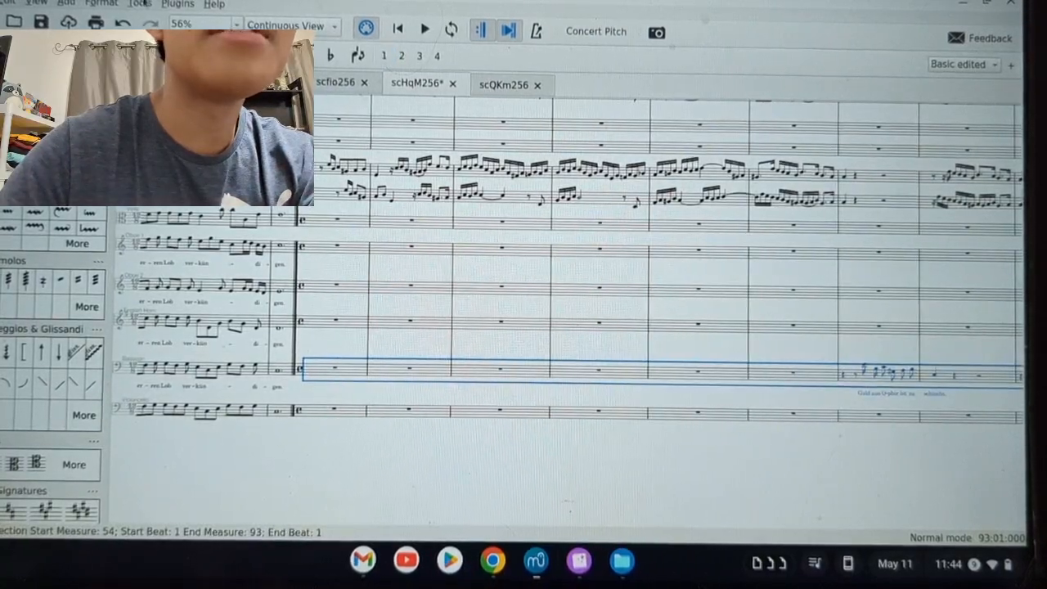
{"action": "left_click", "coordinate": [169, 18]}
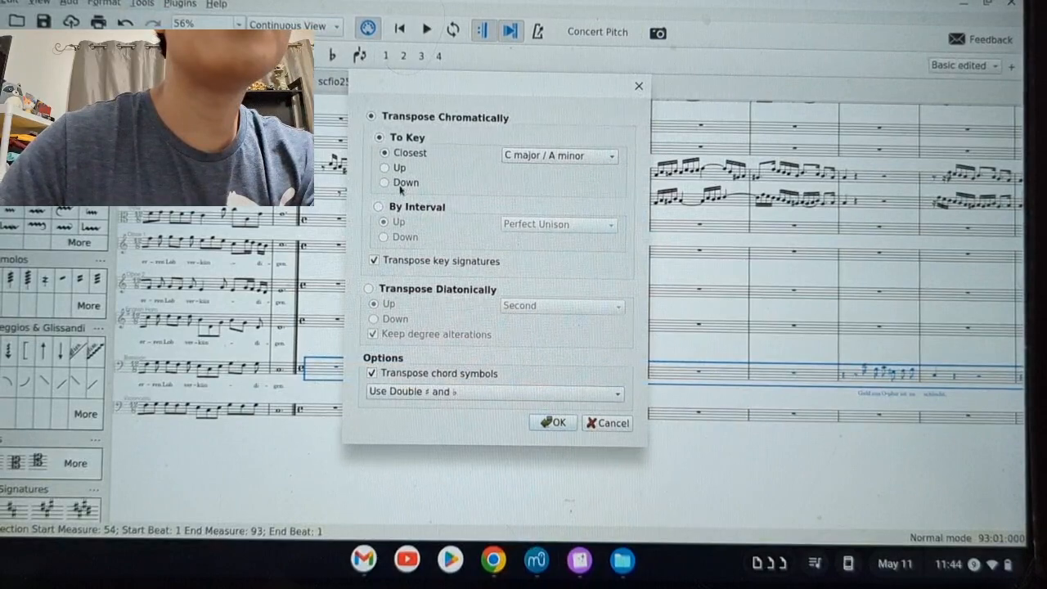
{"action": "left_click", "coordinate": [550, 422]}
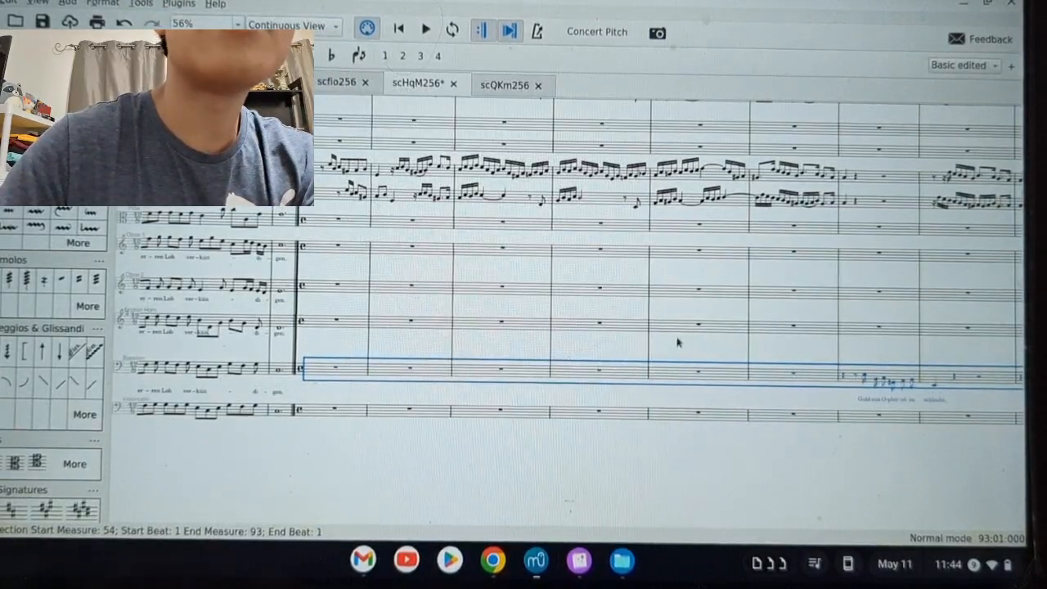
{"action": "left_click", "coordinate": [358, 55]}
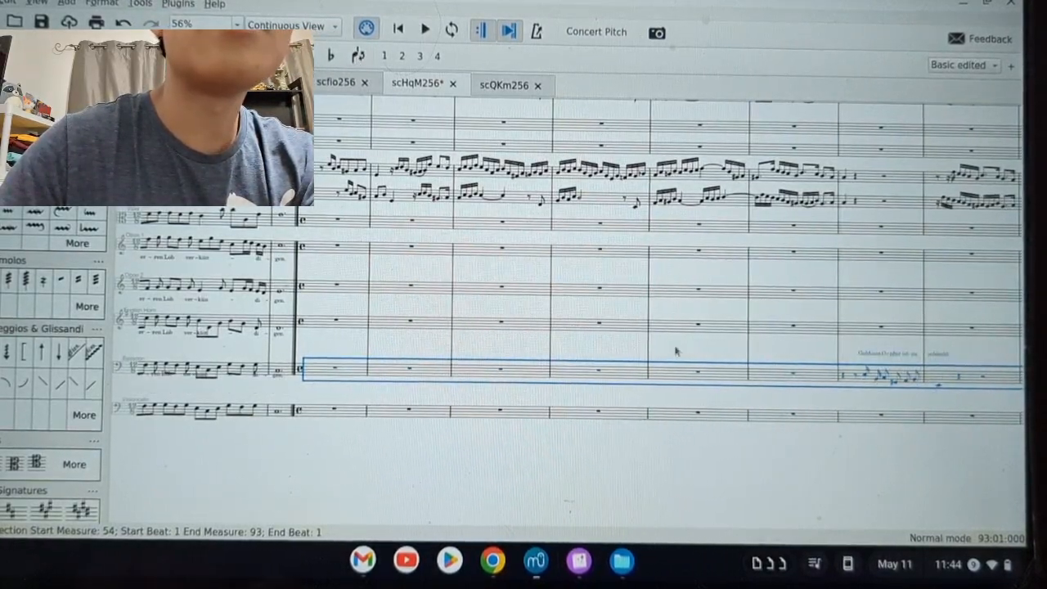
{"action": "scroll", "coordinate": [739, 374], "scroll_direction": "right", "scroll_amount": 3}
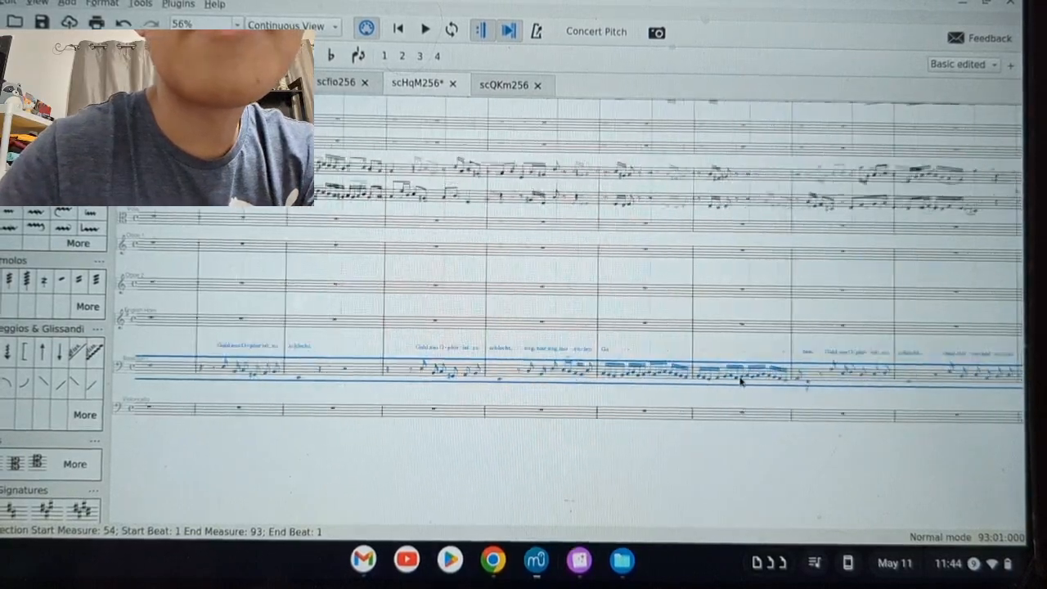
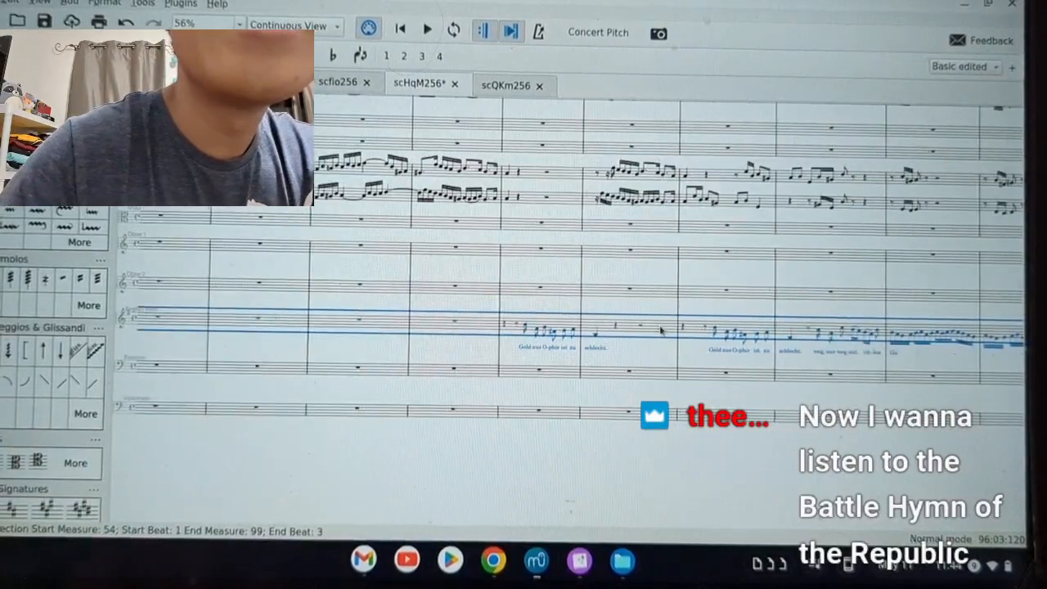
- Review the Bass part pasted into the English Horn staff from measure 54, and undo that paste
{"action": "scroll", "coordinate": [656, 328], "scroll_direction": "up", "scroll_amount": 4}
{"action": "scroll", "coordinate": [712, 341], "scroll_direction": "right", "scroll_amount": 15}
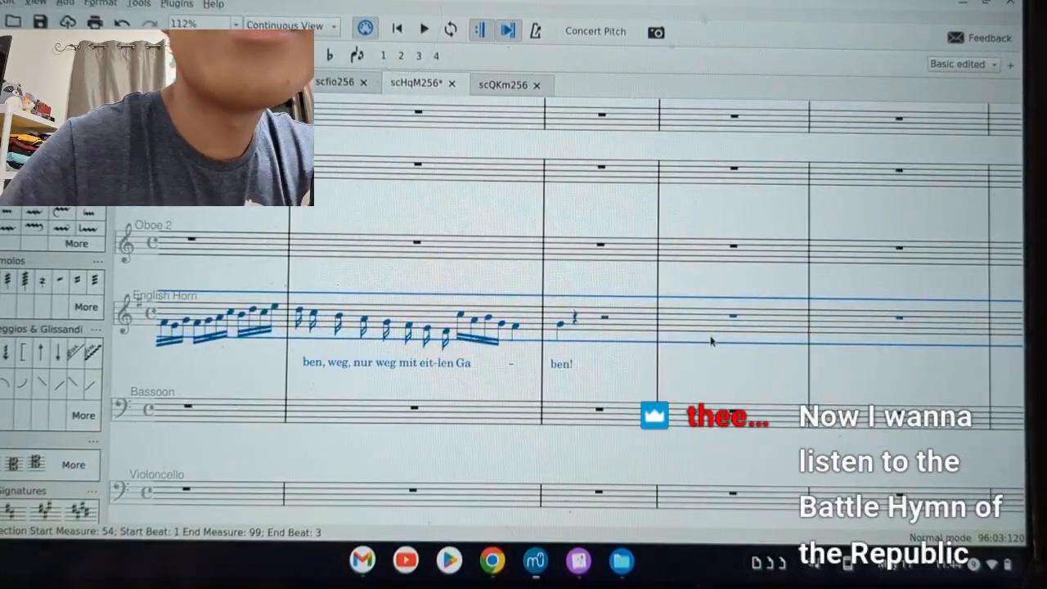
{"action": "scroll", "coordinate": [711, 341], "scroll_direction": "right", "scroll_amount": 20}
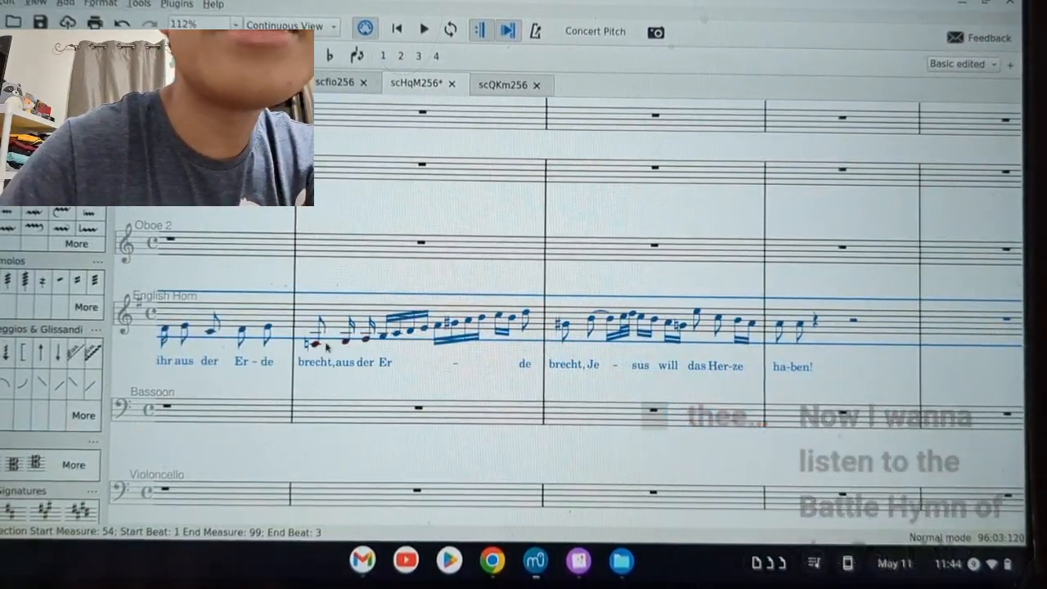
{"action": "scroll", "coordinate": [331, 347], "scroll_direction": "right", "scroll_amount": 20}
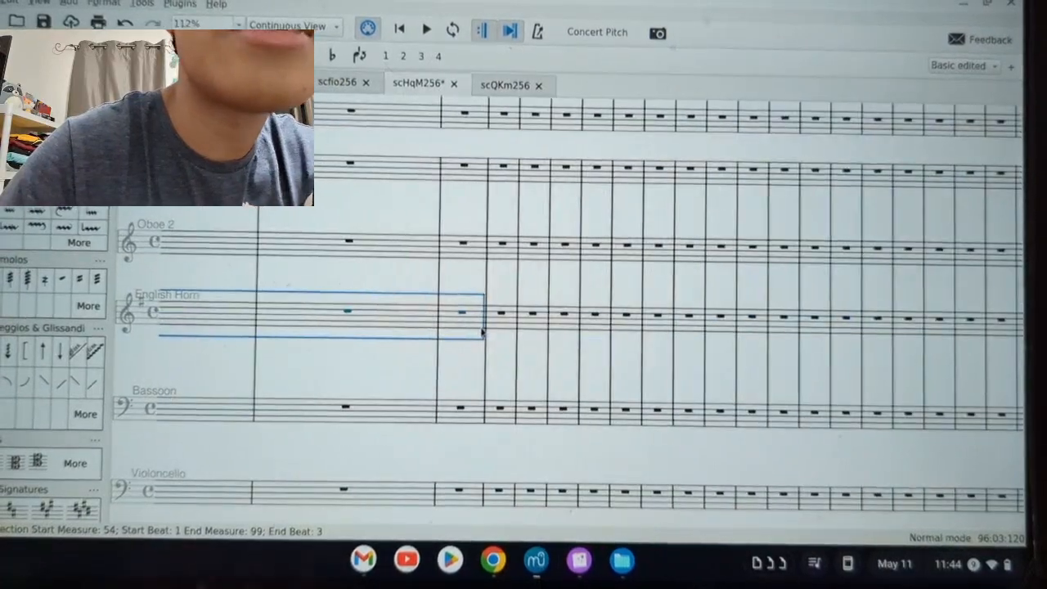
{"action": "key", "text": "ctrl+z"}
{"action": "scroll", "coordinate": [384, 309], "scroll_direction": "down", "scroll_amount": 5}
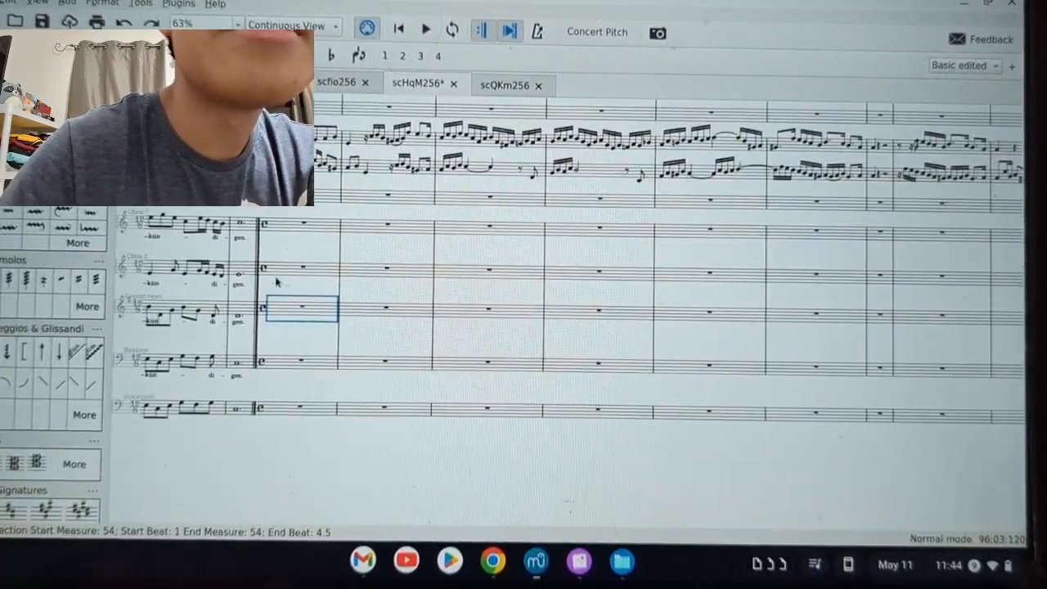
- Check the Bass part in the scQKm256 score, and paste it again into the Bassoon staff of scHqM256 at measure 54
{"action": "left_click", "coordinate": [499, 85]}
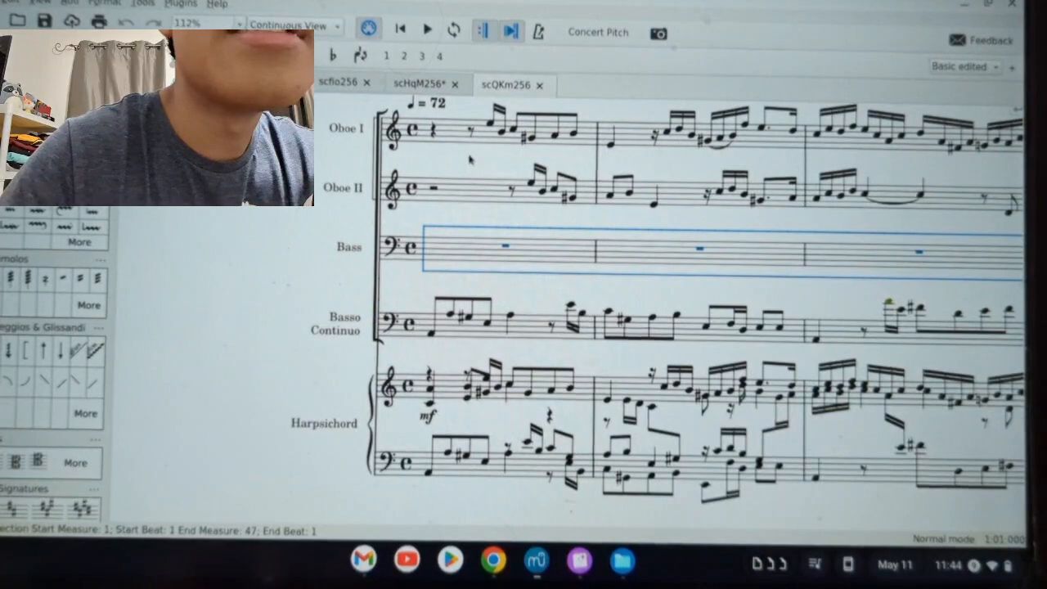
{"action": "left_click", "coordinate": [418, 85]}
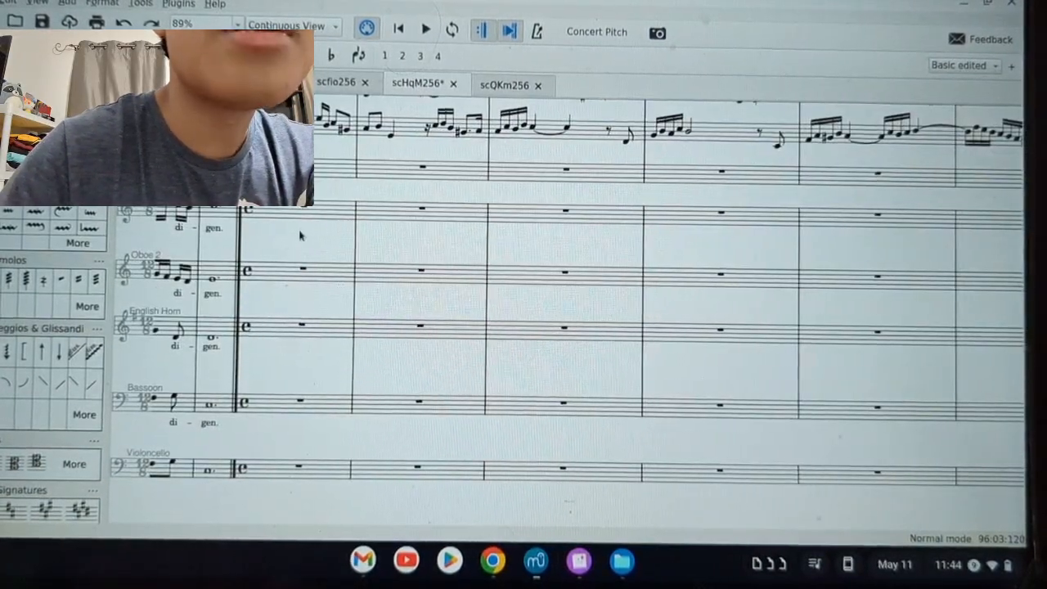
{"action": "left_click_drag", "start_coordinate": [298, 185], "coordinate": [292, 353]}
{"action": "left_click_drag", "start_coordinate": [296, 144], "coordinate": [299, 271]}
{"action": "scroll", "coordinate": [318, 245], "scroll_direction": "down", "scroll_amount": 1}
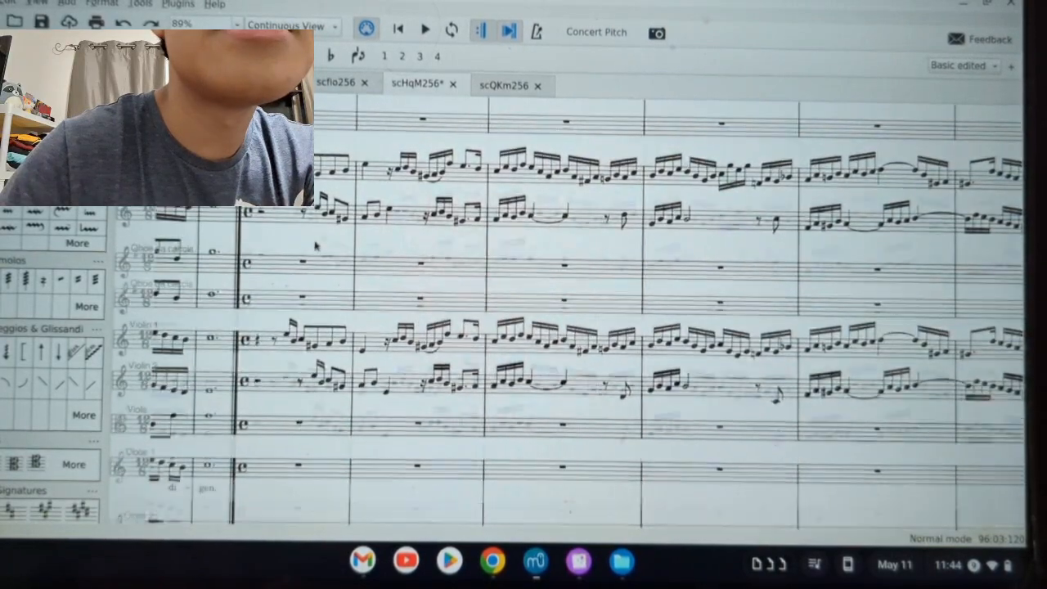
{"action": "scroll", "coordinate": [311, 248], "scroll_direction": "down", "scroll_amount": 10}
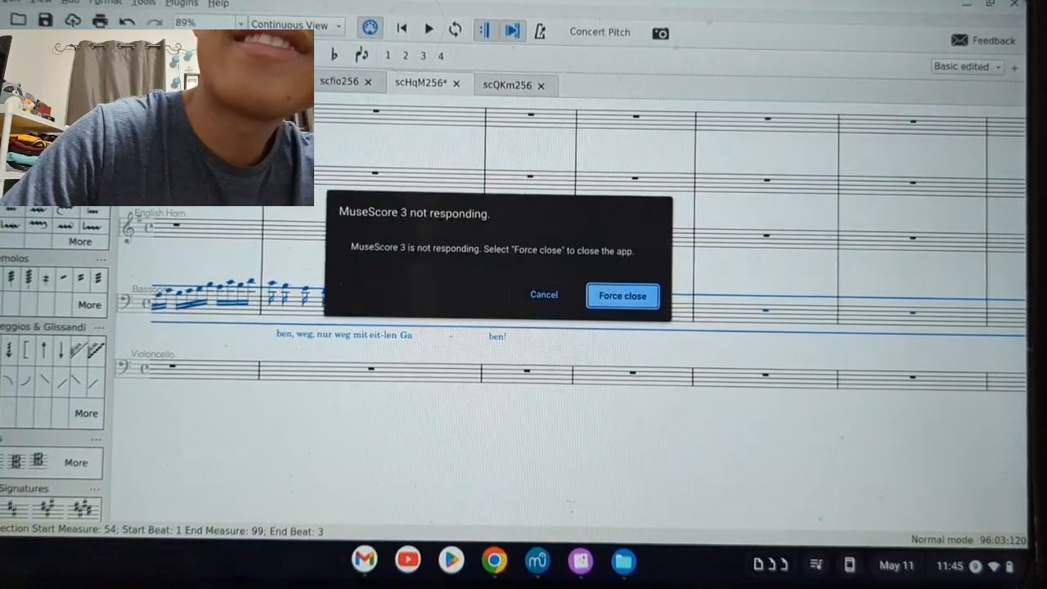
- Force close MuseScore 3, ending the termina Linux virtual machine process, and relaunch the program
{"action": "left_click", "coordinate": [621, 295]}
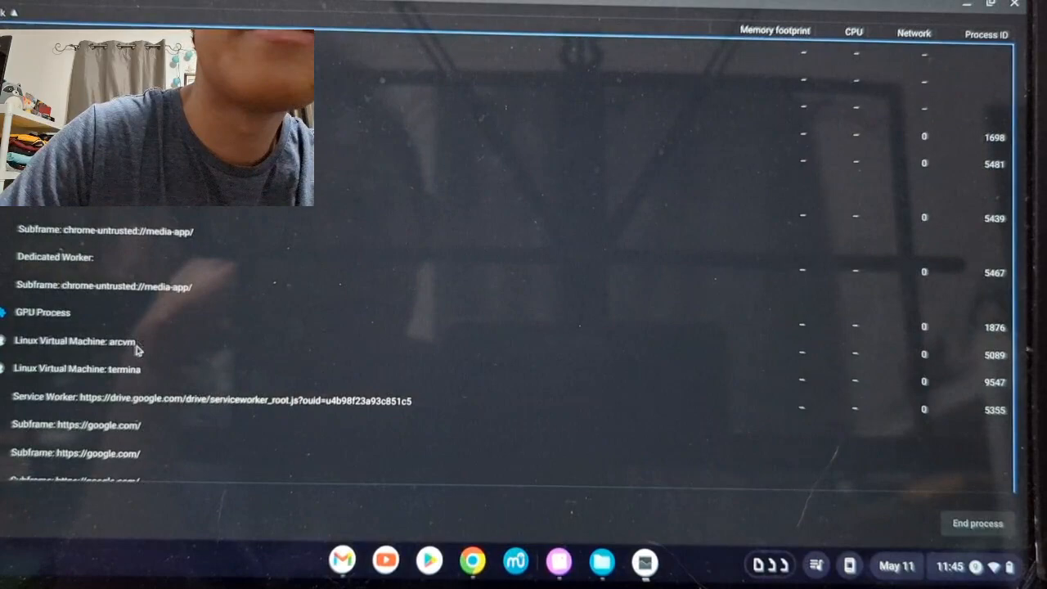
{"action": "left_click", "coordinate": [136, 368]}
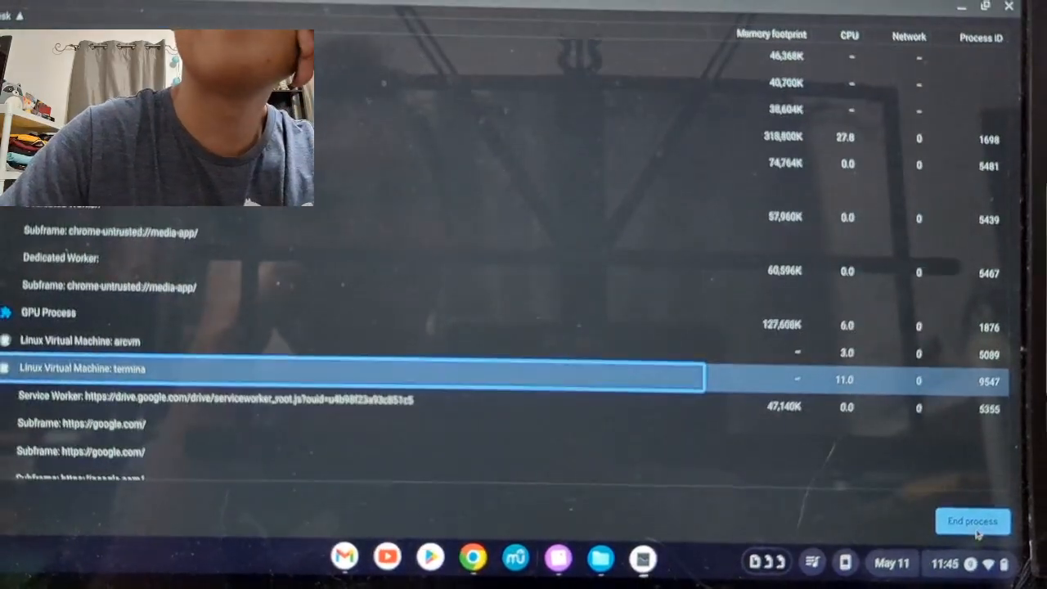
{"action": "left_click", "coordinate": [1013, 5]}
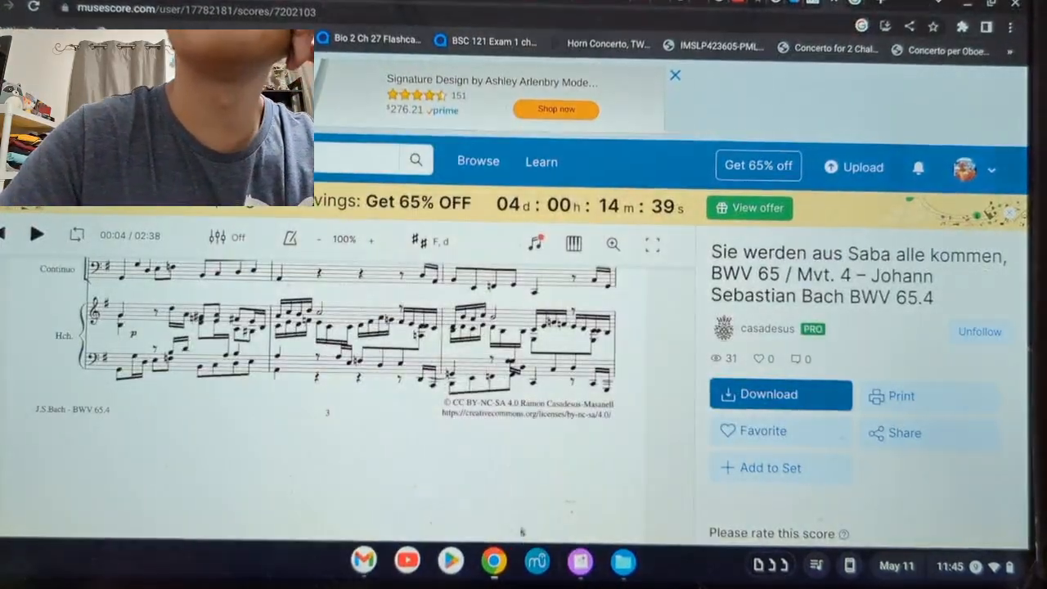
{"action": "left_click", "coordinate": [536, 561]}
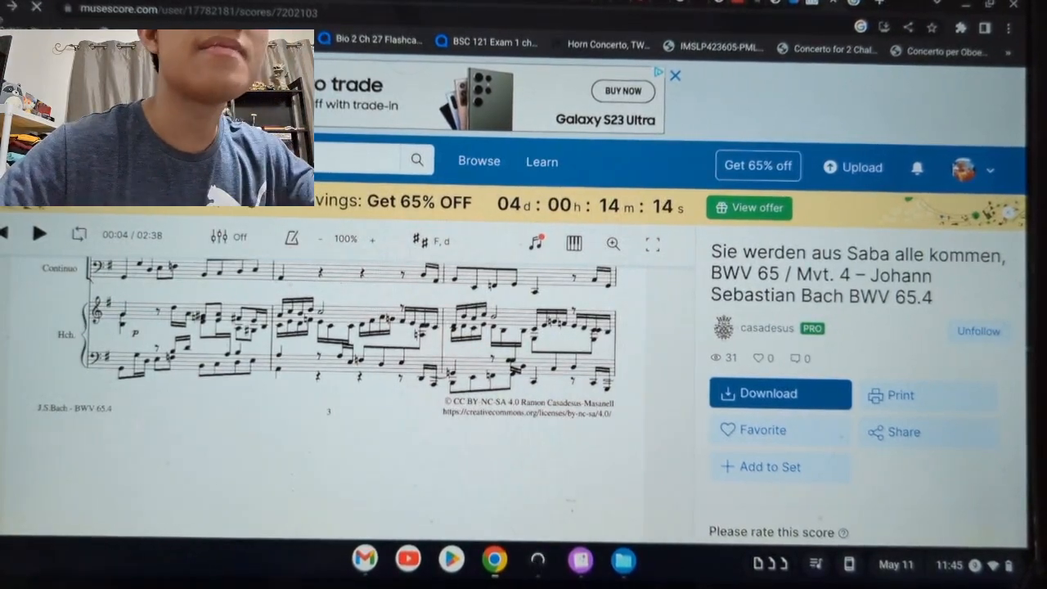
- Return to the BWV 65 set on musescore.com and open the Mvt. 6 score, BWV 65.6
{"action": "key", "text": "alt+Left"}
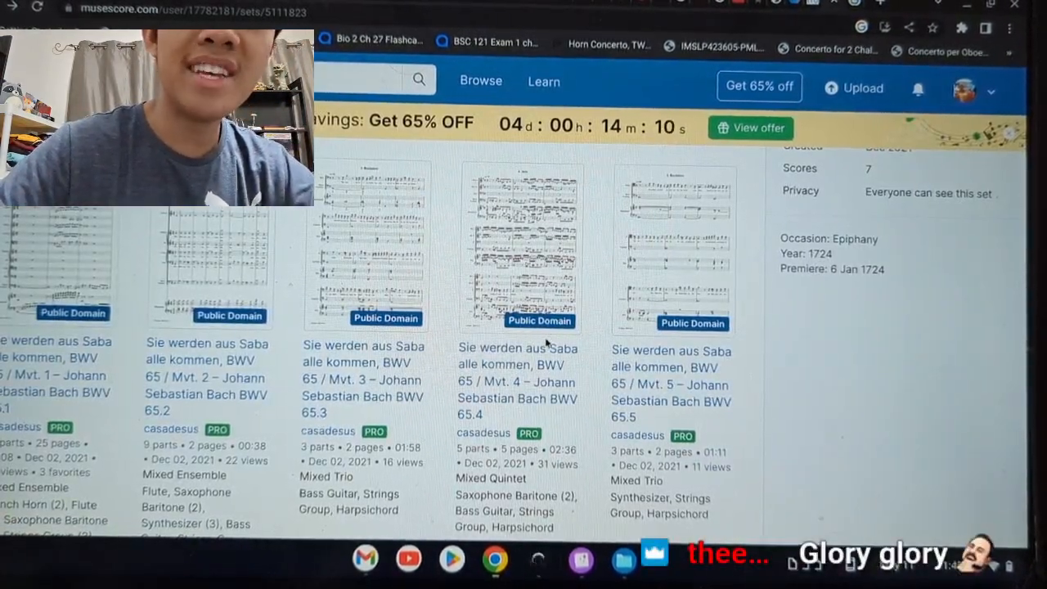
{"action": "scroll", "coordinate": [622, 343], "scroll_direction": "down", "scroll_amount": 3}
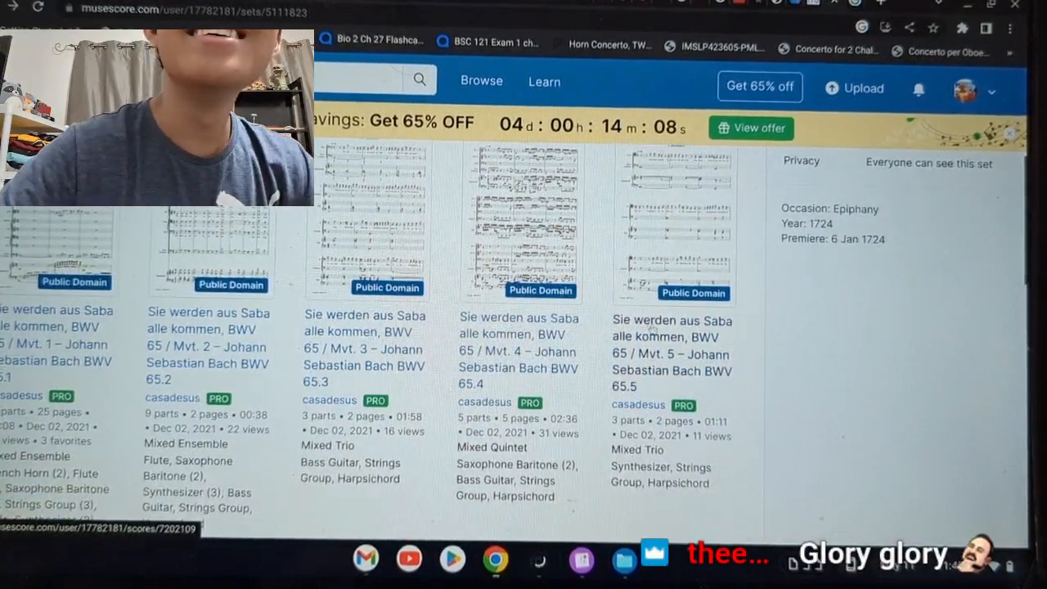
{"action": "scroll", "coordinate": [643, 337], "scroll_direction": "down", "scroll_amount": 1}
{"action": "scroll", "coordinate": [643, 335], "scroll_direction": "down", "scroll_amount": 5}
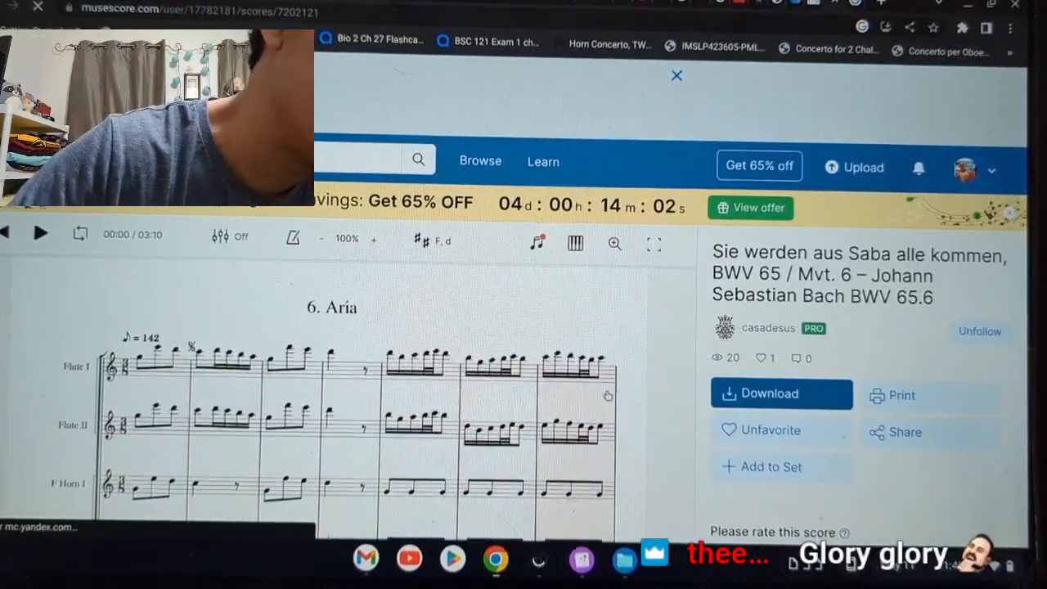
- Examine the instrument staves in the opening measures of the 6. Aria score, from the flutes down to the harpsichord
{"action": "scroll", "coordinate": [834, 385], "scroll_direction": "down", "scroll_amount": 1}
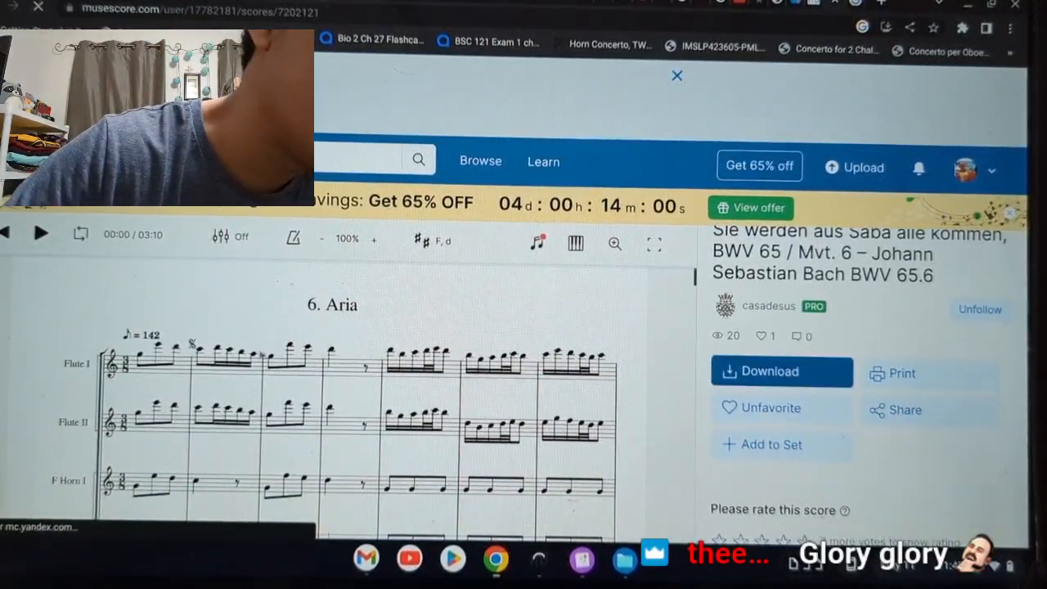
{"action": "scroll", "coordinate": [245, 344], "scroll_direction": "down", "scroll_amount": 3}
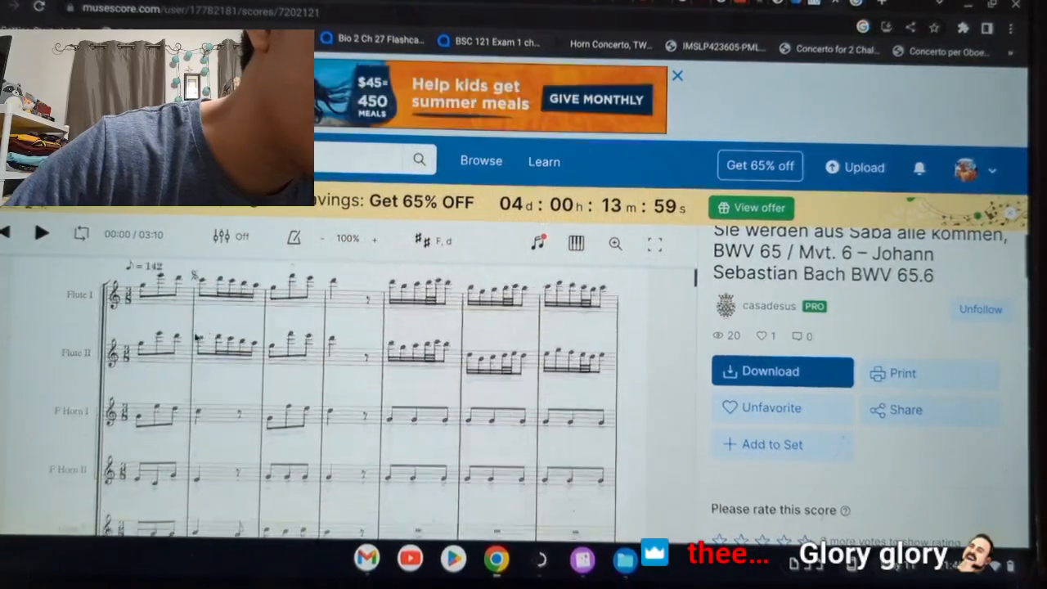
{"action": "scroll", "coordinate": [209, 332], "scroll_direction": "down", "scroll_amount": 3}
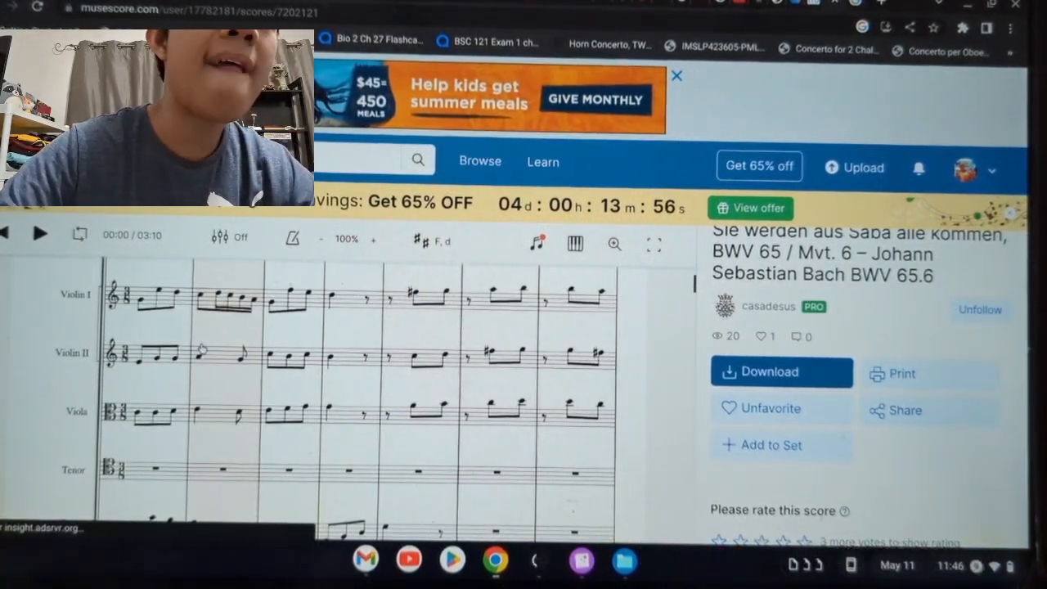
{"action": "scroll", "coordinate": [208, 342], "scroll_direction": "down", "scroll_amount": 3}
{"action": "scroll", "coordinate": [219, 342], "scroll_direction": "up", "scroll_amount": 8}
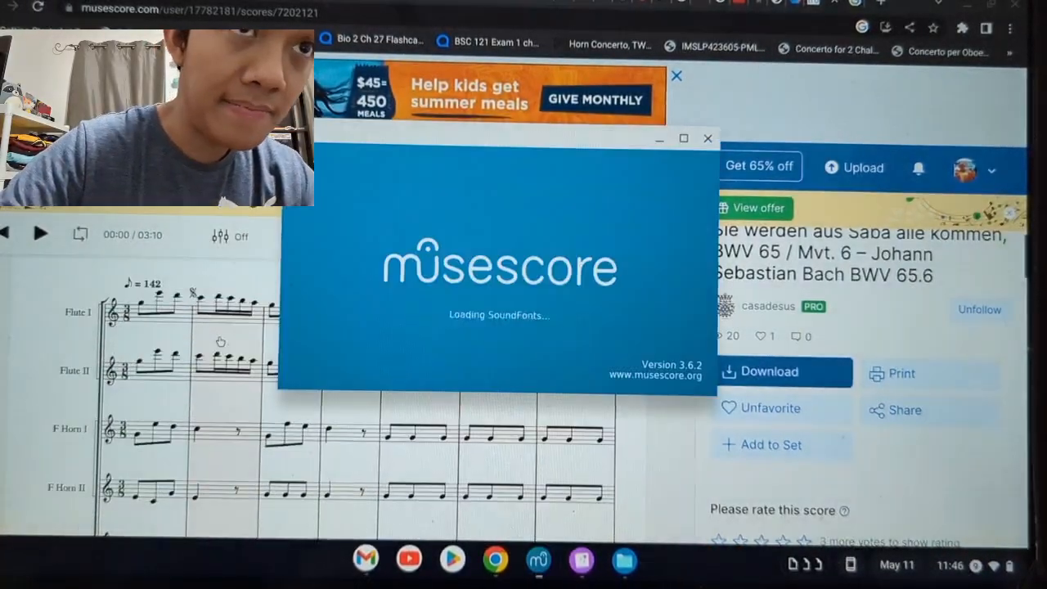
{"action": "scroll", "coordinate": [175, 386], "scroll_direction": "down", "scroll_amount": 2}
{"action": "scroll", "coordinate": [176, 388], "scroll_direction": "down", "scroll_amount": 2}
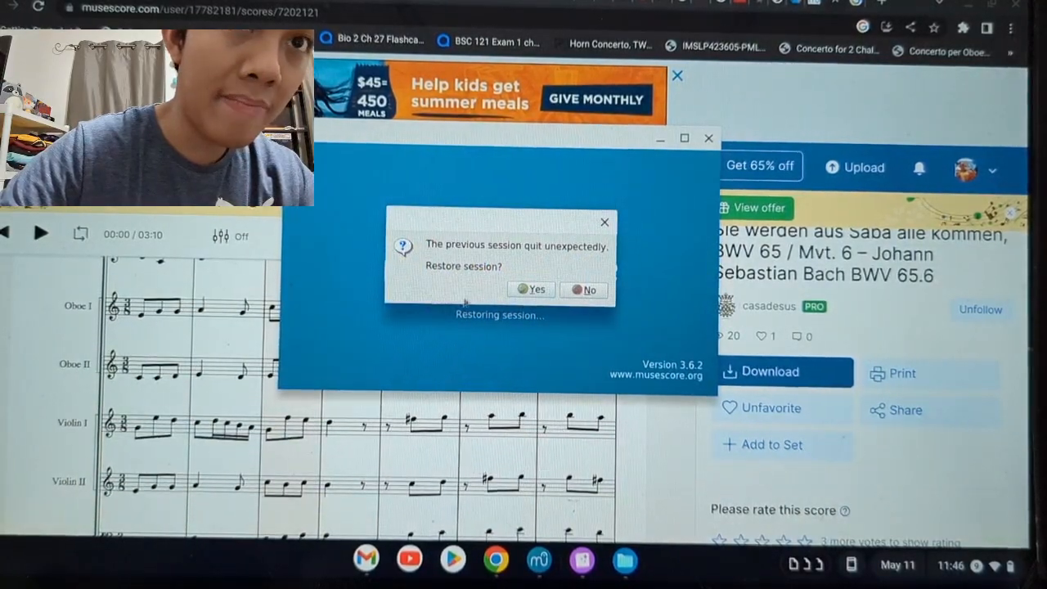
{"action": "scroll", "coordinate": [170, 392], "scroll_direction": "down", "scroll_amount": 3}
{"action": "scroll", "coordinate": [169, 392], "scroll_direction": "down", "scroll_amount": 2}
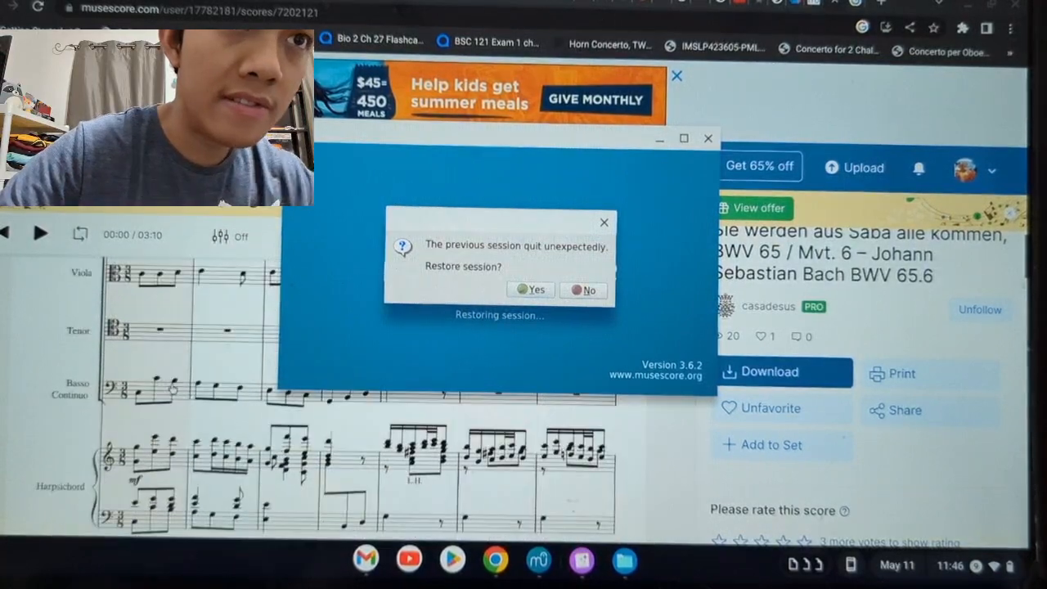
- Restore the previous MuseScore session and locate the start of the aria in the scHqM256 score
{"action": "left_click", "coordinate": [533, 289]}
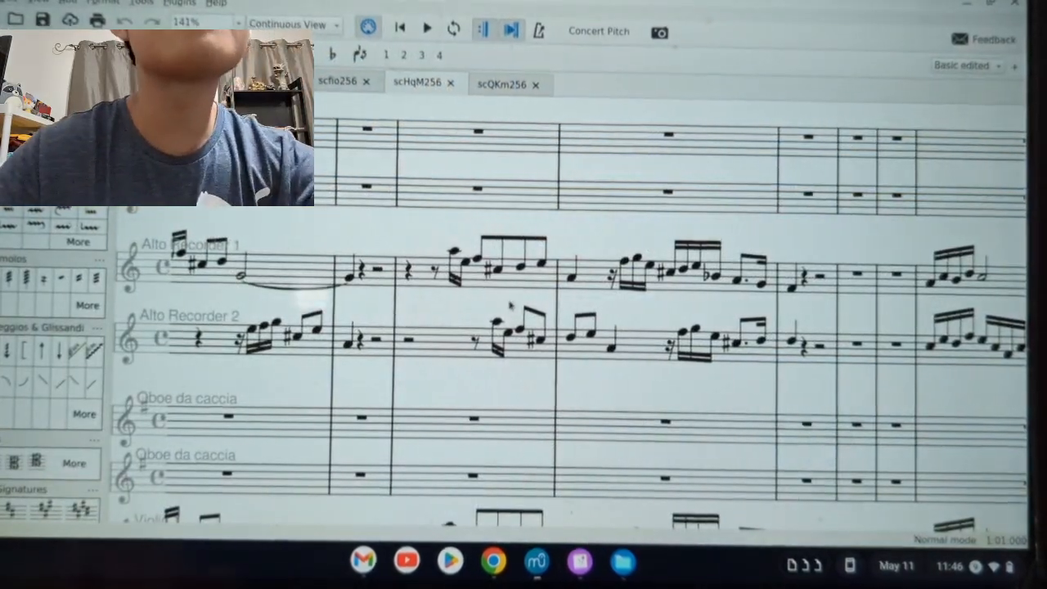
{"action": "scroll", "coordinate": [510, 305], "scroll_direction": "down", "scroll_amount": 7}
{"action": "scroll", "coordinate": [432, 417], "scroll_direction": "down", "scroll_amount": 5}
{"action": "scroll", "coordinate": [369, 316], "scroll_direction": "left", "scroll_amount": 5}
{"action": "scroll", "coordinate": [552, 184], "scroll_direction": "up", "scroll_amount": 4}
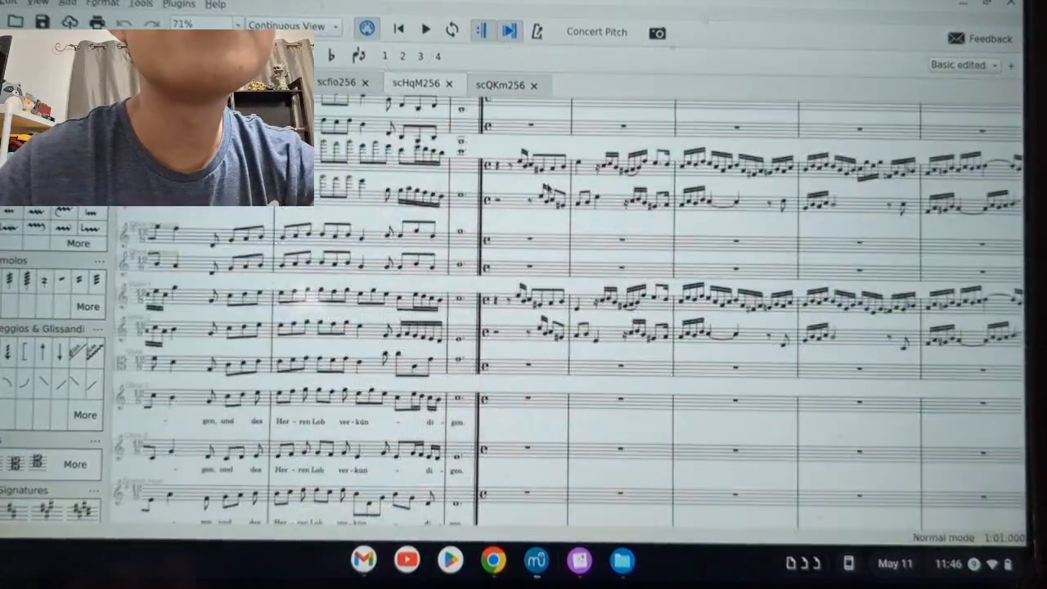
- Copy the Bass and Basso Continuo parts of scQKm256 into the Bassoon and Violoncello staves of scHqM256 from measure 54
{"action": "left_click", "coordinate": [500, 86]}
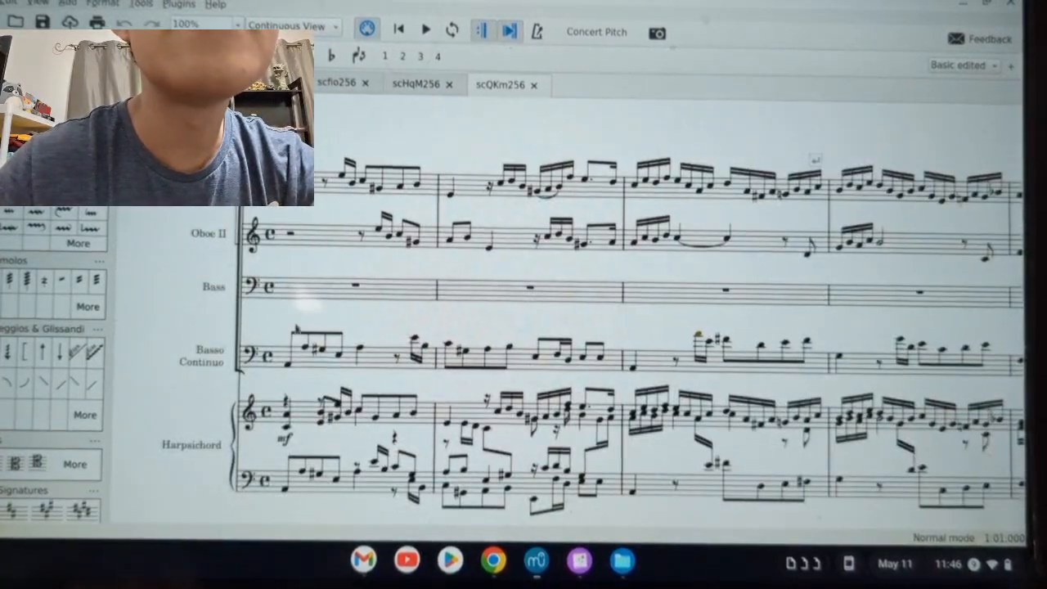
{"action": "scroll", "coordinate": [301, 299], "scroll_direction": "right", "scroll_amount": 20}
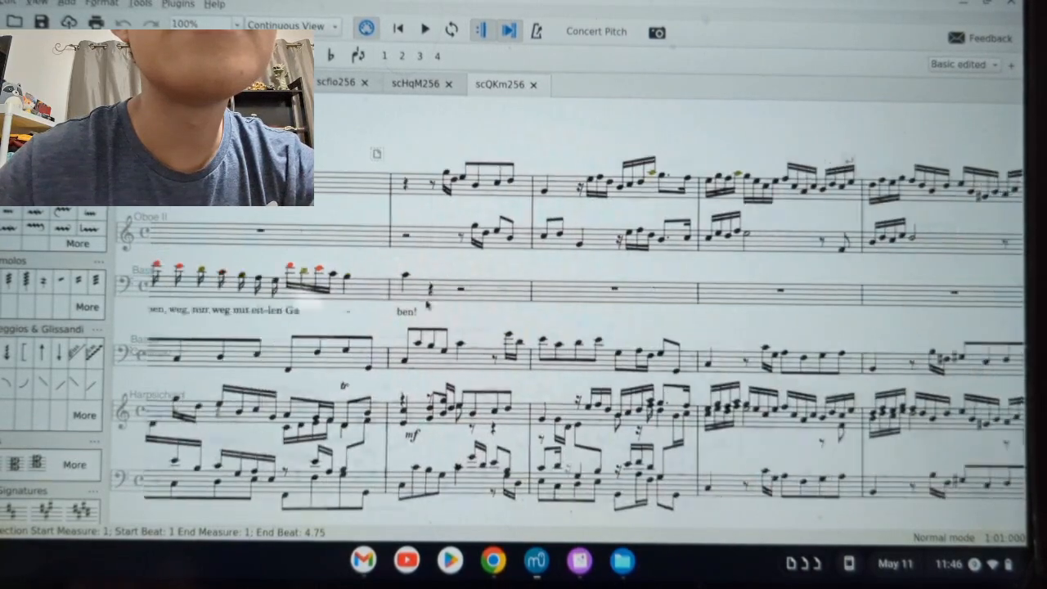
{"action": "scroll", "coordinate": [431, 305], "scroll_direction": "right", "scroll_amount": 15}
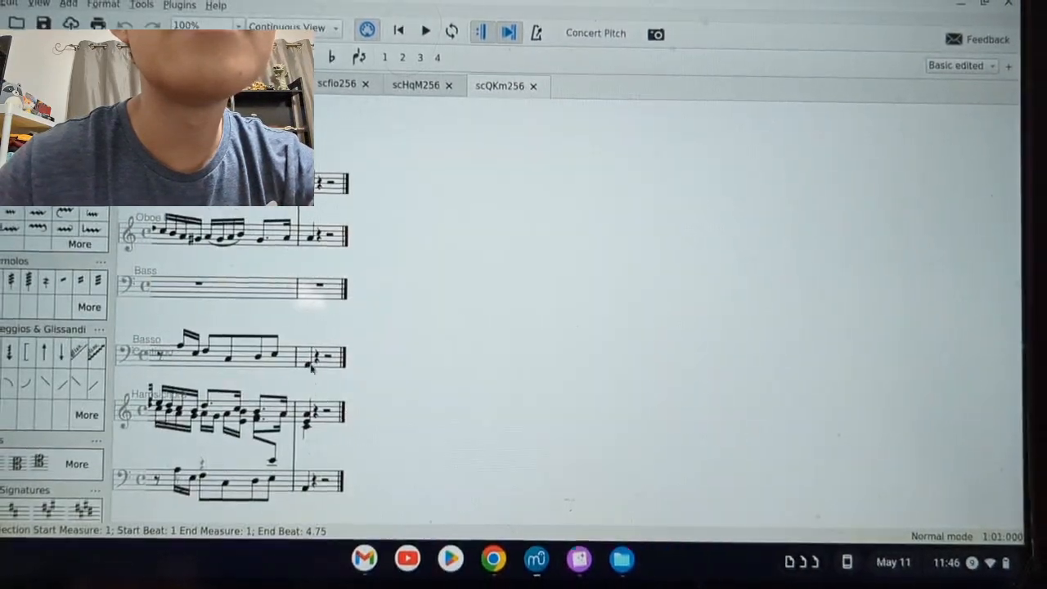
{"action": "left_click", "coordinate": [407, 82]}
{"action": "scroll", "coordinate": [508, 371], "scroll_direction": "down", "scroll_amount": 5}
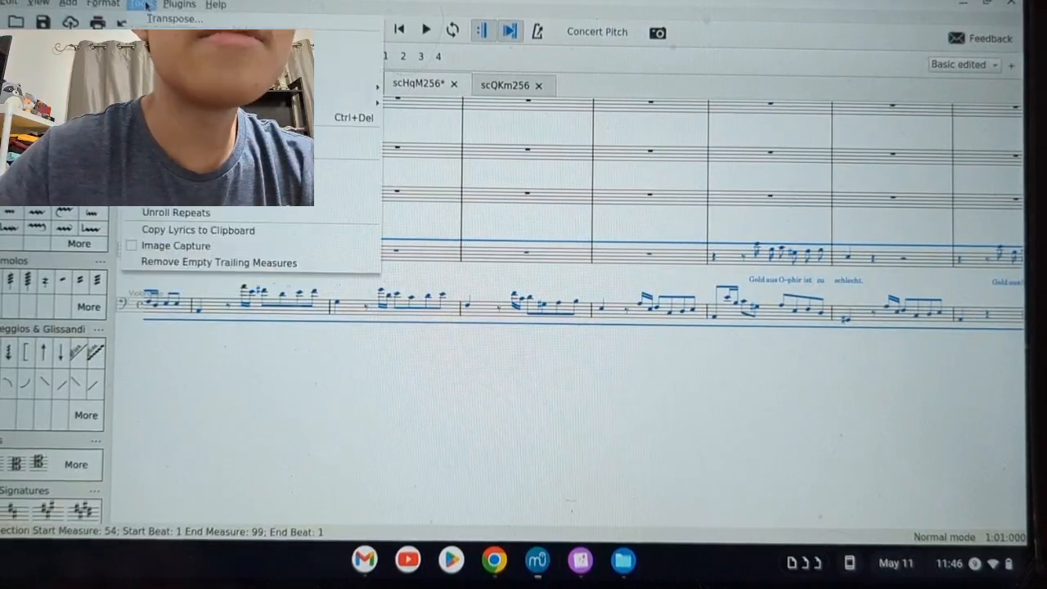
- Try to transpose the pasted Bassoon and Violoncello parts chromatically down to C major / A minor, including key signatures
{"action": "left_click", "coordinate": [143, 18]}
{"action": "left_click", "coordinate": [385, 182]}
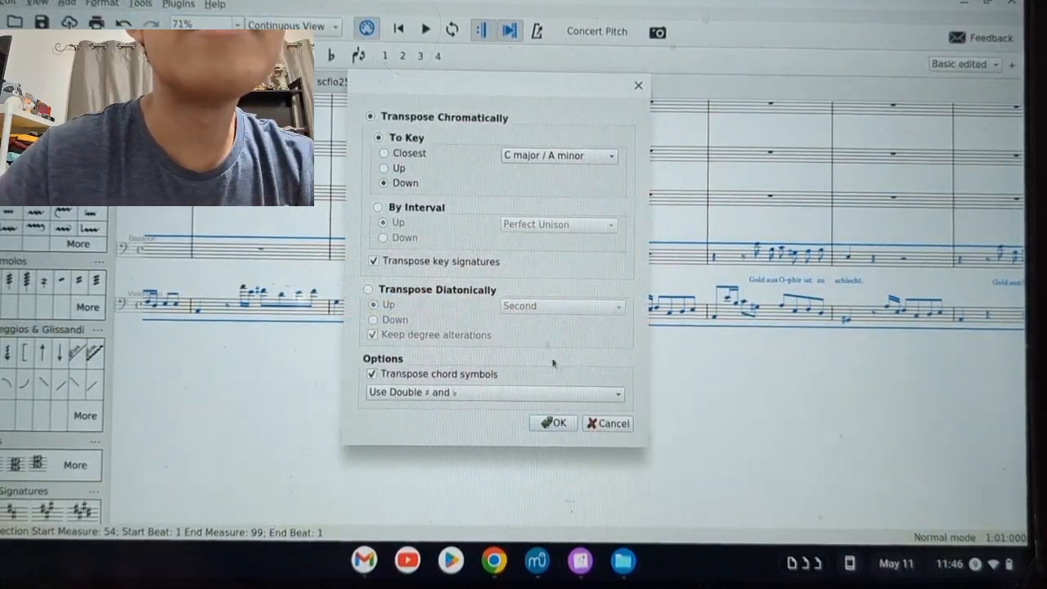
{"action": "left_click", "coordinate": [552, 424]}
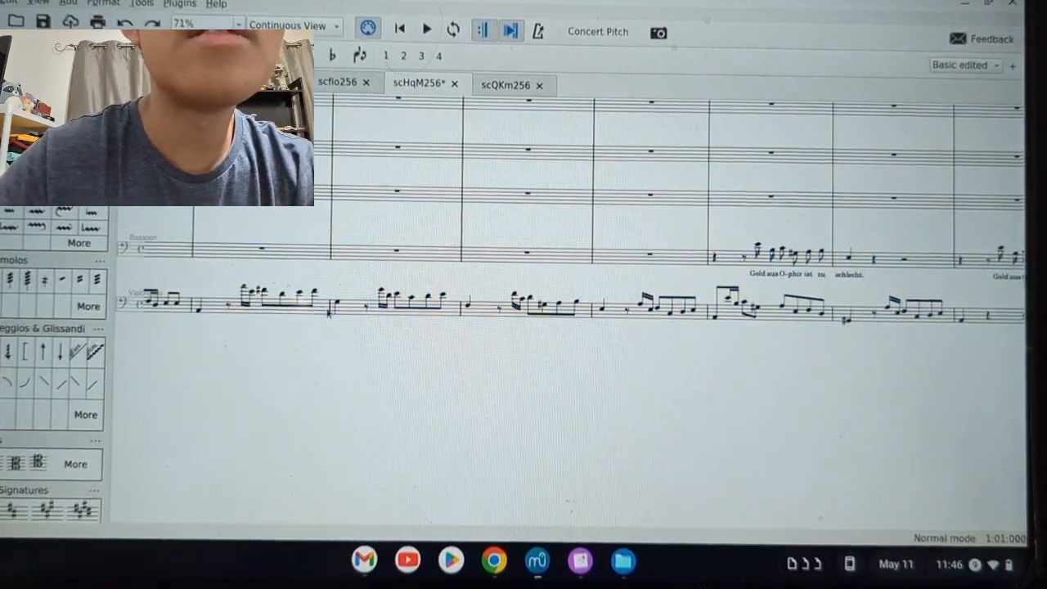
- Transpose the high Violoncello figure in measure 56, from beat 2.5 to the end of the bar, down an octave
{"action": "left_click_drag", "start_coordinate": [301, 218], "coordinate": [475, 305]}
{"action": "left_click", "coordinate": [431, 382]}
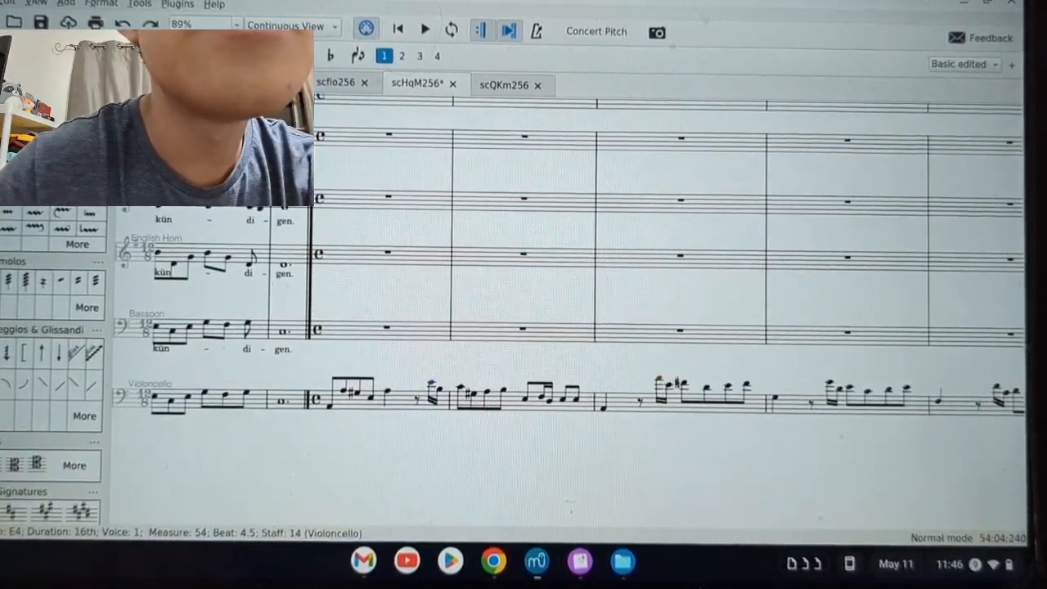
{"action": "left_click", "coordinate": [659, 379]}
{"action": "scroll", "coordinate": [659, 381], "scroll_direction": "down", "scroll_amount": 1}
{"action": "scroll", "coordinate": [659, 384], "scroll_direction": "up", "scroll_amount": 3}
{"action": "scroll", "coordinate": [659, 385], "scroll_direction": "up", "scroll_amount": 2}
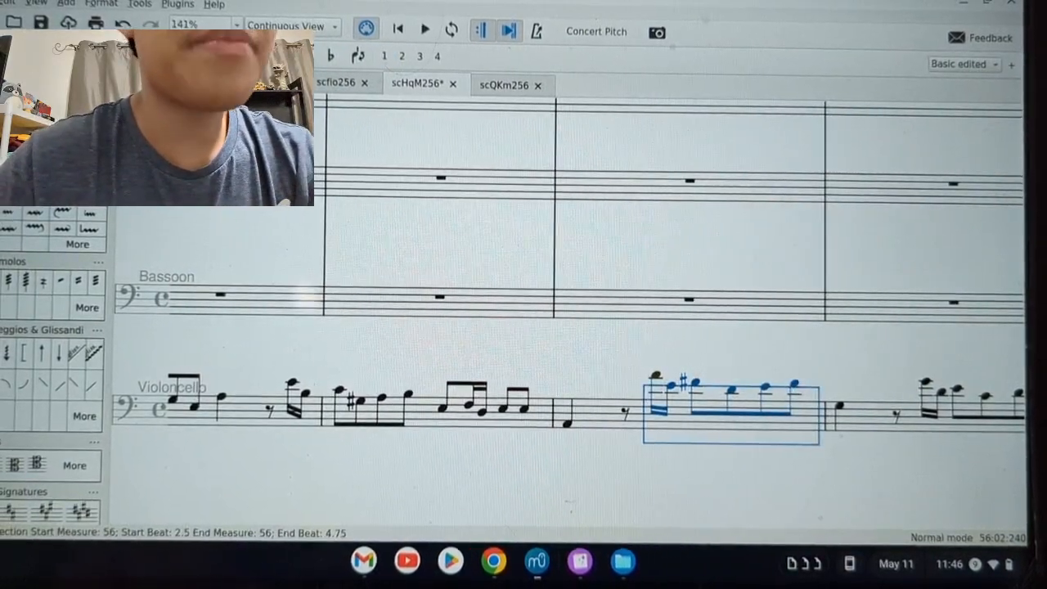
{"action": "left_click", "coordinate": [163, 38]}
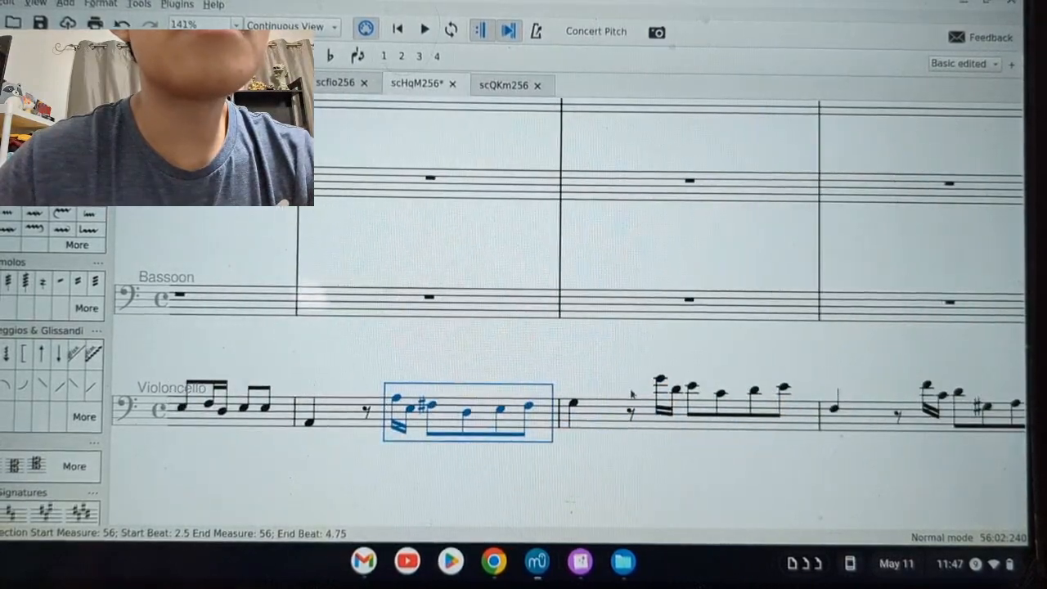
- Try to transpose the matching Violoncello figure in measure 57, starting at beat 2.5, downwards
{"action": "left_click", "coordinate": [660, 380]}
{"action": "key", "text": "ctrl+shift+Right"}
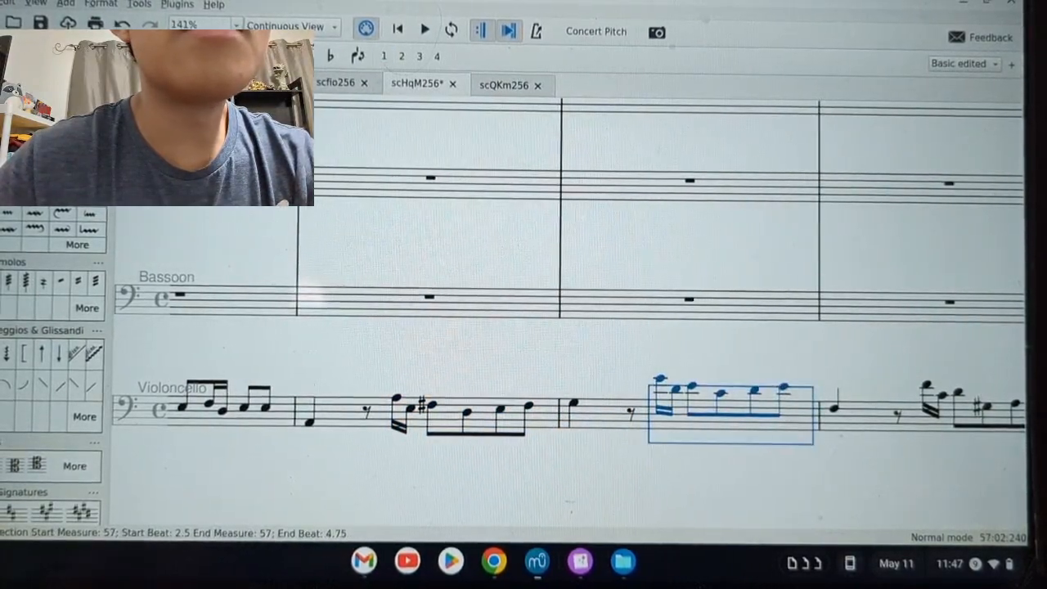
{"action": "left_click", "coordinate": [147, 15]}
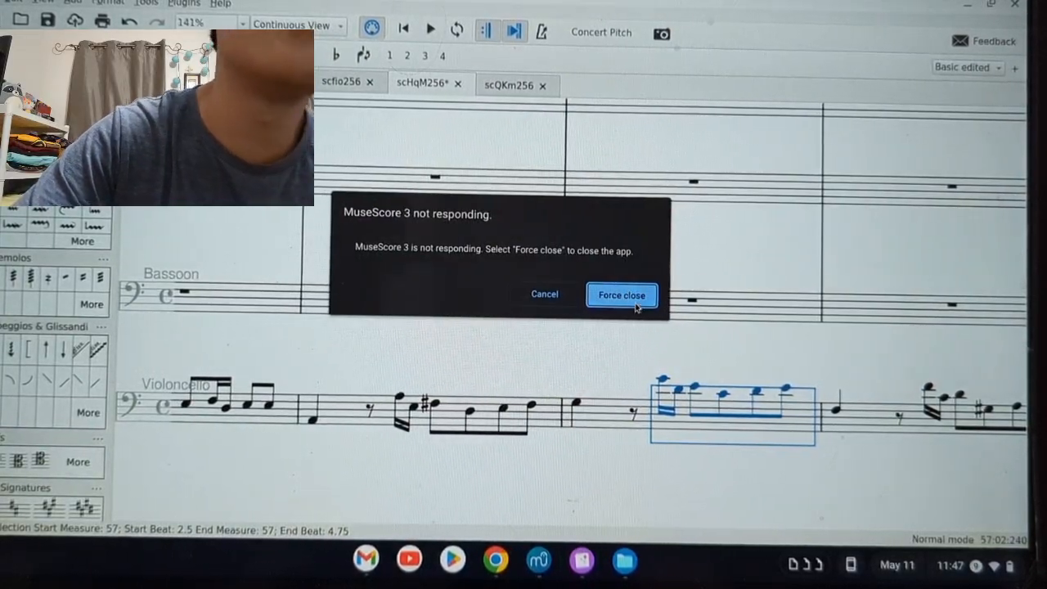
- Force close the unresponsive MuseScore 3, end the termina Linux virtual machine process, and relaunch the program
{"action": "left_click", "coordinate": [635, 307]}
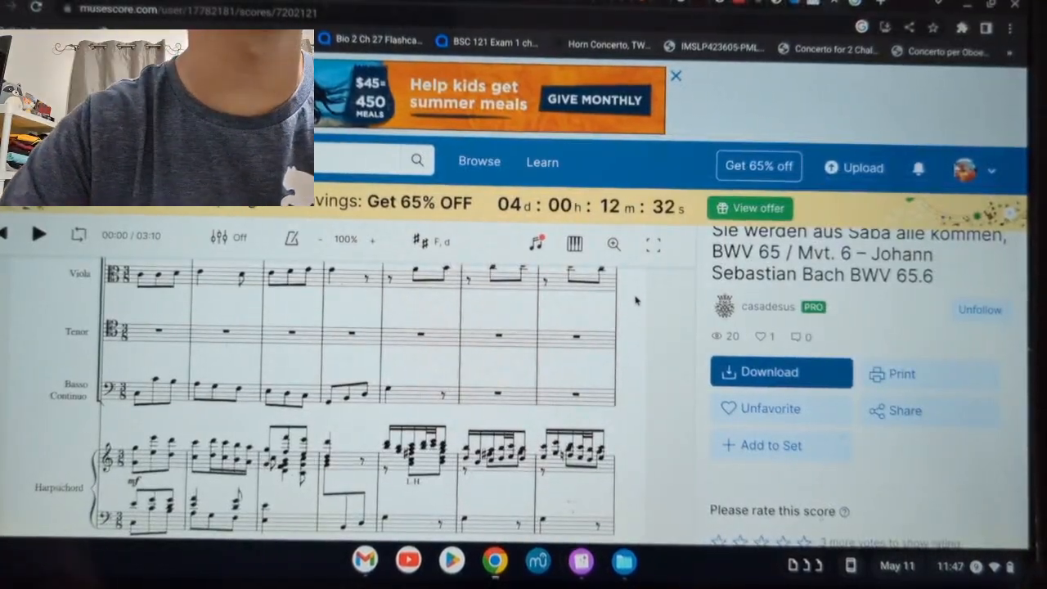
{"action": "key", "text": "super+Escape"}
{"action": "scroll", "coordinate": [101, 333], "scroll_direction": "down", "scroll_amount": 3}
{"action": "scroll", "coordinate": [140, 269], "scroll_direction": "up", "scroll_amount": 2}
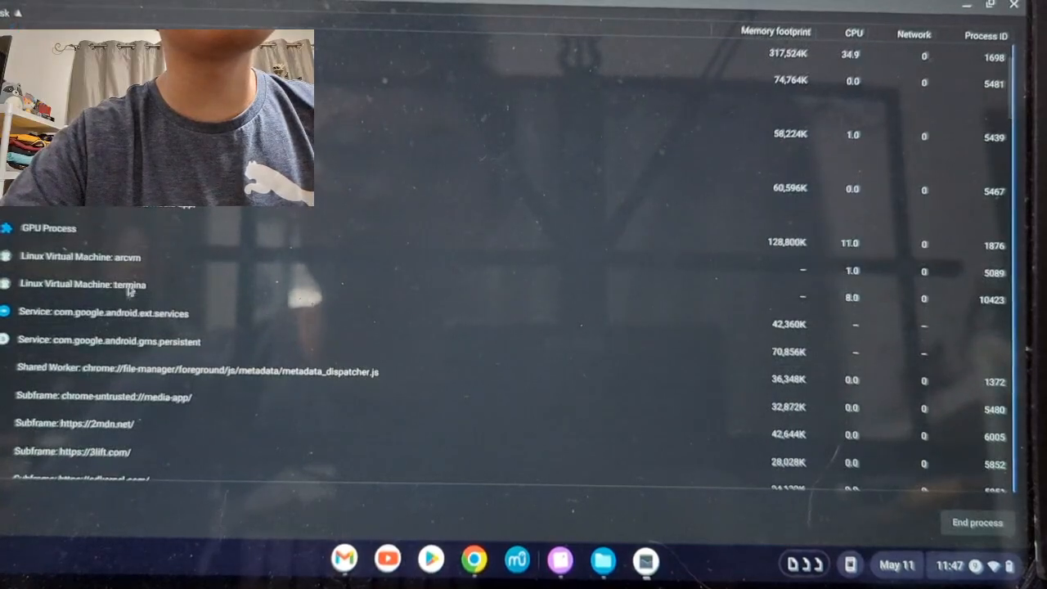
{"action": "left_click", "coordinate": [129, 287]}
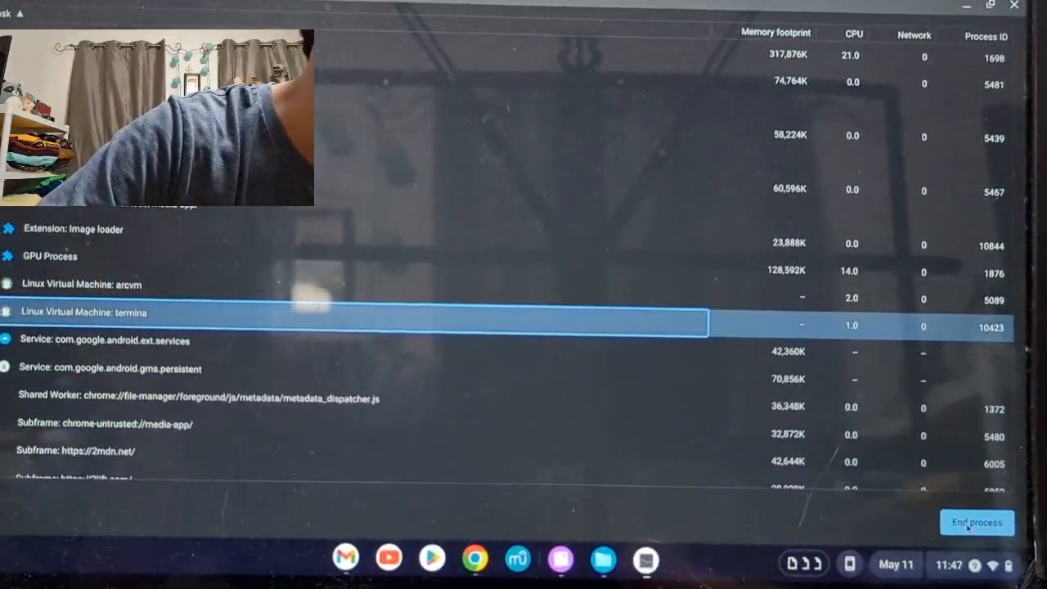
{"action": "left_click", "coordinate": [1014, 5]}
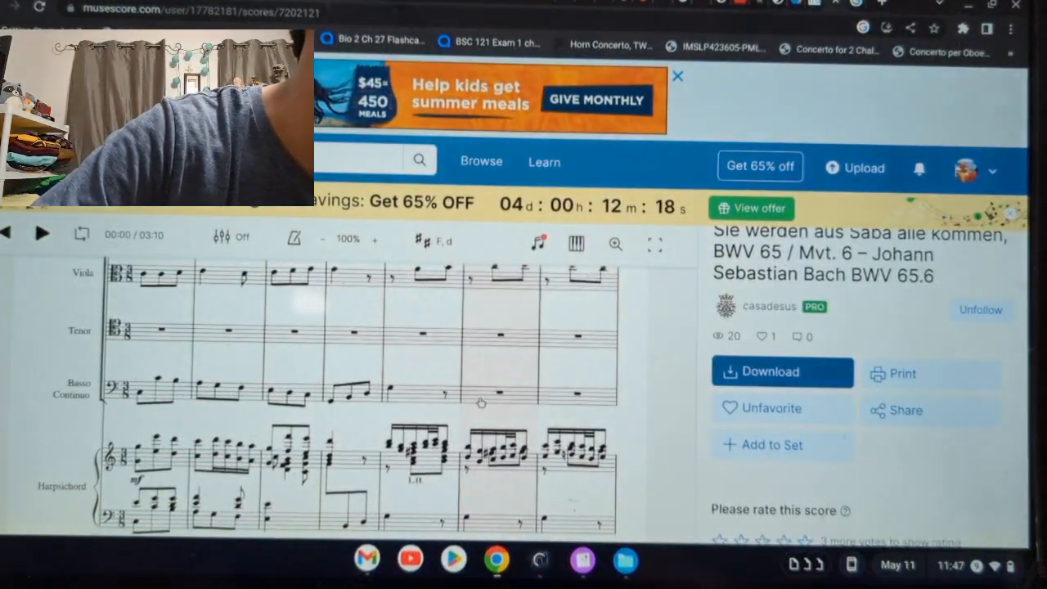
- Restore the previous MuseScore session and check all staves of scHqM256 from the start of the aria for the entered parts
{"action": "scroll", "coordinate": [481, 402], "scroll_direction": "down", "scroll_amount": 5}
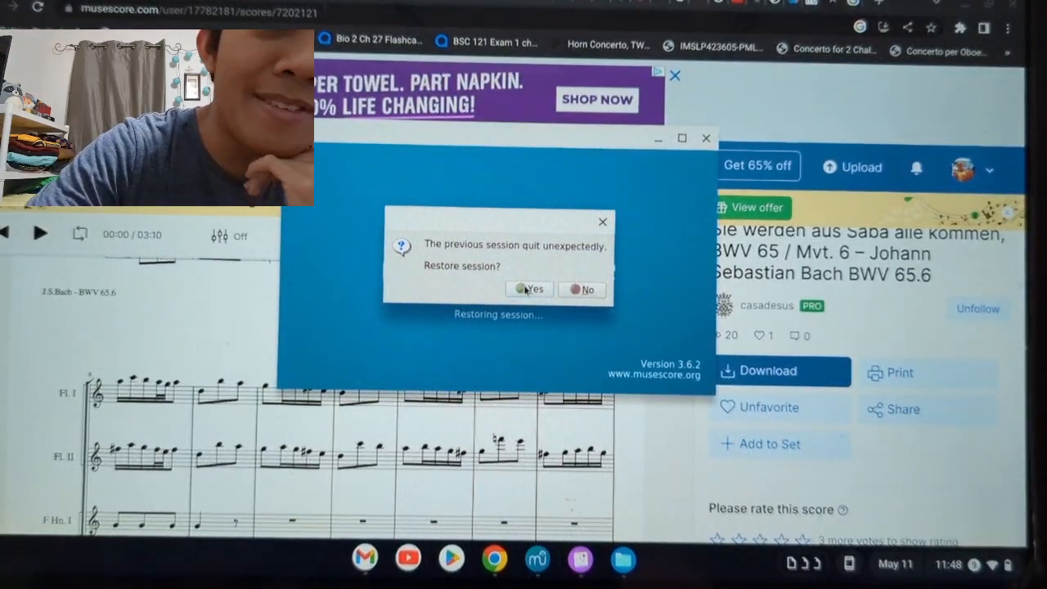
{"action": "left_click", "coordinate": [528, 288]}
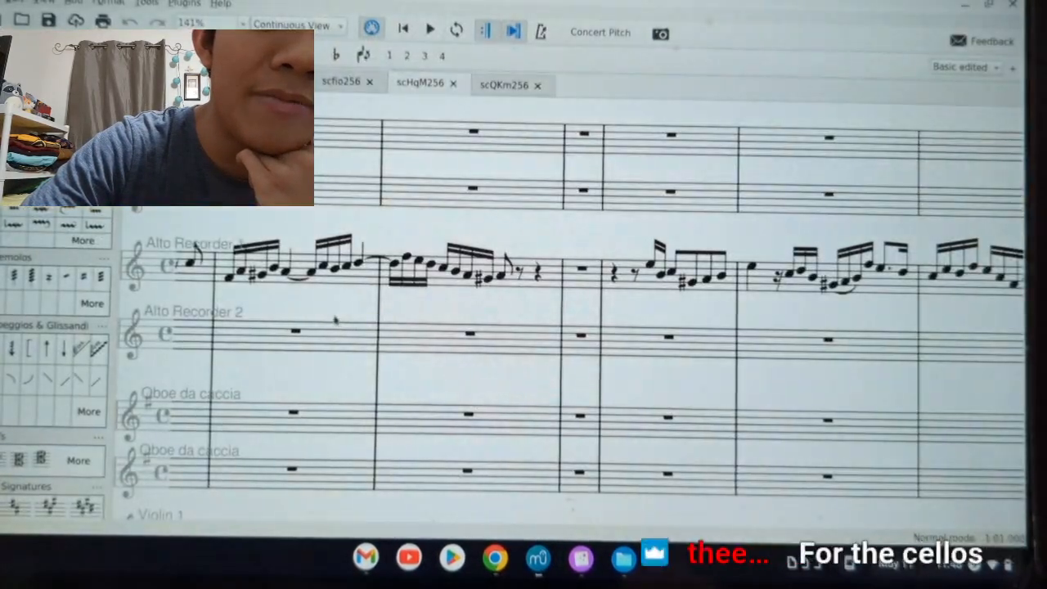
{"action": "scroll", "coordinate": [334, 319], "scroll_direction": "down", "scroll_amount": 5}
{"action": "scroll", "coordinate": [333, 316], "scroll_direction": "down", "scroll_amount": 5}
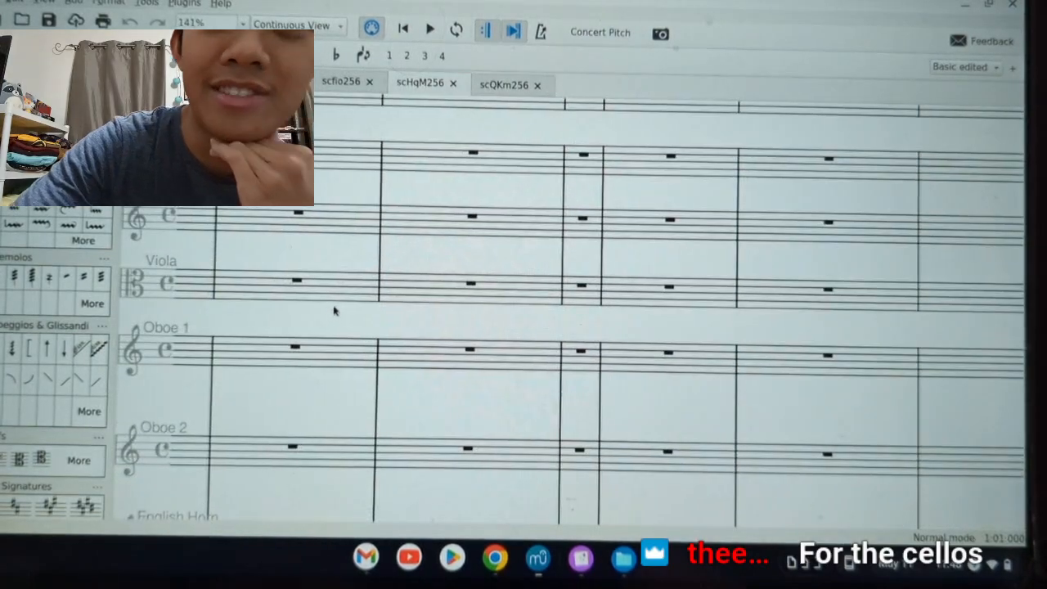
{"action": "scroll", "coordinate": [335, 312], "scroll_direction": "down", "scroll_amount": 3}
{"action": "scroll", "coordinate": [334, 305], "scroll_direction": "down", "scroll_amount": 2}
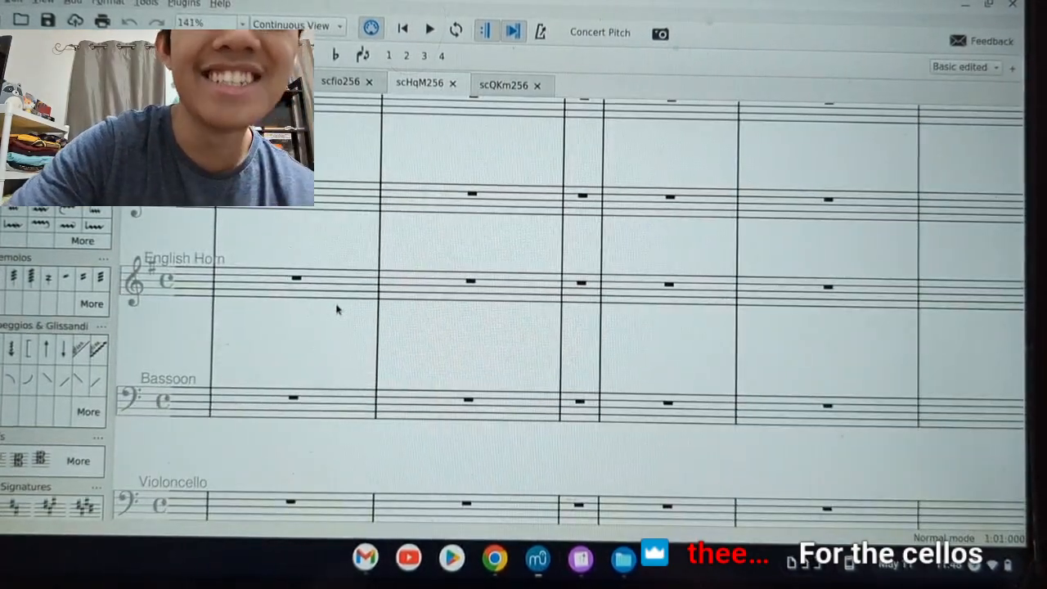
{"action": "scroll", "coordinate": [450, 342], "scroll_direction": "down", "scroll_amount": 9}
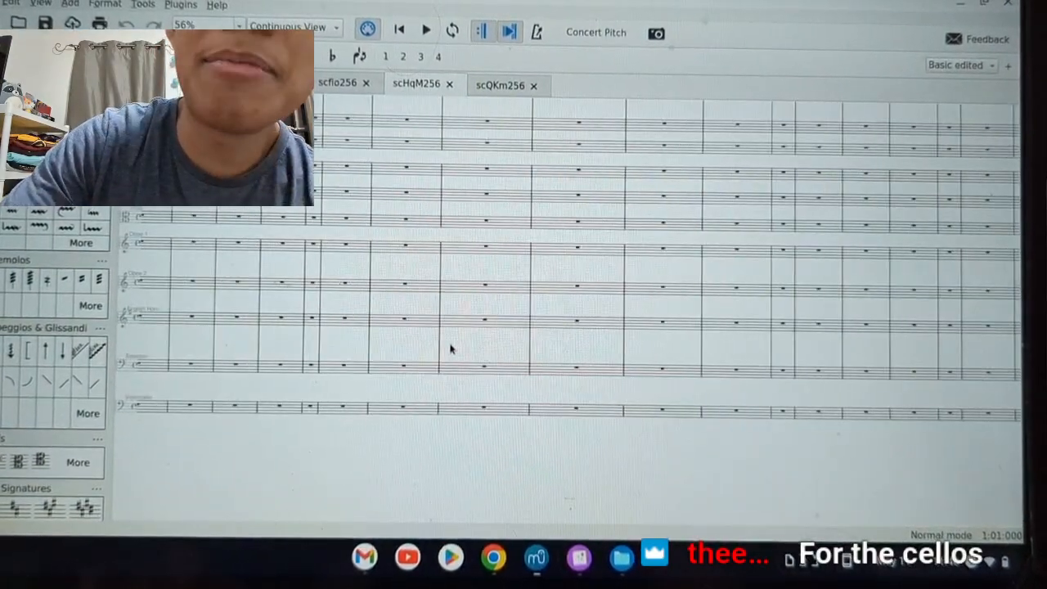
{"action": "scroll", "coordinate": [638, 374], "scroll_direction": "right", "scroll_amount": 4}
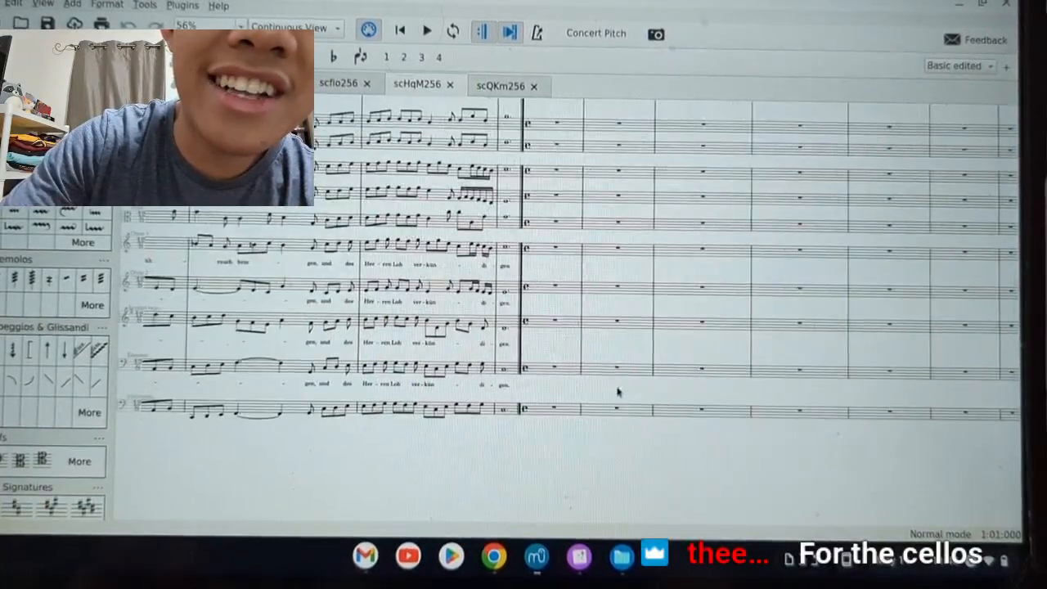
{"action": "scroll", "coordinate": [619, 389], "scroll_direction": "up", "scroll_amount": 5}
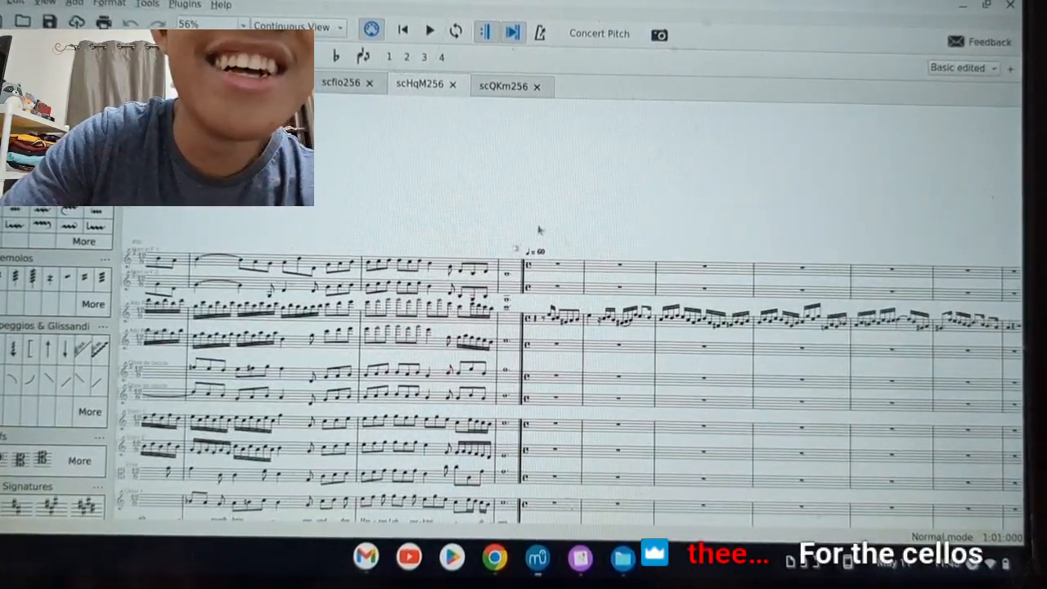
{"action": "scroll", "coordinate": [565, 292], "scroll_direction": "up", "scroll_amount": 3}
{"action": "scroll", "coordinate": [523, 320], "scroll_direction": "right", "scroll_amount": 10}
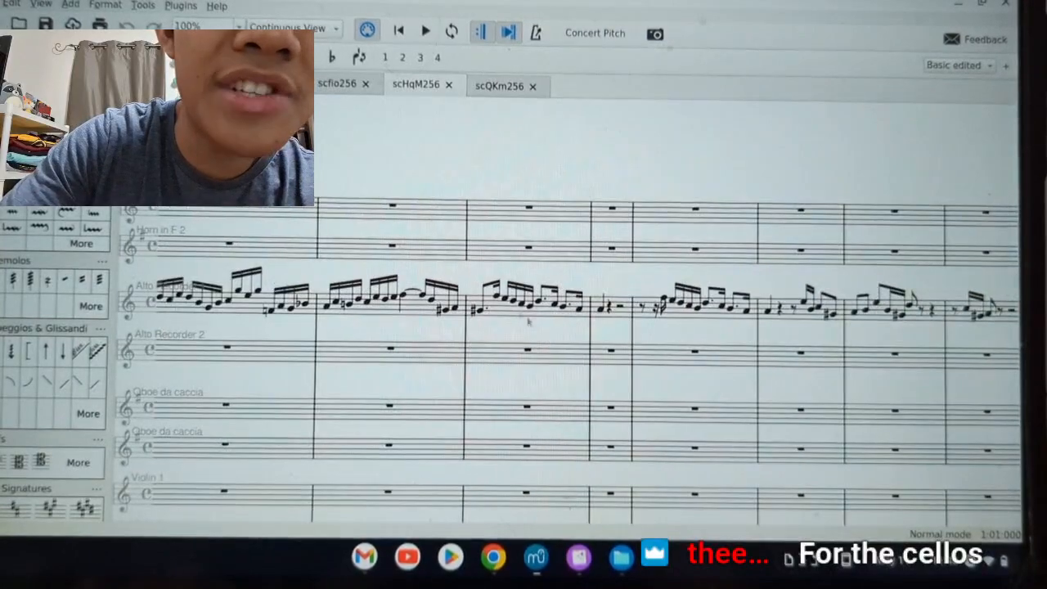
- Copy both oboe parts, measures 1 to 46, from scQKm256 into Violin 1 and Violin 2 of scHqM256 from measure 54
{"action": "scroll", "coordinate": [524, 310], "scroll_direction": "right", "scroll_amount": 6}
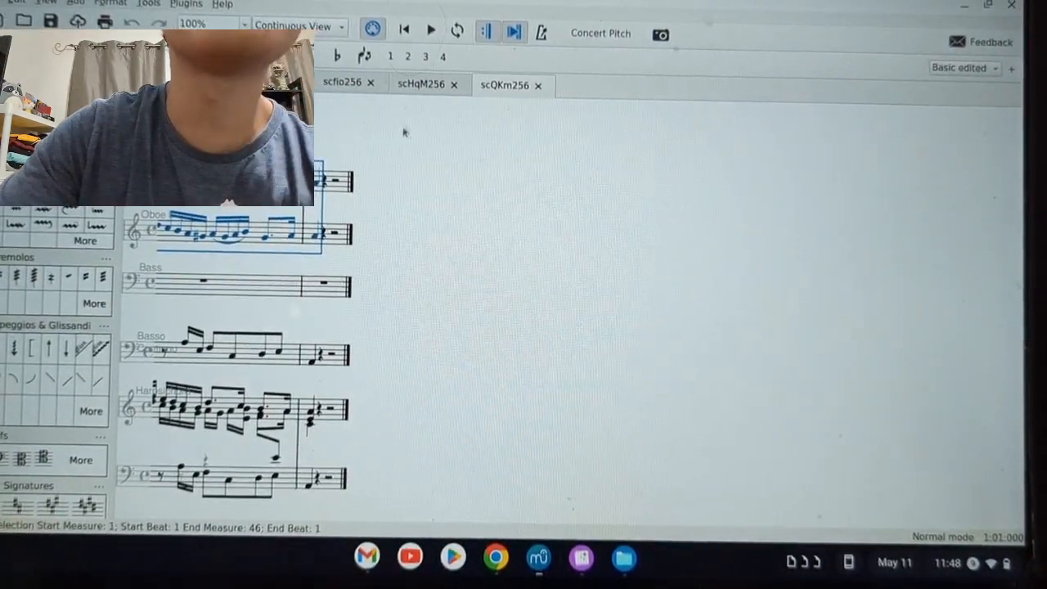
{"action": "scroll", "coordinate": [402, 299], "scroll_direction": "right", "scroll_amount": 10}
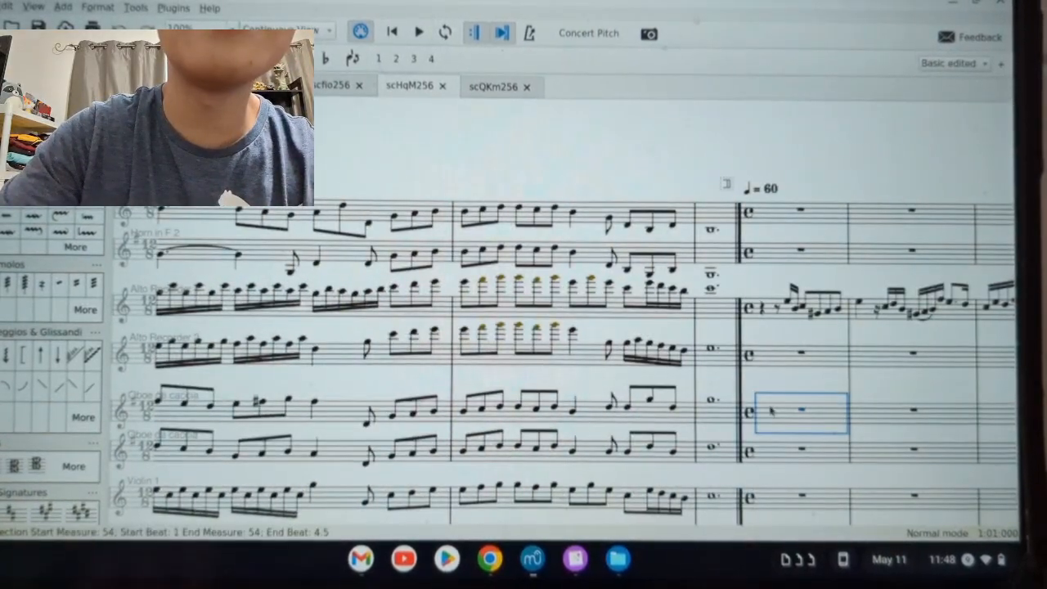
{"action": "scroll", "coordinate": [770, 412], "scroll_direction": "down", "scroll_amount": 5}
{"action": "scroll", "coordinate": [773, 405], "scroll_direction": "up", "scroll_amount": 2}
{"action": "key", "text": "ctrl+v"}
{"action": "scroll", "coordinate": [670, 405], "scroll_direction": "right", "scroll_amount": 4}
- Copy the aria's Violin 2 part into Alto Recorder 2 and raise the low final eighth notes of measures 56 and 57 an octave
{"action": "left_click", "coordinate": [570, 414]}
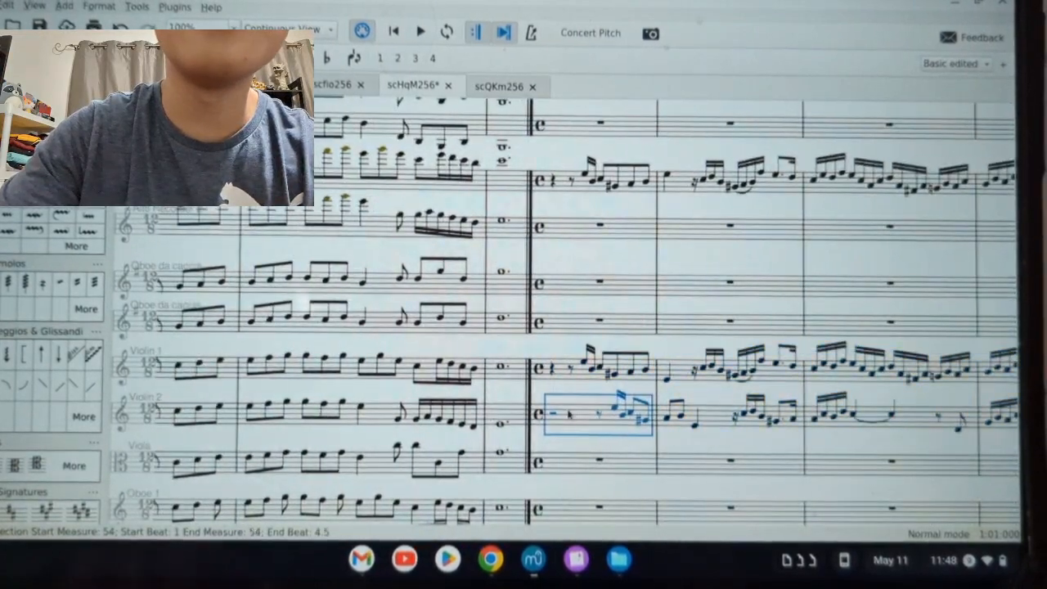
{"action": "scroll", "coordinate": [589, 417], "scroll_direction": "right", "scroll_amount": 15}
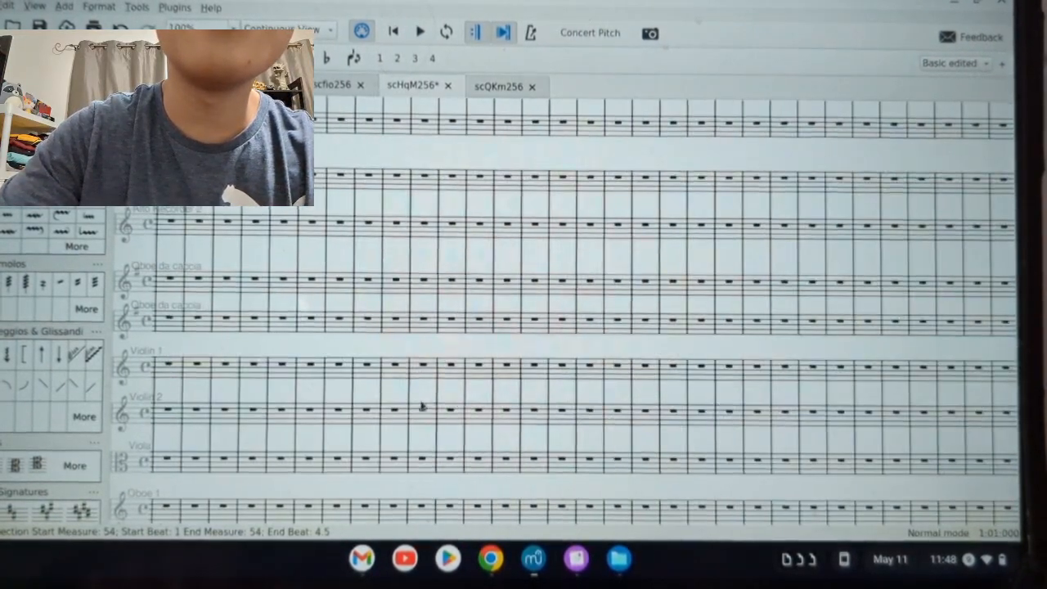
{"action": "scroll", "coordinate": [420, 409], "scroll_direction": "left", "scroll_amount": 4}
{"action": "left_click", "coordinate": [367, 418], "text": "shift"}
{"action": "scroll", "coordinate": [362, 329], "scroll_direction": "left", "scroll_amount": 20}
{"action": "scroll", "coordinate": [455, 234], "scroll_direction": "left", "scroll_amount": 10}
{"action": "left_click", "coordinate": [310, 222]}
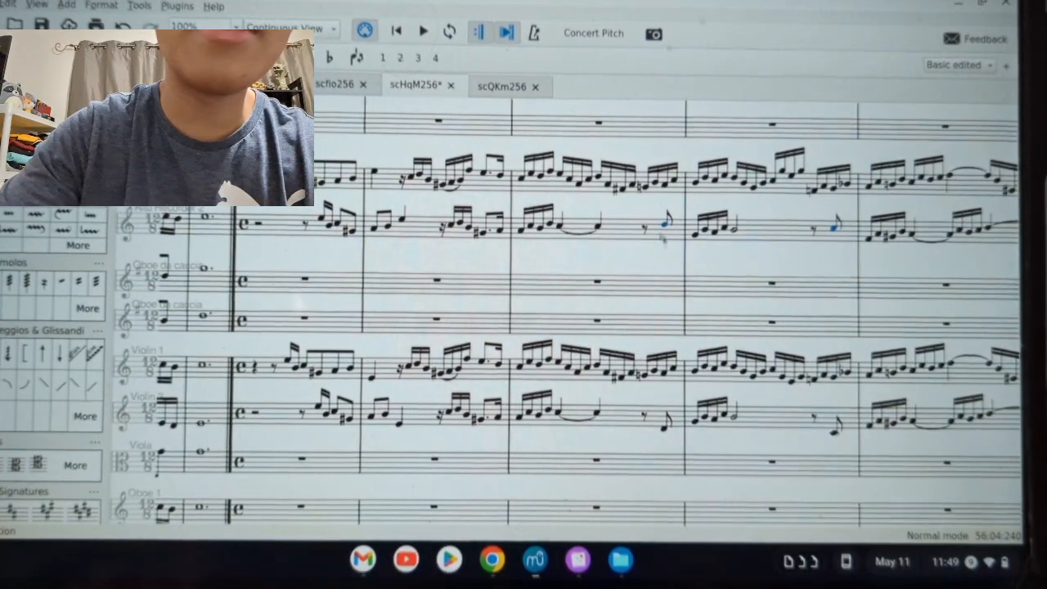
- Transpose the low Alto Recorder 2 passage from measure 62 beat 4 through measure 67 beat 3 up an octave
{"action": "scroll", "coordinate": [658, 231], "scroll_direction": "right", "scroll_amount": 5}
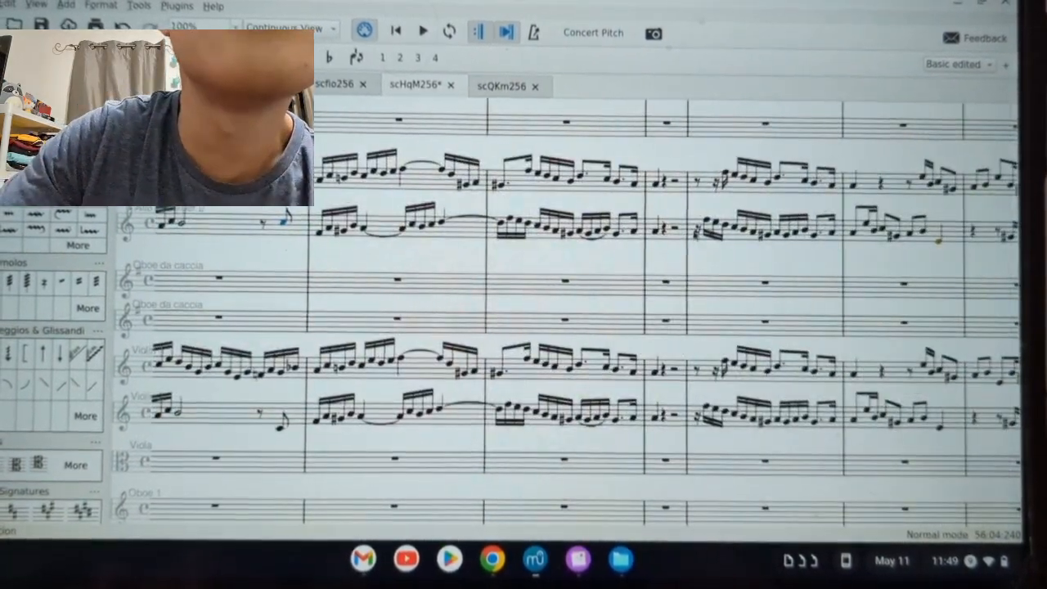
{"action": "scroll", "coordinate": [617, 252], "scroll_direction": "right", "scroll_amount": 5}
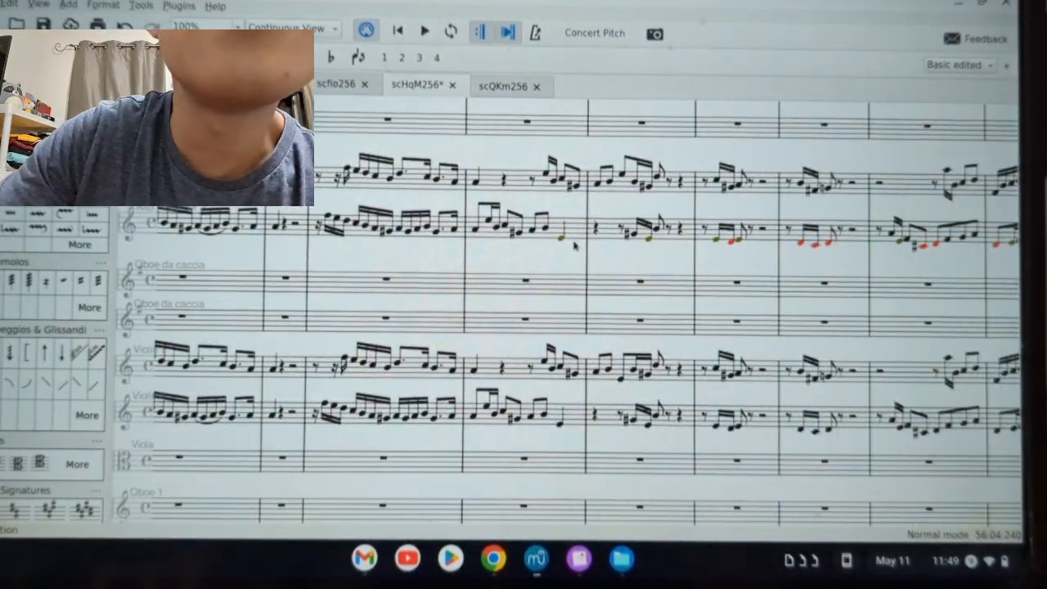
{"action": "left_click", "coordinate": [562, 240]}
{"action": "scroll", "coordinate": [564, 243], "scroll_direction": "right", "scroll_amount": 4}
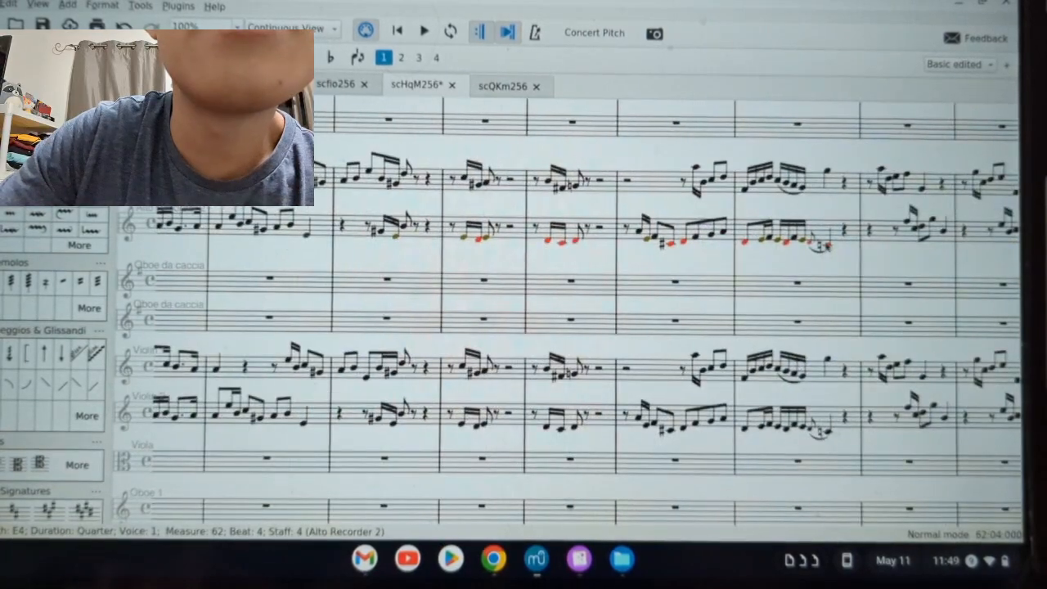
{"action": "left_click", "coordinate": [825, 244], "text": "shift"}
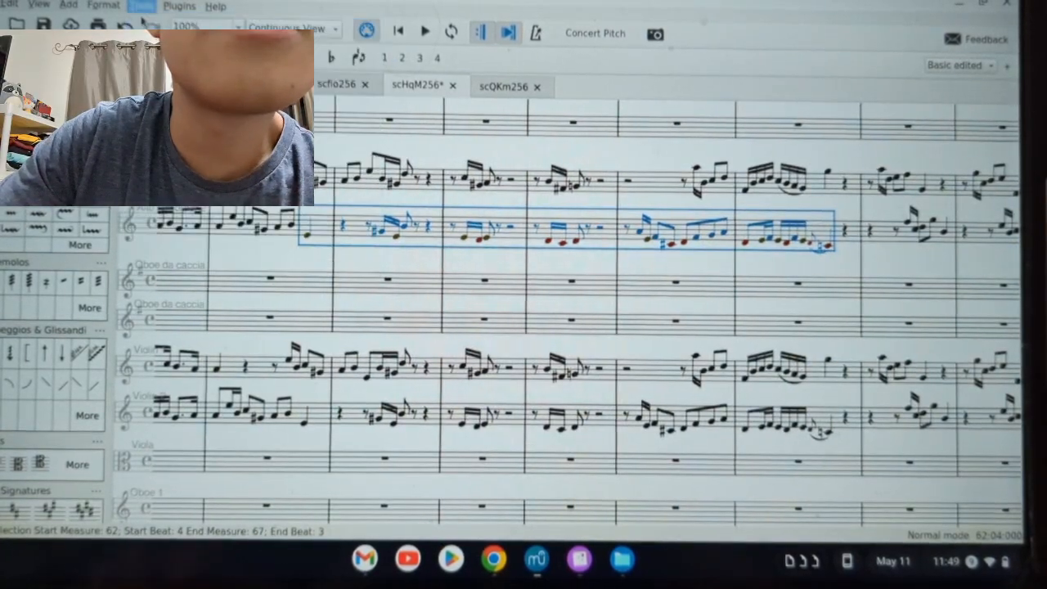
{"action": "left_click", "coordinate": [398, 169]}
{"action": "left_click", "coordinate": [551, 422]}
- Raise the out-of-range final eighth note of measure 75 in Alto Recorder 2 by an octave
{"action": "scroll", "coordinate": [421, 290], "scroll_direction": "right", "scroll_amount": 10}
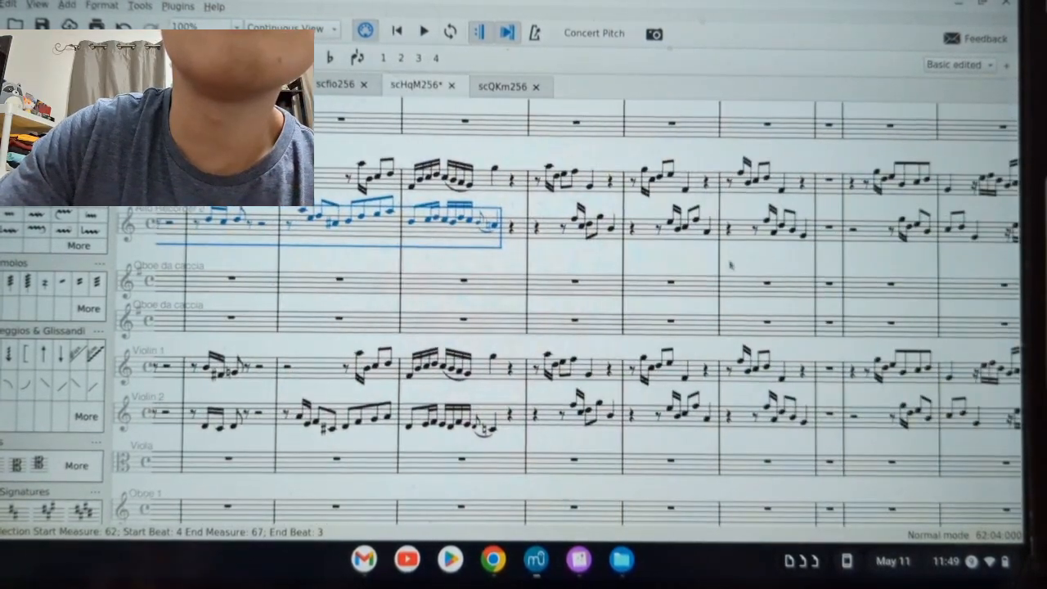
{"action": "scroll", "coordinate": [744, 247], "scroll_direction": "right", "scroll_amount": 1}
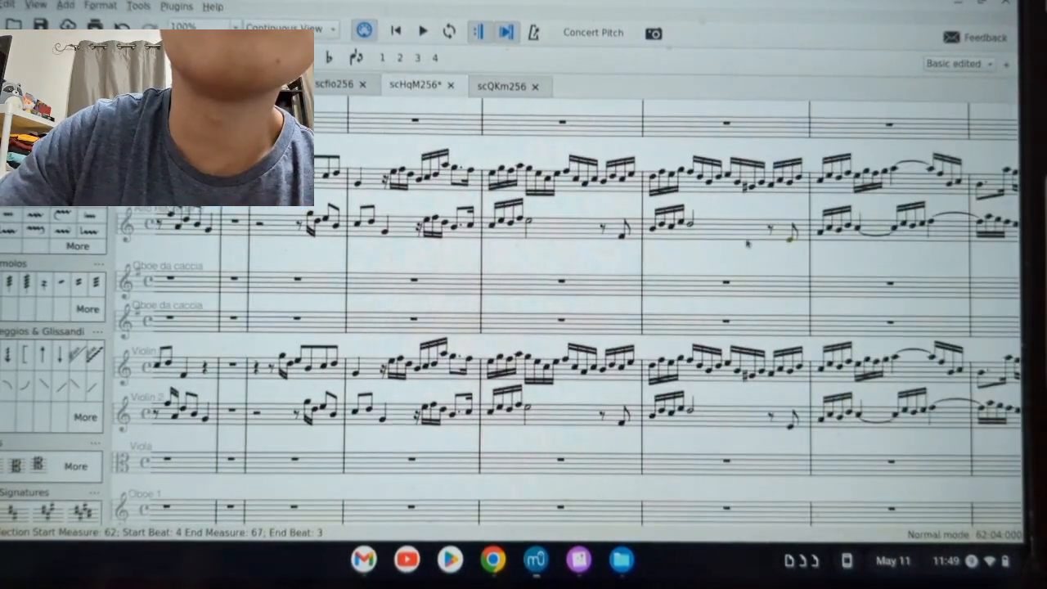
{"action": "left_click", "coordinate": [789, 237]}
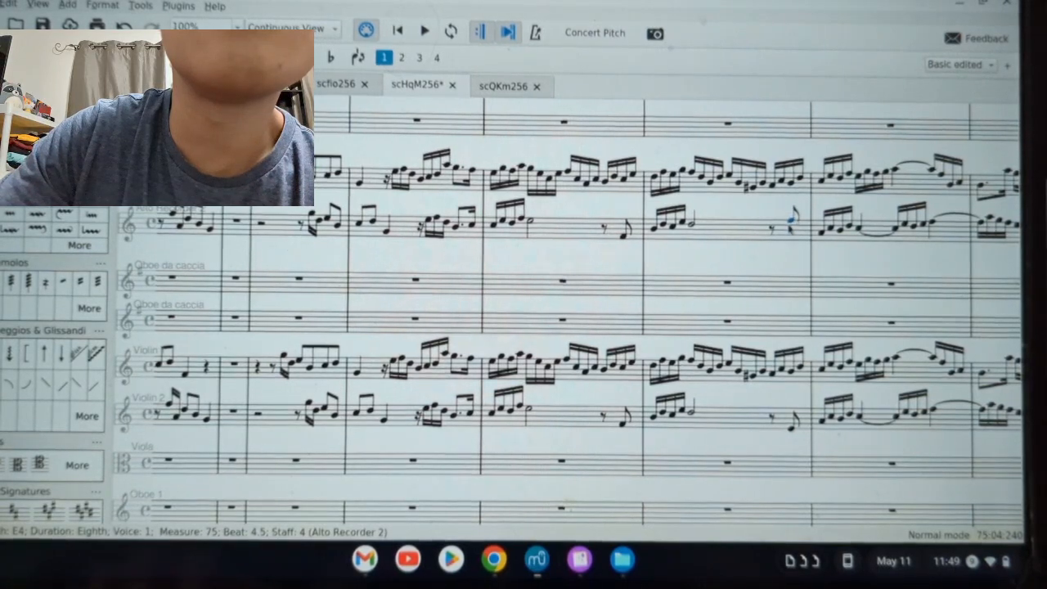
- Raise the final eighth notes of measures 75 and 74 in Alto Recorder 2 by an octave
{"action": "key", "text": "ctrl+Up"}
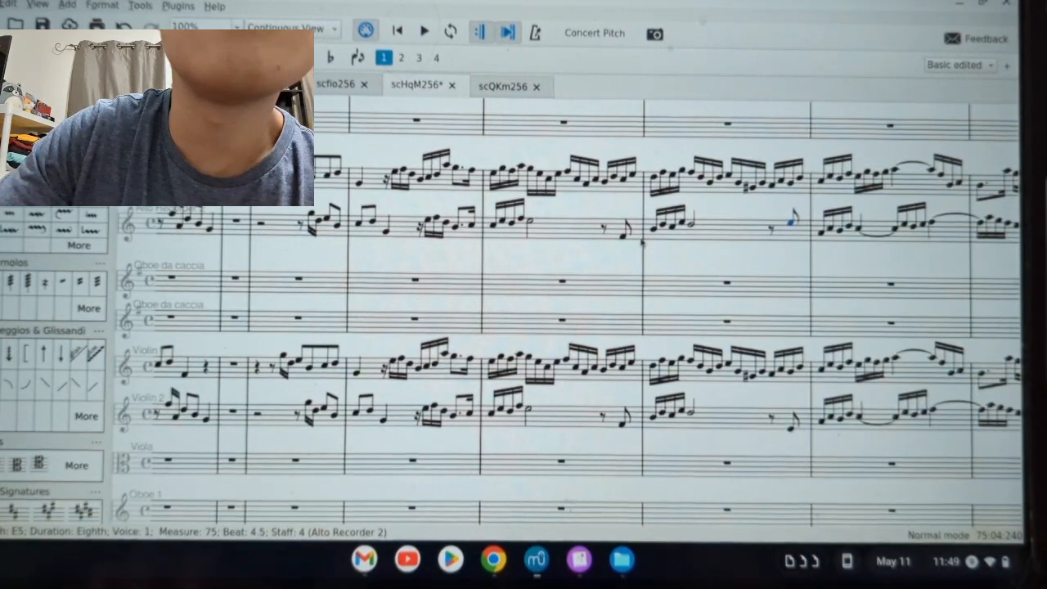
{"action": "left_click", "coordinate": [623, 232]}
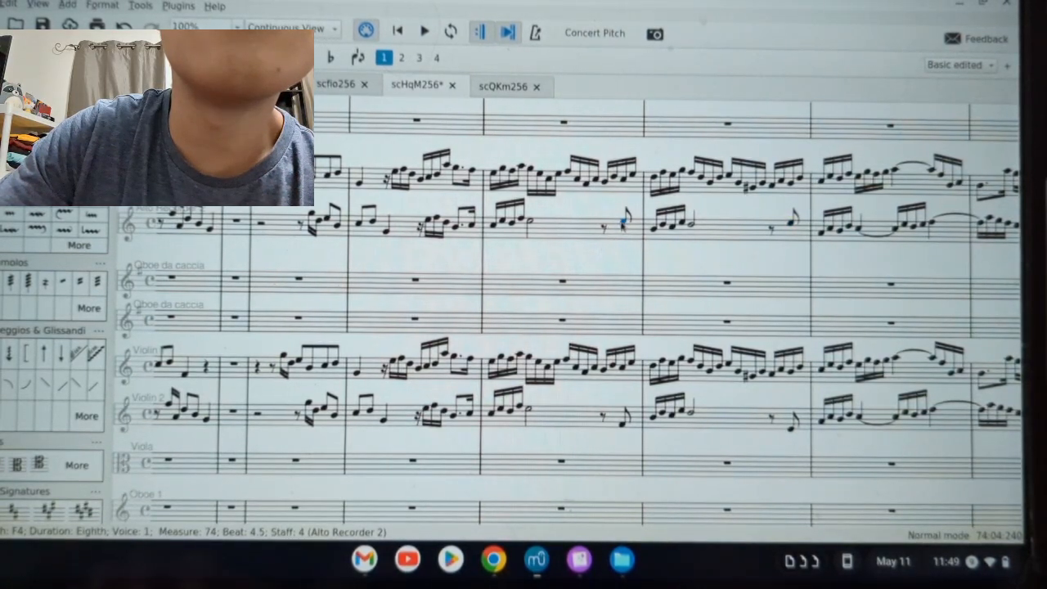
- Transpose Alto Recorder 2 from measure 79 through beat 1 of measure 81 chromatically up to C major / A minor, an octave higher
{"action": "scroll", "coordinate": [623, 227], "scroll_direction": "right", "scroll_amount": 5}
{"action": "left_click", "coordinate": [754, 237]}
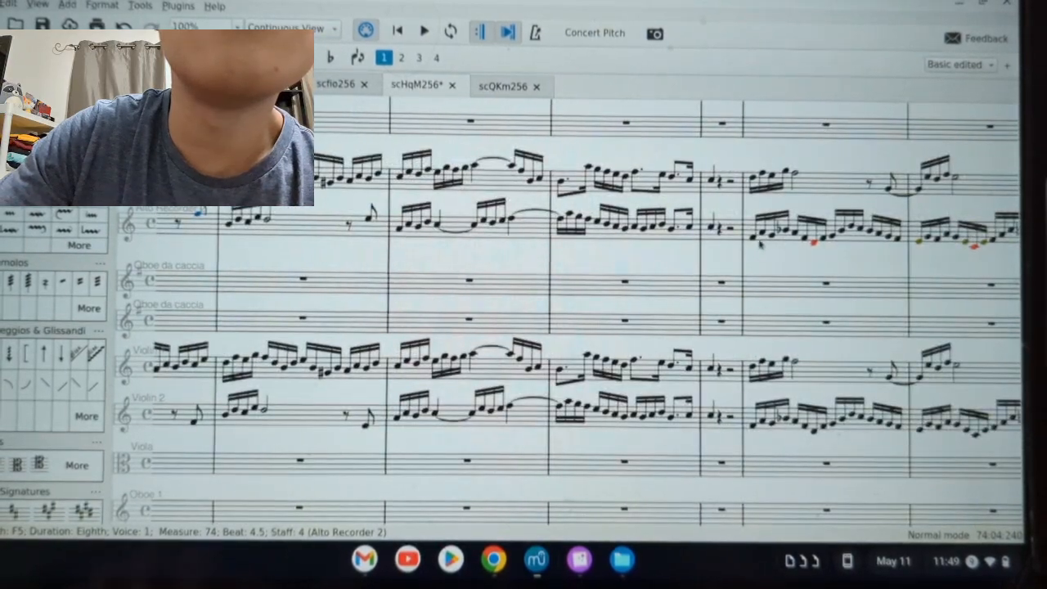
{"action": "scroll", "coordinate": [758, 243], "scroll_direction": "right", "scroll_amount": 5}
{"action": "left_click", "coordinate": [748, 240], "text": "shift"}
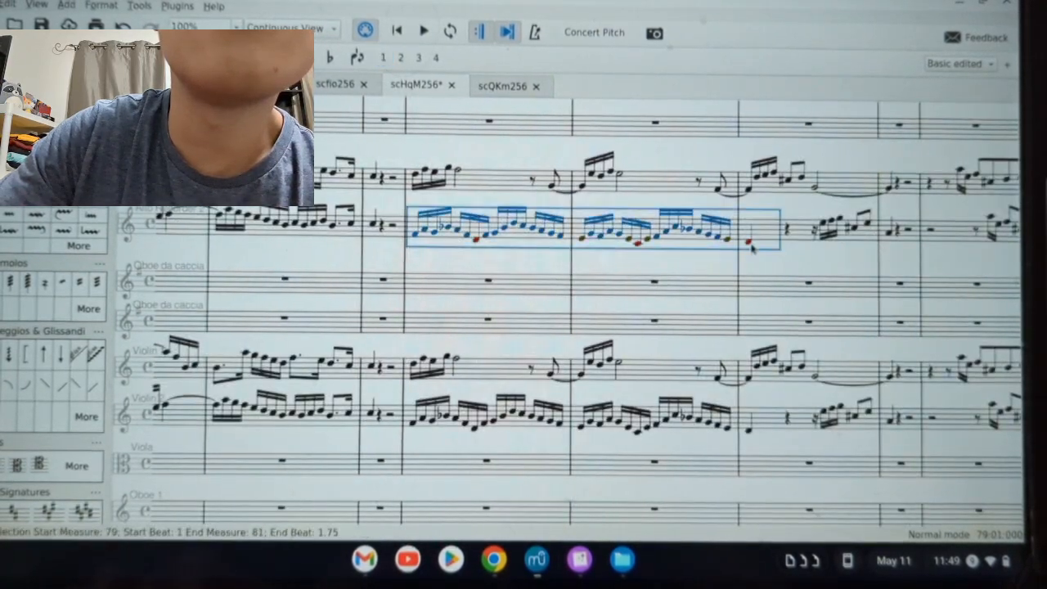
{"action": "left_click", "coordinate": [140, 6]}
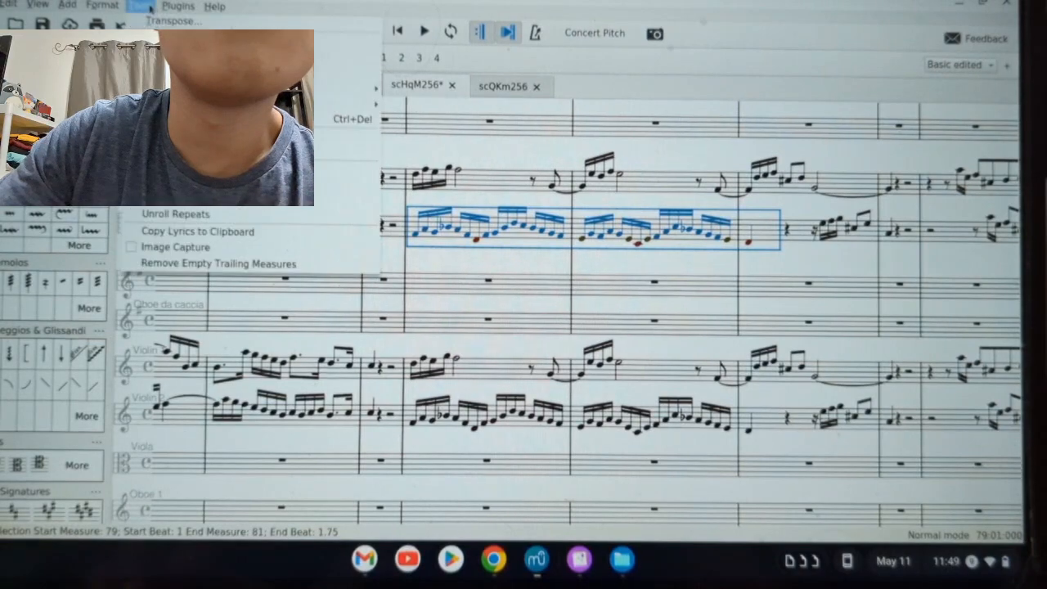
{"action": "left_click", "coordinate": [148, 21]}
{"action": "left_click", "coordinate": [398, 170]}
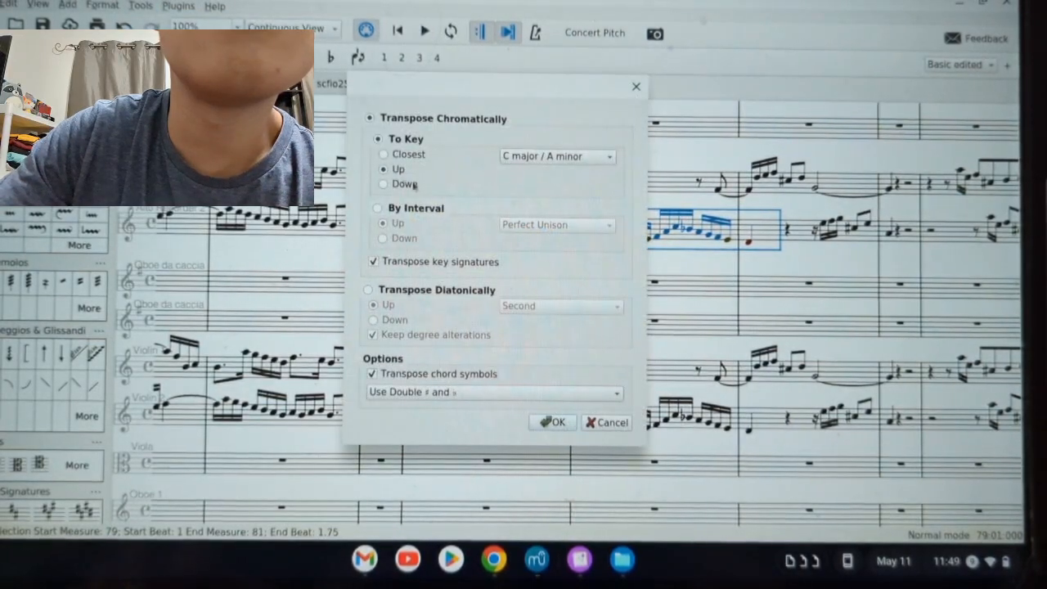
{"action": "left_click", "coordinate": [552, 422]}
- Raise the quarter note on beat 2 of measure 94 and the final eighth notes of the following two measures in Alto Recorder 2 by an octave
{"action": "scroll", "coordinate": [710, 260], "scroll_direction": "right", "scroll_amount": 5}
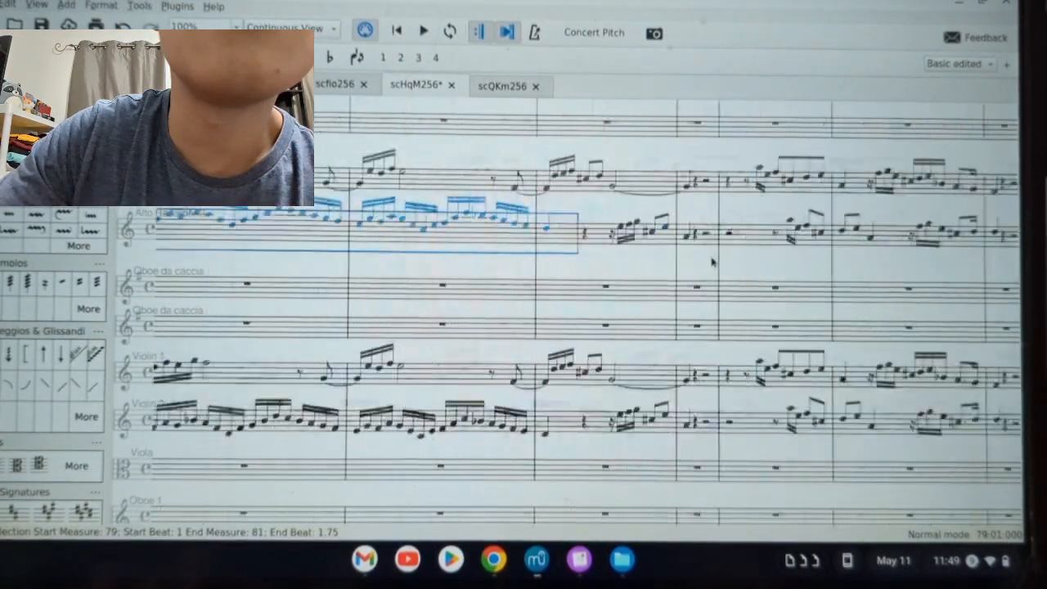
{"action": "scroll", "coordinate": [710, 262], "scroll_direction": "right", "scroll_amount": 8}
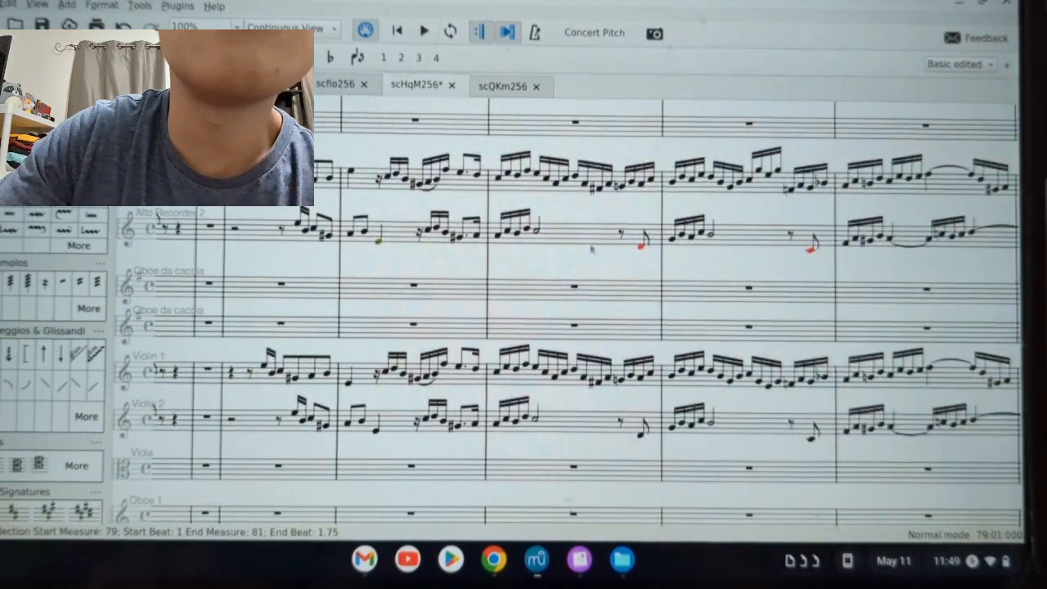
{"action": "left_click", "coordinate": [380, 242]}
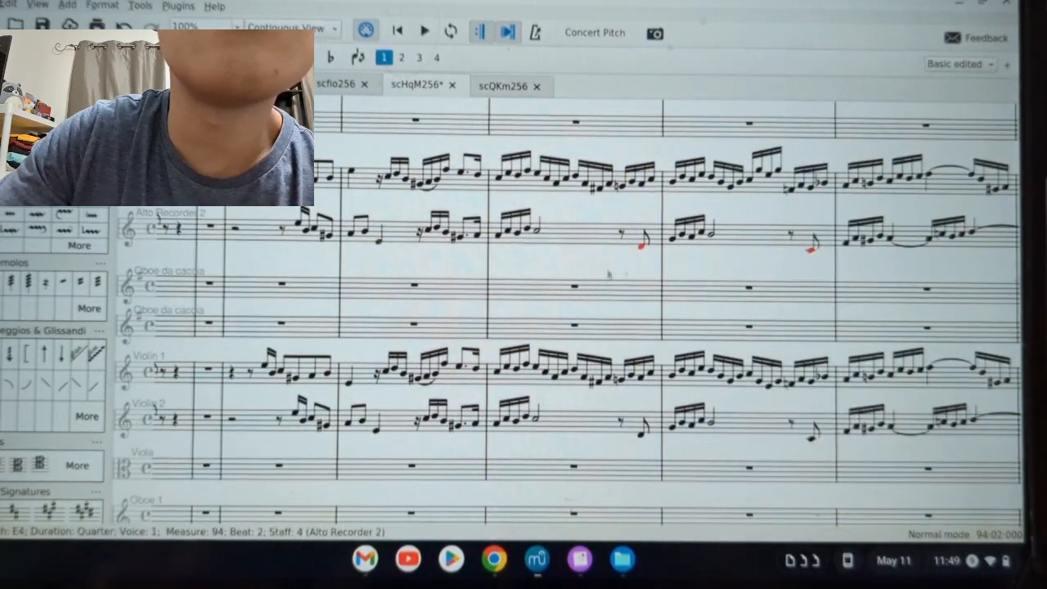
{"action": "left_click", "coordinate": [642, 246], "text": "ctrl"}
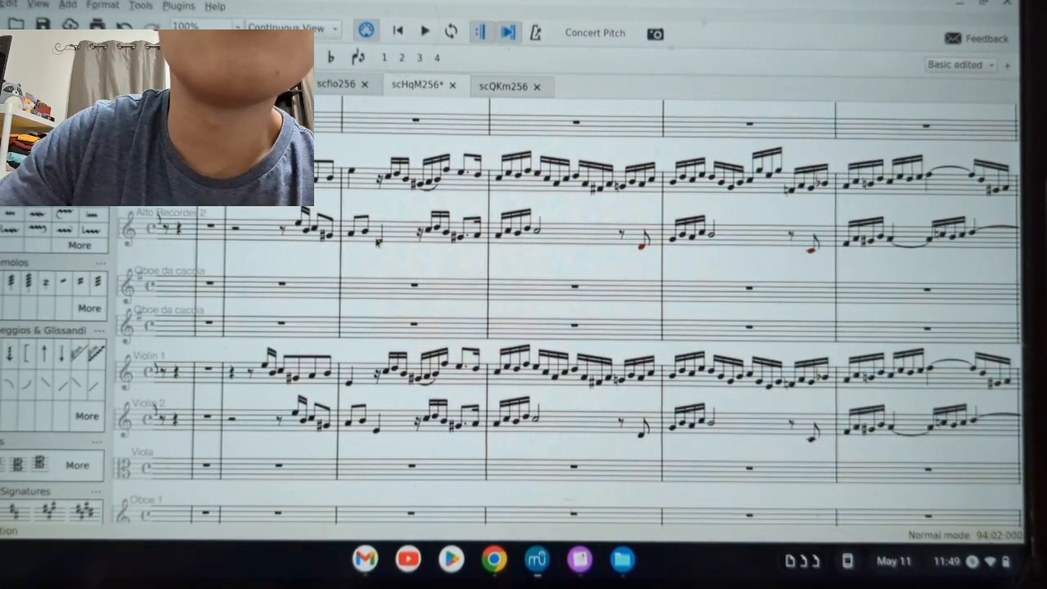
{"action": "key", "text": "ctrl+Up"}
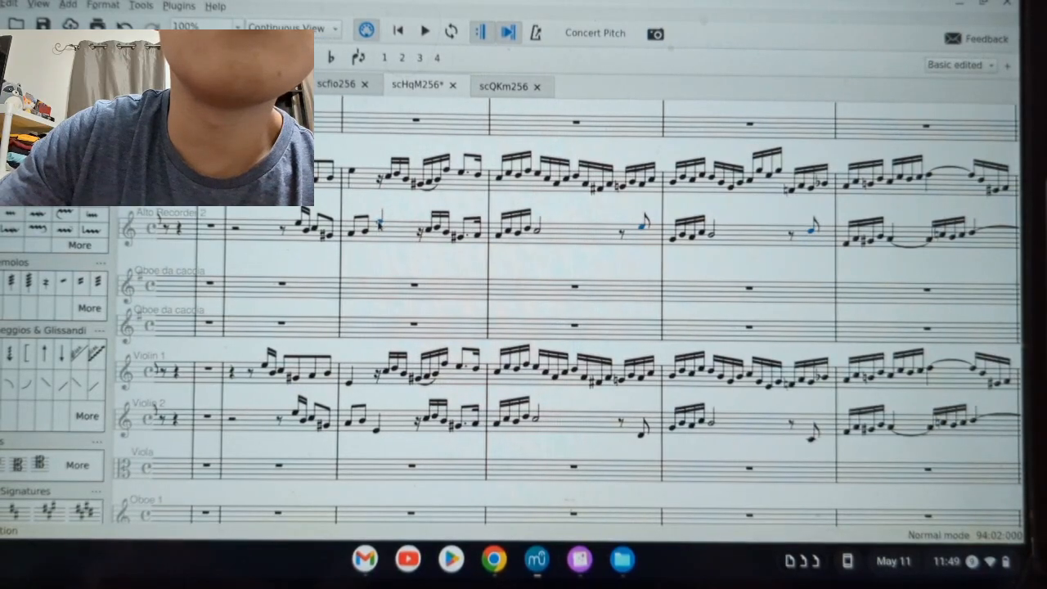
{"action": "left_click_drag", "start_coordinate": [713, 314], "coordinate": [671, 315]}
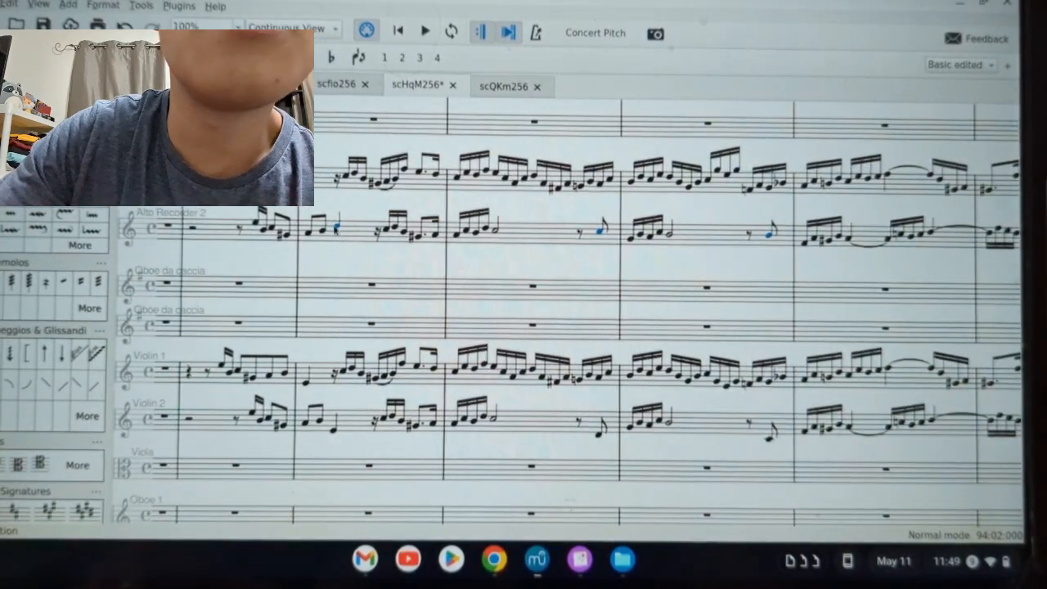
{"action": "left_click_drag", "start_coordinate": [336, 229], "coordinate": [336, 224]}
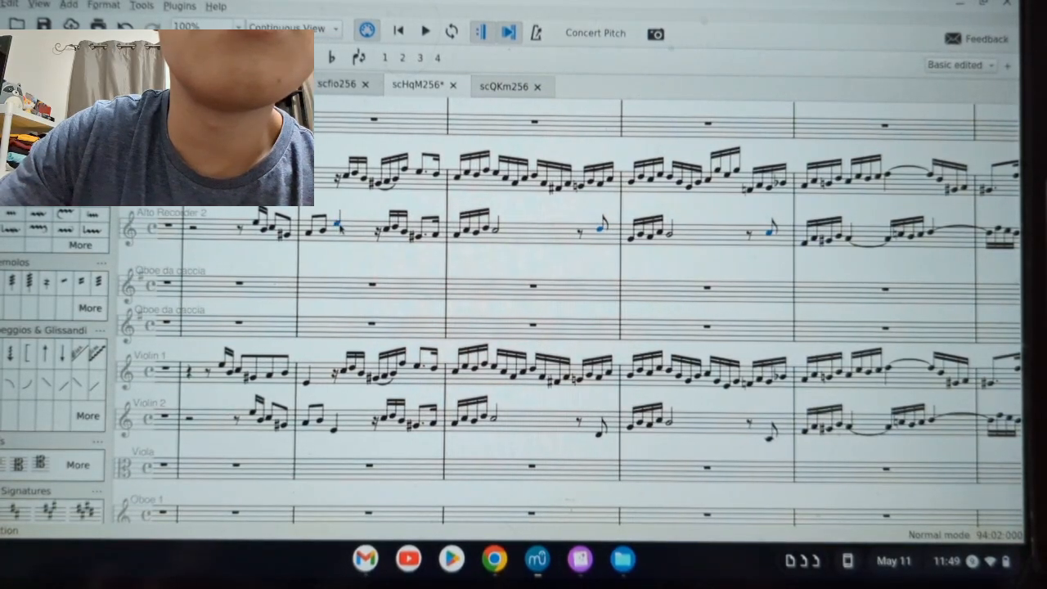
- Copy the Bass and Basso Continuo parts from measure 1 through beat 1 of measure 46 in the scQKm256 score
{"action": "scroll", "coordinate": [540, 290], "scroll_direction": "right", "scroll_amount": 5}
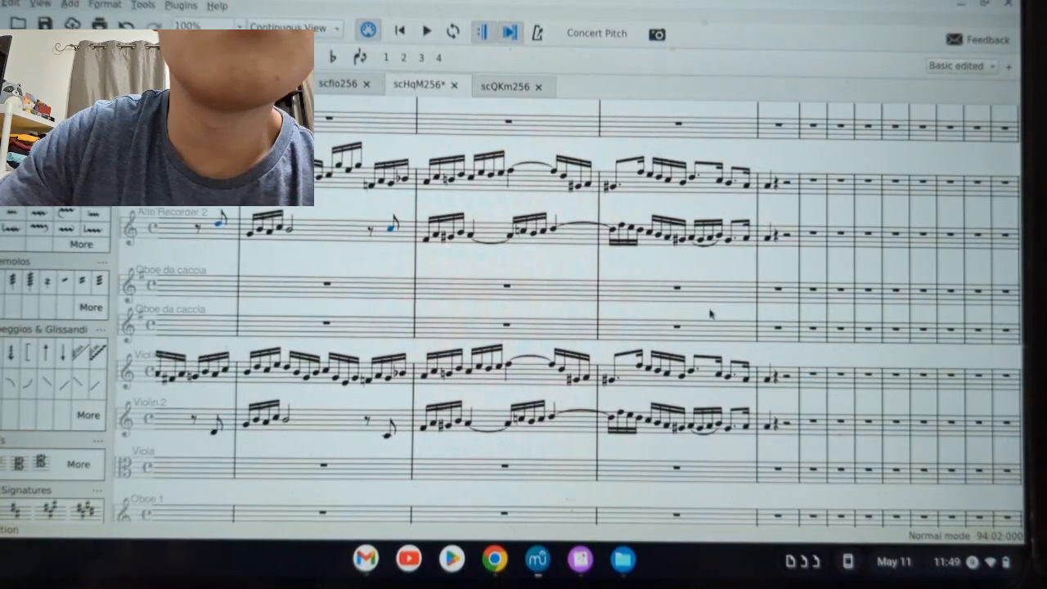
{"action": "scroll", "coordinate": [710, 314], "scroll_direction": "down", "scroll_amount": 3}
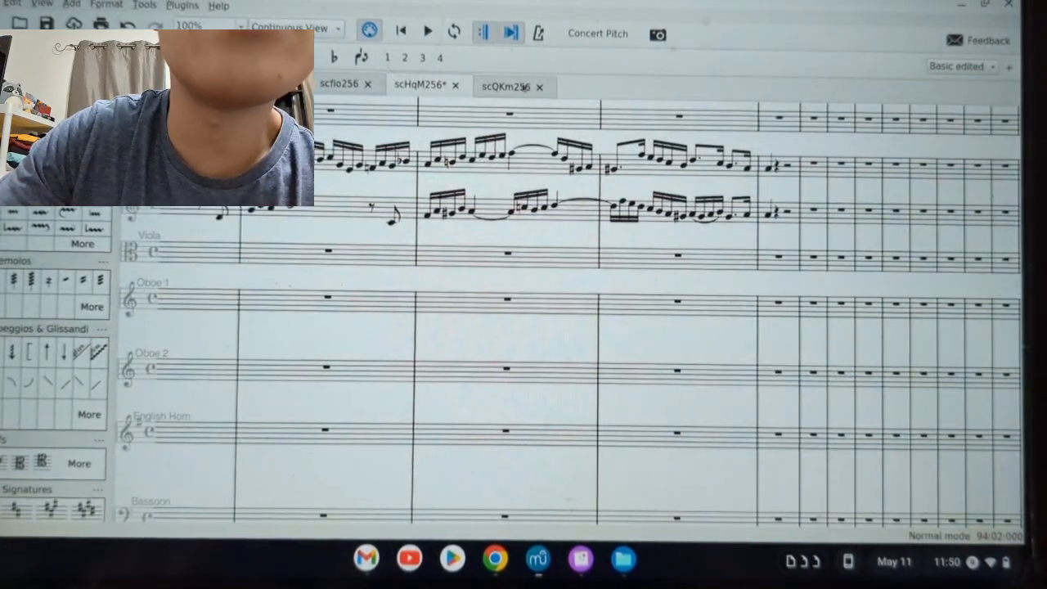
{"action": "left_click", "coordinate": [516, 87]}
{"action": "scroll", "coordinate": [379, 310], "scroll_direction": "down", "scroll_amount": 5}
{"action": "left_click", "coordinate": [309, 236]}
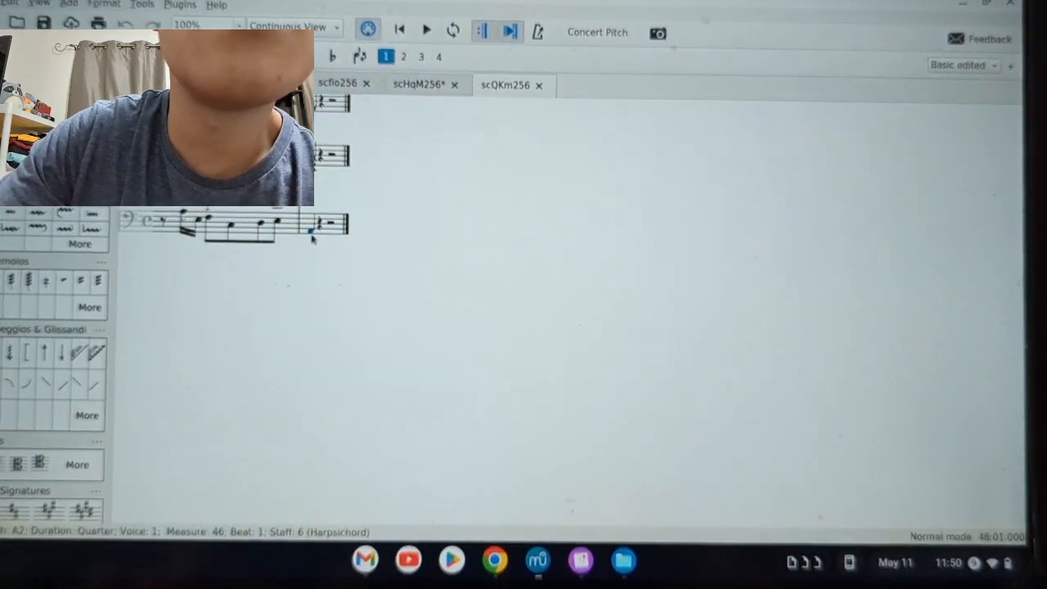
{"action": "scroll", "coordinate": [279, 242], "scroll_direction": "left", "scroll_amount": 5}
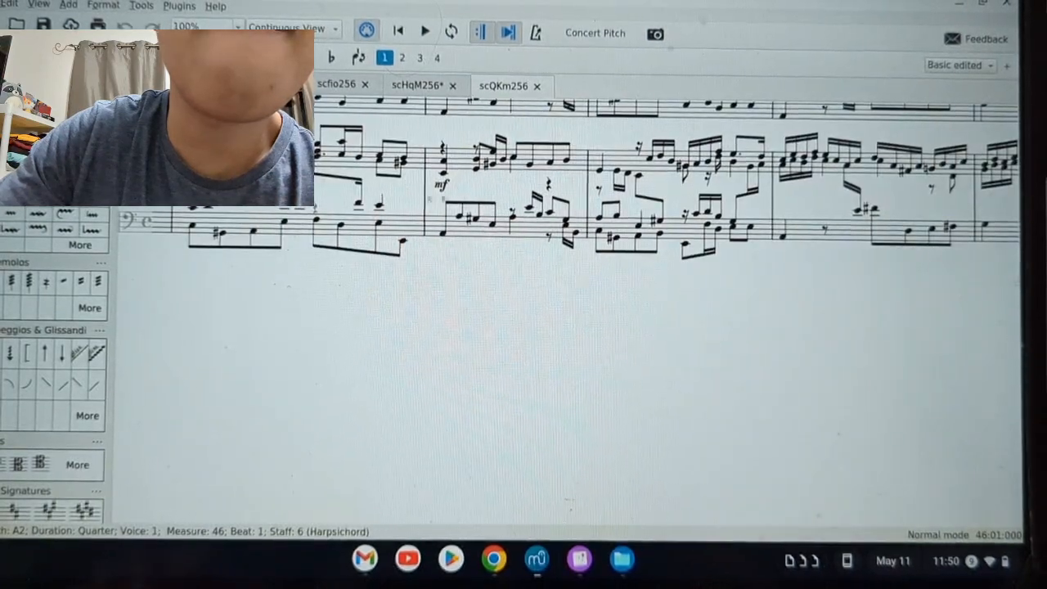
{"action": "scroll", "coordinate": [902, 263], "scroll_direction": "right", "scroll_amount": 5}
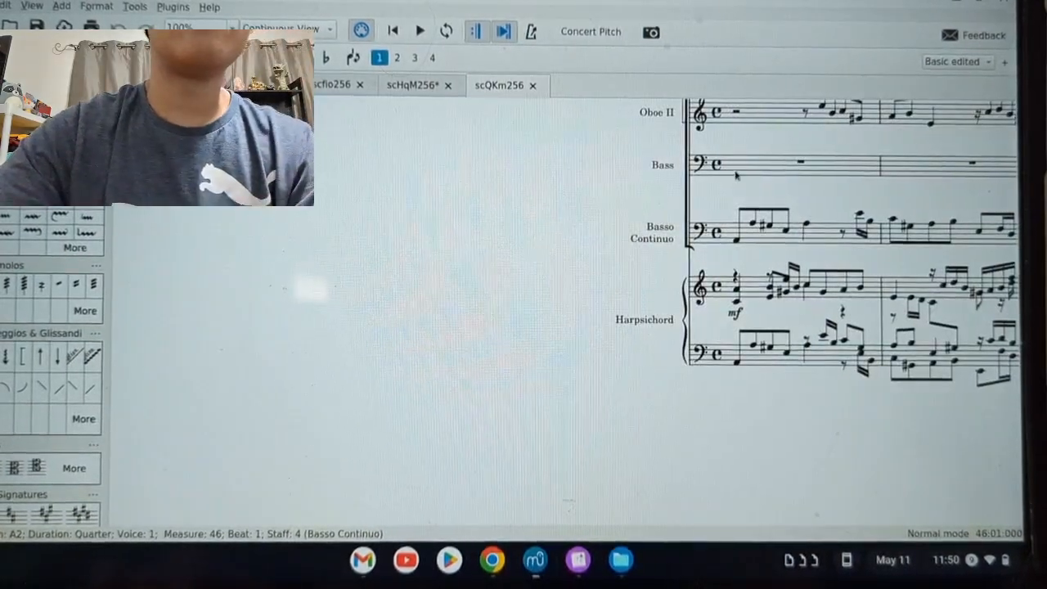
- Paste the copied Bass and Basso Continuo parts into the Bassoon and Violoncello staves of scHqM256 from measure 54
{"action": "left_click", "coordinate": [437, 86]}
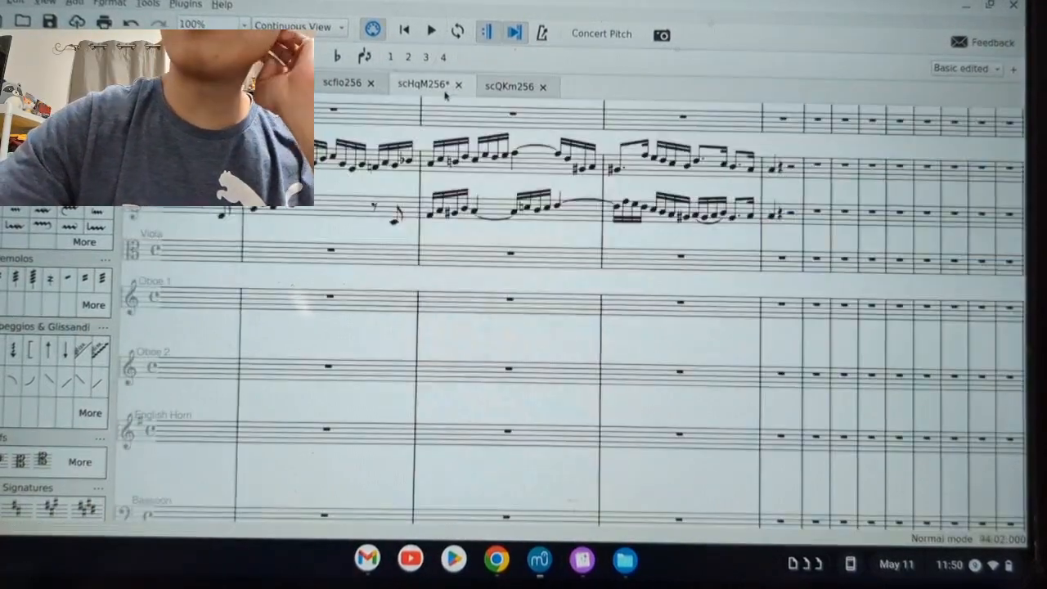
{"action": "scroll", "coordinate": [490, 308], "scroll_direction": "down", "scroll_amount": 8}
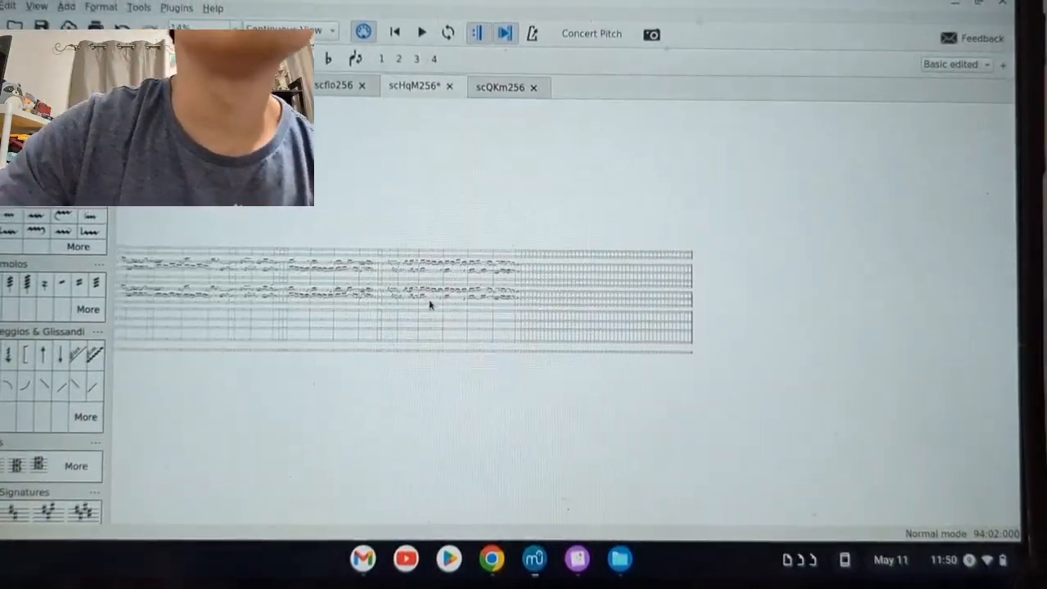
{"action": "scroll", "coordinate": [467, 278], "scroll_direction": "up", "scroll_amount": 8}
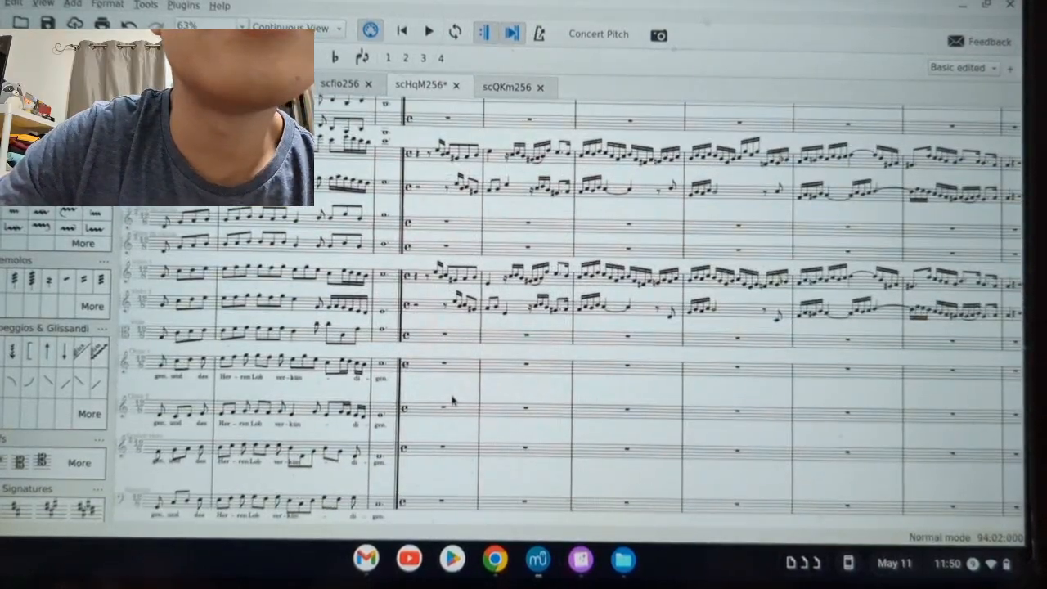
{"action": "scroll", "coordinate": [452, 390], "scroll_direction": "down", "scroll_amount": 4}
{"action": "left_click", "coordinate": [444, 372]}
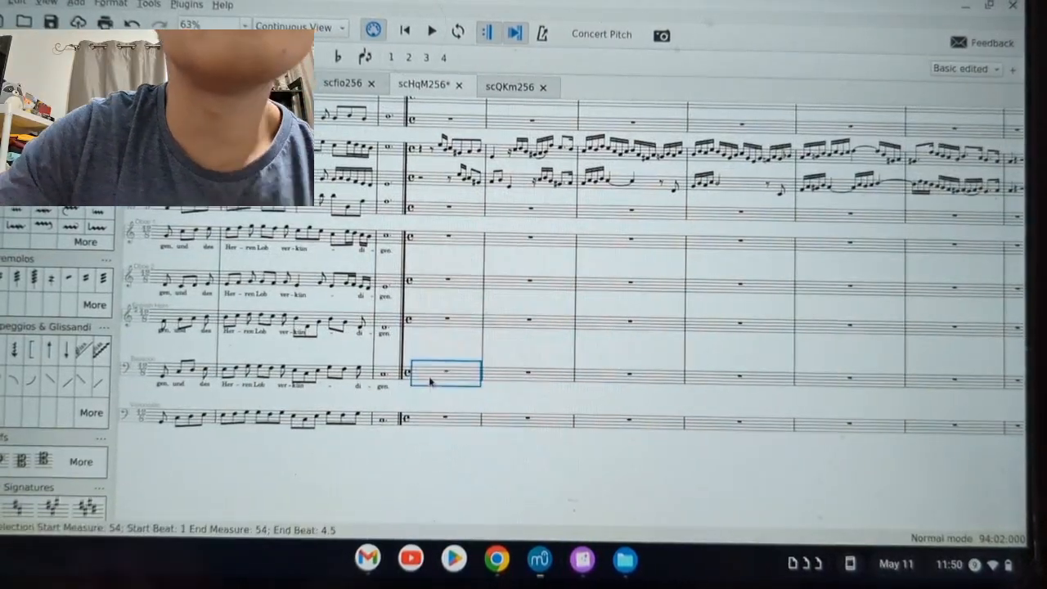
{"action": "key", "text": "ctrl+v"}
- Enter the system text "II: Largo BWV 65" above measure 54 on the Horn in F 1 staff
{"action": "scroll", "coordinate": [446, 191], "scroll_direction": "up", "scroll_amount": 1}
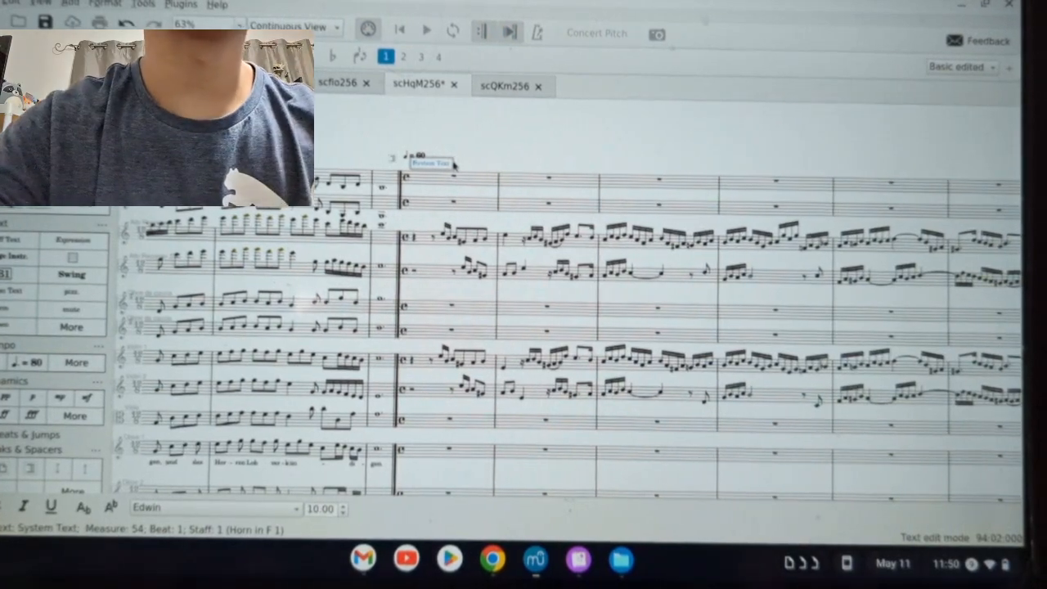
{"action": "key", "text": "ctrl+a"}
{"action": "type", "text": "II: Lar"}
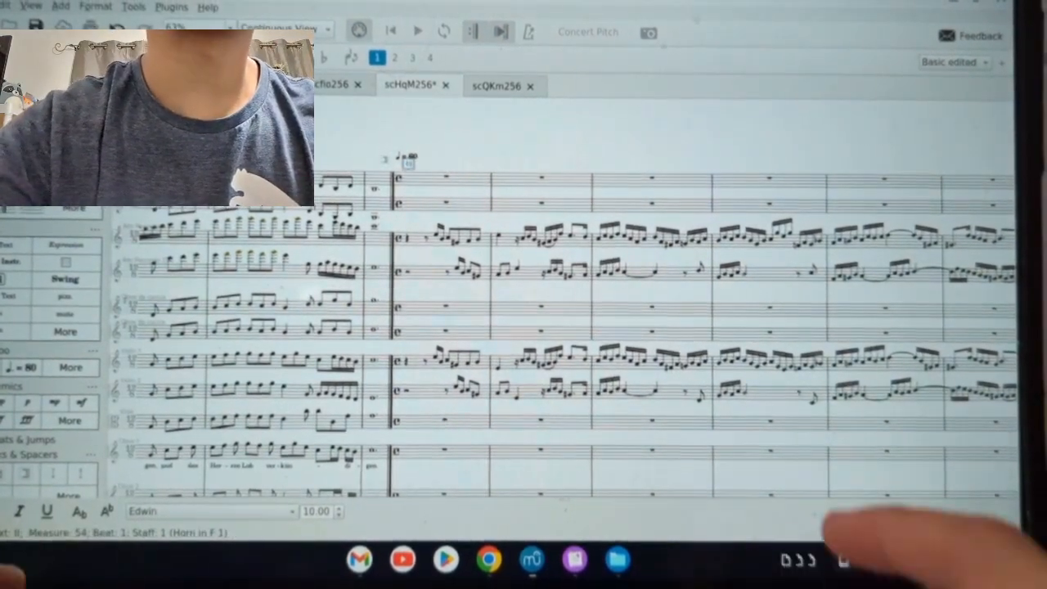
{"action": "type", "text": "go"}
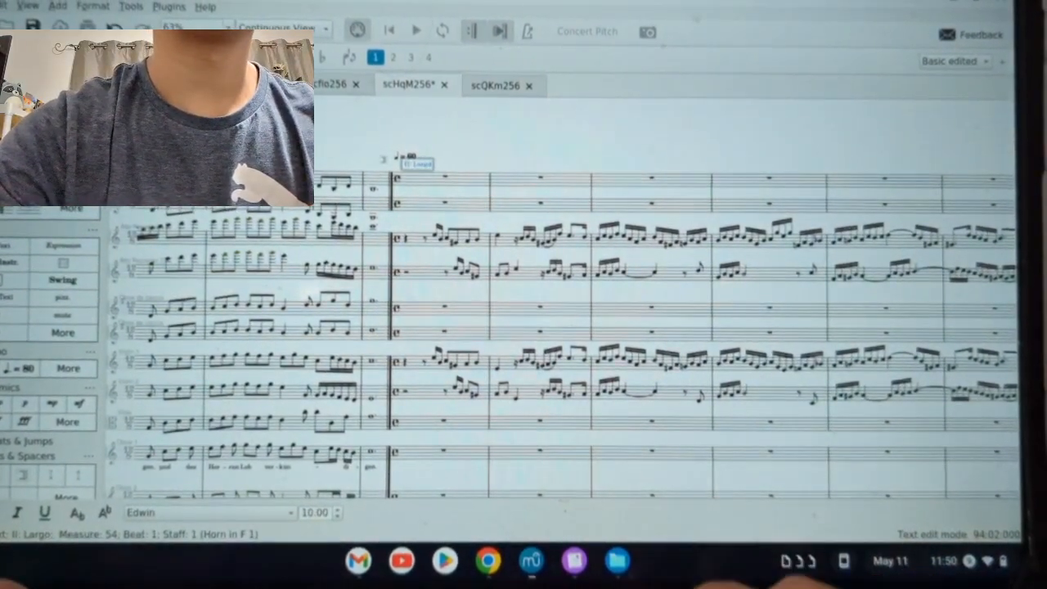
{"action": "type", "text": " BWV 65"}
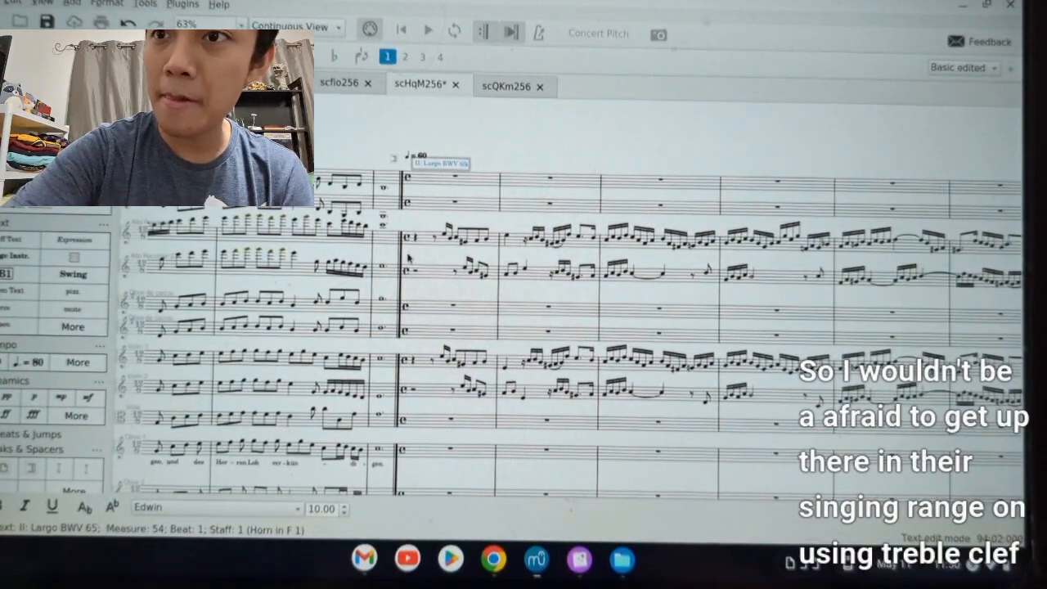
{"action": "scroll", "coordinate": [407, 259], "scroll_direction": "down", "scroll_amount": 3}
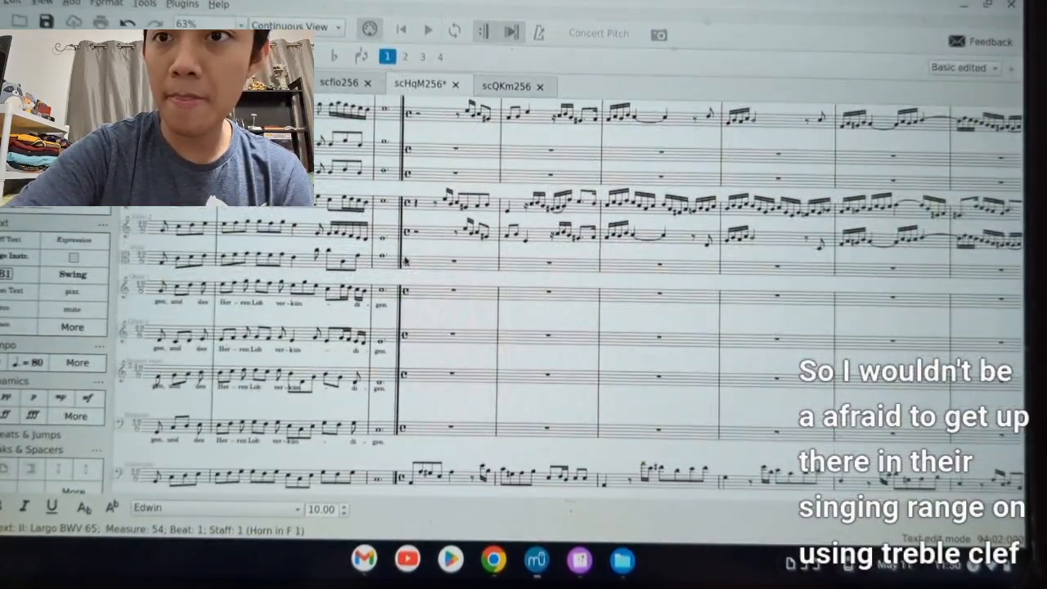
{"action": "scroll", "coordinate": [404, 260], "scroll_direction": "down", "scroll_amount": 3}
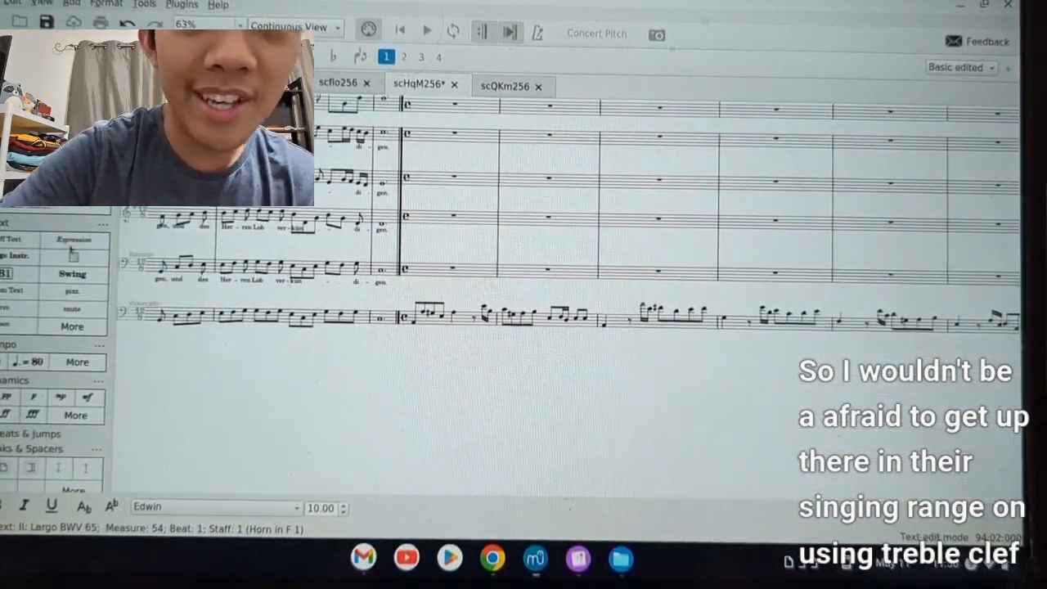
{"action": "left_click", "coordinate": [521, 357]}
- Apply a heavier closing barline at the end of measure 99, where the aria finishes
{"action": "scroll", "coordinate": [655, 373], "scroll_direction": "up", "scroll_amount": 6}
{"action": "left_click_drag", "start_coordinate": [655, 374], "coordinate": [613, 363]}
{"action": "scroll", "coordinate": [612, 369], "scroll_direction": "right", "scroll_amount": 10}
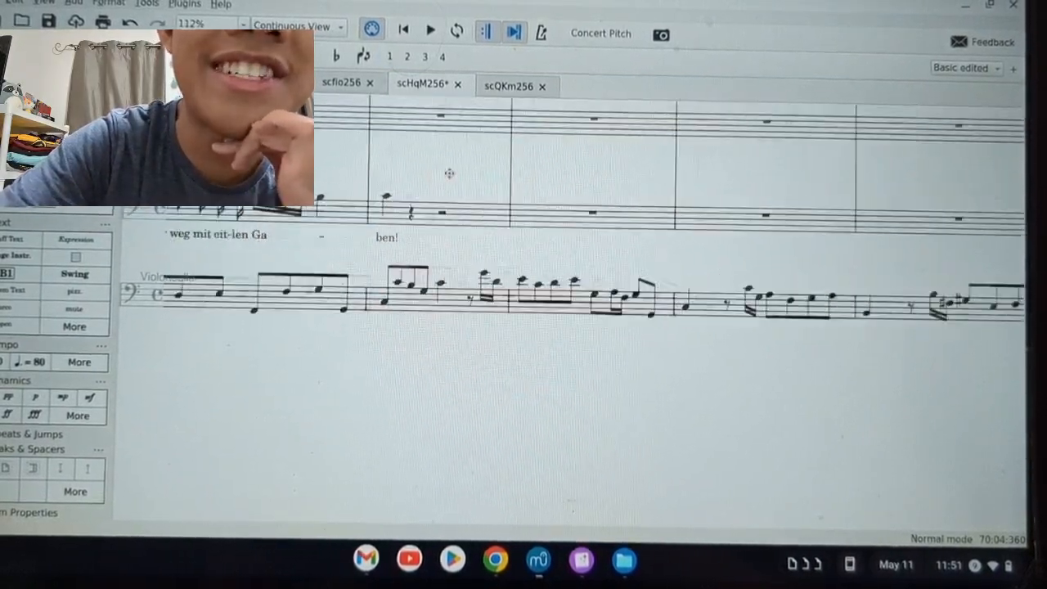
{"action": "scroll", "coordinate": [525, 173], "scroll_direction": "down", "scroll_amount": 3}
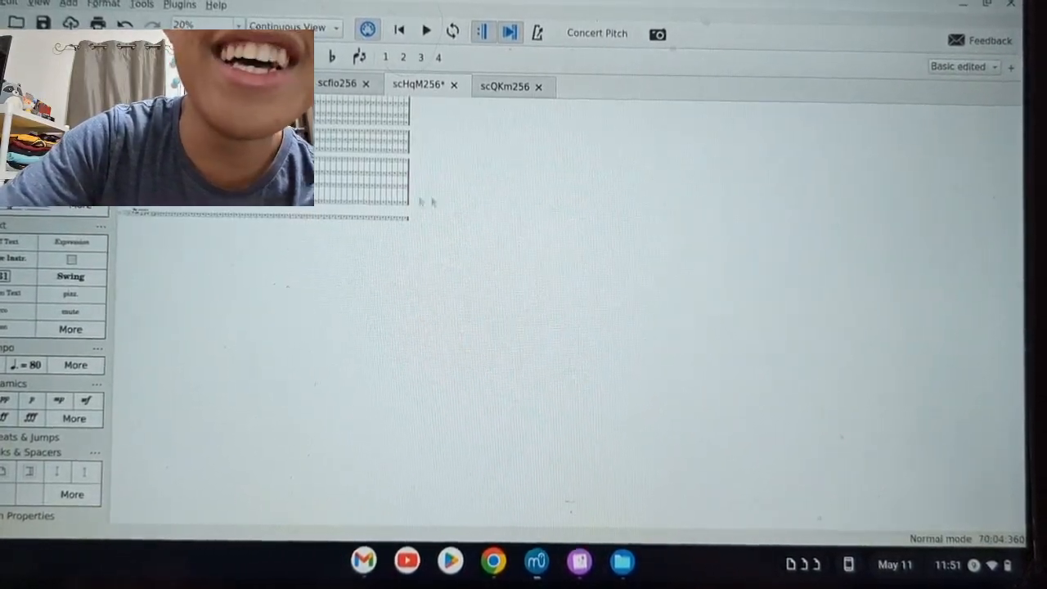
{"action": "scroll", "coordinate": [288, 271], "scroll_direction": "up", "scroll_amount": 3}
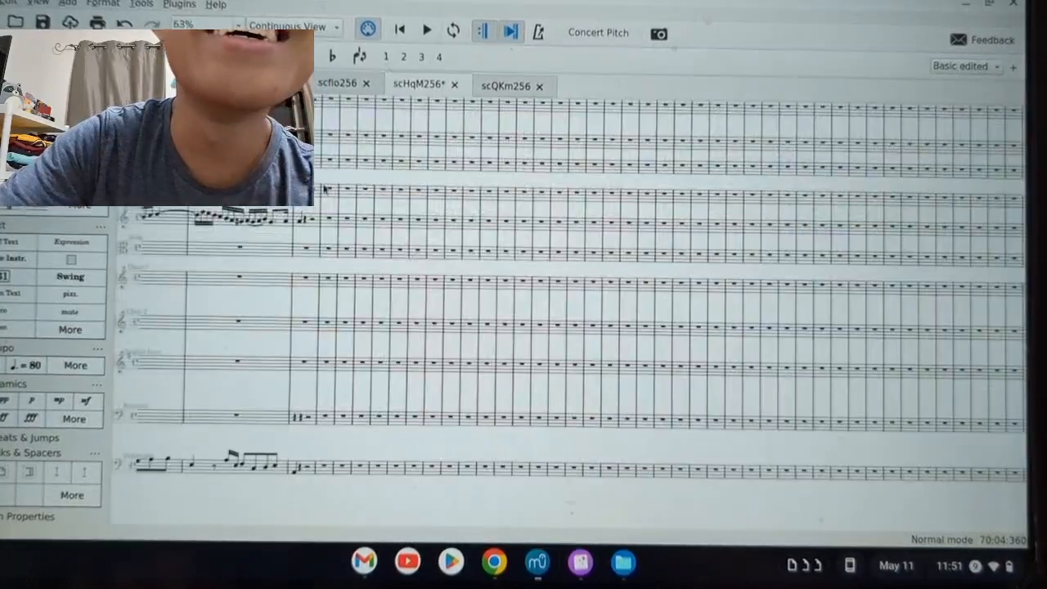
{"action": "scroll", "coordinate": [288, 271], "scroll_direction": "up", "scroll_amount": 3}
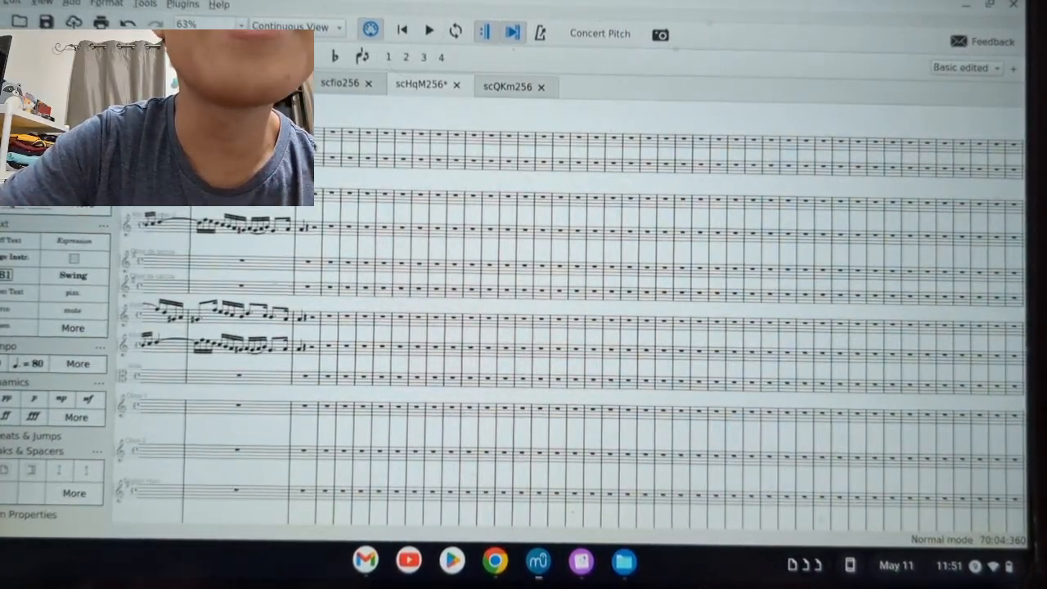
{"action": "left_click", "coordinate": [306, 138]}
{"action": "left_click", "coordinate": [14, 205]}
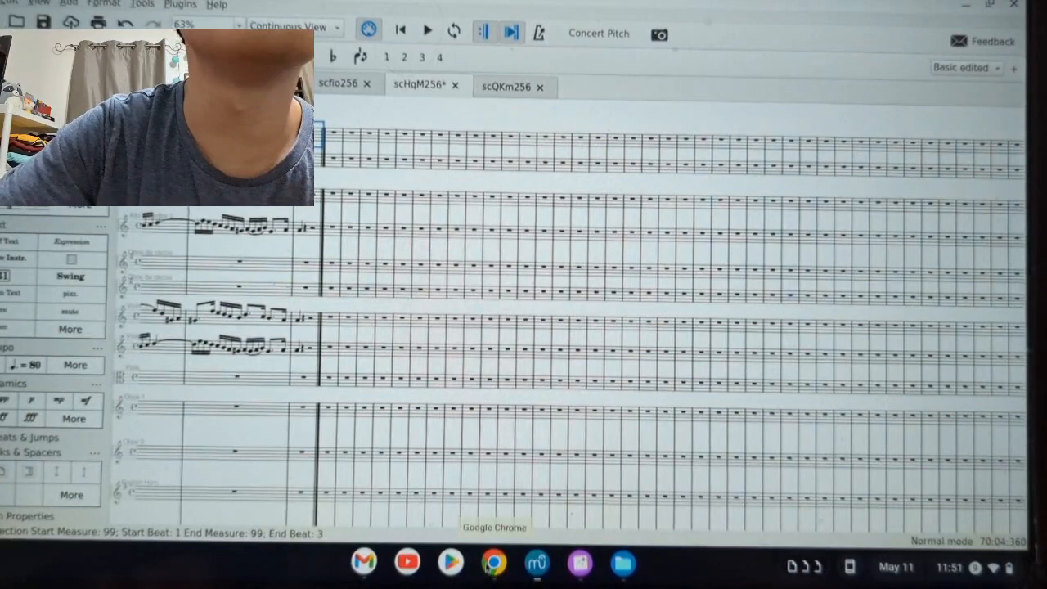
- Check the aria's ending in scQKm256, and lengthen the final notes in measure 99 of scHqM256 to whole notes down to the Violoncello
{"action": "left_click", "coordinate": [513, 86]}
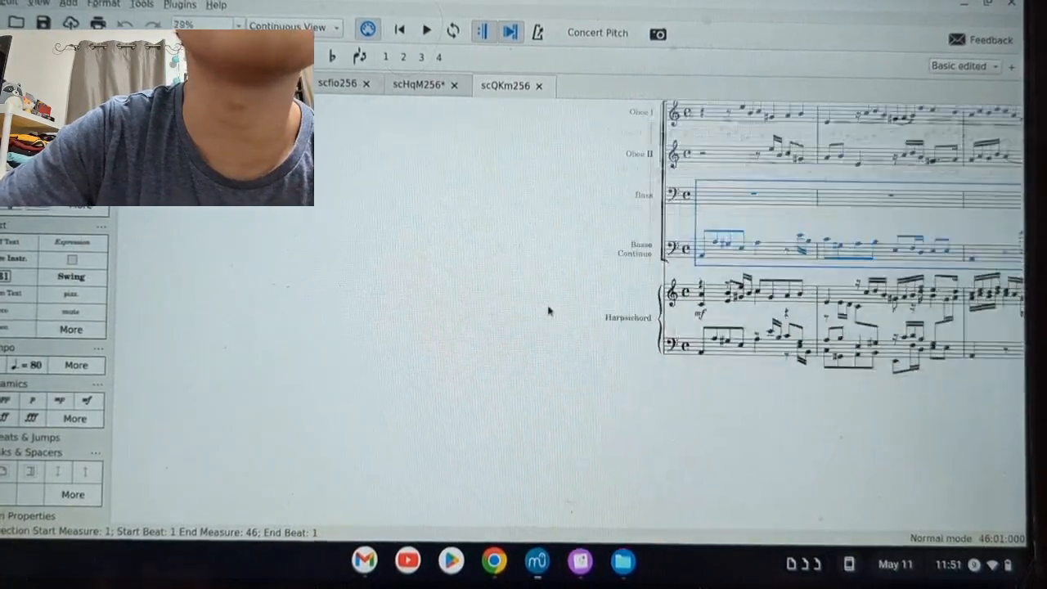
{"action": "scroll", "coordinate": [548, 311], "scroll_direction": "down", "scroll_amount": 4}
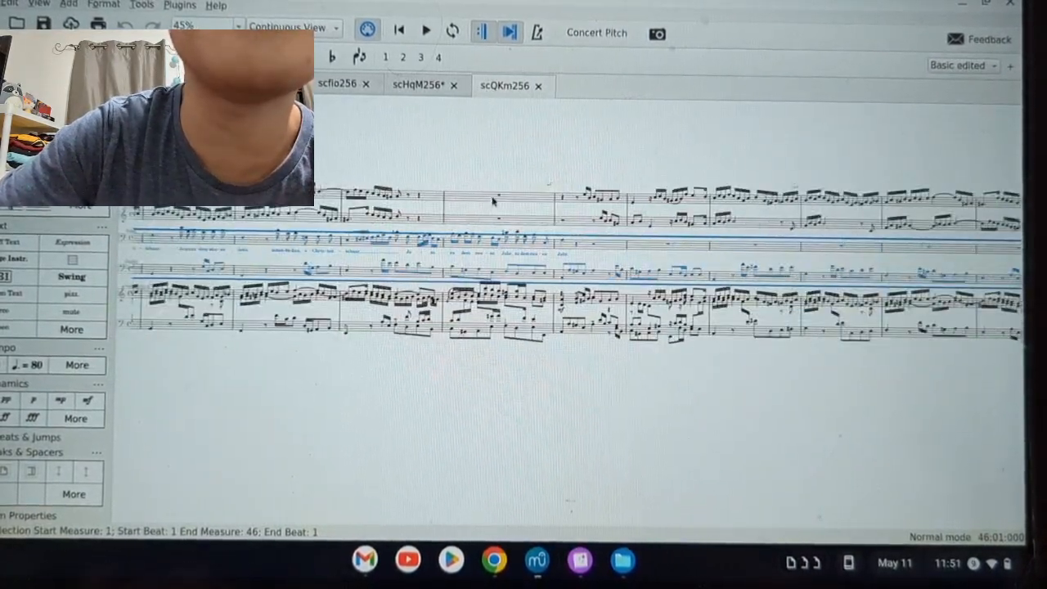
{"action": "scroll", "coordinate": [572, 270], "scroll_direction": "right", "scroll_amount": 10}
{"action": "left_click", "coordinate": [420, 85]}
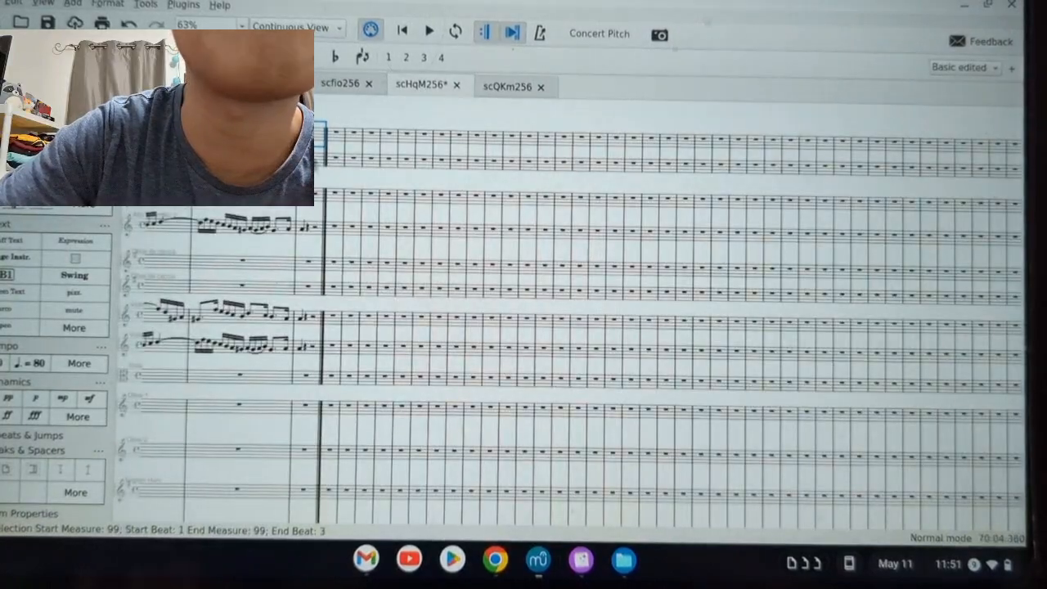
{"action": "scroll", "coordinate": [308, 247], "scroll_direction": "down", "scroll_amount": 5}
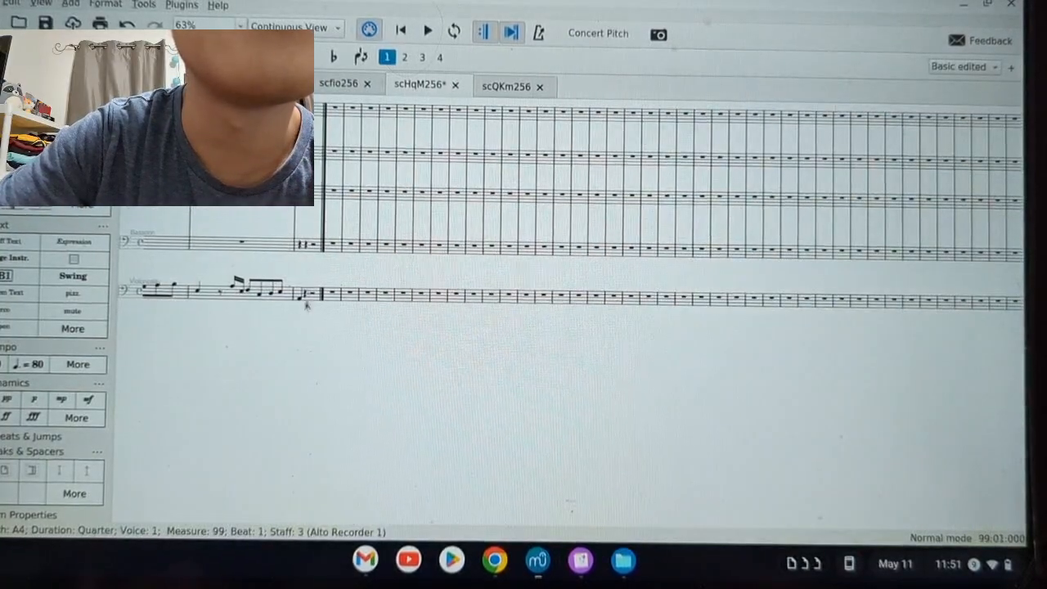
{"action": "left_click", "coordinate": [301, 299], "text": "shift"}
{"action": "key", "text": "Delete"}
{"action": "scroll", "coordinate": [330, 292], "scroll_direction": "up", "scroll_amount": 10}
{"action": "scroll", "coordinate": [327, 297], "scroll_direction": "down", "scroll_amount": 10}
{"action": "scroll", "coordinate": [325, 299], "scroll_direction": "up", "scroll_amount": 5}
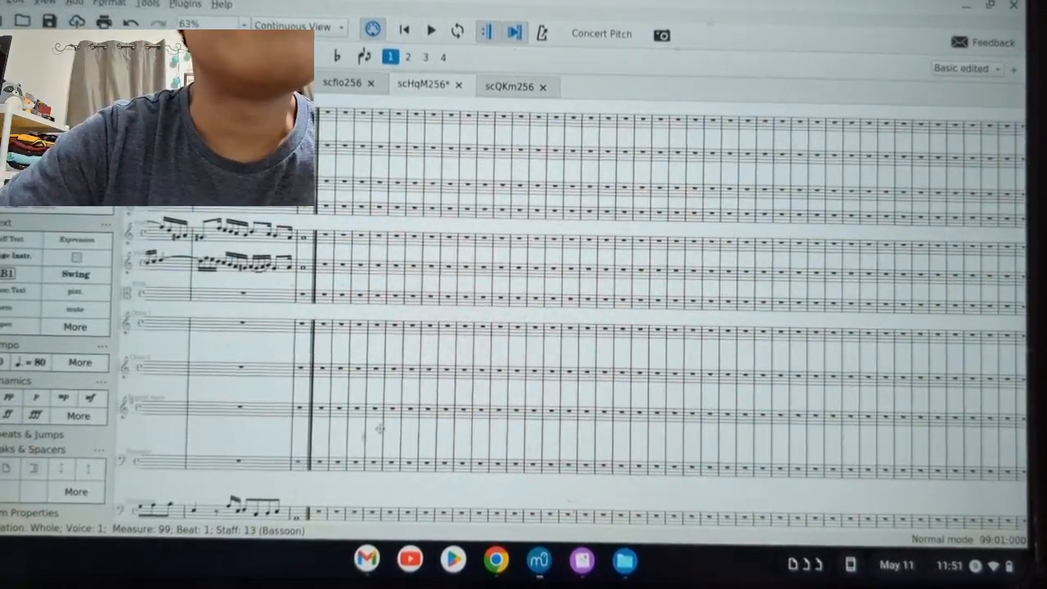
- Copy the Violoncello line from measure 93 beat 3 through measure 99 beat 1 into the Bassoon staff, starting at measure 93 beat 3
{"action": "left_click_drag", "start_coordinate": [360, 436], "coordinate": [749, 330]}
{"action": "left_click_drag", "start_coordinate": [349, 462], "coordinate": [687, 409]}
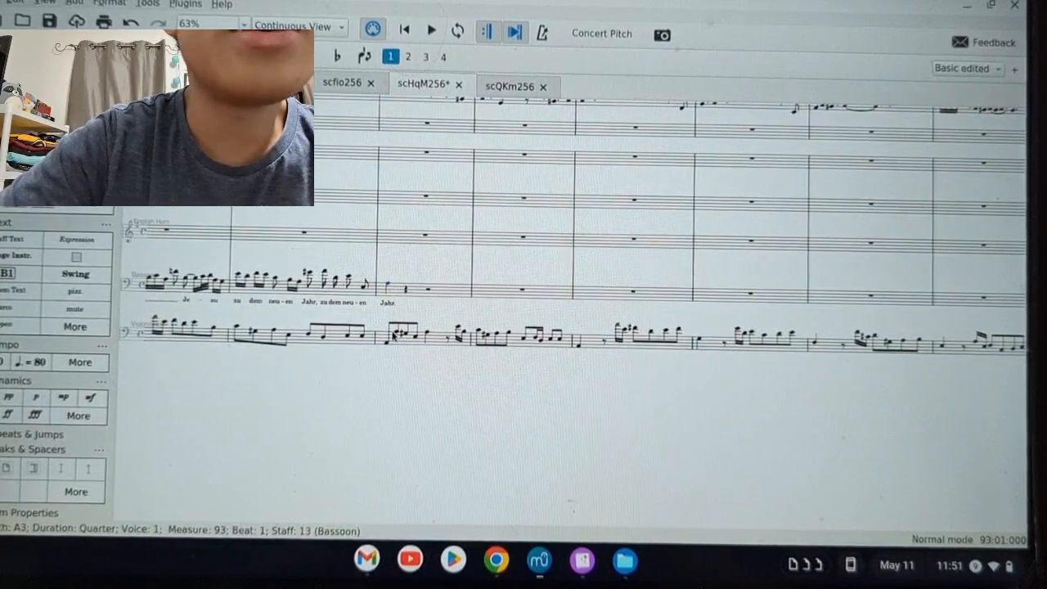
{"action": "left_click", "coordinate": [428, 335]}
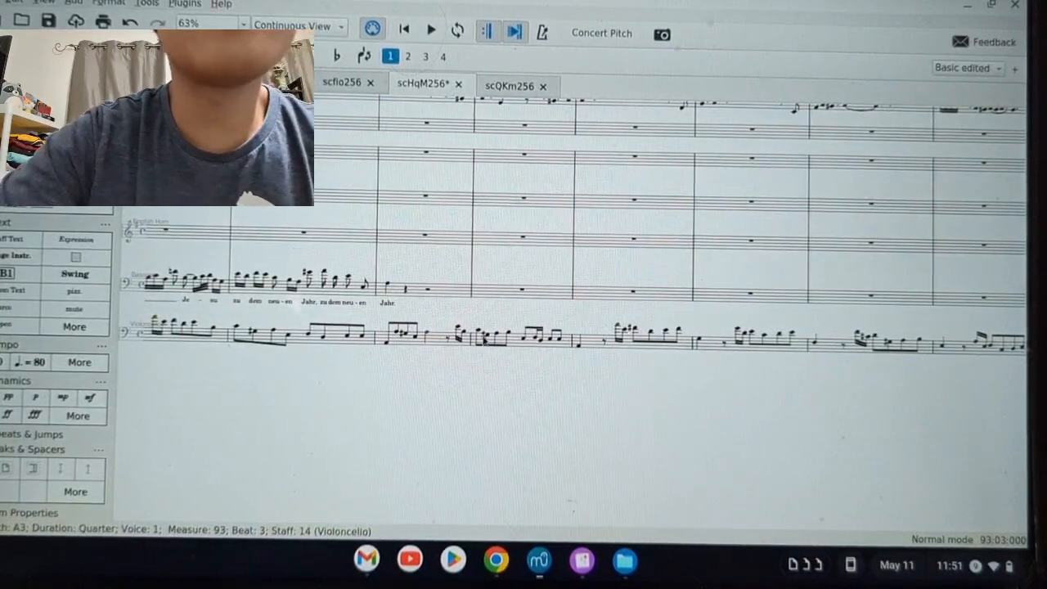
{"action": "scroll", "coordinate": [584, 321], "scroll_direction": "right", "scroll_amount": 5}
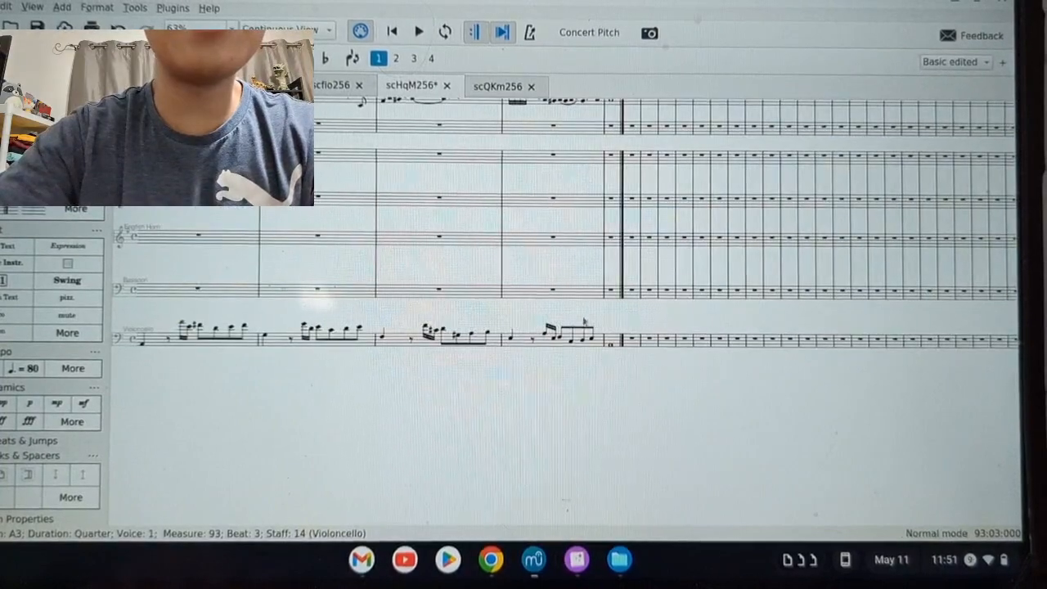
{"action": "left_click", "coordinate": [615, 351], "text": "shift"}
{"action": "scroll", "coordinate": [373, 385], "scroll_direction": "left", "scroll_amount": 4}
{"action": "key", "text": "ctrl+c"}
{"action": "left_click", "coordinate": [336, 291]}
{"action": "key", "text": "ctrl+v"}
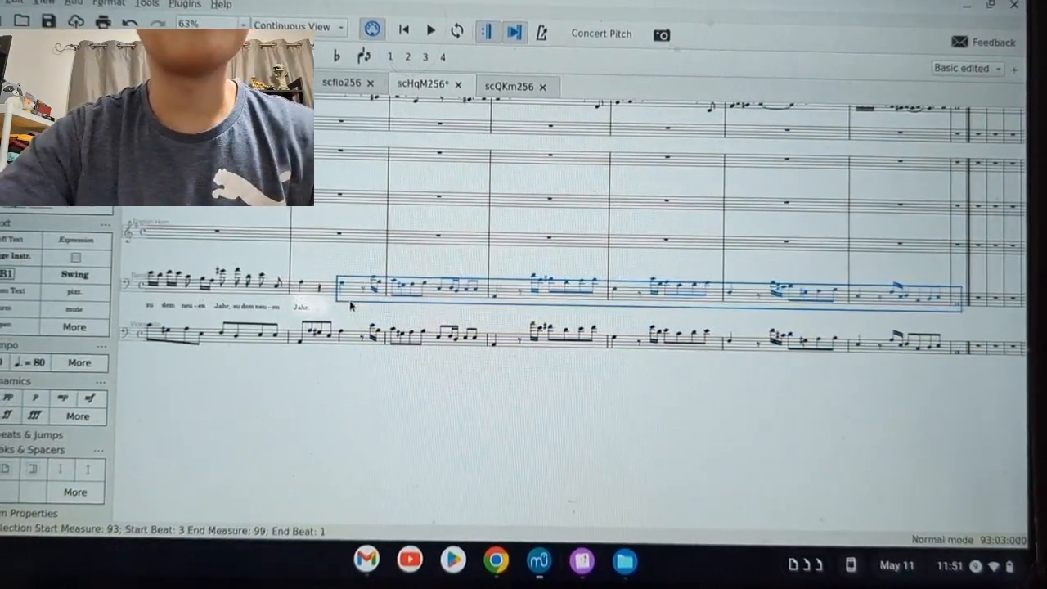
{"action": "left_click_drag", "start_coordinate": [575, 262], "coordinate": [274, 301]}
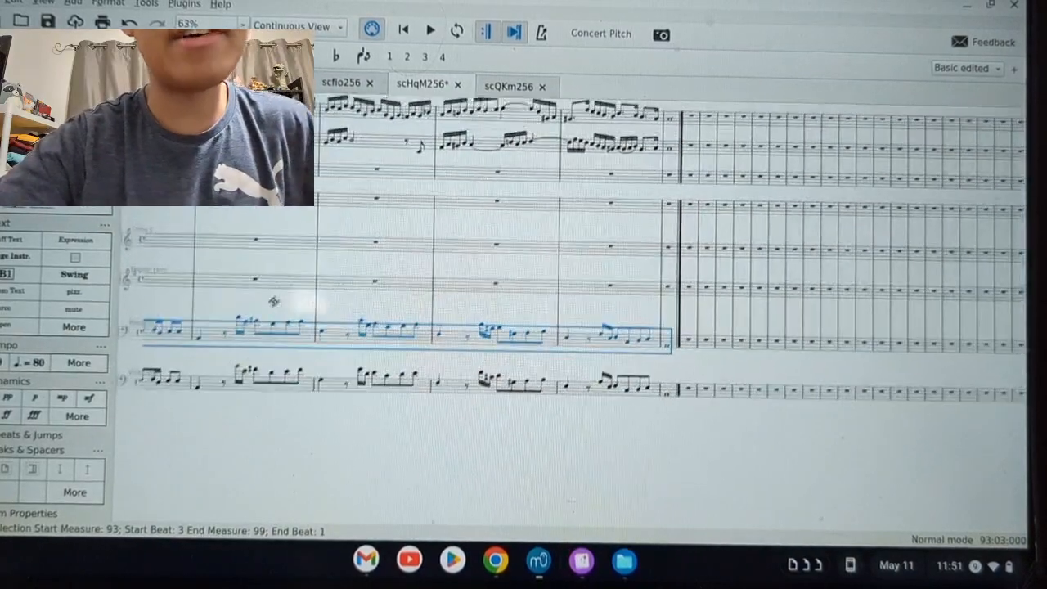
{"action": "scroll", "coordinate": [678, 305], "scroll_direction": "up", "scroll_amount": 3}
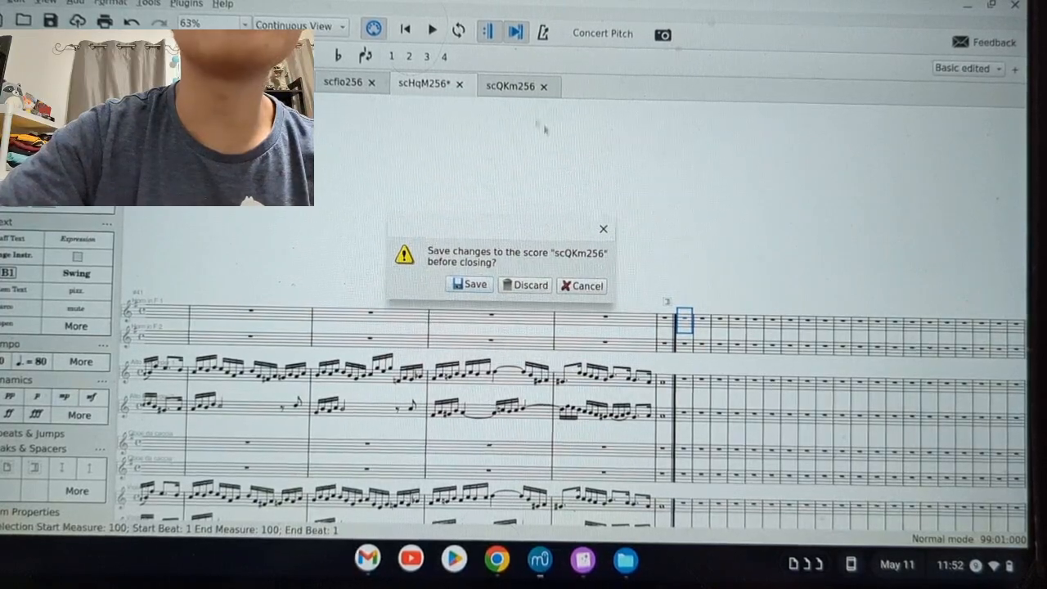
- Keep scQKm256 open and copy both Harpsichord staves from measure 1 through beat 1 of measure 46
{"action": "left_click", "coordinate": [595, 290]}
{"action": "left_click", "coordinate": [507, 90]}
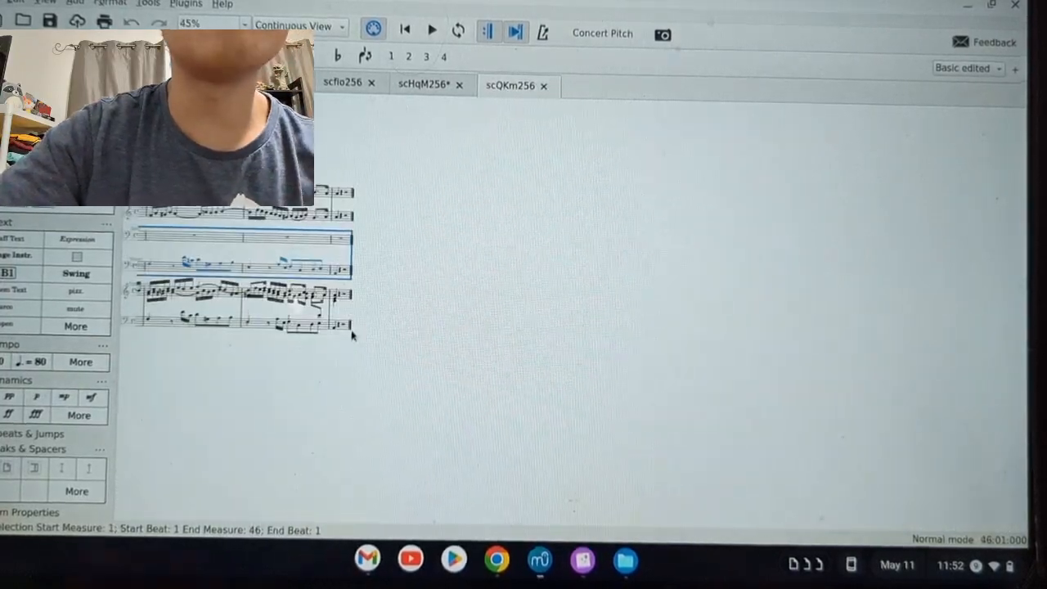
{"action": "scroll", "coordinate": [351, 334], "scroll_direction": "up", "scroll_amount": 4}
{"action": "left_click", "coordinate": [319, 349]}
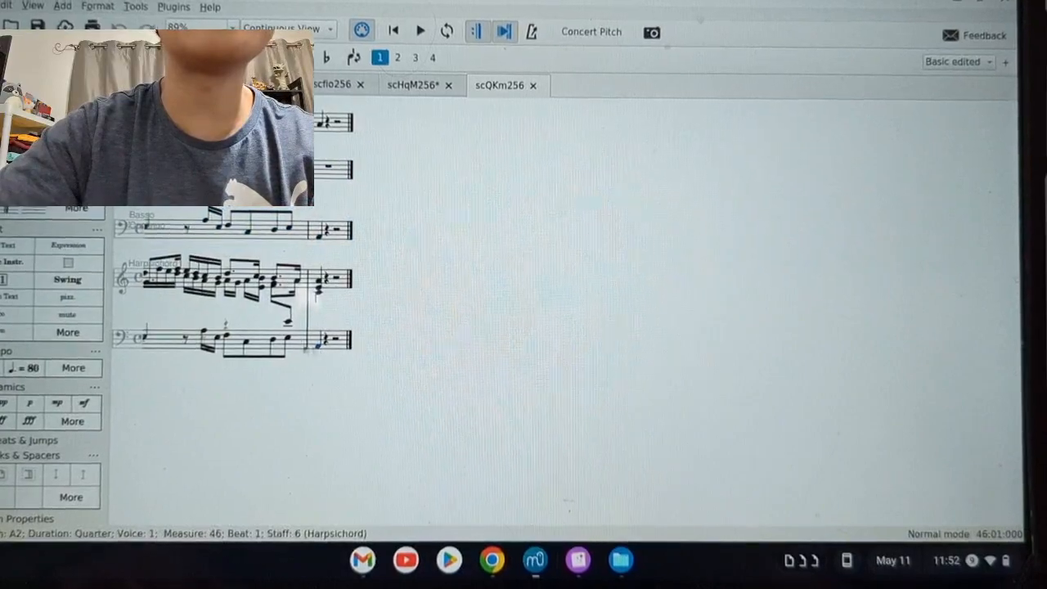
{"action": "scroll", "coordinate": [323, 339], "scroll_direction": "left", "scroll_amount": 15}
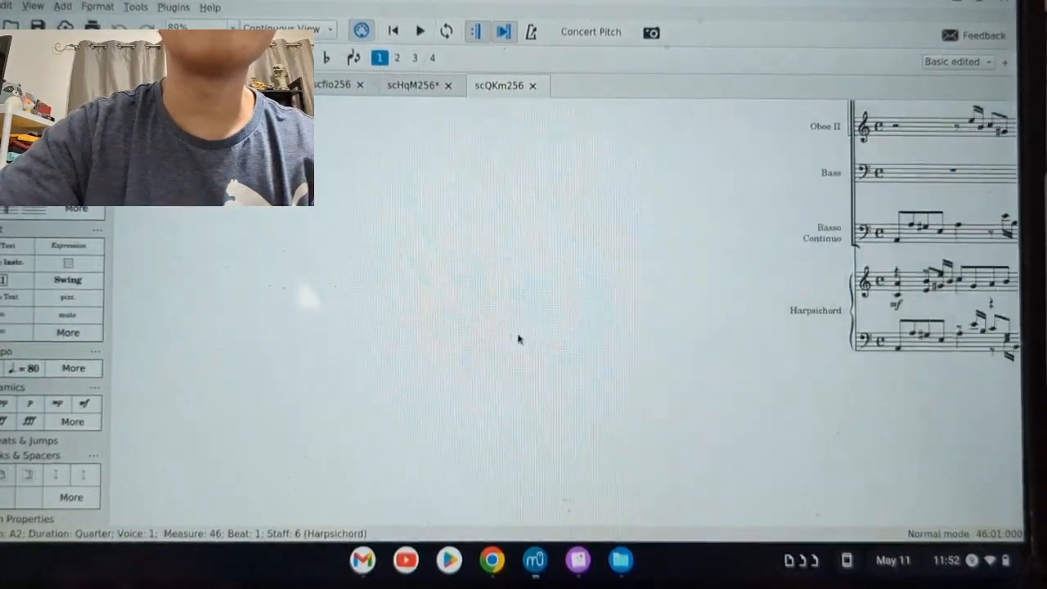
{"action": "scroll", "coordinate": [515, 338], "scroll_direction": "right", "scroll_amount": 4}
{"action": "left_click", "coordinate": [601, 283], "text": "shift"}
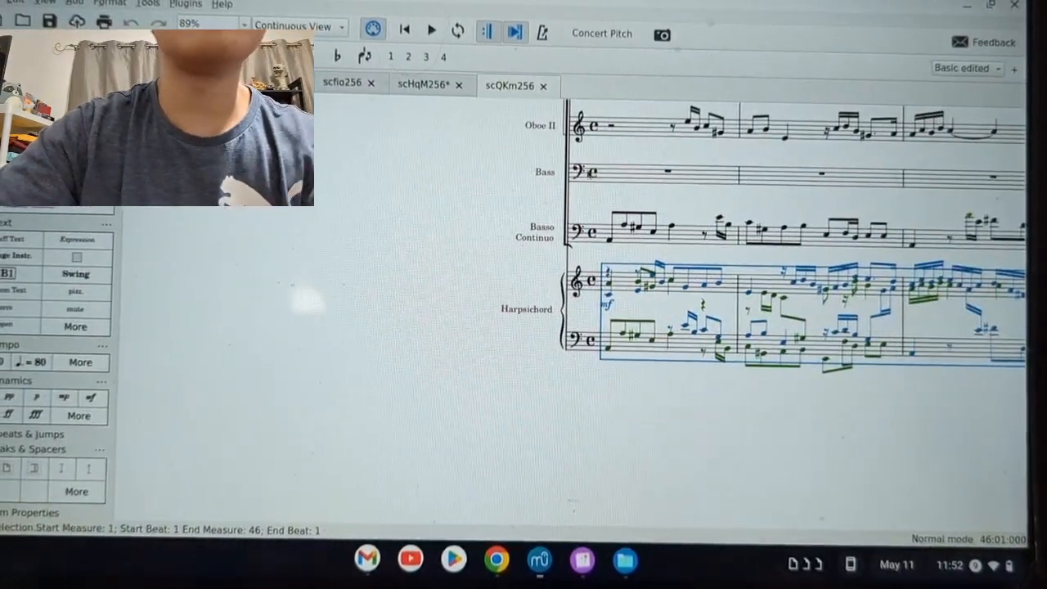
- Add a Harpsichord to the scHqM256 score and place it below the Violoncello
{"action": "left_click", "coordinate": [433, 84]}
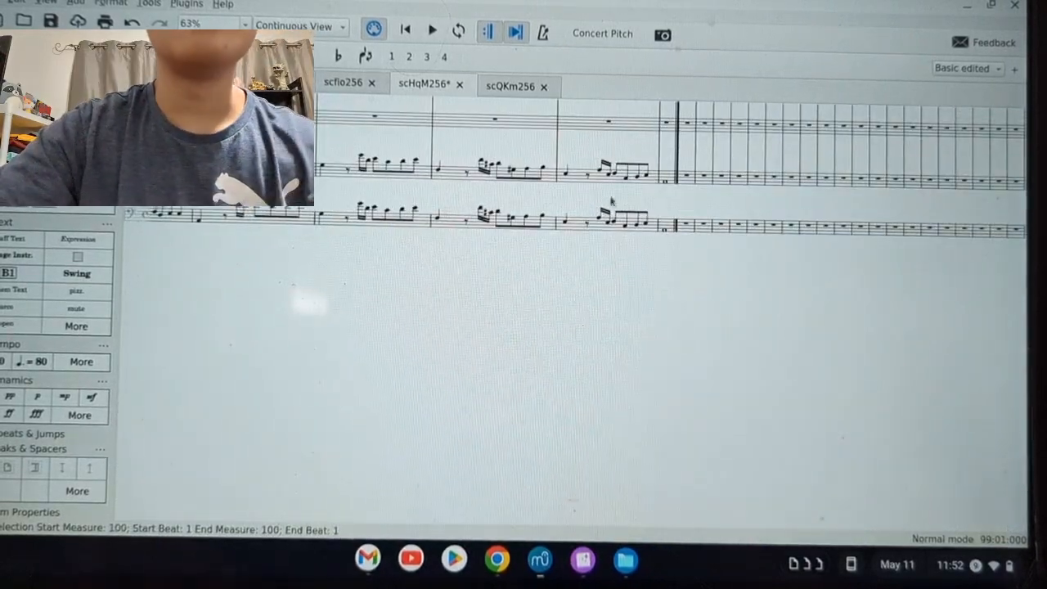
{"action": "scroll", "coordinate": [513, 230], "scroll_direction": "up", "scroll_amount": 1}
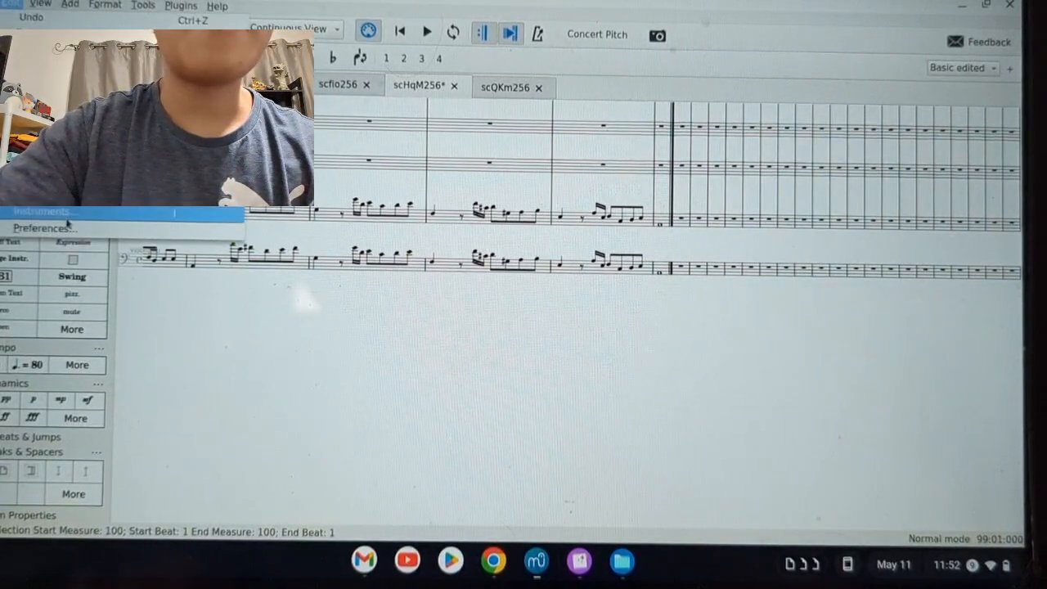
{"action": "key", "text": "i"}
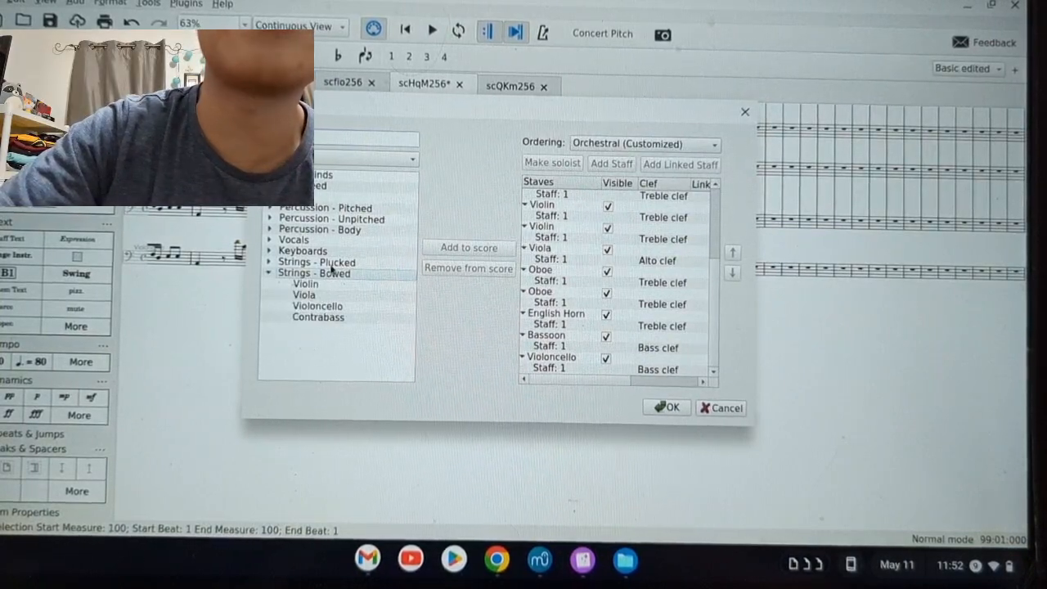
{"action": "left_click", "coordinate": [331, 263]}
{"action": "left_click", "coordinate": [331, 264]}
{"action": "left_click", "coordinate": [311, 240]}
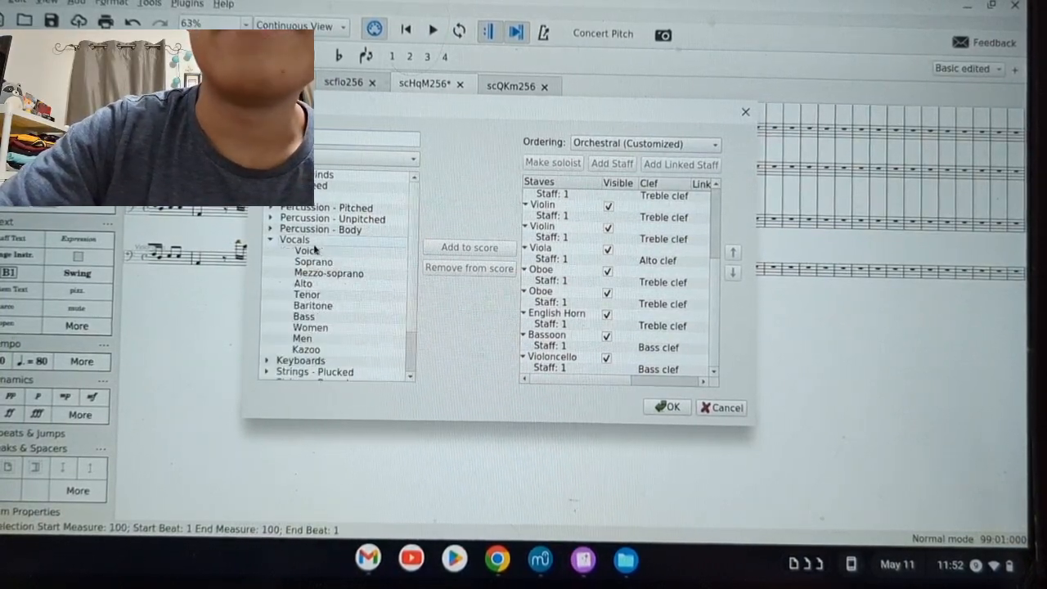
{"action": "left_click", "coordinate": [296, 239]}
{"action": "left_click", "coordinate": [304, 251]}
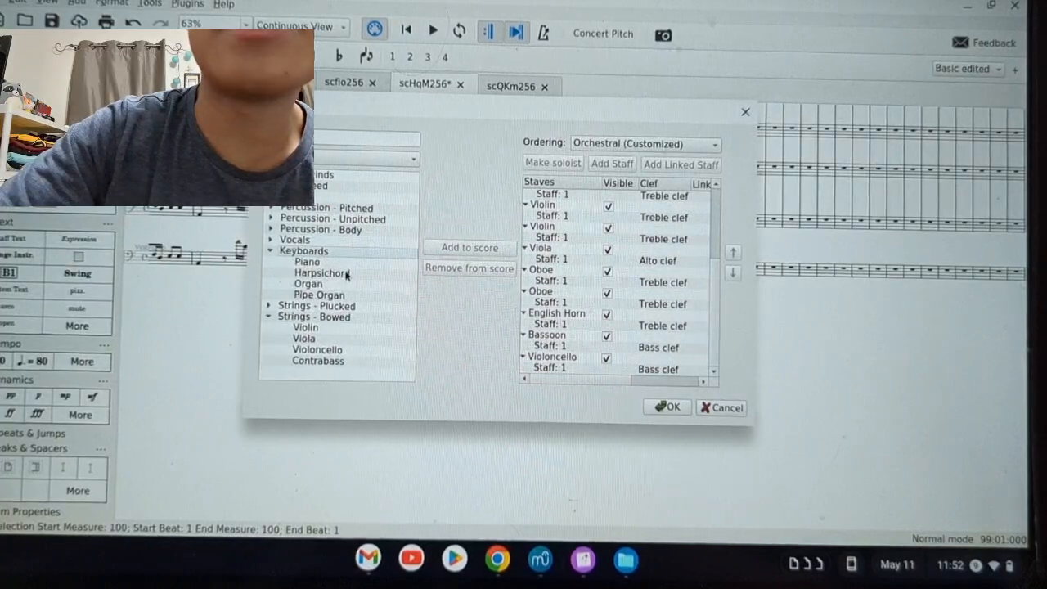
{"action": "left_click", "coordinate": [486, 249]}
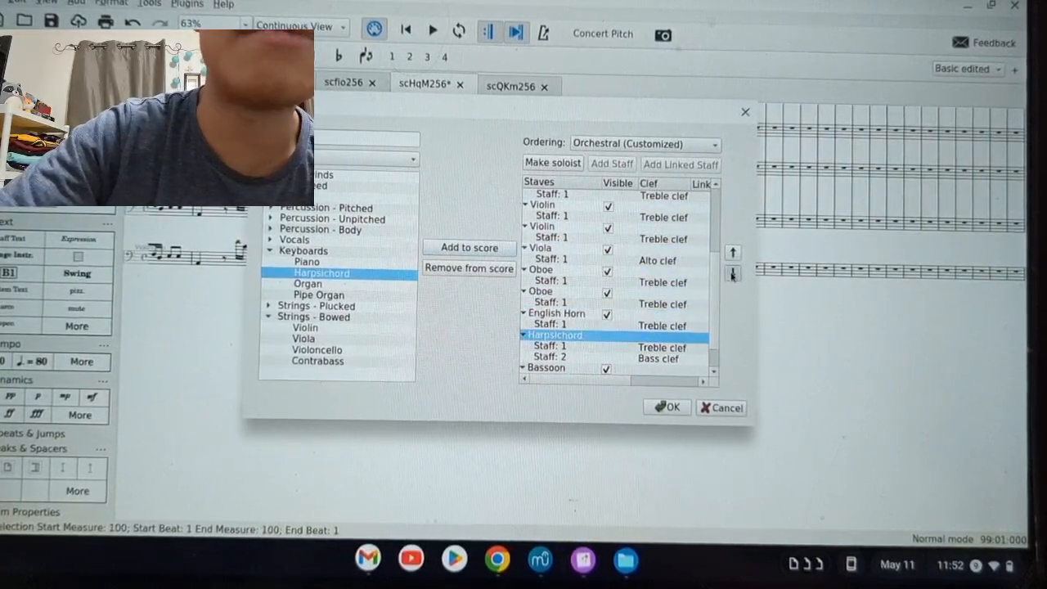
{"action": "left_click", "coordinate": [732, 275]}
{"action": "left_click", "coordinate": [732, 276]}
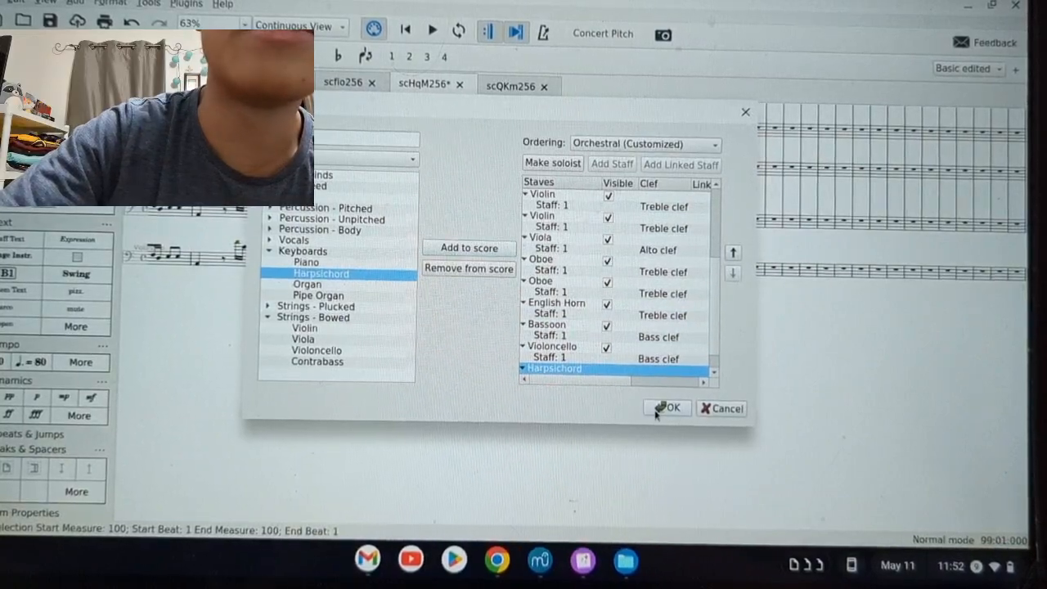
{"action": "left_click", "coordinate": [668, 406]}
- Paste the copied part into the Harpsichord staves of scHqM256 from measure 54 and play back its opening briefly
{"action": "left_click_drag", "start_coordinate": [387, 401], "coordinate": [757, 392]}
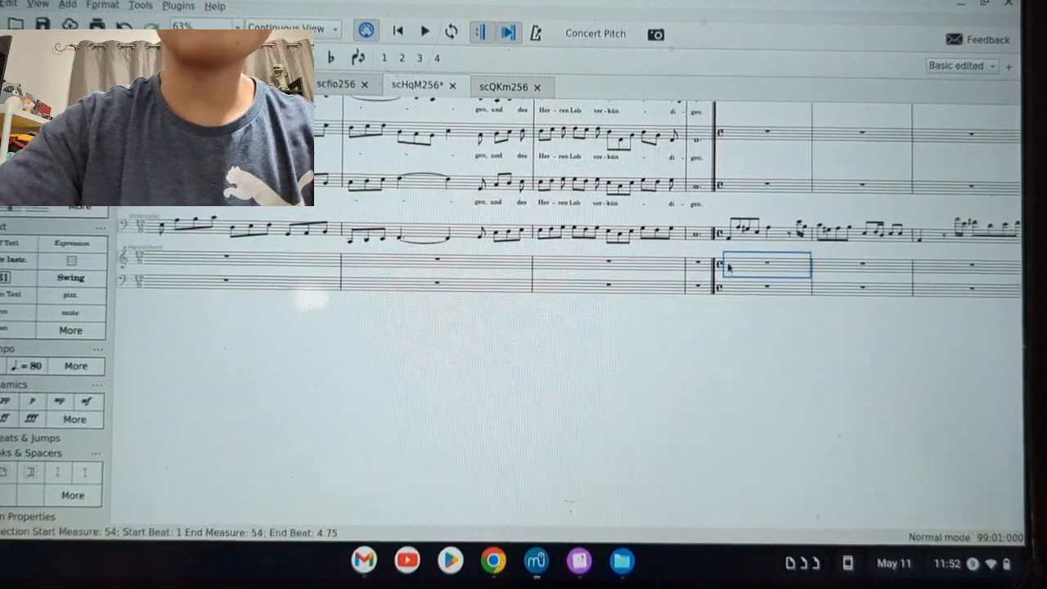
{"action": "key", "text": "ctrl+v"}
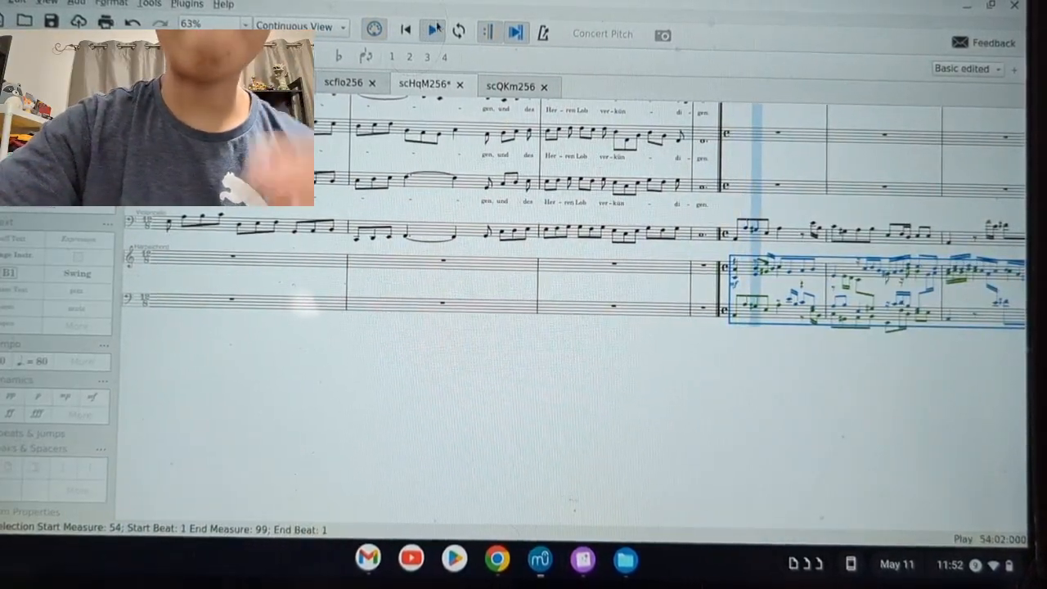
{"action": "scroll", "coordinate": [619, 221], "scroll_direction": "up", "scroll_amount": 4}
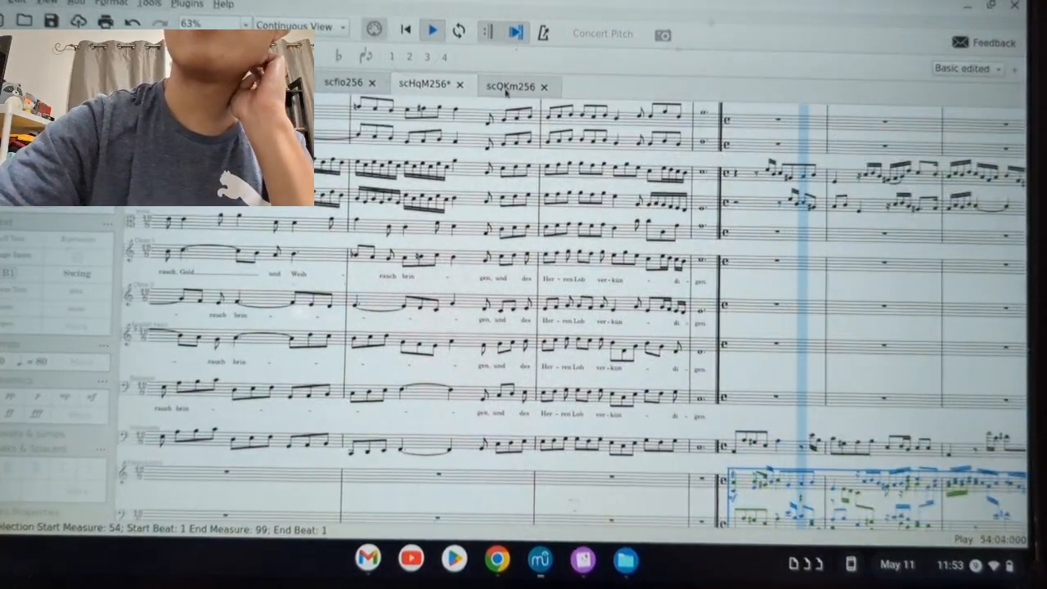
{"action": "left_click", "coordinate": [433, 32]}
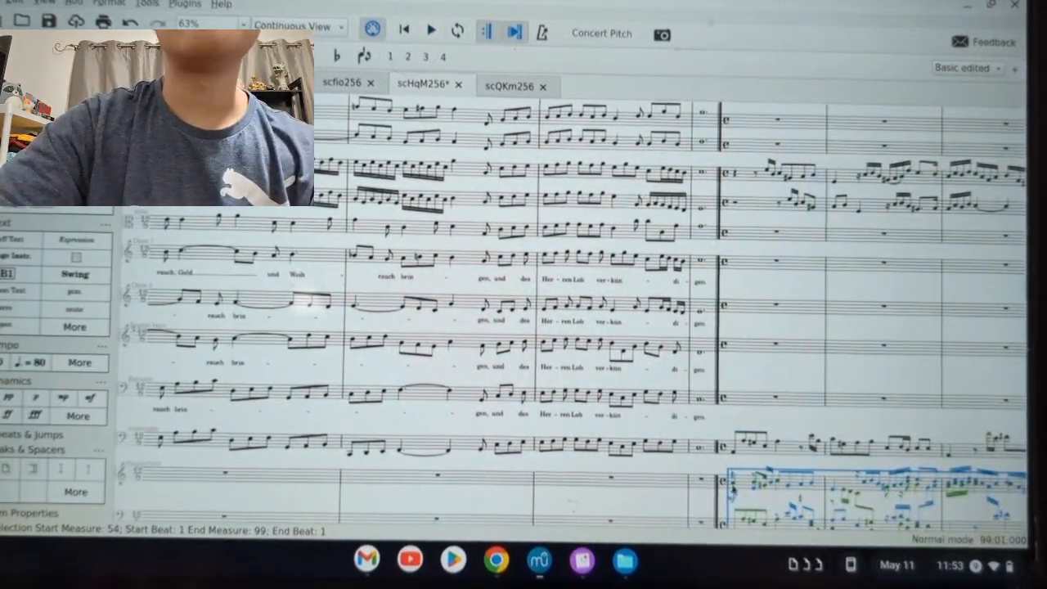
- Delete the mf dynamic from the Harpsichord part at measure 54 and check the part through the end of the aria
{"action": "scroll", "coordinate": [734, 487], "scroll_direction": "up", "scroll_amount": 5}
{"action": "scroll", "coordinate": [735, 487], "scroll_direction": "down", "scroll_amount": 2}
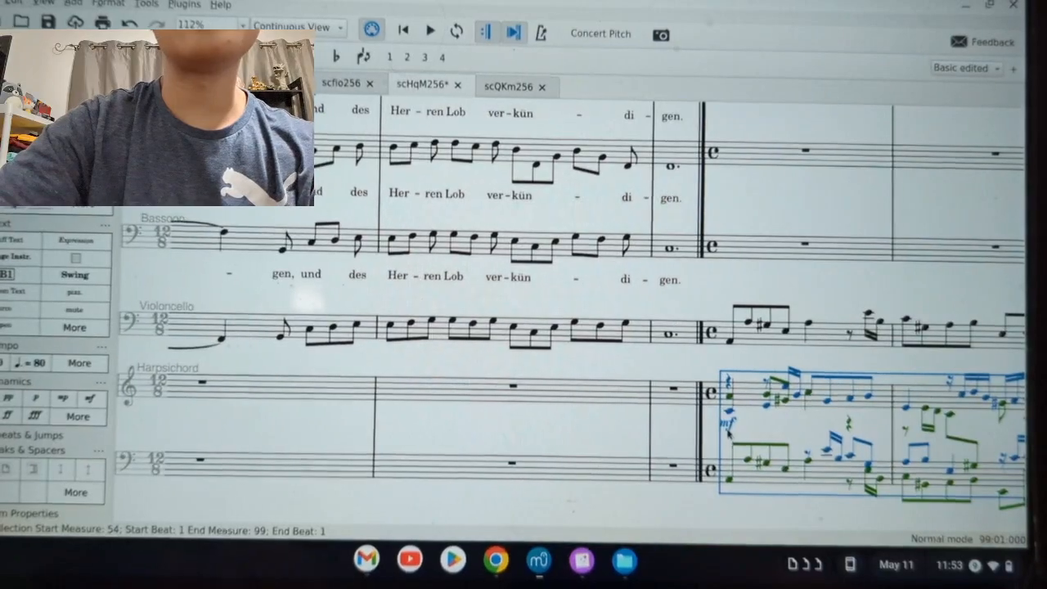
{"action": "left_click", "coordinate": [727, 426]}
{"action": "key", "text": "Delete"}
{"action": "scroll", "coordinate": [734, 438], "scroll_direction": "down", "scroll_amount": 5}
{"action": "scroll", "coordinate": [689, 335], "scroll_direction": "right", "scroll_amount": 10}
{"action": "scroll", "coordinate": [586, 348], "scroll_direction": "right", "scroll_amount": 15}
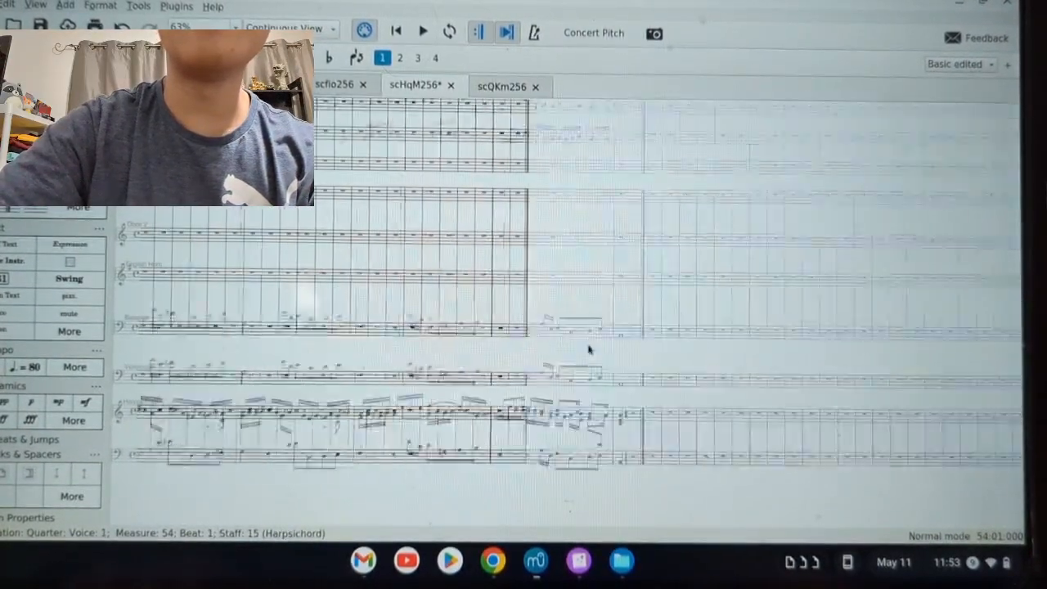
{"action": "scroll", "coordinate": [360, 288], "scroll_direction": "left", "scroll_amount": 10}
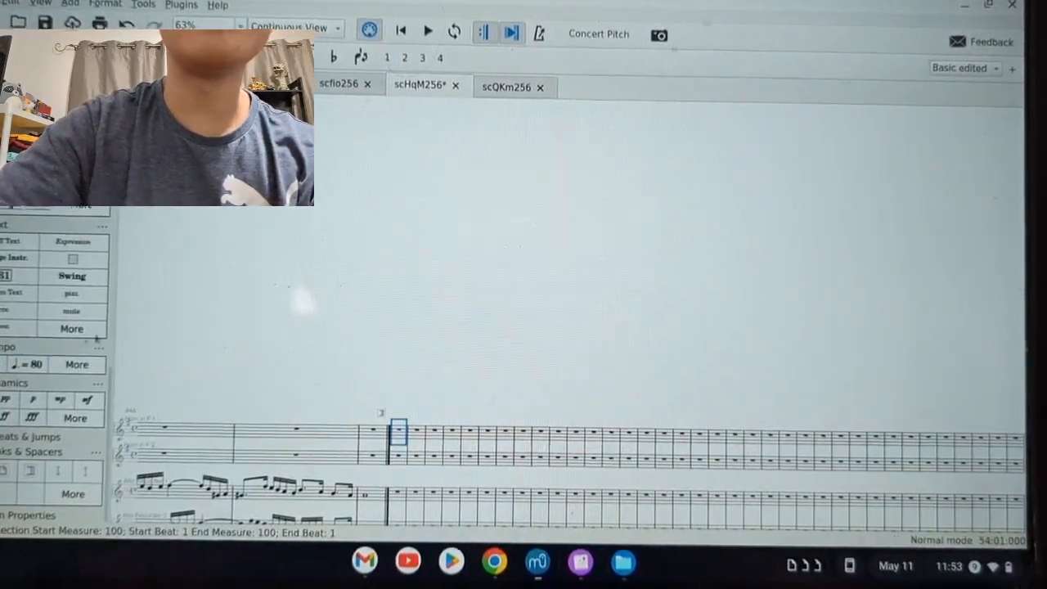
- Switch to Chrome, download the BWV 65 Mvt. 6 score as MusicXML into Downloads, and open the Files app on that folder
{"action": "left_click", "coordinate": [495, 560]}
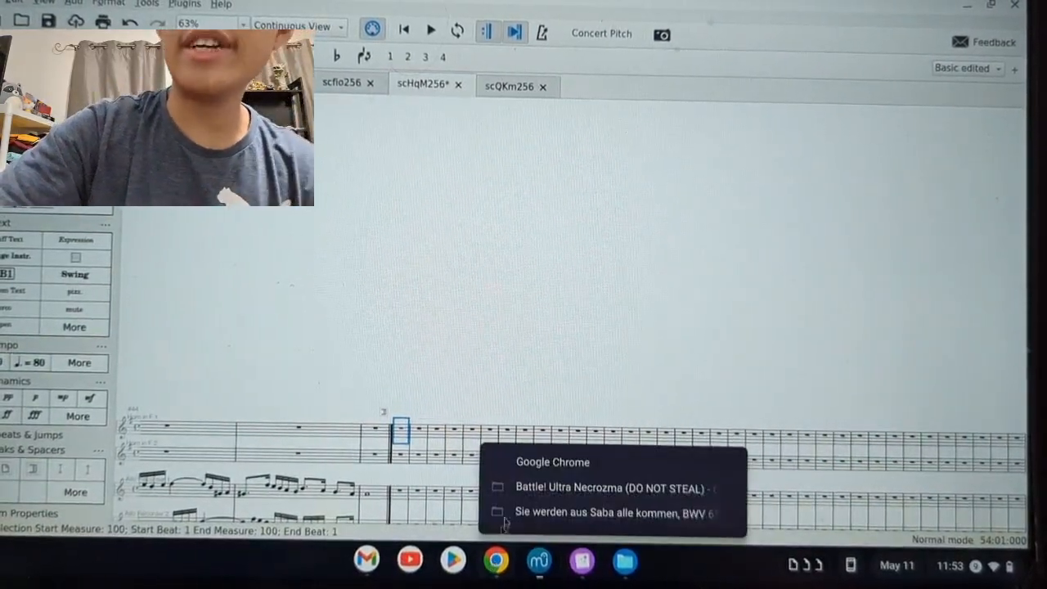
{"action": "left_click", "coordinate": [535, 515]}
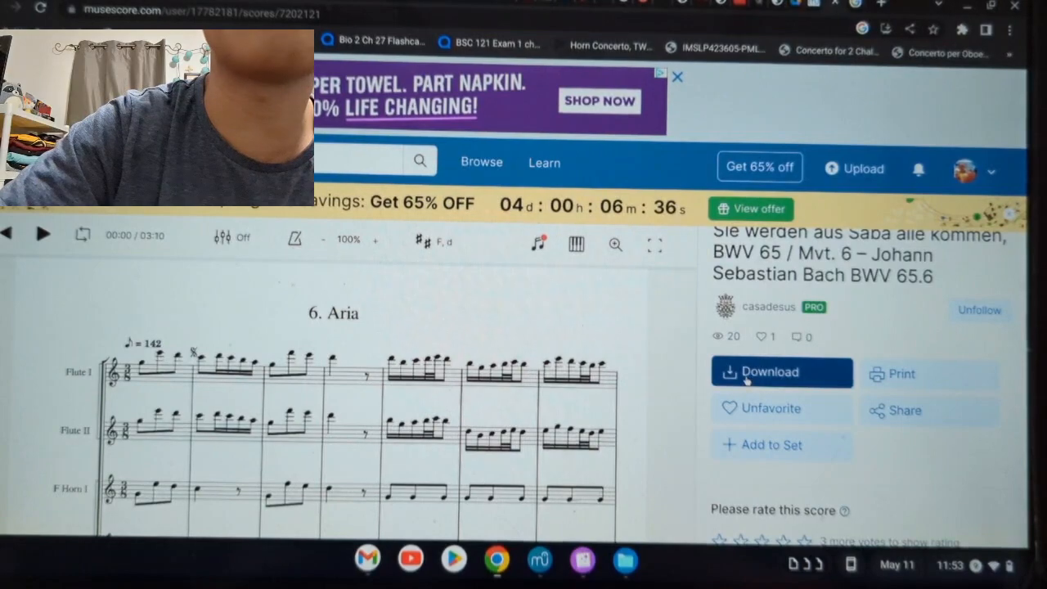
{"action": "left_click", "coordinate": [745, 373]}
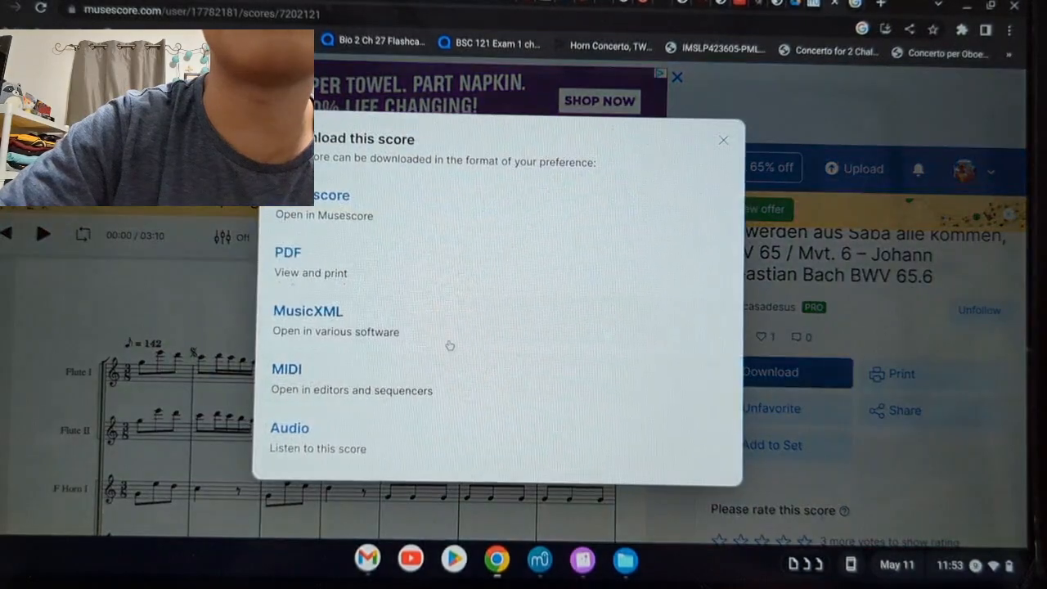
{"action": "left_click", "coordinate": [325, 319]}
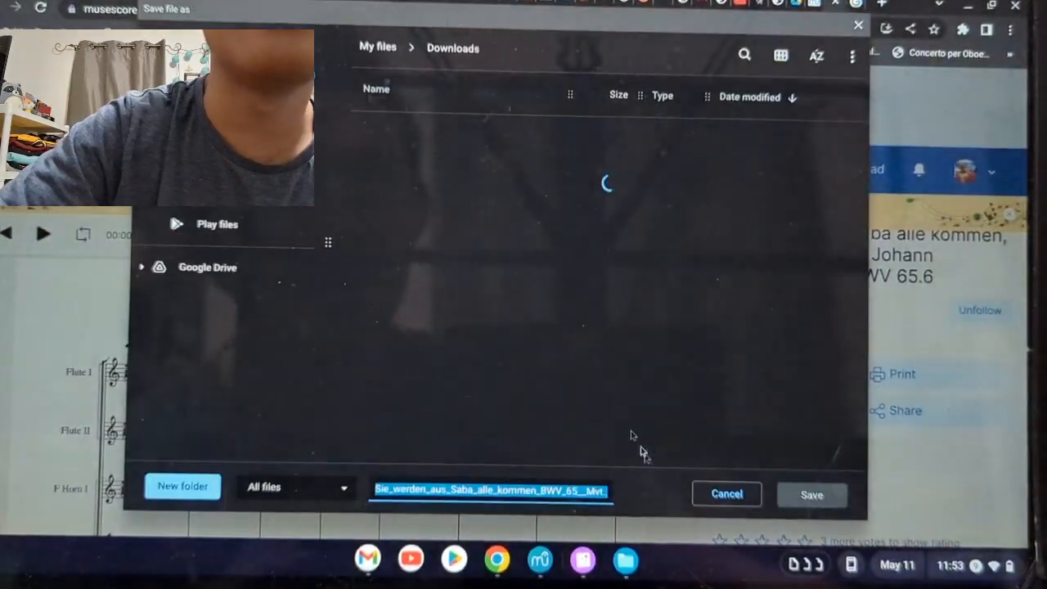
{"action": "left_click", "coordinate": [811, 494]}
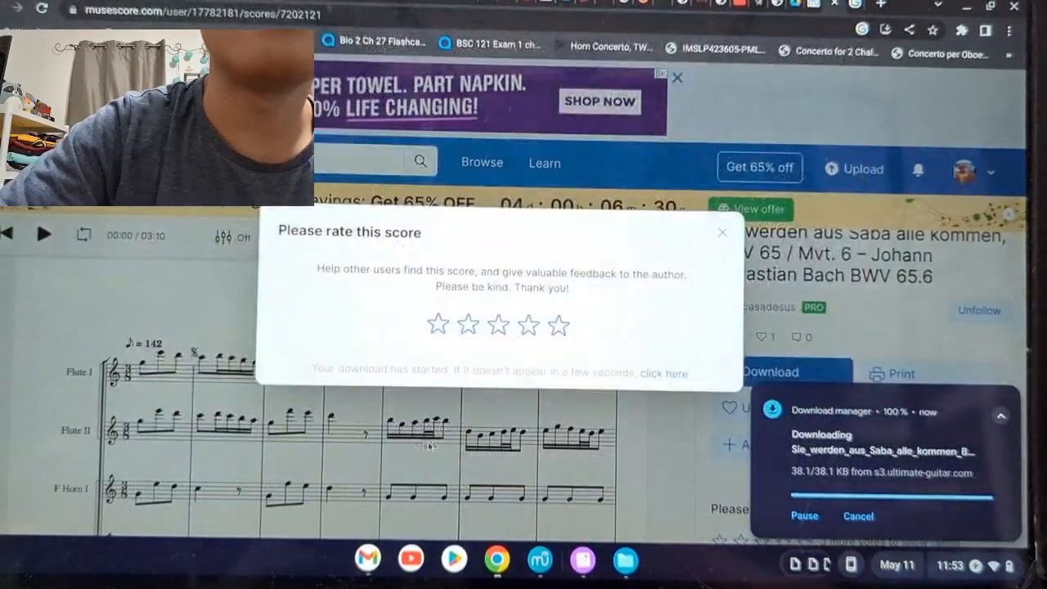
{"action": "left_click", "coordinate": [625, 560]}
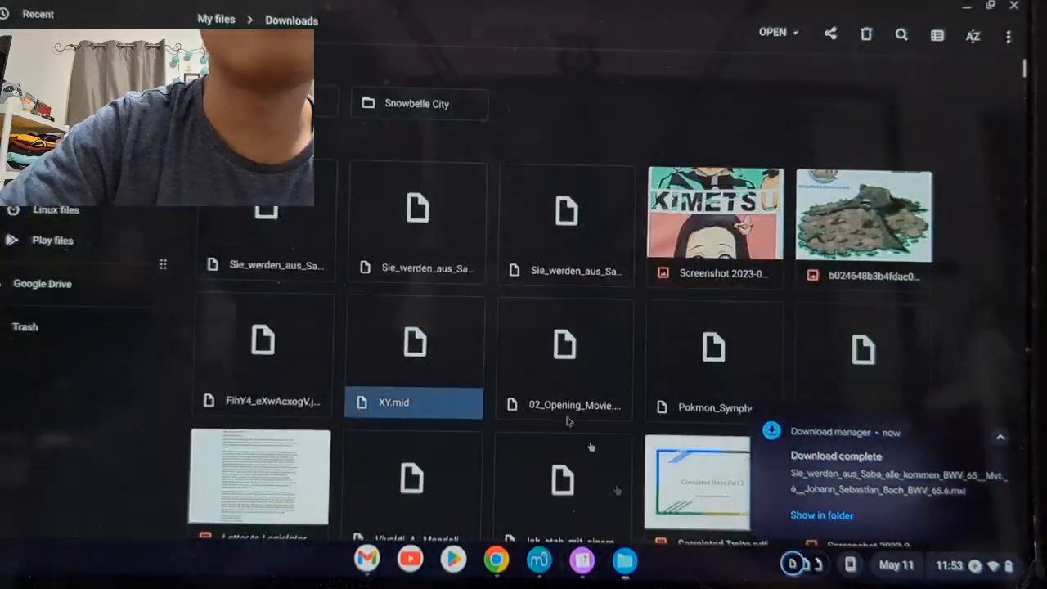
- Open the downloaded BWV 65 Mvt. 6 score in MuseScore, declining session restore, and close the extra window without saving
{"action": "left_click", "coordinate": [275, 242]}
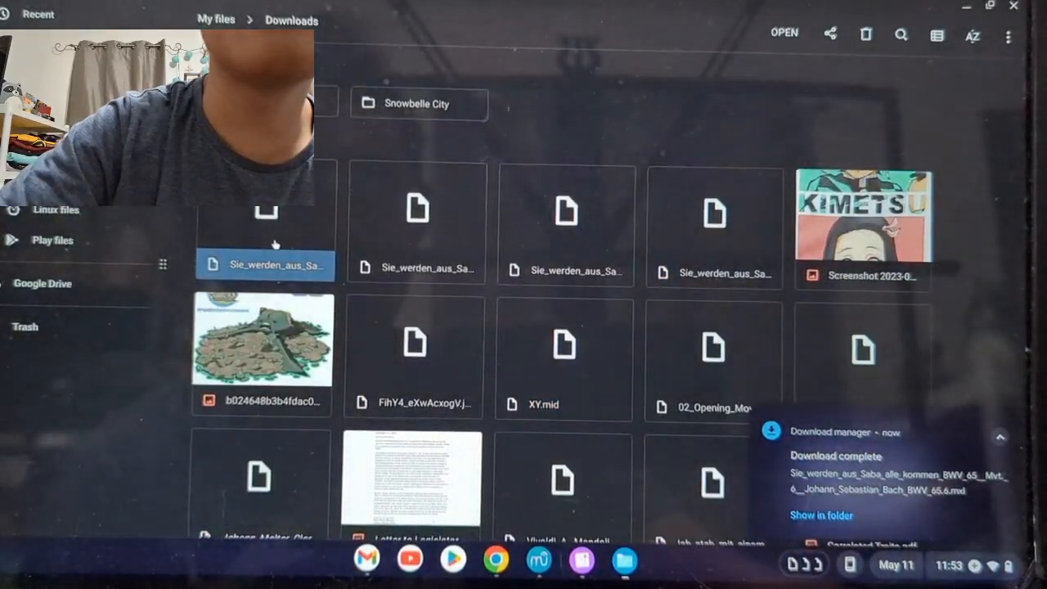
{"action": "double_click", "coordinate": [275, 244]}
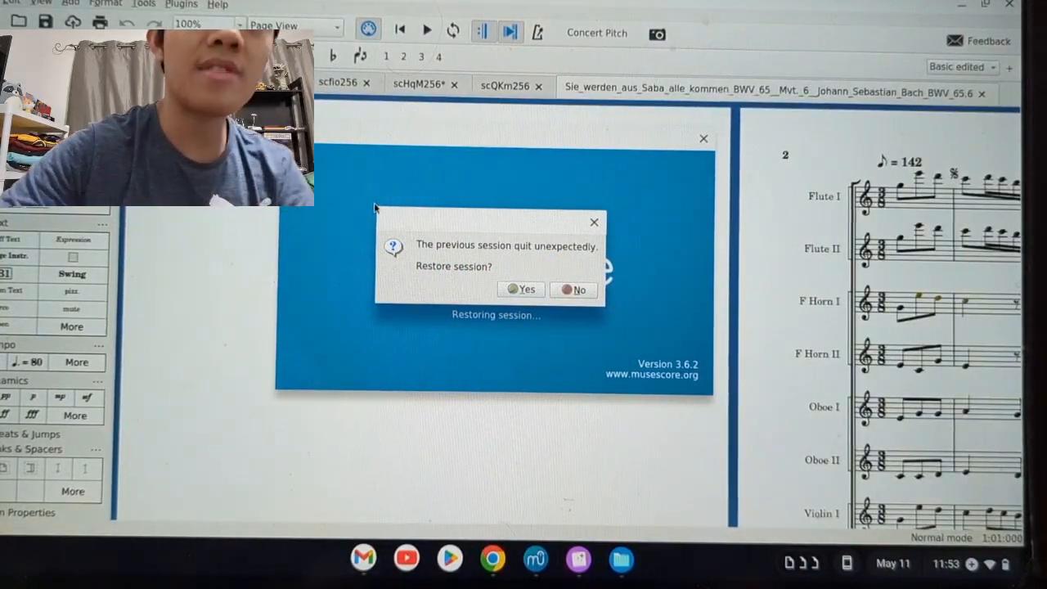
{"action": "left_click", "coordinate": [577, 290]}
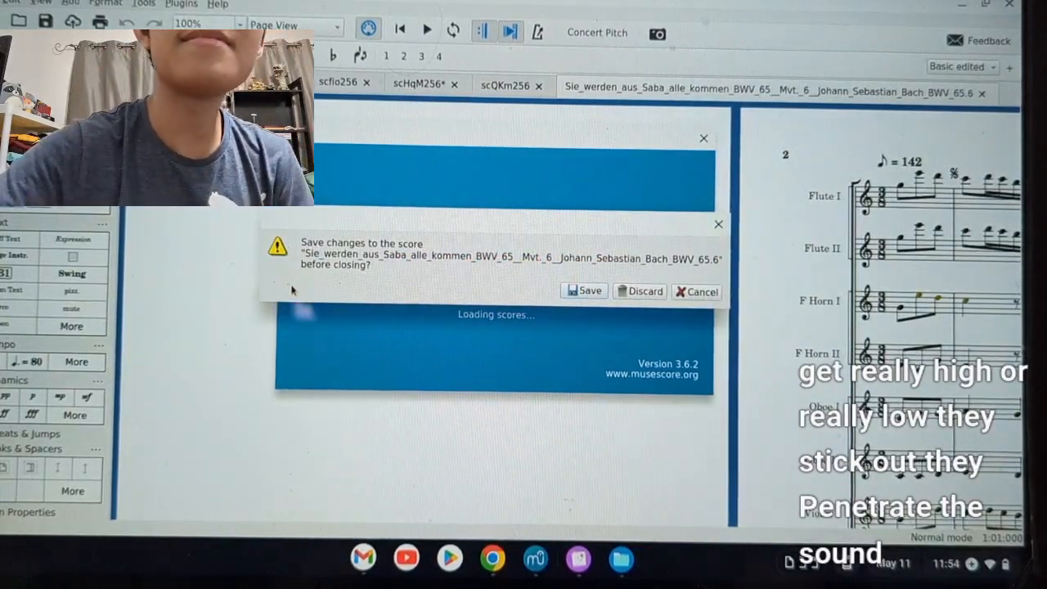
{"action": "left_click", "coordinate": [725, 227]}
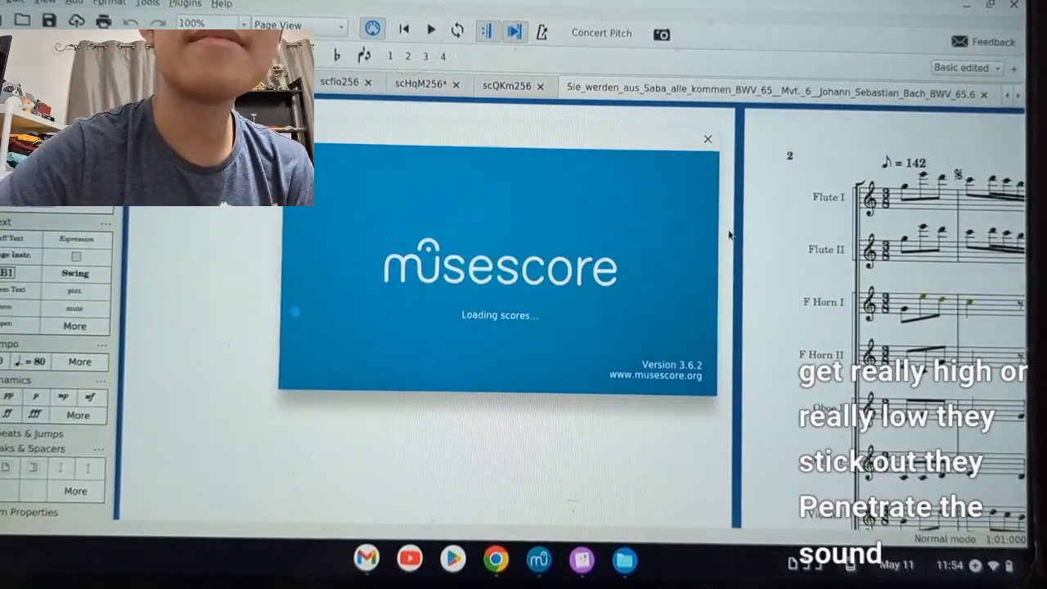
{"action": "left_click", "coordinate": [708, 139]}
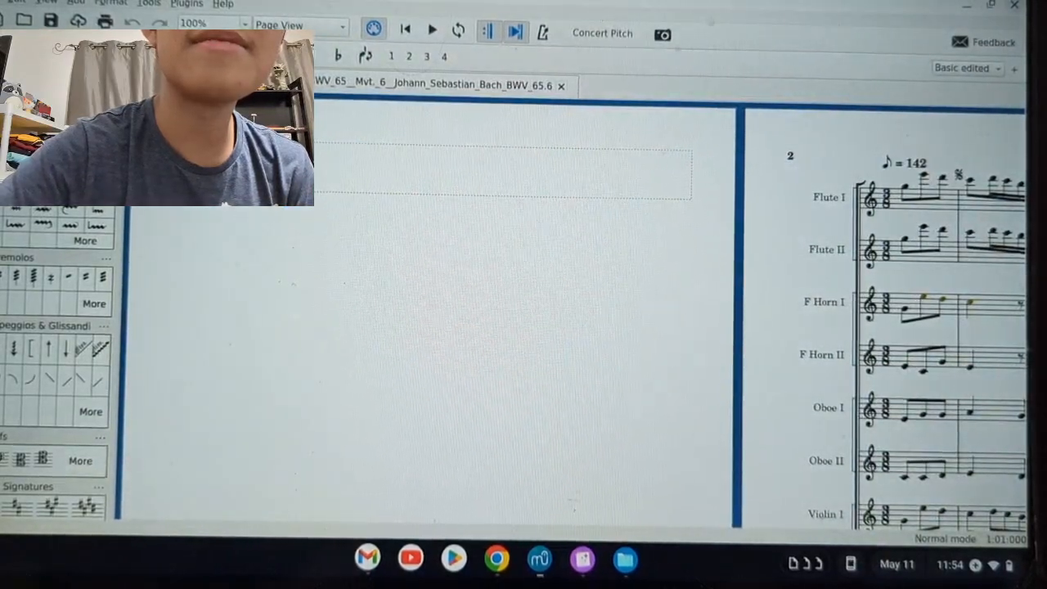
{"action": "left_click", "coordinate": [1013, 5]}
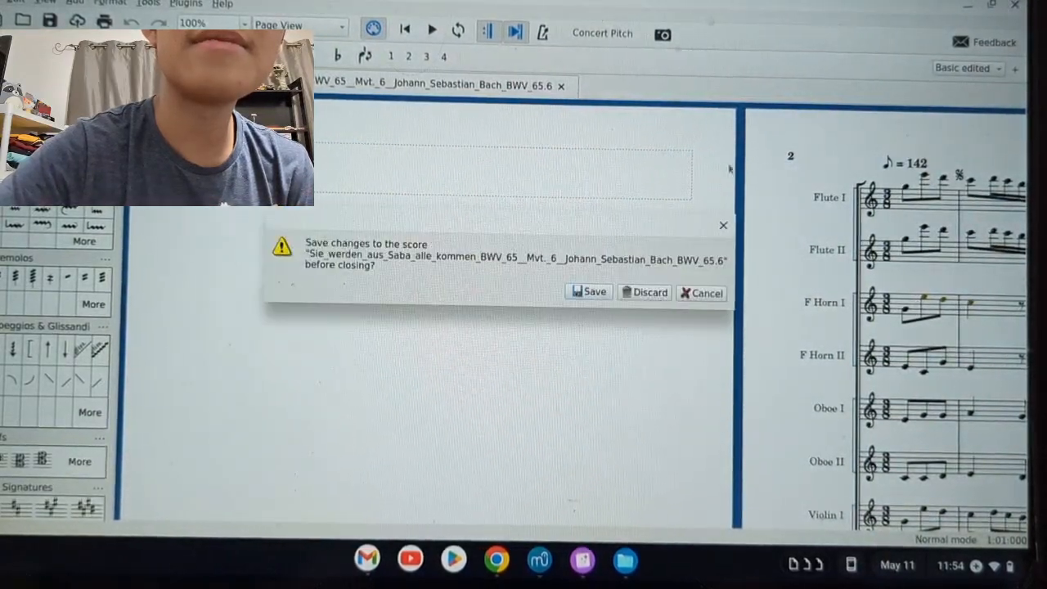
{"action": "left_click", "coordinate": [648, 292]}
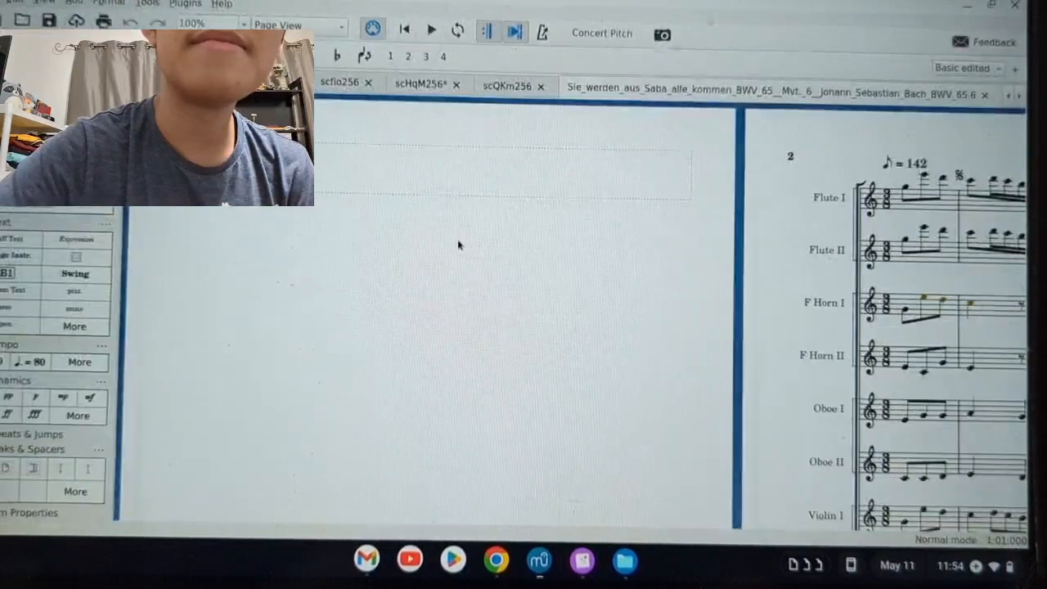
- Close the scQKm256 score and switch the BWV 65 Mvt. 6 score to Continuous View
{"action": "left_click", "coordinate": [510, 87]}
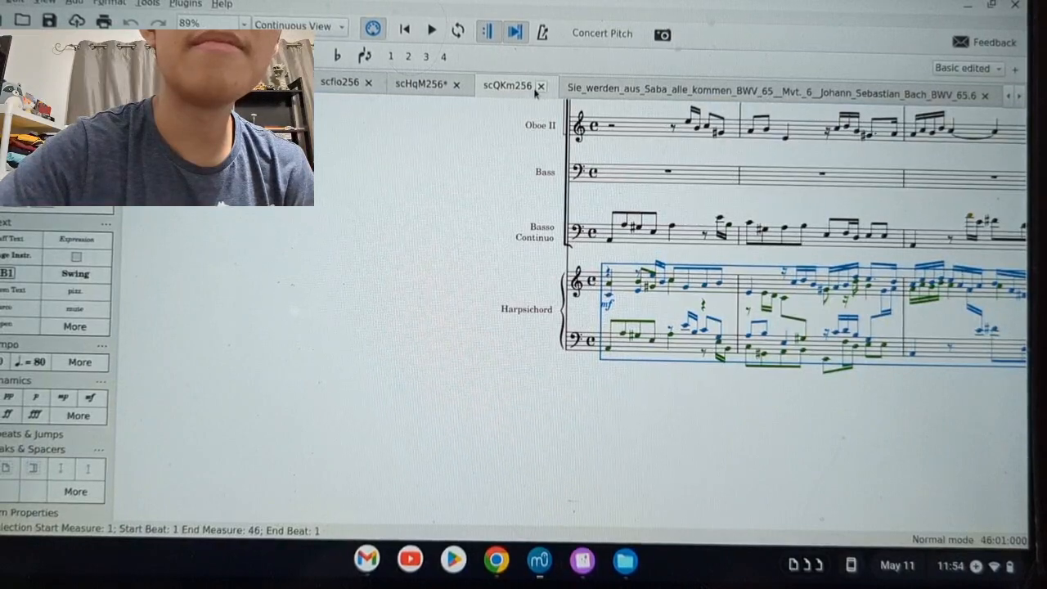
{"action": "left_click", "coordinate": [541, 85]}
{"action": "left_click", "coordinate": [526, 285]}
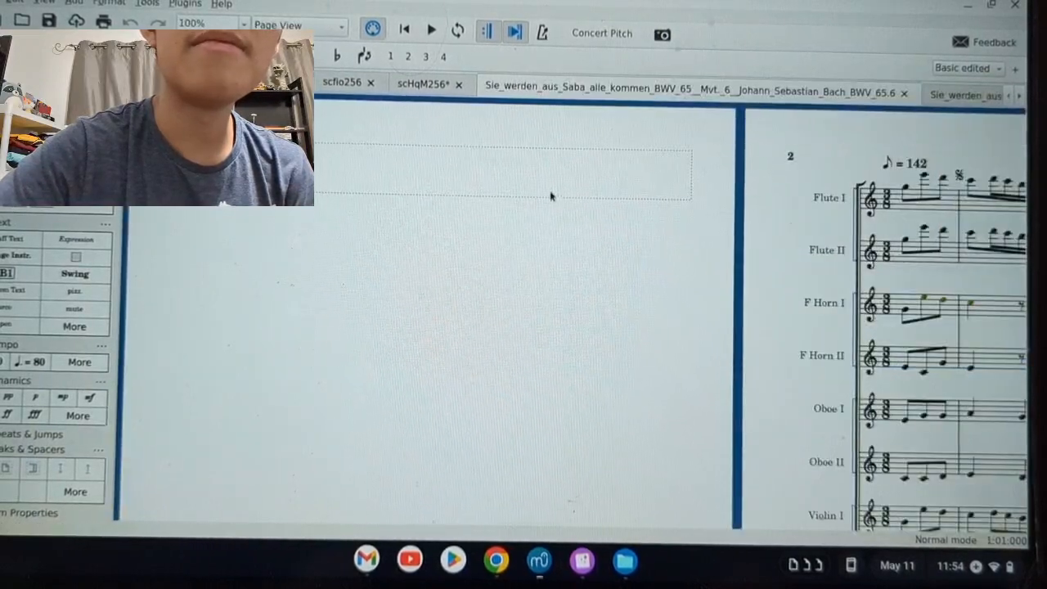
{"action": "left_click", "coordinate": [302, 26]}
{"action": "left_click", "coordinate": [304, 41]}
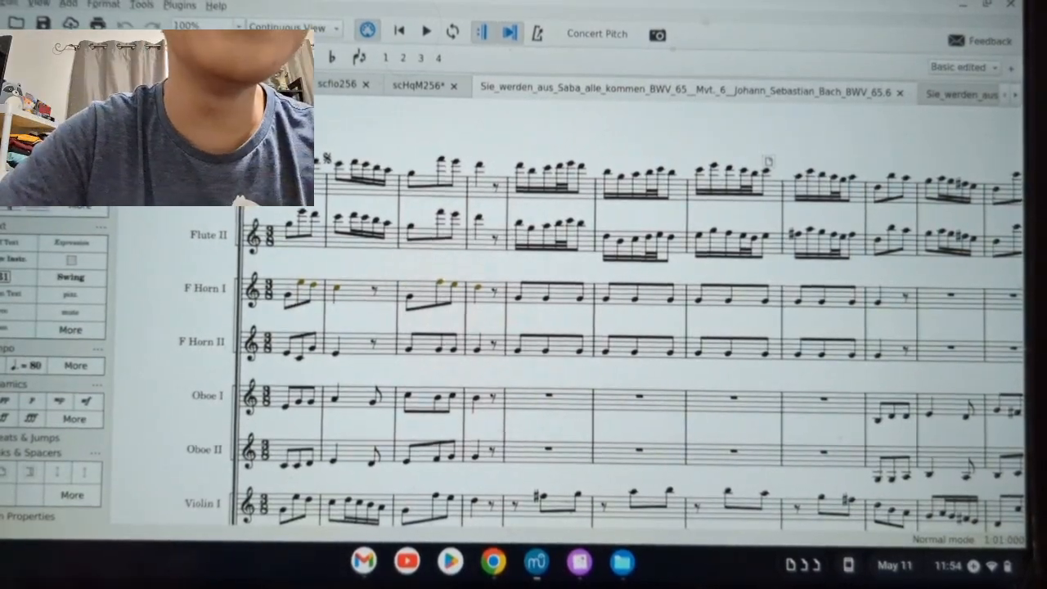
- Select and copy the Flute I and Flute II parts of Mvt. 6 from measure 1 through measure 118
{"action": "left_click", "coordinate": [288, 170]}
{"action": "scroll", "coordinate": [458, 259], "scroll_direction": "down", "scroll_amount": 6}
{"action": "scroll", "coordinate": [555, 250], "scroll_direction": "right", "scroll_amount": 10}
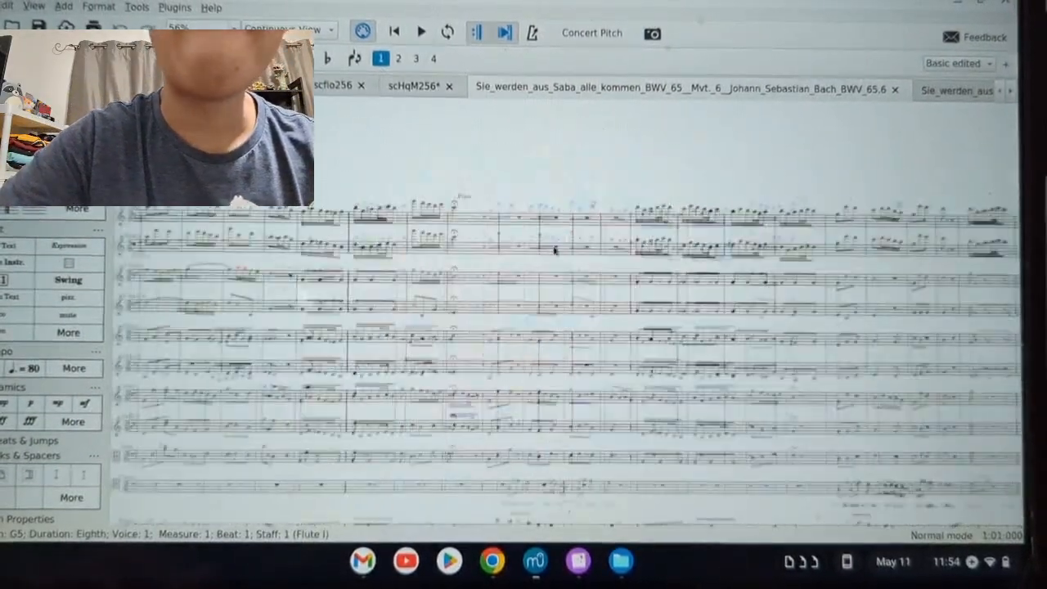
{"action": "scroll", "coordinate": [556, 250], "scroll_direction": "right", "scroll_amount": 10}
{"action": "scroll", "coordinate": [444, 250], "scroll_direction": "up", "scroll_amount": 4}
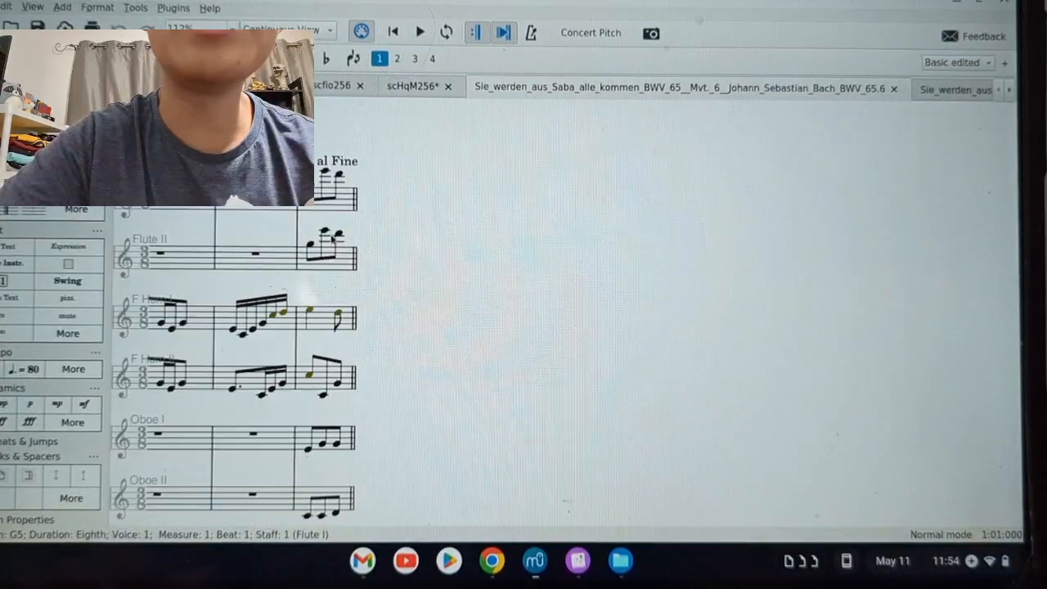
{"action": "left_click", "coordinate": [347, 234], "text": "shift"}
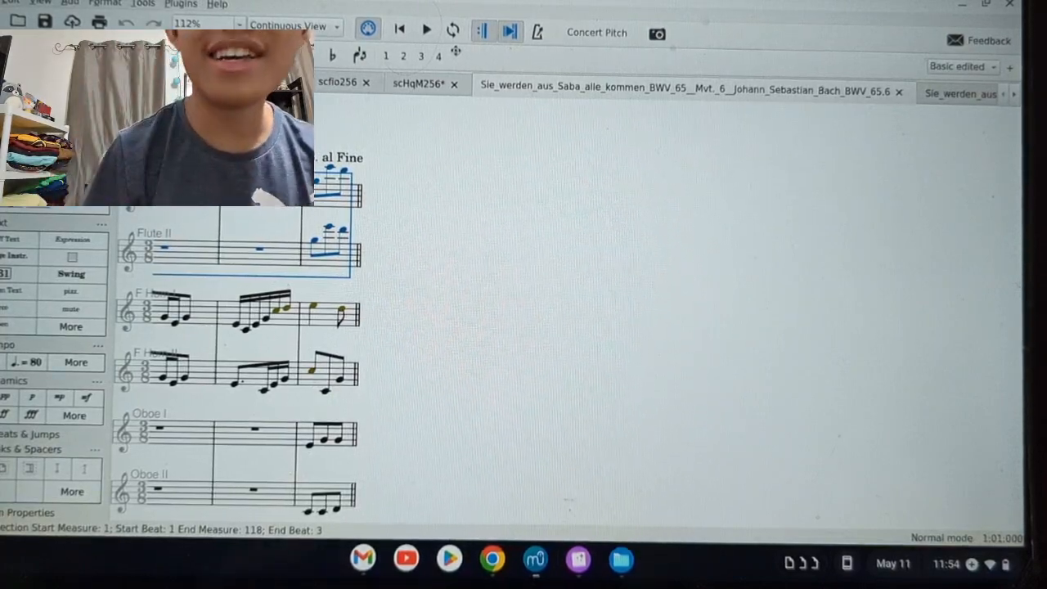
- Close the duplicate copy of the BWV 65 Mvt. 6 score, discarding its changes
{"action": "left_click", "coordinate": [423, 86]}
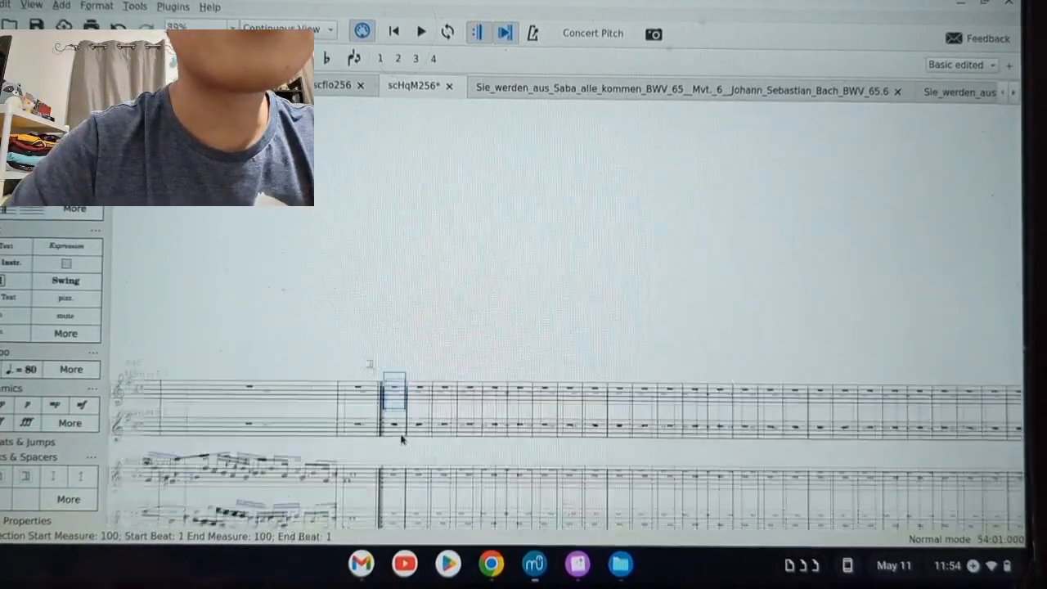
{"action": "left_click", "coordinate": [559, 92]}
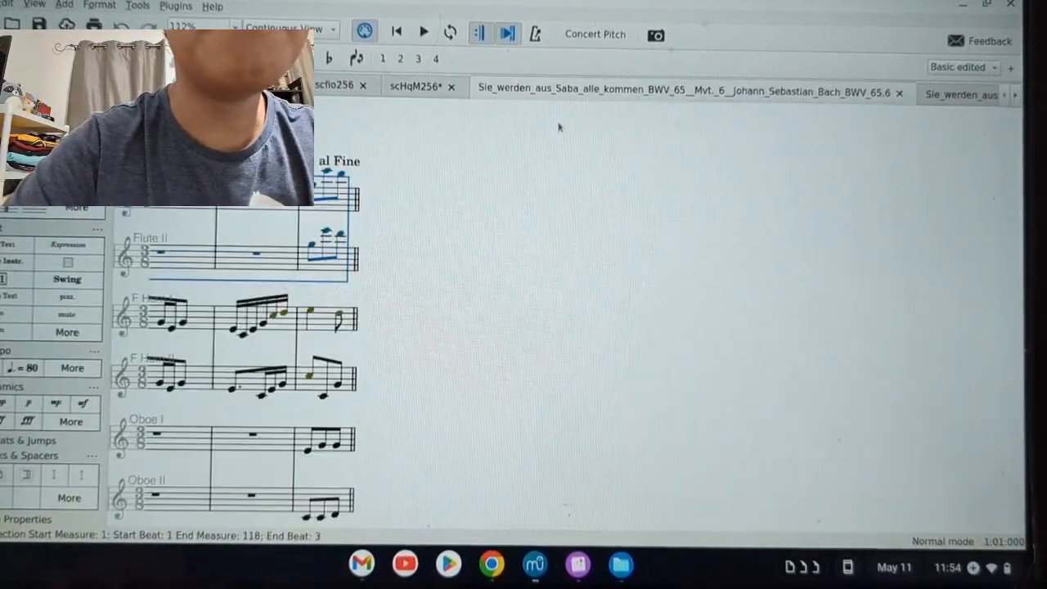
{"action": "left_click", "coordinate": [394, 33]}
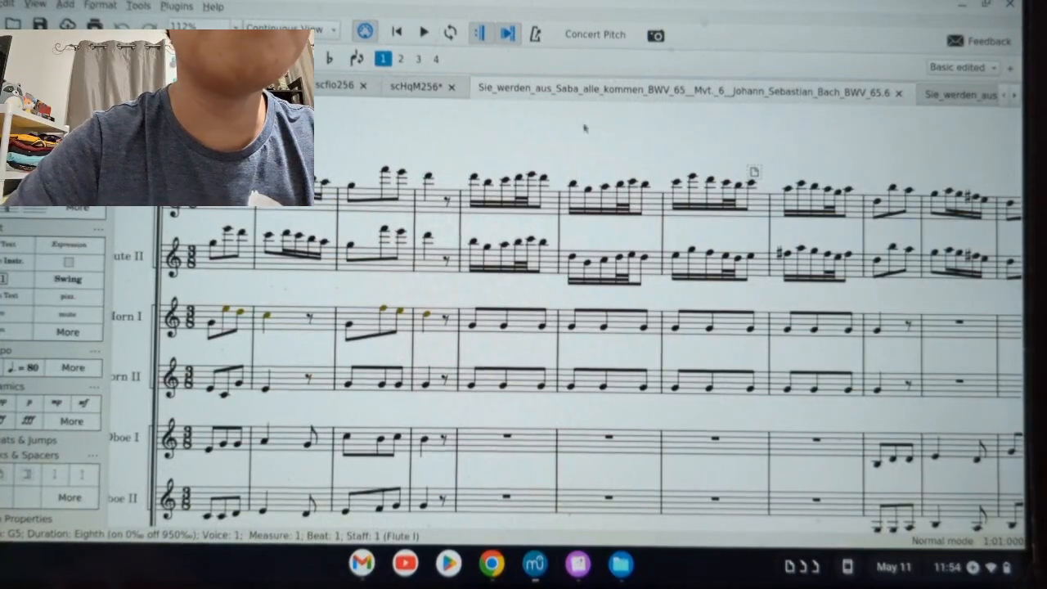
{"action": "left_click", "coordinate": [417, 89]}
{"action": "left_click", "coordinate": [950, 94]}
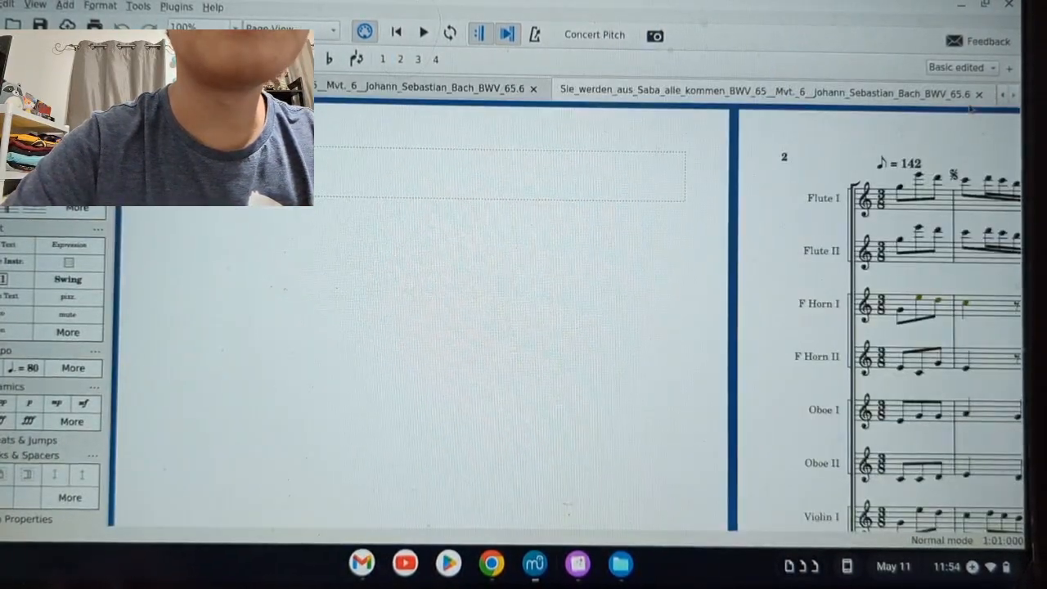
{"action": "key", "text": "ctrl+w"}
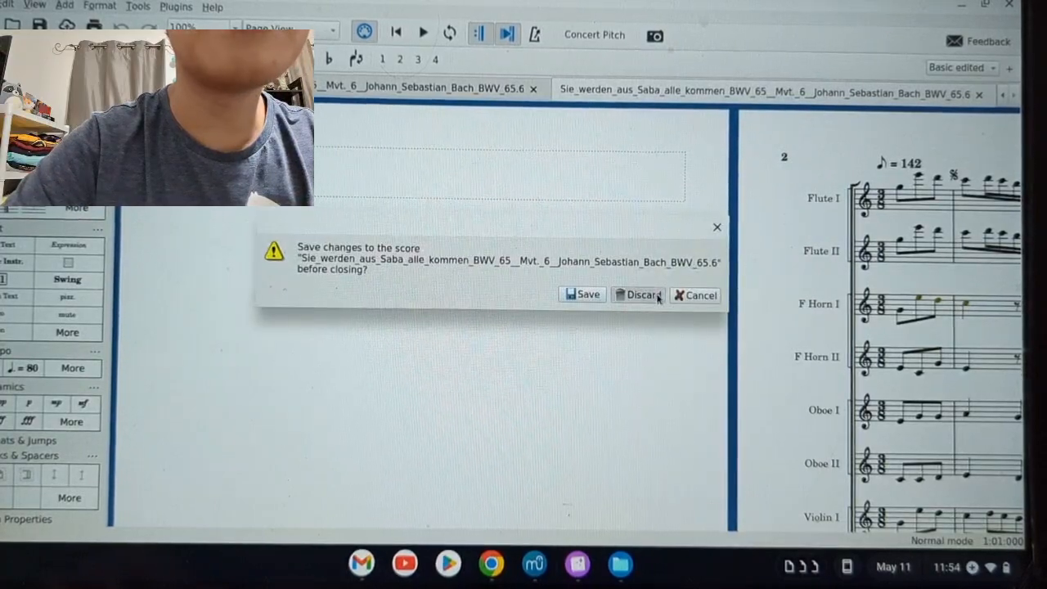
{"action": "left_click", "coordinate": [641, 294]}
- Add a dotted quarter note = 80 tempo marking at measure 100 of the scHqM256 score
{"action": "left_click", "coordinate": [409, 89]}
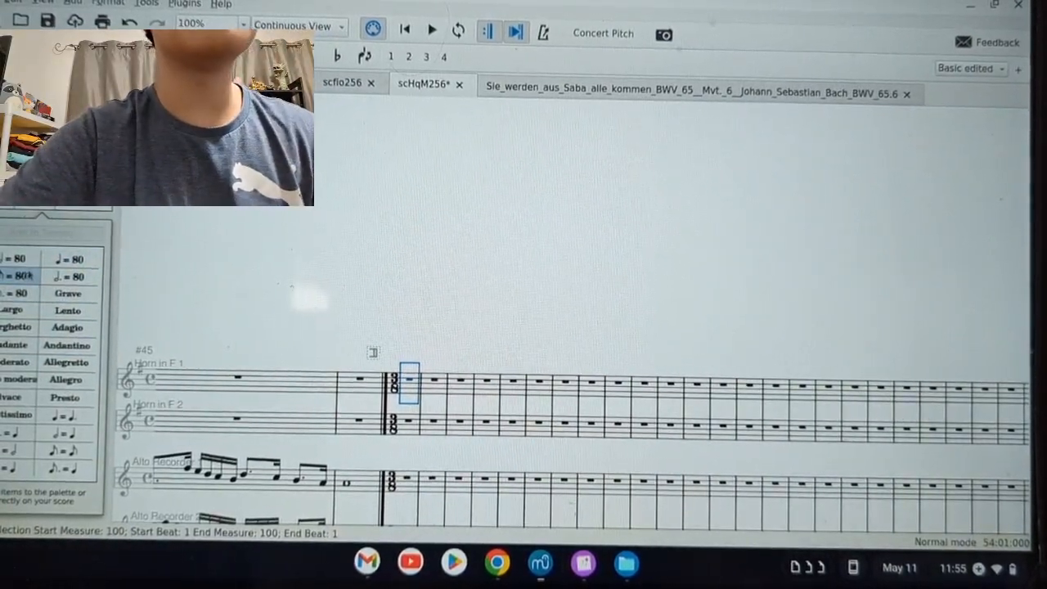
{"action": "left_click", "coordinate": [73, 258]}
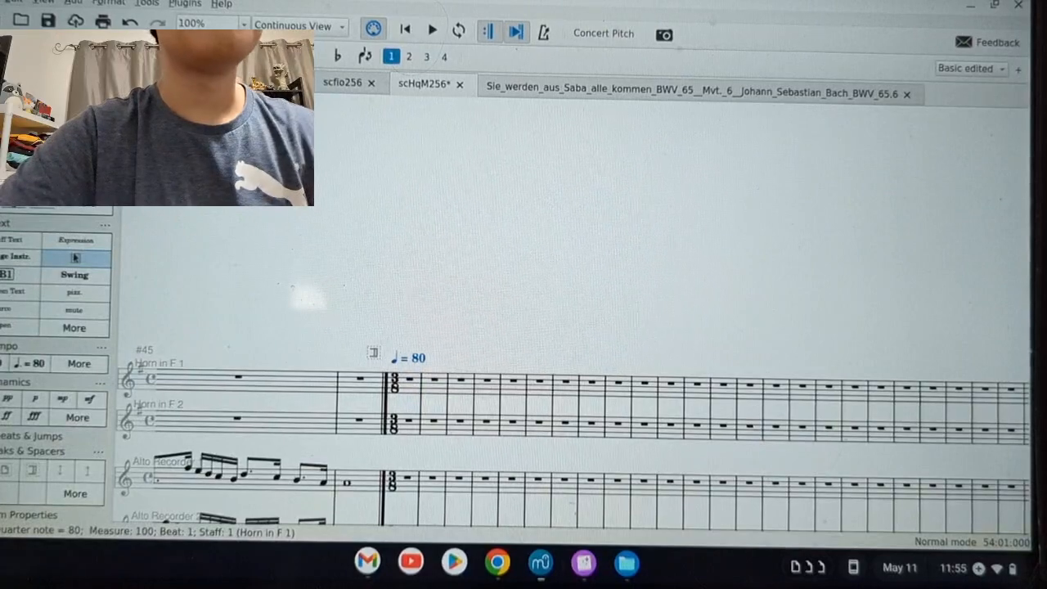
{"action": "key", "text": "ctrl+z"}
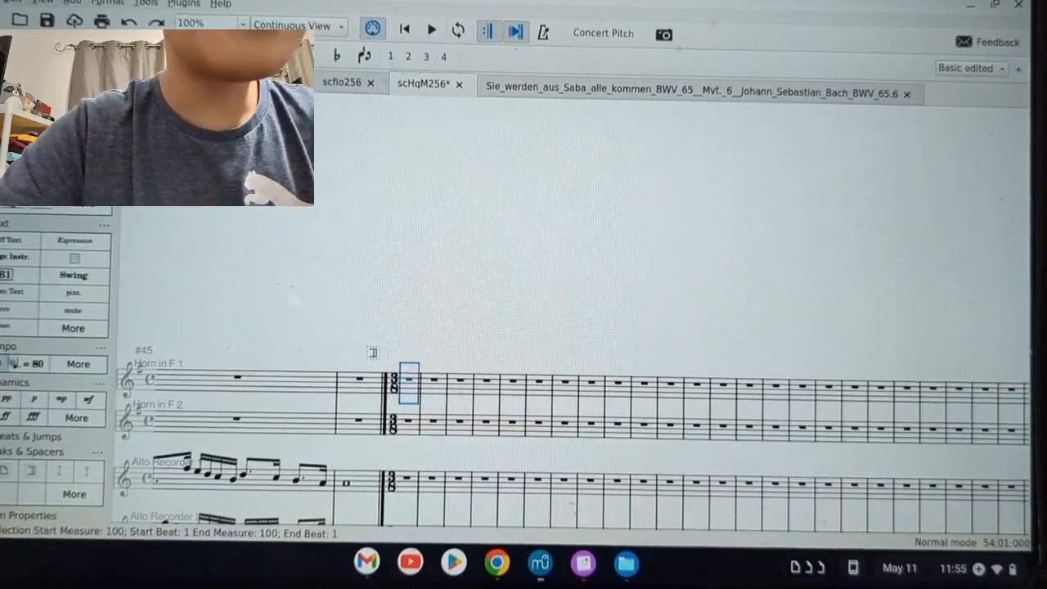
{"action": "left_click", "coordinate": [171, 254]}
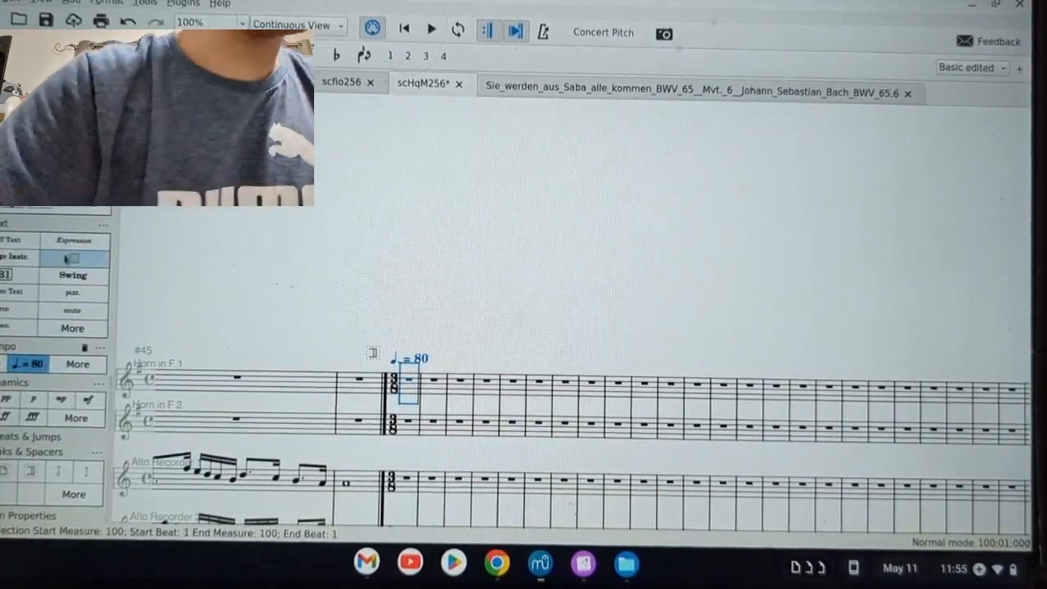
- Add the system text "III: Allegro Assai BWV 65" above Horn in F 1 at measure 100
{"action": "left_click", "coordinate": [37, 287]}
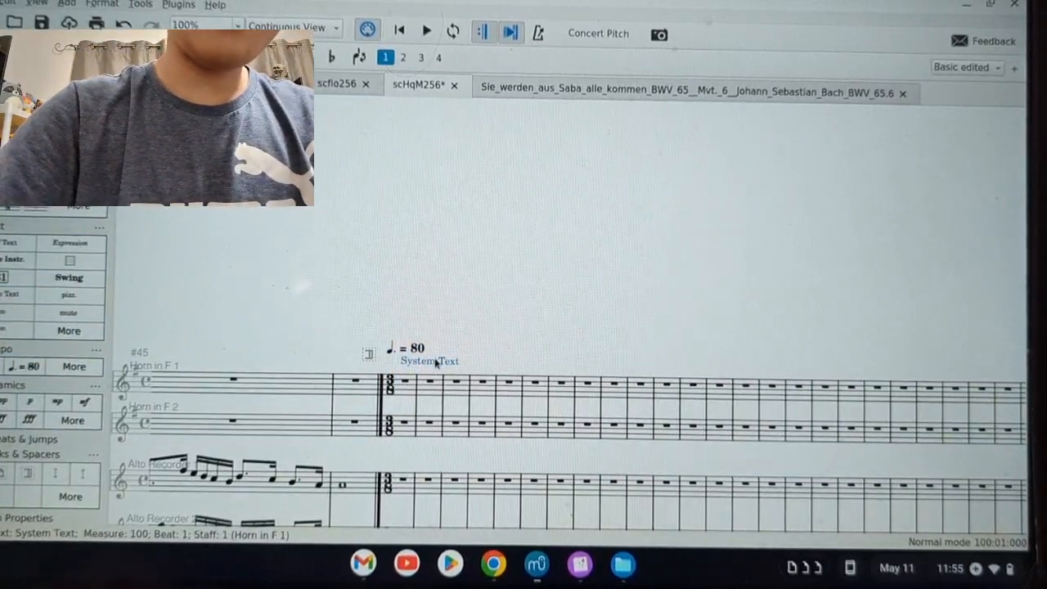
{"action": "double_click", "coordinate": [435, 363]}
{"action": "key", "text": "ctrl+a"}
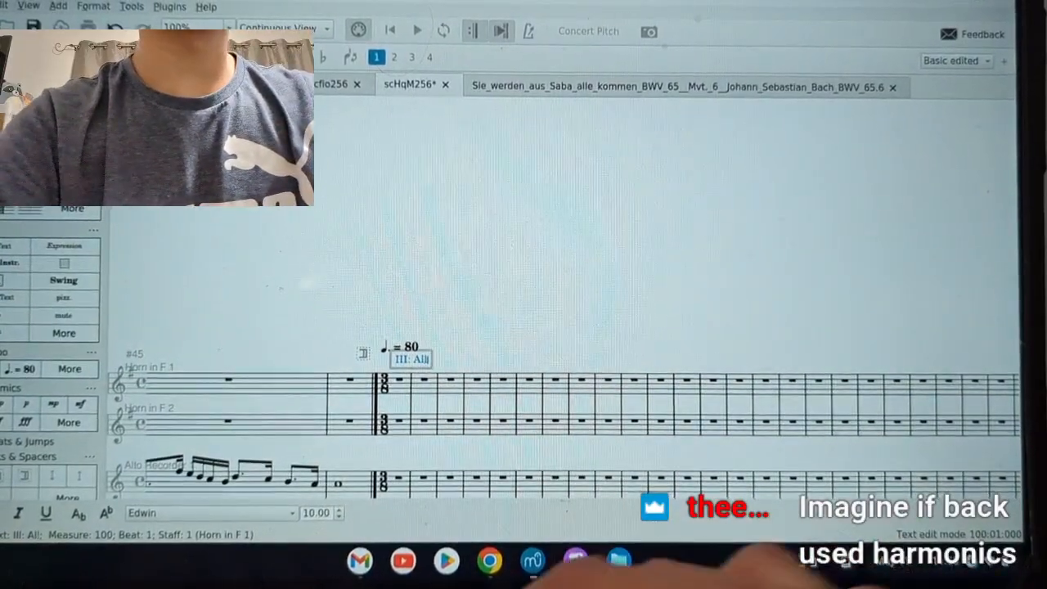
{"action": "type", "text": "III: Allegro Assai BWV 65"}
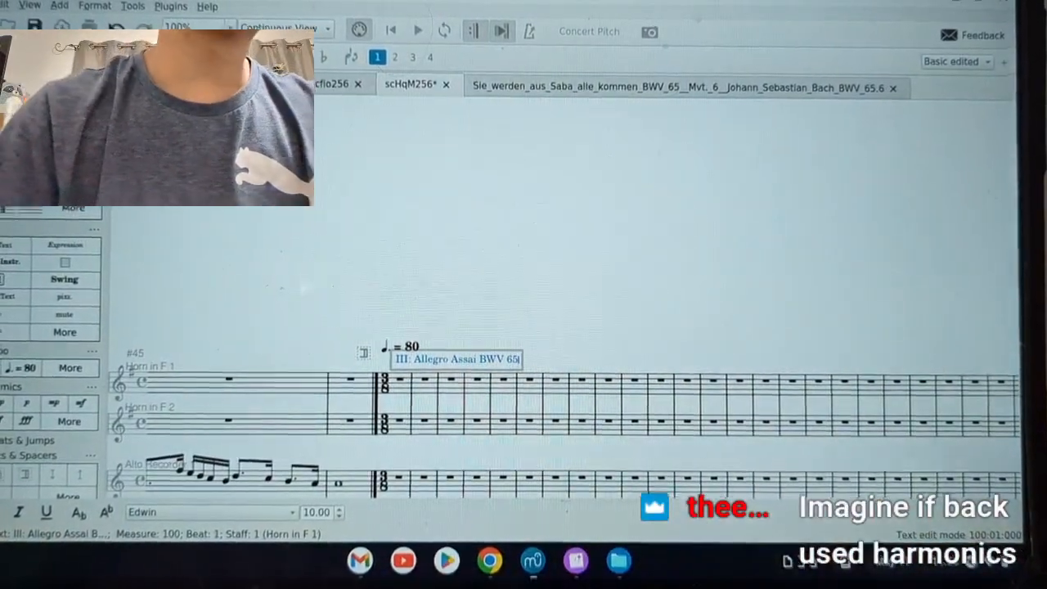
{"action": "left_click", "coordinate": [479, 266]}
- Paste the copied flute parts into Alto Recorder 1 and 2 from measure 100 and play back their opening
{"action": "scroll", "coordinate": [573, 392], "scroll_direction": "down", "scroll_amount": 4}
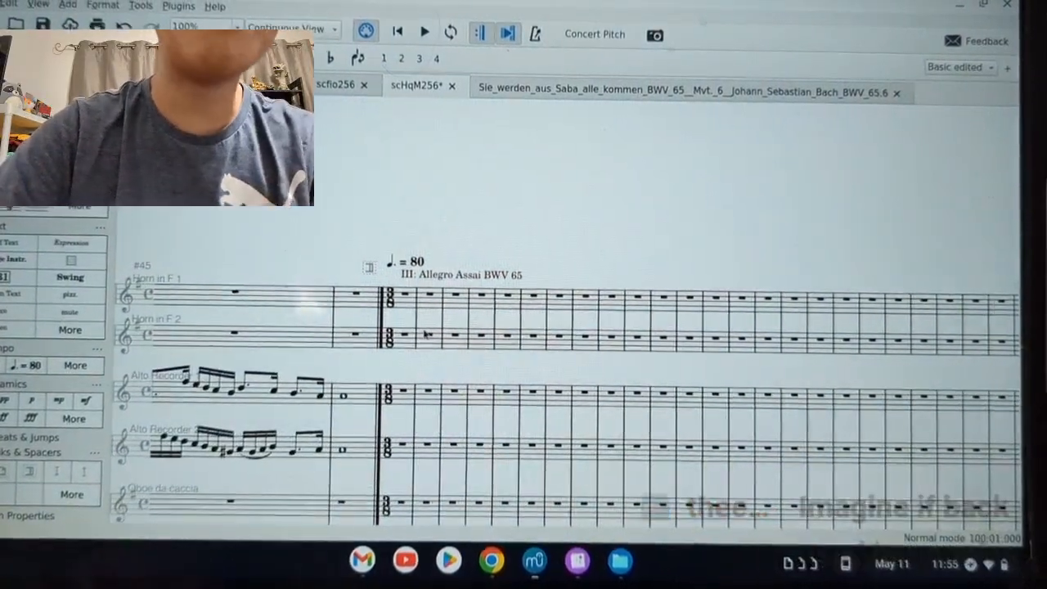
{"action": "scroll", "coordinate": [409, 400], "scroll_direction": "up", "scroll_amount": 2}
{"action": "left_click", "coordinate": [408, 399]}
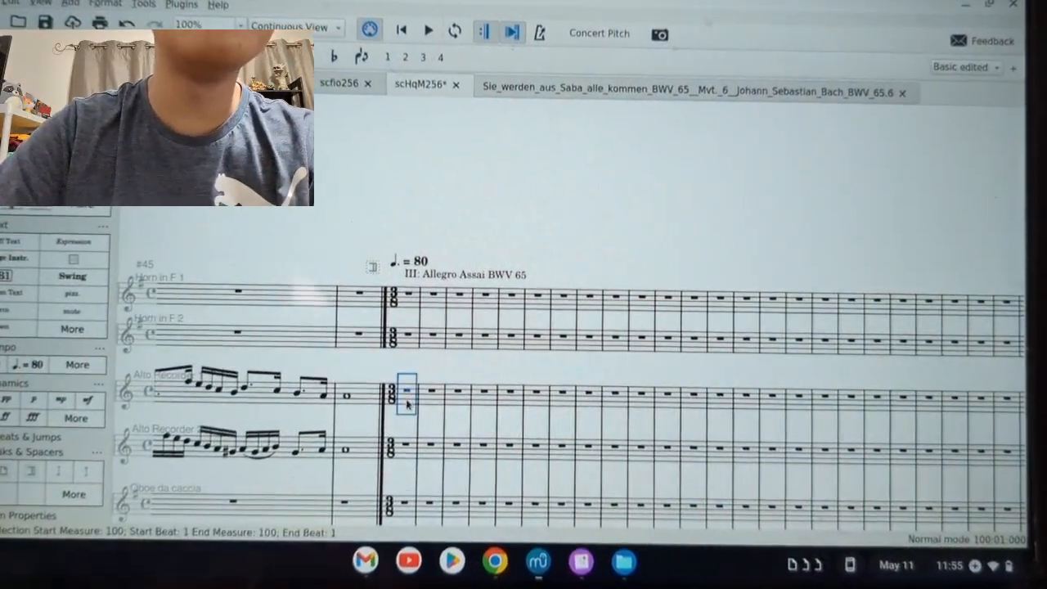
{"action": "key", "text": "ctrl+v"}
{"action": "left_click", "coordinate": [432, 32]}
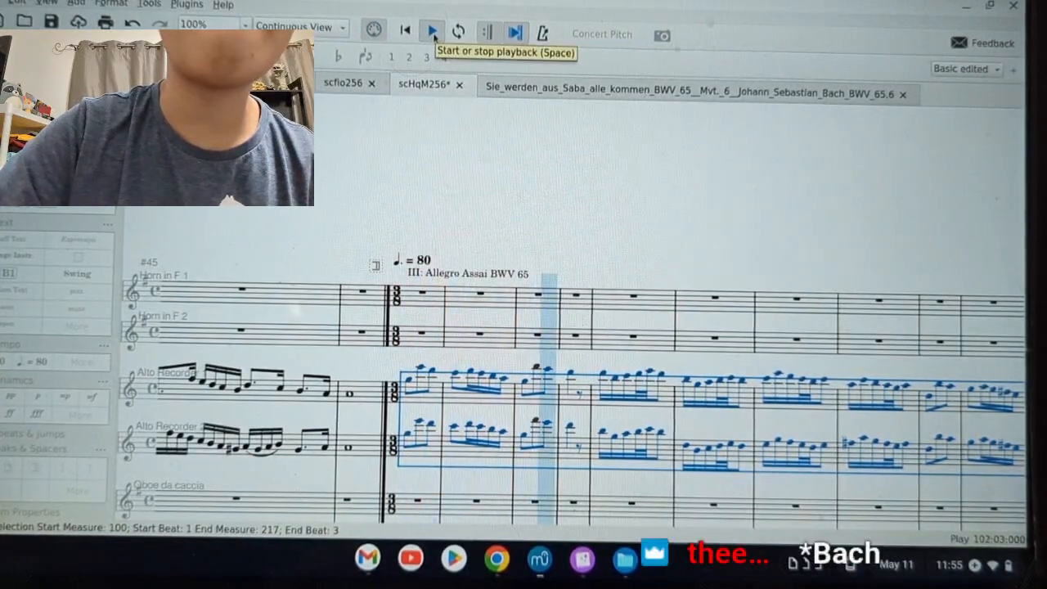
{"action": "left_click", "coordinate": [432, 33]}
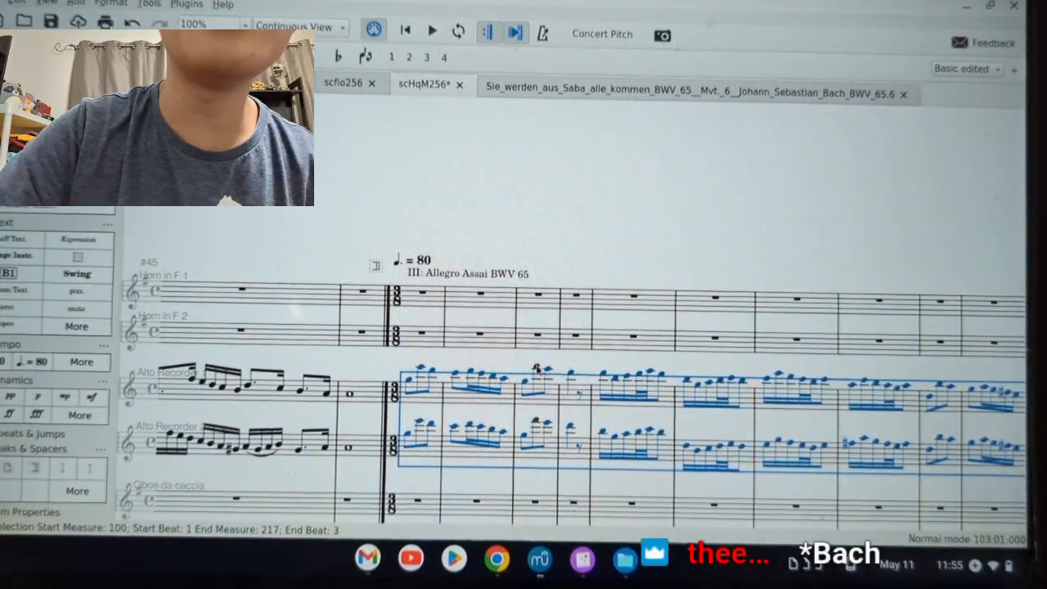
- Check the high notes in the pasted Alto Recorder parts from measure 102 onward
{"action": "left_click", "coordinate": [537, 370]}
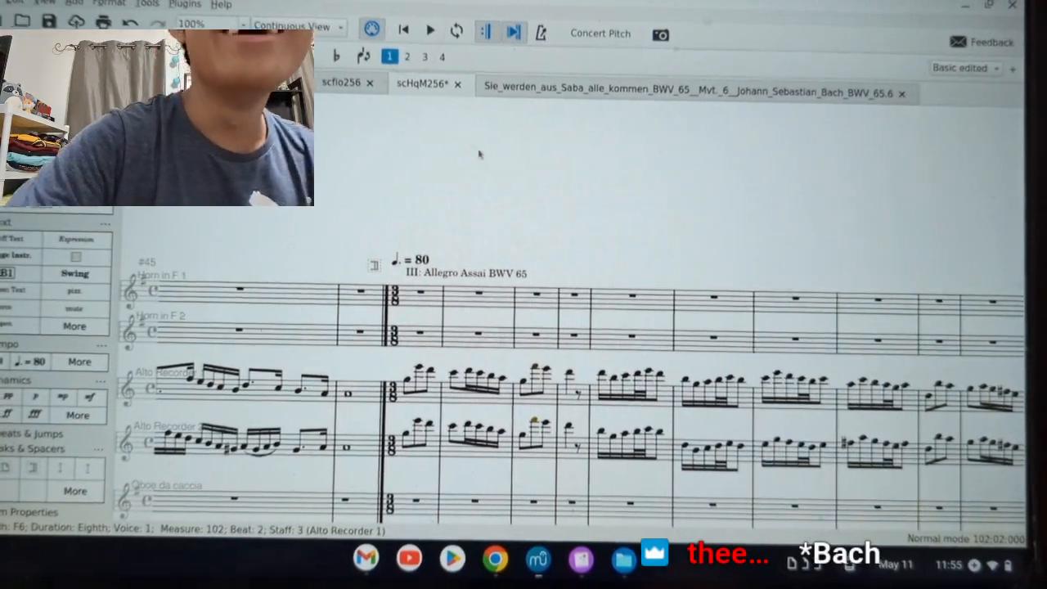
{"action": "left_click_drag", "start_coordinate": [680, 216], "coordinate": [556, 158]}
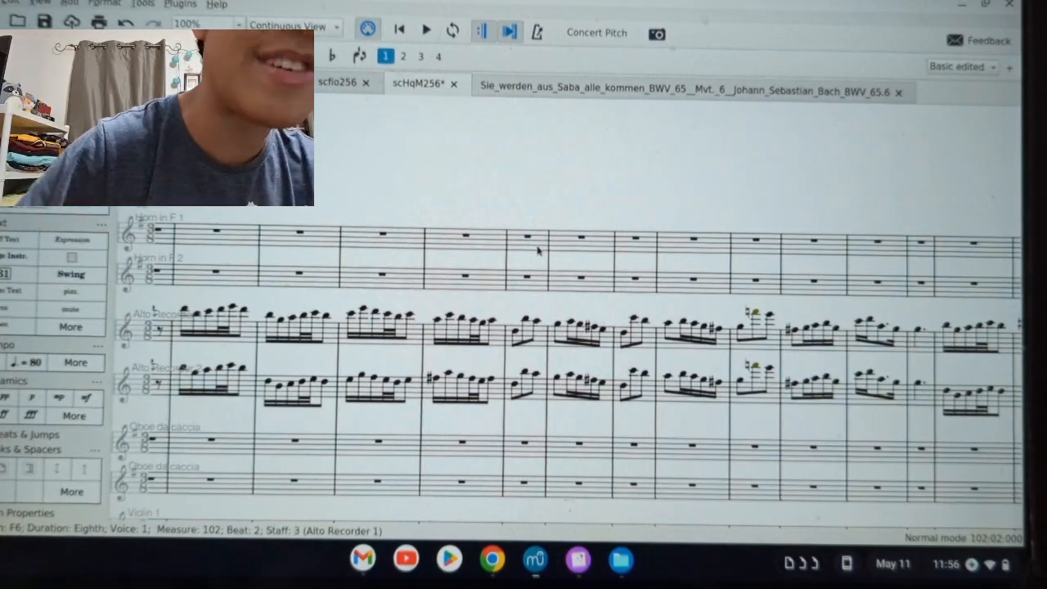
{"action": "scroll", "coordinate": [561, 262], "scroll_direction": "down", "scroll_amount": 2}
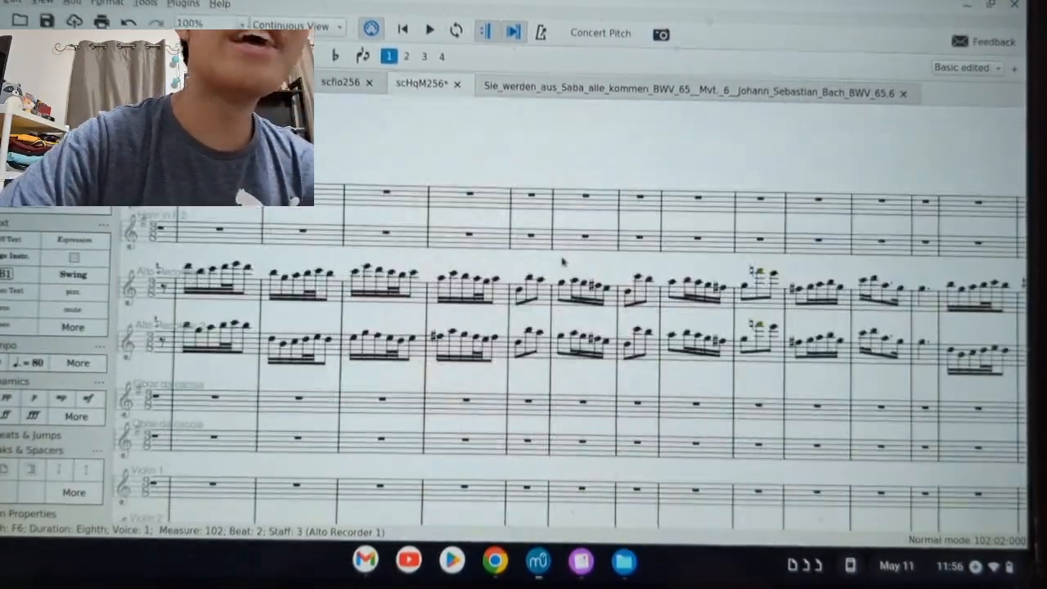
- Select the complete F Horn I and F Horn II parts in the Mvt. 6 score, measures 1 to 118, for copying
{"action": "left_click", "coordinate": [669, 93]}
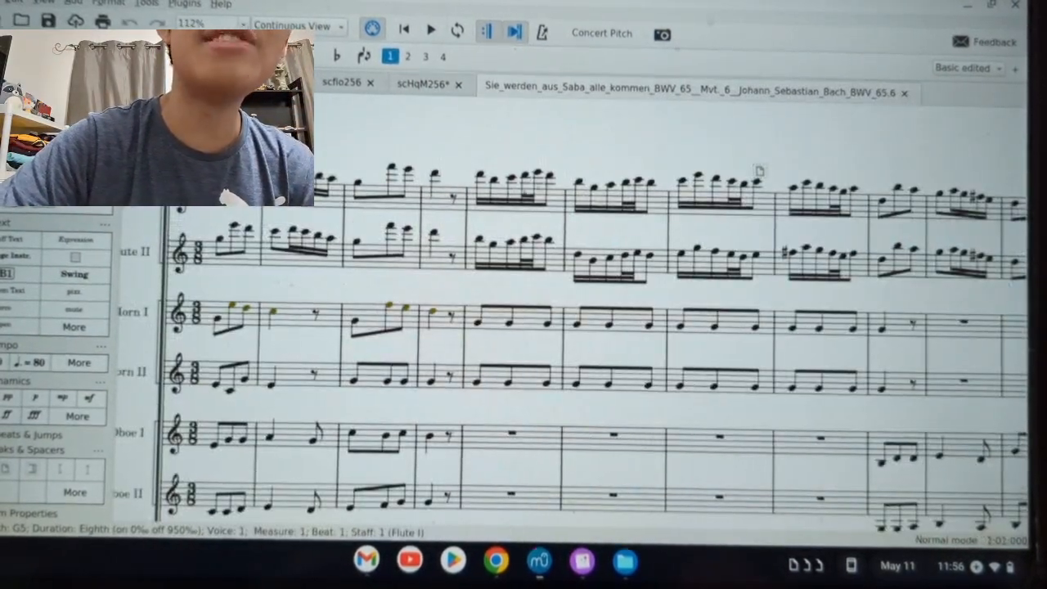
{"action": "left_click", "coordinate": [423, 83]}
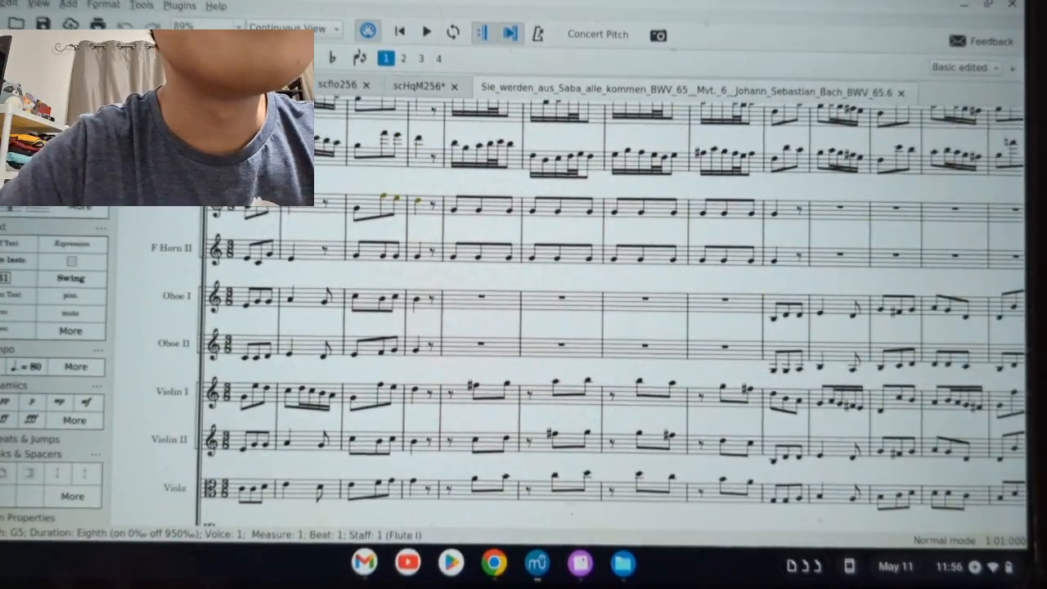
{"action": "scroll", "coordinate": [522, 235], "scroll_direction": "right", "scroll_amount": 3}
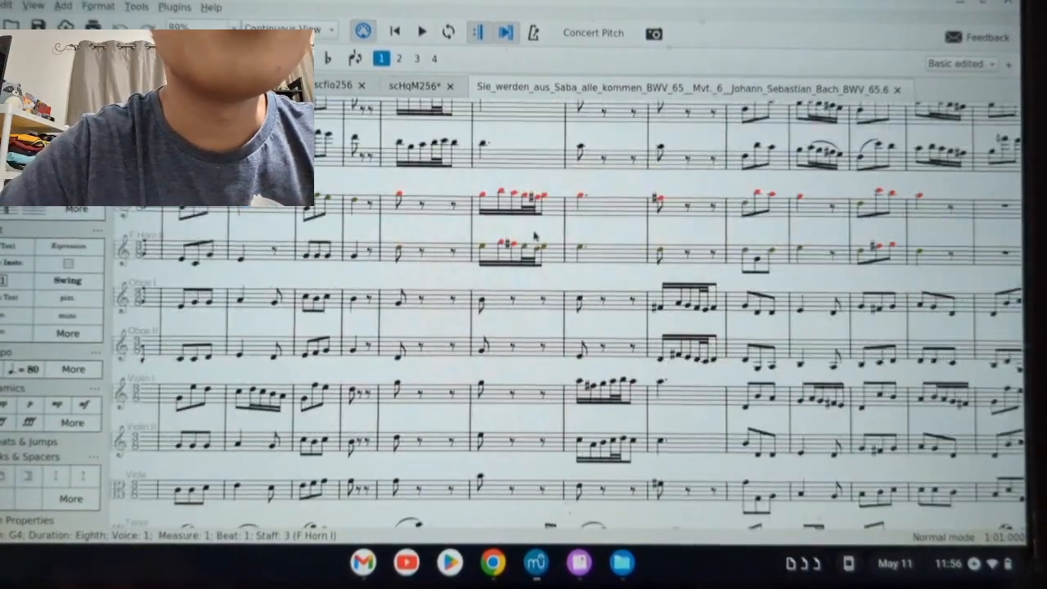
{"action": "scroll", "coordinate": [530, 242], "scroll_direction": "right", "scroll_amount": 5}
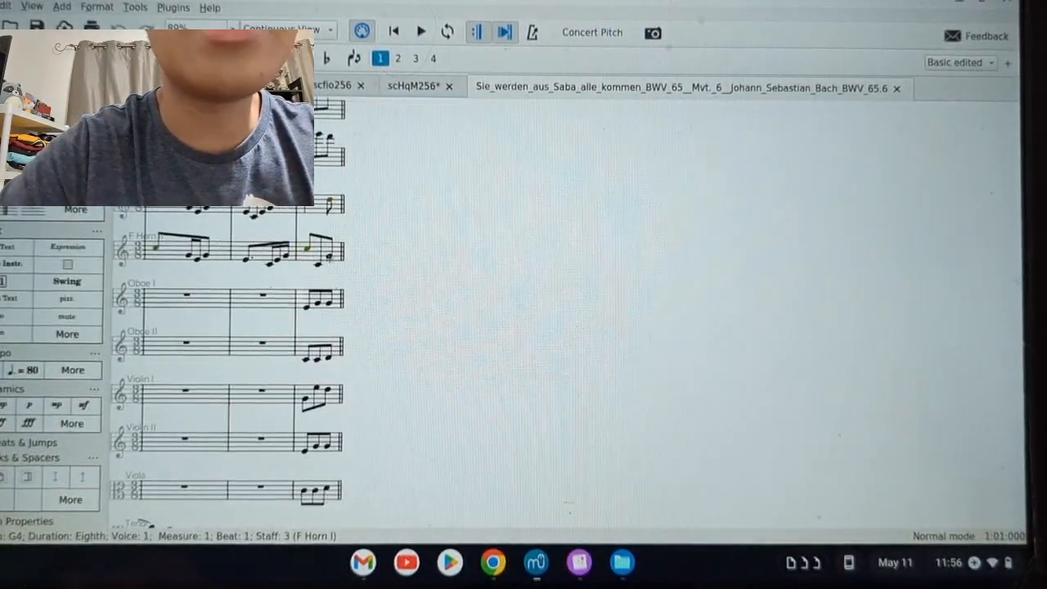
{"action": "scroll", "coordinate": [430, 262], "scroll_direction": "left", "scroll_amount": 10}
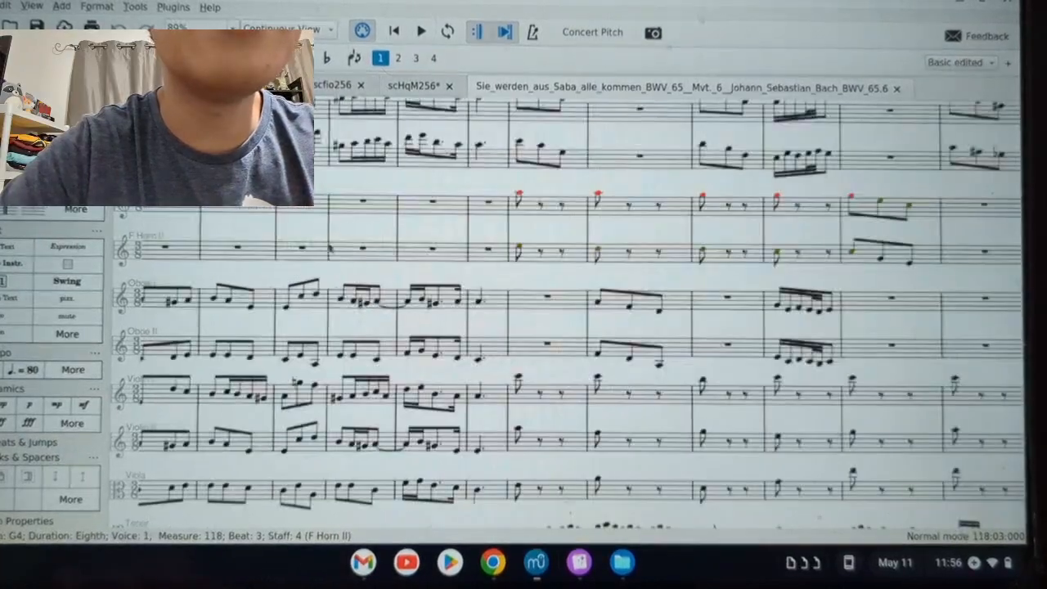
{"action": "scroll", "coordinate": [430, 260], "scroll_direction": "left", "scroll_amount": 3}
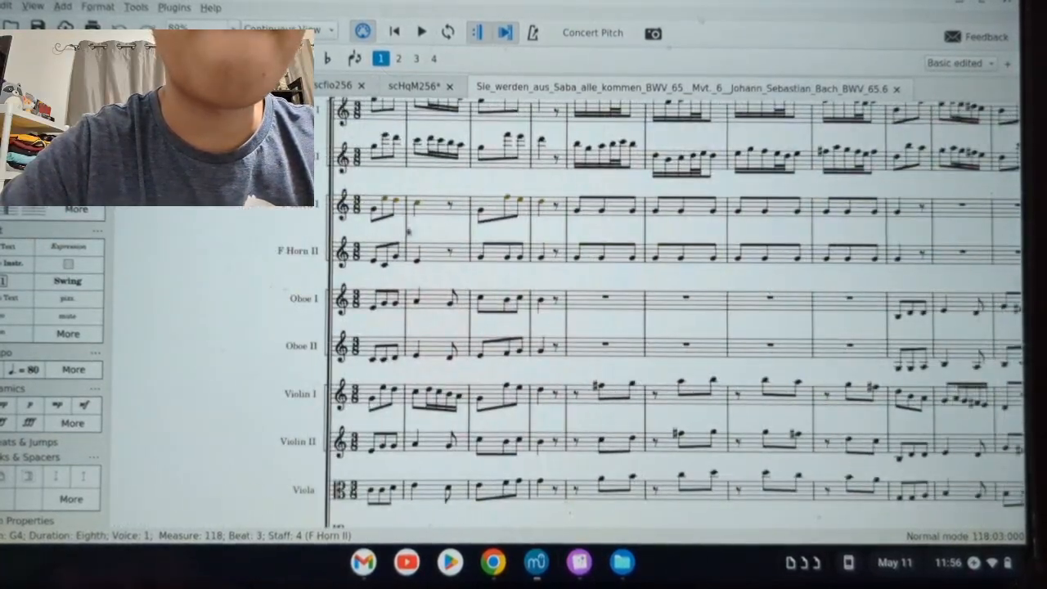
{"action": "left_click", "coordinate": [378, 211], "text": "shift"}
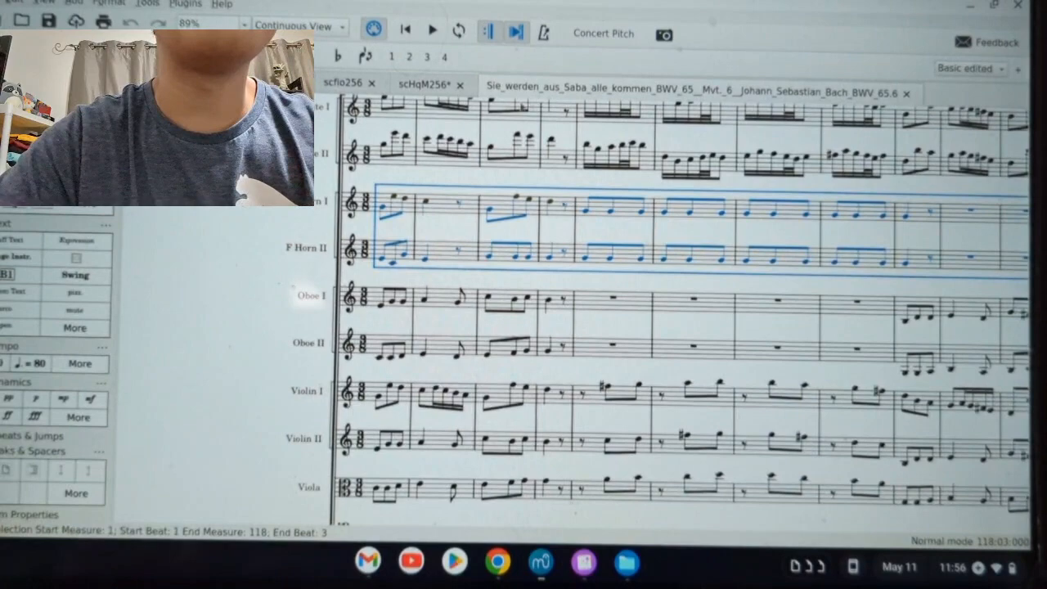
- Paste the horn parts into the two Oboe da caccia staves of scHqM256 from measure 100 and transpose them chromatically down to C major / A minor
{"action": "left_click", "coordinate": [420, 88]}
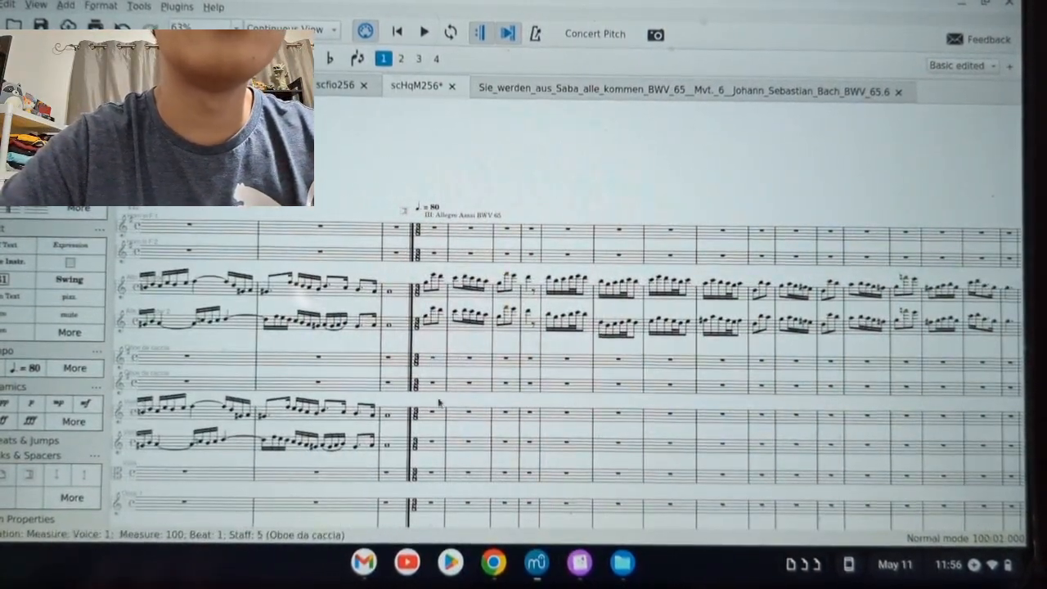
{"action": "key", "text": "ctrl+v"}
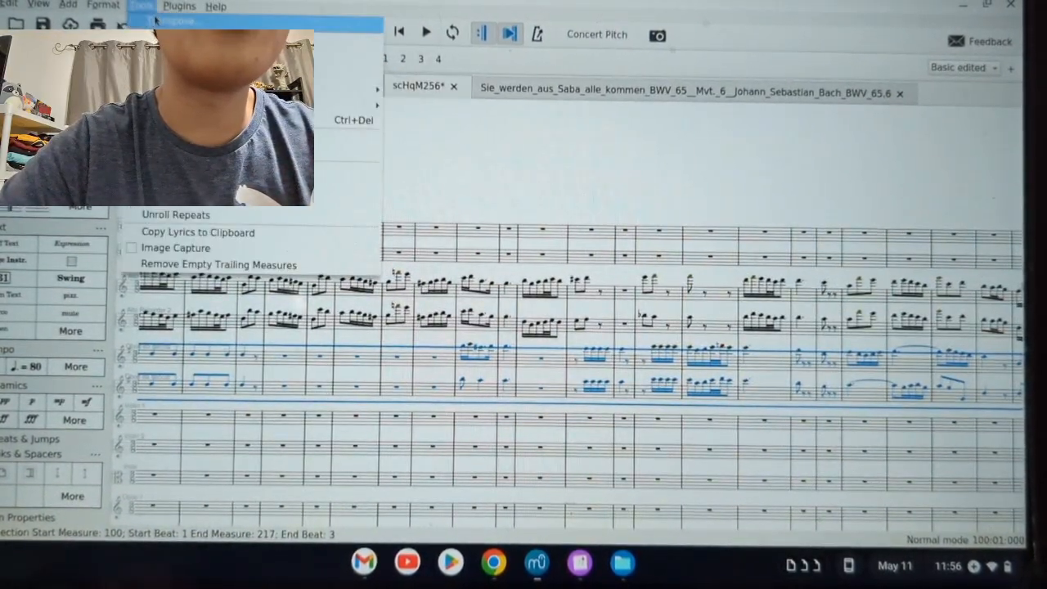
{"action": "left_click", "coordinate": [156, 19]}
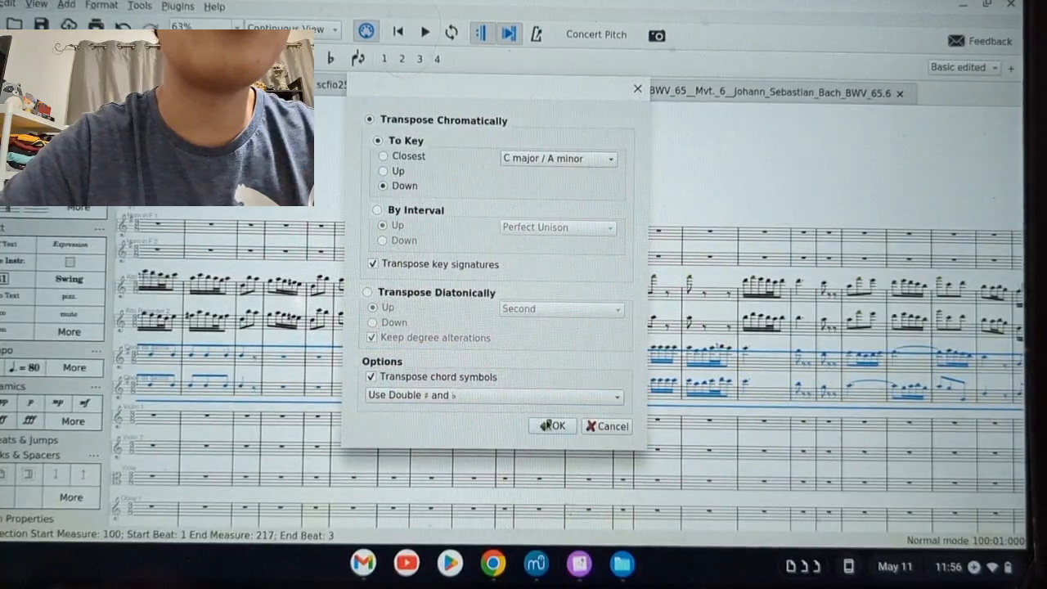
{"action": "left_click", "coordinate": [549, 425]}
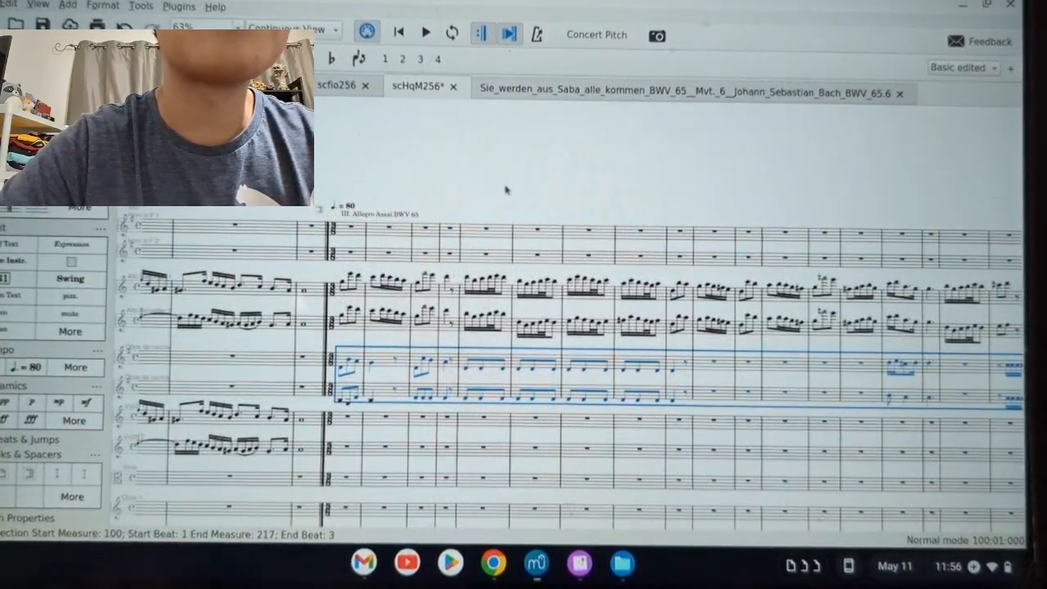
- Check the low notes of the pasted Oboe da caccia parts in the opening measures from measure 100
{"action": "scroll", "coordinate": [344, 393], "scroll_direction": "up", "scroll_amount": 8}
{"action": "left_click", "coordinate": [334, 384]}
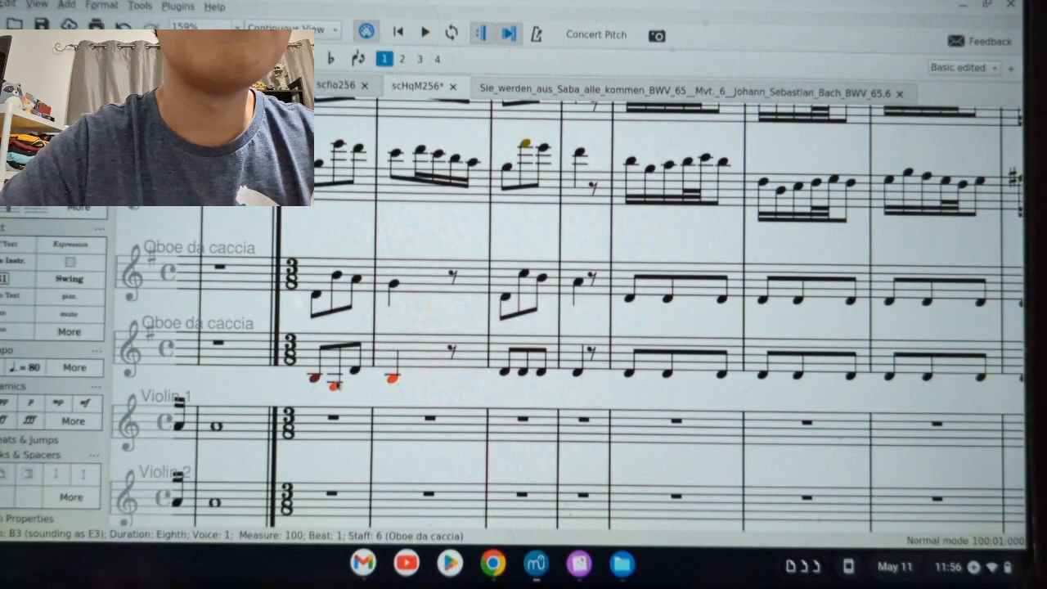
{"action": "key", "text": "Right"}
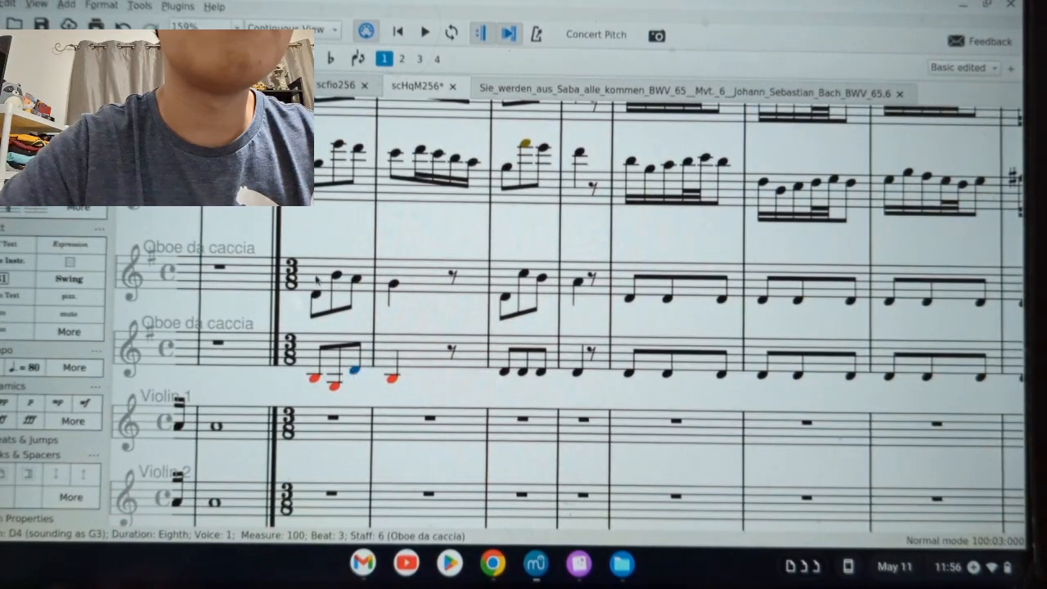
{"action": "left_click", "coordinate": [318, 282]}
- Cut the transposed horn parts from both Oboe da caccia staves and paste them into Horn in F 1 and 2 from measure 100
{"action": "scroll", "coordinate": [548, 335], "scroll_direction": "down", "scroll_amount": 10}
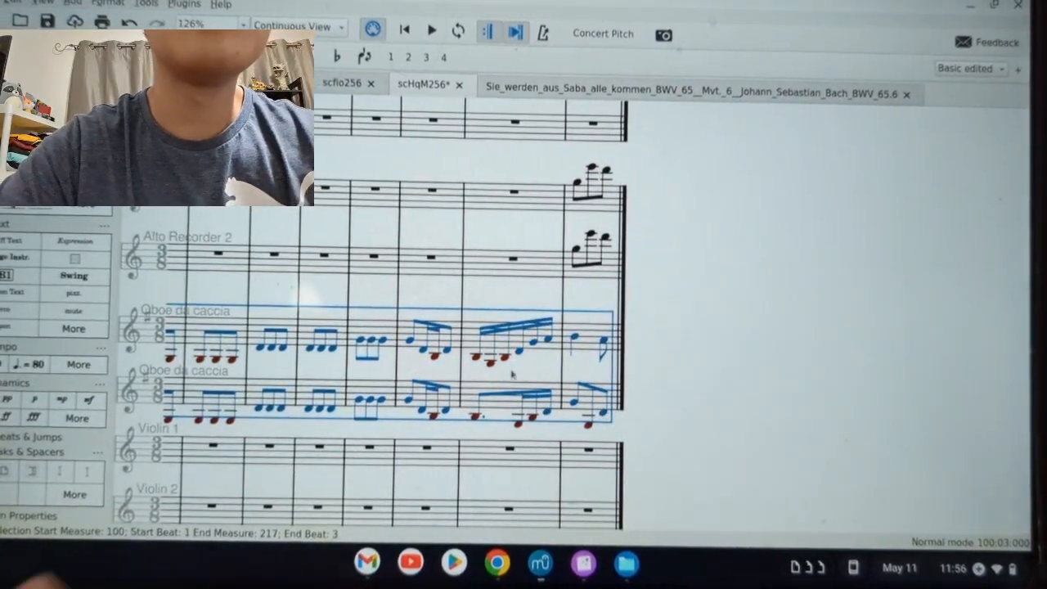
{"action": "key", "text": "ctrl+x"}
{"action": "scroll", "coordinate": [441, 320], "scroll_direction": "down", "scroll_amount": 5}
{"action": "left_click", "coordinate": [282, 326]}
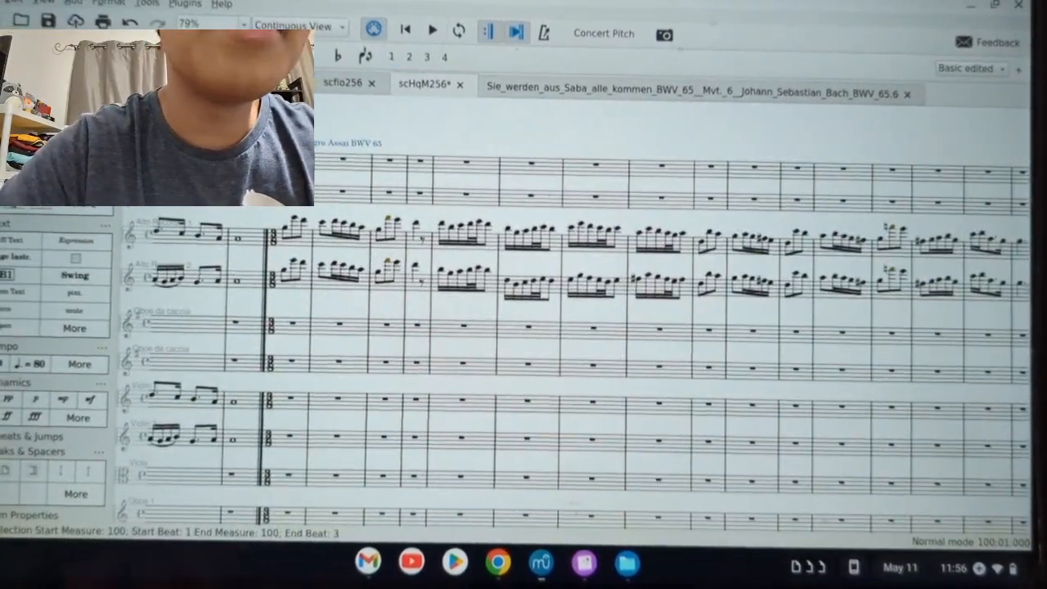
{"action": "key", "text": "ctrl+v"}
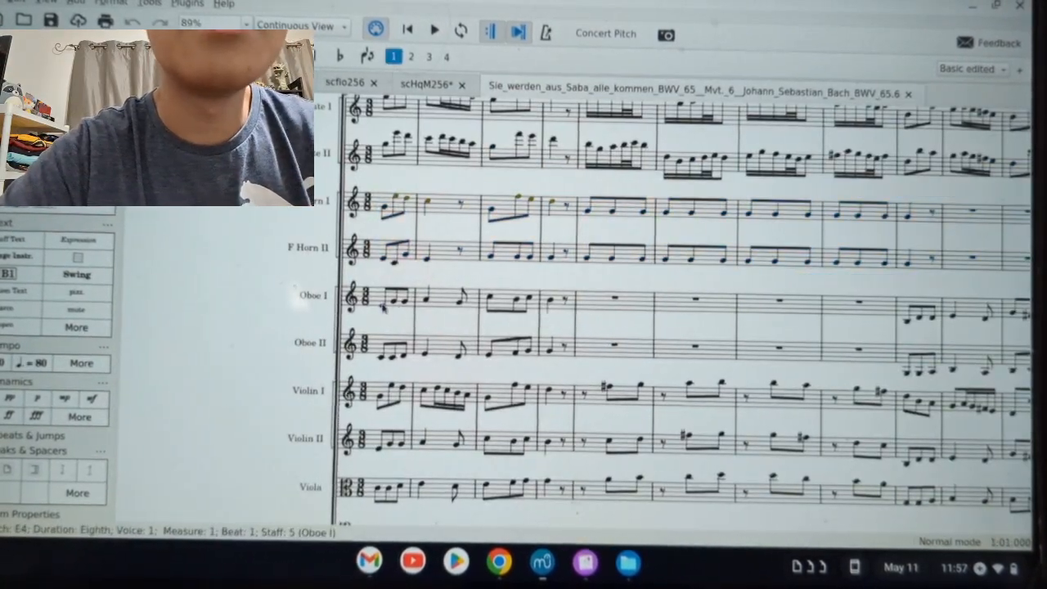
- Copy the Oboe I and II parts of the Mvt. 6 score into the two Oboe da caccia staves of scHqM256 from measure 100
{"action": "scroll", "coordinate": [475, 311], "scroll_direction": "right", "scroll_amount": 5}
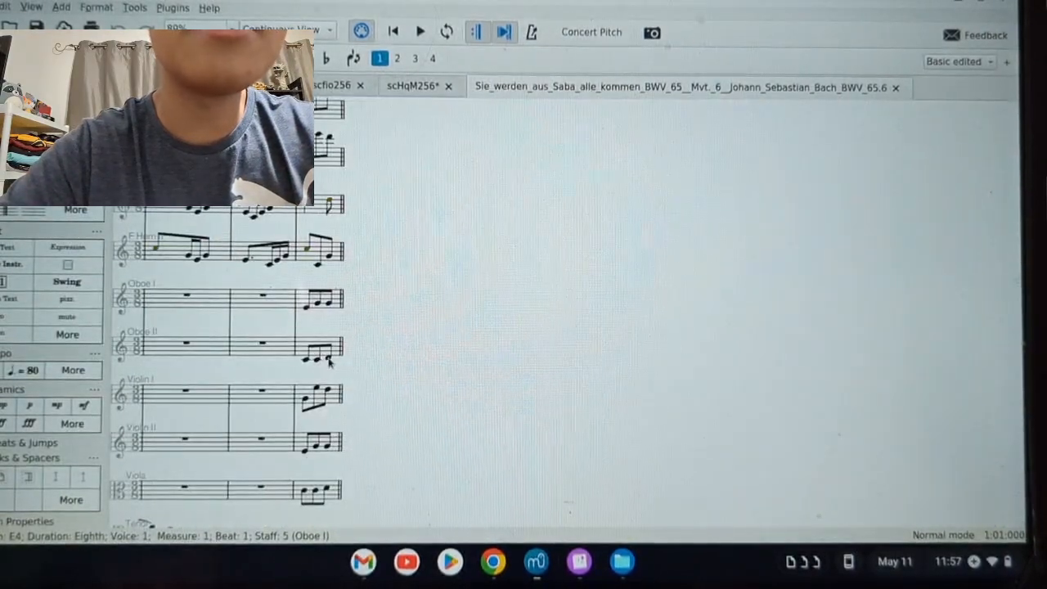
{"action": "left_click", "coordinate": [413, 86]}
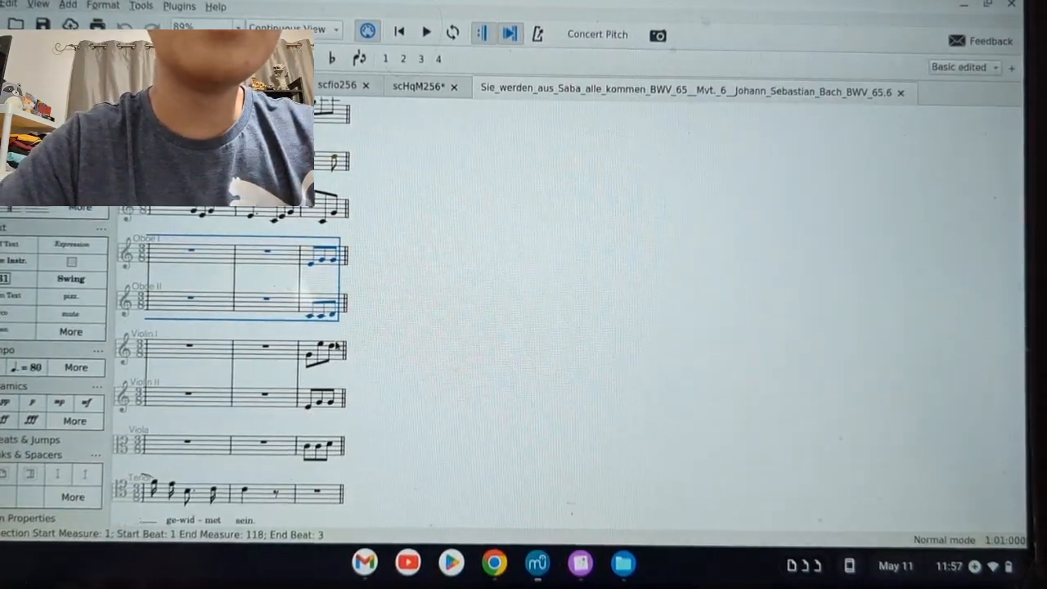
- Copy the Violin I, Violin II and Viola parts into scHqM256's matching staves from measure 100, and duplicate the violin parts in Oboe 1 and 2
{"action": "left_click", "coordinate": [335, 347]}
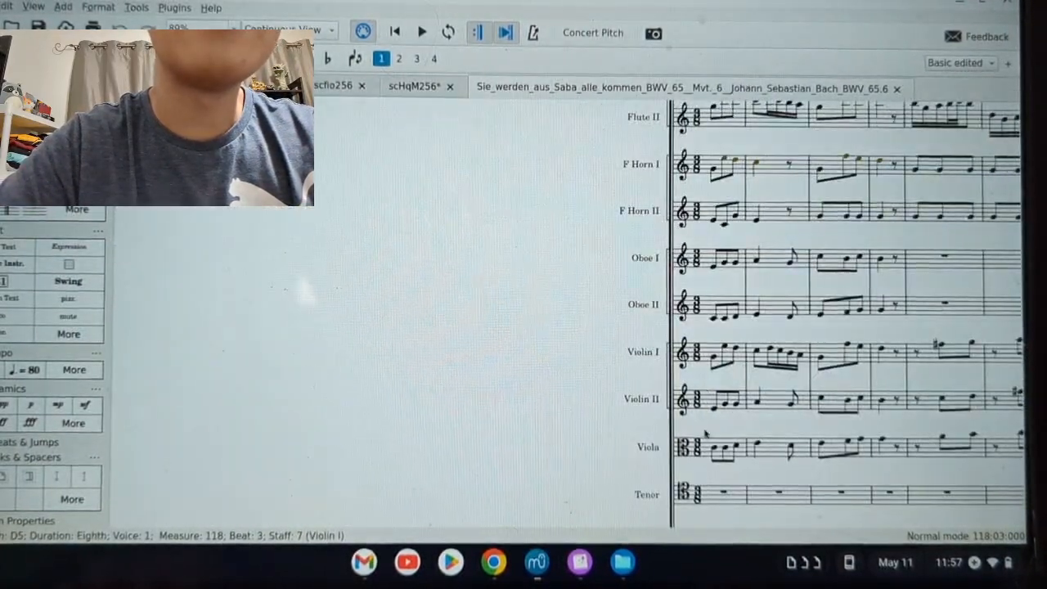
{"action": "left_click", "coordinate": [714, 451], "text": "shift"}
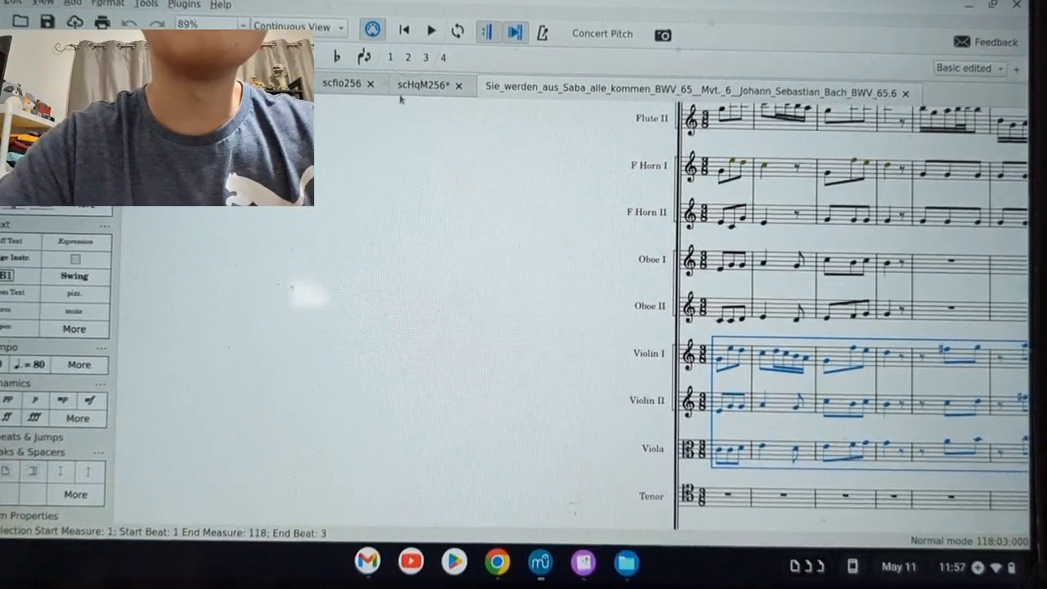
{"action": "left_click", "coordinate": [402, 89]}
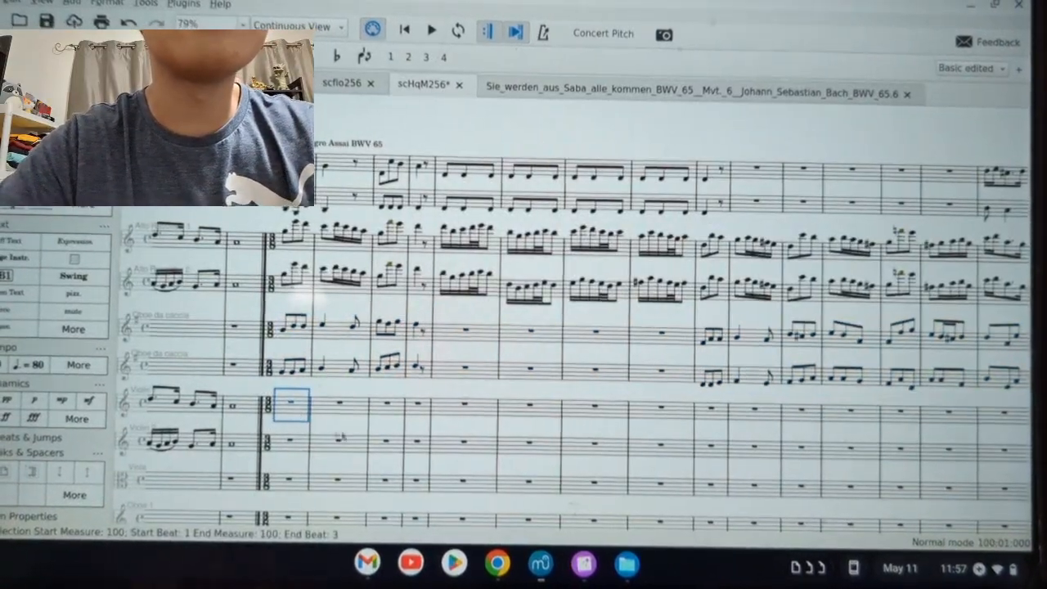
{"action": "key", "text": "ctrl+v"}
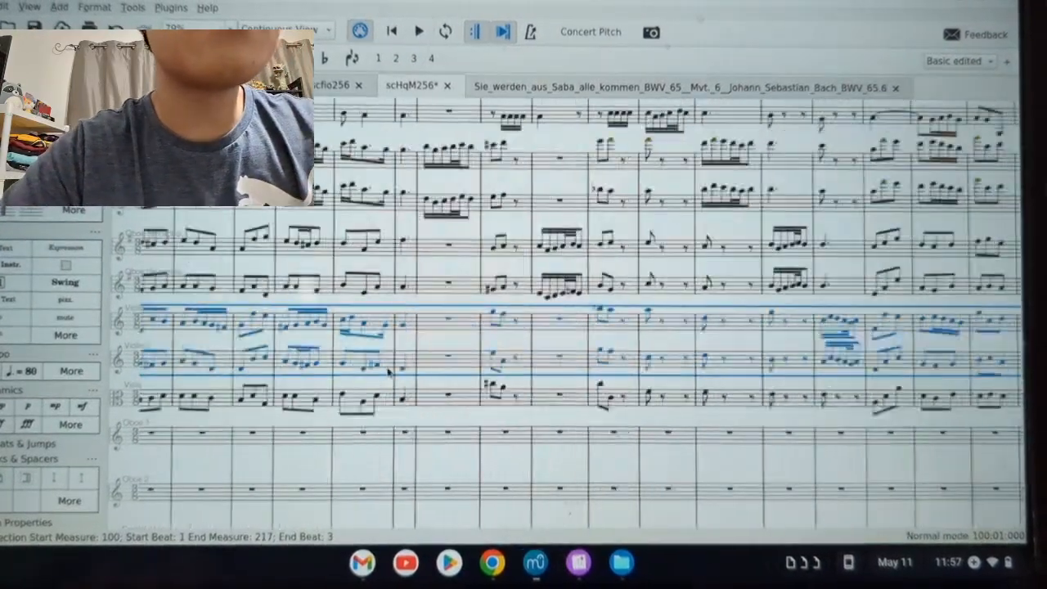
{"action": "scroll", "coordinate": [695, 419], "scroll_direction": "down", "scroll_amount": 2}
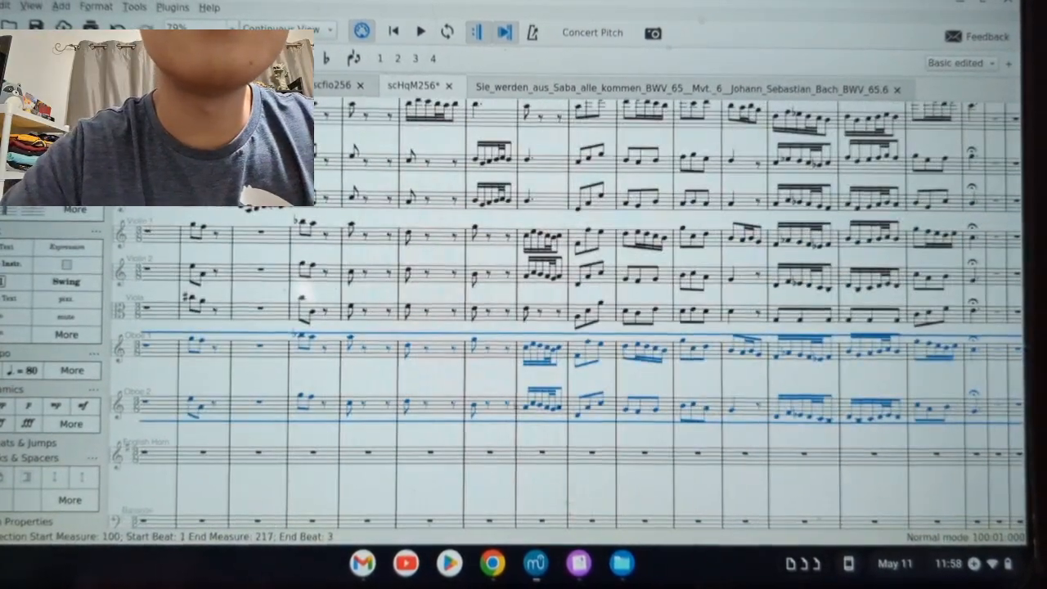
- Copy the Tenor part of the Mvt. 6 score, measures 1 to 117, for pasting into the English Horn staff at measure 100 of scHqM256
{"action": "scroll", "coordinate": [480, 400], "scroll_direction": "left", "scroll_amount": 5}
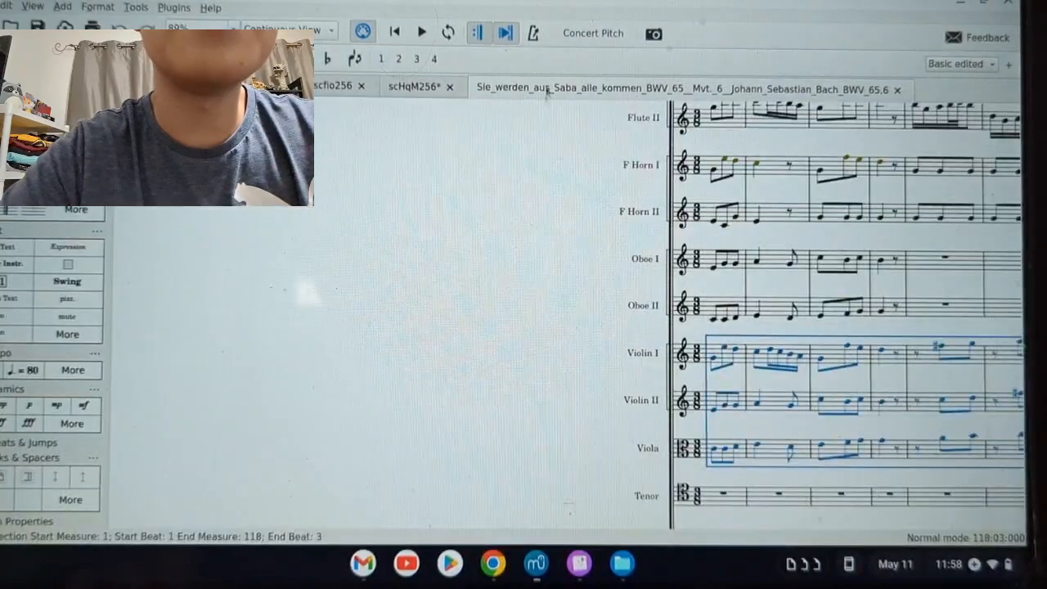
{"action": "scroll", "coordinate": [727, 415], "scroll_direction": "right", "scroll_amount": 6}
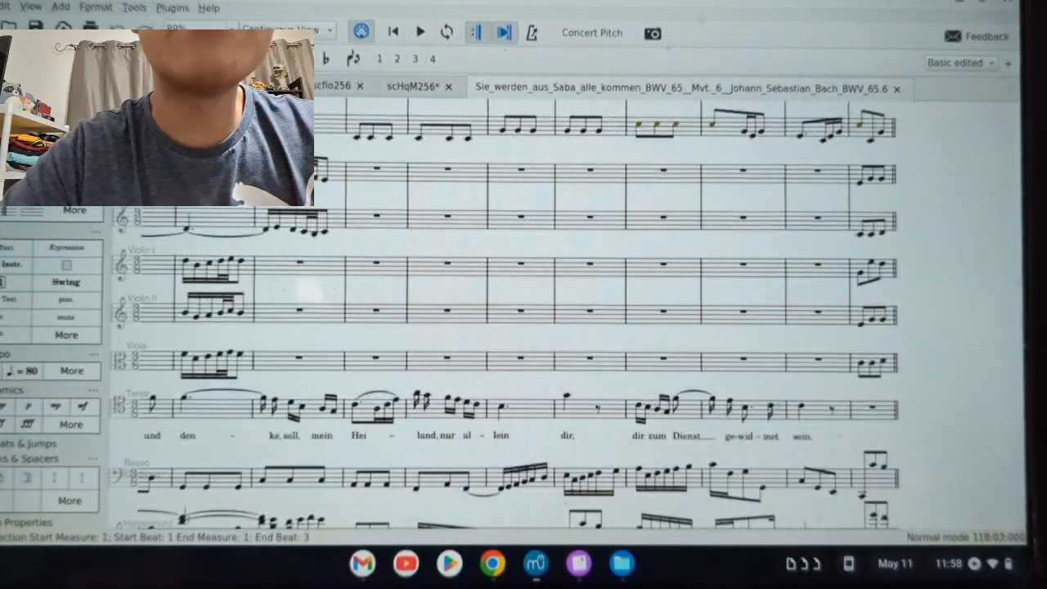
{"action": "left_click", "coordinate": [822, 409], "text": "shift"}
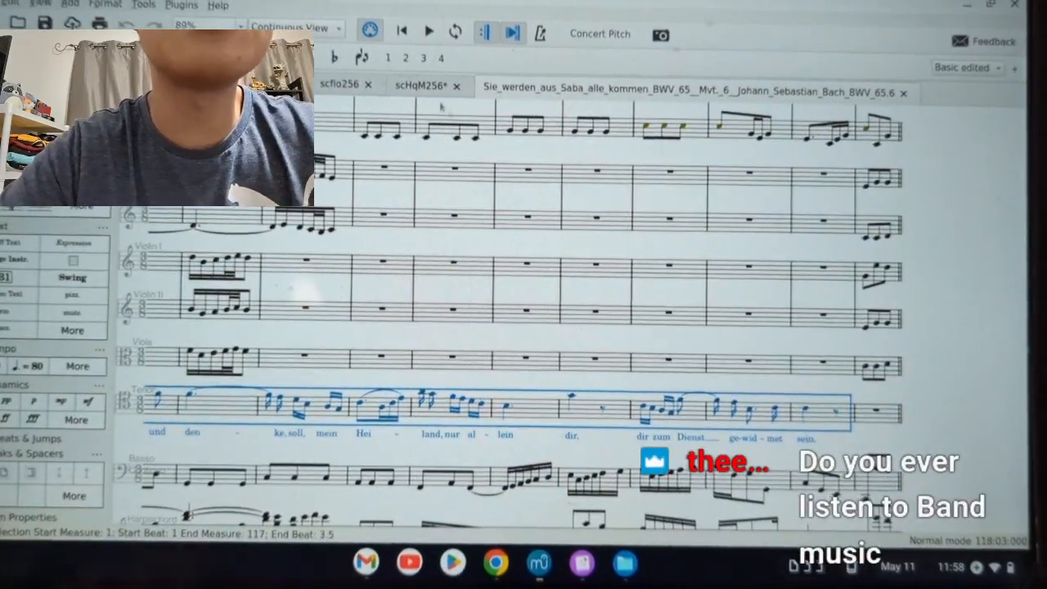
{"action": "scroll", "coordinate": [394, 338], "scroll_direction": "right", "scroll_amount": 10}
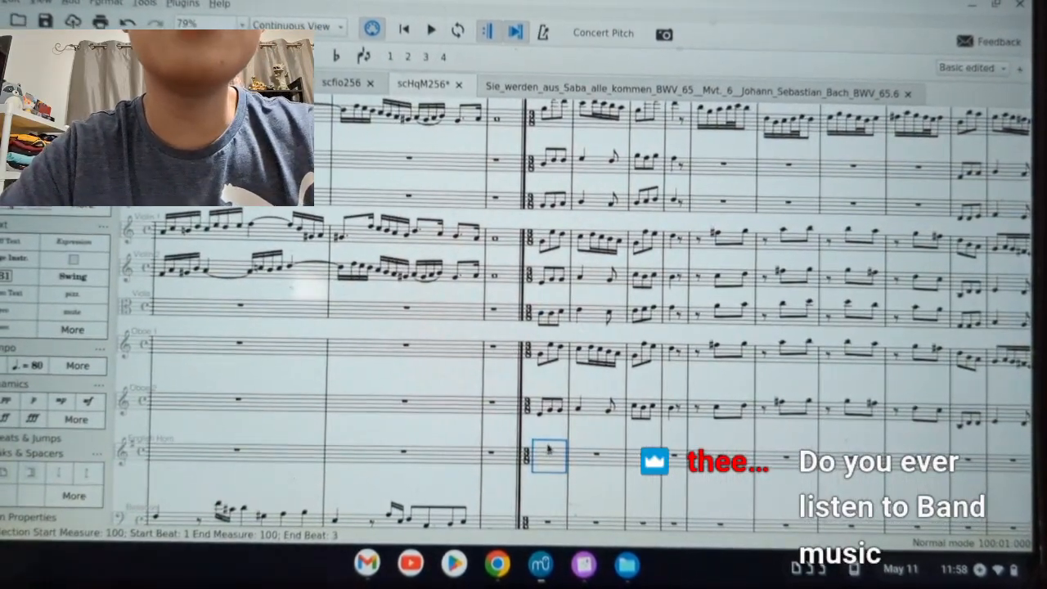
- Paste the copied tenor line with its lyrics into the English Horn staff from measure 100 onward
{"action": "key", "text": "ctrl+shift+End"}
{"action": "scroll", "coordinate": [604, 433], "scroll_direction": "right", "scroll_amount": 3}
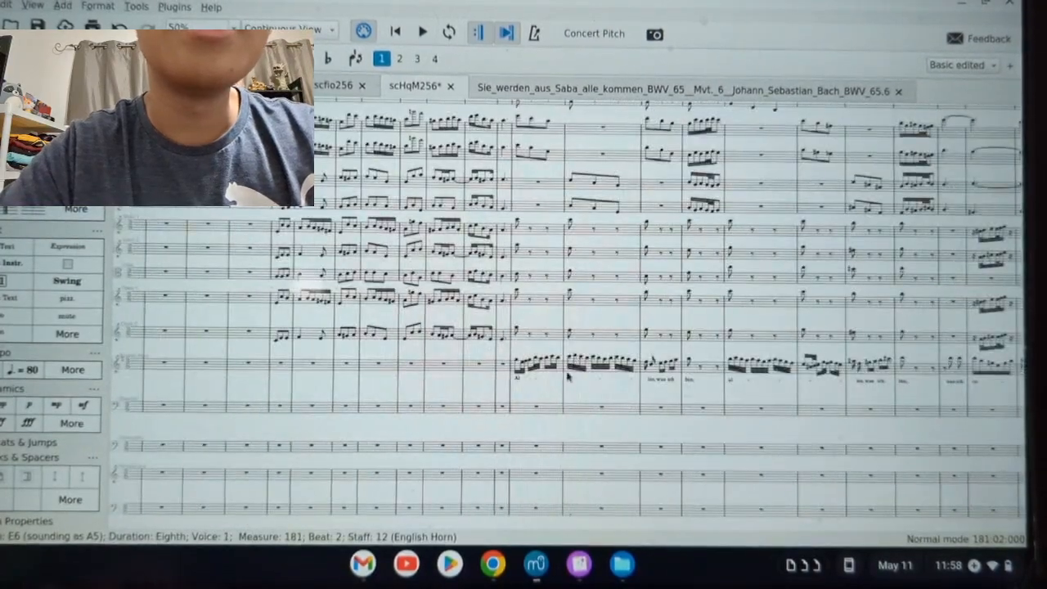
- Play back the score from the fermata at measure 131 to check the English Horn's first sung entry
{"action": "scroll", "coordinate": [564, 375], "scroll_direction": "up", "scroll_amount": 5}
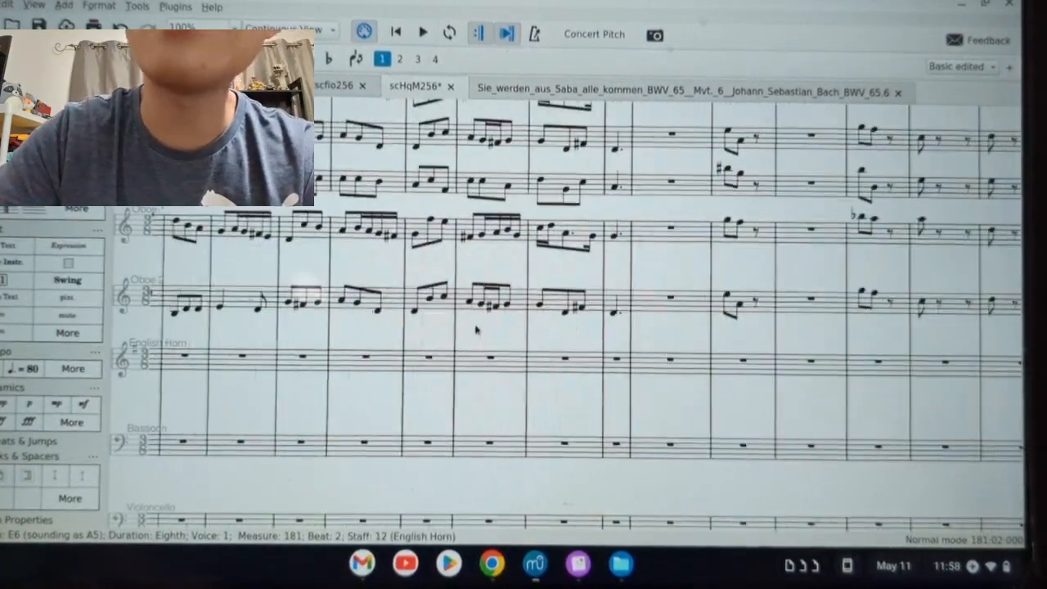
{"action": "scroll", "coordinate": [446, 336], "scroll_direction": "right", "scroll_amount": 10}
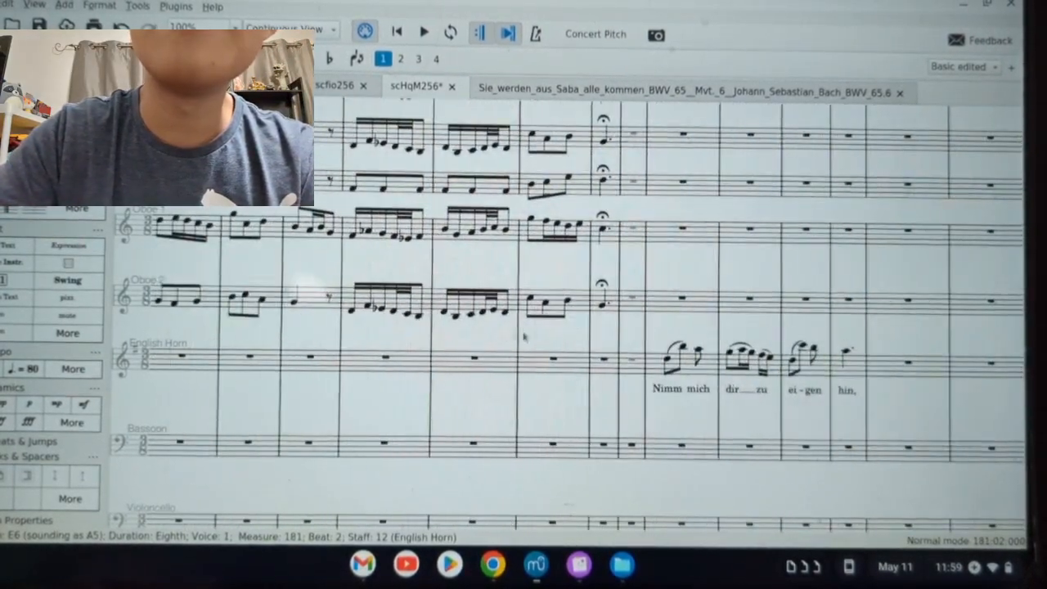
{"action": "scroll", "coordinate": [652, 294], "scroll_direction": "up", "scroll_amount": 7}
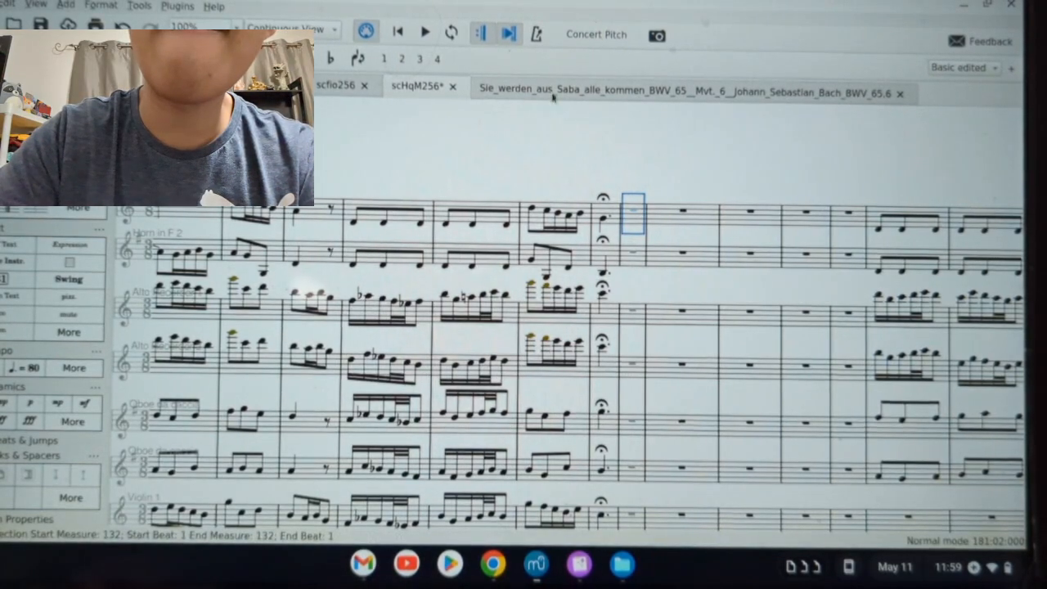
{"action": "scroll", "coordinate": [646, 278], "scroll_direction": "down", "scroll_amount": 5}
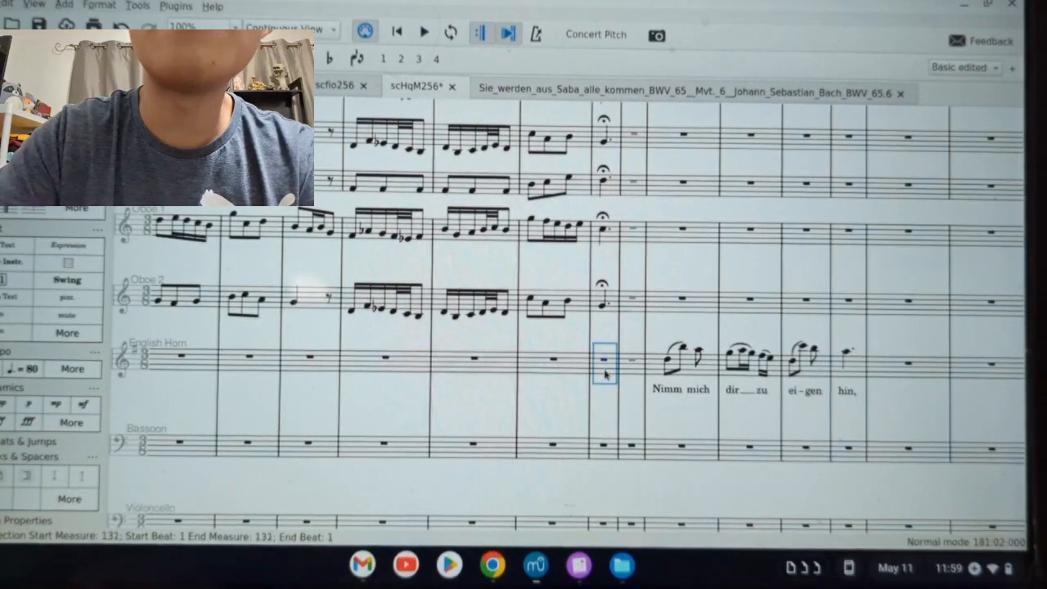
{"action": "left_click", "coordinate": [423, 34]}
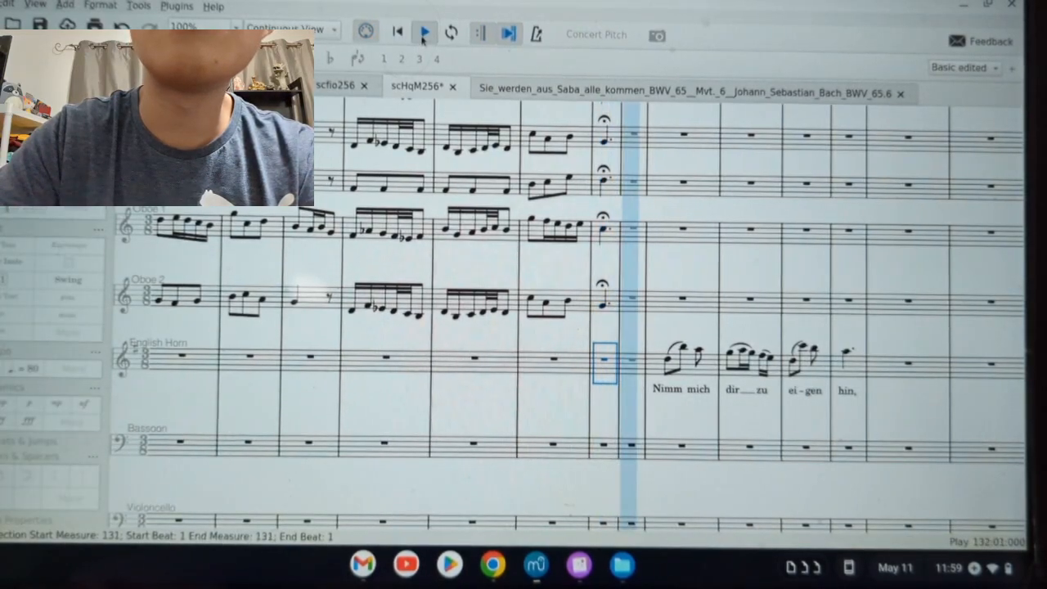
{"action": "scroll", "coordinate": [596, 256], "scroll_direction": "down", "scroll_amount": 3}
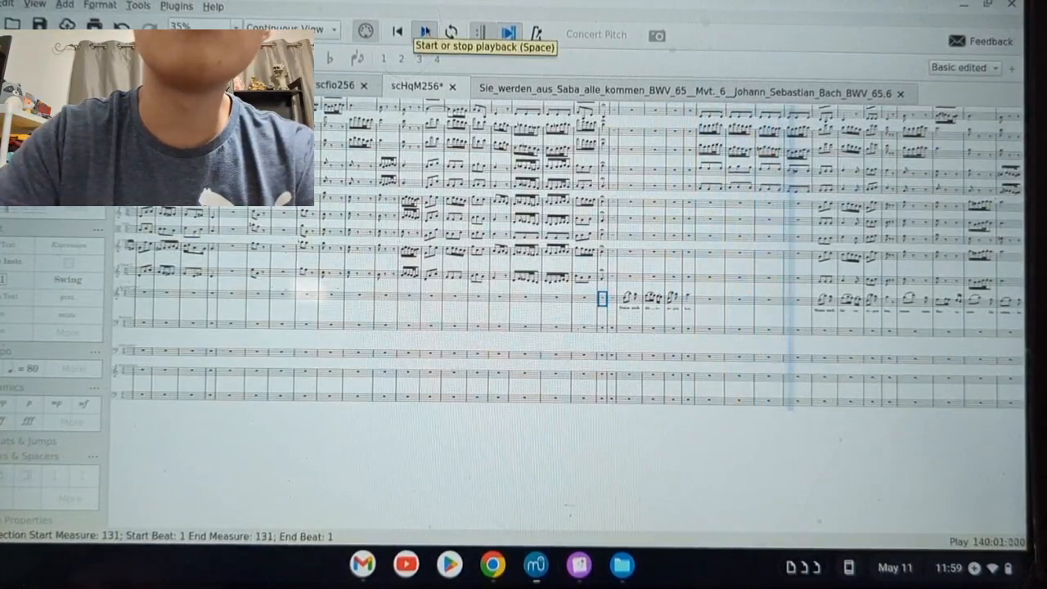
{"action": "scroll", "coordinate": [627, 310], "scroll_direction": "up", "scroll_amount": 5}
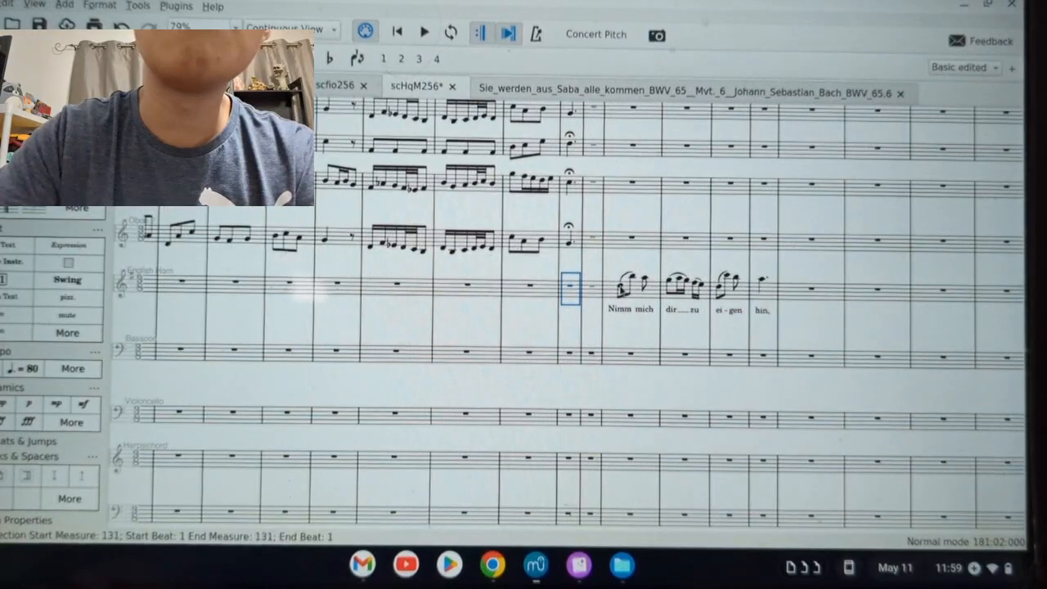
- Check individual English Horn notes in measures 133 to 135 against the other staves of the movement
{"action": "left_click", "coordinate": [619, 287]}
{"action": "scroll", "coordinate": [501, 292], "scroll_direction": "down", "scroll_amount": 4}
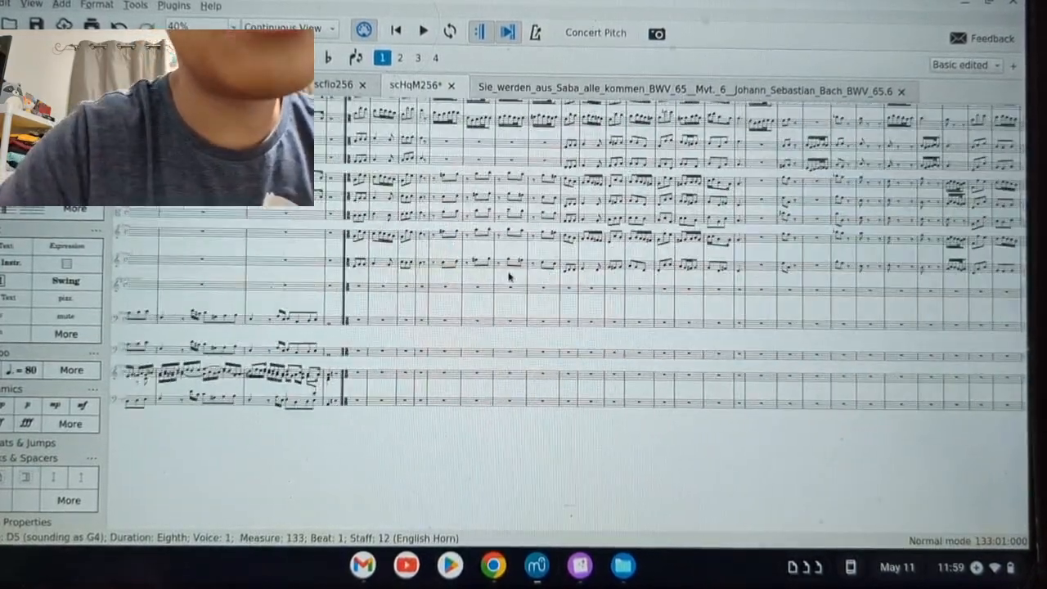
{"action": "scroll", "coordinate": [756, 270], "scroll_direction": "up", "scroll_amount": 3}
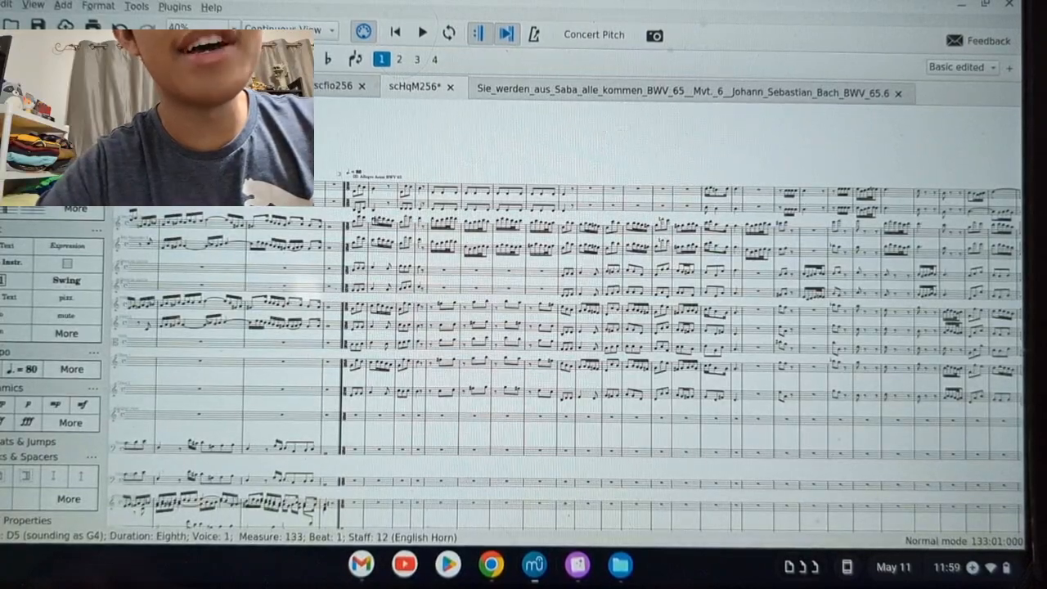
{"action": "scroll", "coordinate": [348, 233], "scroll_direction": "right", "scroll_amount": 5}
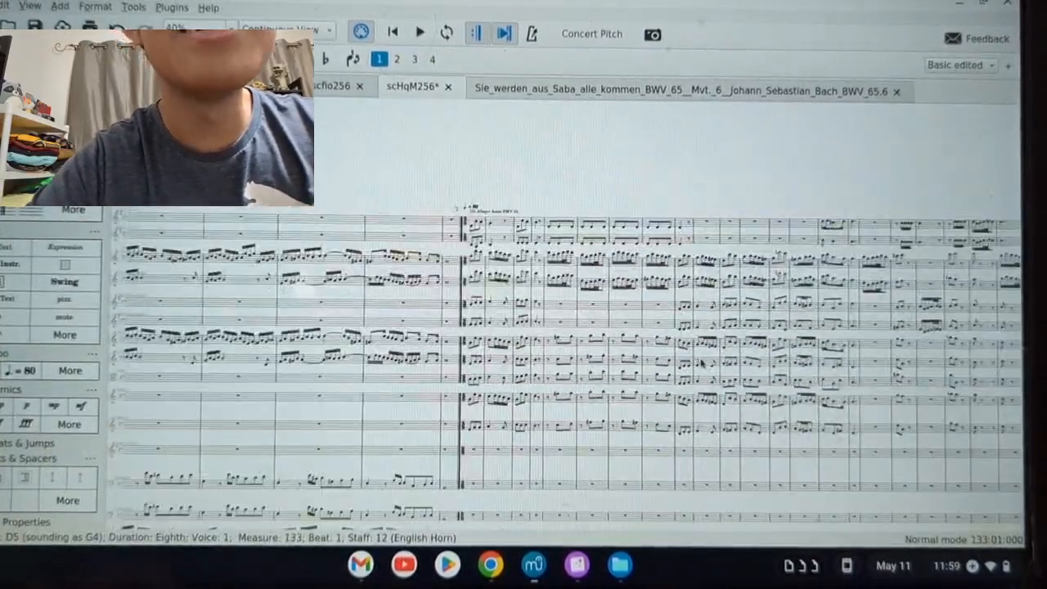
{"action": "scroll", "coordinate": [708, 378], "scroll_direction": "up", "scroll_amount": 8}
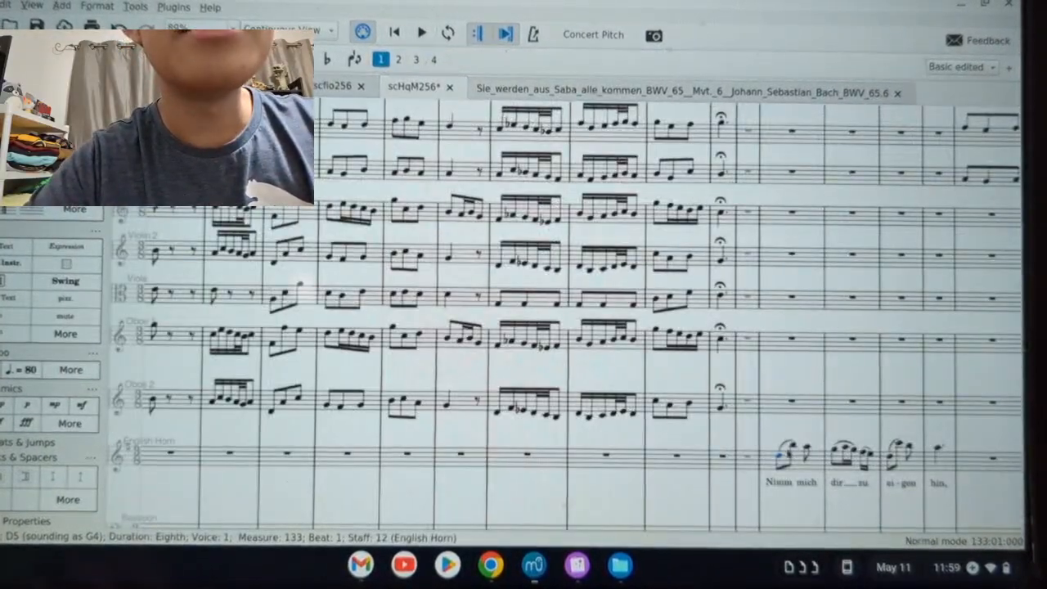
{"action": "key", "text": "Escape"}
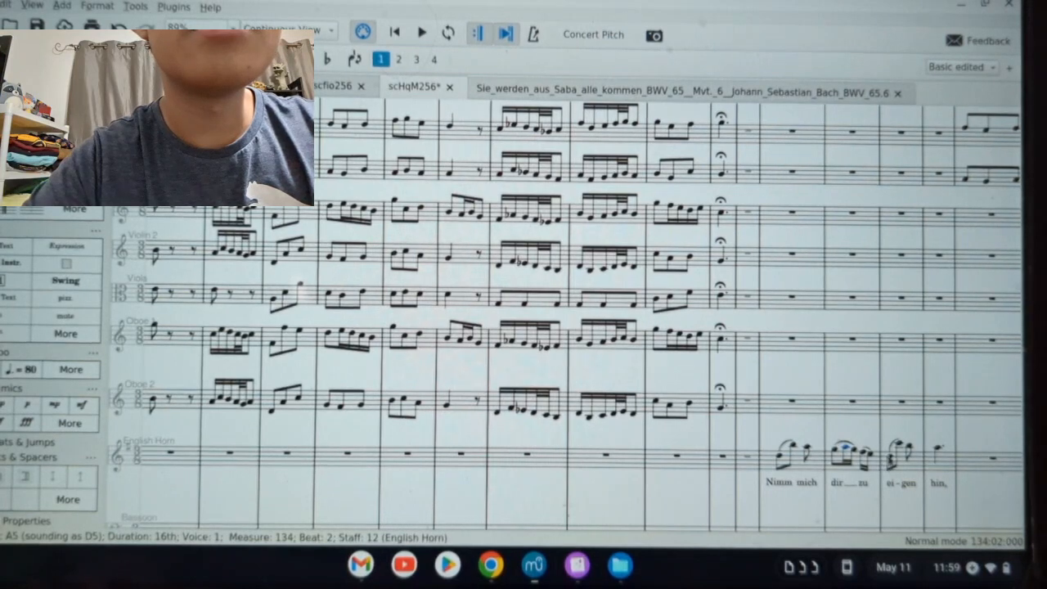
{"action": "left_click", "coordinate": [909, 447]}
{"action": "left_click", "coordinate": [890, 457]}
{"action": "left_click", "coordinate": [779, 456]}
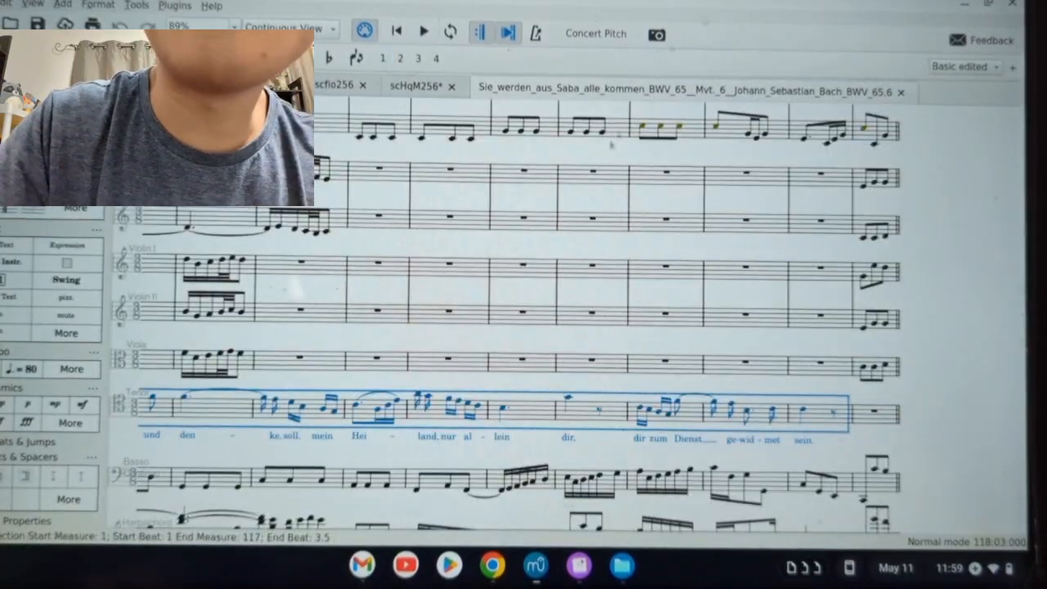
- Copy the whole Basso Continuo line from the BWV 65 score into scHqM256's Bassoon, Violoncello and Harpsichord bass staves from measure 100
{"action": "left_click", "coordinate": [878, 483]}
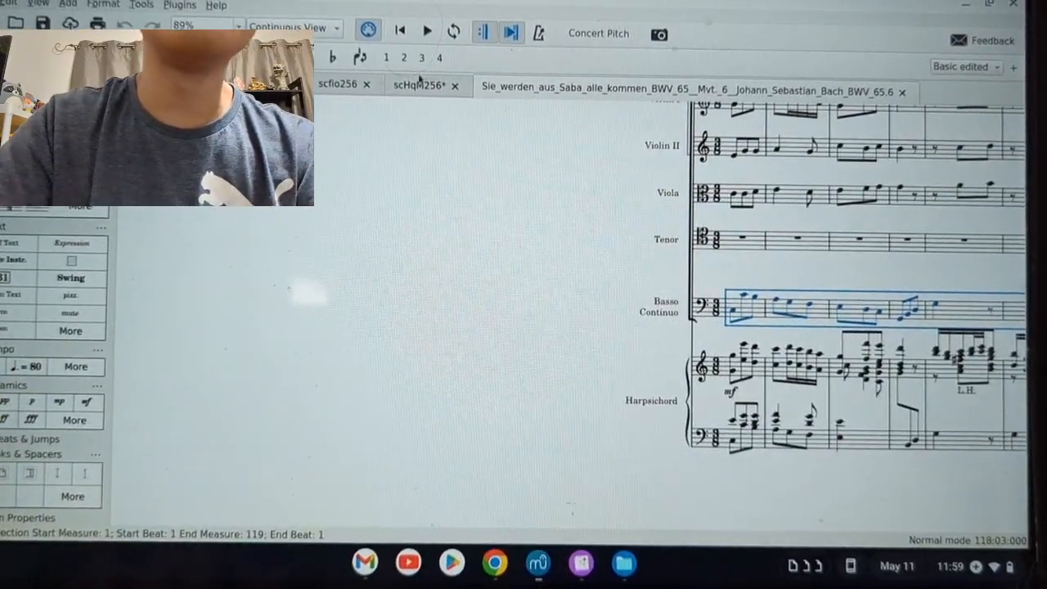
{"action": "scroll", "coordinate": [638, 315], "scroll_direction": "up", "scroll_amount": 4}
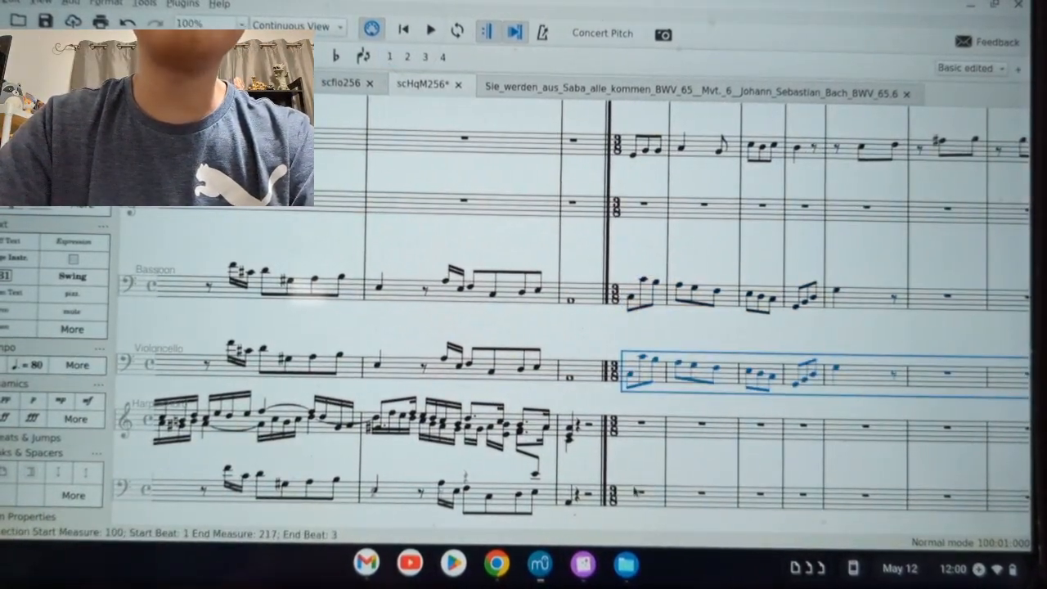
{"action": "scroll", "coordinate": [702, 368], "scroll_direction": "down", "scroll_amount": 6}
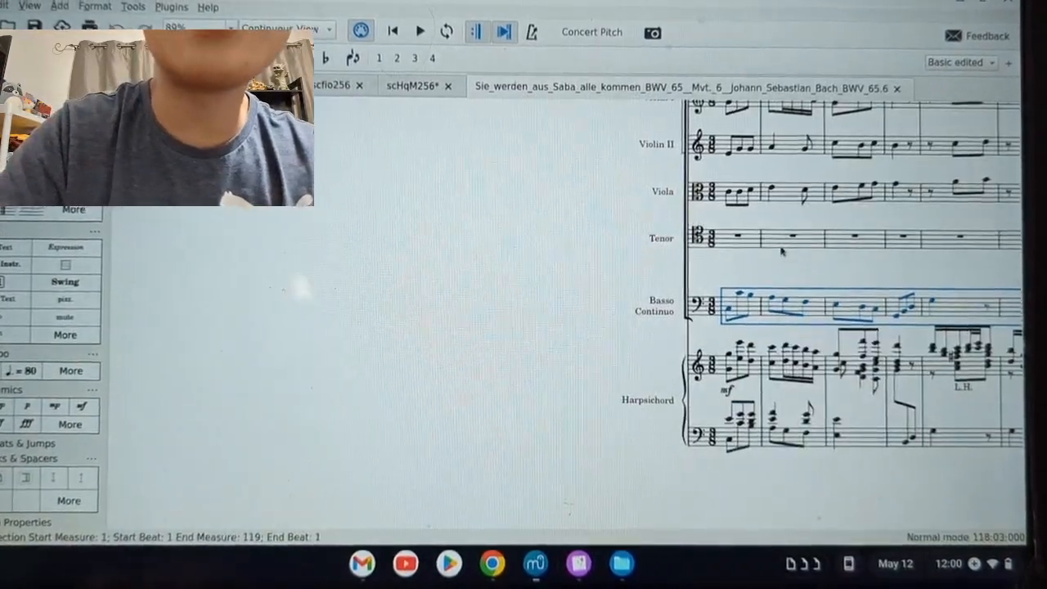
- Look over the flute and horn staves of the source score and return to the scHqM256 score
{"action": "scroll", "coordinate": [781, 252], "scroll_direction": "right", "scroll_amount": 5}
{"action": "scroll", "coordinate": [668, 237], "scroll_direction": "up", "scroll_amount": 5}
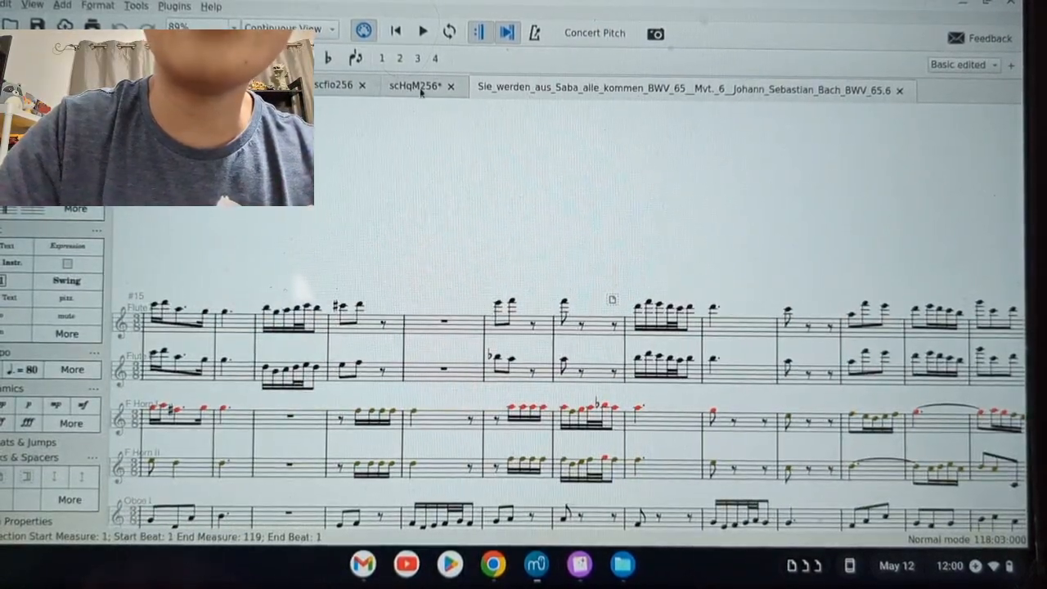
{"action": "left_click", "coordinate": [421, 90]}
{"action": "scroll", "coordinate": [445, 251], "scroll_direction": "up", "scroll_amount": 5}
{"action": "scroll", "coordinate": [419, 250], "scroll_direction": "up", "scroll_amount": 3}
{"action": "left_click", "coordinate": [396, 255]}
{"action": "scroll", "coordinate": [465, 359], "scroll_direction": "right", "scroll_amount": 10}
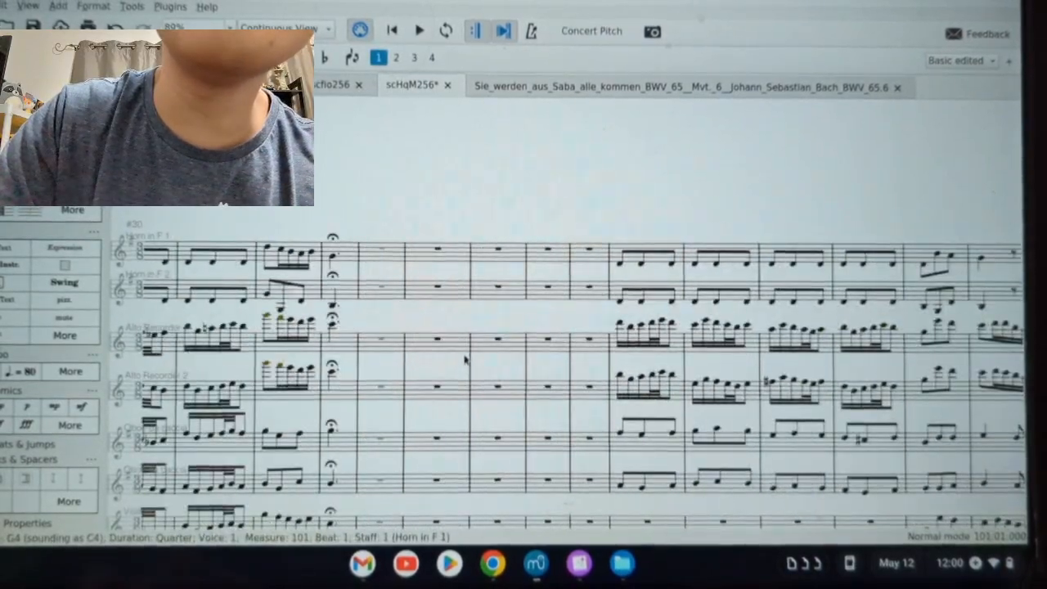
{"action": "scroll", "coordinate": [409, 351], "scroll_direction": "down", "scroll_amount": 10}
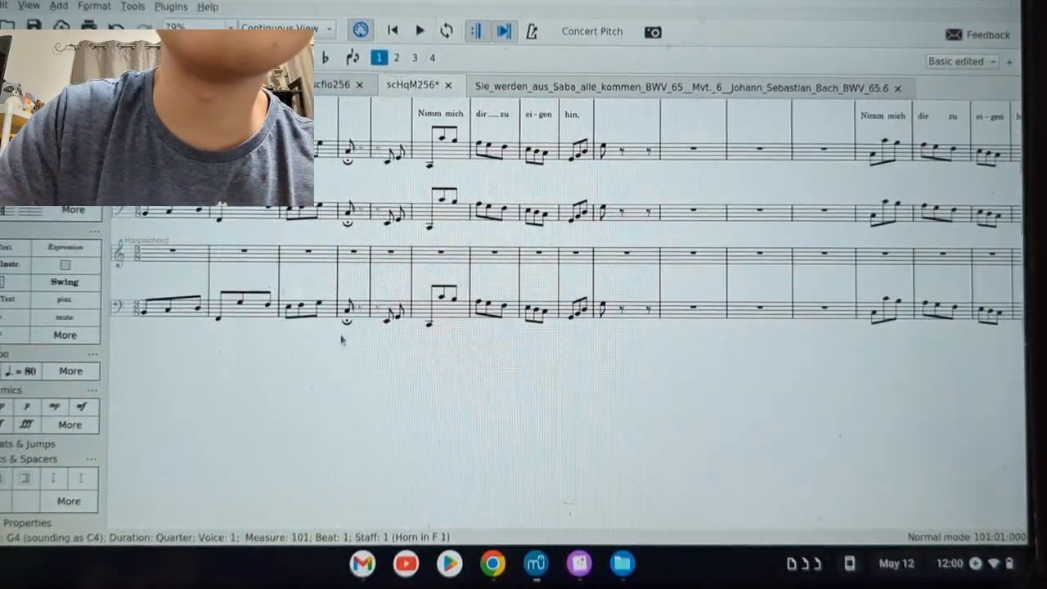
{"action": "left_click", "coordinate": [347, 310], "text": "shift"}
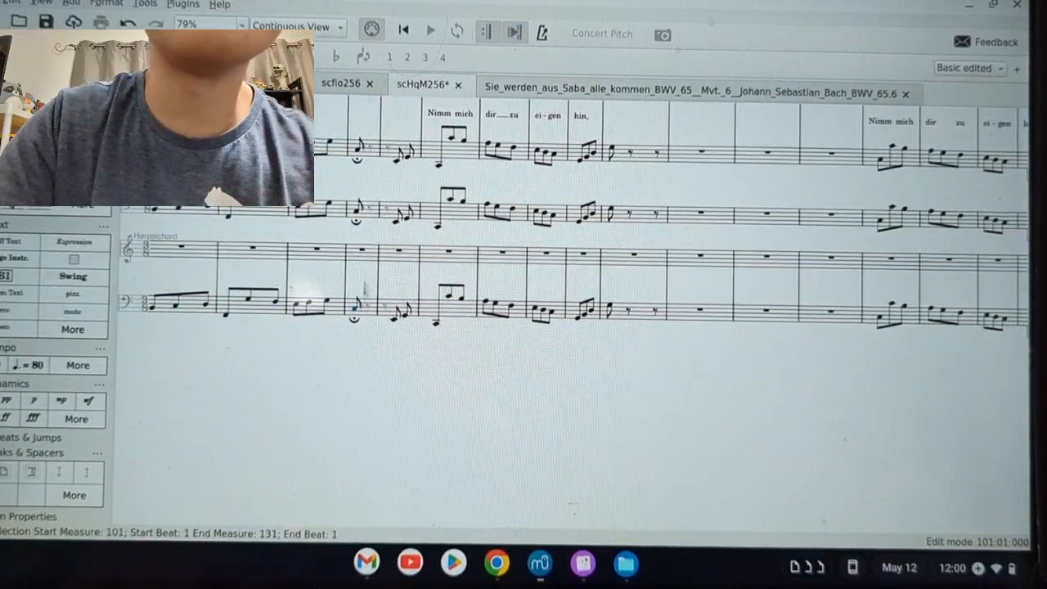
{"action": "scroll", "coordinate": [364, 288], "scroll_direction": "up", "scroll_amount": 10}
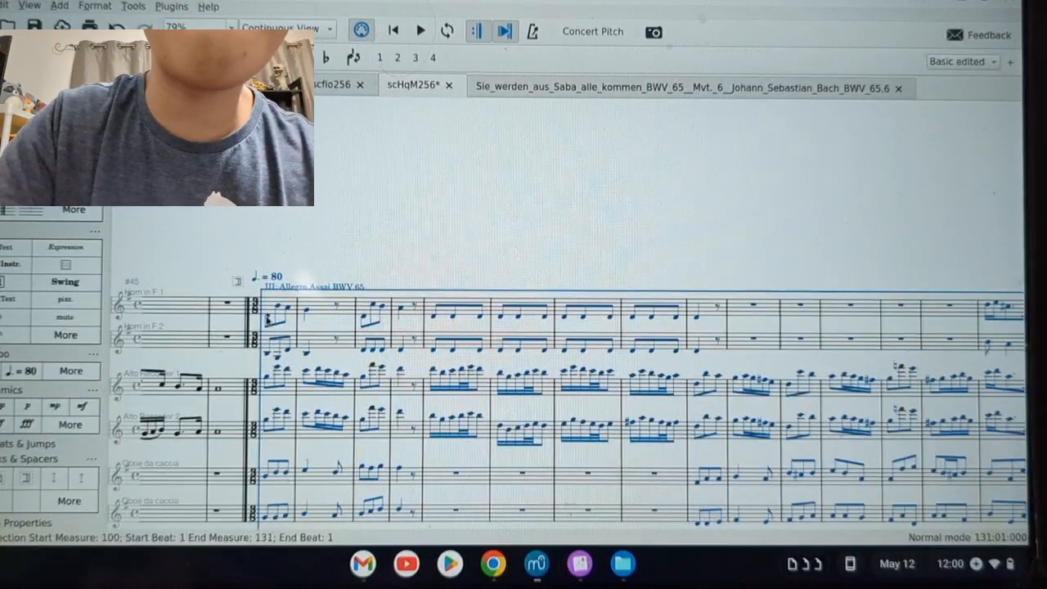
- Copy all staves from measure 101 to measure 131, from Horn in F 1 down to the Harpsichord bass
{"action": "scroll", "coordinate": [567, 306], "scroll_direction": "down", "scroll_amount": 8, "text": "ctrl"}
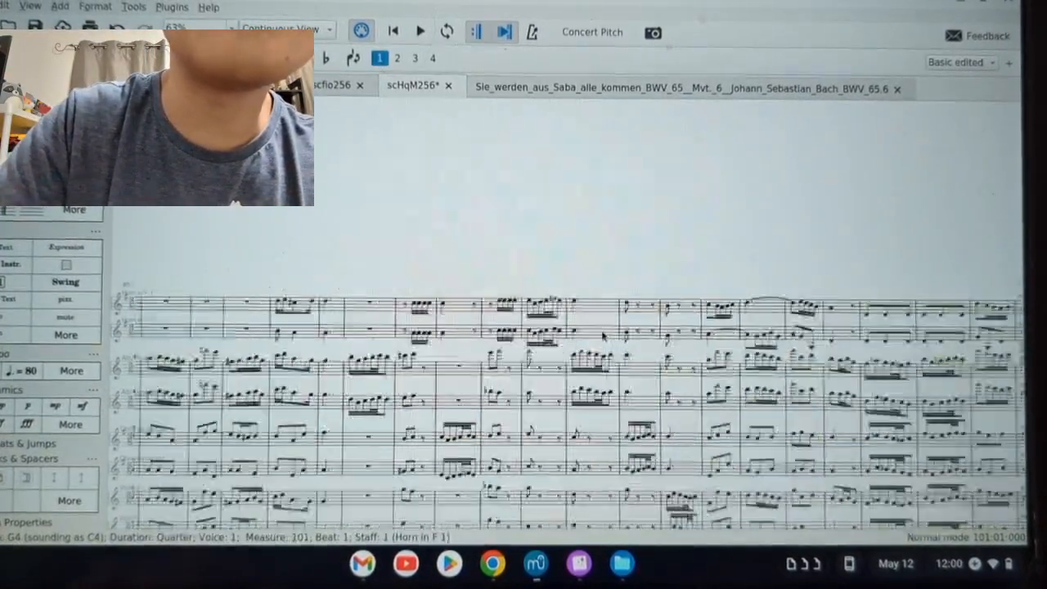
{"action": "scroll", "coordinate": [777, 384], "scroll_direction": "down", "scroll_amount": 8}
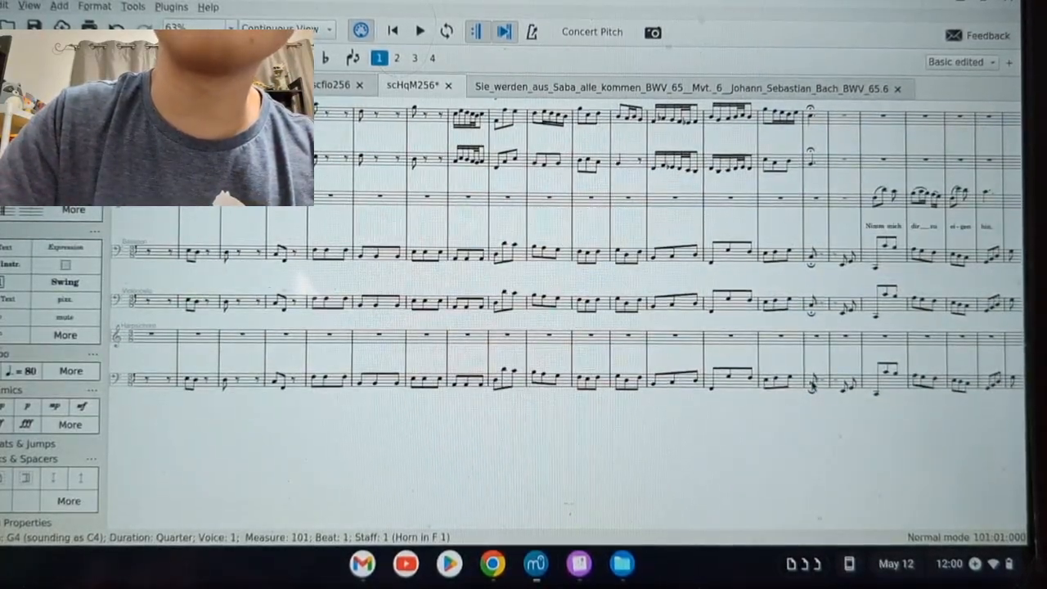
{"action": "left_click", "coordinate": [811, 386], "text": "shift"}
- Append 1 empty measure at the end of the score and paste the copied measures there, starting at measure 218
{"action": "scroll", "coordinate": [479, 275], "scroll_direction": "down", "scroll_amount": 5}
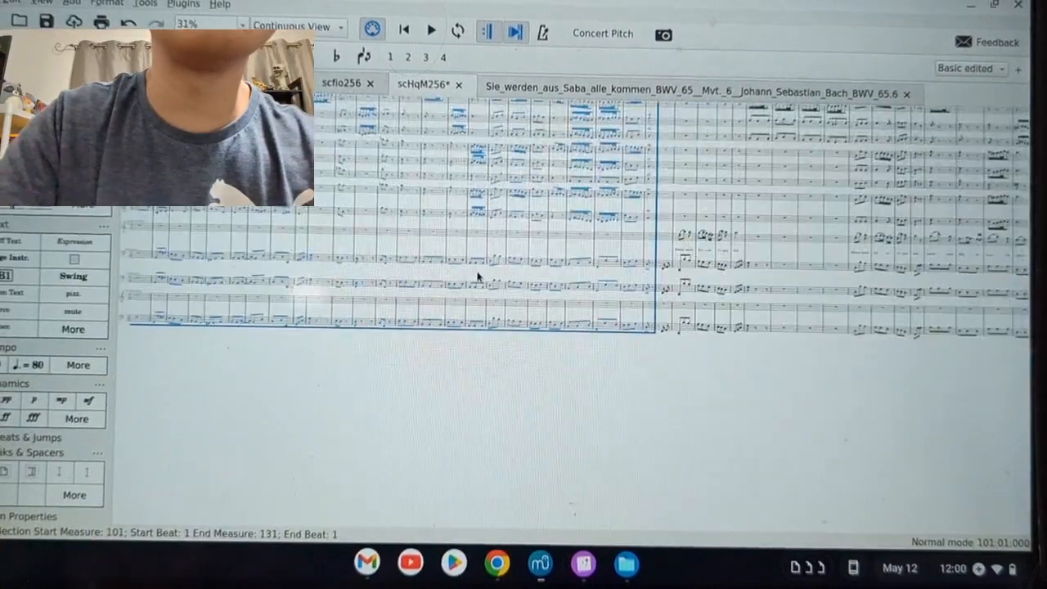
{"action": "scroll", "coordinate": [617, 262], "scroll_direction": "right", "scroll_amount": 8}
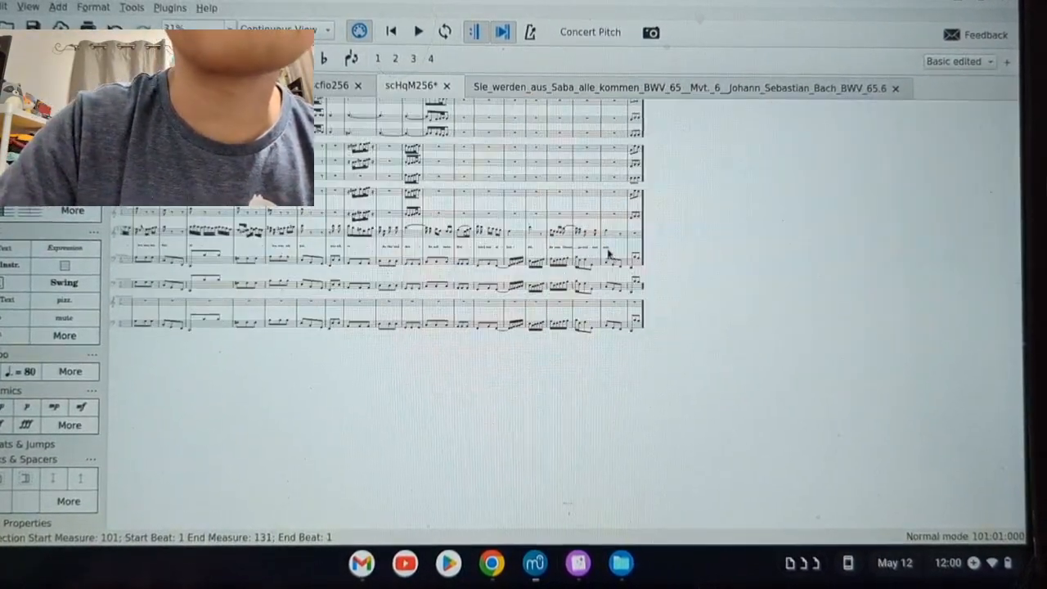
{"action": "scroll", "coordinate": [612, 253], "scroll_direction": "up", "scroll_amount": 4}
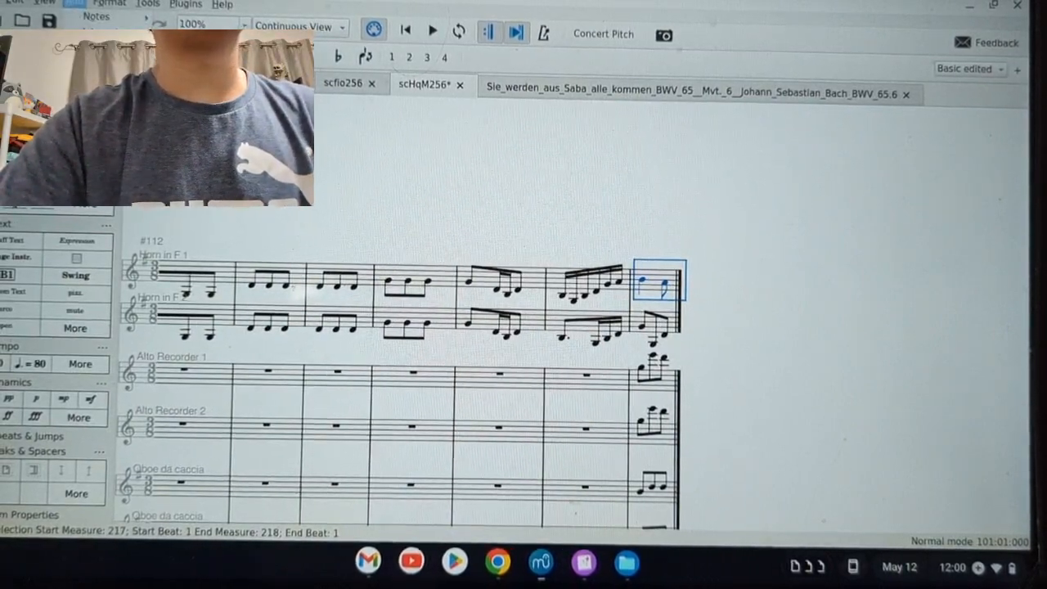
{"action": "mouse_move", "coordinate": [105, 67]}
{"action": "left_click", "coordinate": [349, 119]}
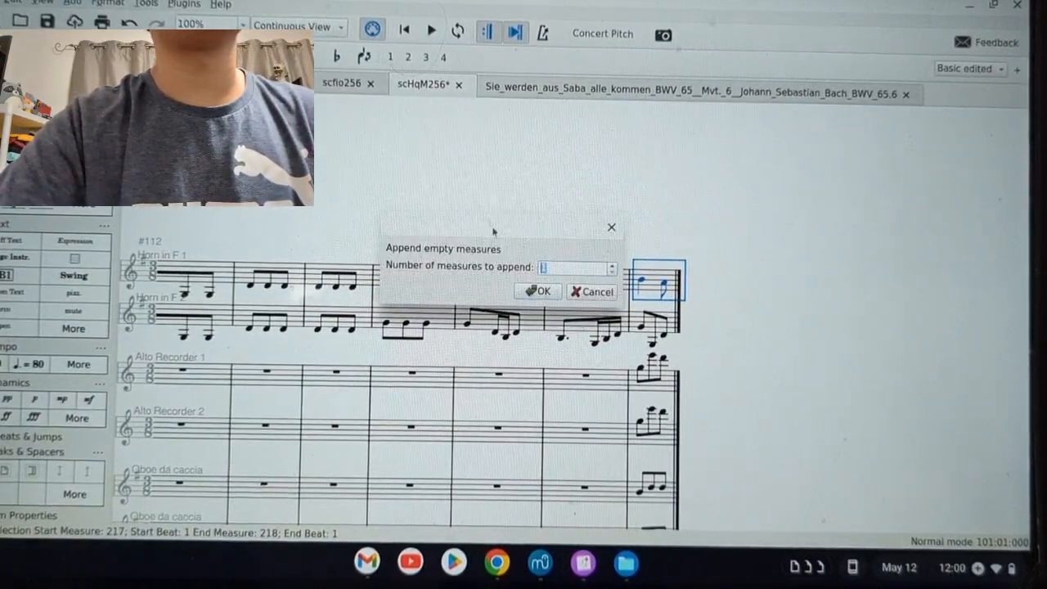
{"action": "left_click", "coordinate": [523, 292]}
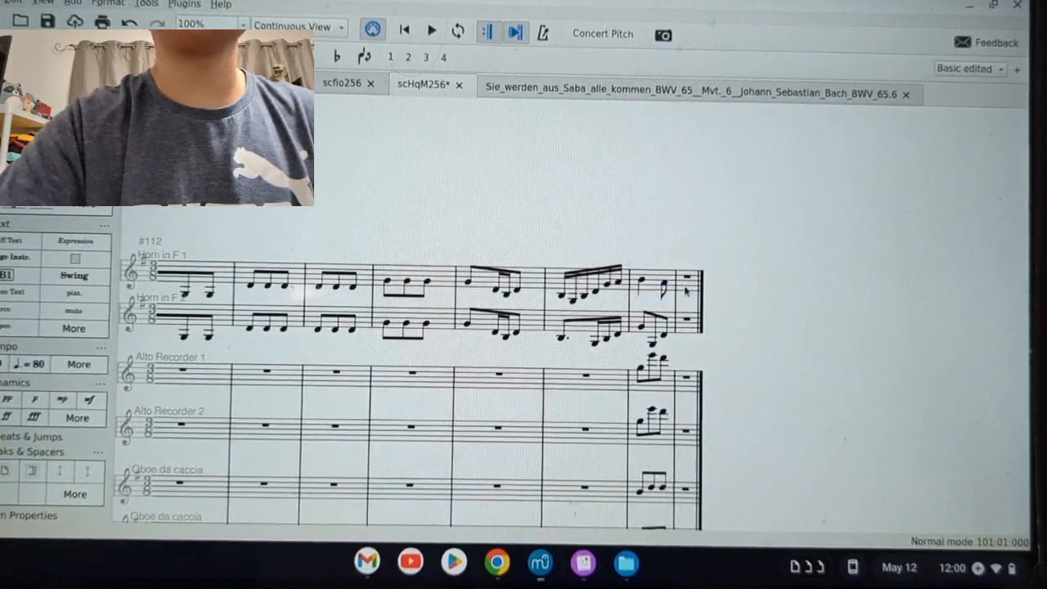
{"action": "key", "text": "ctrl+v"}
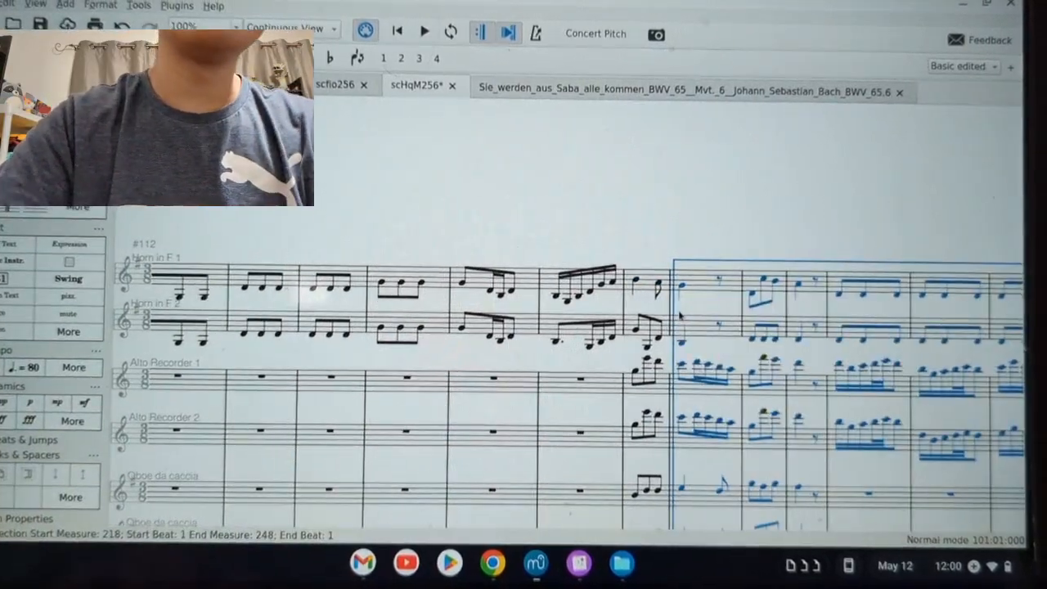
- Play back the score from measure 217 to check the transition into the pasted ritornello
{"action": "left_click", "coordinate": [644, 280]}
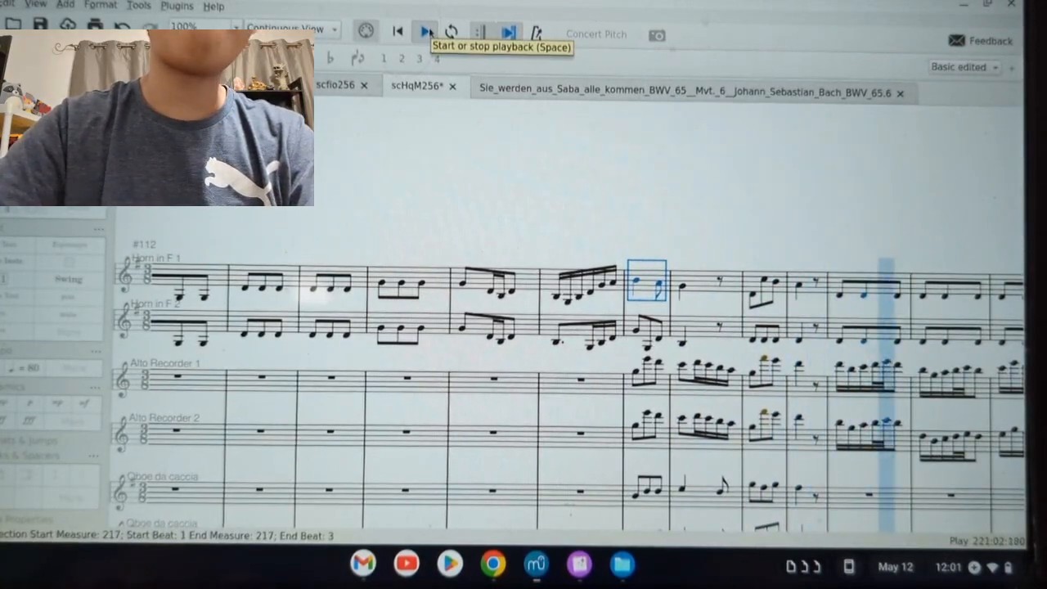
{"action": "left_click", "coordinate": [426, 31]}
- Set the tempo marking of III: Allegro Assai BWV 65 at measure 100 to dotted quarter = 70
{"action": "scroll", "coordinate": [488, 269], "scroll_direction": "down", "scroll_amount": 5}
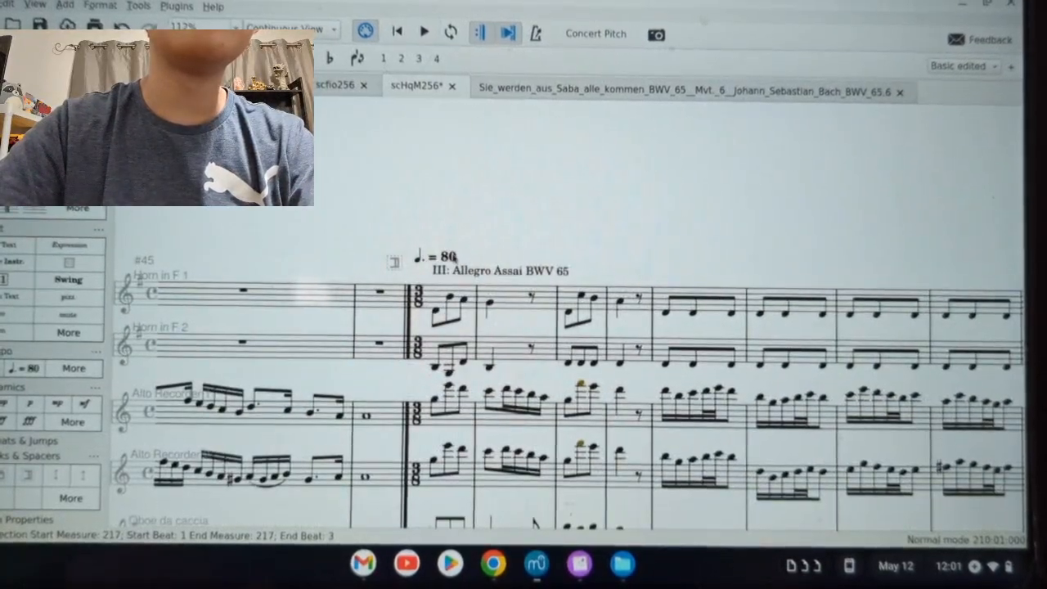
{"action": "key", "text": "Escape"}
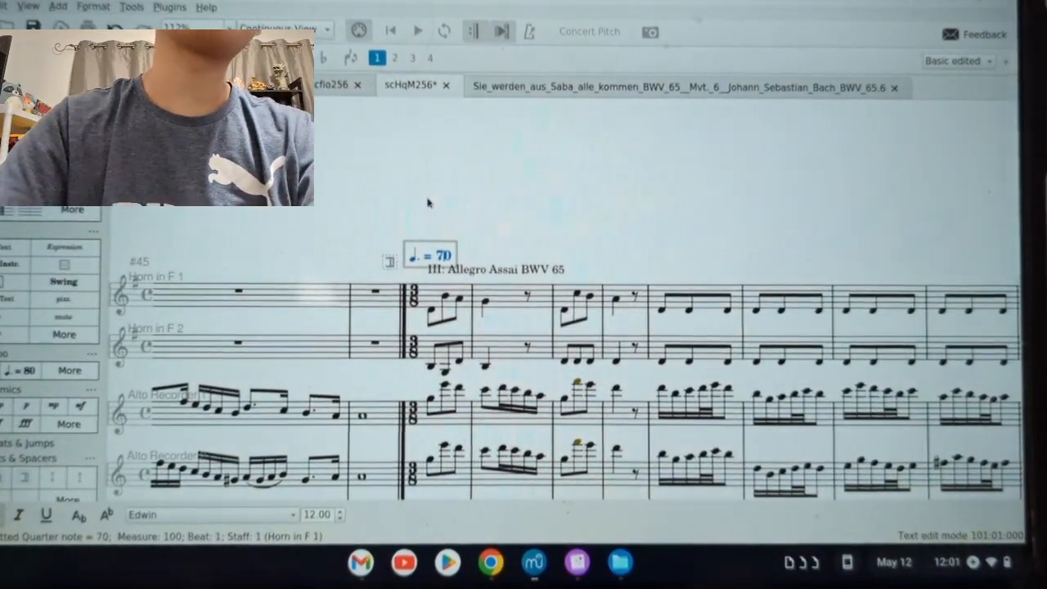
{"action": "key", "text": "Escape"}
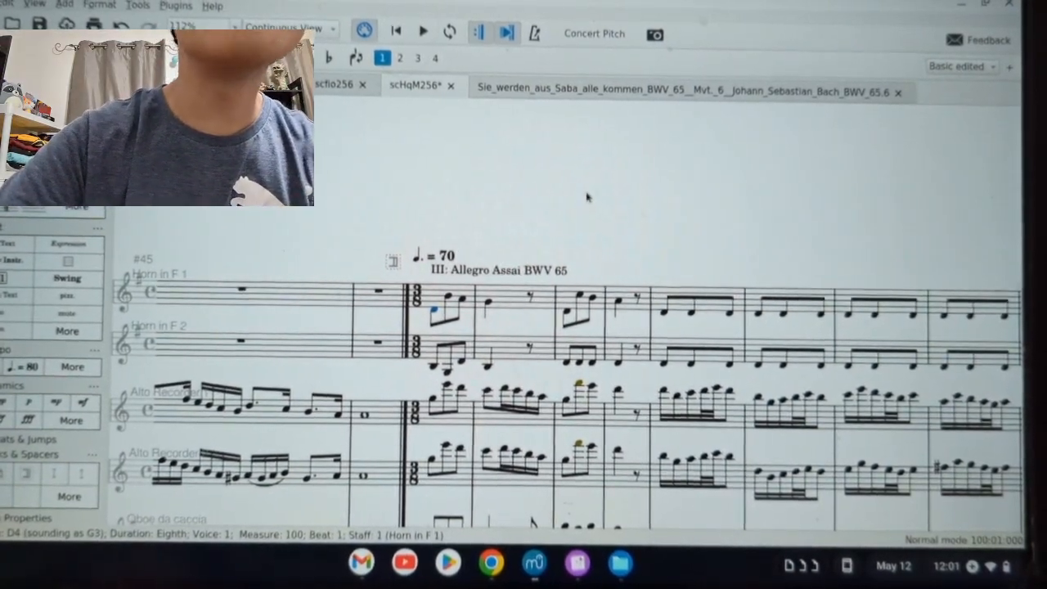
{"action": "scroll", "coordinate": [583, 246], "scroll_direction": "down", "scroll_amount": 5}
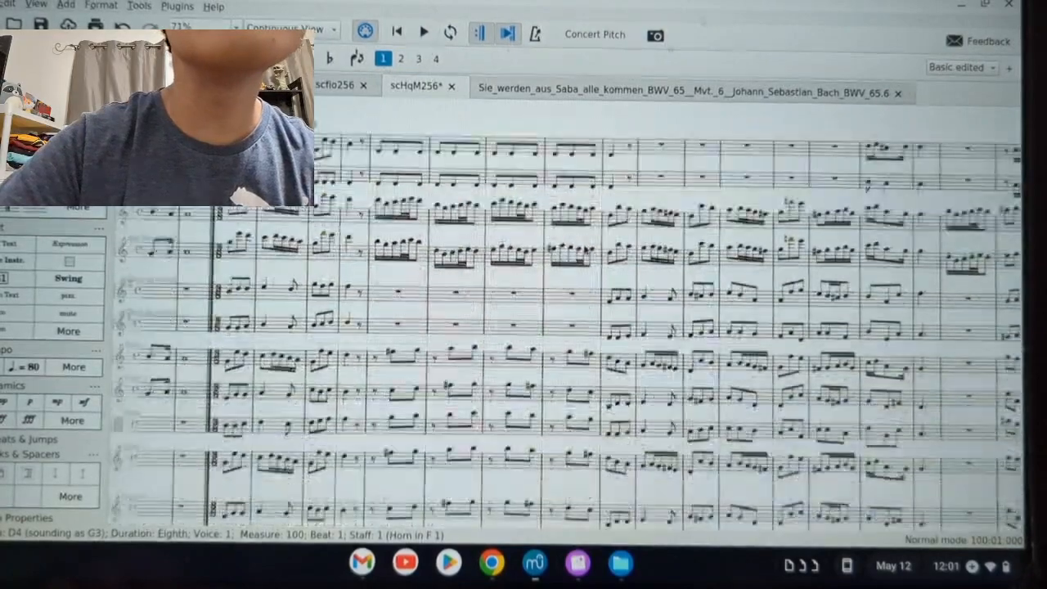
- Look through the third movement from measure 100 onward, checking the copied parts across the staves
{"action": "scroll", "coordinate": [586, 250], "scroll_direction": "right", "scroll_amount": 12}
{"action": "scroll", "coordinate": [585, 251], "scroll_direction": "down", "scroll_amount": 1}
{"action": "scroll", "coordinate": [488, 241], "scroll_direction": "up", "scroll_amount": 1}
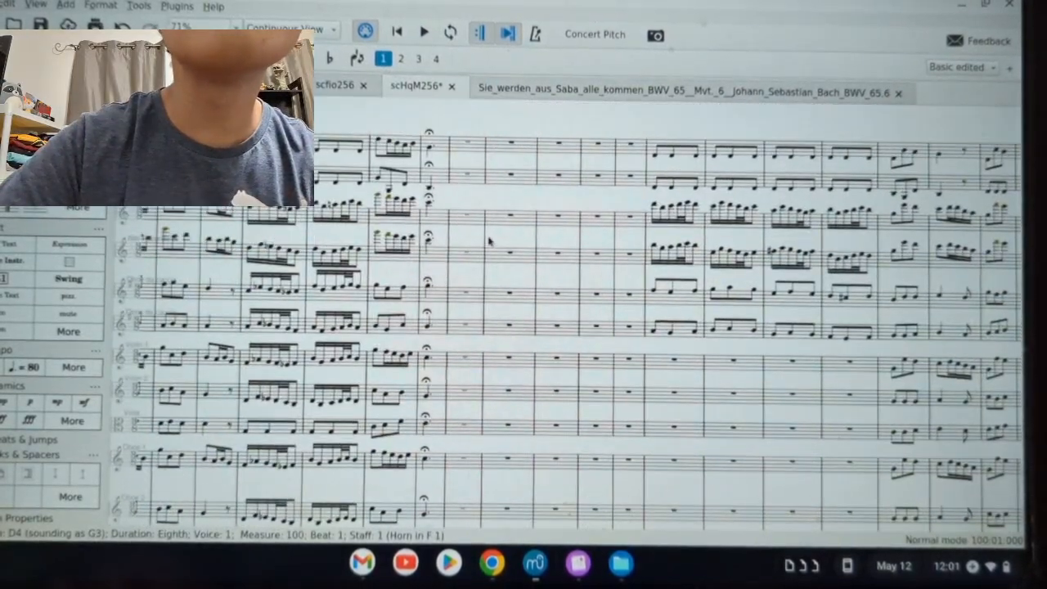
{"action": "scroll", "coordinate": [457, 253], "scroll_direction": "down", "scroll_amount": 4}
{"action": "scroll", "coordinate": [456, 252], "scroll_direction": "up", "scroll_amount": 3}
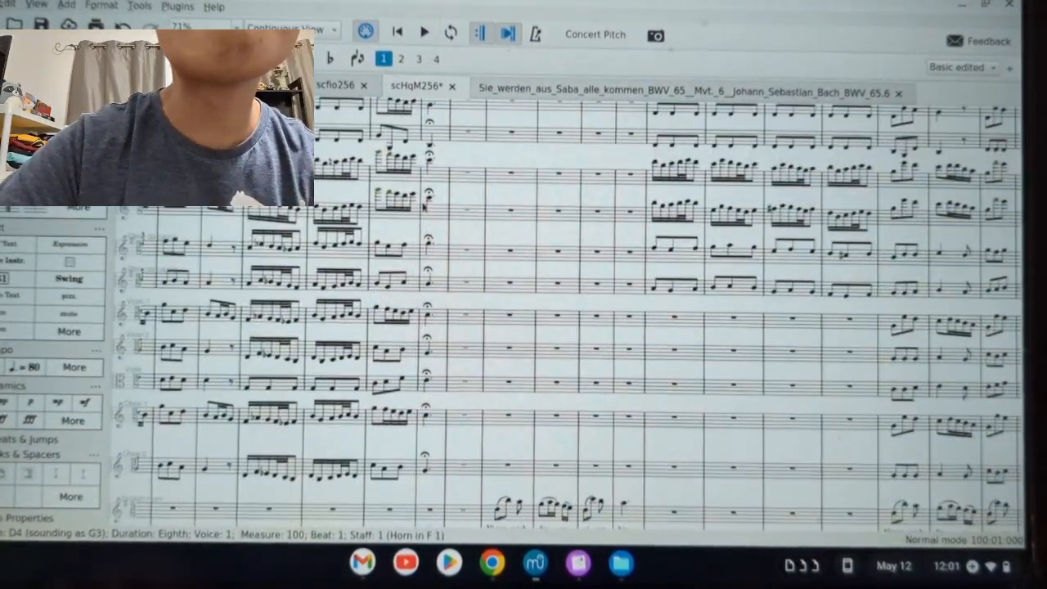
{"action": "scroll", "coordinate": [425, 204], "scroll_direction": "up", "scroll_amount": 3}
{"action": "scroll", "coordinate": [457, 270], "scroll_direction": "right", "scroll_amount": 6}
{"action": "scroll", "coordinate": [474, 301], "scroll_direction": "right", "scroll_amount": 8}
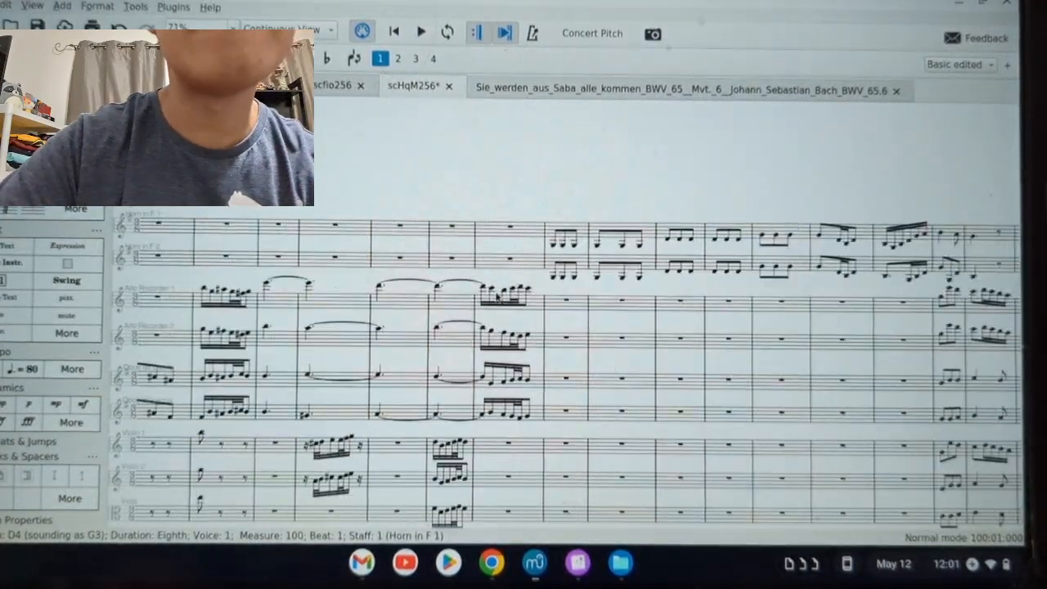
- Lengthen the final notes in measure 248 to dotted quarters on all staves from Horn in F 1 down to the Harpsichord bass
{"action": "scroll", "coordinate": [496, 298], "scroll_direction": "right", "scroll_amount": 8}
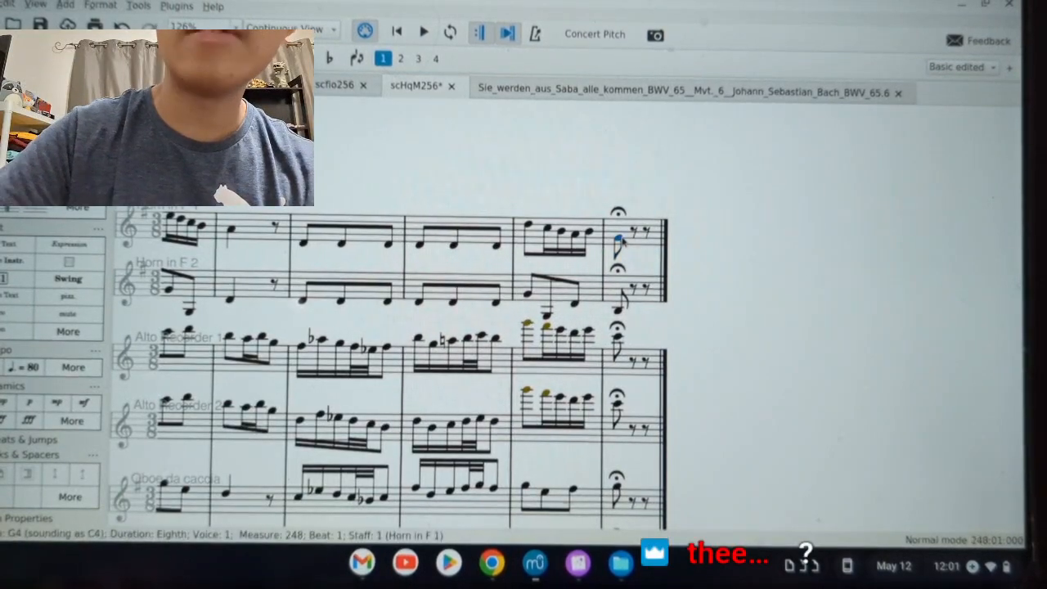
{"action": "scroll", "coordinate": [623, 296], "scroll_direction": "down", "scroll_amount": 5}
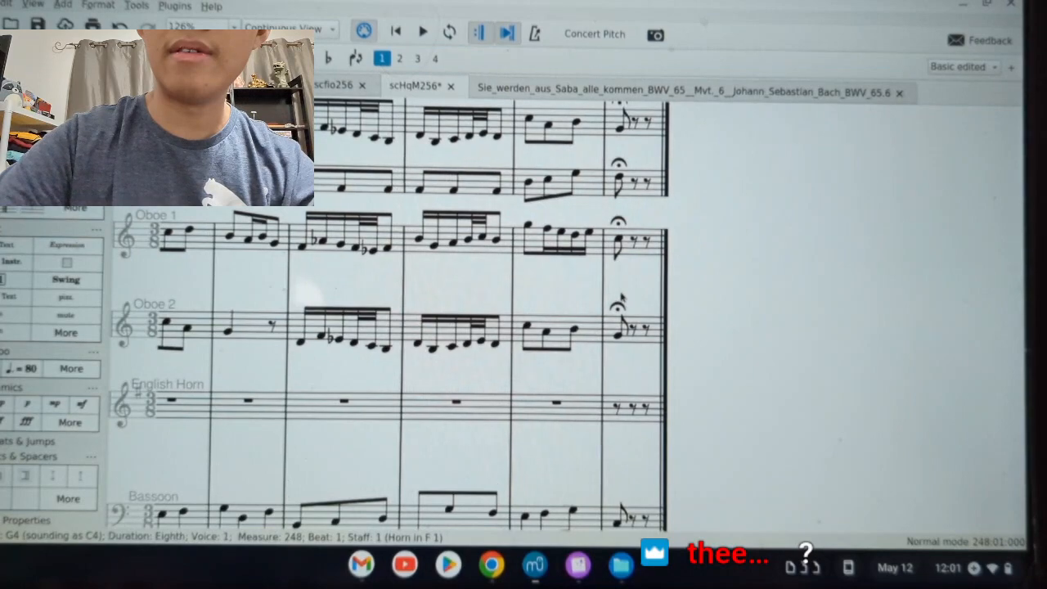
{"action": "scroll", "coordinate": [623, 300], "scroll_direction": "down", "scroll_amount": 4}
{"action": "scroll", "coordinate": [612, 290], "scroll_direction": "down", "scroll_amount": 3}
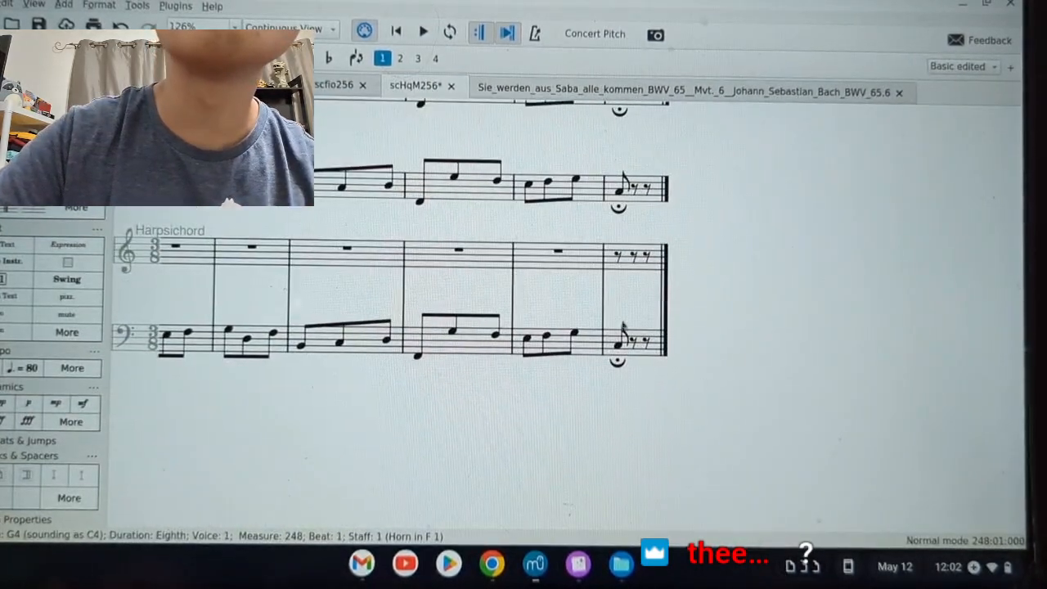
{"action": "left_click", "coordinate": [619, 345], "text": "shift"}
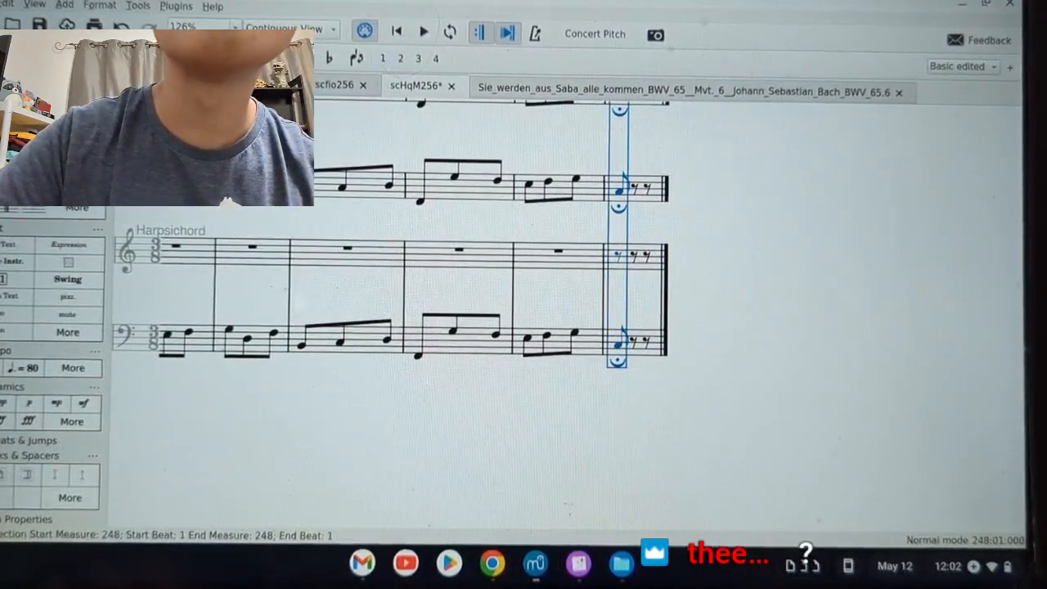
{"action": "key", "text": "5"}
{"action": "left_click", "coordinate": [618, 346]}
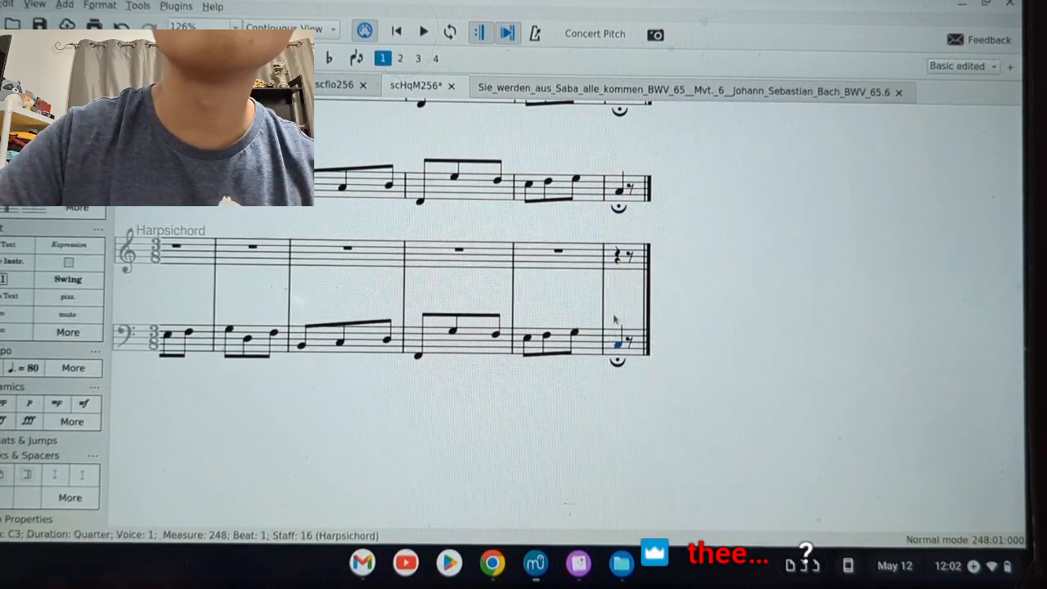
{"action": "scroll", "coordinate": [617, 315], "scroll_direction": "up", "scroll_amount": 10}
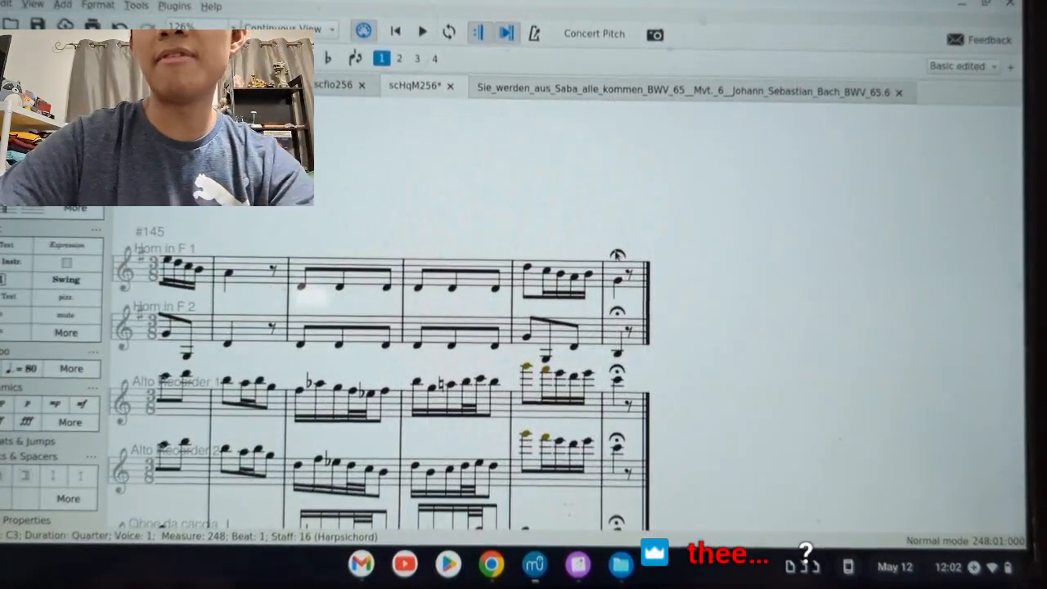
{"action": "left_click", "coordinate": [617, 278]}
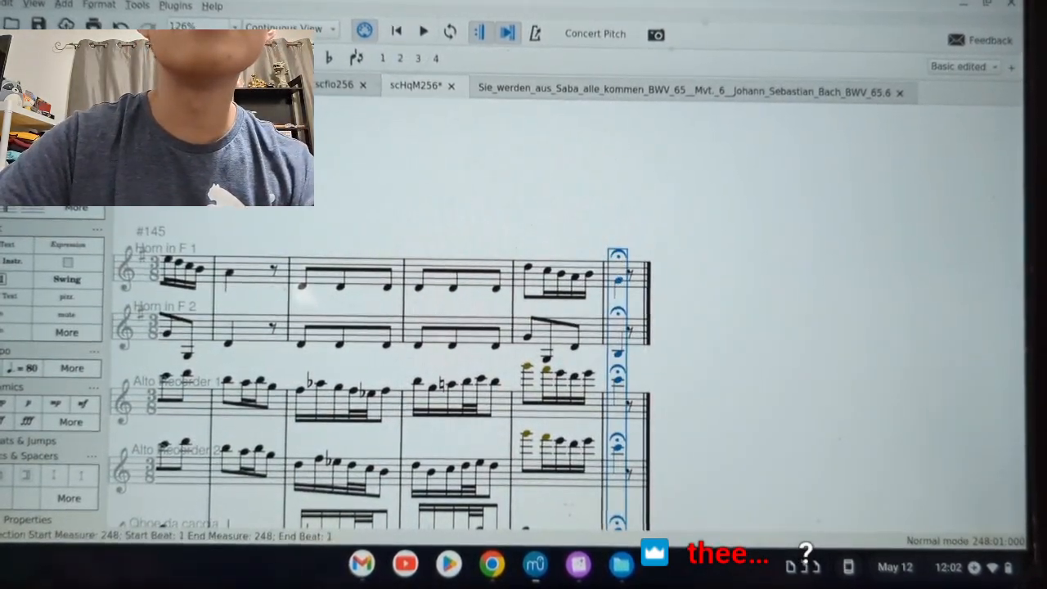
{"action": "scroll", "coordinate": [667, 319], "scroll_direction": "down", "scroll_amount": 1}
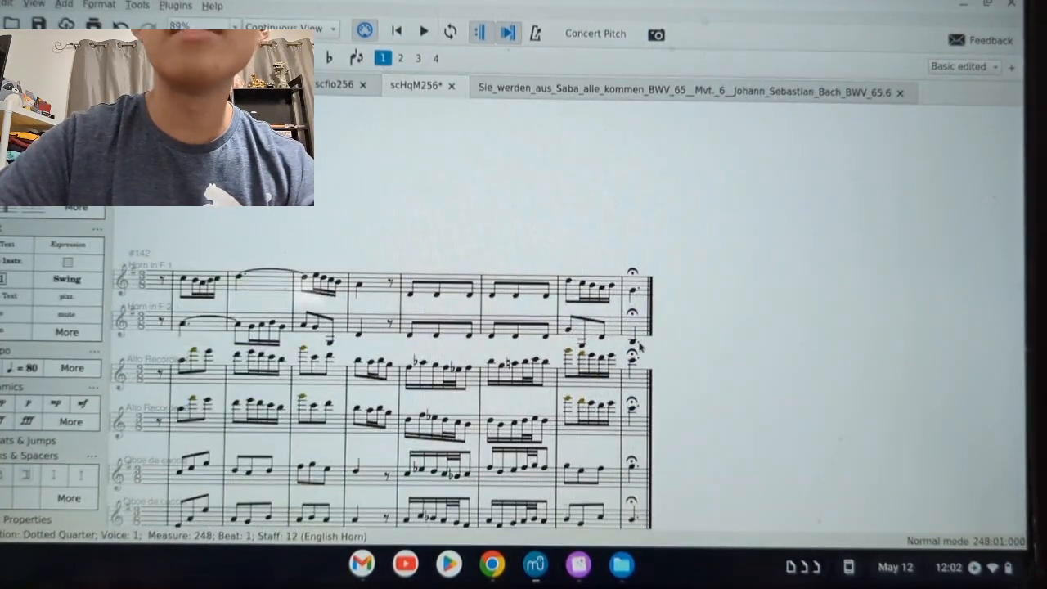
- Play back the closing ritornello from measure 238, then stop the playback
{"action": "scroll", "coordinate": [483, 223], "scroll_direction": "left", "scroll_amount": 10}
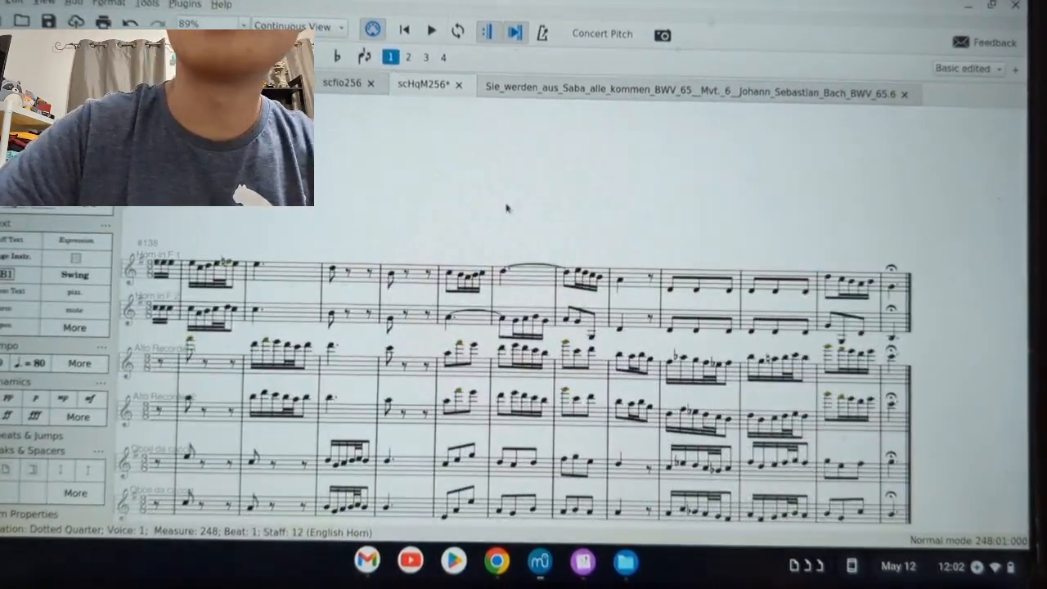
{"action": "left_click", "coordinate": [505, 265]}
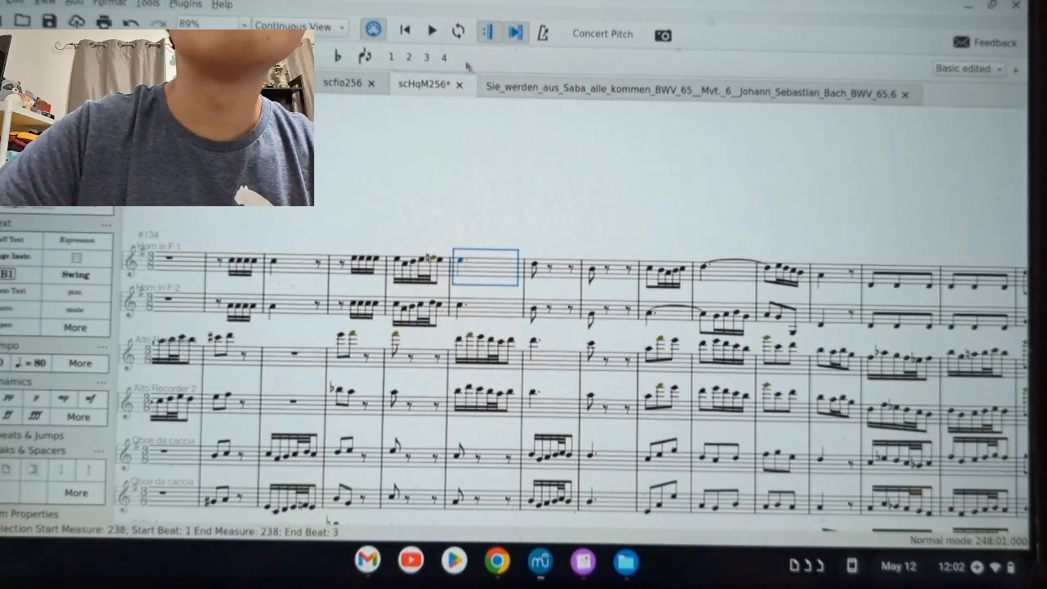
{"action": "left_click", "coordinate": [435, 40]}
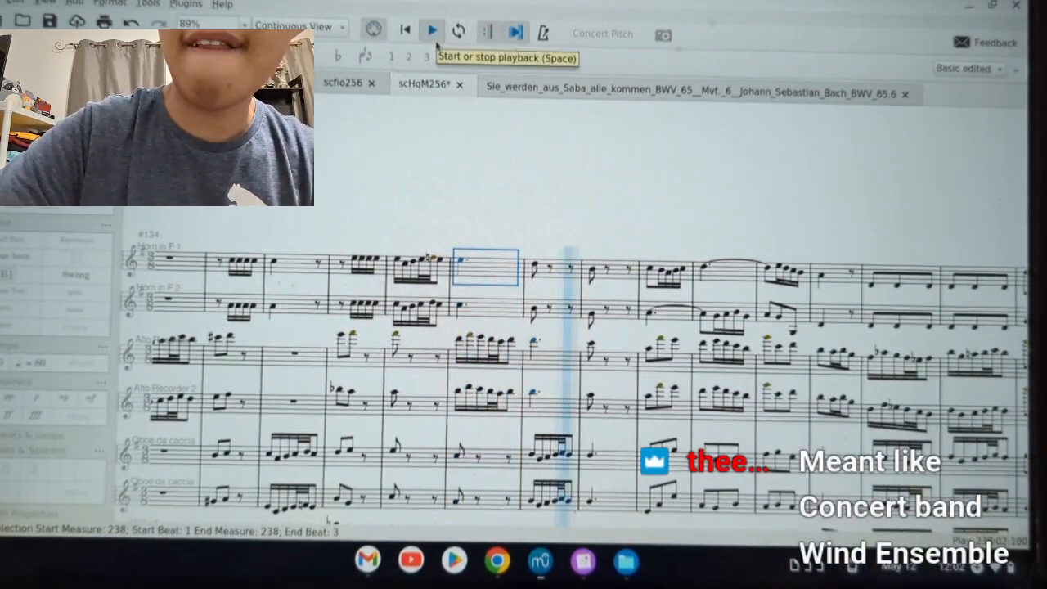
{"action": "left_click", "coordinate": [432, 34]}
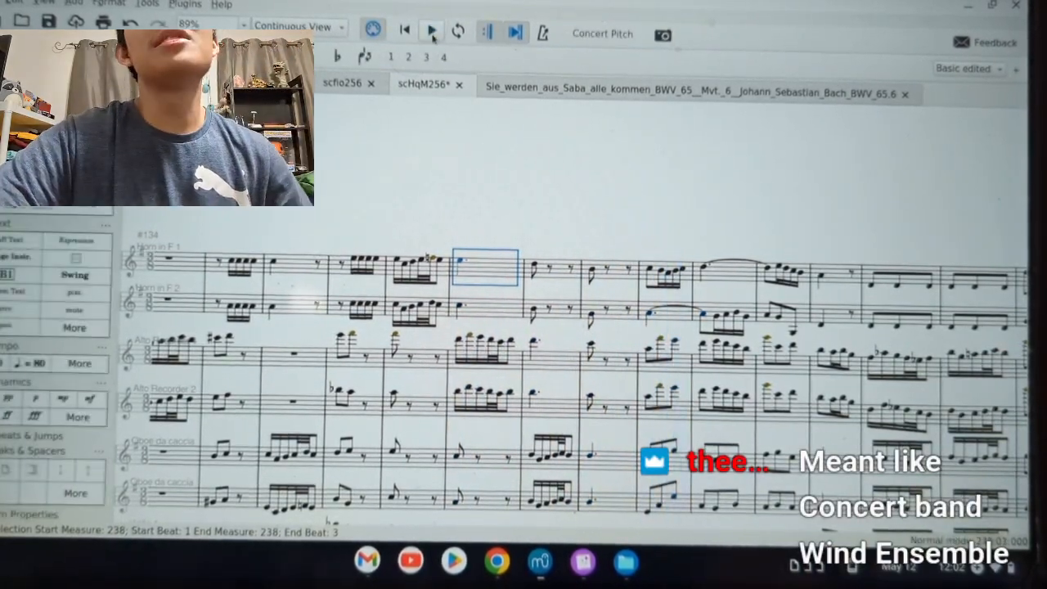
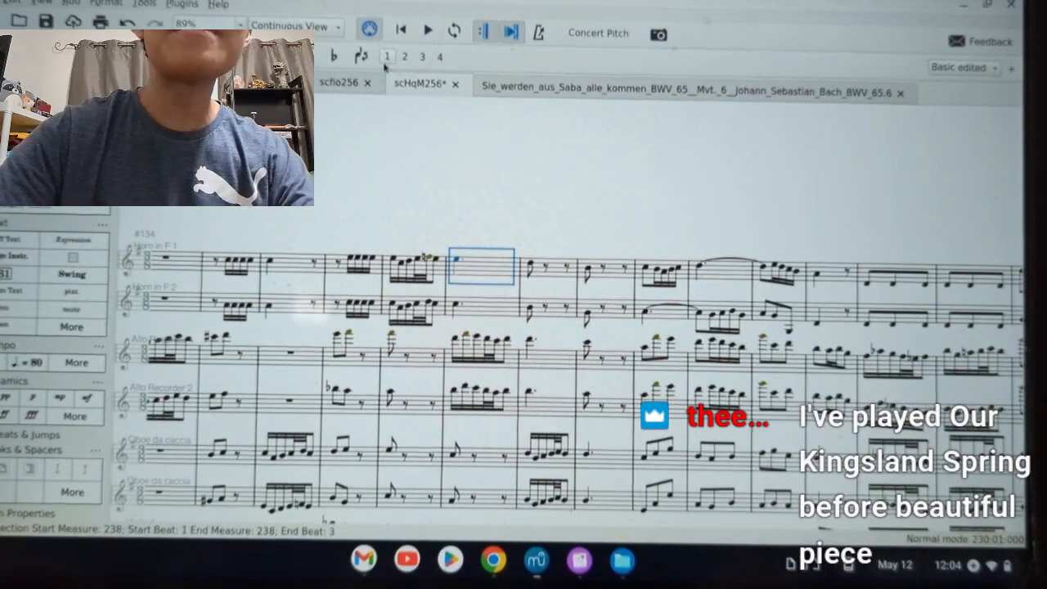
- Add a section break to the final measure 248 of the third movement
{"action": "scroll", "coordinate": [520, 235], "scroll_direction": "down", "scroll_amount": 8}
{"action": "scroll", "coordinate": [520, 236], "scroll_direction": "up", "scroll_amount": 7}
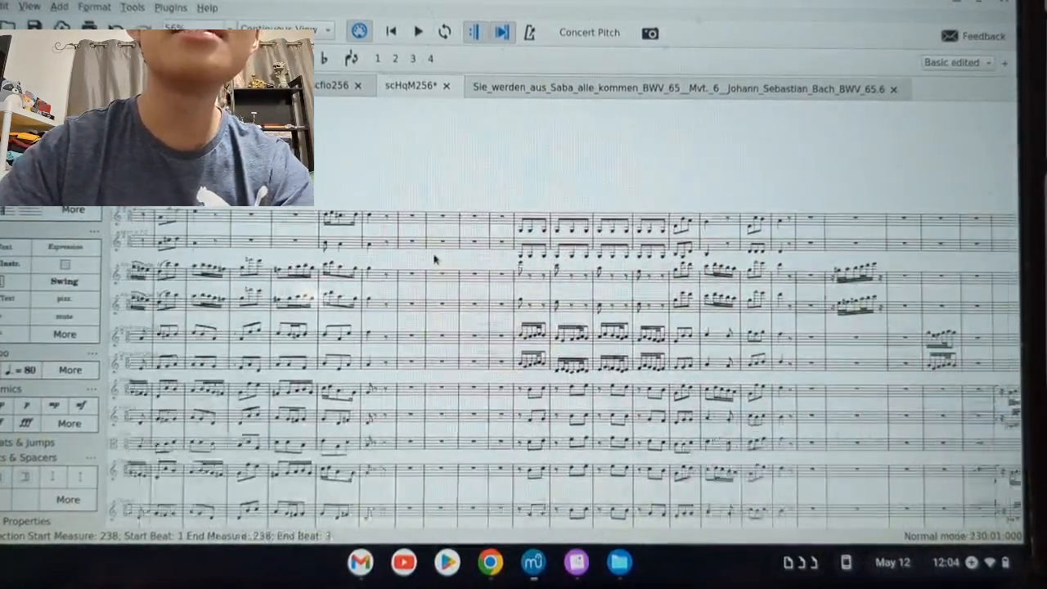
{"action": "scroll", "coordinate": [447, 248], "scroll_direction": "down", "scroll_amount": 5}
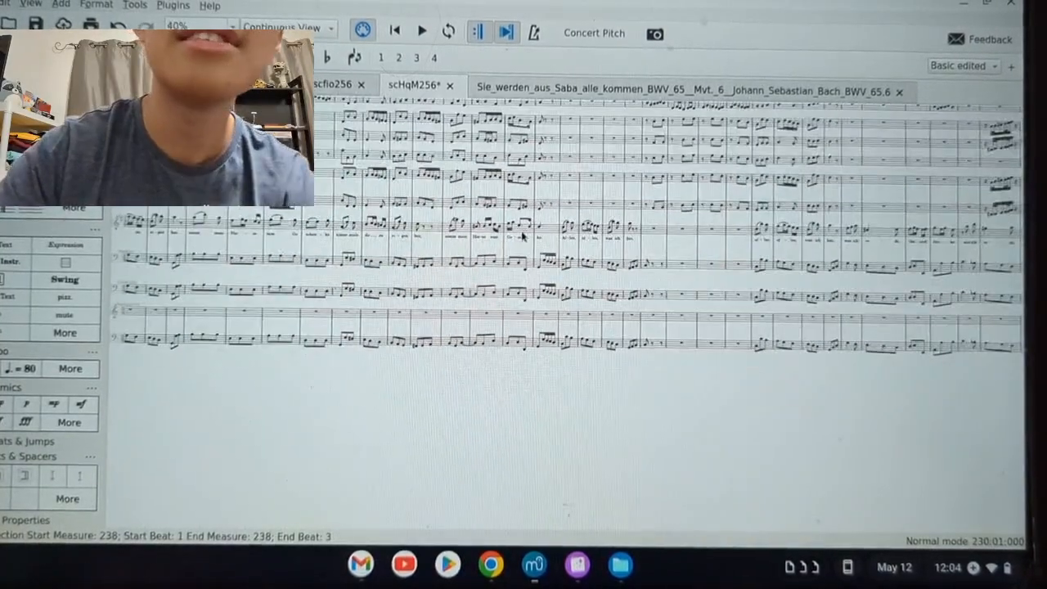
{"action": "scroll", "coordinate": [558, 226], "scroll_direction": "right", "scroll_amount": 5}
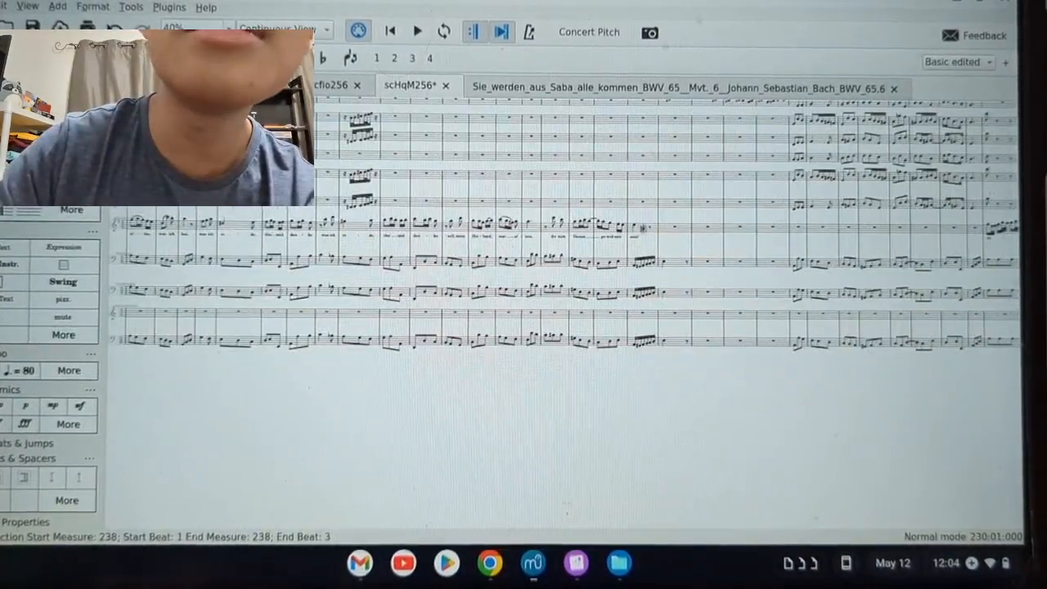
{"action": "scroll", "coordinate": [608, 228], "scroll_direction": "up", "scroll_amount": 5}
{"action": "scroll", "coordinate": [646, 223], "scroll_direction": "down", "scroll_amount": 6}
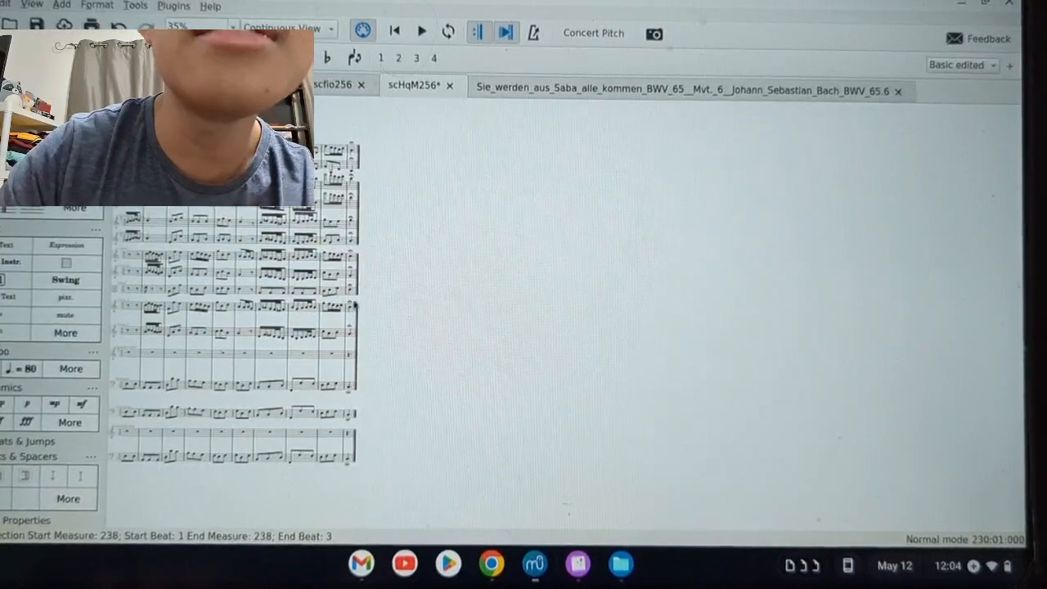
{"action": "scroll", "coordinate": [352, 260], "scroll_direction": "up", "scroll_amount": 7}
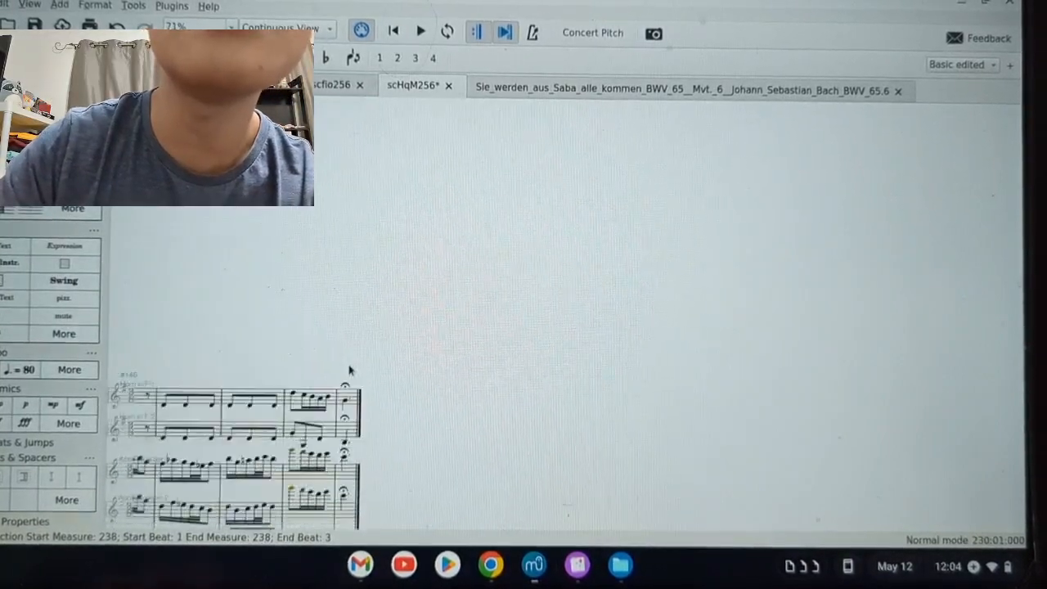
{"action": "left_click", "coordinate": [349, 340]}
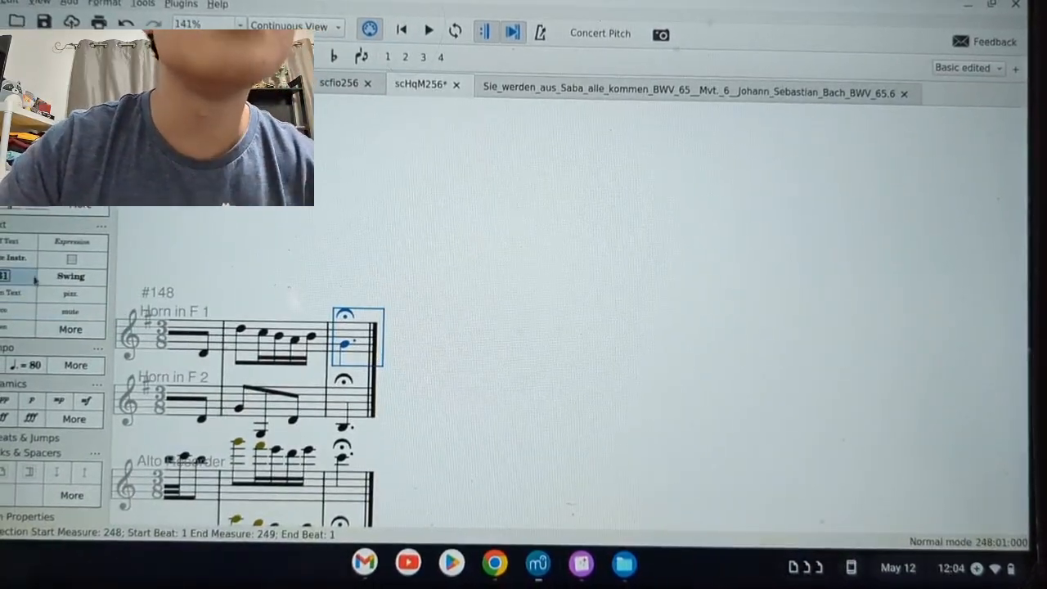
{"action": "left_click", "coordinate": [29, 472]}
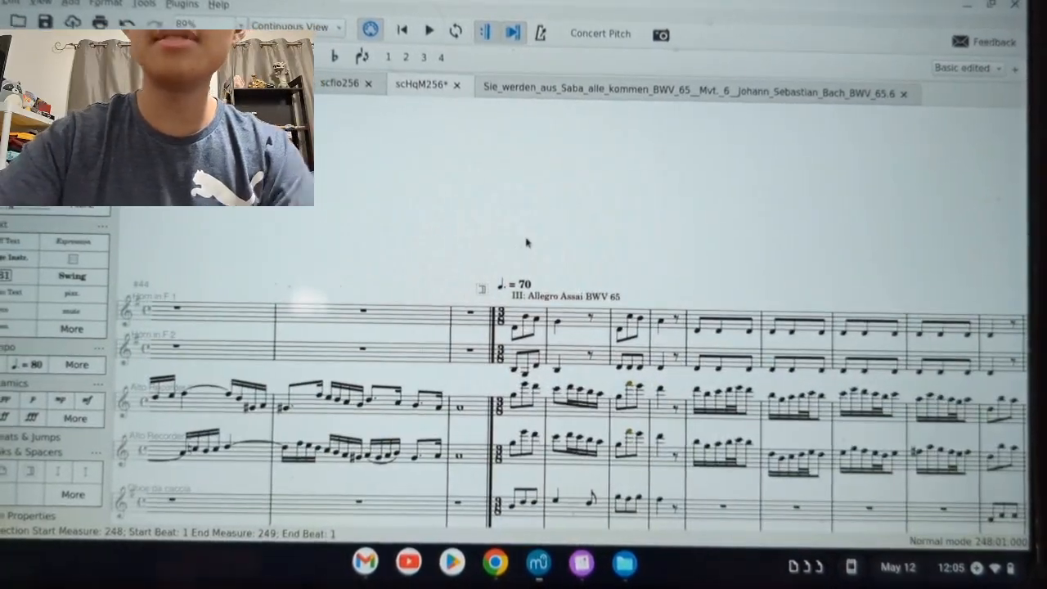
- Select all similar lyrics in the English Horn staff, starting from measure 135, and delete them
{"action": "scroll", "coordinate": [548, 263], "scroll_direction": "down", "scroll_amount": 5}
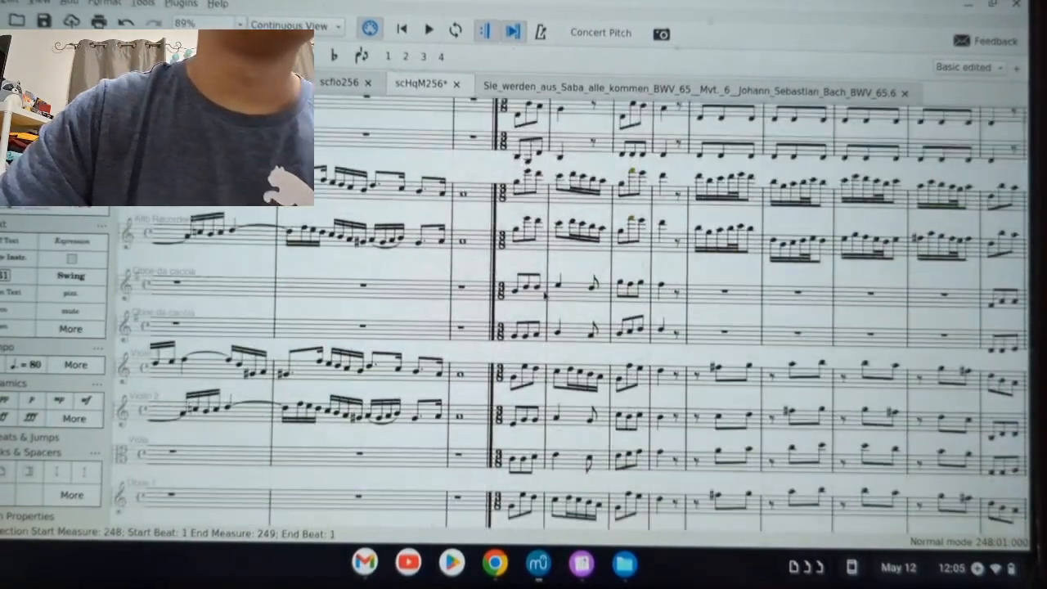
{"action": "scroll", "coordinate": [588, 367], "scroll_direction": "right", "scroll_amount": 10}
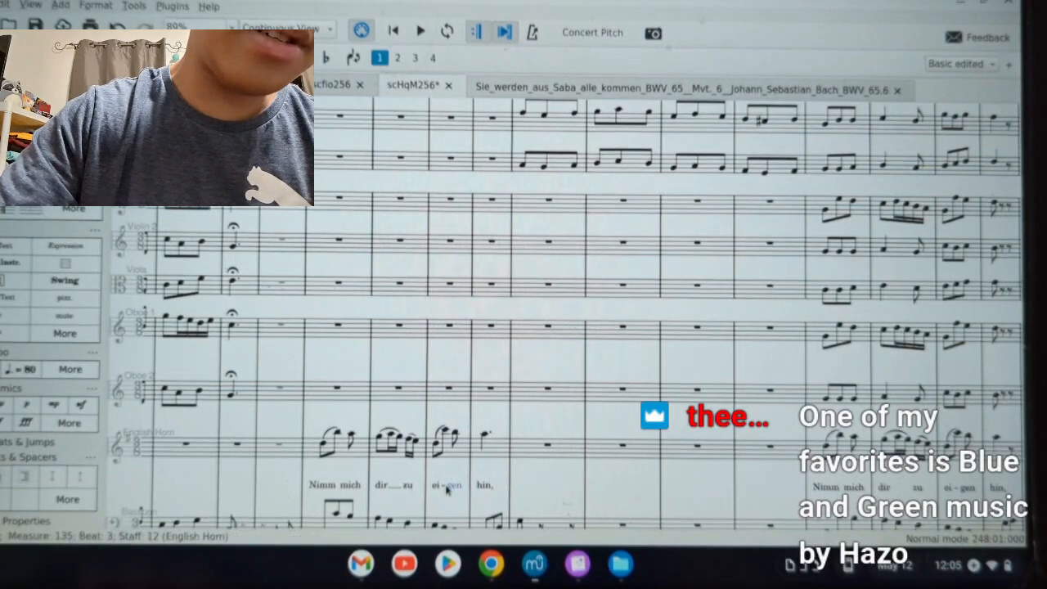
{"action": "right_click", "coordinate": [445, 486]}
{"action": "mouse_move", "coordinate": [517, 428]}
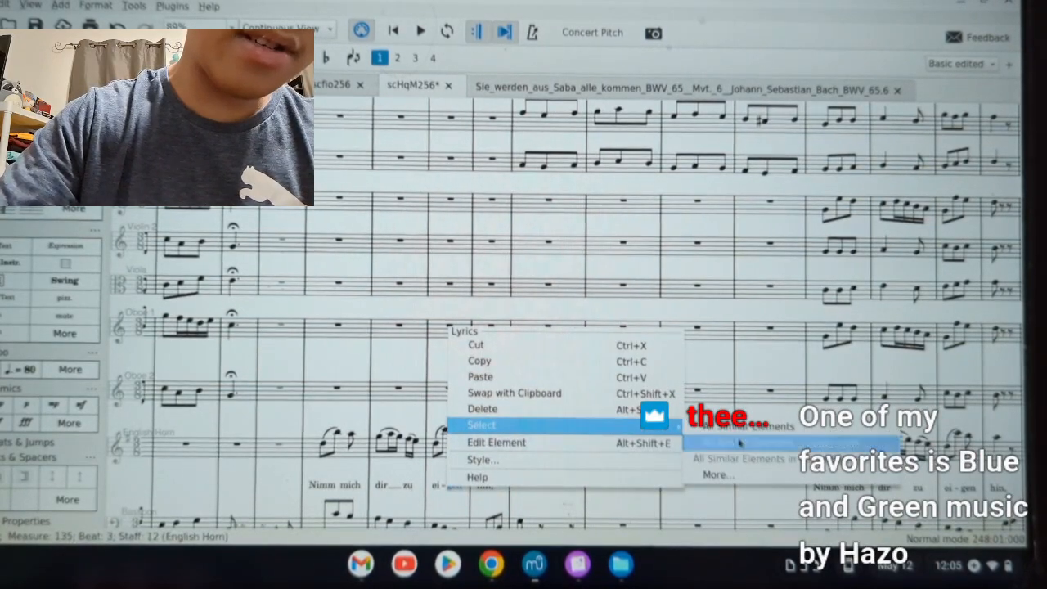
{"action": "left_click", "coordinate": [708, 434]}
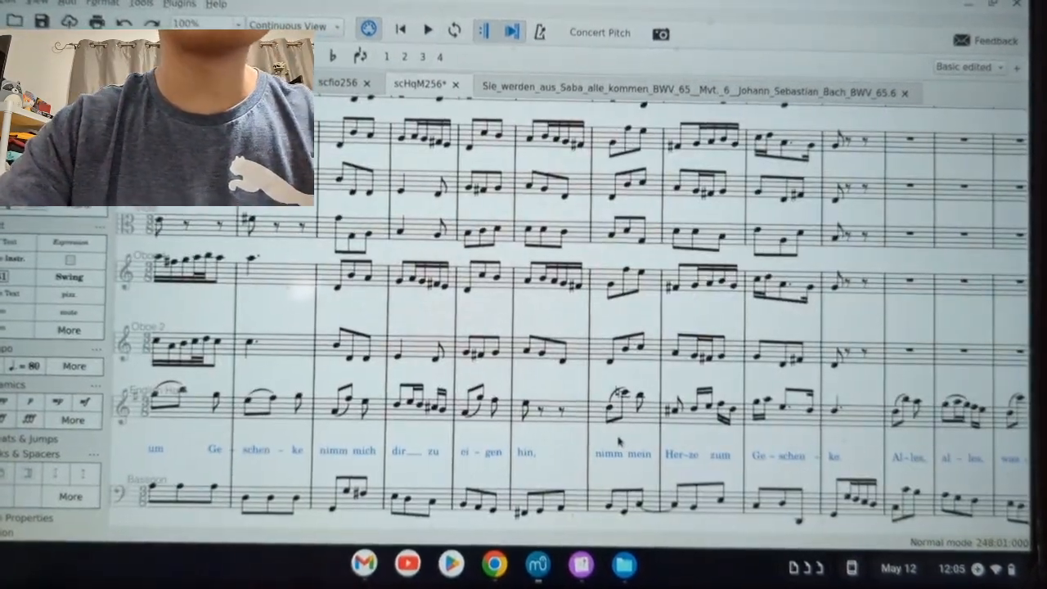
- Select the mf dynamic under the English Horn at measure 180 with all similar dynamics and delete them
{"action": "scroll", "coordinate": [487, 383], "scroll_direction": "up", "scroll_amount": 5}
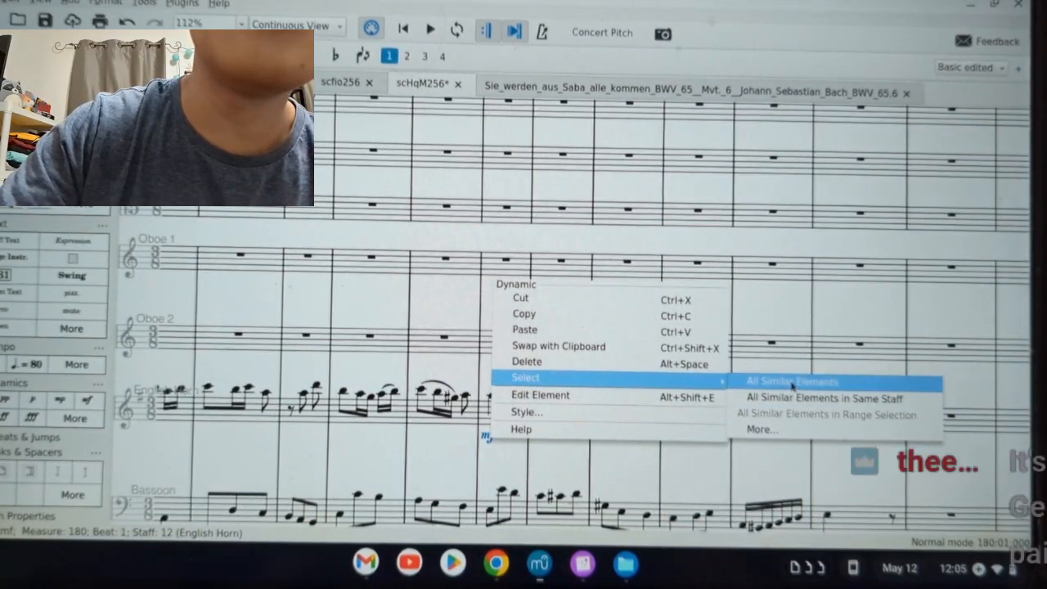
{"action": "left_click", "coordinate": [790, 384]}
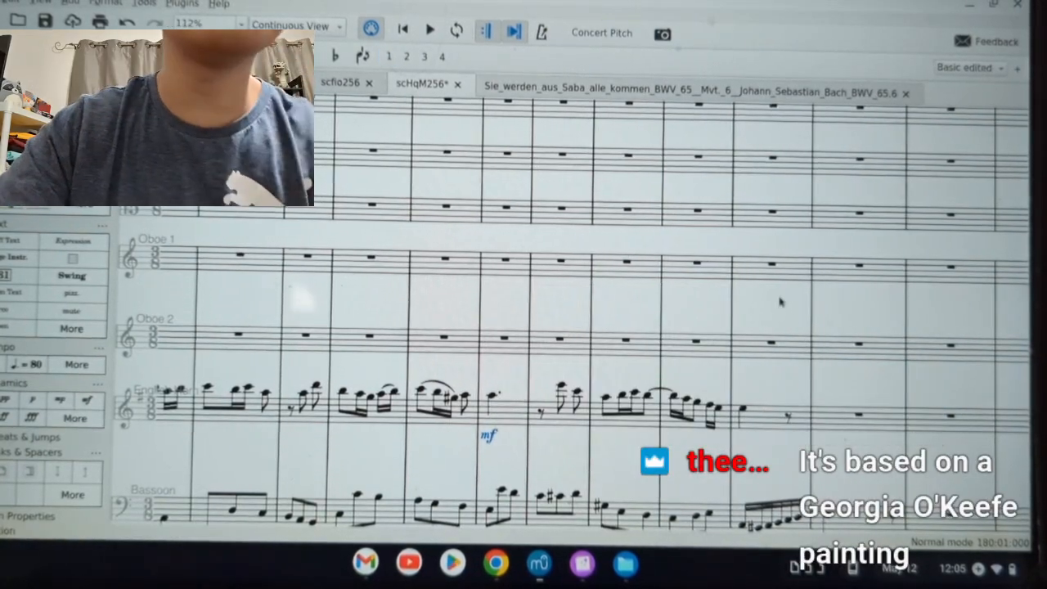
{"action": "key", "text": "Delete"}
- Copy the Viola part of the third movement, measures 100 to 248, into the Harpsichord's treble staff
{"action": "scroll", "coordinate": [527, 348], "scroll_direction": "down", "scroll_amount": 7}
{"action": "scroll", "coordinate": [528, 348], "scroll_direction": "down", "scroll_amount": 1}
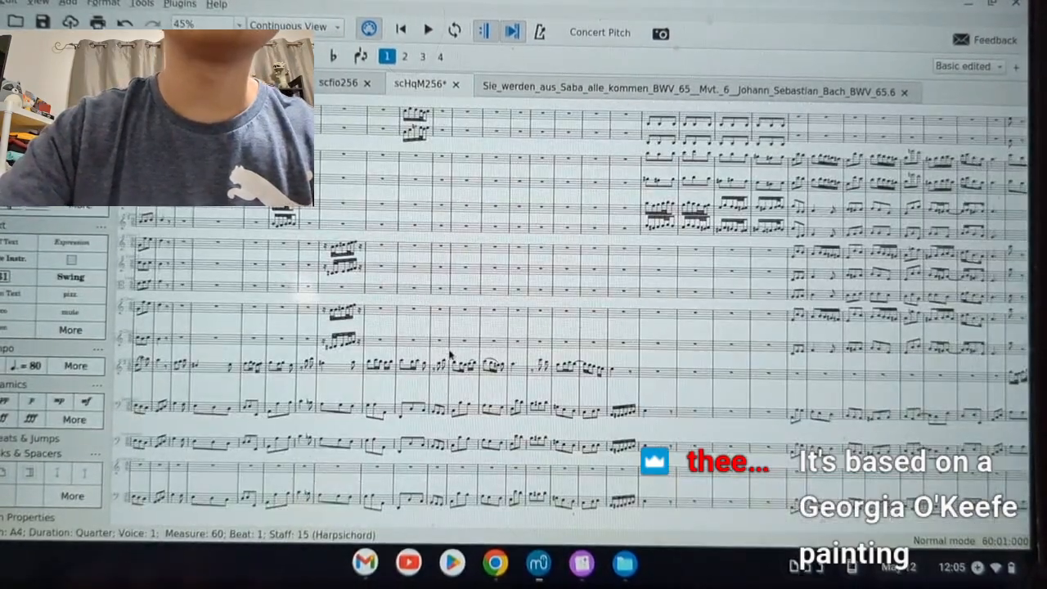
{"action": "left_click_drag", "start_coordinate": [447, 355], "coordinate": [744, 358]}
{"action": "left_click_drag", "start_coordinate": [252, 444], "coordinate": [292, 444]}
{"action": "key", "text": "Page_Down"}
{"action": "key", "text": "Page_Down"}
{"action": "key", "text": "Page_Down"}
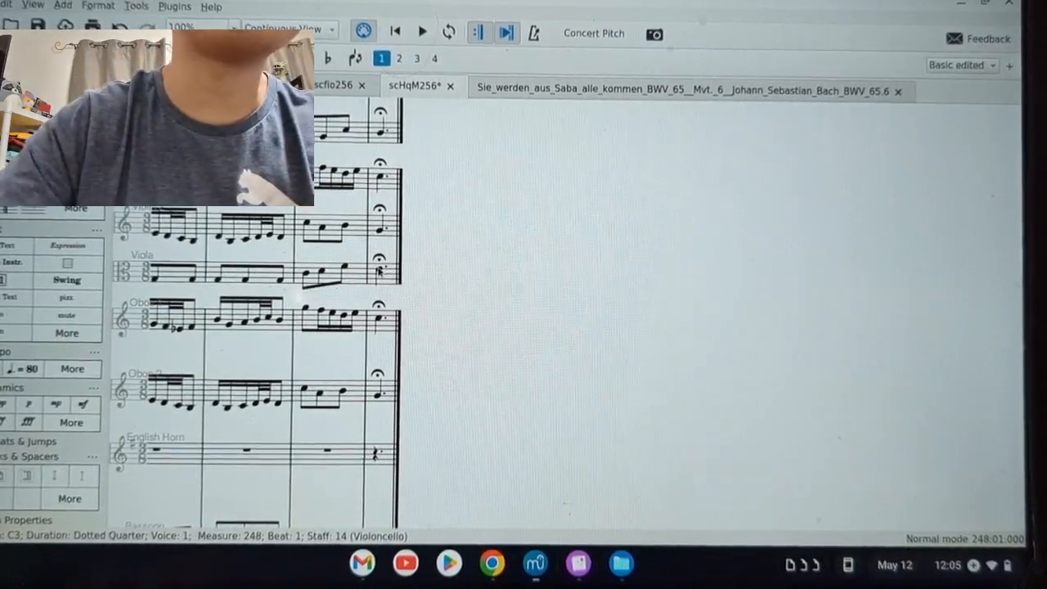
{"action": "scroll", "coordinate": [401, 278], "scroll_direction": "left", "scroll_amount": 15}
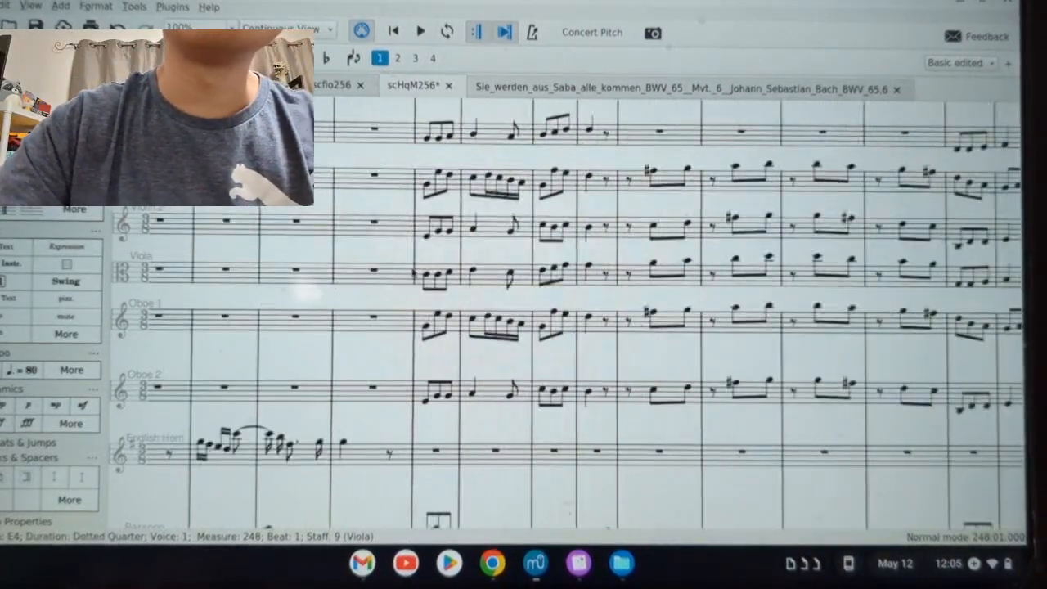
{"action": "scroll", "coordinate": [422, 284], "scroll_direction": "left", "scroll_amount": 10}
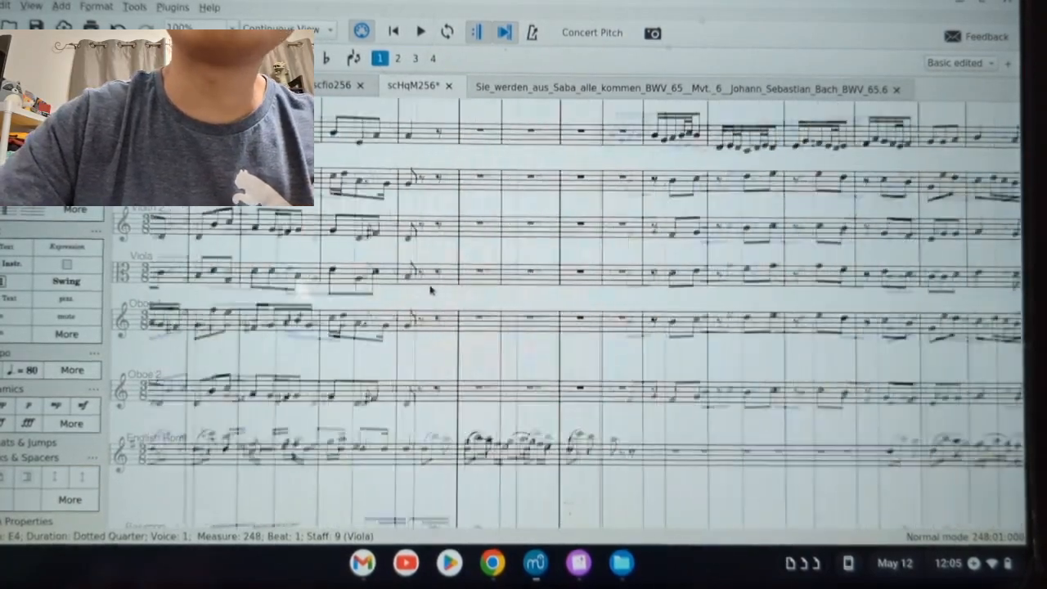
{"action": "scroll", "coordinate": [430, 286], "scroll_direction": "left", "scroll_amount": 10}
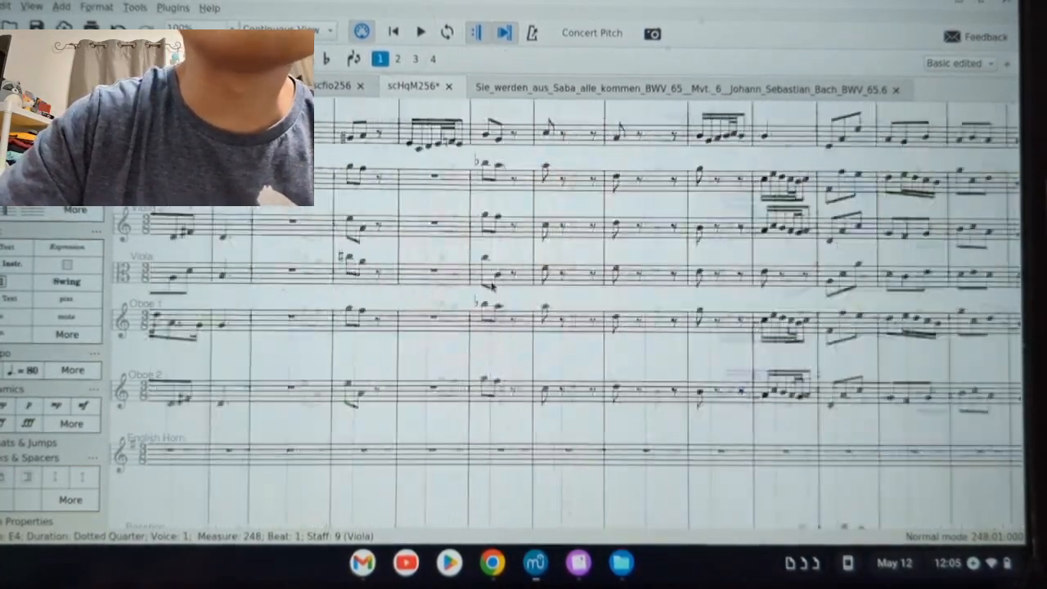
{"action": "scroll", "coordinate": [498, 282], "scroll_direction": "left", "scroll_amount": 5}
{"action": "left_click", "coordinate": [629, 282], "text": "shift"}
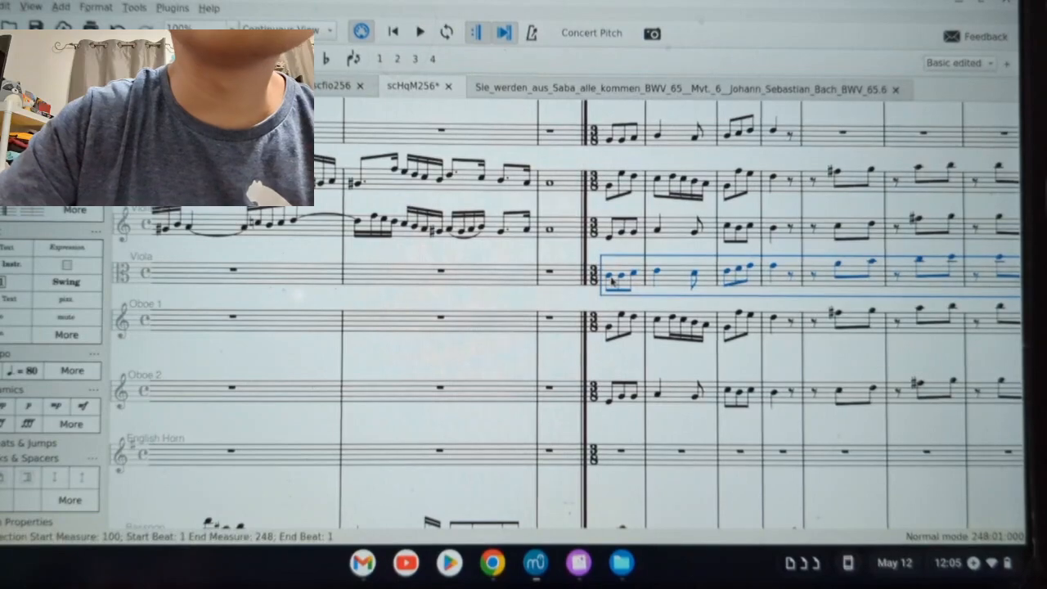
- Copy the Violoncello part of the first movement, measures 1 to 53, into the Harpsichord's bass staff
{"action": "scroll", "coordinate": [629, 282], "scroll_direction": "down", "scroll_amount": 5}
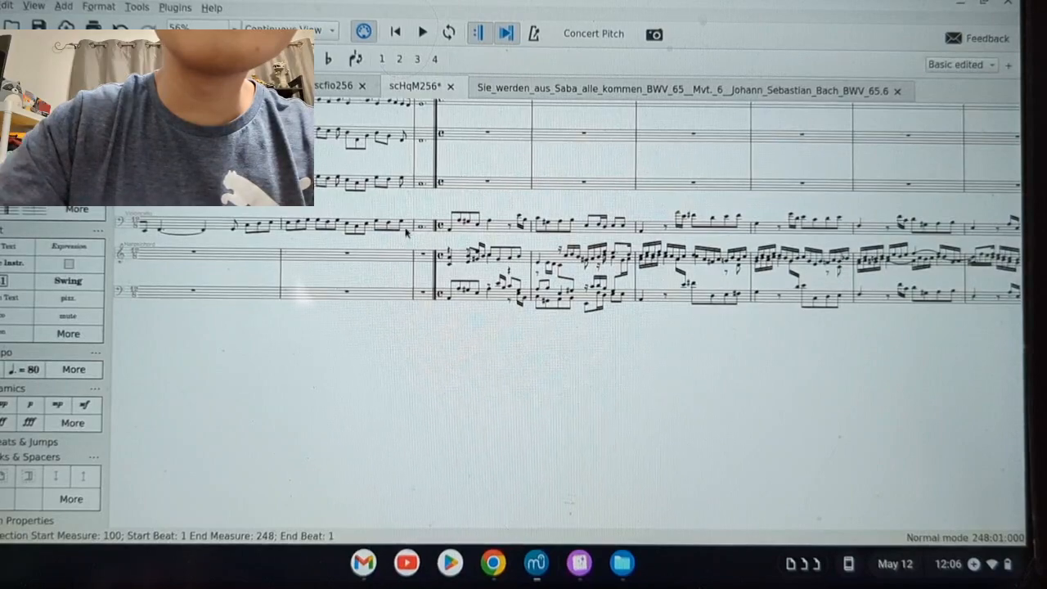
{"action": "left_click", "coordinate": [421, 227]}
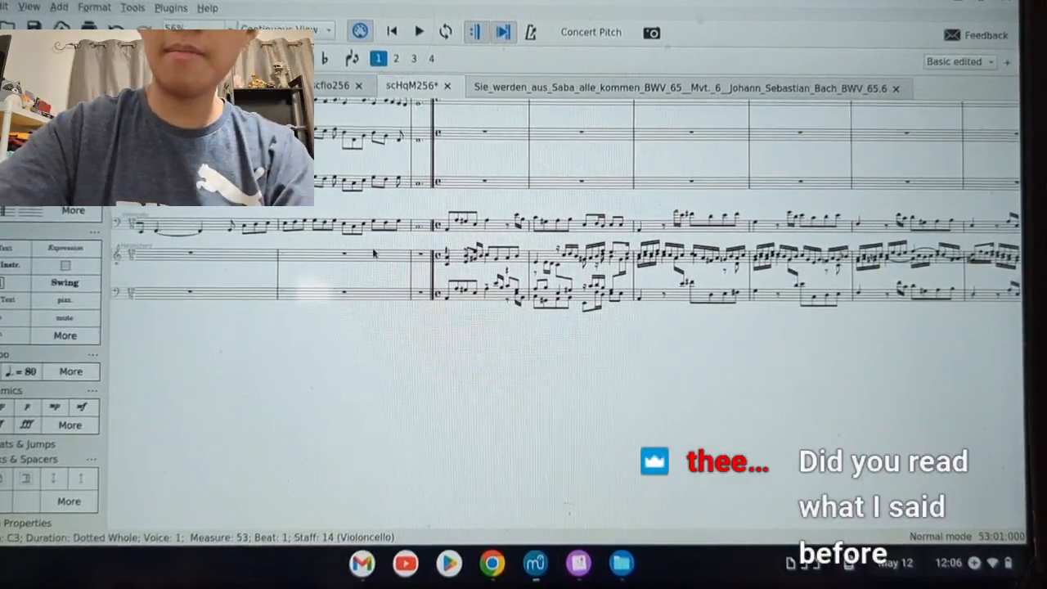
{"action": "scroll", "coordinate": [385, 246], "scroll_direction": "left", "scroll_amount": 2}
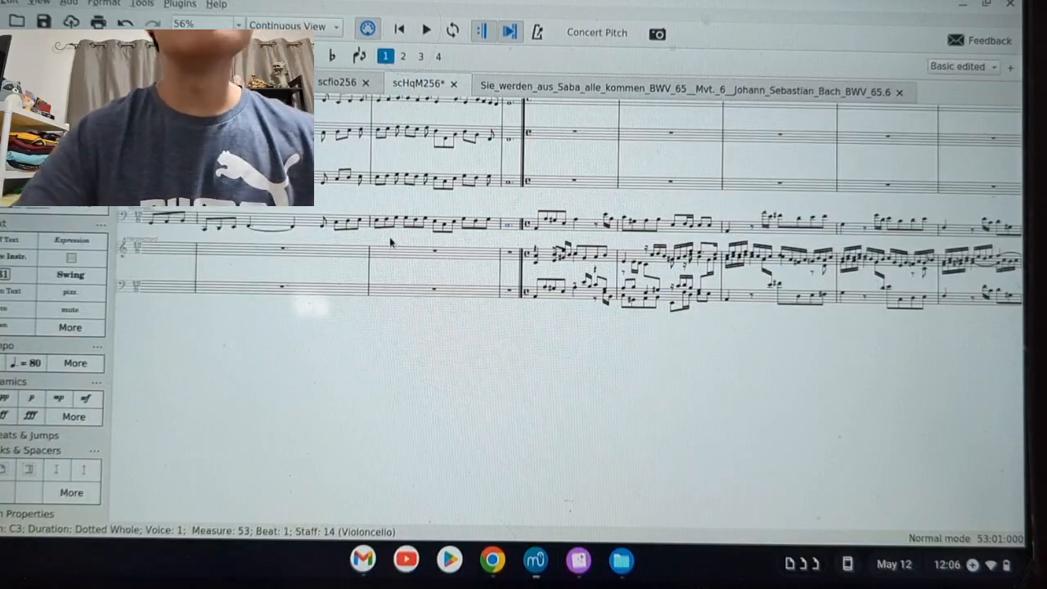
{"action": "scroll", "coordinate": [306, 232], "scroll_direction": "left", "scroll_amount": 15}
{"action": "scroll", "coordinate": [385, 231], "scroll_direction": "left", "scroll_amount": 10}
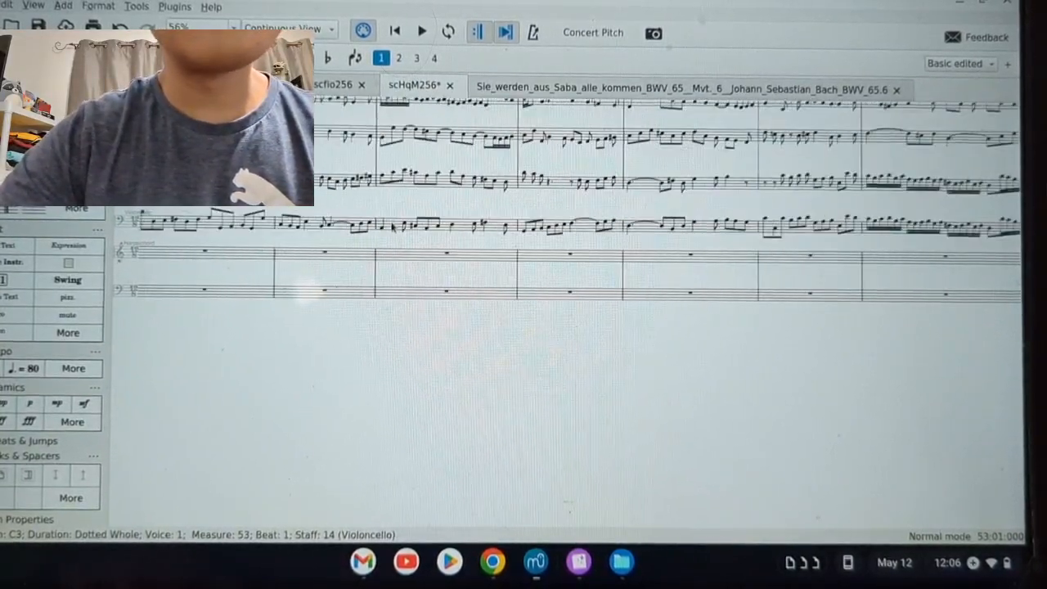
{"action": "scroll", "coordinate": [475, 235], "scroll_direction": "left", "scroll_amount": 10}
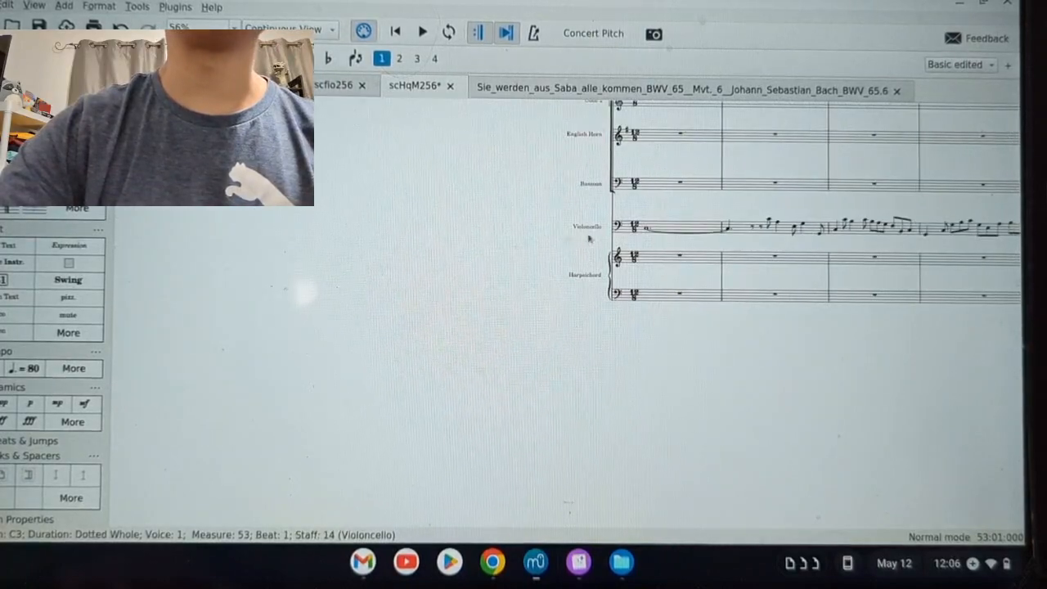
{"action": "scroll", "coordinate": [652, 233], "scroll_direction": "up", "scroll_amount": 5}
{"action": "left_click", "coordinate": [654, 231], "text": "shift"}
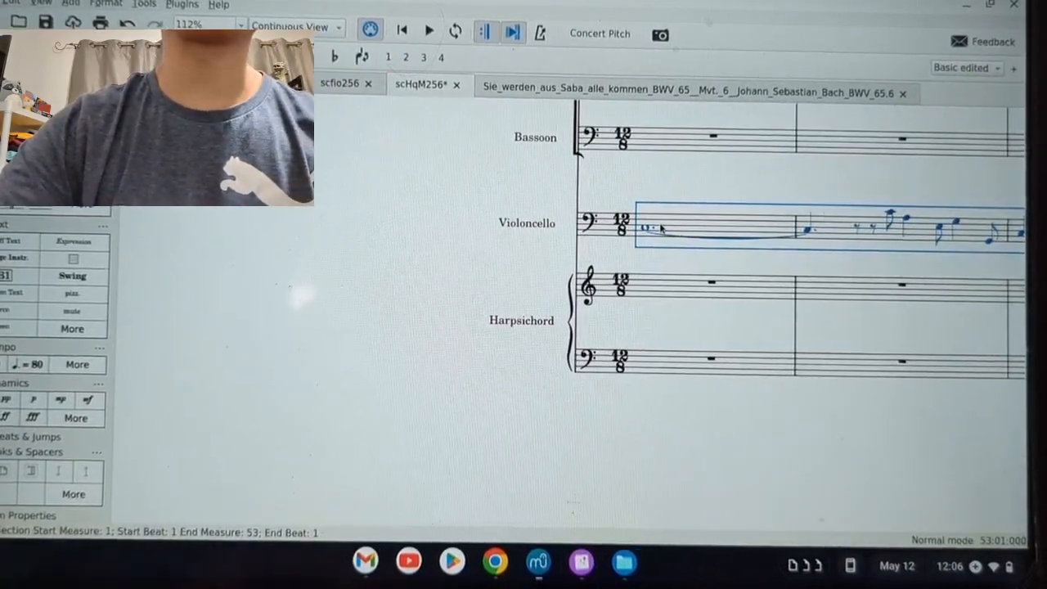
{"action": "left_click", "coordinate": [676, 360]}
{"action": "key", "text": "ctrl+v"}
{"action": "scroll", "coordinate": [691, 278], "scroll_direction": "down", "scroll_amount": 5}
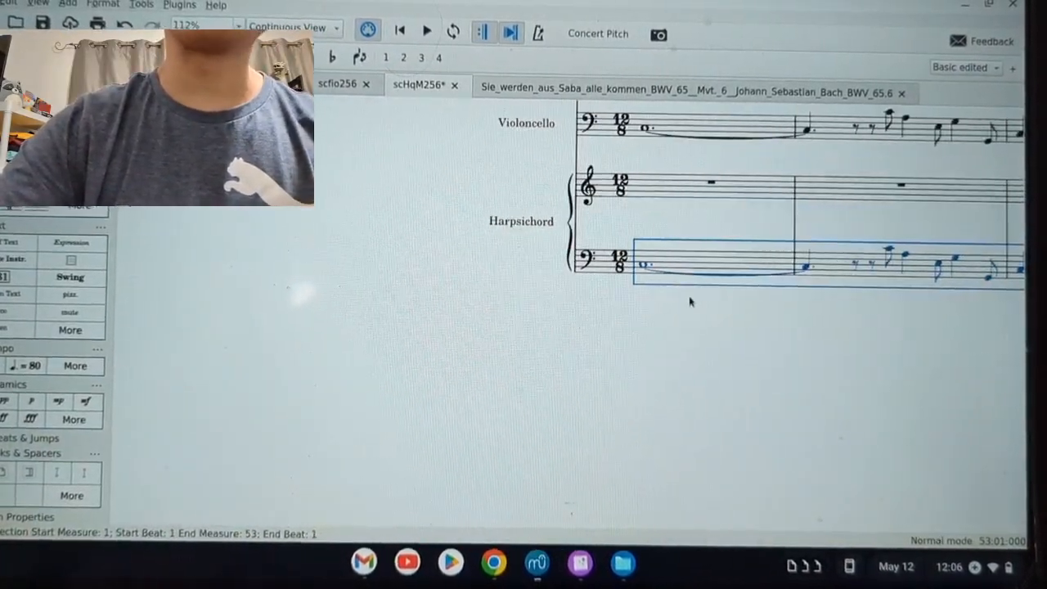
- Copy the Viola part of measures 1 to 53 into the Harpsichord's treble staff
{"action": "scroll", "coordinate": [696, 249], "scroll_direction": "up", "scroll_amount": 5}
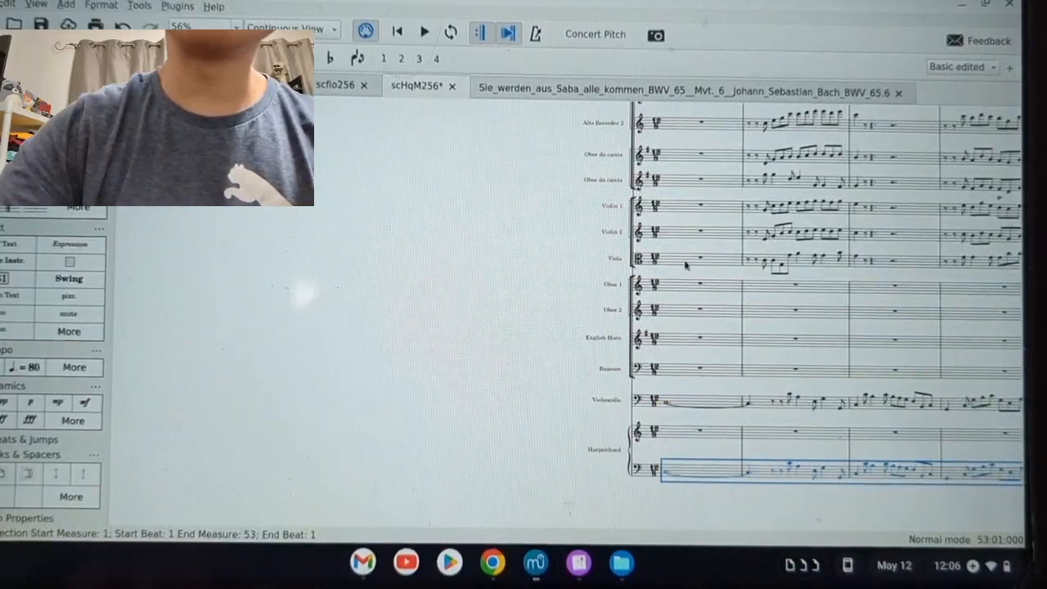
{"action": "left_click", "coordinate": [686, 260]}
{"action": "scroll", "coordinate": [685, 260], "scroll_direction": "right", "scroll_amount": 10}
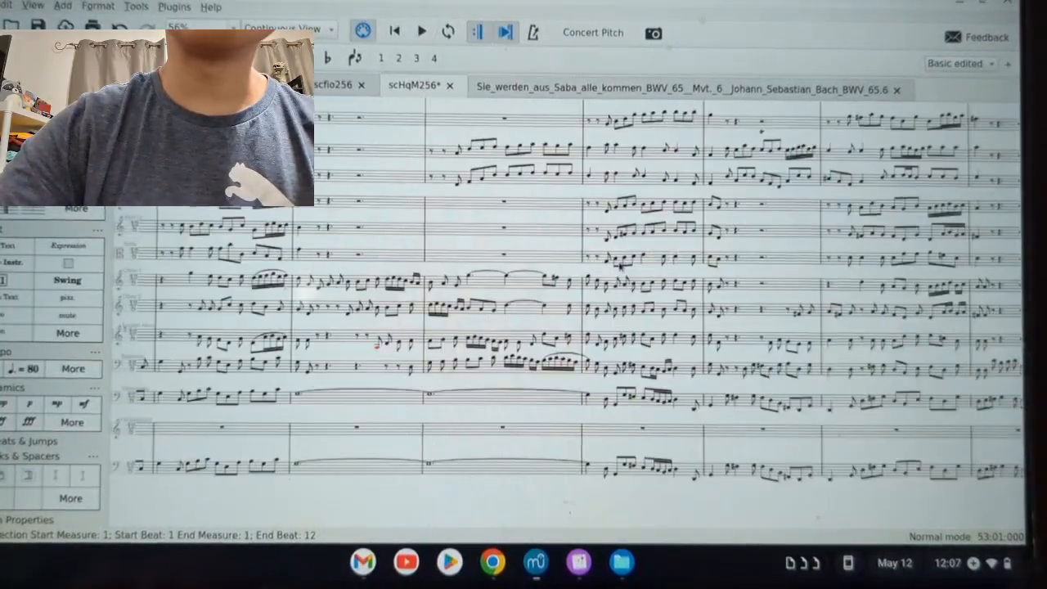
{"action": "scroll", "coordinate": [582, 274], "scroll_direction": "right", "scroll_amount": 10}
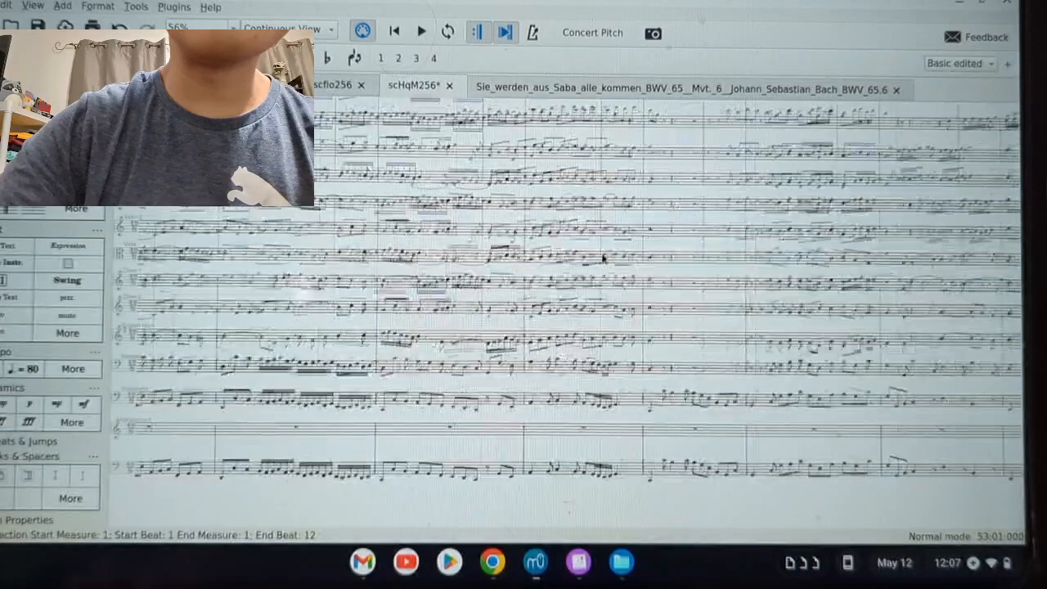
{"action": "scroll", "coordinate": [583, 258], "scroll_direction": "right", "scroll_amount": 1}
{"action": "scroll", "coordinate": [556, 262], "scroll_direction": "left", "scroll_amount": 2}
{"action": "left_click", "coordinate": [309, 256], "text": "shift"}
{"action": "scroll", "coordinate": [395, 322], "scroll_direction": "down", "scroll_amount": 5}
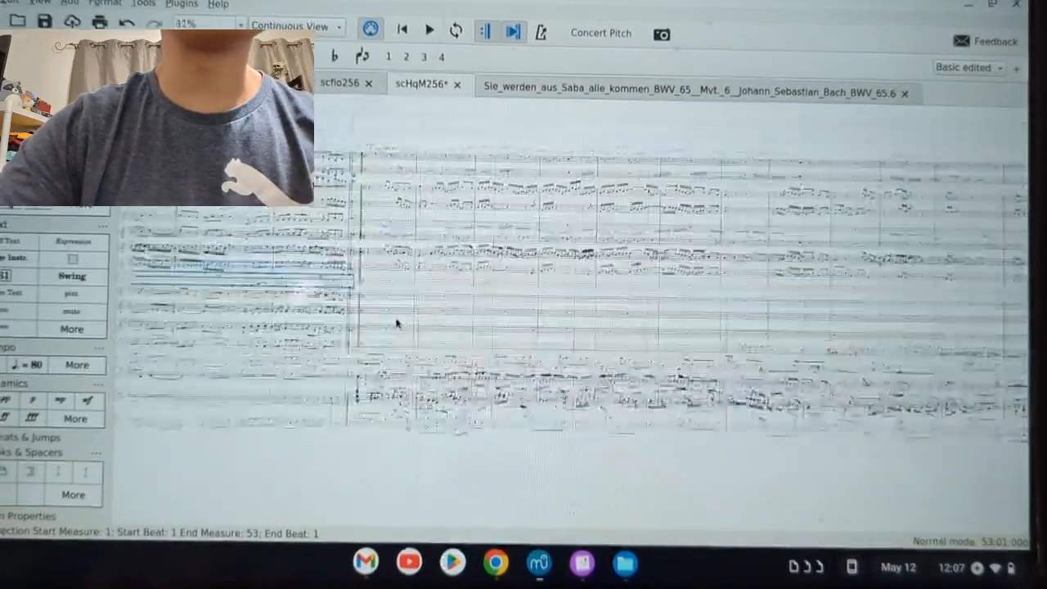
{"action": "scroll", "coordinate": [395, 321], "scroll_direction": "left", "scroll_amount": 10}
{"action": "scroll", "coordinate": [420, 343], "scroll_direction": "left", "scroll_amount": 10}
{"action": "scroll", "coordinate": [703, 335], "scroll_direction": "down", "scroll_amount": 1}
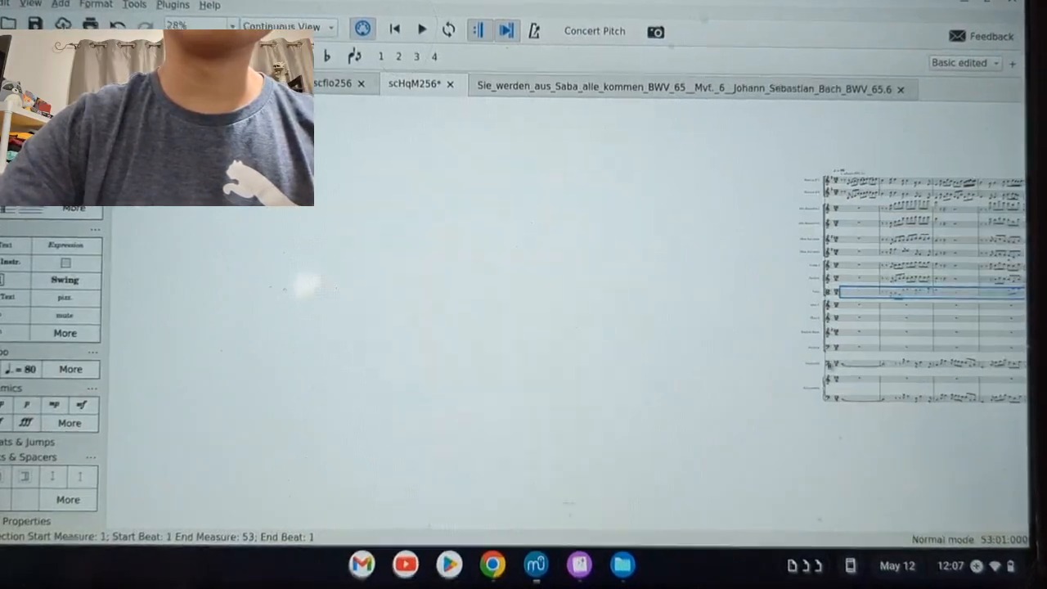
{"action": "scroll", "coordinate": [860, 396], "scroll_direction": "up", "scroll_amount": 7}
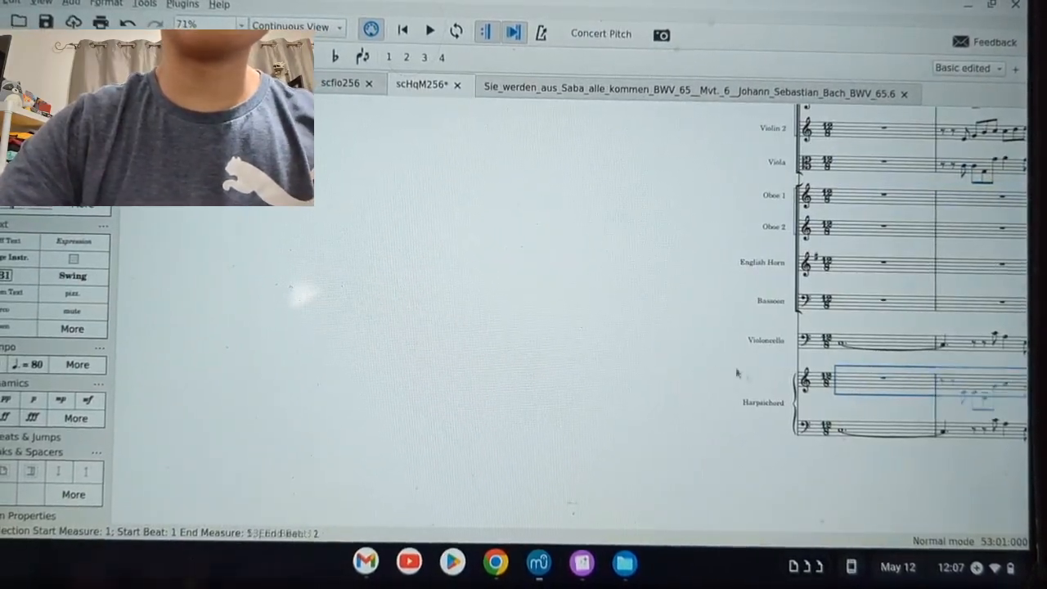
{"action": "scroll", "coordinate": [549, 330], "scroll_direction": "down", "scroll_amount": 5}
{"action": "left_click", "coordinate": [715, 346], "text": "shift"}
{"action": "scroll", "coordinate": [714, 346], "scroll_direction": "up", "scroll_amount": 3}
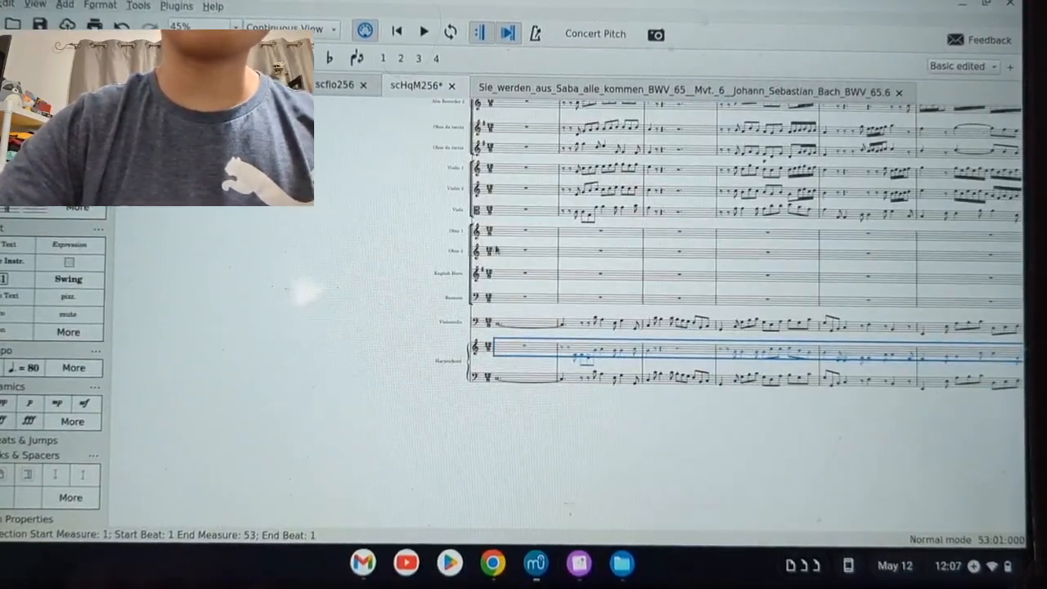
- Set the score style's measure numbers to appear at an interval of 1 measure
{"action": "scroll", "coordinate": [572, 244], "scroll_direction": "up", "scroll_amount": 3}
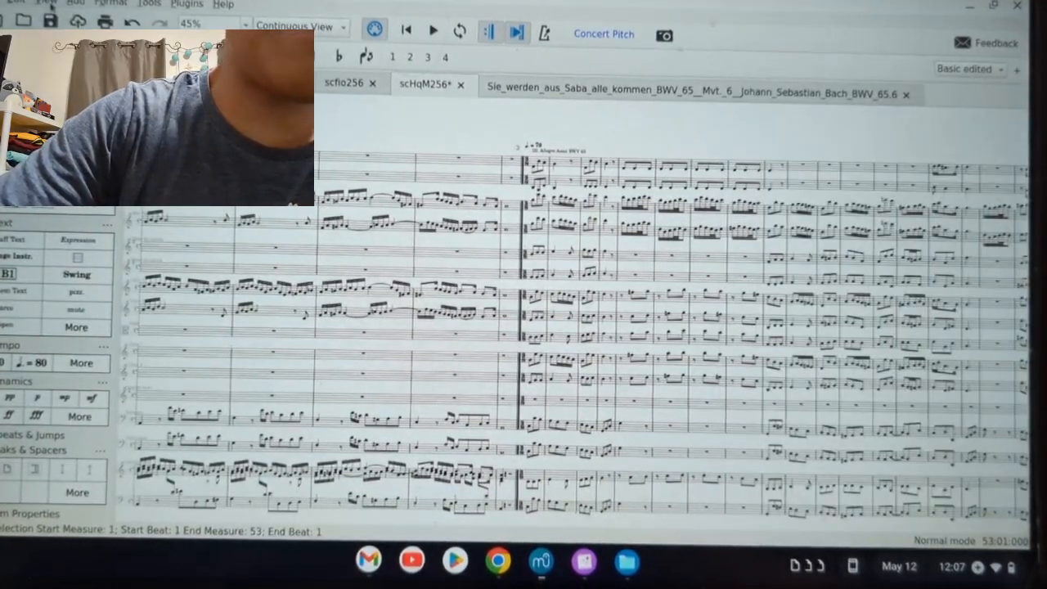
{"action": "mouse_move", "coordinate": [121, 4]}
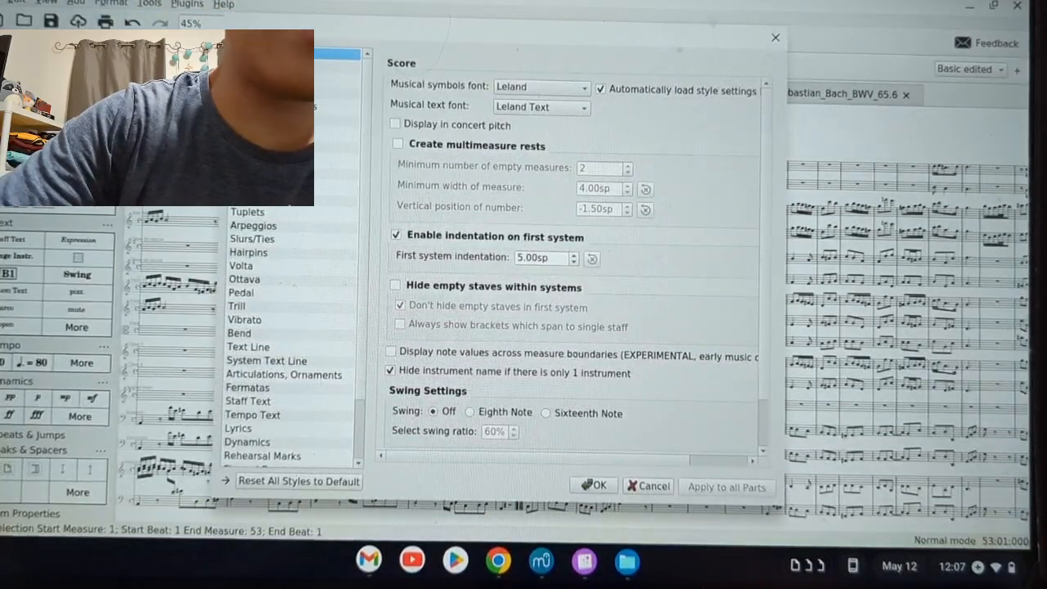
{"action": "left_click", "coordinate": [269, 107]}
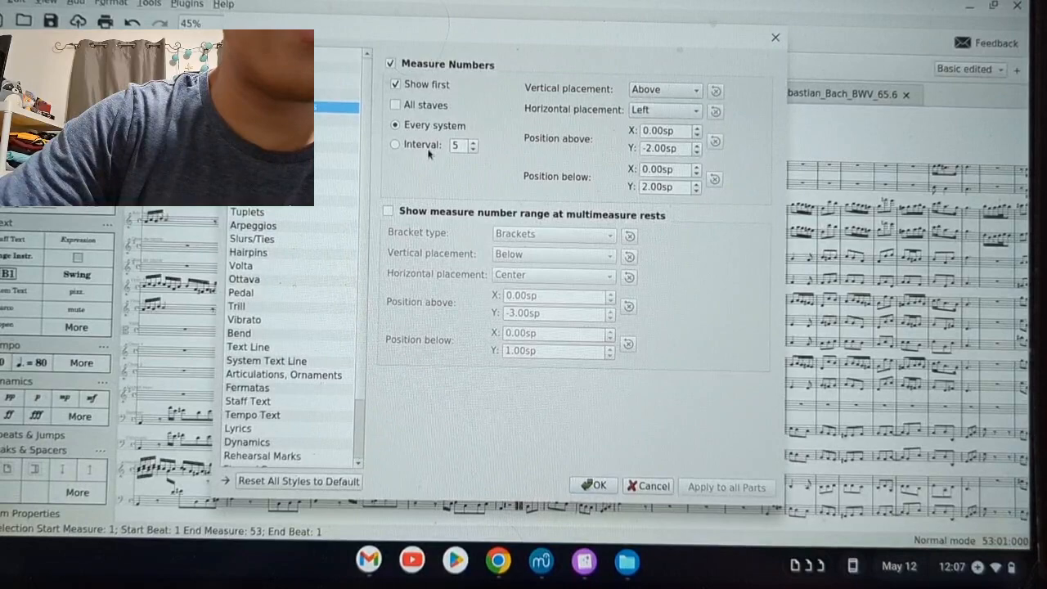
{"action": "type", "text": "1"}
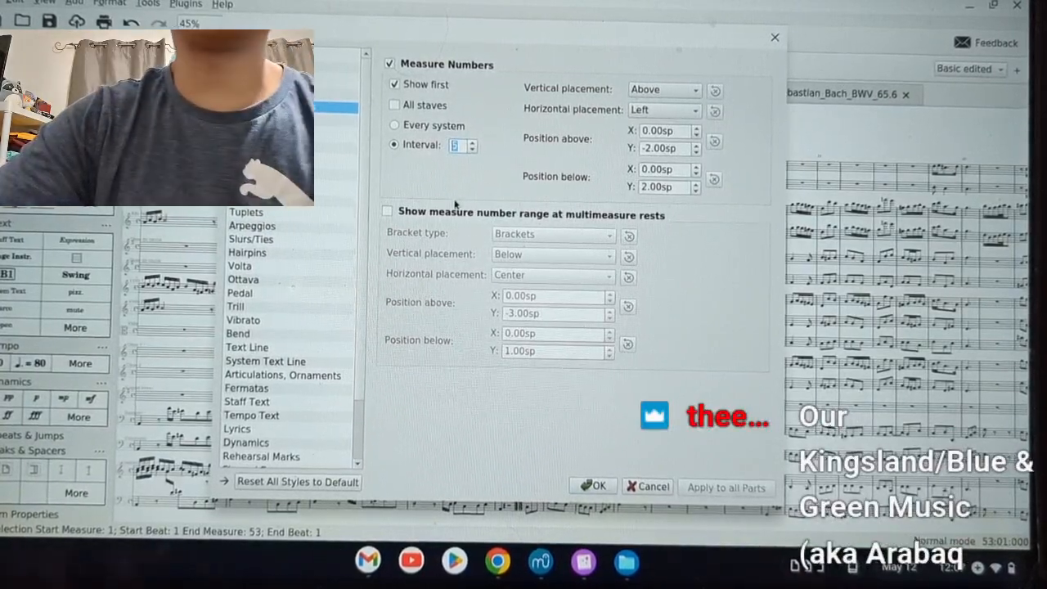
{"action": "left_click", "coordinate": [593, 486]}
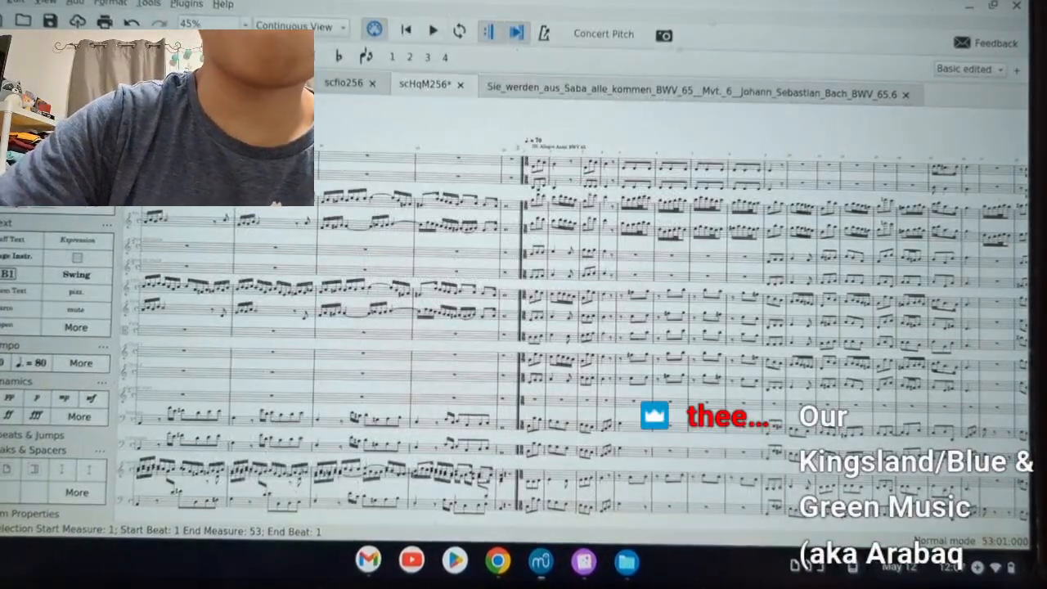
- Open the page settings, enlarge the page preview and browse it through to the final page
{"action": "left_click", "coordinate": [149, 4]}
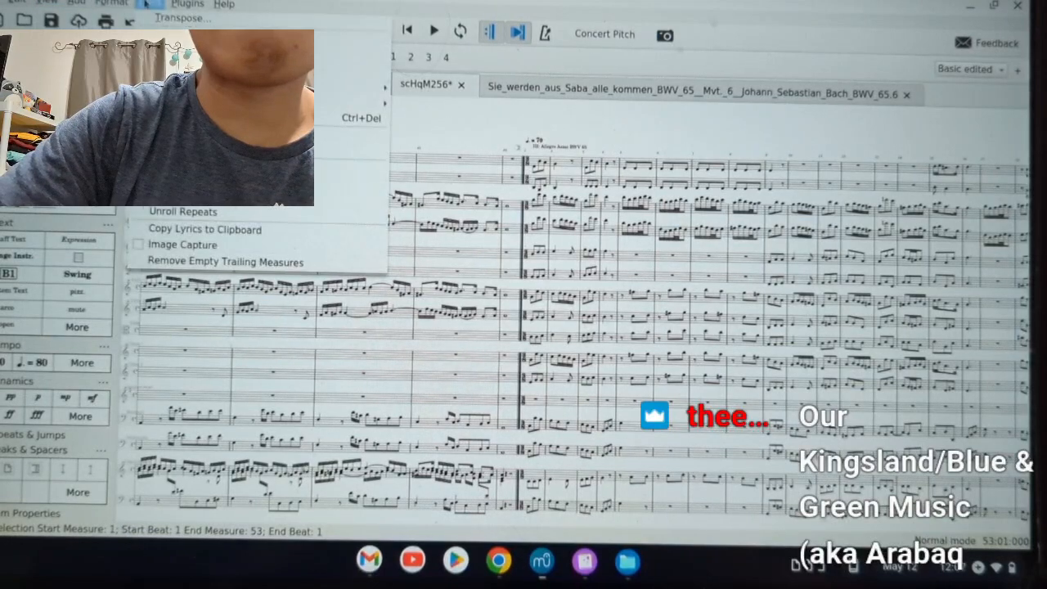
{"action": "left_click", "coordinate": [149, 4]}
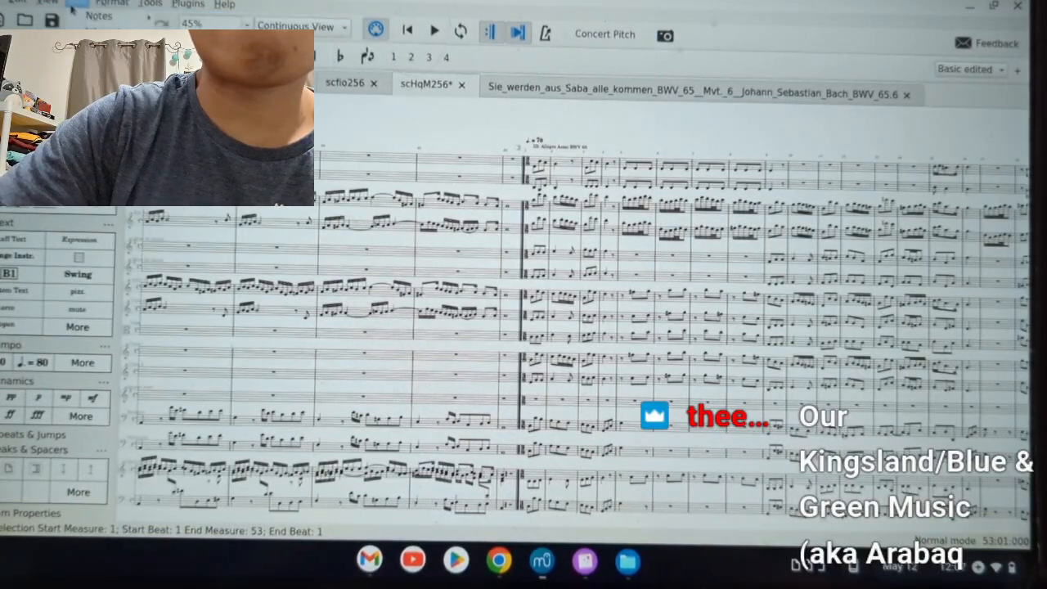
{"action": "left_click", "coordinate": [47, 5]}
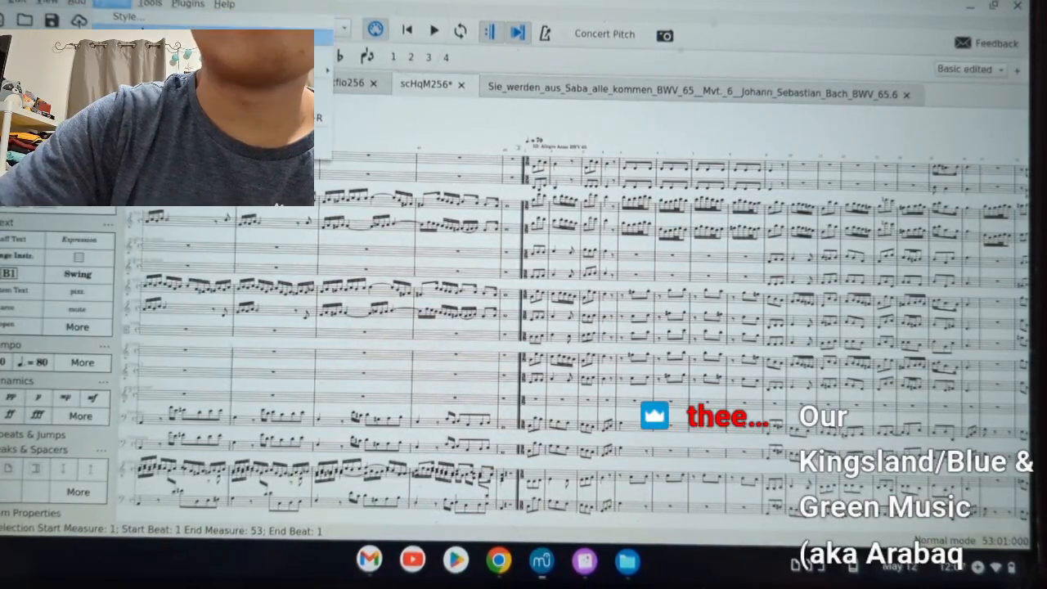
{"action": "left_click", "coordinate": [440, 89]}
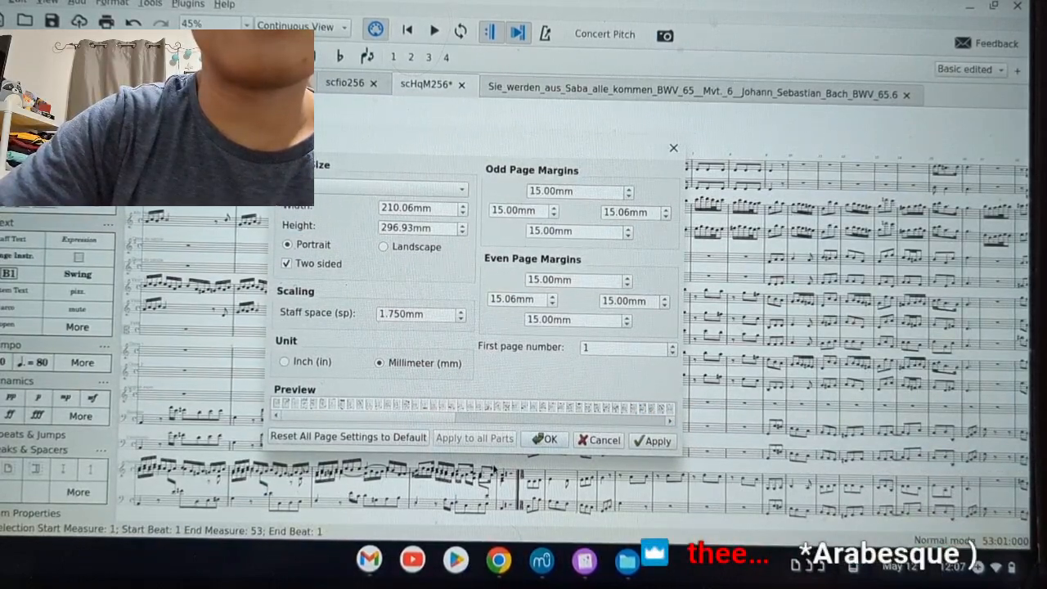
{"action": "left_click_drag", "start_coordinate": [671, 457], "coordinate": [670, 521]}
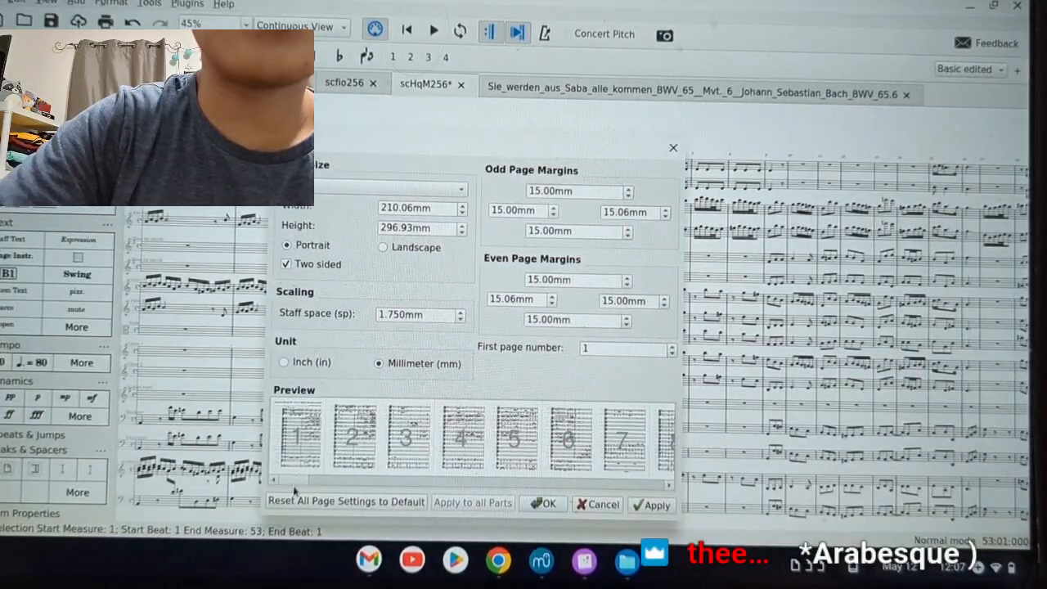
{"action": "left_click_drag", "start_coordinate": [292, 482], "coordinate": [666, 483]}
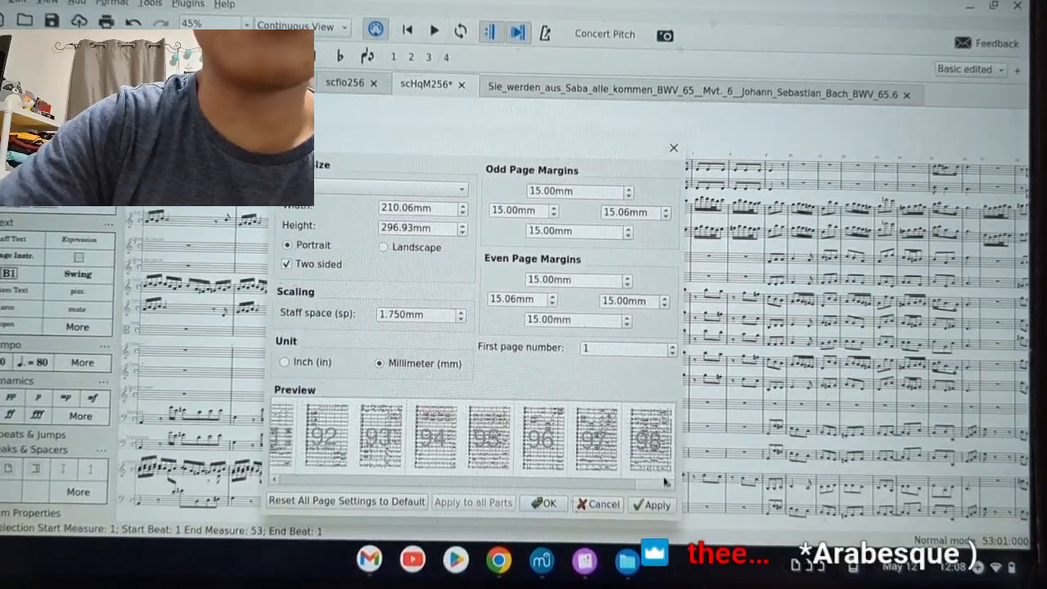
- Reduce the staff space to 1.200 mm, check the page preview through its last page, and reduce the spacing further to 1.000 mm
{"action": "left_click_drag", "start_coordinate": [390, 318], "coordinate": [401, 317]}
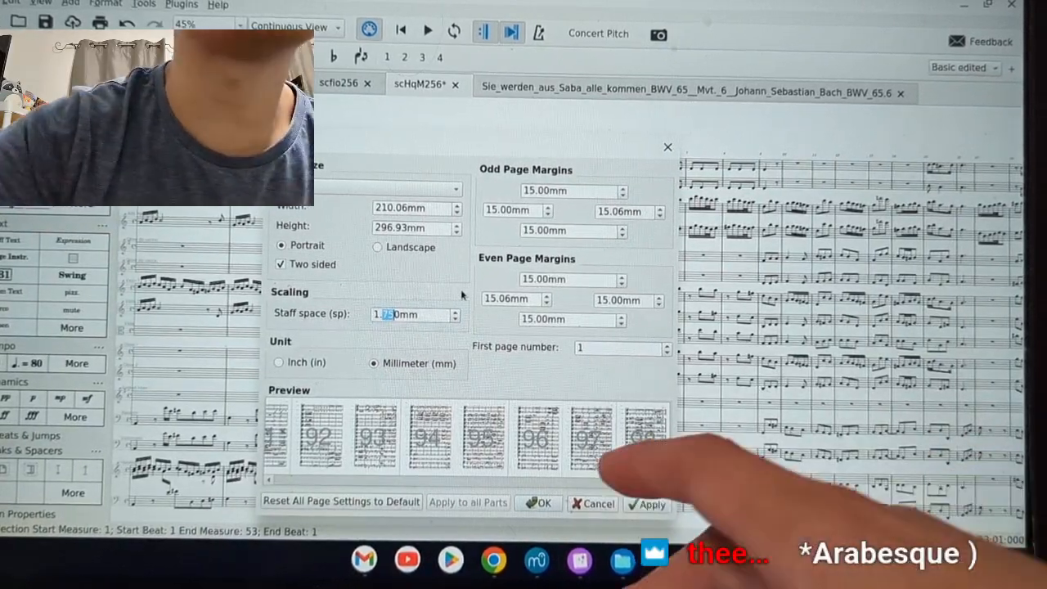
{"action": "type", "text": "20"}
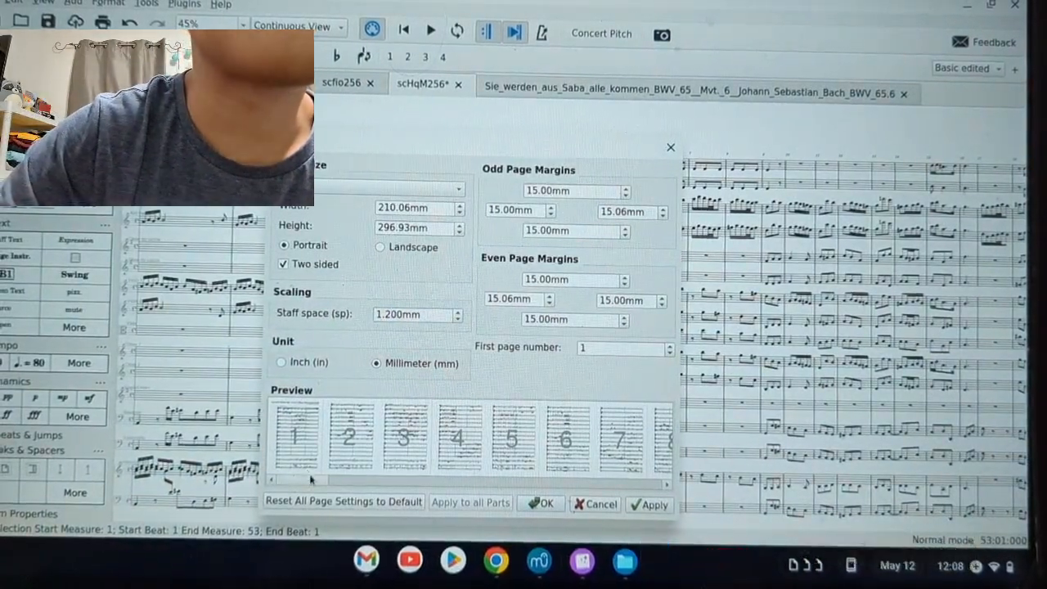
{"action": "left_click_drag", "start_coordinate": [311, 480], "coordinate": [669, 484]}
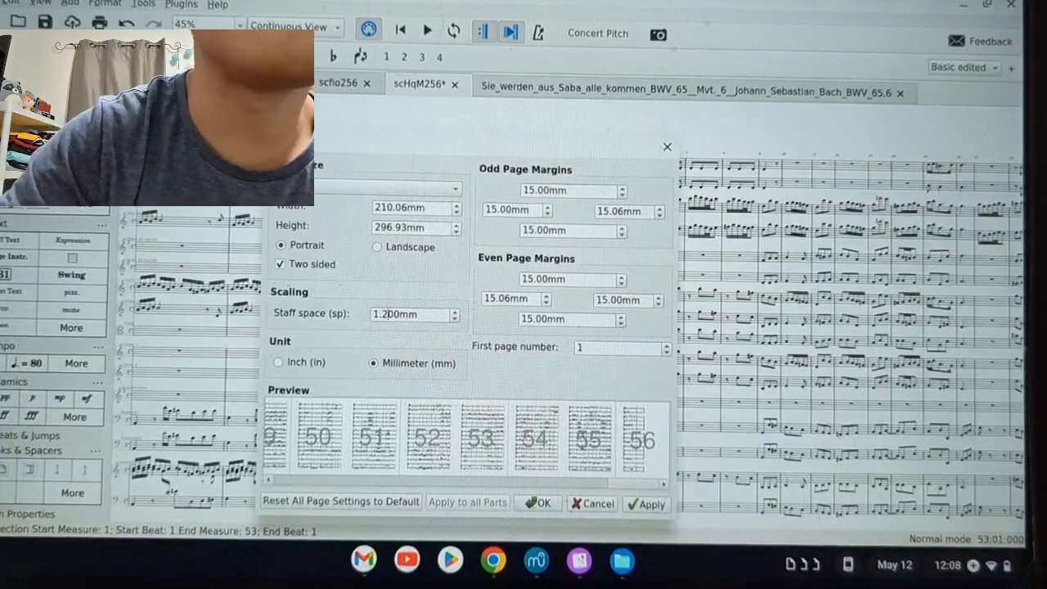
{"action": "key", "text": "BackSpace"}
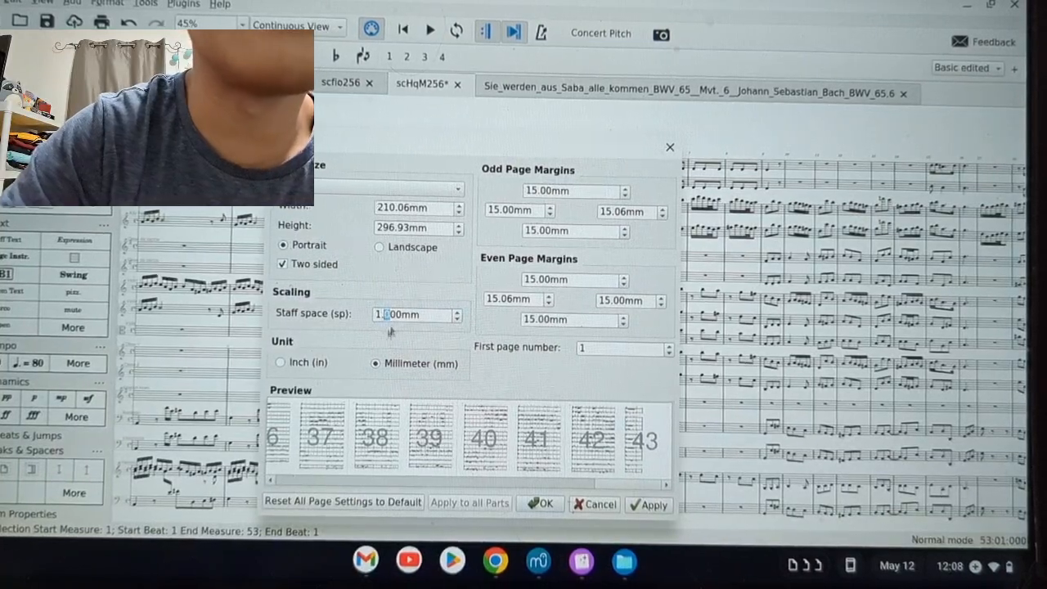
{"action": "type", "text": "9"}
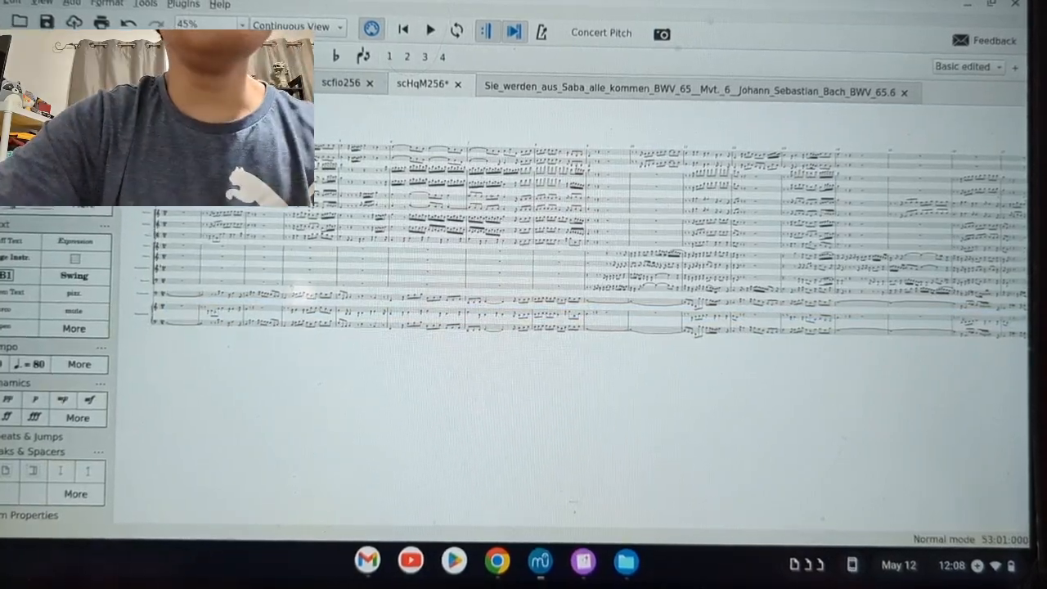
- Examine the Harpsichord and Violoncello staves in the opening measures of the first movement
{"action": "scroll", "coordinate": [164, 196], "scroll_direction": "up", "scroll_amount": 15}
{"action": "scroll", "coordinate": [164, 196], "scroll_direction": "left", "scroll_amount": 5}
{"action": "scroll", "coordinate": [446, 311], "scroll_direction": "up", "scroll_amount": 5}
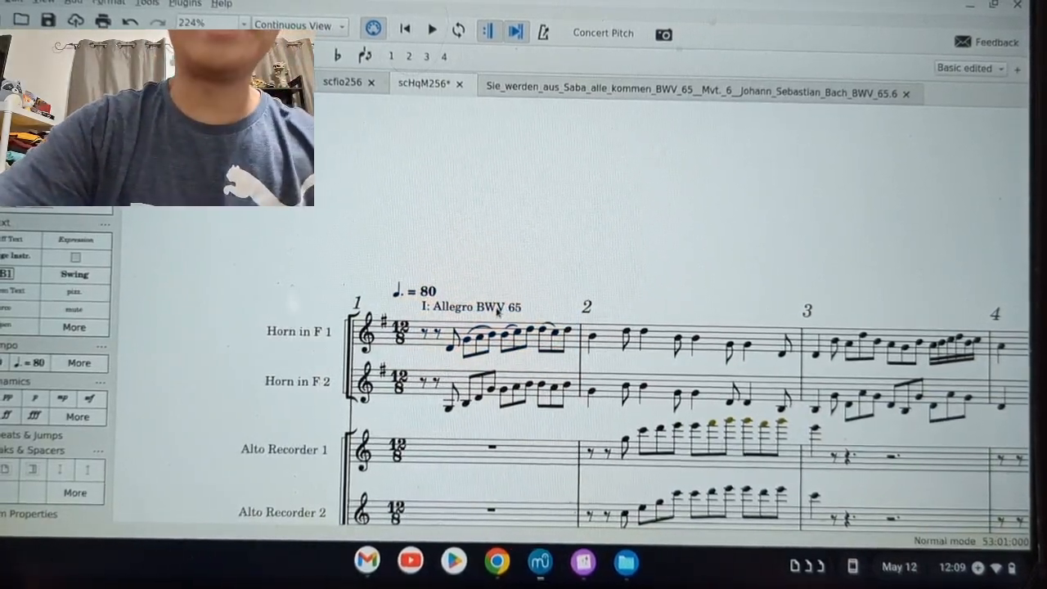
{"action": "left_click", "coordinate": [425, 337]}
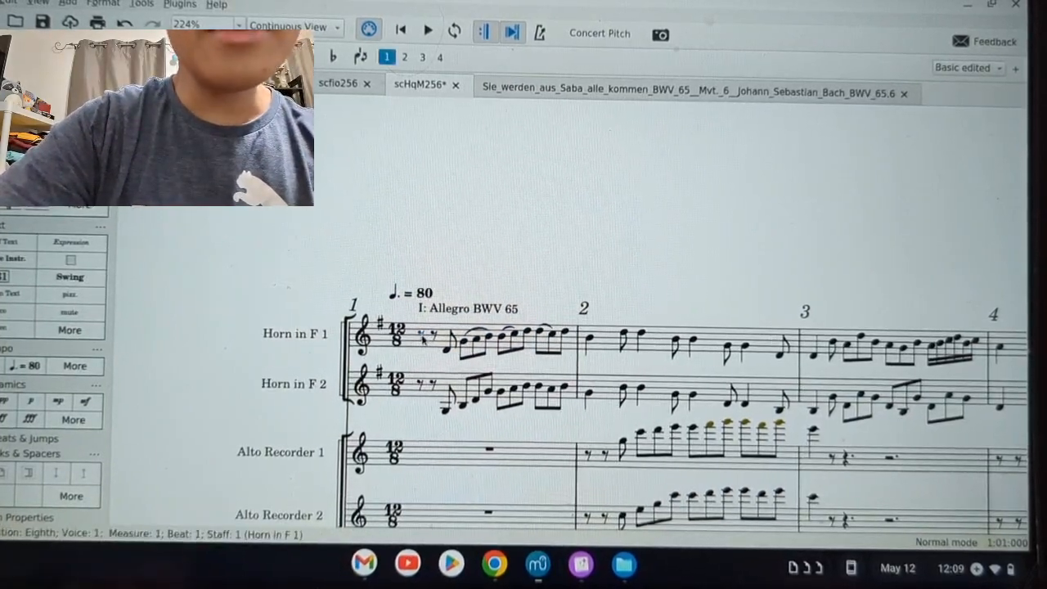
{"action": "scroll", "coordinate": [442, 335], "scroll_direction": "down", "scroll_amount": 10}
{"action": "scroll", "coordinate": [450, 335], "scroll_direction": "down", "scroll_amount": 10}
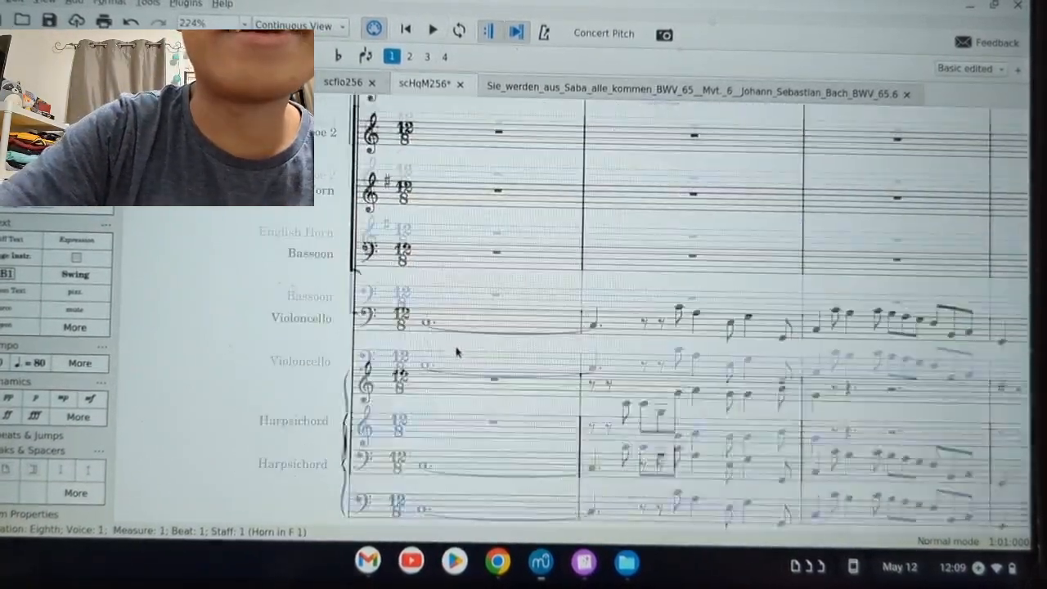
{"action": "left_click_drag", "start_coordinate": [463, 295], "coordinate": [318, 436]}
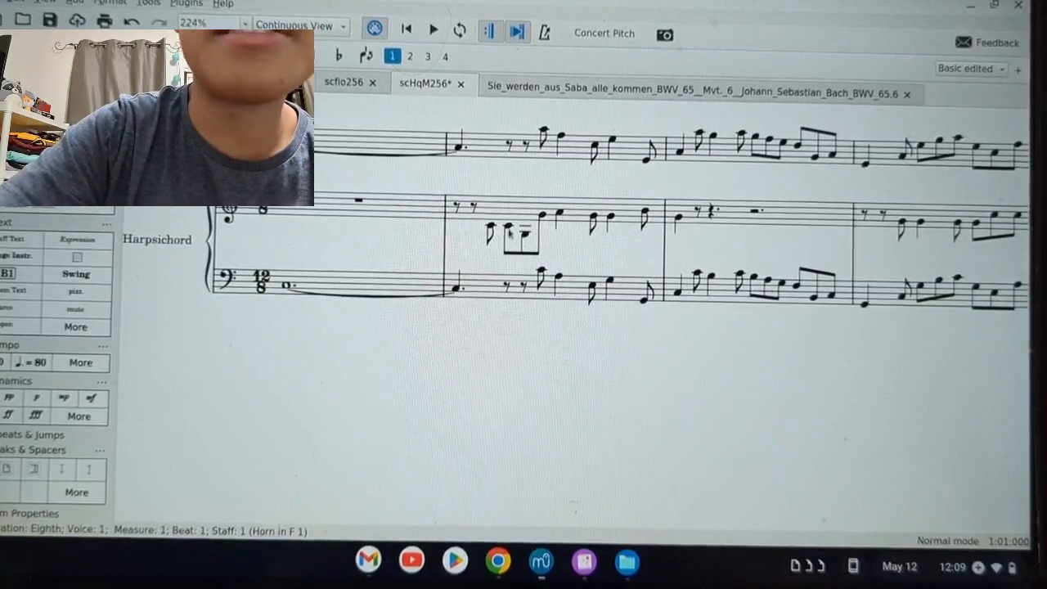
{"action": "left_click_drag", "start_coordinate": [679, 193], "coordinate": [225, 359]}
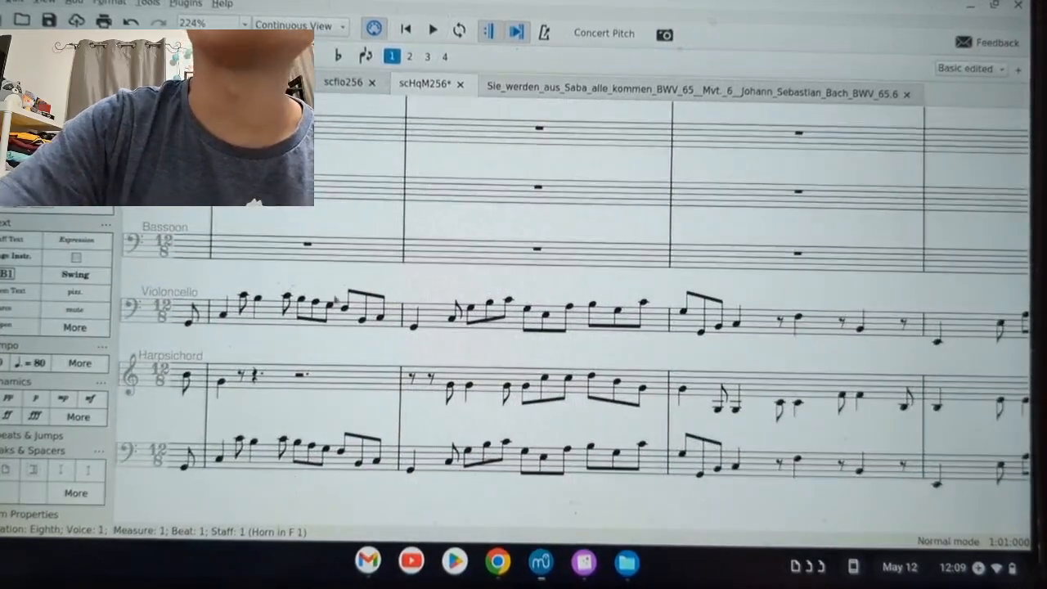
{"action": "left_click_drag", "start_coordinate": [397, 237], "coordinate": [330, 299]}
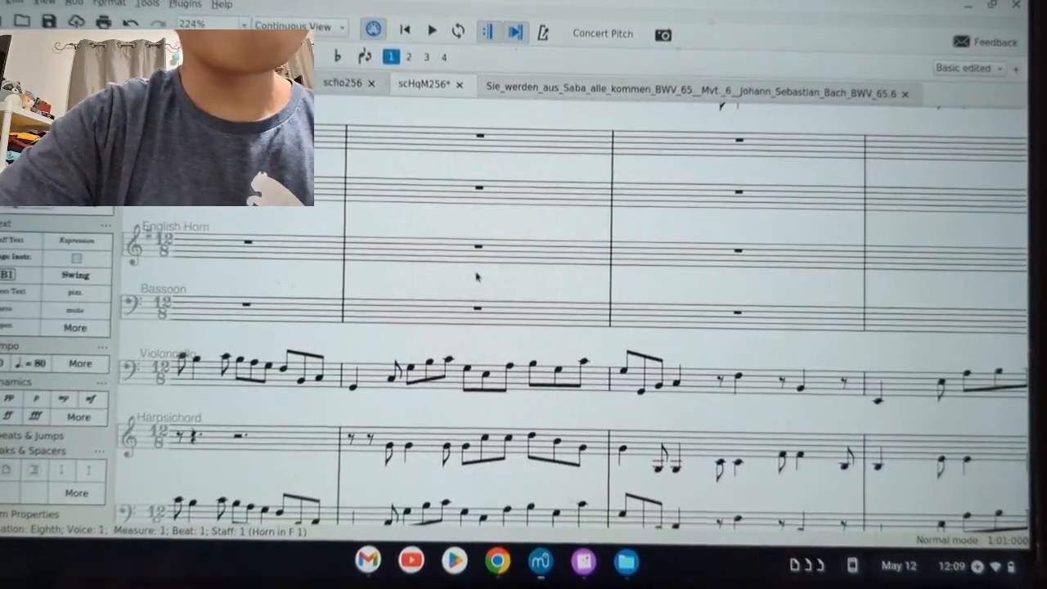
{"action": "scroll", "coordinate": [481, 296], "scroll_direction": "down", "scroll_amount": 6}
{"action": "left_click_drag", "start_coordinate": [637, 295], "coordinate": [425, 295]}
{"action": "scroll", "coordinate": [430, 291], "scroll_direction": "left", "scroll_amount": 10}
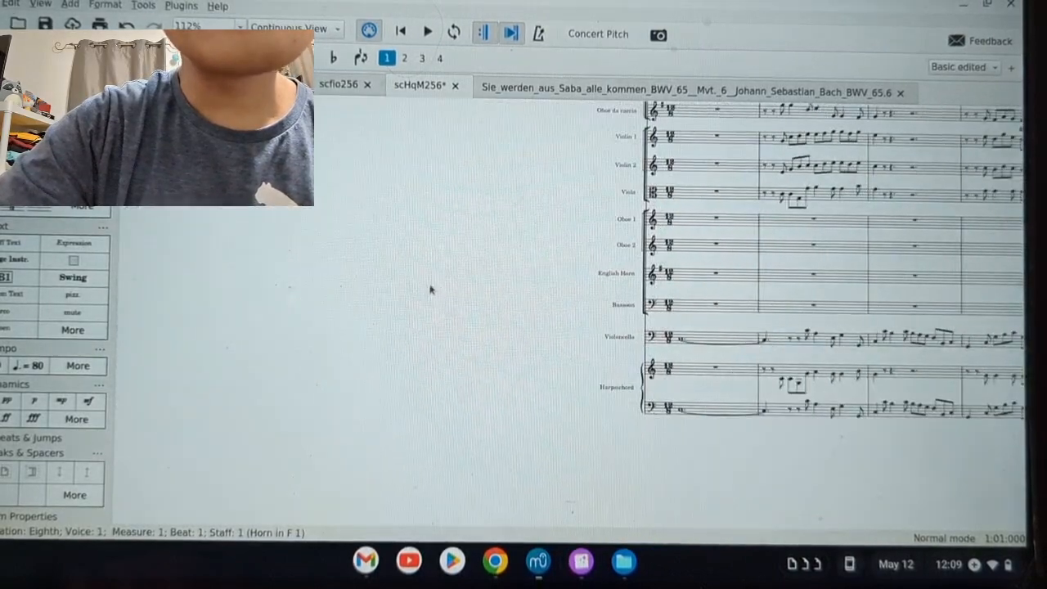
- Play back the opening measures of the first movement, I: Allegro BWV 65, and stop the playback
{"action": "scroll", "coordinate": [703, 308], "scroll_direction": "up", "scroll_amount": 5}
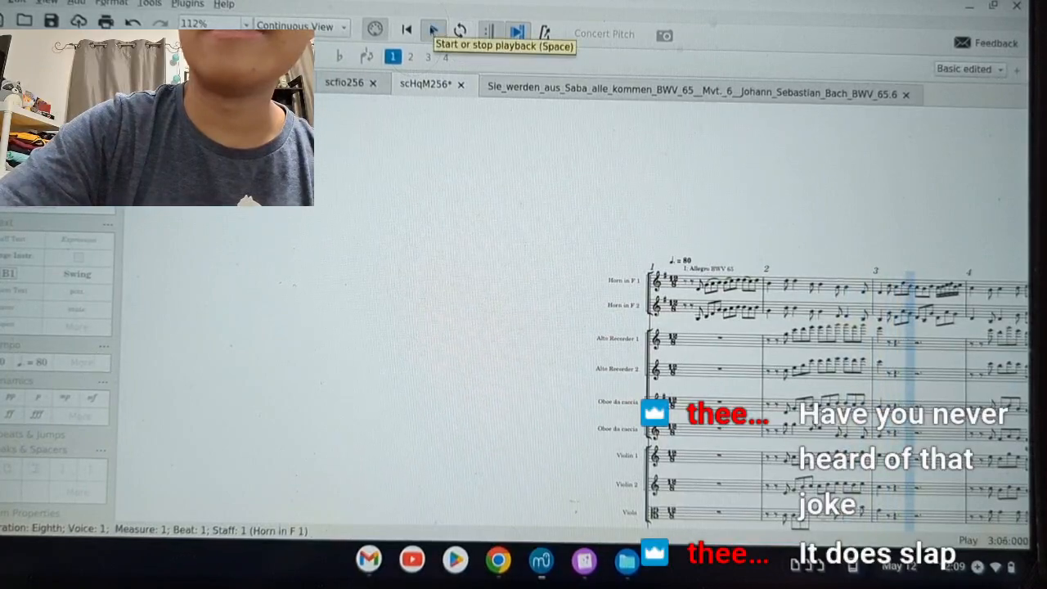
{"action": "left_click", "coordinate": [434, 31]}
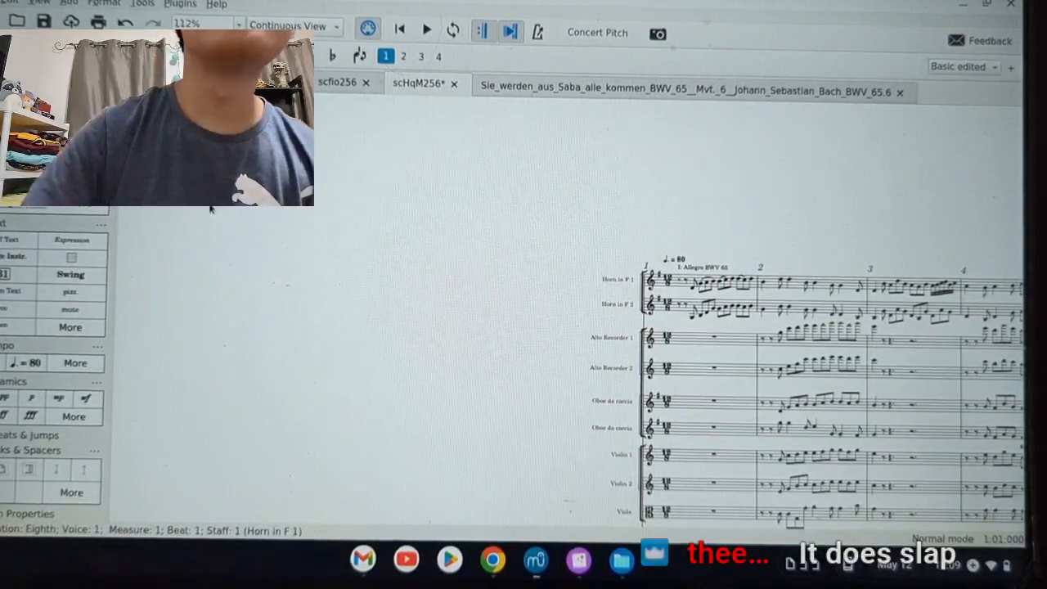
- Examine the measure numbering from the first movement's opening through the start of II: Largo BWV 65
{"action": "scroll", "coordinate": [688, 264], "scroll_direction": "up", "scroll_amount": 8}
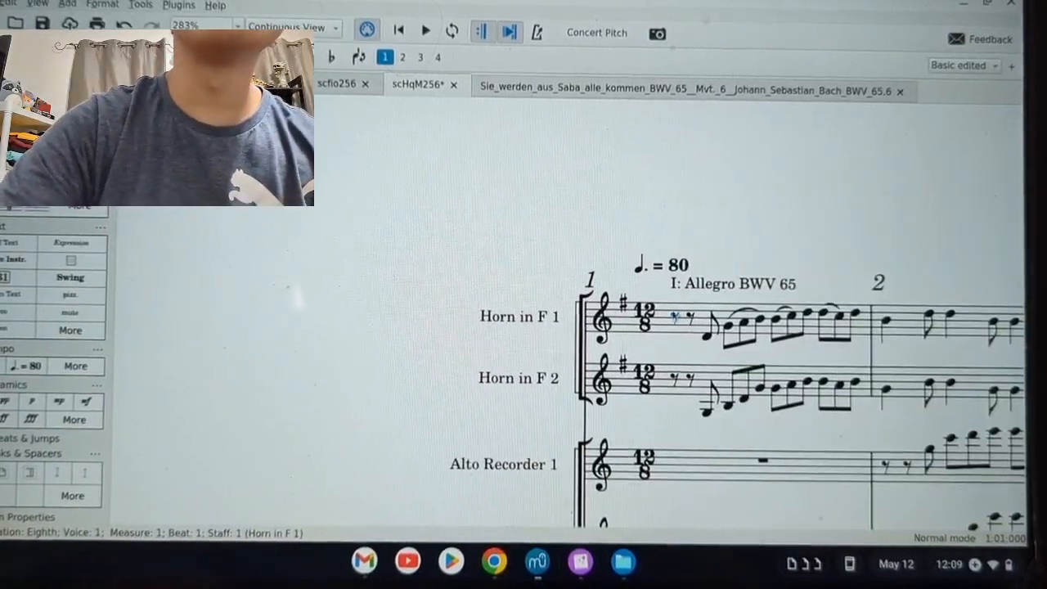
{"action": "scroll", "coordinate": [686, 331], "scroll_direction": "right", "scroll_amount": 10}
{"action": "scroll", "coordinate": [685, 331], "scroll_direction": "right", "scroll_amount": 5}
{"action": "scroll", "coordinate": [585, 322], "scroll_direction": "down", "scroll_amount": 12}
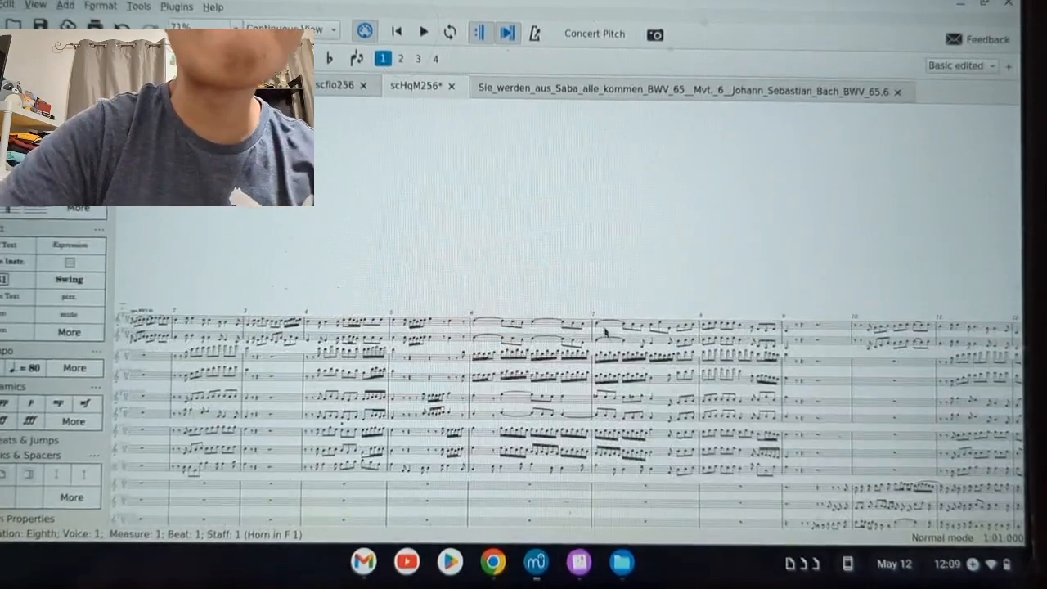
{"action": "scroll", "coordinate": [582, 322], "scroll_direction": "right", "scroll_amount": 20}
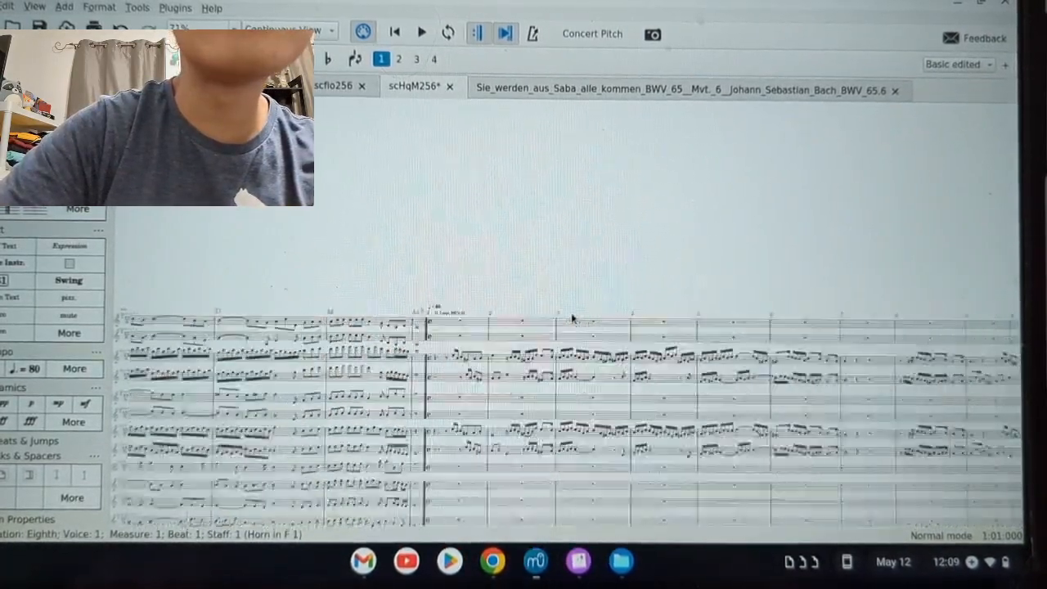
{"action": "scroll", "coordinate": [331, 354], "scroll_direction": "left", "scroll_amount": 8}
{"action": "scroll", "coordinate": [388, 317], "scroll_direction": "up", "scroll_amount": 8}
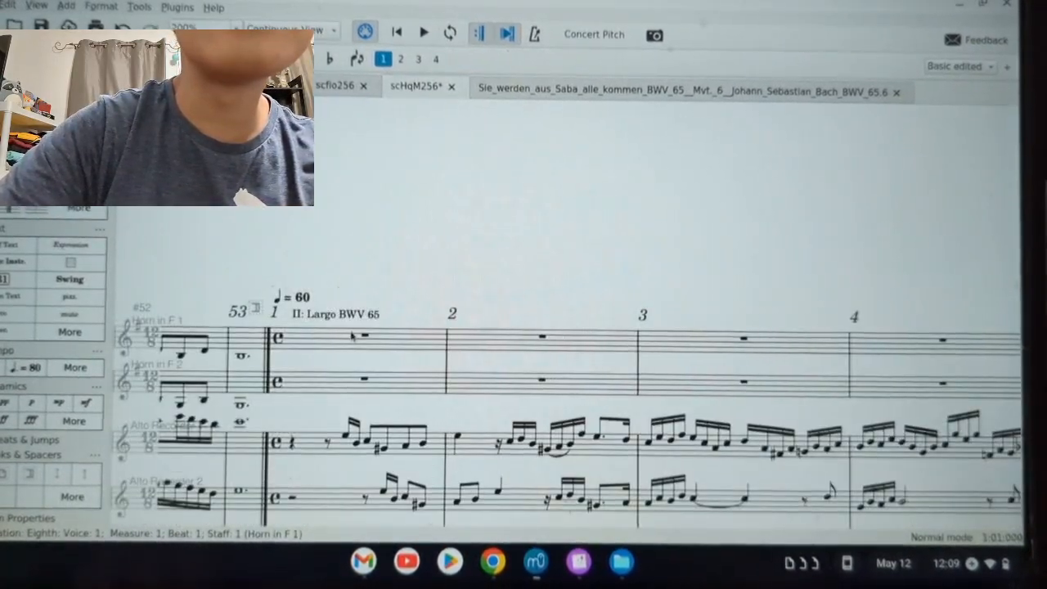
{"action": "scroll", "coordinate": [363, 330], "scroll_direction": "right", "scroll_amount": 15}
{"action": "scroll", "coordinate": [362, 331], "scroll_direction": "right", "scroll_amount": 15}
{"action": "scroll", "coordinate": [365, 324], "scroll_direction": "left", "scroll_amount": 15}
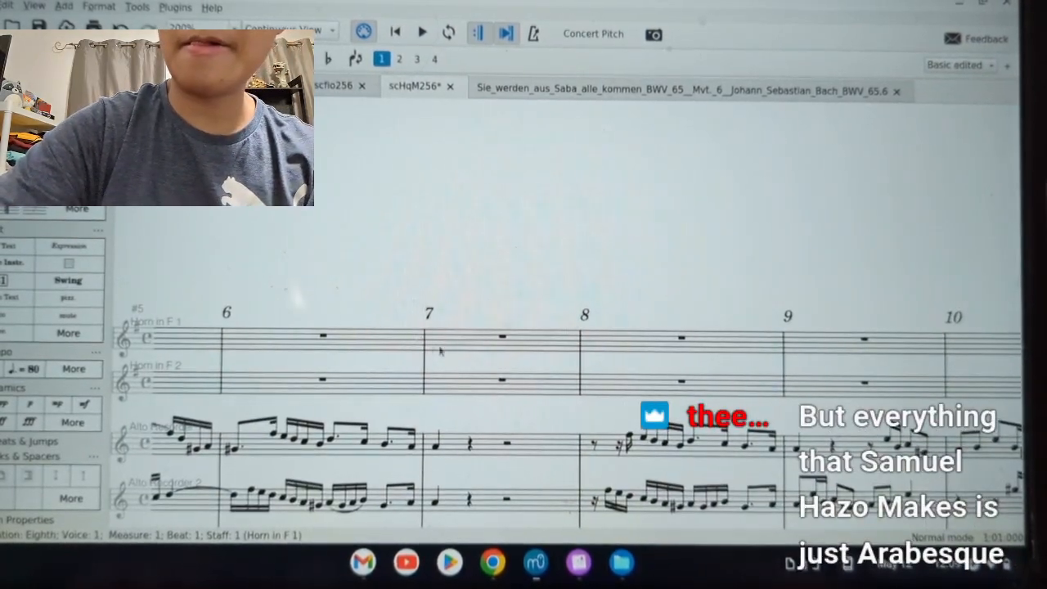
{"action": "scroll", "coordinate": [459, 357], "scroll_direction": "left", "scroll_amount": 2}
{"action": "scroll", "coordinate": [459, 357], "scroll_direction": "left", "scroll_amount": 10}
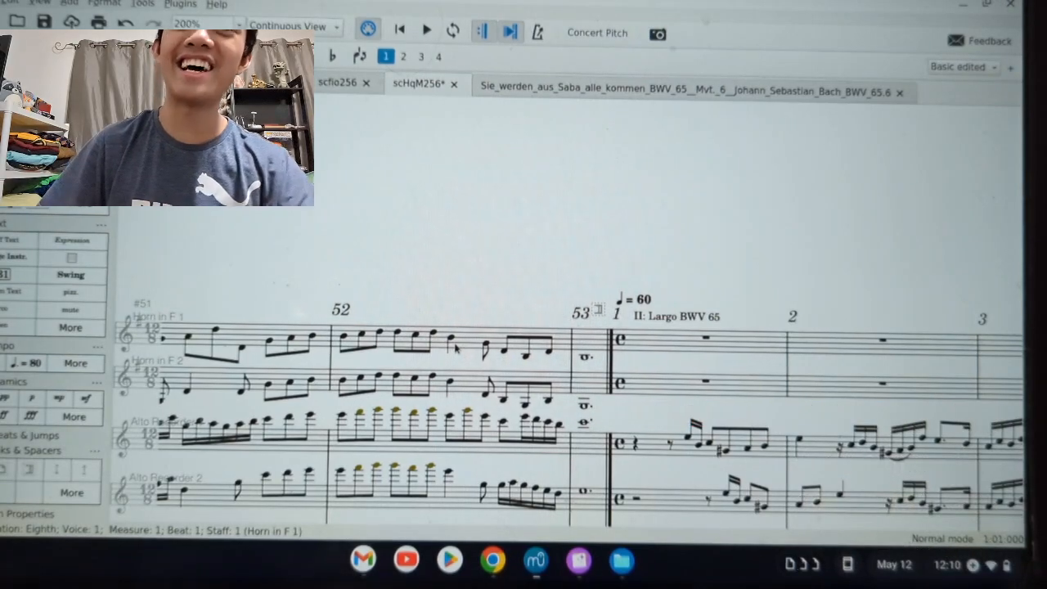
- Play back the opening of II: Largo from the first Alto Recorder 1 measure and stop the playback
{"action": "scroll", "coordinate": [478, 380], "scroll_direction": "right", "scroll_amount": 4}
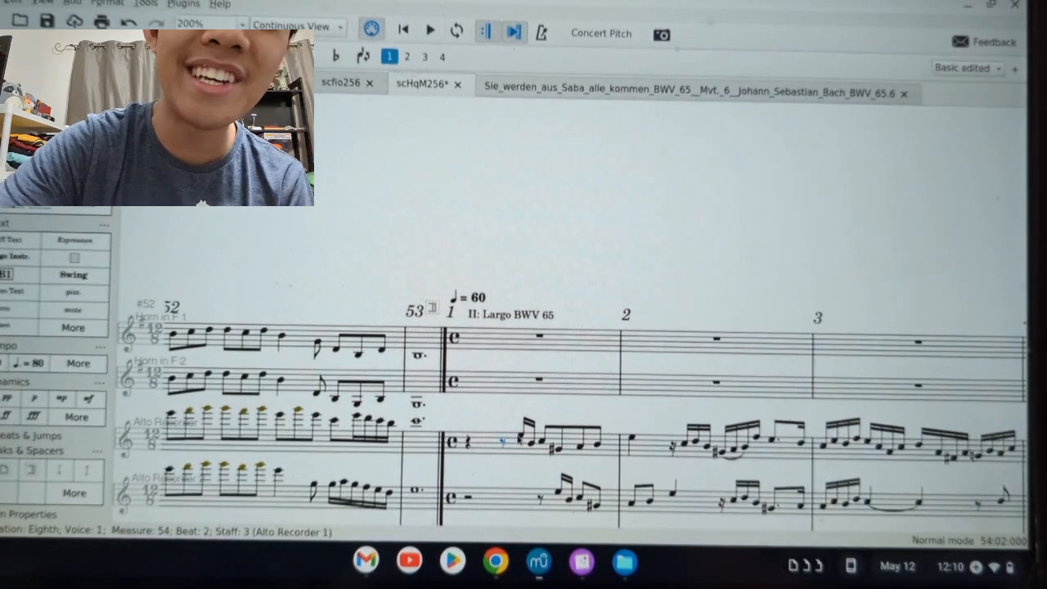
{"action": "left_click", "coordinate": [472, 432]}
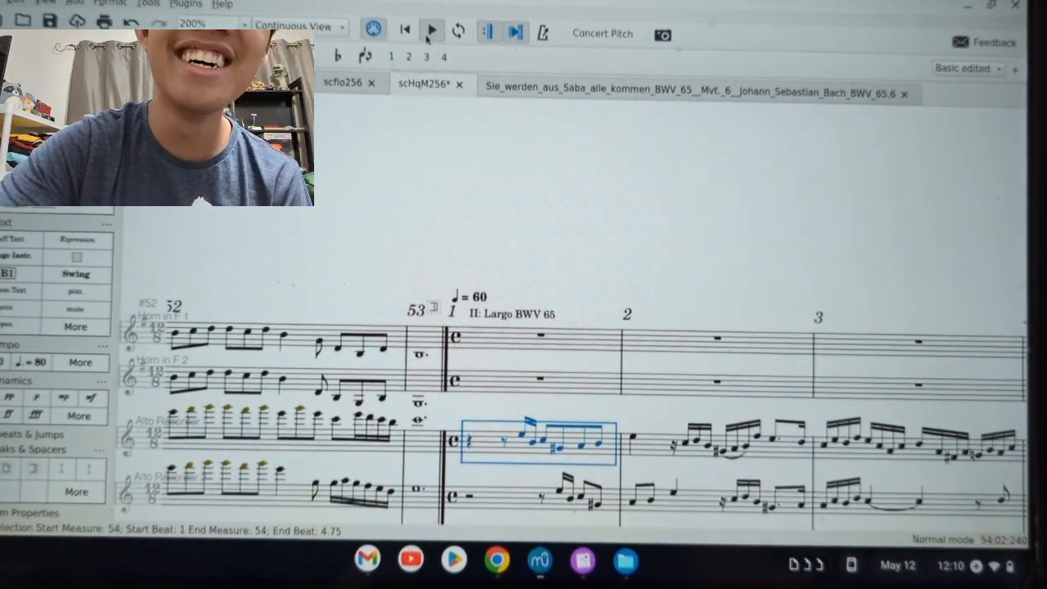
{"action": "left_click", "coordinate": [431, 31]}
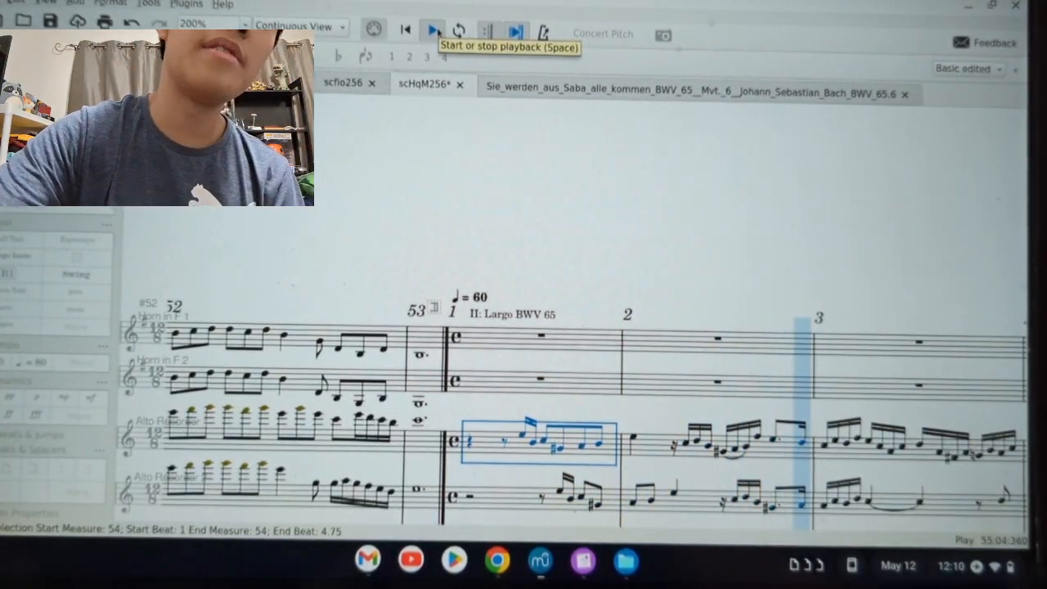
{"action": "left_click", "coordinate": [432, 31]}
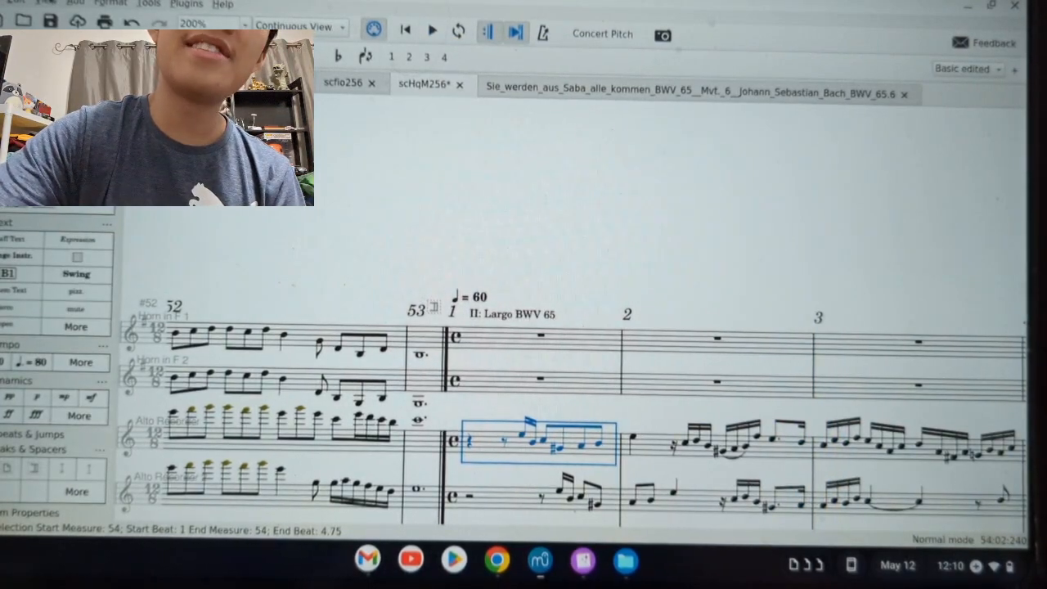
- Examine the Harpsichord staves of II: Largo, starting from its first measures
{"action": "left_click", "coordinate": [47, 3]}
{"action": "left_click", "coordinate": [503, 195]}
{"action": "scroll", "coordinate": [594, 343], "scroll_direction": "down", "scroll_amount": 5}
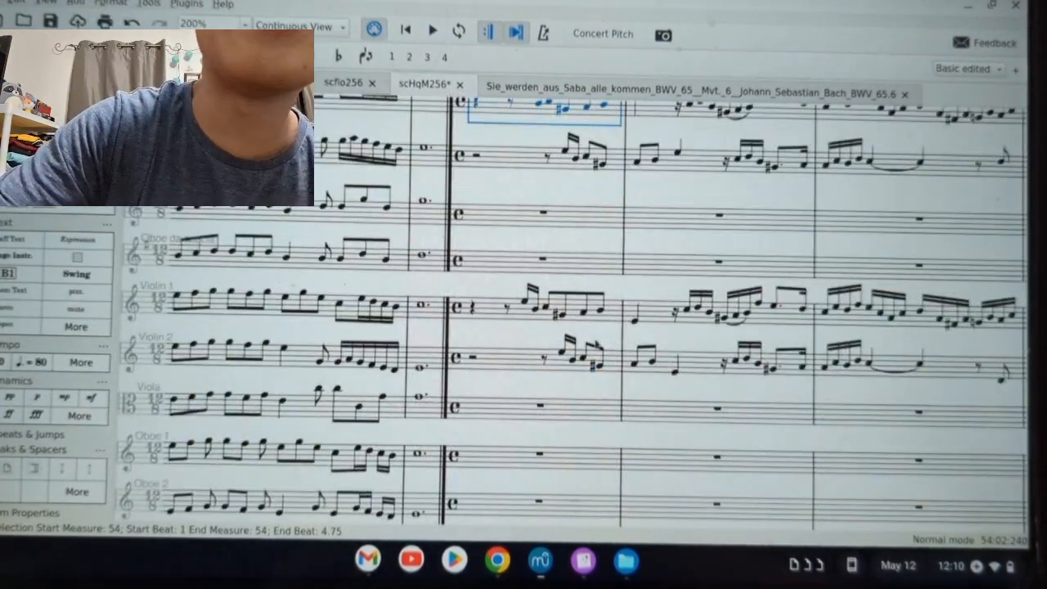
{"action": "scroll", "coordinate": [594, 343], "scroll_direction": "down", "scroll_amount": 5}
{"action": "left_click", "coordinate": [547, 297]}
{"action": "left_click", "coordinate": [563, 304]}
{"action": "left_click", "coordinate": [649, 313]}
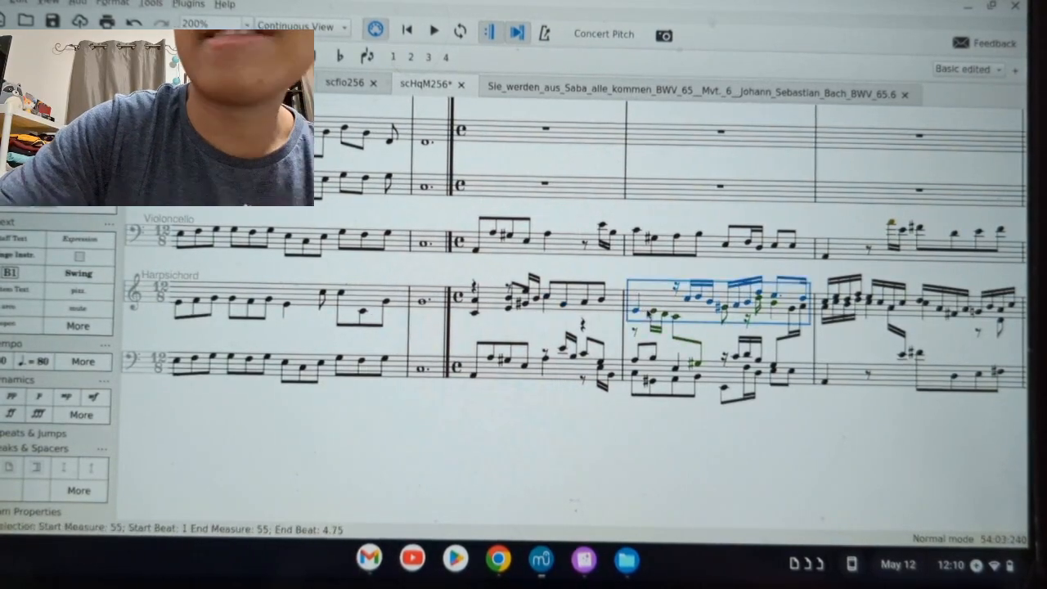
{"action": "scroll", "coordinate": [606, 306], "scroll_direction": "right", "scroll_amount": 4}
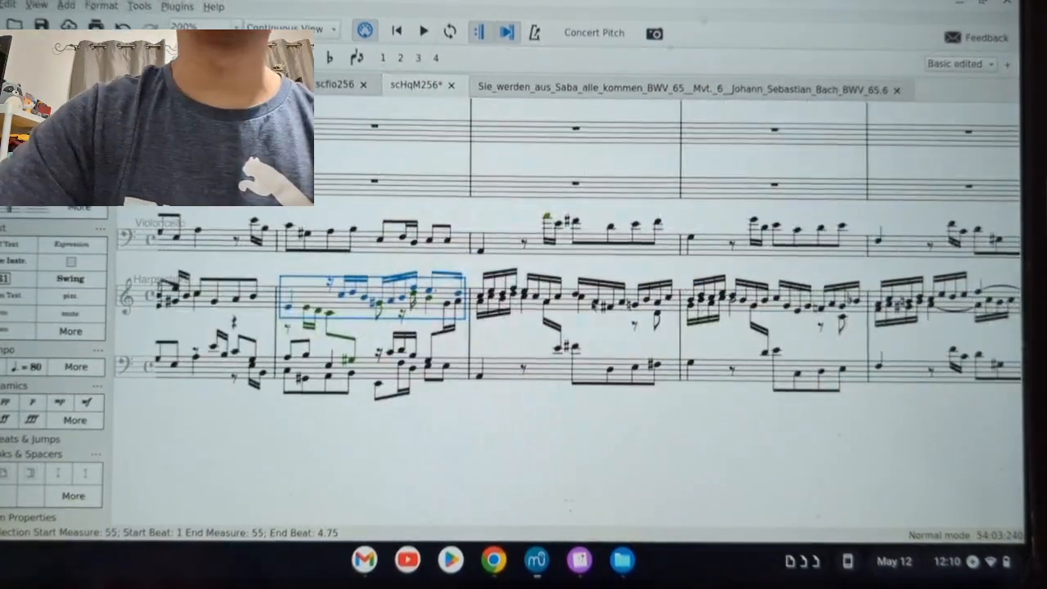
{"action": "scroll", "coordinate": [606, 306], "scroll_direction": "right", "scroll_amount": 10}
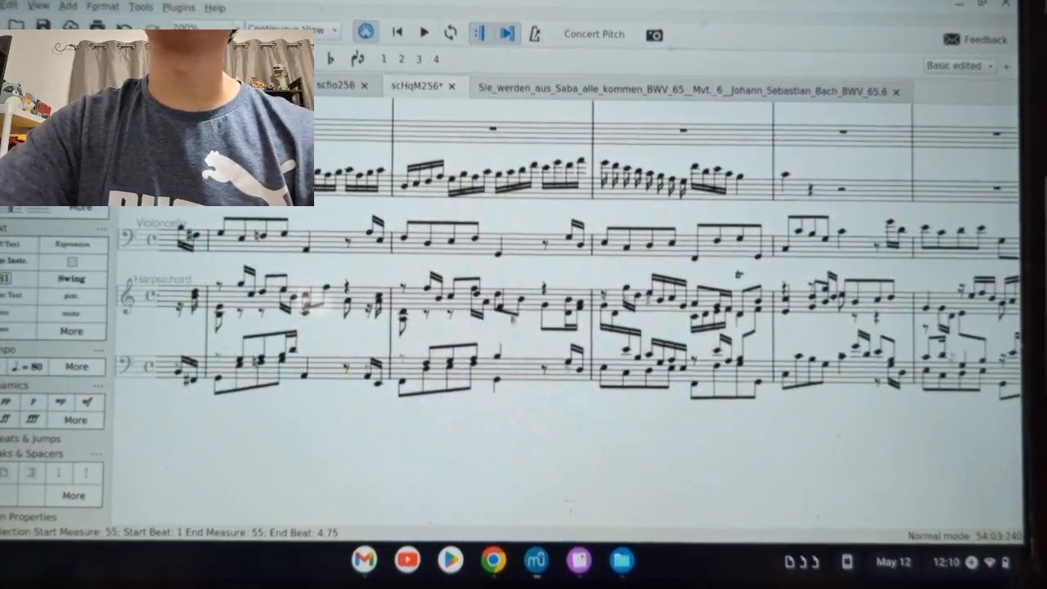
- Check the measure numbering and staves where II: Largo ends and III: Allegro Assai BWV 65 begins
{"action": "scroll", "coordinate": [509, 309], "scroll_direction": "down", "scroll_amount": 10}
{"action": "scroll", "coordinate": [514, 333], "scroll_direction": "right", "scroll_amount": 5}
{"action": "scroll", "coordinate": [494, 291], "scroll_direction": "up", "scroll_amount": 5}
{"action": "scroll", "coordinate": [514, 295], "scroll_direction": "down", "scroll_amount": 6}
{"action": "scroll", "coordinate": [515, 296], "scroll_direction": "right", "scroll_amount": 5}
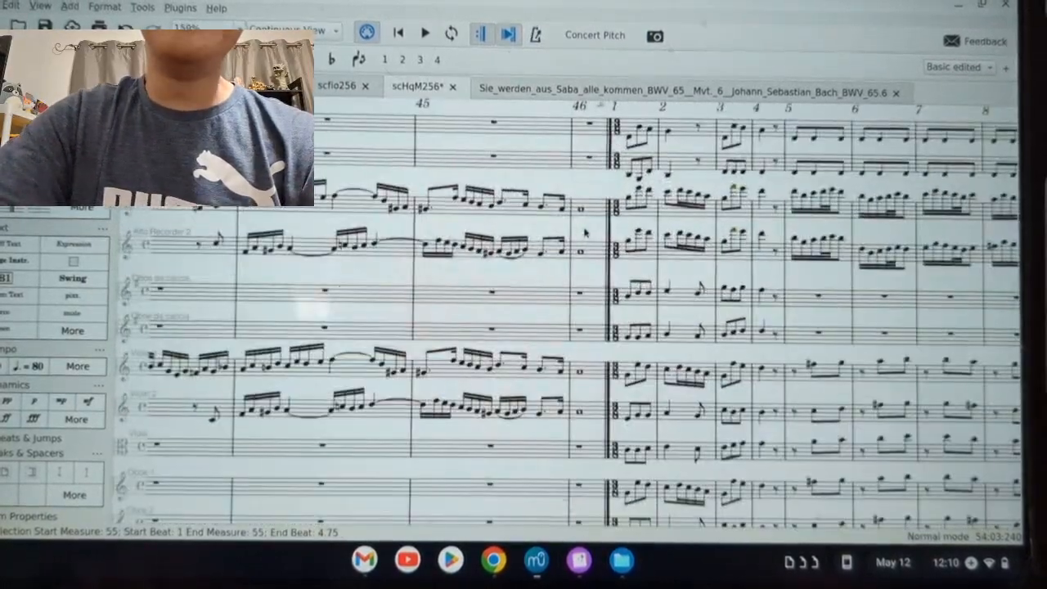
{"action": "scroll", "coordinate": [584, 237], "scroll_direction": "up", "scroll_amount": 5}
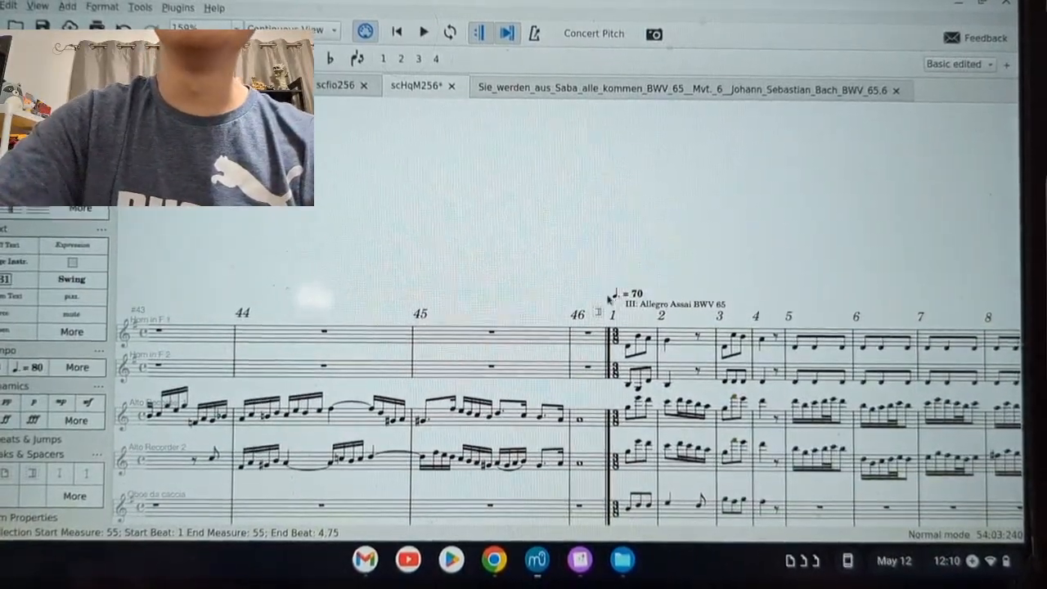
- Enter two sixteenth-note groups G4, D5, D5, D5 in beats 1 and 2 of measure 55 on the upper Oboe da caccia staff
{"action": "scroll", "coordinate": [609, 298], "scroll_direction": "left", "scroll_amount": 15}
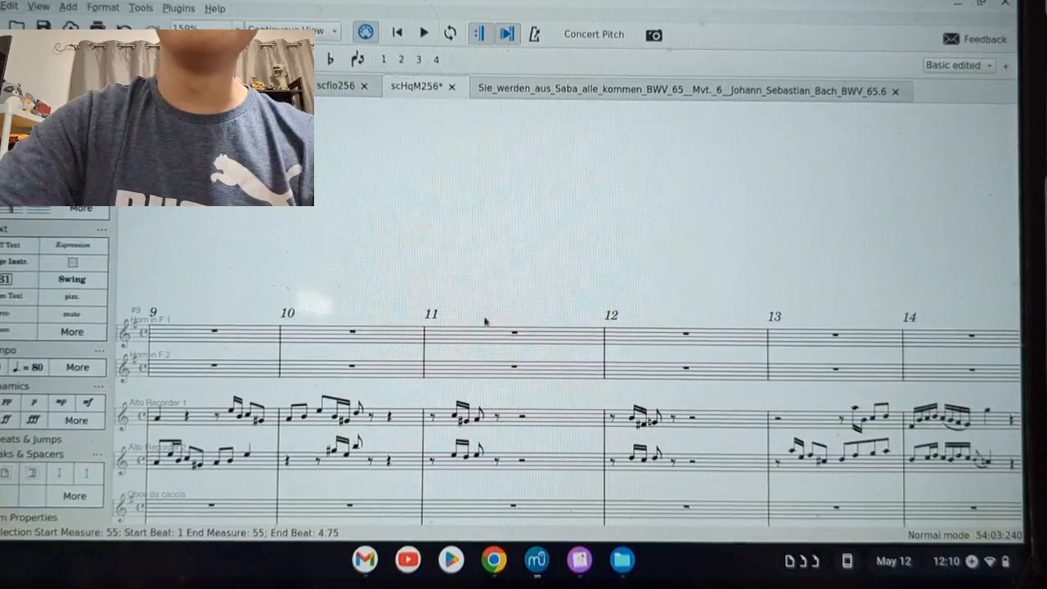
{"action": "scroll", "coordinate": [484, 322], "scroll_direction": "left", "scroll_amount": 5}
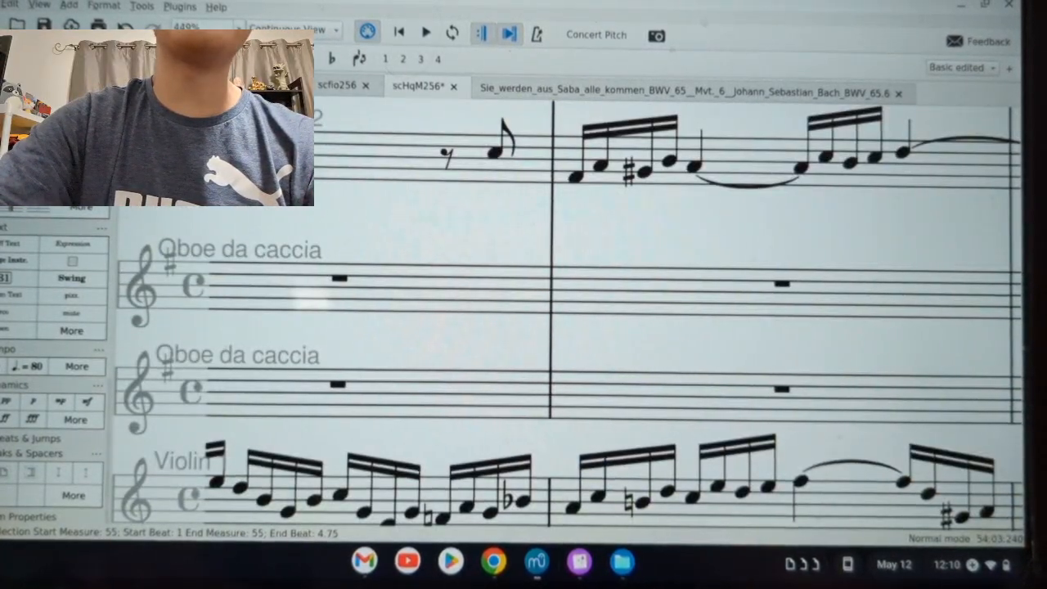
{"action": "key", "text": "n"}
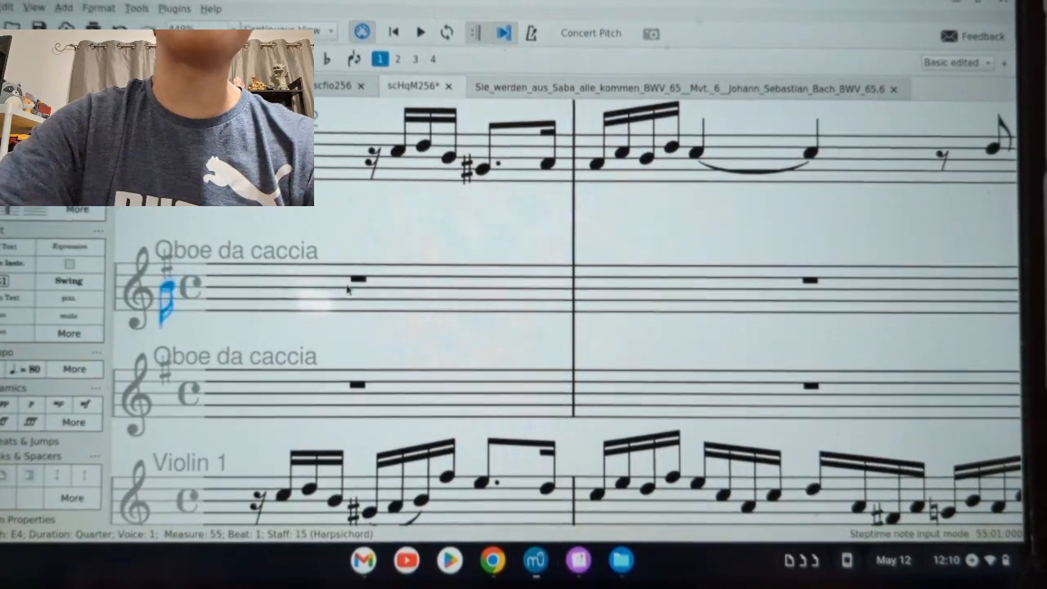
{"action": "scroll", "coordinate": [352, 286], "scroll_direction": "left", "scroll_amount": 2}
{"action": "left_click", "coordinate": [349, 301]}
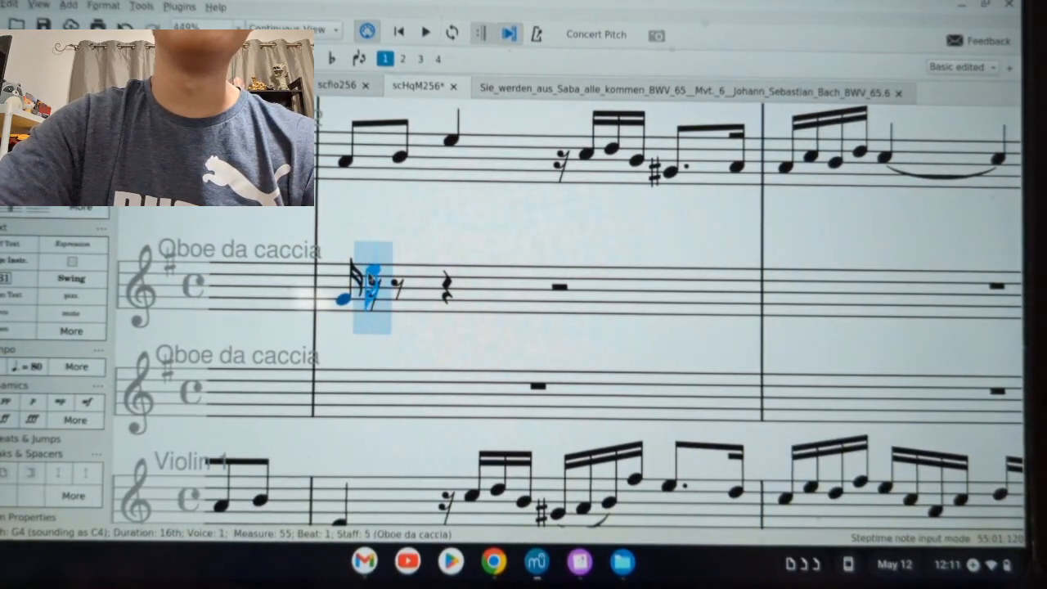
{"action": "left_click", "coordinate": [370, 276]}
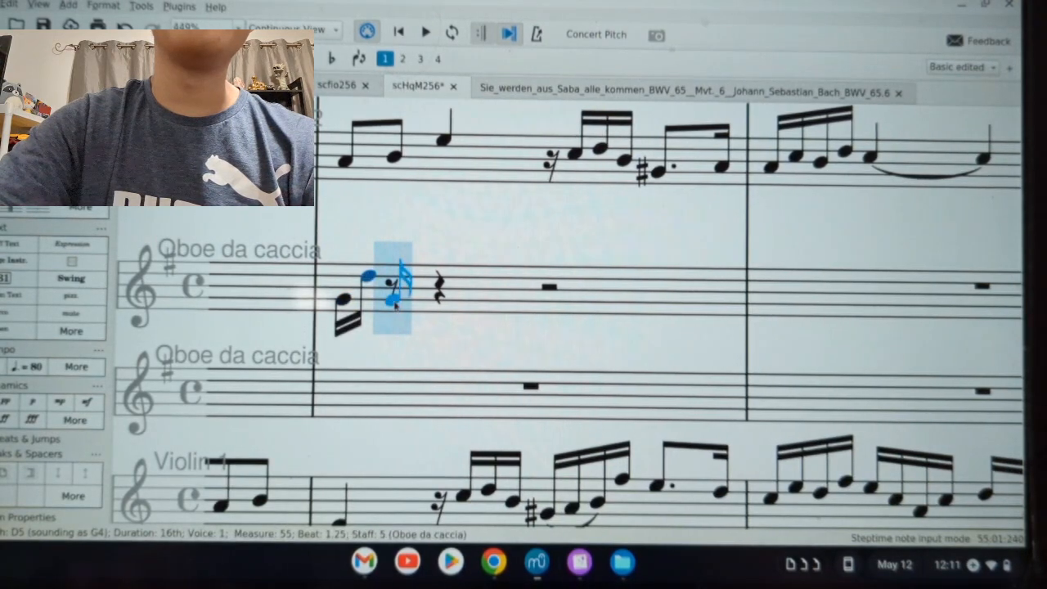
{"action": "left_click", "coordinate": [395, 275]}
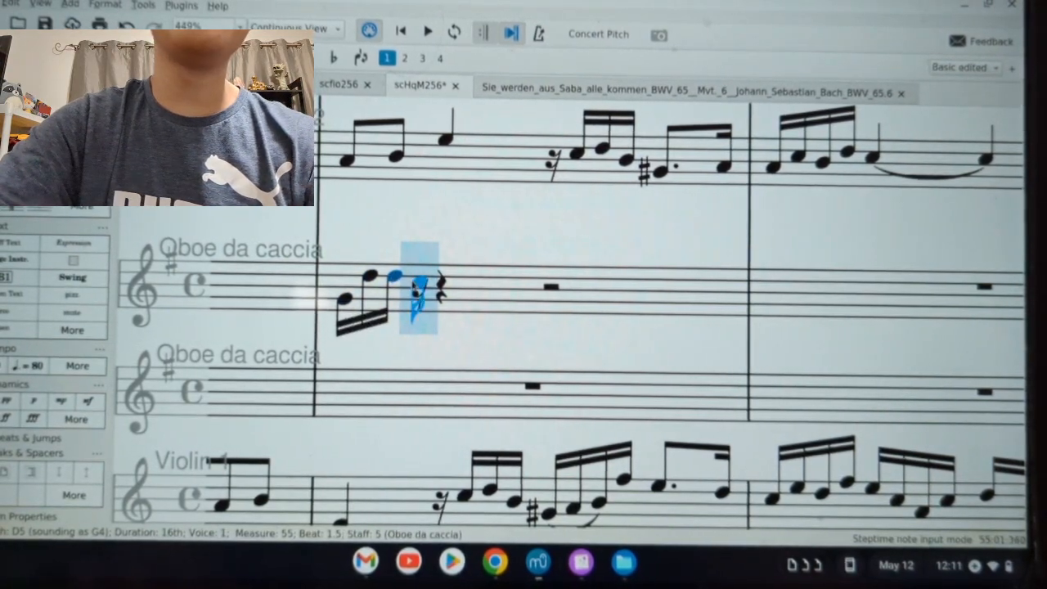
{"action": "left_click", "coordinate": [453, 305]}
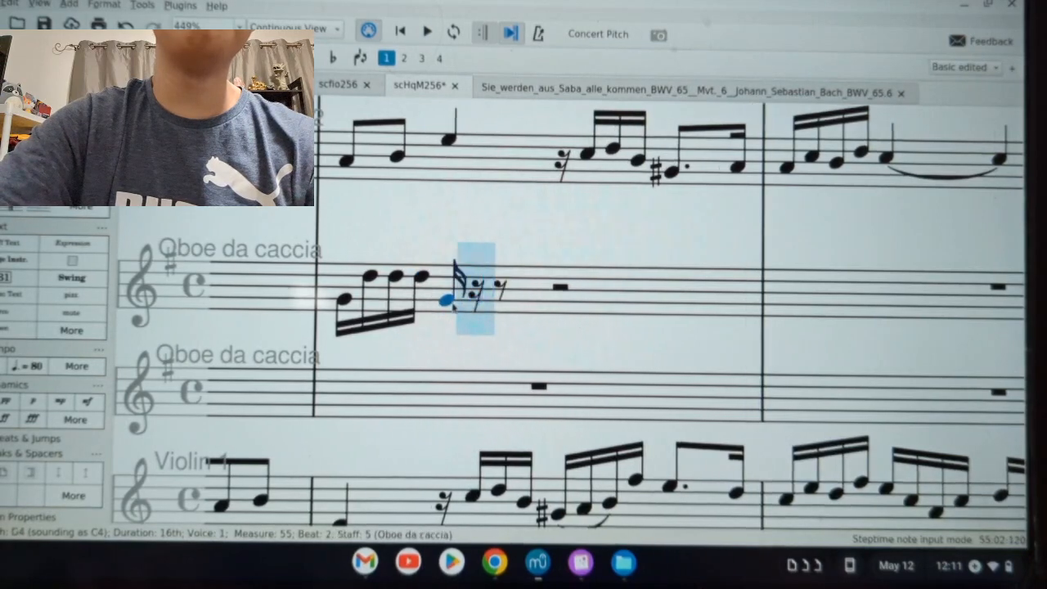
{"action": "left_click", "coordinate": [491, 278]}
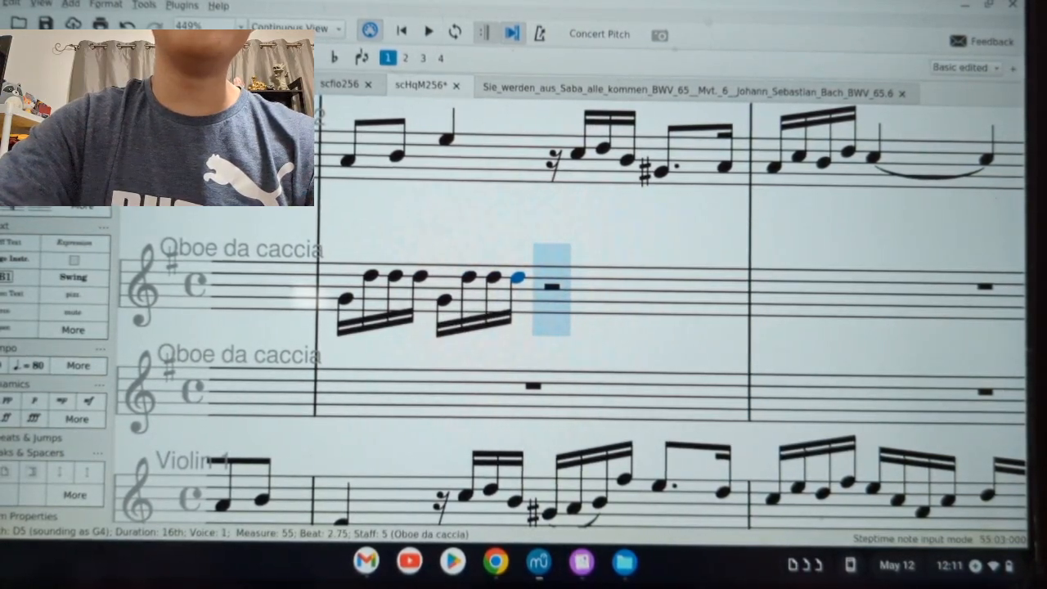
- Copy both sixteenth-note groups into beats 3 and 4 of measure 55 and lower each copied group's first note to F♯4
{"action": "key", "text": "Escape"}
{"action": "left_click", "coordinate": [350, 302]}
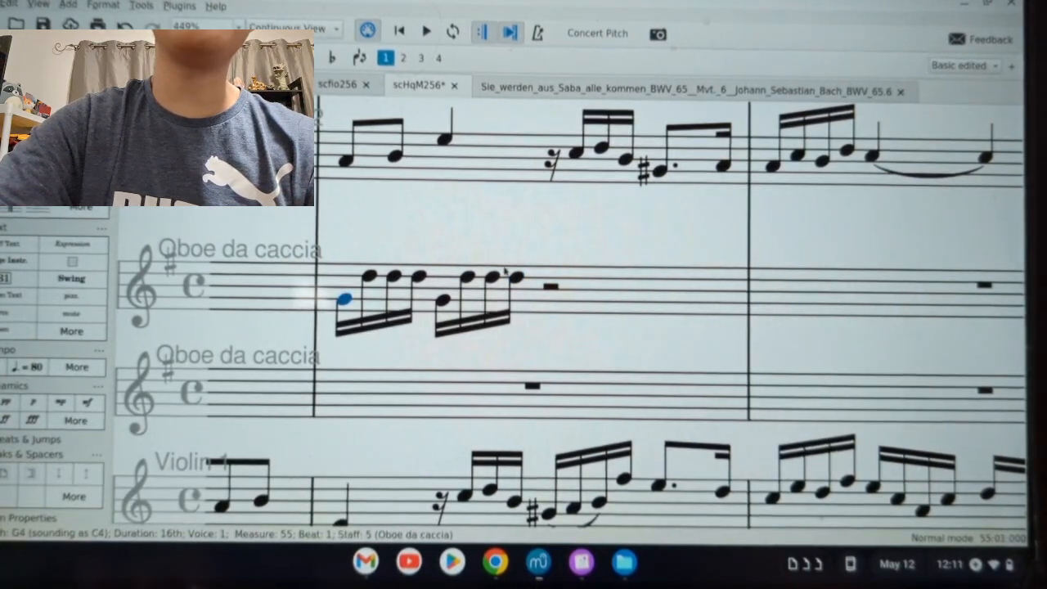
{"action": "left_click", "coordinate": [553, 287], "text": "shift"}
{"action": "key", "text": "shift+Left"}
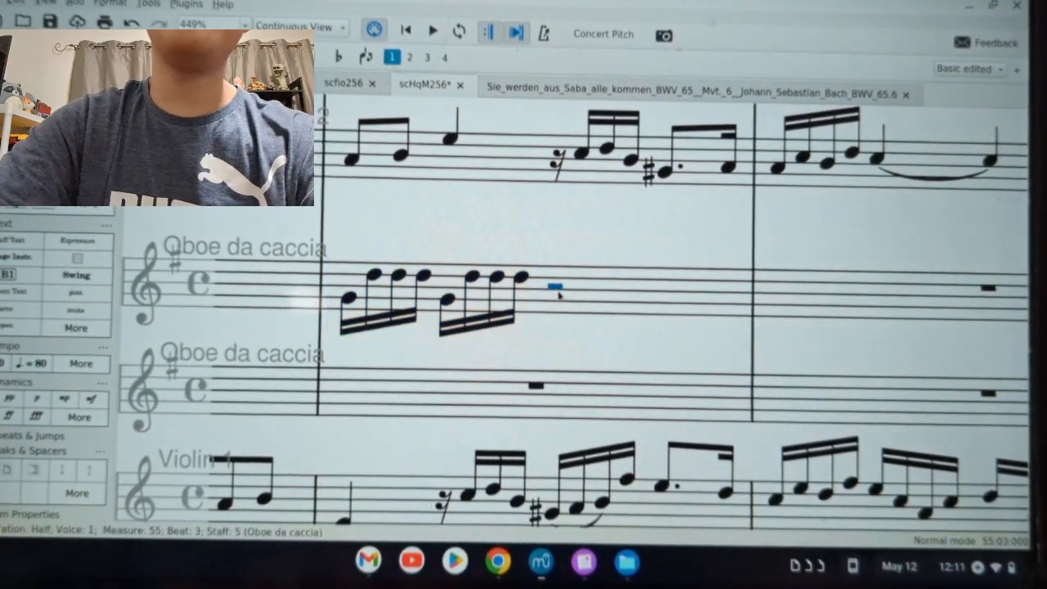
{"action": "key", "text": "ctrl+v"}
{"action": "left_click", "coordinate": [551, 302]}
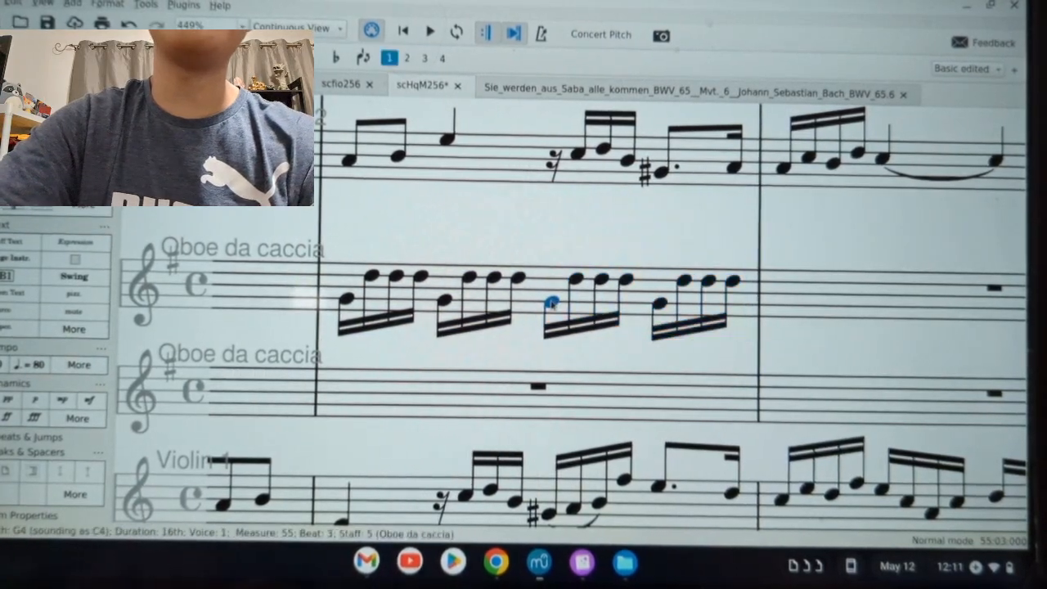
{"action": "left_click", "coordinate": [655, 316], "text": "ctrl"}
{"action": "left_click", "coordinate": [658, 303]}
{"action": "left_click", "coordinate": [551, 301], "text": "ctrl"}
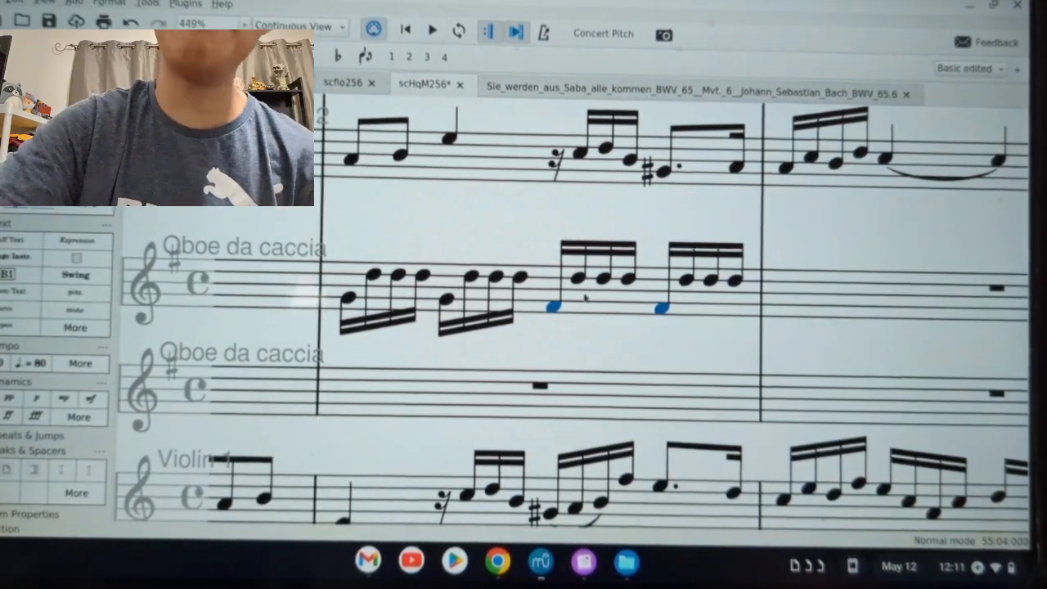
- Copy the upper Oboe da caccia's measure 55 into measure 56 and delete the copied notes in beats 3 and 4
{"action": "left_click", "coordinate": [607, 311]}
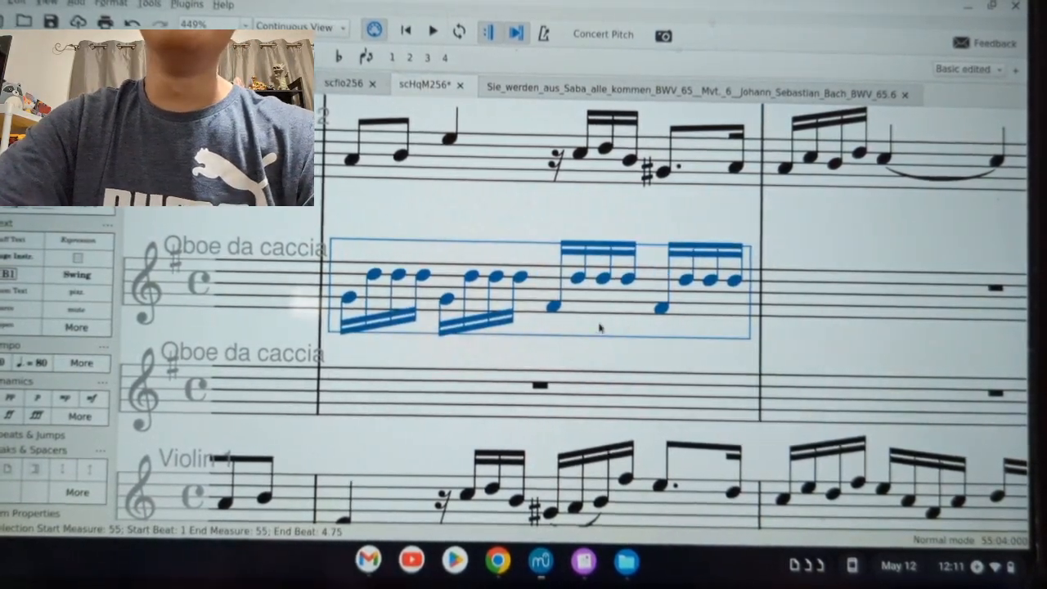
{"action": "key", "text": "ctrl+c"}
{"action": "left_click", "coordinate": [776, 309]}
{"action": "key", "text": "ctrl+v"}
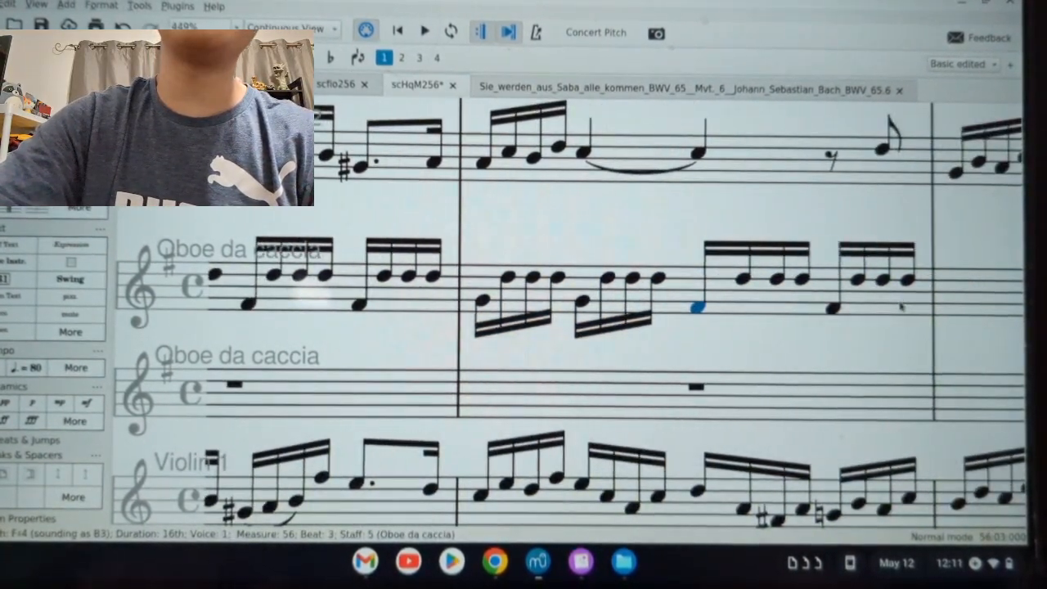
{"action": "left_click", "coordinate": [907, 280], "text": "shift"}
{"action": "key", "text": "Delete"}
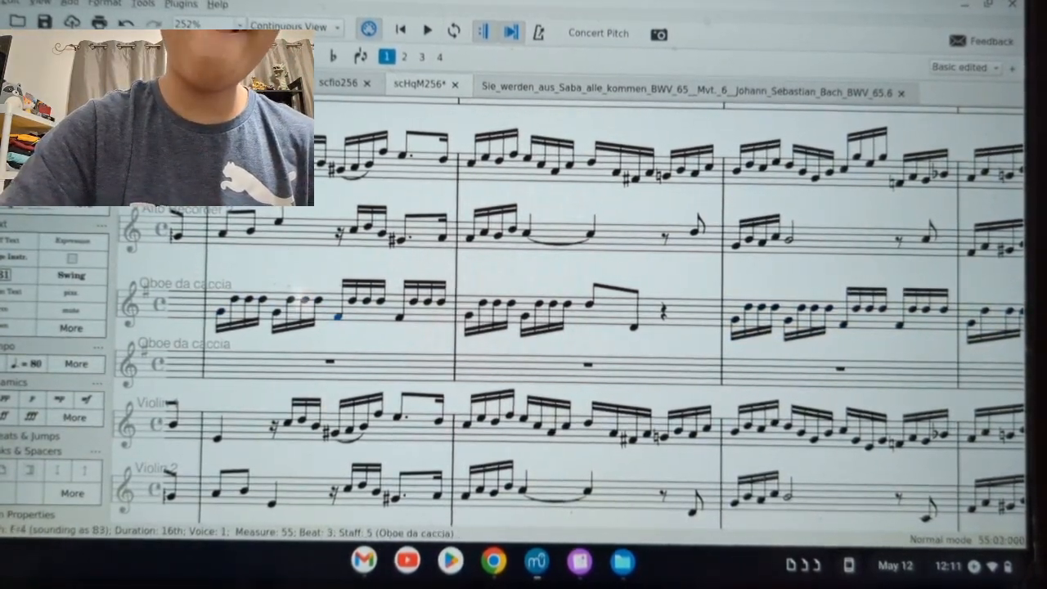
{"action": "key", "text": "Right"}
{"action": "key", "text": "Right"}
{"action": "key", "text": "Right"}
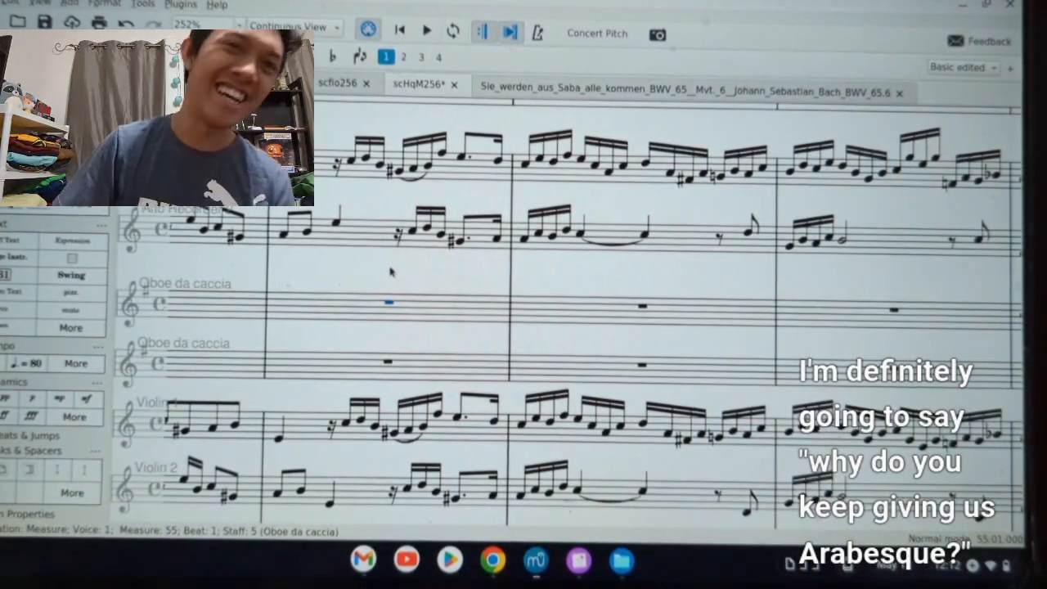
- Play back III: Allegro Assai BWV 65 from its first Horn in F 1 note and stop the playback
{"action": "scroll", "coordinate": [389, 272], "scroll_direction": "down", "scroll_amount": 5}
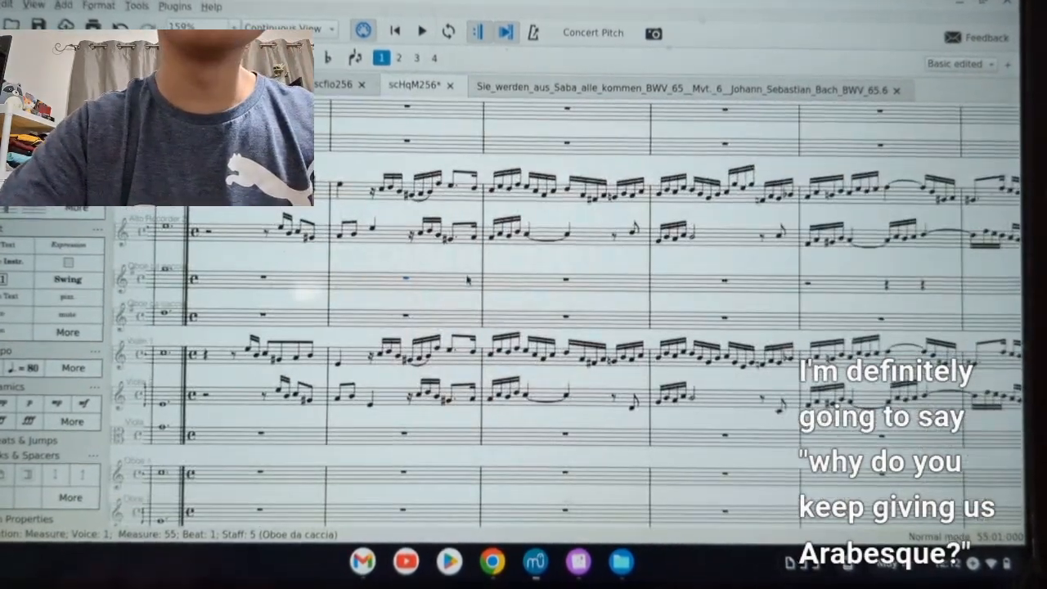
{"action": "scroll", "coordinate": [478, 284], "scroll_direction": "left", "scroll_amount": 5}
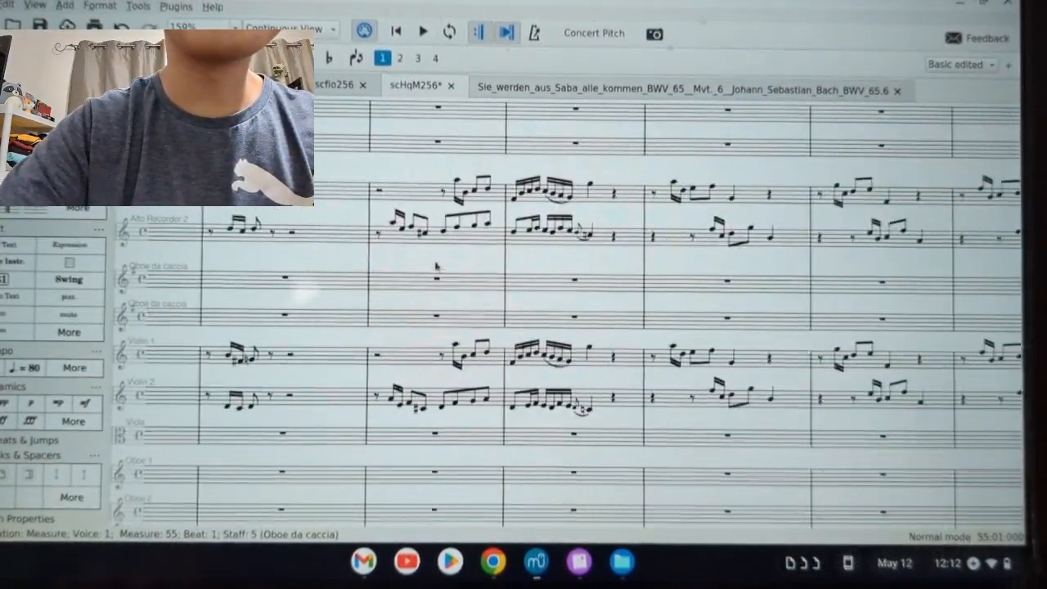
{"action": "scroll", "coordinate": [433, 259], "scroll_direction": "right", "scroll_amount": 10}
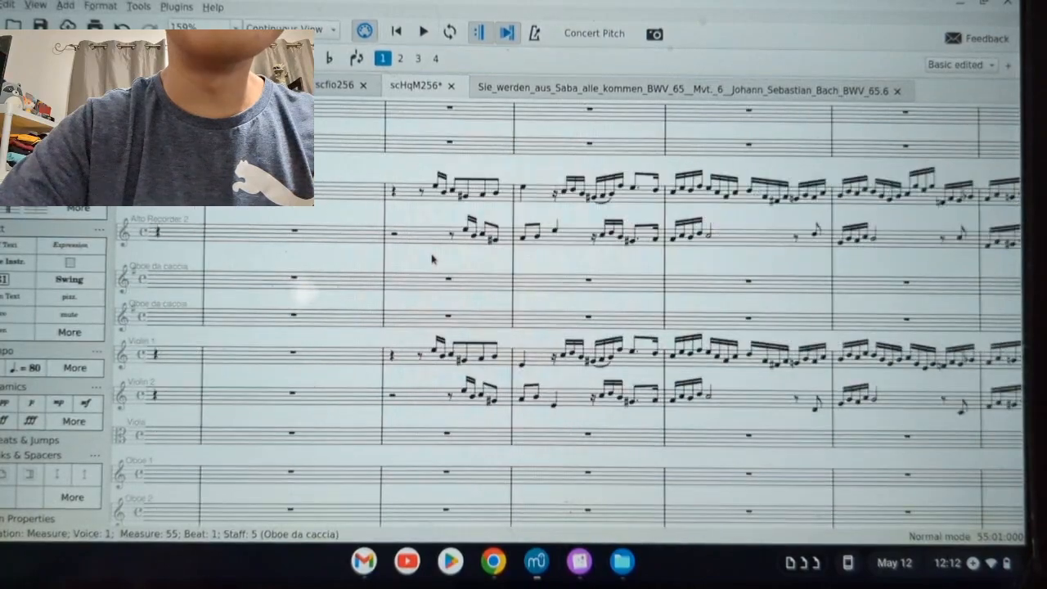
{"action": "scroll", "coordinate": [305, 261], "scroll_direction": "up", "scroll_amount": 5}
{"action": "left_click", "coordinate": [266, 380]}
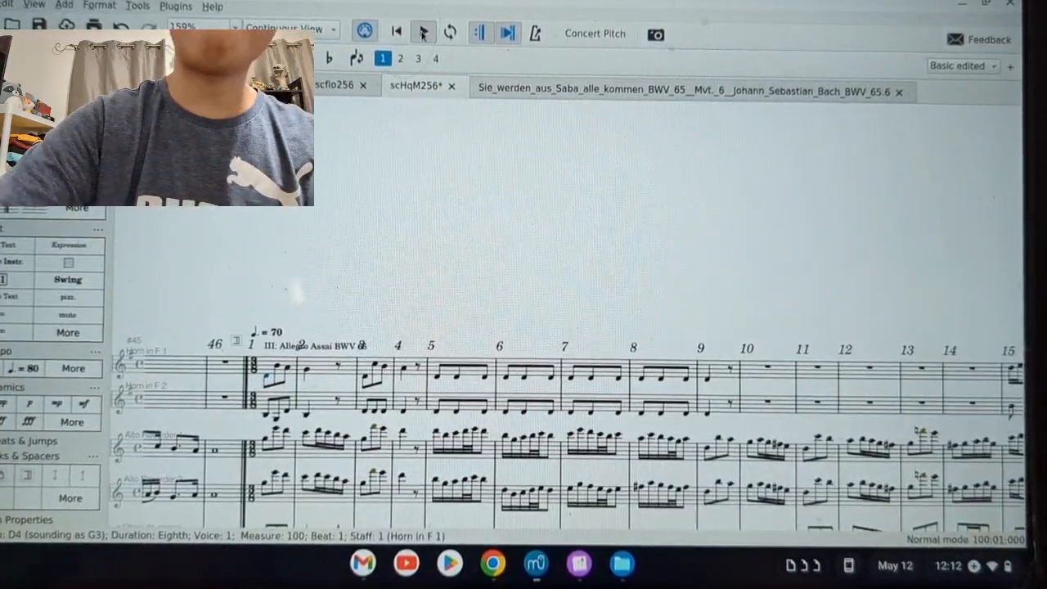
{"action": "left_click", "coordinate": [420, 33]}
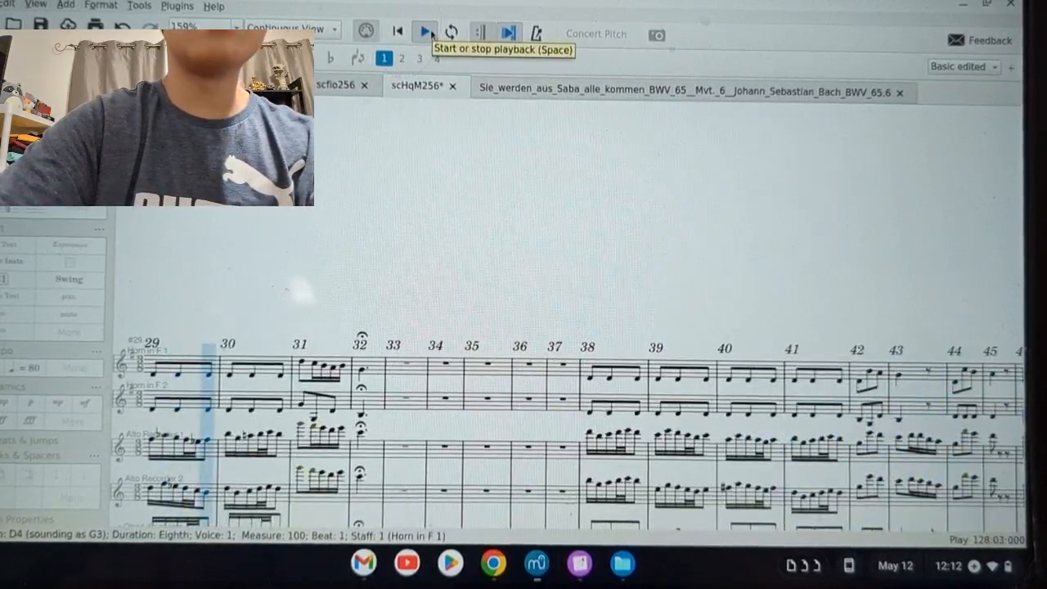
{"action": "left_click", "coordinate": [426, 31]}
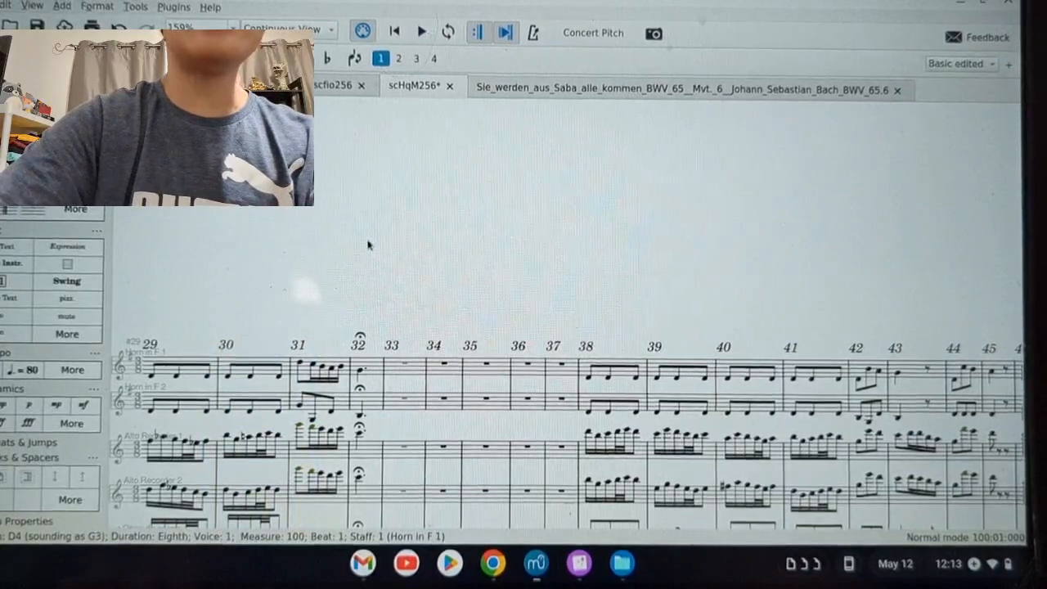
- Set the tempo of III: Allegro Assai BWV 65 to dotted quarter = 60 and play back its opening
{"action": "scroll", "coordinate": [413, 270], "scroll_direction": "right", "scroll_amount": 5}
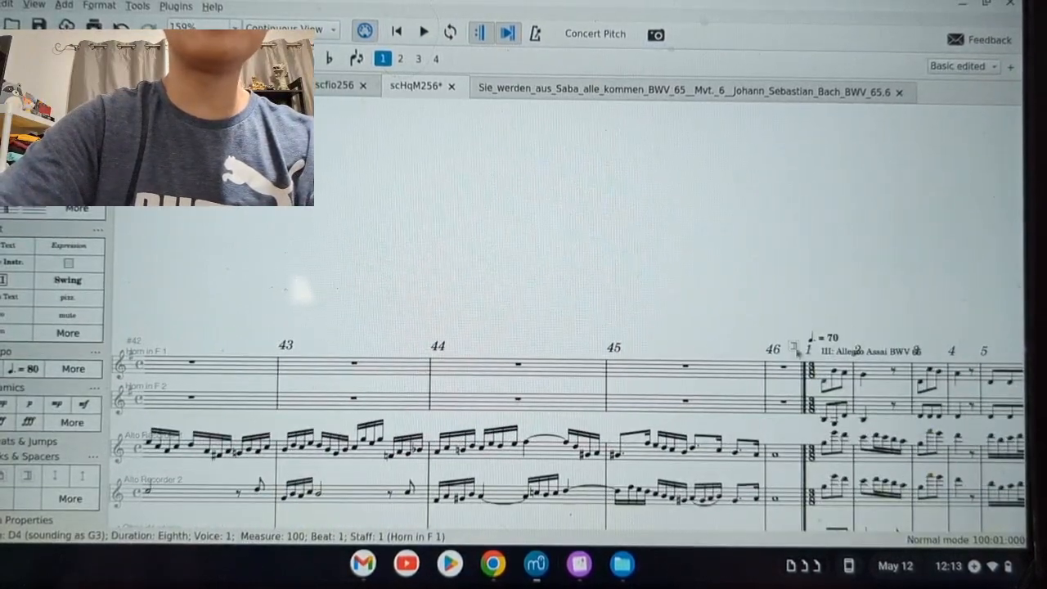
{"action": "double_click", "coordinate": [836, 339]}
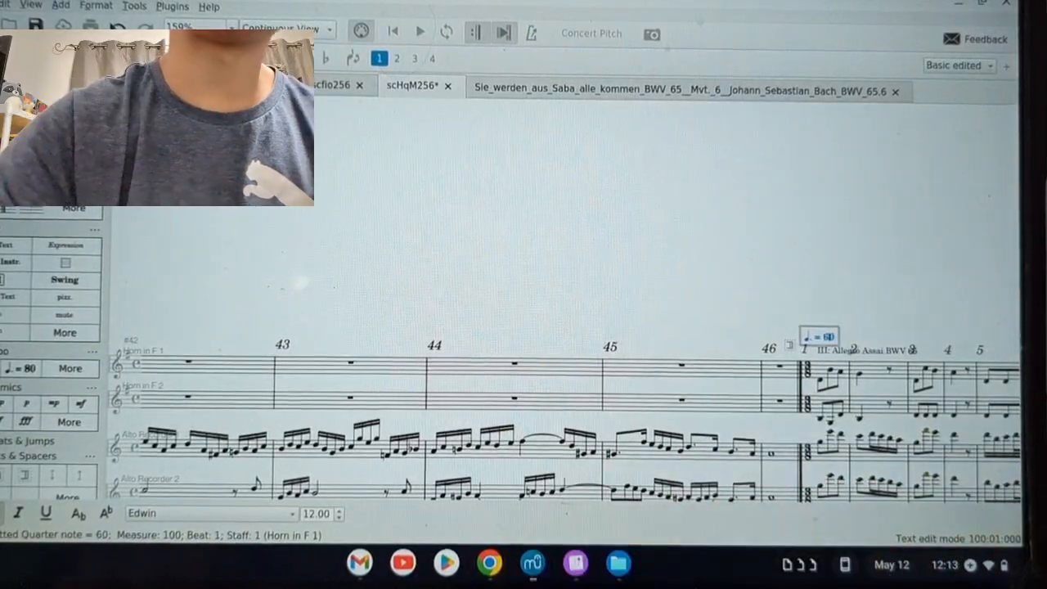
{"action": "left_click", "coordinate": [717, 278]}
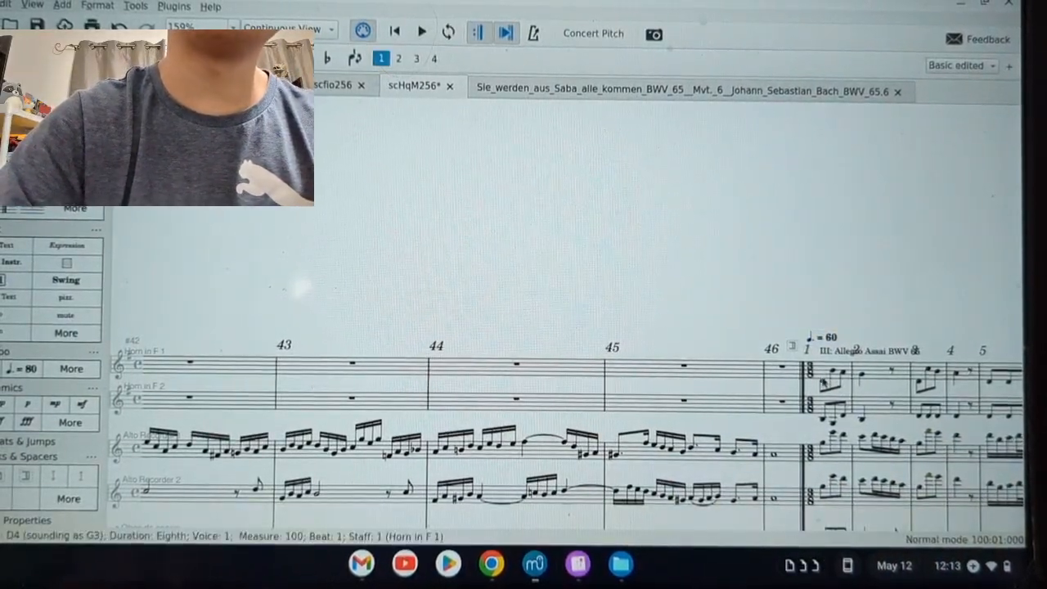
{"action": "key", "text": "space"}
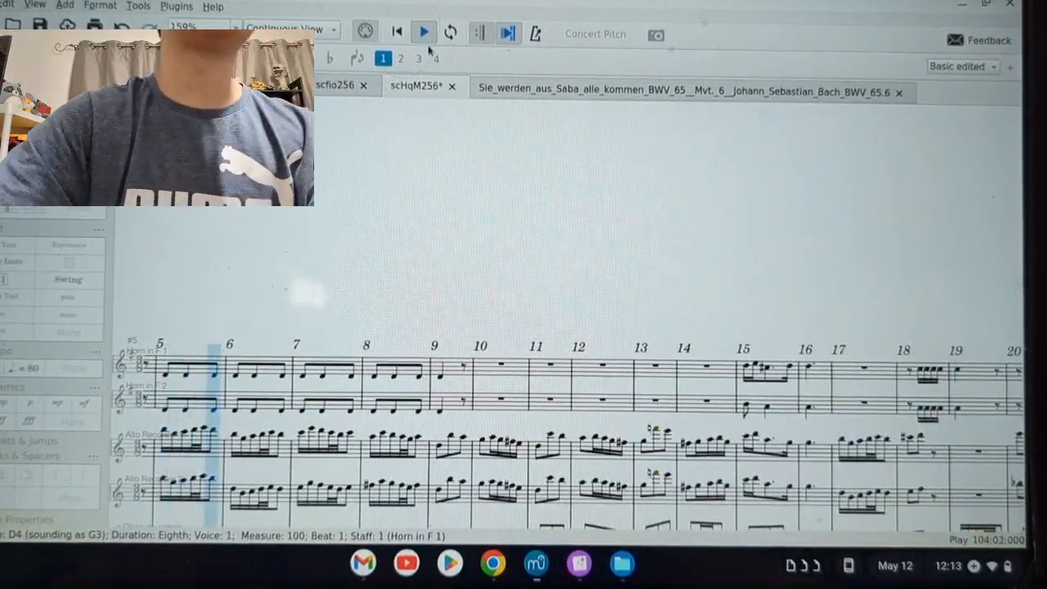
- Play back I: Allegro BWV 65 from its first Horn in F 1 note and stop the playback
{"action": "scroll", "coordinate": [435, 295], "scroll_direction": "down", "scroll_amount": 10}
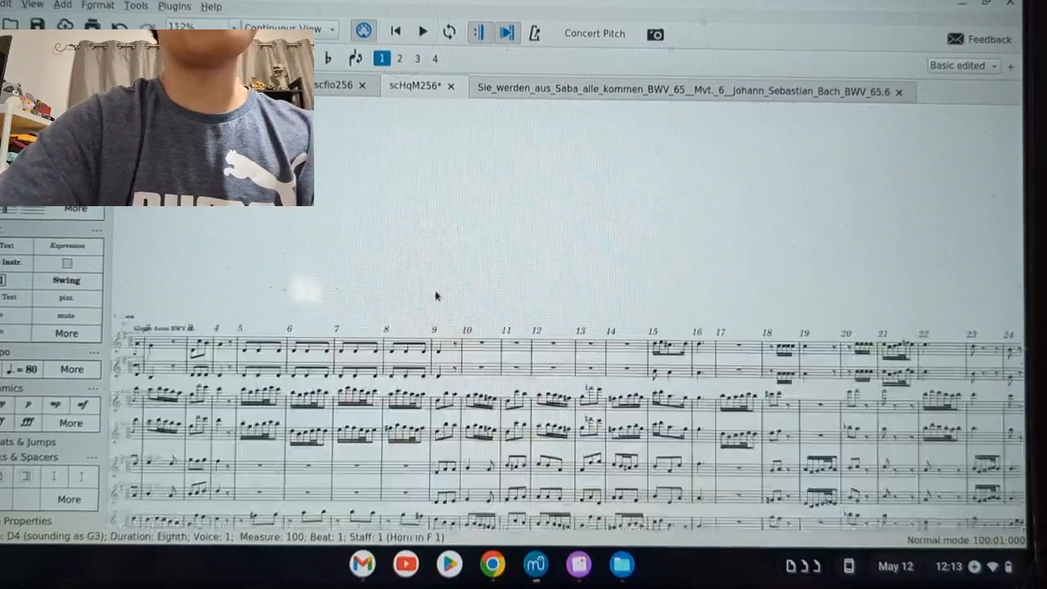
{"action": "scroll", "coordinate": [493, 300], "scroll_direction": "left", "scroll_amount": 20}
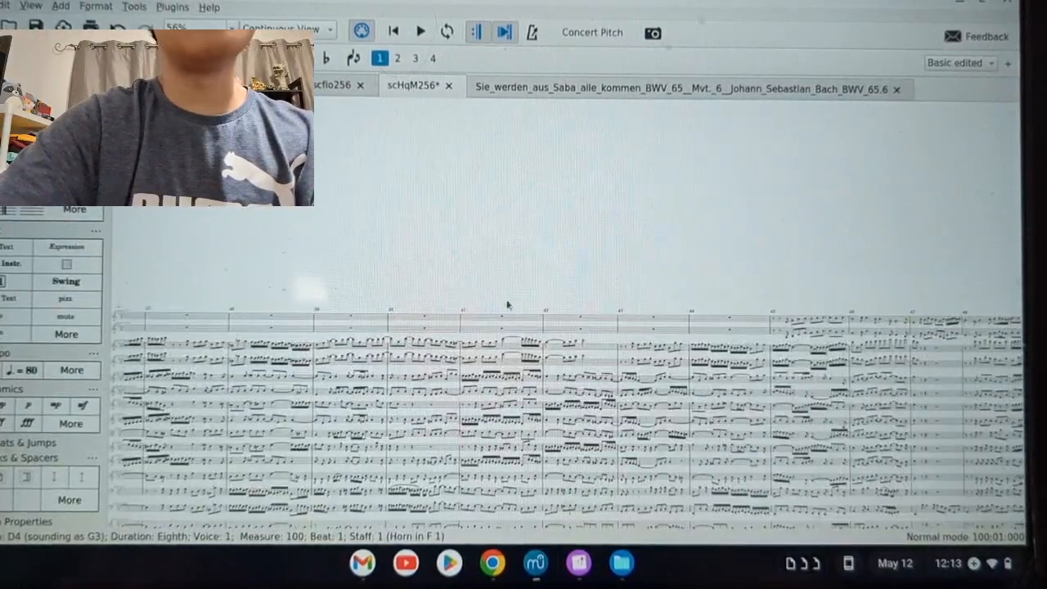
{"action": "scroll", "coordinate": [534, 306], "scroll_direction": "left", "scroll_amount": 15}
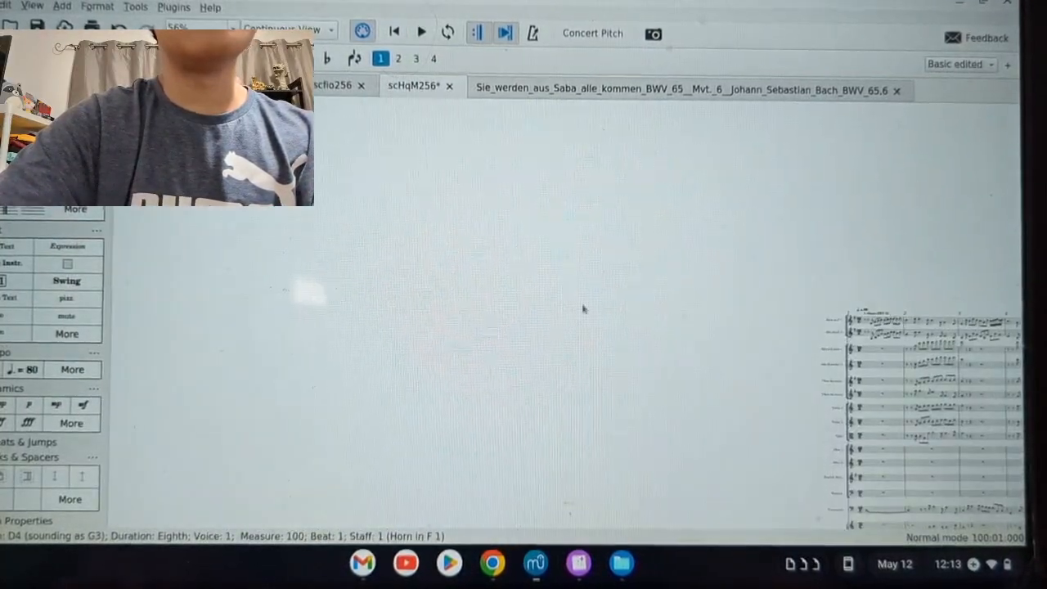
{"action": "scroll", "coordinate": [858, 319], "scroll_direction": "up", "scroll_amount": 10}
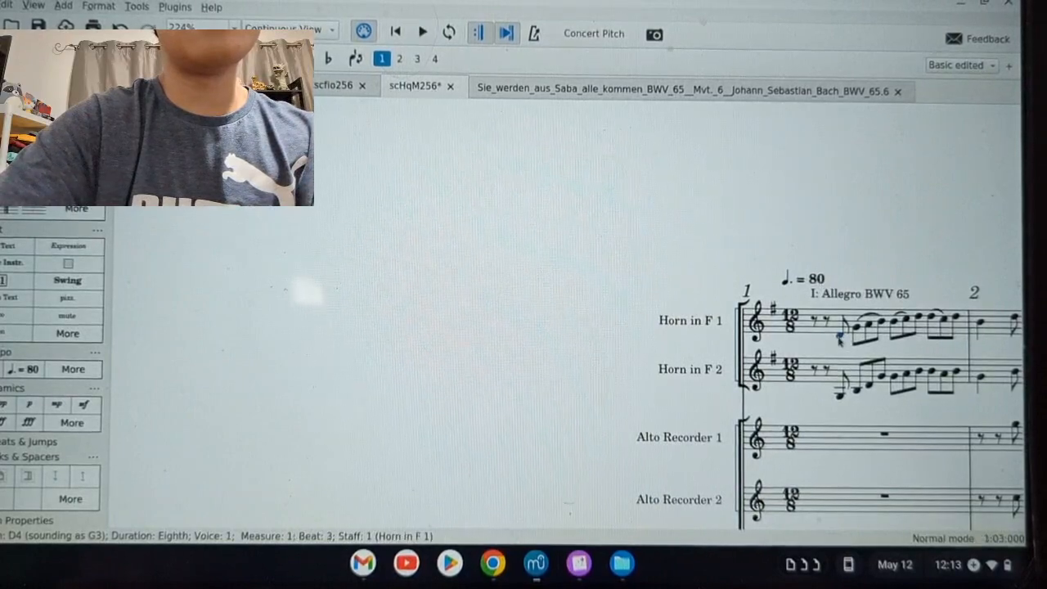
{"action": "left_click", "coordinate": [423, 32]}
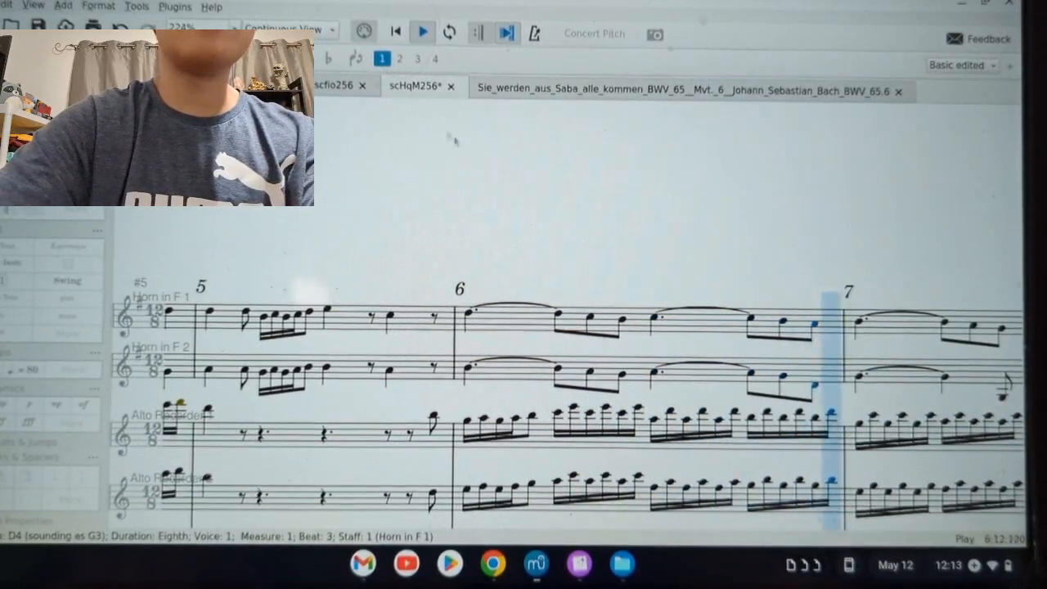
{"action": "key", "text": "space"}
- Set the tempo of I: Allegro BWV 65 to dotted quarter = 70 and play back its opening measures
{"action": "scroll", "coordinate": [439, 260], "scroll_direction": "left", "scroll_amount": 10}
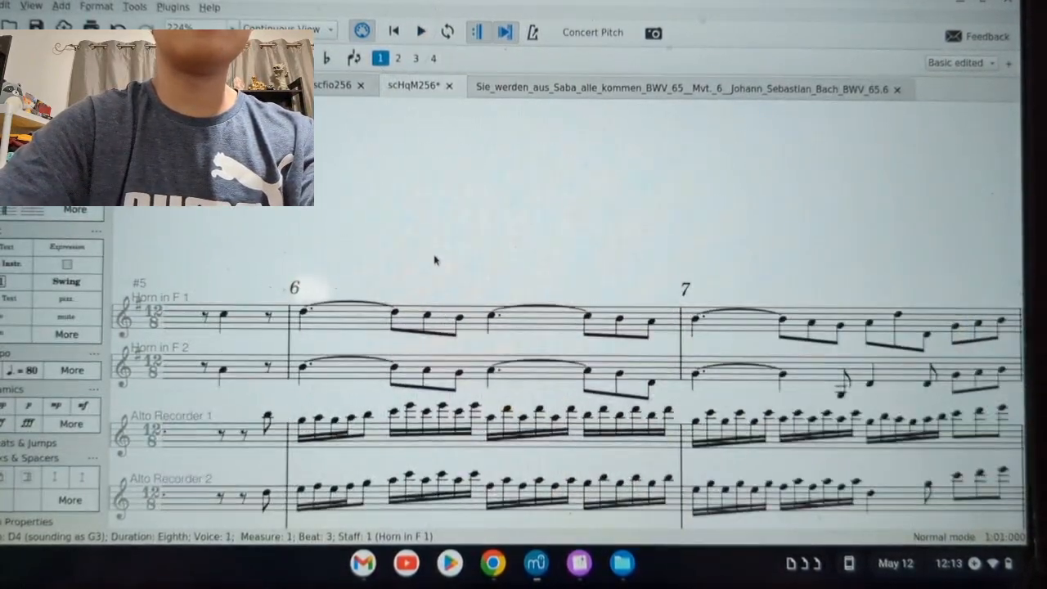
{"action": "left_click", "coordinate": [353, 278]}
{"action": "double_click", "coordinate": [353, 278]}
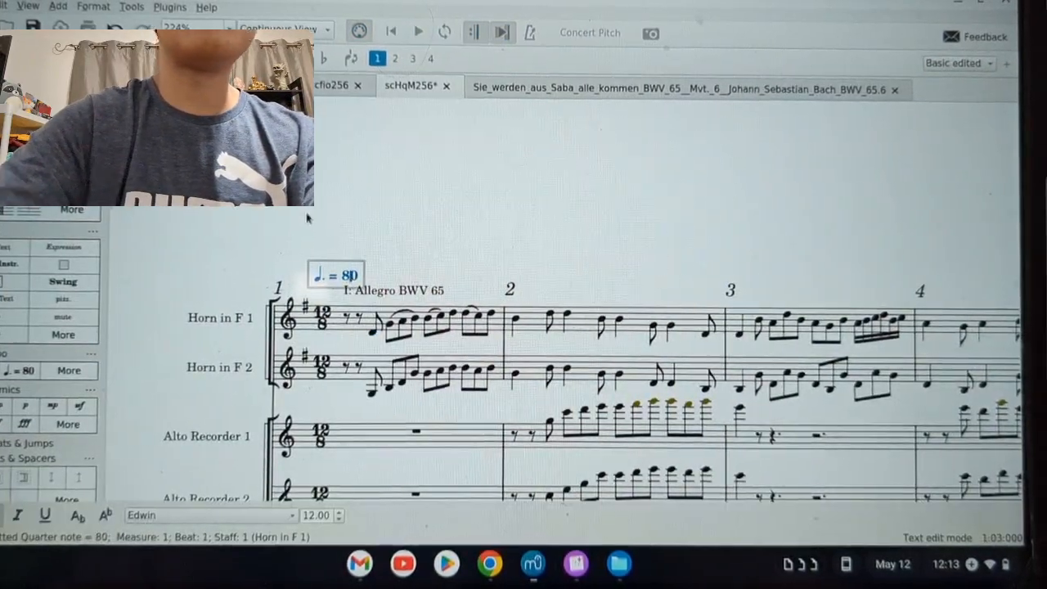
{"action": "key", "text": "BackSpace"}
{"action": "type", "text": "7"}
{"action": "key", "text": "Escape"}
{"action": "key", "text": "Escape"}
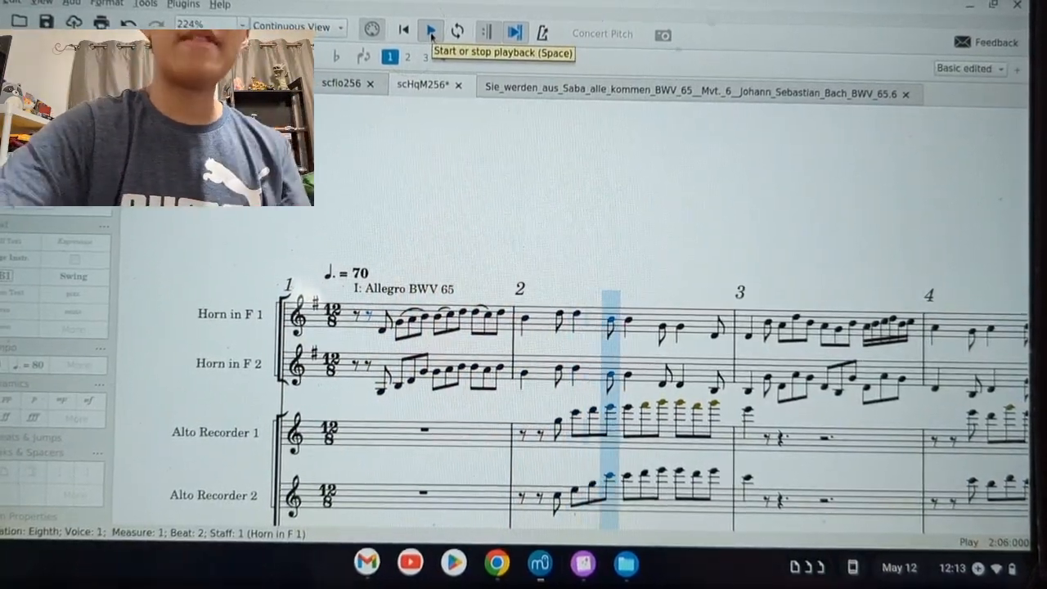
{"action": "left_click", "coordinate": [431, 33]}
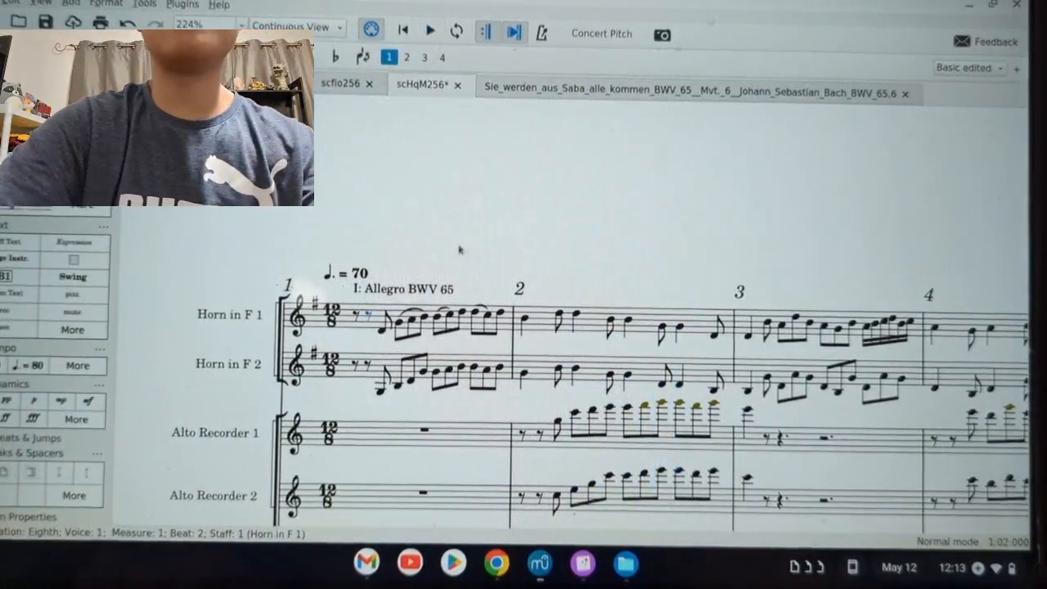
- Start playback from the first note of measure 122 in the second Oboe da caccia staff and stop it
{"action": "scroll", "coordinate": [511, 270], "scroll_direction": "down", "scroll_amount": 6}
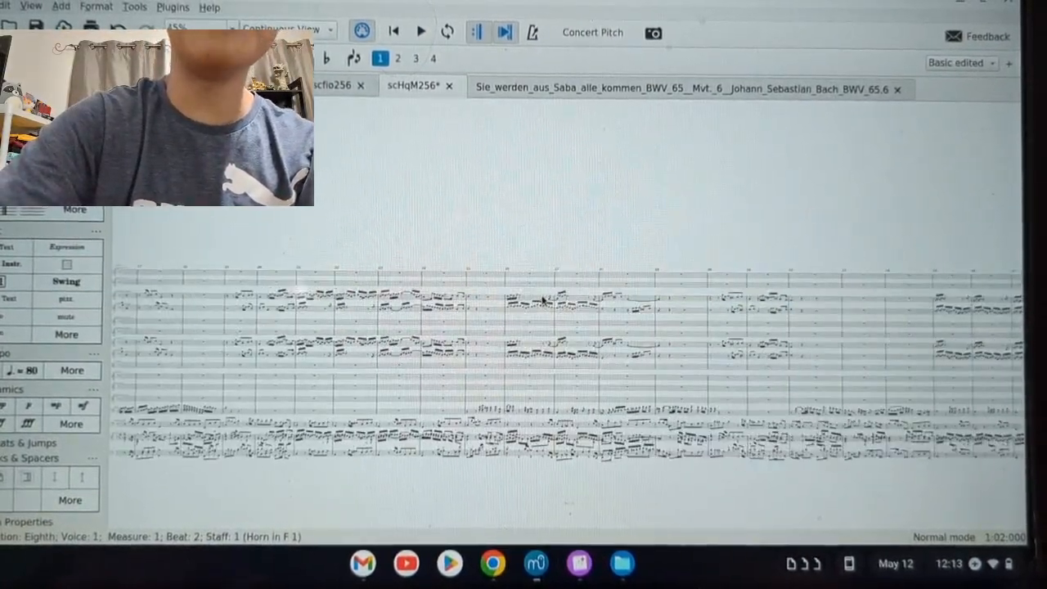
{"action": "scroll", "coordinate": [643, 331], "scroll_direction": "up", "scroll_amount": 10}
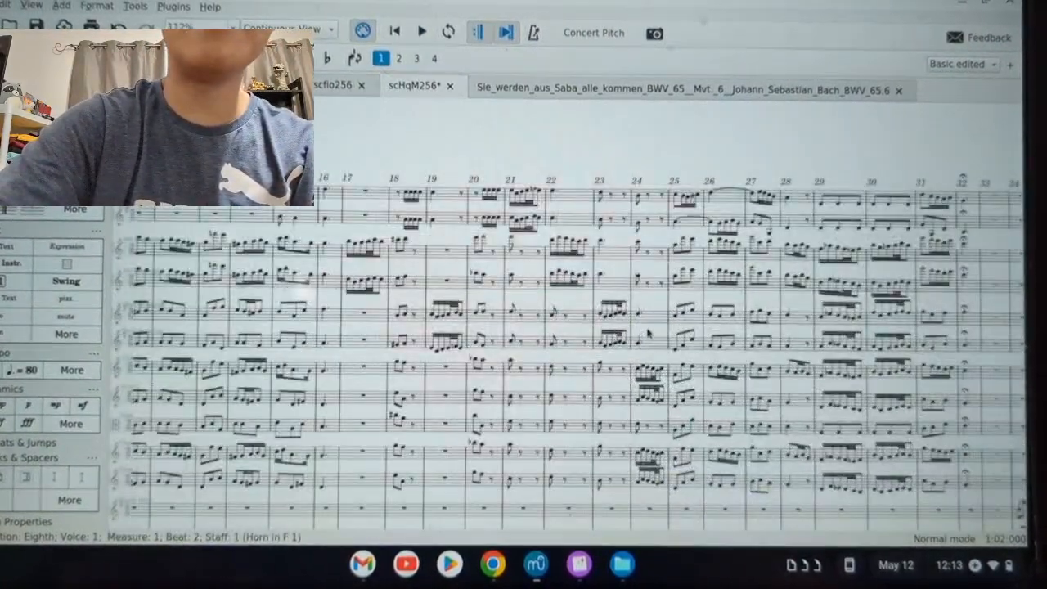
{"action": "left_click", "coordinate": [457, 389]}
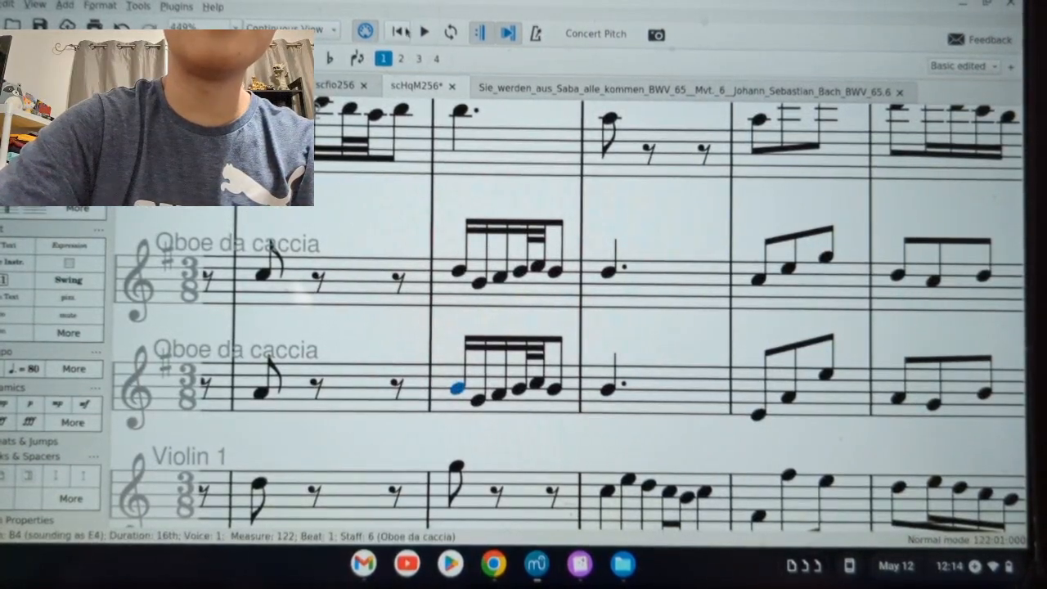
{"action": "left_click", "coordinate": [424, 32]}
{"action": "left_click", "coordinate": [424, 35]}
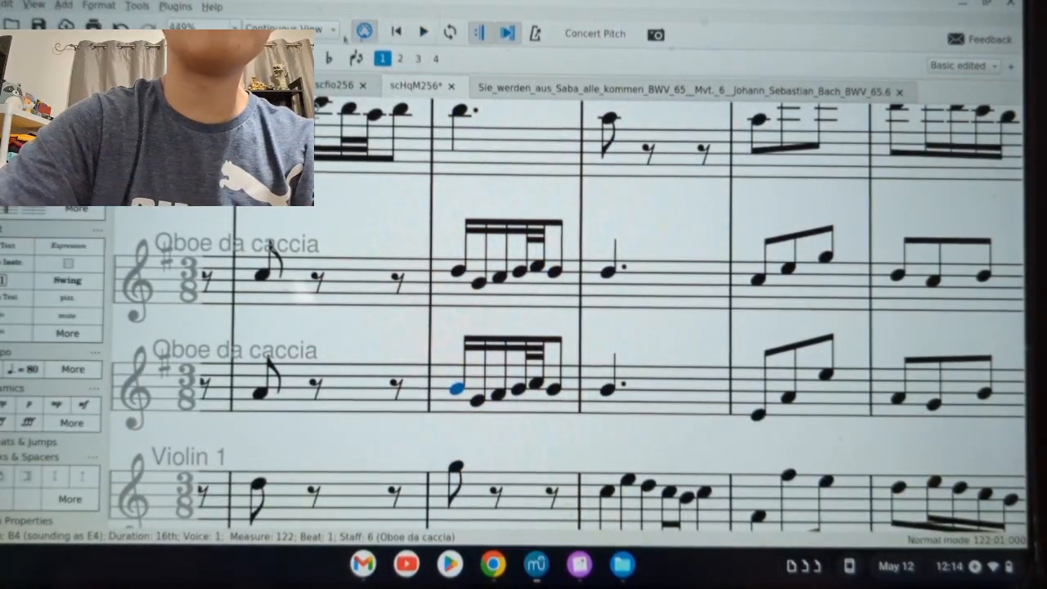
- Show the mixer and set the pan of Horn in F 1 to 103 and Horn in F 2 to 90
{"action": "left_click", "coordinate": [34, 5]}
{"action": "mouse_move", "coordinate": [64, 6]}
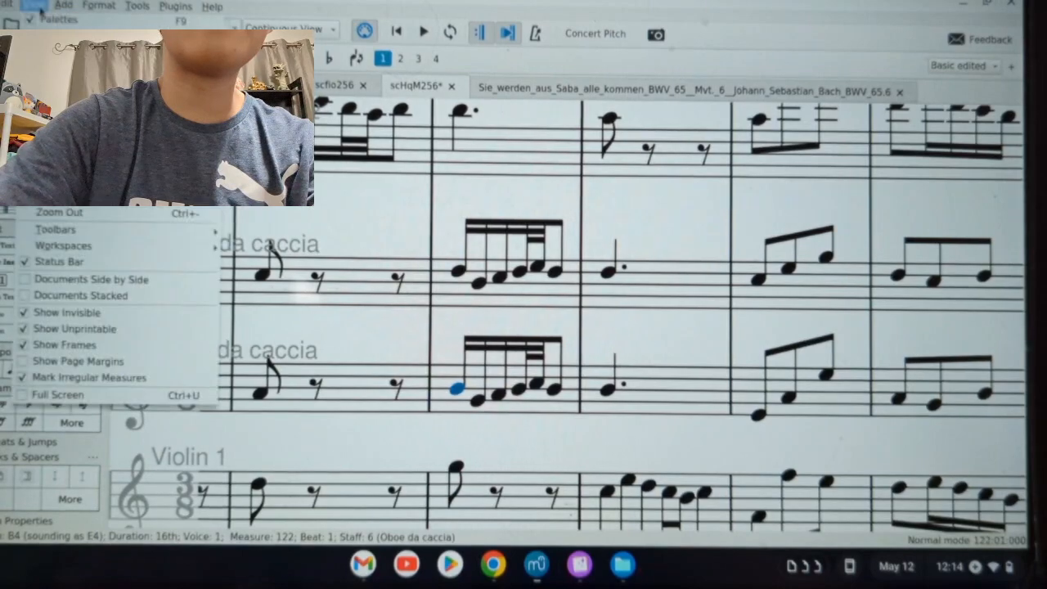
{"action": "left_click", "coordinate": [54, 116]}
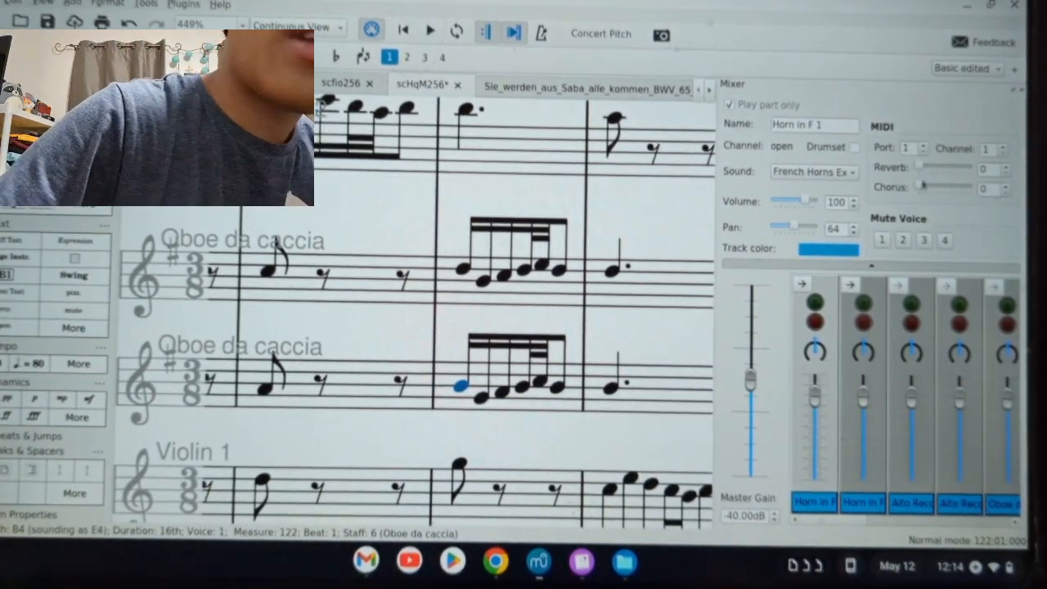
{"action": "left_click_drag", "start_coordinate": [818, 350], "coordinate": [847, 301]}
{"action": "left_click_drag", "start_coordinate": [863, 356], "coordinate": [865, 314]}
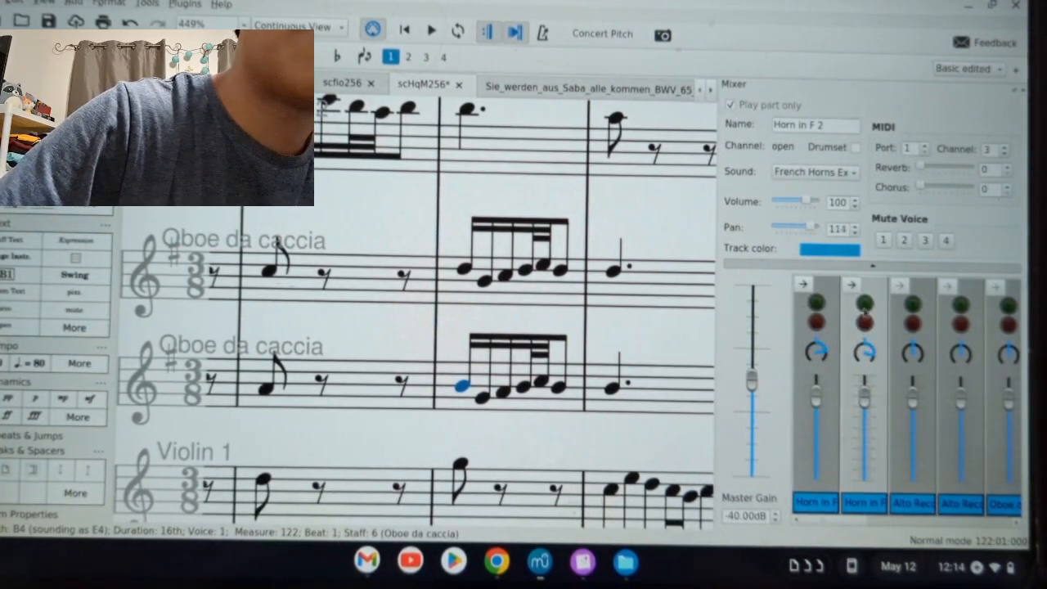
{"action": "left_click_drag", "start_coordinate": [870, 347], "coordinate": [870, 356]}
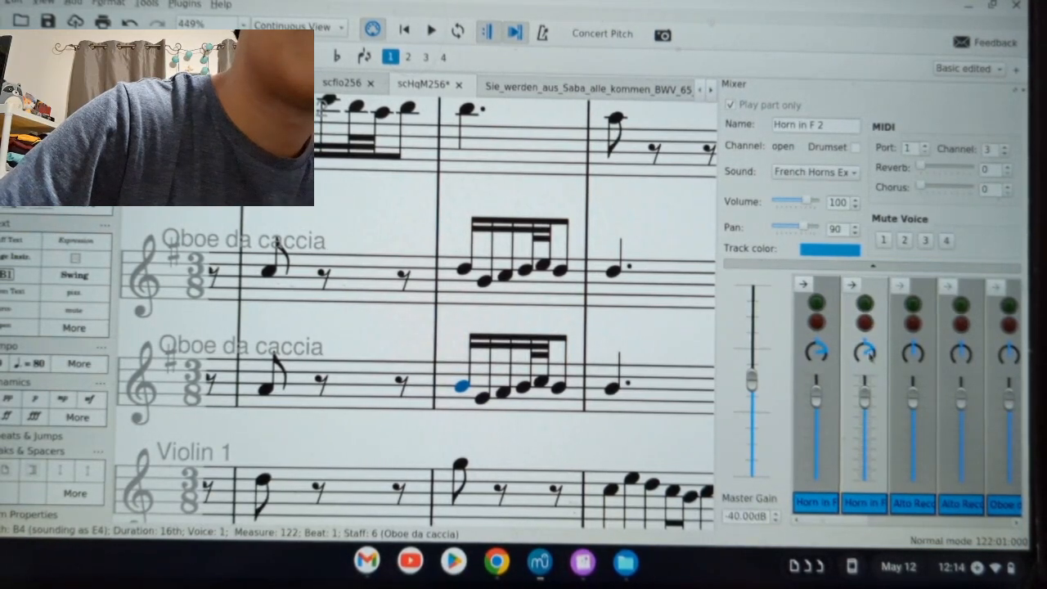
- Adjust the pan of both Alto Recorders and set the two Oboe da caccia parts to about 81 and 79
{"action": "left_click", "coordinate": [912, 349]}
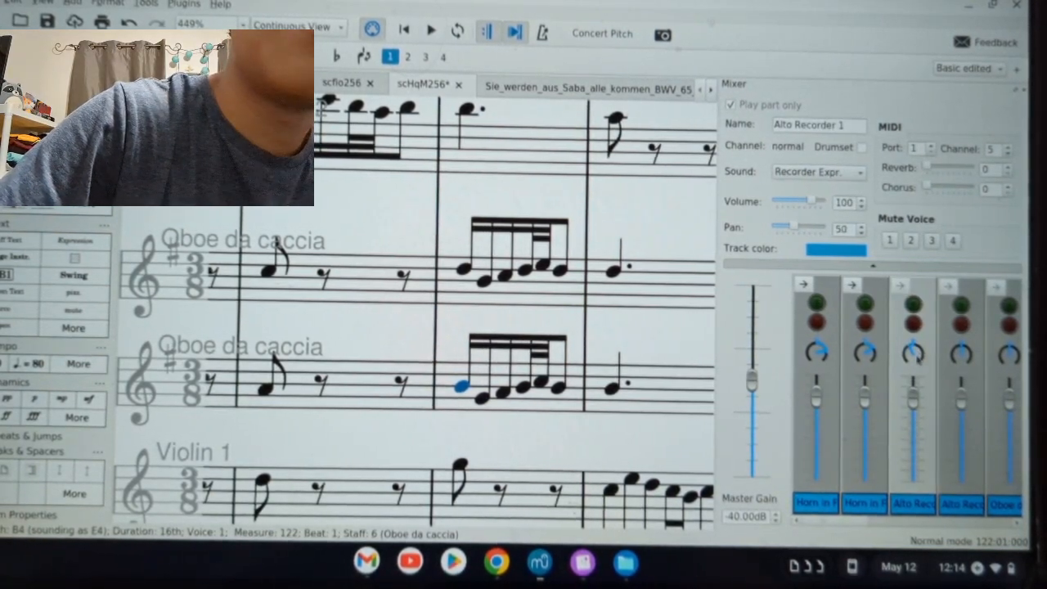
{"action": "left_click_drag", "start_coordinate": [913, 352], "coordinate": [963, 360]}
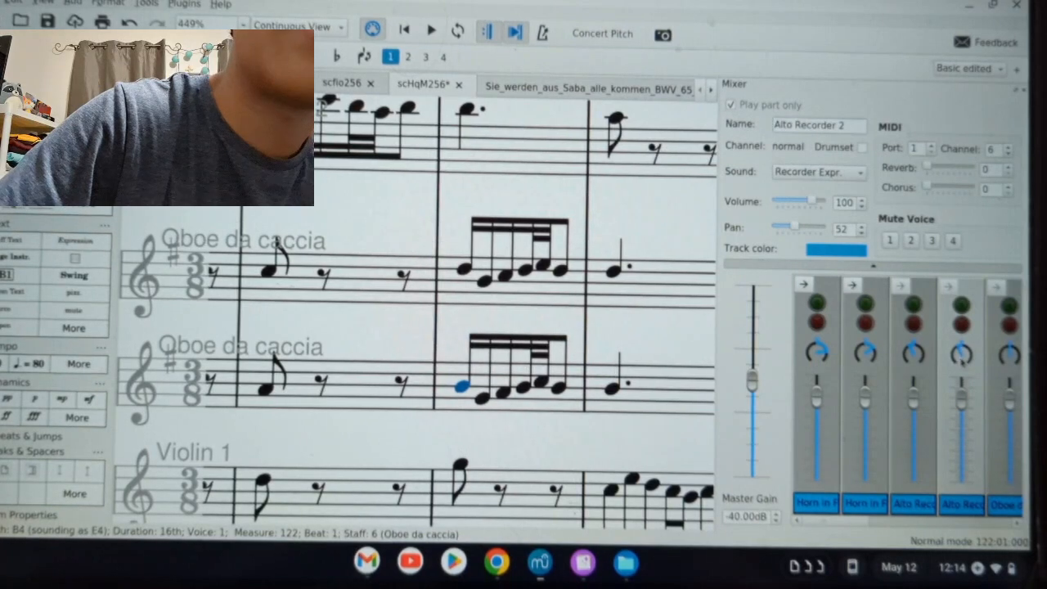
{"action": "left_click_drag", "start_coordinate": [856, 524], "coordinate": [878, 524]}
{"action": "left_click", "coordinate": [933, 353]}
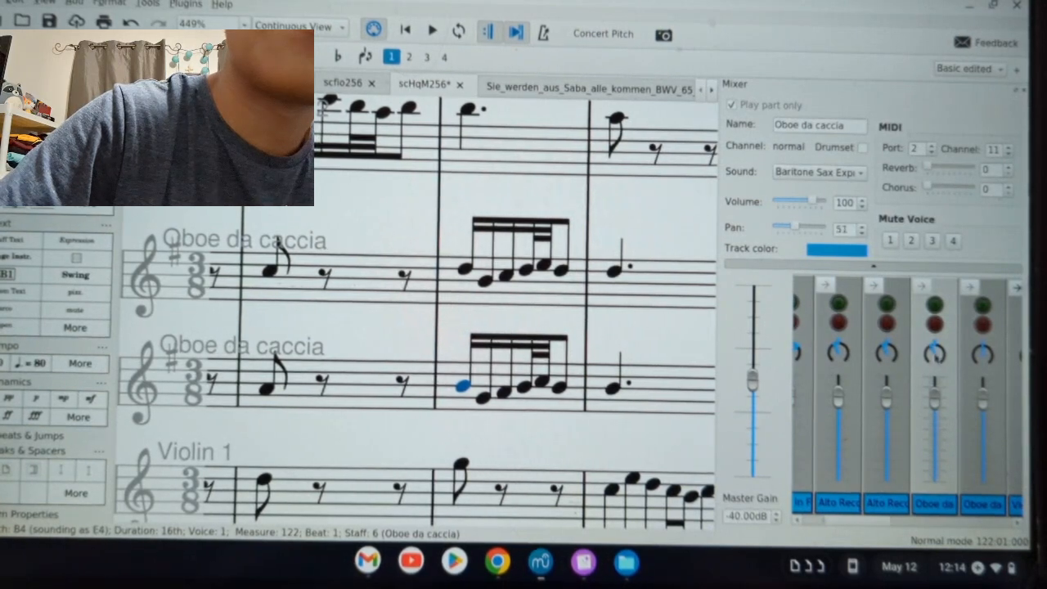
{"action": "left_click", "coordinate": [982, 354]}
{"action": "left_click_drag", "start_coordinate": [984, 348], "coordinate": [985, 342]}
{"action": "scroll", "coordinate": [871, 351], "scroll_direction": "right", "scroll_amount": 3}
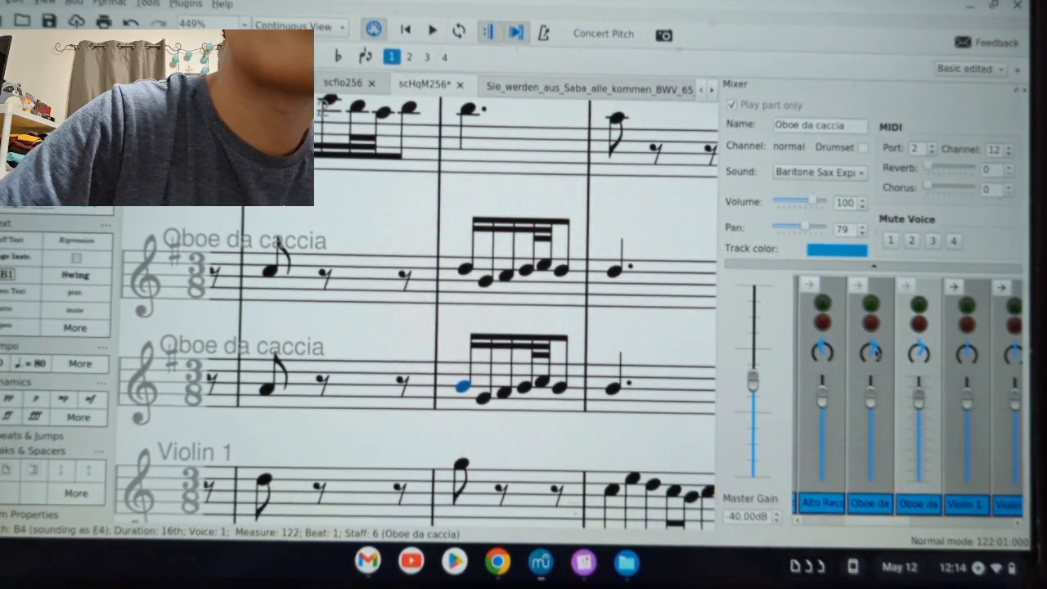
{"action": "mouse_move", "coordinate": [877, 354]}
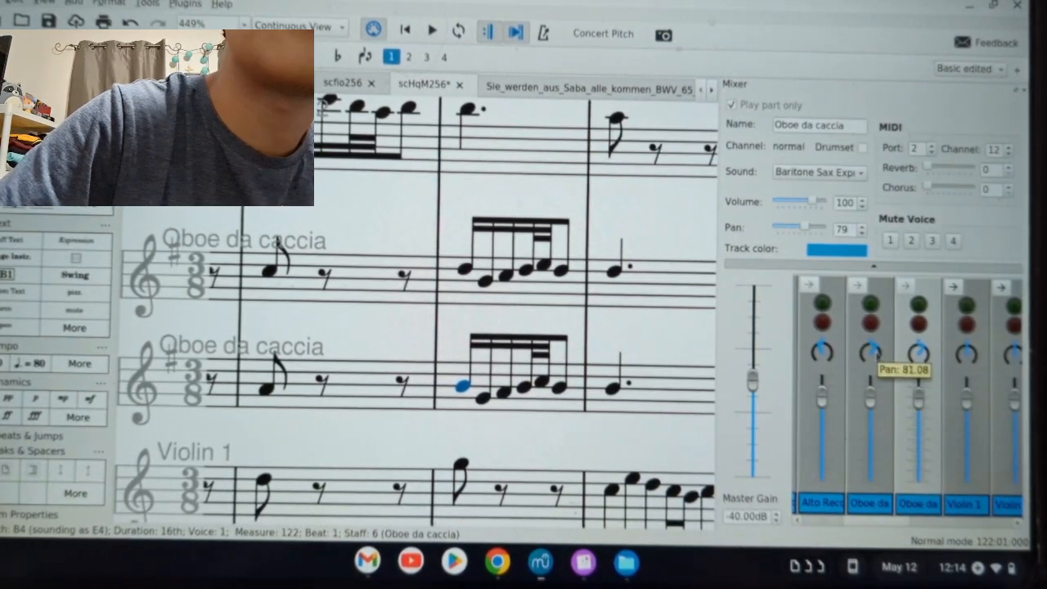
{"action": "mouse_move", "coordinate": [965, 365]}
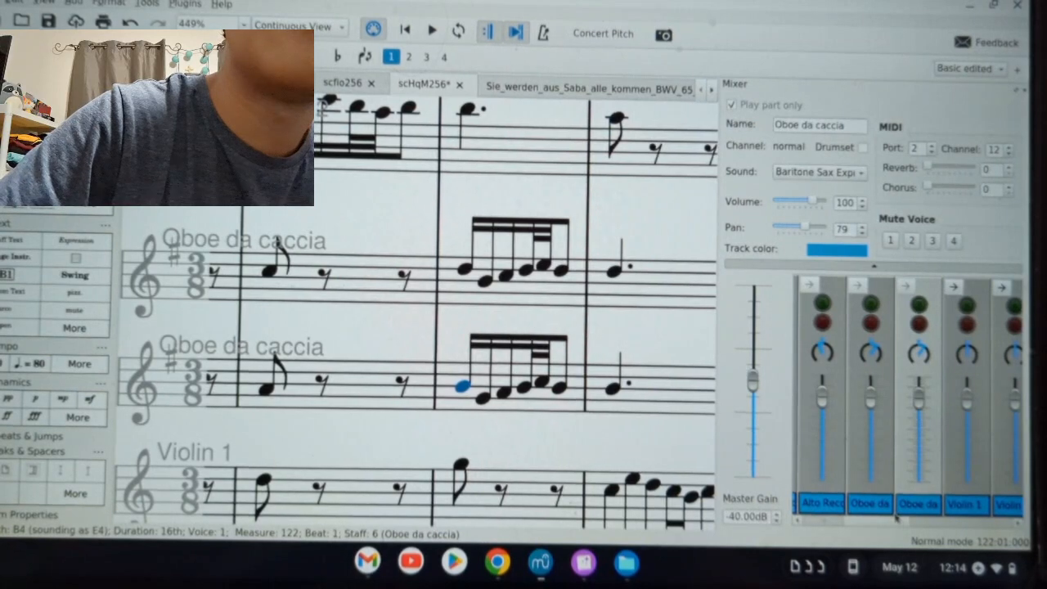
- Pan Violin 1 and Violin 2 toward the left channel and set the Viola's pan to 83
{"action": "left_click_drag", "start_coordinate": [898, 522], "coordinate": [912, 523]}
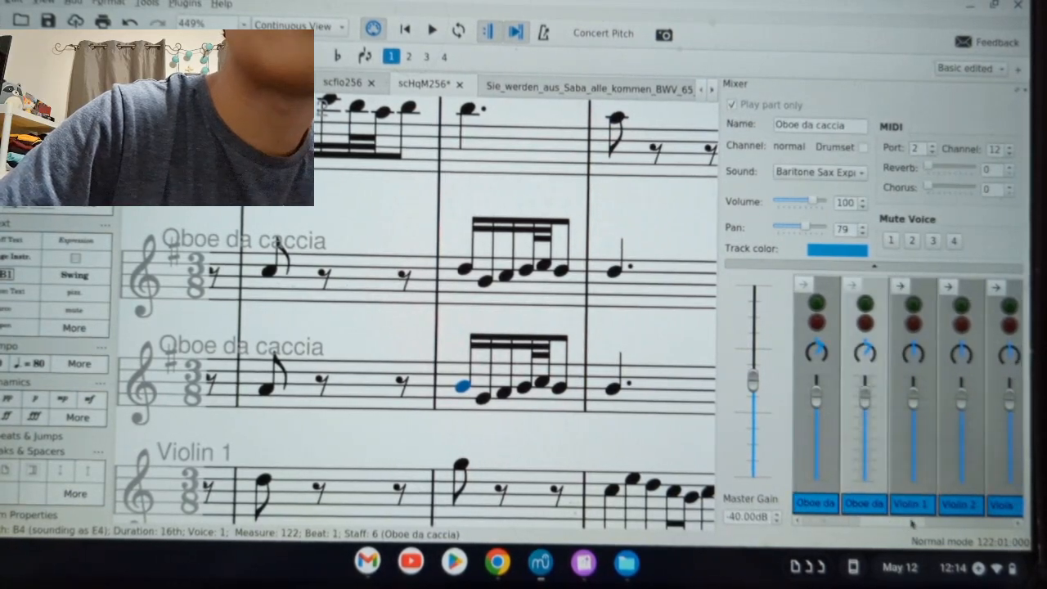
{"action": "left_click", "coordinate": [906, 368]}
{"action": "left_click_drag", "start_coordinate": [960, 355], "coordinate": [959, 360]}
{"action": "left_click", "coordinate": [1007, 361]}
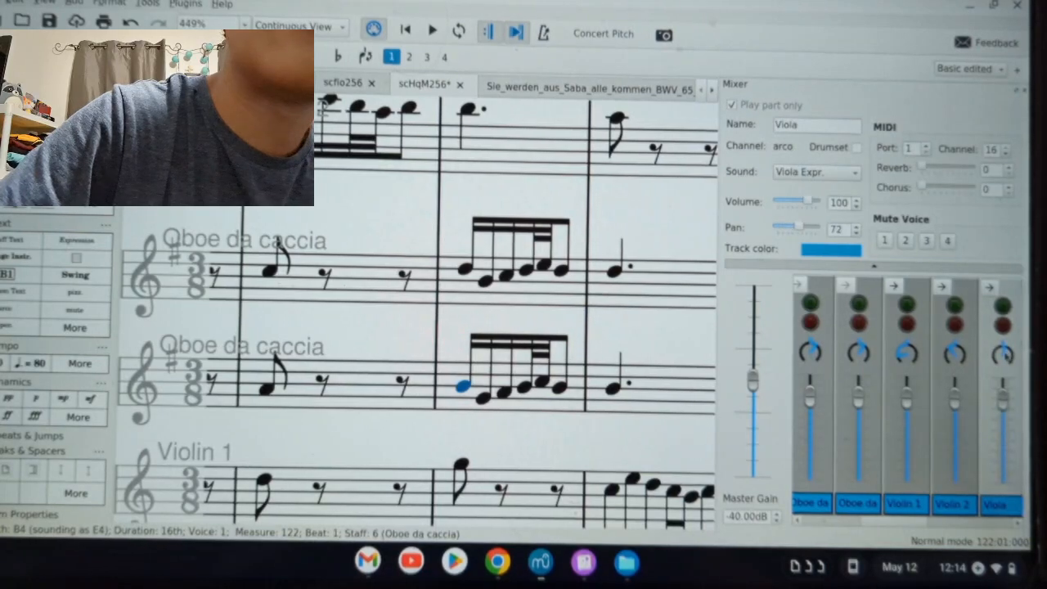
{"action": "left_click_drag", "start_coordinate": [1006, 353], "coordinate": [1006, 352]}
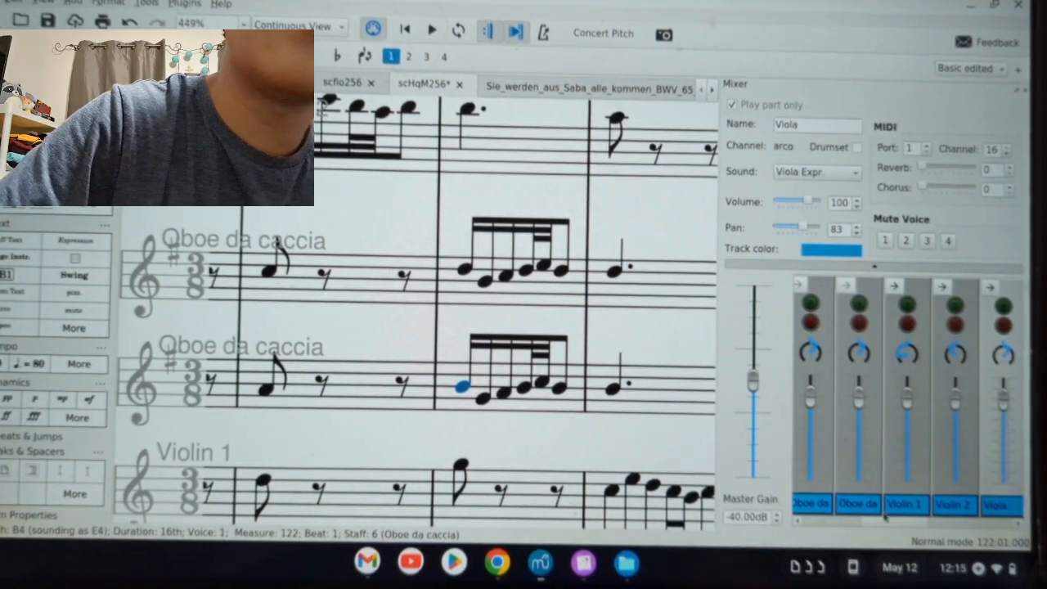
- Pan Oboe 1 toward the right channel and Oboe 2 toward the left, and set the English Horn's pan to 51
{"action": "left_click_drag", "start_coordinate": [895, 523], "coordinate": [943, 517]}
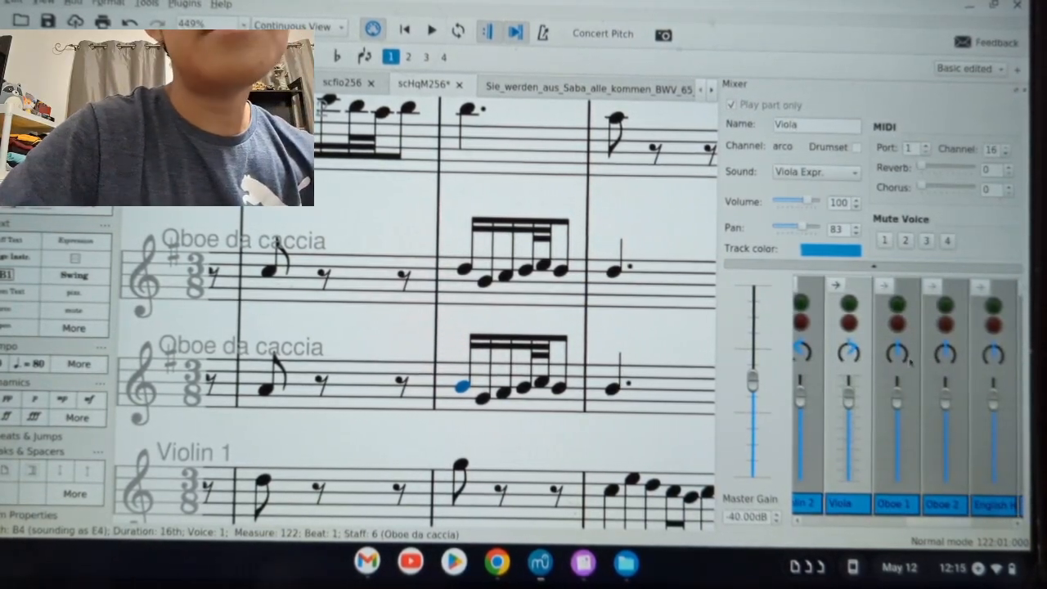
{"action": "left_click", "coordinate": [906, 370]}
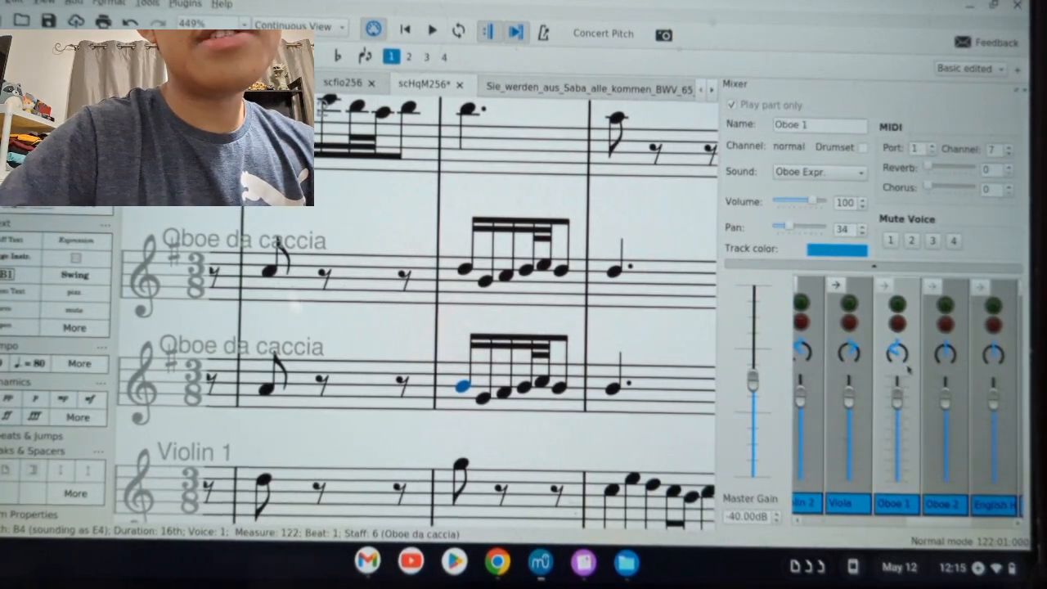
{"action": "left_click_drag", "start_coordinate": [947, 358], "coordinate": [917, 326]}
{"action": "left_click_drag", "start_coordinate": [992, 353], "coordinate": [991, 357]}
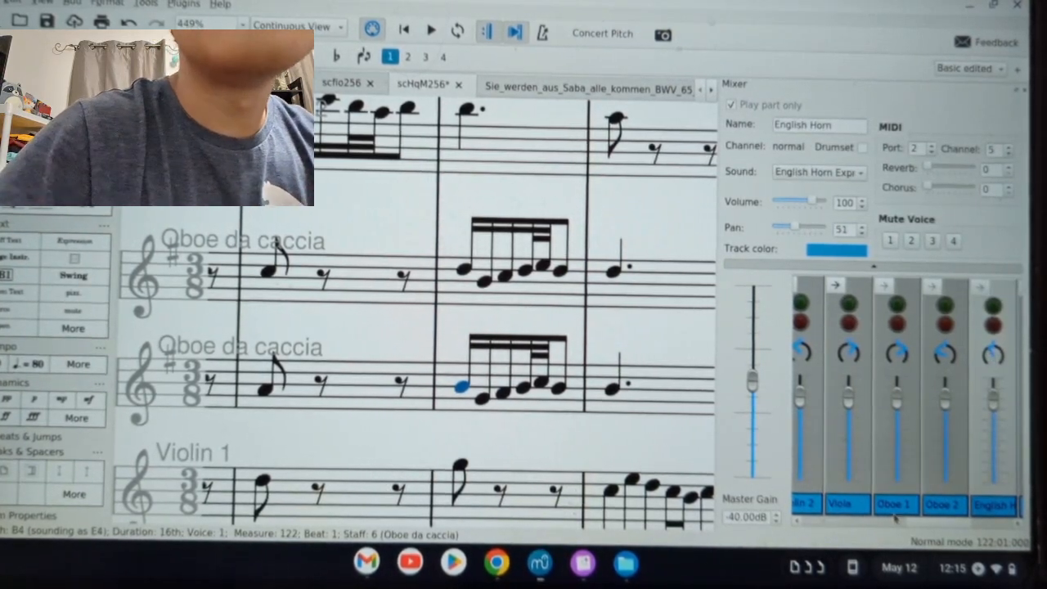
- Set the pan of the Bassoon to 77 and the English Horn to 76
{"action": "left_click_drag", "start_coordinate": [929, 521], "coordinate": [955, 513]}
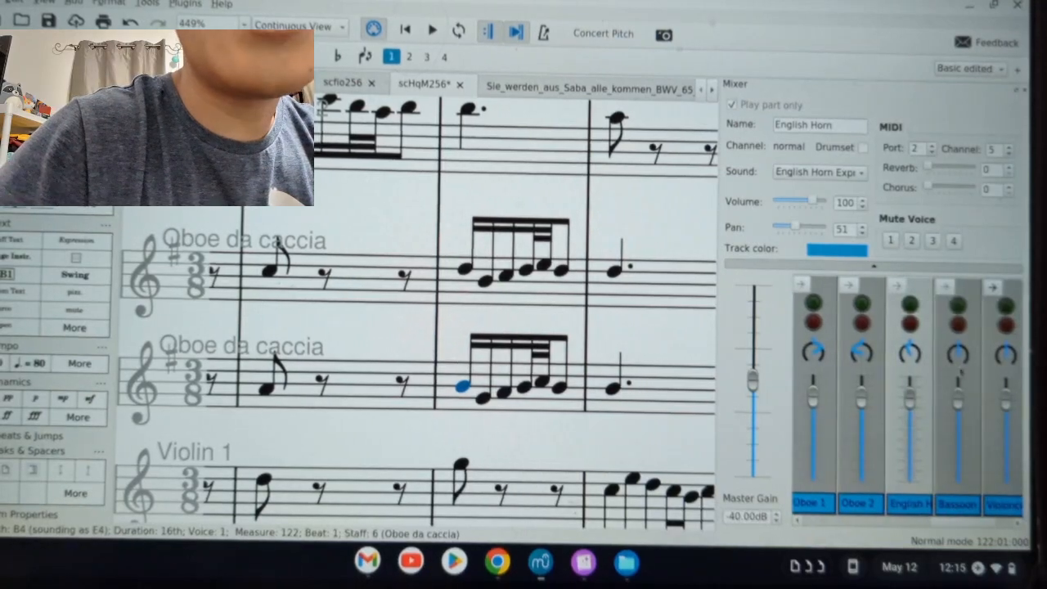
{"action": "left_click", "coordinate": [955, 505]}
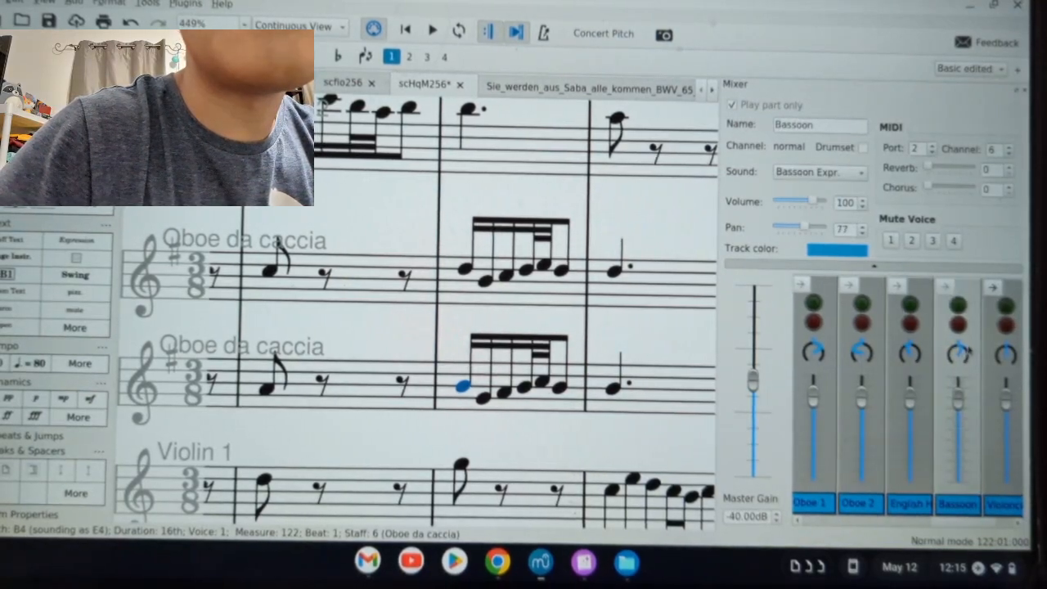
{"action": "left_click", "coordinate": [920, 360]}
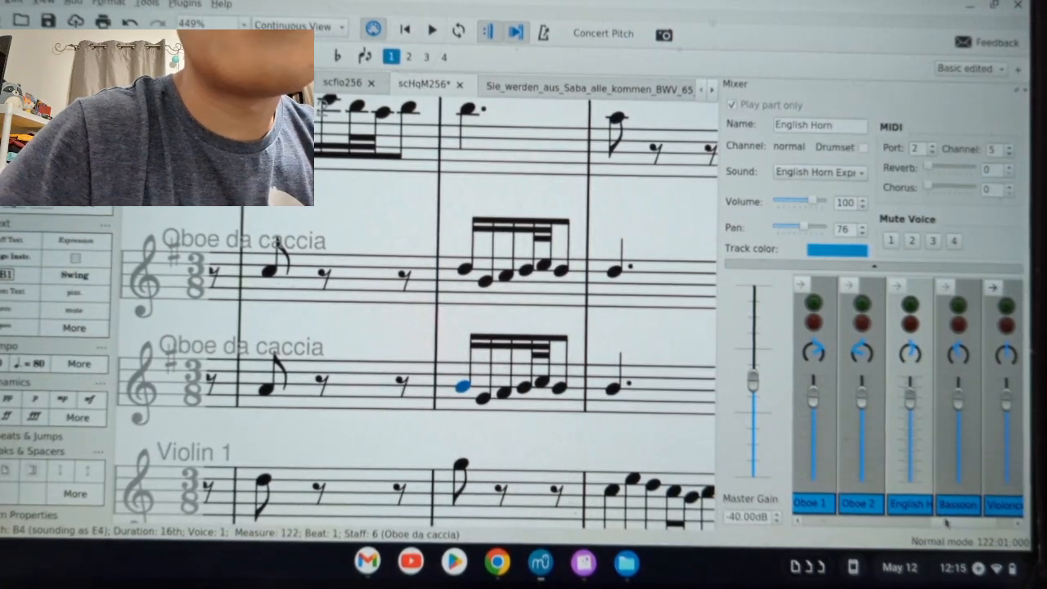
- Set the Violoncello's pan to 98 and lower the Harpsichord's volume to 50
{"action": "left_click_drag", "start_coordinate": [946, 523], "coordinate": [973, 523]}
{"action": "left_click", "coordinate": [956, 443]}
{"action": "left_click_drag", "start_coordinate": [954, 359], "coordinate": [955, 352]}
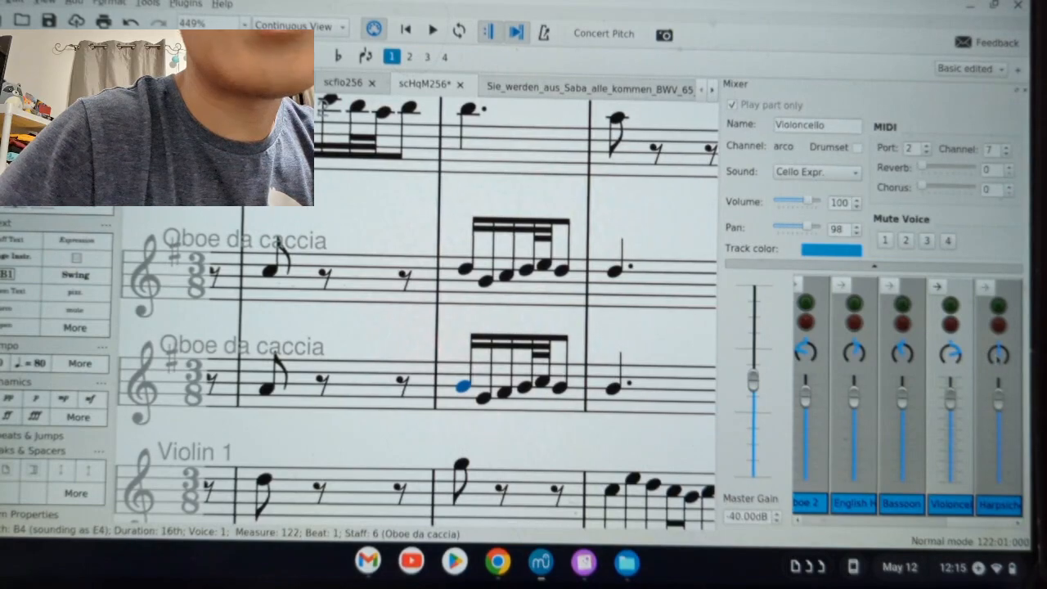
{"action": "left_click_drag", "start_coordinate": [998, 403], "coordinate": [1000, 454]}
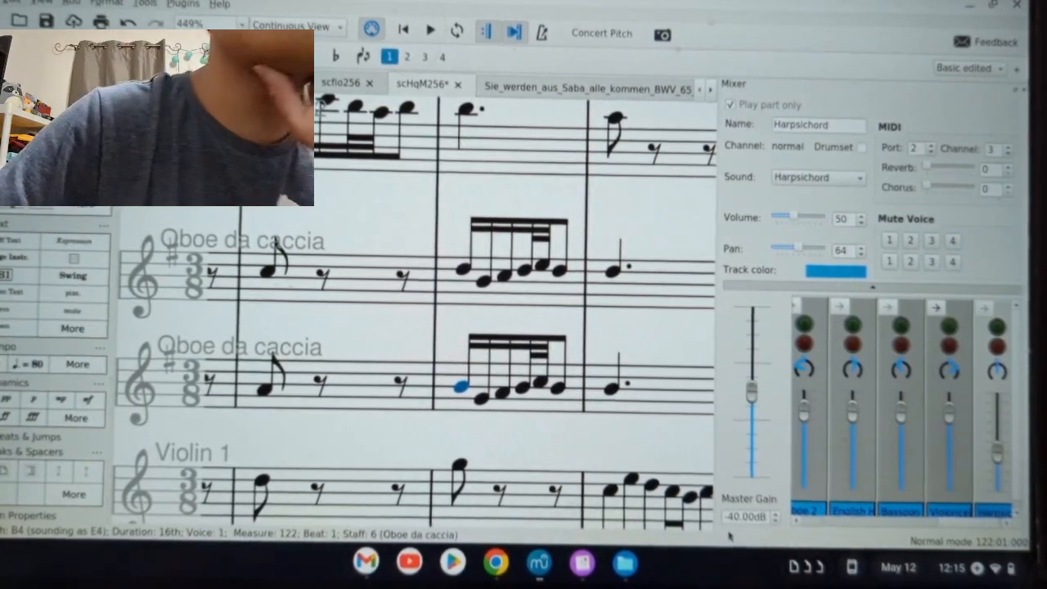
- Check the pan of Horn in F 1 and set the pan of Horn in F 2 to 88
{"action": "scroll", "coordinate": [832, 368], "scroll_direction": "up", "scroll_amount": 5}
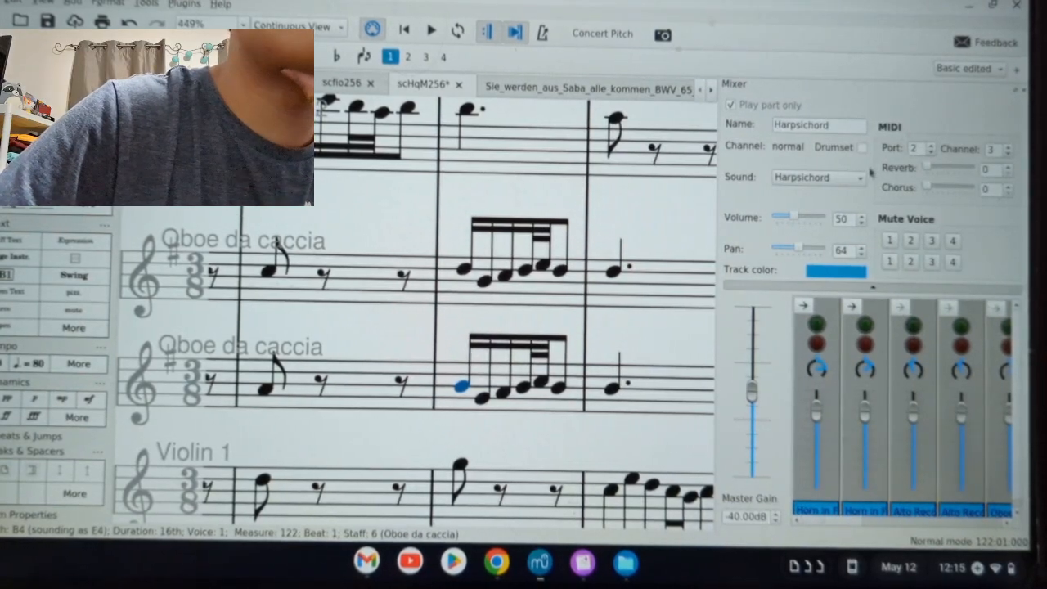
{"action": "left_click", "coordinate": [834, 358]}
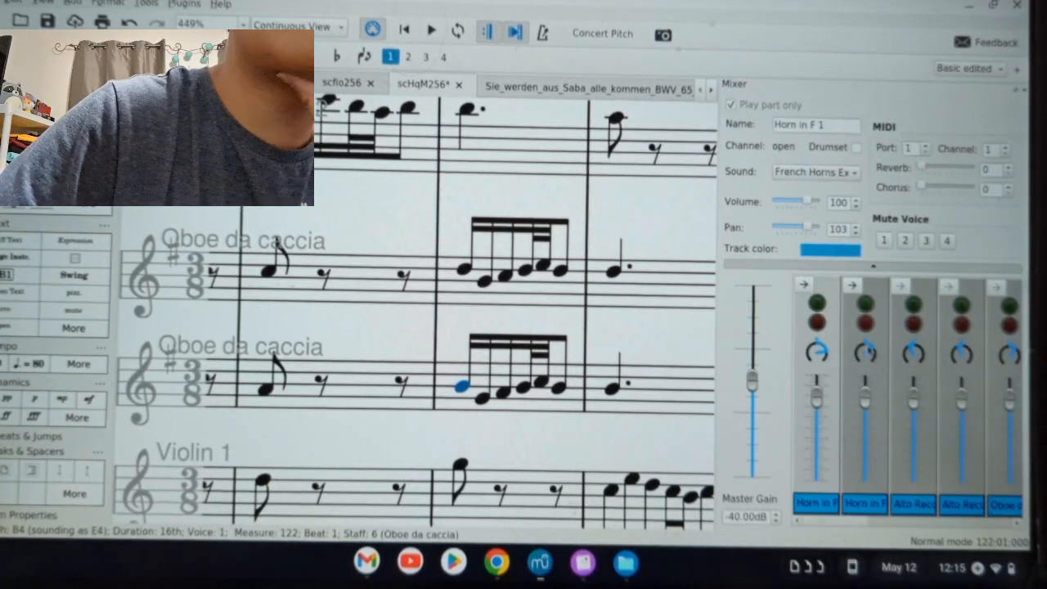
{"action": "left_click", "coordinate": [855, 343]}
- Return to the start of the score, audition the opening notes of Horn in F 1 and Horn in F 2, and close the mixer
{"action": "scroll", "coordinate": [529, 238], "scroll_direction": "up", "scroll_amount": 5}
{"action": "scroll", "coordinate": [561, 236], "scroll_direction": "up", "scroll_amount": 3}
{"action": "scroll", "coordinate": [561, 236], "scroll_direction": "down", "scroll_amount": 5}
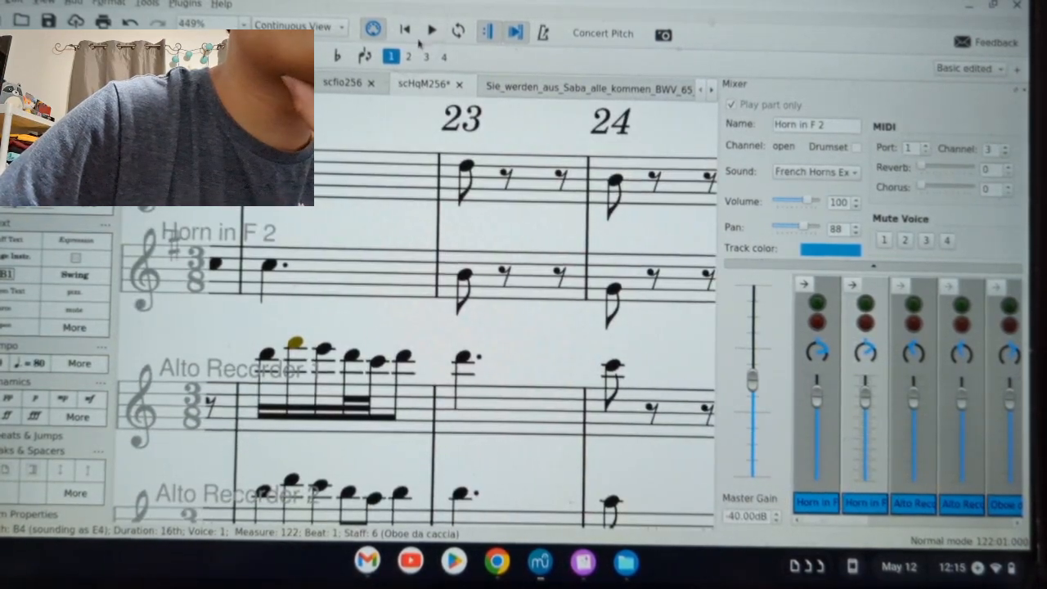
{"action": "left_click", "coordinate": [405, 31]}
{"action": "left_click", "coordinate": [351, 204]}
{"action": "key", "text": "Right"}
{"action": "left_click", "coordinate": [347, 324]}
{"action": "key", "text": "Right"}
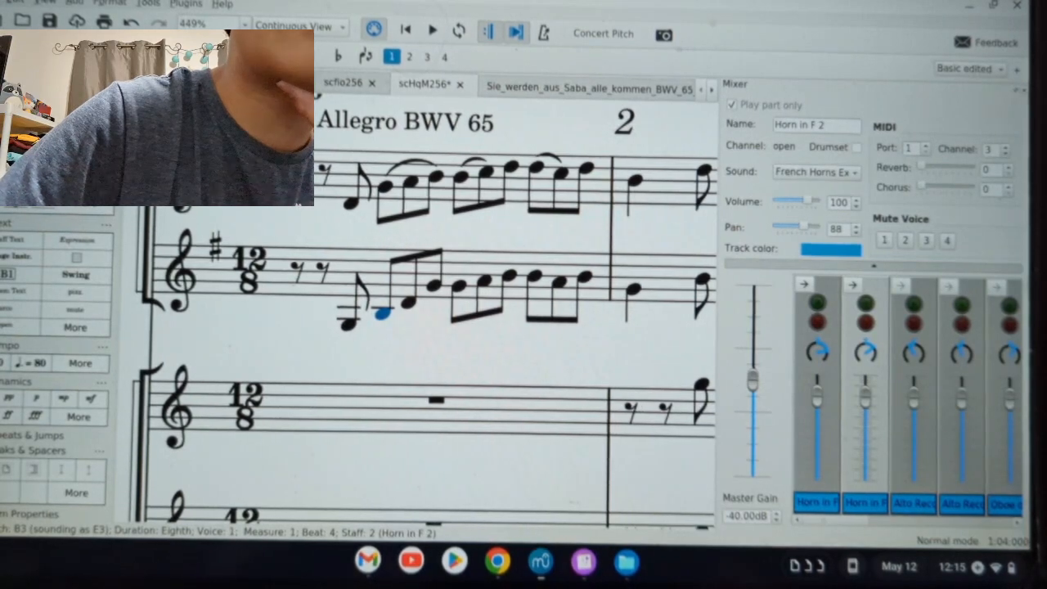
{"action": "key", "text": "F10"}
- Remove the Black_and_White_2_Soundfont.sf2, AegeanSymphonicOrchestra-SND.sf2 and GeneralUser GS MuseScore v1.442.sf2 soundfonts from the synthesizer
{"action": "left_click", "coordinate": [45, 2]}
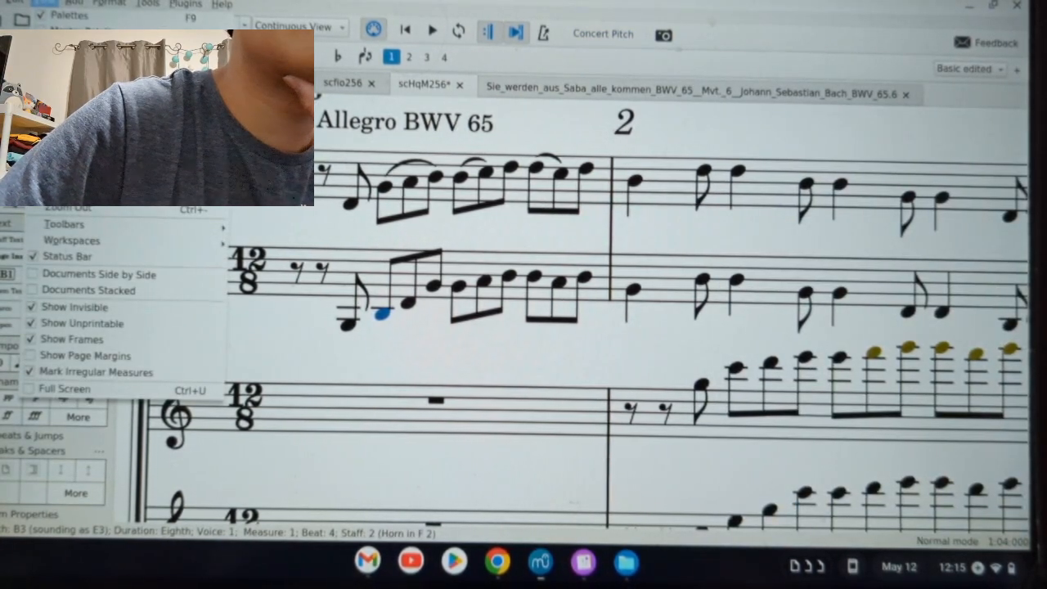
{"action": "left_click", "coordinate": [413, 181]}
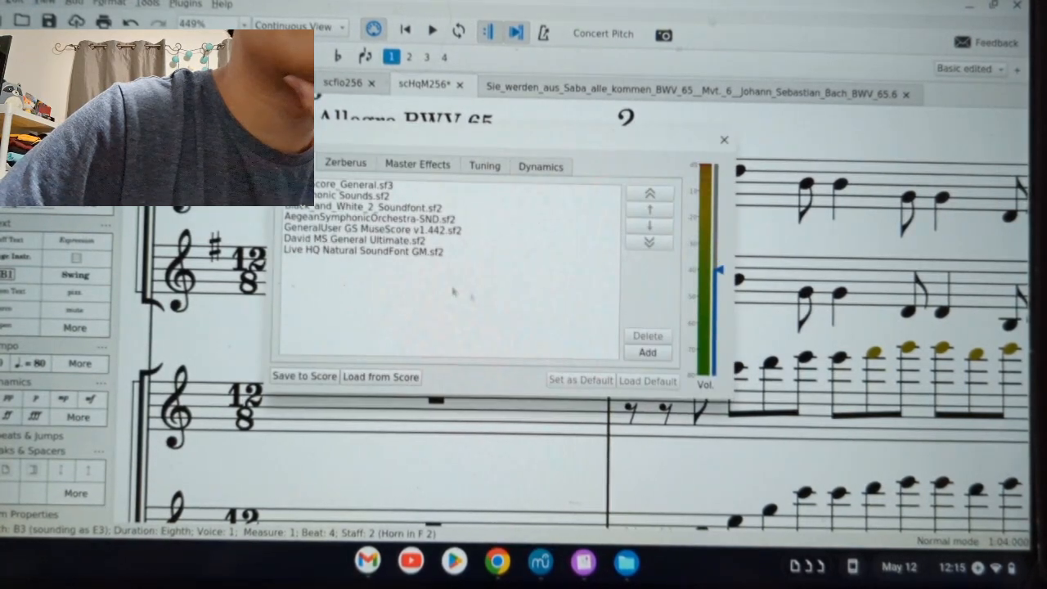
{"action": "left_click", "coordinate": [379, 221]}
{"action": "left_click", "coordinate": [378, 209]}
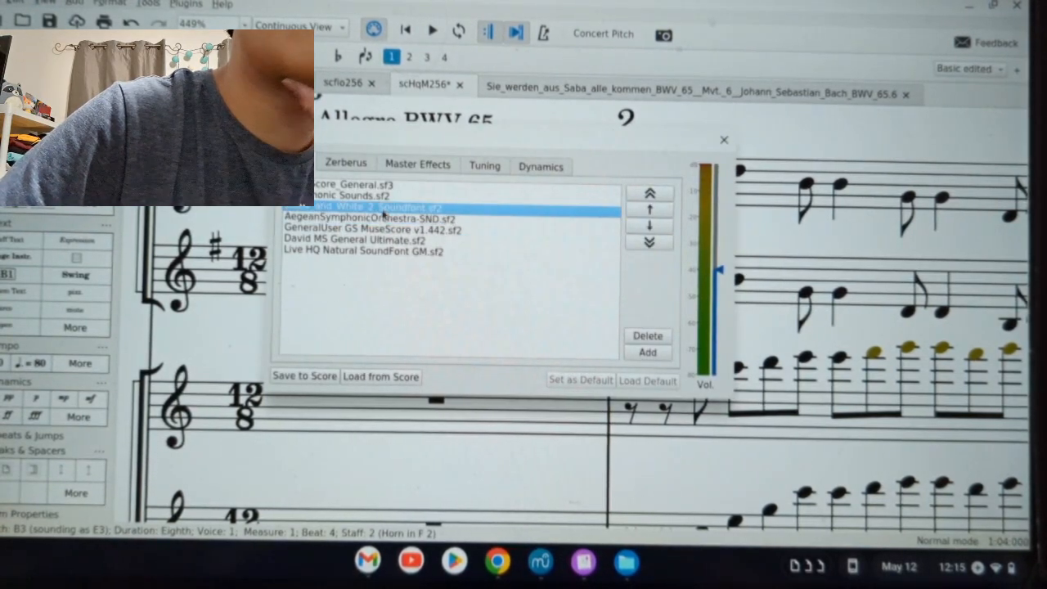
{"action": "left_click", "coordinate": [662, 336]}
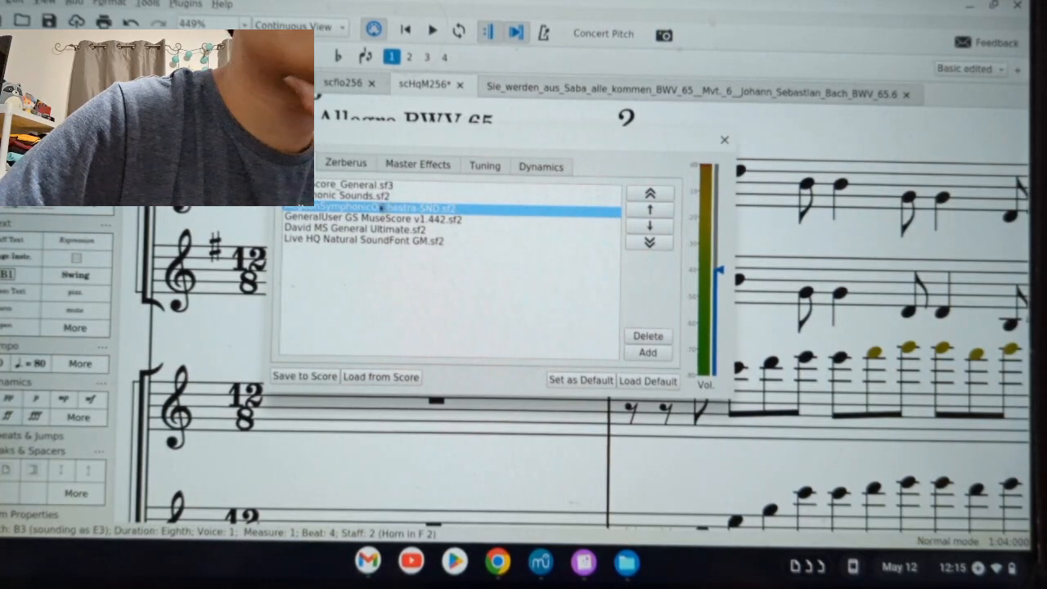
{"action": "left_click", "coordinate": [647, 336]}
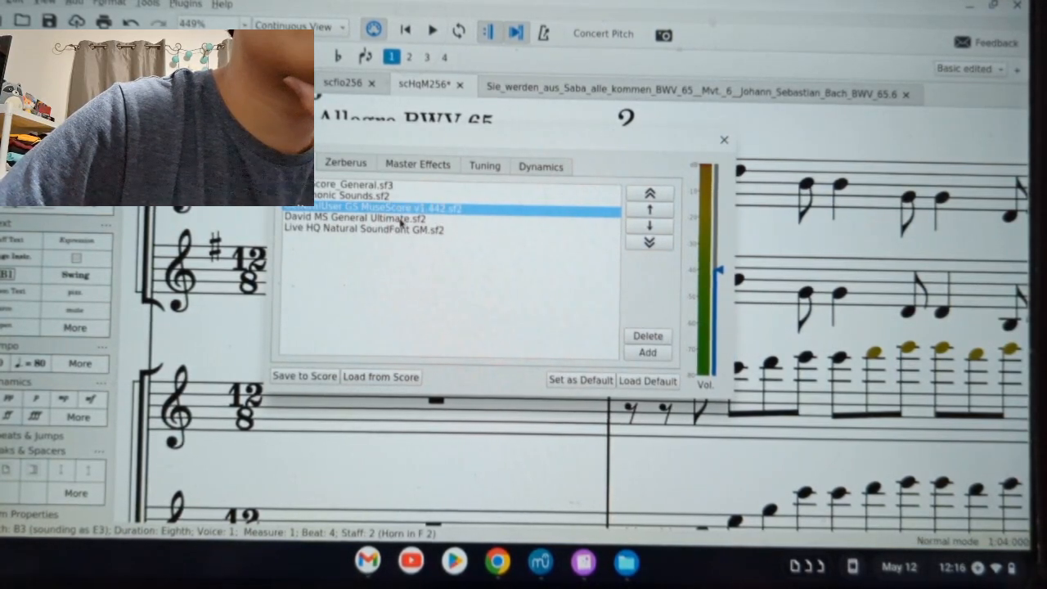
{"action": "left_click", "coordinate": [647, 336]}
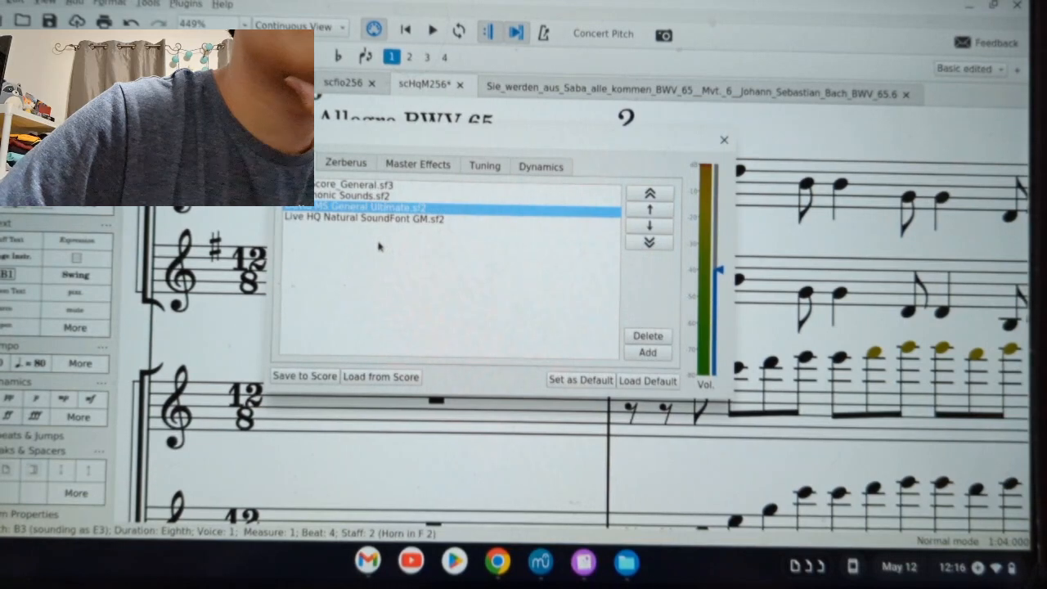
- Remove the David MS General Ultimate.sf2 and Live HQ Natural SoundFont GM.sf2 soundfonts from the synthesizer
{"action": "left_click", "coordinate": [660, 335]}
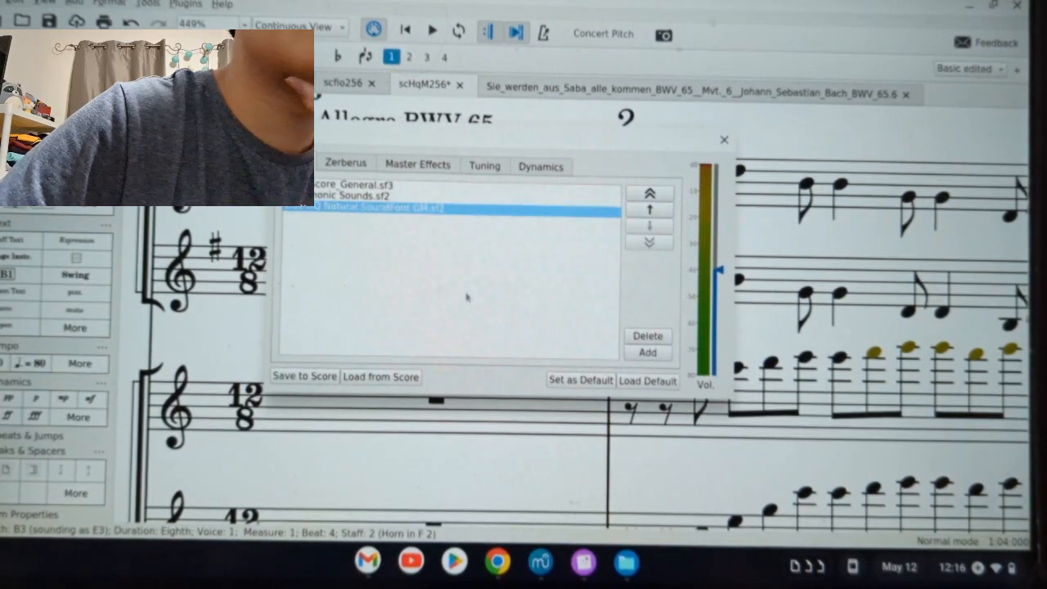
{"action": "left_click", "coordinate": [659, 336]}
- Load the Baroque Instruments (440 HZ Version).sf2 soundfont and place it last in the synthesizer's soundfont order
{"action": "left_click", "coordinate": [647, 351]}
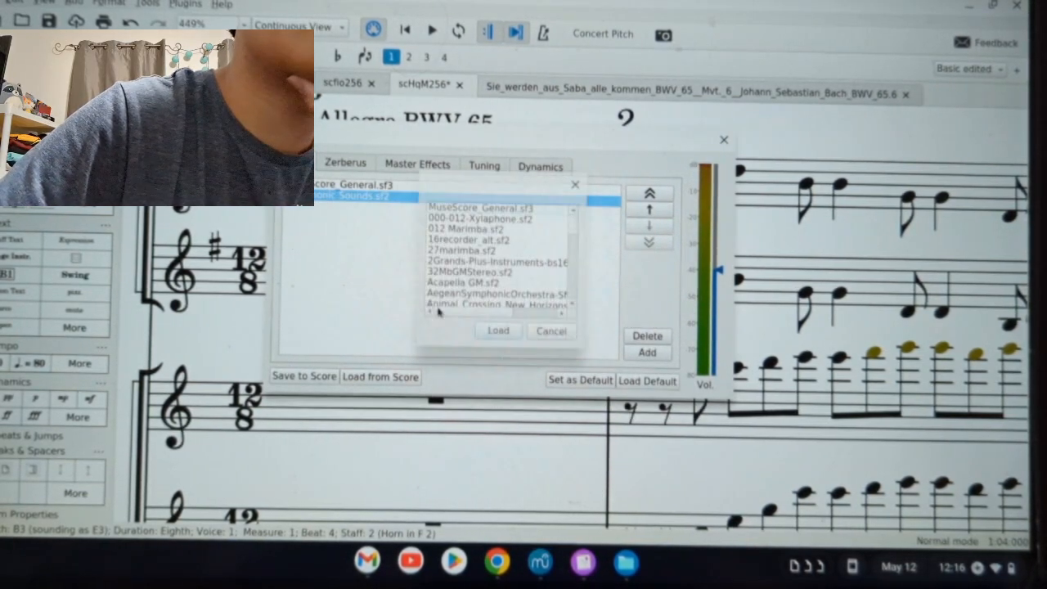
{"action": "scroll", "coordinate": [524, 250], "scroll_direction": "down", "scroll_amount": 2}
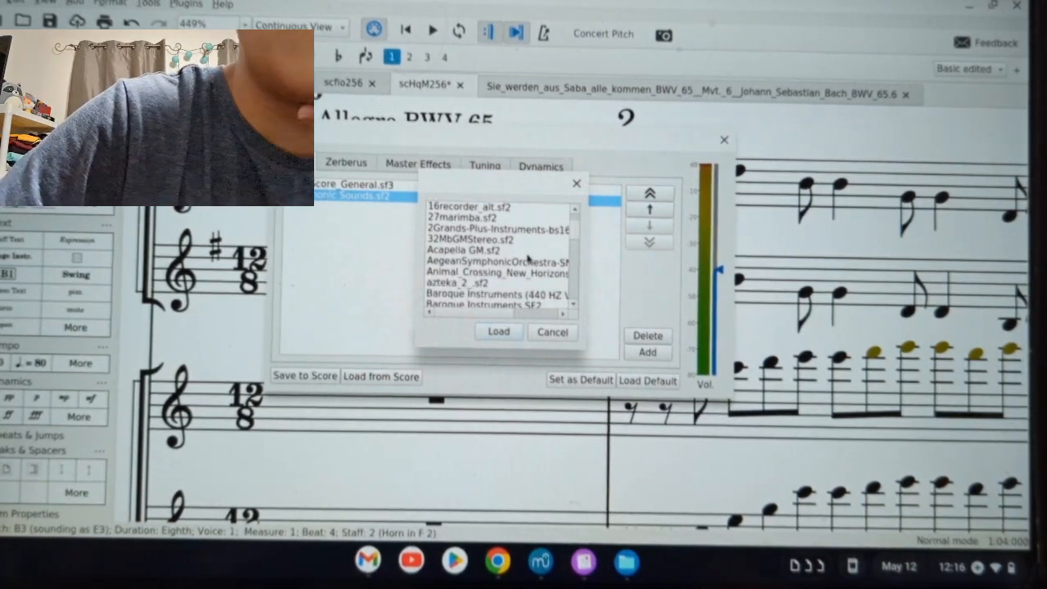
{"action": "scroll", "coordinate": [529, 248], "scroll_direction": "down", "scroll_amount": 4}
{"action": "scroll", "coordinate": [529, 248], "scroll_direction": "up", "scroll_amount": 3}
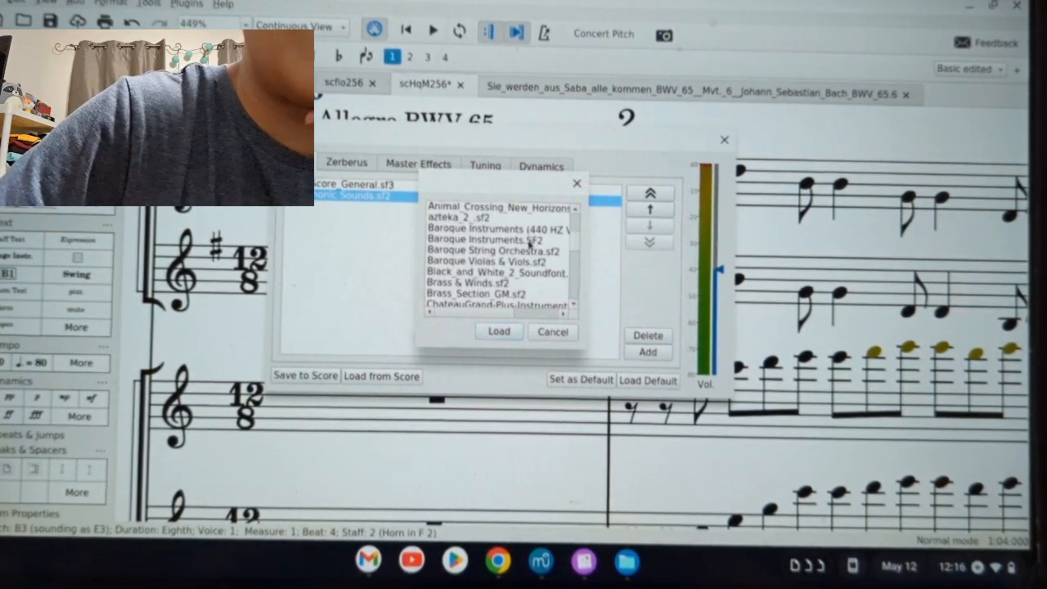
{"action": "left_click", "coordinate": [535, 232]}
{"action": "left_click", "coordinate": [515, 332]}
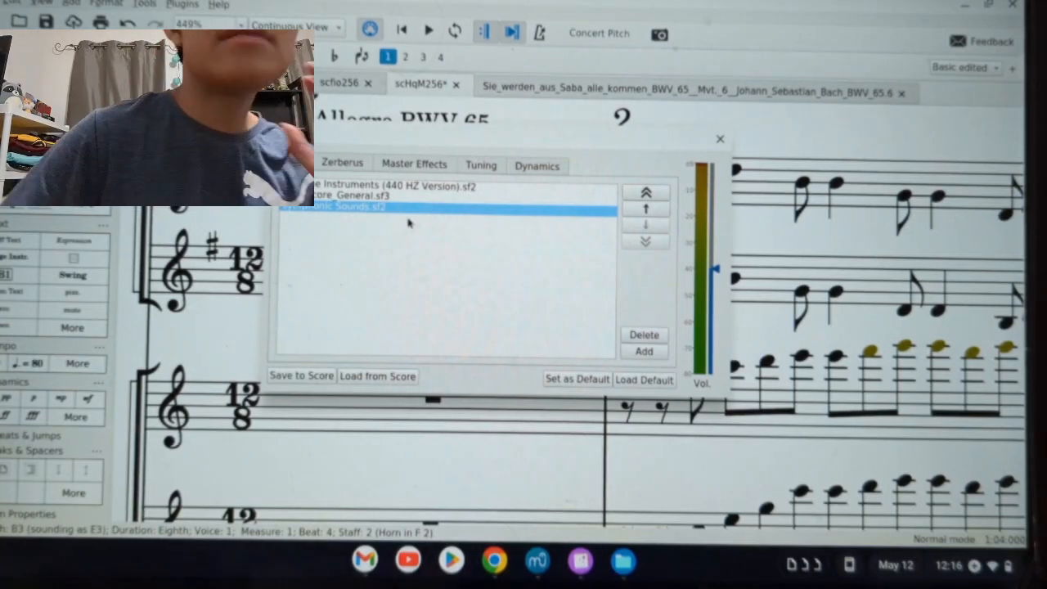
{"action": "left_click", "coordinate": [440, 188]}
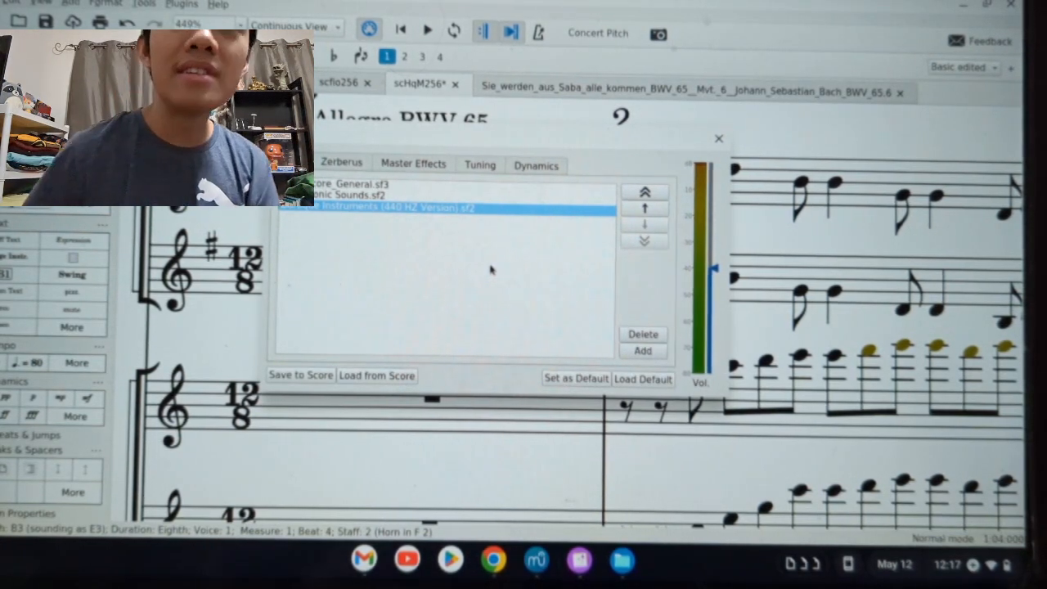
- Load the David MS General Ultimate.sf2 soundfont and place it last, after Baroque Instruments (440 HZ Version).sf2
{"action": "left_click", "coordinate": [644, 351]}
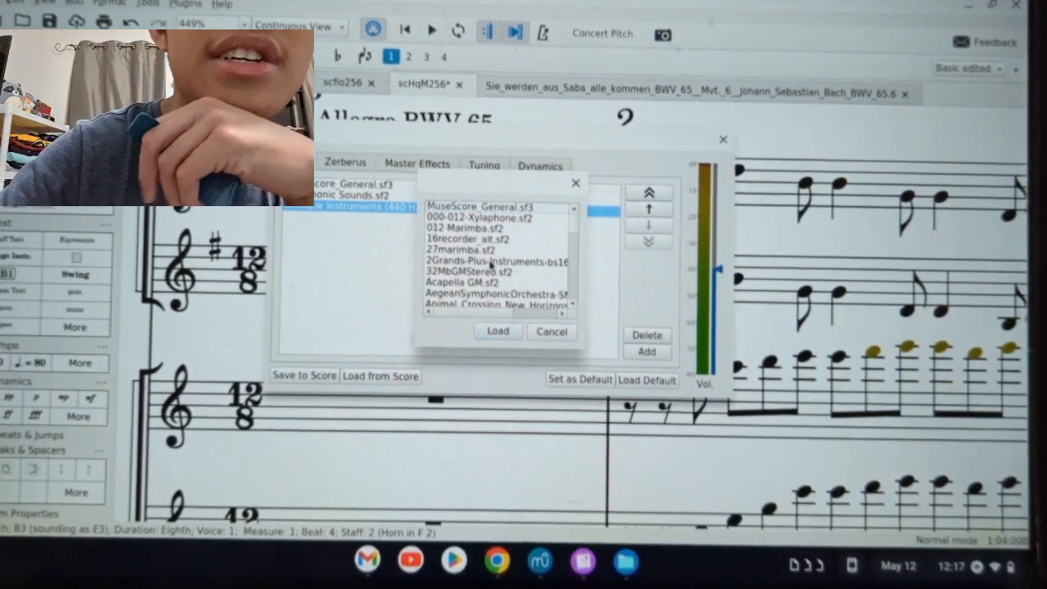
{"action": "scroll", "coordinate": [491, 263], "scroll_direction": "down", "scroll_amount": 9}
{"action": "scroll", "coordinate": [508, 257], "scroll_direction": "down", "scroll_amount": 5}
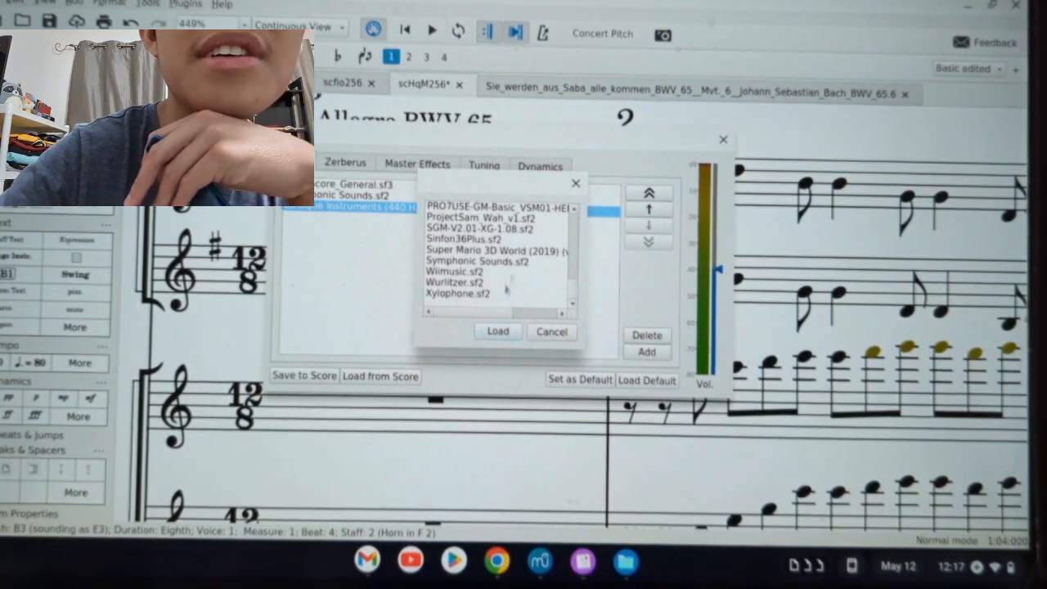
{"action": "scroll", "coordinate": [520, 257], "scroll_direction": "up", "scroll_amount": 14}
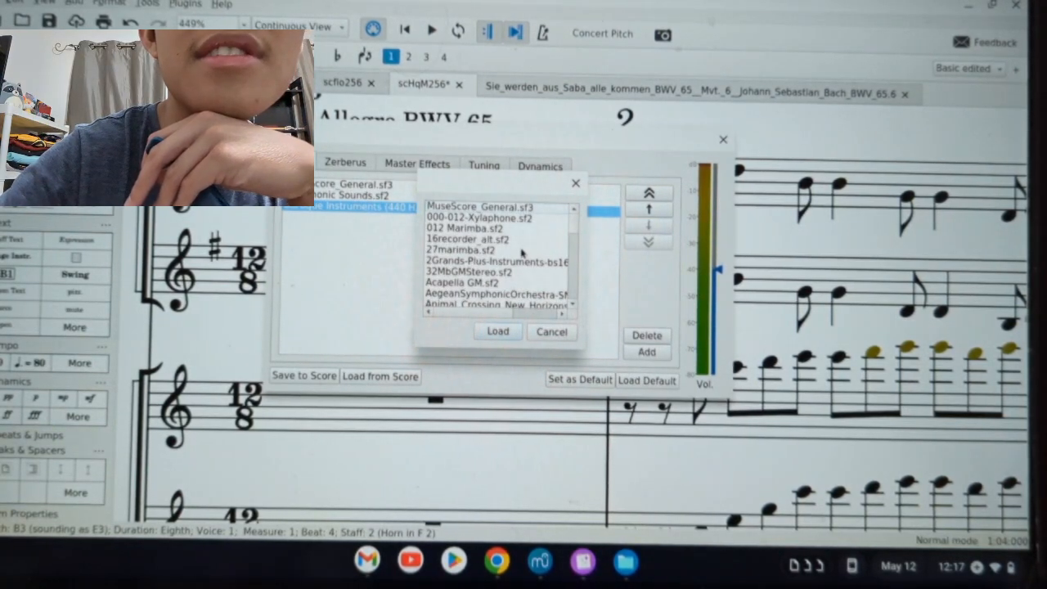
{"action": "scroll", "coordinate": [514, 284], "scroll_direction": "down", "scroll_amount": 2}
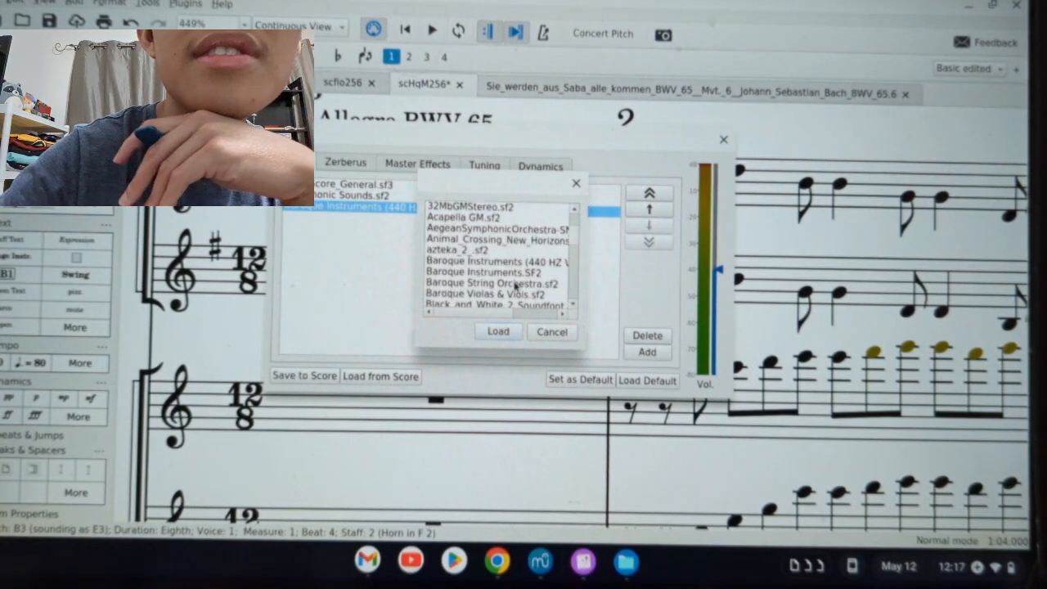
{"action": "scroll", "coordinate": [515, 284], "scroll_direction": "down", "scroll_amount": 2}
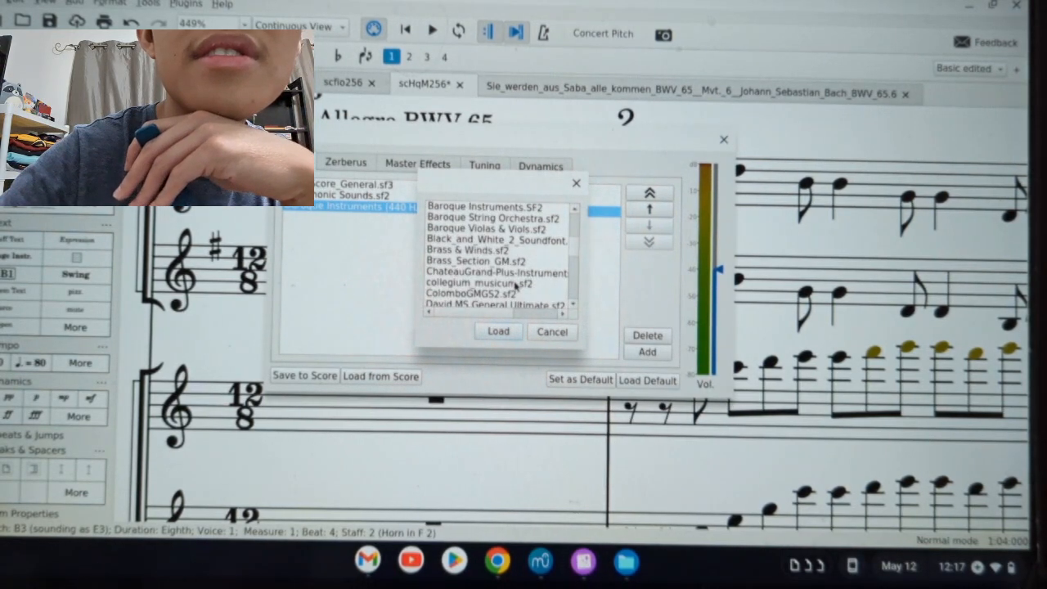
{"action": "scroll", "coordinate": [515, 283], "scroll_direction": "down", "scroll_amount": 1}
{"action": "scroll", "coordinate": [516, 284], "scroll_direction": "down", "scroll_amount": 2}
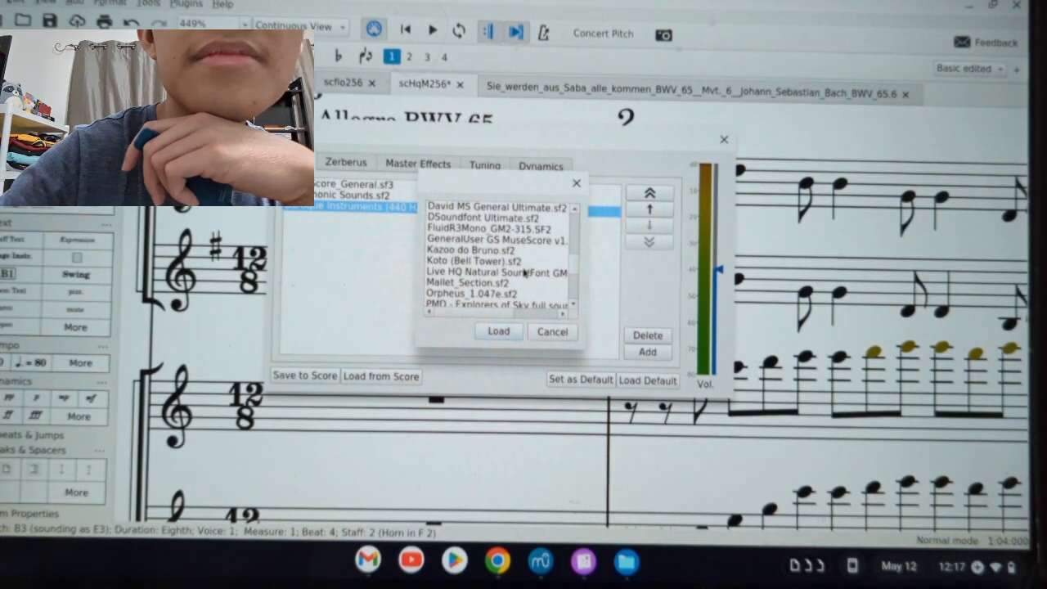
{"action": "scroll", "coordinate": [531, 221], "scroll_direction": "up", "scroll_amount": 1}
{"action": "left_click", "coordinate": [533, 240]}
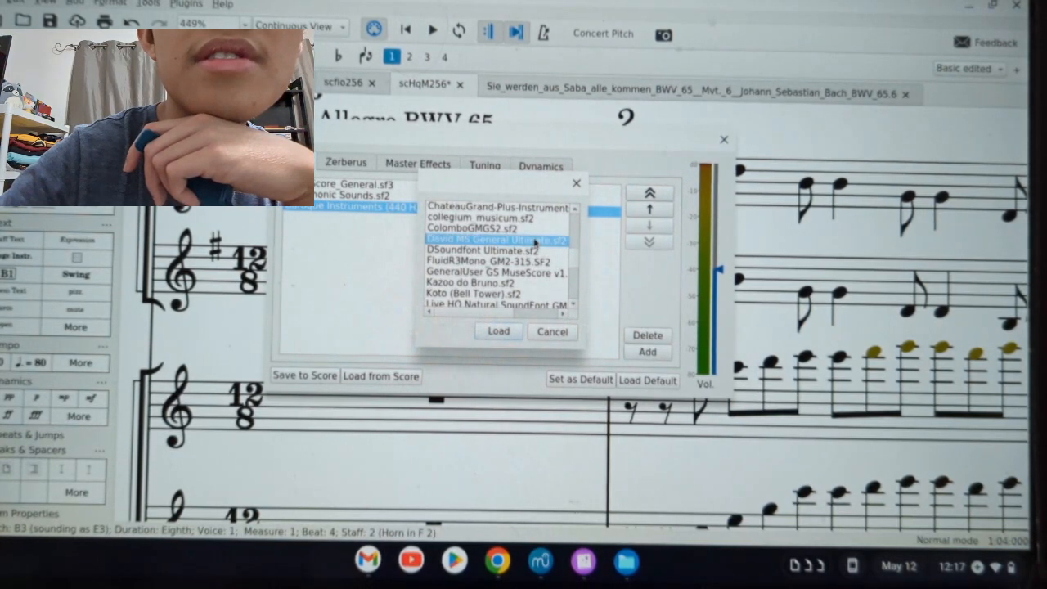
{"action": "left_click", "coordinate": [495, 331]}
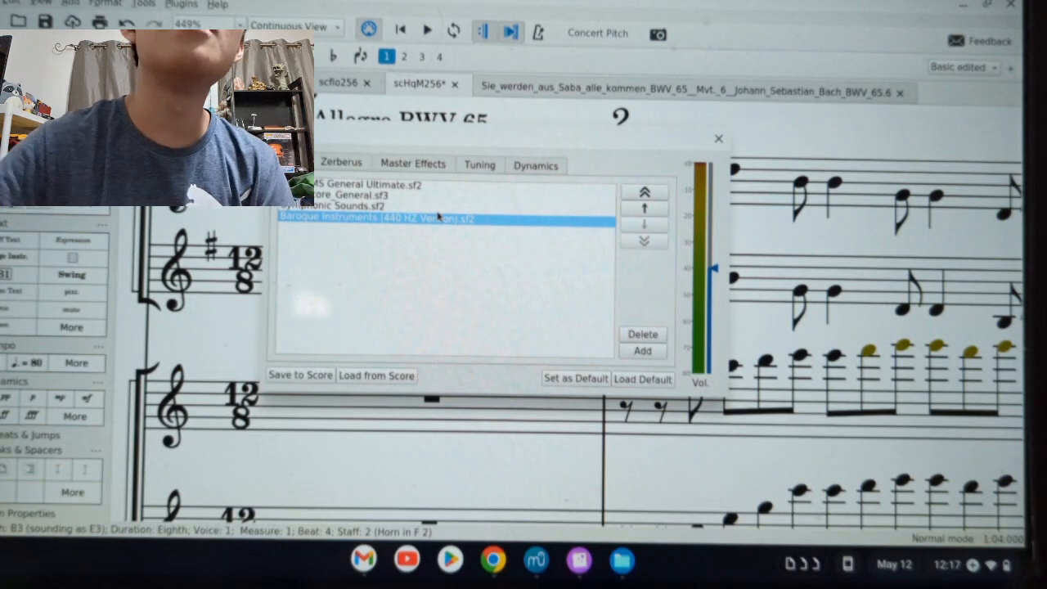
{"action": "left_click", "coordinate": [449, 186]}
{"action": "left_click", "coordinate": [646, 242]}
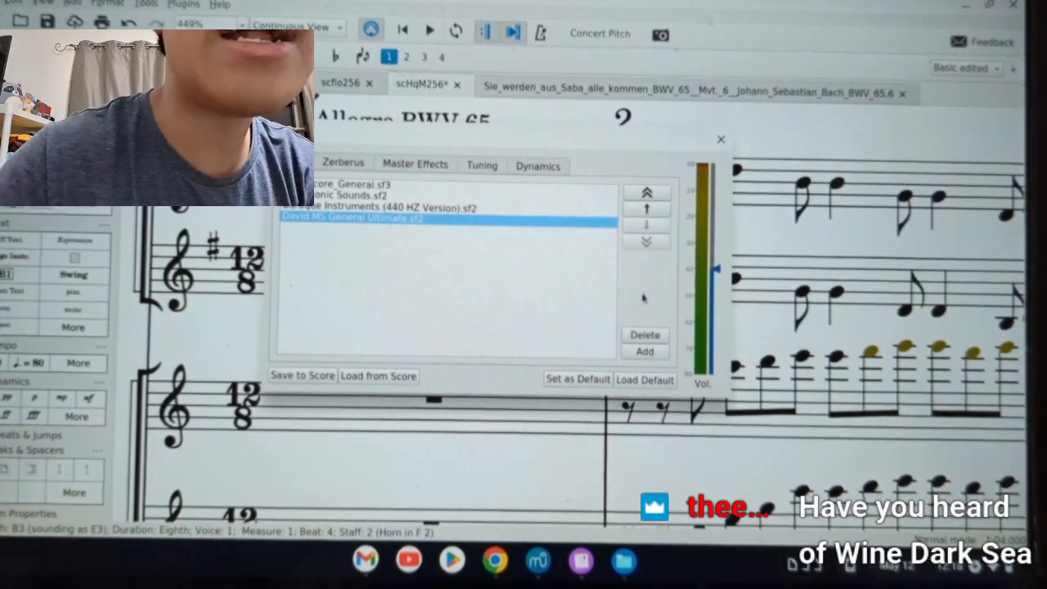
- Load the Brass & Winds.sf2 soundfont and place it last, after David MS General Ultimate.sf2
{"action": "left_click", "coordinate": [646, 352]}
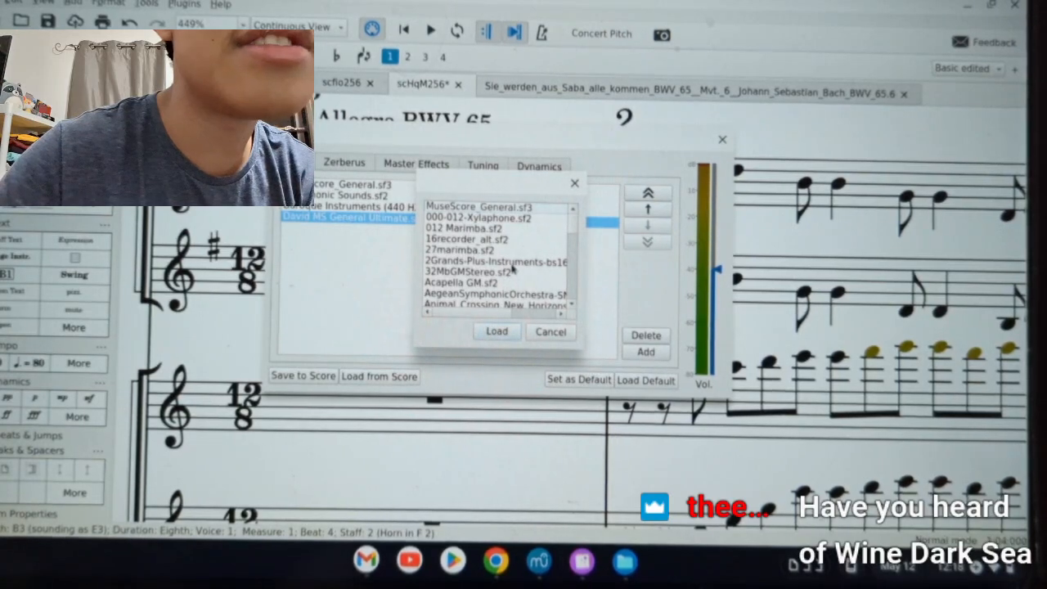
{"action": "scroll", "coordinate": [499, 290], "scroll_direction": "down", "scroll_amount": 3}
{"action": "scroll", "coordinate": [496, 305], "scroll_direction": "down", "scroll_amount": 3}
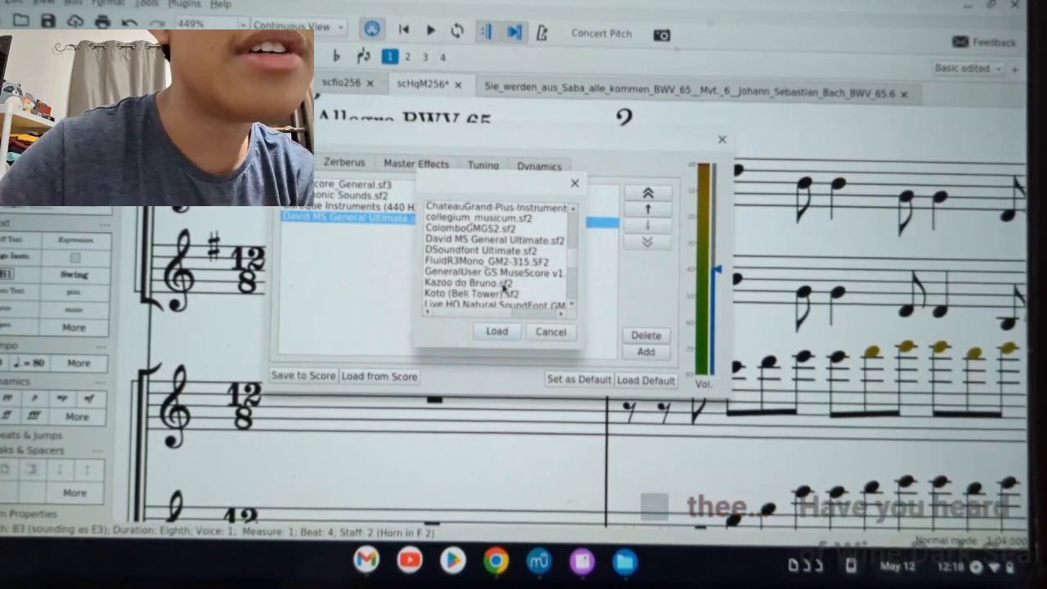
{"action": "scroll", "coordinate": [501, 263], "scroll_direction": "up", "scroll_amount": 6}
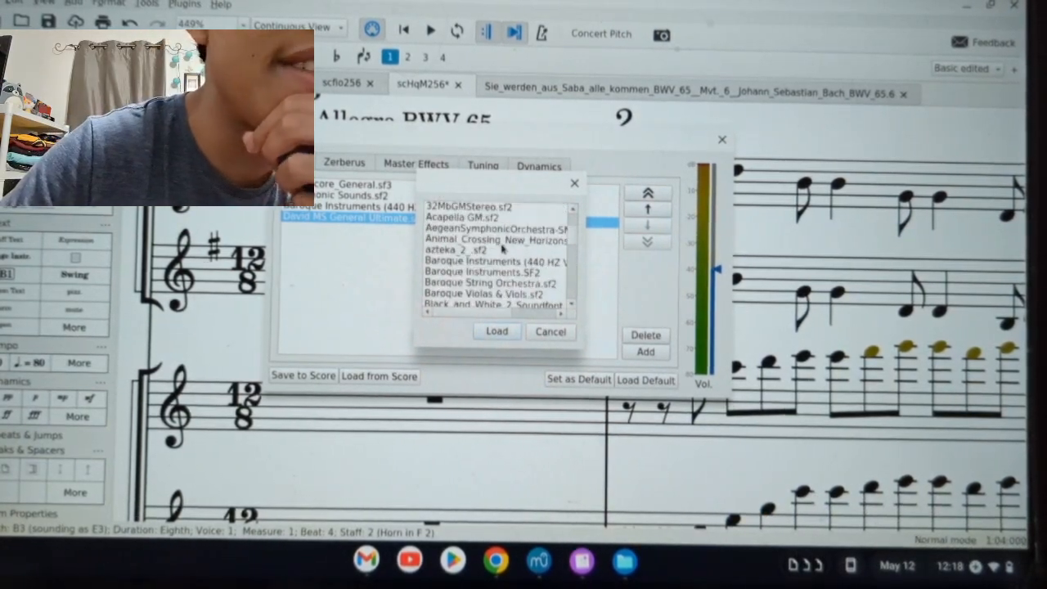
{"action": "scroll", "coordinate": [499, 258], "scroll_direction": "down", "scroll_amount": 5}
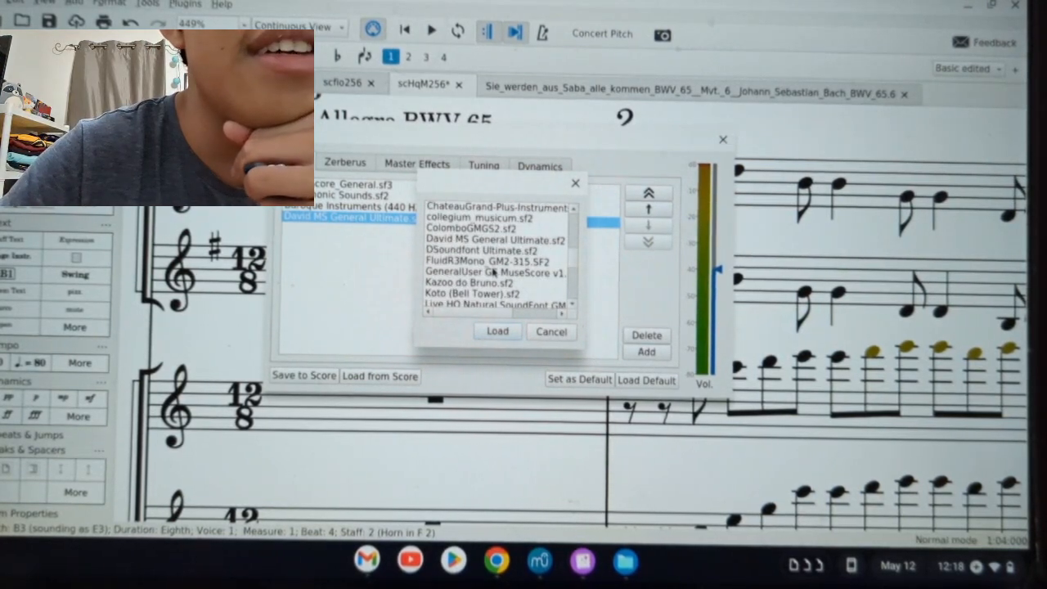
{"action": "scroll", "coordinate": [503, 258], "scroll_direction": "up", "scroll_amount": 4}
{"action": "scroll", "coordinate": [502, 258], "scroll_direction": "up", "scroll_amount": 3}
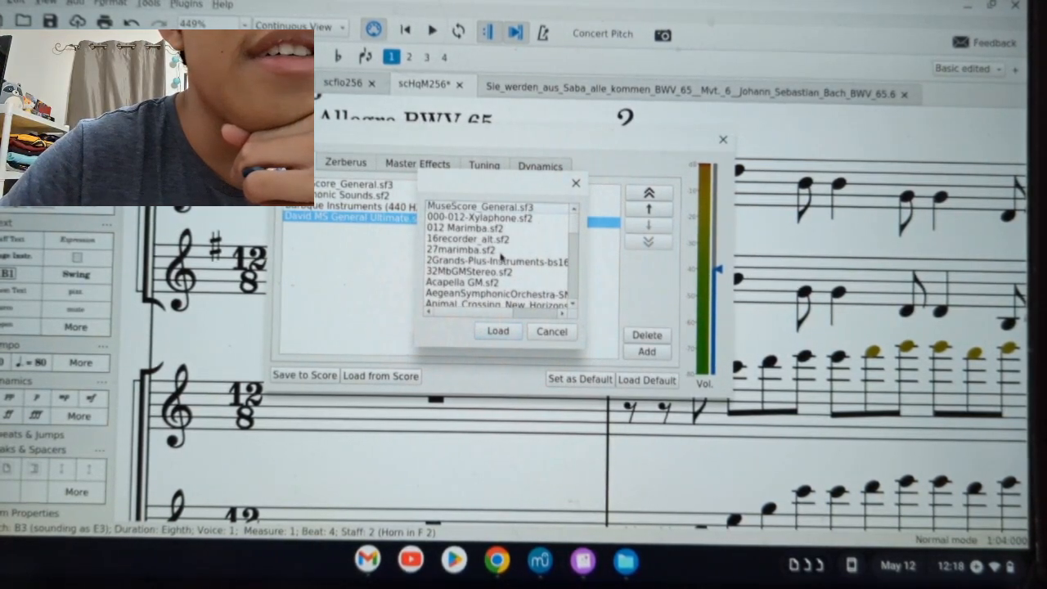
{"action": "scroll", "coordinate": [502, 270], "scroll_direction": "down", "scroll_amount": 3}
{"action": "left_click", "coordinate": [507, 282]}
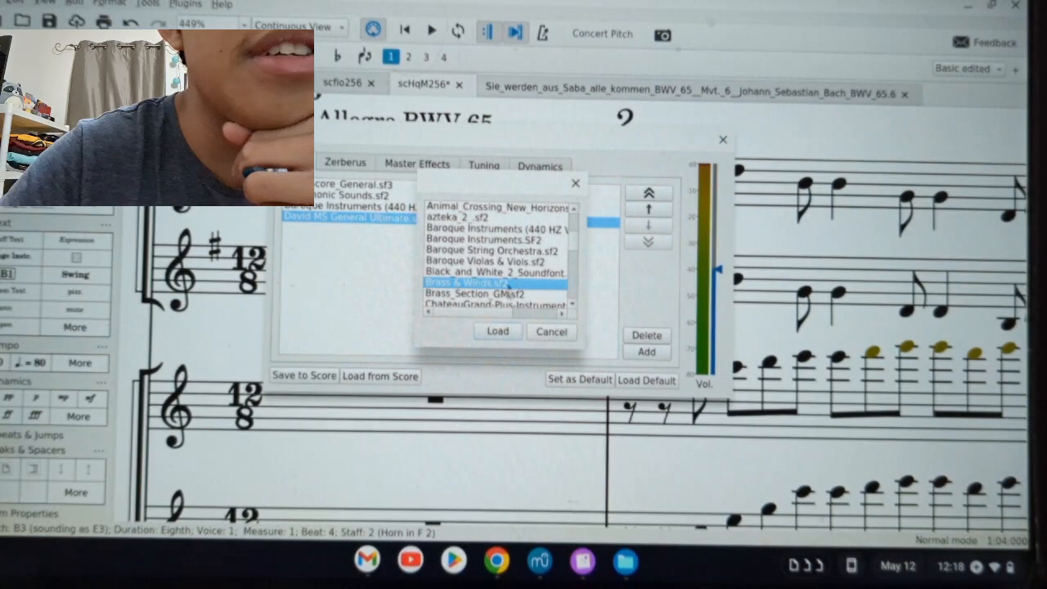
{"action": "left_click", "coordinate": [498, 332]}
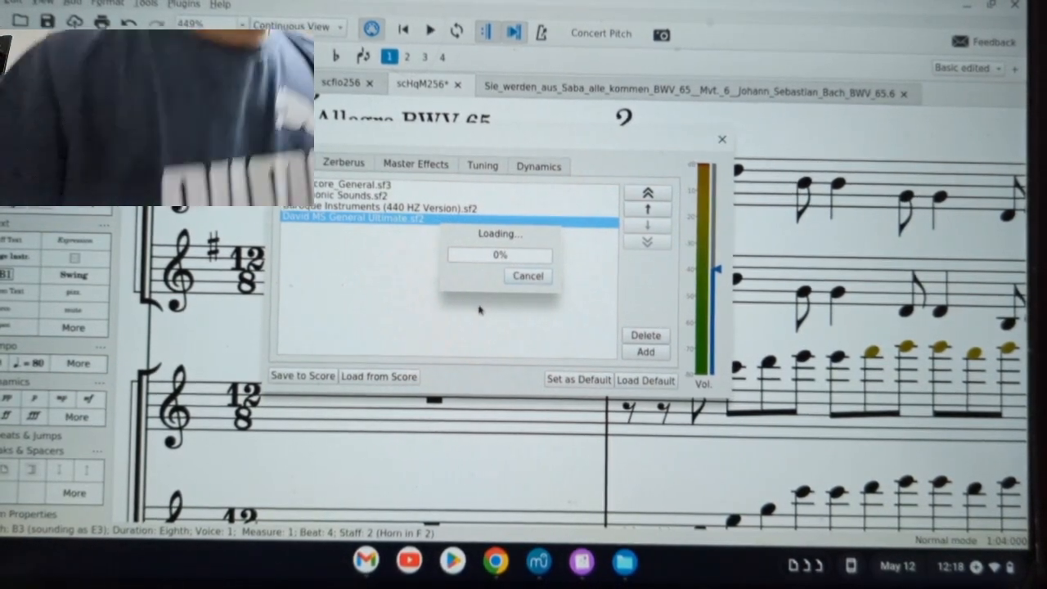
{"action": "left_click", "coordinate": [517, 186]}
{"action": "left_click", "coordinate": [646, 242]}
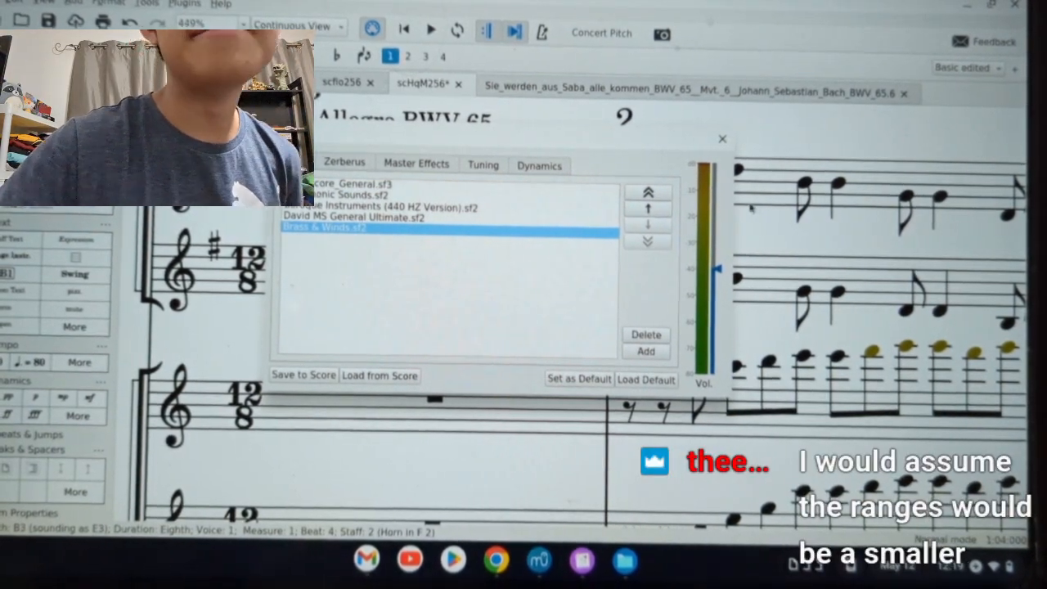
- Close the synthesizer, select the first note of Horn in F 2, and show the mixer
{"action": "left_click", "coordinate": [722, 139]}
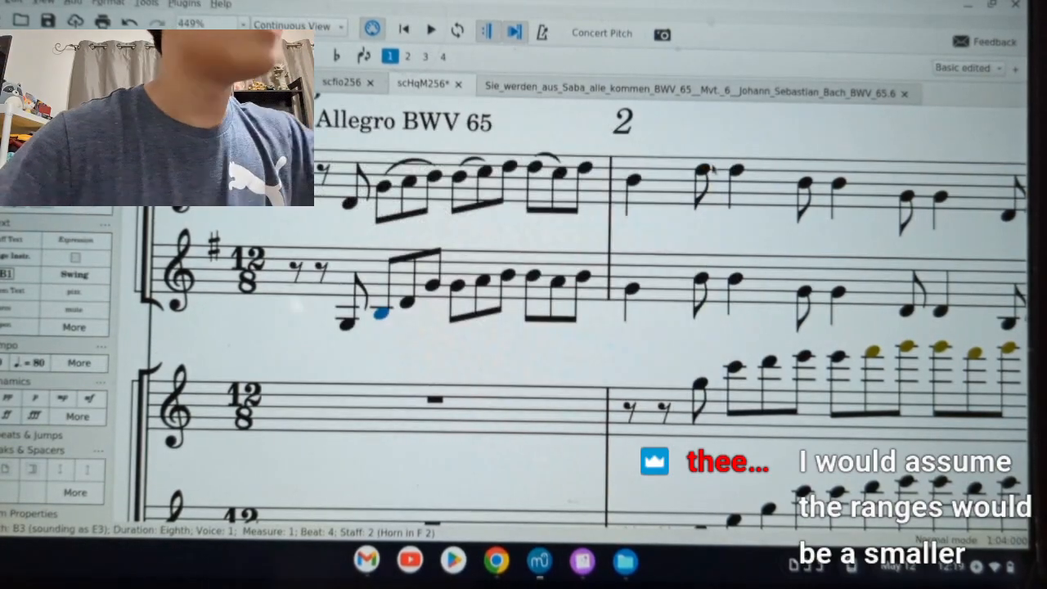
{"action": "left_click", "coordinate": [347, 324]}
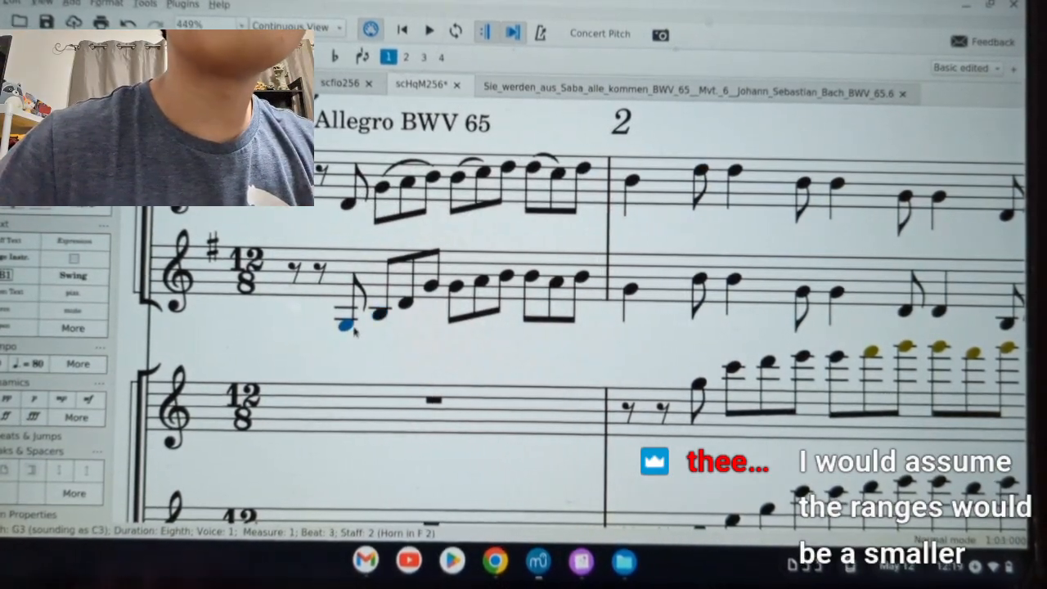
{"action": "left_click", "coordinate": [41, 3]}
{"action": "left_click", "coordinate": [61, 111]}
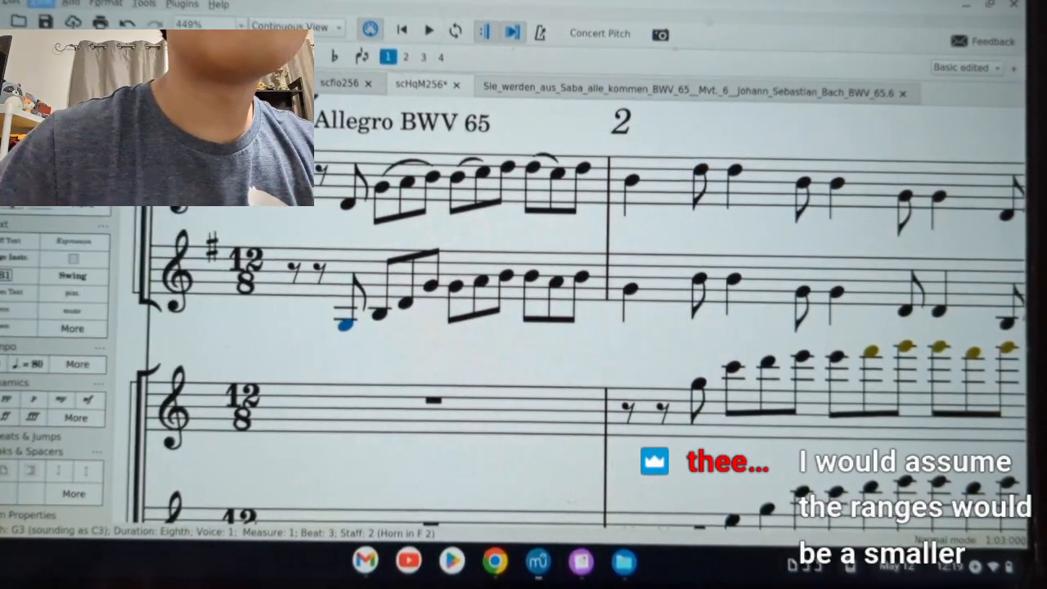
- Change the mixer sound of Horn in F 1 to Corno
{"action": "left_click", "coordinate": [825, 280]}
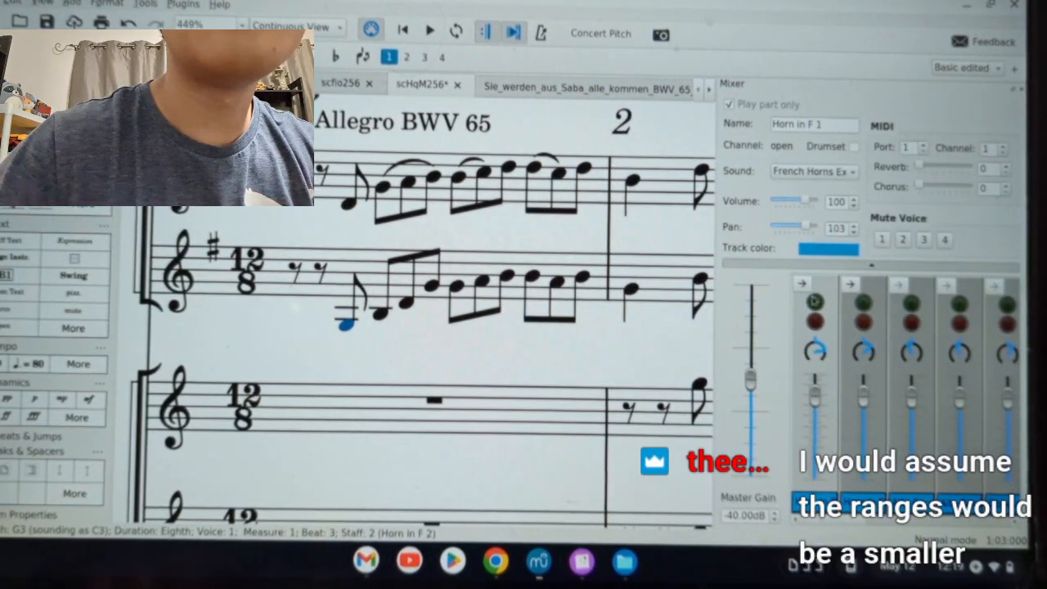
{"action": "left_click", "coordinate": [821, 170]}
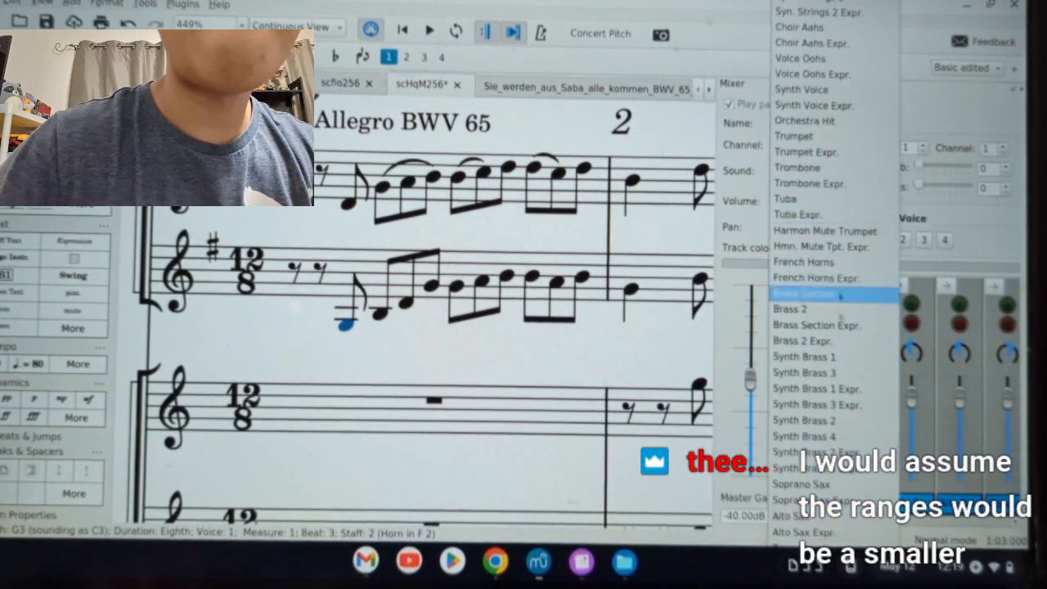
{"action": "scroll", "coordinate": [826, 442], "scroll_direction": "down", "scroll_amount": 15}
{"action": "scroll", "coordinate": [830, 441], "scroll_direction": "down", "scroll_amount": 20}
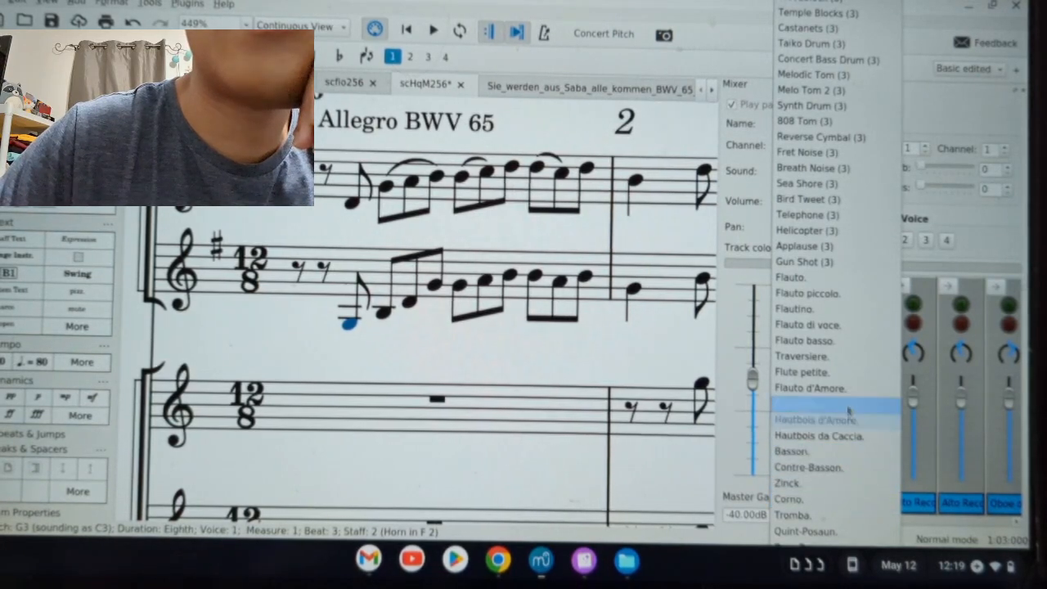
{"action": "left_click", "coordinate": [816, 500]}
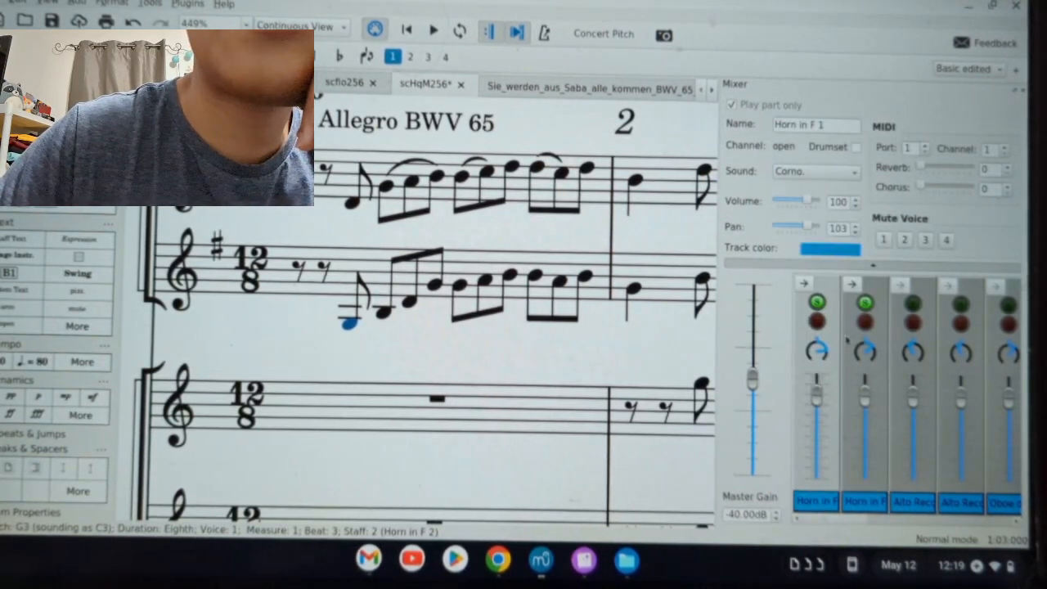
- Change the mixer sound of Horn in F 2 to Baroque Horn
{"action": "left_click", "coordinate": [813, 172]}
{"action": "scroll", "coordinate": [820, 409], "scroll_direction": "down", "scroll_amount": 10}
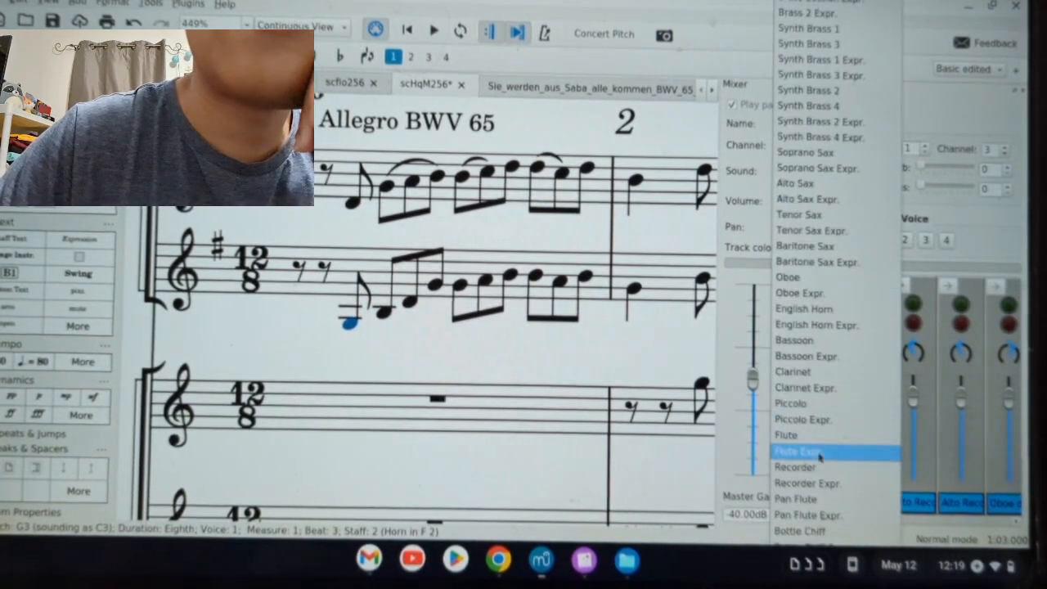
{"action": "scroll", "coordinate": [819, 468], "scroll_direction": "down", "scroll_amount": 15}
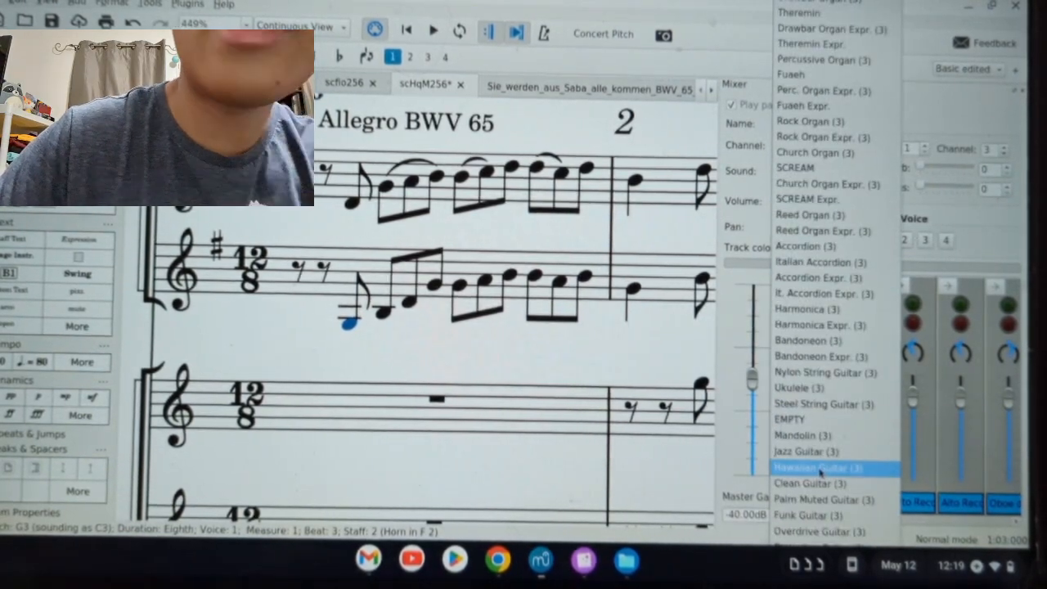
{"action": "scroll", "coordinate": [823, 463], "scroll_direction": "down", "scroll_amount": 20}
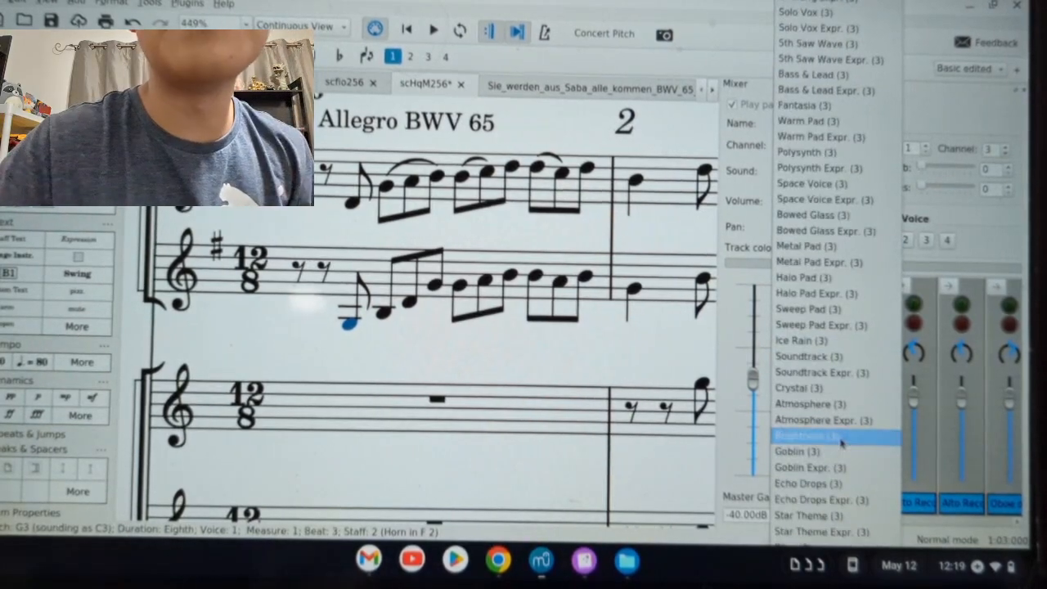
{"action": "scroll", "coordinate": [842, 433], "scroll_direction": "up", "scroll_amount": 15}
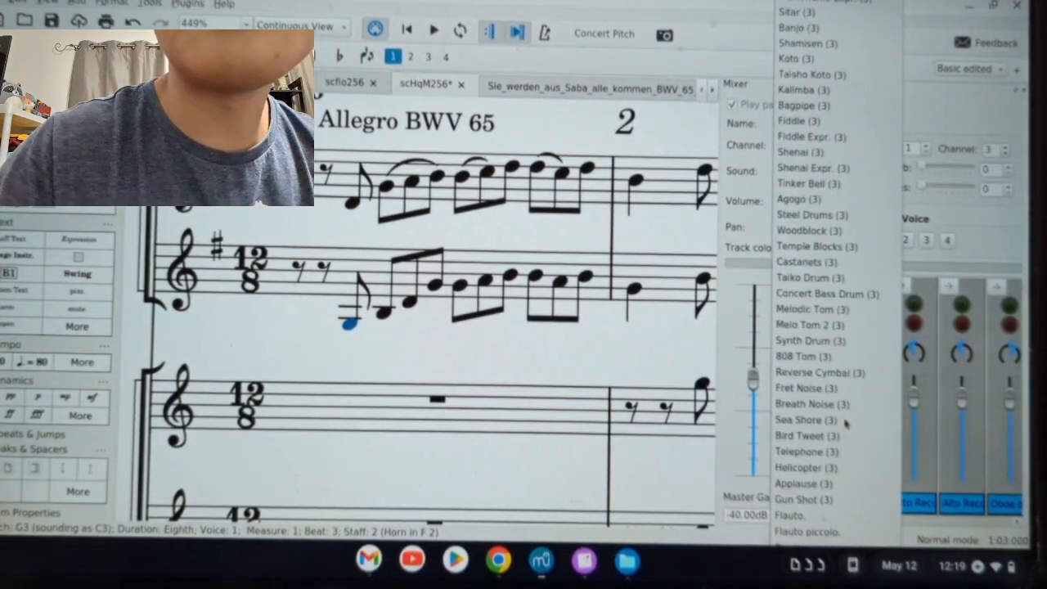
{"action": "scroll", "coordinate": [843, 430], "scroll_direction": "up", "scroll_amount": 20}
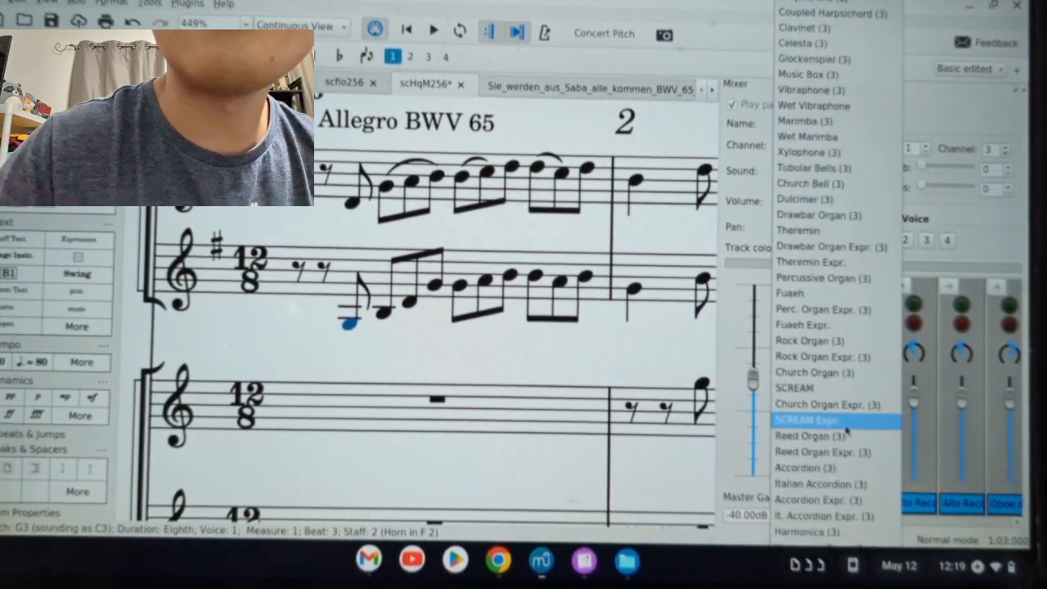
{"action": "scroll", "coordinate": [847, 429], "scroll_direction": "up", "scroll_amount": 15}
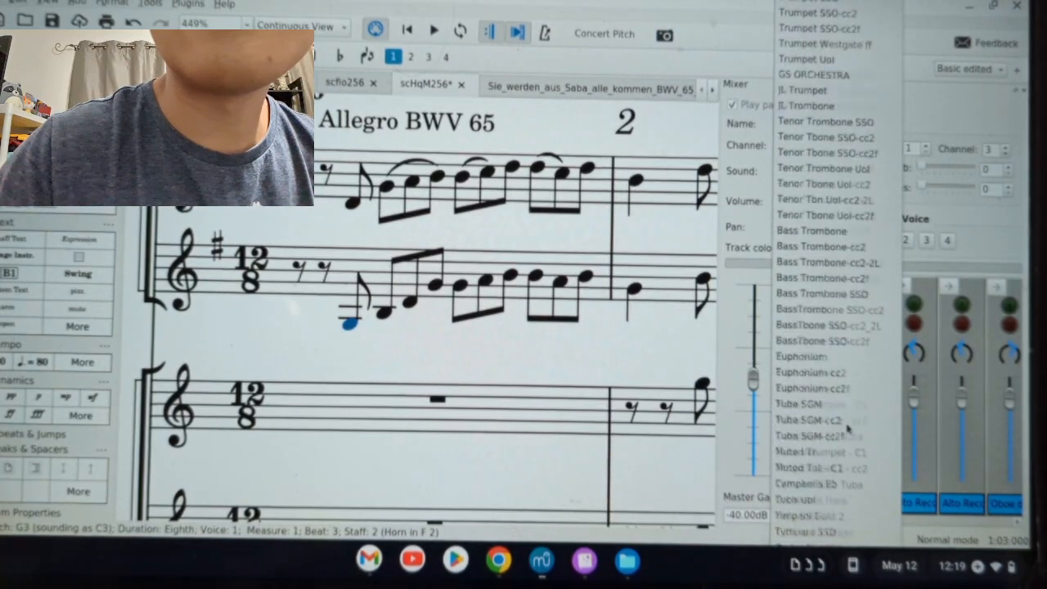
{"action": "scroll", "coordinate": [847, 426], "scroll_direction": "up", "scroll_amount": 1}
{"action": "scroll", "coordinate": [850, 426], "scroll_direction": "up", "scroll_amount": 20}
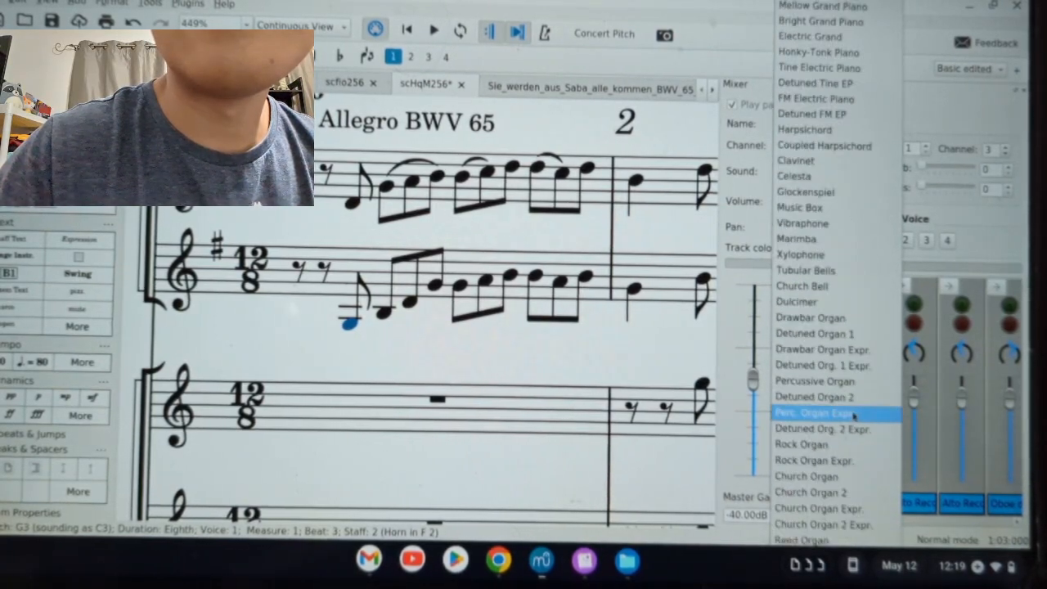
{"action": "scroll", "coordinate": [854, 418], "scroll_direction": "down", "scroll_amount": 15}
{"action": "scroll", "coordinate": [854, 418], "scroll_direction": "down", "scroll_amount": 20}
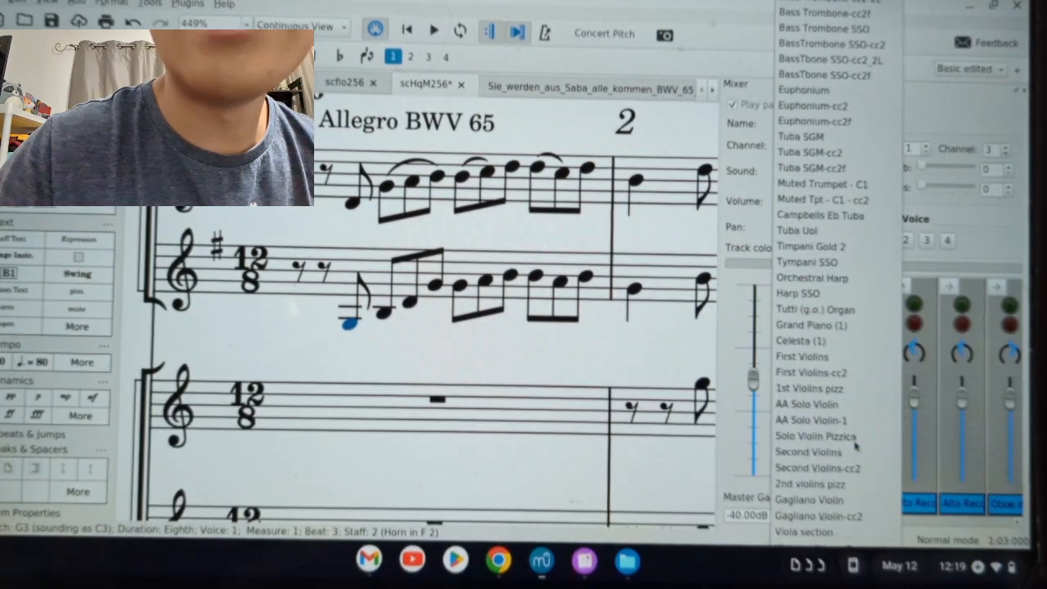
{"action": "scroll", "coordinate": [853, 447], "scroll_direction": "up", "scroll_amount": 20}
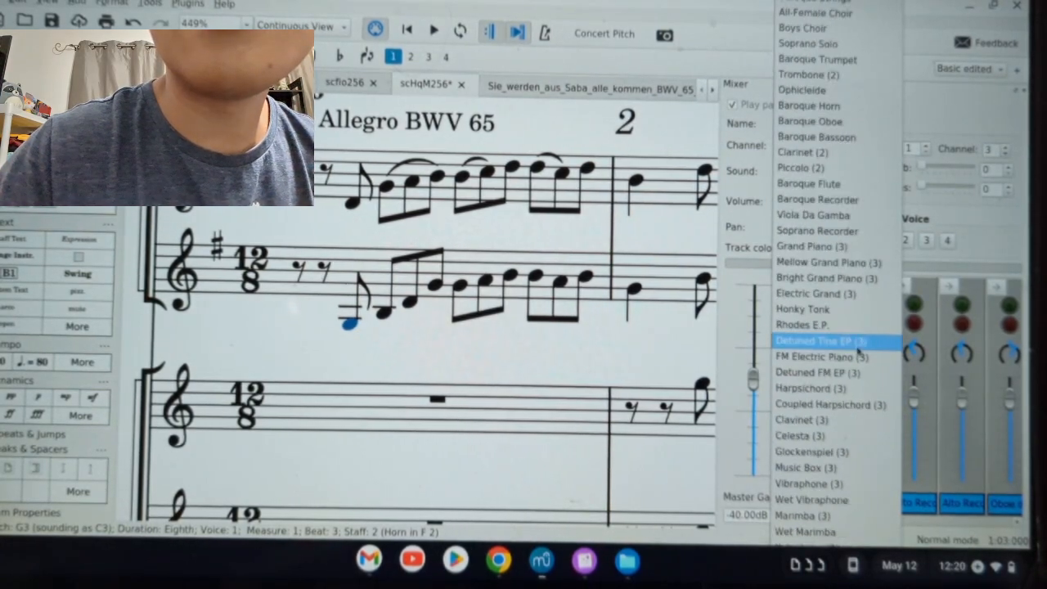
{"action": "left_click", "coordinate": [844, 107]}
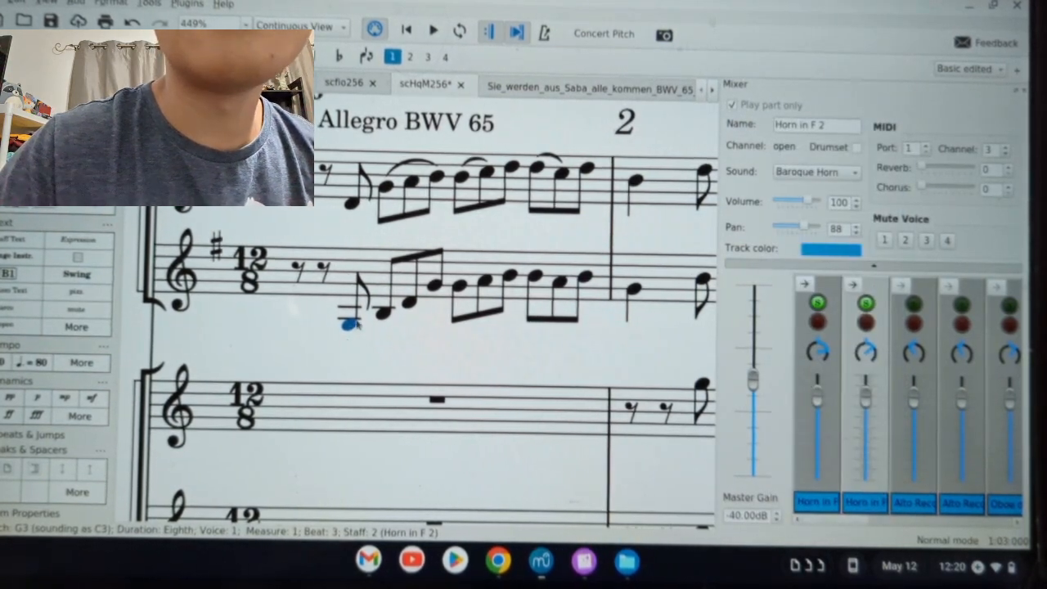
- Play the first movement's opening with both horns, stop, and play it again with only Horn in F 1 soloed
{"action": "left_click", "coordinate": [426, 31]}
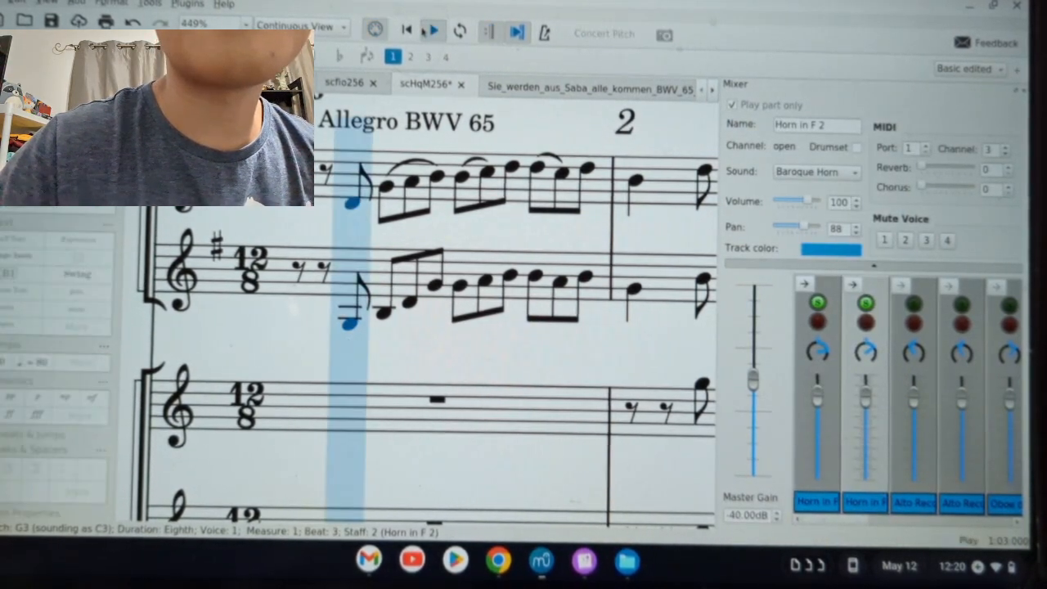
{"action": "left_click", "coordinate": [426, 31]}
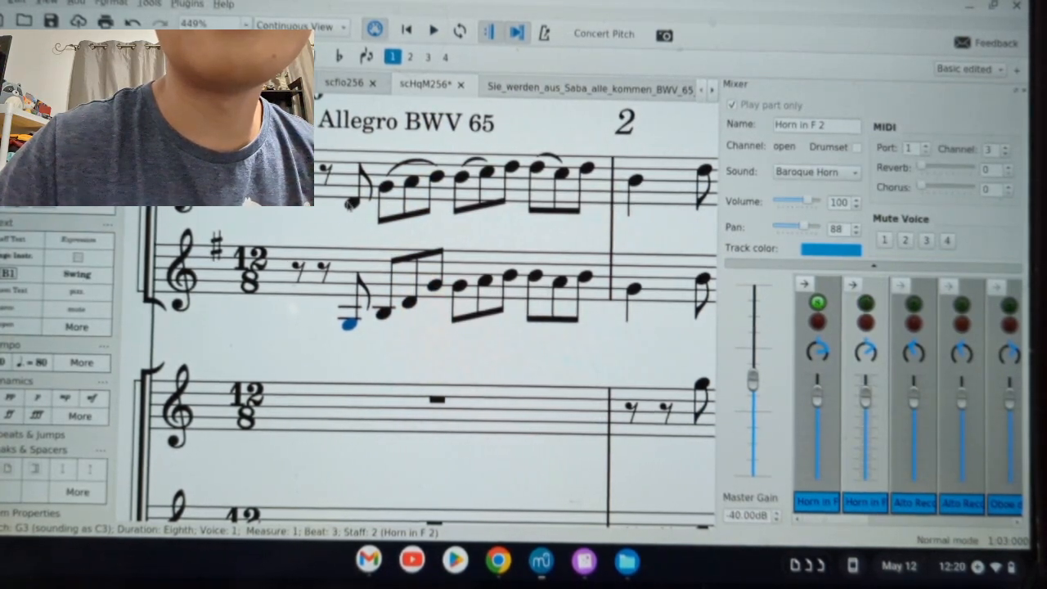
{"action": "key", "text": "alt+Up"}
{"action": "left_click", "coordinate": [433, 30]}
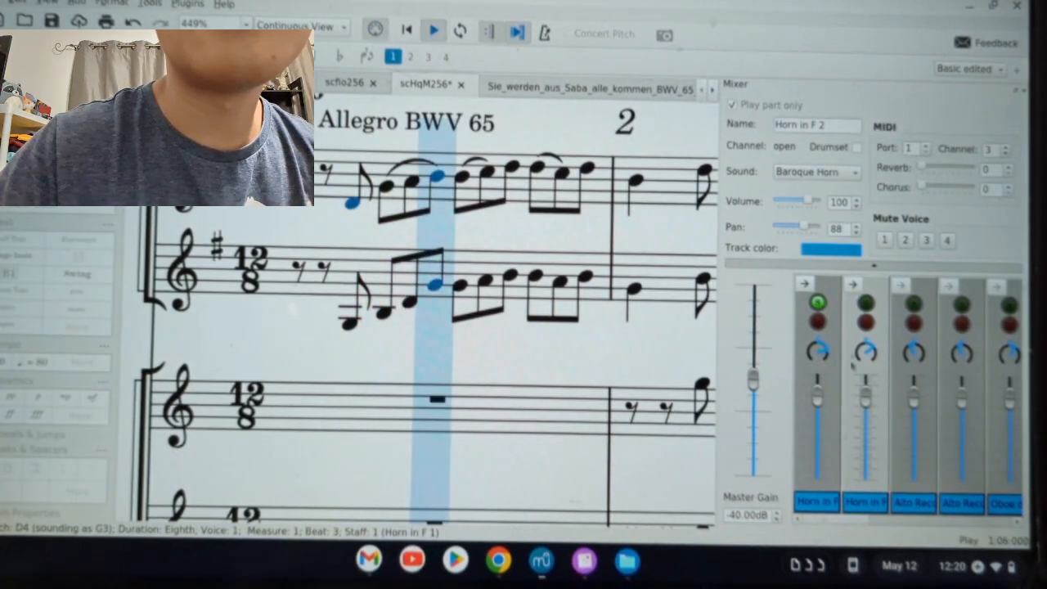
- Set the volume of Horn in F 1 to 127 and the master gain to -37.70 dB, and stop playback
{"action": "left_click_drag", "start_coordinate": [817, 398], "coordinate": [818, 367]}
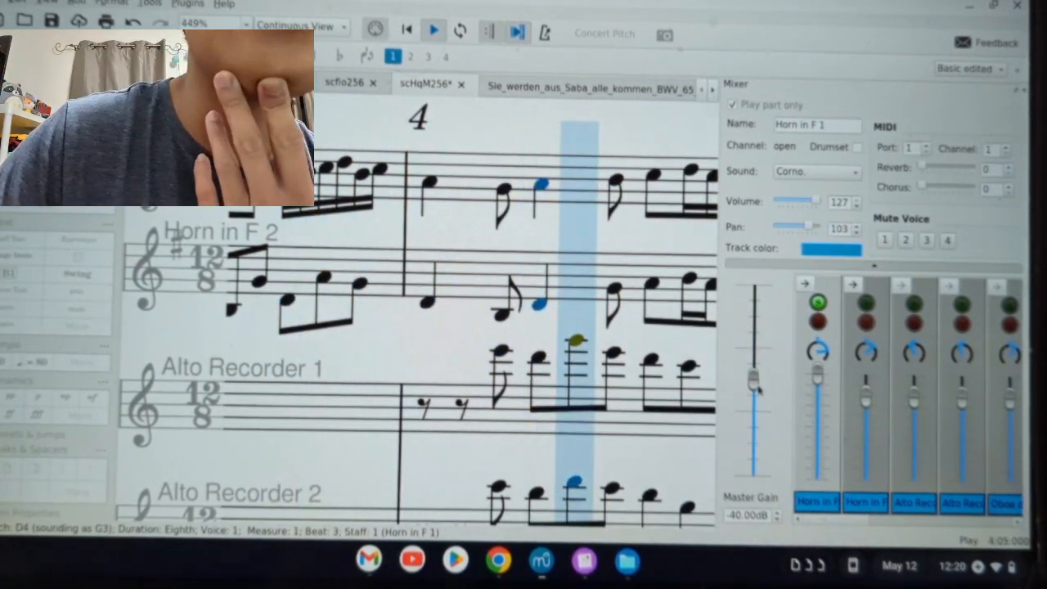
{"action": "left_click_drag", "start_coordinate": [758, 394], "coordinate": [761, 382]}
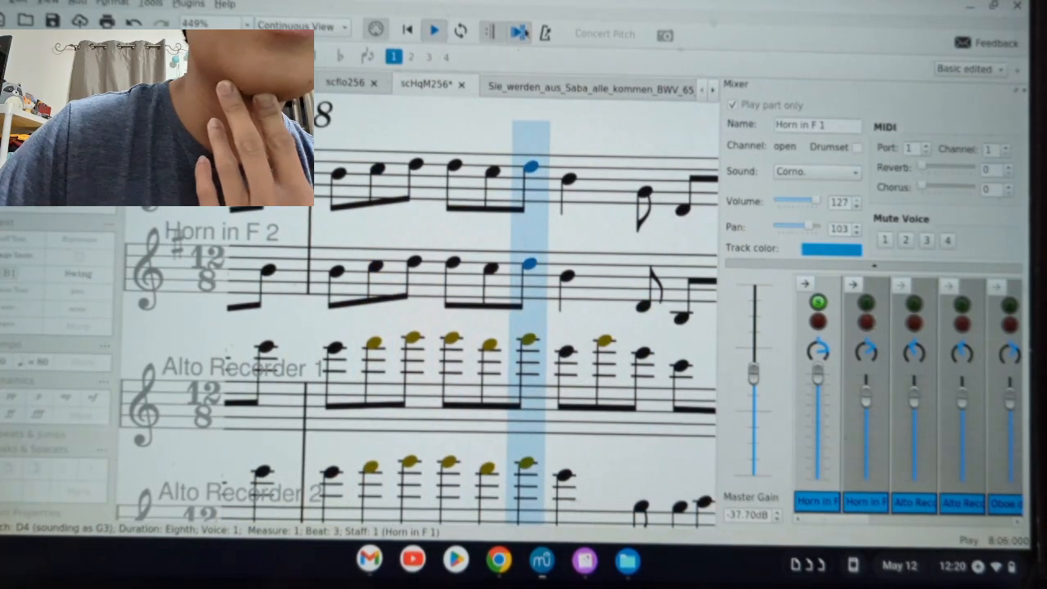
{"action": "left_click", "coordinate": [436, 31]}
- Look through the horn parts from measure 8 of the first movement to the start of the third movement
{"action": "scroll", "coordinate": [571, 287], "scroll_direction": "down", "scroll_amount": 2}
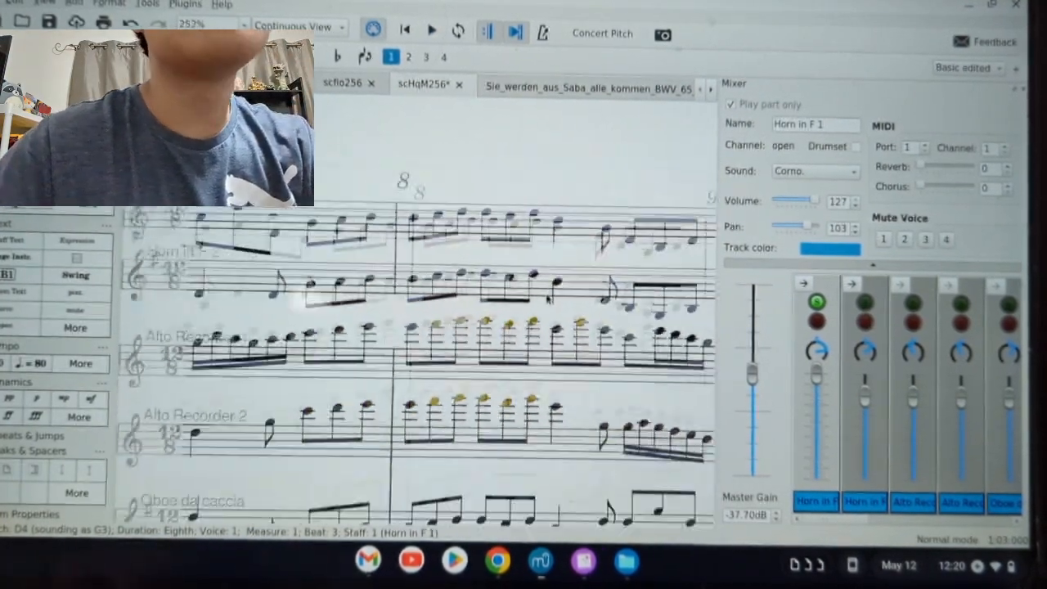
{"action": "scroll", "coordinate": [570, 287], "scroll_direction": "right", "scroll_amount": 5}
{"action": "scroll", "coordinate": [571, 287], "scroll_direction": "right", "scroll_amount": 5}
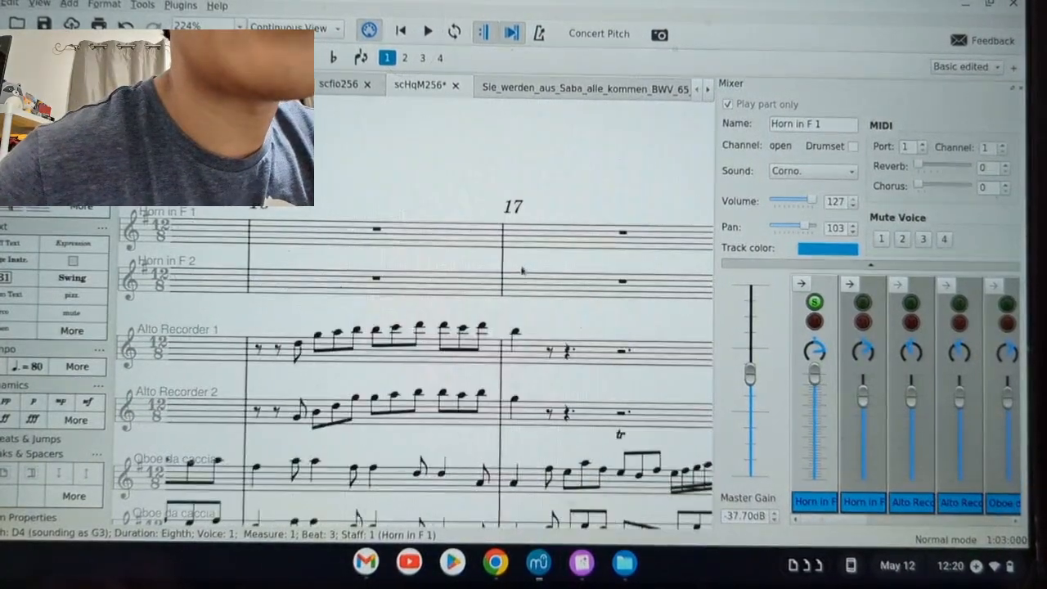
{"action": "scroll", "coordinate": [528, 265], "scroll_direction": "right", "scroll_amount": 10}
{"action": "scroll", "coordinate": [549, 265], "scroll_direction": "right", "scroll_amount": 3}
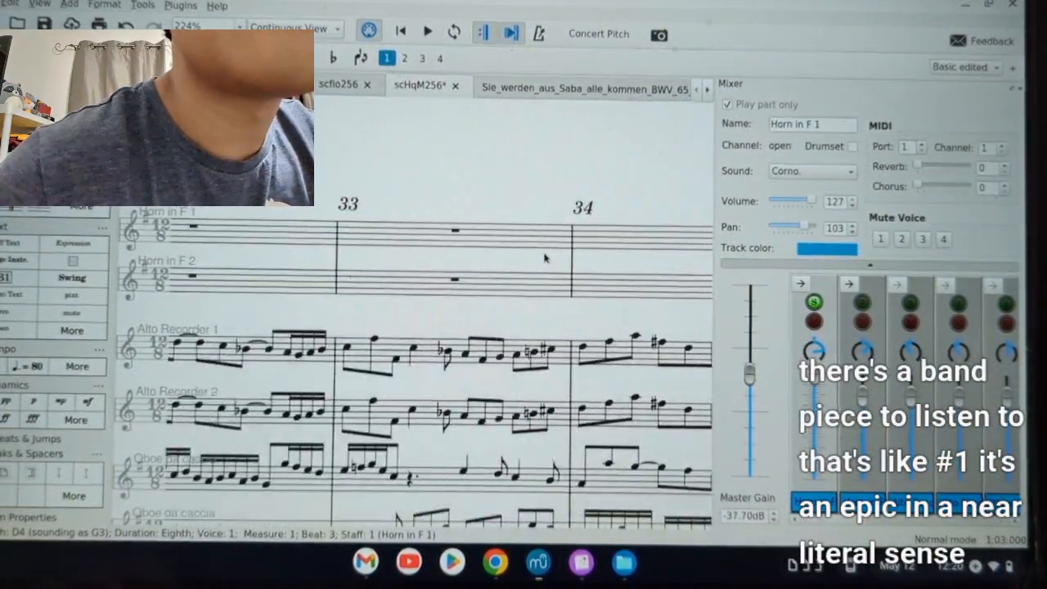
{"action": "scroll", "coordinate": [545, 257], "scroll_direction": "down", "scroll_amount": 5}
{"action": "scroll", "coordinate": [325, 249], "scroll_direction": "up", "scroll_amount": 4}
{"action": "scroll", "coordinate": [351, 268], "scroll_direction": "left", "scroll_amount": 4}
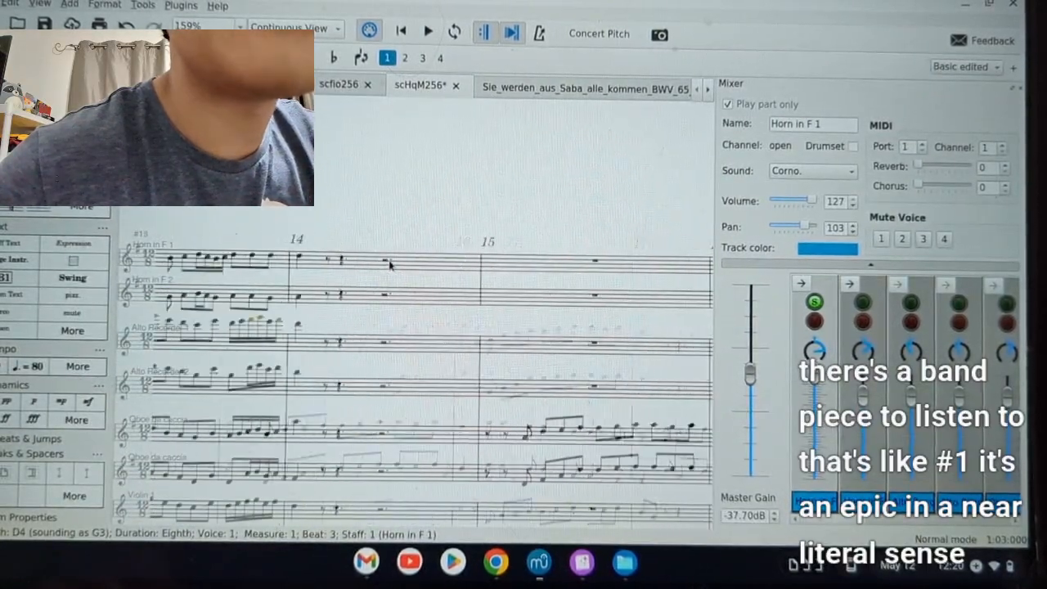
{"action": "scroll", "coordinate": [376, 264], "scroll_direction": "left", "scroll_amount": 2}
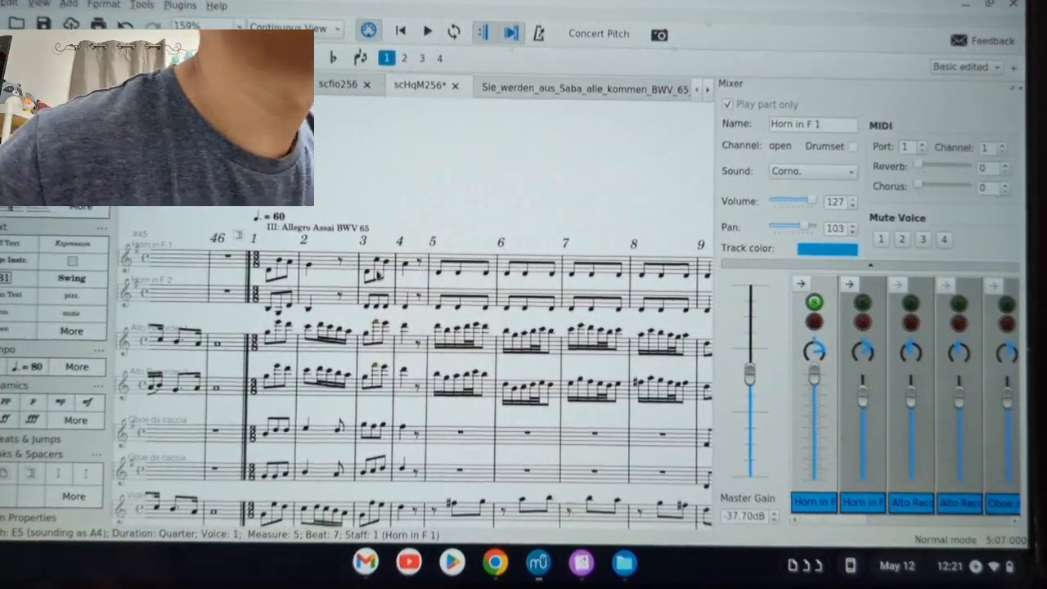
- Check the high Horn in F 1 notes in measure 21 of the third movement and view the horn parts through measure 149
{"action": "scroll", "coordinate": [433, 265], "scroll_direction": "right", "scroll_amount": 5}
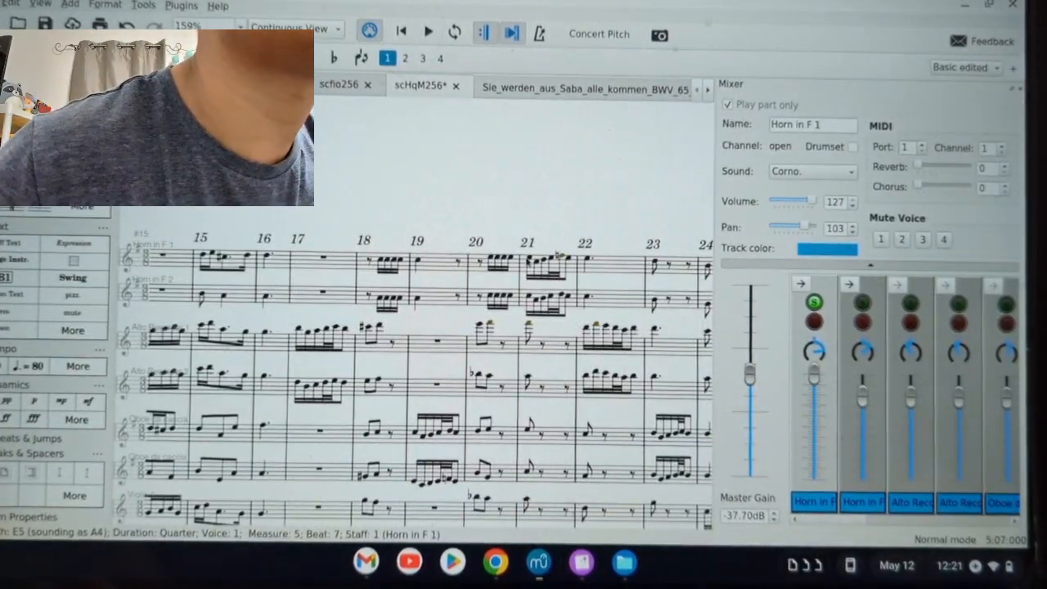
{"action": "left_click", "coordinate": [566, 259]}
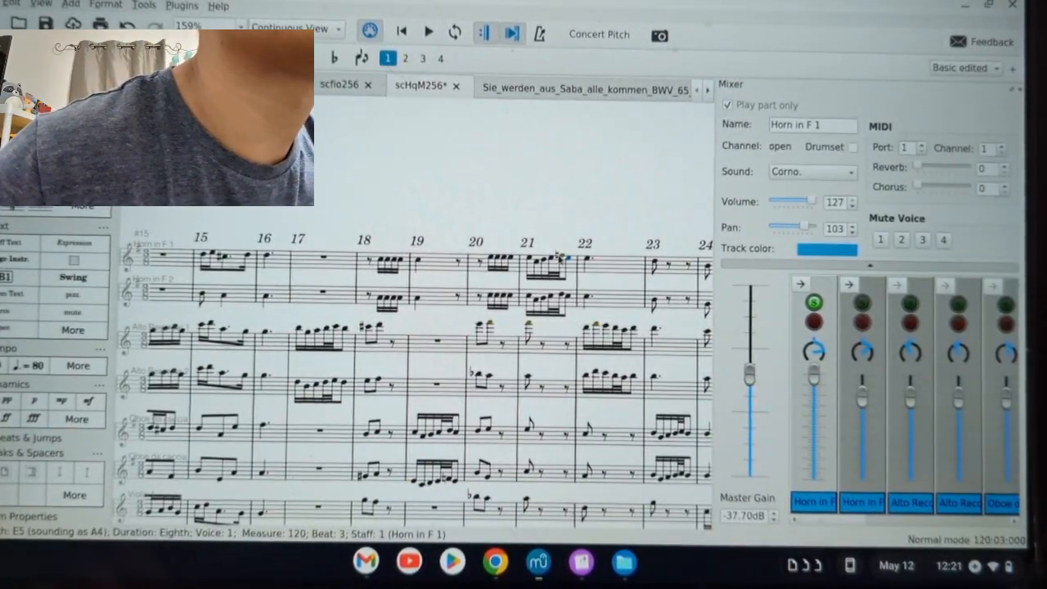
{"action": "left_click", "coordinate": [560, 256]}
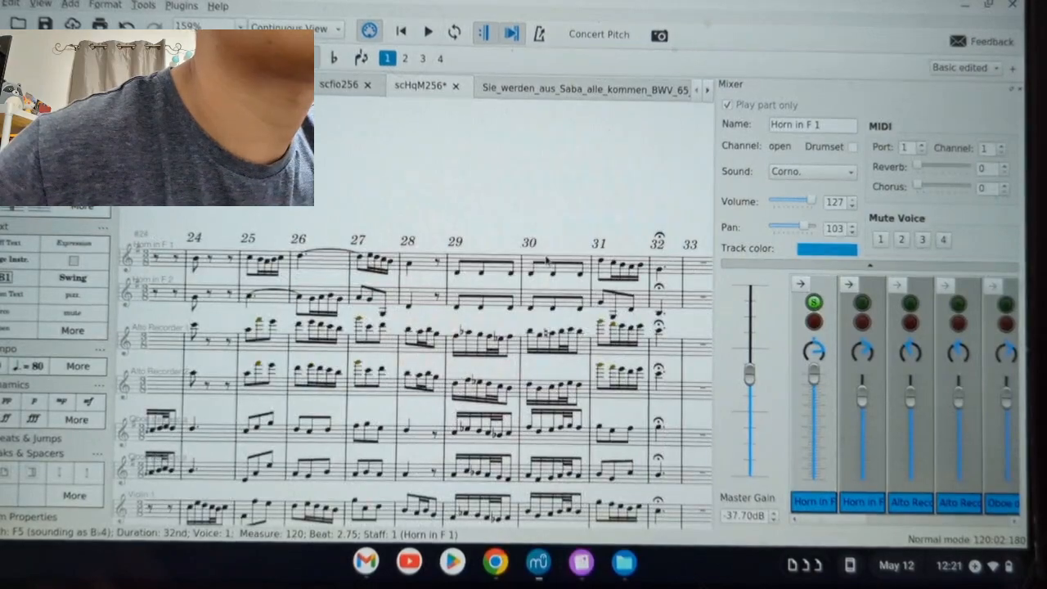
{"action": "scroll", "coordinate": [546, 266], "scroll_direction": "right", "scroll_amount": 2}
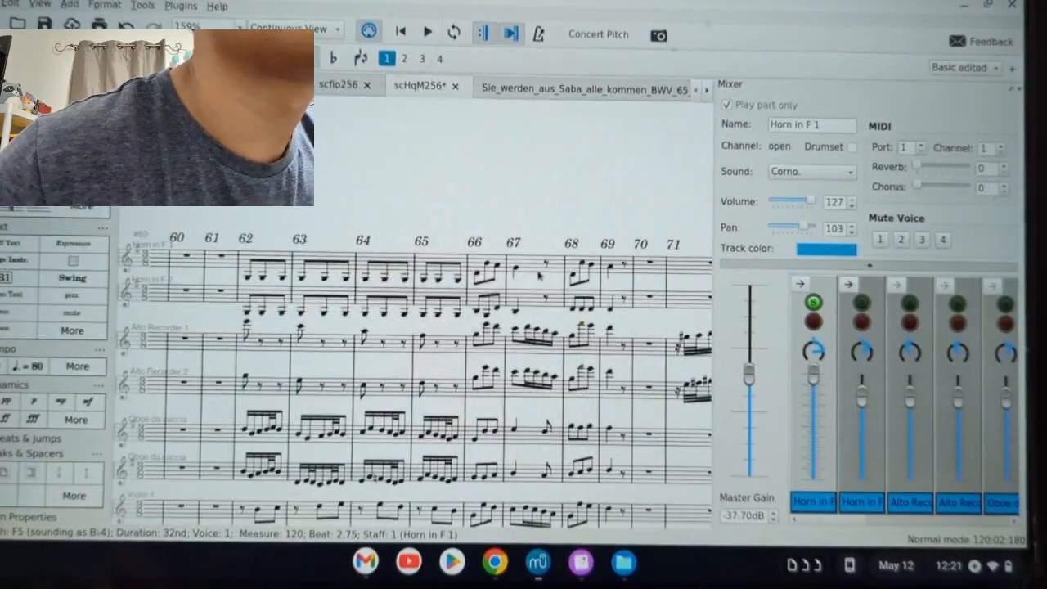
{"action": "scroll", "coordinate": [535, 279], "scroll_direction": "right", "scroll_amount": 15}
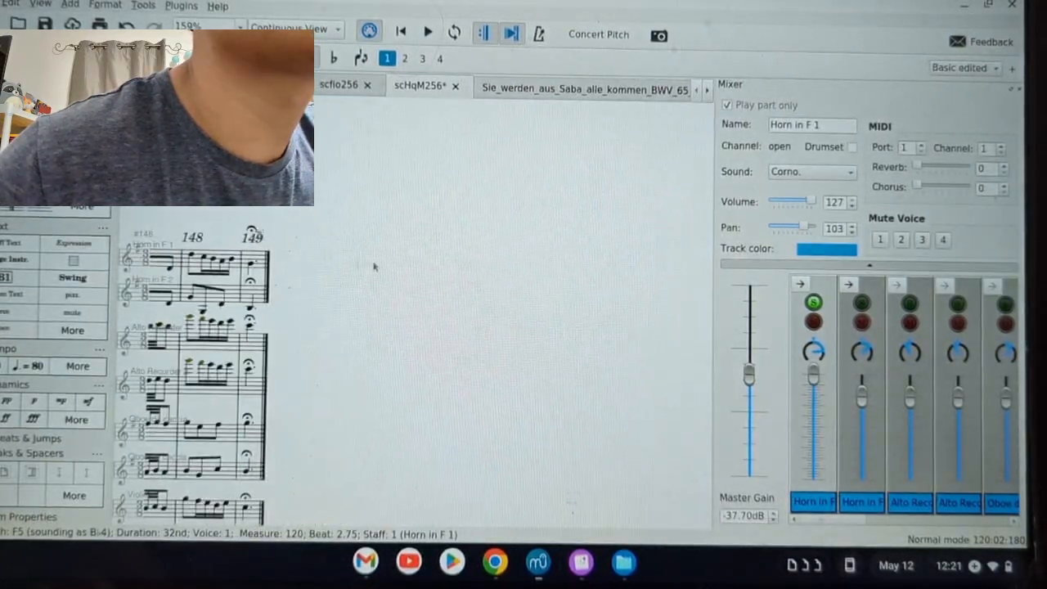
- Check individual Horn in F 2 notes backwards through the third movement, including the low notes in measures 148, 144 and 65
{"action": "scroll", "coordinate": [374, 267], "scroll_direction": "up", "scroll_amount": 5}
{"action": "scroll", "coordinate": [277, 327], "scroll_direction": "left", "scroll_amount": 2}
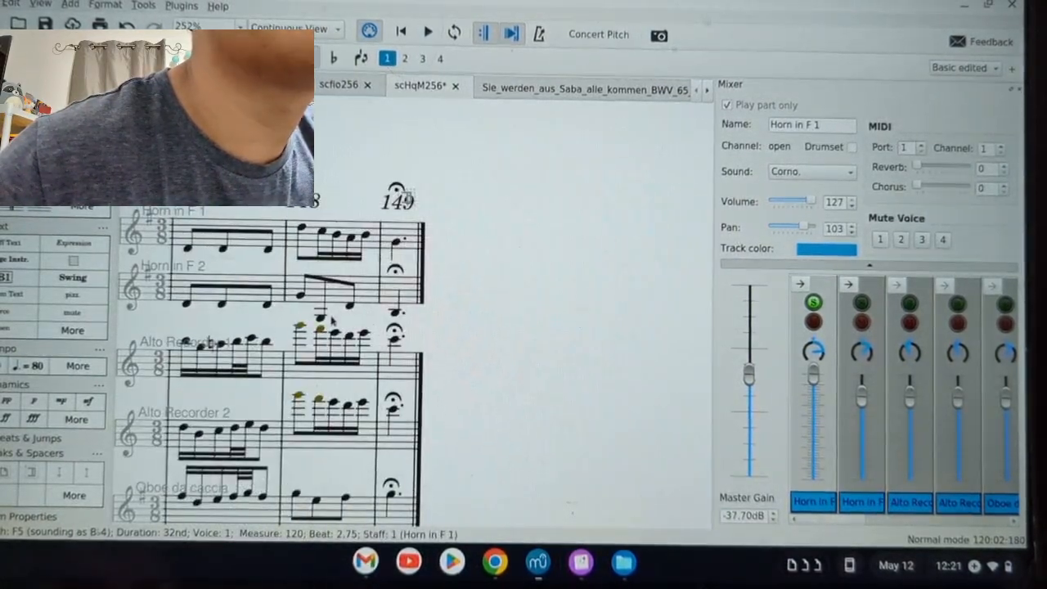
{"action": "left_click", "coordinate": [319, 316]}
{"action": "scroll", "coordinate": [372, 316], "scroll_direction": "left", "scroll_amount": 5}
{"action": "scroll", "coordinate": [372, 315], "scroll_direction": "left", "scroll_amount": 2}
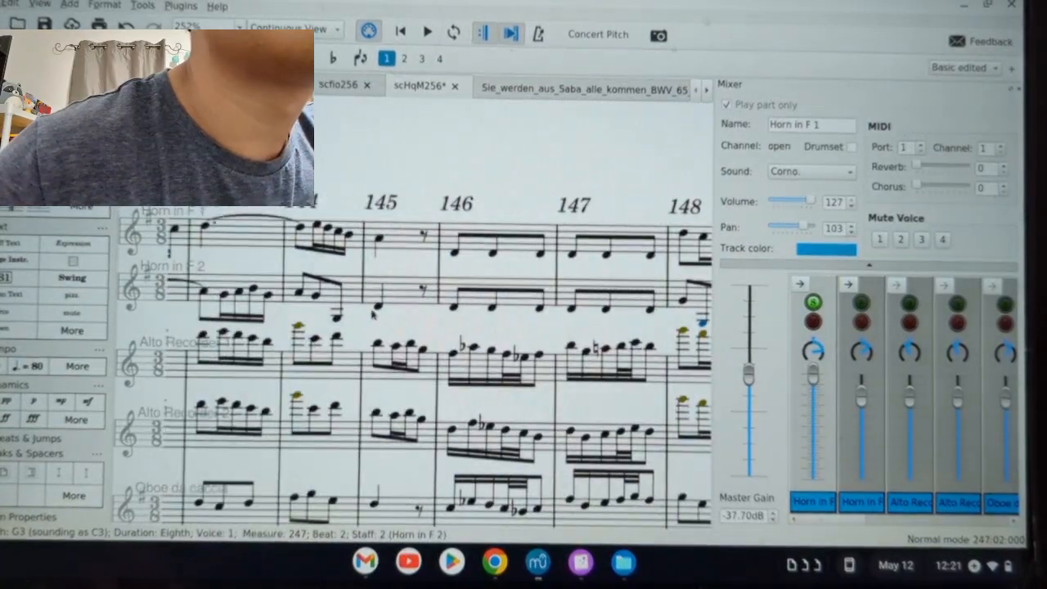
{"action": "left_click", "coordinate": [335, 318]}
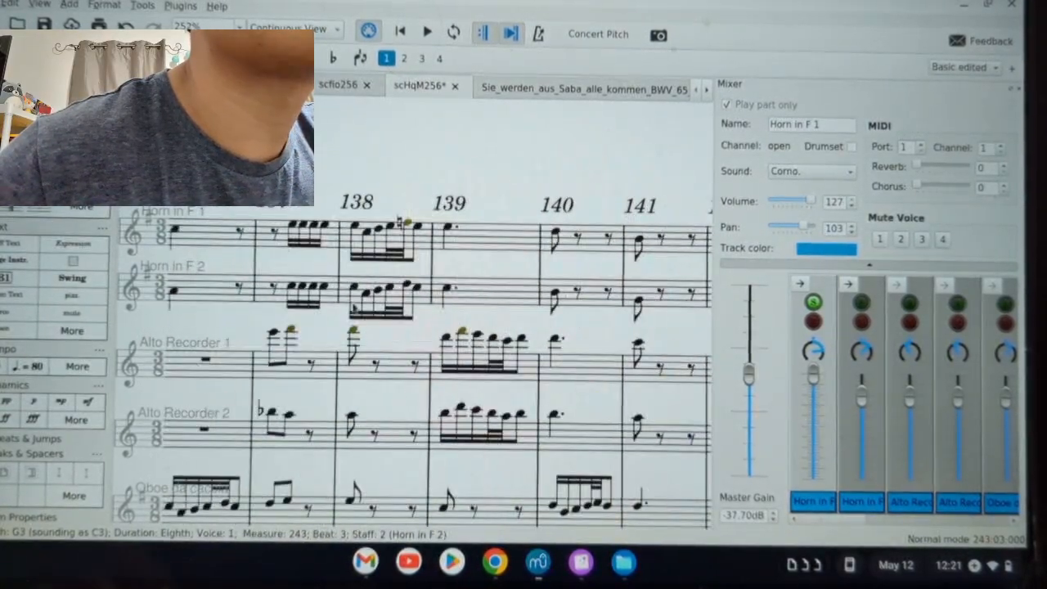
{"action": "scroll", "coordinate": [477, 319], "scroll_direction": "left", "scroll_amount": 8}
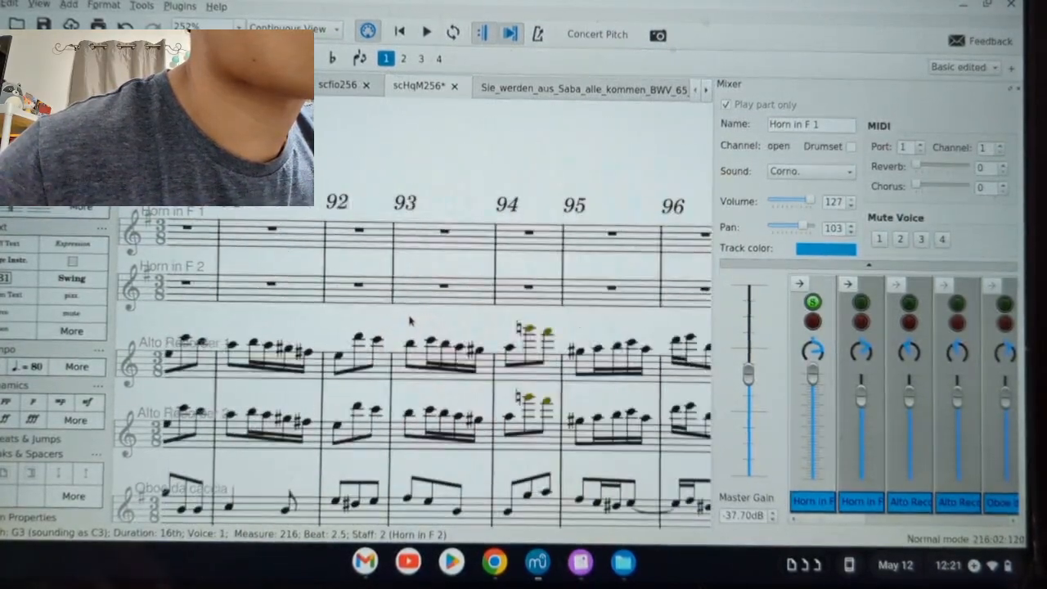
{"action": "scroll", "coordinate": [417, 320], "scroll_direction": "left", "scroll_amount": 10}
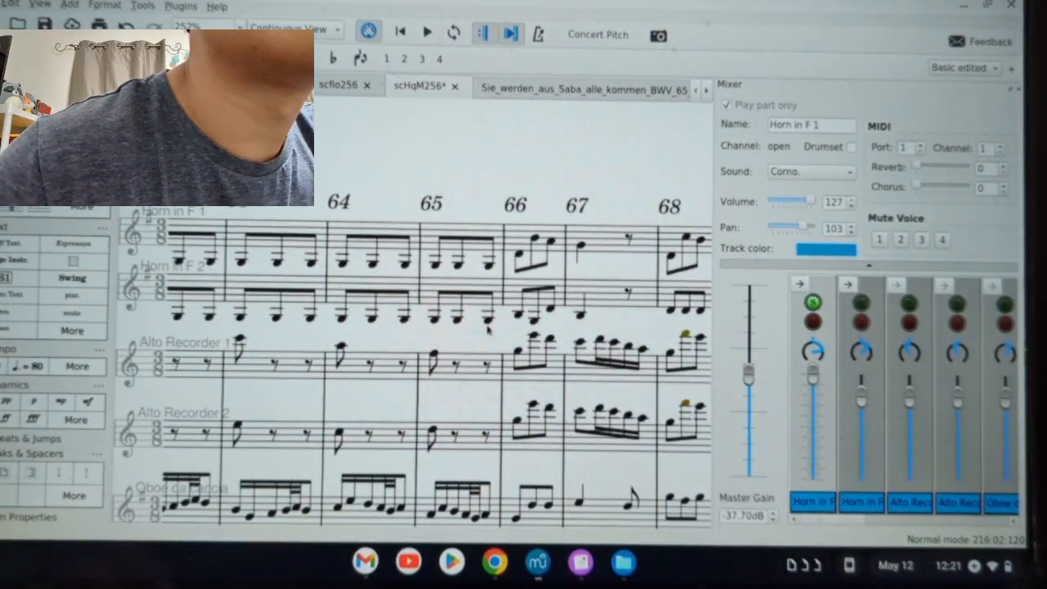
{"action": "scroll", "coordinate": [466, 323], "scroll_direction": "left", "scroll_amount": 8}
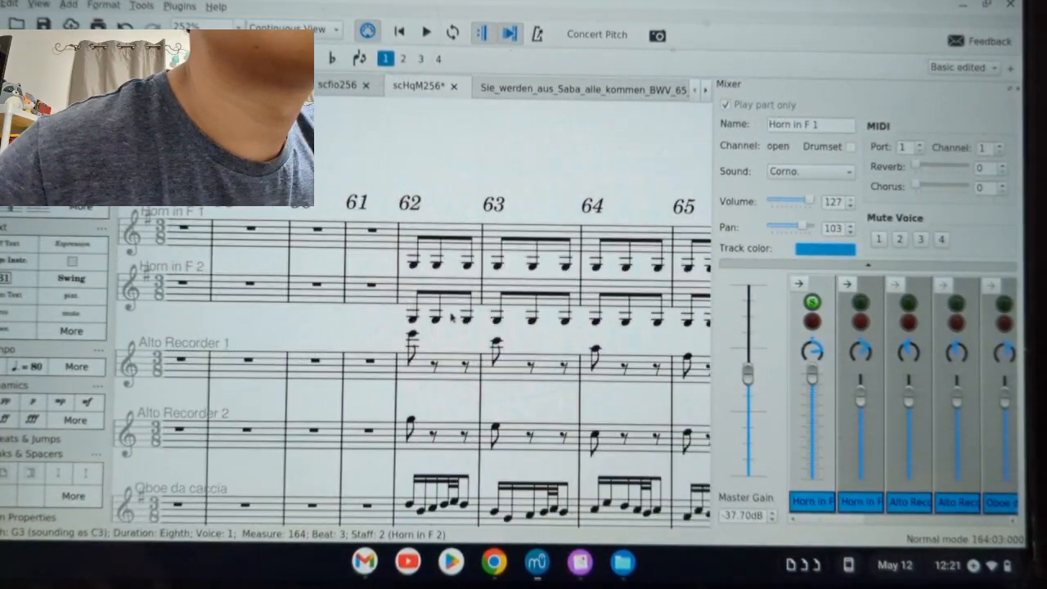
{"action": "scroll", "coordinate": [463, 316], "scroll_direction": "left", "scroll_amount": 10}
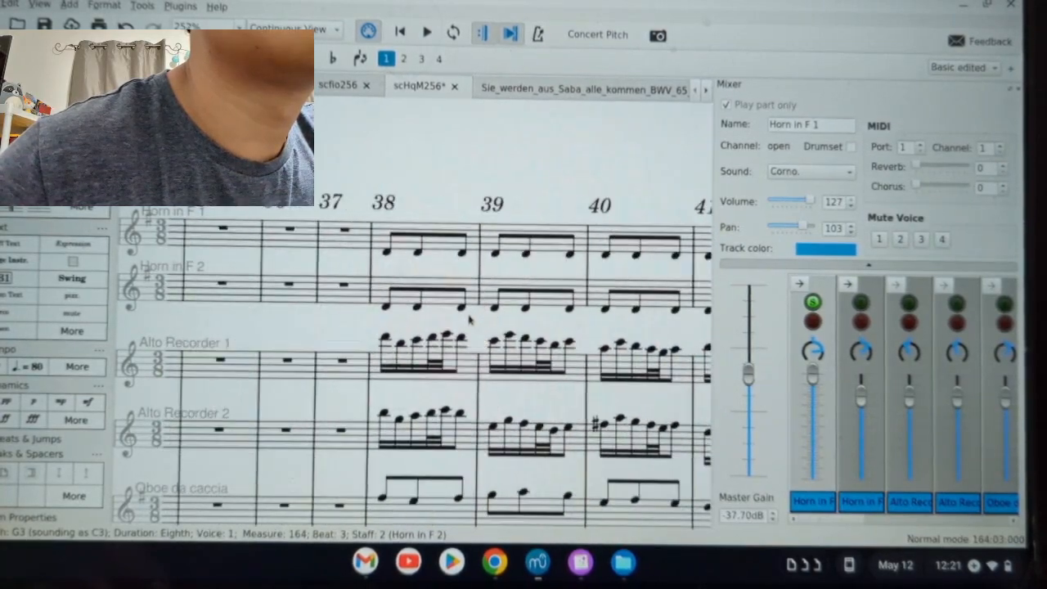
- Review the remaining earlier measures backwards and return to measure 1 of the first movement
{"action": "scroll", "coordinate": [469, 319], "scroll_direction": "left", "scroll_amount": 12}
{"action": "scroll", "coordinate": [482, 315], "scroll_direction": "left", "scroll_amount": 15}
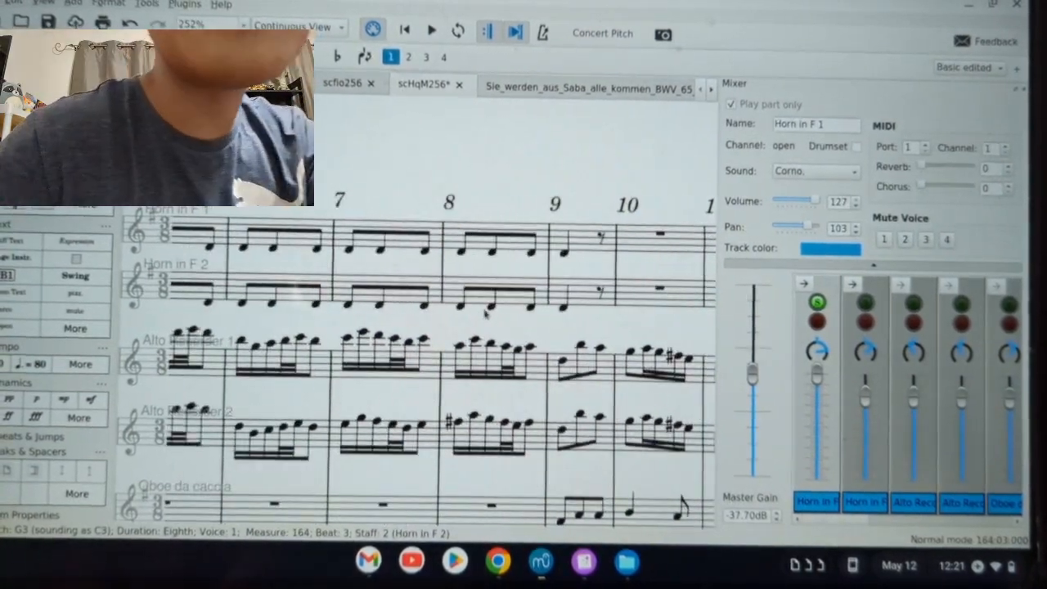
{"action": "scroll", "coordinate": [484, 315], "scroll_direction": "left", "scroll_amount": 12}
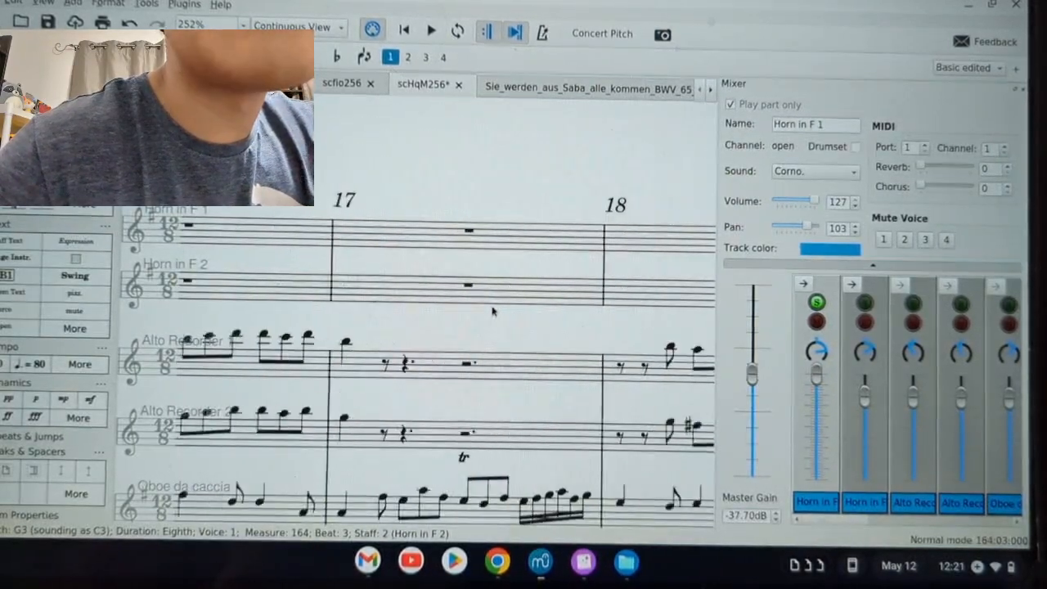
{"action": "scroll", "coordinate": [494, 310], "scroll_direction": "left", "scroll_amount": 5}
{"action": "scroll", "coordinate": [477, 321], "scroll_direction": "left", "scroll_amount": 6}
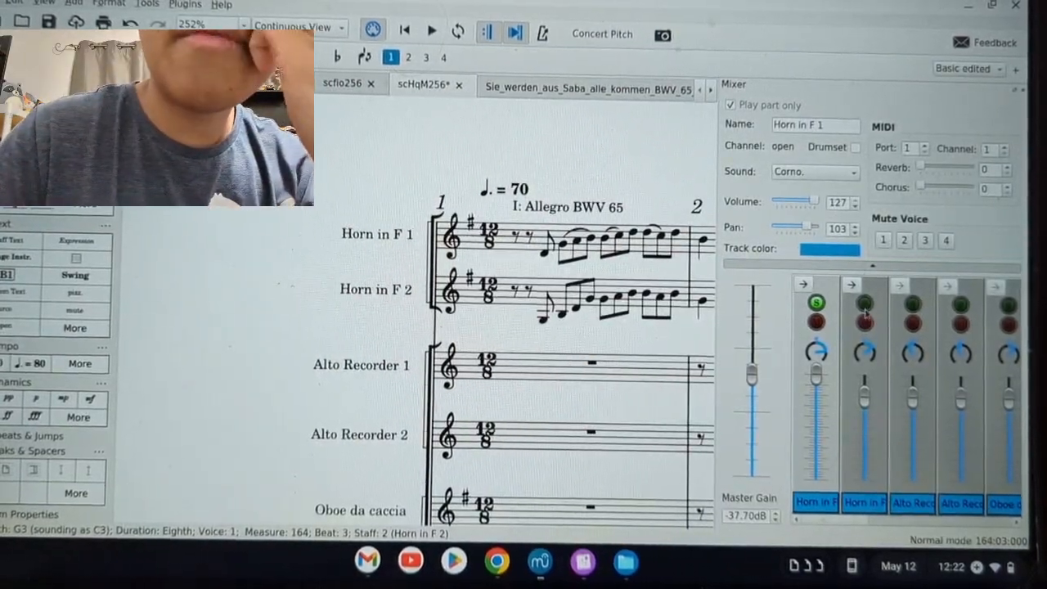
- Solo Horn in F 2 alongside Horn in F 1, play from measure 1's first note, and lower Horn in F 2's volume to 100
{"action": "left_click_drag", "start_coordinate": [865, 399], "coordinate": [866, 380]}
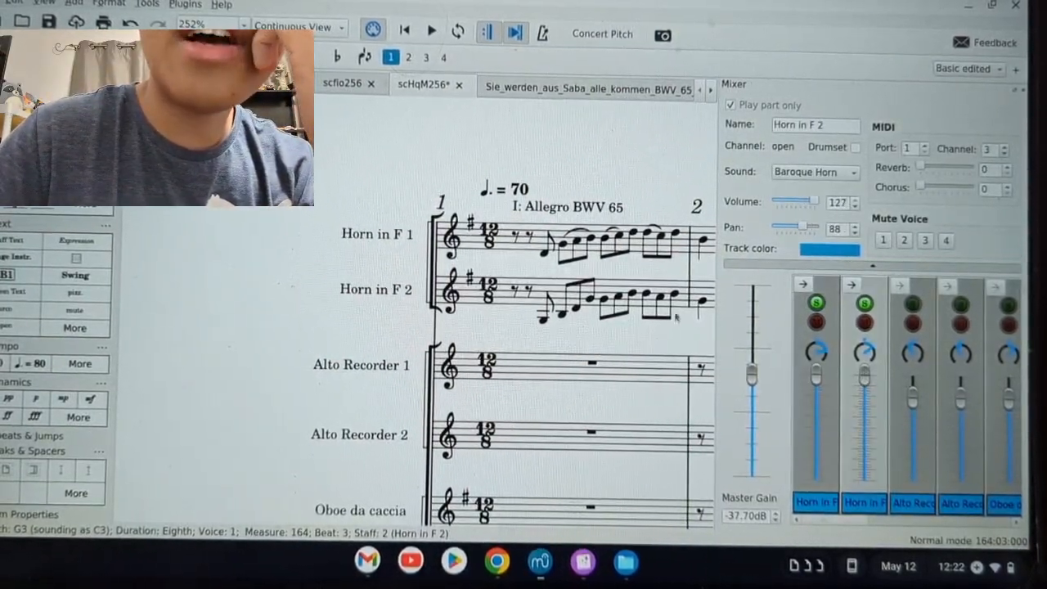
{"action": "left_click", "coordinate": [544, 254]}
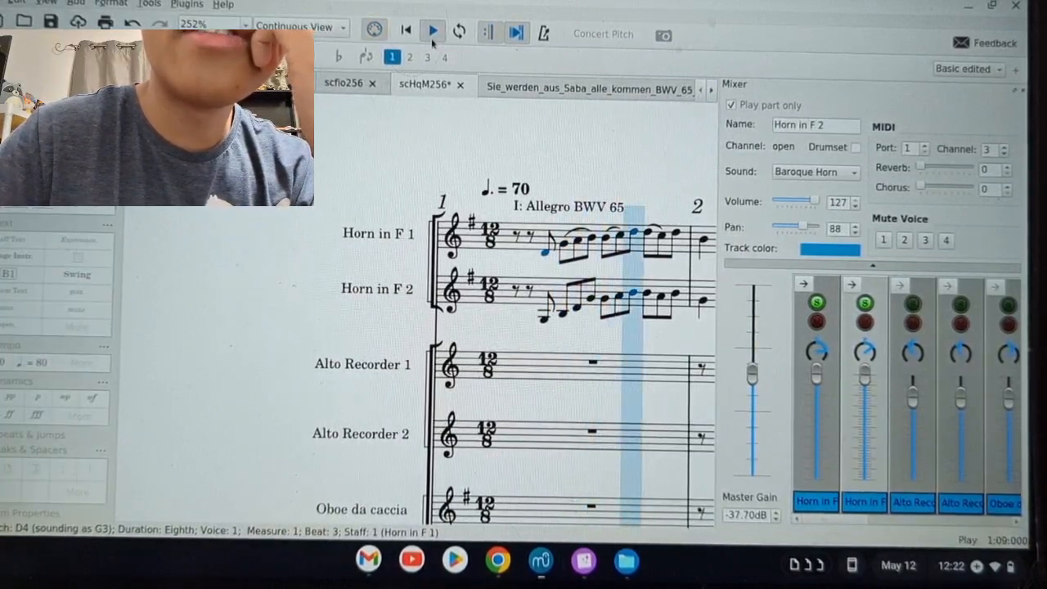
{"action": "left_click", "coordinate": [433, 33]}
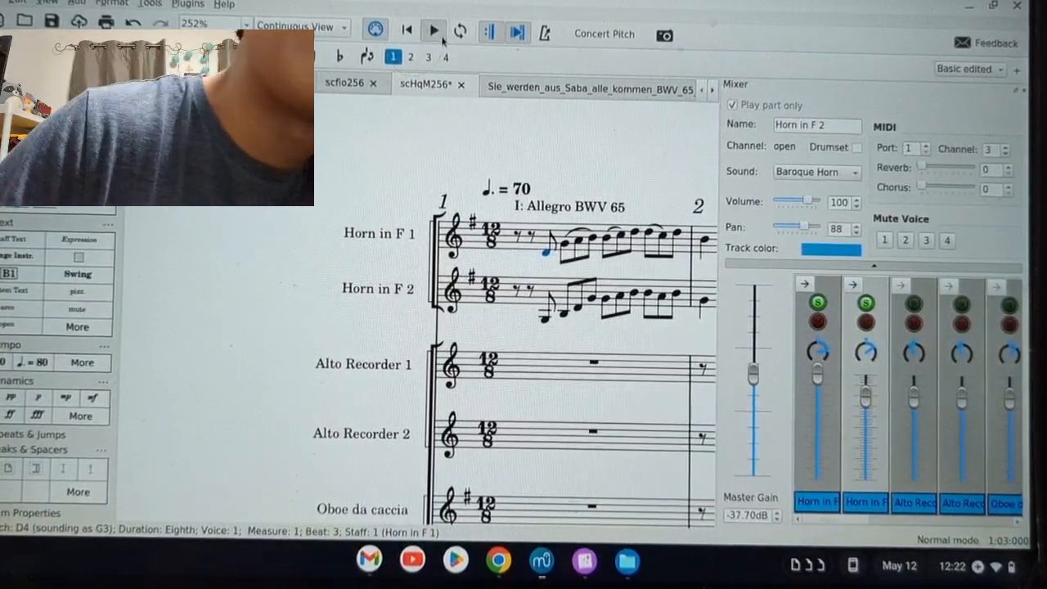
- Play both soloed horns from measure 1 and lower the master gain to -43.32 dB
{"action": "left_click", "coordinate": [438, 35]}
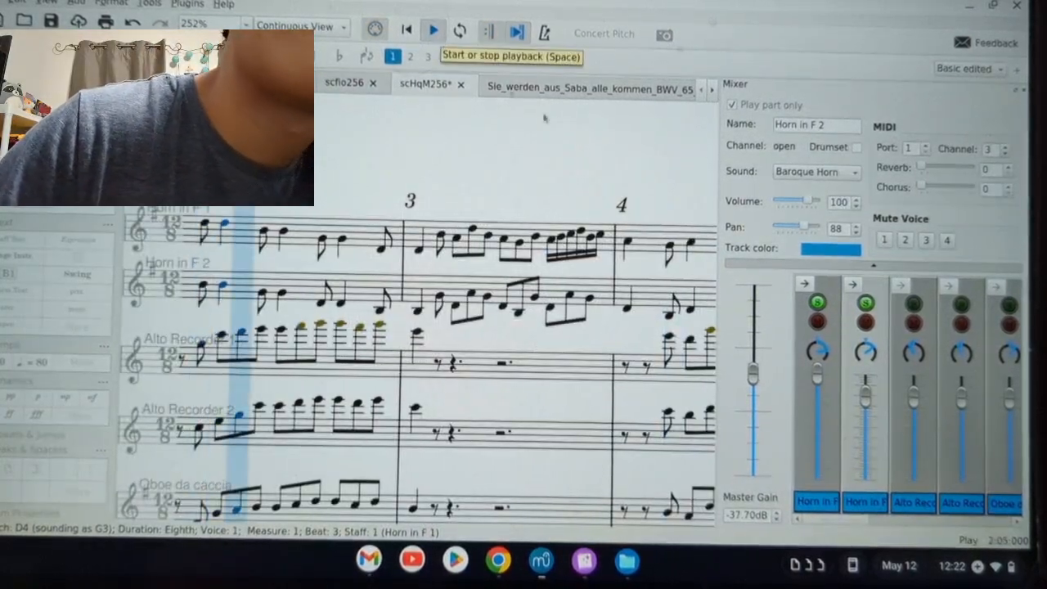
{"action": "left_click_drag", "start_coordinate": [752, 373], "coordinate": [756, 398]}
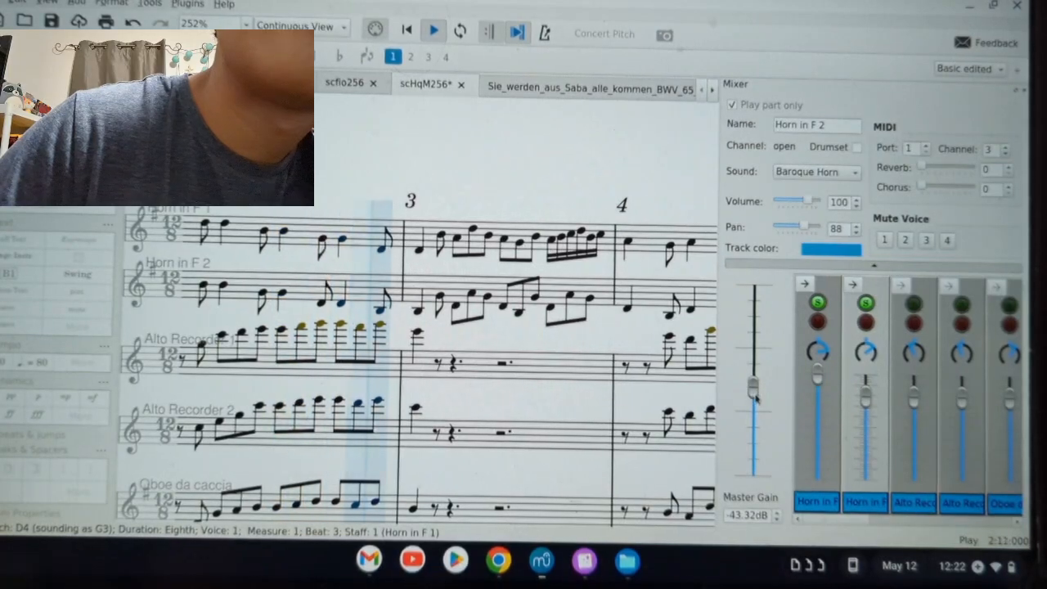
{"action": "mouse_move", "coordinate": [865, 393]}
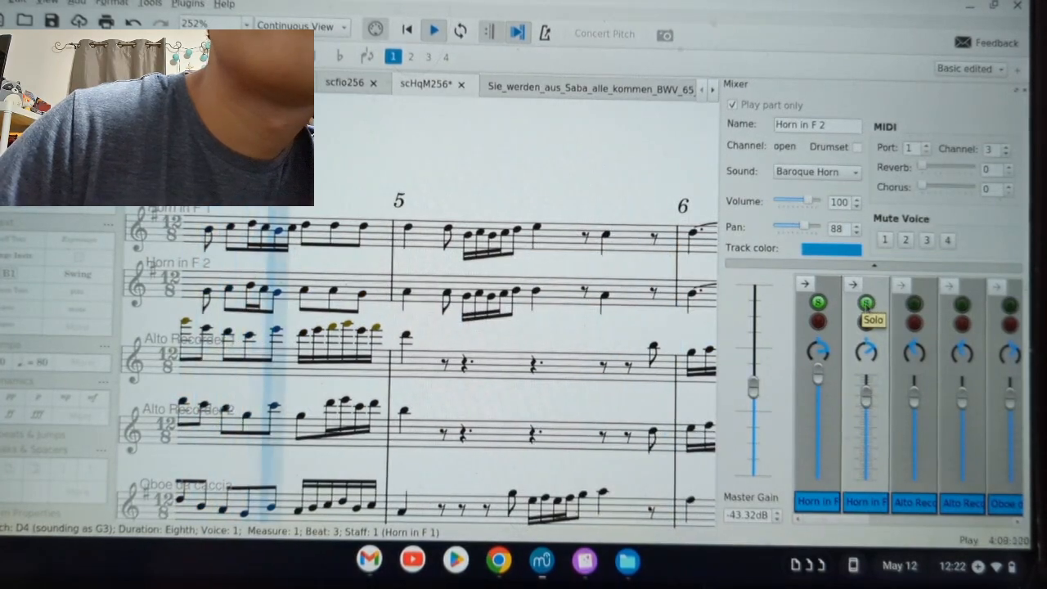
{"action": "left_click", "coordinate": [433, 31]}
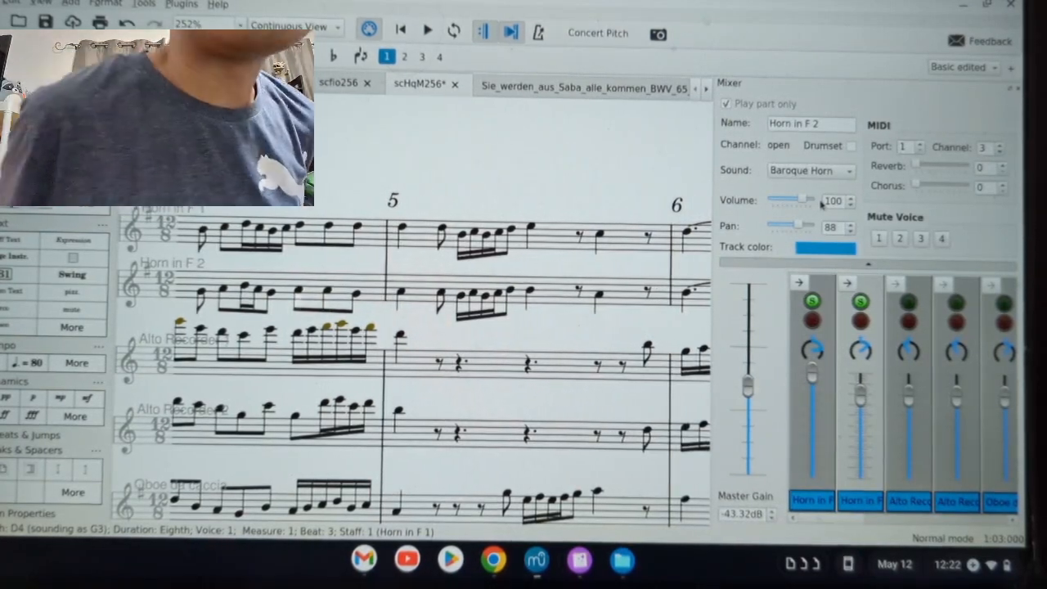
- Change the playback sound of Horn in F 1 to Baroque Horn
{"action": "left_click", "coordinate": [824, 285]}
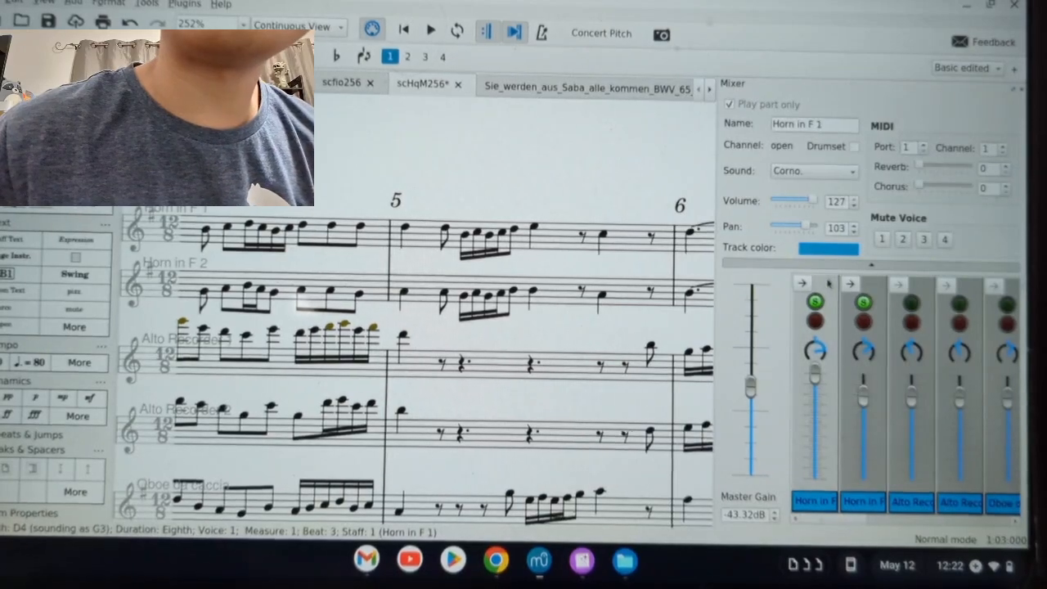
{"action": "left_click", "coordinate": [826, 173]}
{"action": "scroll", "coordinate": [850, 450], "scroll_direction": "down", "scroll_amount": 10}
{"action": "scroll", "coordinate": [846, 462], "scroll_direction": "up", "scroll_amount": 15}
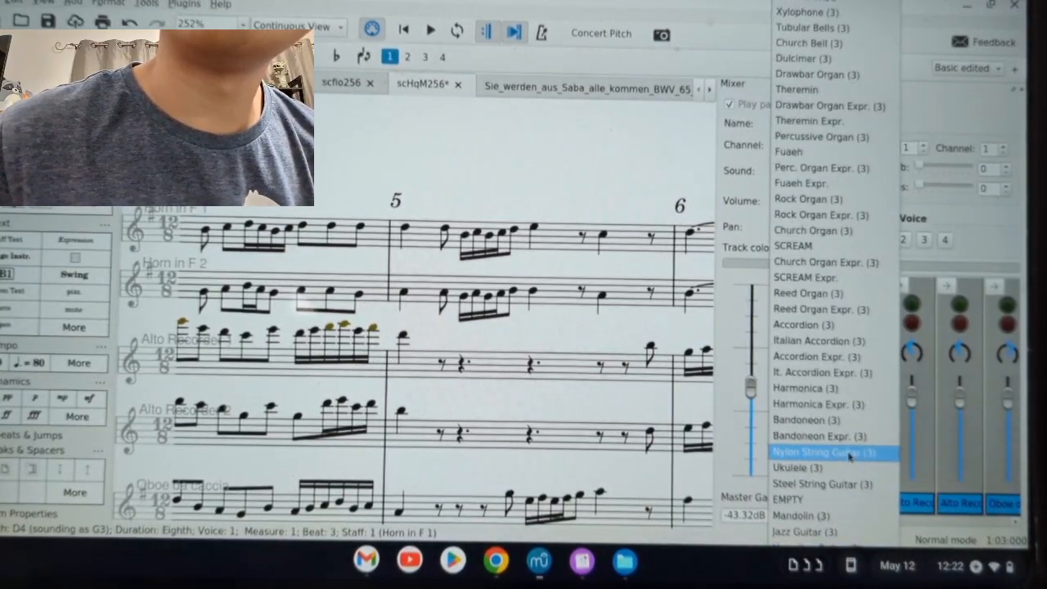
{"action": "scroll", "coordinate": [850, 451], "scroll_direction": "down", "scroll_amount": 20}
{"action": "scroll", "coordinate": [852, 445], "scroll_direction": "up", "scroll_amount": 20}
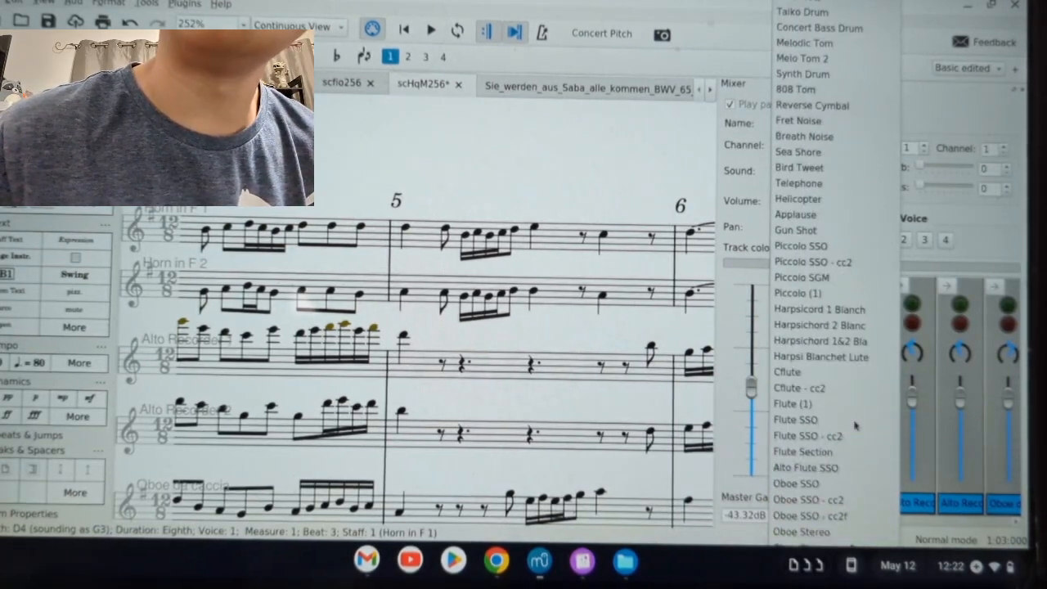
{"action": "scroll", "coordinate": [852, 318], "scroll_direction": "up", "scroll_amount": 15}
{"action": "scroll", "coordinate": [853, 321], "scroll_direction": "down", "scroll_amount": 20}
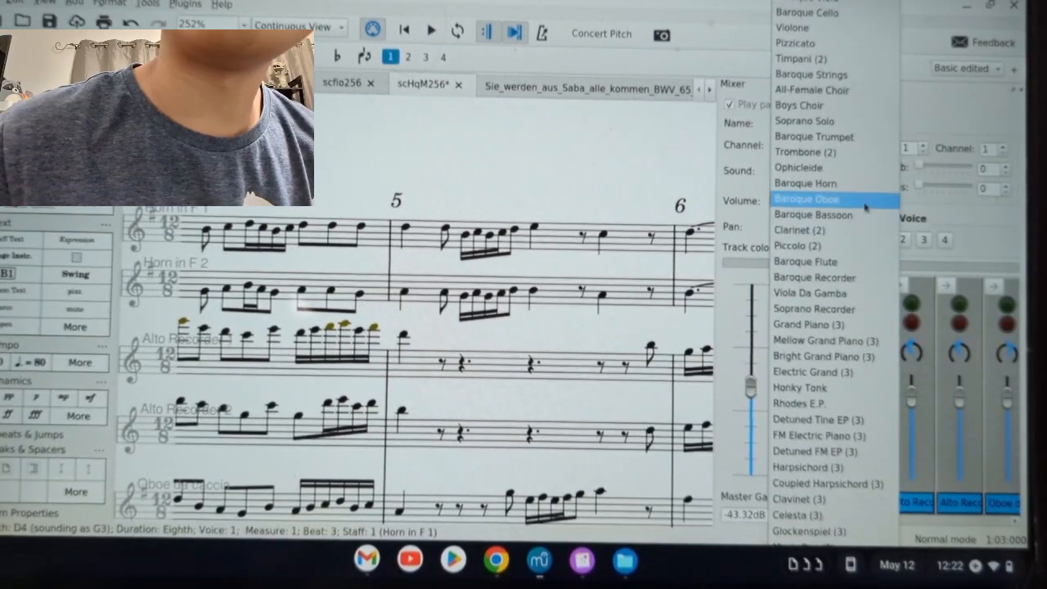
{"action": "left_click", "coordinate": [751, 113]}
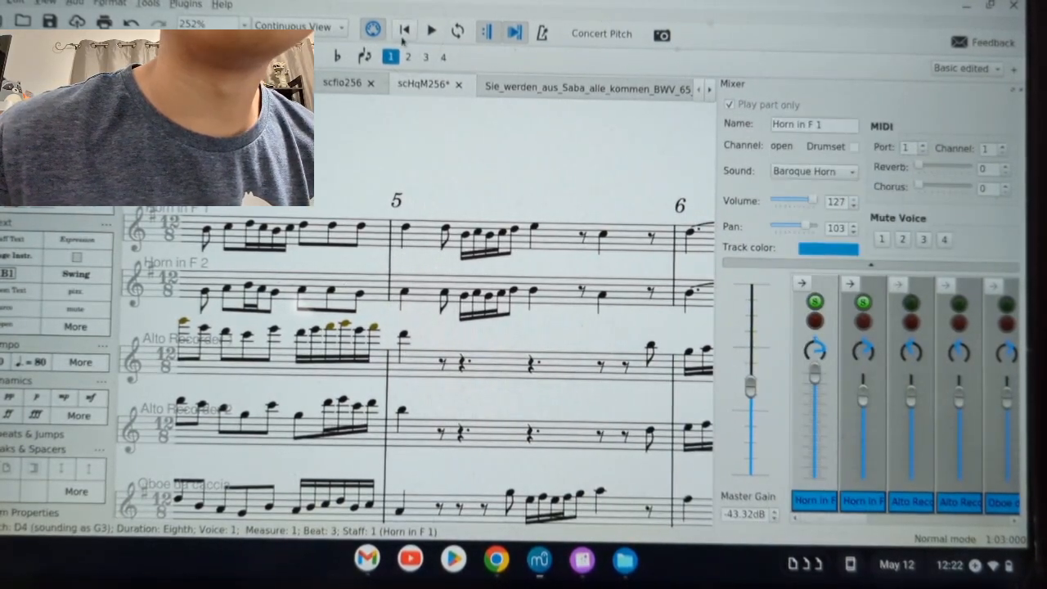
- Lower Horn in F 1's volume to 101 and play the two horns from the start of measure 1
{"action": "left_click_drag", "start_coordinate": [815, 378], "coordinate": [822, 399]}
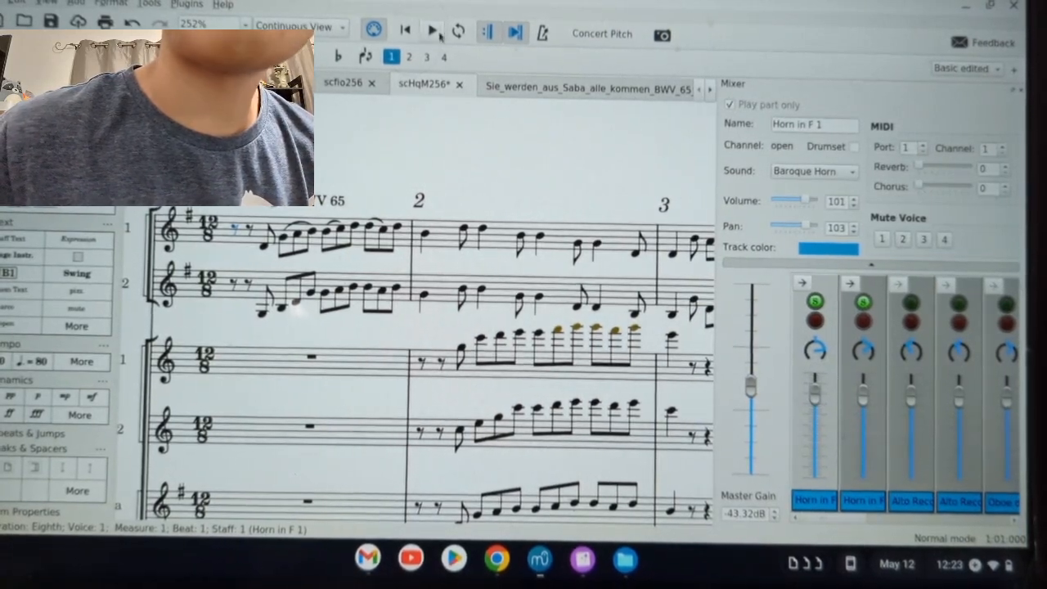
{"action": "left_click", "coordinate": [431, 31]}
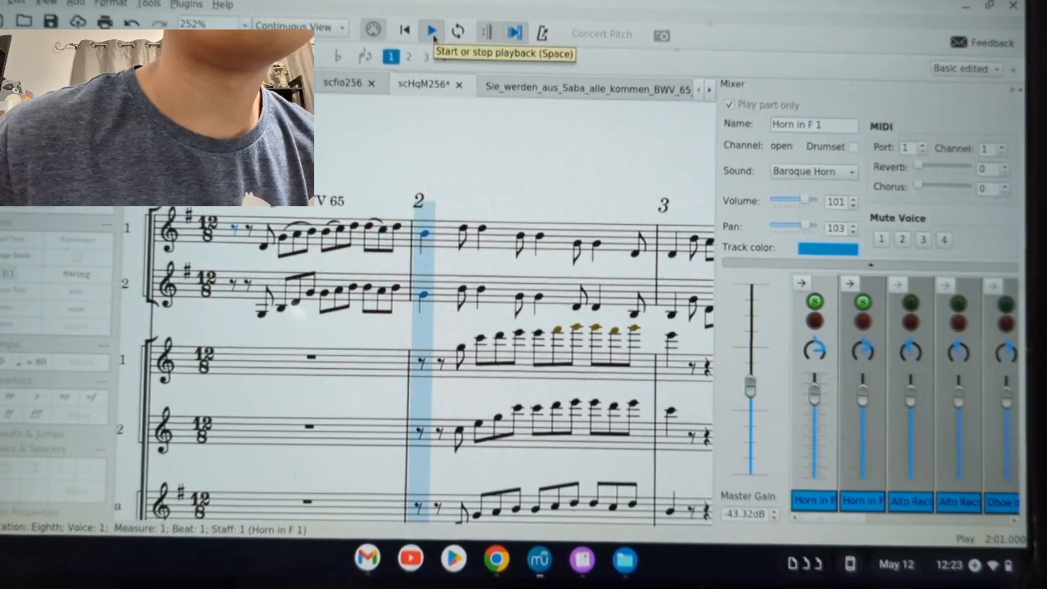
{"action": "left_click", "coordinate": [431, 31]}
- Check individual Horn in F 1 notes in measures 3, 7 and 6 of the first movement
{"action": "scroll", "coordinate": [517, 168], "scroll_direction": "right", "scroll_amount": 3}
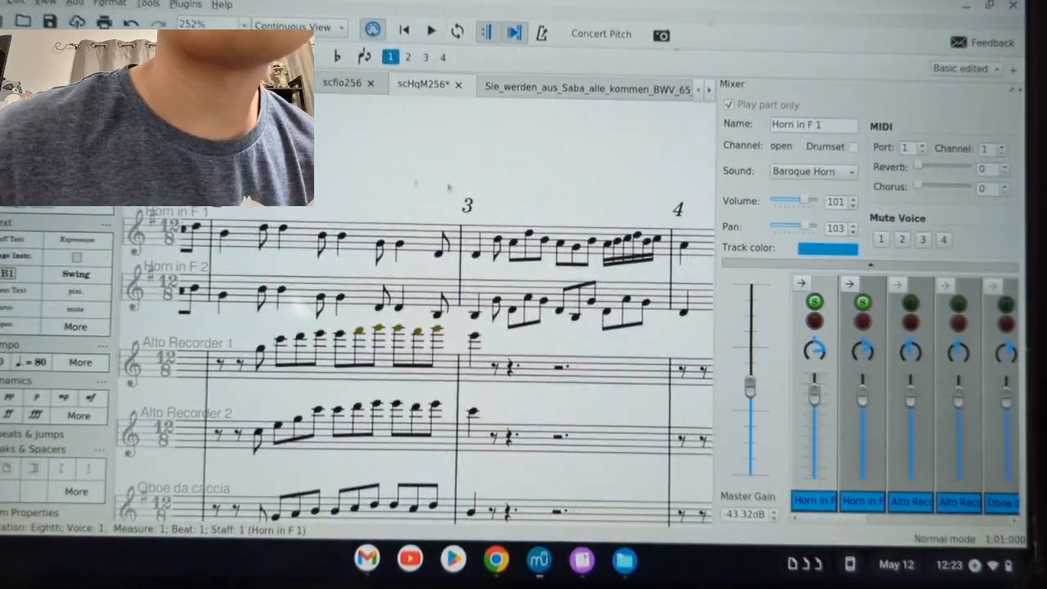
{"action": "left_click", "coordinate": [637, 237]}
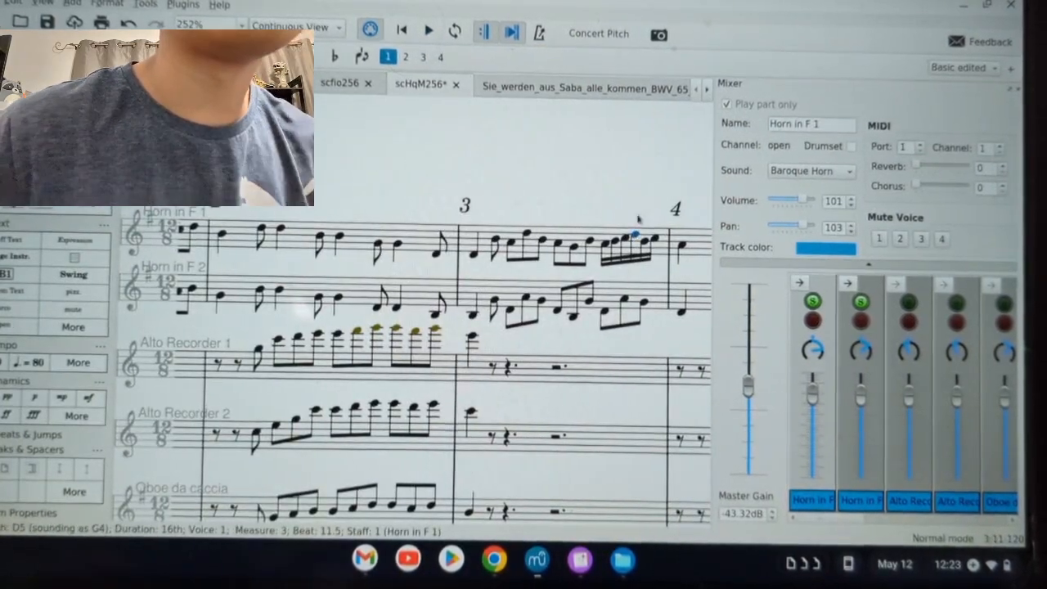
{"action": "scroll", "coordinate": [643, 224], "scroll_direction": "right", "scroll_amount": 10}
{"action": "scroll", "coordinate": [645, 224], "scroll_direction": "right", "scroll_amount": 10}
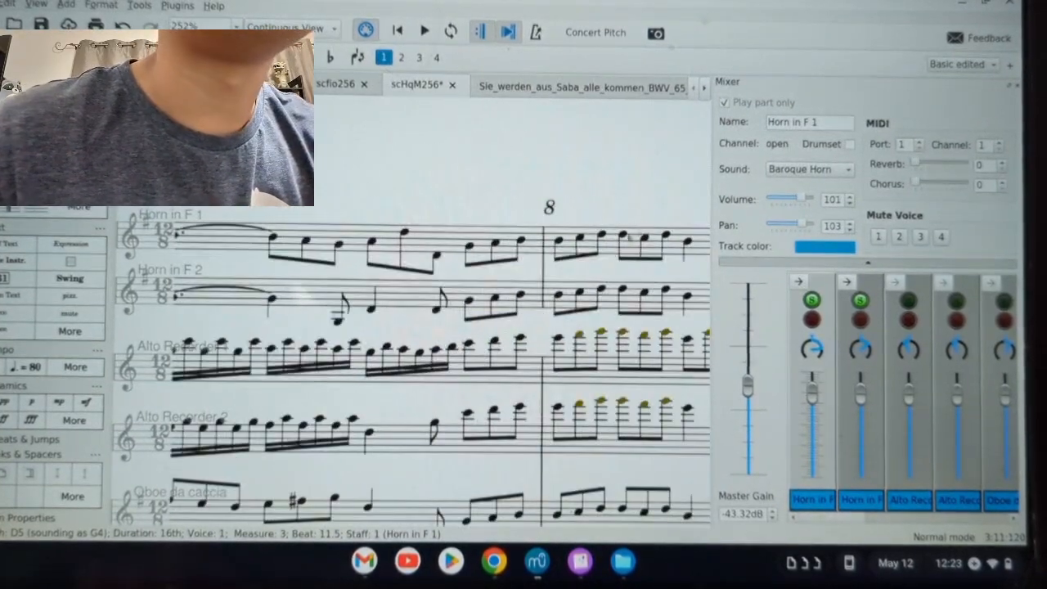
{"action": "scroll", "coordinate": [645, 224], "scroll_direction": "left", "scroll_amount": 5}
{"action": "left_click", "coordinate": [517, 240]}
{"action": "scroll", "coordinate": [491, 252], "scroll_direction": "left", "scroll_amount": 3}
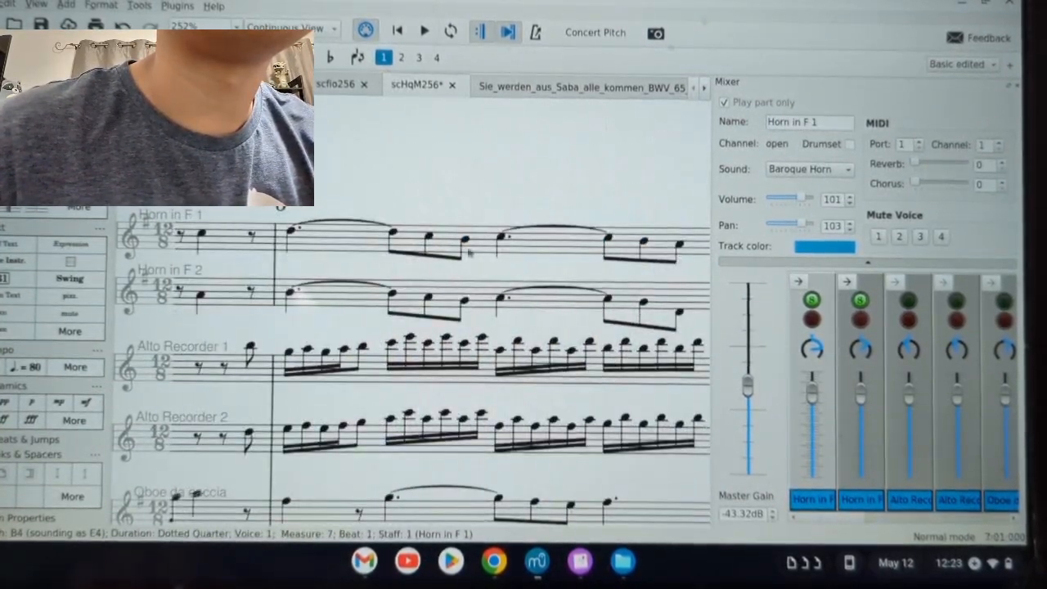
{"action": "left_click", "coordinate": [293, 231]}
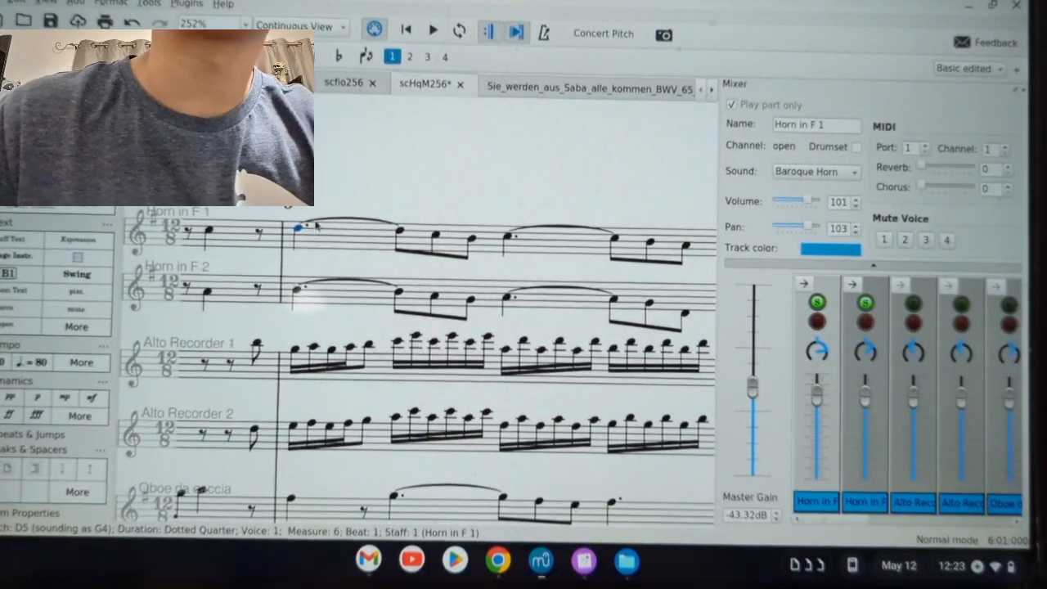
- Try higher pitches up to F♯5 on the Horn in F 1 eighth note at beat 6 of measure 6, and restore its pitch
{"action": "left_click", "coordinate": [471, 240]}
{"action": "key", "text": "Up"}
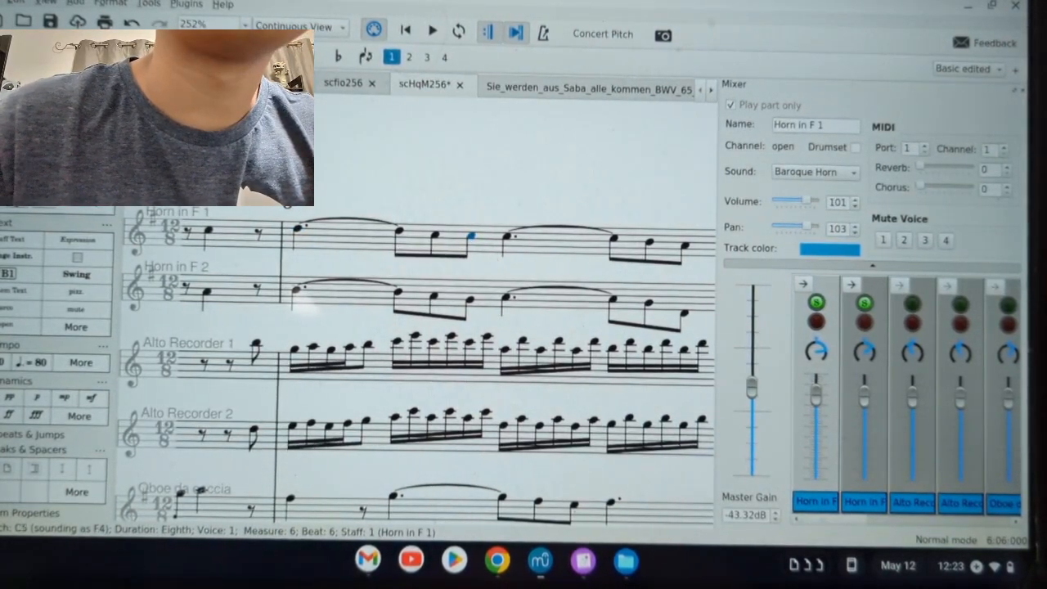
{"action": "key", "text": "Up"}
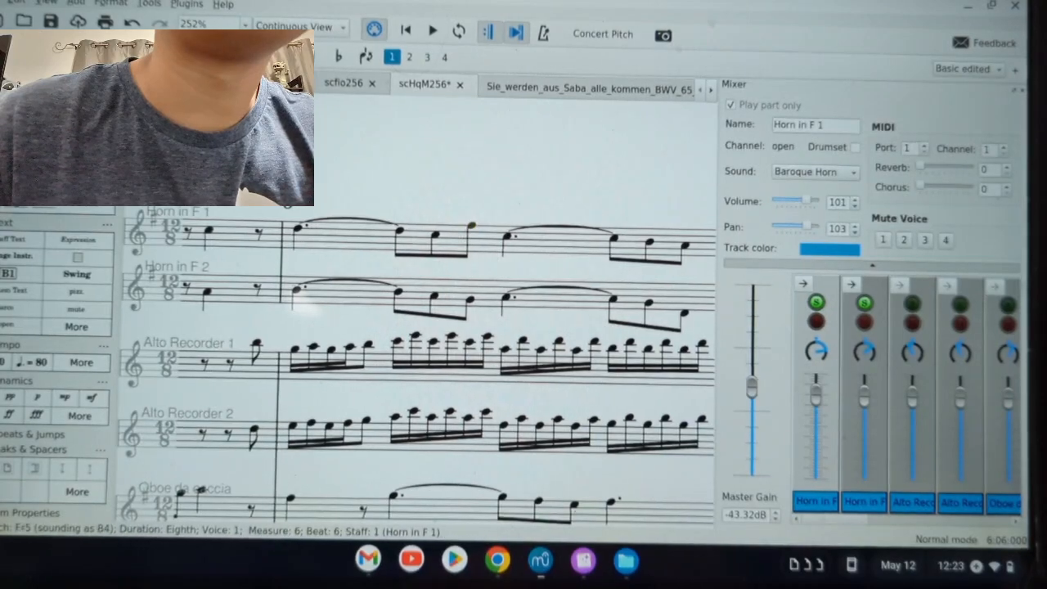
{"action": "key", "text": "Up"}
{"action": "key", "text": "Down"}
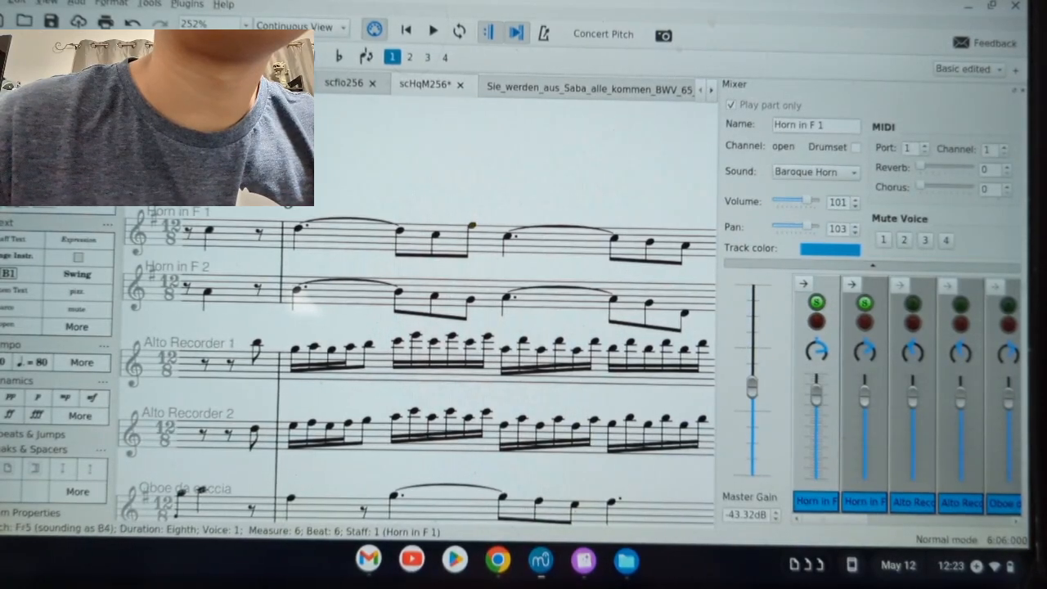
{"action": "key", "text": "Down"}
- Play the two horns from the Horn in F 2 eighth note at beat 6 of measure 6 through measure 14
{"action": "left_click", "coordinate": [471, 301]}
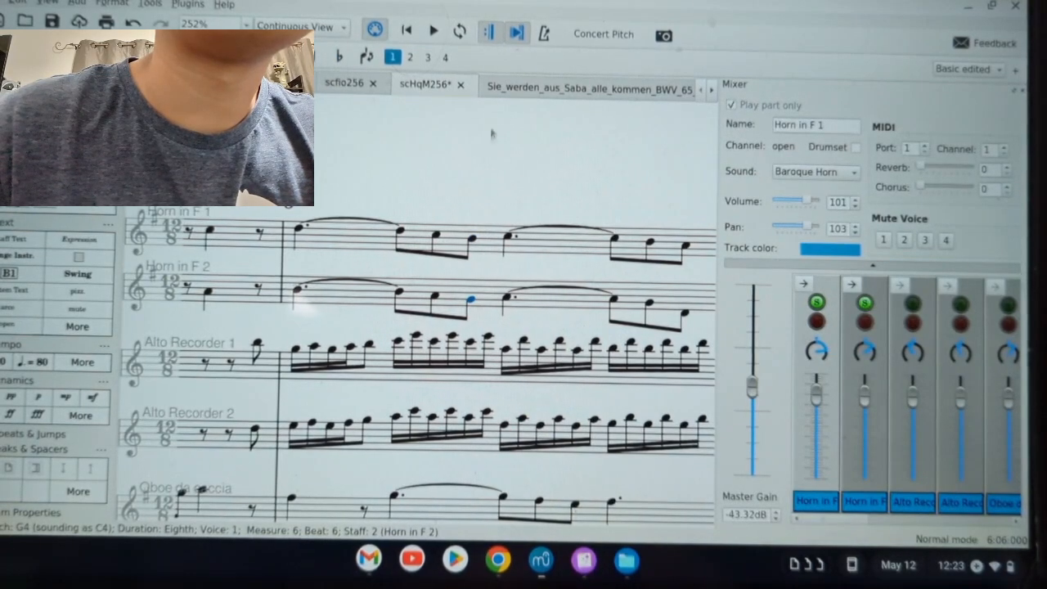
{"action": "left_click", "coordinate": [434, 33]}
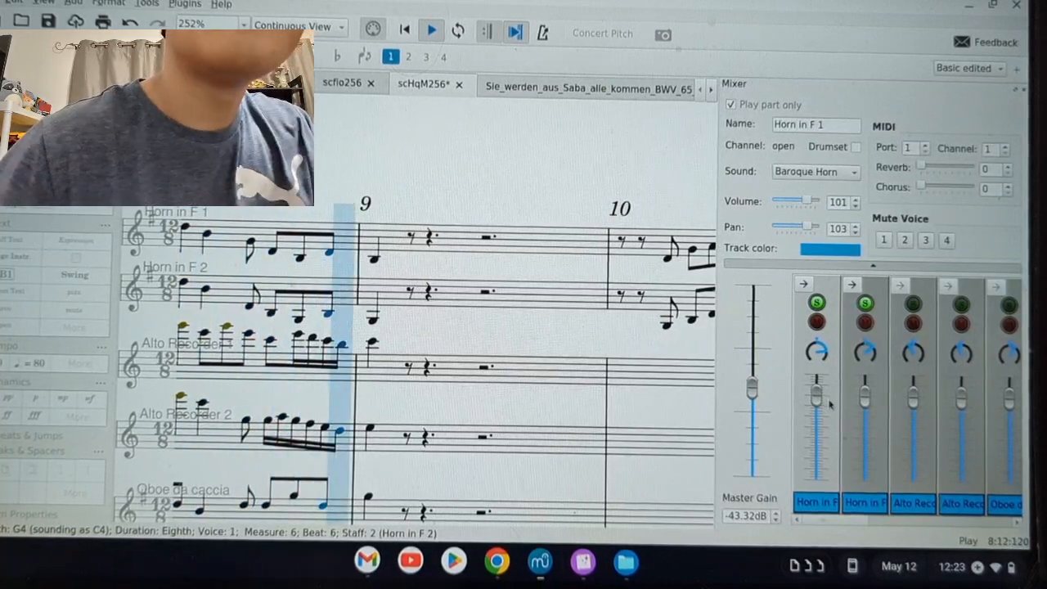
{"action": "mouse_move", "coordinate": [825, 409]}
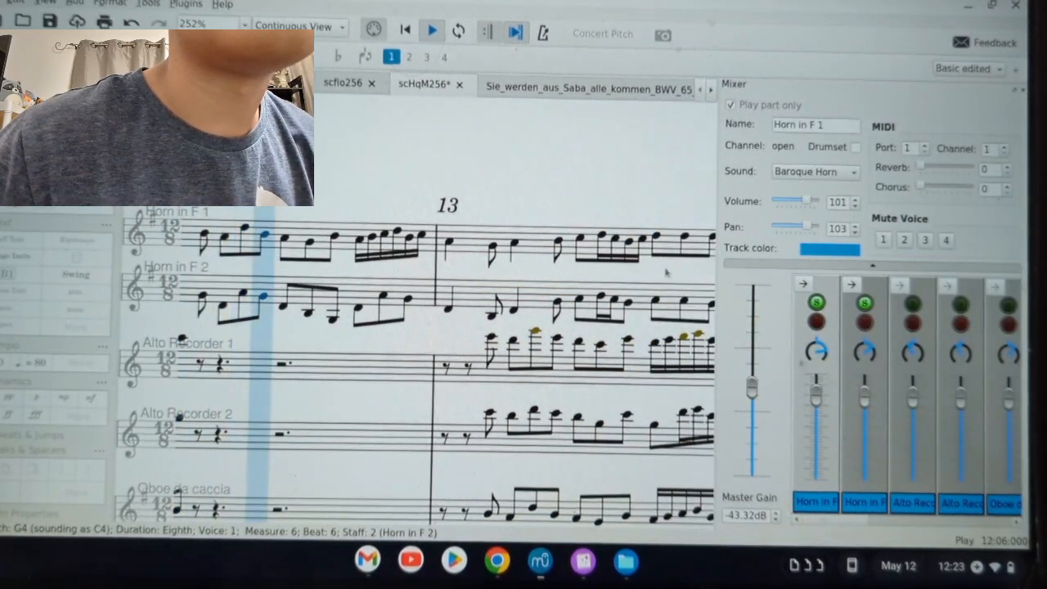
{"action": "left_click", "coordinate": [433, 31]}
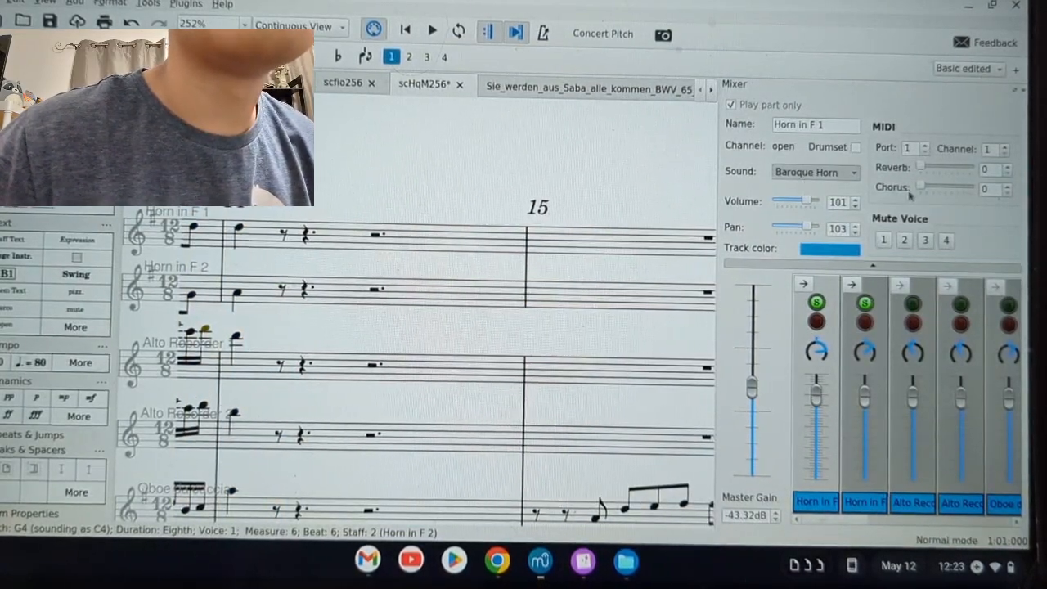
- Set the playback sound of both Horn in F 1 and Horn in F 2 to Corno
{"action": "left_click", "coordinate": [815, 172]}
{"action": "scroll", "coordinate": [834, 466], "scroll_direction": "down", "scroll_amount": 15}
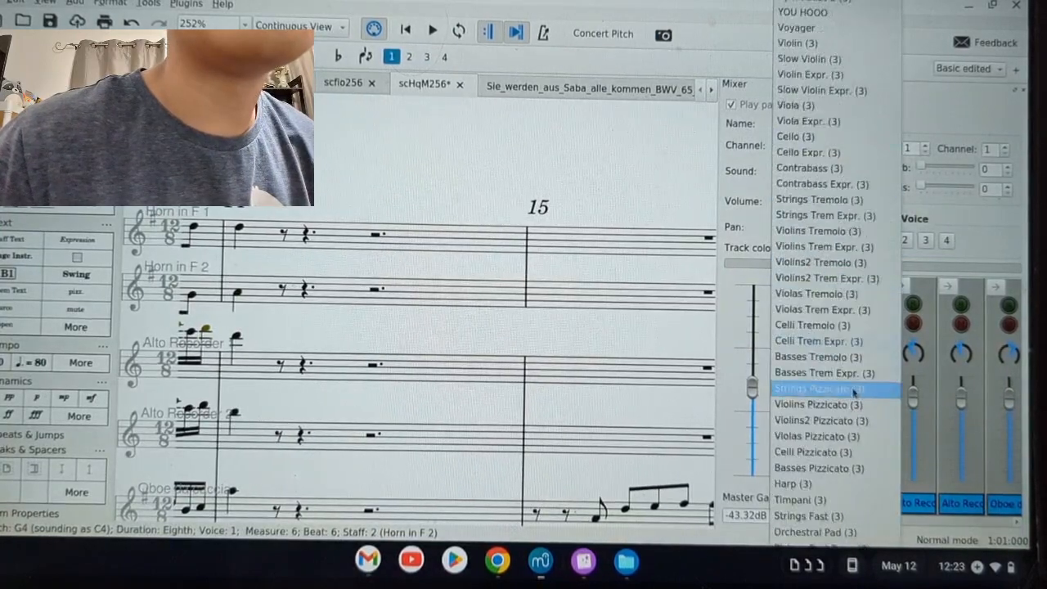
{"action": "scroll", "coordinate": [834, 466], "scroll_direction": "down", "scroll_amount": 10}
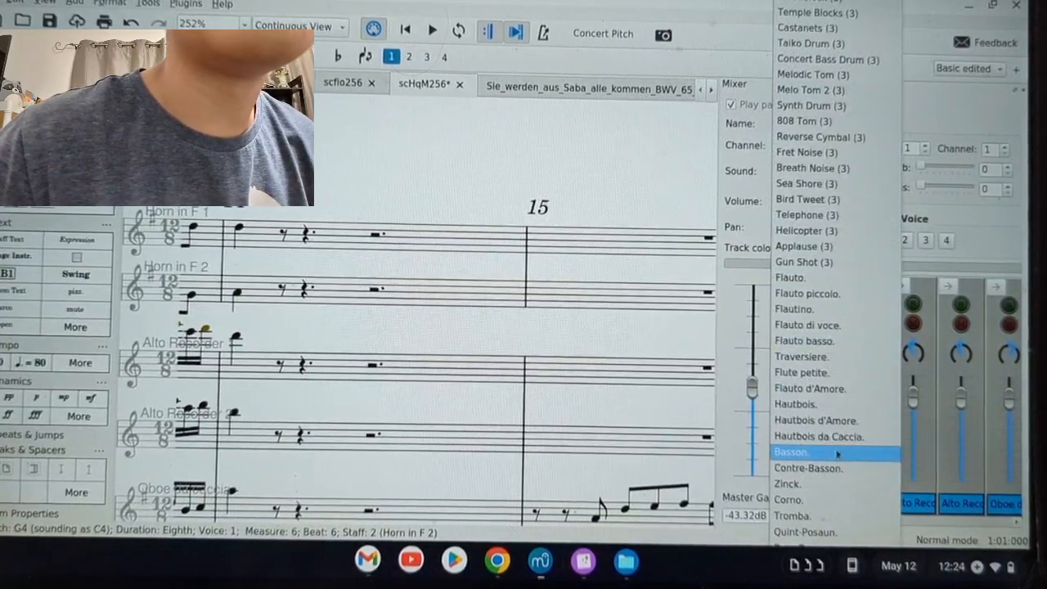
{"action": "left_click", "coordinate": [815, 501]}
{"action": "left_click", "coordinate": [864, 501]}
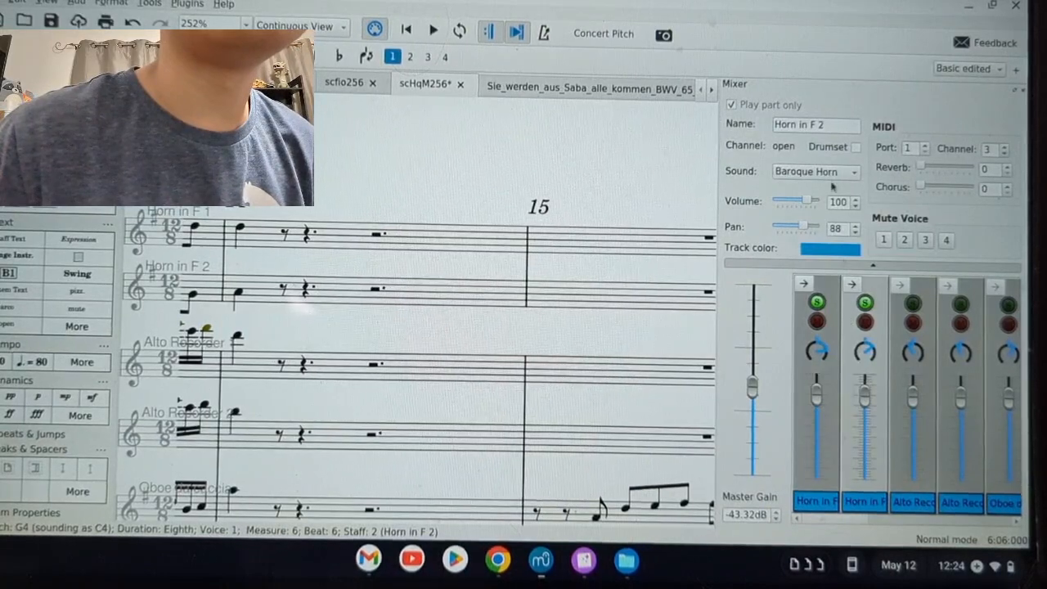
{"action": "left_click", "coordinate": [824, 176]}
{"action": "scroll", "coordinate": [834, 409], "scroll_direction": "down", "scroll_amount": 20}
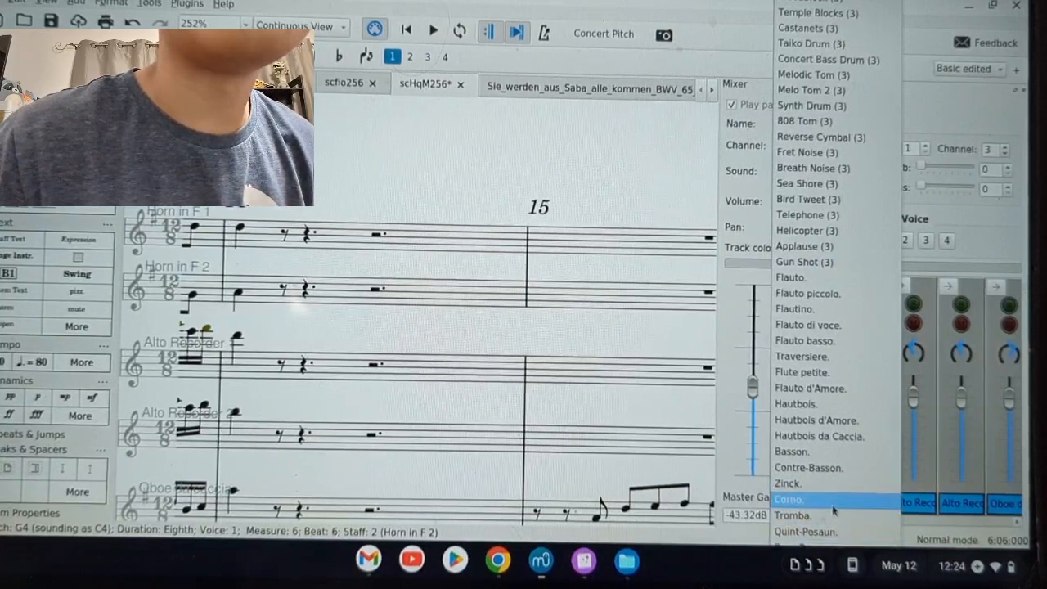
{"action": "left_click", "coordinate": [833, 507]}
- Play the horns from the start of the first movement into measure 6 and raise both horn volumes to 127
{"action": "left_click", "coordinate": [413, 31]}
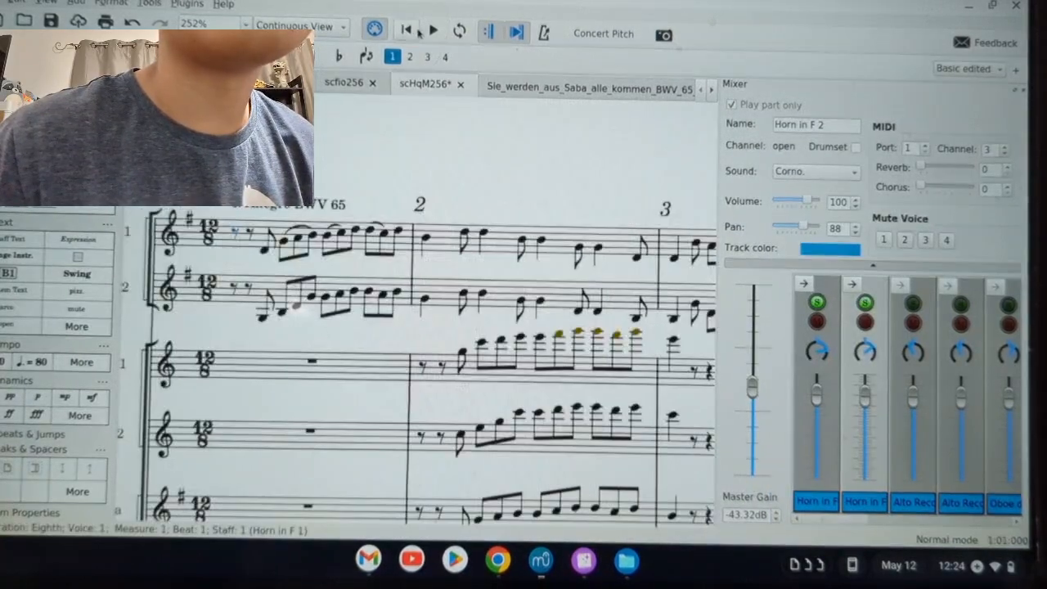
{"action": "left_click", "coordinate": [433, 31]}
{"action": "left_click_drag", "start_coordinate": [809, 397], "coordinate": [815, 372]}
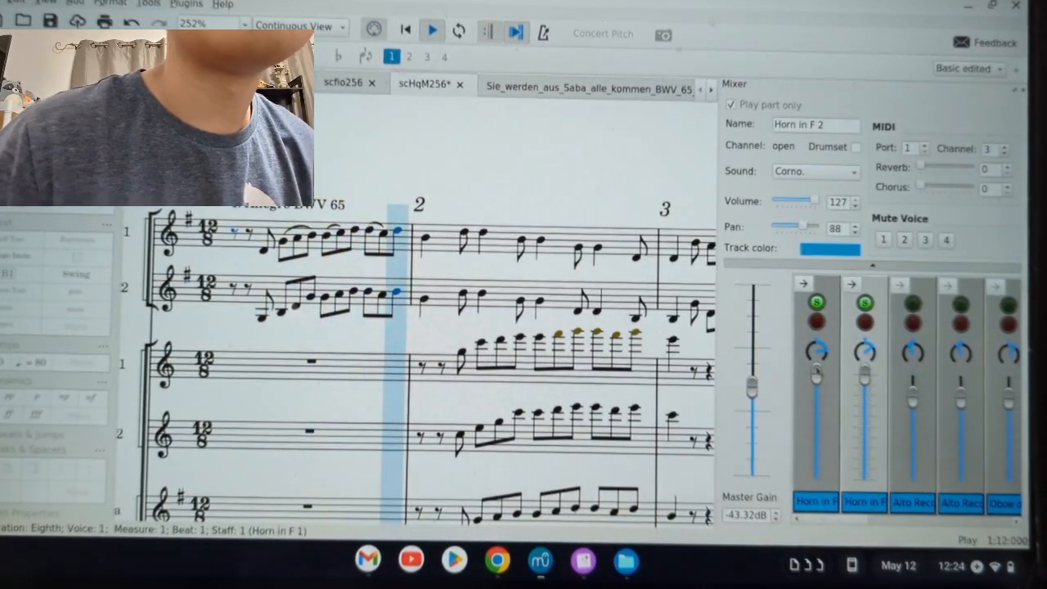
{"action": "mouse_move", "coordinate": [809, 351]}
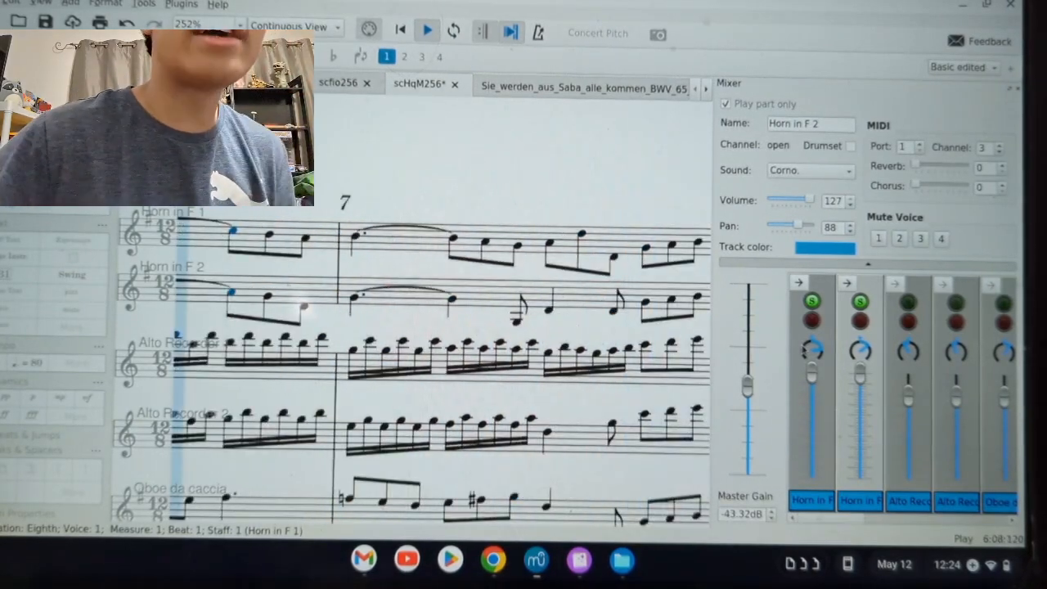
{"action": "left_click", "coordinate": [430, 30]}
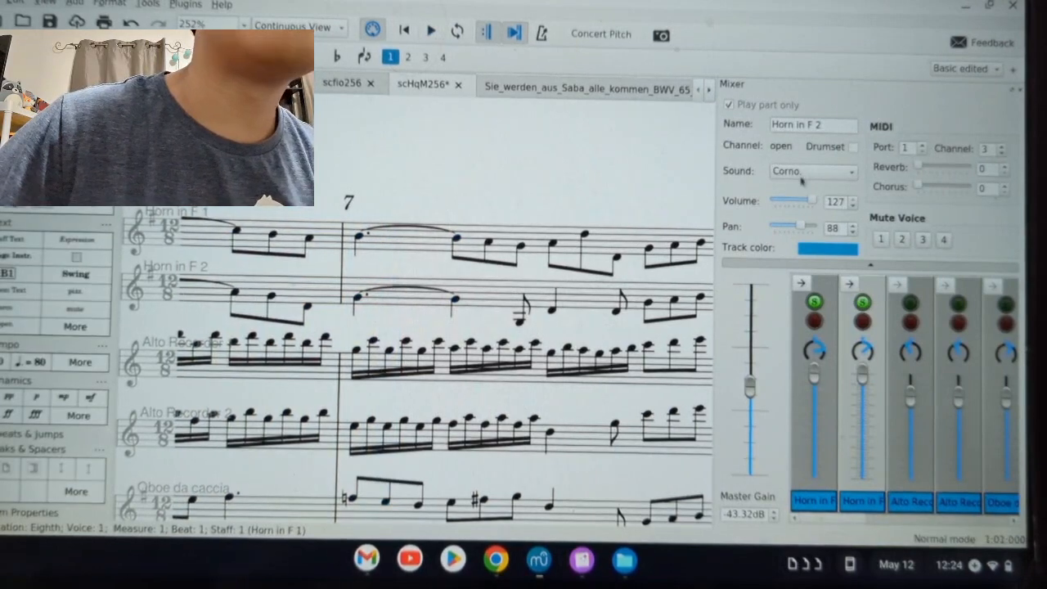
- Set the playback sound of both Horn in F 1 and Horn in F 2 to Quint-Posaun
{"action": "left_click", "coordinate": [809, 170]}
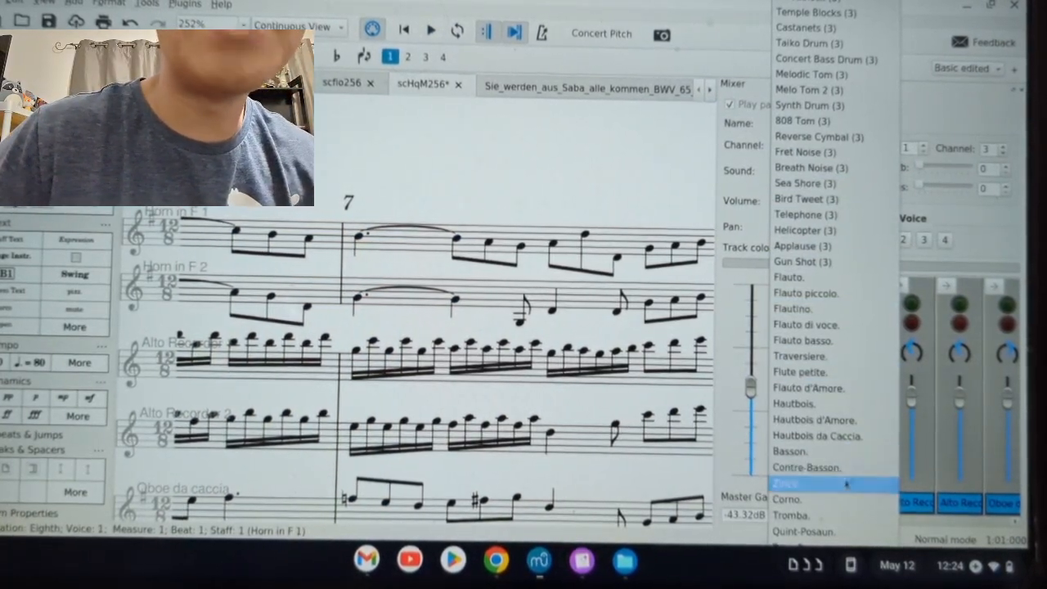
{"action": "left_click", "coordinate": [834, 536]}
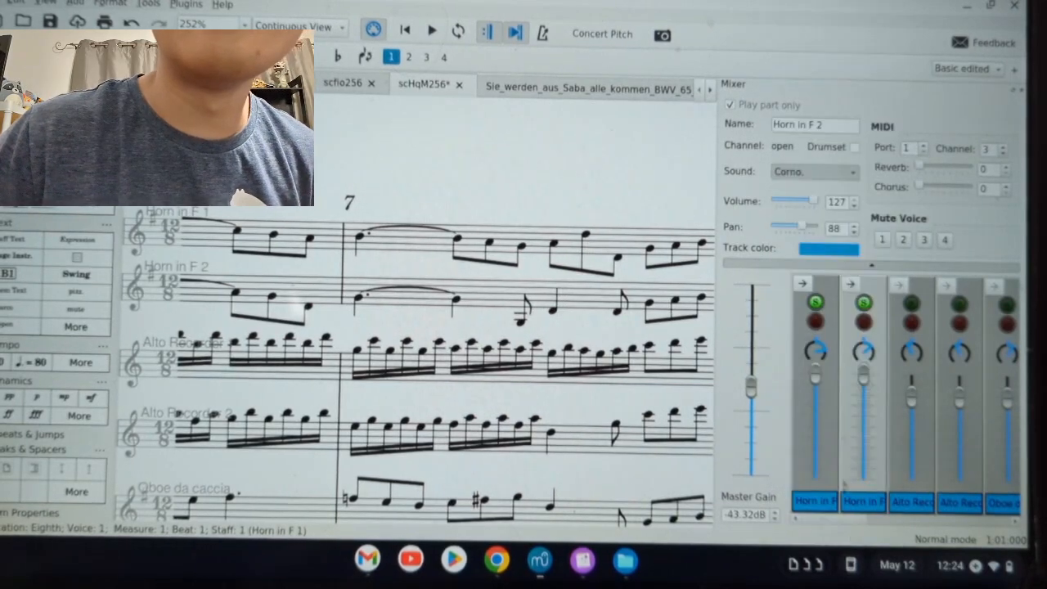
{"action": "left_click", "coordinate": [834, 433]}
{"action": "left_click", "coordinate": [821, 172]}
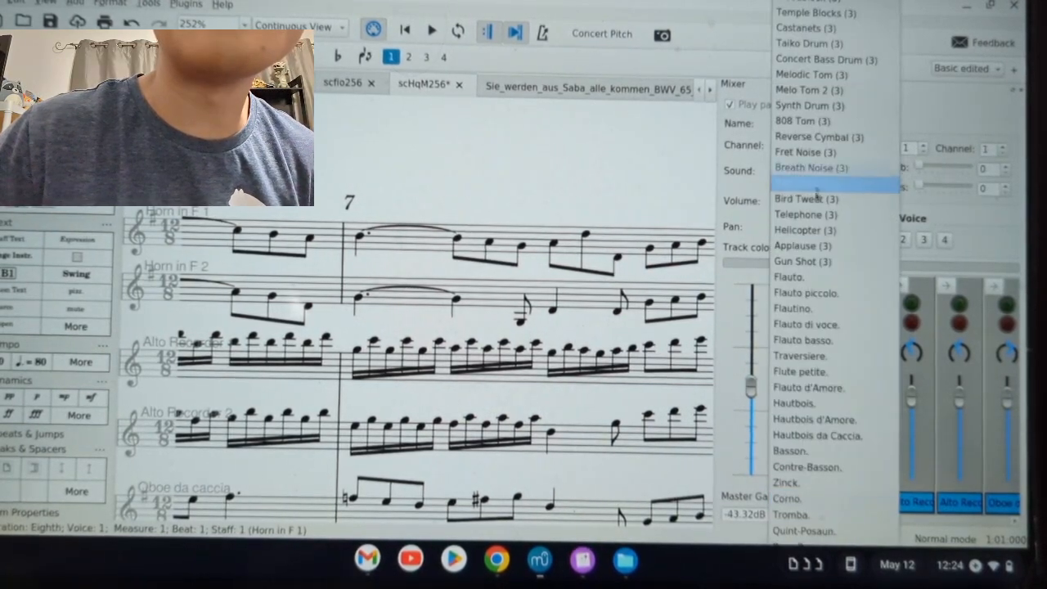
{"action": "left_click", "coordinate": [805, 520]}
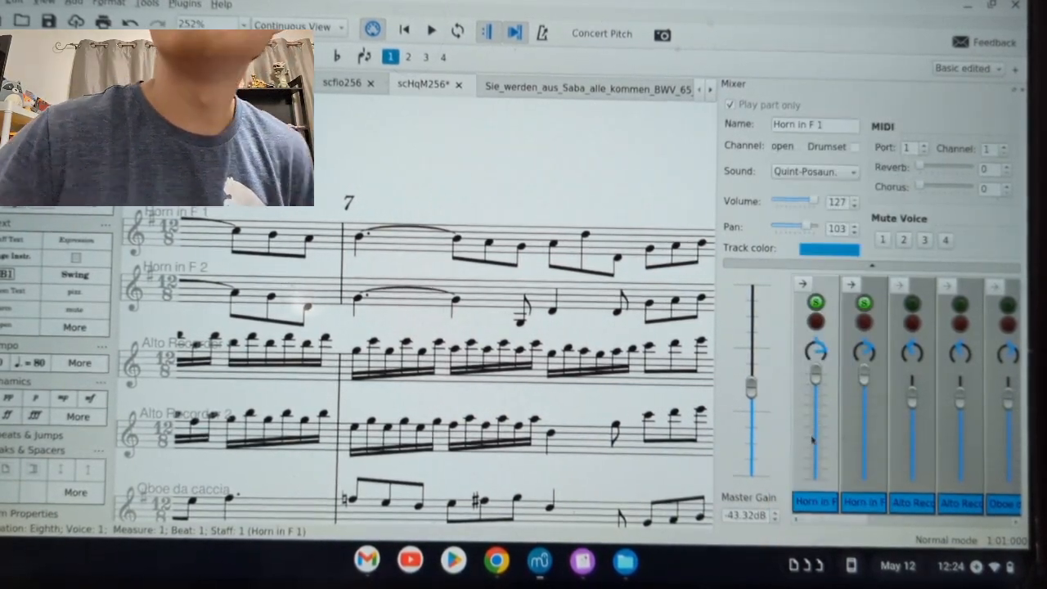
- Play the two horns from the start of the first movement while raising both horn volumes to 127
{"action": "left_click", "coordinate": [858, 396]}
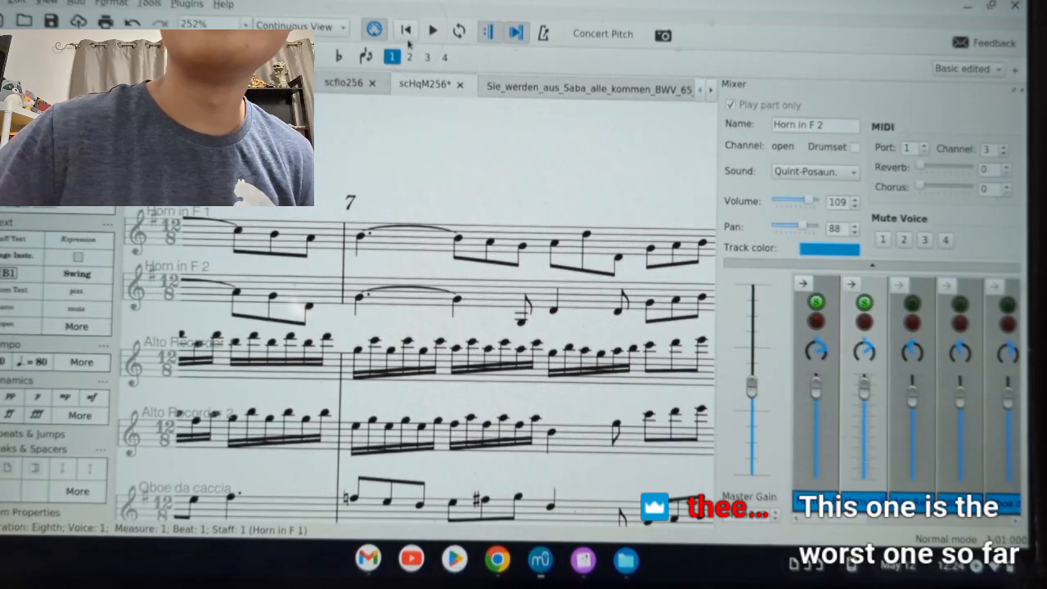
{"action": "left_click", "coordinate": [408, 30]}
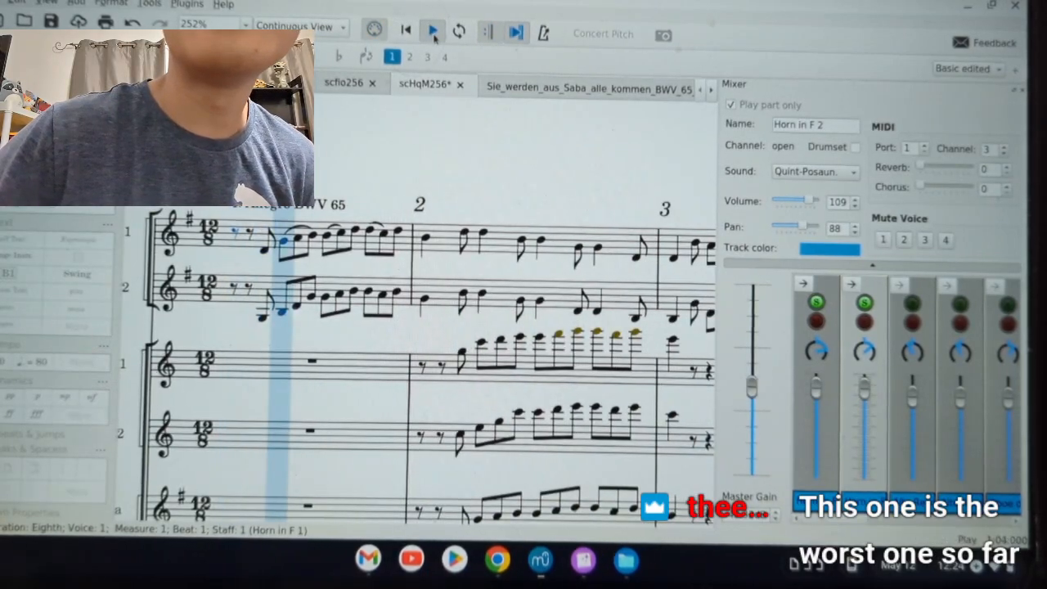
{"action": "left_click_drag", "start_coordinate": [816, 388], "coordinate": [817, 369]}
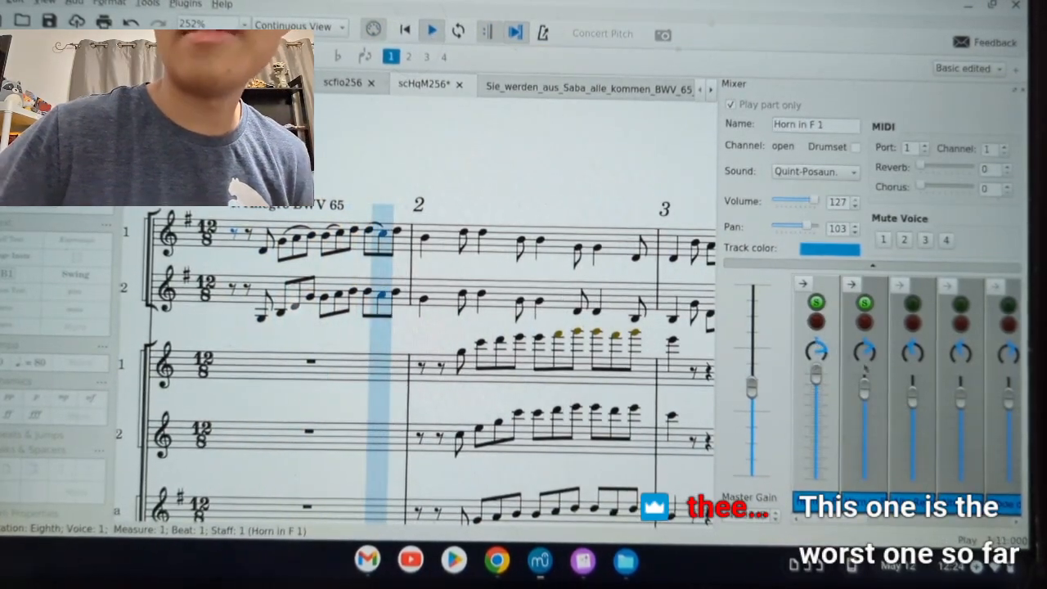
{"action": "left_click_drag", "start_coordinate": [866, 391], "coordinate": [868, 373]}
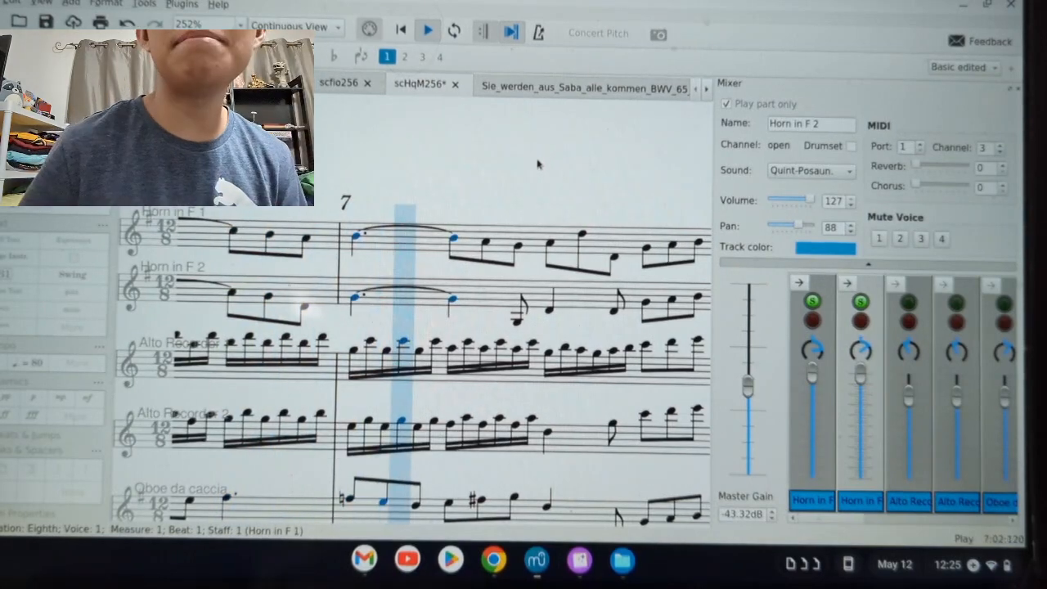
- Lower the master gain to -43.58 dB and set reverb and chorus to 127 for both horns
{"action": "mouse_move", "coordinate": [753, 386]}
{"action": "left_mouse_down"}
{"action": "mouse_move", "coordinate": [766, 378]}
{"action": "mouse_move", "coordinate": [754, 393]}
{"action": "left_mouse_up"}
{"action": "left_click_drag", "start_coordinate": [921, 169], "coordinate": [993, 171]}
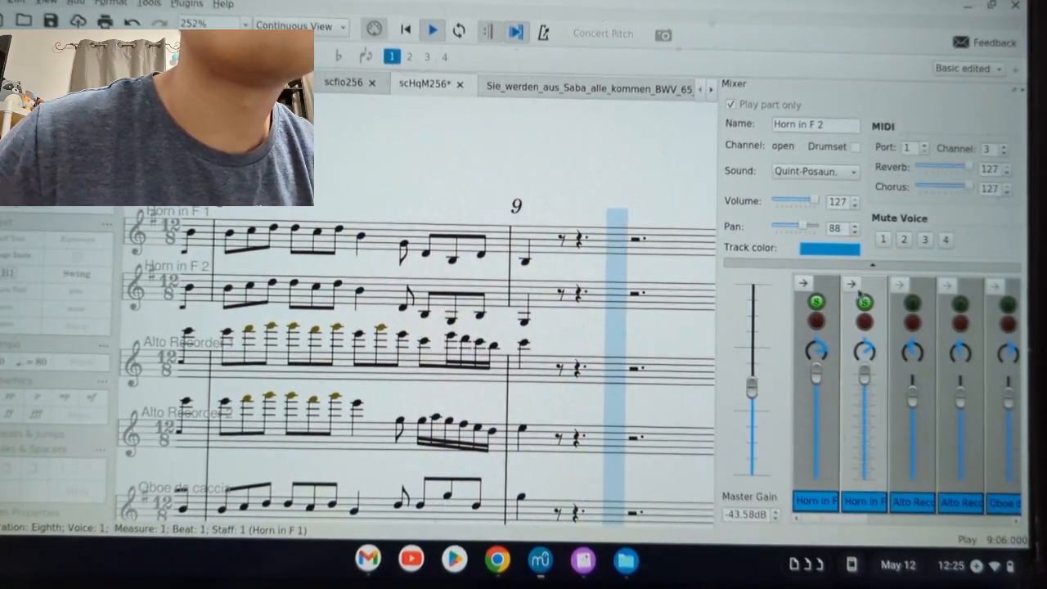
{"action": "left_click", "coordinate": [832, 288]}
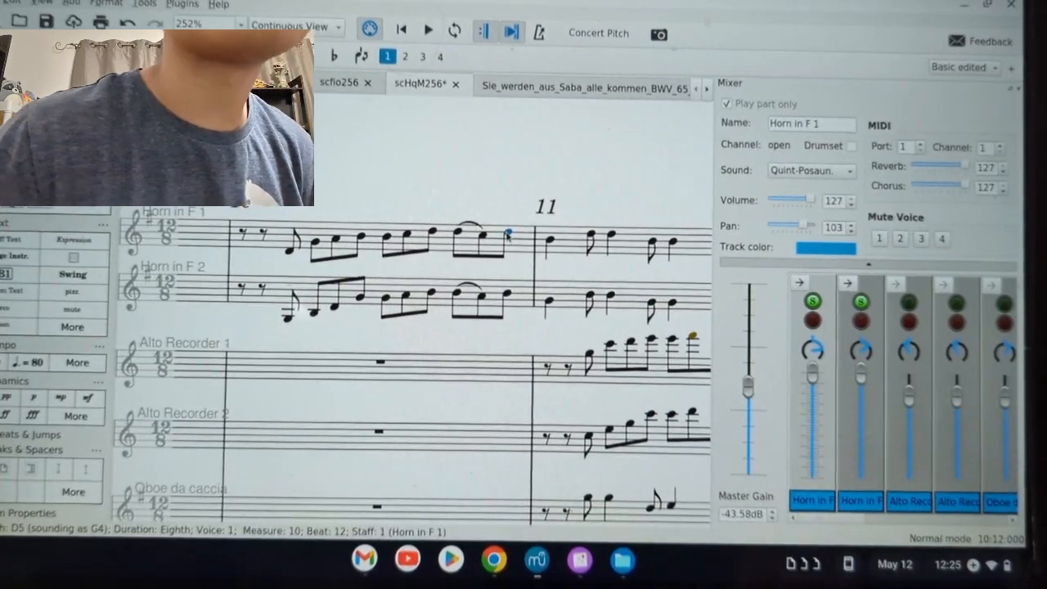
- Try other pitches, including E♭5, on the Horn in F 1 eighth note at beat 12 of measure 10, and restore its pitch
{"action": "left_click_drag", "start_coordinate": [509, 238], "coordinate": [502, 224]}
{"action": "key", "text": "Down"}
{"action": "key", "text": "Down"}
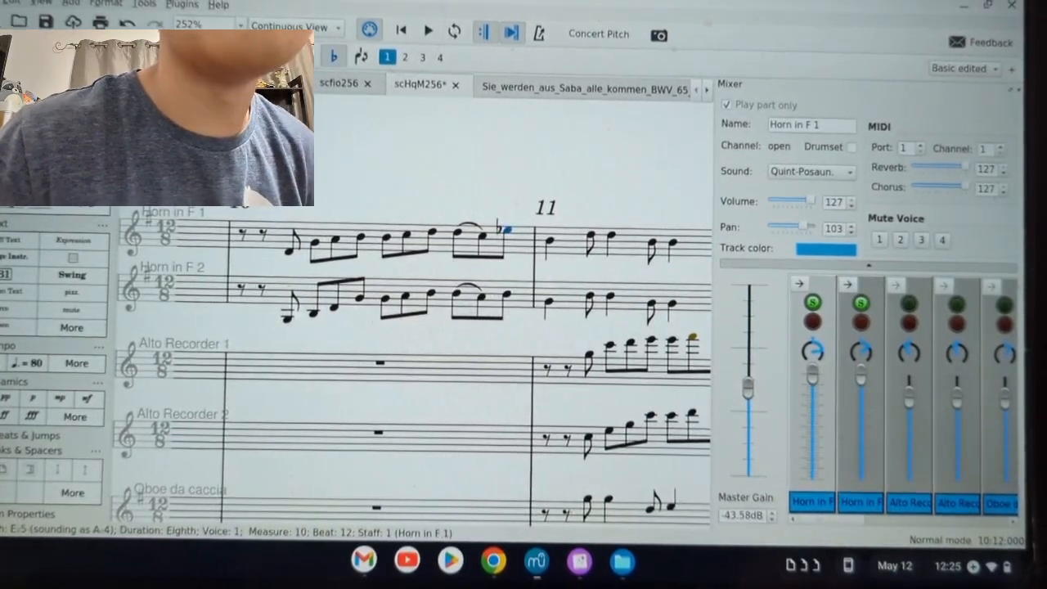
{"action": "key", "text": "Up"}
{"action": "key", "text": "Down"}
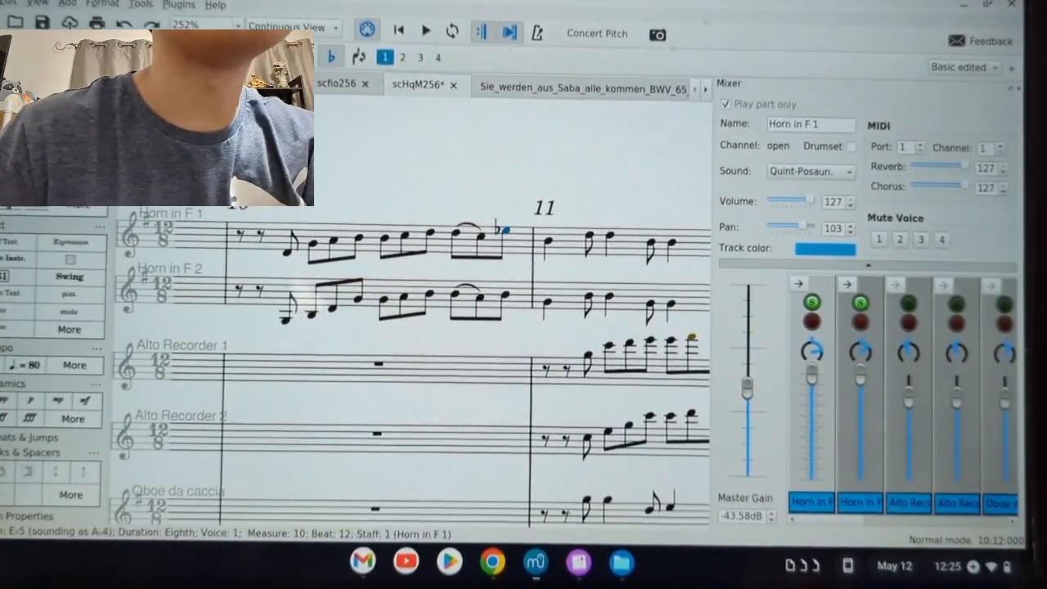
{"action": "key", "text": "ctrl+shift+z"}
{"action": "key", "text": "ctrl+shift+z"}
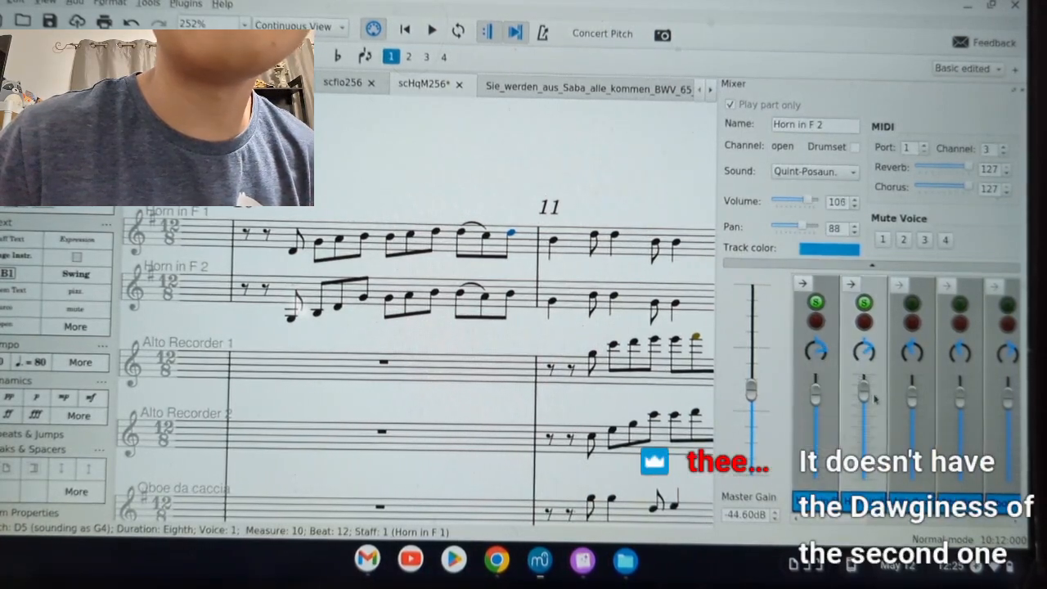
- Lower the Horn in F 1 volume to 95 and set its playback sound to Baroque Horn
{"action": "left_click", "coordinate": [816, 396]}
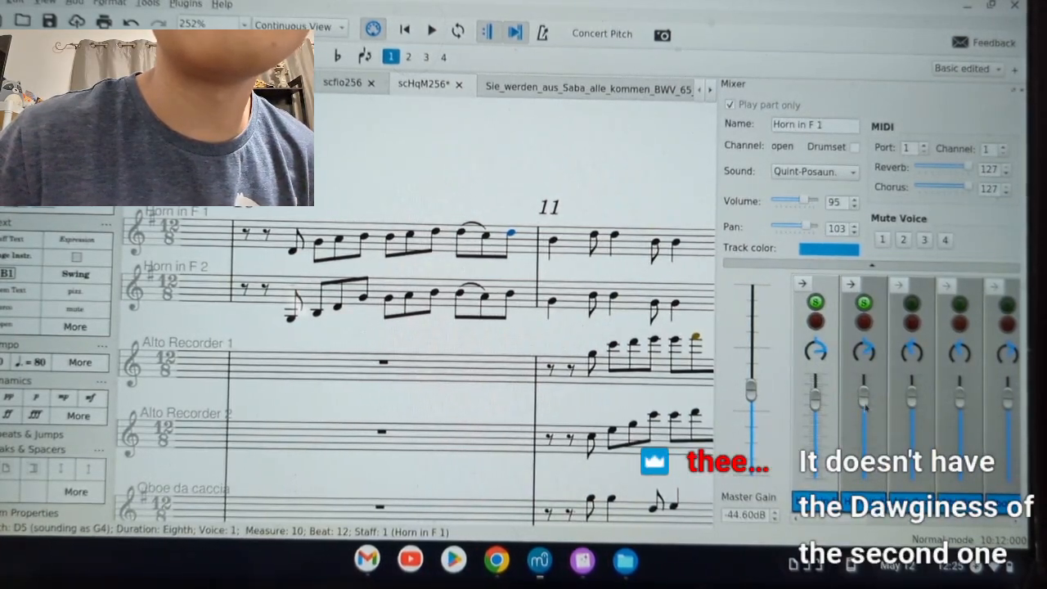
{"action": "left_click", "coordinate": [818, 171]}
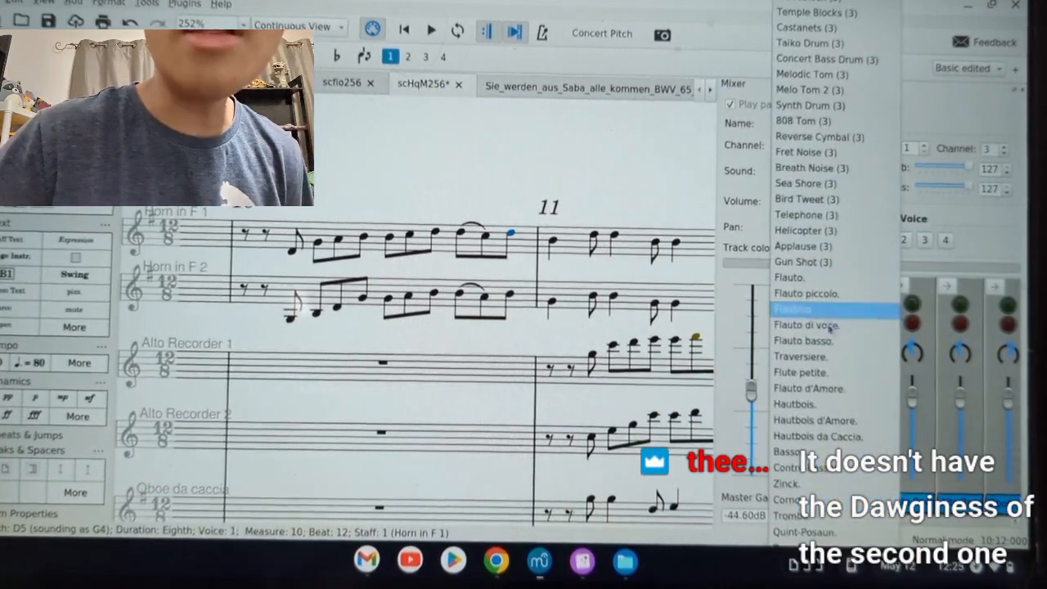
{"action": "scroll", "coordinate": [830, 370], "scroll_direction": "down", "scroll_amount": 10}
{"action": "scroll", "coordinate": [828, 229], "scroll_direction": "down", "scroll_amount": 5}
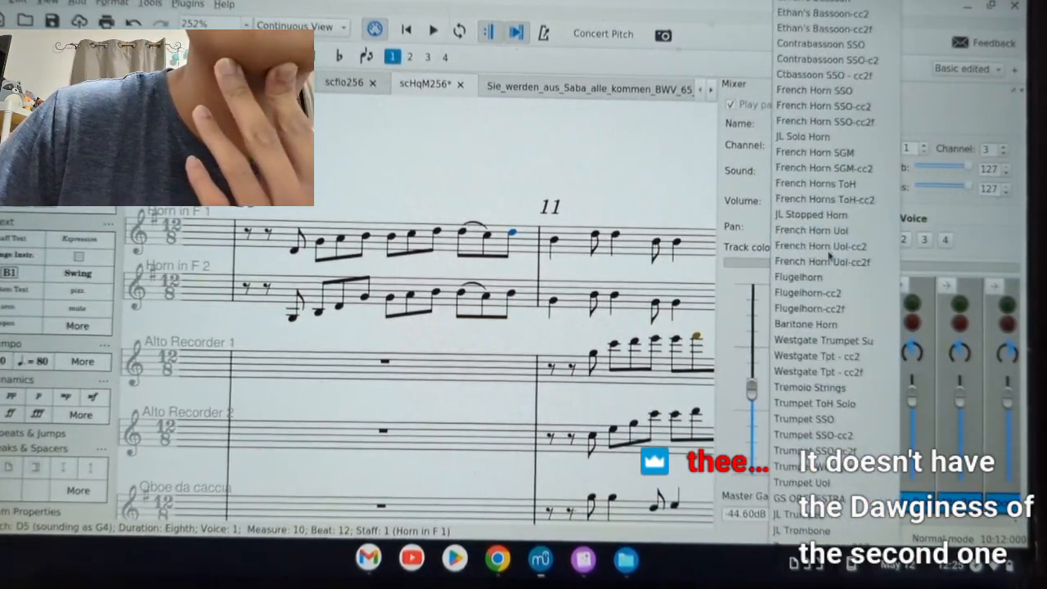
{"action": "scroll", "coordinate": [828, 259], "scroll_direction": "up", "scroll_amount": 8}
{"action": "scroll", "coordinate": [832, 257], "scroll_direction": "down", "scroll_amount": 20}
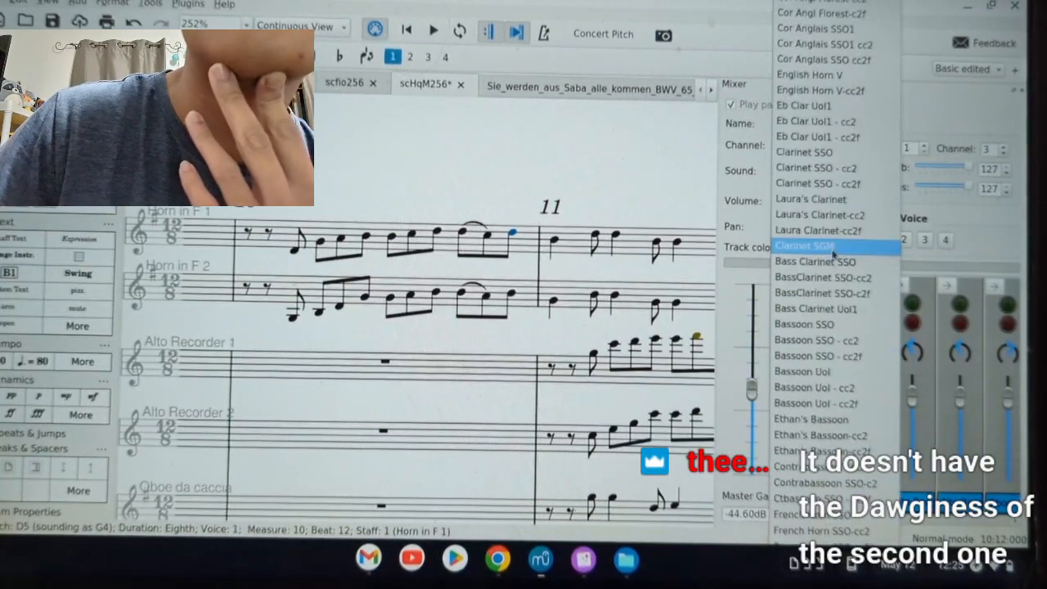
{"action": "scroll", "coordinate": [838, 270], "scroll_direction": "down", "scroll_amount": 15}
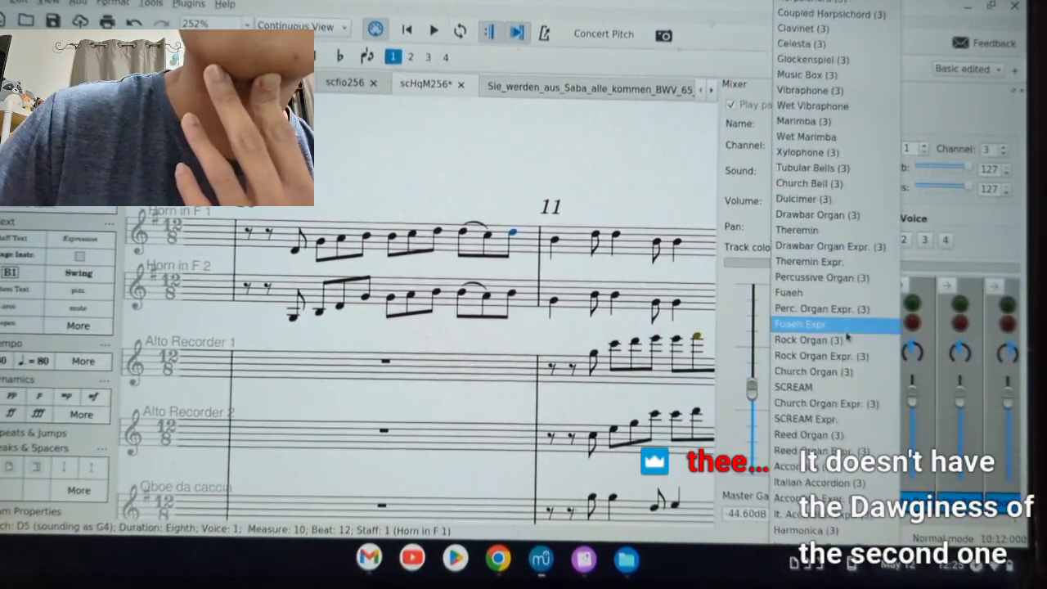
{"action": "scroll", "coordinate": [850, 262], "scroll_direction": "down", "scroll_amount": 5}
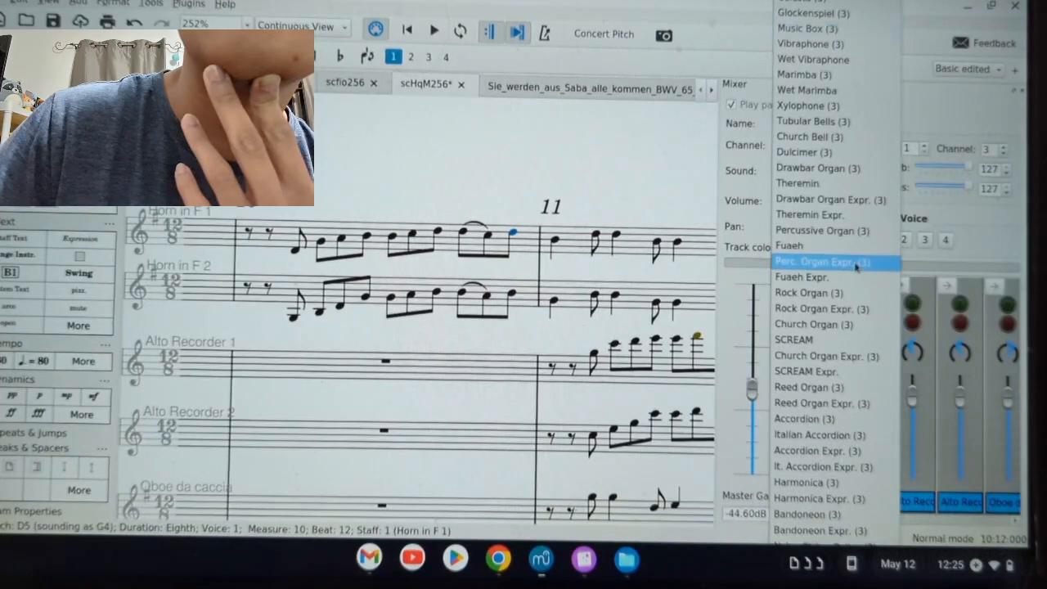
{"action": "scroll", "coordinate": [856, 260], "scroll_direction": "up", "scroll_amount": 4}
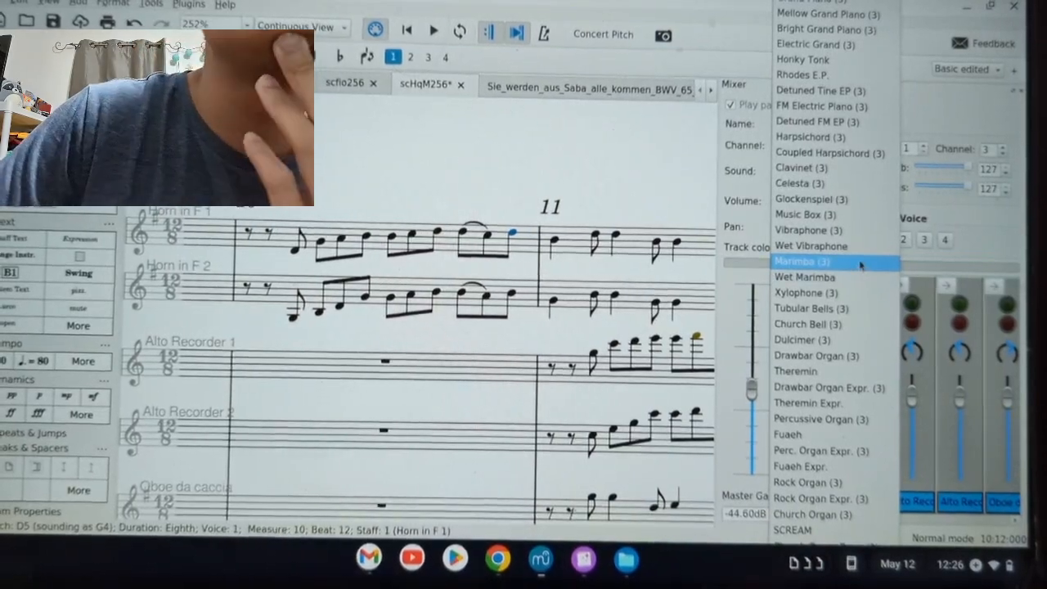
{"action": "scroll", "coordinate": [860, 265], "scroll_direction": "up", "scroll_amount": 9}
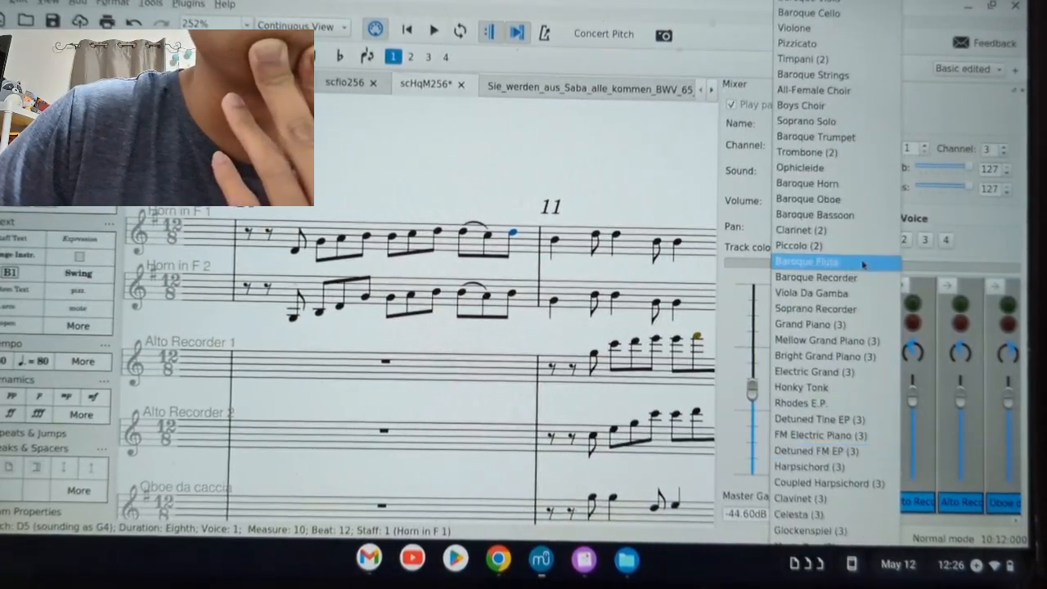
{"action": "scroll", "coordinate": [861, 291], "scroll_direction": "up", "scroll_amount": 8}
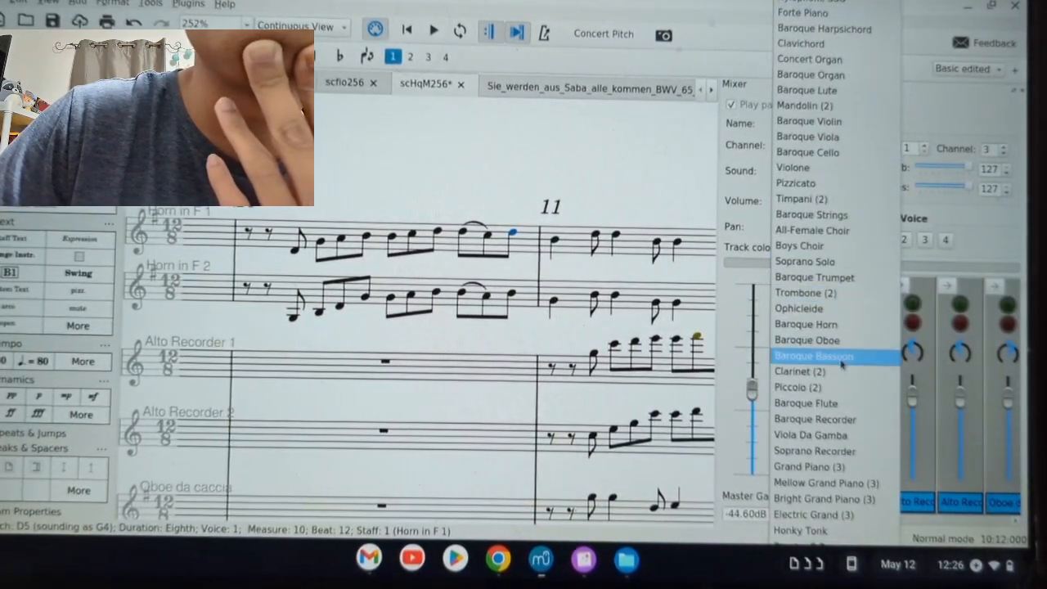
{"action": "left_click", "coordinate": [849, 326]}
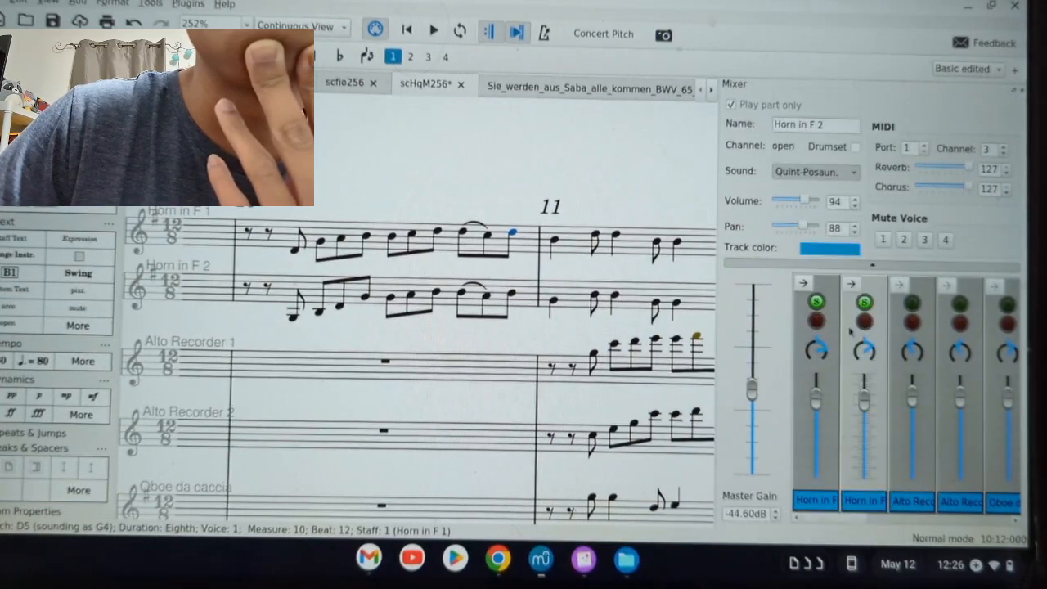
- Set the Horn in F 2 playback sound to Baroque Horn to match the first horn
{"action": "left_click", "coordinate": [842, 178]}
{"action": "scroll", "coordinate": [850, 263], "scroll_direction": "down", "scroll_amount": 15}
{"action": "scroll", "coordinate": [850, 263], "scroll_direction": "up", "scroll_amount": 20}
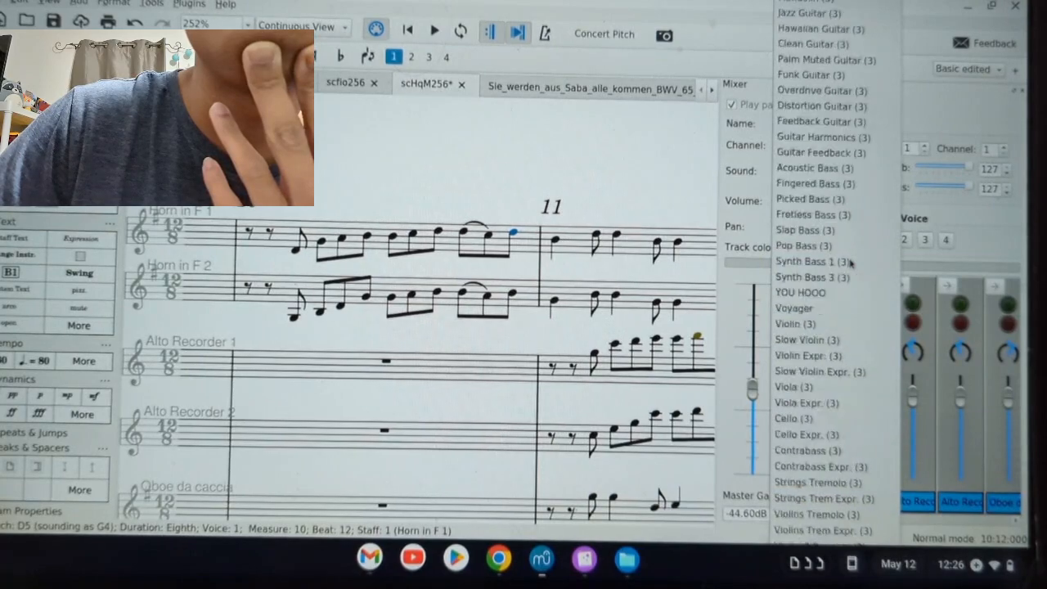
{"action": "scroll", "coordinate": [850, 263], "scroll_direction": "down", "scroll_amount": 4}
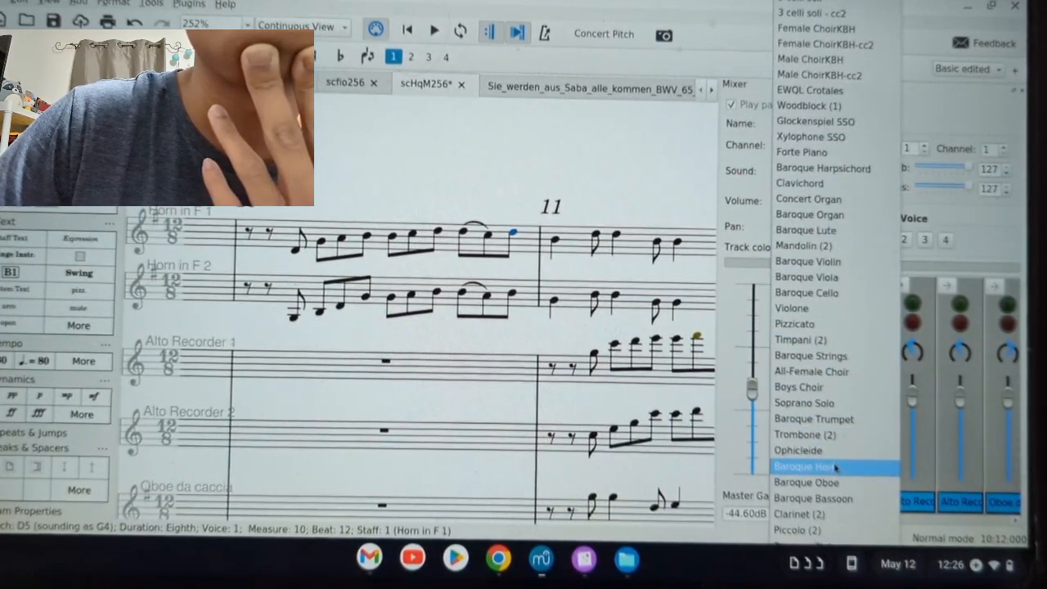
{"action": "left_click", "coordinate": [835, 467]}
- Play the two horns from the start of the first movement into measure 4, restarting once
{"action": "left_click", "coordinate": [408, 30]}
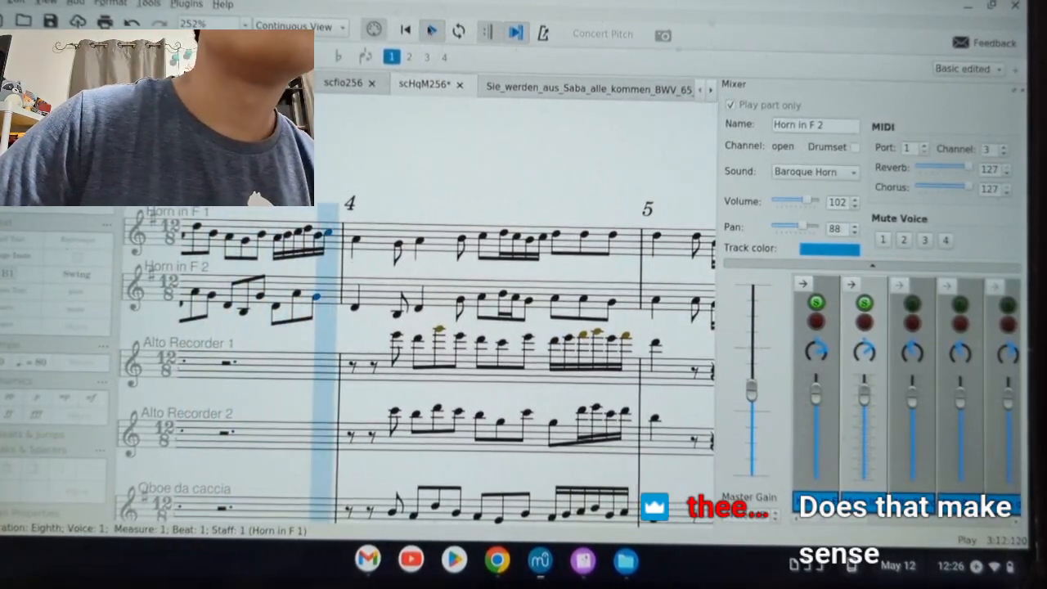
{"action": "key", "text": "space"}
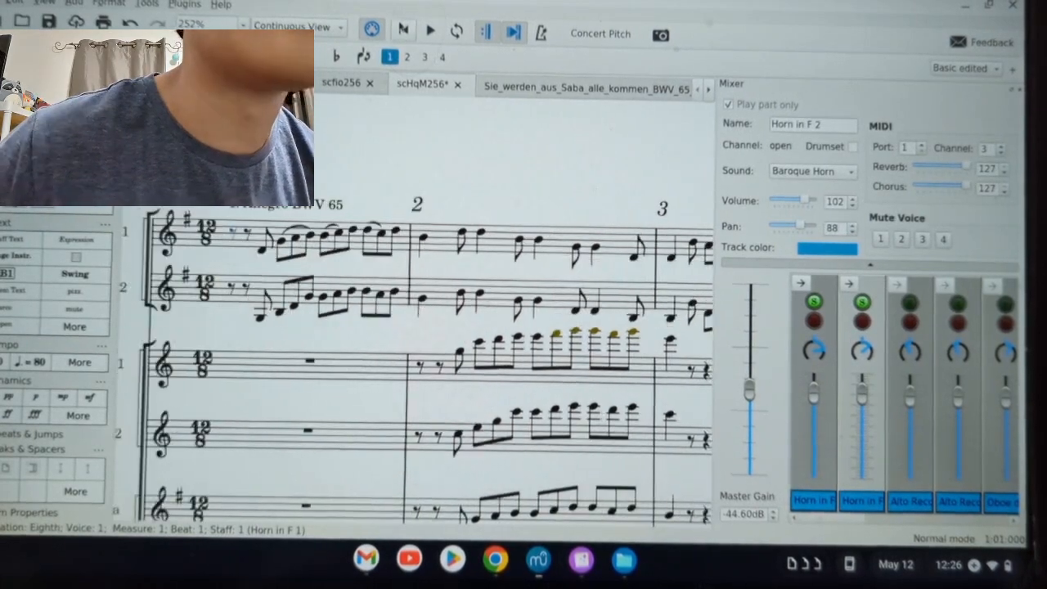
{"action": "key", "text": "space"}
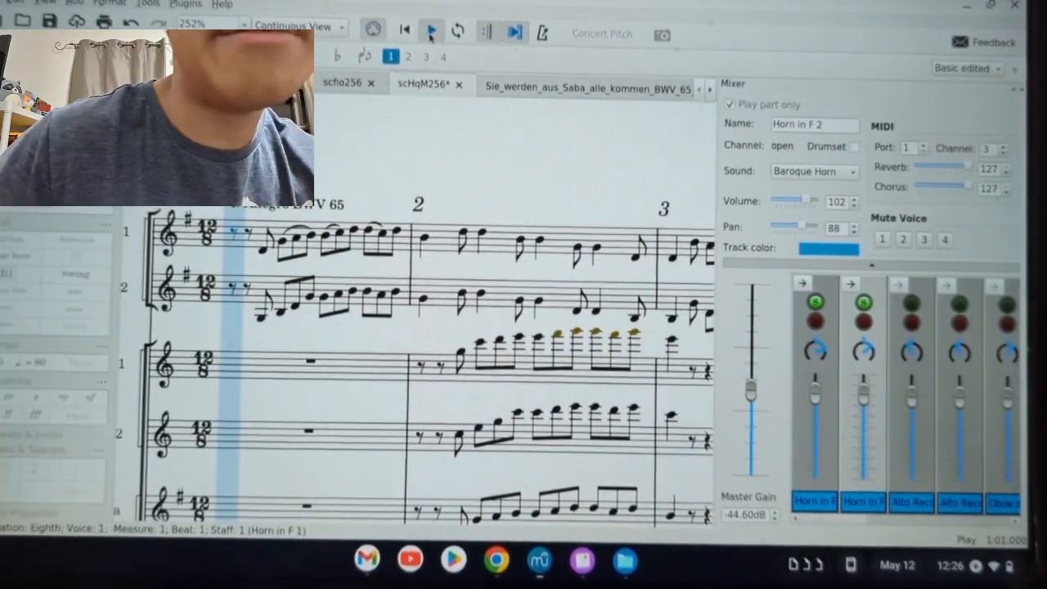
{"action": "left_click", "coordinate": [832, 332]}
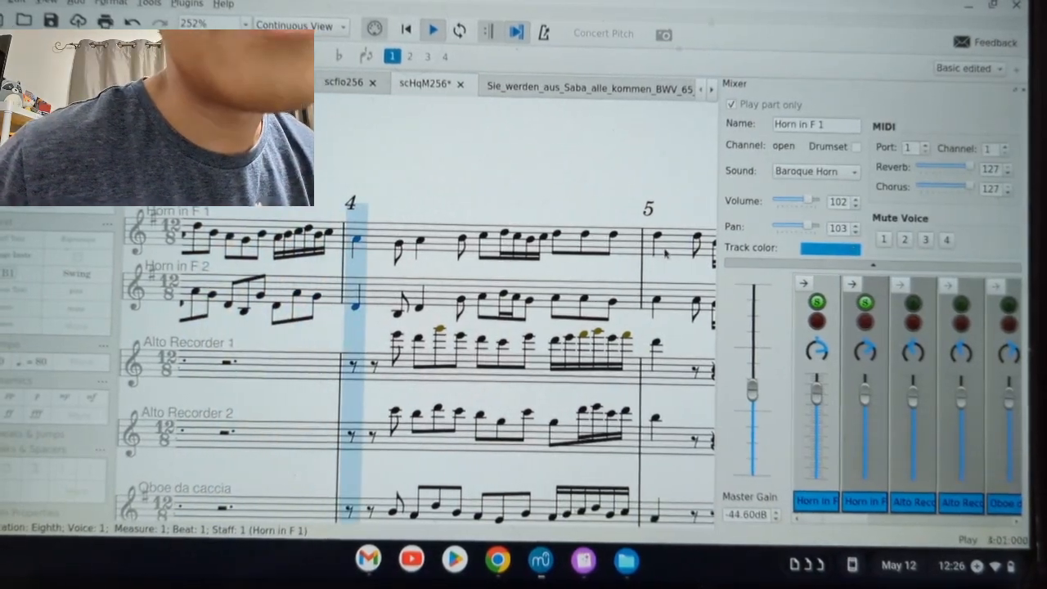
{"action": "key", "text": "space"}
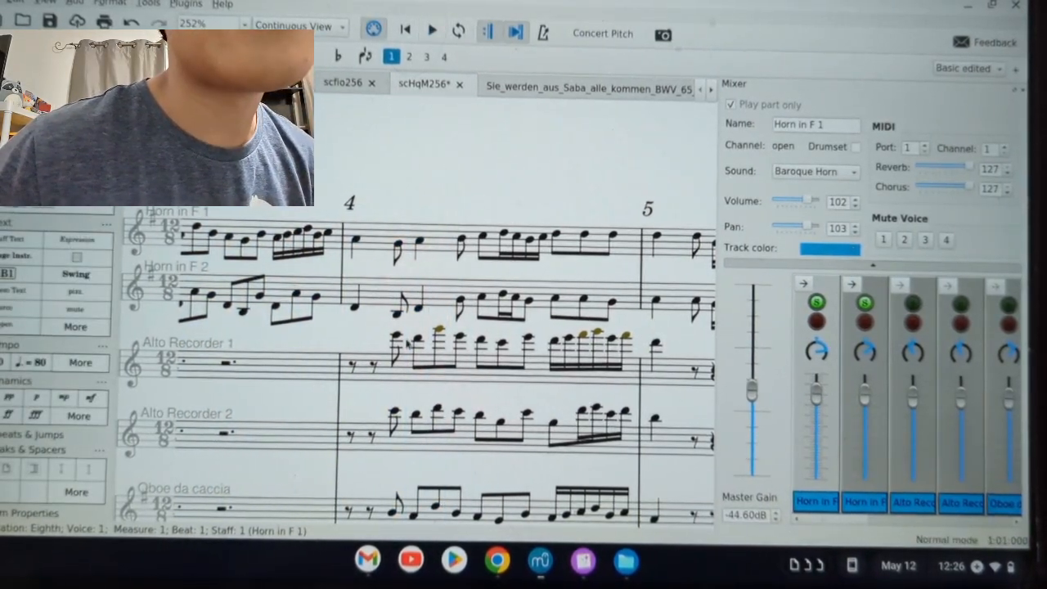
- Set reverb and chorus to 127 for both Alto Recorder 1 and Alto Recorder 2
{"action": "left_click", "coordinate": [913, 424]}
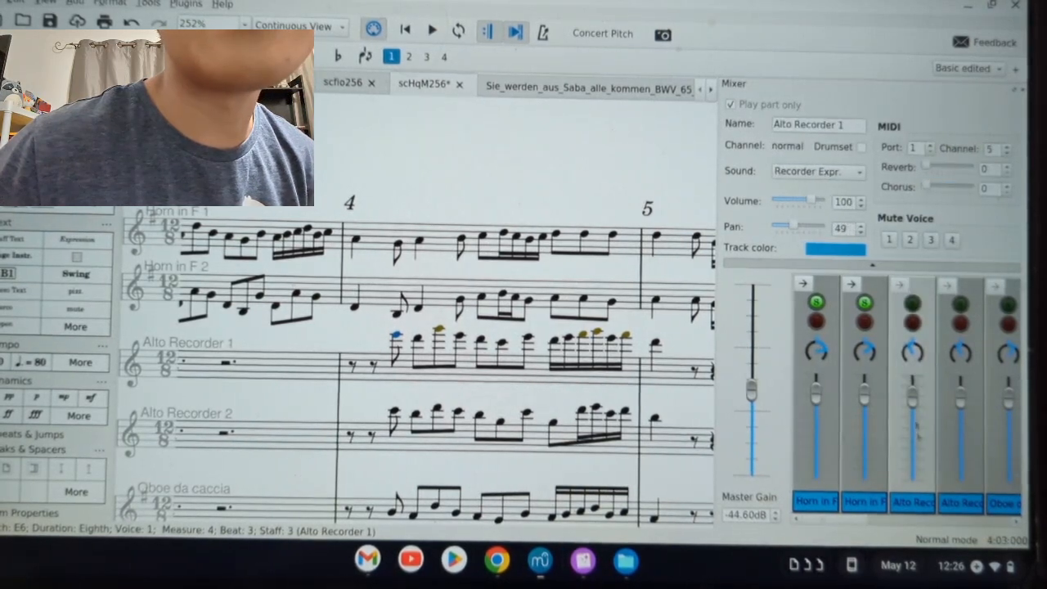
{"action": "left_click_drag", "start_coordinate": [927, 169], "coordinate": [983, 191]}
{"action": "left_click", "coordinate": [974, 286]}
{"action": "left_click_drag", "start_coordinate": [929, 168], "coordinate": [978, 170]}
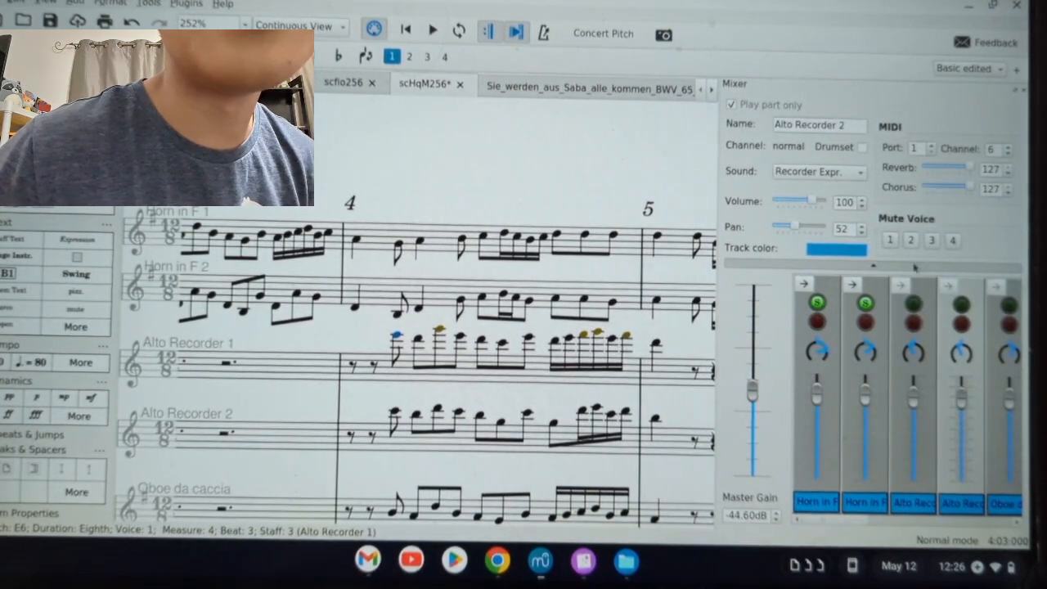
- Look through the available playback sounds for Alto Recorder 1
{"action": "left_click", "coordinate": [925, 284]}
{"action": "left_click", "coordinate": [819, 171]}
{"action": "scroll", "coordinate": [843, 409], "scroll_direction": "up", "scroll_amount": 10}
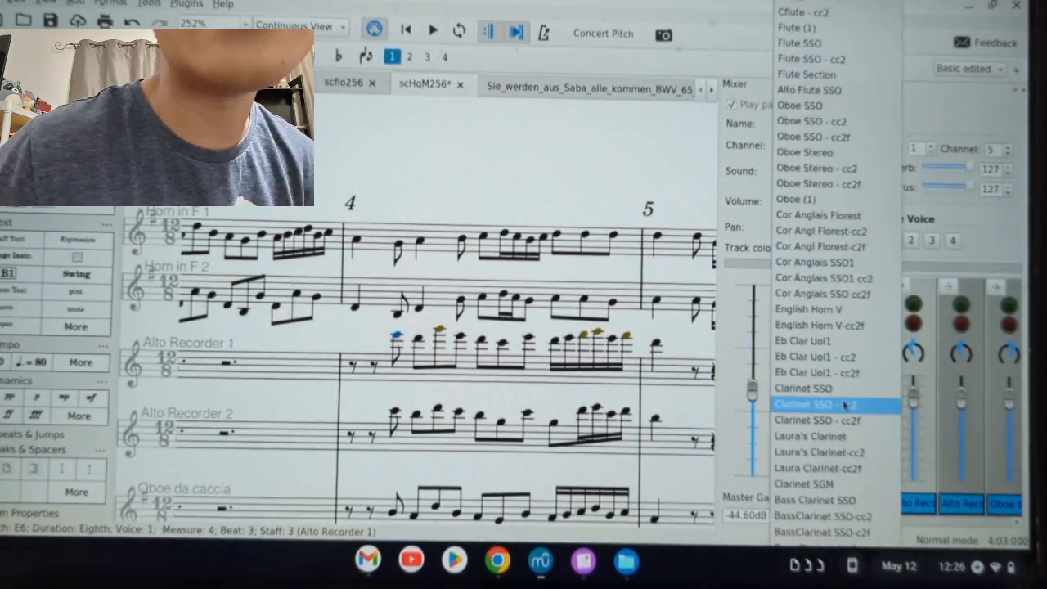
{"action": "scroll", "coordinate": [843, 433], "scroll_direction": "down", "scroll_amount": 15}
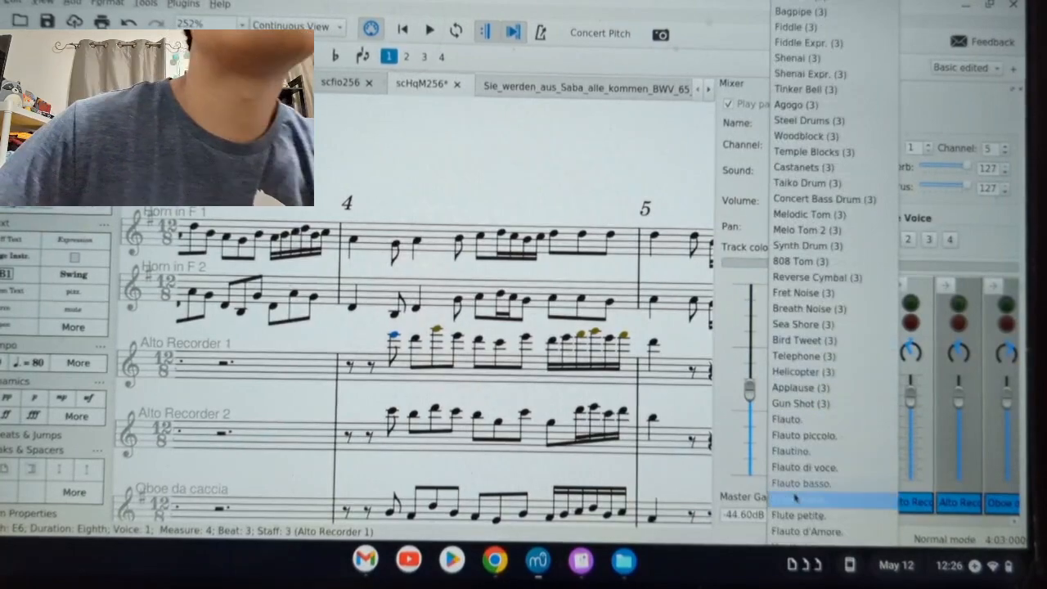
{"action": "scroll", "coordinate": [814, 474], "scroll_direction": "up", "scroll_amount": 6}
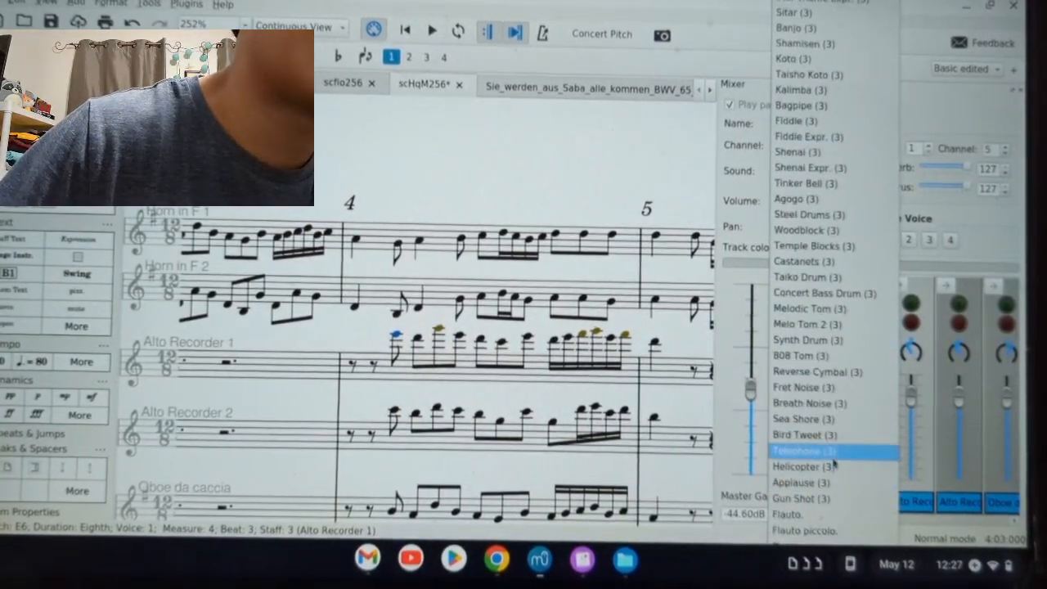
{"action": "scroll", "coordinate": [833, 389], "scroll_direction": "down", "scroll_amount": 6}
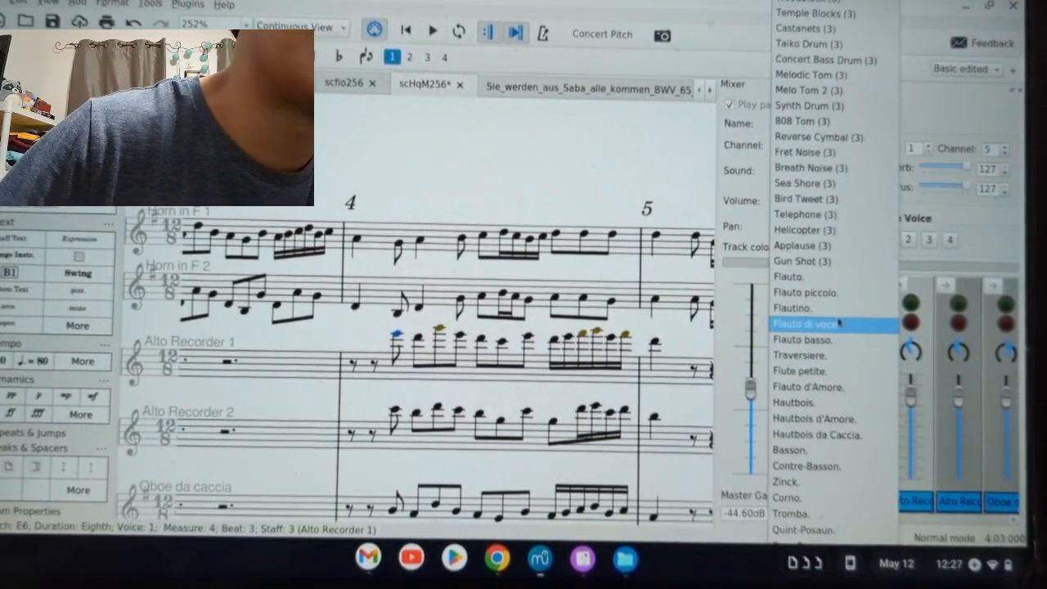
{"action": "scroll", "coordinate": [826, 308], "scroll_direction": "up", "scroll_amount": 15}
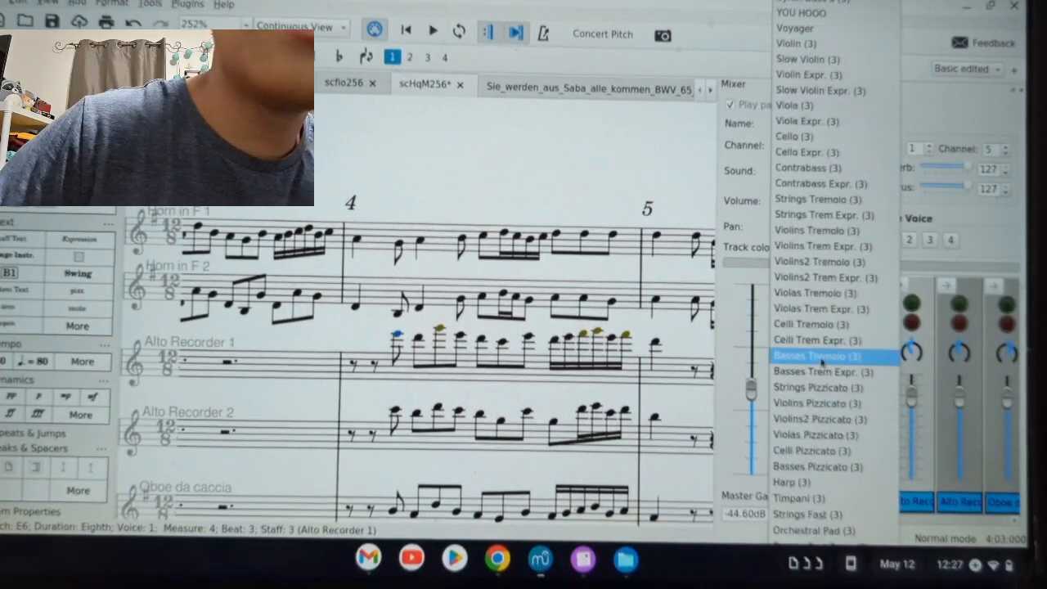
- Add the soundfont 16recorder_alt.sf2 to the synthesizer and move it to the end of the soundfont list
{"action": "left_click", "coordinate": [978, 213]}
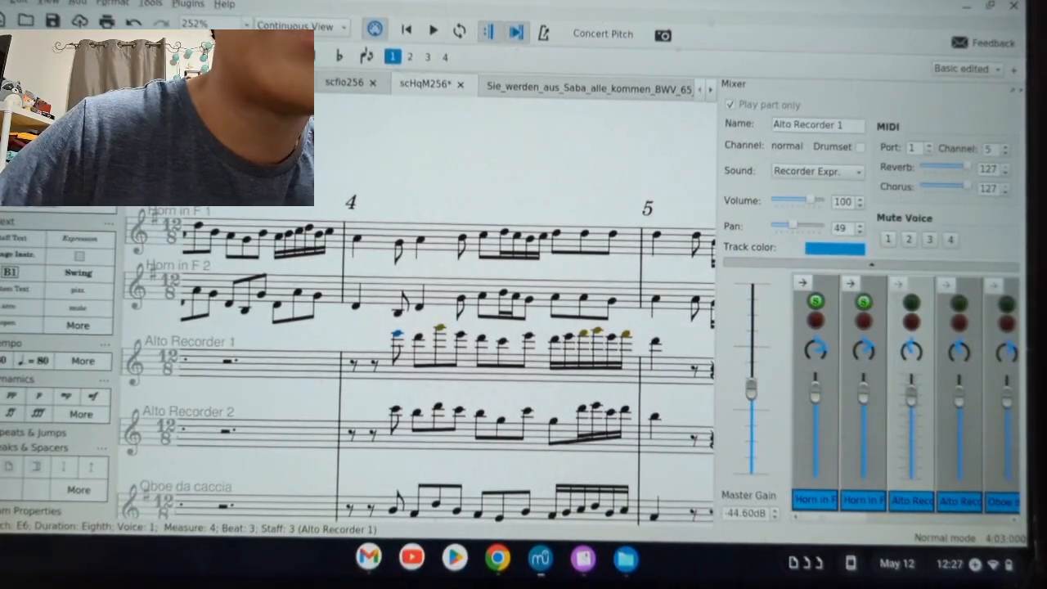
{"action": "left_click", "coordinate": [1019, 90]}
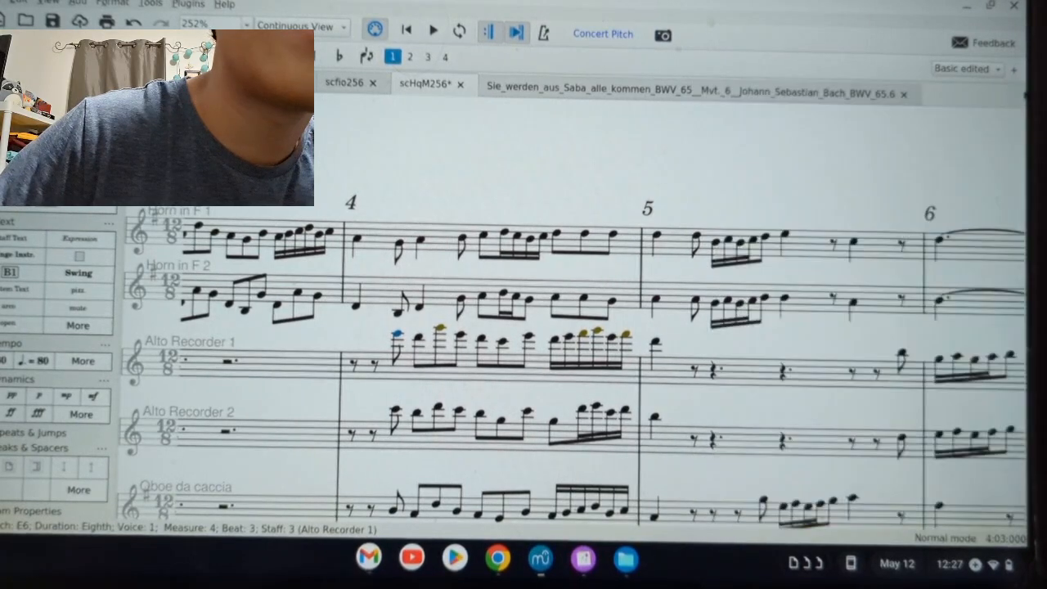
{"action": "left_click", "coordinate": [49, 4]}
{"action": "mouse_move", "coordinate": [27, 4]}
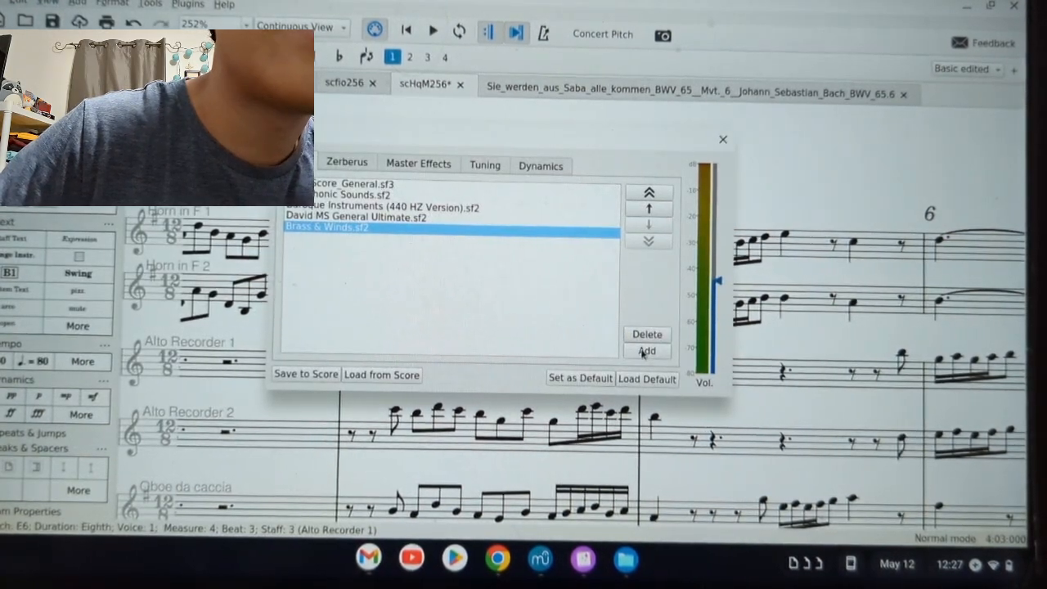
{"action": "left_click", "coordinate": [642, 354]}
{"action": "left_click", "coordinate": [495, 238]}
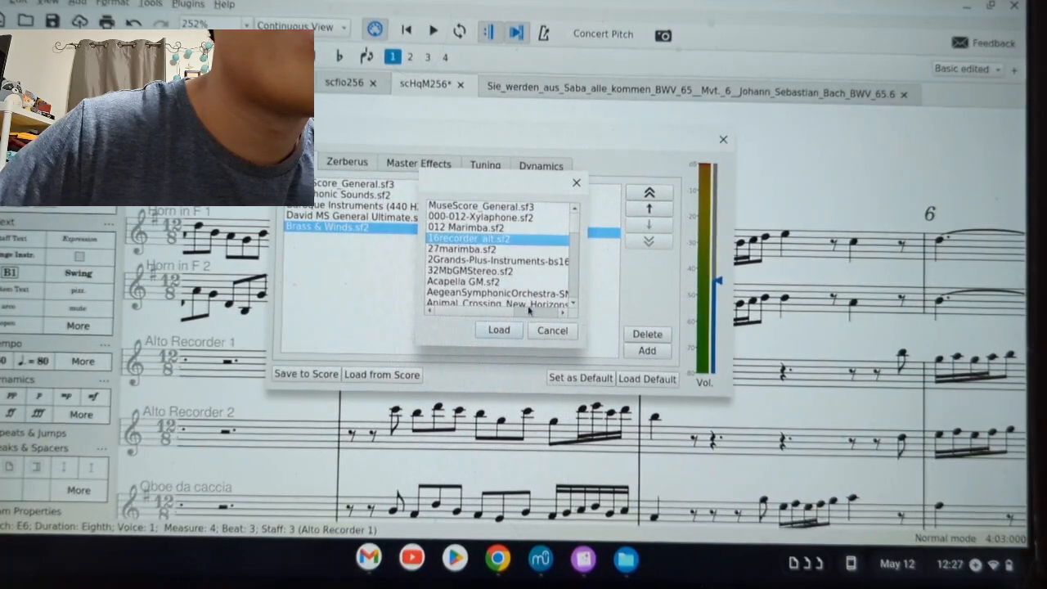
{"action": "left_click", "coordinate": [498, 330]}
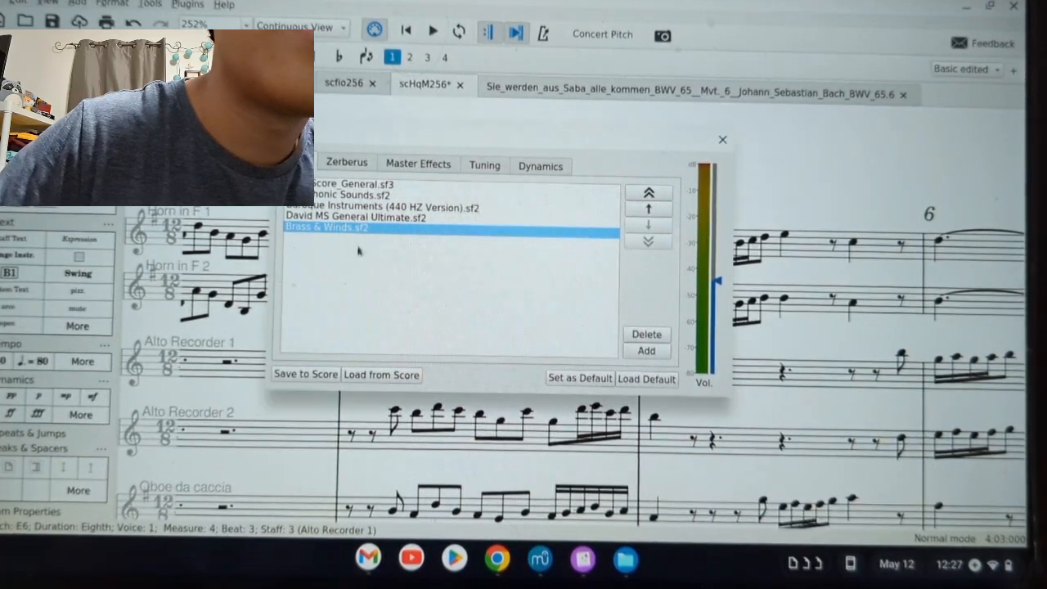
{"action": "left_click", "coordinate": [352, 184]}
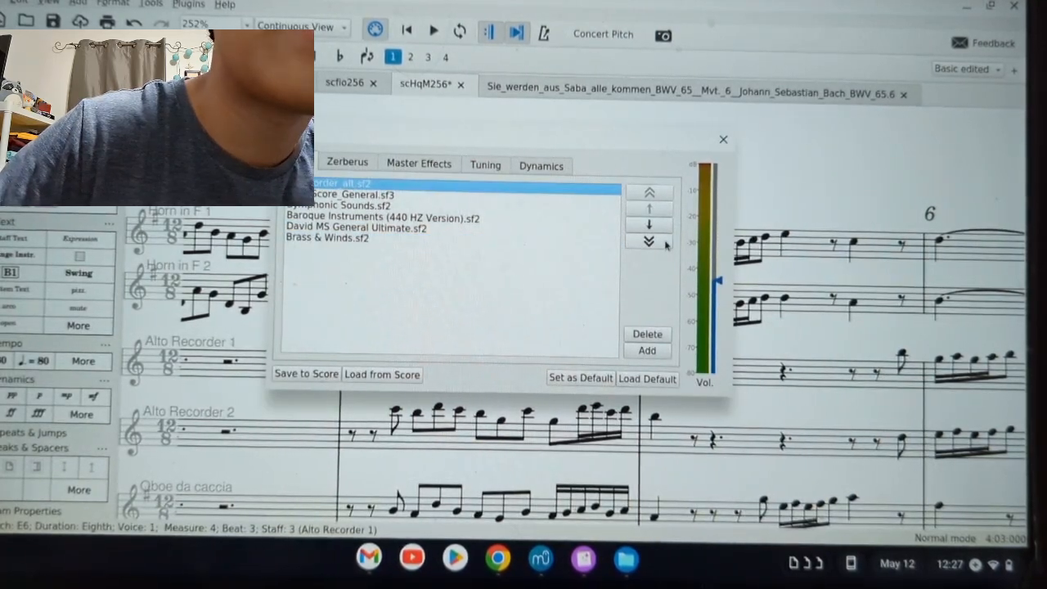
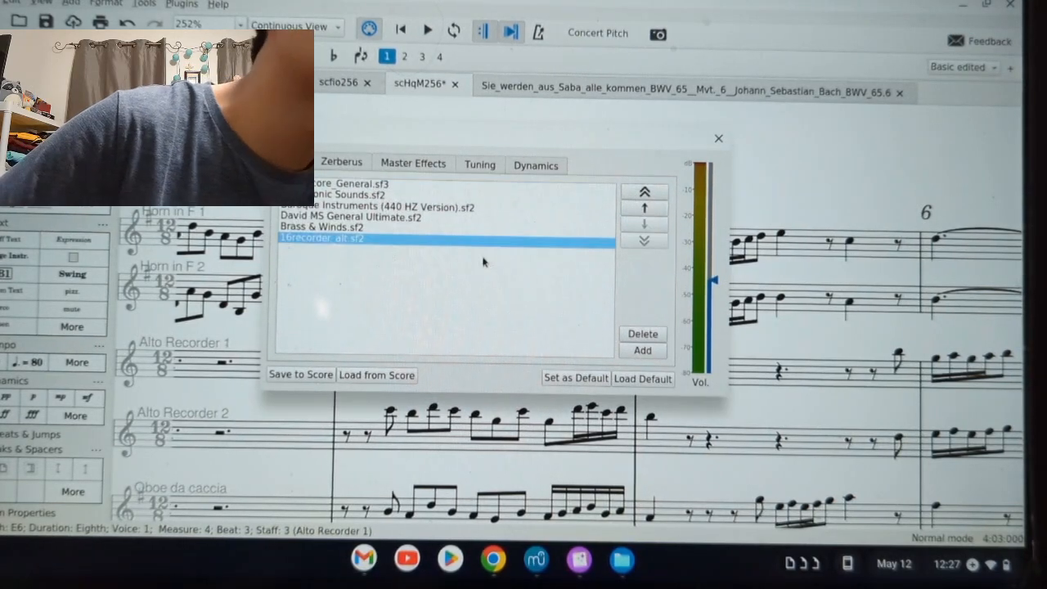
{"action": "left_click", "coordinate": [718, 138]}
- Reopen the mixer and set the sound of Alto Recorder 1 to Tympano
{"action": "left_click", "coordinate": [43, 2]}
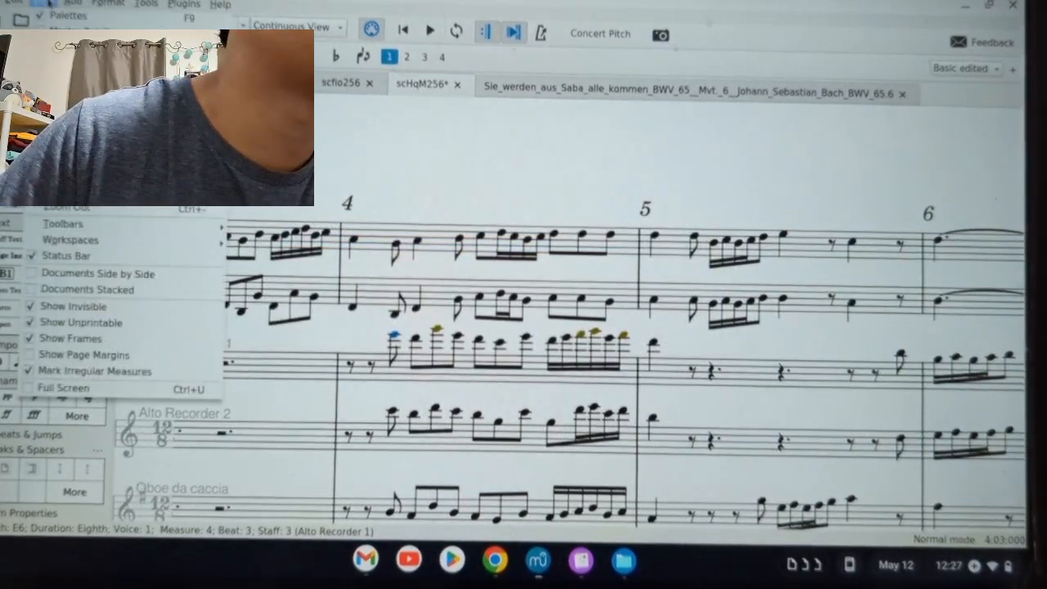
{"action": "left_click", "coordinate": [634, 157]}
{"action": "key", "text": "F10"}
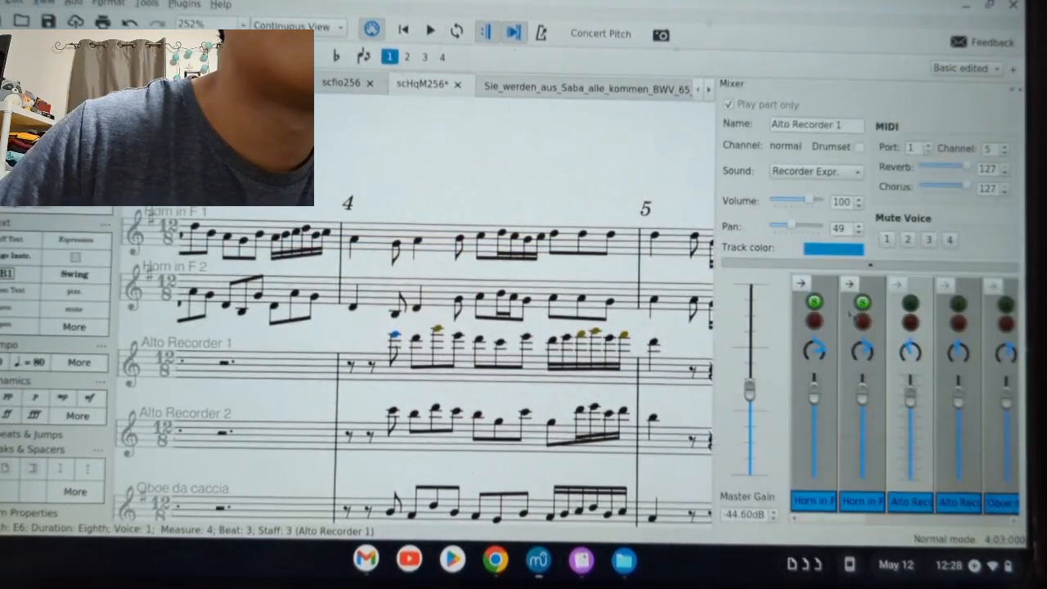
{"action": "left_click", "coordinate": [846, 181]}
{"action": "scroll", "coordinate": [842, 458], "scroll_direction": "up", "scroll_amount": 15}
{"action": "scroll", "coordinate": [842, 519], "scroll_direction": "down", "scroll_amount": 20}
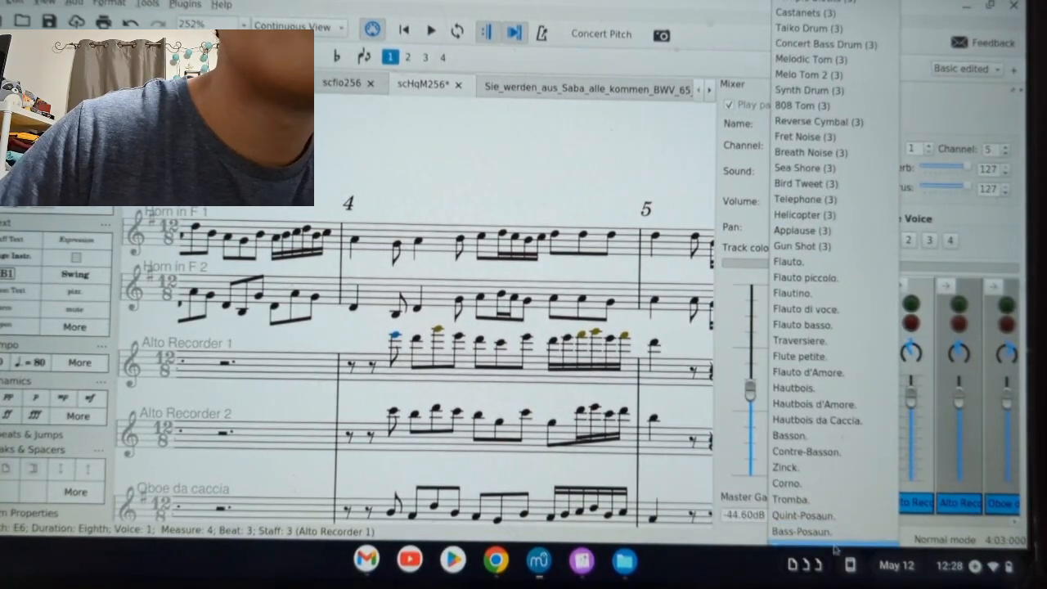
{"action": "left_click", "coordinate": [834, 542]}
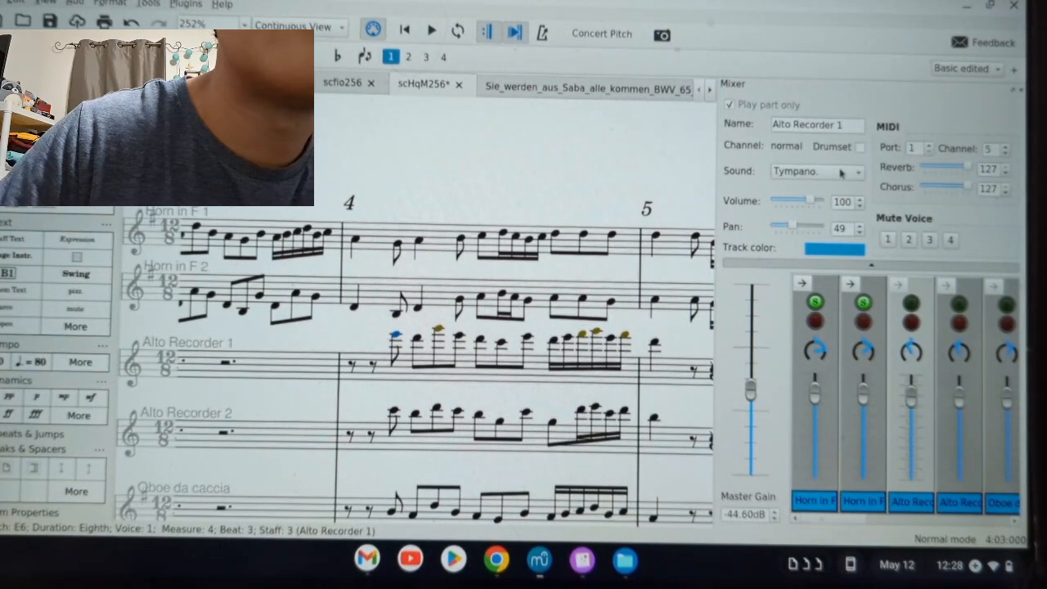
- Undock the mixer into a floating window and try to select the last entry in Alto Recorder 1's sound list
{"action": "left_click", "coordinate": [840, 173]}
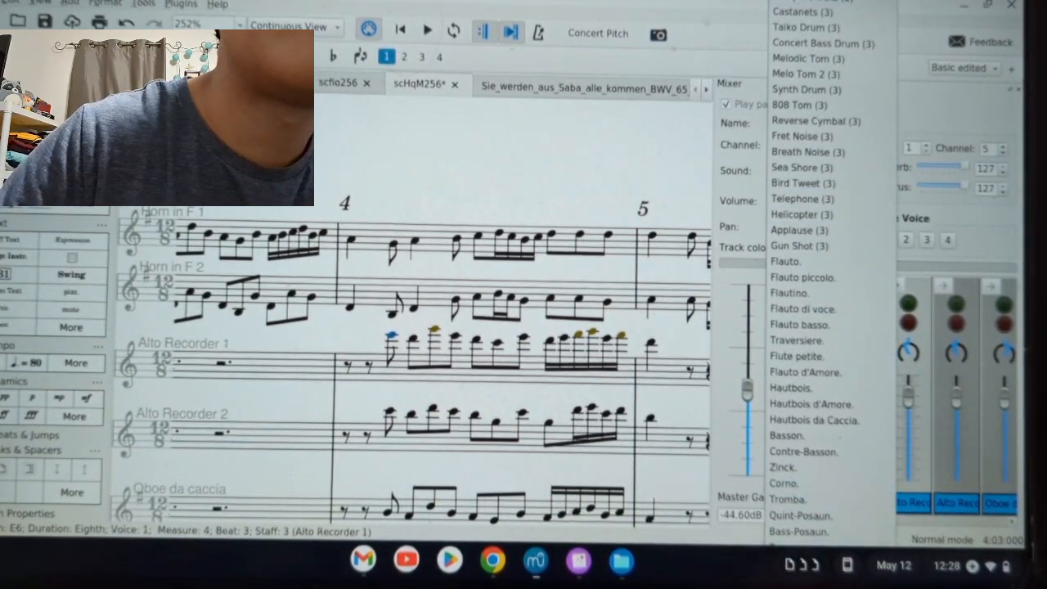
{"action": "left_click", "coordinate": [741, 206]}
{"action": "left_click", "coordinate": [850, 172]}
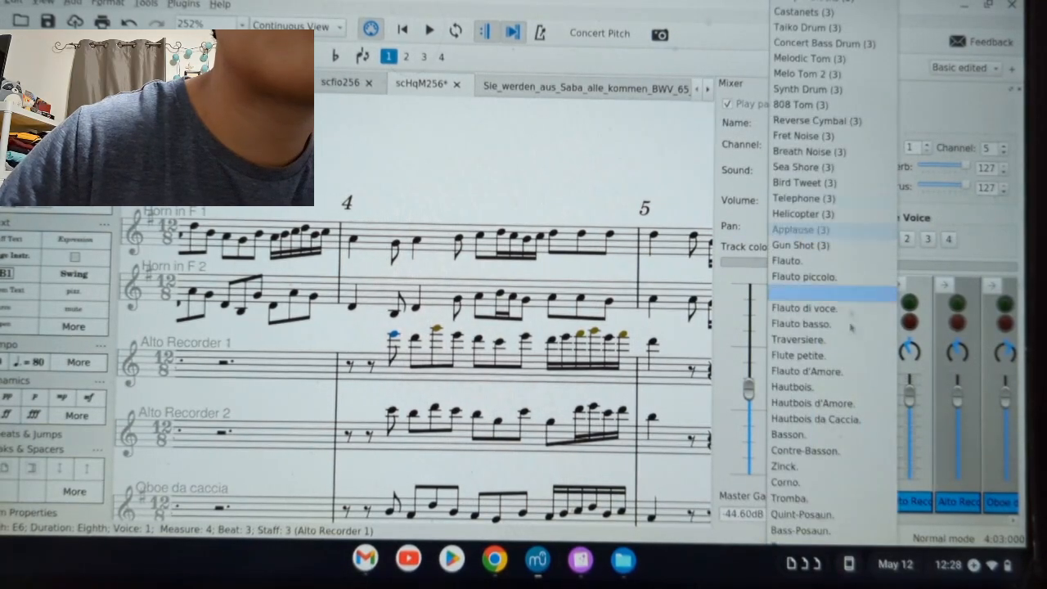
{"action": "left_click", "coordinate": [973, 232]}
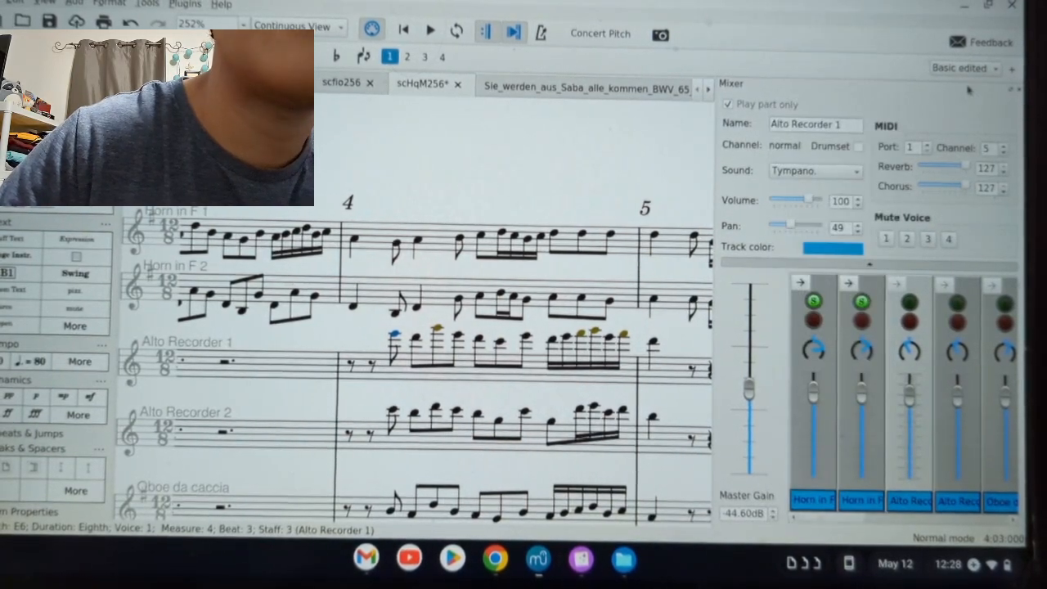
{"action": "left_click_drag", "start_coordinate": [970, 90], "coordinate": [602, 44]}
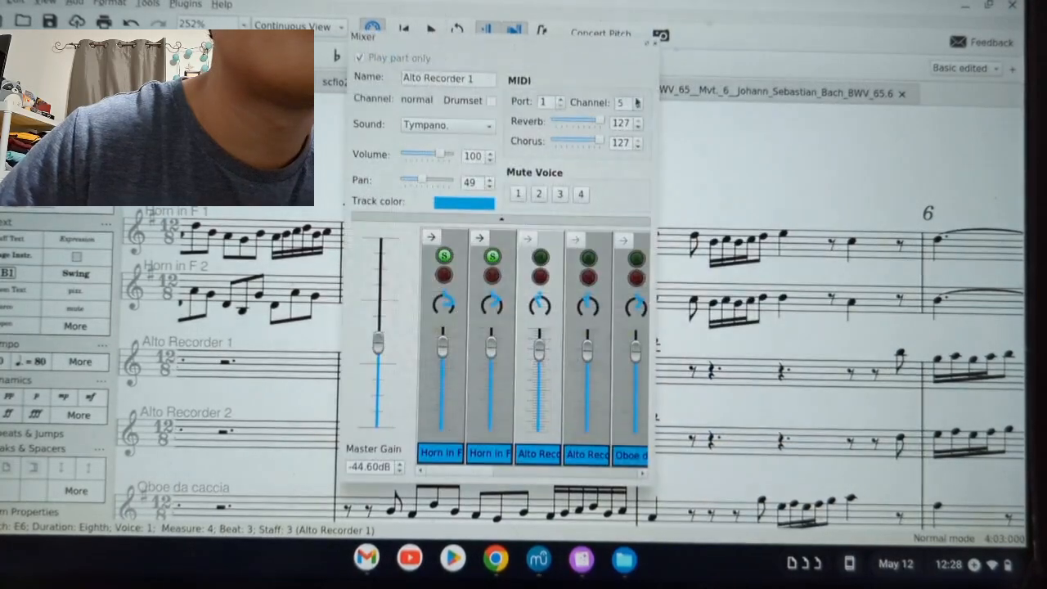
{"action": "left_click_drag", "start_coordinate": [513, 37], "coordinate": [516, 2]}
{"action": "left_click", "coordinate": [442, 77]}
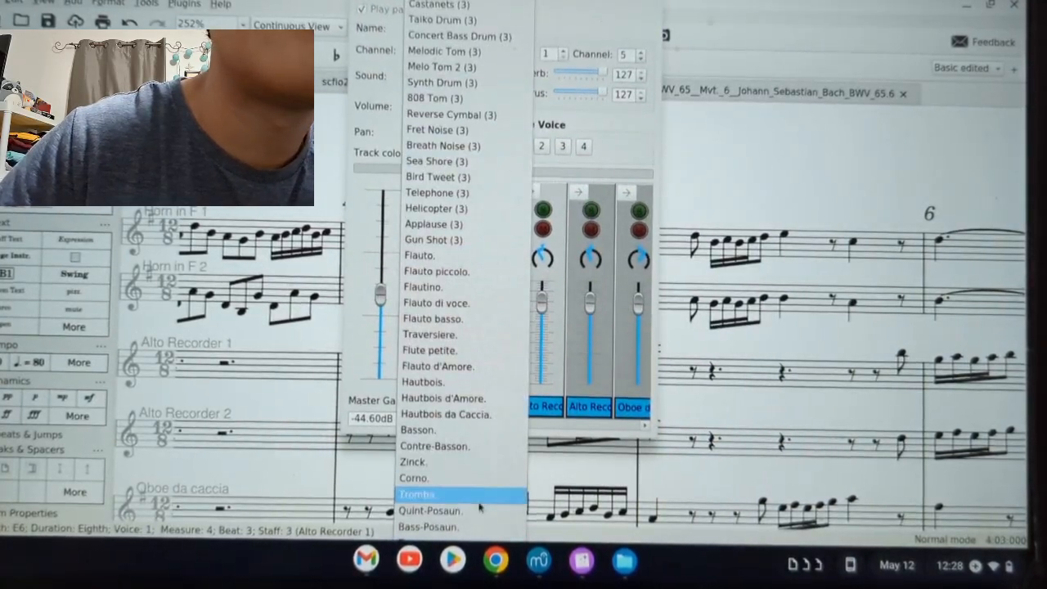
{"action": "left_click", "coordinate": [462, 539]}
- Shorten the floating mixer, recheck Alto Recorder 1's sound list, and restore the mixer's height
{"action": "left_click", "coordinate": [447, 81]}
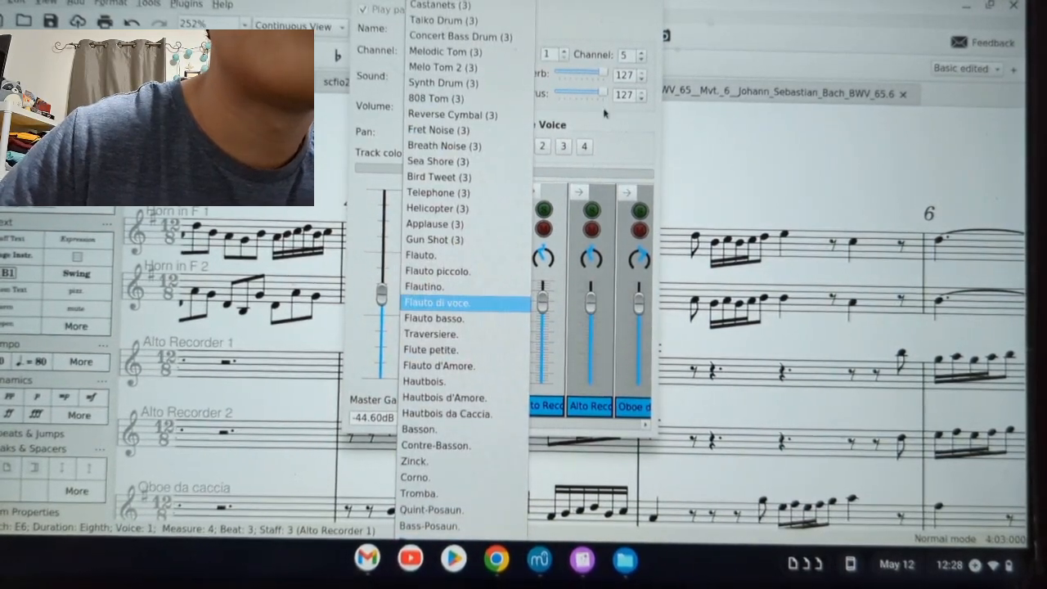
{"action": "left_click", "coordinate": [594, 437]}
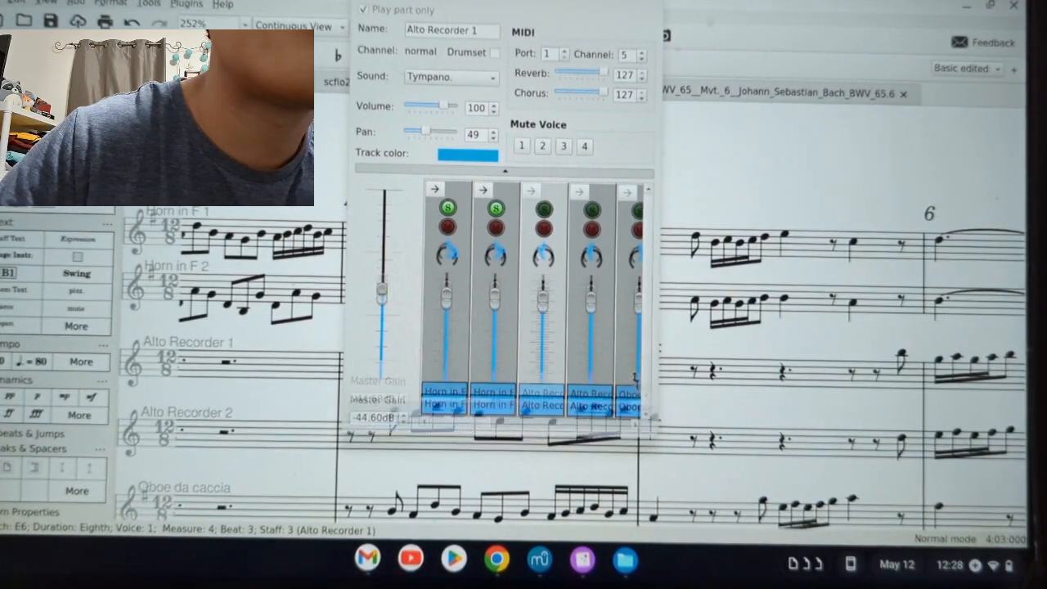
{"action": "left_click", "coordinate": [484, 87]}
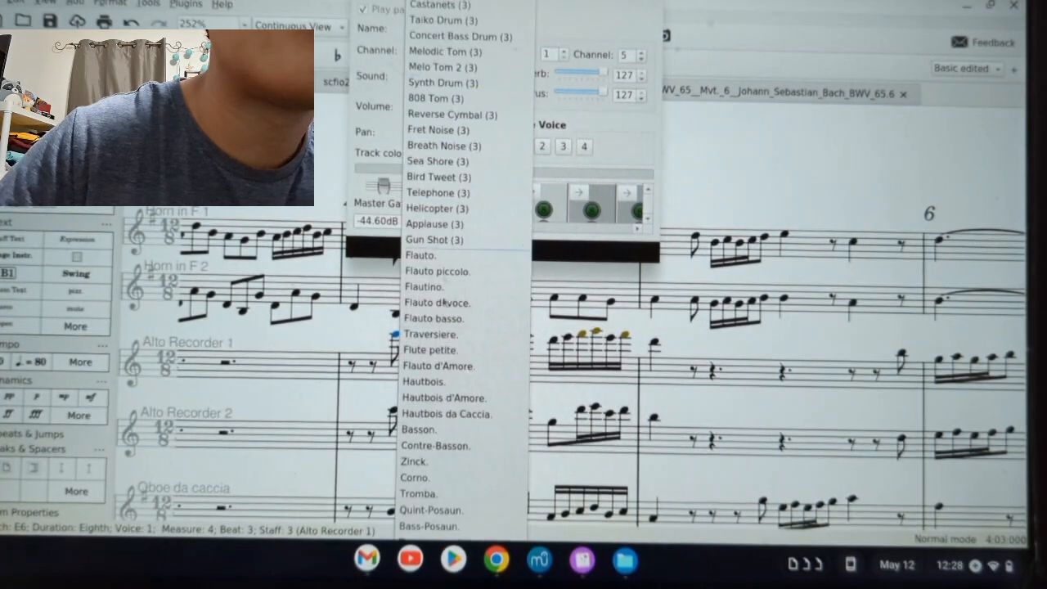
{"action": "left_click", "coordinate": [602, 4]}
{"action": "left_click_drag", "start_coordinate": [601, 4], "coordinate": [599, 63]}
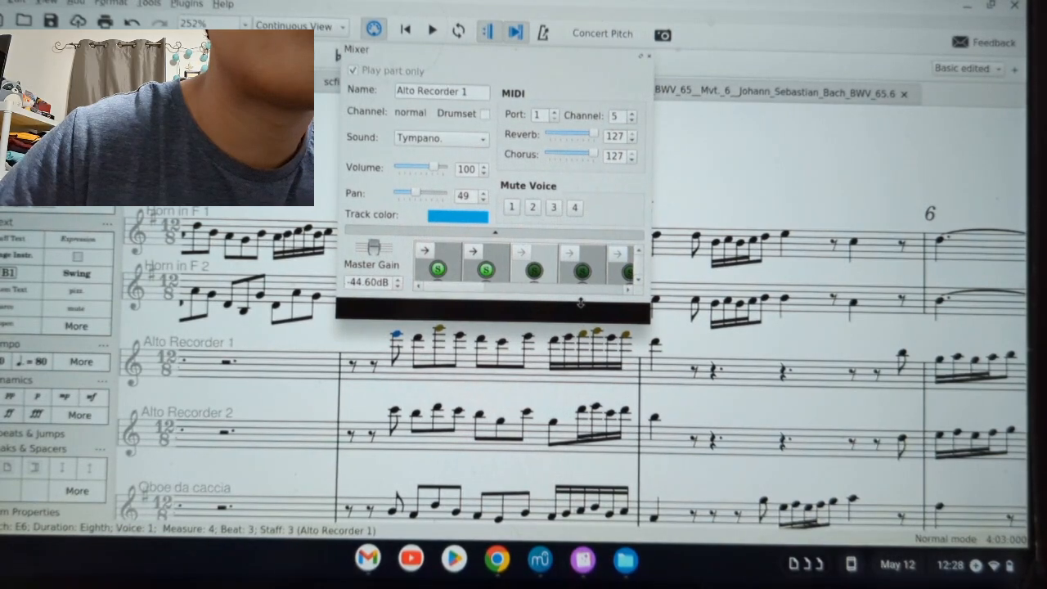
{"action": "left_click_drag", "start_coordinate": [491, 320], "coordinate": [491, 474]}
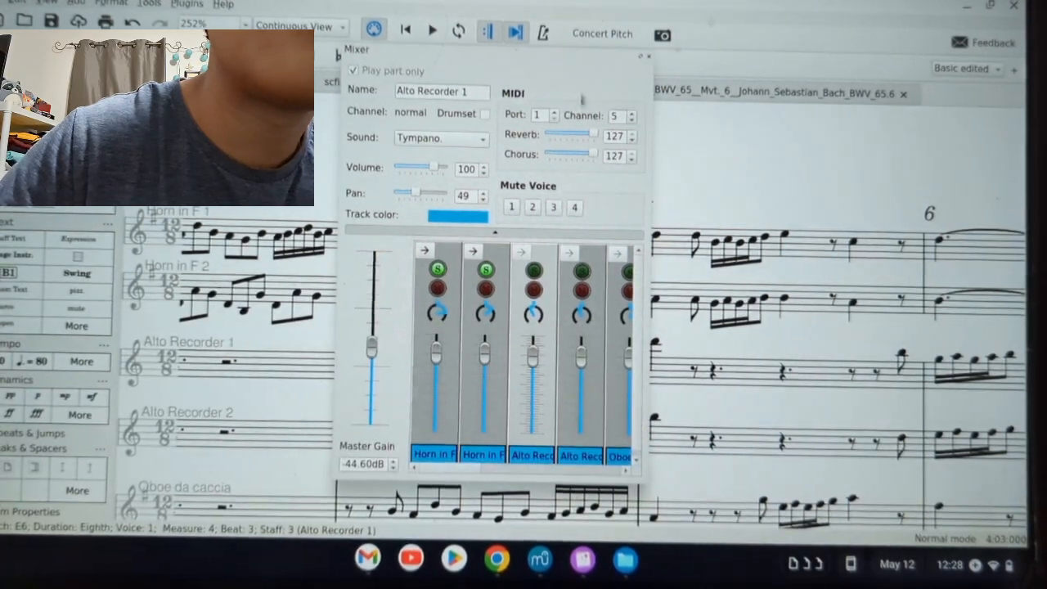
- Reposition the floating mixer, try to select the sound at the end of Alto Recorder 1's list, and close the mixer
{"action": "left_click_drag", "start_coordinate": [573, 58], "coordinate": [566, 310]}
{"action": "left_click", "coordinate": [460, 397]}
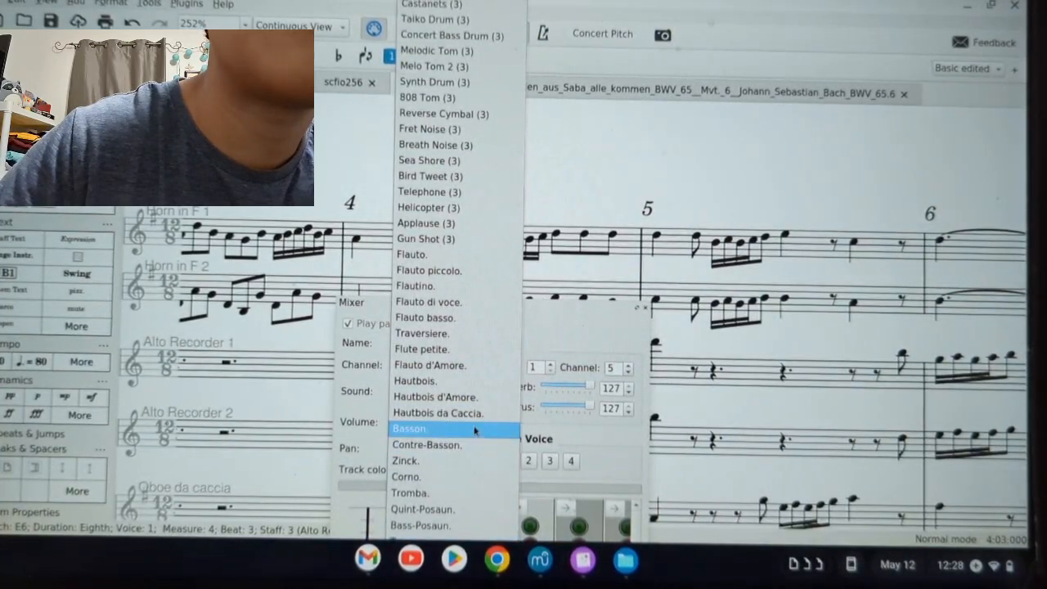
{"action": "scroll", "coordinate": [474, 439], "scroll_direction": "up", "scroll_amount": 12}
{"action": "scroll", "coordinate": [468, 500], "scroll_direction": "down", "scroll_amount": 12}
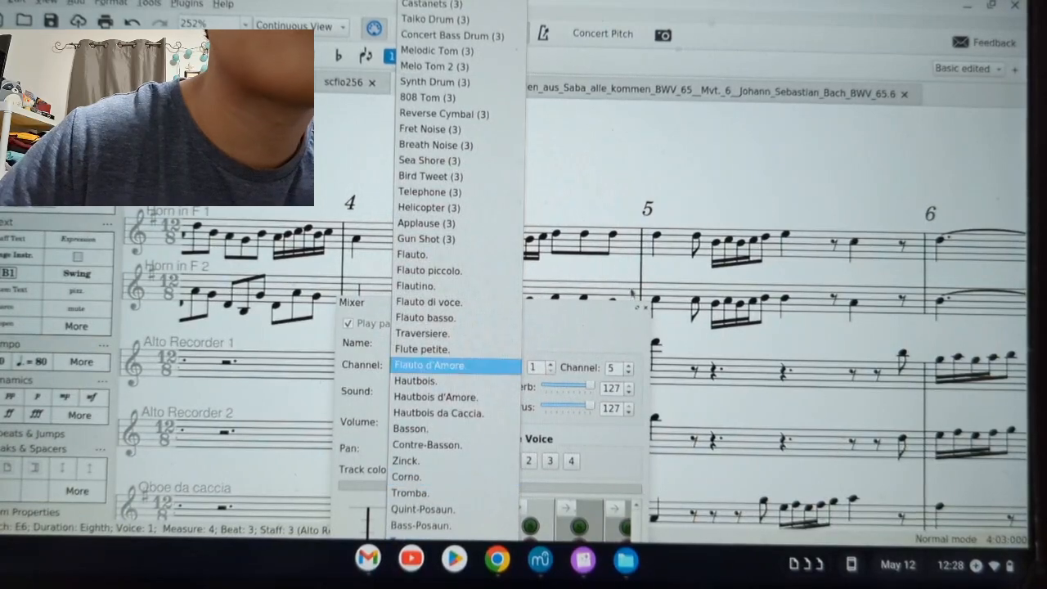
{"action": "left_click", "coordinate": [468, 477]}
{"action": "left_click_drag", "start_coordinate": [578, 301], "coordinate": [332, 2]}
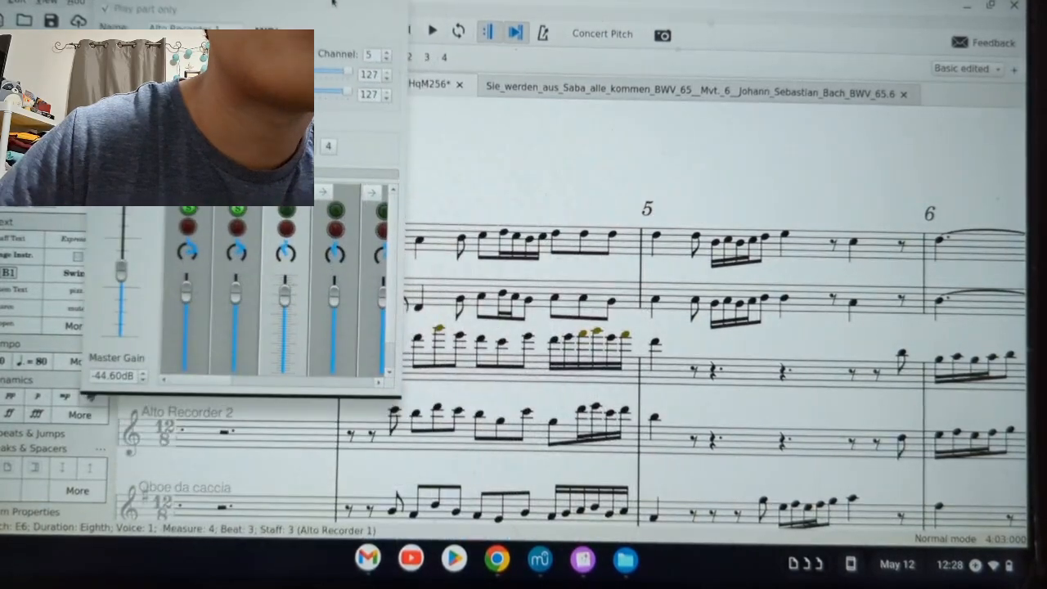
{"action": "left_click", "coordinate": [205, 49]}
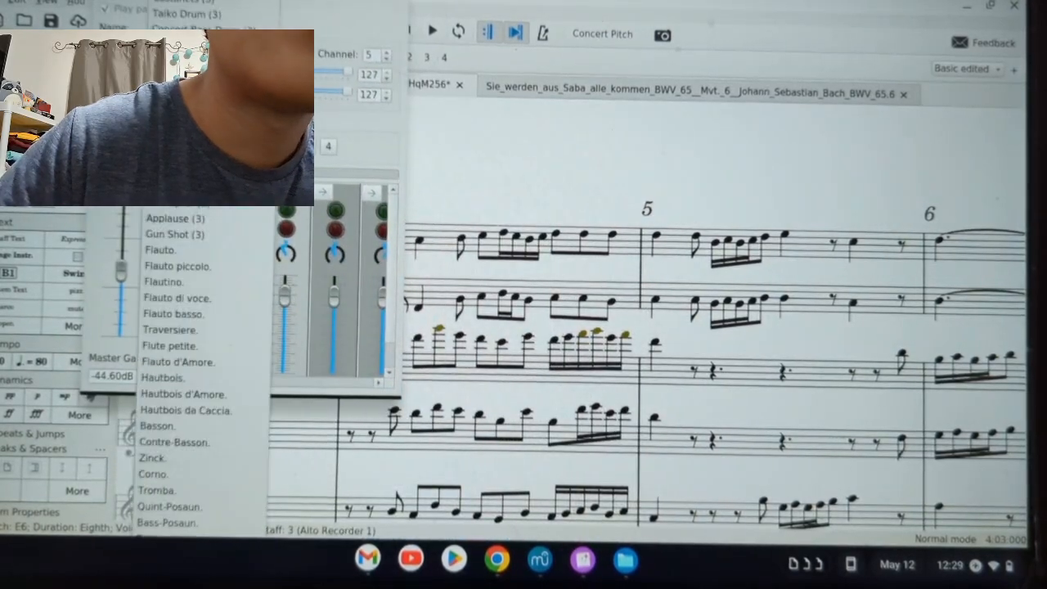
{"action": "left_click", "coordinate": [217, 535]}
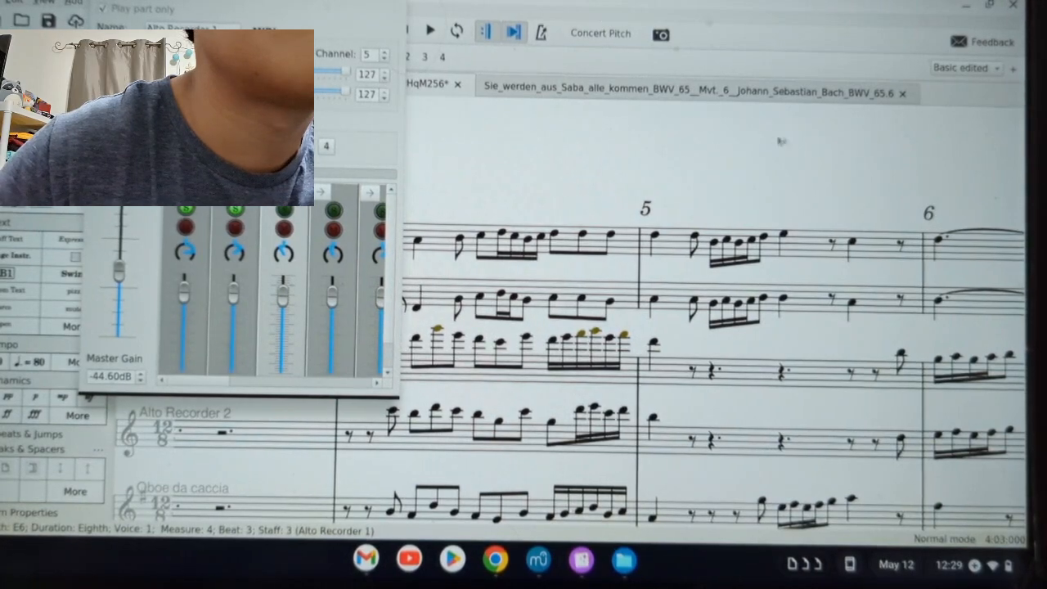
{"action": "left_click_drag", "start_coordinate": [348, 4], "coordinate": [818, 143]}
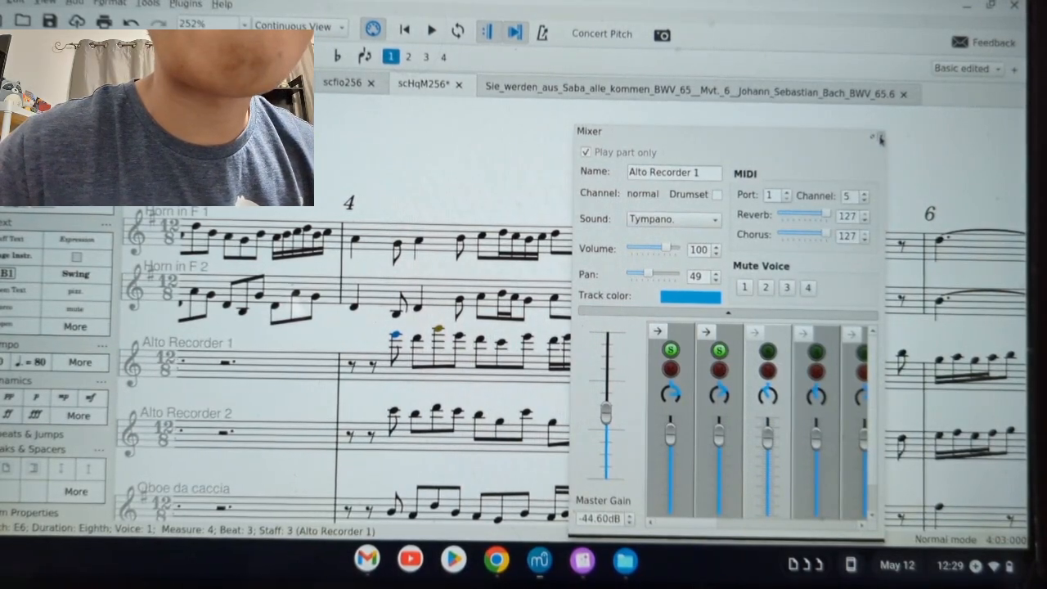
{"action": "left_click", "coordinate": [880, 140]}
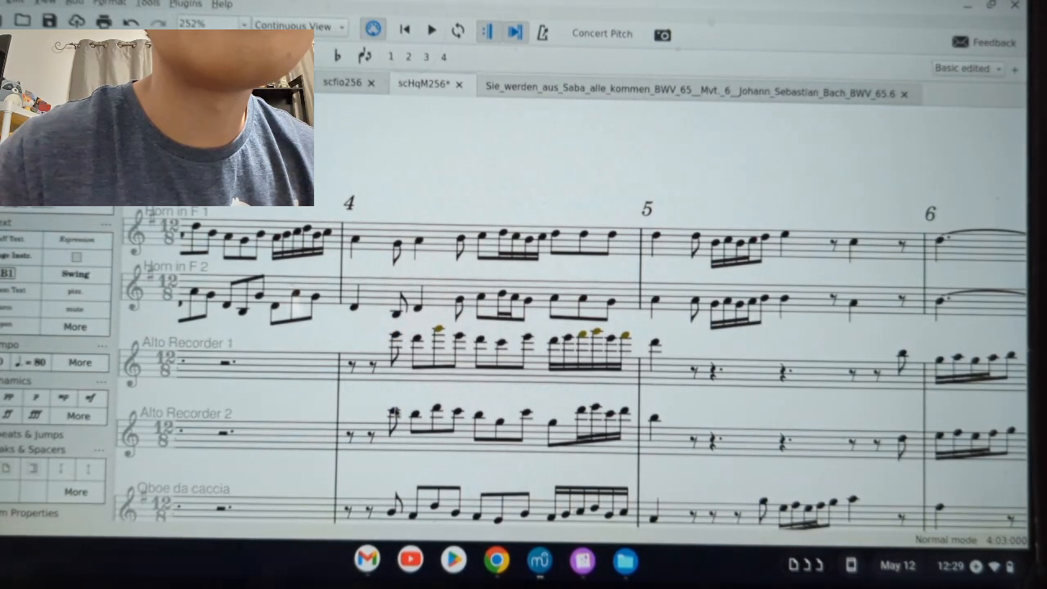
- Reopen the mixer and check Alto Recorder 1's sound list for the alto recorder sound
{"action": "left_click", "coordinate": [393, 412]}
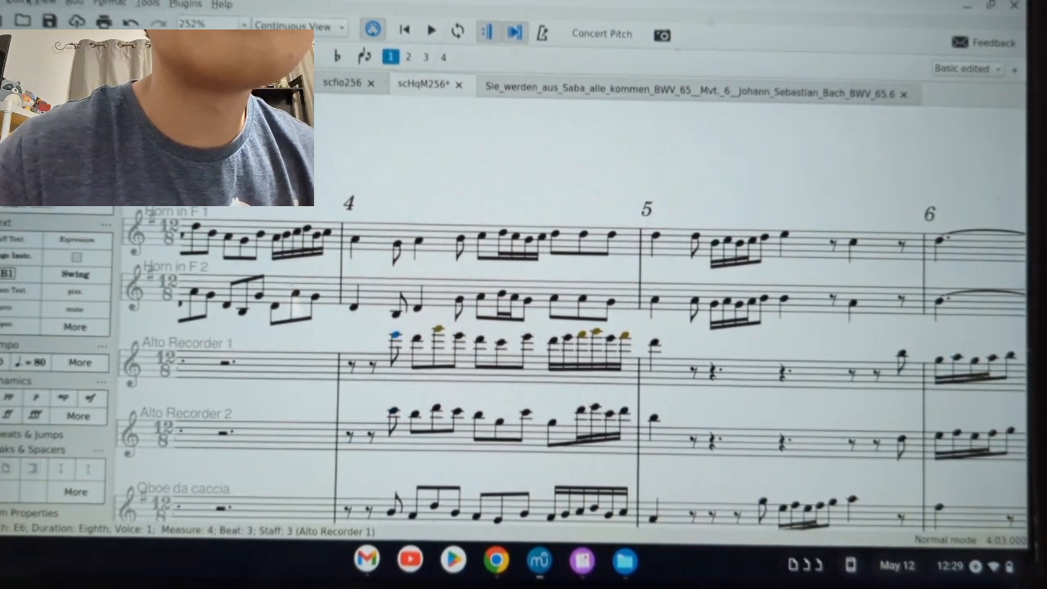
{"action": "left_click", "coordinate": [45, 3]}
{"action": "left_click", "coordinate": [61, 110]}
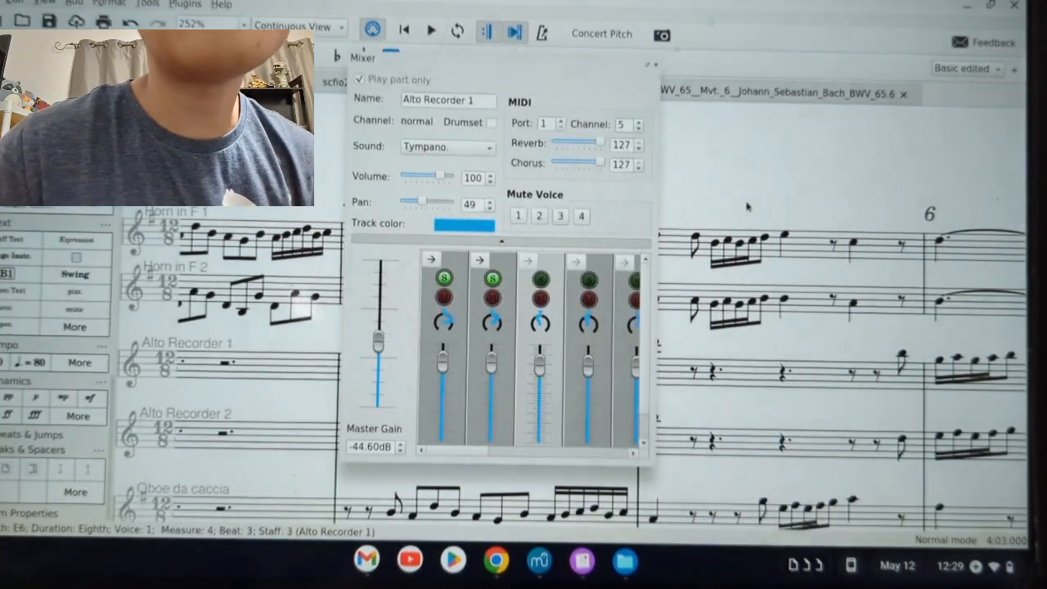
{"action": "left_click", "coordinate": [462, 147]}
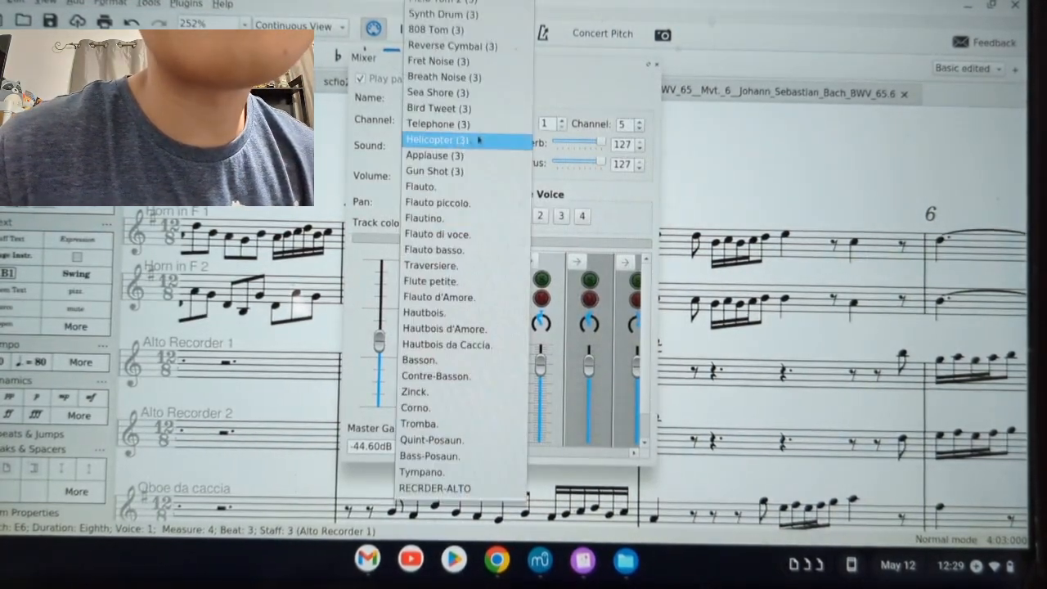
{"action": "left_click", "coordinate": [659, 66]}
{"action": "left_click", "coordinate": [657, 65]}
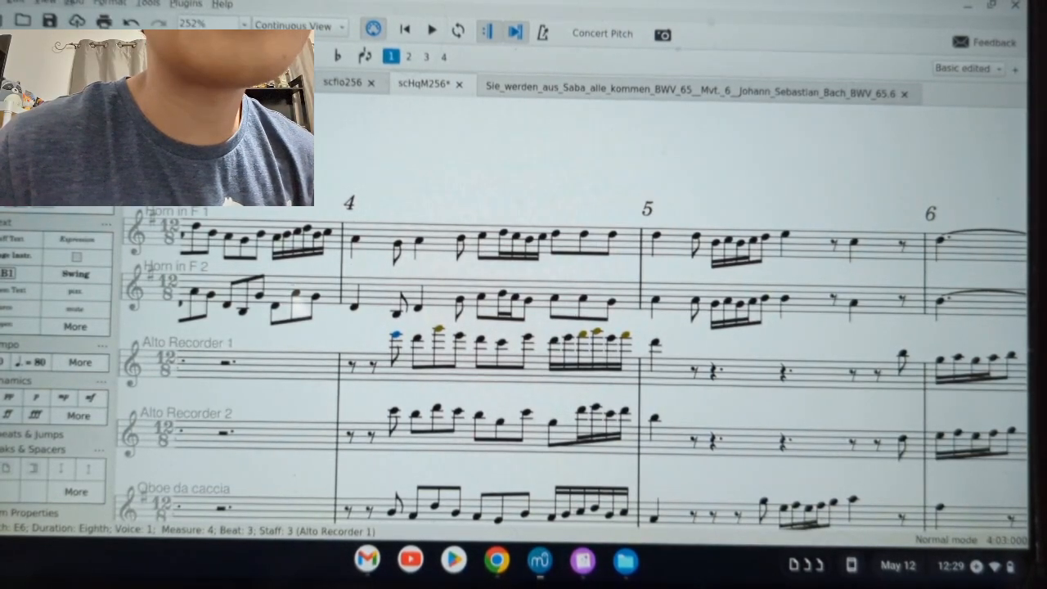
- Move 16recorder_alt.sf2 above Brass & Winds.sf2 in the synthesizer's soundfont list and close the synthesizer
{"action": "left_click", "coordinate": [45, 3]}
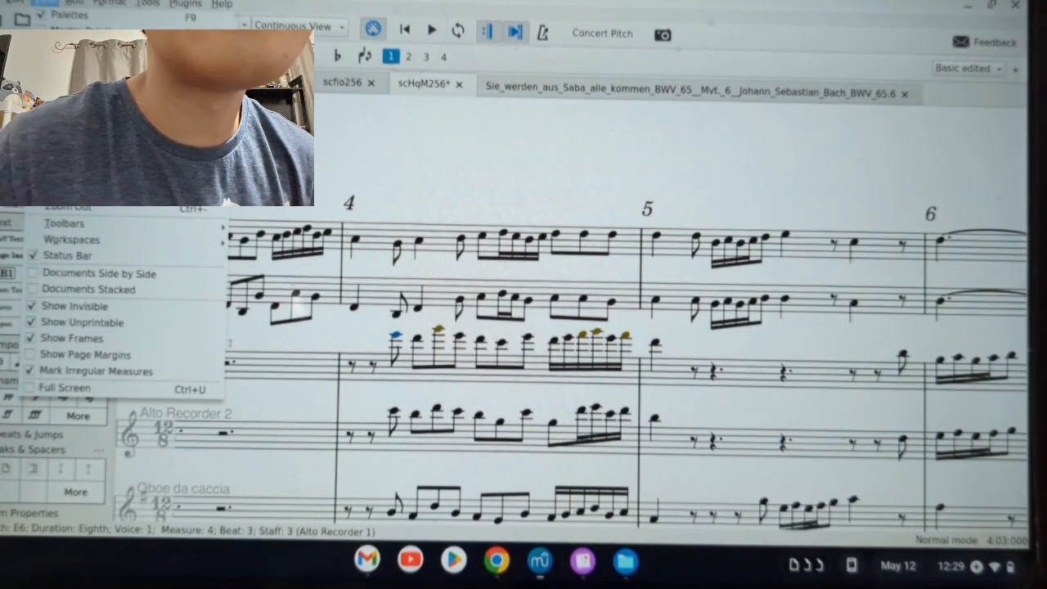
{"action": "left_click", "coordinate": [78, 125]}
{"action": "left_click", "coordinate": [654, 211]}
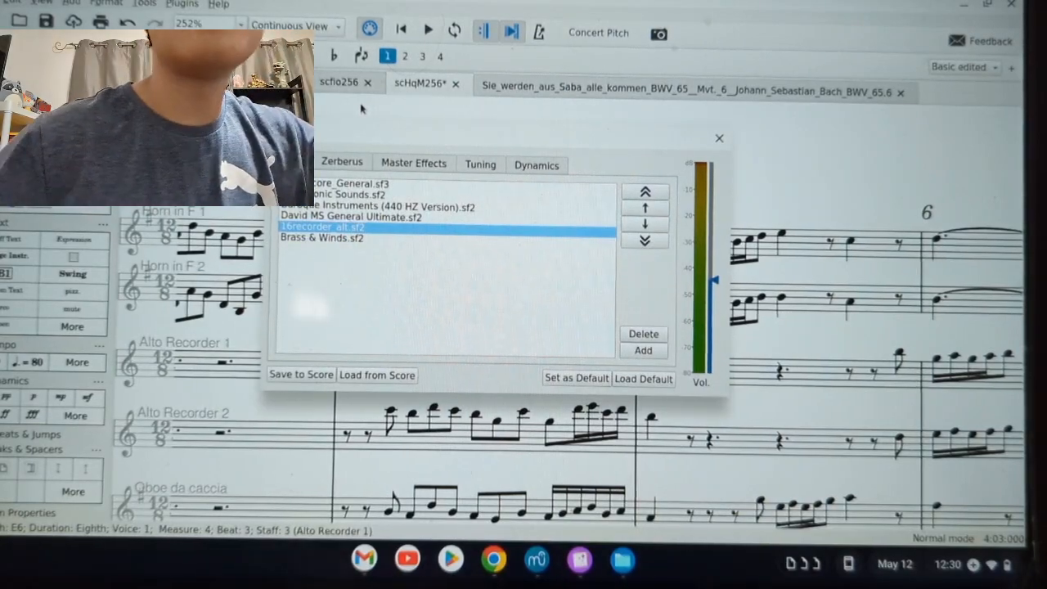
{"action": "left_click", "coordinate": [719, 138]}
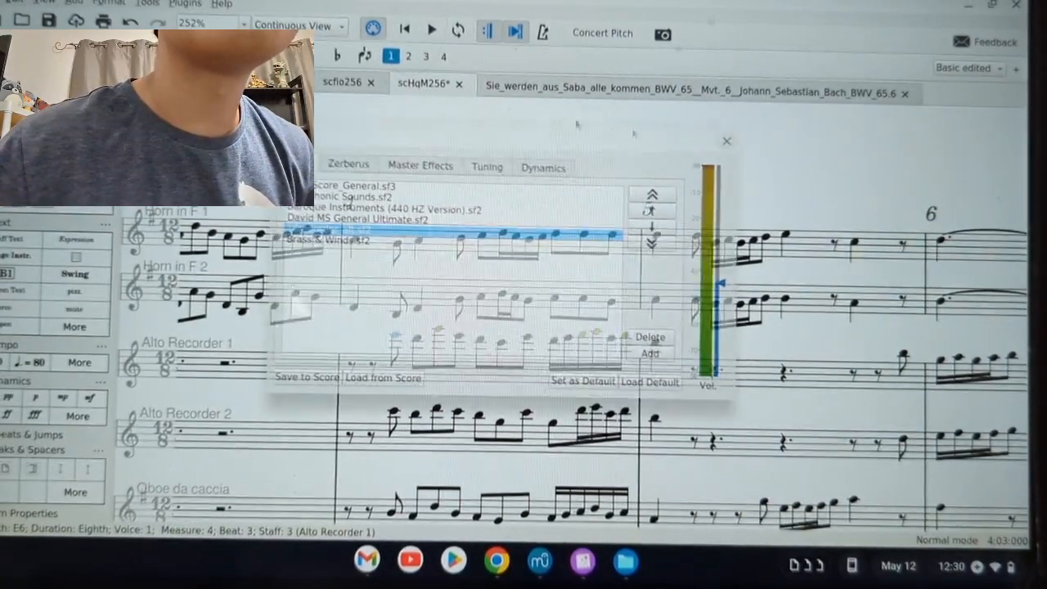
- Reopen the mixer, reposition and heighten its floating window, and dock it beside the score
{"action": "left_click", "coordinate": [43, 3]}
{"action": "left_click", "coordinate": [69, 107]}
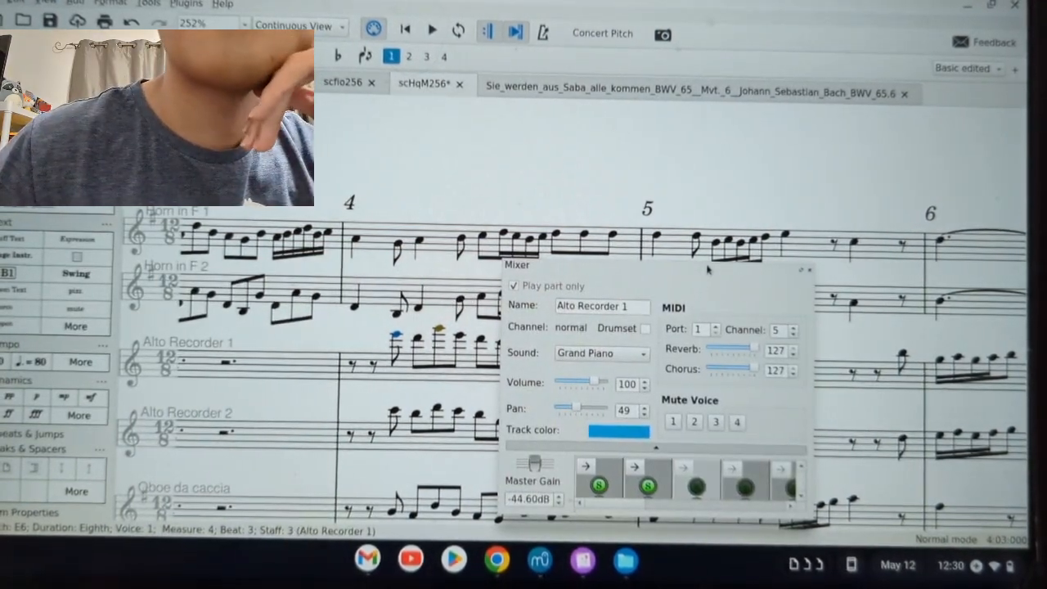
{"action": "left_click_drag", "start_coordinate": [708, 269], "coordinate": [781, 135]}
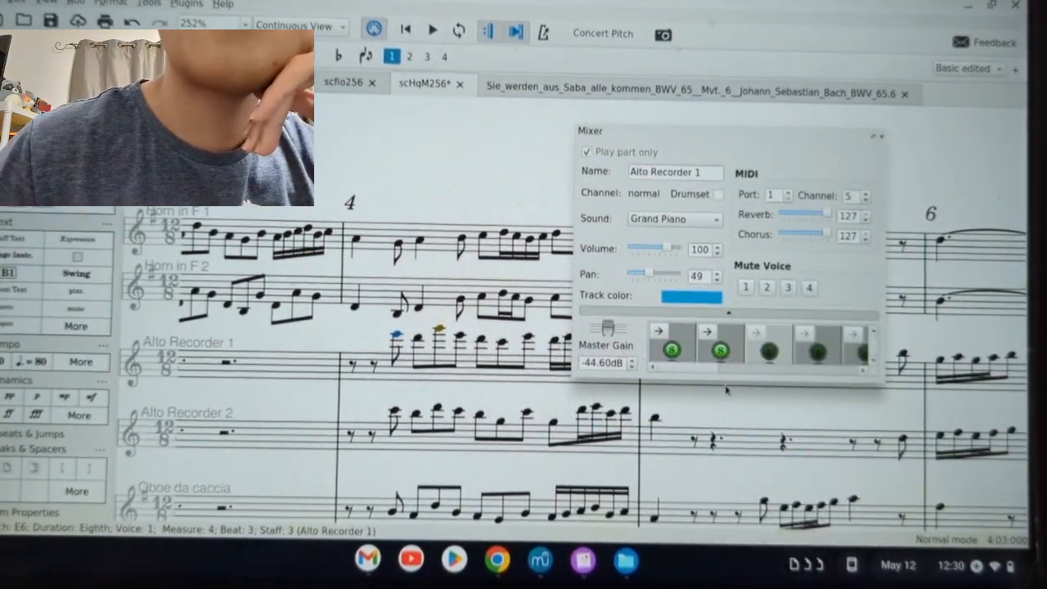
{"action": "left_click", "coordinate": [875, 387]}
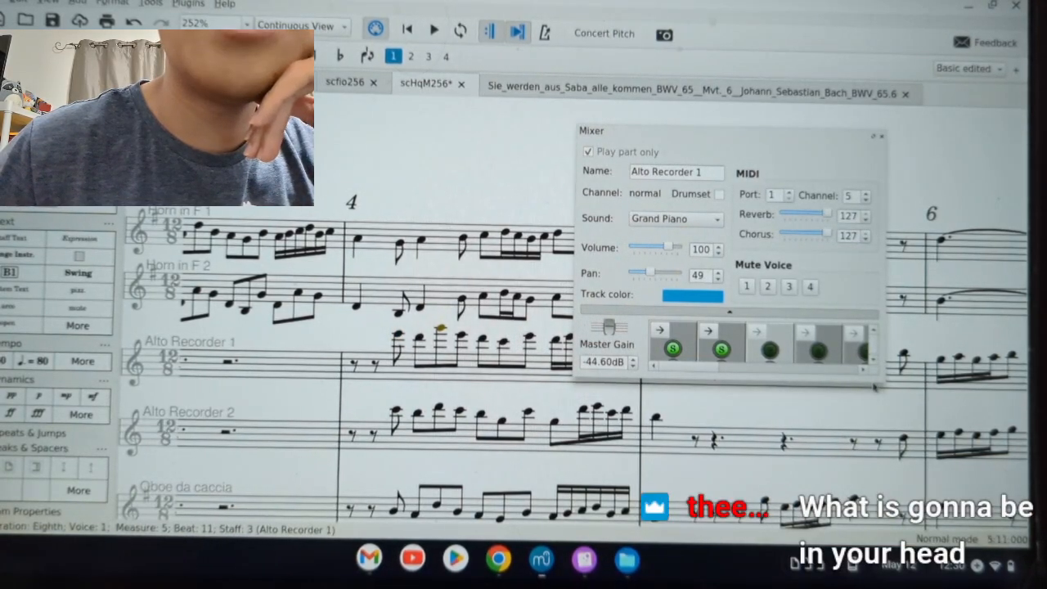
{"action": "left_click_drag", "start_coordinate": [875, 381], "coordinate": [881, 458]}
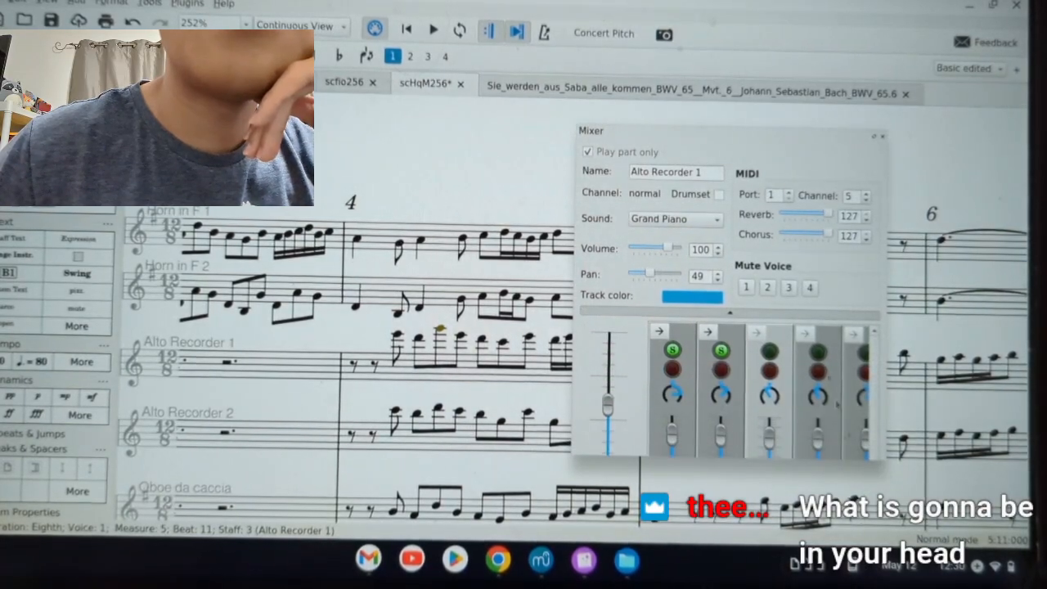
{"action": "left_click_drag", "start_coordinate": [765, 131], "coordinate": [493, 42]}
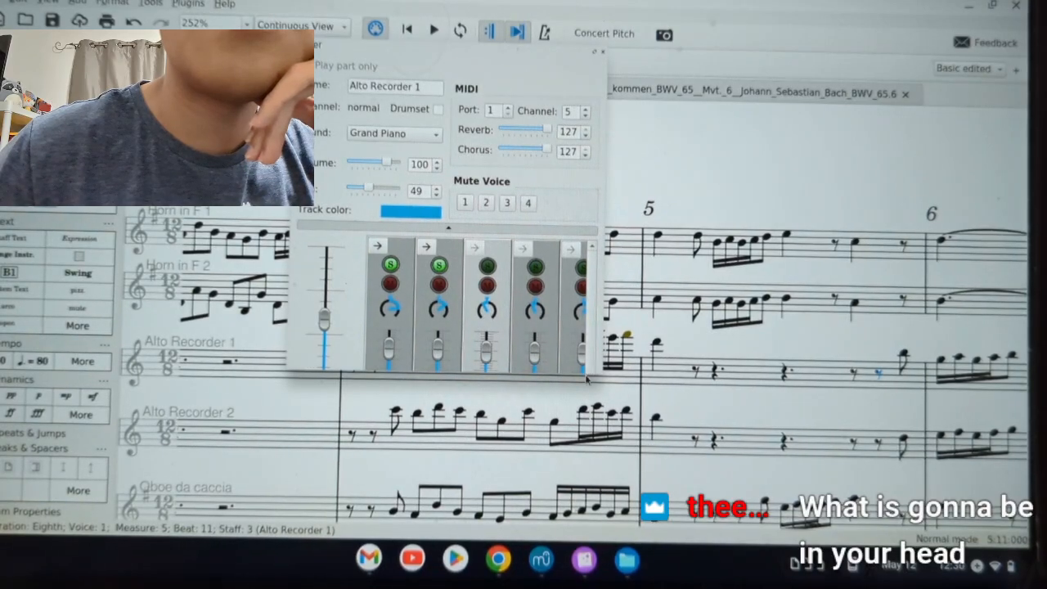
{"action": "left_click_drag", "start_coordinate": [596, 295], "coordinate": [605, 312]}
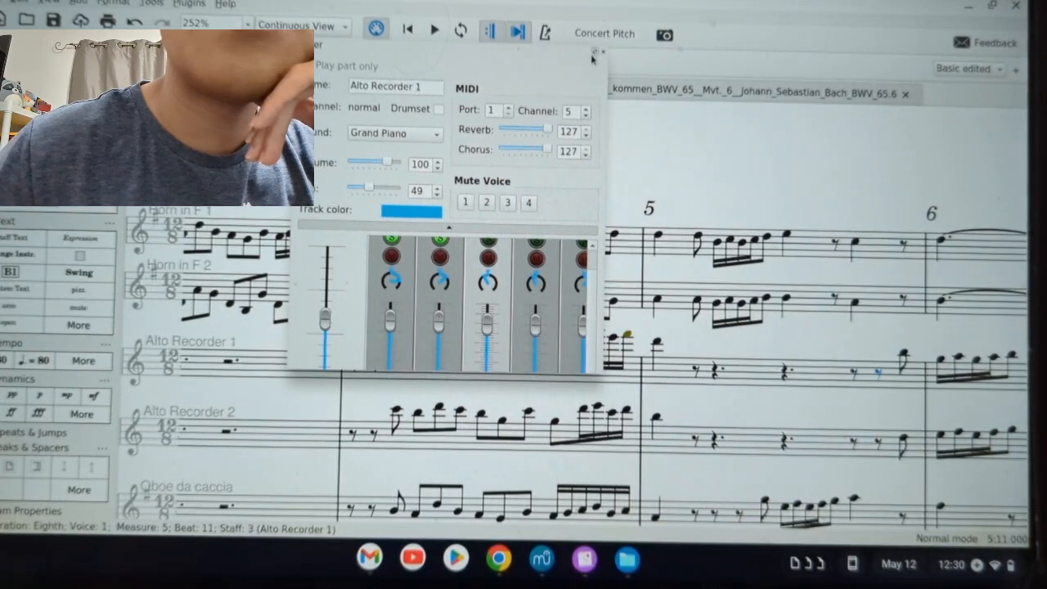
{"action": "left_click", "coordinate": [595, 52]}
- Assign the RECRDER-ALTO sound to the Alto Recorder 1 part in the mixer
{"action": "left_click", "coordinate": [820, 171]}
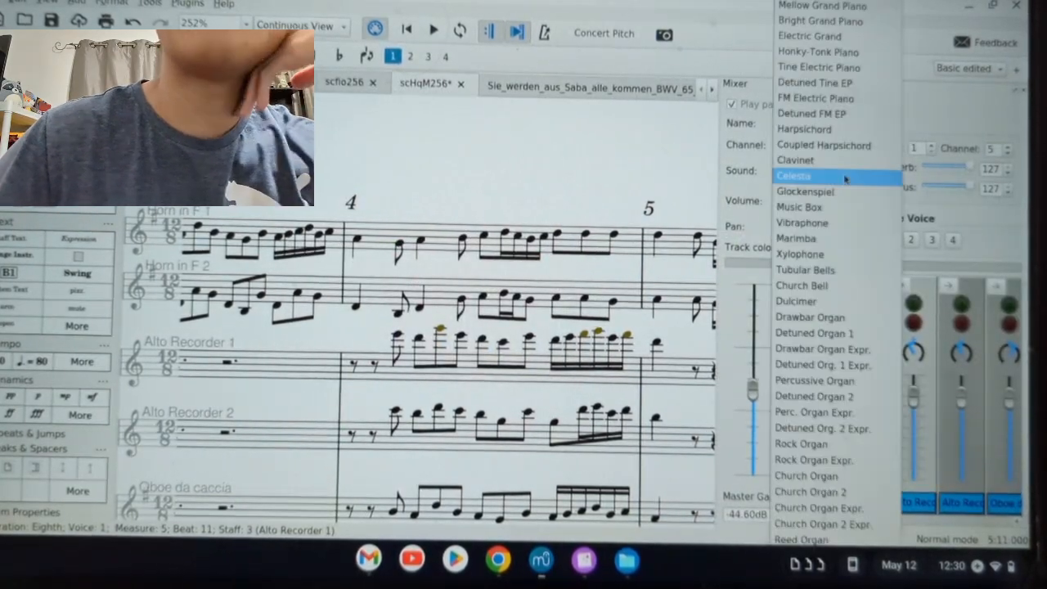
{"action": "scroll", "coordinate": [854, 523], "scroll_direction": "down", "scroll_amount": 20}
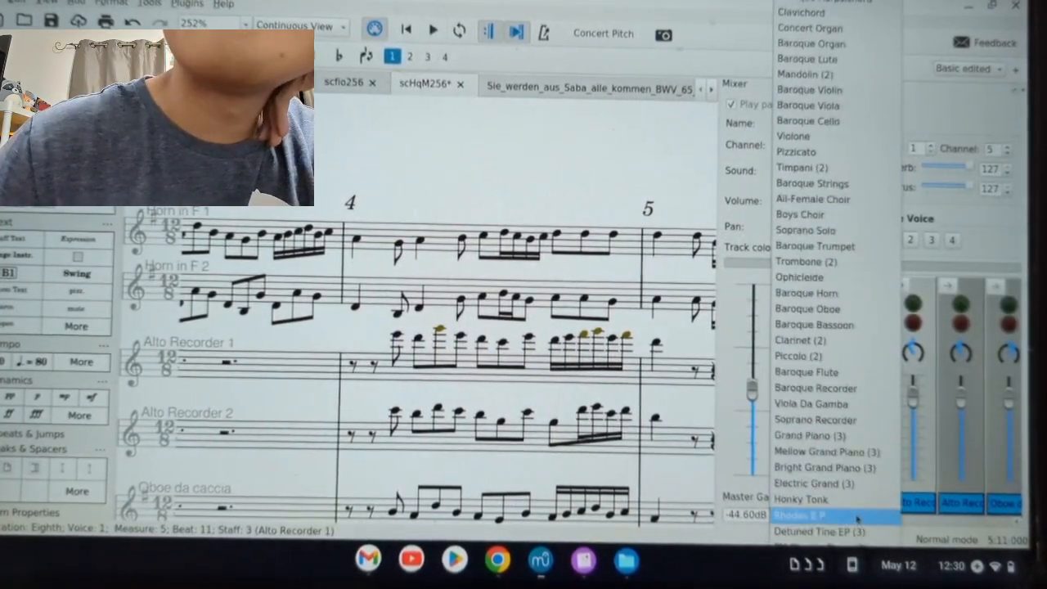
{"action": "scroll", "coordinate": [850, 522], "scroll_direction": "down", "scroll_amount": 20}
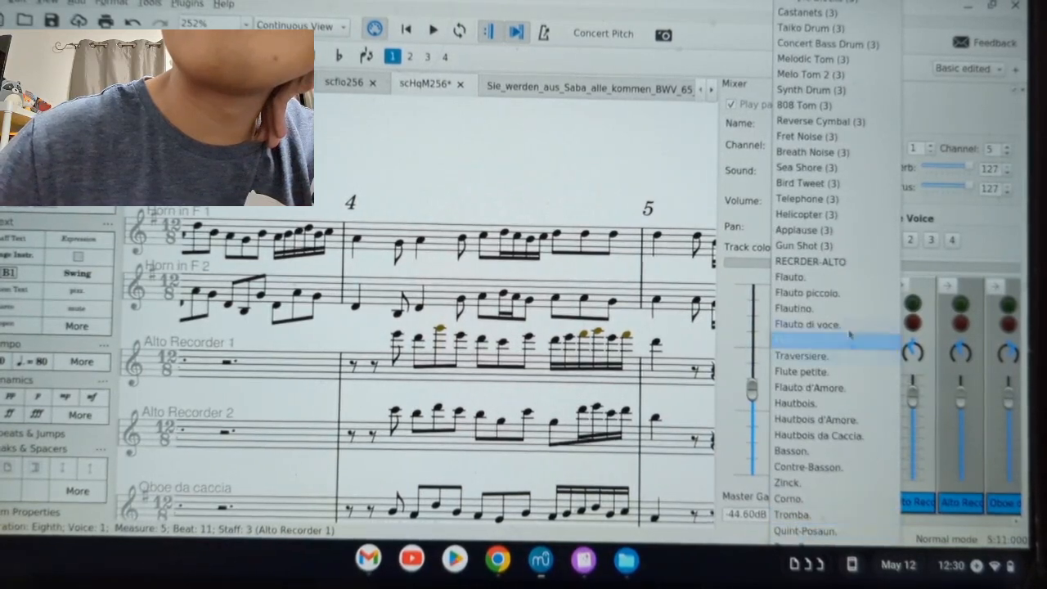
{"action": "left_click", "coordinate": [831, 262]}
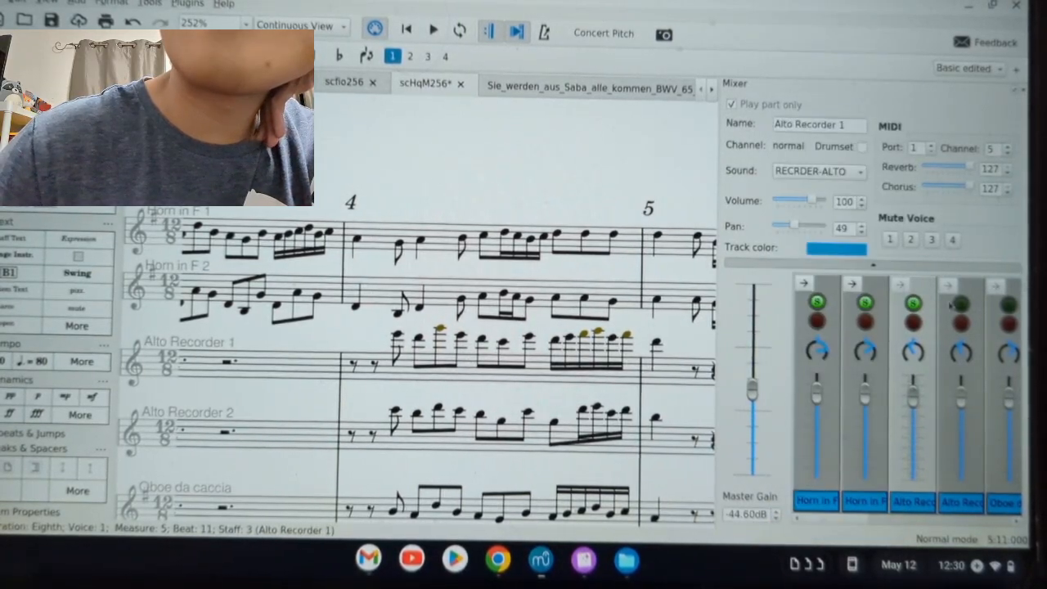
- Audition the score from Alto Recorder 1's first note in measure 4 and stop playback
{"action": "left_click", "coordinate": [398, 334]}
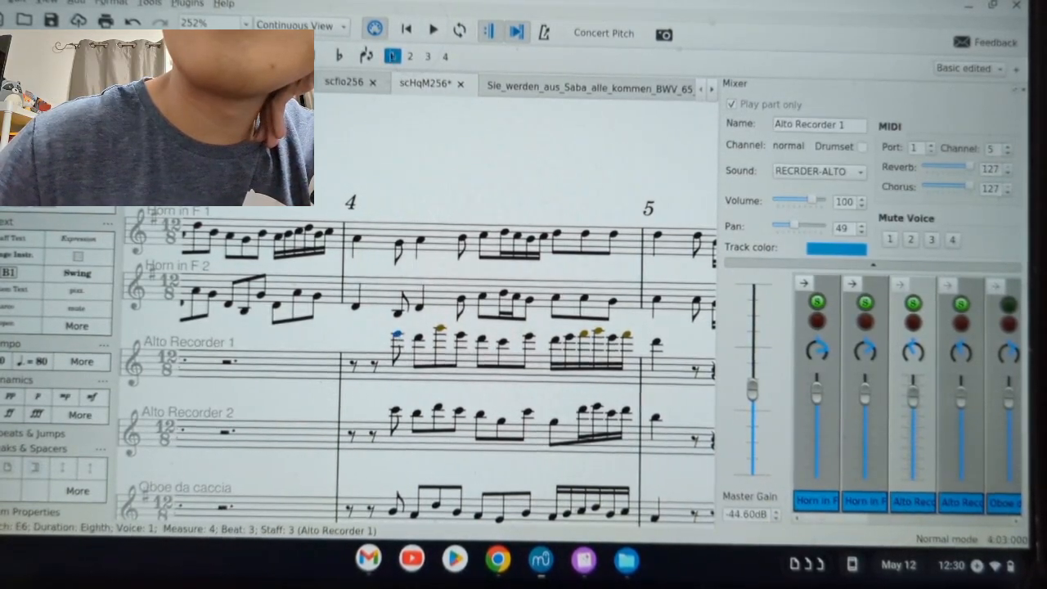
{"action": "left_click", "coordinate": [439, 27]}
{"action": "left_click", "coordinate": [435, 32]}
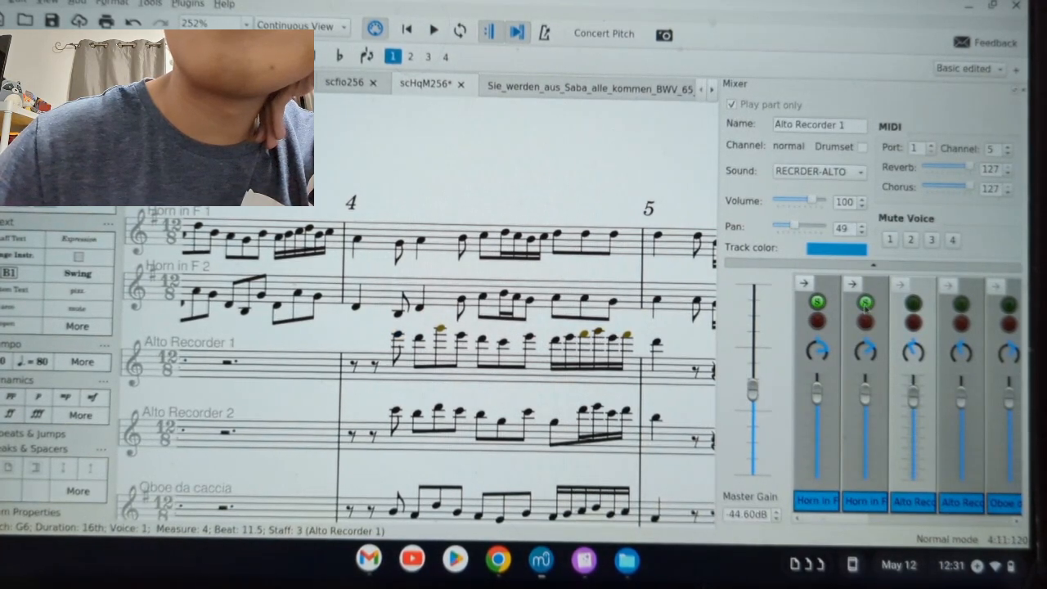
- Return to the beginning of the score and listen to the opening twice with the two horn parts soloed
{"action": "key", "text": "ctrl+Home"}
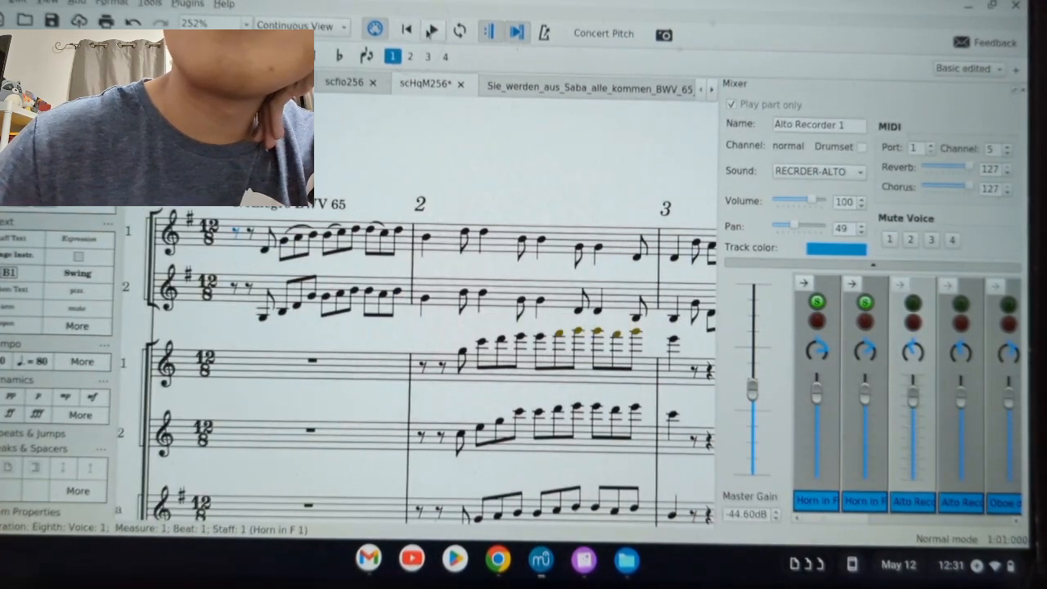
{"action": "key", "text": "space"}
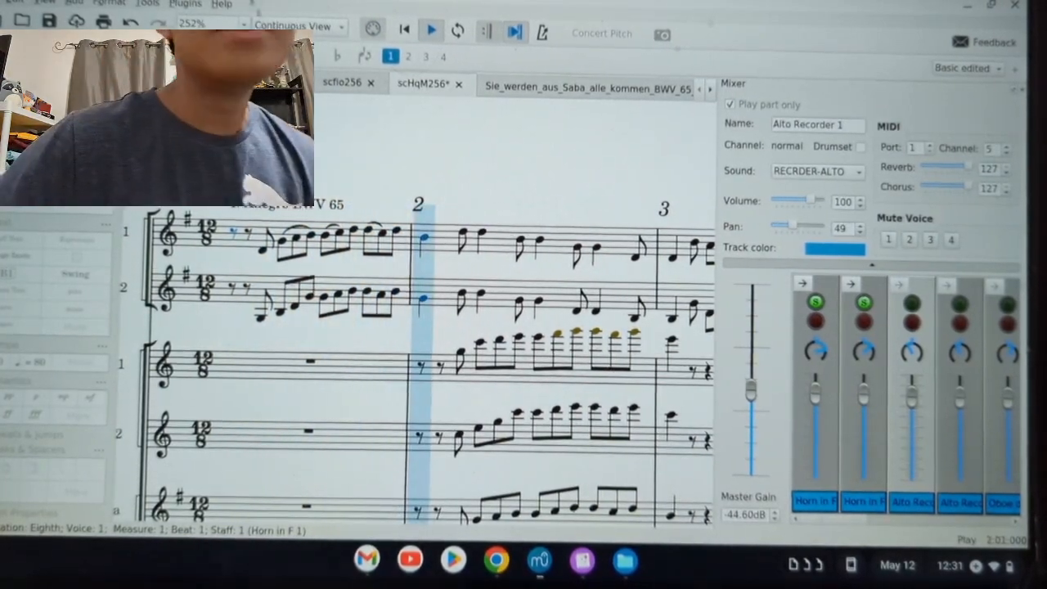
{"action": "key", "text": "space"}
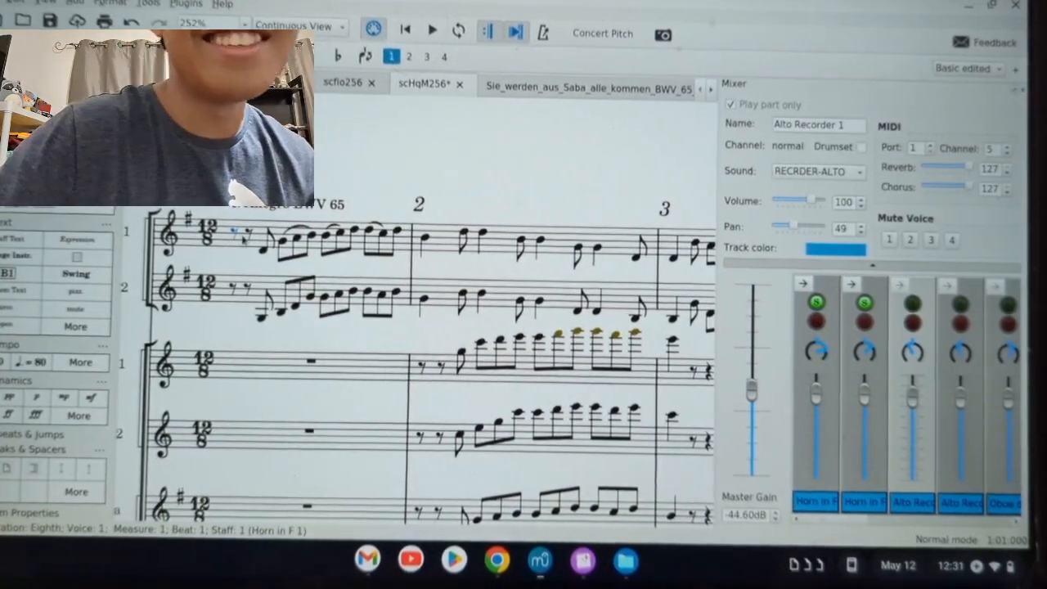
{"action": "key", "text": "Right"}
{"action": "key", "text": "space"}
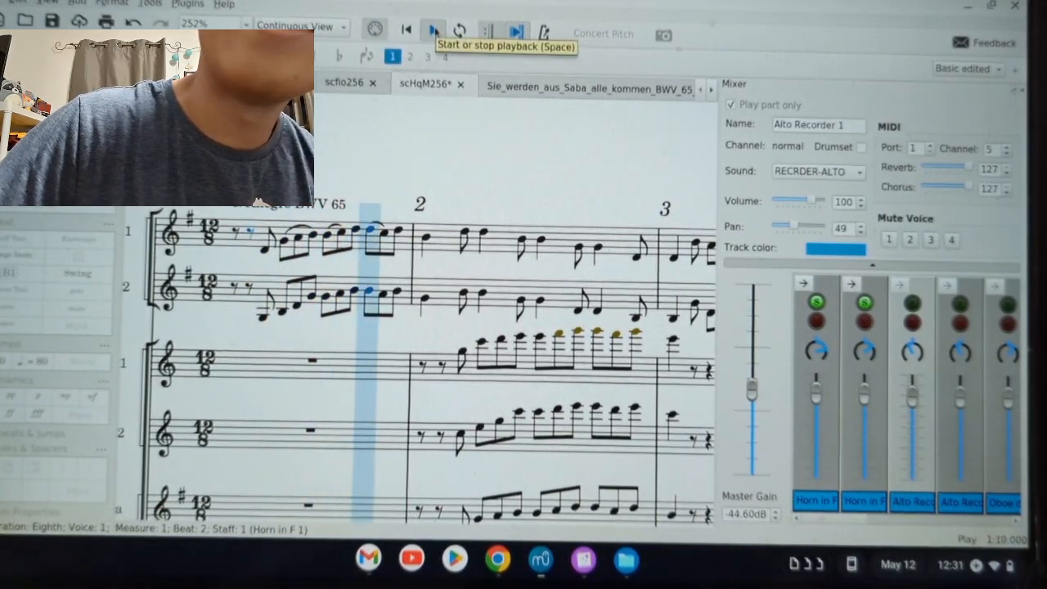
{"action": "left_click", "coordinate": [433, 31]}
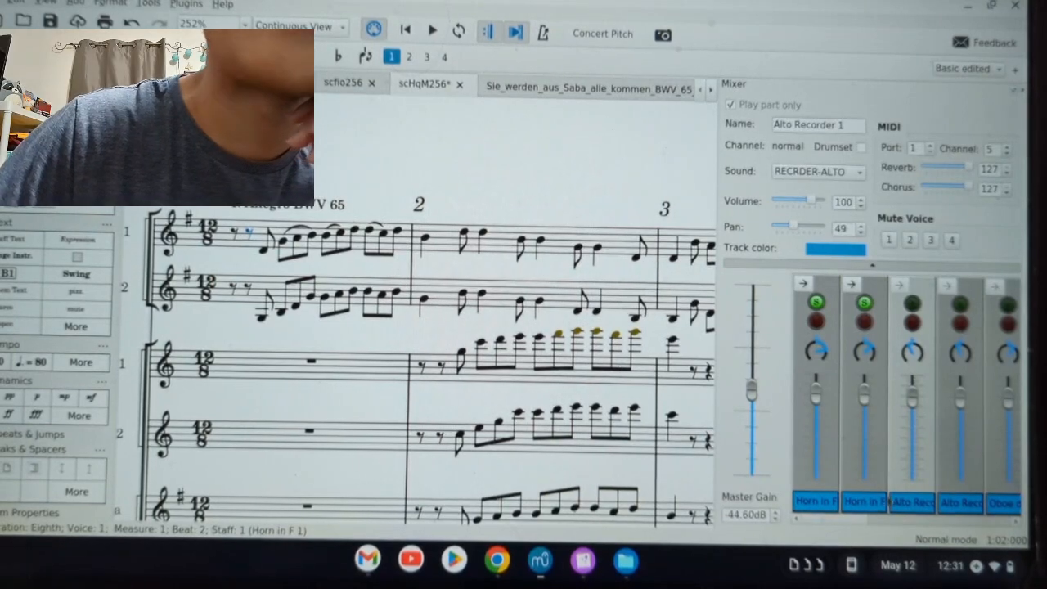
- Turn off solo on both Horn in F parts and solo Alto Recorder 1 and Alto Recorder 2 instead
{"action": "scroll", "coordinate": [875, 515], "scroll_direction": "right", "scroll_amount": 3}
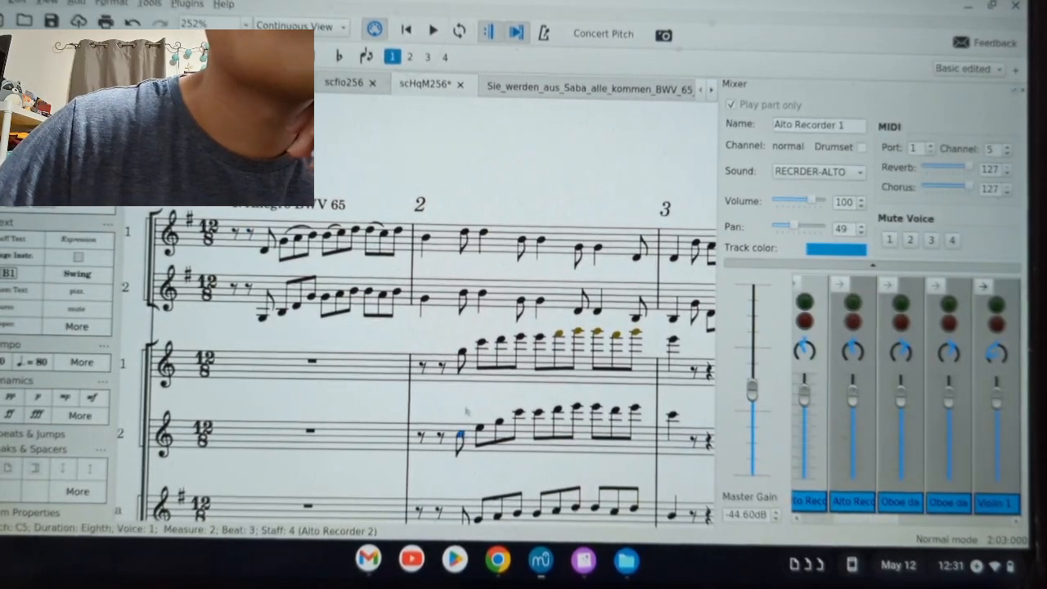
{"action": "left_click", "coordinate": [433, 31]}
{"action": "left_click", "coordinate": [433, 31]}
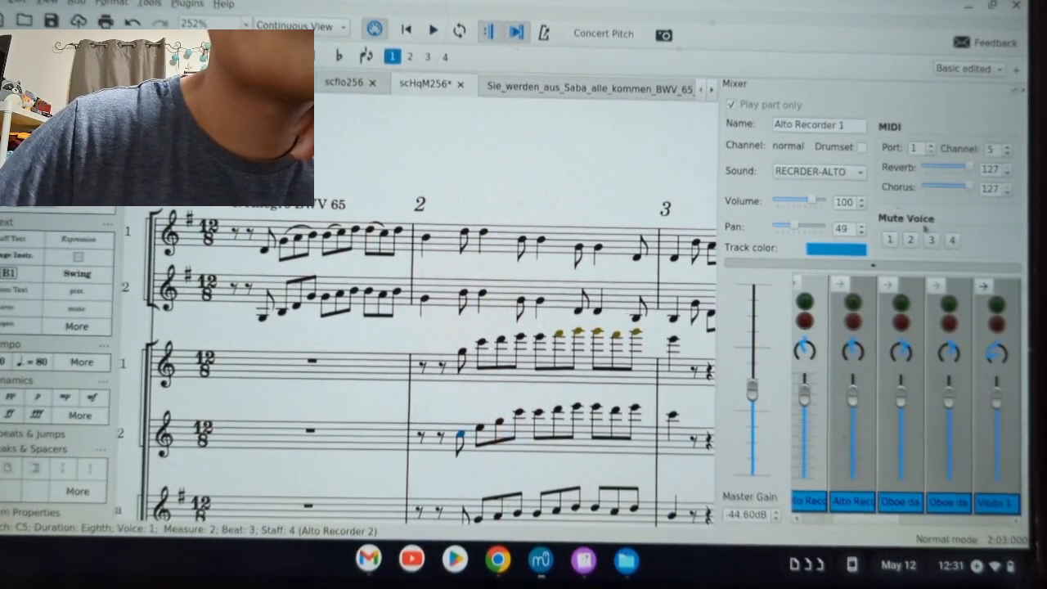
{"action": "left_click", "coordinate": [866, 303]}
{"action": "left_click", "coordinate": [817, 303]}
{"action": "left_click", "coordinate": [912, 303]}
{"action": "left_click", "coordinate": [960, 304]}
- Play from Alto Recorder 1's first note in measure 2, raise that part's volume to 111, and stop playback
{"action": "left_click", "coordinate": [463, 352]}
{"action": "left_click", "coordinate": [432, 31]}
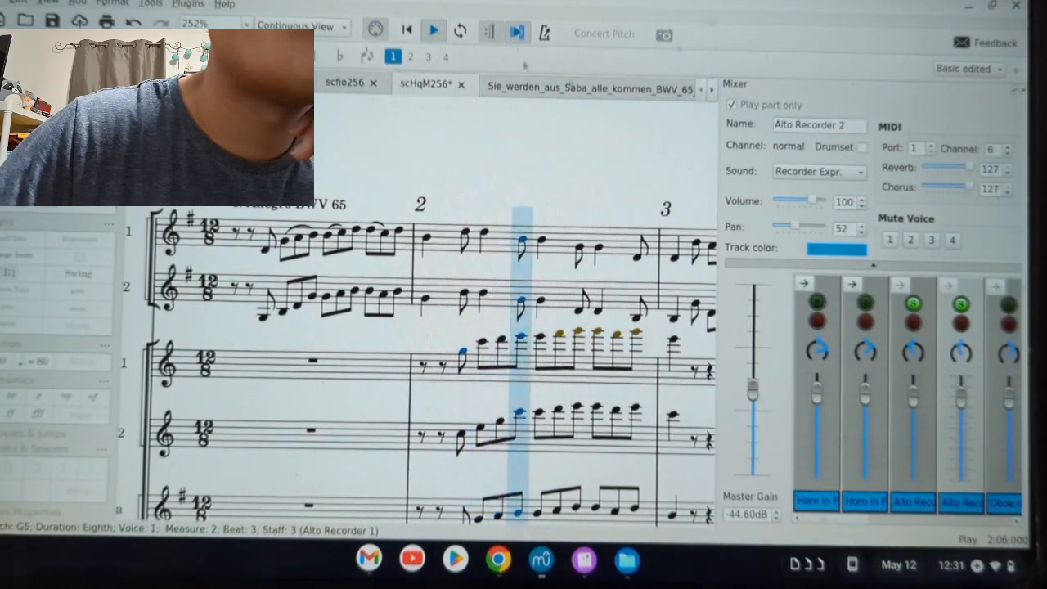
{"action": "mouse_move", "coordinate": [913, 399]}
{"action": "left_mouse_down"}
{"action": "mouse_move", "coordinate": [960, 391]}
{"action": "mouse_move", "coordinate": [918, 392]}
{"action": "left_mouse_up"}
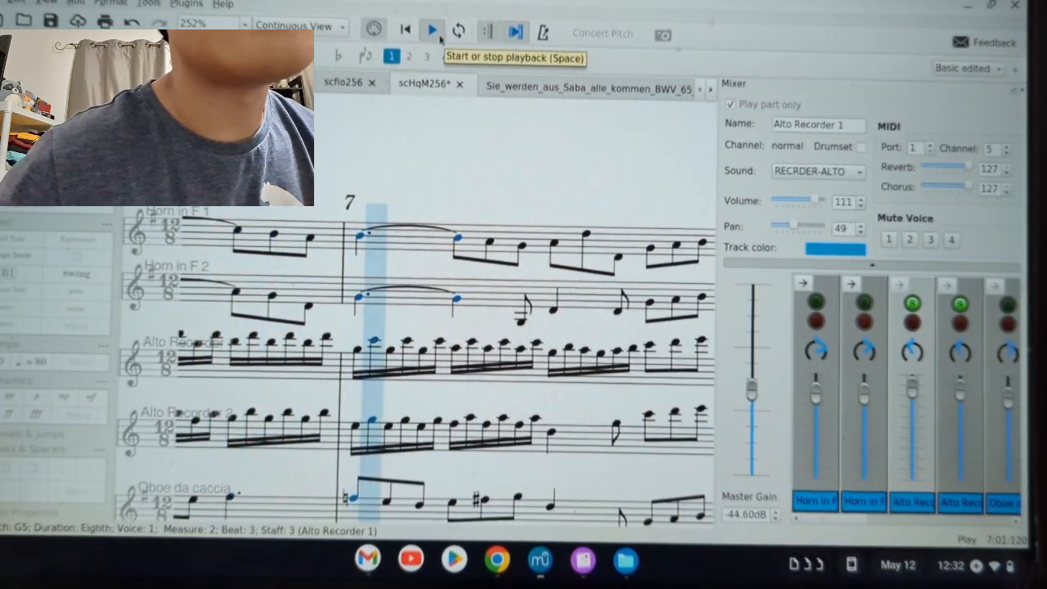
{"action": "left_click", "coordinate": [432, 31]}
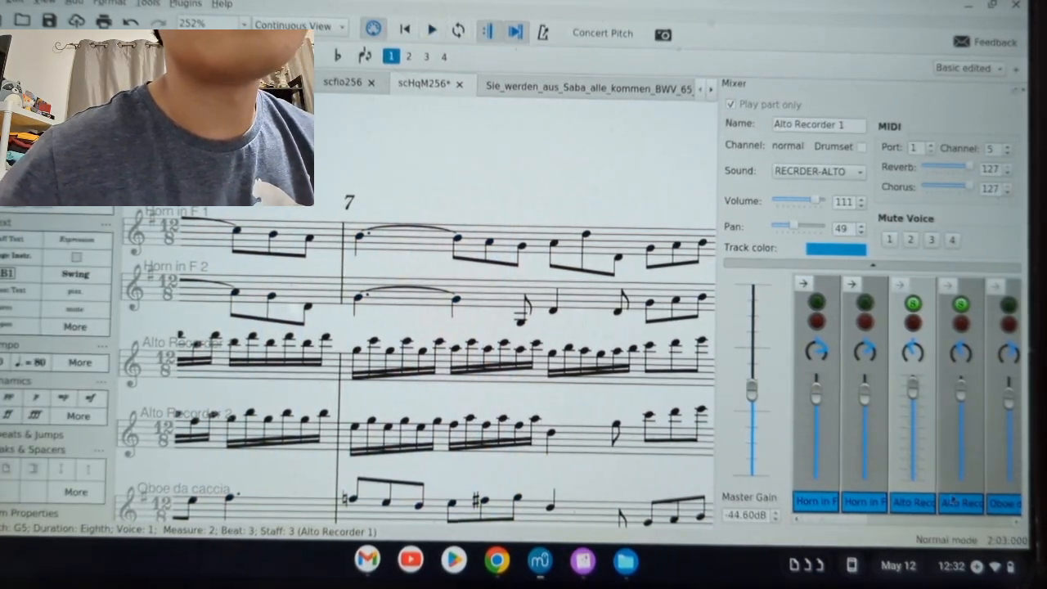
- Set the reverb and chorus of both Oboe da caccia parts to 127 in the mixer
{"action": "left_click_drag", "start_coordinate": [859, 520], "coordinate": [893, 522]}
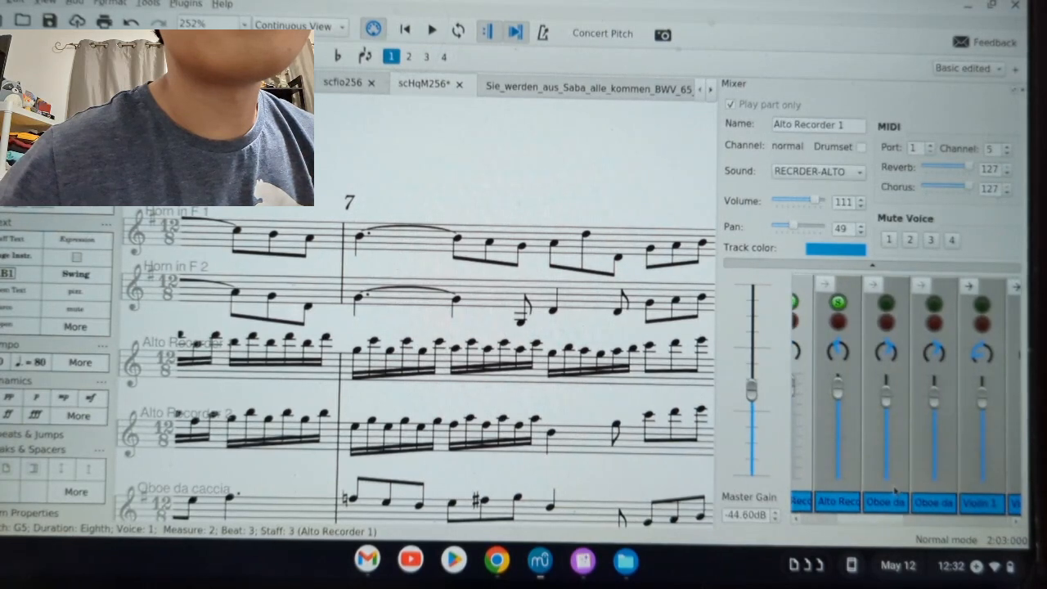
{"action": "left_click", "coordinate": [893, 492]}
{"action": "left_click_drag", "start_coordinate": [927, 166], "coordinate": [978, 191]}
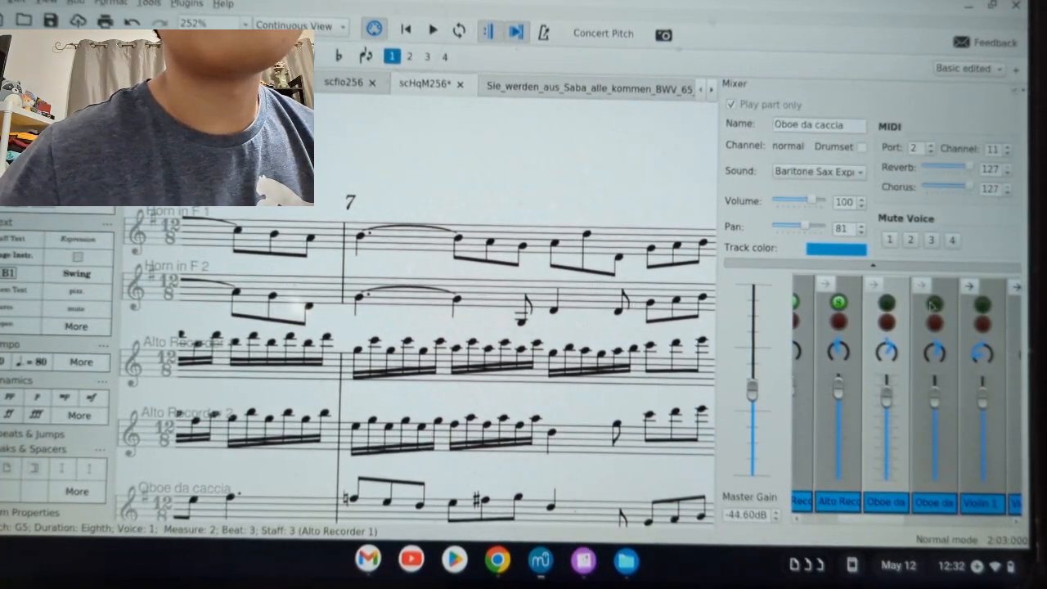
{"action": "left_click", "coordinate": [938, 492]}
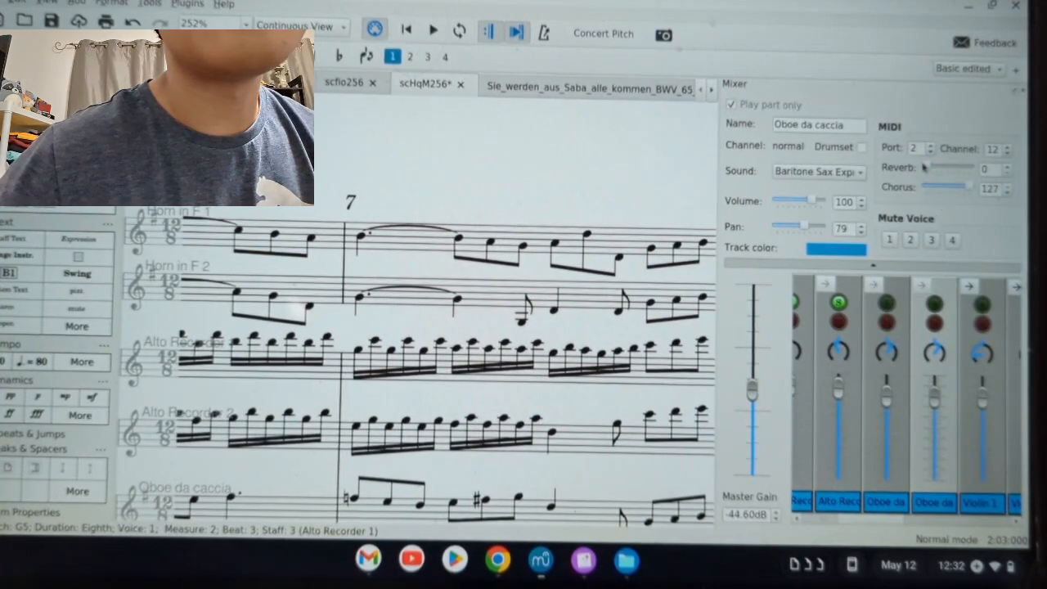
{"action": "left_click_drag", "start_coordinate": [923, 167], "coordinate": [973, 167]}
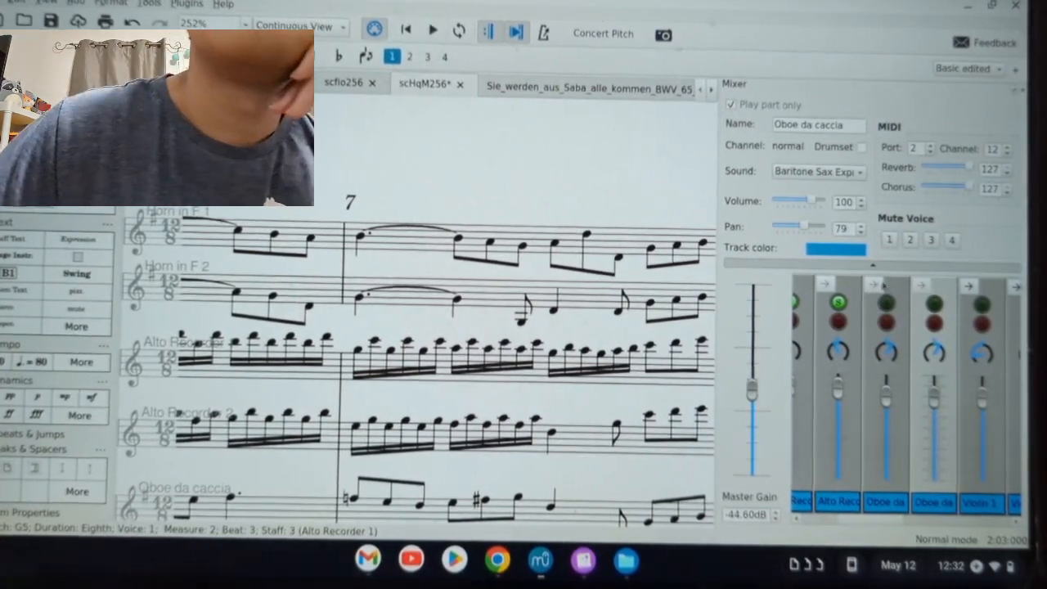
- Assign the Soprano Sax Expr. (3) sound to the first Oboe da caccia part
{"action": "left_click", "coordinate": [886, 284]}
{"action": "left_click", "coordinate": [817, 172]}
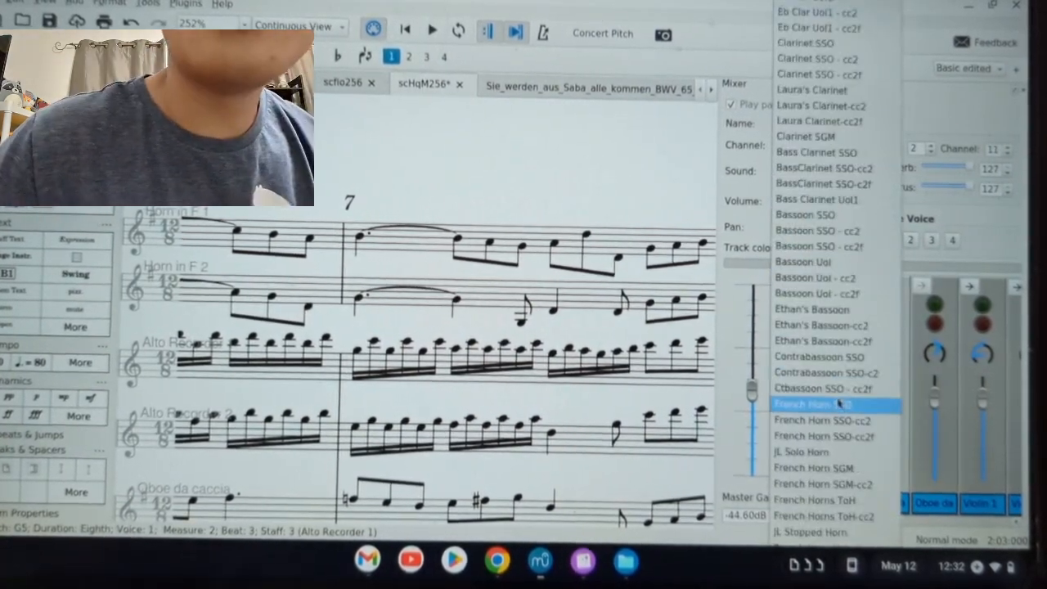
{"action": "scroll", "coordinate": [838, 403], "scroll_direction": "down", "scroll_amount": 20}
{"action": "scroll", "coordinate": [853, 408], "scroll_direction": "down", "scroll_amount": 20}
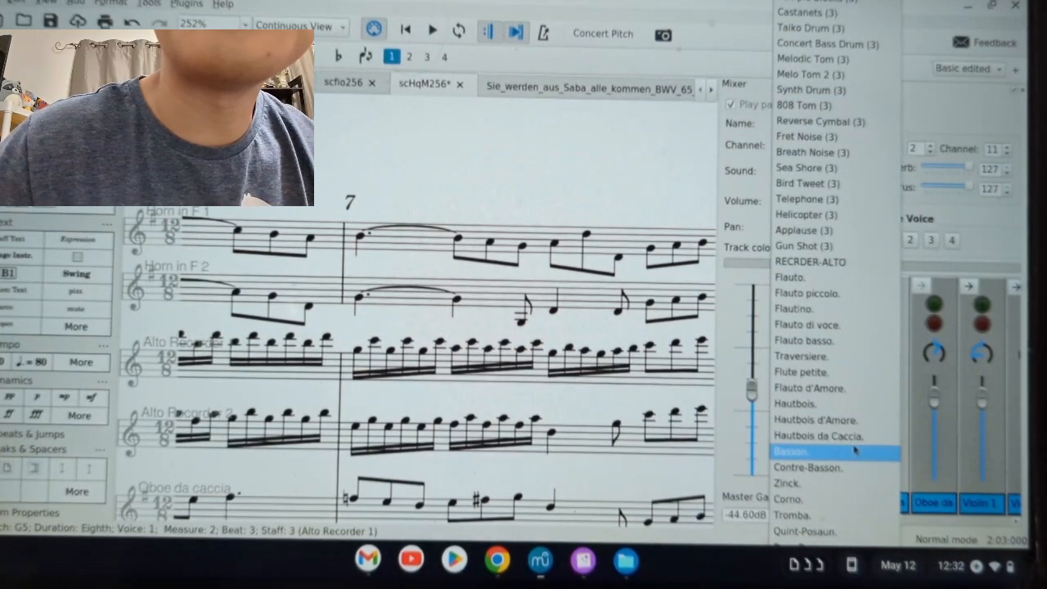
{"action": "scroll", "coordinate": [854, 449], "scroll_direction": "up", "scroll_amount": 15}
{"action": "scroll", "coordinate": [850, 294], "scroll_direction": "up", "scroll_amount": 4}
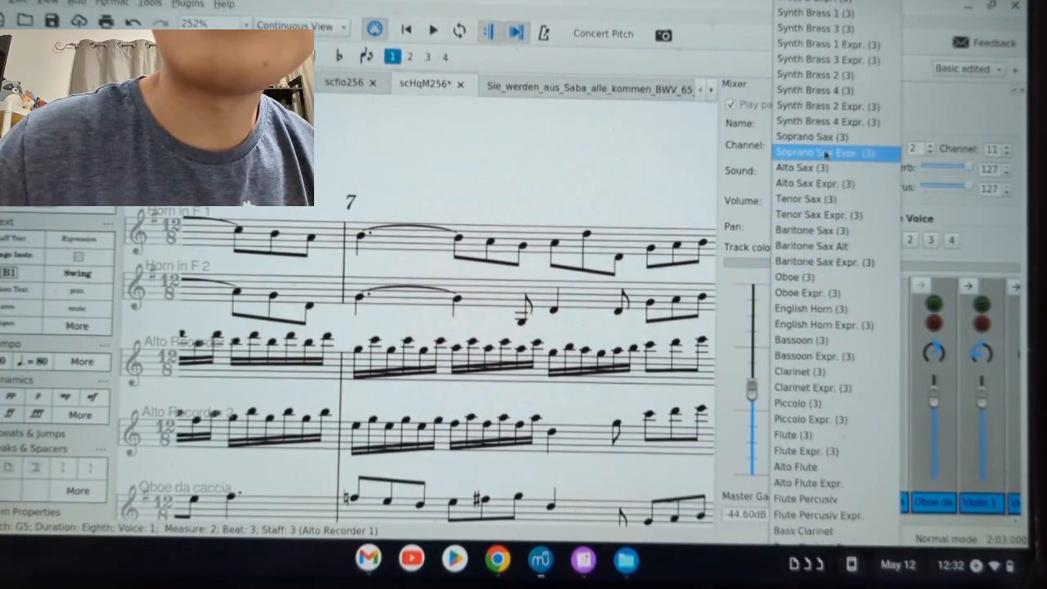
{"action": "left_click", "coordinate": [826, 262]}
- Assign Soprano Sax Expr. (3) to the second Oboe da caccia part and turn off solo on the alto recorders
{"action": "left_click", "coordinate": [933, 501]}
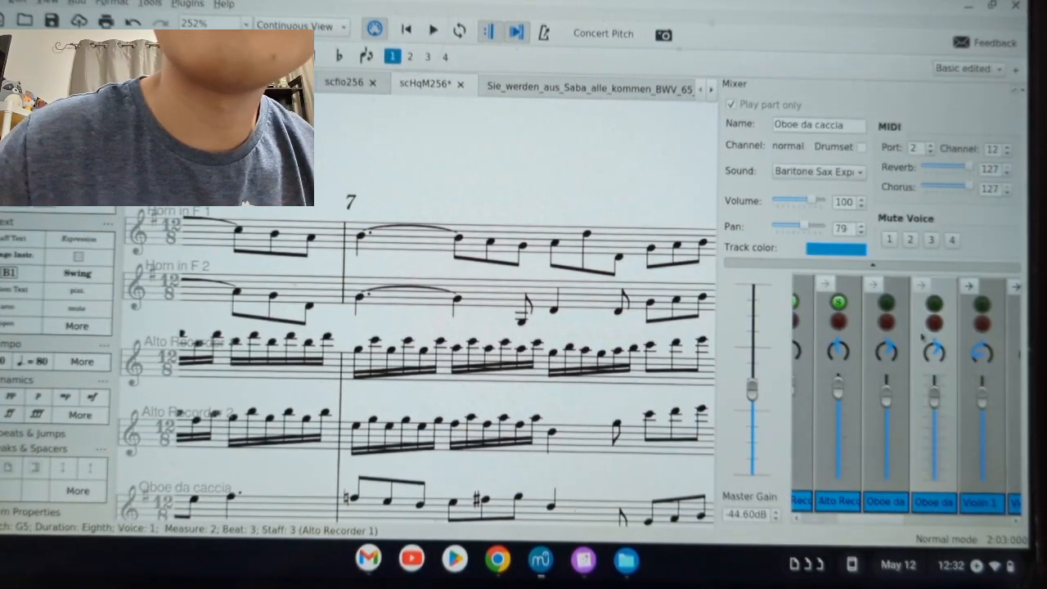
{"action": "left_click", "coordinate": [843, 180]}
{"action": "scroll", "coordinate": [847, 342], "scroll_direction": "down", "scroll_amount": 20}
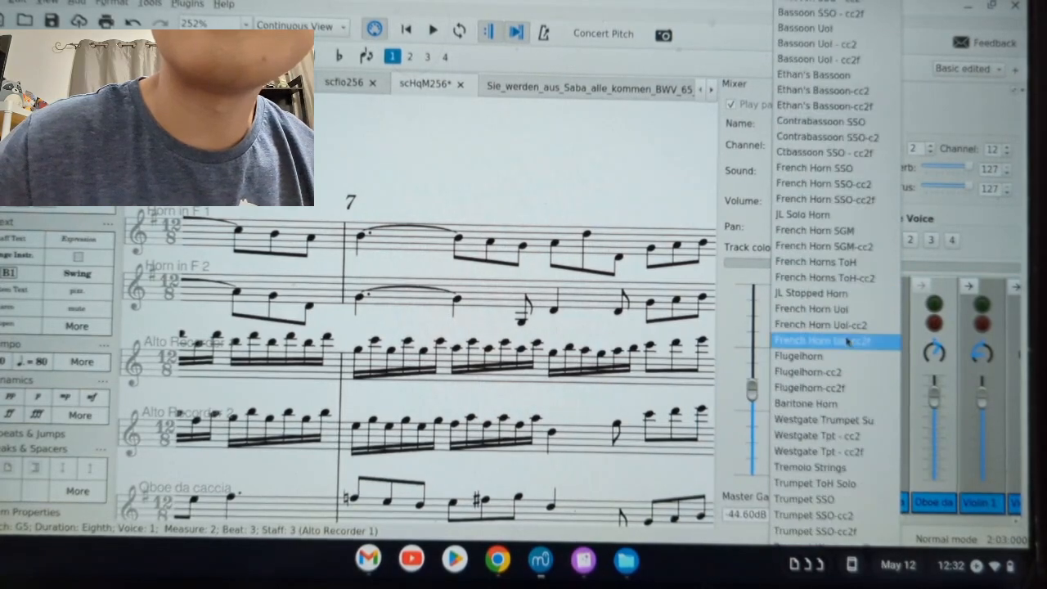
{"action": "scroll", "coordinate": [847, 342], "scroll_direction": "down", "scroll_amount": 15}
{"action": "scroll", "coordinate": [856, 357], "scroll_direction": "down", "scroll_amount": 15}
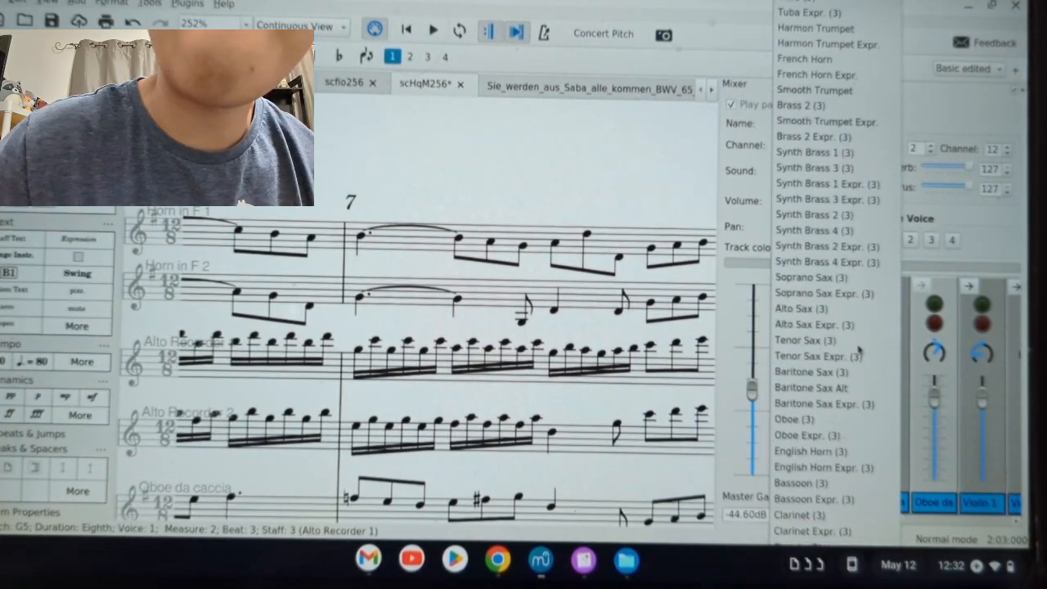
{"action": "left_click", "coordinate": [840, 294]}
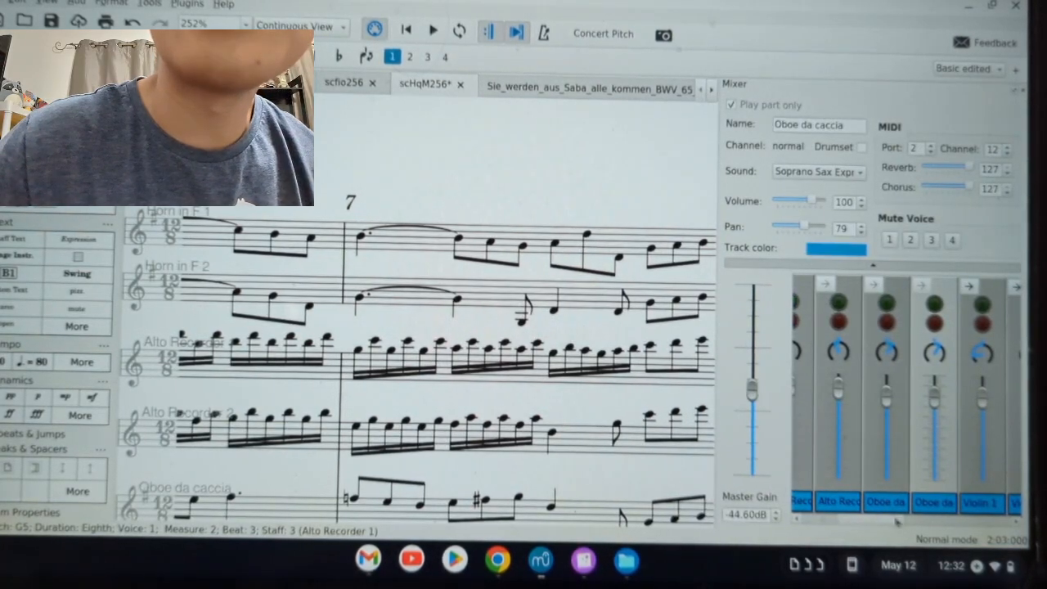
- Check the first Oboe da caccia part's mixer settings and select Alto Recorder 1's first note in measure 7
{"action": "left_click_drag", "start_coordinate": [898, 520], "coordinate": [854, 519]}
{"action": "scroll", "coordinate": [916, 460], "scroll_direction": "right", "scroll_amount": 5}
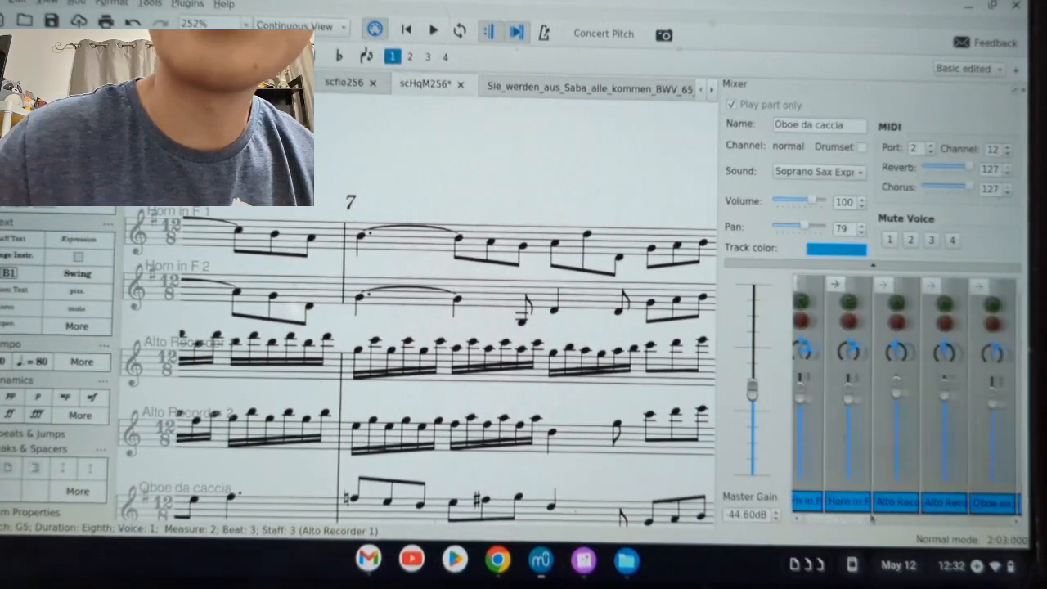
{"action": "left_click", "coordinate": [843, 409]}
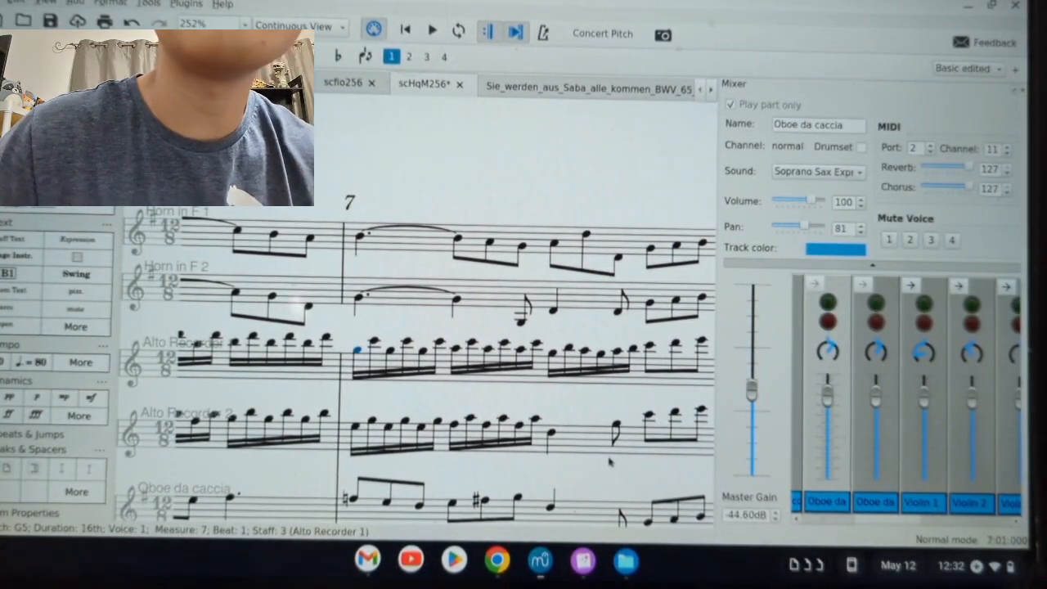
- Select measures 6 to 8 from Alto Recorder 2 through the second Oboe da caccia and loop playback with both oboes soloed
{"action": "left_click", "coordinate": [576, 437]}
{"action": "scroll", "coordinate": [576, 438], "scroll_direction": "down", "scroll_amount": 3}
{"action": "scroll", "coordinate": [575, 436], "scroll_direction": "down", "scroll_amount": 6}
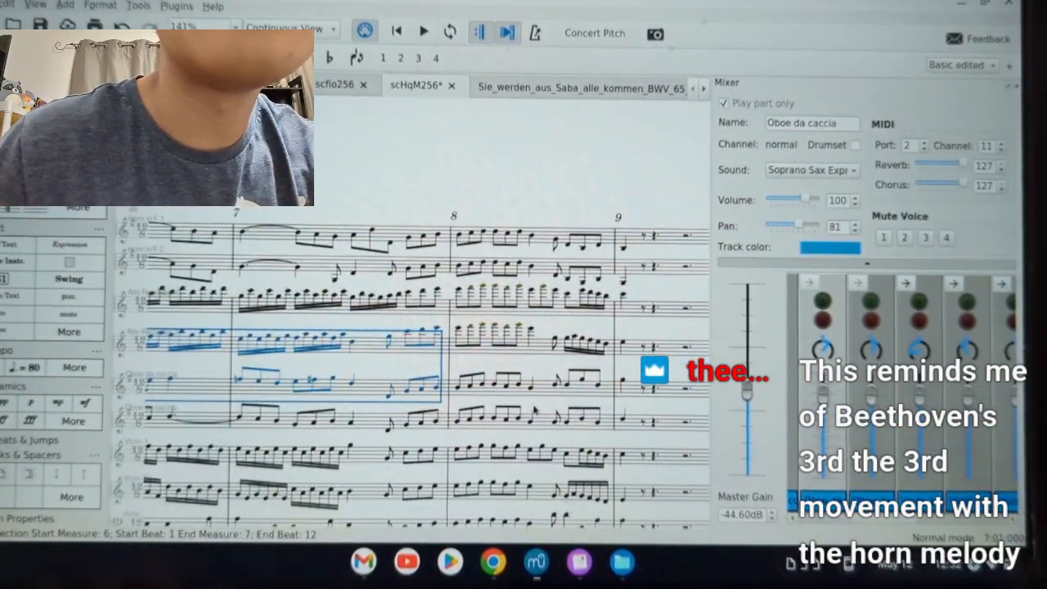
{"action": "left_click", "coordinate": [542, 417], "text": "shift"}
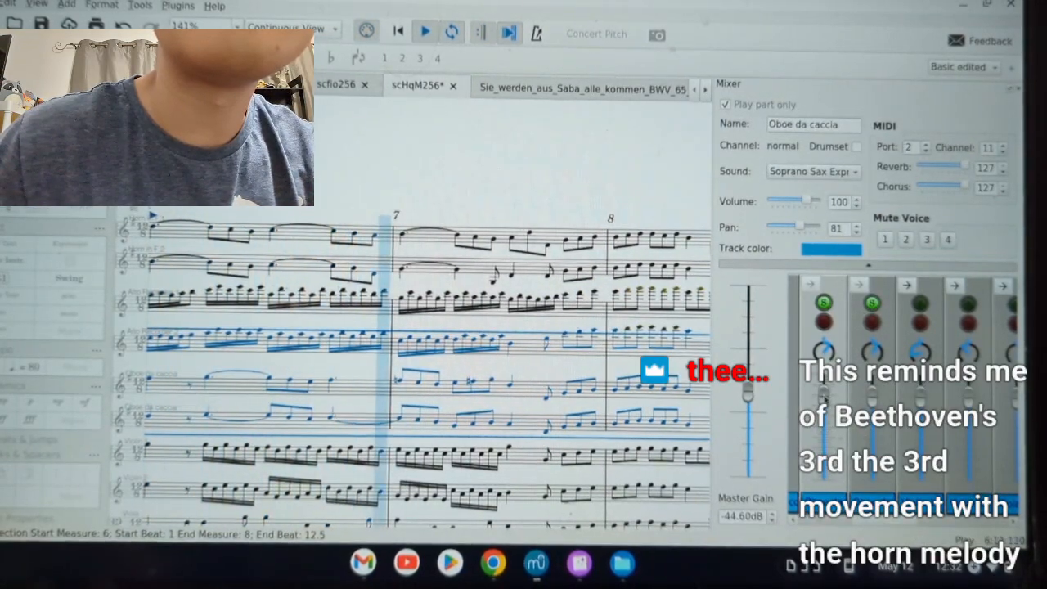
- Set the volume of the first Oboe da caccia to 112 and the second to 111, and stop playback
{"action": "left_click", "coordinate": [878, 389]}
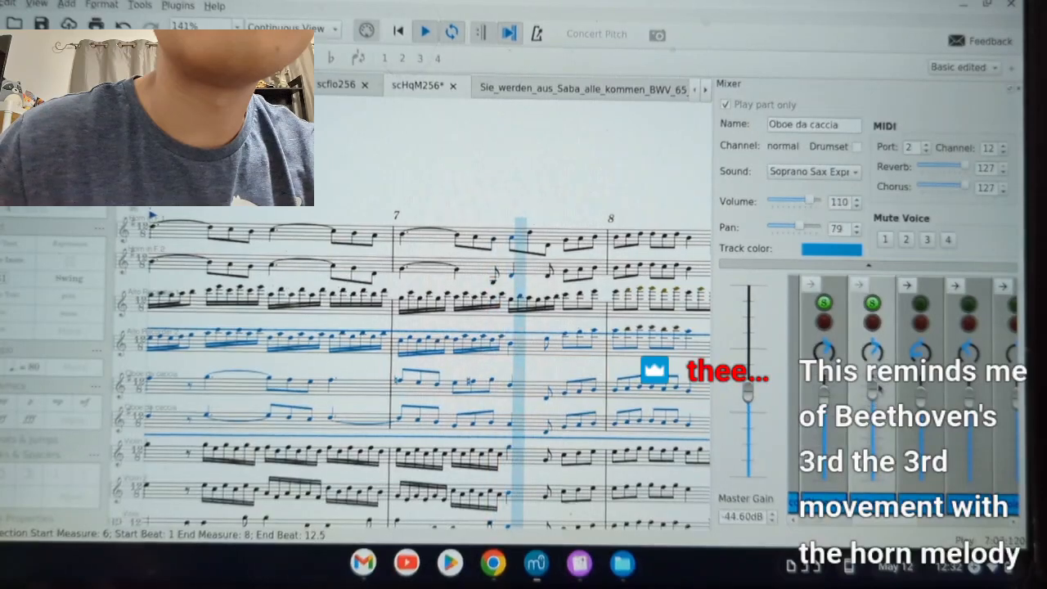
{"action": "left_click", "coordinate": [827, 399]}
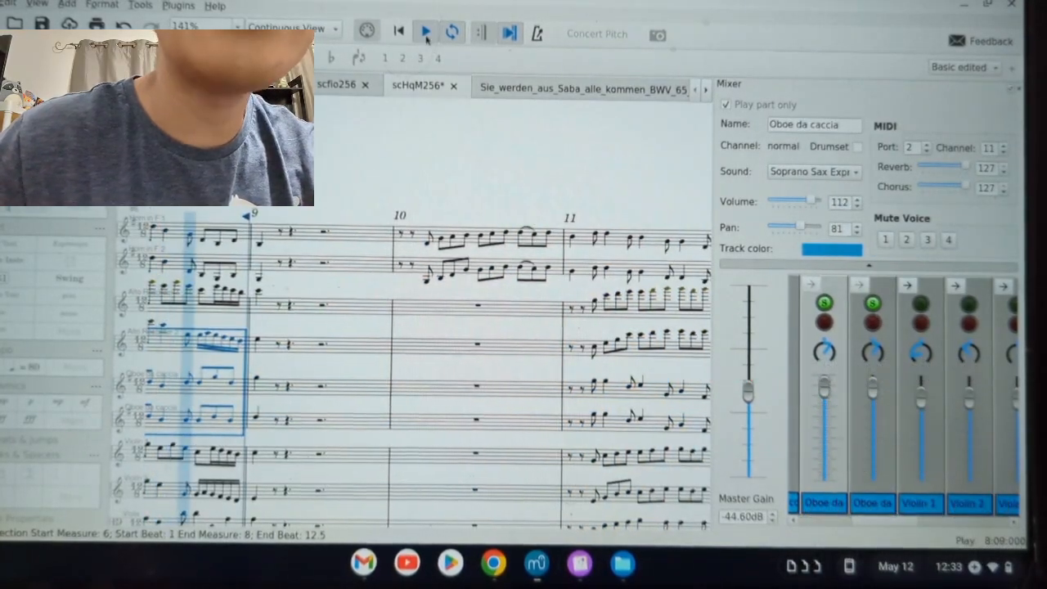
{"action": "left_click", "coordinate": [426, 34]}
- Assign the Hautbois da Caccia sound to the first Oboe da caccia part
{"action": "left_click", "coordinate": [814, 171]}
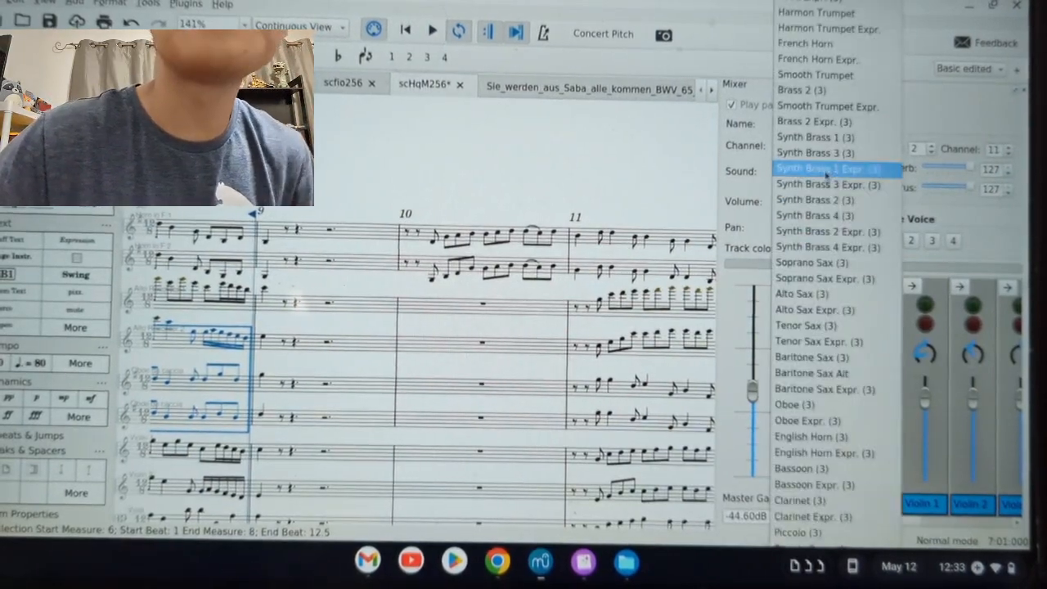
{"action": "scroll", "coordinate": [832, 401], "scroll_direction": "down", "scroll_amount": 10}
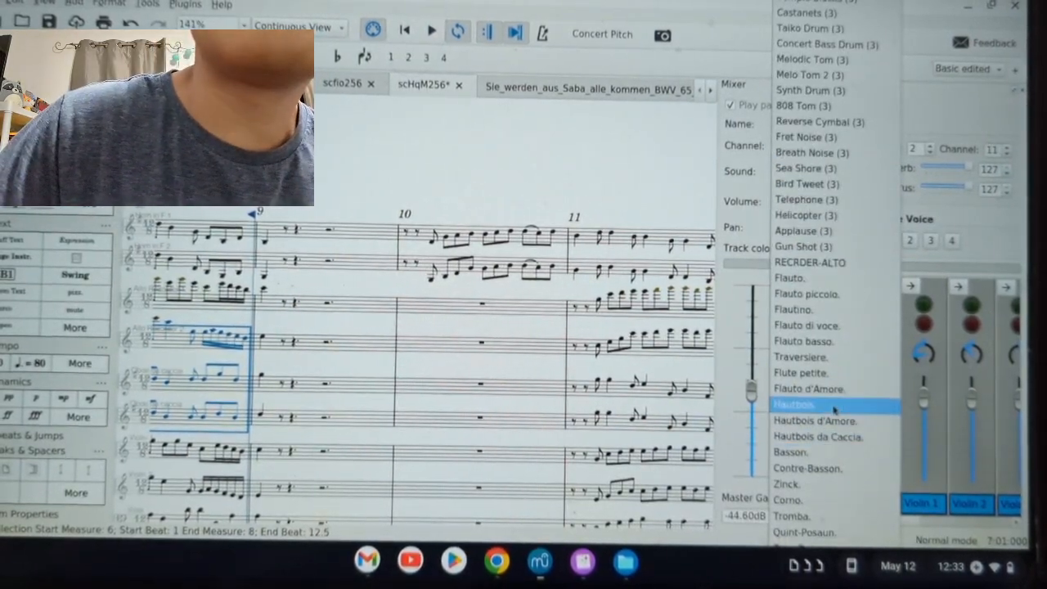
{"action": "left_click", "coordinate": [849, 436]}
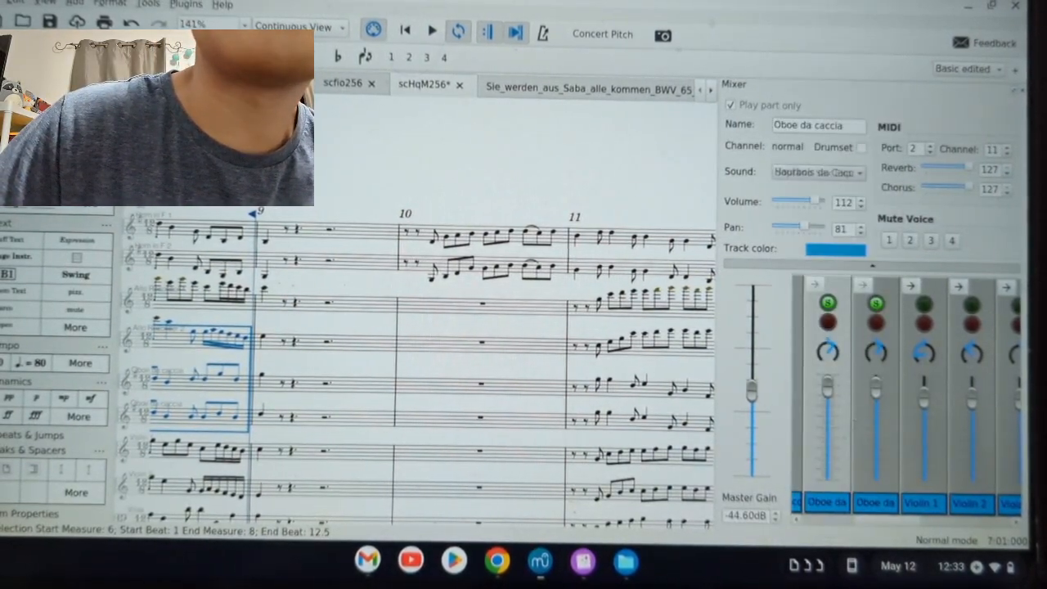
- Assign the Hautbois da Caccia sound to the second Oboe da caccia part
{"action": "left_click", "coordinate": [885, 433]}
{"action": "left_click", "coordinate": [832, 174]}
{"action": "scroll", "coordinate": [840, 409], "scroll_direction": "down", "scroll_amount": 10}
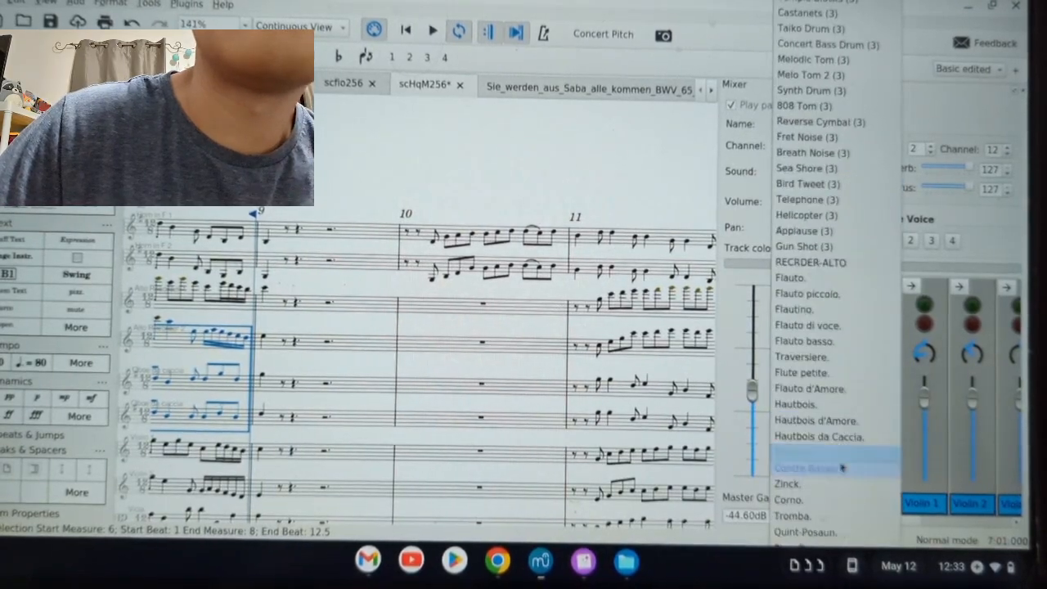
{"action": "left_click", "coordinate": [855, 434]}
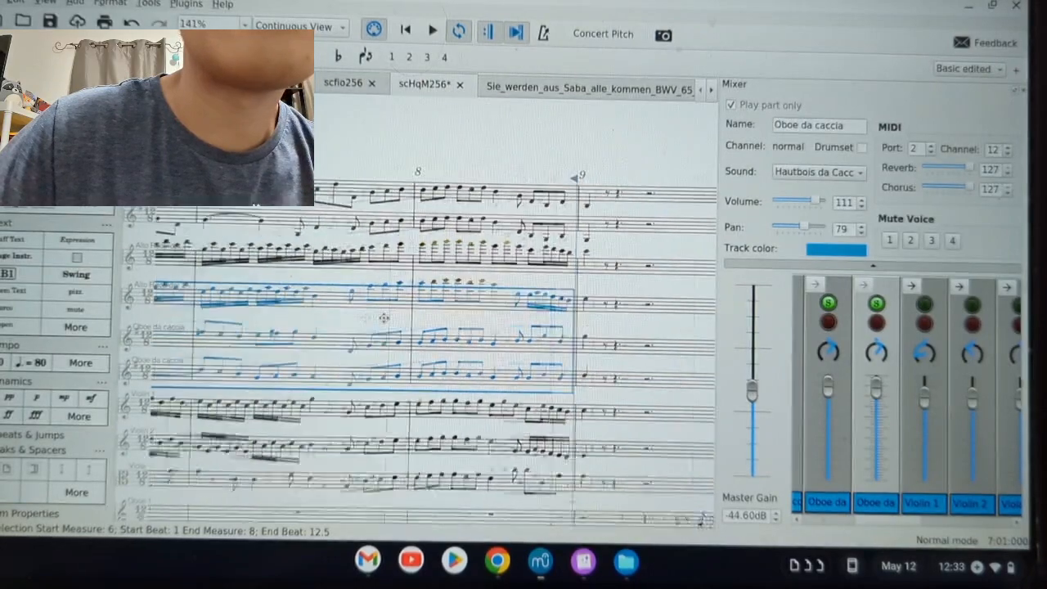
- Audition from measure 6, raise both Oboe da caccia volumes with the first at 127, turn off their solo, and stop playback
{"action": "left_click", "coordinate": [190, 338]}
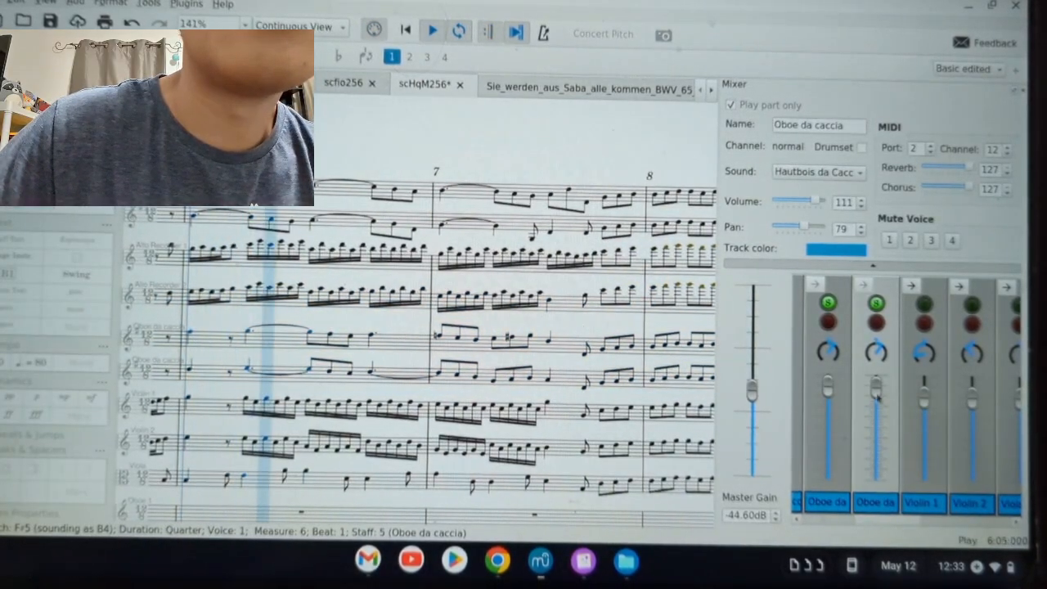
{"action": "left_click", "coordinate": [827, 385]}
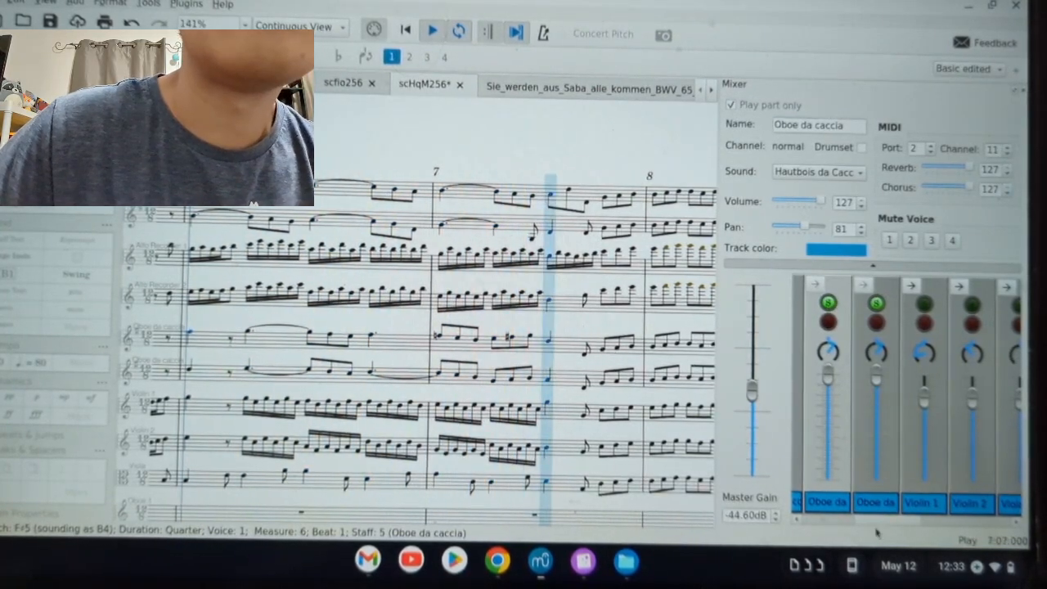
{"action": "left_click_drag", "start_coordinate": [883, 520], "coordinate": [887, 470]}
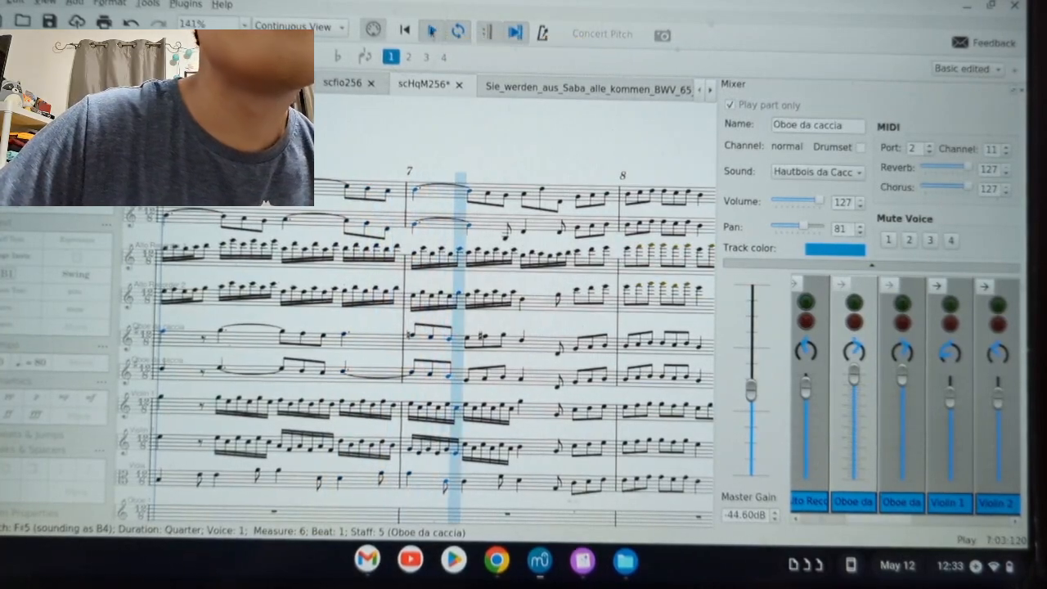
{"action": "left_click", "coordinate": [432, 31]}
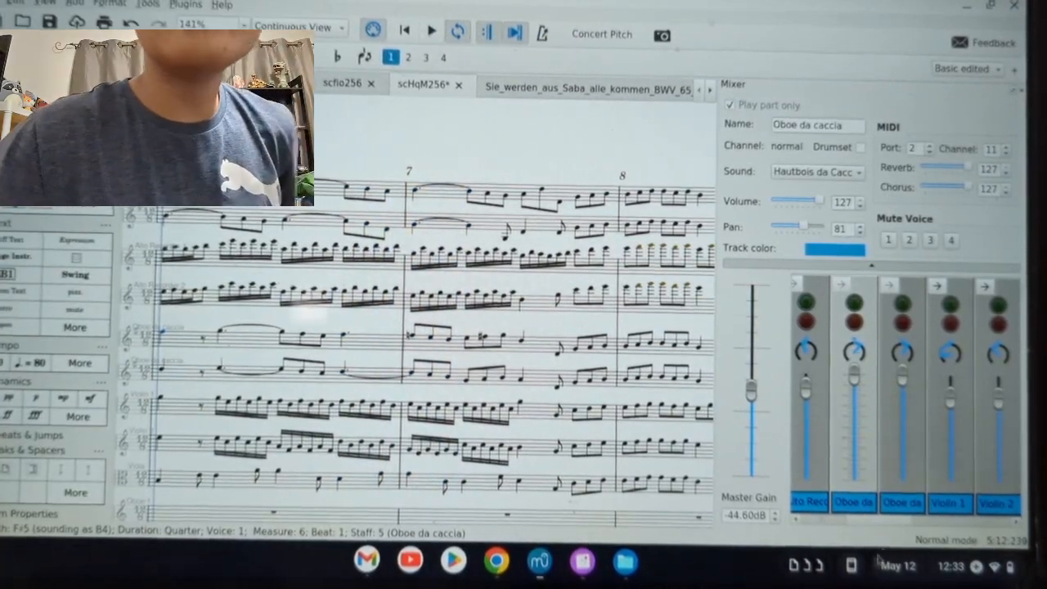
- Set Horn in F 1's volume to 102 and raise the master gain to -43.83 dB
{"action": "left_click_drag", "start_coordinate": [895, 522], "coordinate": [845, 521]}
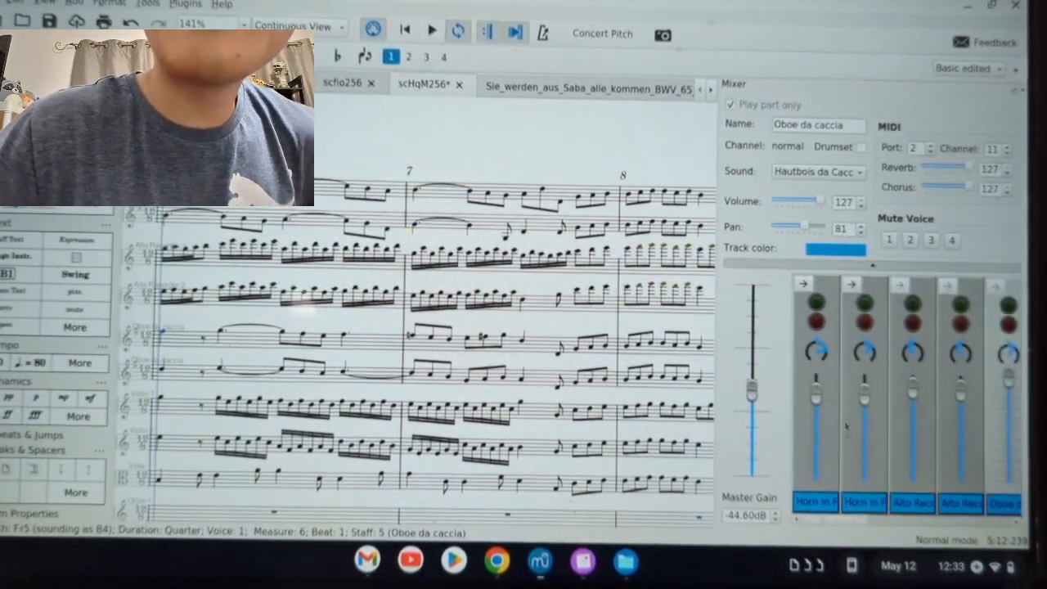
{"action": "left_click", "coordinate": [817, 400]}
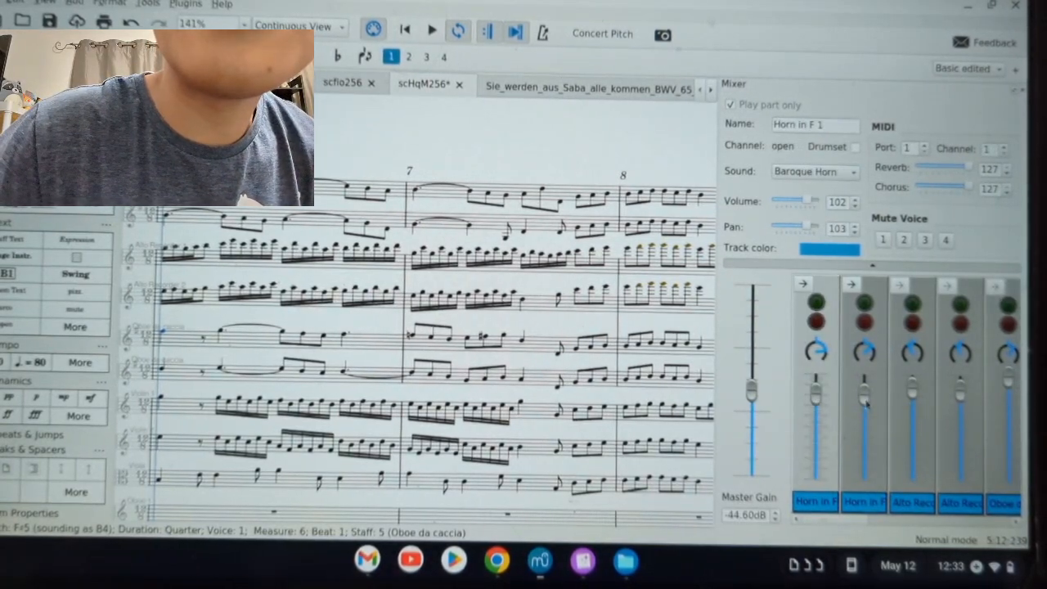
{"action": "left_click_drag", "start_coordinate": [849, 523], "coordinate": [874, 521]}
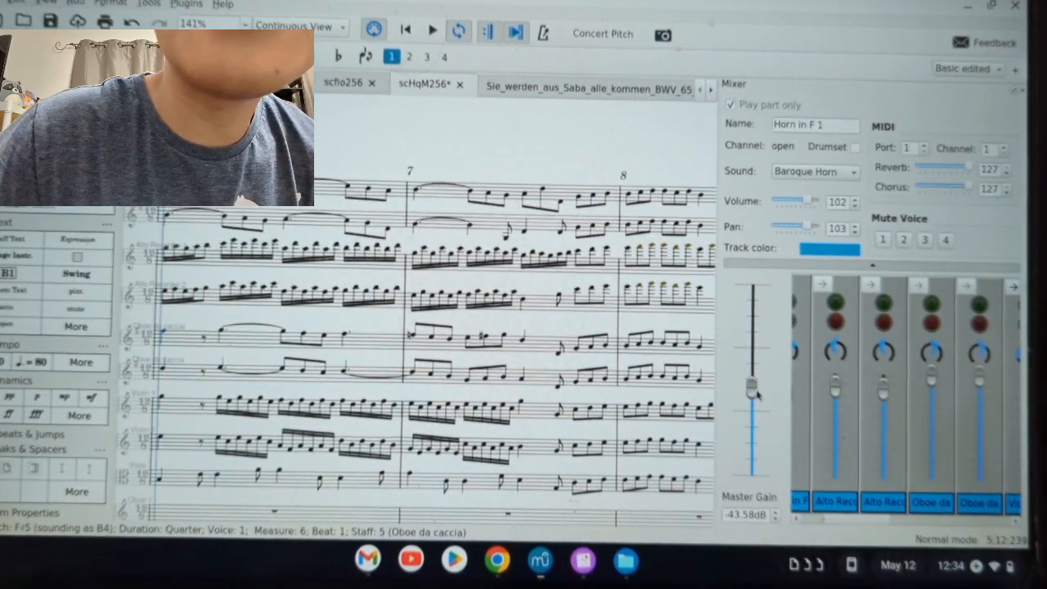
- Set the reverb and chorus of Violin 1 to 127 in the mixer, leaving its solo off
{"action": "left_click_drag", "start_coordinate": [880, 520], "coordinate": [908, 520]}
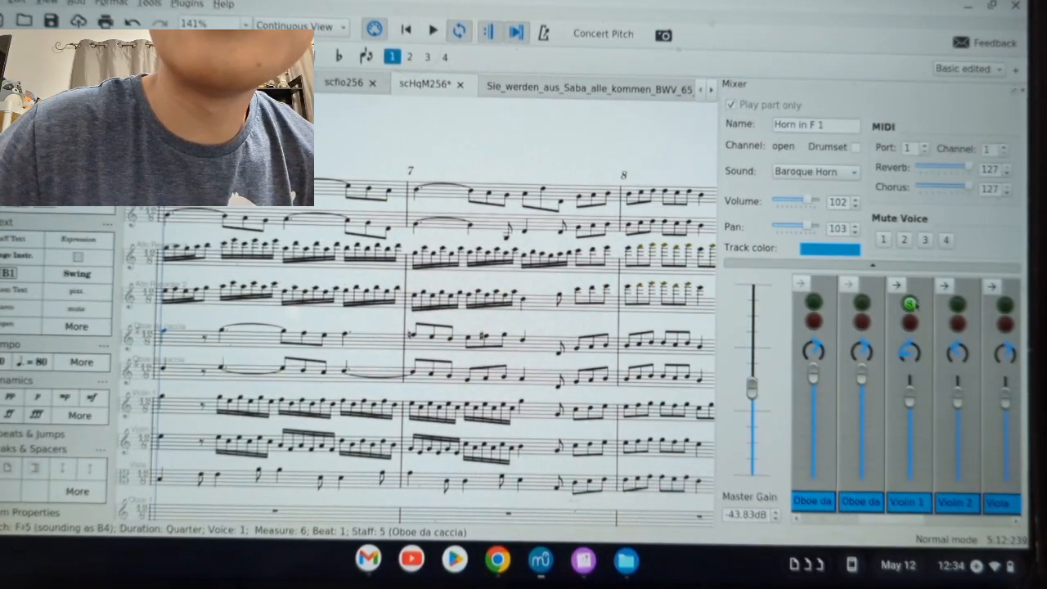
{"action": "left_click", "coordinate": [910, 304]}
{"action": "left_click_drag", "start_coordinate": [920, 166], "coordinate": [974, 170]}
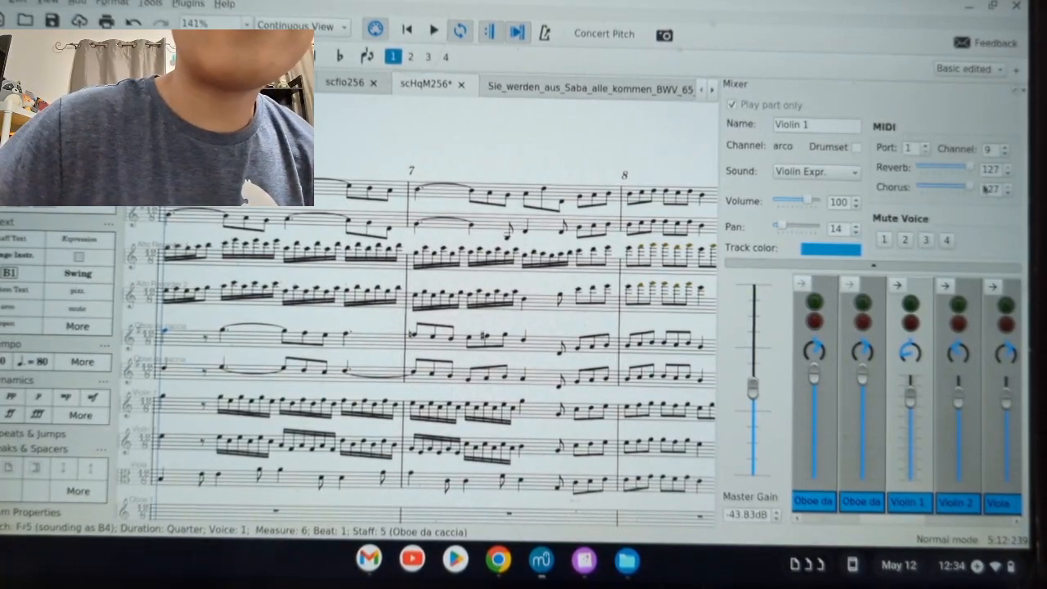
- Assign the AA Solo Violin-1 sound to the Violin 1 part
{"action": "left_click", "coordinate": [826, 172]}
{"action": "scroll", "coordinate": [826, 303], "scroll_direction": "up", "scroll_amount": 10}
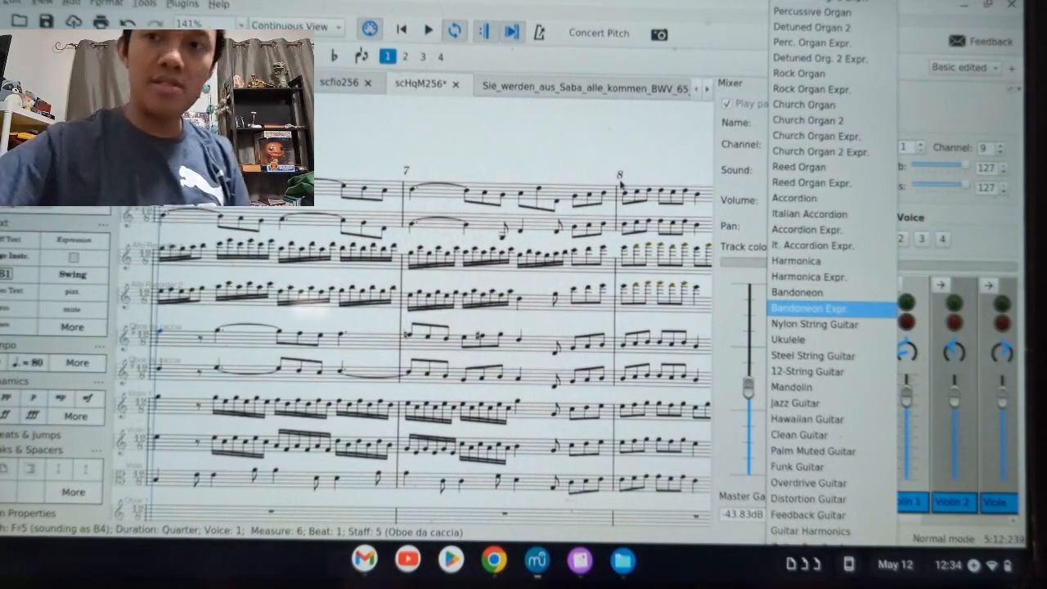
{"action": "scroll", "coordinate": [829, 409], "scroll_direction": "down", "scroll_amount": 15}
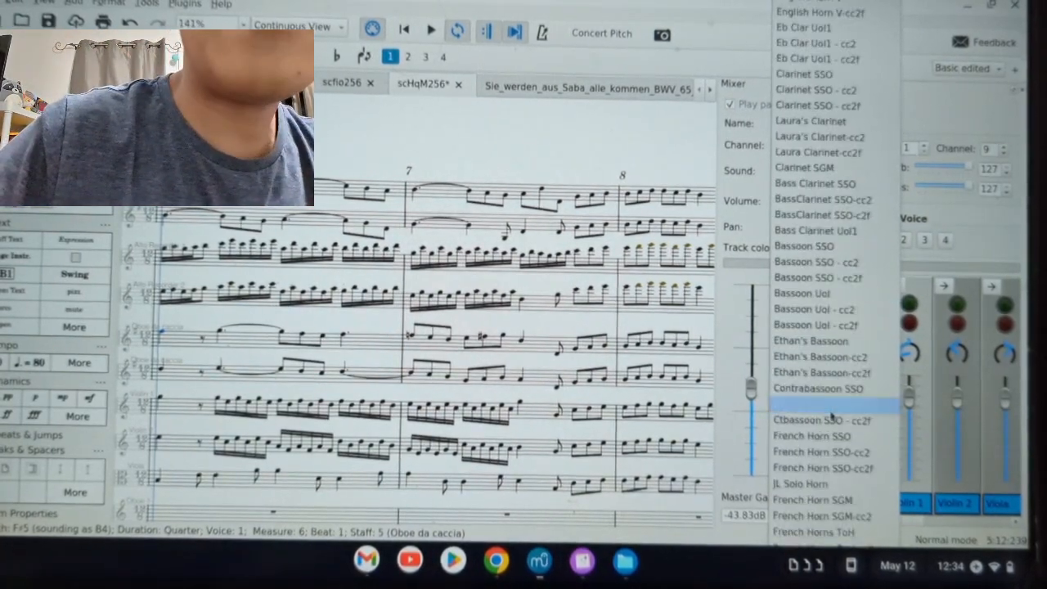
{"action": "scroll", "coordinate": [829, 419], "scroll_direction": "down", "scroll_amount": 15}
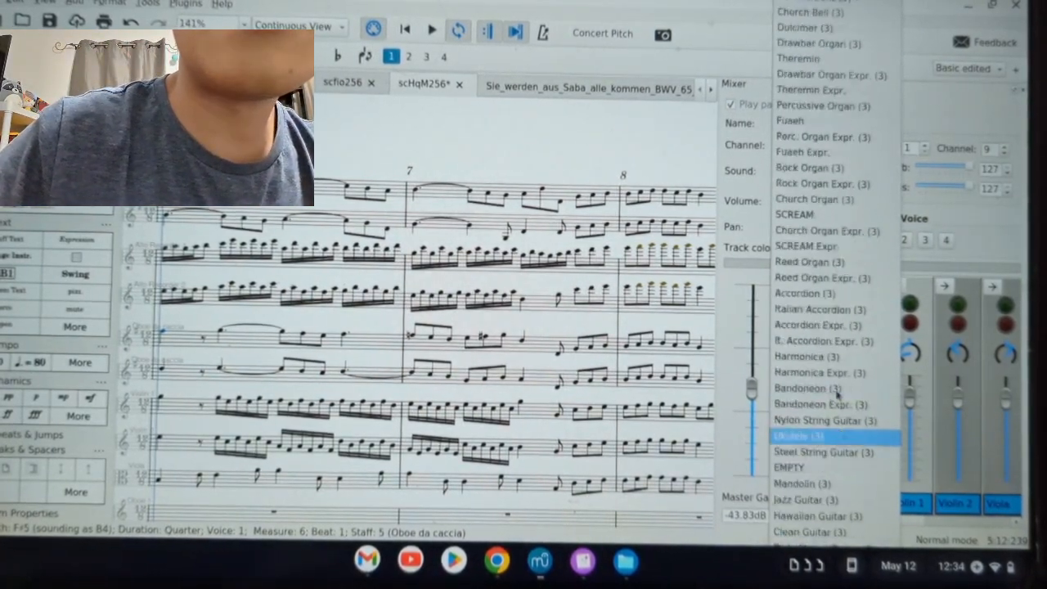
{"action": "scroll", "coordinate": [842, 376], "scroll_direction": "down", "scroll_amount": 15}
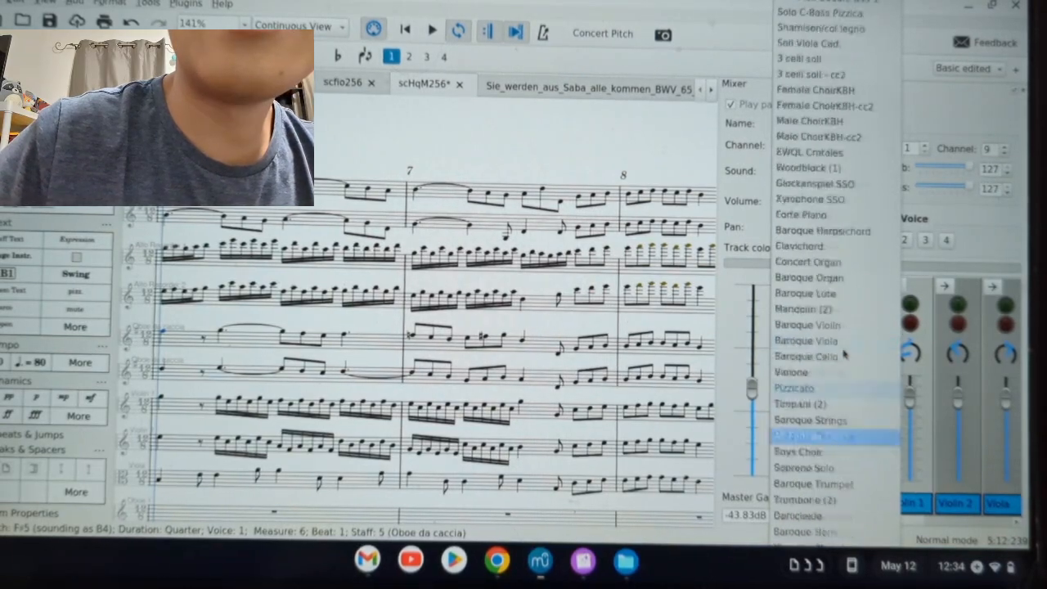
{"action": "scroll", "coordinate": [846, 180], "scroll_direction": "up", "scroll_amount": 10}
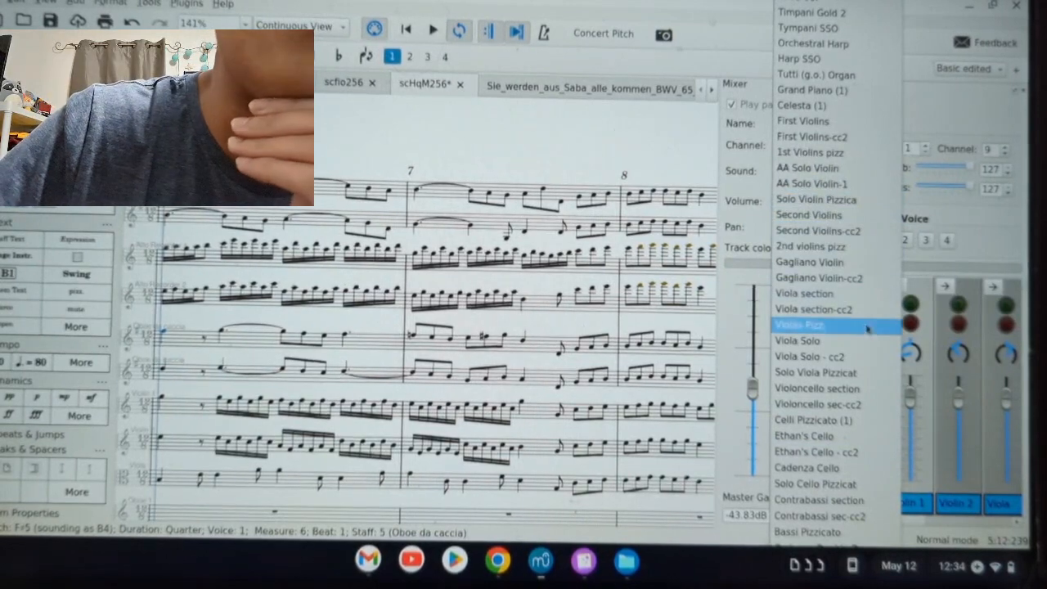
{"action": "left_click", "coordinate": [851, 185]}
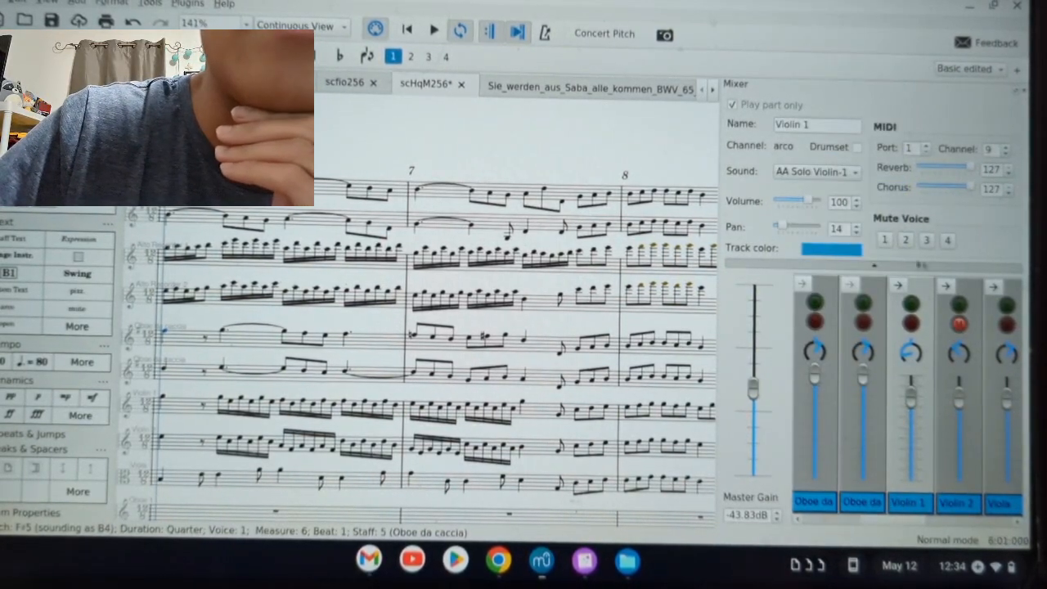
- Set Violin 2's reverb and chorus to 127 and restore the first Oboe da caccia's volume to 127
{"action": "left_click", "coordinate": [953, 336]}
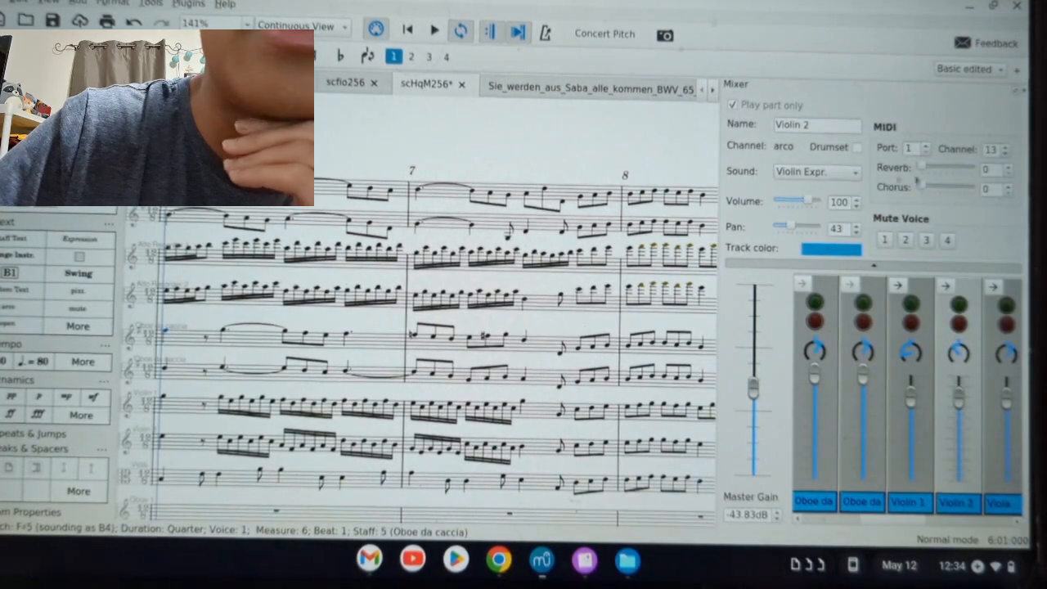
{"action": "left_click_drag", "start_coordinate": [925, 168], "coordinate": [977, 189]}
{"action": "left_click", "coordinate": [856, 469]}
{"action": "left_click", "coordinate": [822, 468]}
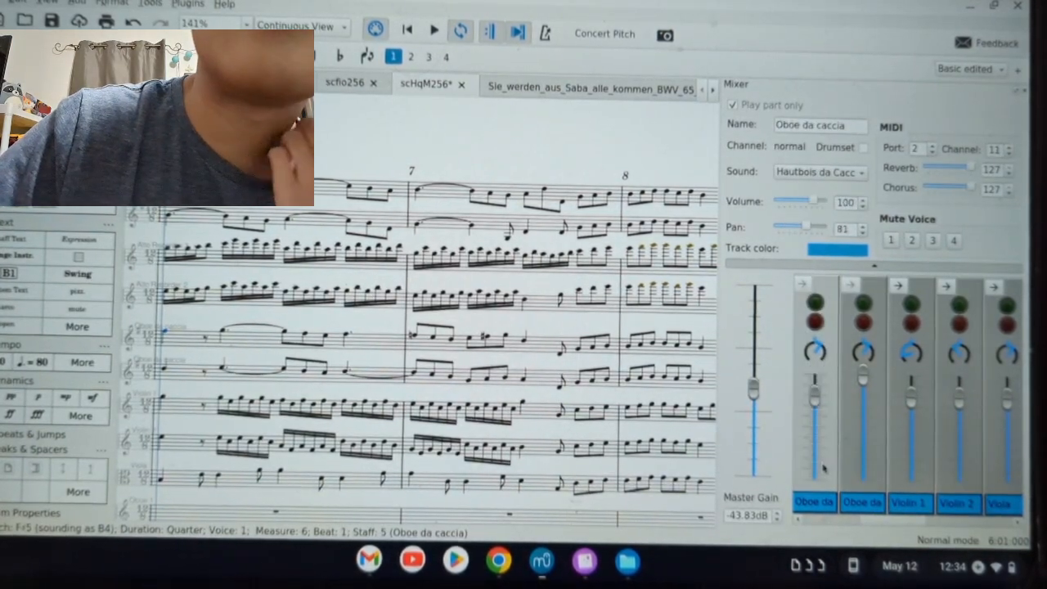
{"action": "left_click_drag", "start_coordinate": [815, 396], "coordinate": [817, 365]}
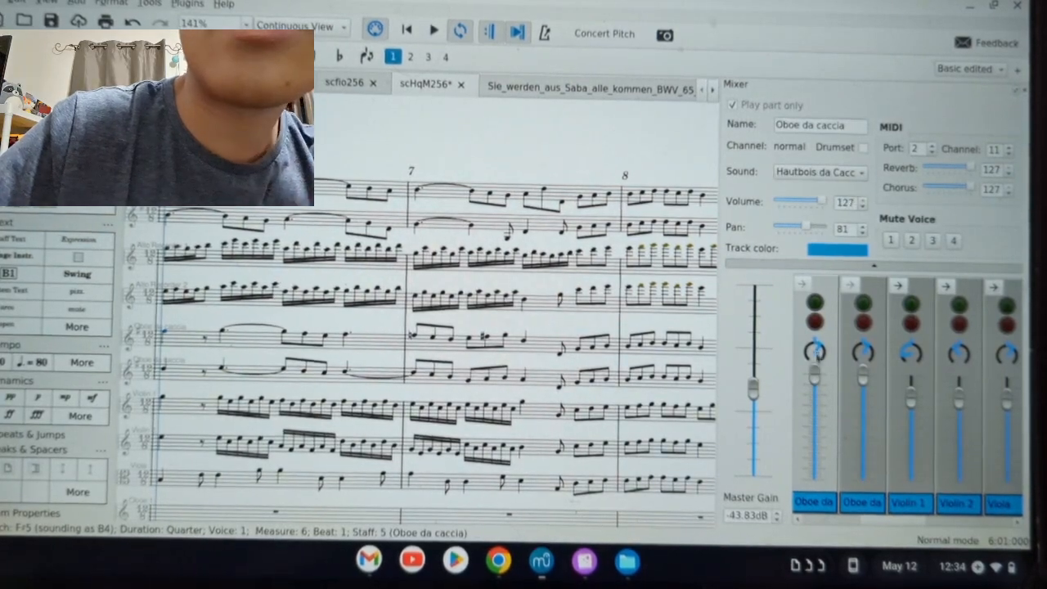
- Set Violin 2's volume to 98 and assign it the Violins2 Fast Expr. sound
{"action": "left_click", "coordinate": [942, 461]}
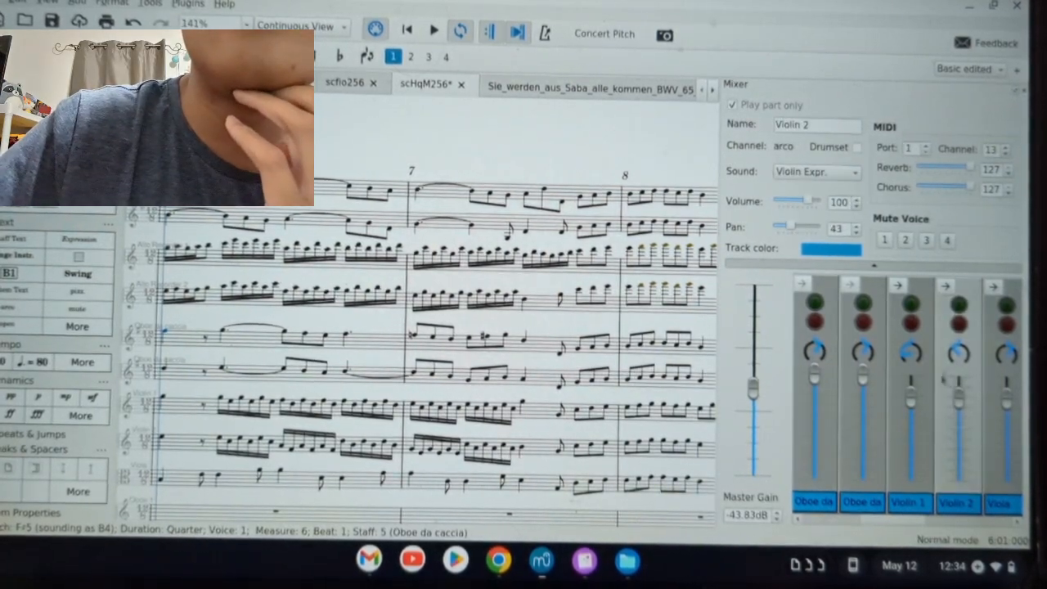
{"action": "left_click", "coordinate": [918, 433]}
{"action": "left_click", "coordinate": [959, 442]}
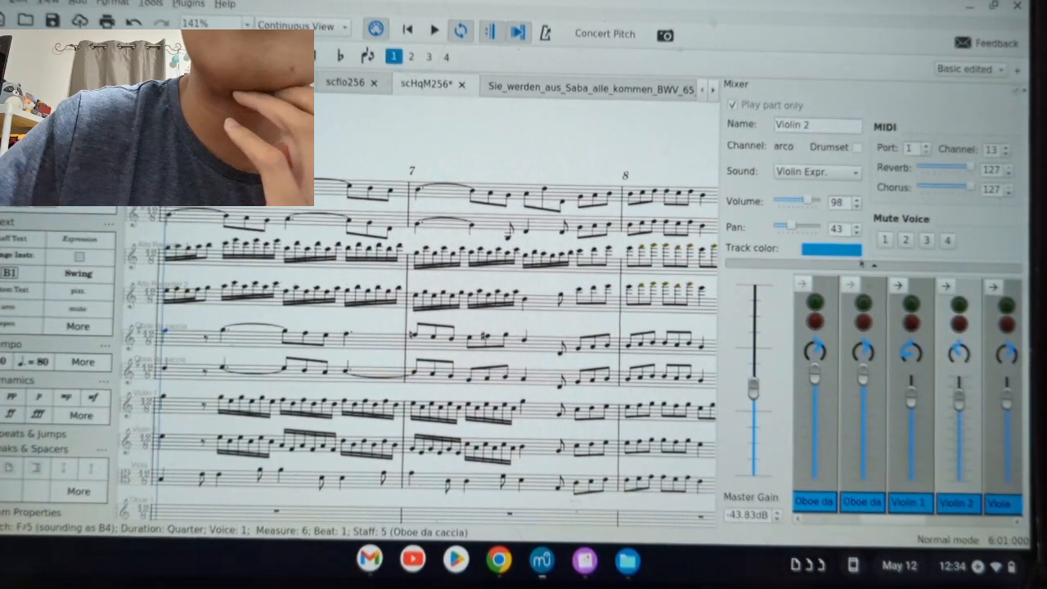
{"action": "left_click", "coordinate": [847, 178]}
{"action": "scroll", "coordinate": [842, 392], "scroll_direction": "down", "scroll_amount": 4}
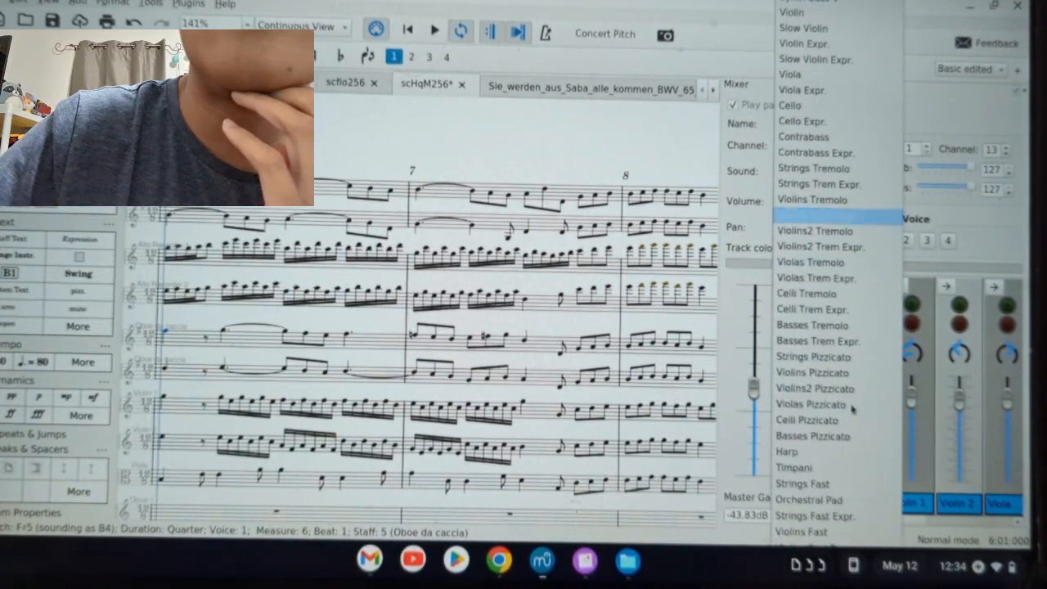
{"action": "scroll", "coordinate": [848, 430], "scroll_direction": "down", "scroll_amount": 5}
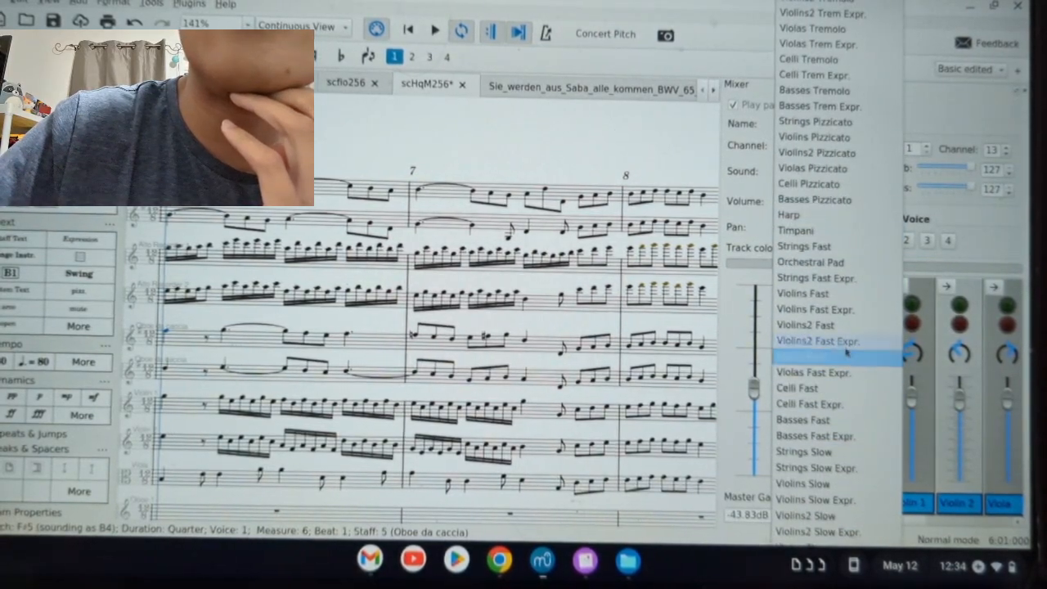
{"action": "left_click", "coordinate": [817, 340]}
- Set the reverb and chorus of the Viola part to 127 in the mixer
{"action": "left_click_drag", "start_coordinate": [917, 522], "coordinate": [944, 525]}
{"action": "left_click", "coordinate": [925, 459]}
{"action": "left_click_drag", "start_coordinate": [923, 166], "coordinate": [999, 169]}
{"action": "left_click_drag", "start_coordinate": [923, 187], "coordinate": [1006, 189]}
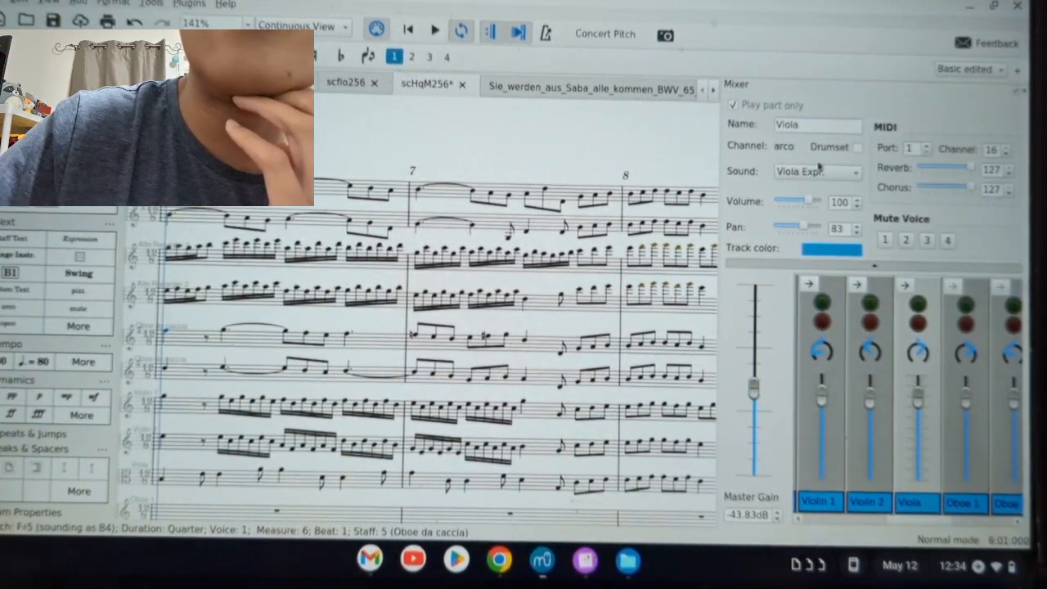
- Find a string ensemble sound for the Viola part and assign it Strings Fast Expr
{"action": "left_click", "coordinate": [816, 170]}
{"action": "scroll", "coordinate": [860, 399], "scroll_direction": "up", "scroll_amount": 15}
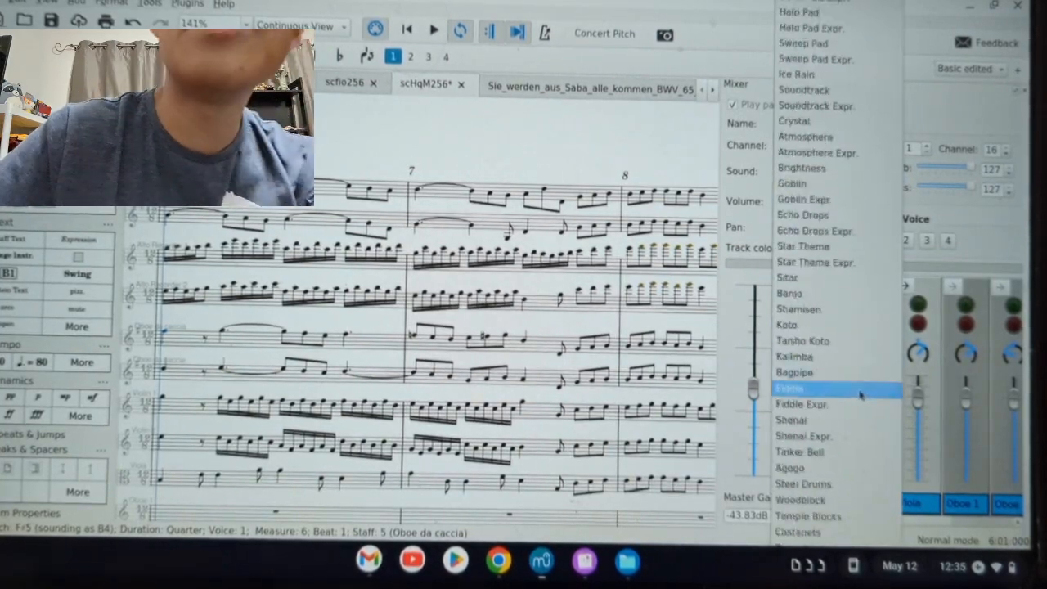
{"action": "scroll", "coordinate": [860, 399], "scroll_direction": "down", "scroll_amount": 20}
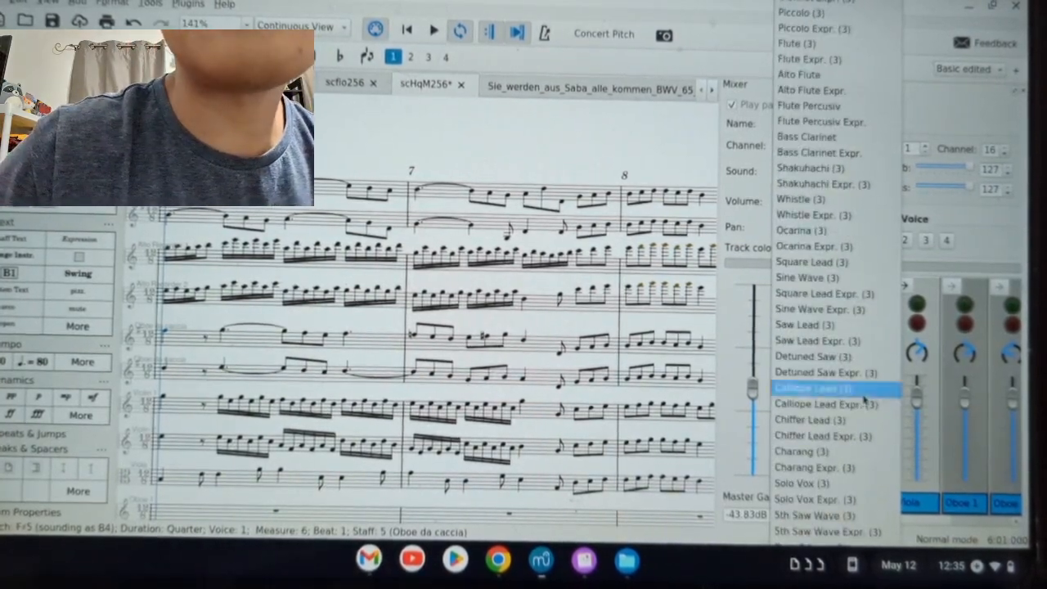
{"action": "scroll", "coordinate": [865, 393], "scroll_direction": "down", "scroll_amount": 3}
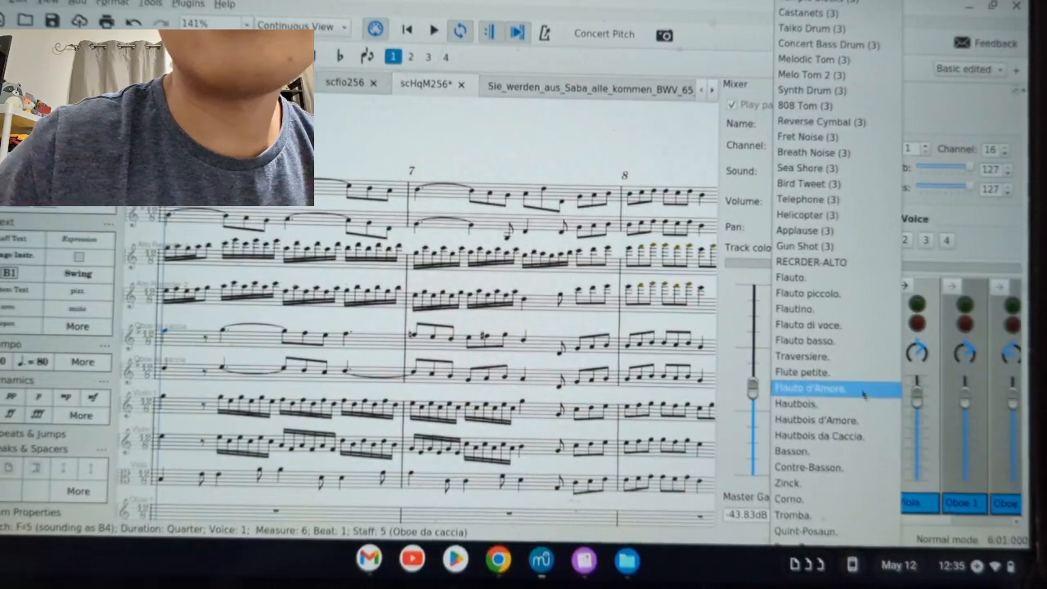
{"action": "scroll", "coordinate": [864, 368], "scroll_direction": "up", "scroll_amount": 14}
{"action": "scroll", "coordinate": [862, 350], "scroll_direction": "up", "scroll_amount": 20}
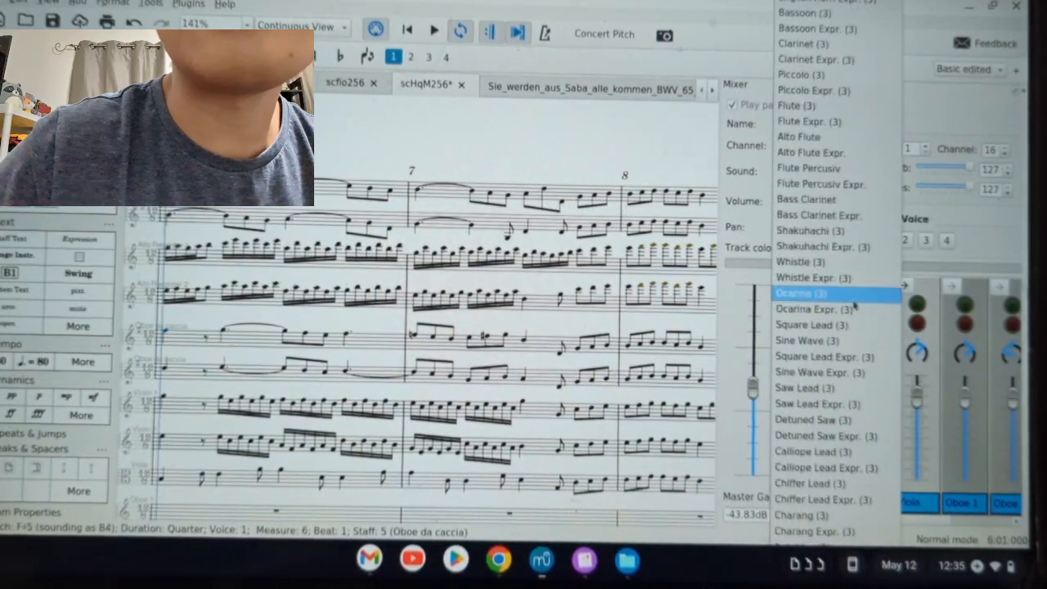
{"action": "scroll", "coordinate": [845, 245], "scroll_direction": "up", "scroll_amount": 8}
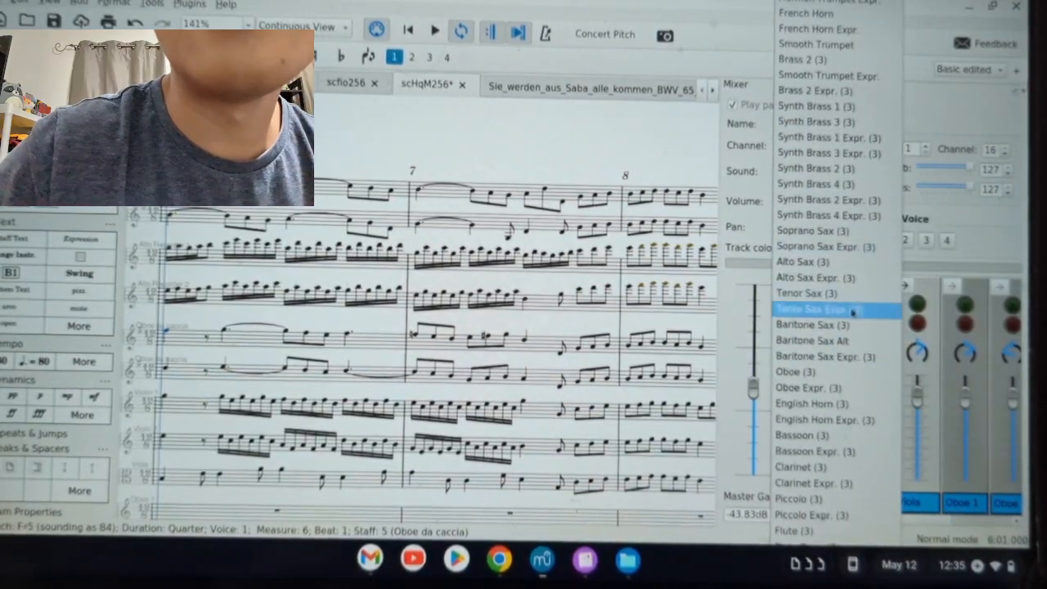
{"action": "scroll", "coordinate": [846, 211], "scroll_direction": "up", "scroll_amount": 3}
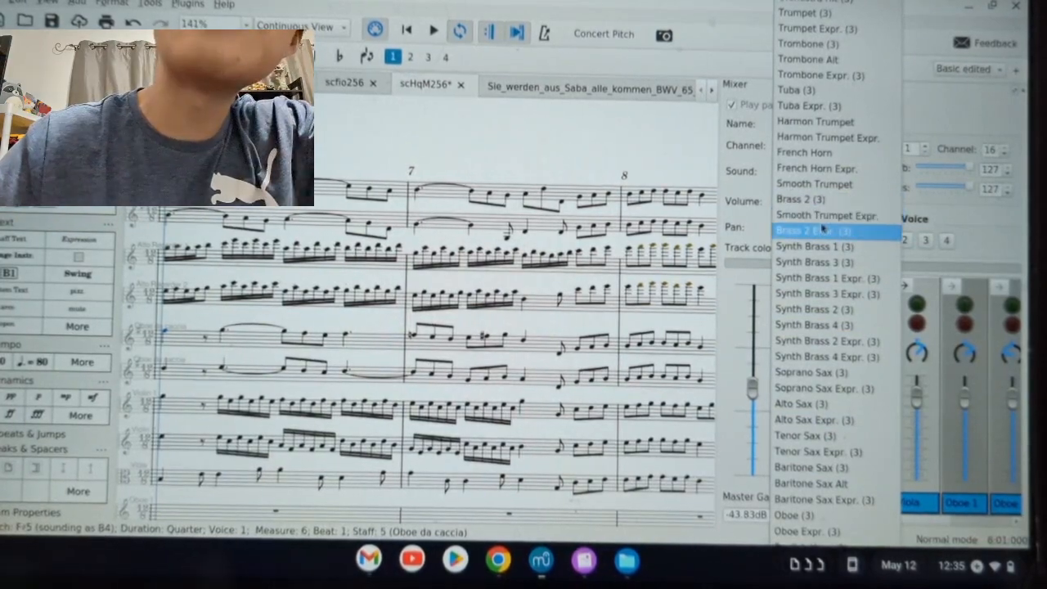
{"action": "scroll", "coordinate": [842, 222], "scroll_direction": "up", "scroll_amount": 15}
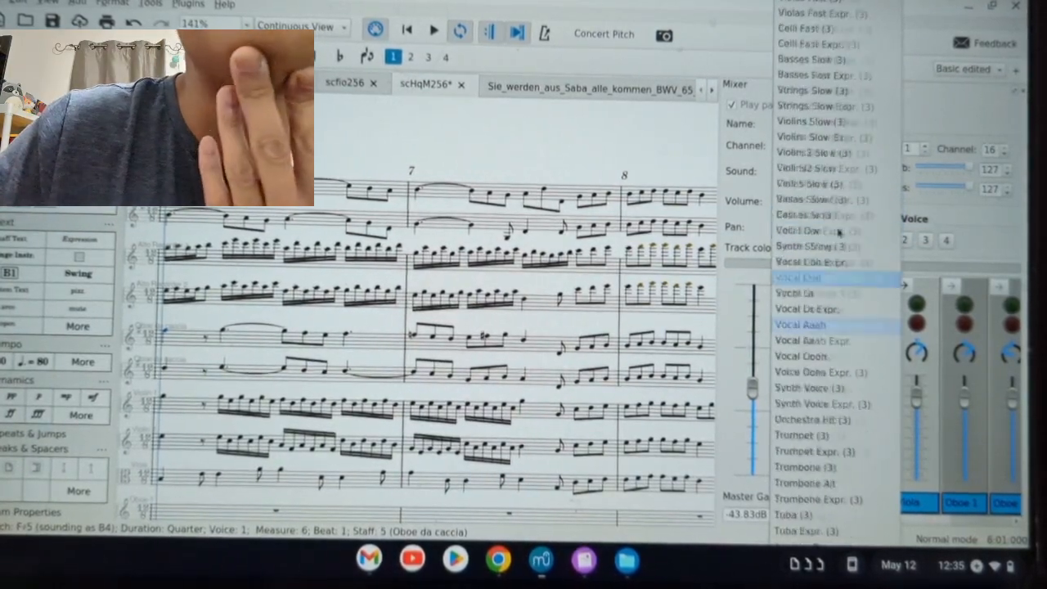
{"action": "scroll", "coordinate": [844, 196], "scroll_direction": "up", "scroll_amount": 5}
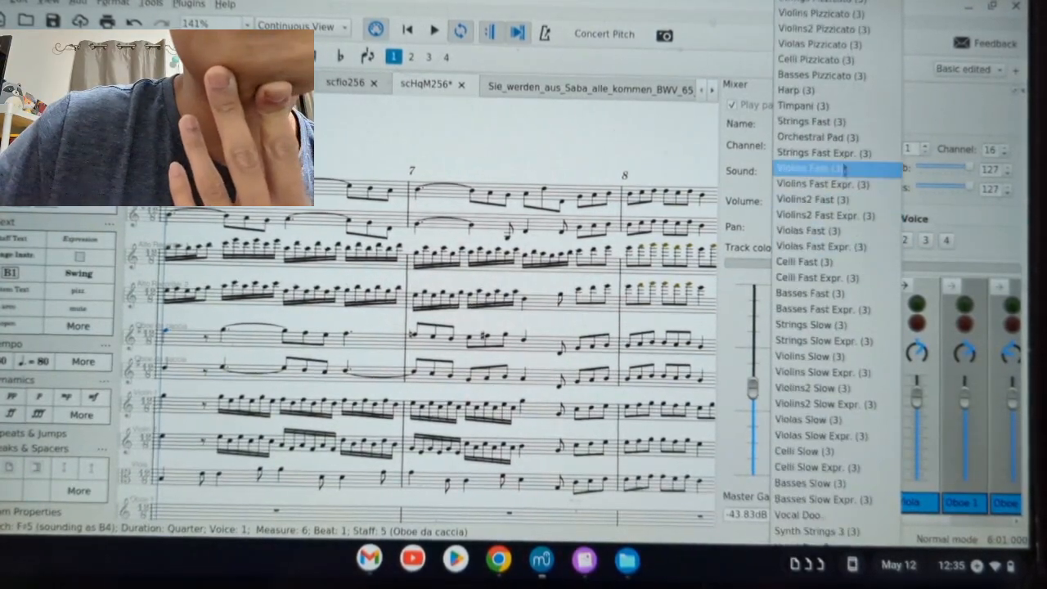
{"action": "left_click", "coordinate": [844, 131]}
{"action": "scroll", "coordinate": [852, 171], "scroll_direction": "down", "scroll_amount": 10}
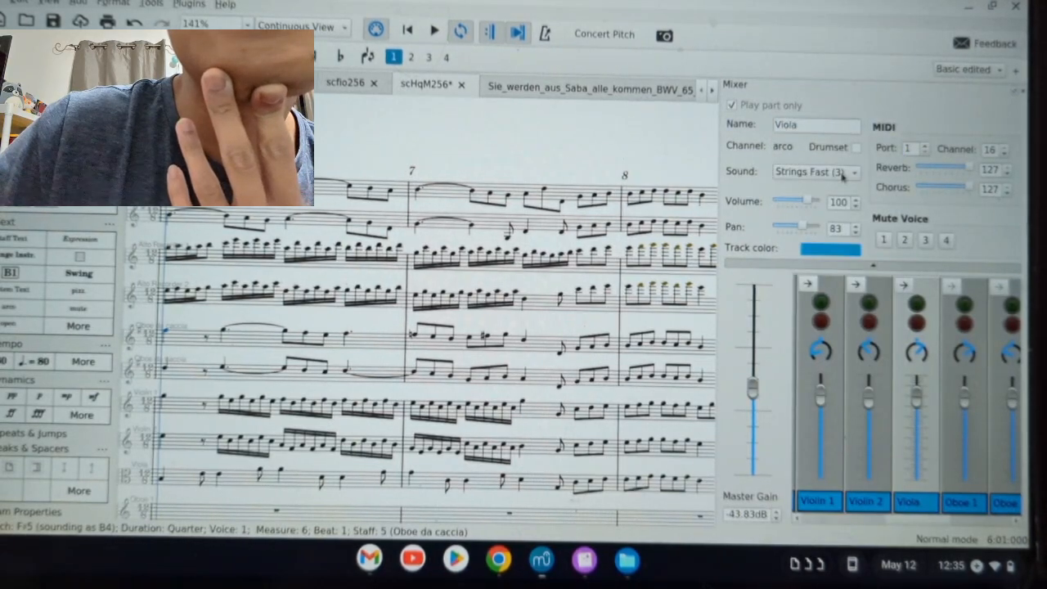
{"action": "left_click", "coordinate": [843, 173]}
- Solo the Viola part and play the score from measure 6 to audition its sound
{"action": "left_click", "coordinate": [918, 319]}
{"action": "left_click", "coordinate": [917, 304]}
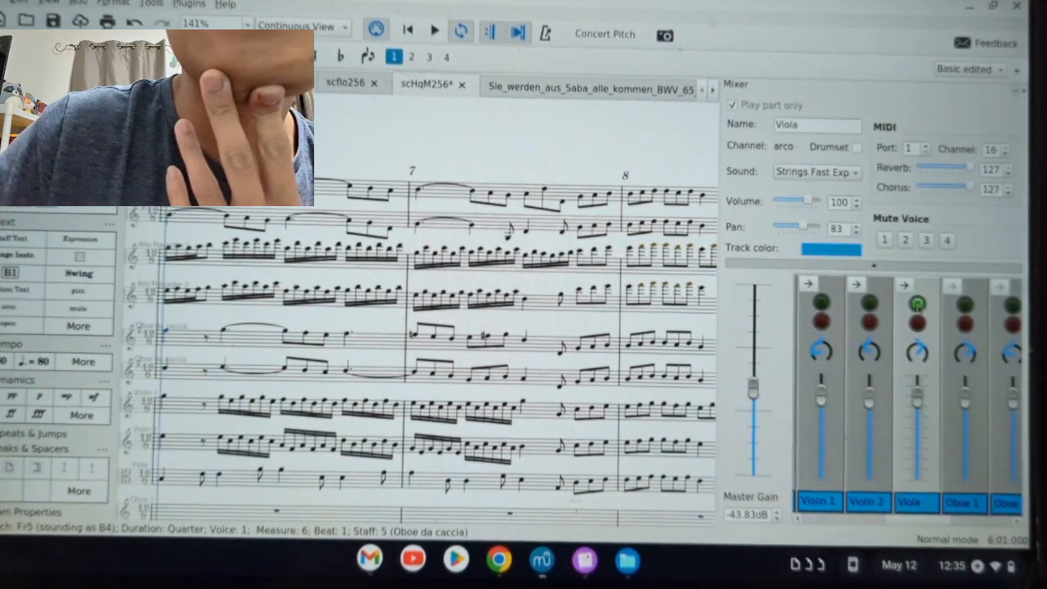
{"action": "left_click", "coordinate": [442, 32]}
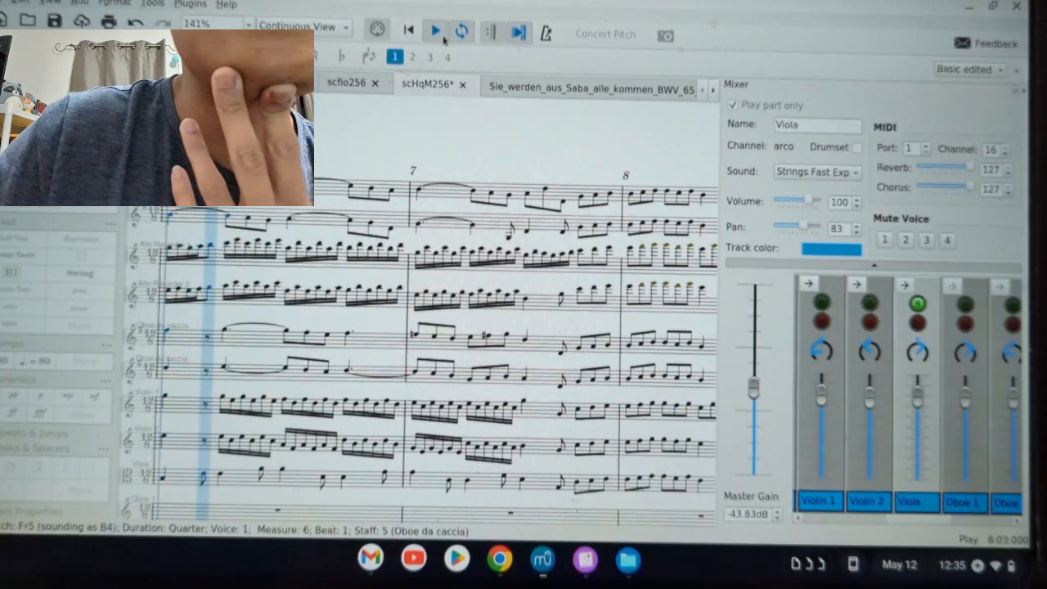
- Assign the Violas Fast Expr. sound to the Viola part and stop playback
{"action": "scroll", "coordinate": [483, 262], "scroll_direction": "down", "scroll_amount": 10}
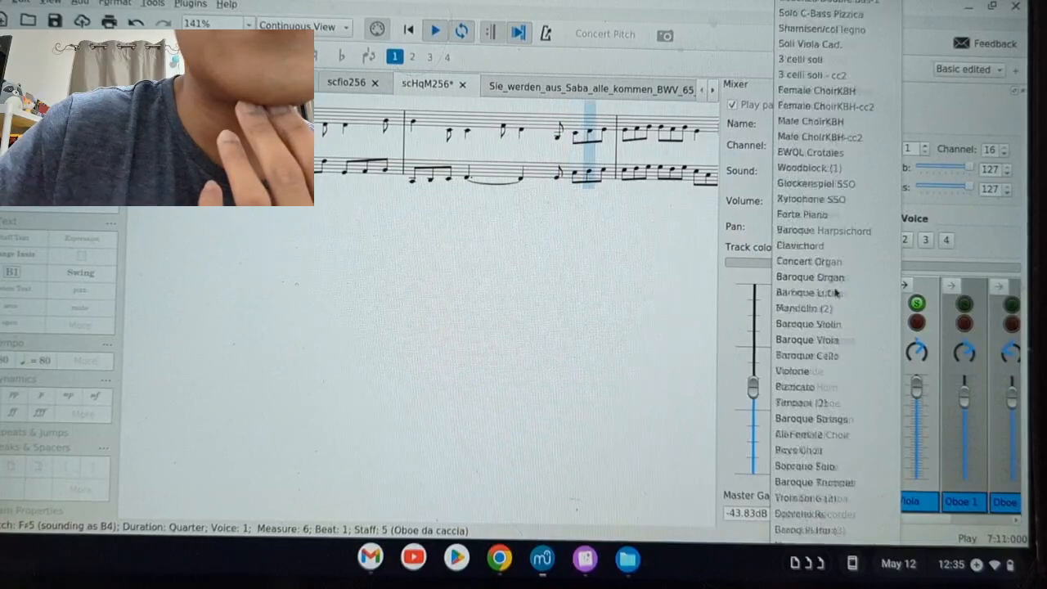
{"action": "scroll", "coordinate": [835, 292], "scroll_direction": "down", "scroll_amount": 20}
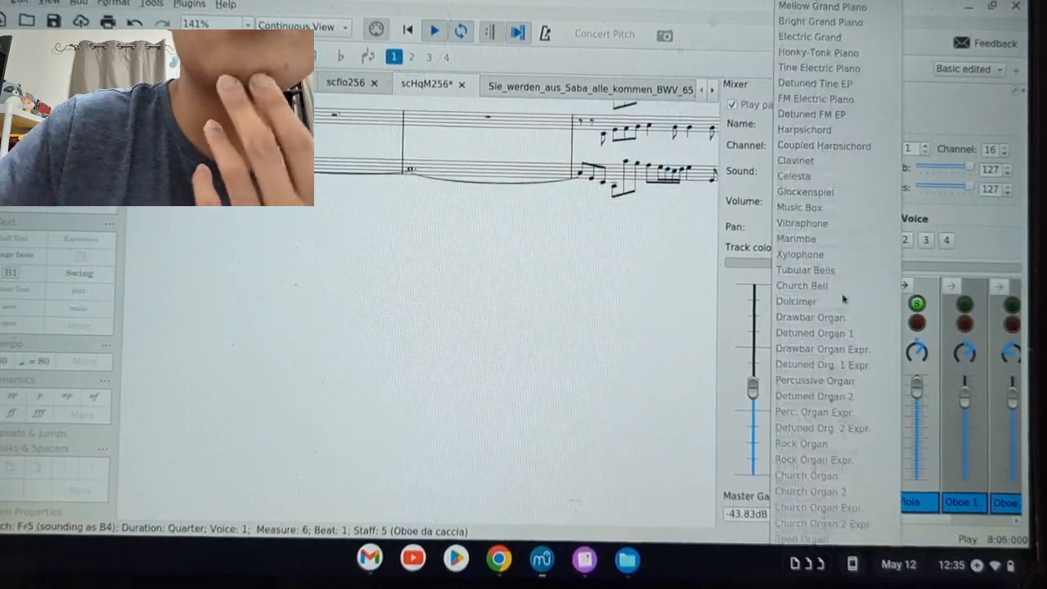
{"action": "scroll", "coordinate": [842, 325], "scroll_direction": "down", "scroll_amount": 6}
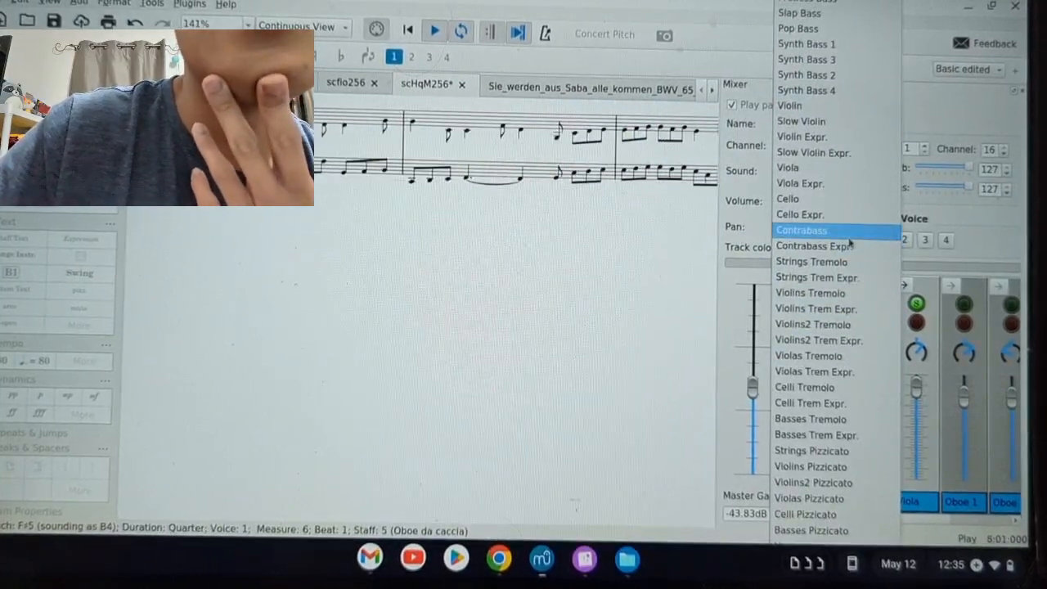
{"action": "scroll", "coordinate": [851, 260], "scroll_direction": "up", "scroll_amount": 20}
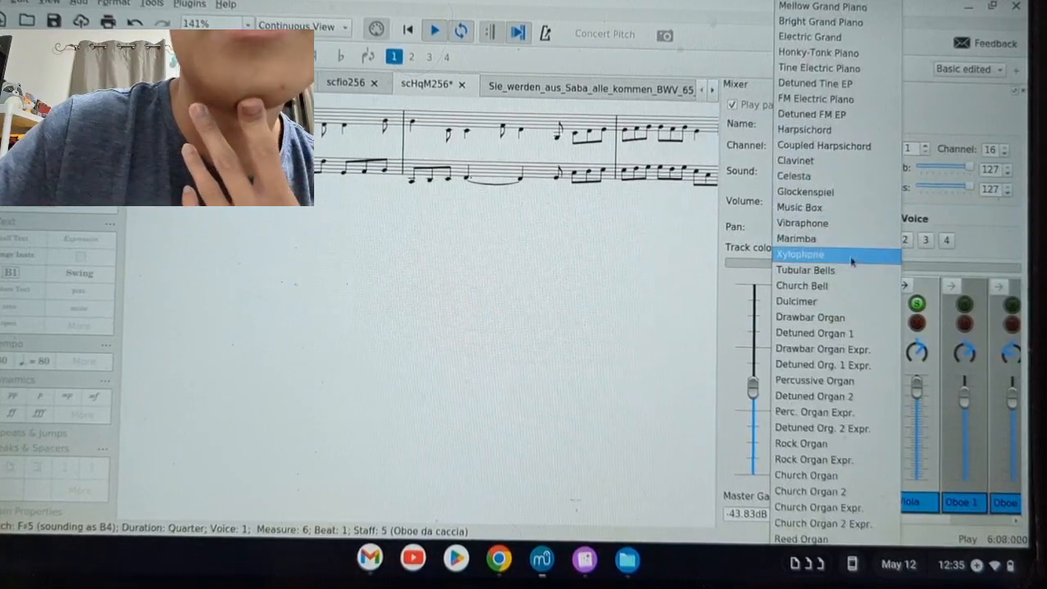
{"action": "scroll", "coordinate": [842, 327], "scroll_direction": "down", "scroll_amount": 8}
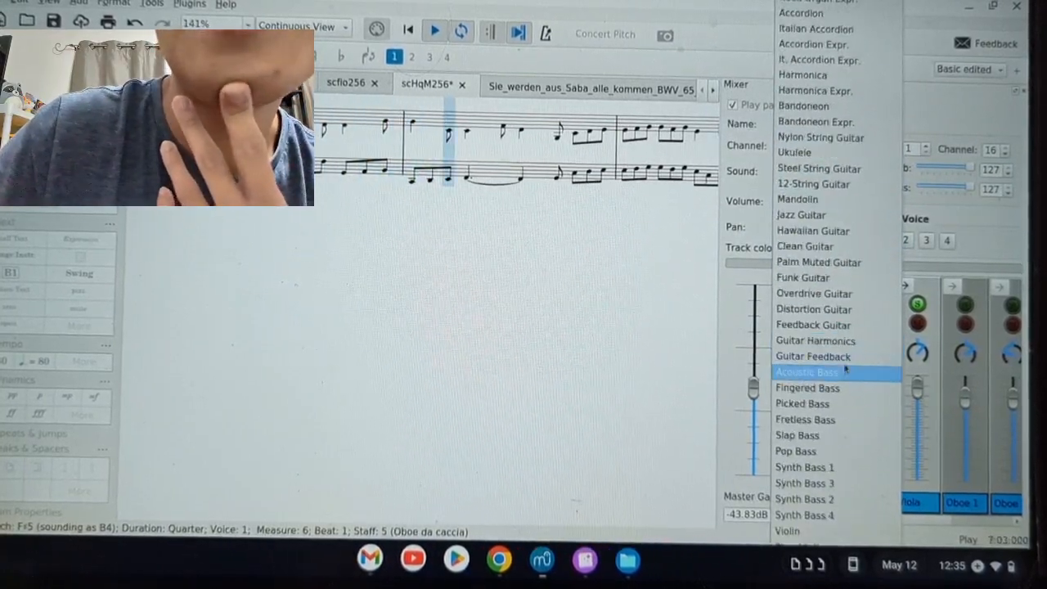
{"action": "scroll", "coordinate": [840, 327], "scroll_direction": "down", "scroll_amount": 5}
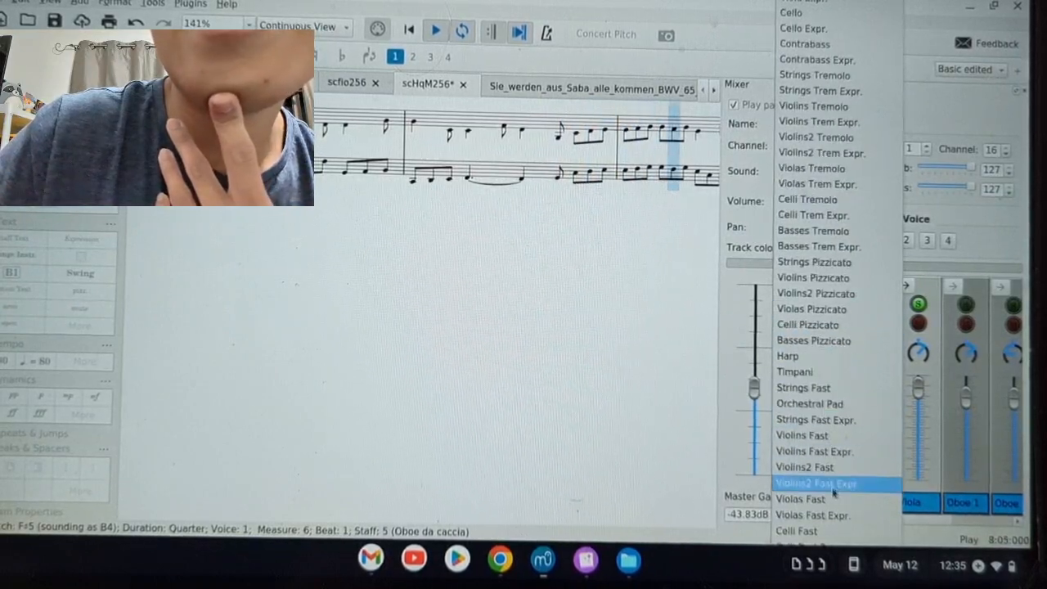
{"action": "scroll", "coordinate": [849, 485], "scroll_direction": "down", "scroll_amount": 2}
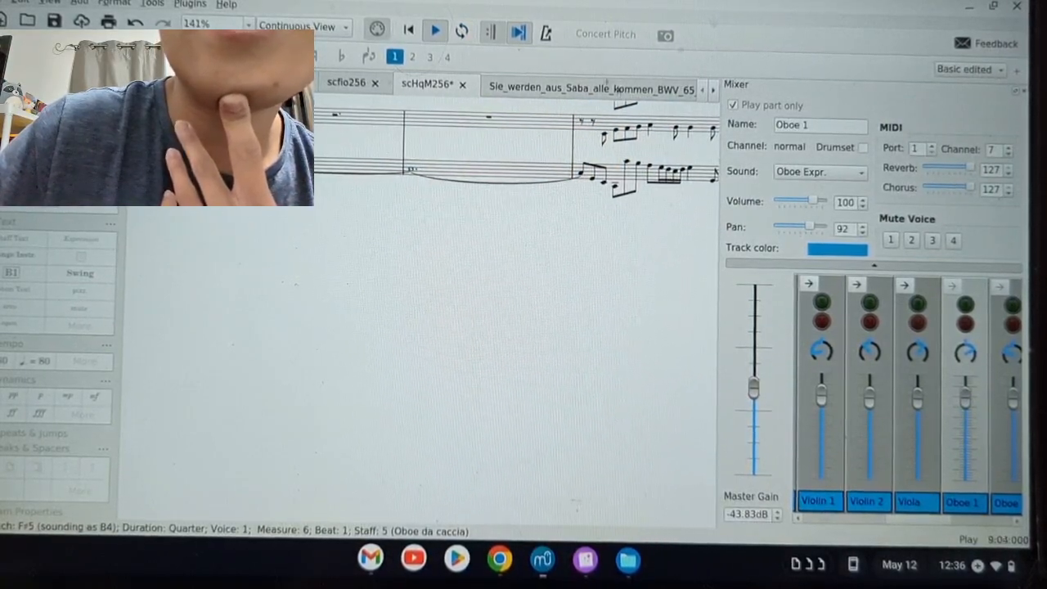
{"action": "left_click", "coordinate": [438, 32]}
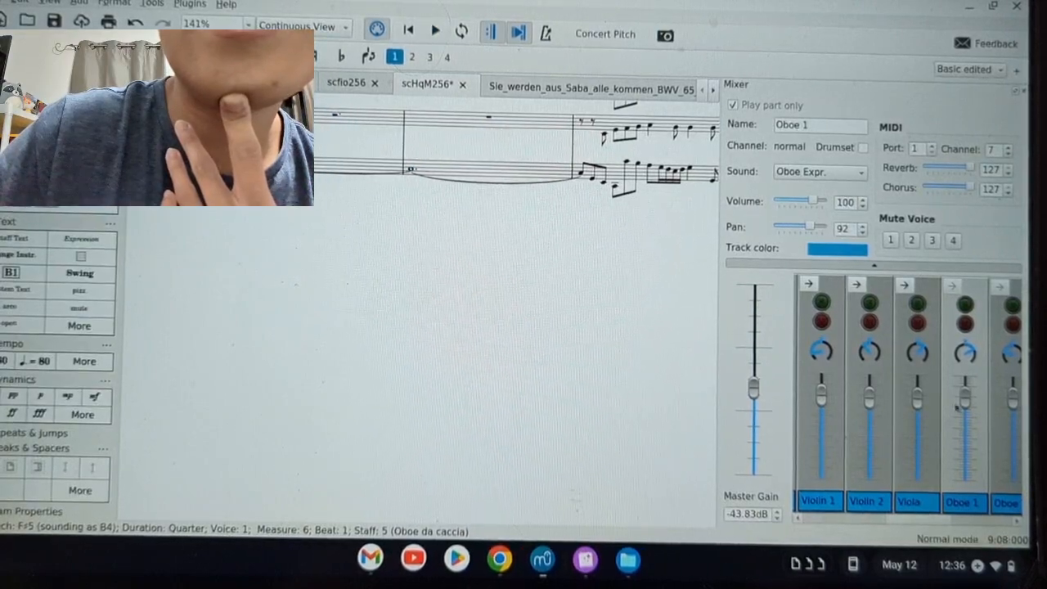
- Check the available sounds for Oboe 1 and lower the Viola part's volume slightly in the mixer
{"action": "left_click", "coordinate": [836, 170]}
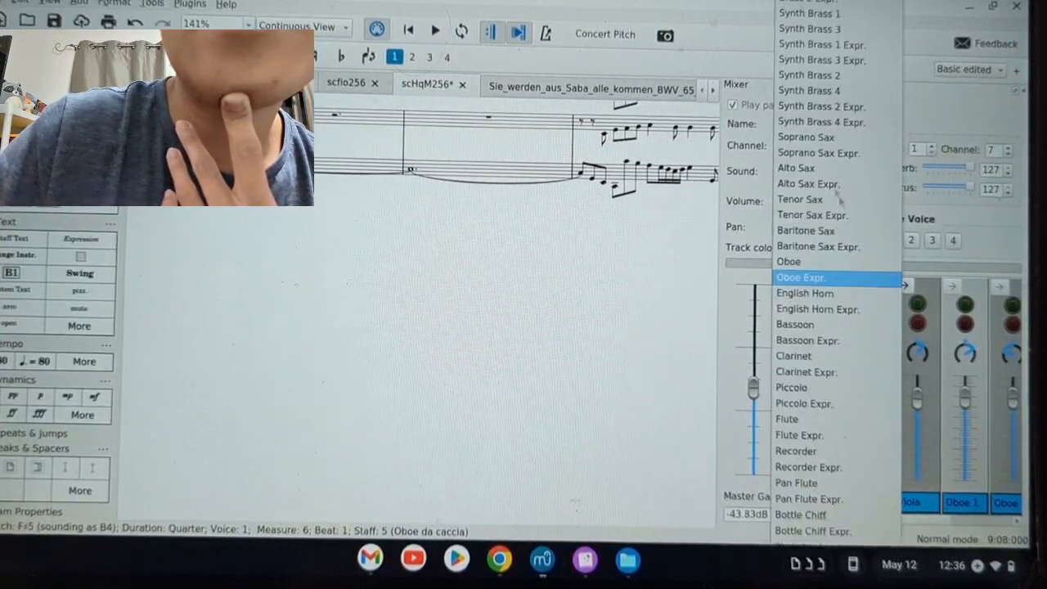
{"action": "scroll", "coordinate": [845, 339], "scroll_direction": "down", "scroll_amount": 10}
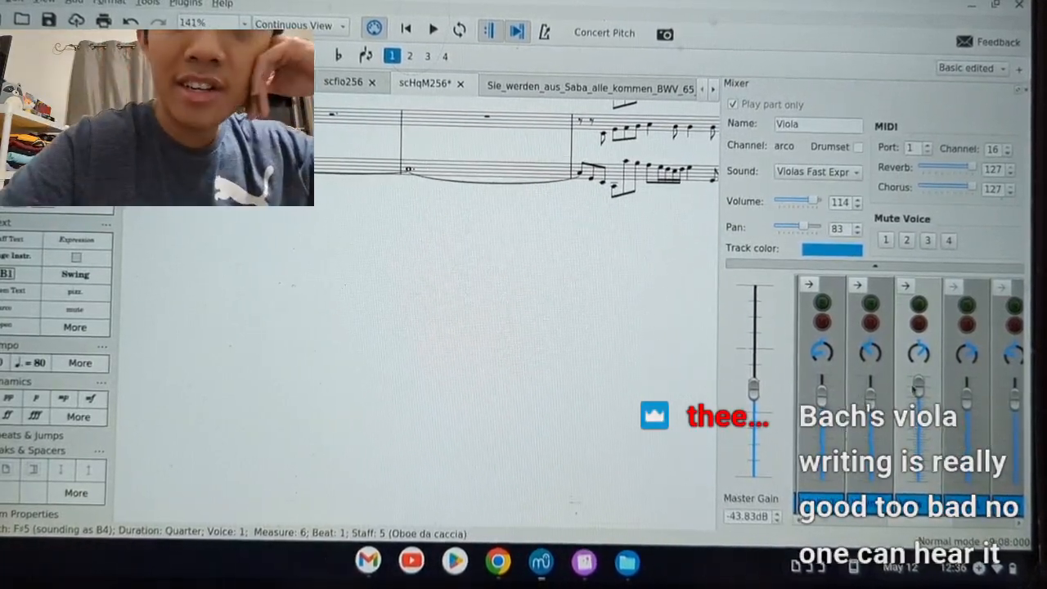
{"action": "left_click_drag", "start_coordinate": [917, 389], "coordinate": [917, 398]}
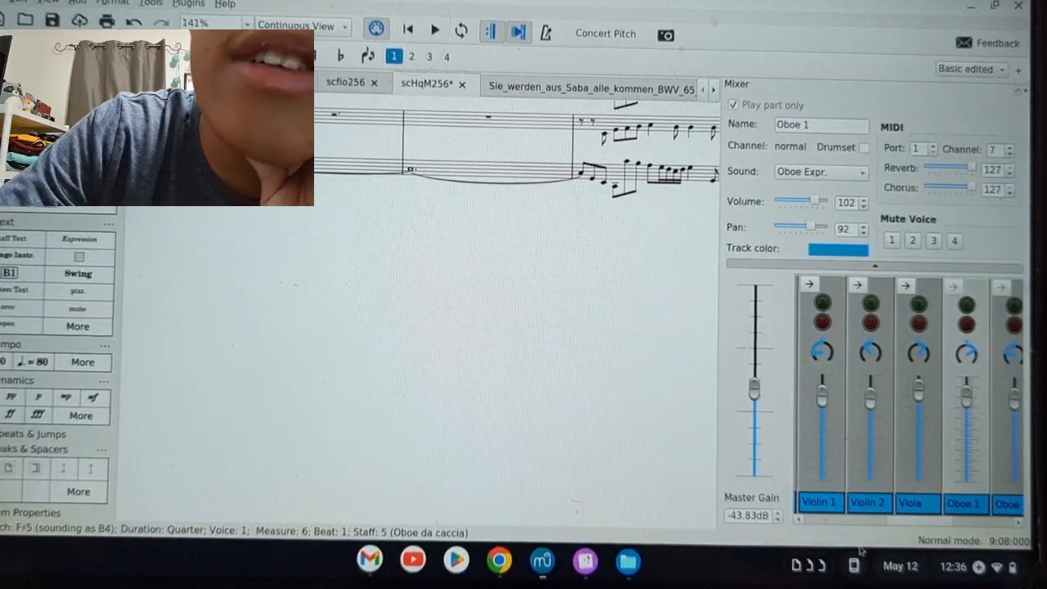
- Select the English Horn part in the mixer and look through the English horn and cor anglais sounds
{"action": "left_click_drag", "start_coordinate": [928, 526], "coordinate": [932, 525]}
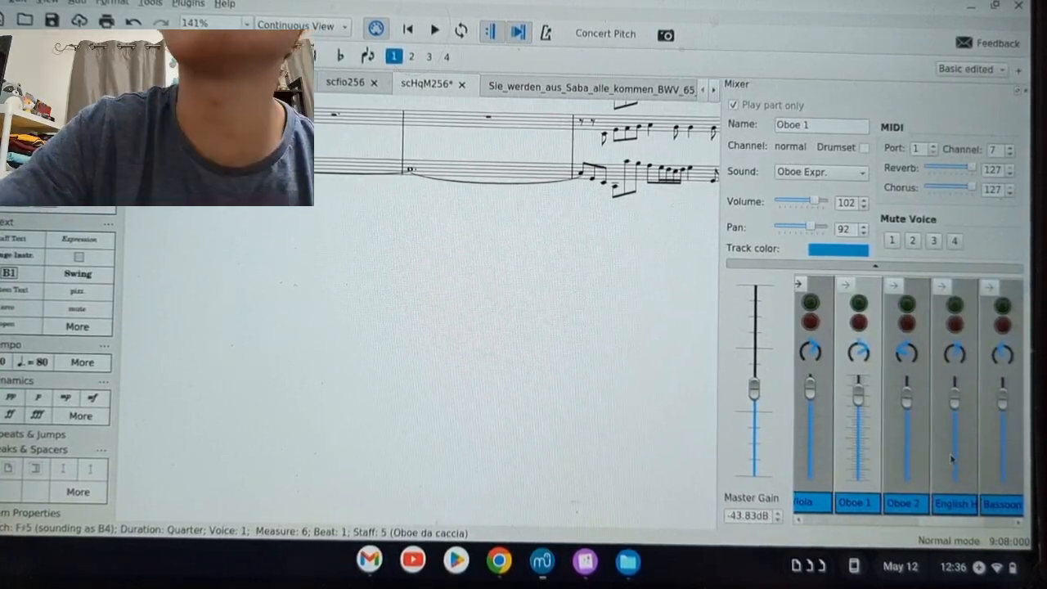
{"action": "left_click", "coordinate": [953, 458]}
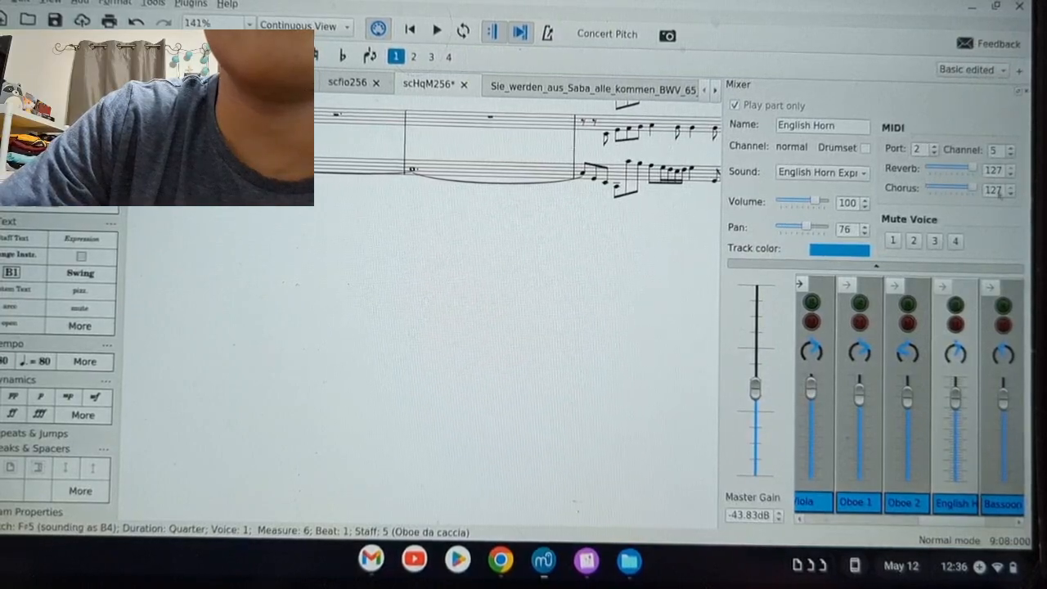
{"action": "scroll", "coordinate": [858, 400], "scroll_direction": "down", "scroll_amount": 5}
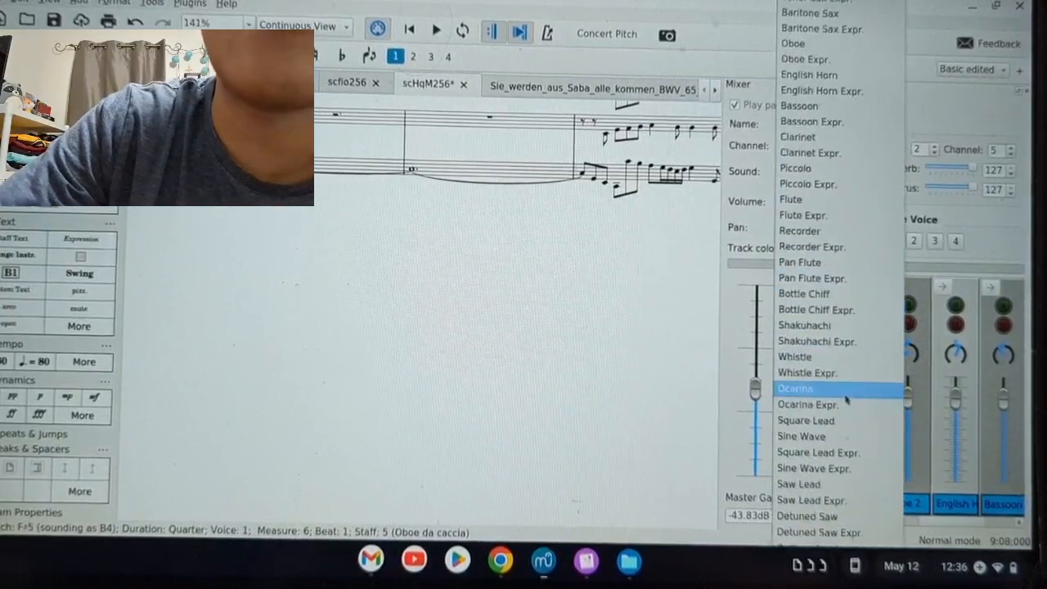
{"action": "scroll", "coordinate": [845, 355], "scroll_direction": "up", "scroll_amount": 5}
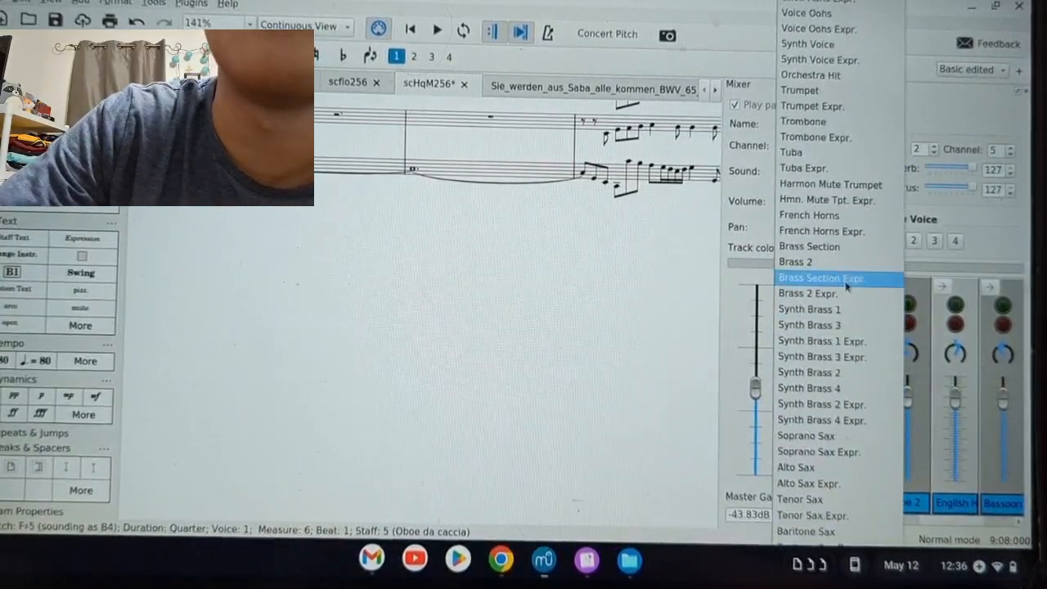
{"action": "scroll", "coordinate": [846, 282], "scroll_direction": "down", "scroll_amount": 10}
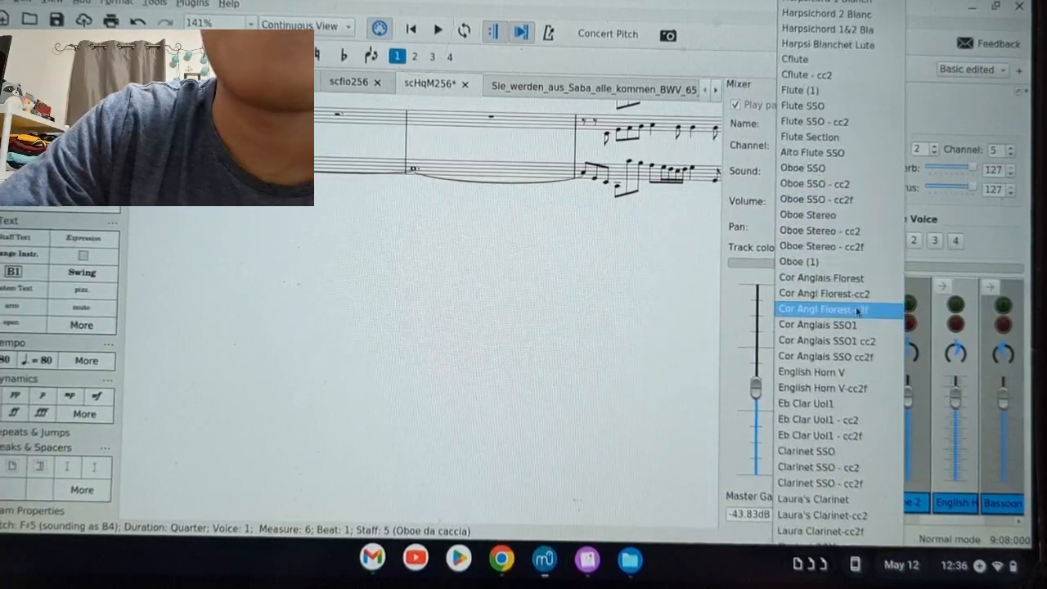
- Assign the Baroque Cello sound to the Violoncello part
{"action": "left_click", "coordinate": [973, 308]}
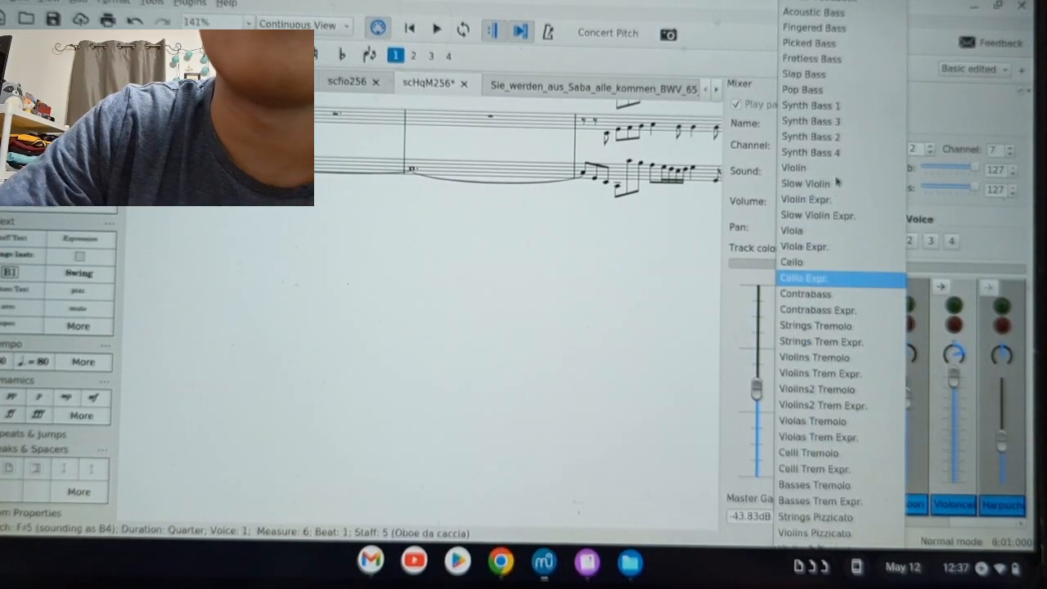
{"action": "scroll", "coordinate": [836, 182], "scroll_direction": "down", "scroll_amount": 20}
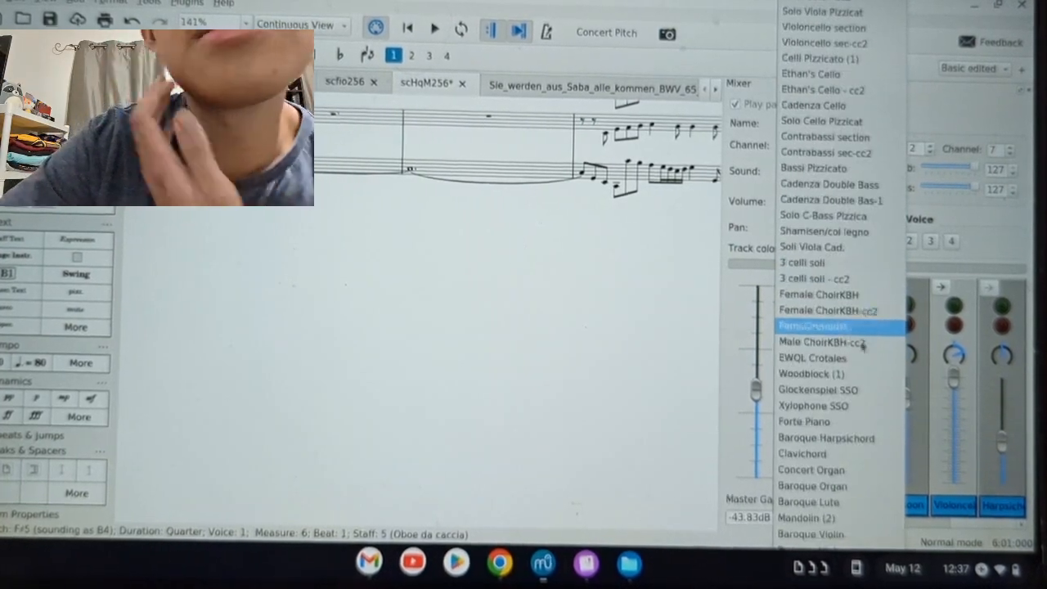
{"action": "scroll", "coordinate": [861, 344], "scroll_direction": "down", "scroll_amount": 15}
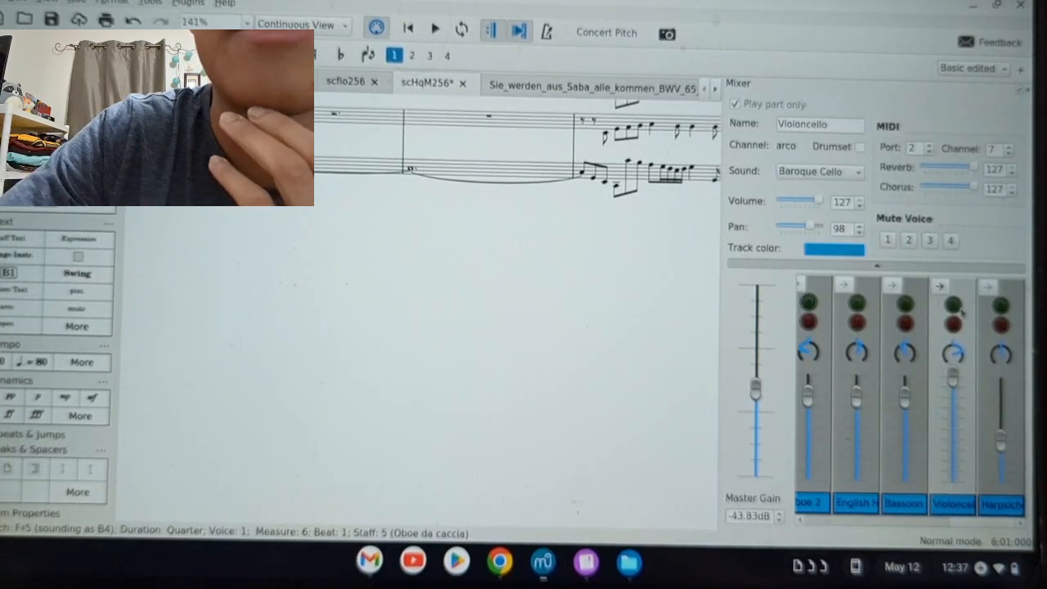
- Select measure 9 of the Violoncello staff and play the soloed part from there
{"action": "left_click", "coordinate": [362, 165]}
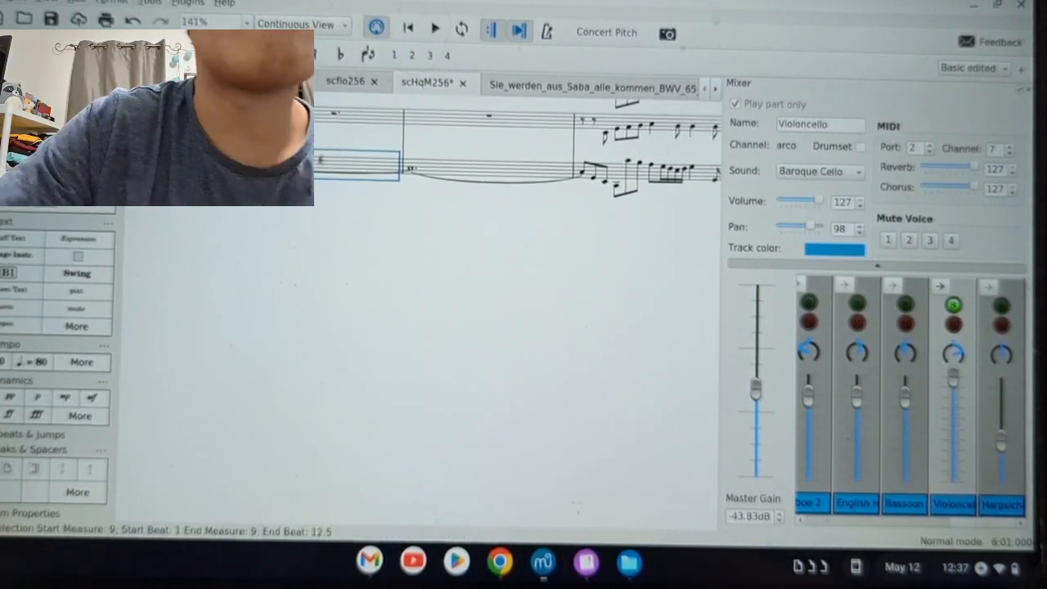
{"action": "scroll", "coordinate": [362, 180], "scroll_direction": "up", "scroll_amount": 3}
{"action": "left_click", "coordinate": [352, 246]}
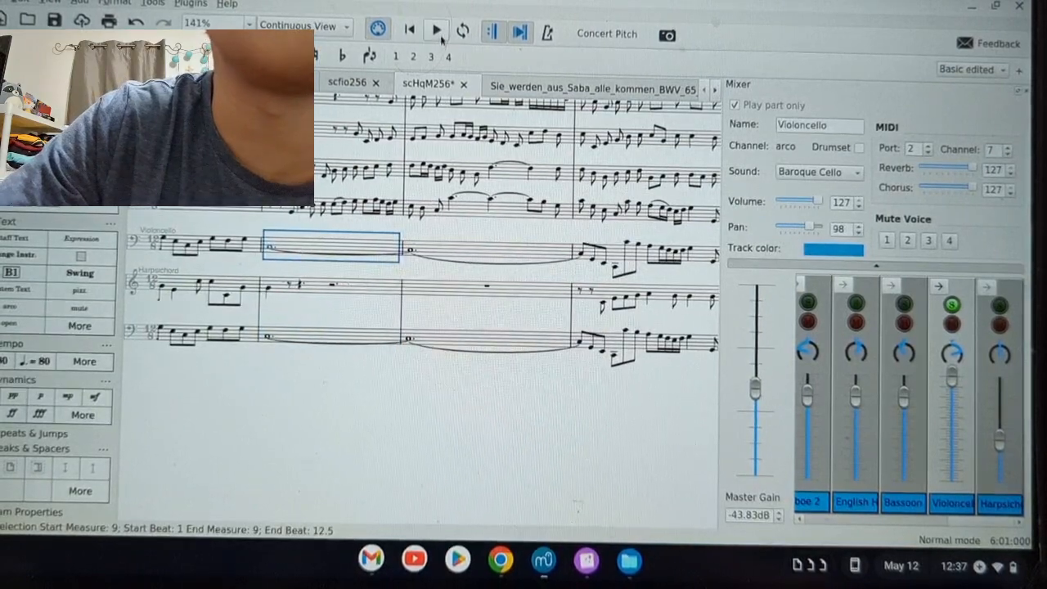
{"action": "key", "text": "space"}
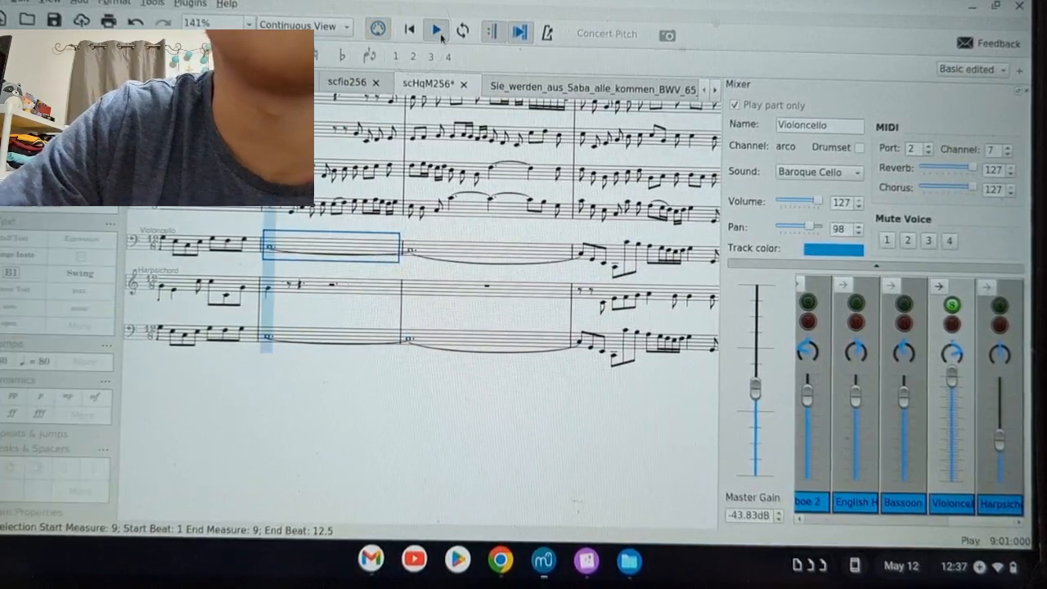
- Look through the available cello sounds for the Violoncello part
{"action": "left_click", "coordinate": [855, 173]}
{"action": "scroll", "coordinate": [848, 278], "scroll_direction": "up", "scroll_amount": 15}
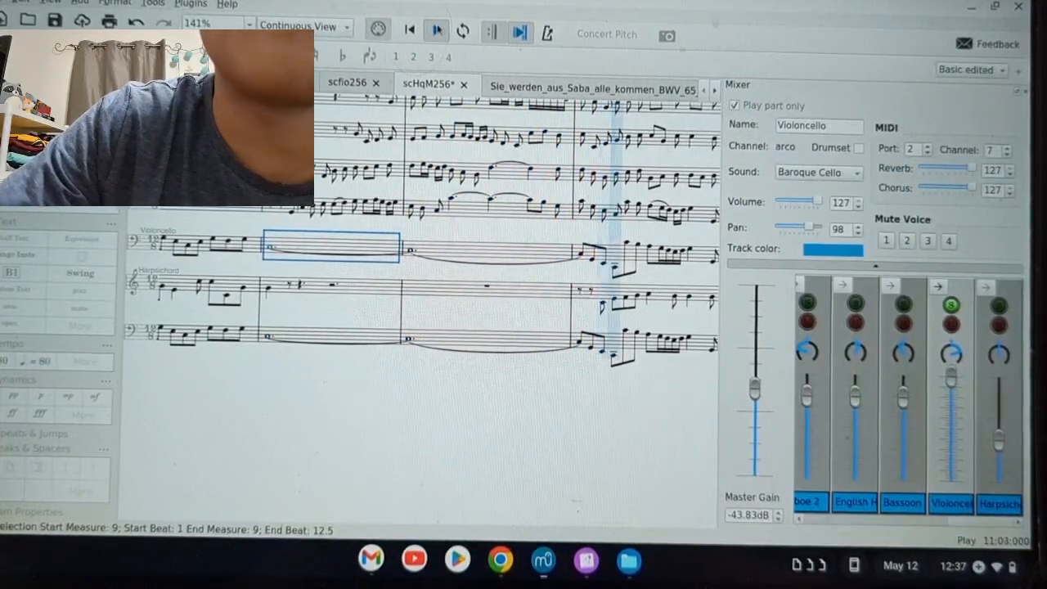
{"action": "left_click", "coordinate": [822, 172]}
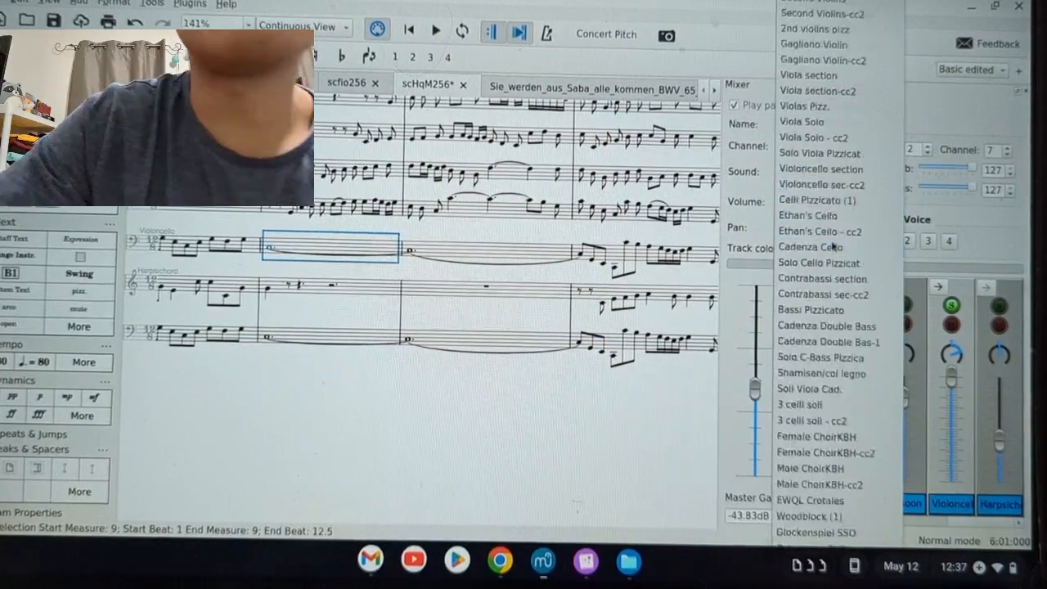
{"action": "scroll", "coordinate": [820, 236], "scroll_direction": "up", "scroll_amount": 8}
{"action": "scroll", "coordinate": [820, 243], "scroll_direction": "up", "scroll_amount": 10}
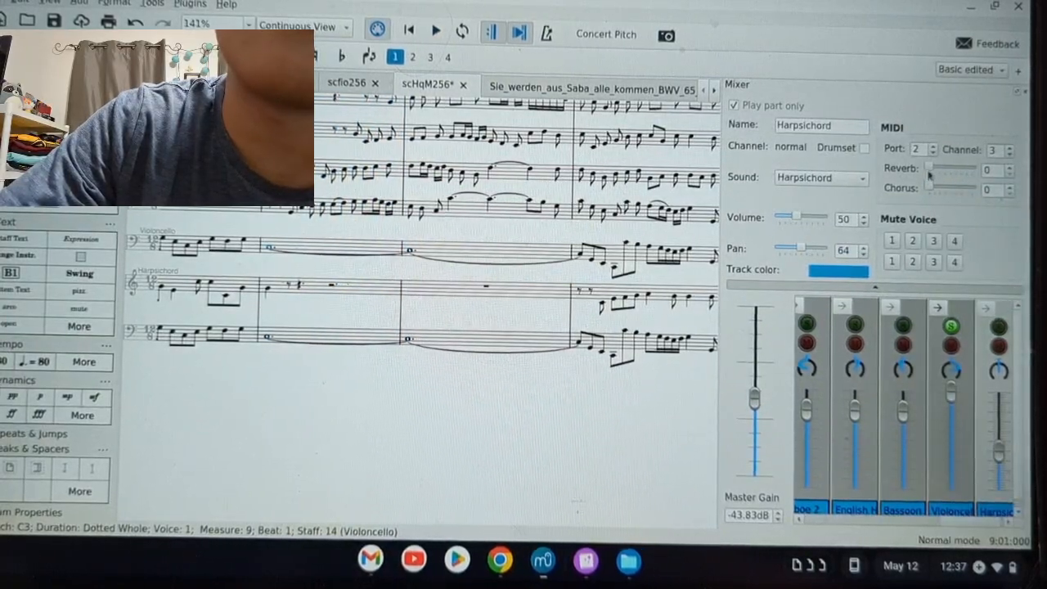
- Set the Harpsichord part's reverb and chorus to 127 and assign it the second Blanchet harpsichord sound, Harpsichord 2 Blanc
{"action": "left_click_drag", "start_coordinate": [929, 188], "coordinate": [985, 191]}
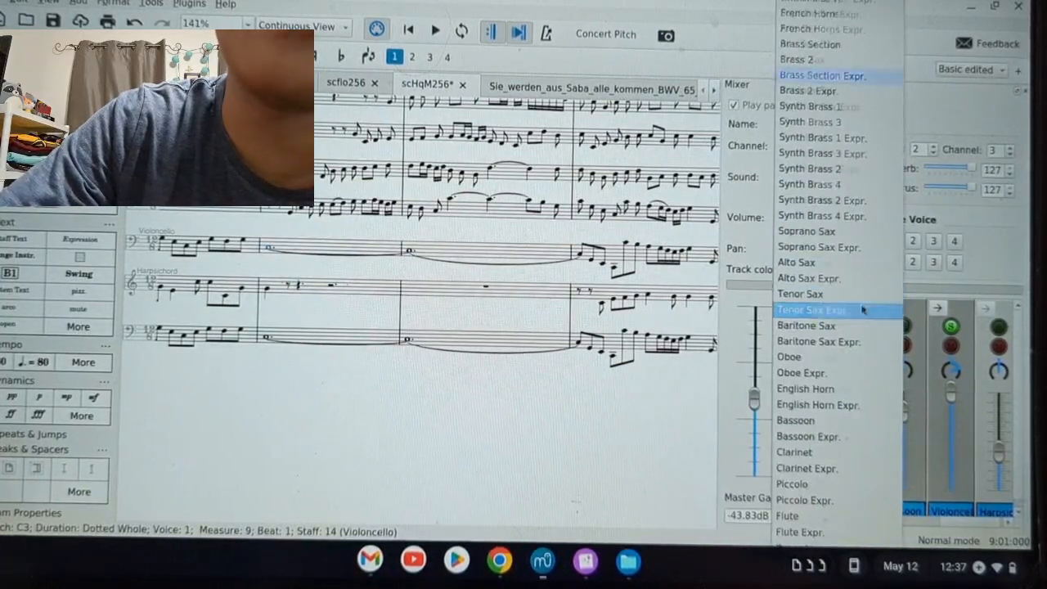
{"action": "scroll", "coordinate": [858, 323], "scroll_direction": "down", "scroll_amount": 20}
{"action": "scroll", "coordinate": [881, 305], "scroll_direction": "up", "scroll_amount": 15}
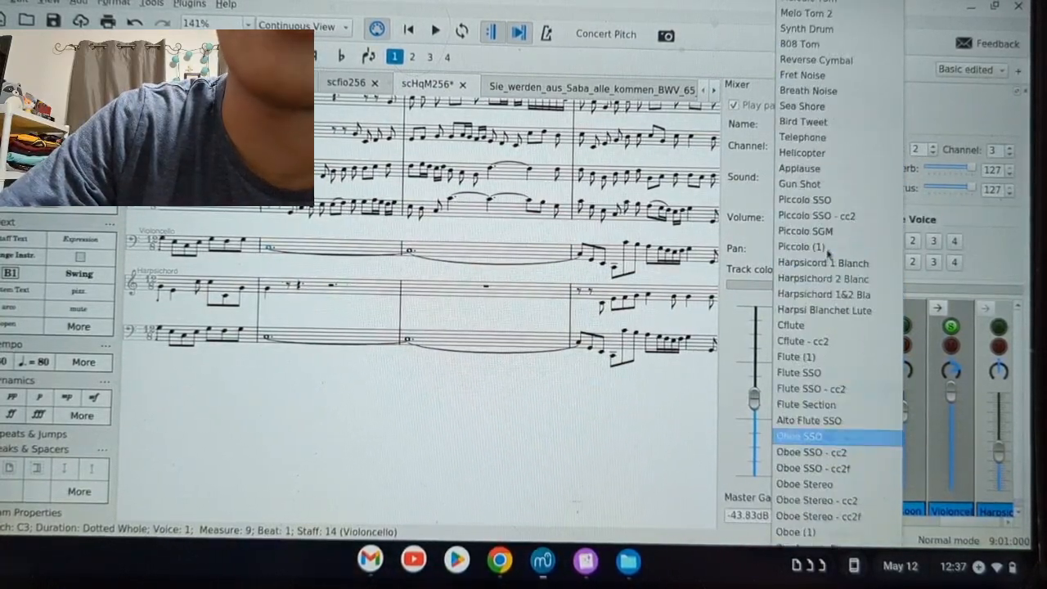
{"action": "left_click", "coordinate": [866, 278]}
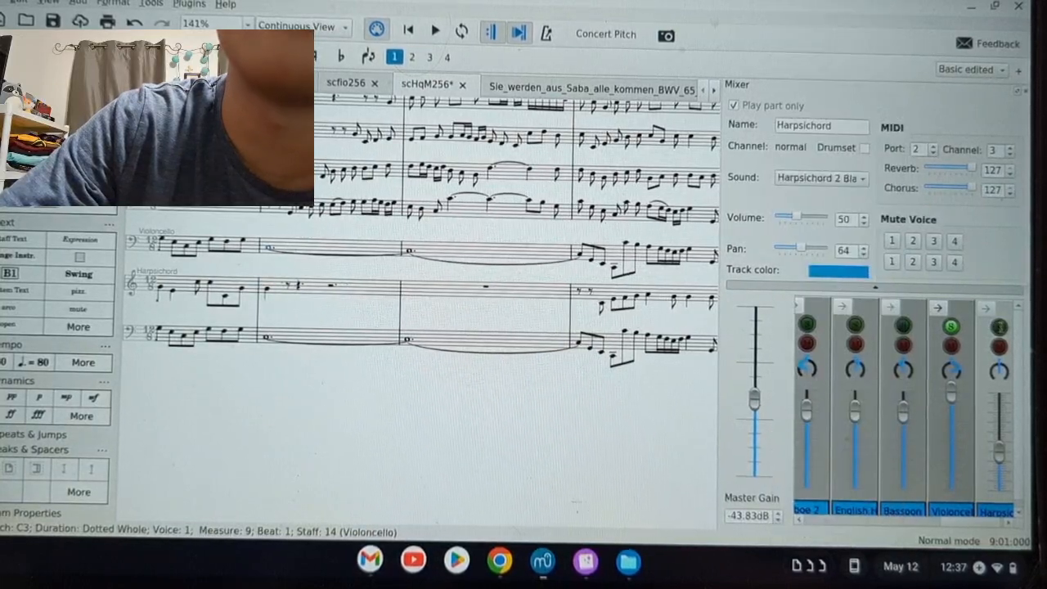
- Solo the Harpsichord part and play it from measure 9
{"action": "left_click", "coordinate": [998, 327]}
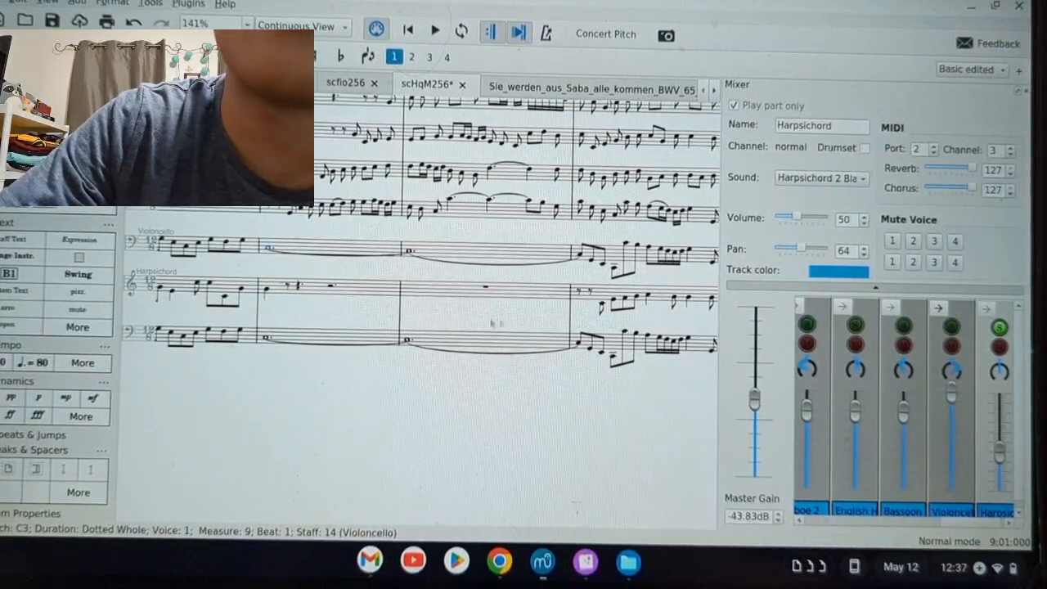
{"action": "left_click", "coordinate": [278, 292]}
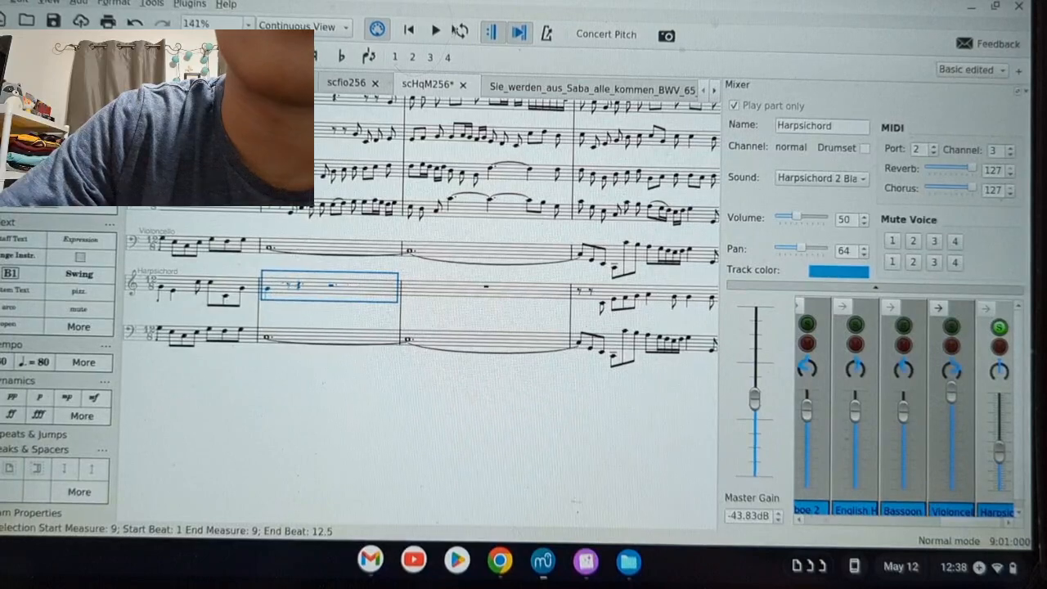
{"action": "left_click", "coordinate": [265, 290]}
{"action": "left_click", "coordinate": [436, 30]}
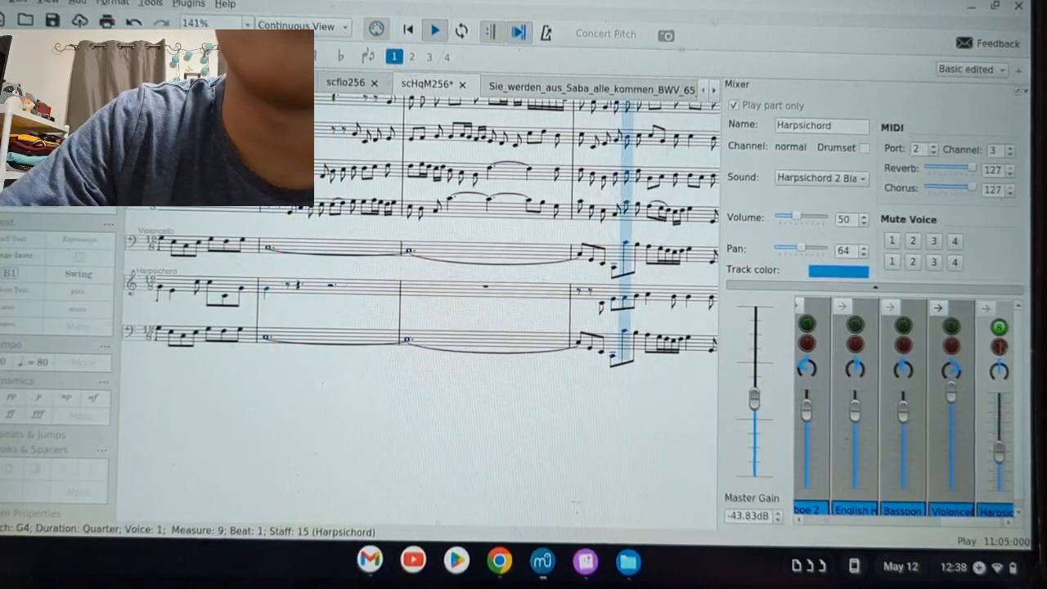
- Set the Harpsichord's volume to 66 in the mixer, turn off its solo and stop playback
{"action": "left_click_drag", "start_coordinate": [1003, 453], "coordinate": [1002, 450]}
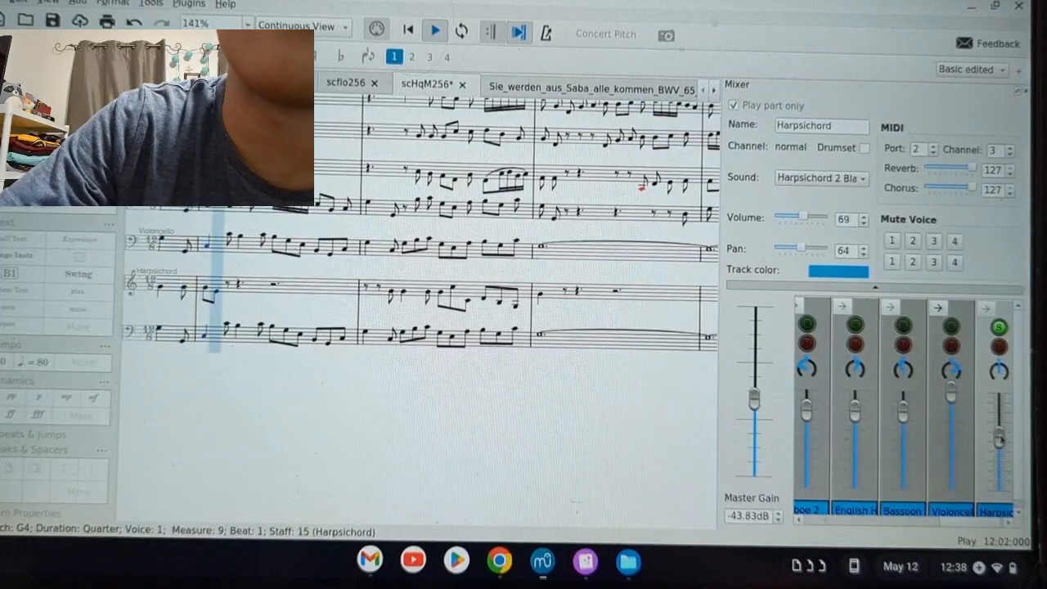
{"action": "left_click_drag", "start_coordinate": [999, 434], "coordinate": [998, 438]}
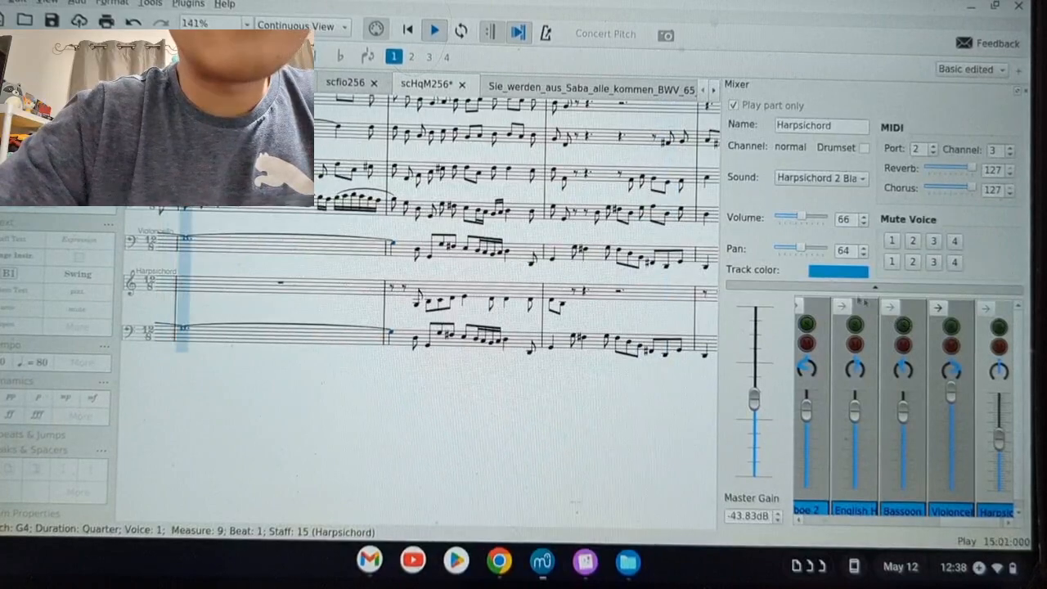
{"action": "left_click", "coordinate": [430, 36]}
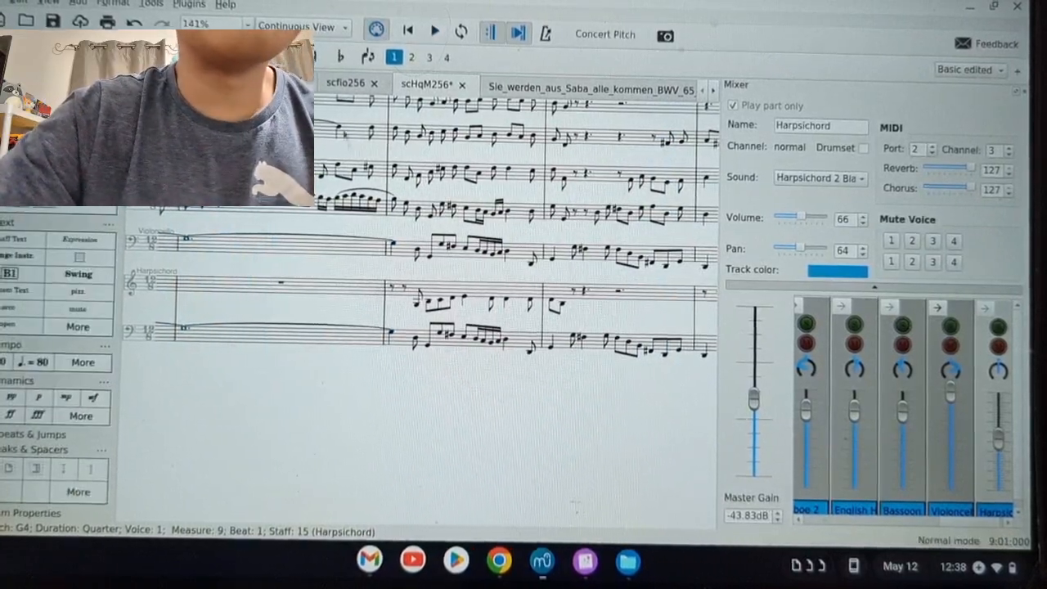
- Select the English Horn note on beat 9 of measure 14 and play all the parts from there
{"action": "scroll", "coordinate": [327, 198], "scroll_direction": "up", "scroll_amount": 2}
{"action": "scroll", "coordinate": [324, 199], "scroll_direction": "left", "scroll_amount": 3}
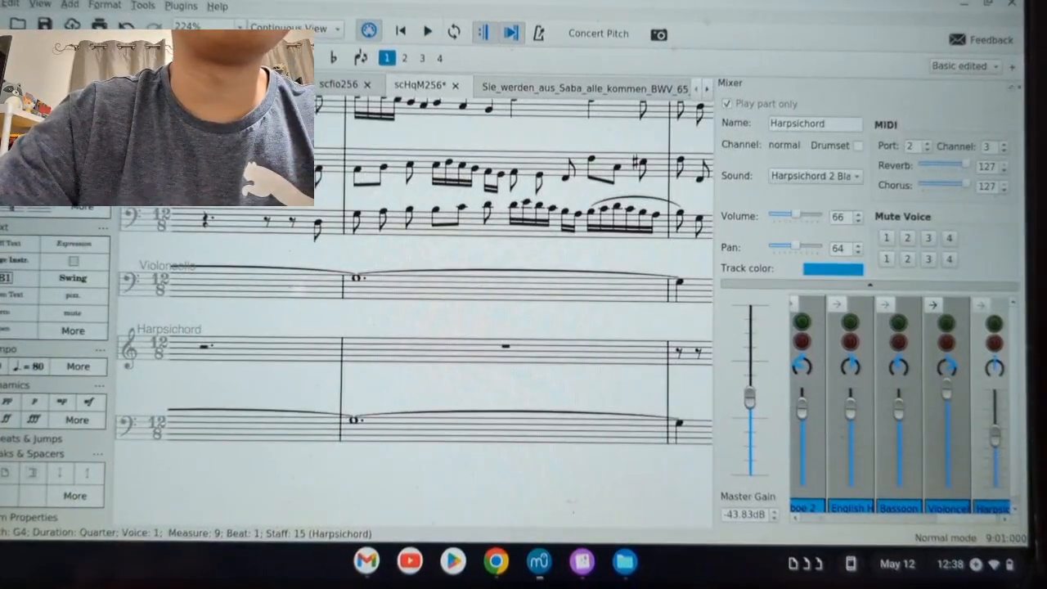
{"action": "left_click", "coordinate": [240, 170]}
{"action": "key", "text": "ctrl+Up"}
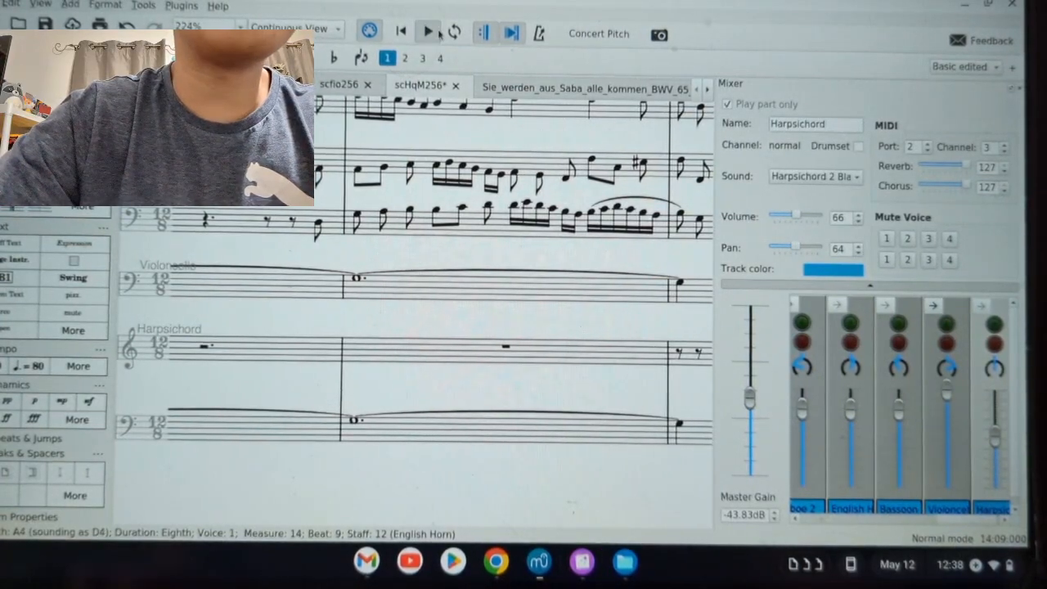
{"action": "left_click", "coordinate": [430, 33]}
{"action": "scroll", "coordinate": [490, 253], "scroll_direction": "down", "scroll_amount": 3}
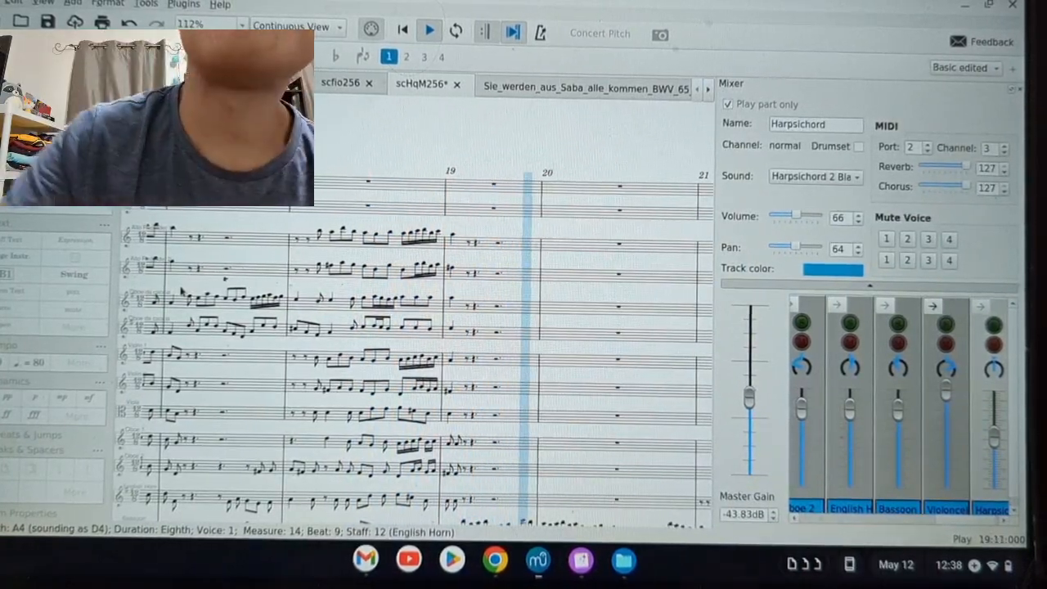
- Set the Bassoon part's volume to 127 in the mixer and adjust the system volume during playback
{"action": "key", "text": "XF86AudioRaiseVolume"}
{"action": "left_click_drag", "start_coordinate": [868, 518], "coordinate": [903, 518]}
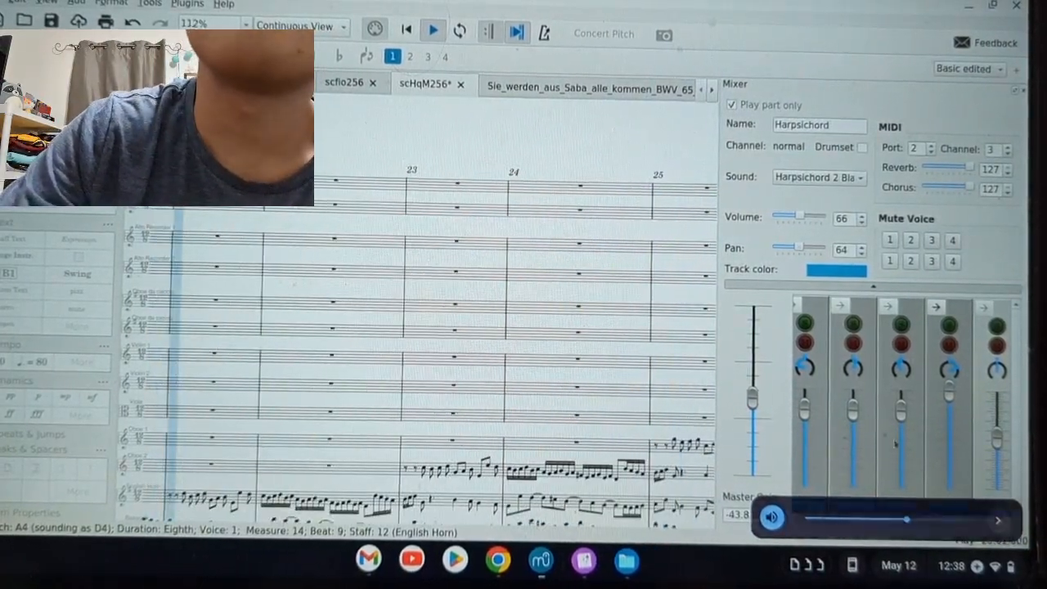
{"action": "left_click", "coordinate": [901, 506]}
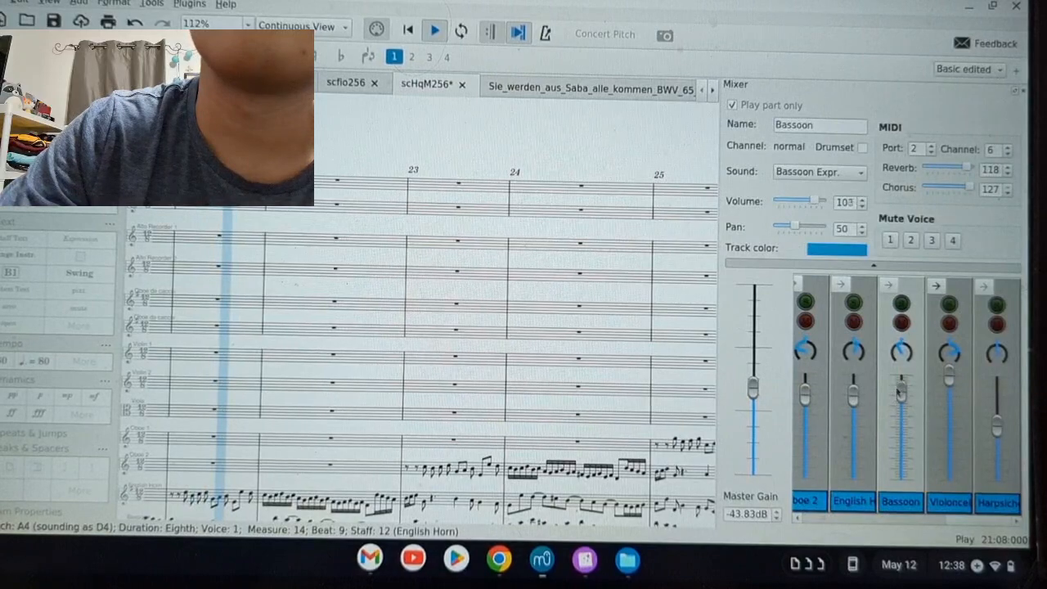
{"action": "left_click_drag", "start_coordinate": [899, 377], "coordinate": [901, 372]}
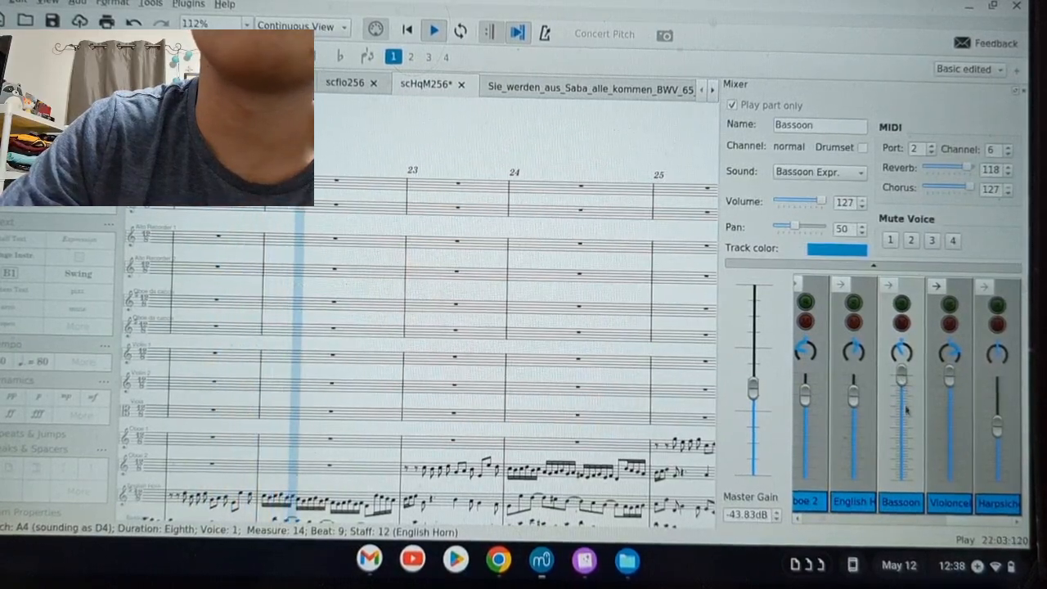
{"action": "scroll", "coordinate": [881, 483], "scroll_direction": "left", "scroll_amount": 3}
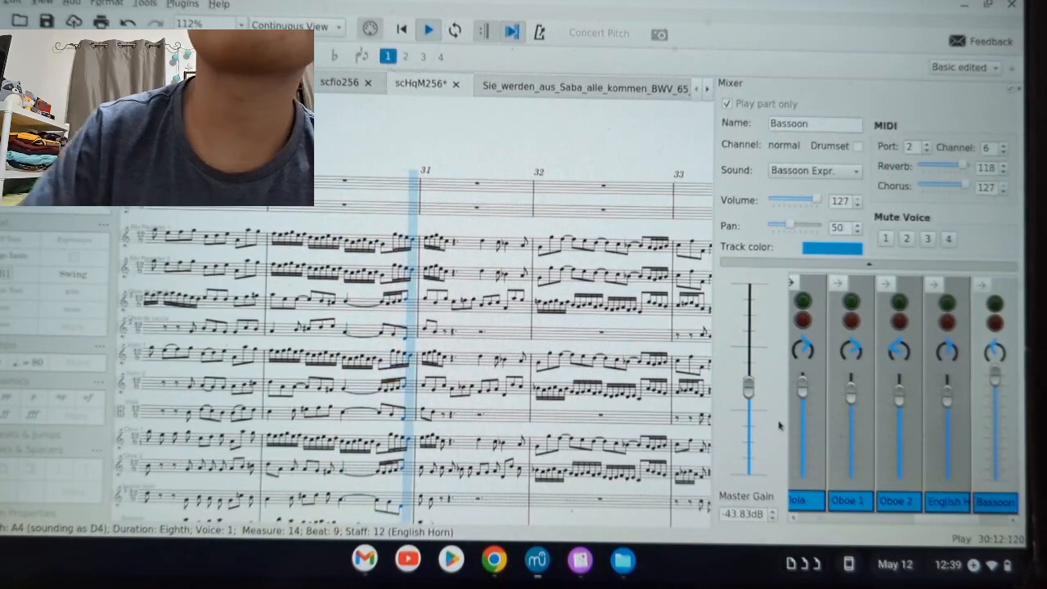
{"action": "key", "text": "XF86AudioLowerVolume"}
{"action": "key", "text": "XF86AudioLowerVolume"}
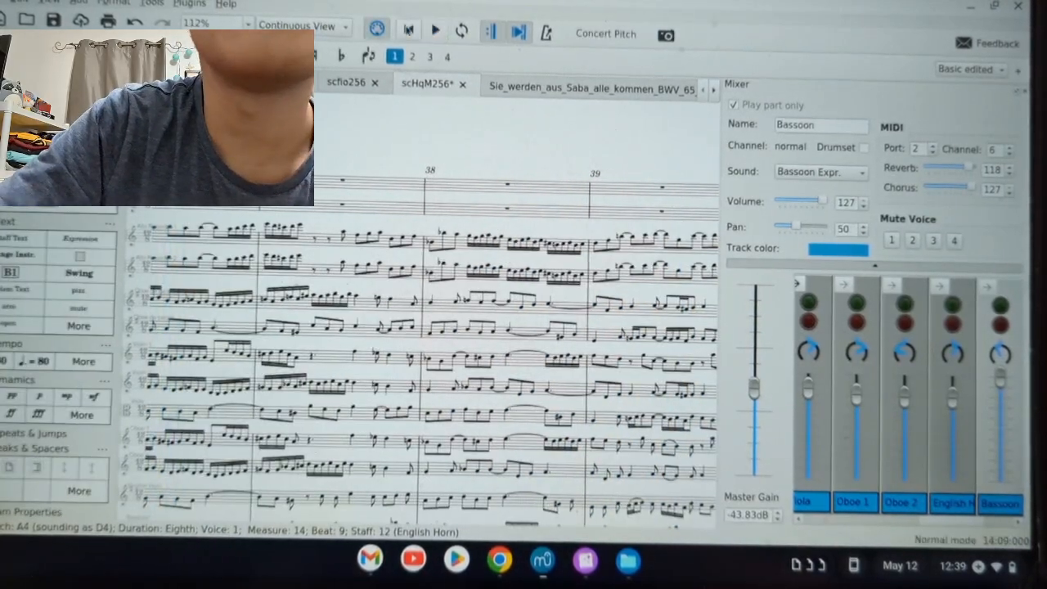
- Return to the start of the score and add the number 1 to the first Oboe da caccia staff's name
{"action": "key", "text": "ctrl+Home"}
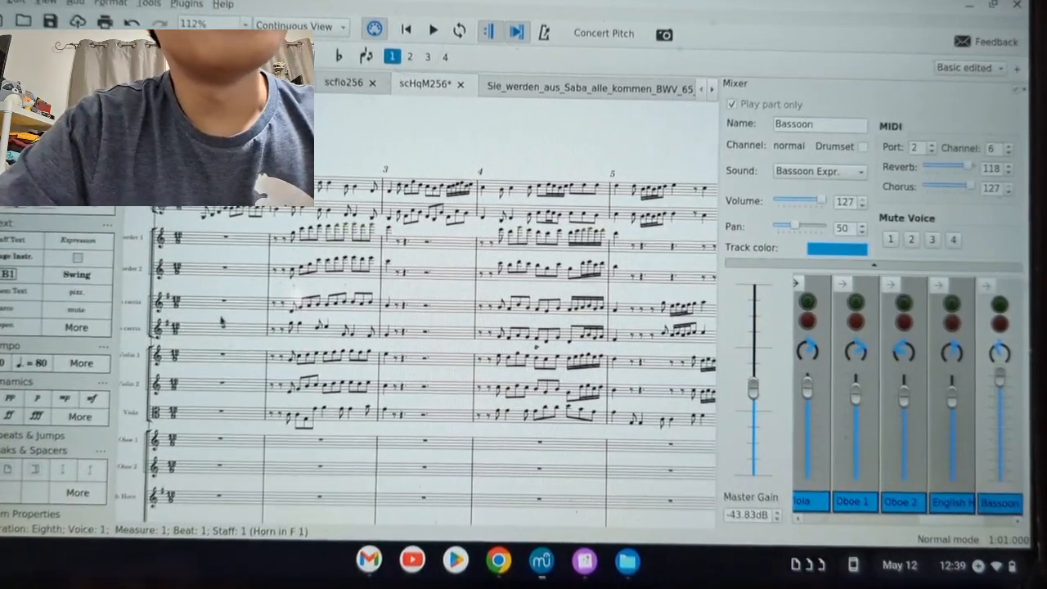
{"action": "scroll", "coordinate": [221, 321], "scroll_direction": "left", "scroll_amount": 3}
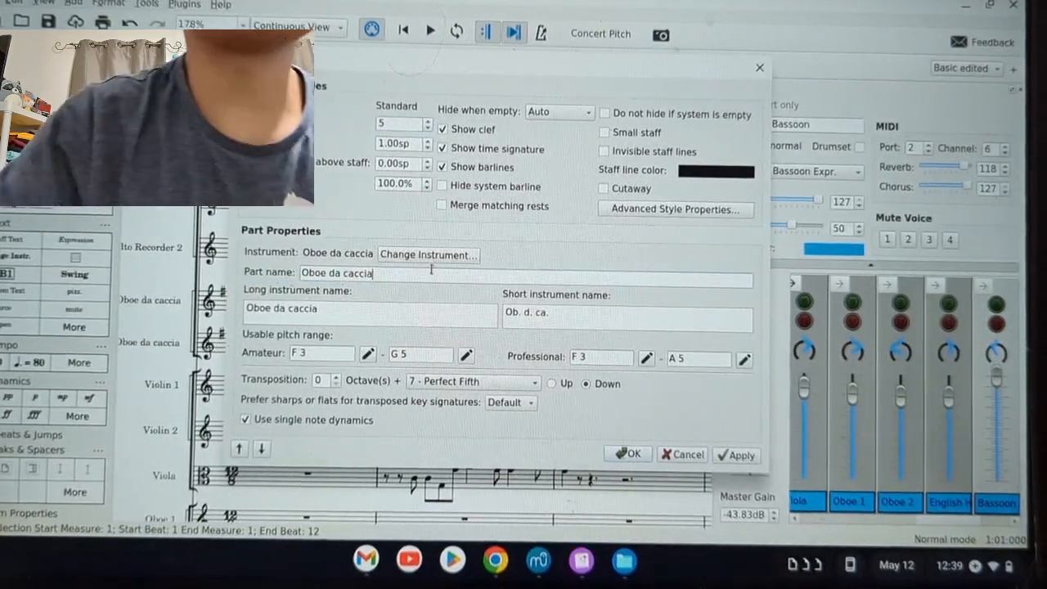
{"action": "type", "text": "1 1"}
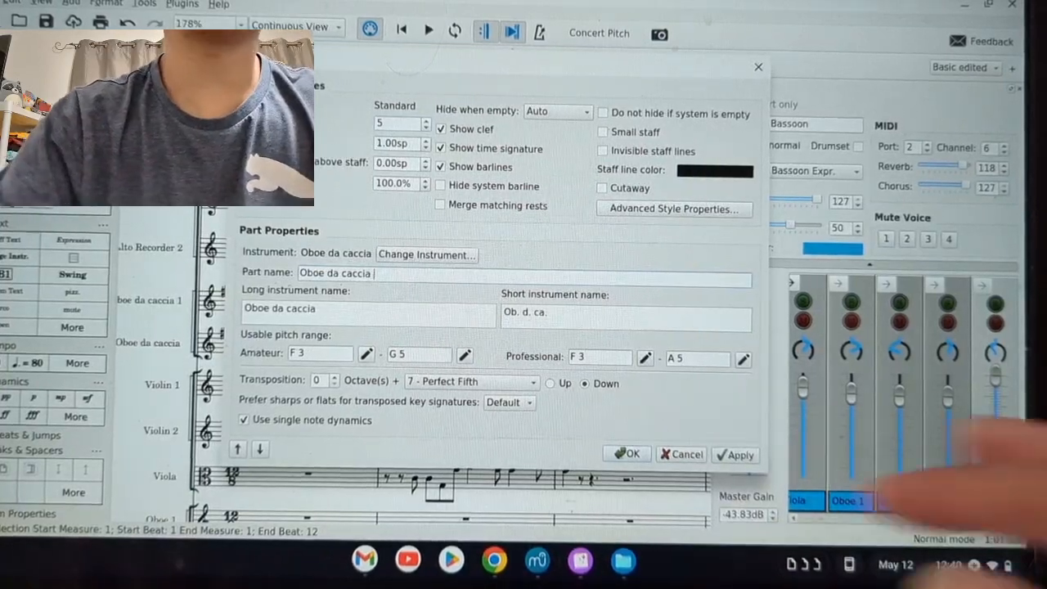
- Name the second Oboe da caccia part and its long name "Oboe da caccia 2", with the short name "Ob. d. ca.2"
{"action": "type", "text": "2"}
{"action": "left_click", "coordinate": [367, 318]}
{"action": "left_click", "coordinate": [580, 309]}
{"action": "type", "text": "2"}
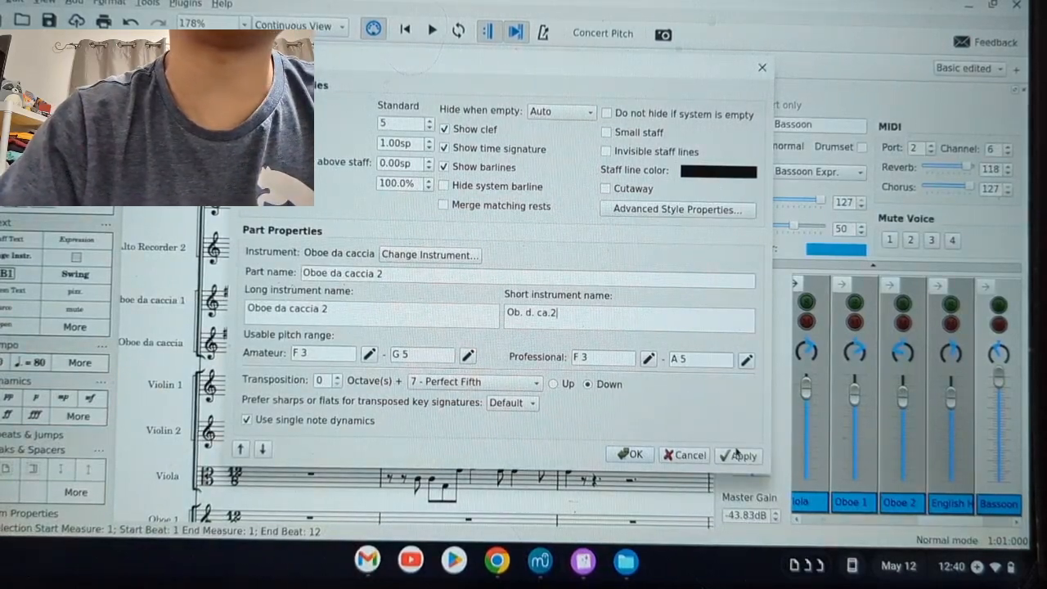
{"action": "left_click", "coordinate": [629, 455]}
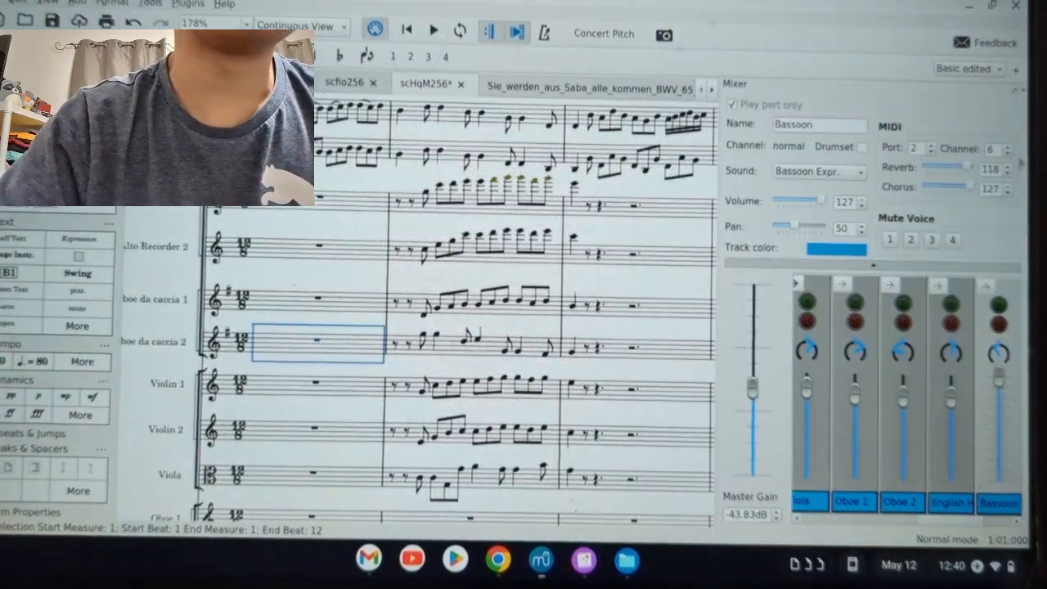
- Close the mixer and play the Largo movement from Alto Recorder 1's opening measure
{"action": "left_click", "coordinate": [1025, 92]}
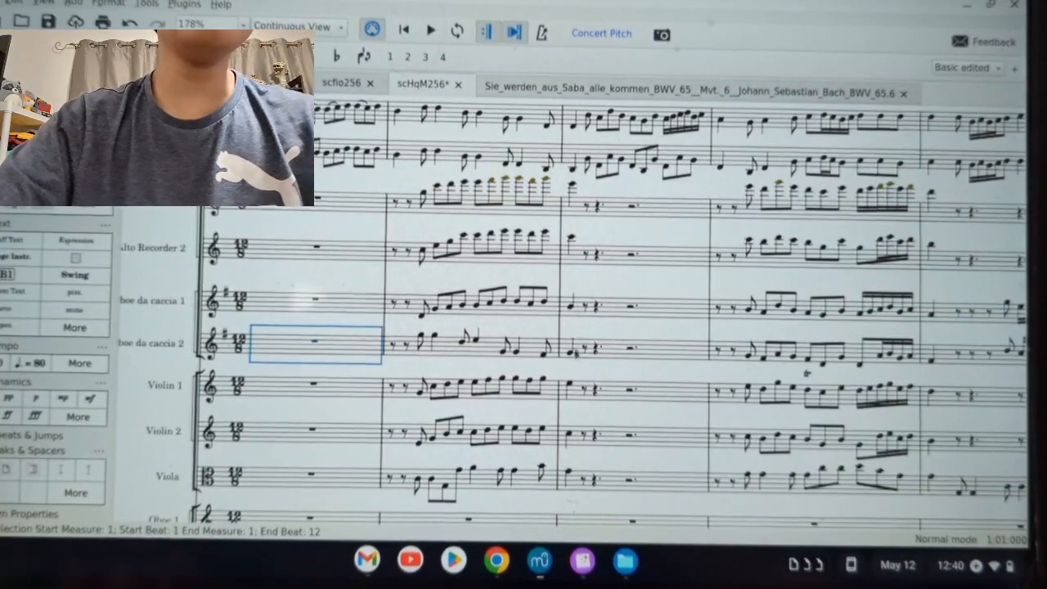
{"action": "scroll", "coordinate": [628, 345], "scroll_direction": "down", "scroll_amount": 8}
{"action": "scroll", "coordinate": [622, 350], "scroll_direction": "down", "scroll_amount": 10}
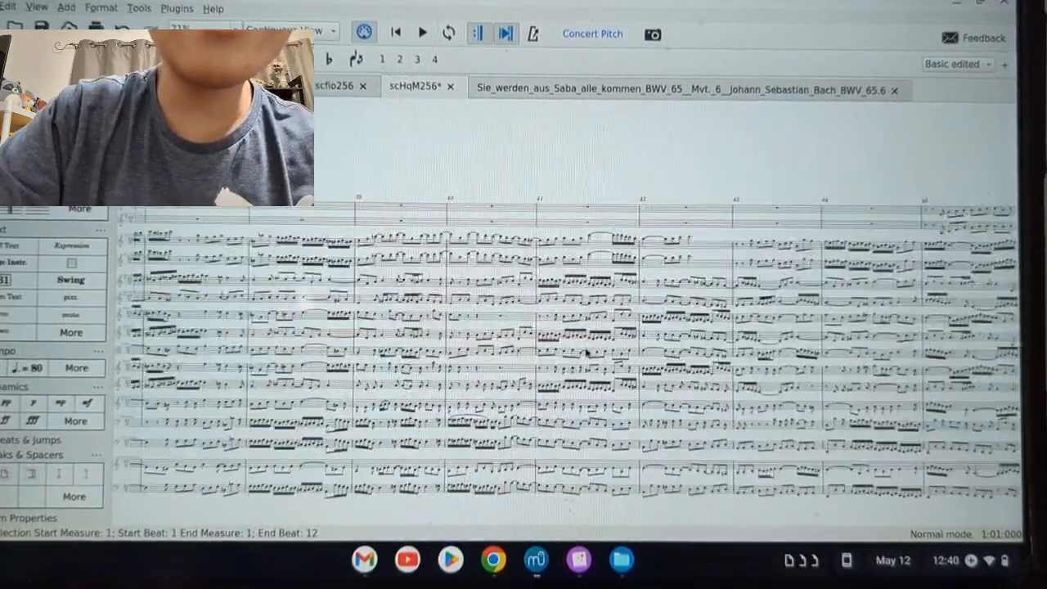
{"action": "scroll", "coordinate": [553, 337], "scroll_direction": "up", "scroll_amount": 6}
{"action": "scroll", "coordinate": [425, 295], "scroll_direction": "up", "scroll_amount": 3}
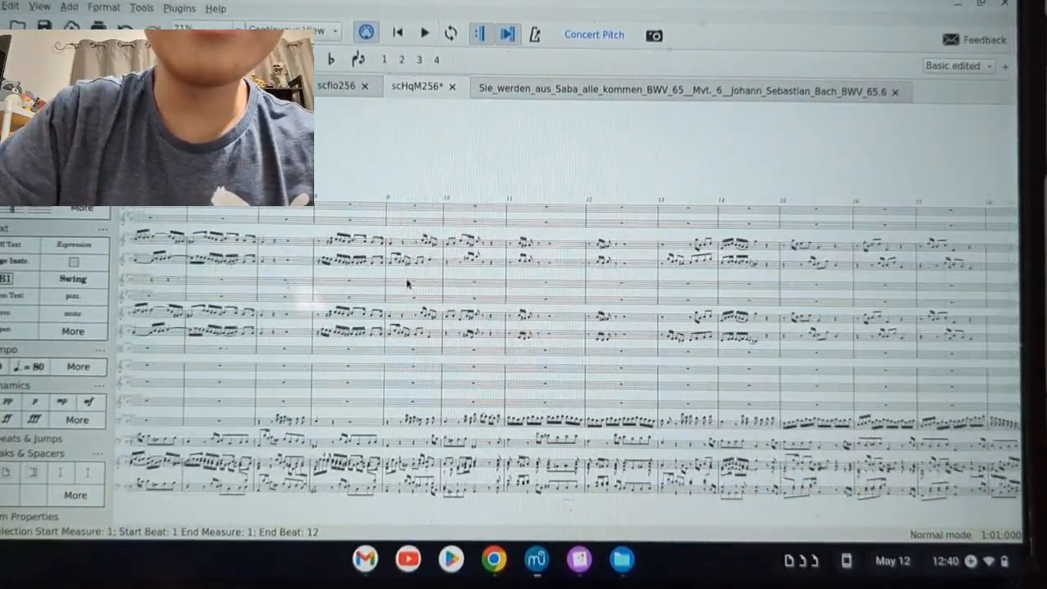
{"action": "scroll", "coordinate": [386, 266], "scroll_direction": "up", "scroll_amount": 5}
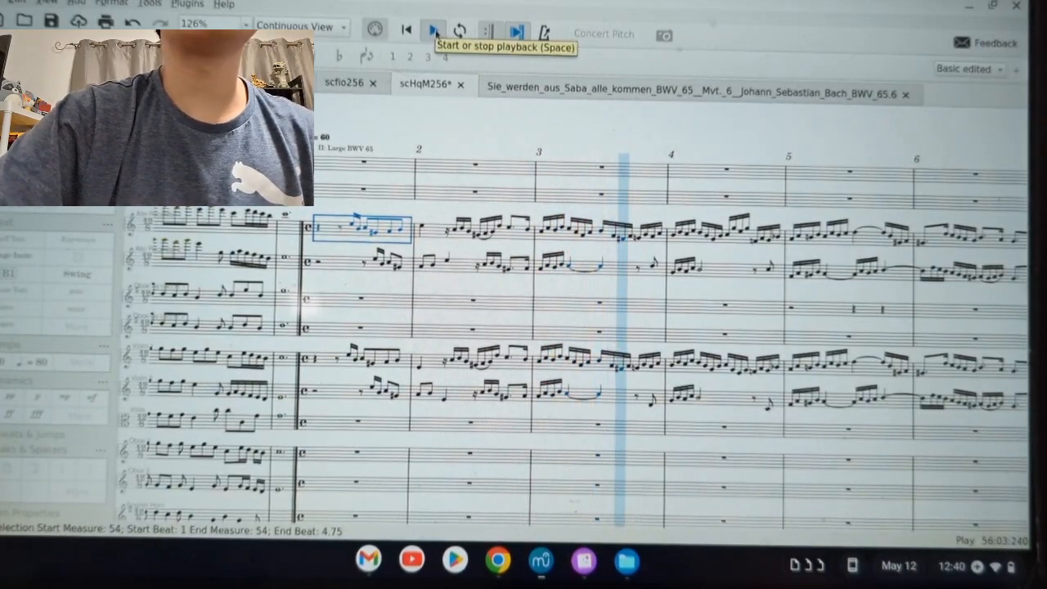
{"action": "left_click", "coordinate": [433, 31]}
- Edit the quarter-note tempo marking at the start of the Largo movement and select Horn in F 1's opening measure there
{"action": "scroll", "coordinate": [397, 121], "scroll_direction": "up", "scroll_amount": 8}
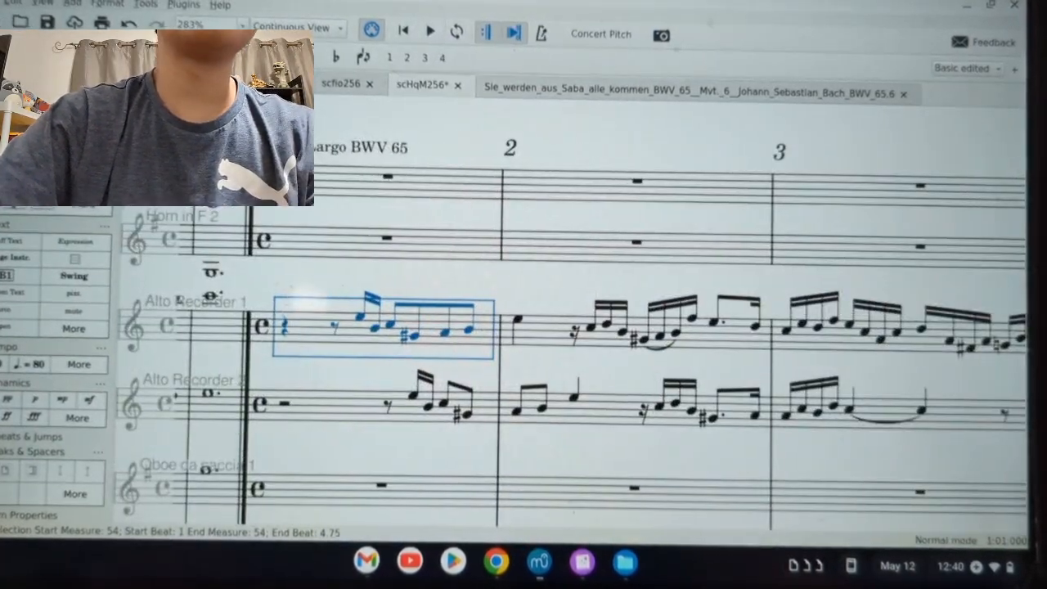
{"action": "key", "text": "ctrl+t"}
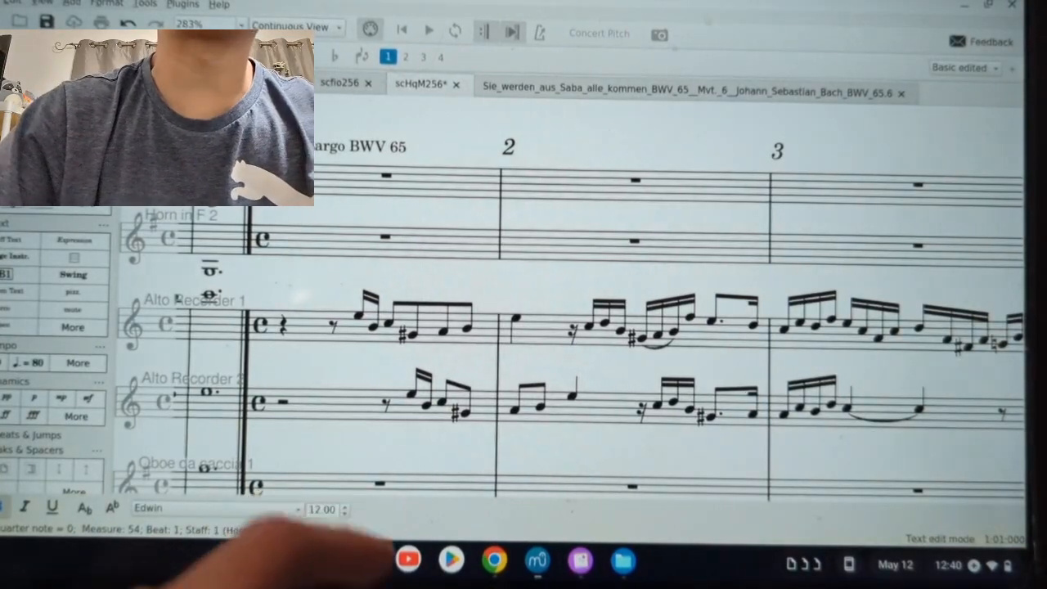
{"action": "left_click", "coordinate": [386, 192]}
- Play the Largo movement from its opening measure, following the Violoncello and Harpsichord staves, and stop playback
{"action": "key", "text": "space"}
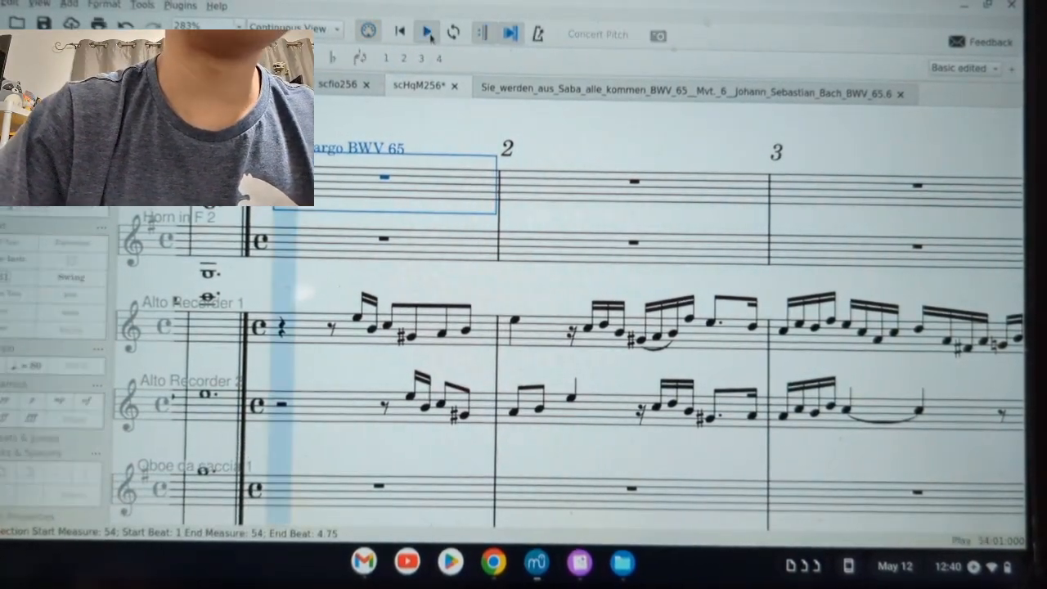
{"action": "scroll", "coordinate": [429, 233], "scroll_direction": "down", "scroll_amount": 5}
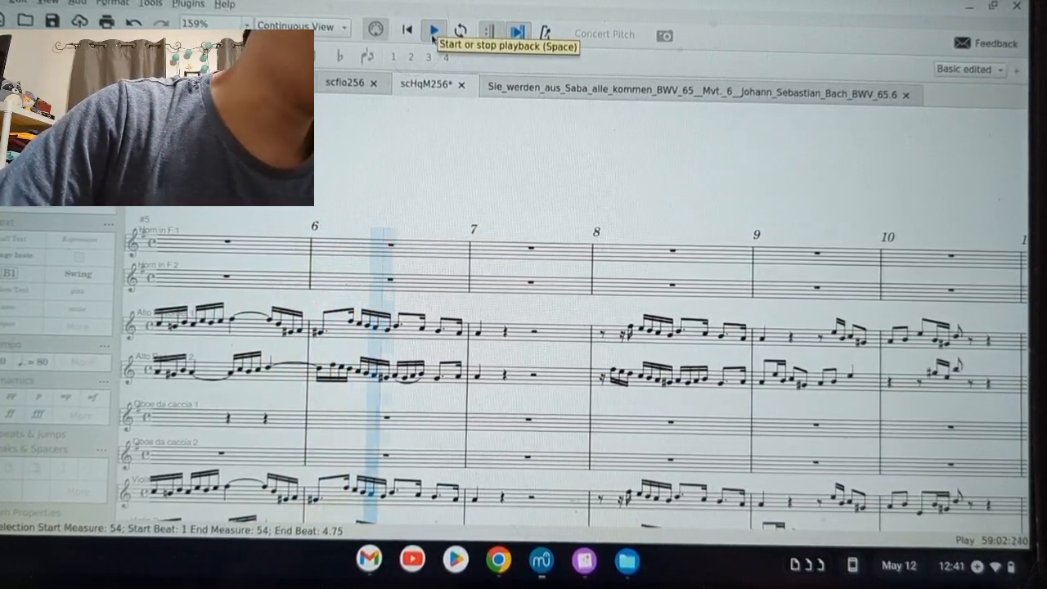
{"action": "scroll", "coordinate": [433, 208], "scroll_direction": "down", "scroll_amount": 5}
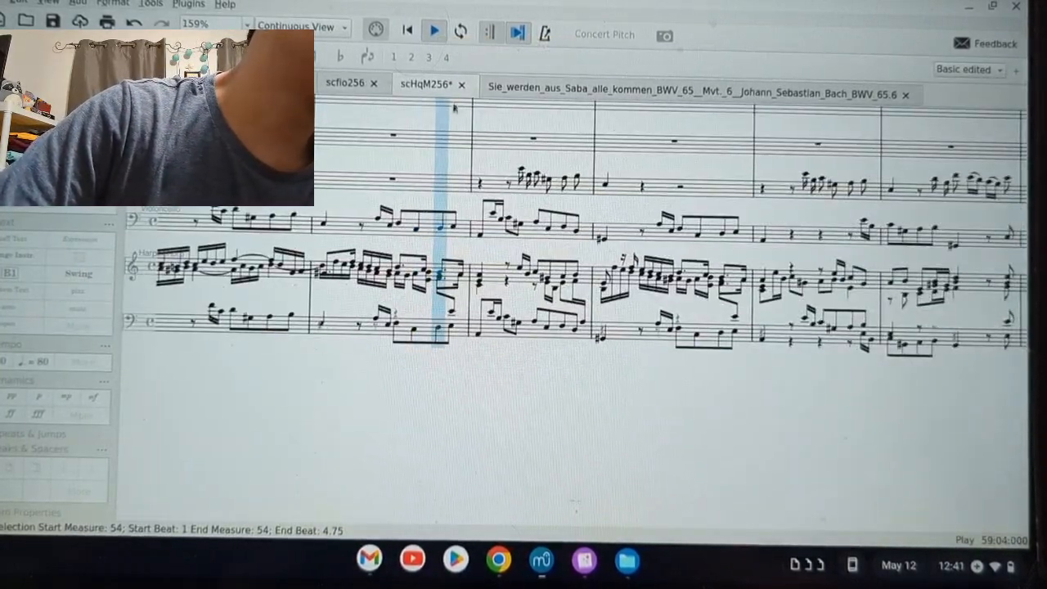
{"action": "left_click", "coordinate": [434, 31]}
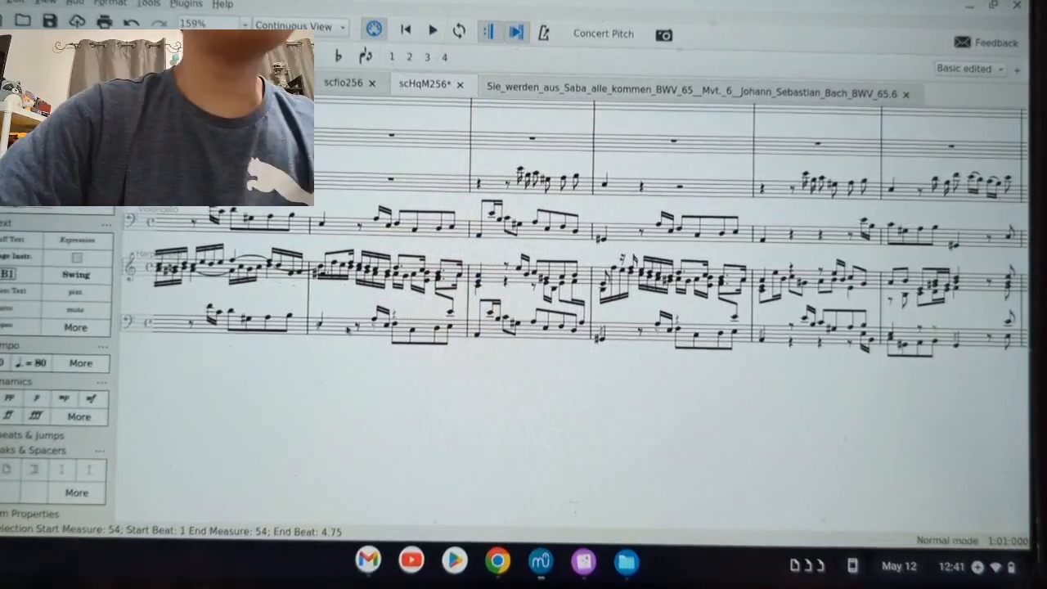
- Try an mp dynamic on the Harpsichord's opening Largo chord and undo it
{"action": "scroll", "coordinate": [285, 285], "scroll_direction": "up", "scroll_amount": 5}
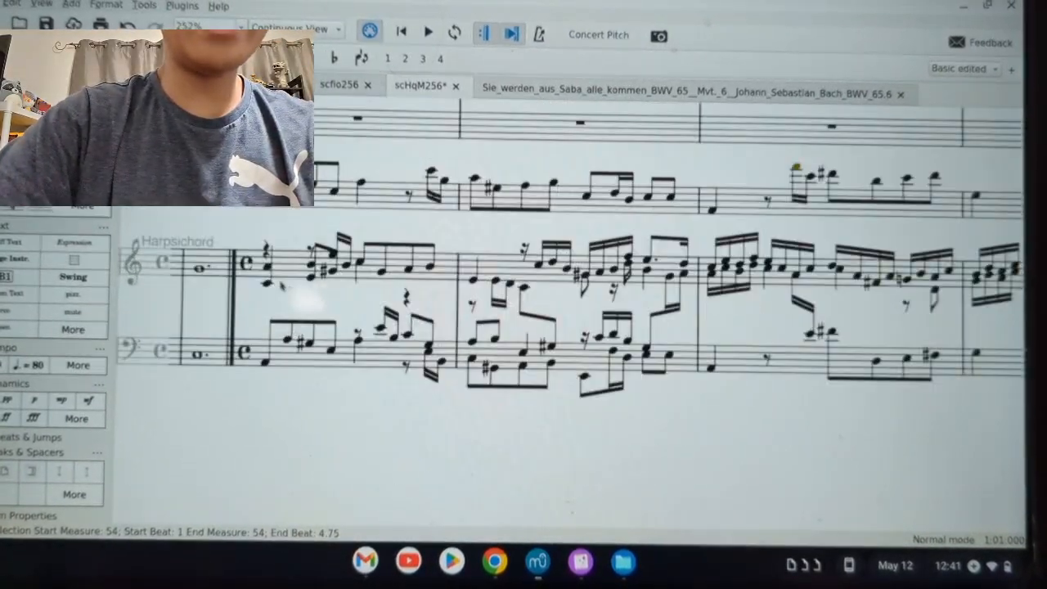
{"action": "left_click", "coordinate": [268, 266]}
{"action": "left_click", "coordinate": [266, 283], "text": "ctrl"}
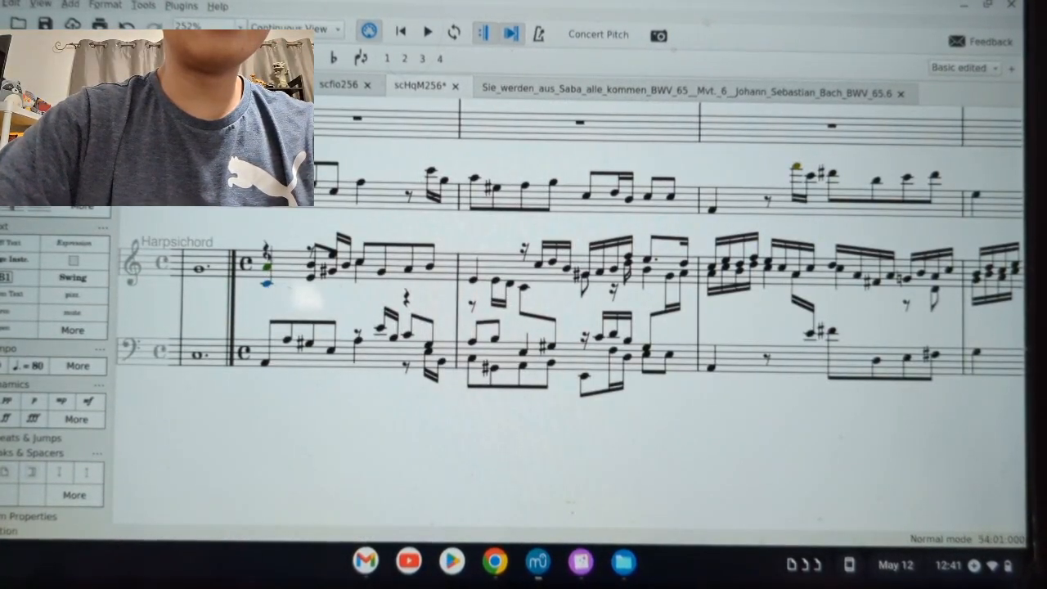
{"action": "left_click", "coordinate": [266, 250], "text": "ctrl"}
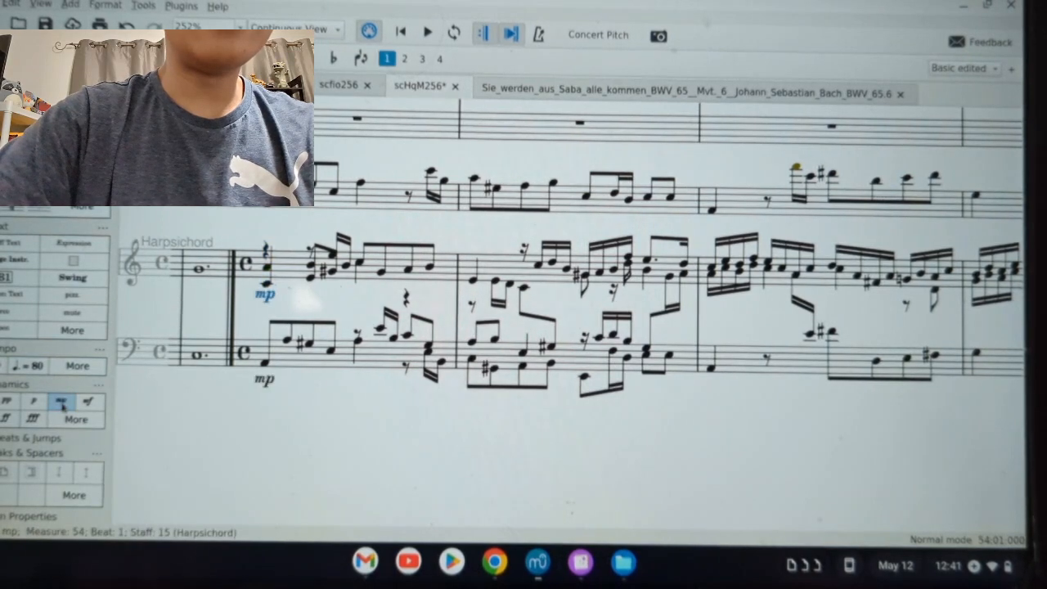
{"action": "key", "text": "ctrl+z"}
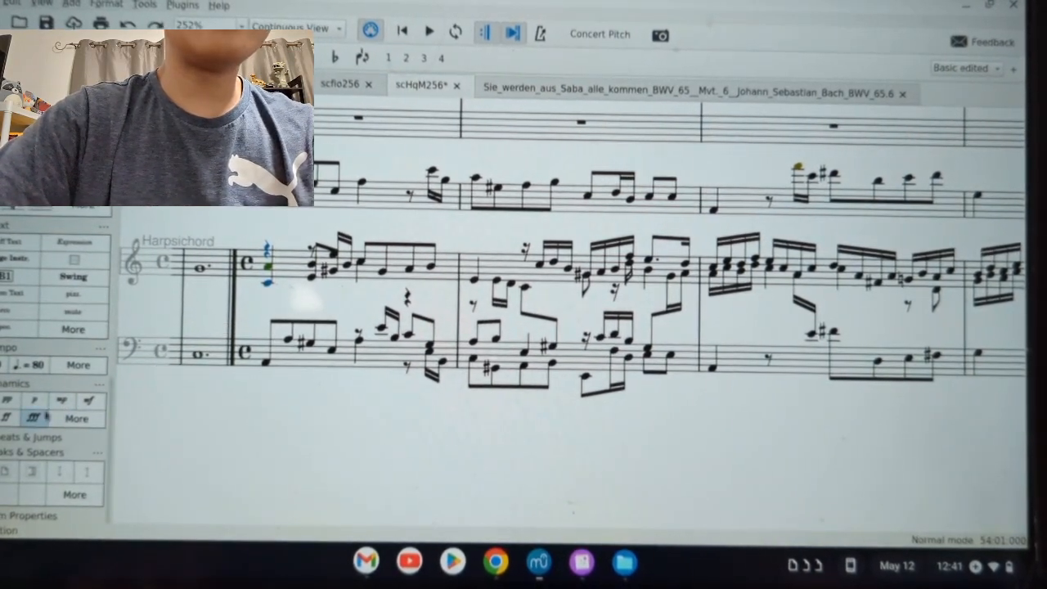
- Delete the p dynamic under the Harpsichord's lower staff in the Largo's opening measure and play the passage
{"action": "left_click", "coordinate": [275, 378]}
{"action": "left_click", "coordinate": [268, 380]}
{"action": "key", "text": "Delete"}
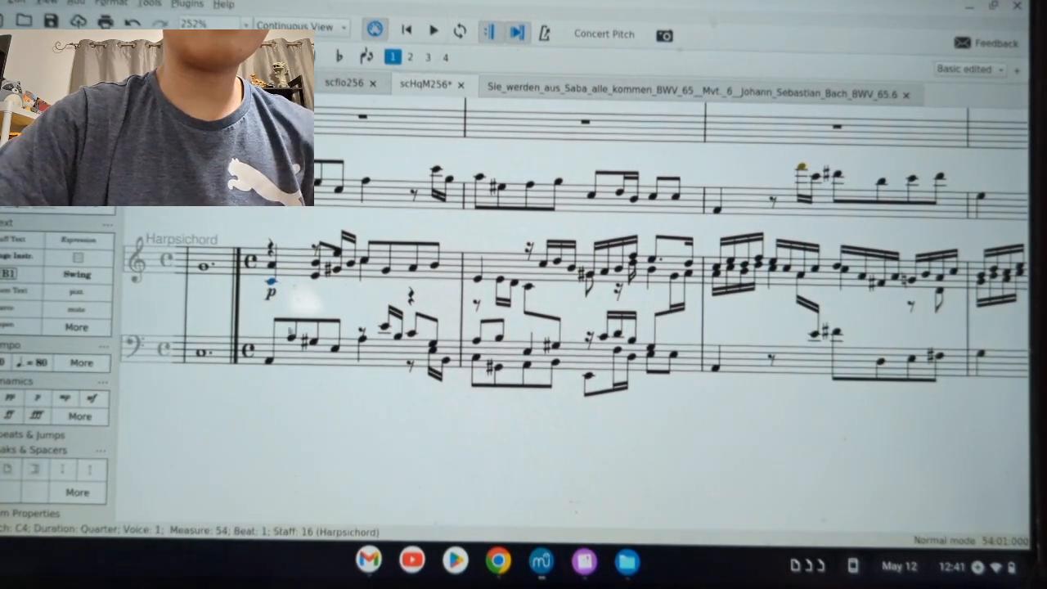
{"action": "left_click", "coordinate": [432, 31]}
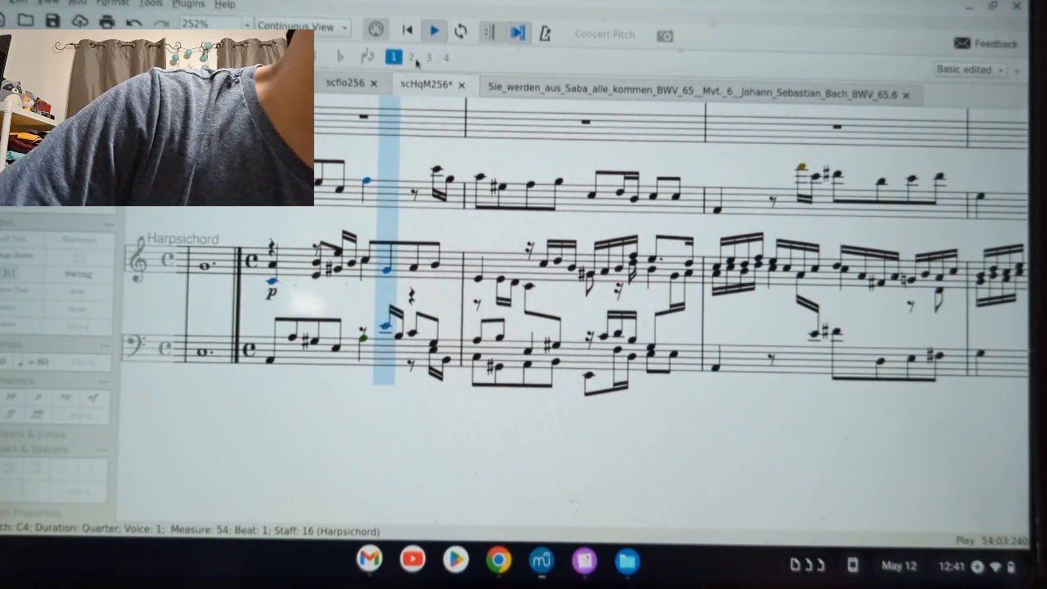
{"action": "left_click", "coordinate": [432, 31]}
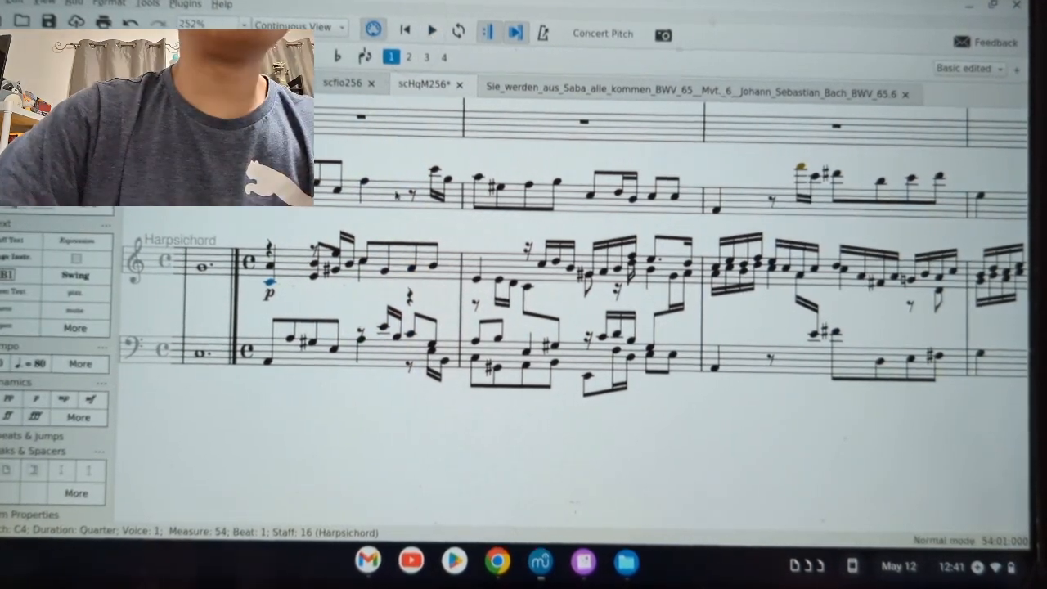
- Try deleting the p under the Harpsichord's upper staff instead, and undo the dynamic changes on the opening chord
{"action": "key", "text": "ctrl+z"}
{"action": "left_click", "coordinate": [267, 248]}
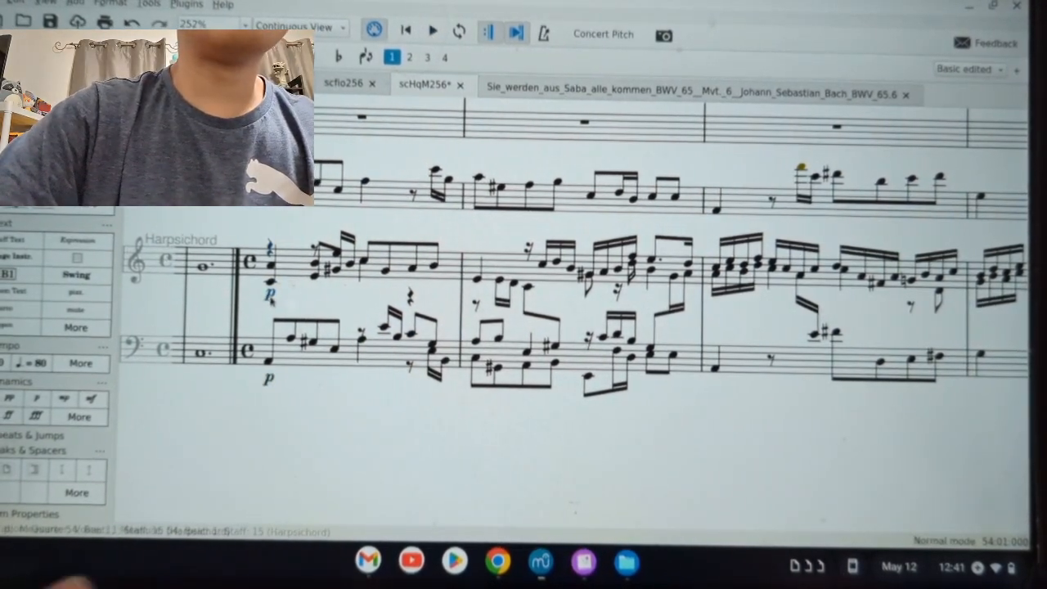
{"action": "left_click", "coordinate": [270, 292]}
{"action": "key", "text": "Delete"}
{"action": "key", "text": "ctrl+z"}
{"action": "key", "text": "ctrl+z"}
{"action": "key", "text": "ctrl+z"}
{"action": "key", "text": "ctrl+z"}
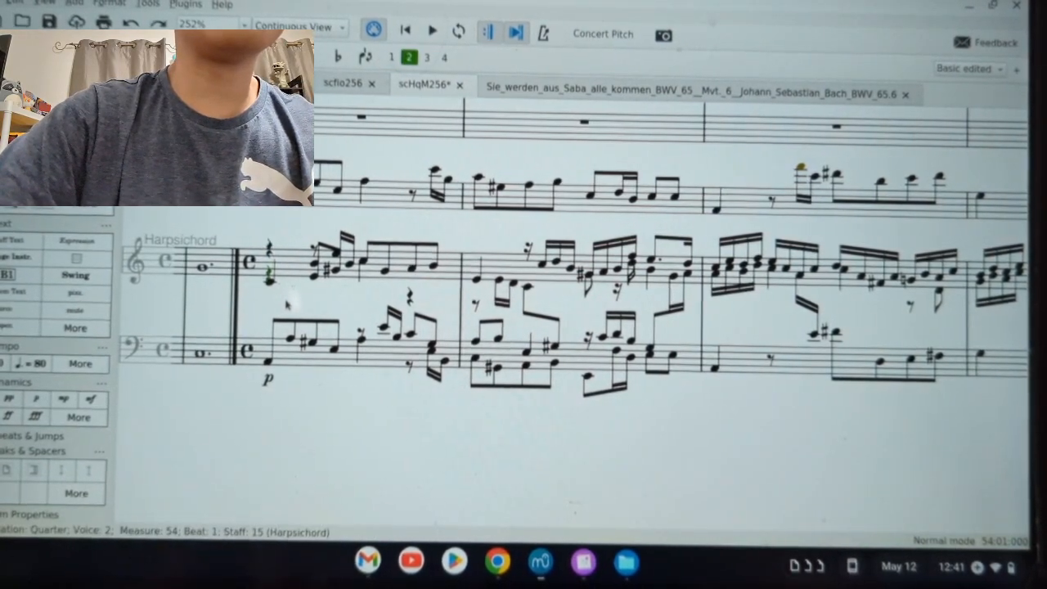
{"action": "key", "text": "ctrl+z"}
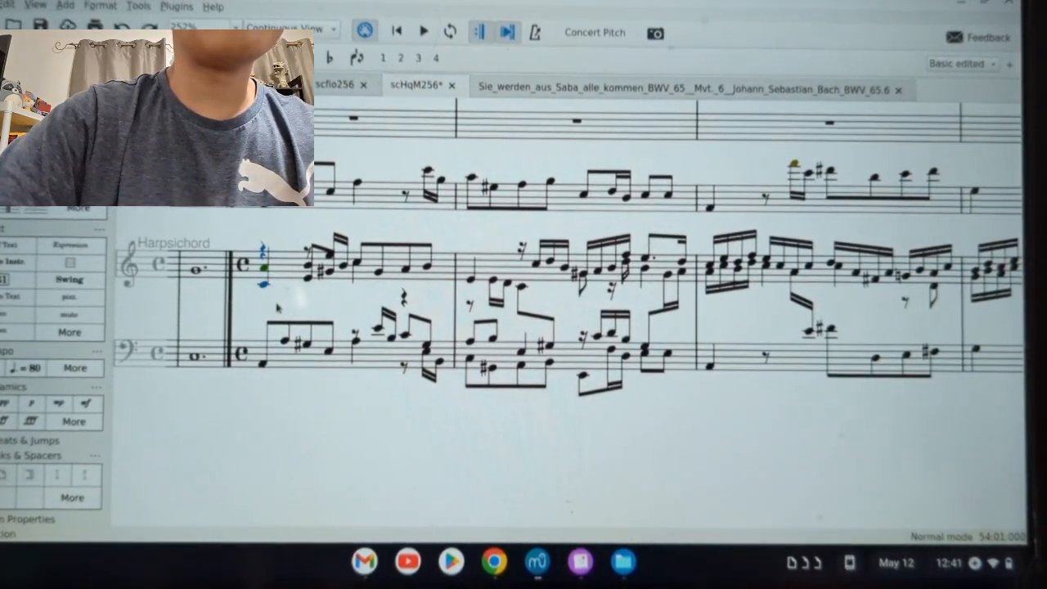
{"action": "key", "text": "ctrl+z"}
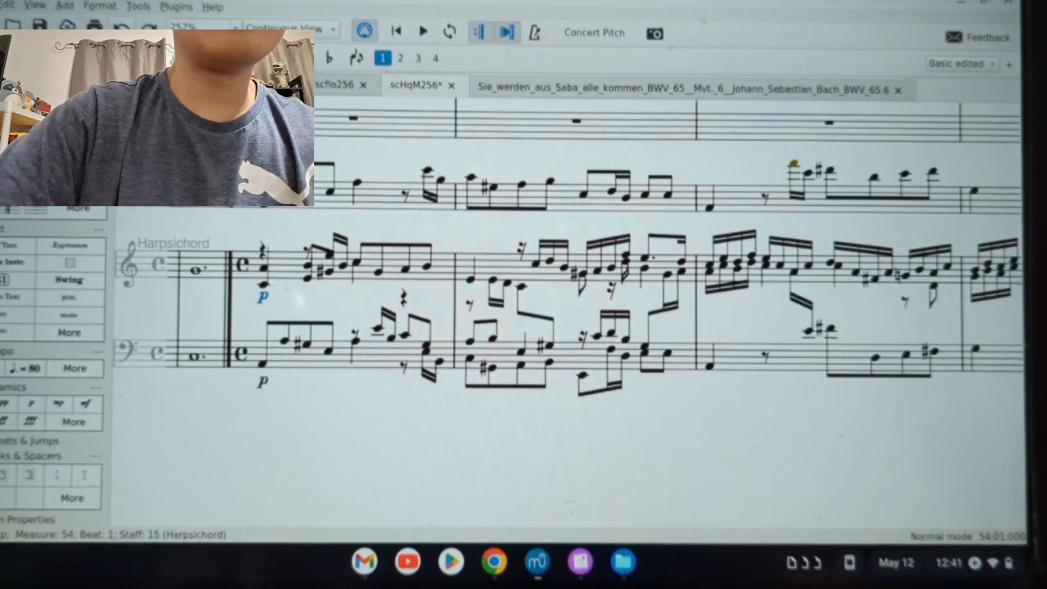
- Set the Harpsichord's opening Largo dynamic to mp on both staves and play the passage
{"action": "left_click", "coordinate": [58, 403]}
{"action": "key", "text": "space"}
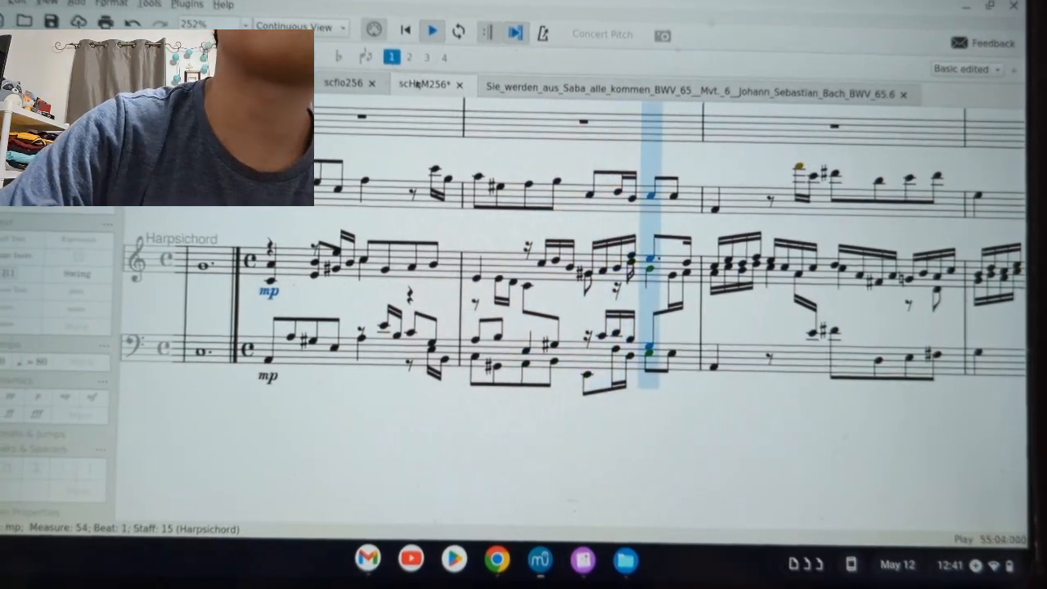
{"action": "left_click", "coordinate": [439, 35]}
- Show the mixer and select the Alto Recorder 1 channel
{"action": "left_click", "coordinate": [47, 3]}
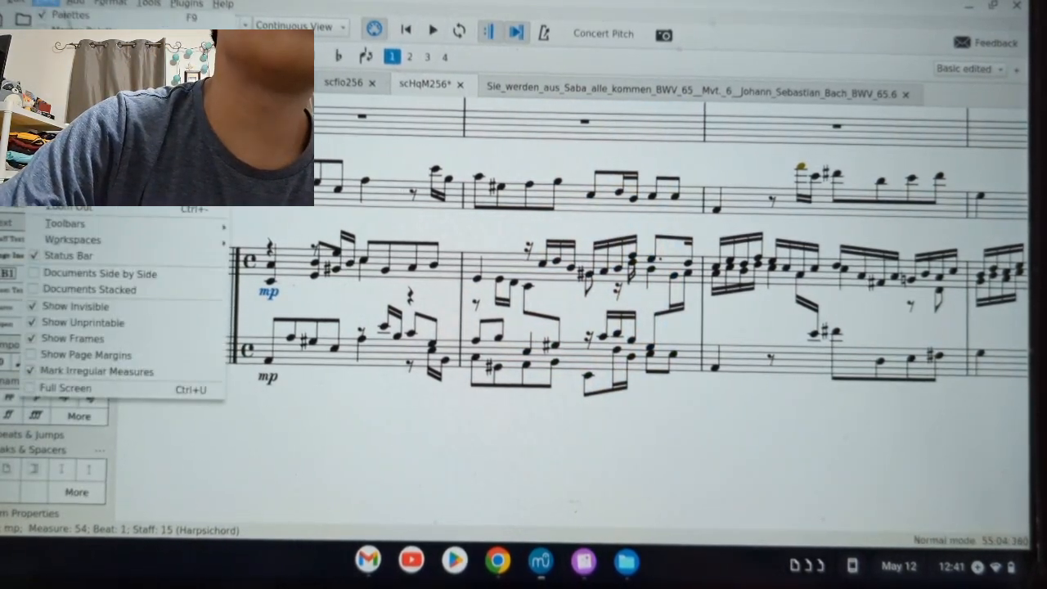
{"action": "left_click", "coordinate": [66, 109]}
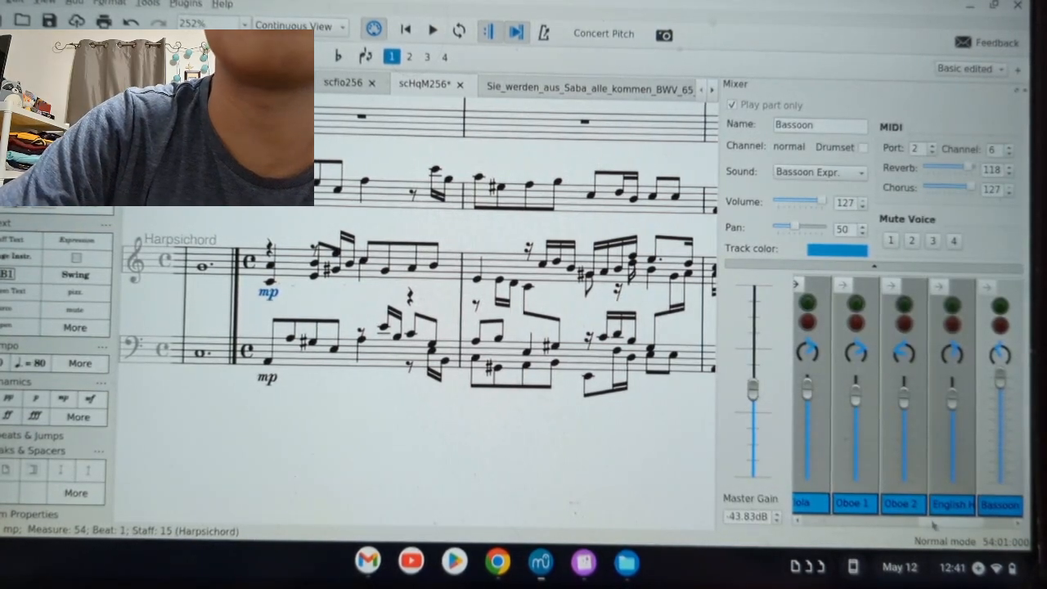
{"action": "left_click", "coordinate": [893, 520]}
{"action": "left_click", "coordinate": [902, 461]}
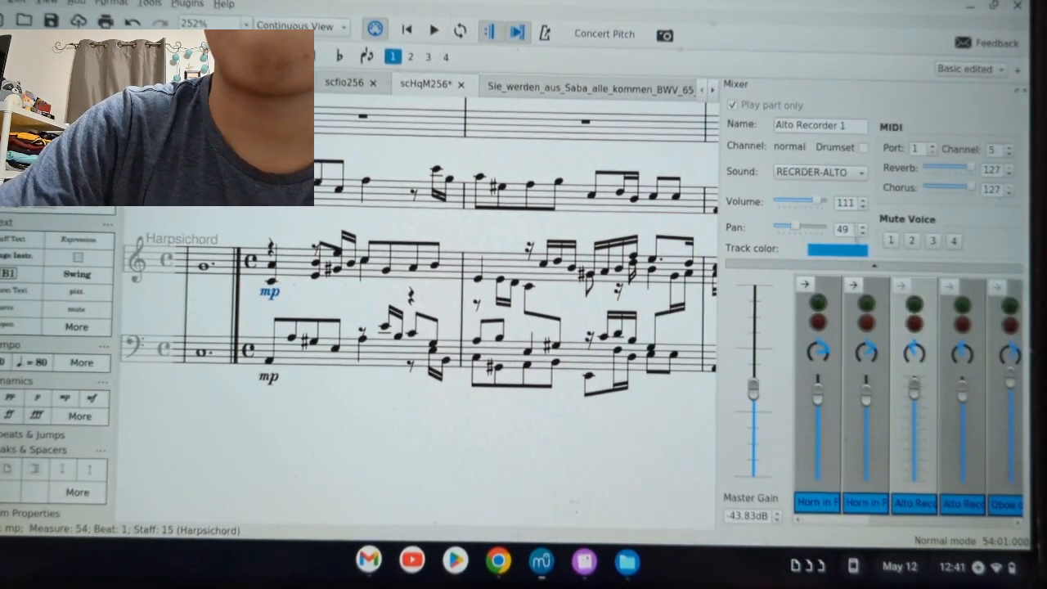
- Change the sound of Alto Recorder 1 and Alto Recorder 2 to Flauto
{"action": "left_click", "coordinate": [831, 170]}
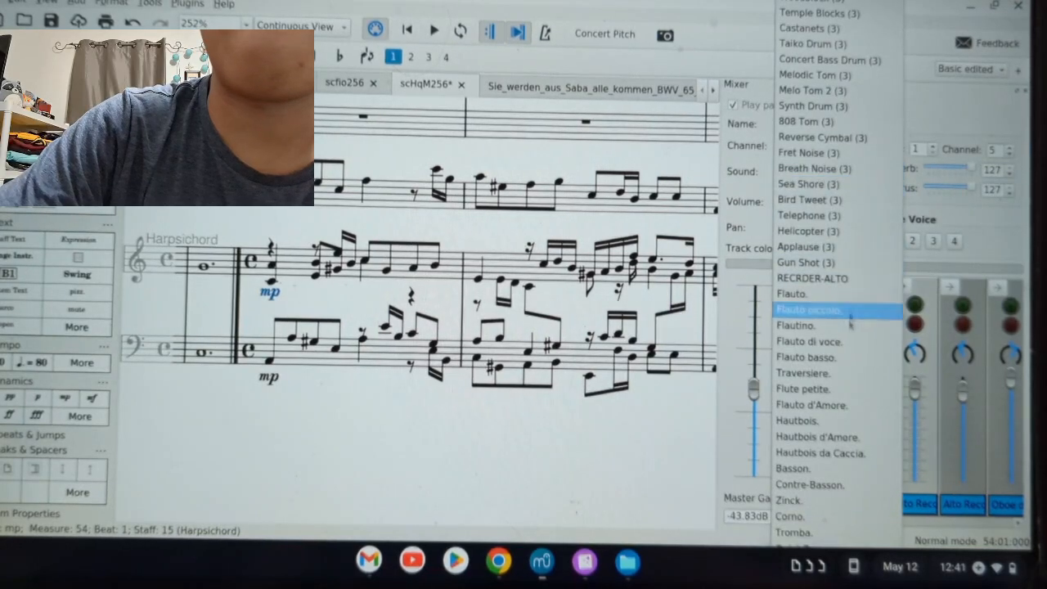
{"action": "left_click", "coordinate": [816, 296]}
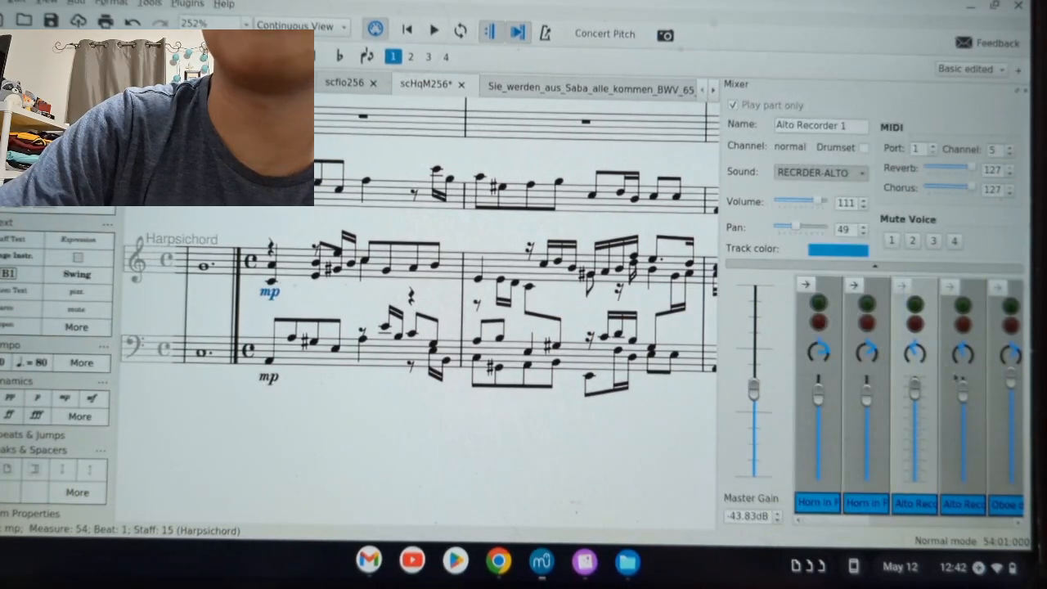
{"action": "left_click", "coordinate": [959, 372]}
{"action": "left_click", "coordinate": [838, 174]}
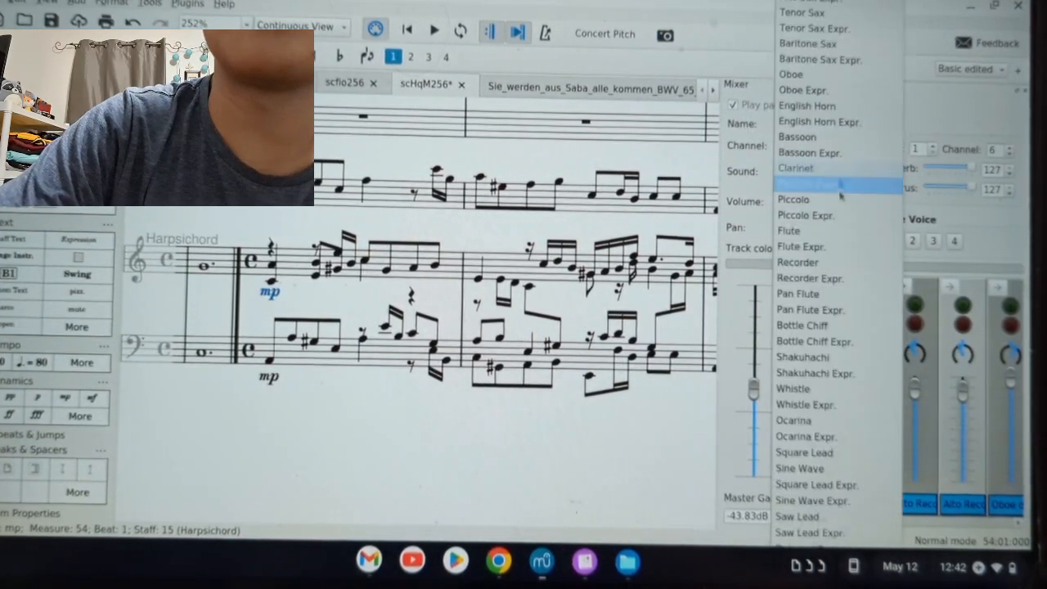
{"action": "scroll", "coordinate": [838, 420], "scroll_direction": "down", "scroll_amount": 20}
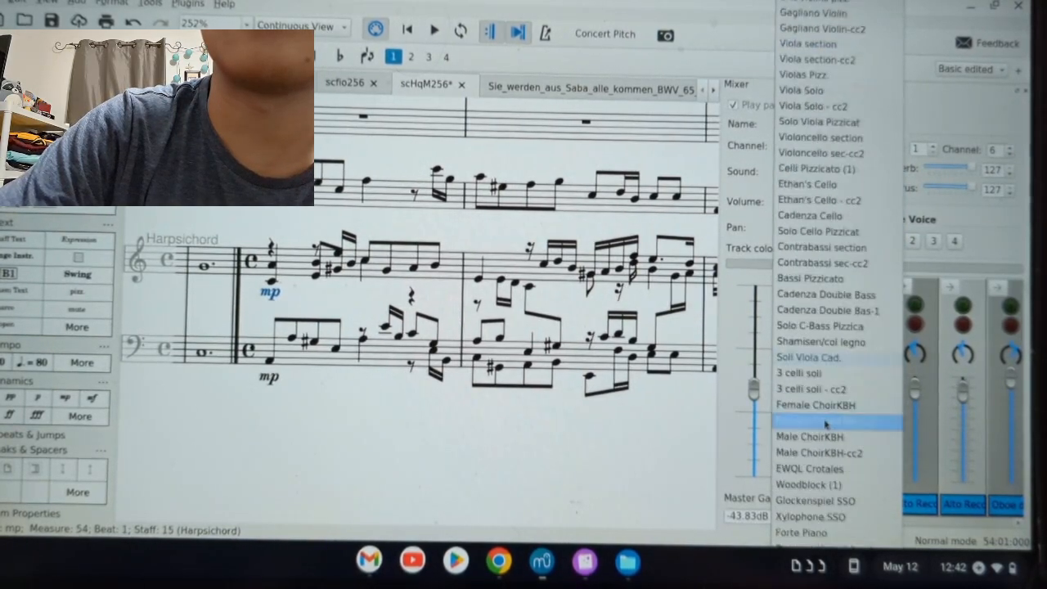
{"action": "scroll", "coordinate": [826, 409], "scroll_direction": "down", "scroll_amount": 20}
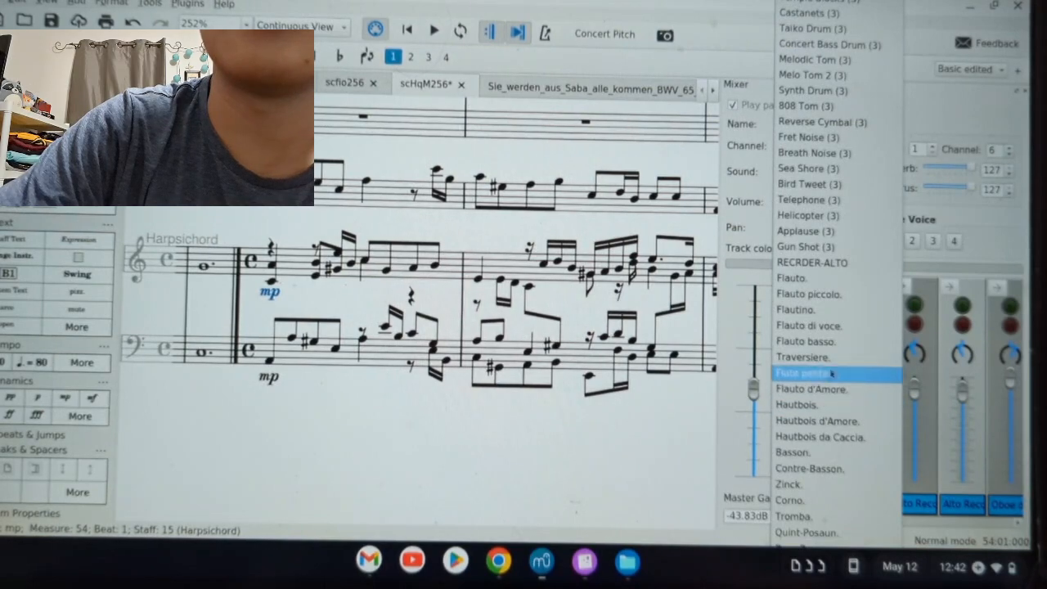
{"action": "left_click", "coordinate": [826, 278]}
- Solo both Alto Recorder channels and play the Largo from Alto Recorder 1's first note in measure 54
{"action": "left_click", "coordinate": [915, 305]}
{"action": "left_click", "coordinate": [963, 307]}
{"action": "scroll", "coordinate": [411, 245], "scroll_direction": "up", "scroll_amount": 10}
{"action": "left_click", "coordinate": [338, 238]}
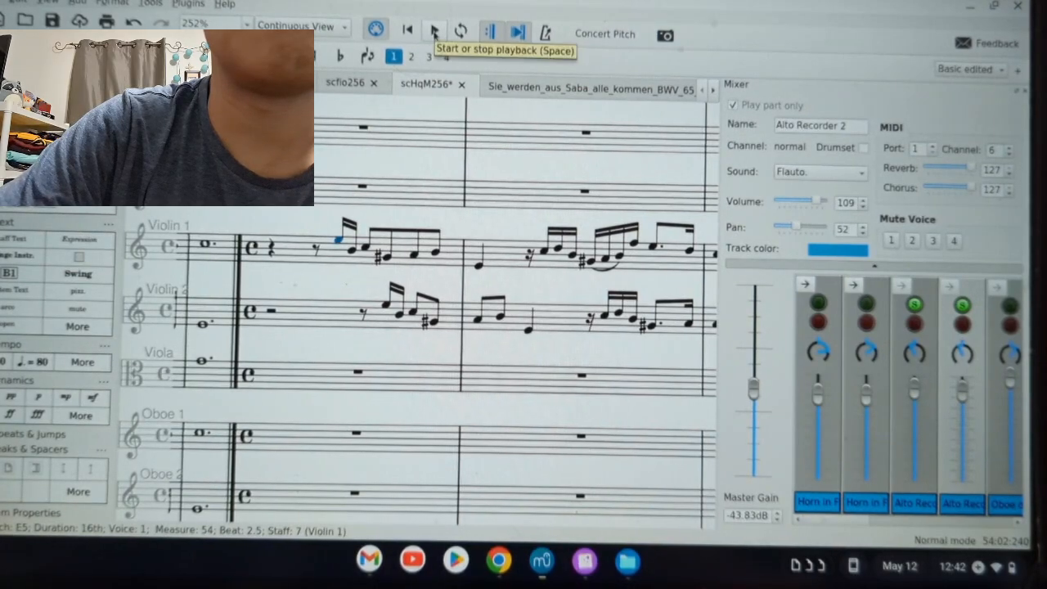
{"action": "scroll", "coordinate": [421, 307], "scroll_direction": "up", "scroll_amount": 4}
{"action": "left_click", "coordinate": [339, 234]}
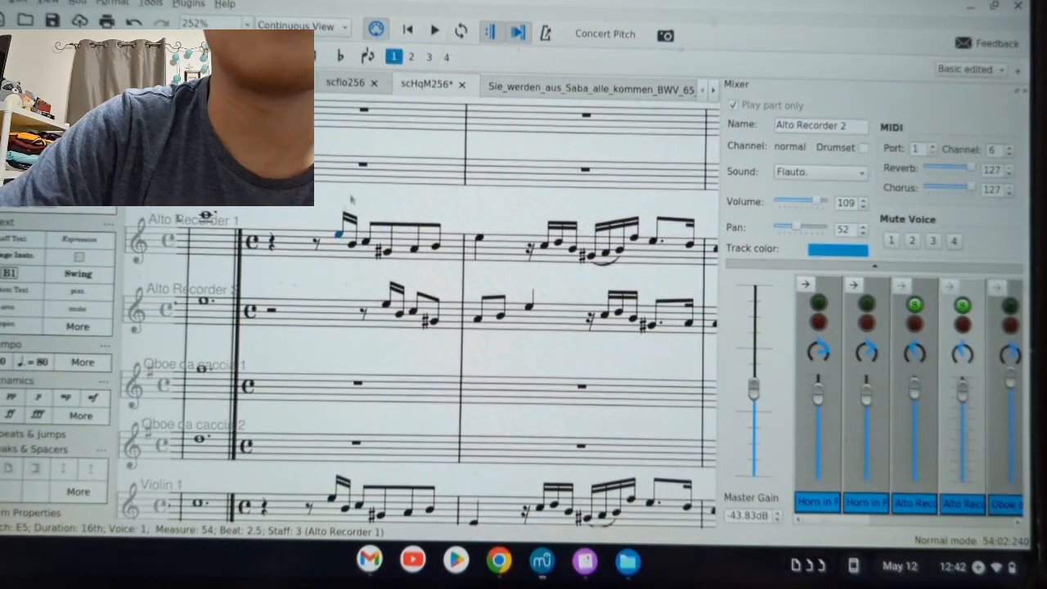
{"action": "left_click", "coordinate": [436, 31]}
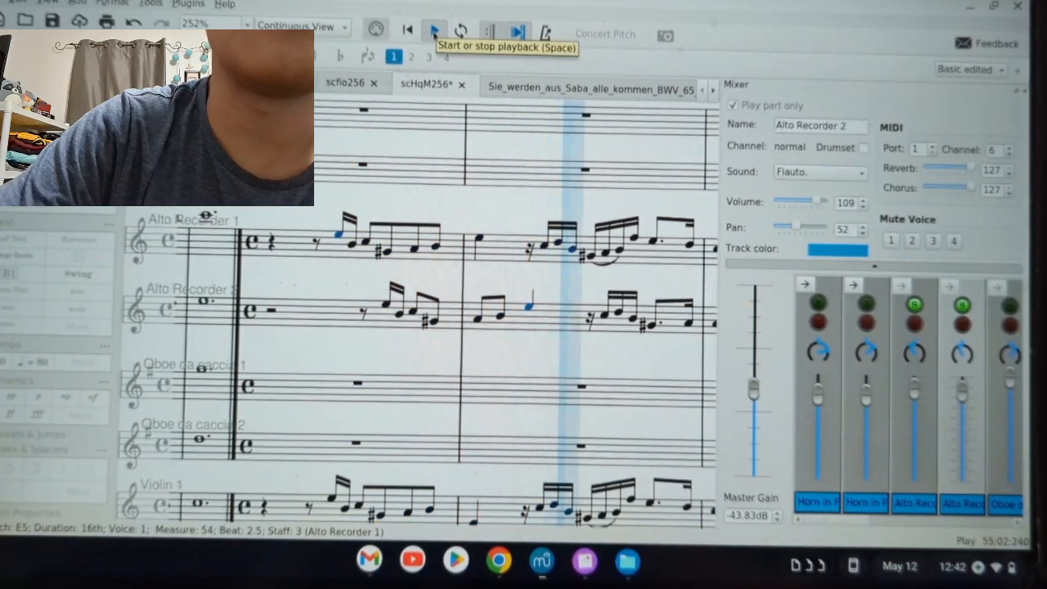
{"action": "left_click", "coordinate": [436, 31]}
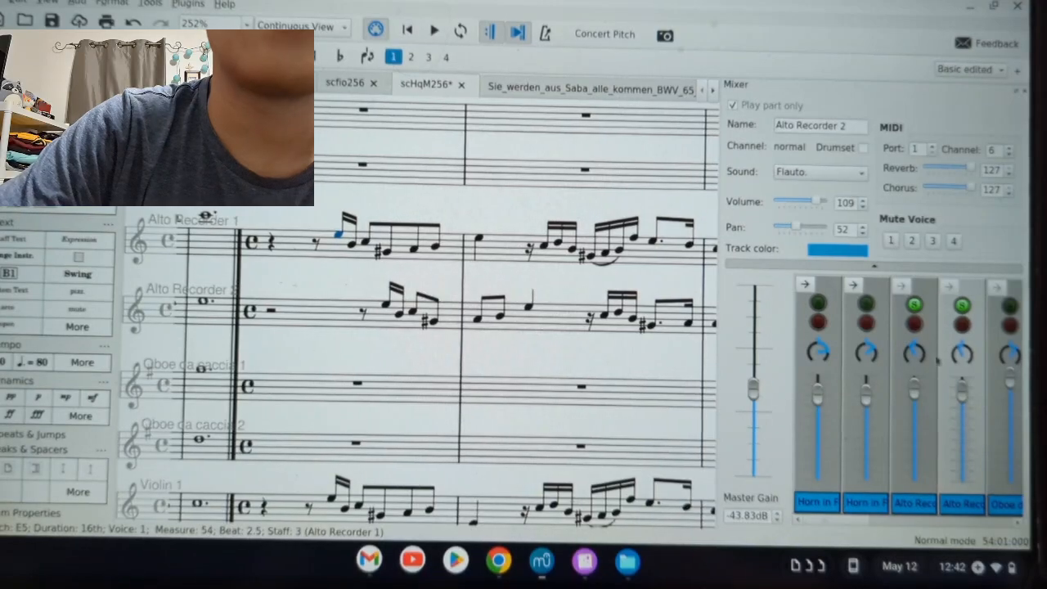
- Lower both Alto Recorder volumes, with Alto Recorder 2 at 87, and play the score from measure 50
{"action": "left_click_drag", "start_coordinate": [916, 394], "coordinate": [964, 417]}
{"action": "scroll", "coordinate": [349, 269], "scroll_direction": "left", "scroll_amount": 10}
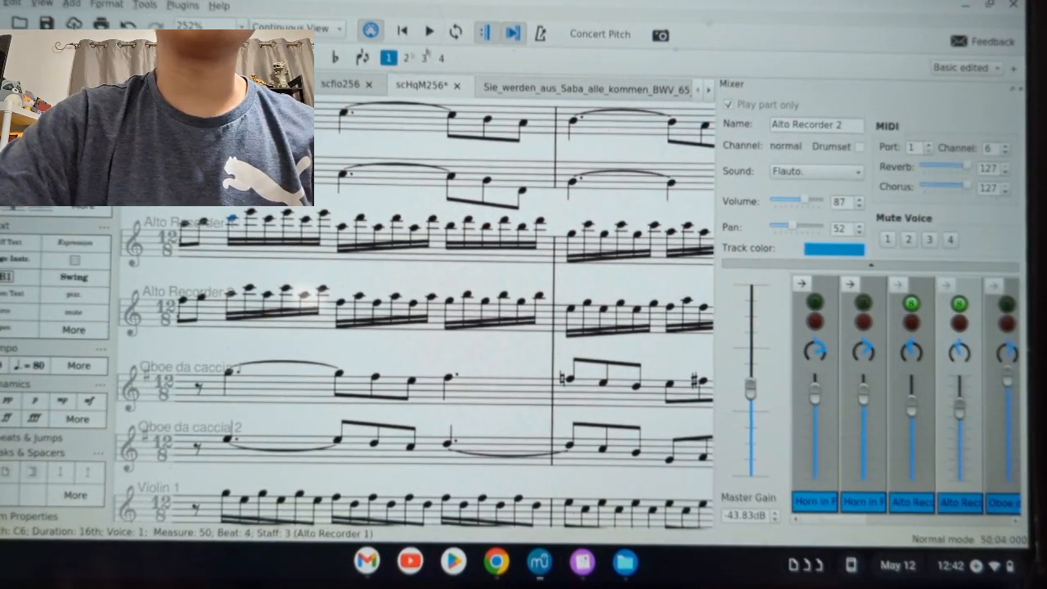
{"action": "key", "text": "space"}
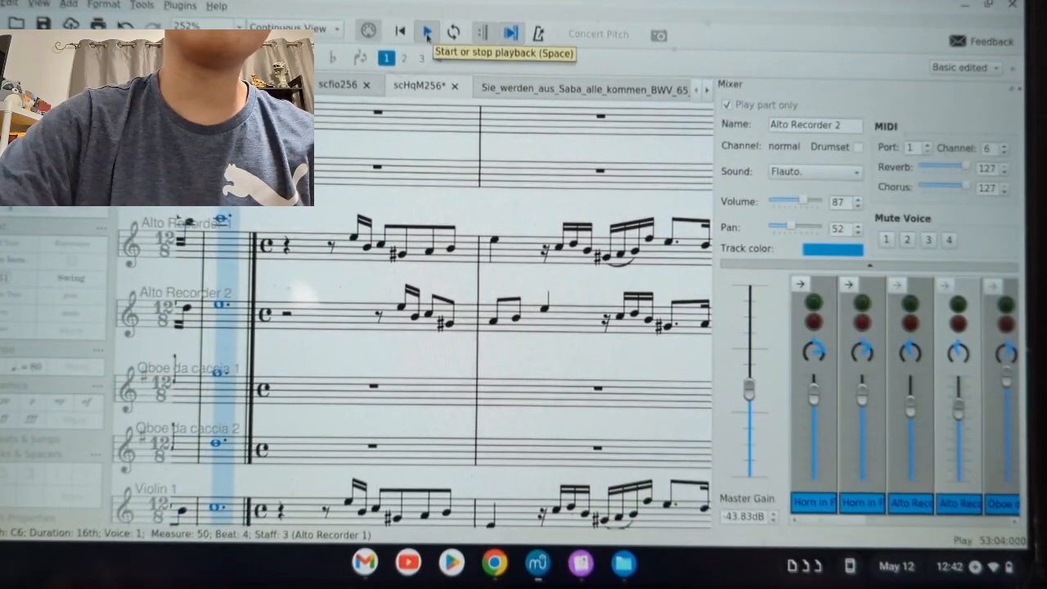
{"action": "left_click", "coordinate": [426, 31]}
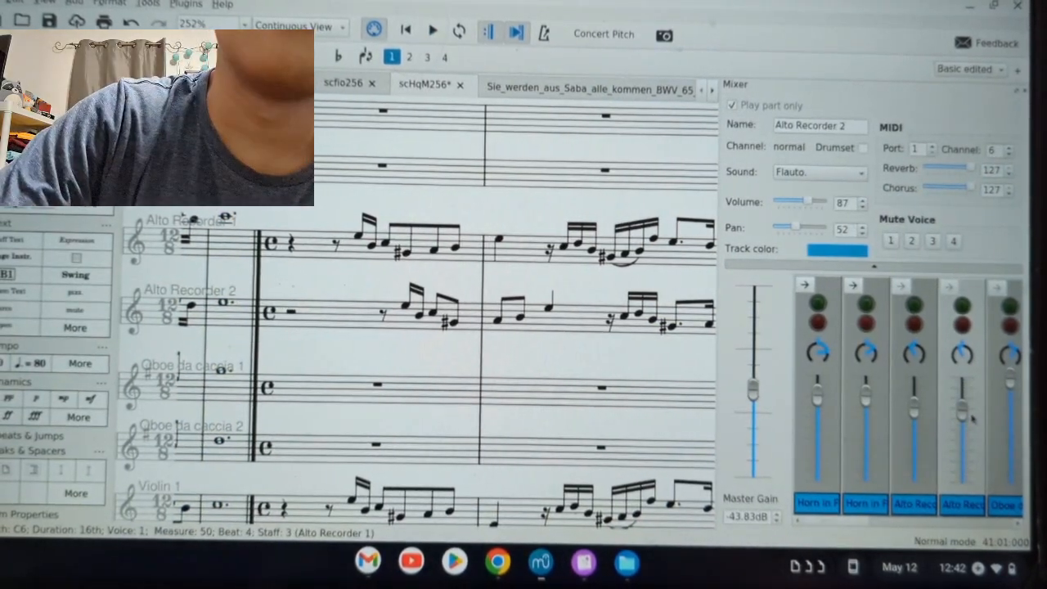
- Raise Alto Recorder 1's volume to 121 and Alto Recorder 2's to 118, and set both sounds to RECRDER-ALTO
{"action": "left_click_drag", "start_coordinate": [970, 416], "coordinate": [964, 390]}
{"action": "left_click_drag", "start_coordinate": [913, 412], "coordinate": [911, 391]}
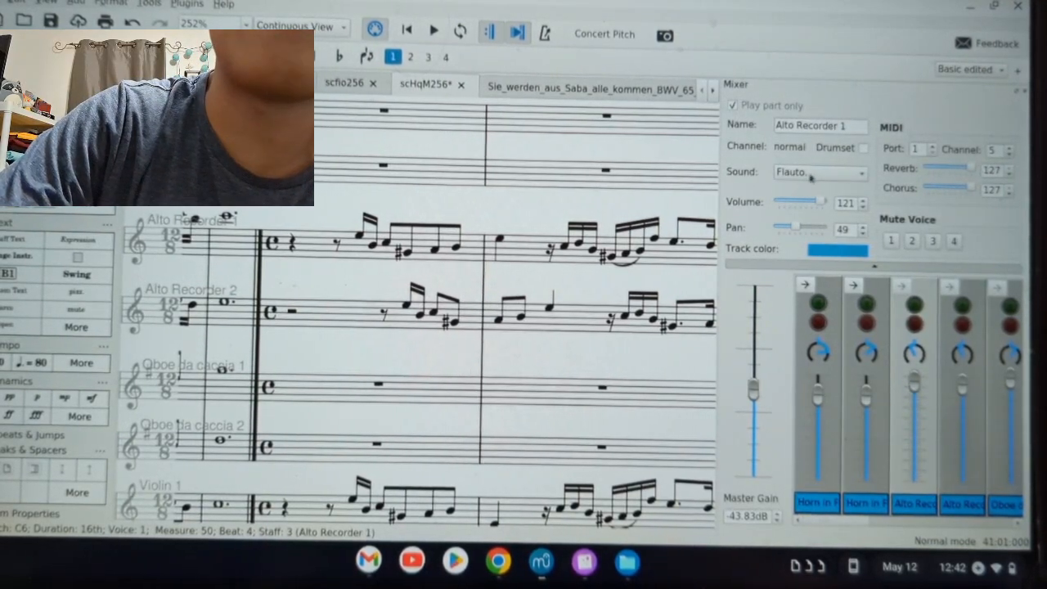
{"action": "left_click", "coordinate": [817, 172]}
{"action": "left_click", "coordinate": [841, 262]}
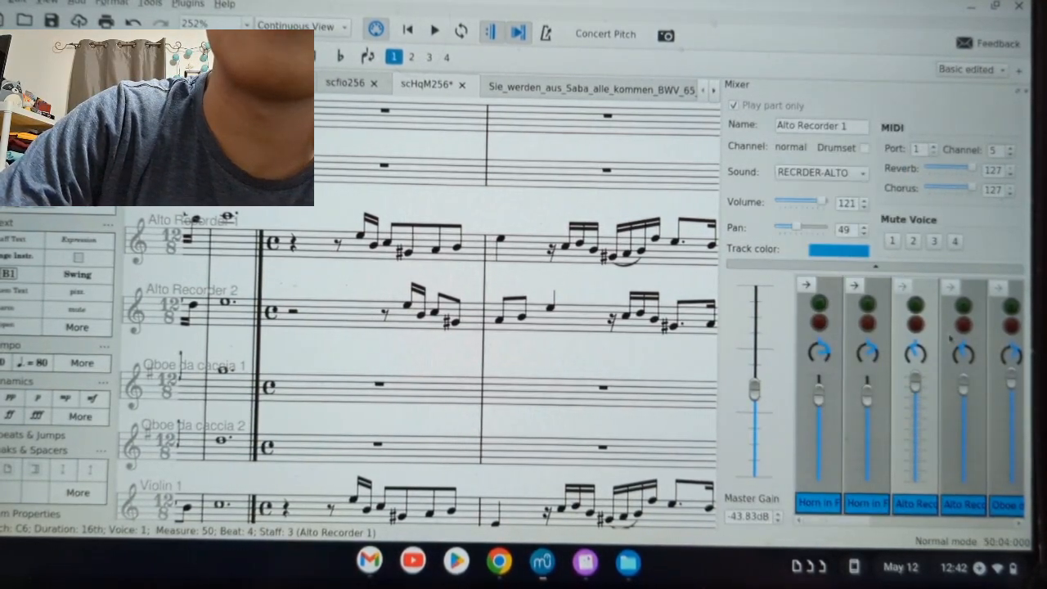
{"action": "left_click", "coordinate": [809, 171]}
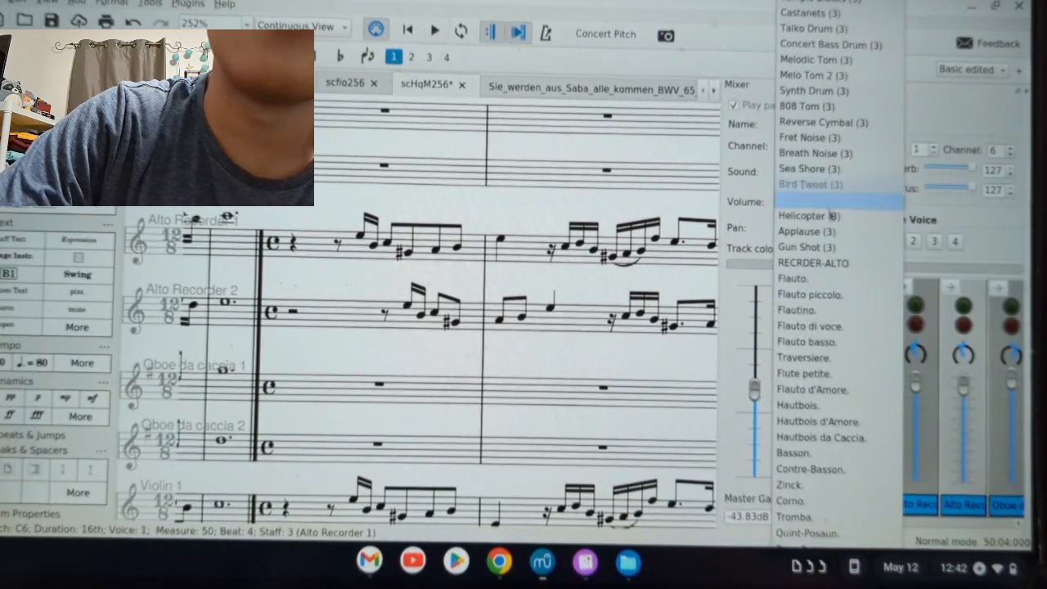
{"action": "left_click", "coordinate": [818, 264]}
- Play from Alto Recorder 1's first note in measure 54 while setting its volume to 110 and Alto Recorder 2's to 106
{"action": "left_click", "coordinate": [359, 236]}
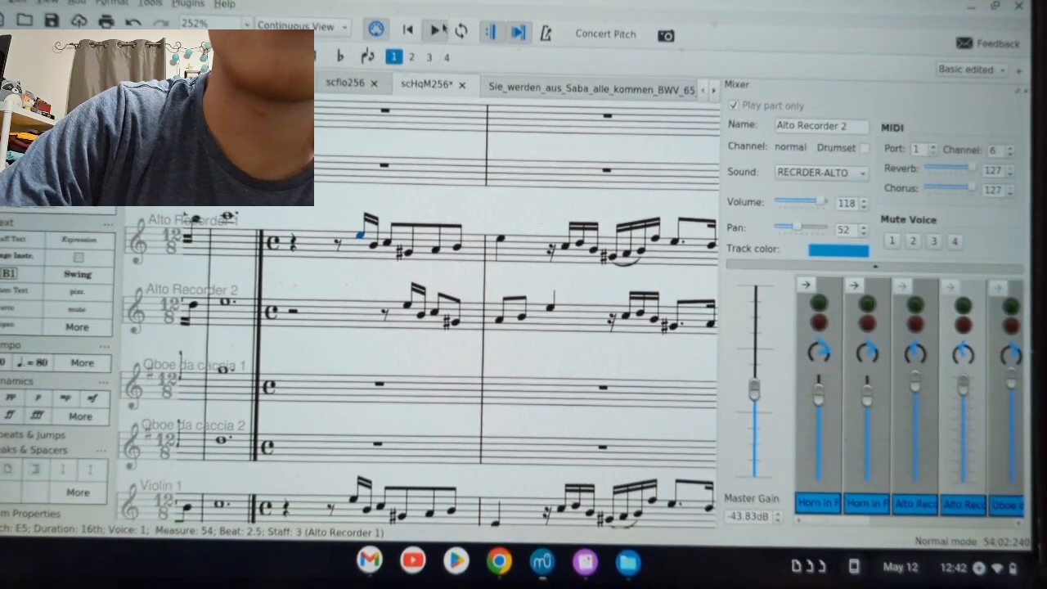
{"action": "left_click", "coordinate": [437, 30]}
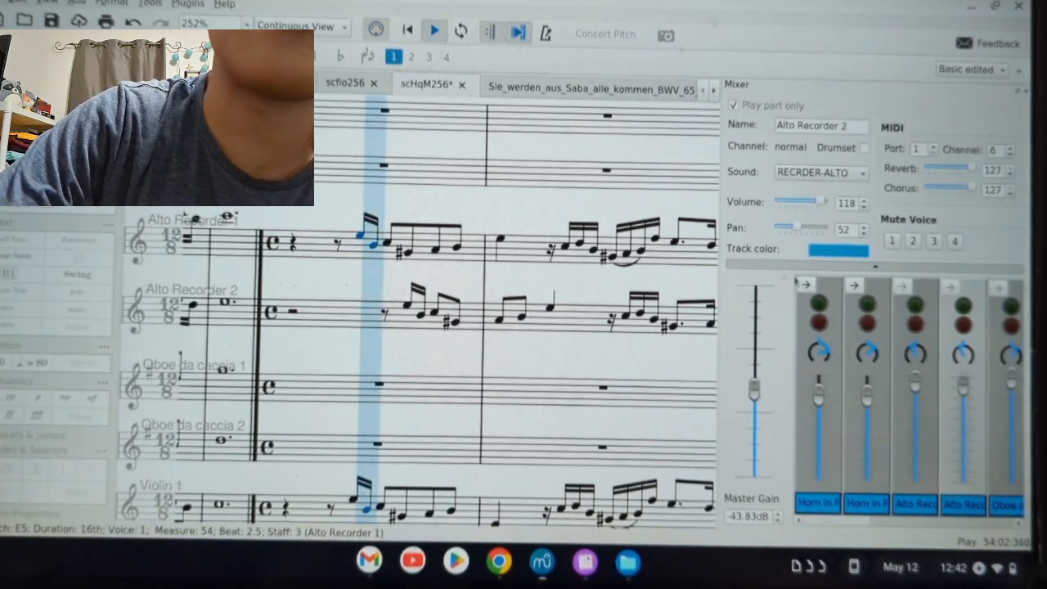
{"action": "left_click", "coordinate": [914, 388]}
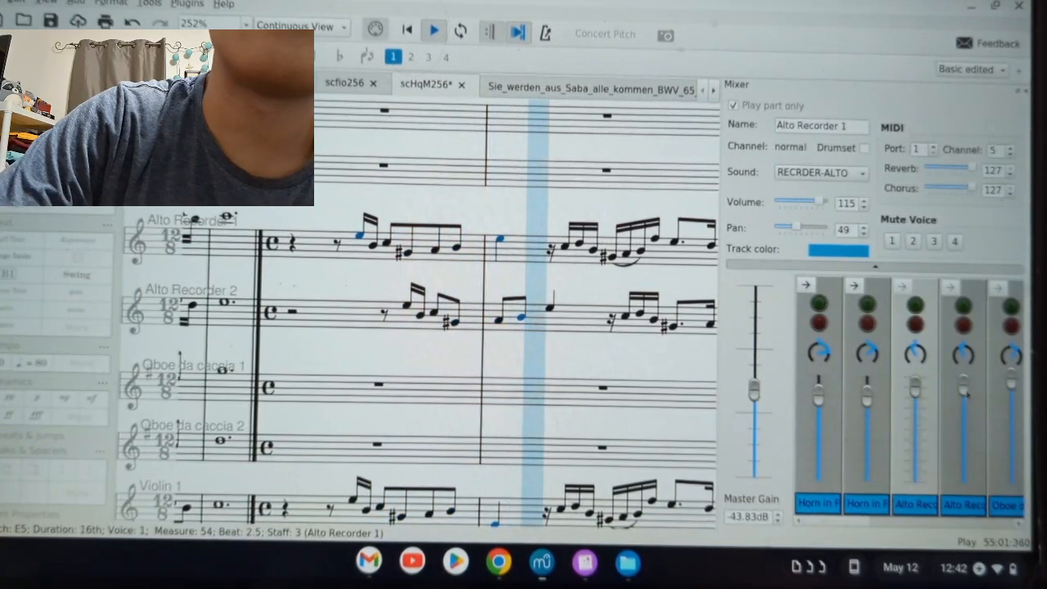
{"action": "left_click_drag", "start_coordinate": [963, 386], "coordinate": [964, 392]}
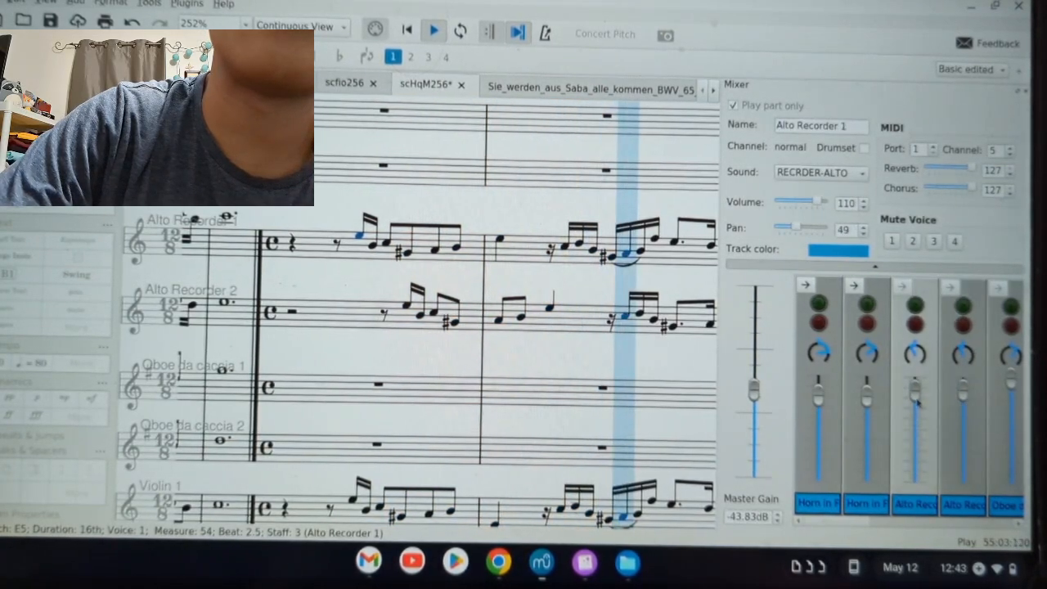
{"action": "left_click_drag", "start_coordinate": [963, 391], "coordinate": [964, 401]}
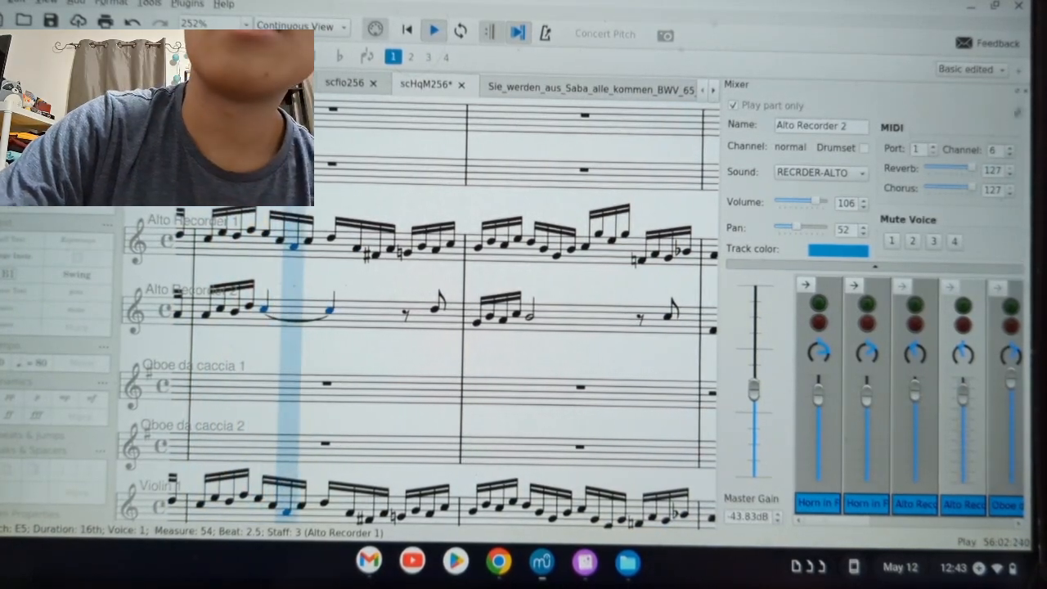
- Hide the mixer and raise the system volume while listening to the Largo down to the bassoon and harpsichord staves, and stop playback
{"action": "left_click", "coordinate": [1028, 93]}
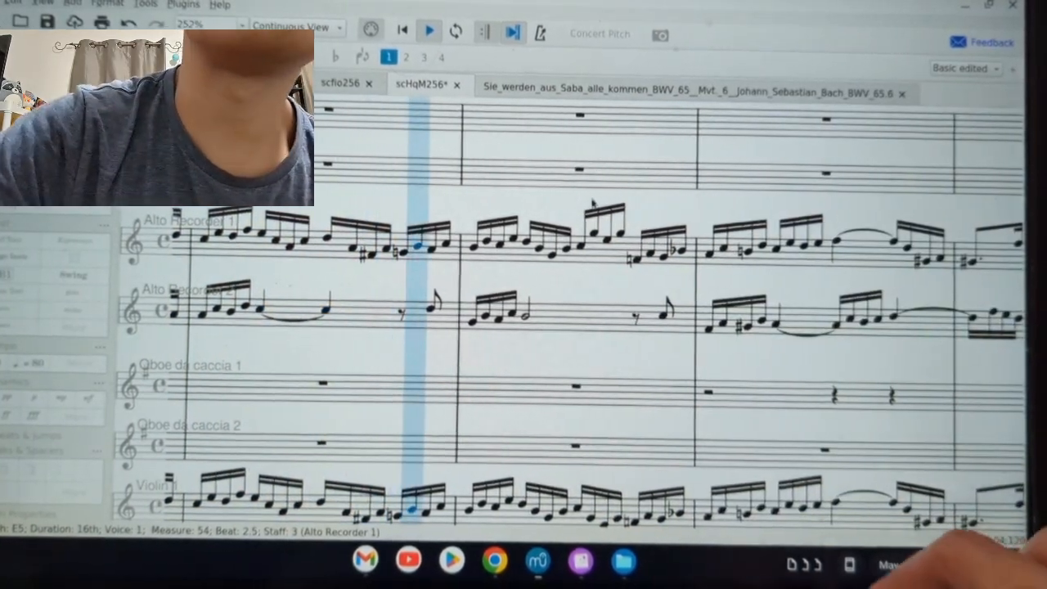
{"action": "key", "text": "XF86AudioRaiseVolume"}
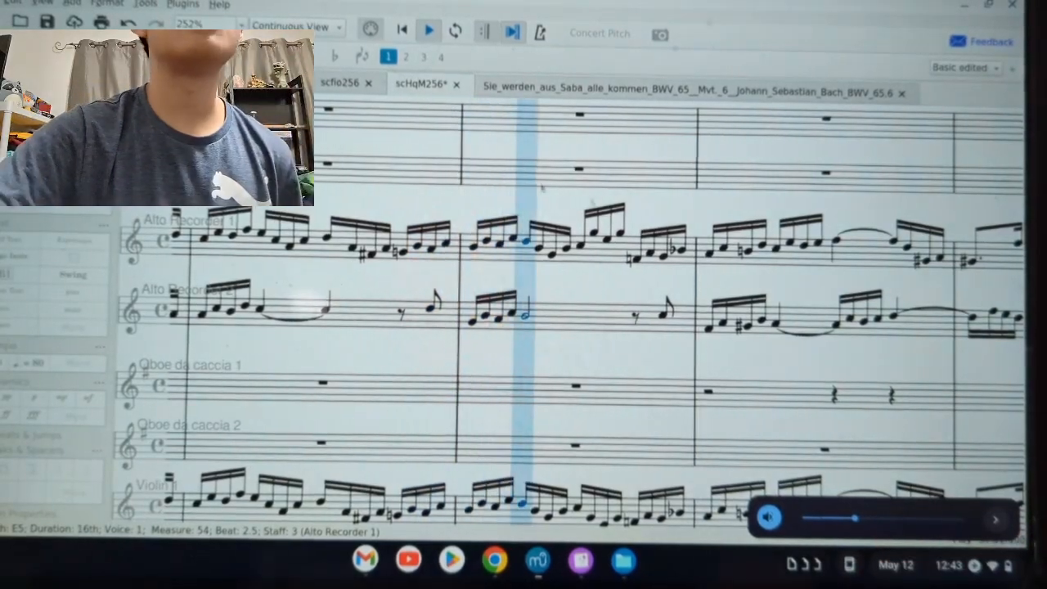
{"action": "left_click", "coordinate": [47, 3]}
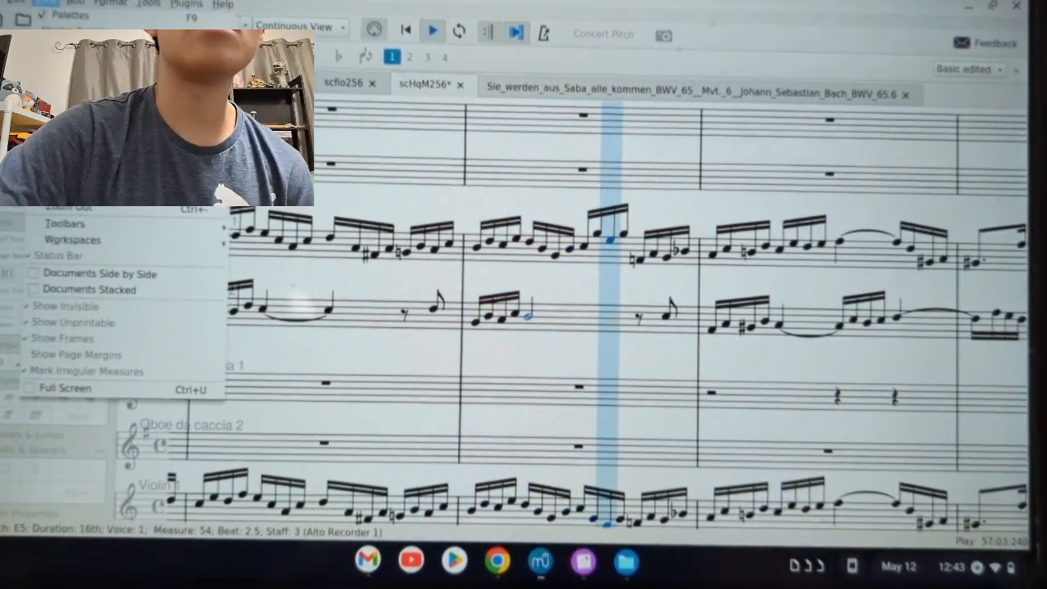
{"action": "left_click", "coordinate": [57, 103]}
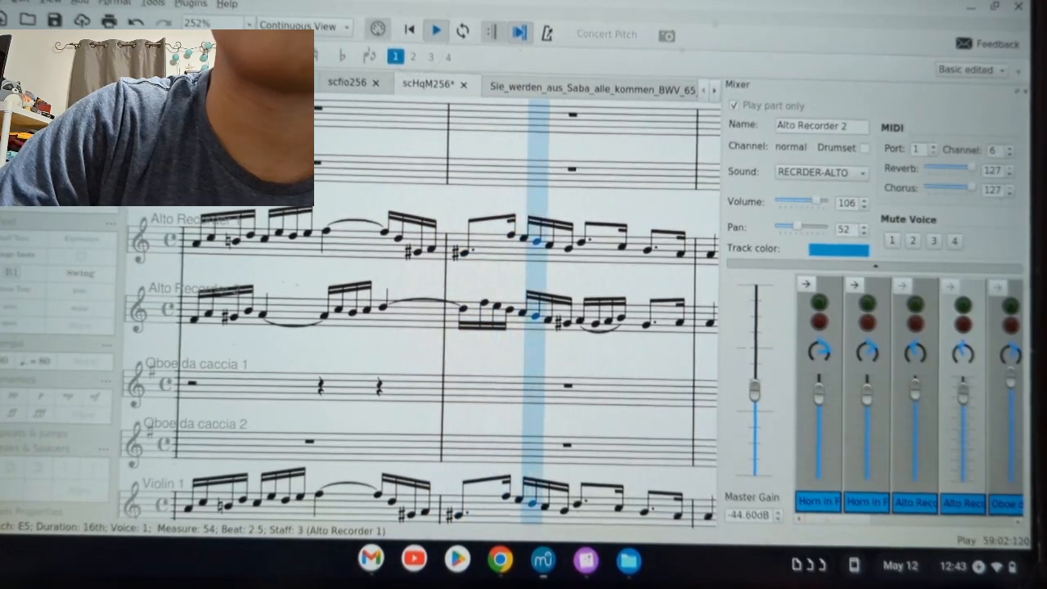
{"action": "left_click", "coordinate": [1025, 92]}
{"action": "scroll", "coordinate": [766, 236], "scroll_direction": "down", "scroll_amount": 3}
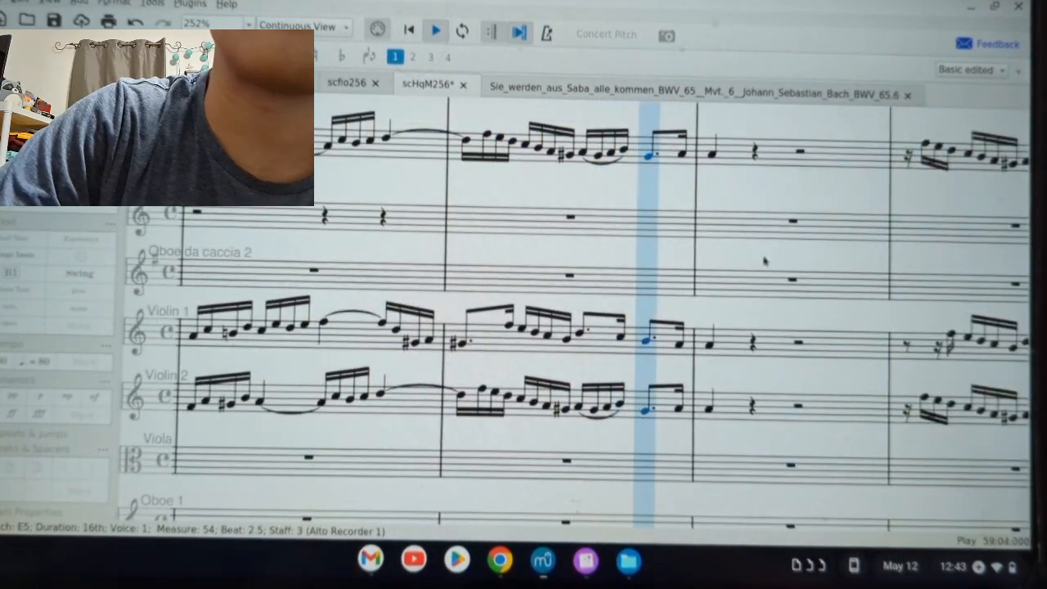
{"action": "key", "text": "XF86AudioRaiseVolume"}
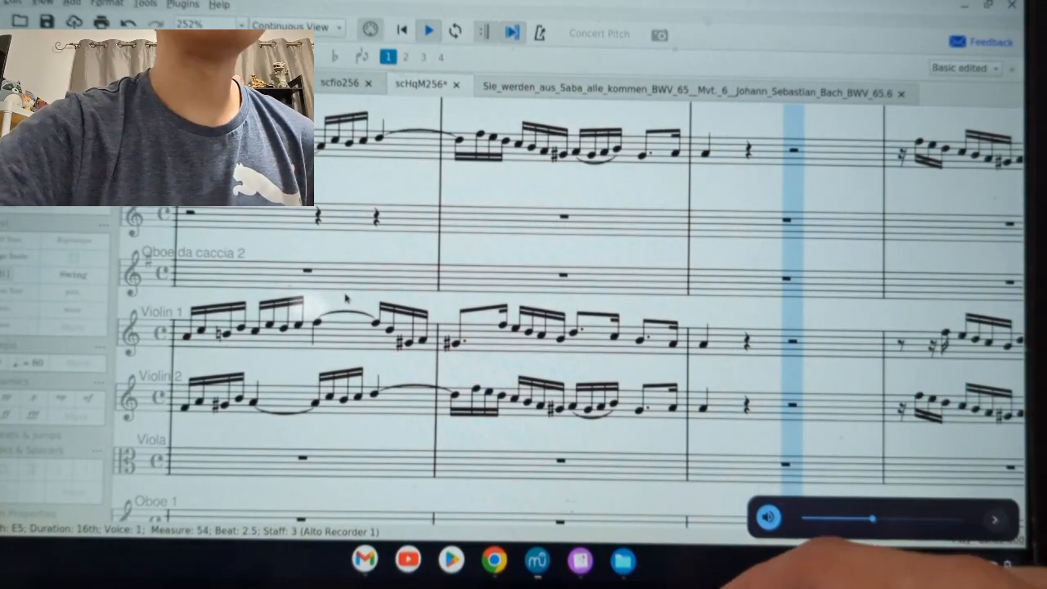
{"action": "scroll", "coordinate": [345, 299], "scroll_direction": "down", "scroll_amount": 3}
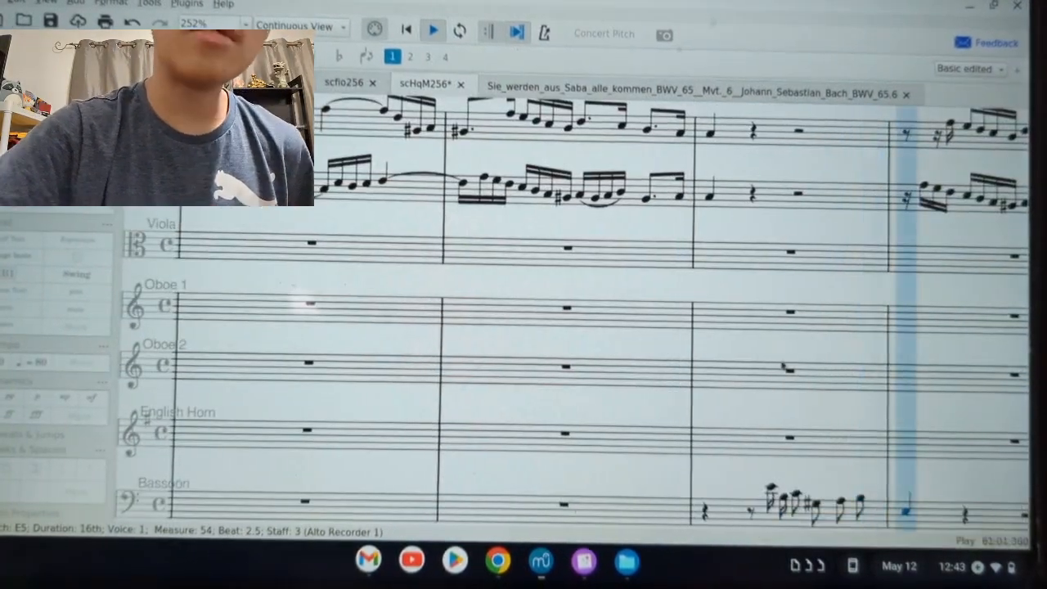
{"action": "scroll", "coordinate": [345, 300], "scroll_direction": "down", "scroll_amount": 3}
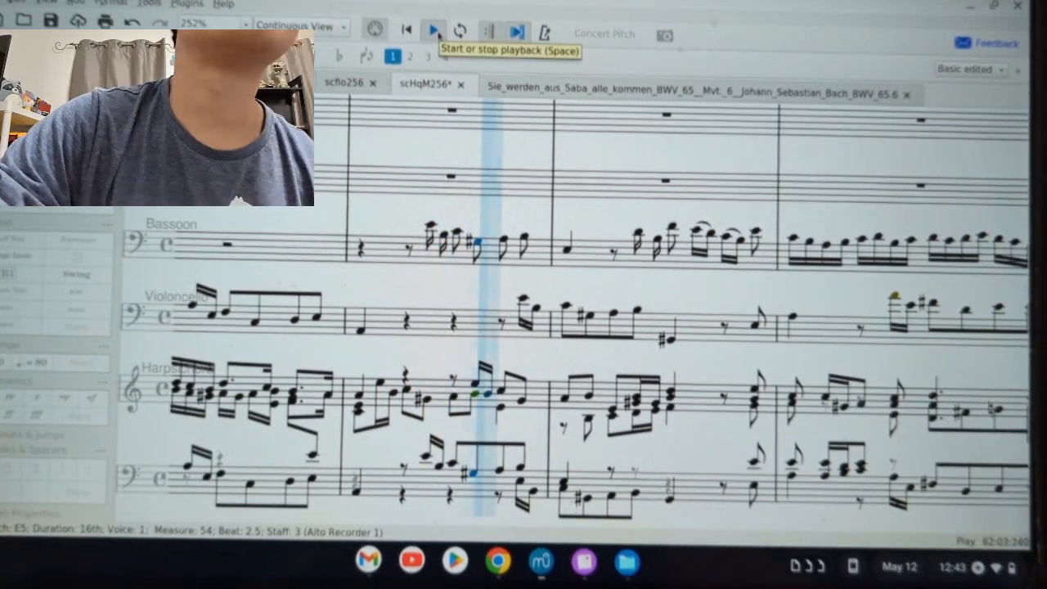
{"action": "left_click", "coordinate": [438, 35]}
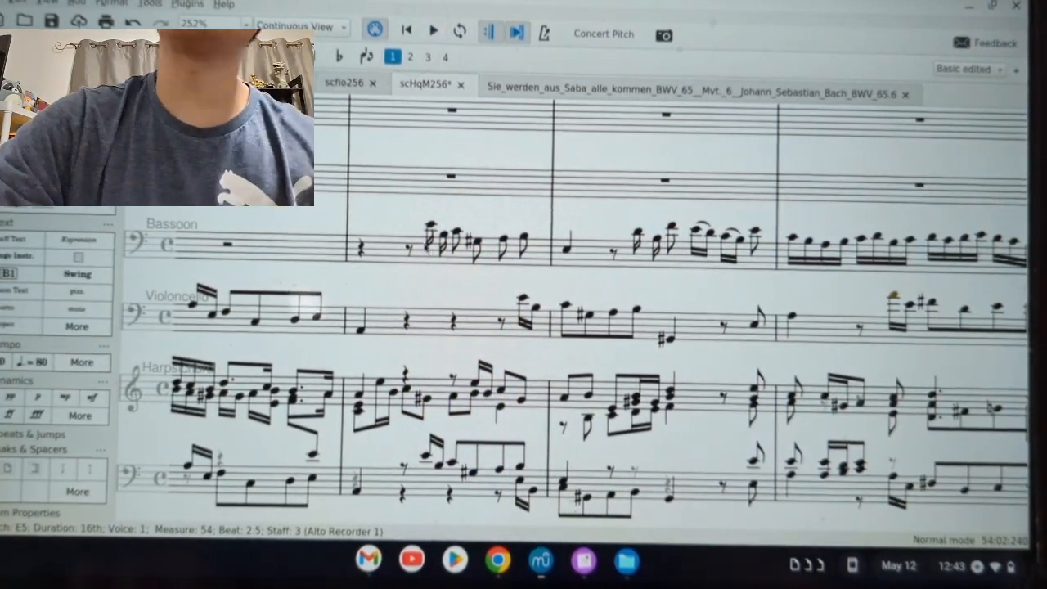
- Play the third movement, Allegro Assai, from Horn in F 1's first note in its measure 1
{"action": "scroll", "coordinate": [505, 264], "scroll_direction": "down", "scroll_amount": 6}
{"action": "scroll", "coordinate": [556, 278], "scroll_direction": "right", "scroll_amount": 20}
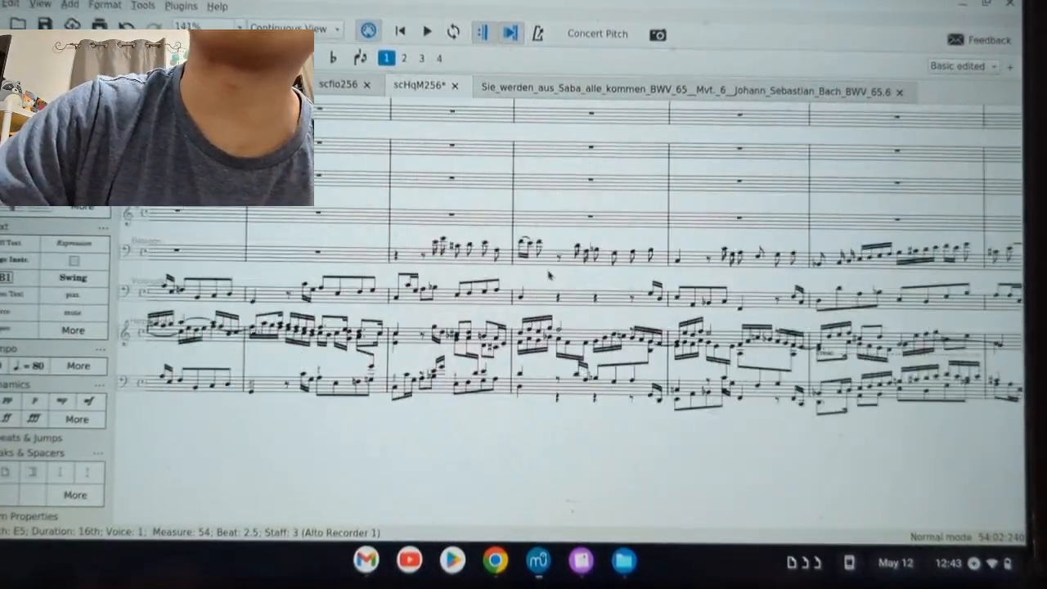
{"action": "scroll", "coordinate": [601, 275], "scroll_direction": "right", "scroll_amount": 20}
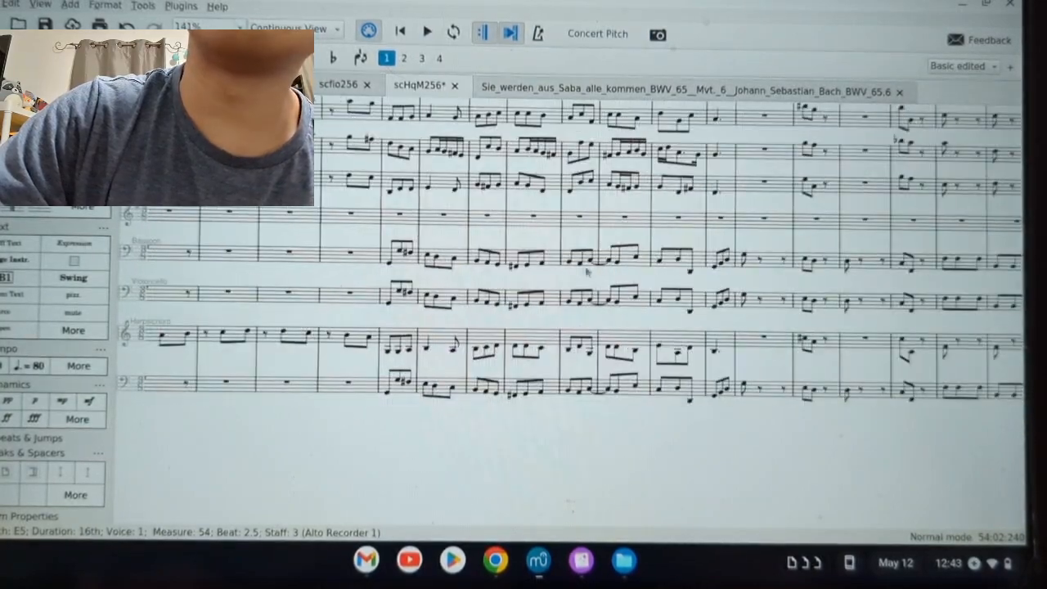
{"action": "scroll", "coordinate": [467, 285], "scroll_direction": "up", "scroll_amount": 5}
{"action": "scroll", "coordinate": [468, 285], "scroll_direction": "up", "scroll_amount": 5}
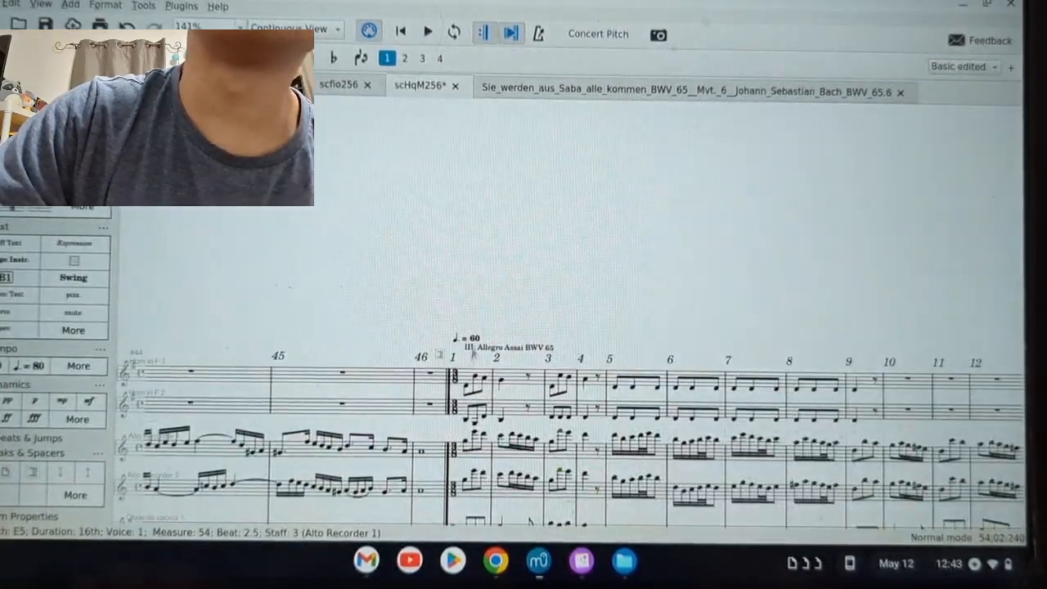
{"action": "left_click", "coordinate": [465, 384]}
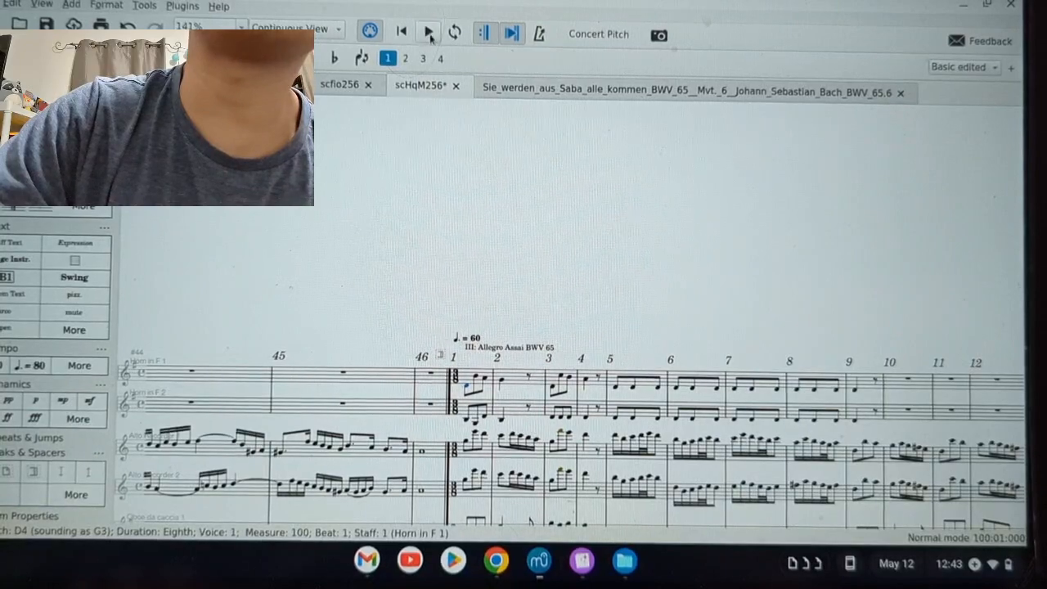
{"action": "left_click", "coordinate": [427, 31]}
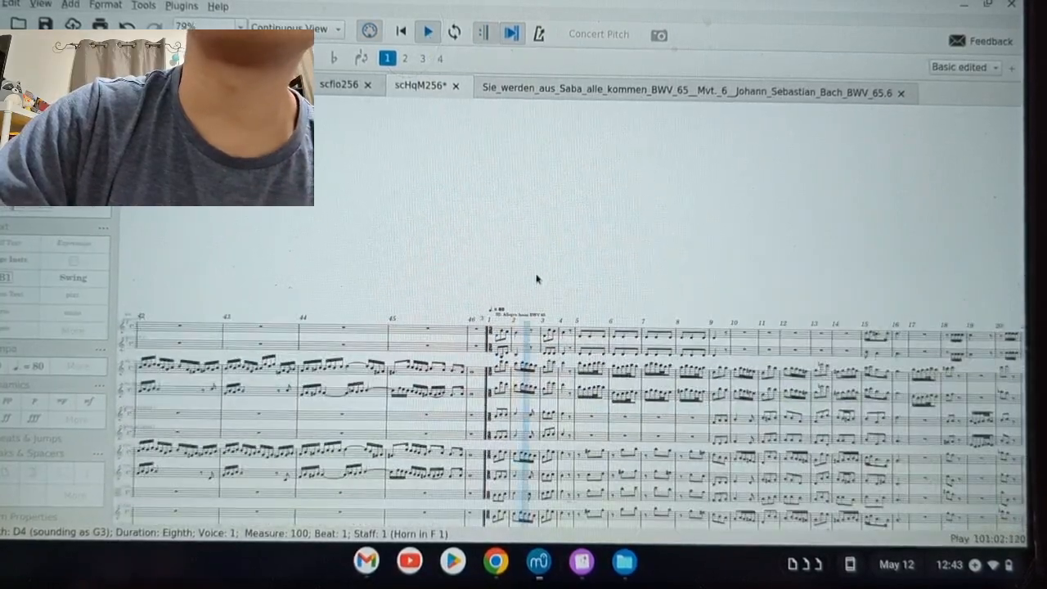
- Show the mixer while the Allegro Assai plays, check Horn in F 1's volume, and lower the system volume
{"action": "left_click", "coordinate": [42, 4]}
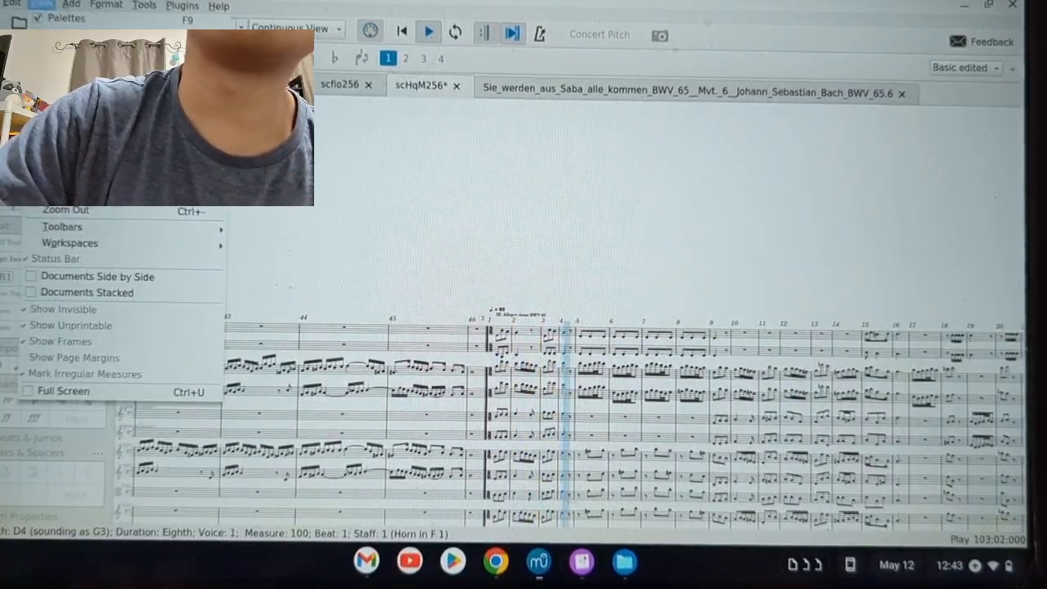
{"action": "left_click", "coordinate": [49, 100]}
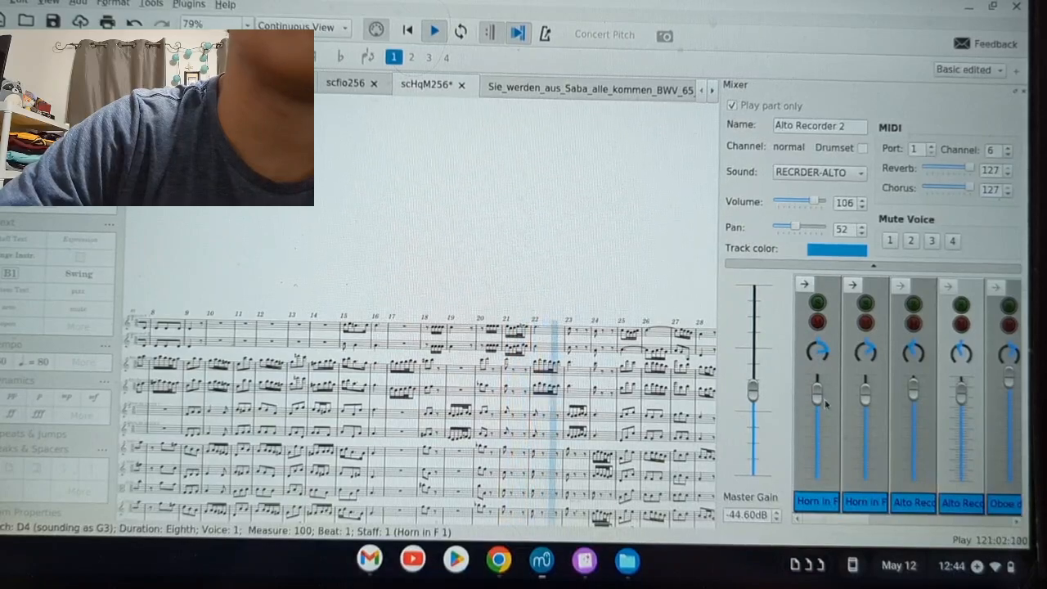
{"action": "mouse_move", "coordinate": [826, 404]}
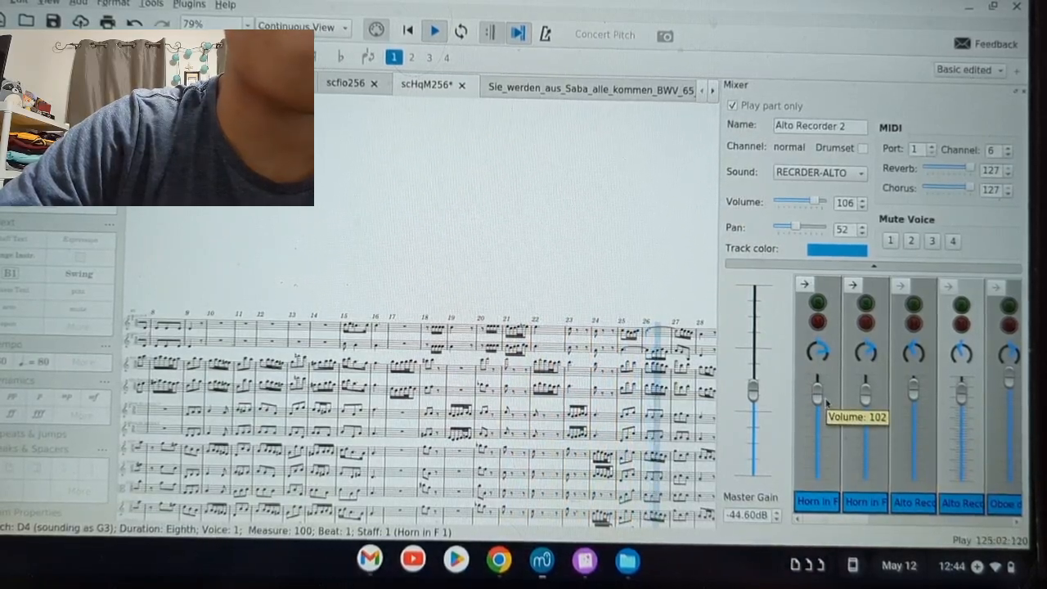
{"action": "key", "text": "XF86AudioLowerVolume"}
{"action": "key", "text": "XF86AudioLowerVolume"}
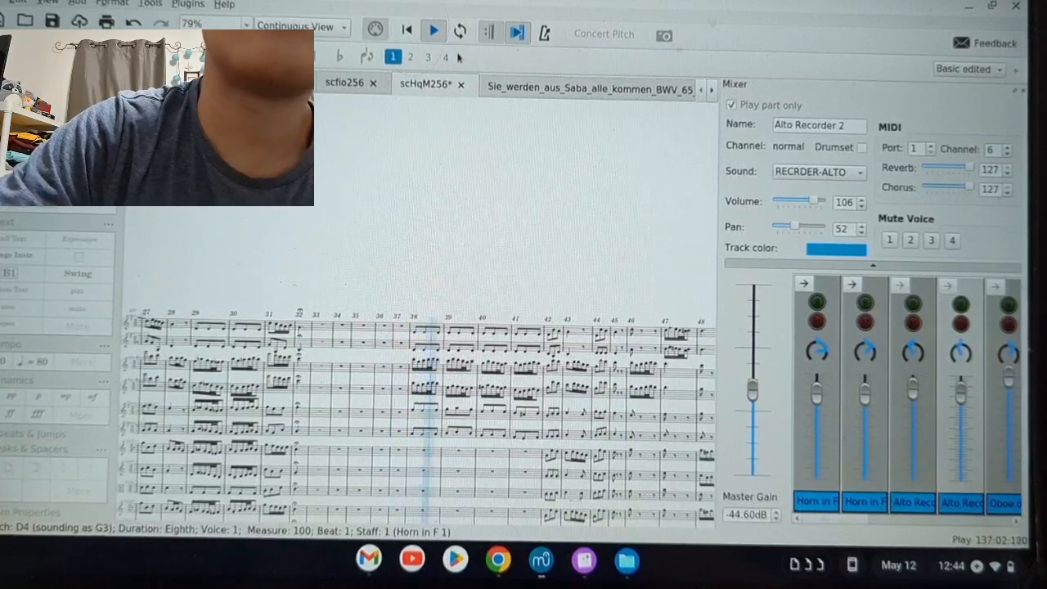
- Lower the master gain to -46.39 dB and set Alto Recorder 1's volume to 109 and Alto Recorder 2's to 104
{"action": "scroll", "coordinate": [492, 256], "scroll_direction": "down", "scroll_amount": 3}
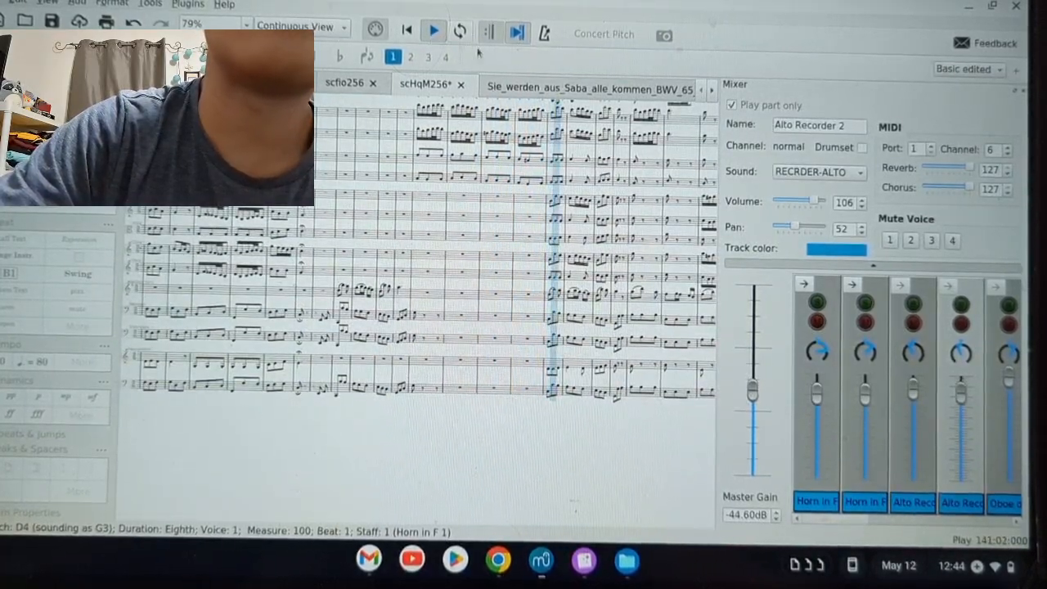
{"action": "scroll", "coordinate": [642, 319], "scroll_direction": "up", "scroll_amount": 2}
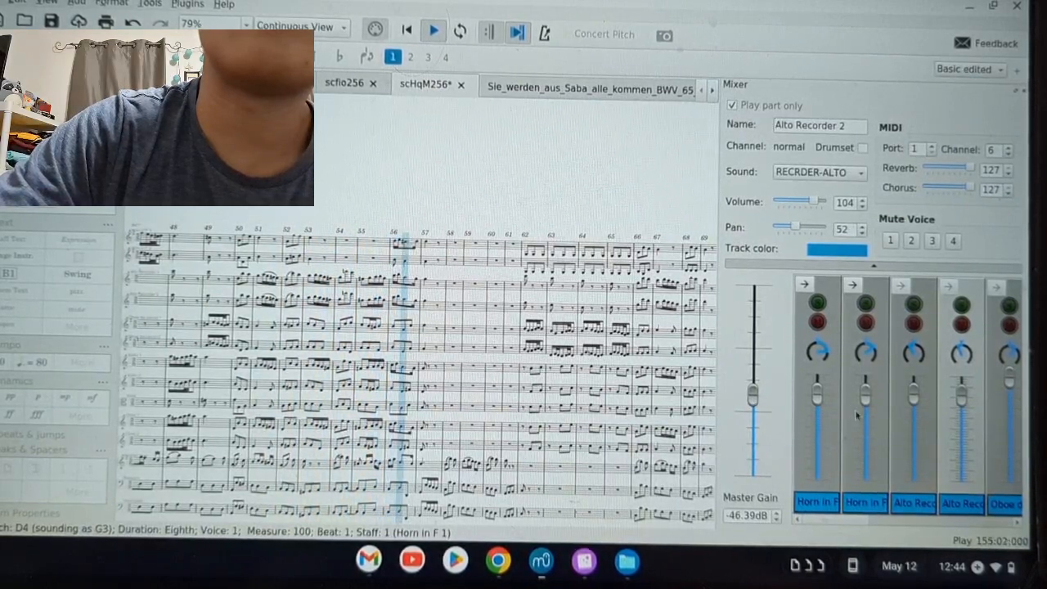
{"action": "key", "text": "XF86AudioRaiseVolume"}
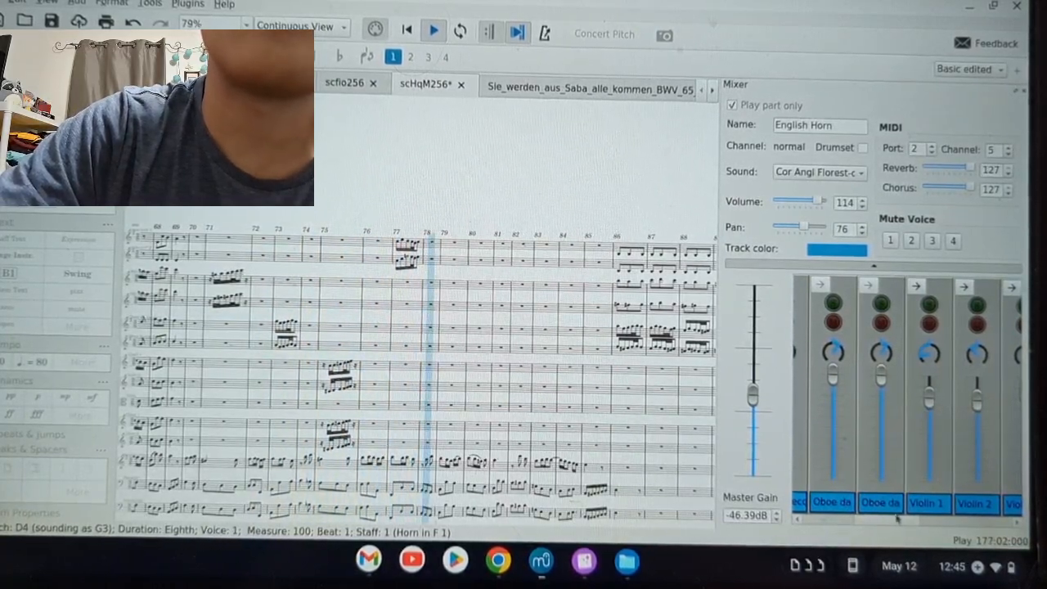
{"action": "left_click_drag", "start_coordinate": [899, 521], "coordinate": [866, 521]}
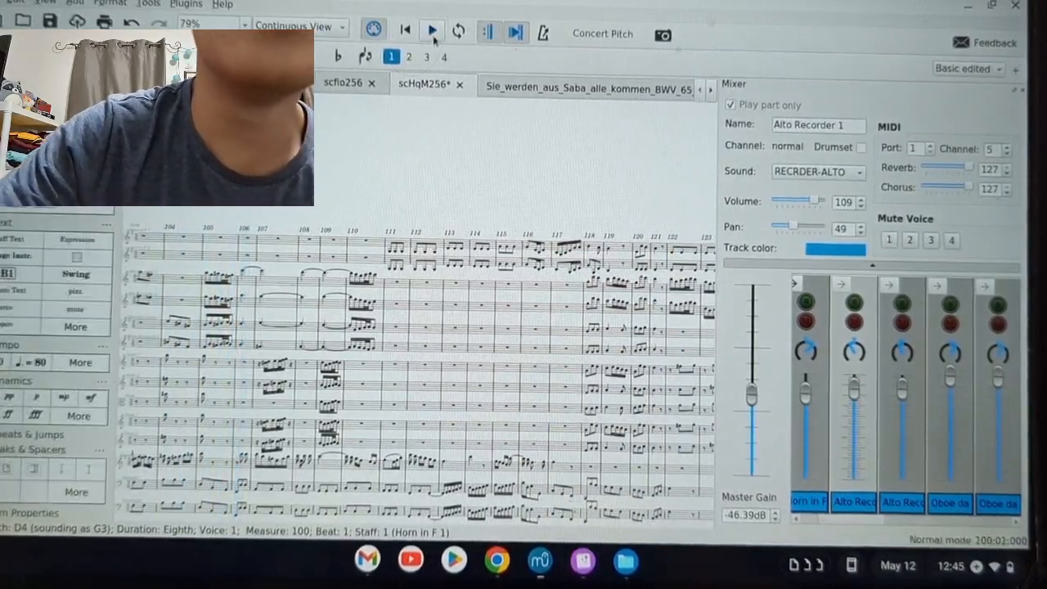
- Play the score from the English Horn's first note in measure 197
{"action": "scroll", "coordinate": [283, 467], "scroll_direction": "up", "scroll_amount": 7}
{"action": "left_click_drag", "start_coordinate": [282, 468], "coordinate": [669, 470]}
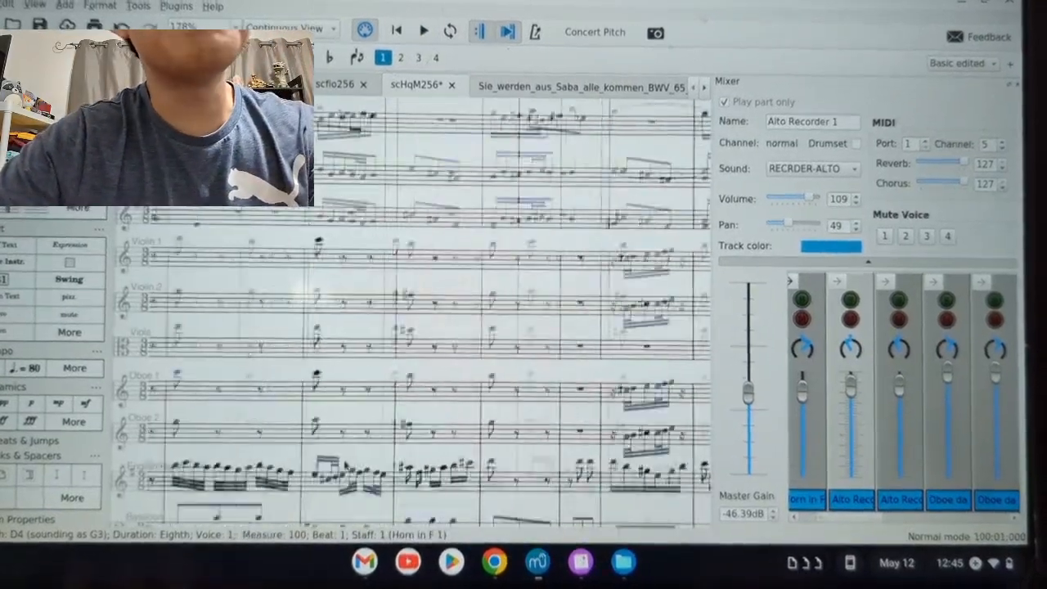
{"action": "left_click_drag", "start_coordinate": [303, 472], "coordinate": [347, 473]}
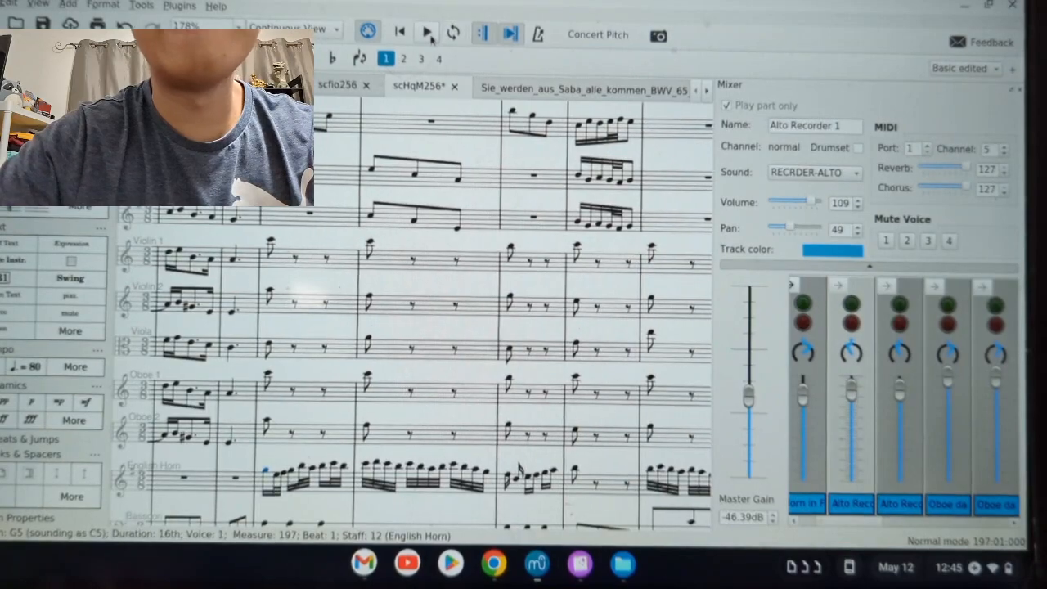
{"action": "left_click", "coordinate": [426, 33]}
{"action": "left_click", "coordinate": [427, 33]}
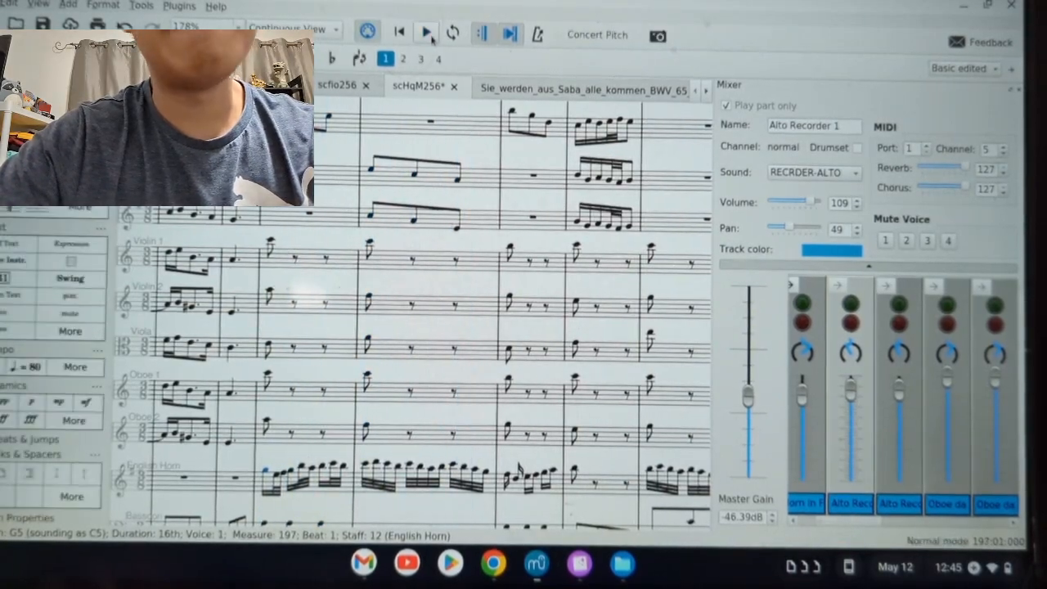
- Stop playback and set the Allegro Assai's tempo marking to dotted quarter note = 55
{"action": "scroll", "coordinate": [360, 290], "scroll_direction": "down", "scroll_amount": 15}
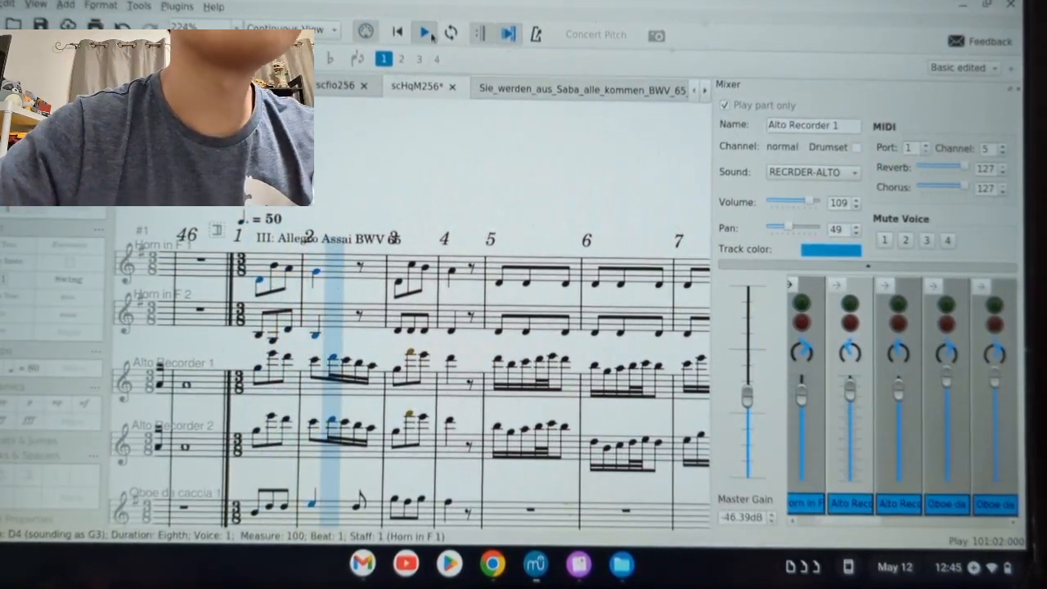
{"action": "left_click", "coordinate": [425, 33]}
{"action": "double_click", "coordinate": [273, 223]}
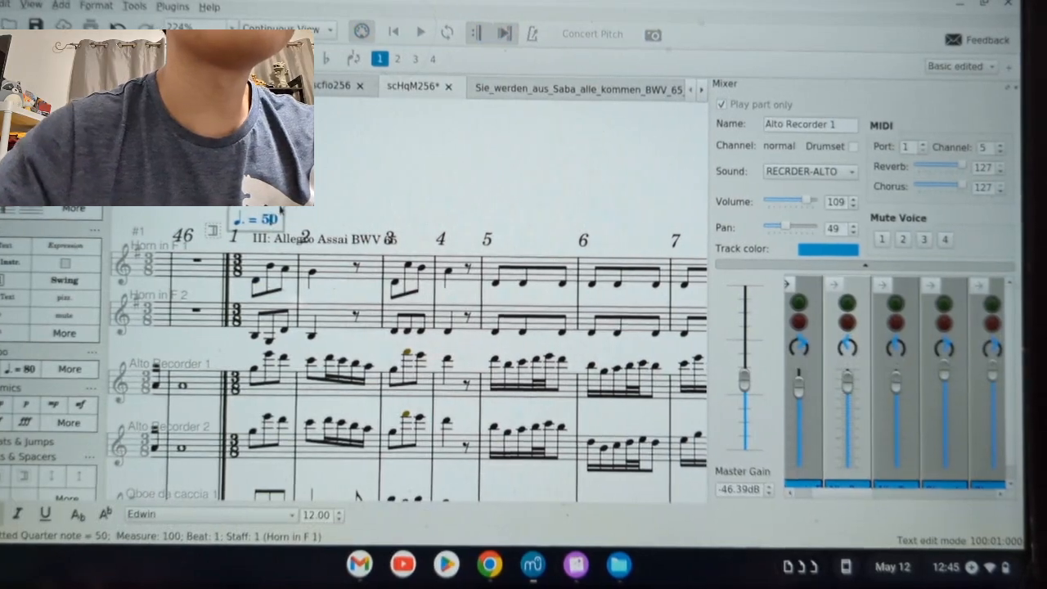
{"action": "key", "text": "BackSpace"}
{"action": "type", "text": "5"}
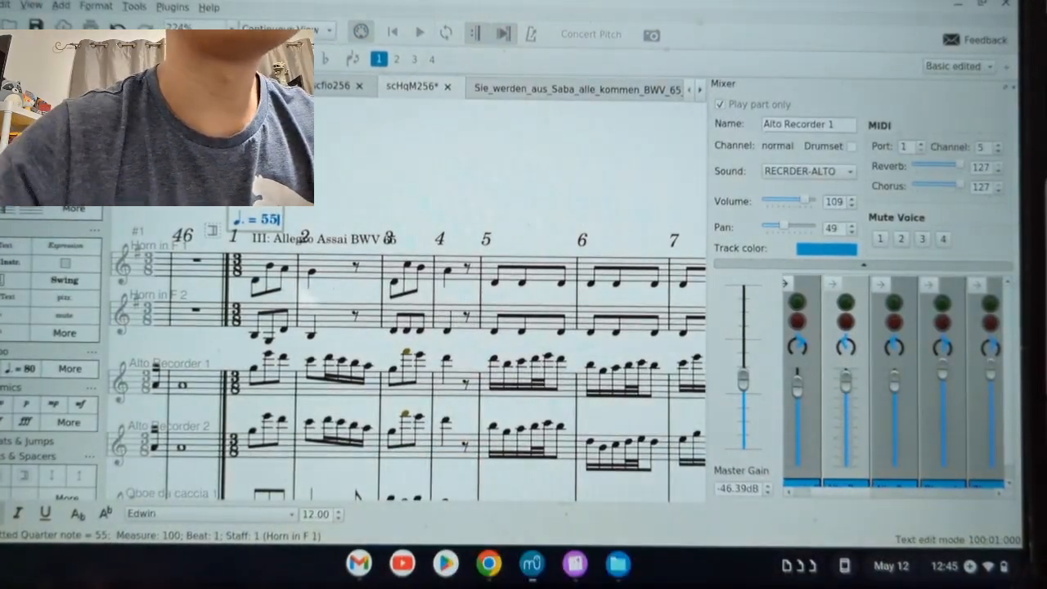
- Replay the Allegro Assai from its opening Horn in F 1 note and inspect both Oboe da caccia channels in the mixer
{"action": "left_click", "coordinate": [259, 280]}
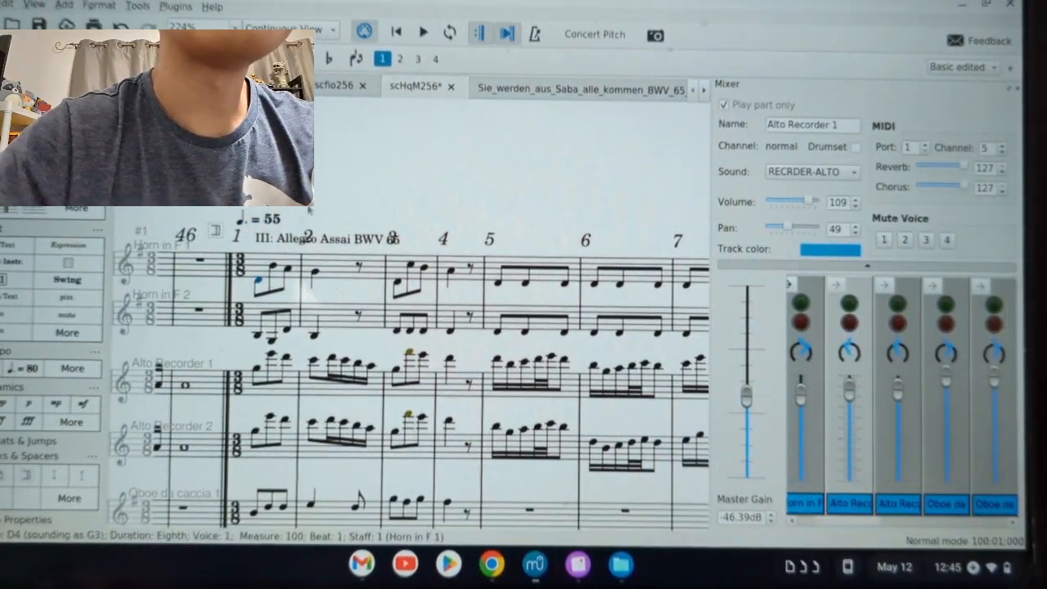
{"action": "left_click", "coordinate": [424, 34]}
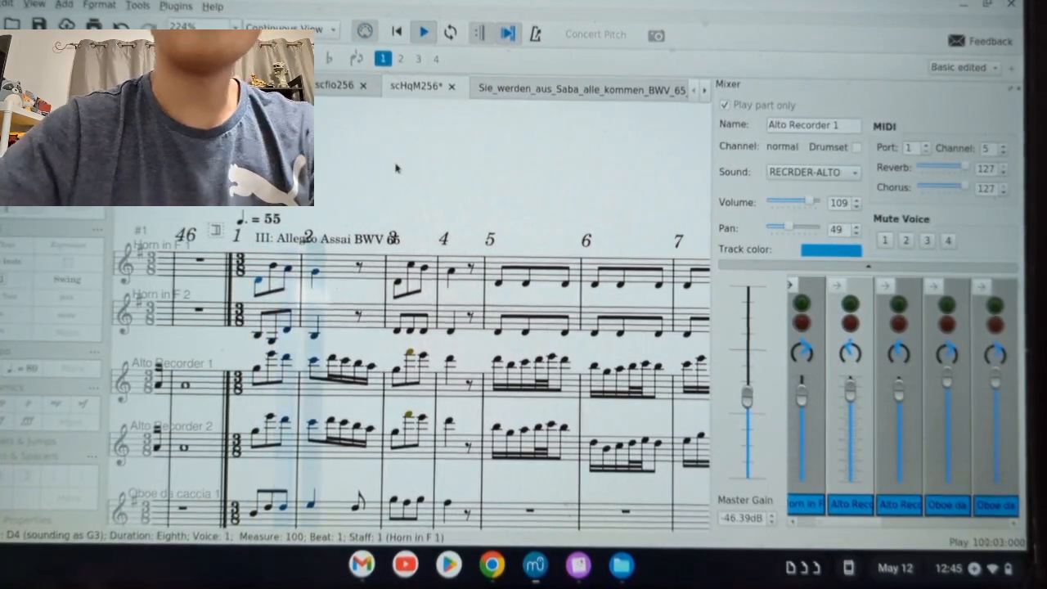
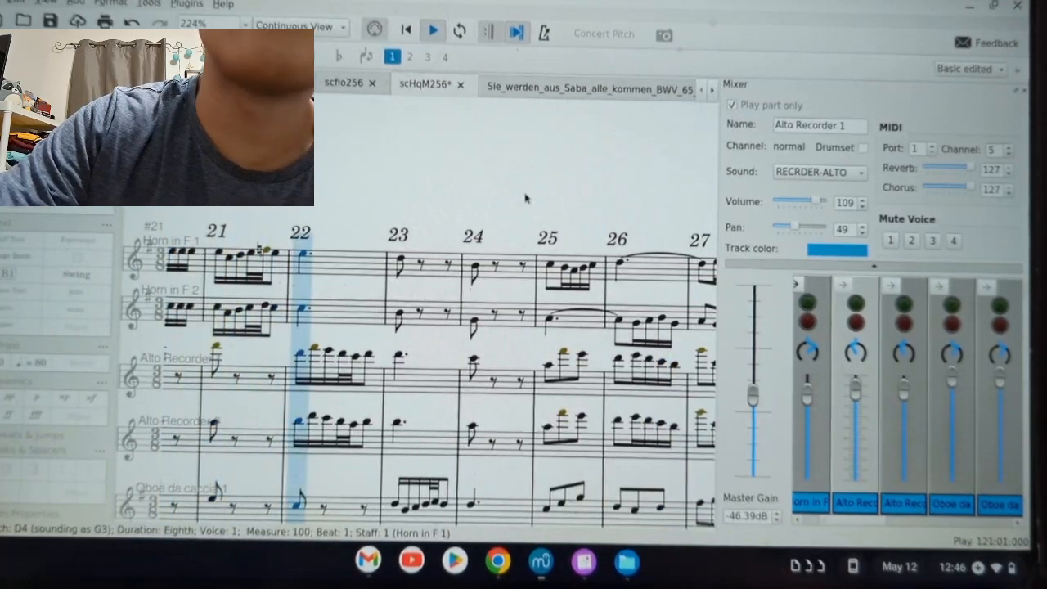
{"action": "scroll", "coordinate": [572, 286], "scroll_direction": "down", "scroll_amount": 3}
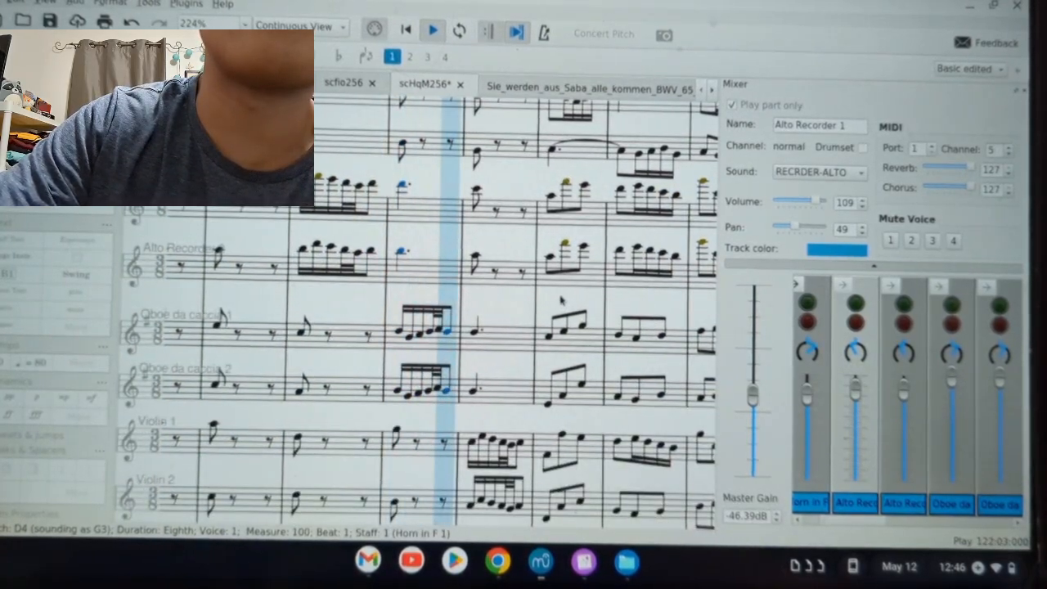
{"action": "left_click", "coordinate": [951, 378]}
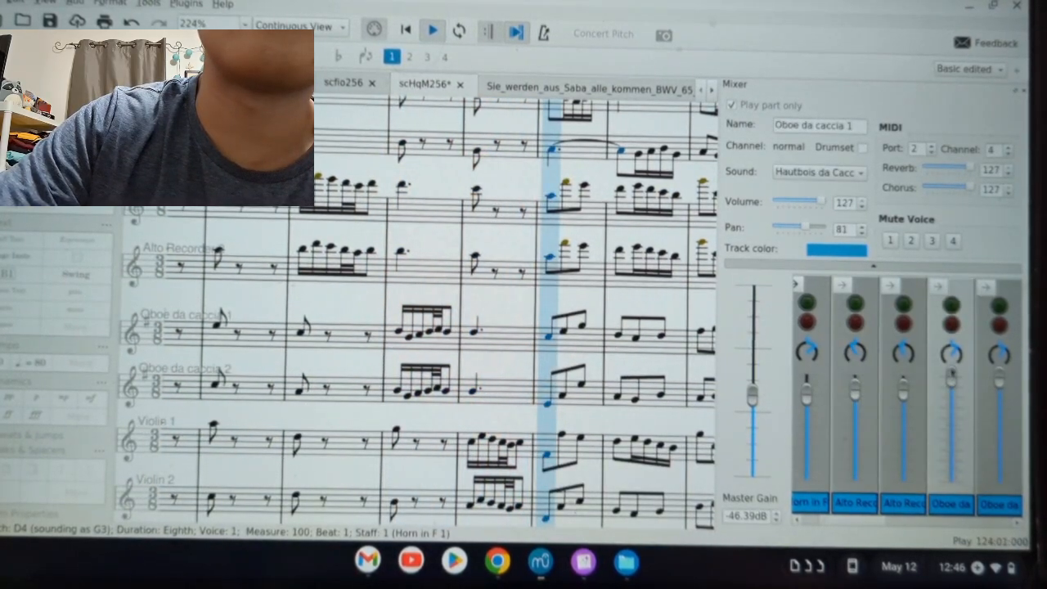
{"action": "left_click", "coordinate": [999, 377]}
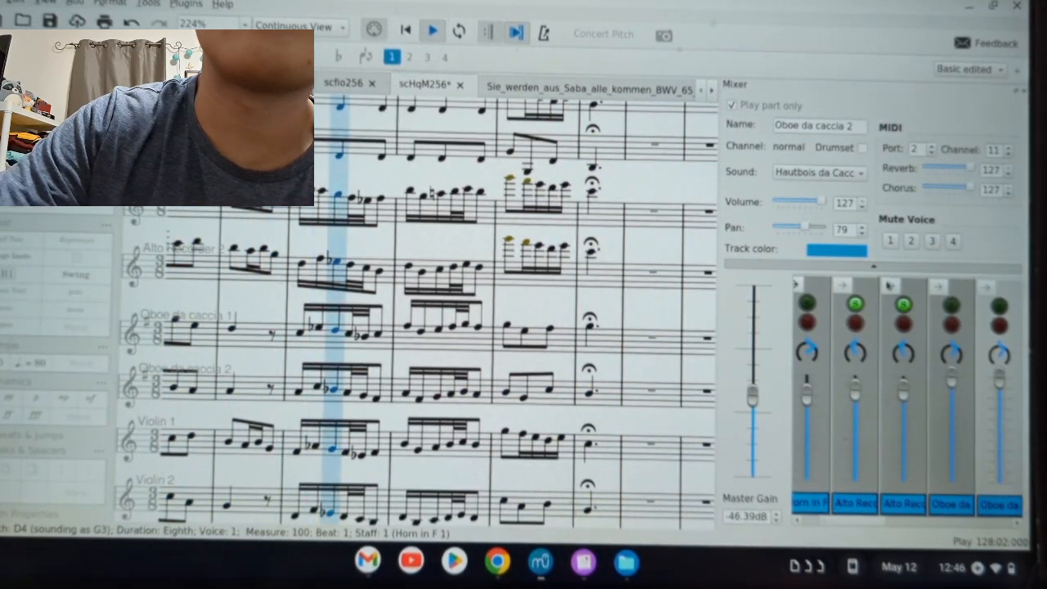
- Change the sound of Alto Recorder 1 and Alto Recorder 2 to Piccolo Expr. (3)
{"action": "left_click", "coordinate": [888, 285]}
{"action": "left_click", "coordinate": [826, 172]}
{"action": "scroll", "coordinate": [814, 255], "scroll_direction": "down", "scroll_amount": 5}
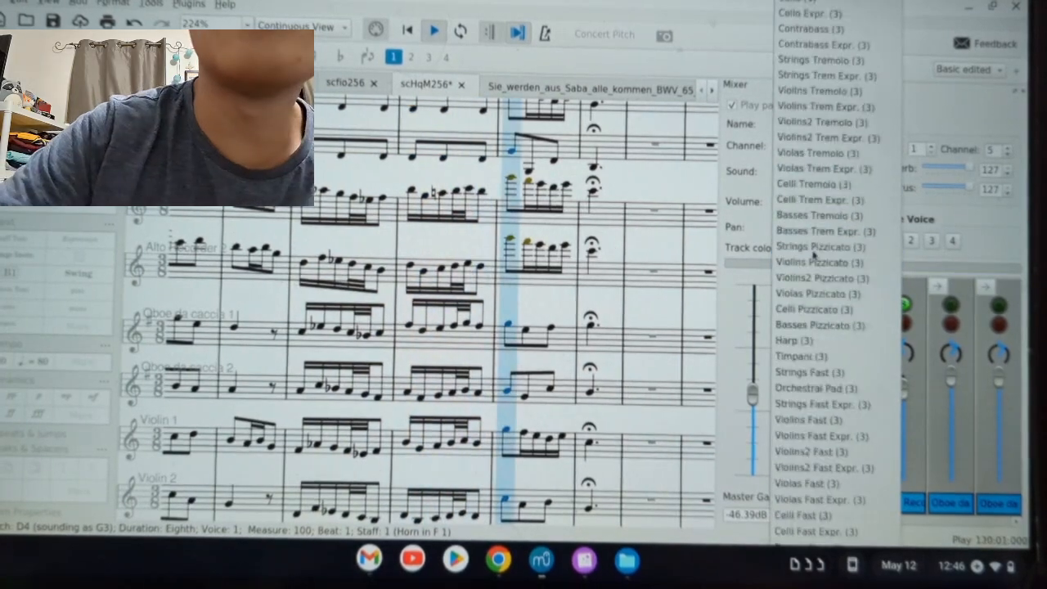
{"action": "scroll", "coordinate": [813, 255], "scroll_direction": "up", "scroll_amount": 15}
{"action": "scroll", "coordinate": [834, 368], "scroll_direction": "down", "scroll_amount": 13}
{"action": "scroll", "coordinate": [838, 286], "scroll_direction": "up", "scroll_amount": 4}
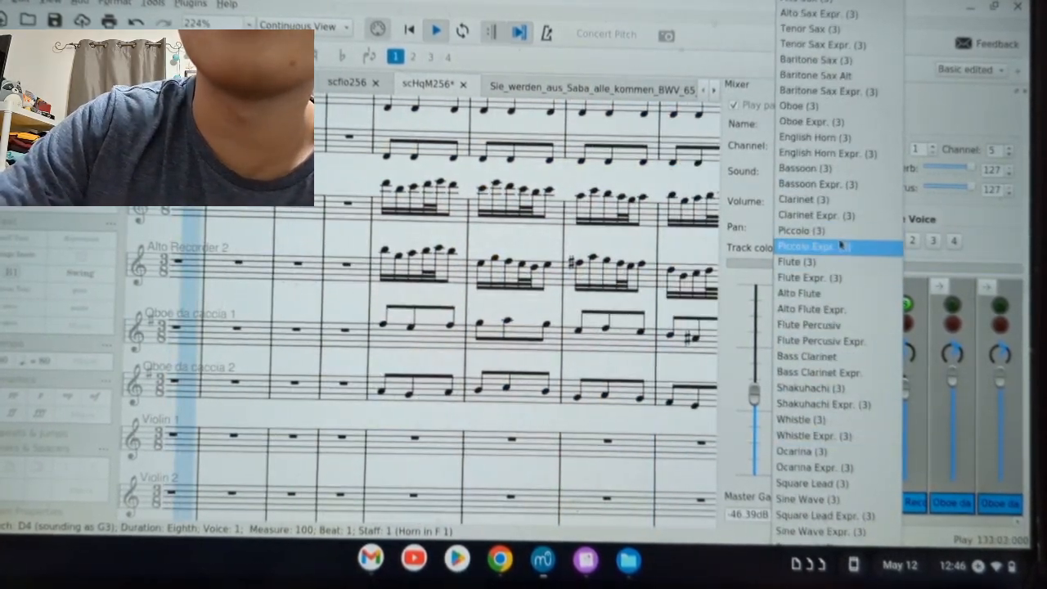
{"action": "left_click", "coordinate": [840, 245]}
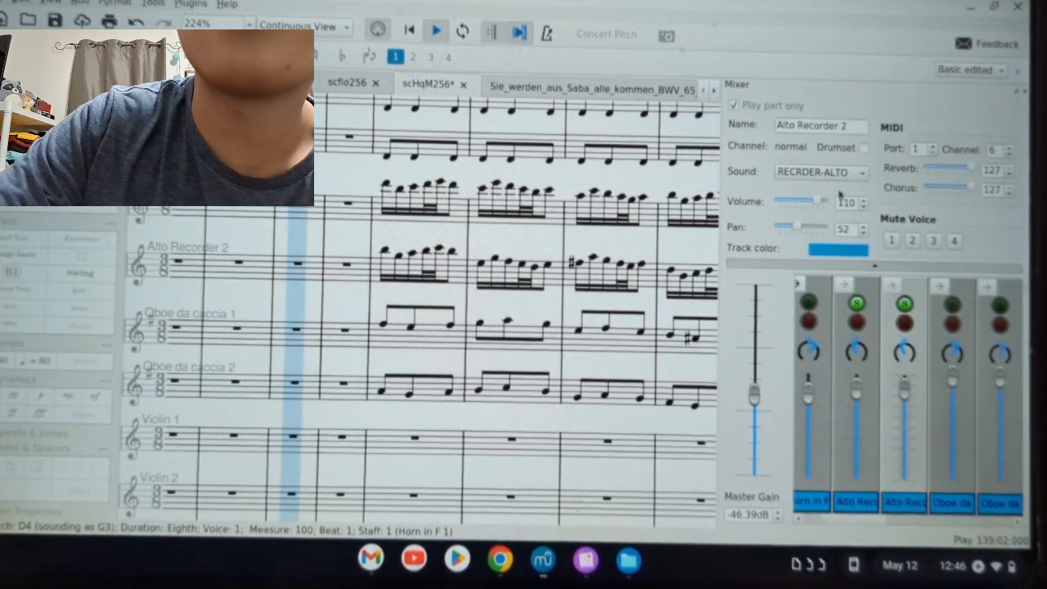
{"action": "left_click", "coordinate": [838, 173]}
{"action": "scroll", "coordinate": [830, 245], "scroll_direction": "up", "scroll_amount": 10}
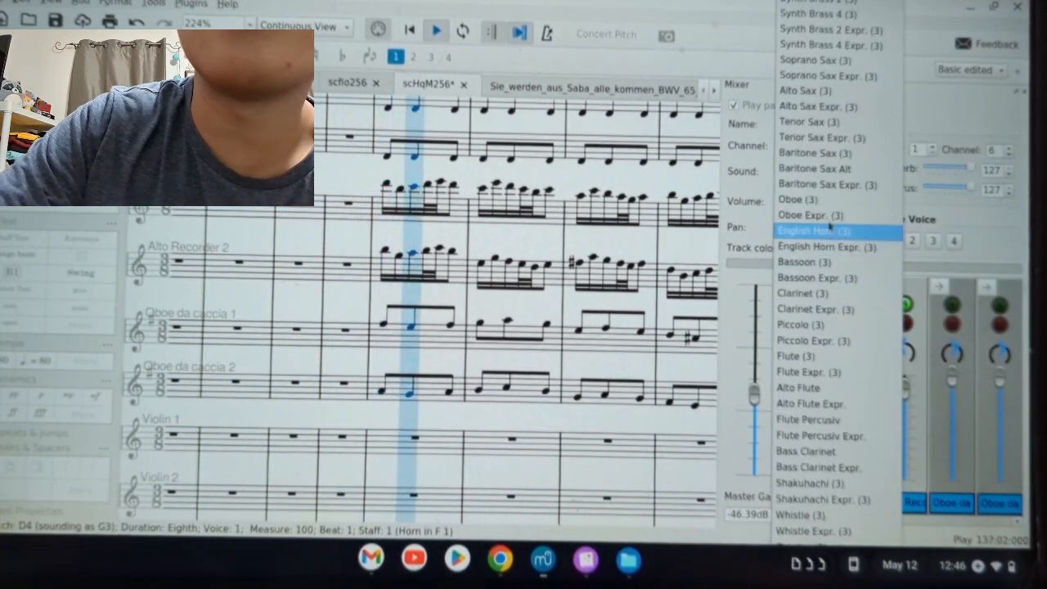
{"action": "left_click", "coordinate": [817, 340]}
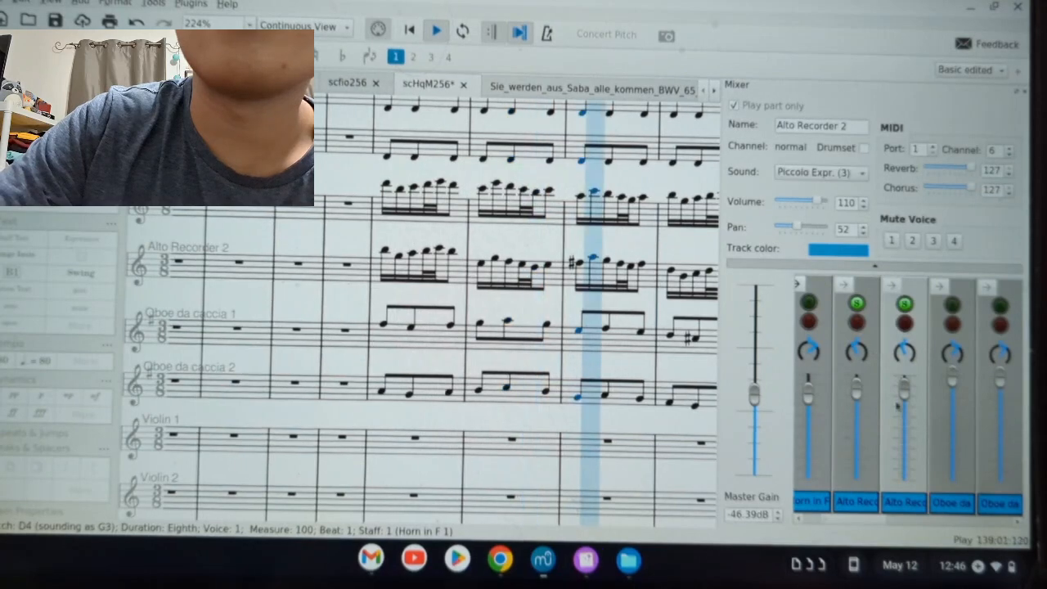
- Raise the volume of both Alto Recorder channels to 127
{"action": "left_click_drag", "start_coordinate": [860, 394], "coordinate": [871, 372]}
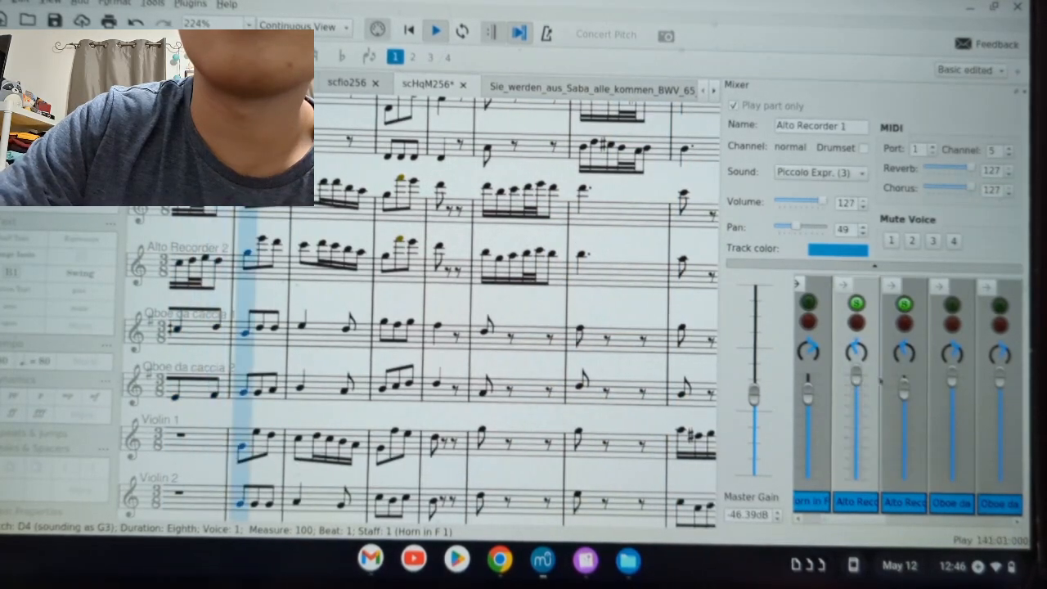
{"action": "left_click", "coordinate": [902, 393]}
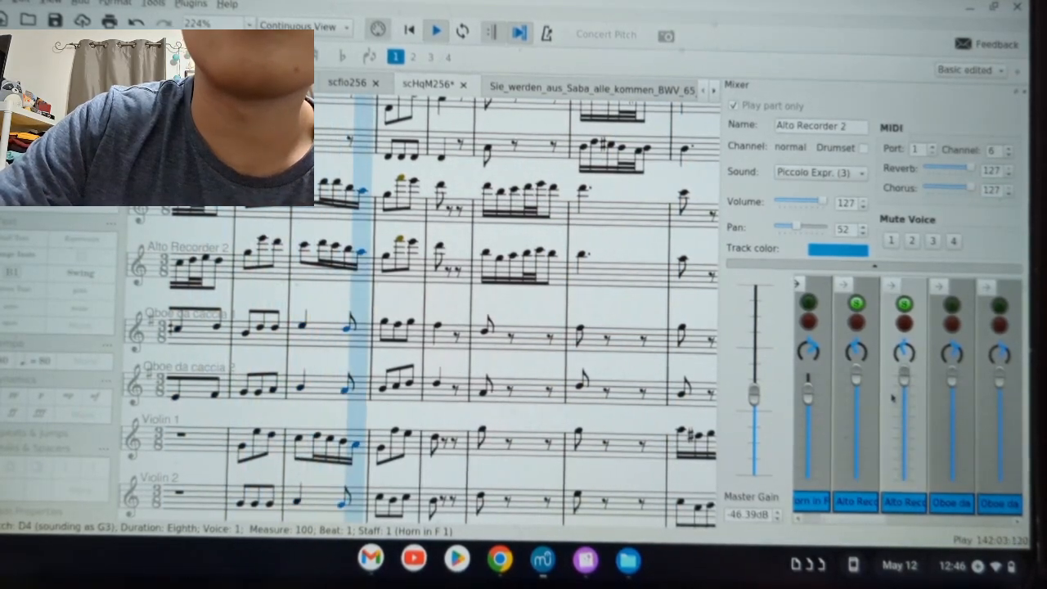
{"action": "mouse_move", "coordinate": [865, 349]}
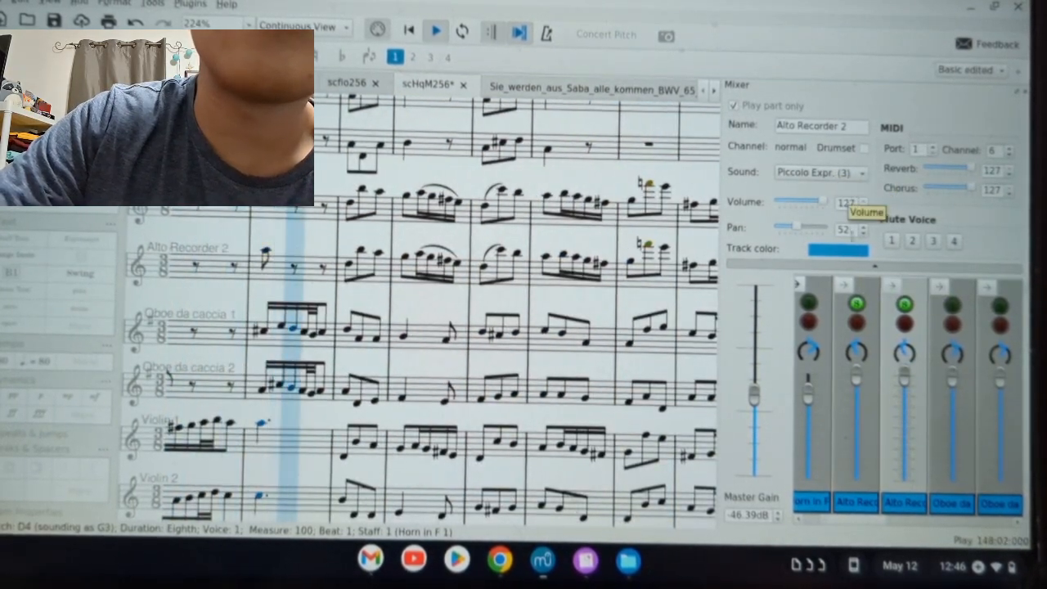
{"action": "mouse_move", "coordinate": [809, 395]}
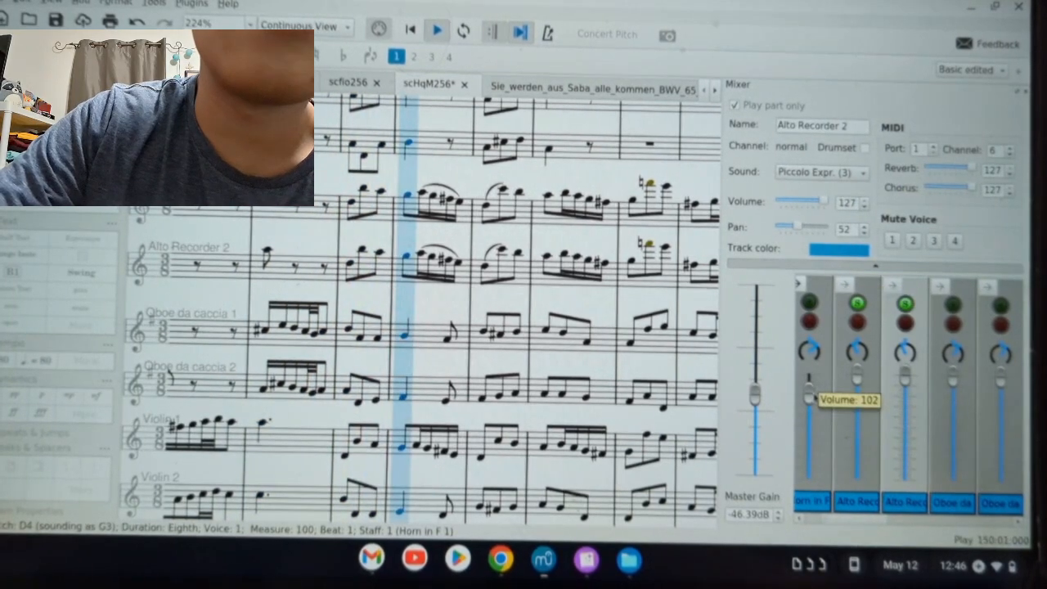
- Switch both Alto Recorders to the Piccolo (3) sound and turn off solo on their channels
{"action": "left_click", "coordinate": [846, 174]}
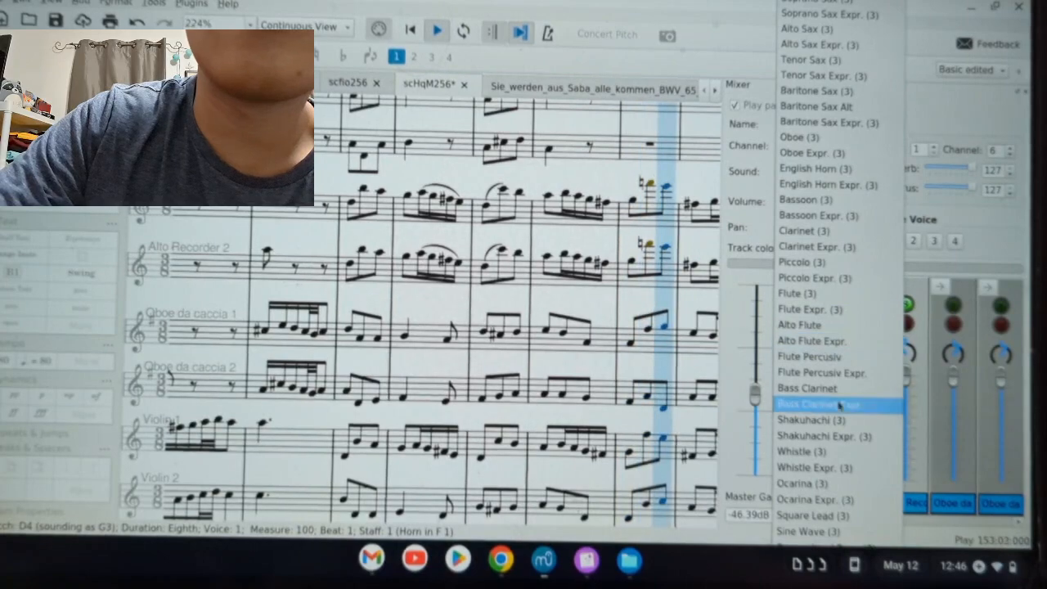
{"action": "scroll", "coordinate": [842, 409], "scroll_direction": "down", "scroll_amount": 3}
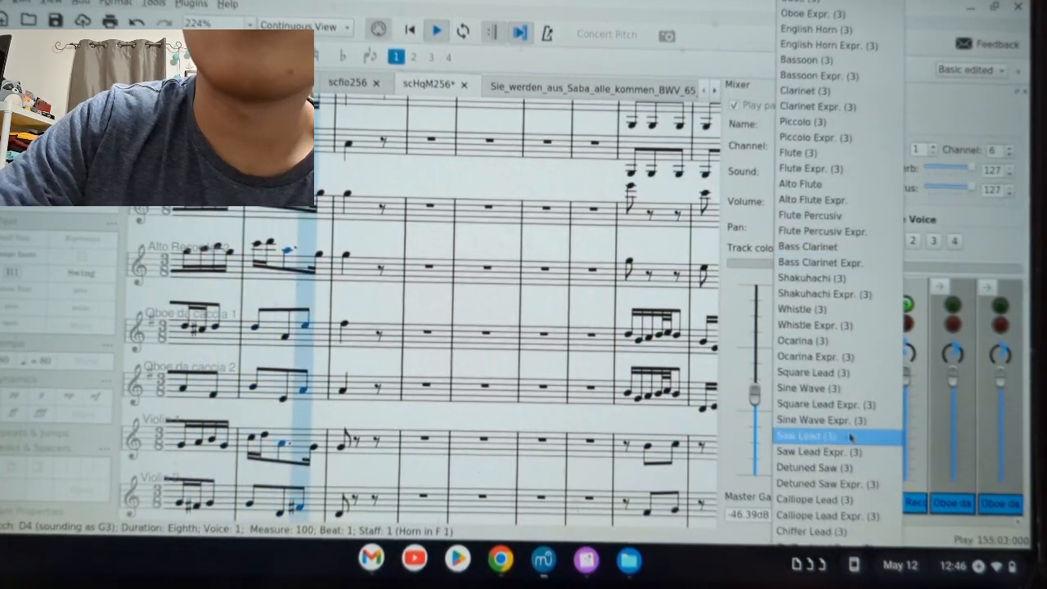
{"action": "scroll", "coordinate": [847, 357], "scroll_direction": "up", "scroll_amount": 1}
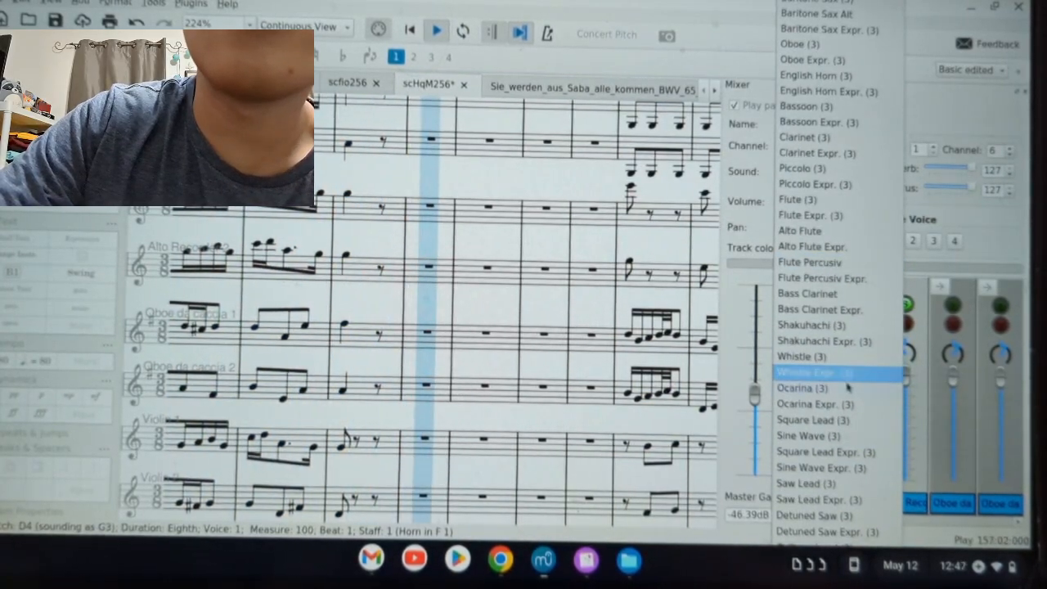
{"action": "scroll", "coordinate": [842, 337], "scroll_direction": "up", "scroll_amount": 1}
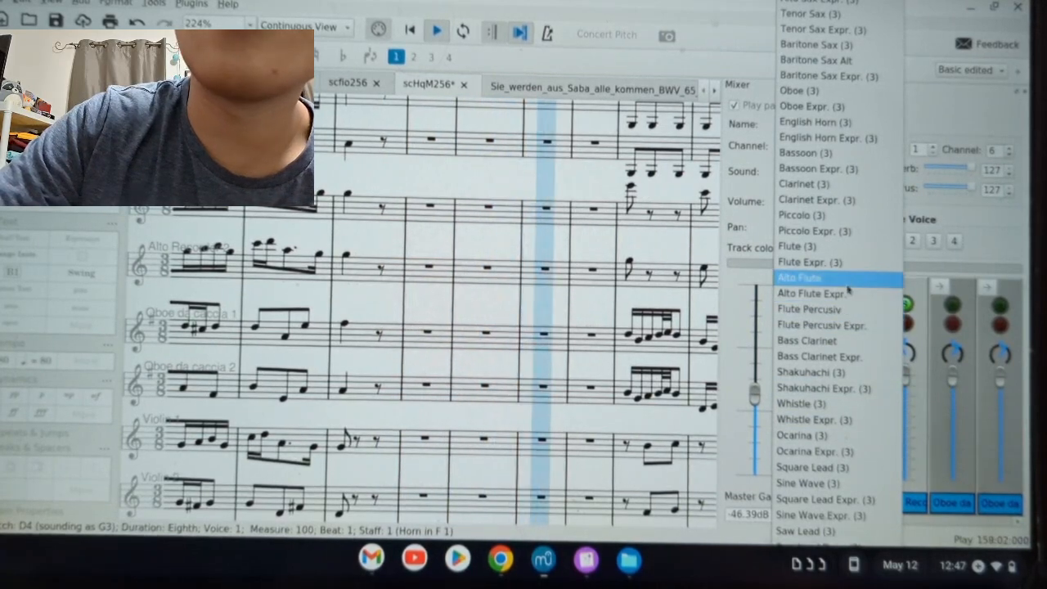
{"action": "scroll", "coordinate": [829, 262], "scroll_direction": "up", "scroll_amount": 1}
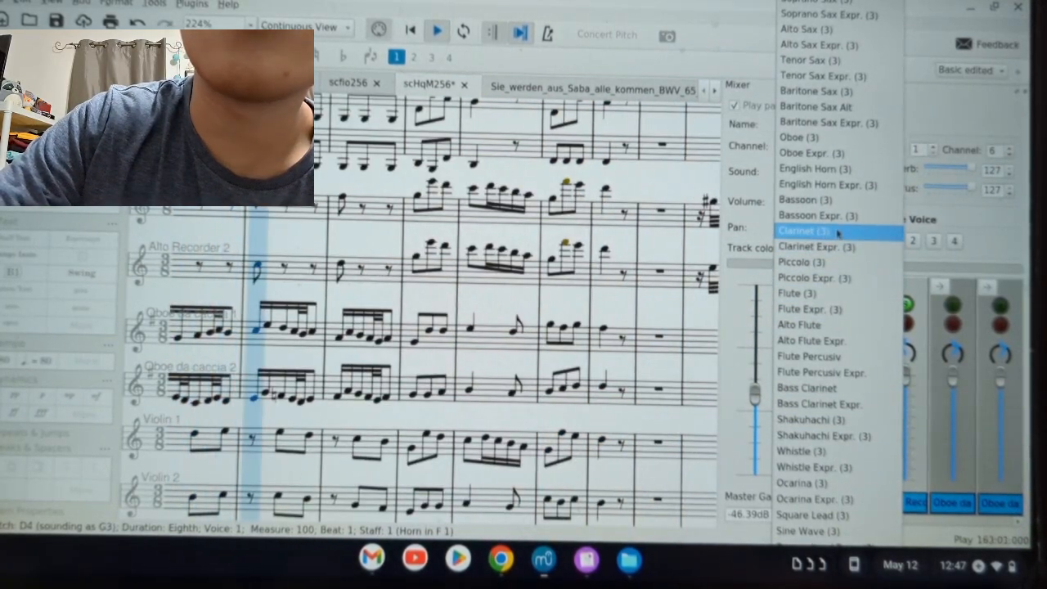
{"action": "left_click", "coordinate": [824, 279]}
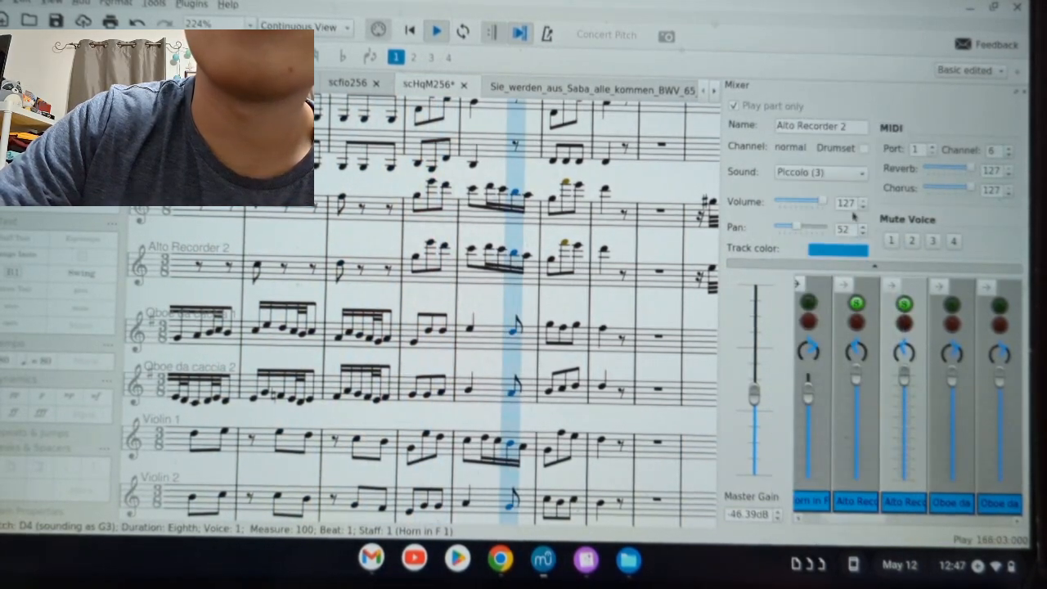
{"action": "left_click", "coordinate": [859, 292]}
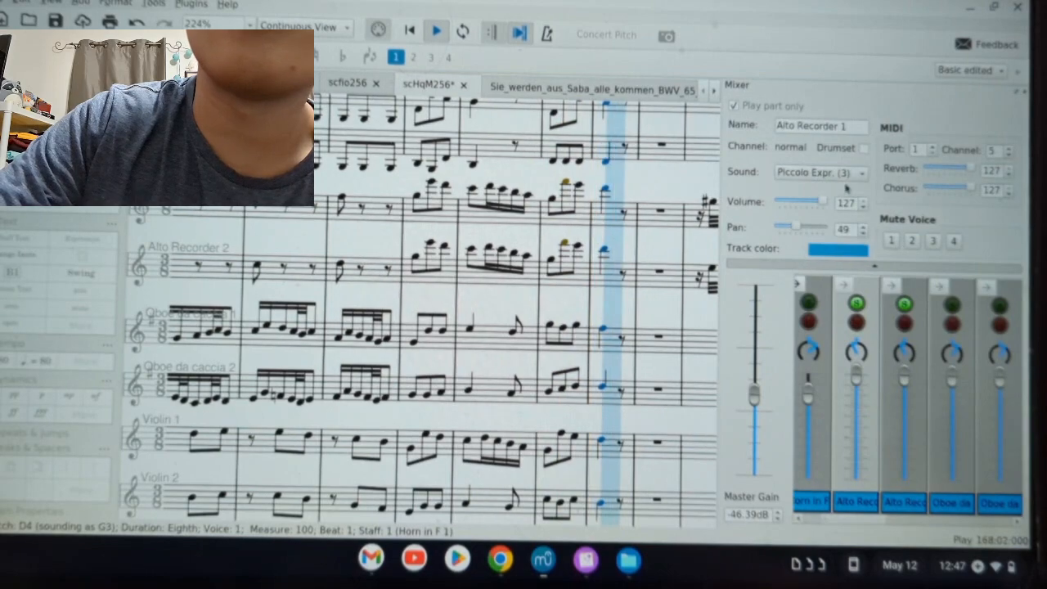
{"action": "left_click", "coordinate": [847, 175]}
{"action": "left_click", "coordinate": [826, 262]}
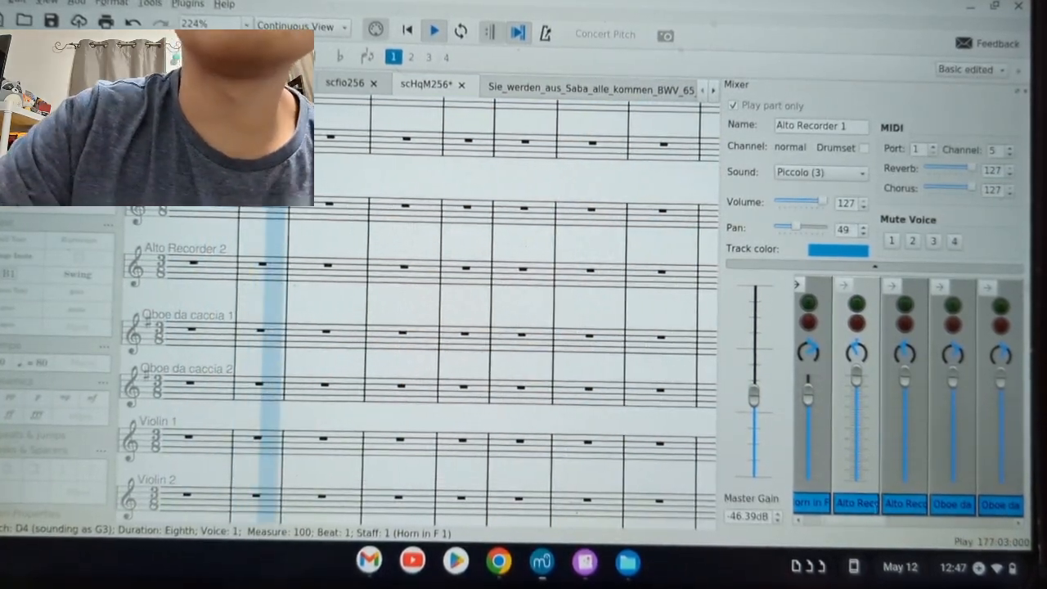
- Stop playback and replay the Allegro Assai from Alto Recorder 2's note in measure 162
{"action": "left_click_drag", "start_coordinate": [876, 519], "coordinate": [853, 519]}
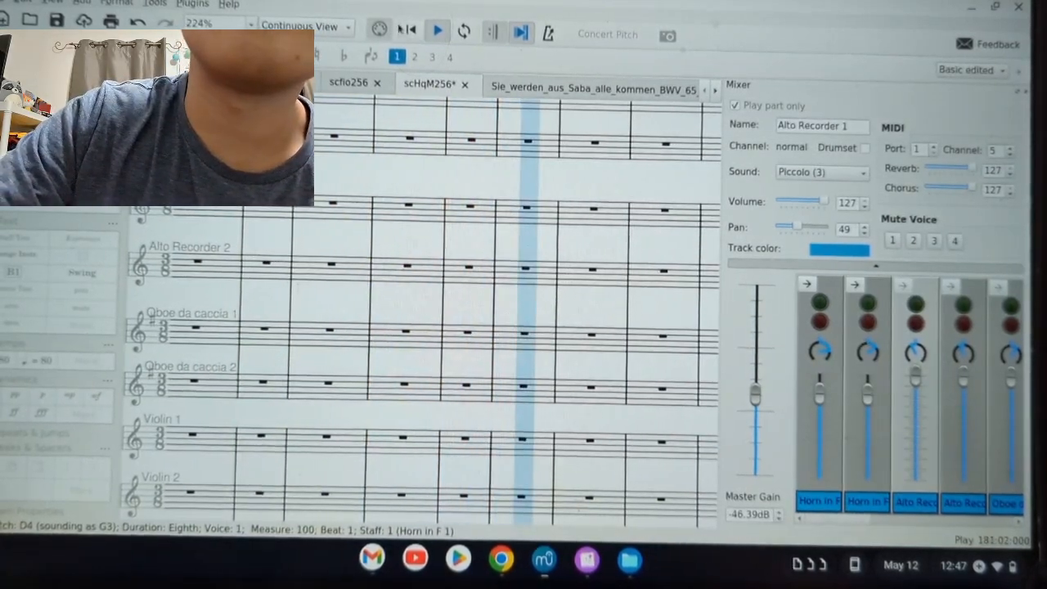
{"action": "key", "text": "space"}
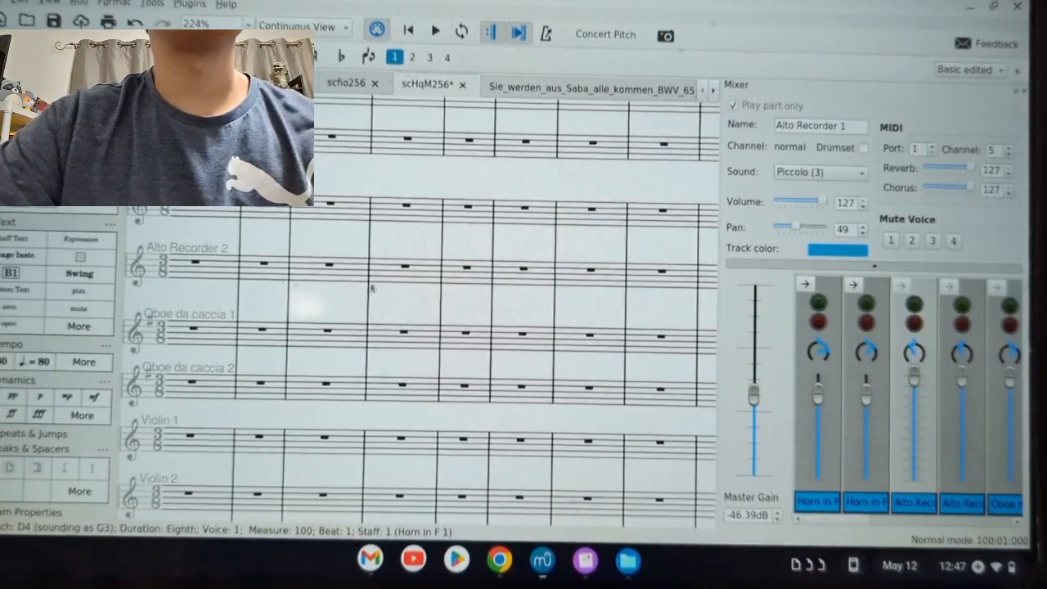
{"action": "scroll", "coordinate": [366, 293], "scroll_direction": "left", "scroll_amount": 15}
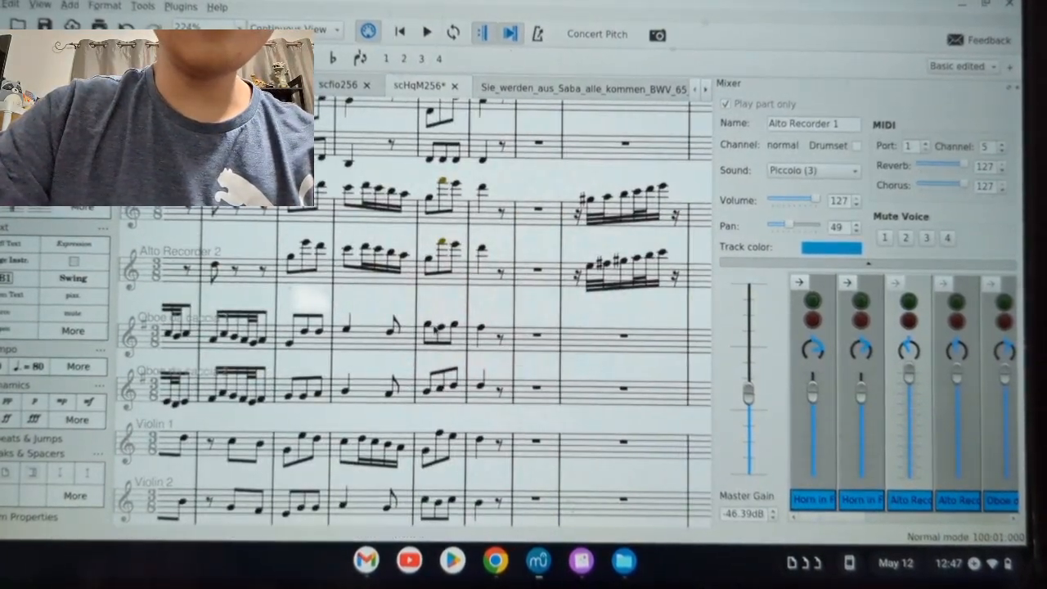
{"action": "scroll", "coordinate": [283, 290], "scroll_direction": "left", "scroll_amount": 10}
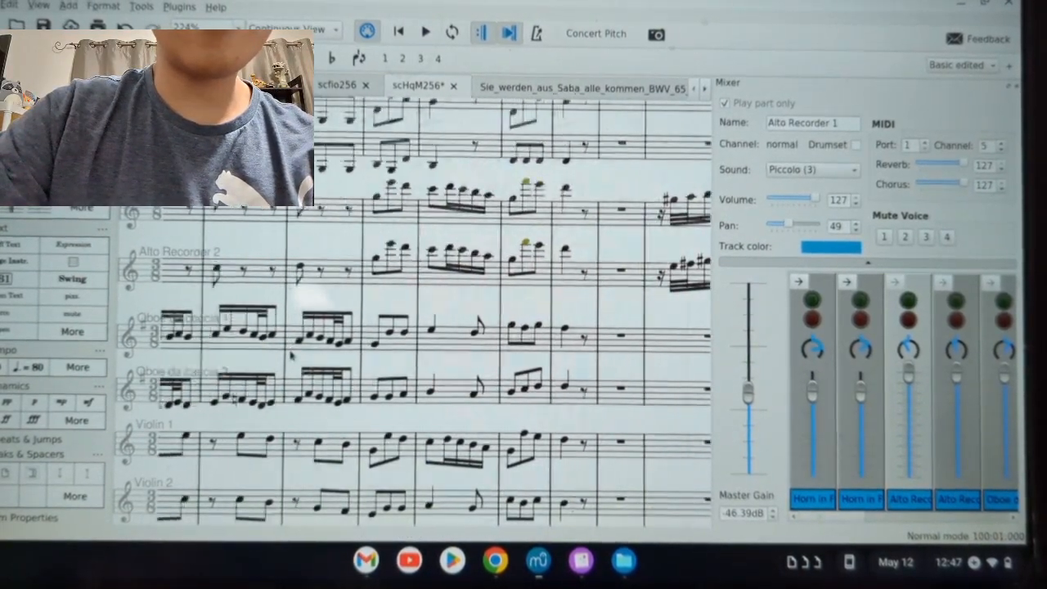
{"action": "left_click", "coordinate": [298, 267]}
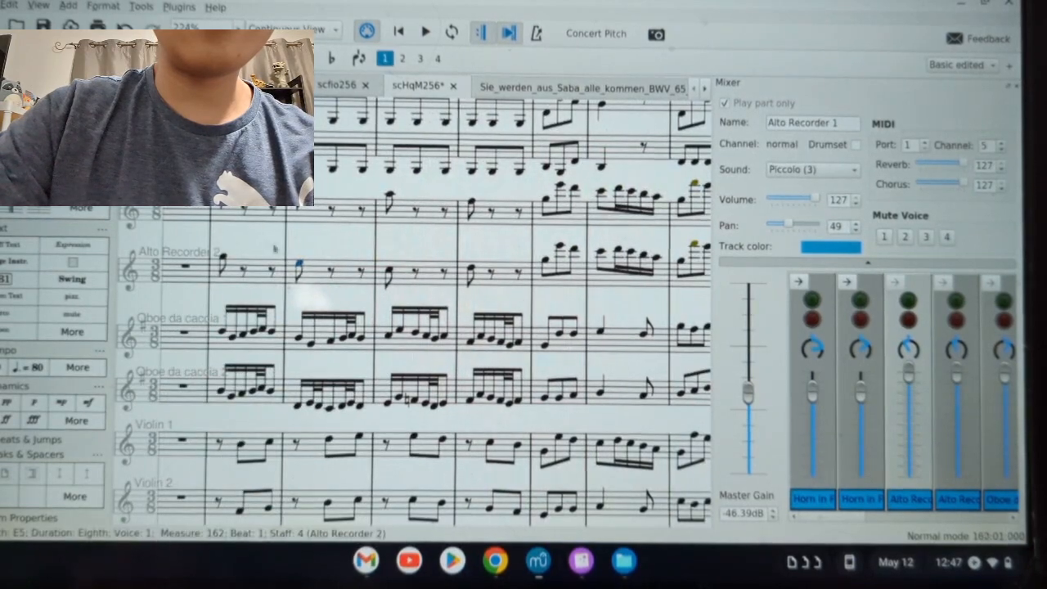
{"action": "left_click", "coordinate": [432, 33]}
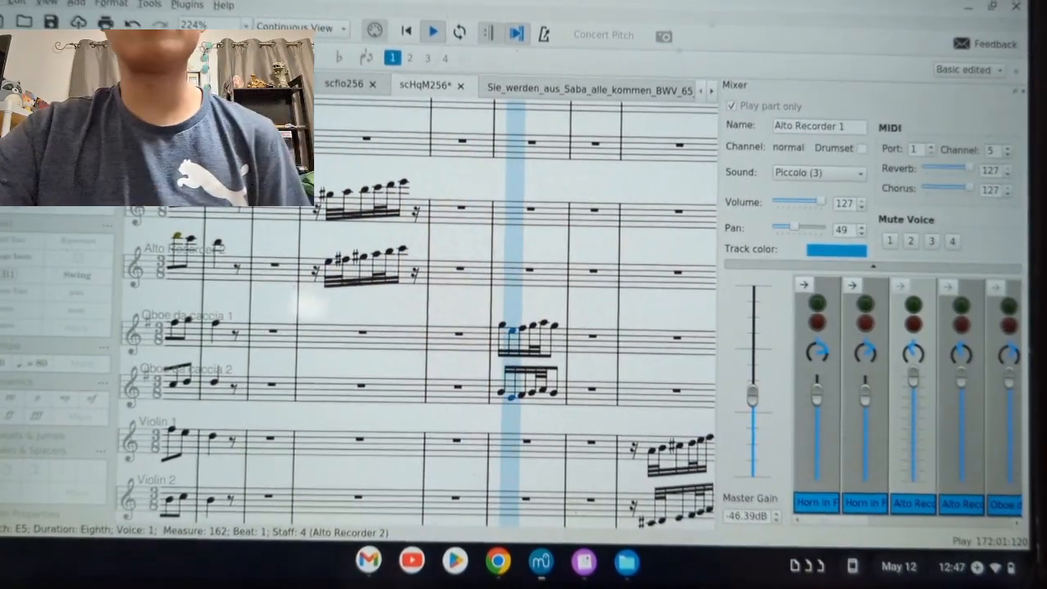
- Assign the RECRDER-ALTO sound to both Alto Recorder 1 and Alto Recorder 2
{"action": "left_click", "coordinate": [850, 177]}
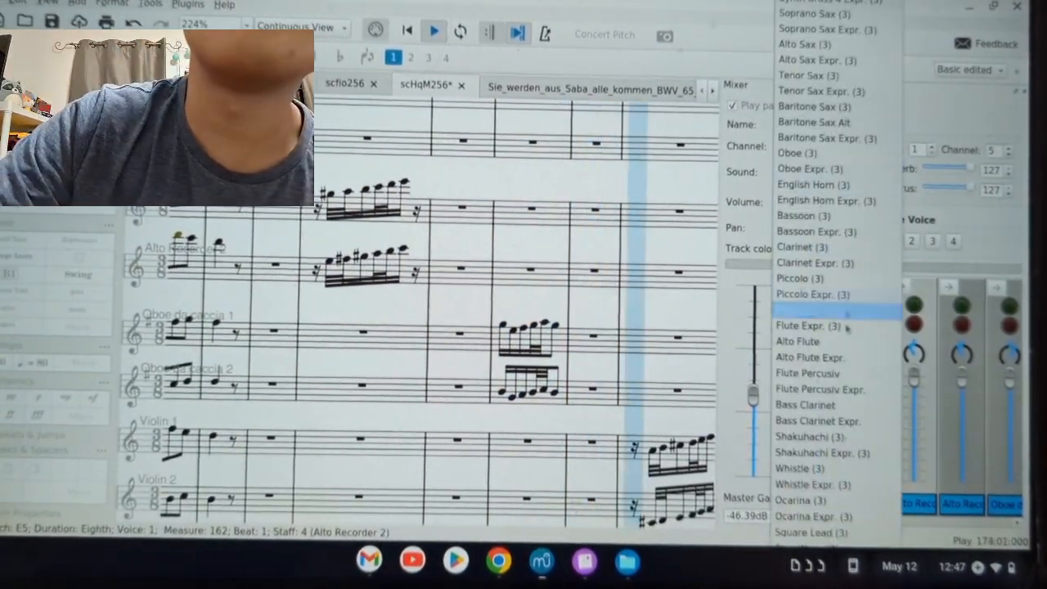
{"action": "scroll", "coordinate": [845, 422], "scroll_direction": "down", "scroll_amount": 2}
{"action": "scroll", "coordinate": [846, 422], "scroll_direction": "down", "scroll_amount": 20}
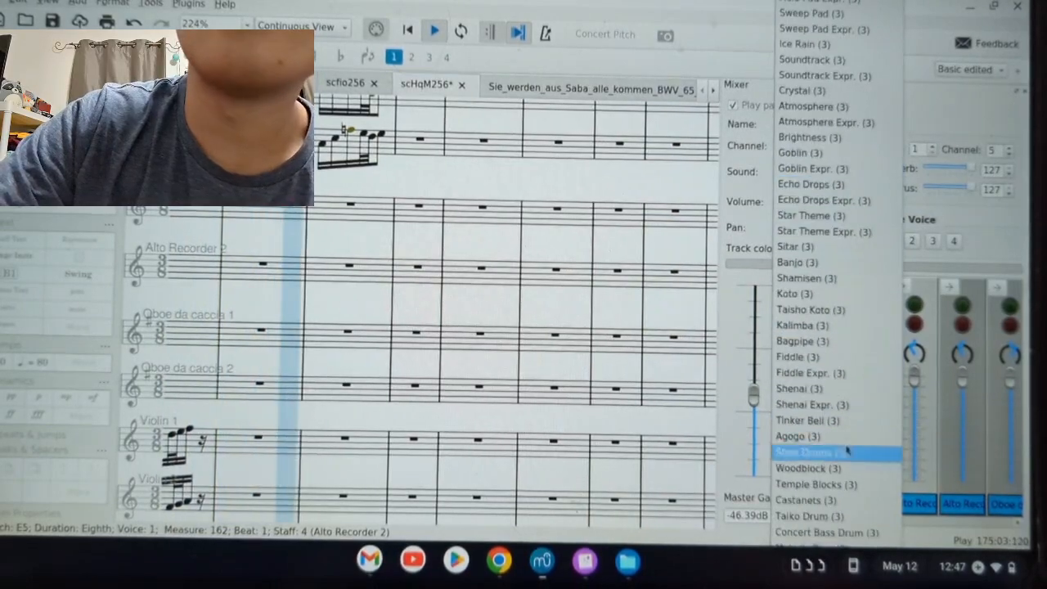
{"action": "scroll", "coordinate": [848, 451], "scroll_direction": "down", "scroll_amount": 4}
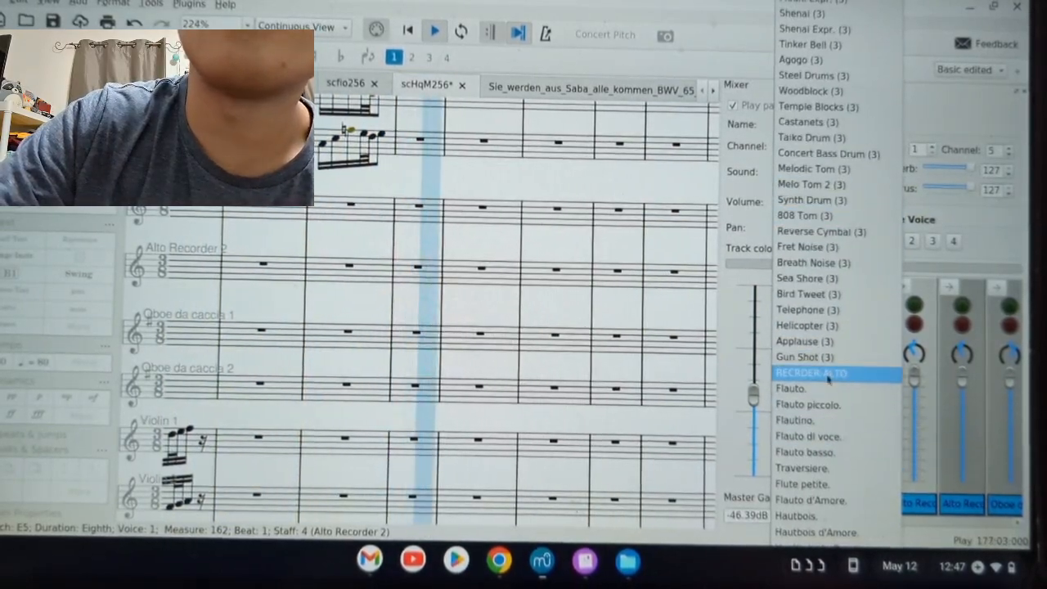
{"action": "left_click", "coordinate": [827, 377]}
{"action": "left_click", "coordinate": [820, 173]}
{"action": "scroll", "coordinate": [864, 421], "scroll_direction": "down", "scroll_amount": 8}
{"action": "scroll", "coordinate": [864, 420], "scroll_direction": "down", "scroll_amount": 10}
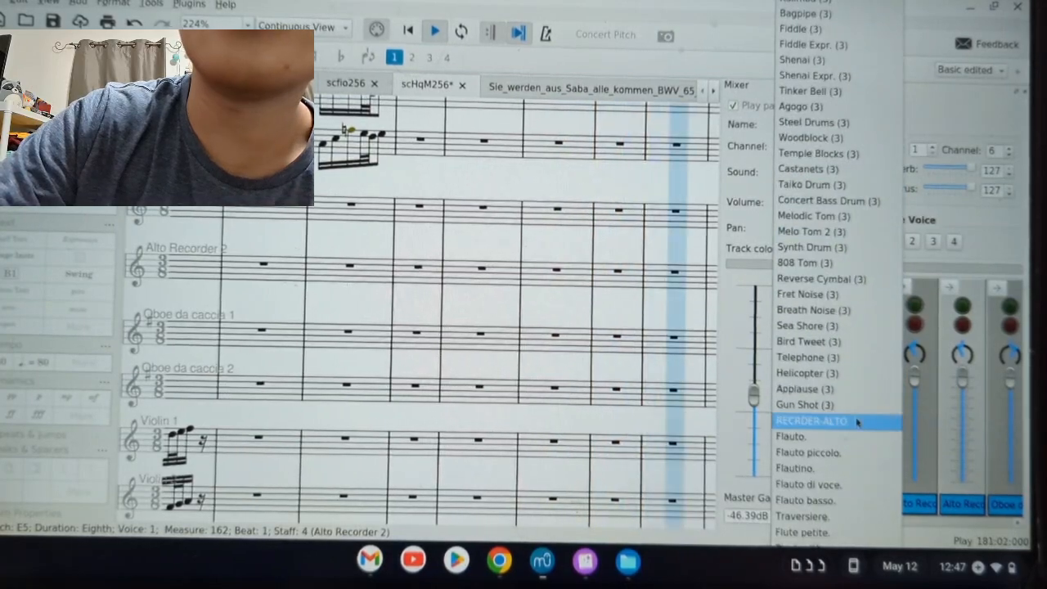
{"action": "left_click", "coordinate": [859, 420]}
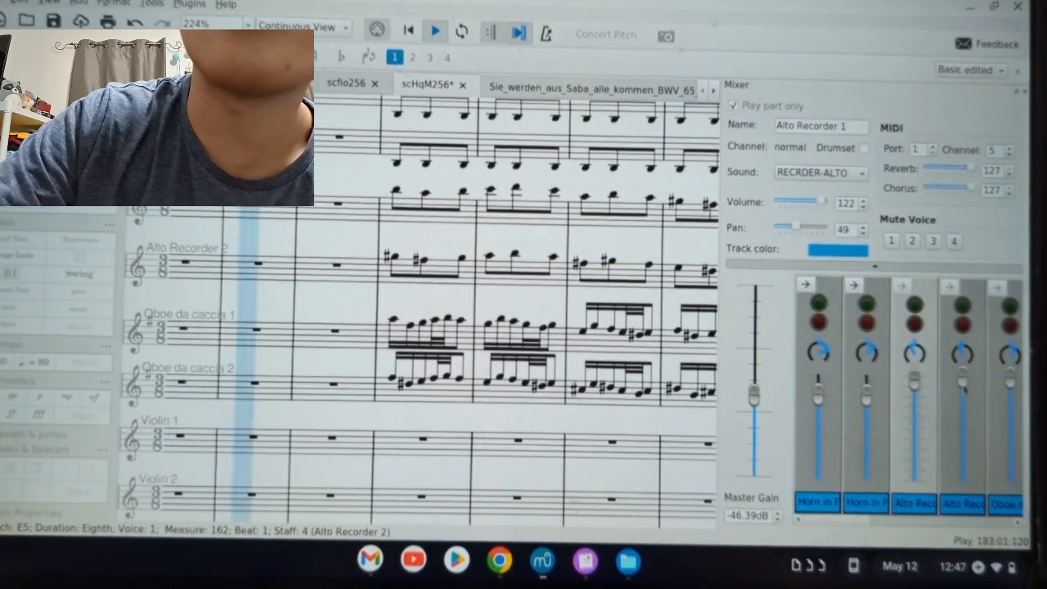
- Set Alto Recorder 1's volume to 108 and lower Alto Recorder 2's volume to a similar level
{"action": "left_click_drag", "start_coordinate": [964, 389], "coordinate": [955, 399]}
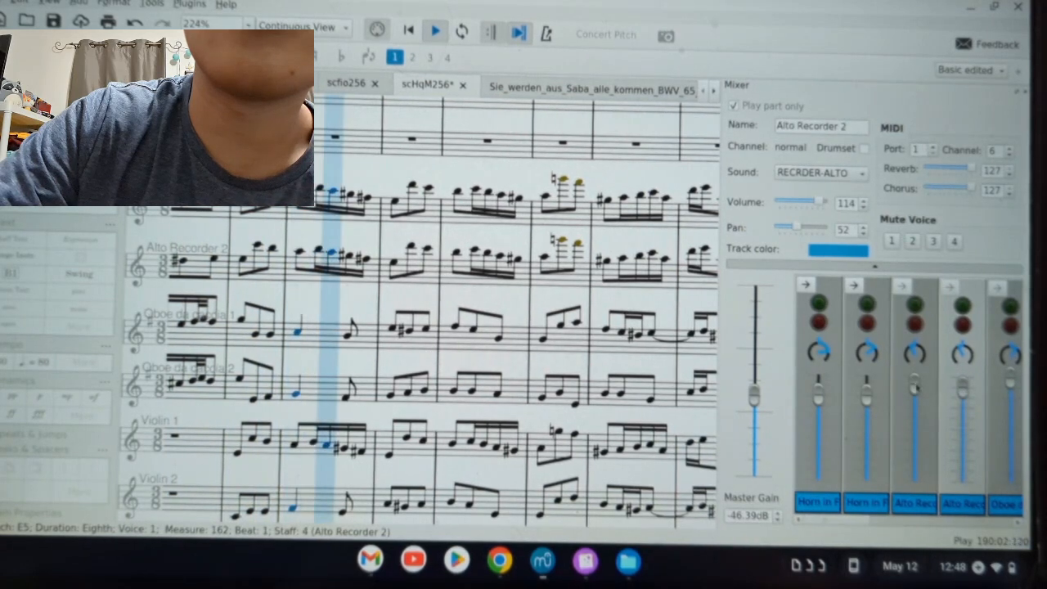
{"action": "left_click", "coordinate": [915, 384]}
{"action": "left_click_drag", "start_coordinate": [964, 392], "coordinate": [916, 398]}
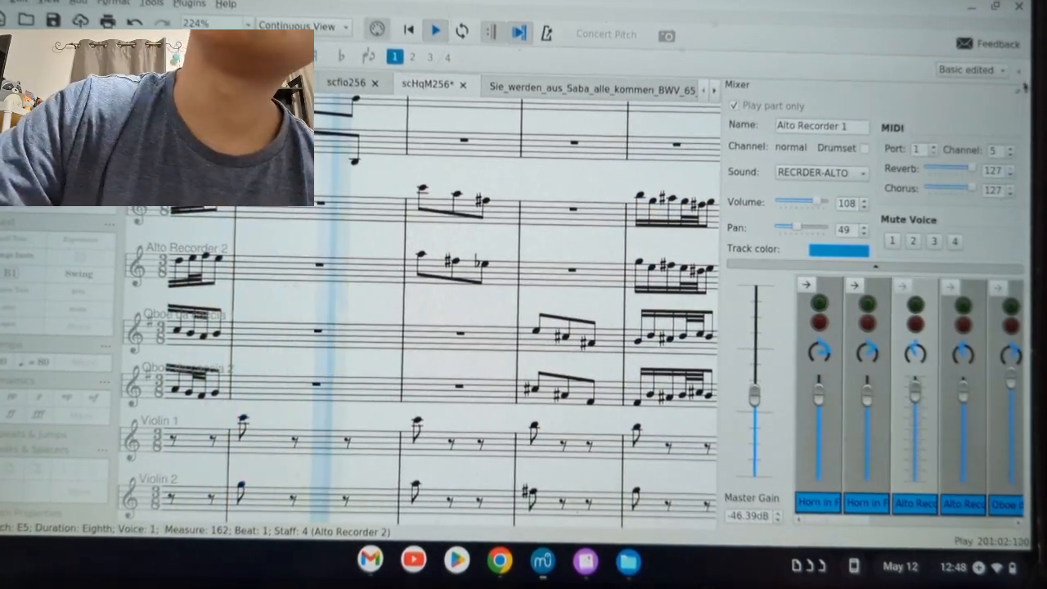
- Close the mixer, follow the lower staves during playback and stop the playback
{"action": "scroll", "coordinate": [720, 294], "scroll_direction": "down", "scroll_amount": 5}
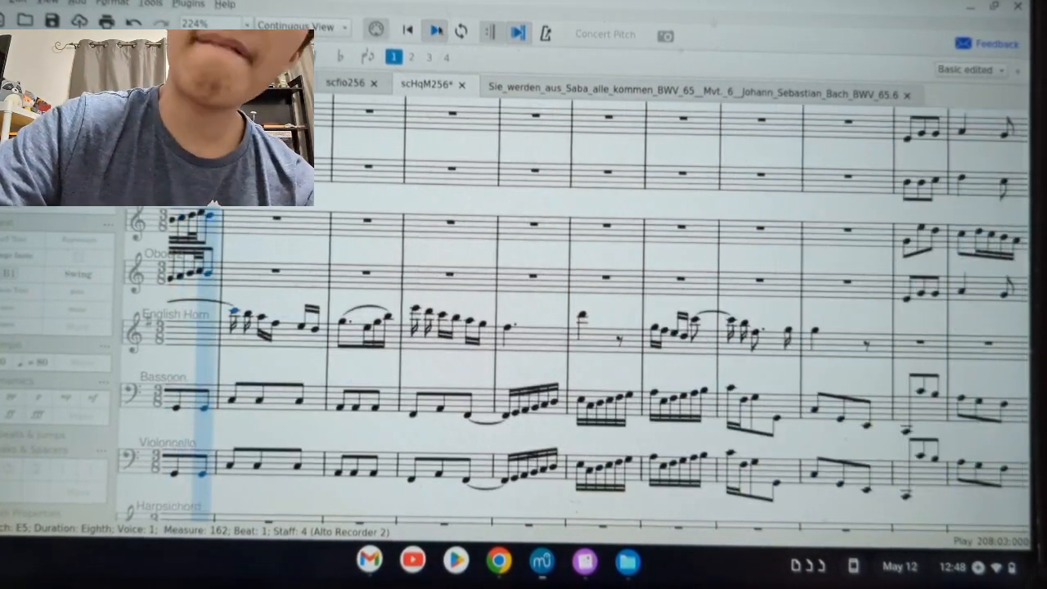
{"action": "scroll", "coordinate": [452, 282], "scroll_direction": "down", "scroll_amount": 3}
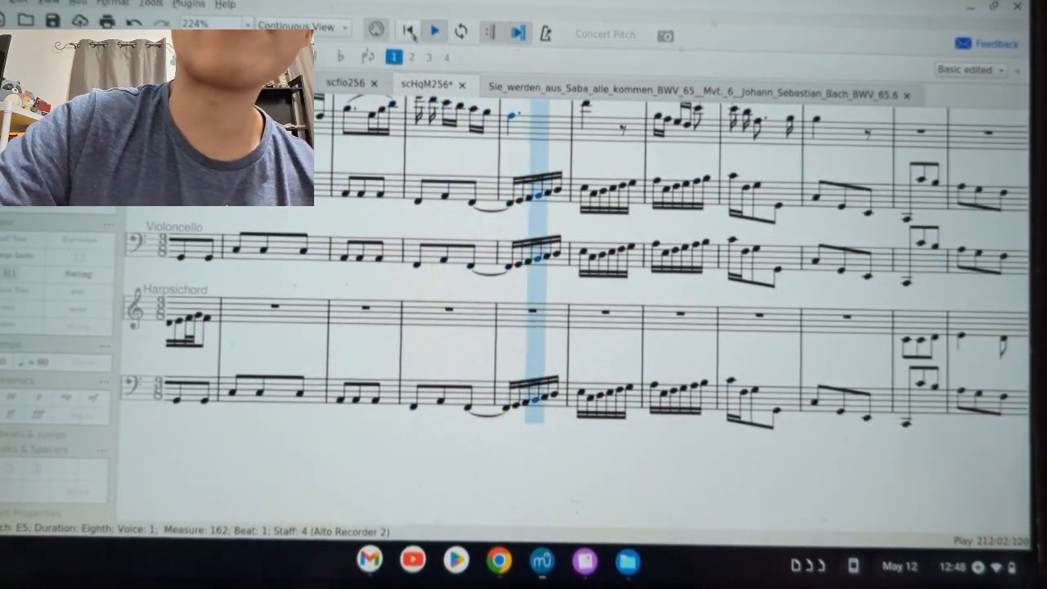
{"action": "left_click", "coordinate": [437, 32]}
- Add an mf dynamic to both Harpsichord staves at the start of measure 100 and play from there
{"action": "scroll", "coordinate": [458, 335], "scroll_direction": "down", "scroll_amount": 6}
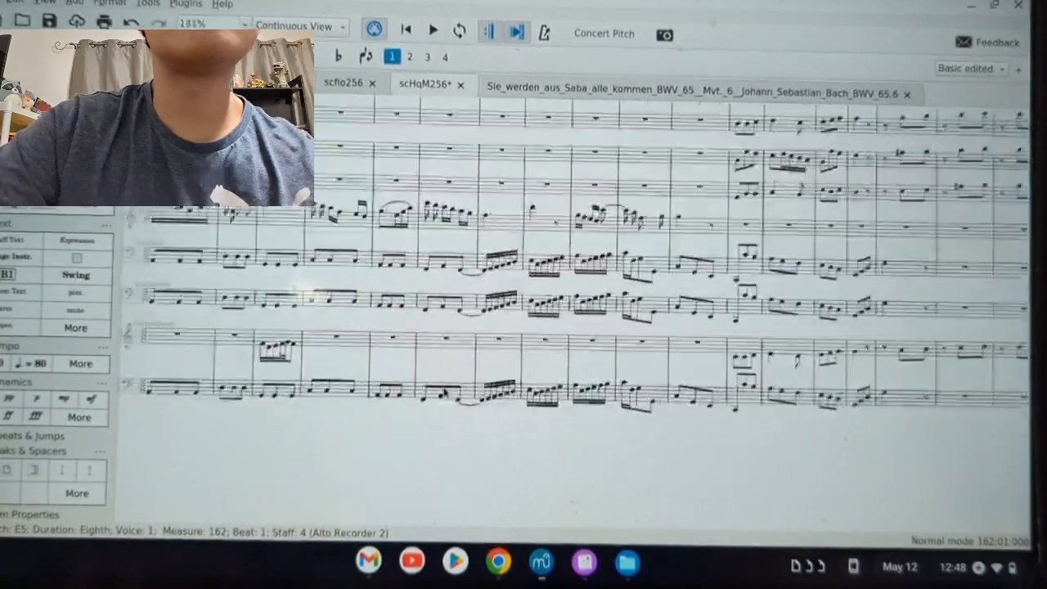
{"action": "scroll", "coordinate": [441, 372], "scroll_direction": "left", "scroll_amount": 7}
{"action": "scroll", "coordinate": [439, 373], "scroll_direction": "left", "scroll_amount": 8}
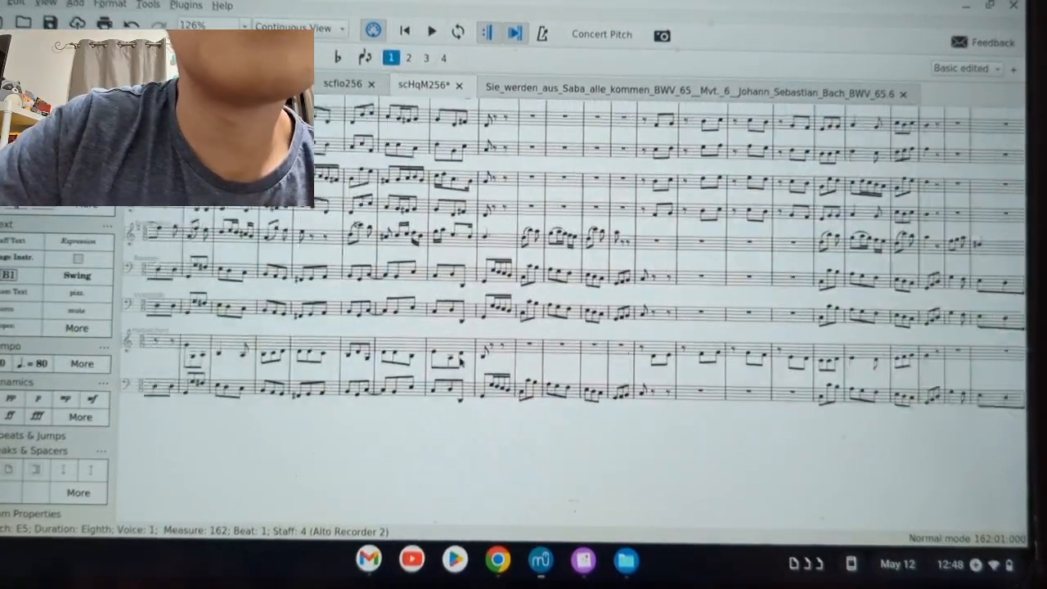
{"action": "scroll", "coordinate": [460, 362], "scroll_direction": "left", "scroll_amount": 5}
{"action": "scroll", "coordinate": [462, 361], "scroll_direction": "up", "scroll_amount": 7}
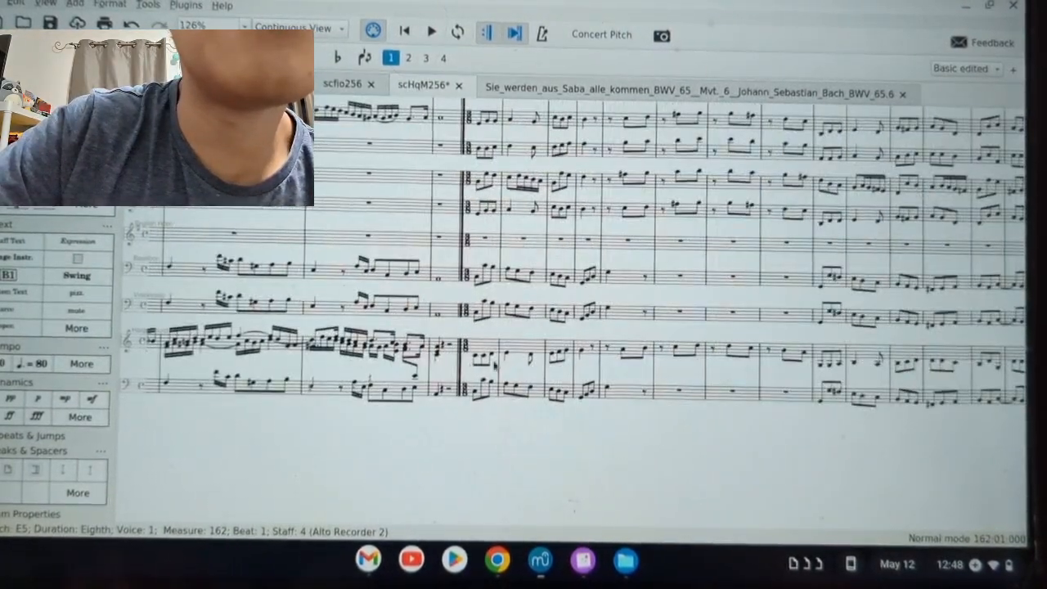
{"action": "left_click", "coordinate": [460, 352]}
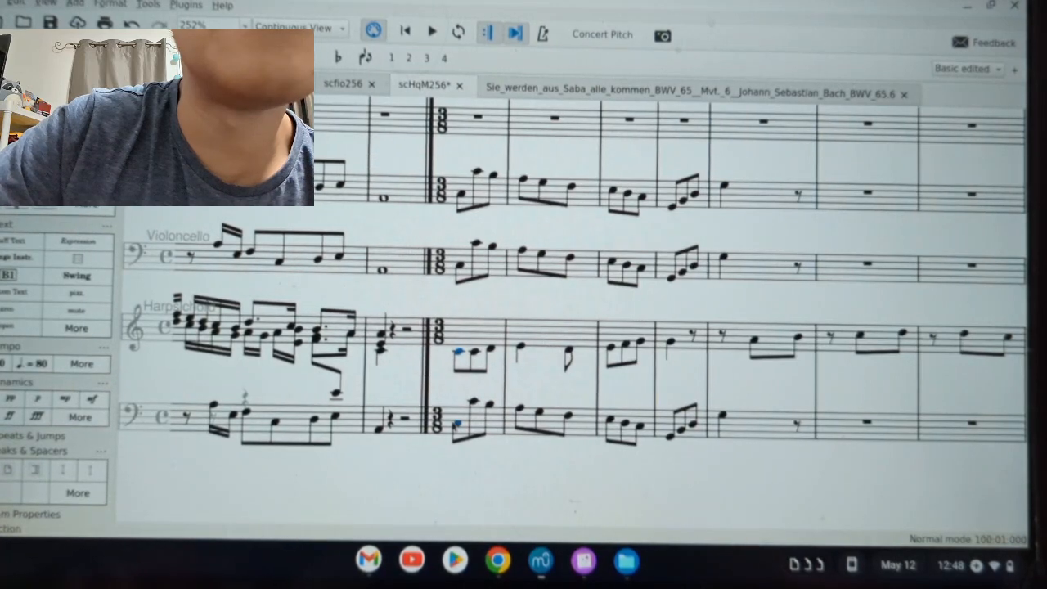
{"action": "left_click", "coordinate": [102, 402]}
{"action": "key", "text": "space"}
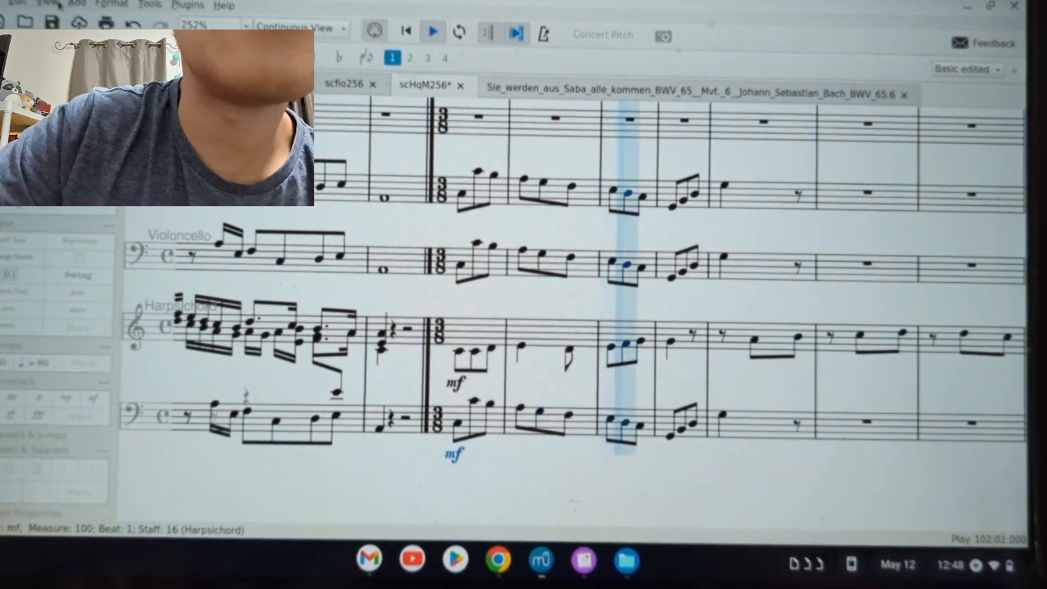
- Open the mixer during playback, set the Harpsichord's volume to 77 and close the mixer
{"action": "left_click", "coordinate": [57, 5]}
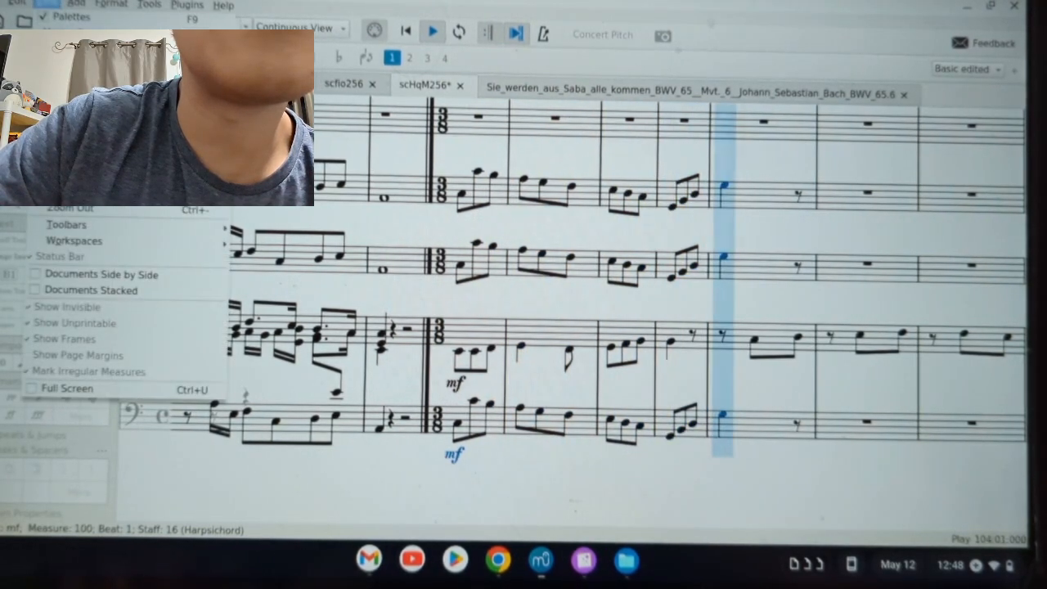
{"action": "left_click", "coordinate": [82, 111]}
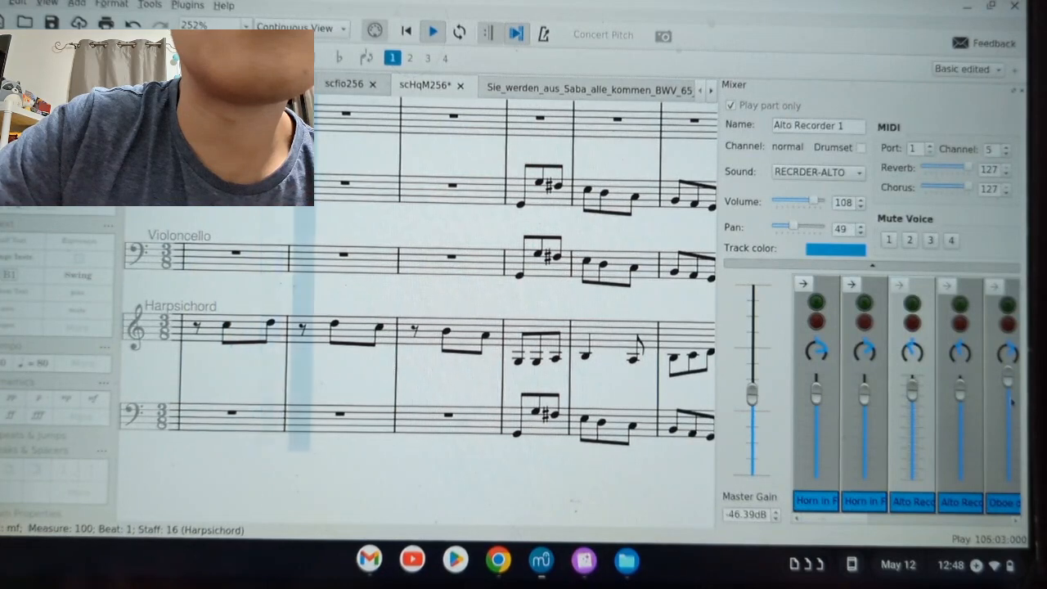
{"action": "scroll", "coordinate": [842, 528], "scroll_direction": "right", "scroll_amount": 5}
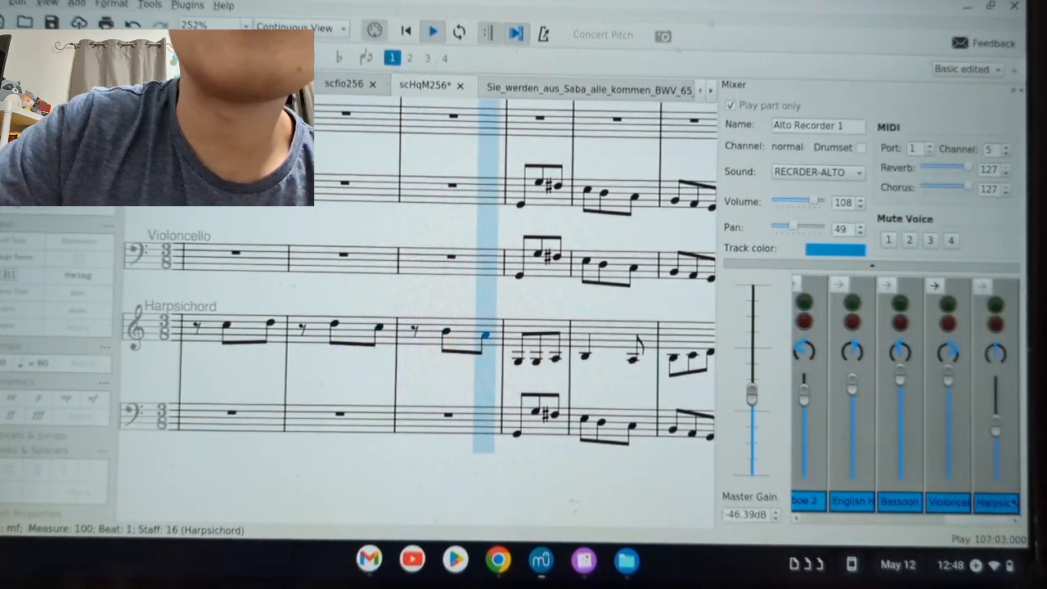
{"action": "left_click", "coordinate": [998, 431]}
{"action": "left_click_drag", "start_coordinate": [998, 445], "coordinate": [998, 439]}
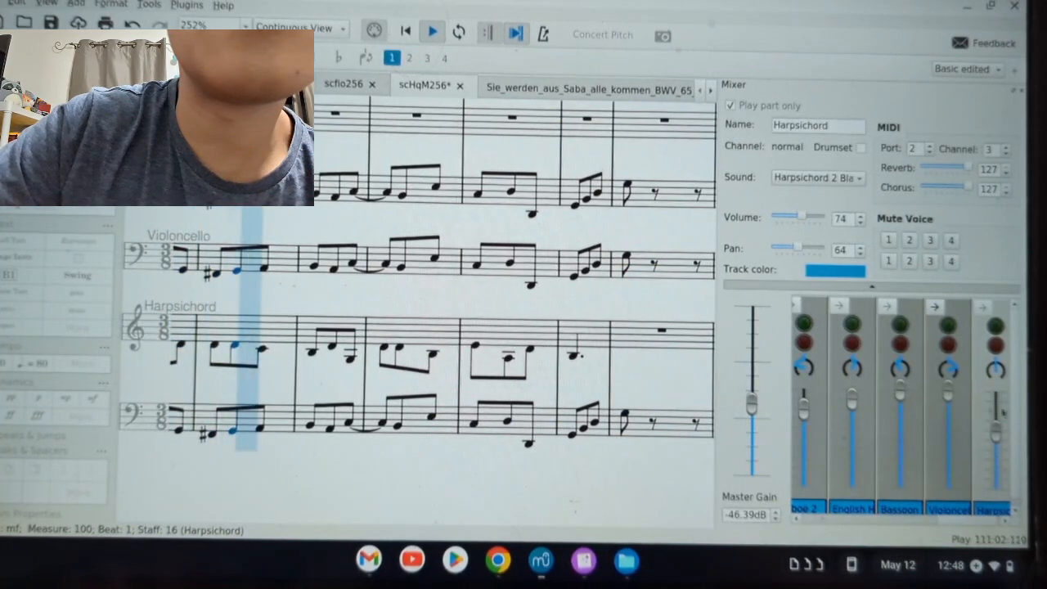
{"action": "left_click_drag", "start_coordinate": [997, 437], "coordinate": [998, 433]}
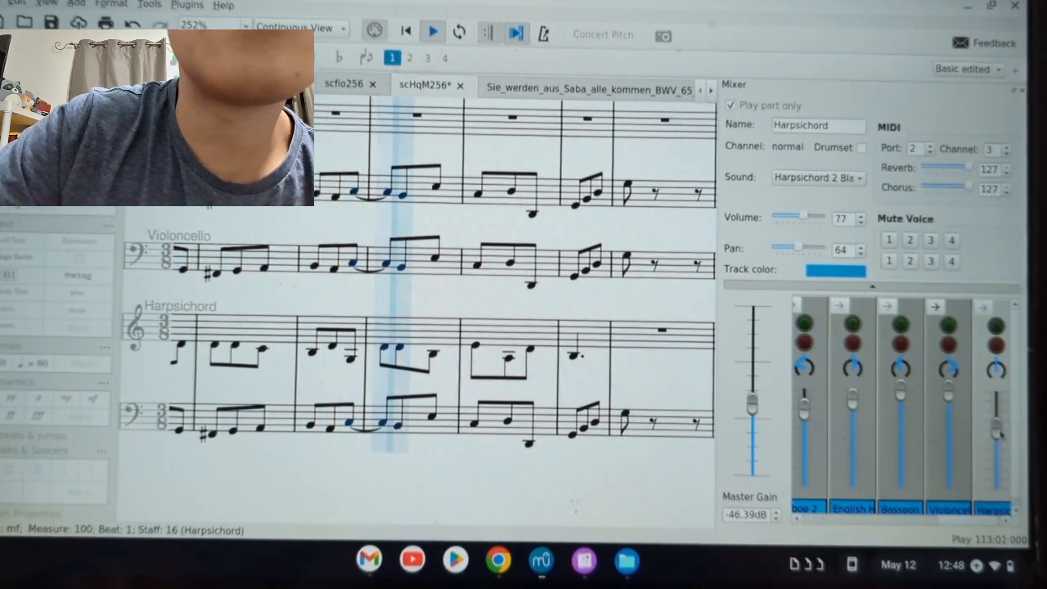
{"action": "left_click", "coordinate": [1018, 92]}
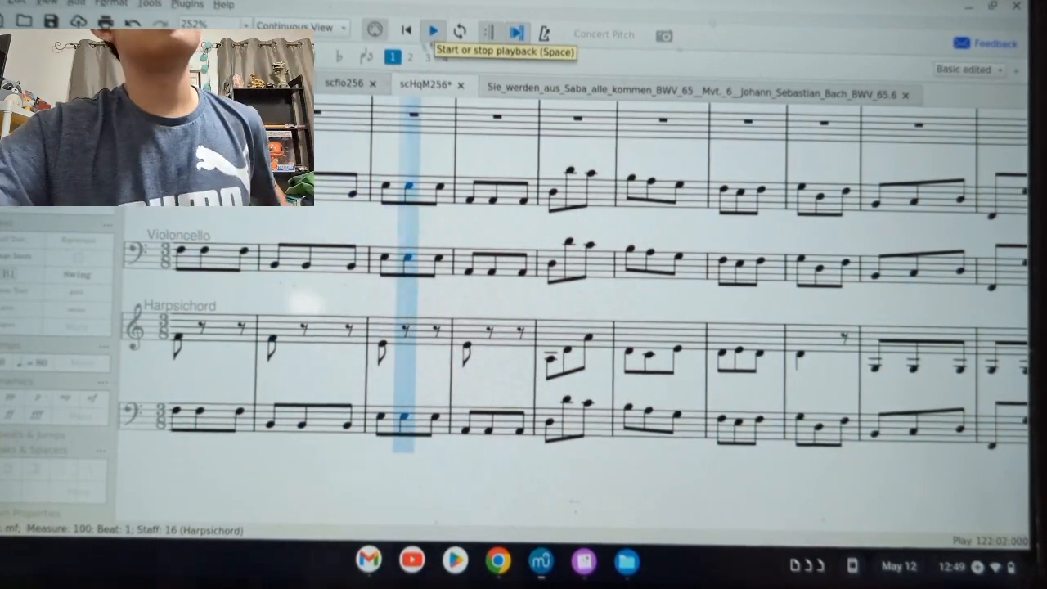
- Reopen the mixer to check the Harpsichord's settings, close it and stop playback
{"action": "left_click", "coordinate": [47, 3]}
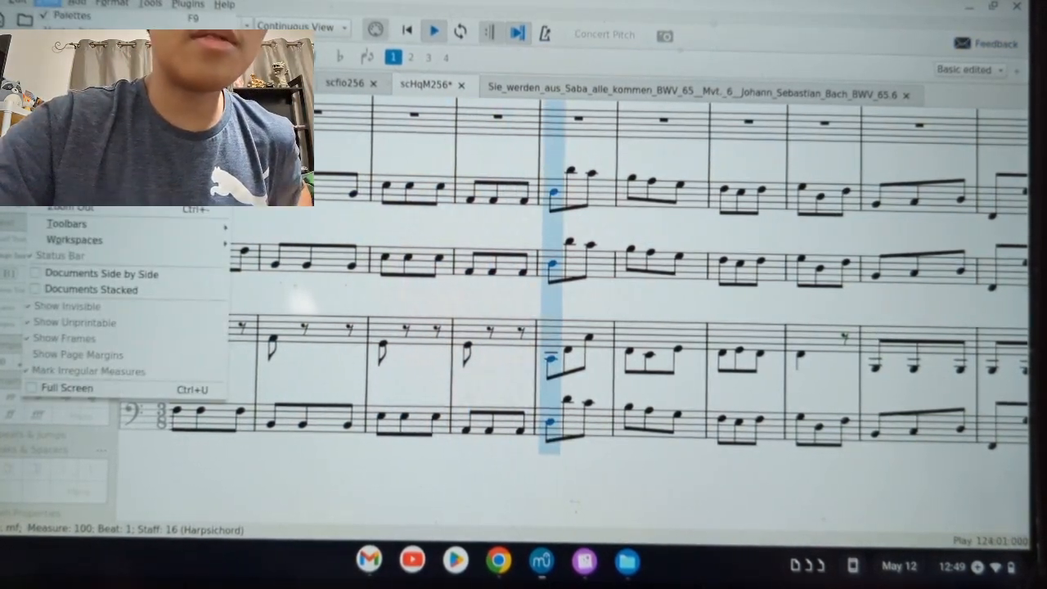
{"action": "left_click", "coordinate": [70, 112]}
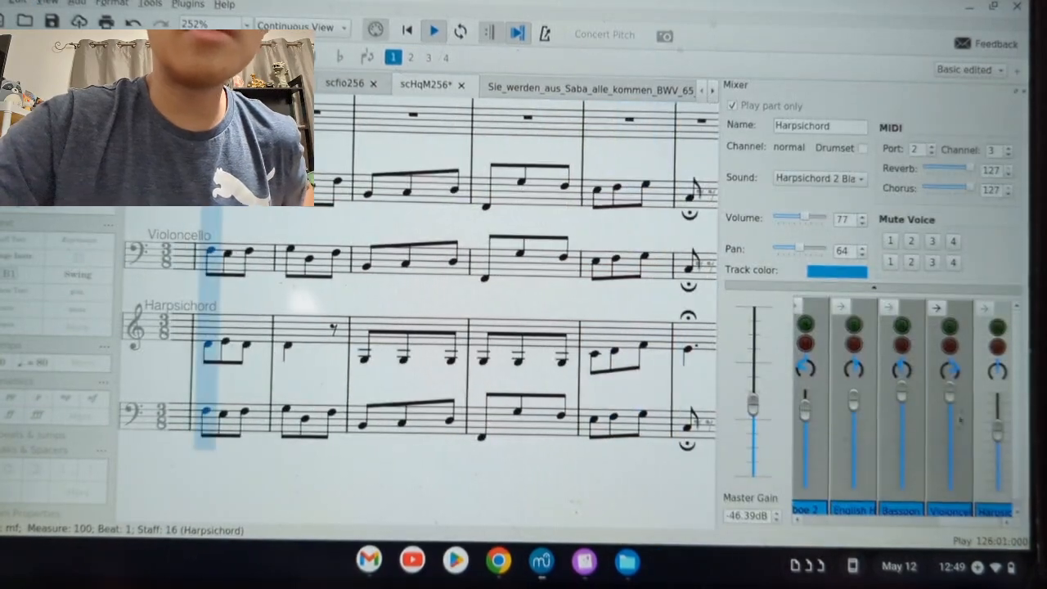
{"action": "left_click", "coordinate": [1023, 96]}
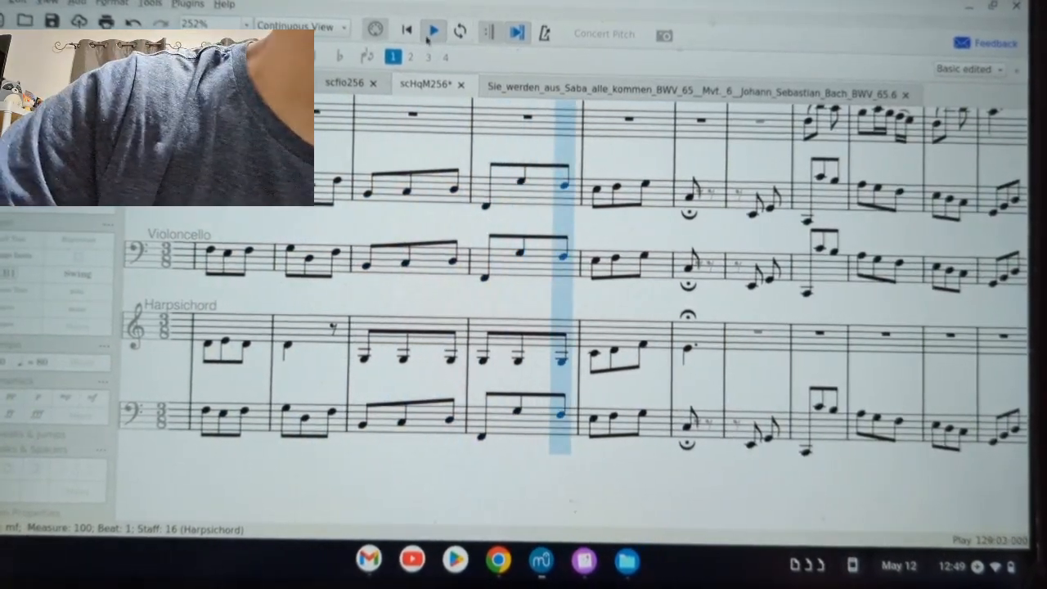
{"action": "key", "text": "space"}
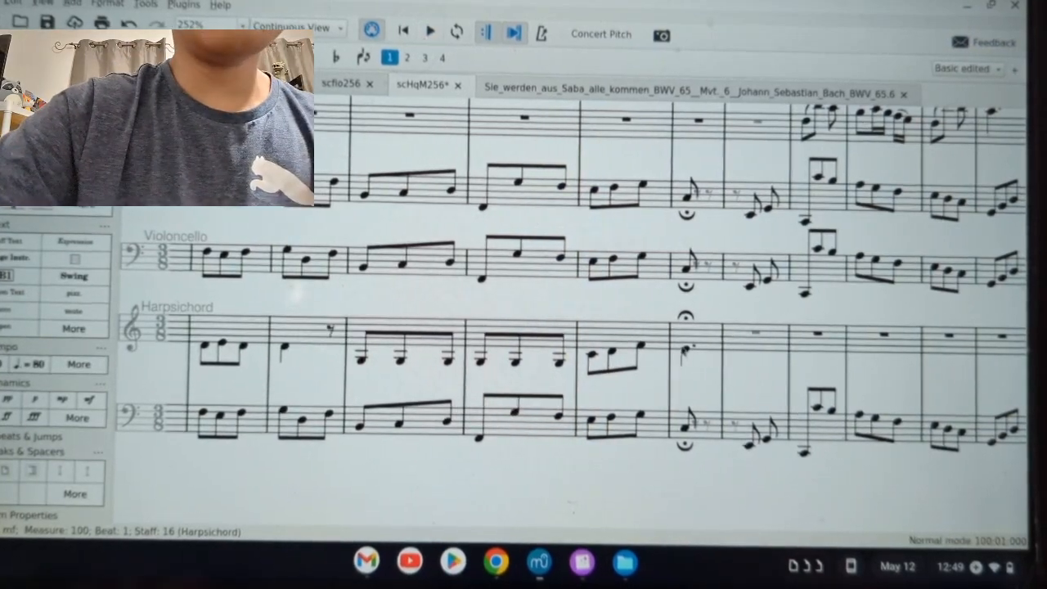
- Play the score briefly from the Harpsichord's fermata note in measure 131, and again from measure 132
{"action": "left_click", "coordinate": [686, 350]}
{"action": "key", "text": "space"}
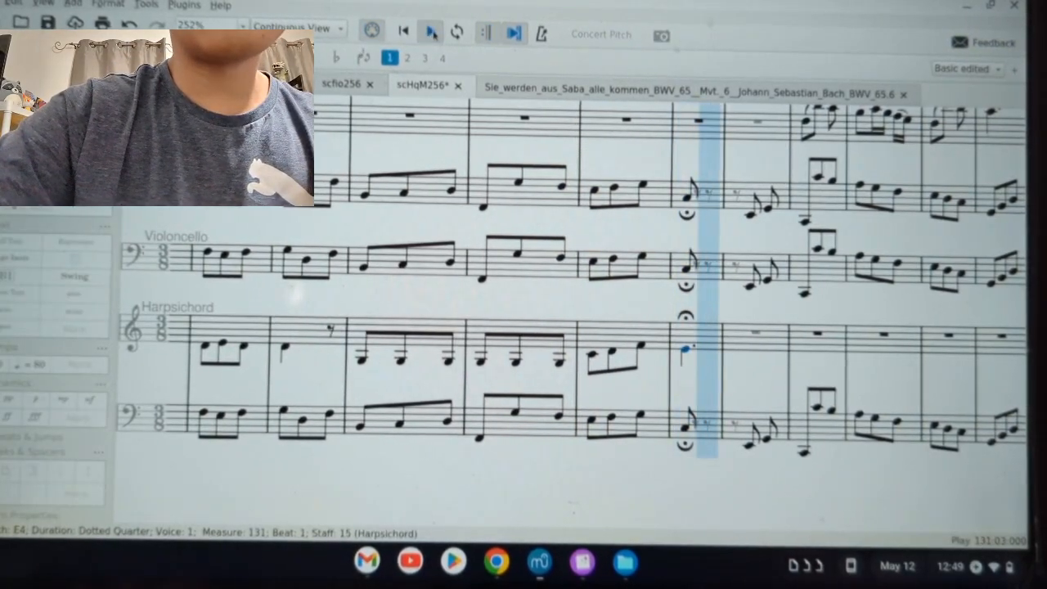
{"action": "key", "text": "space"}
{"action": "scroll", "coordinate": [685, 349], "scroll_direction": "down", "scroll_amount": 5}
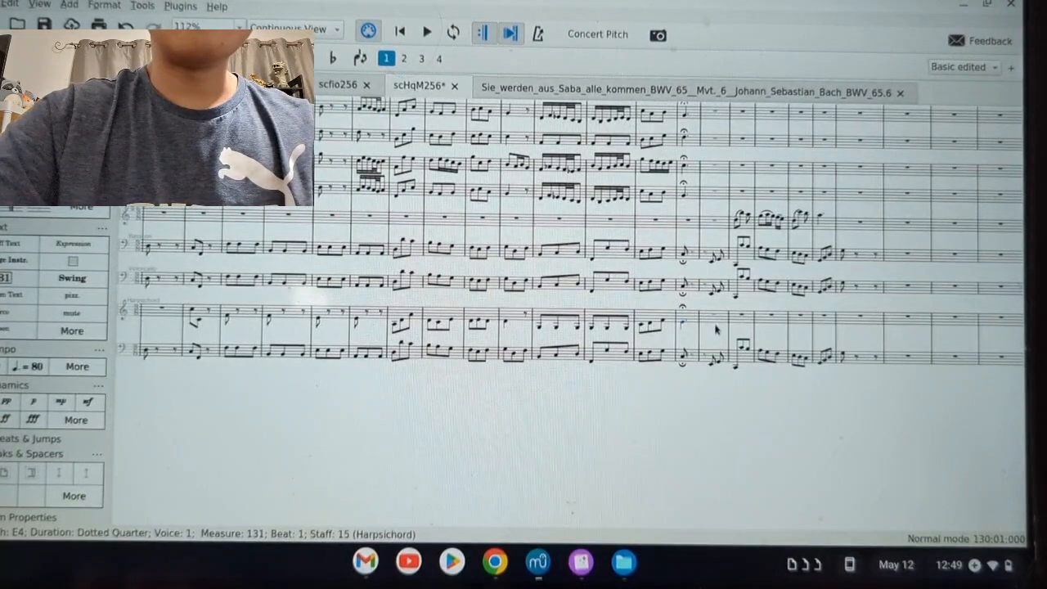
{"action": "left_click", "coordinate": [713, 316]}
{"action": "left_click", "coordinate": [423, 37]}
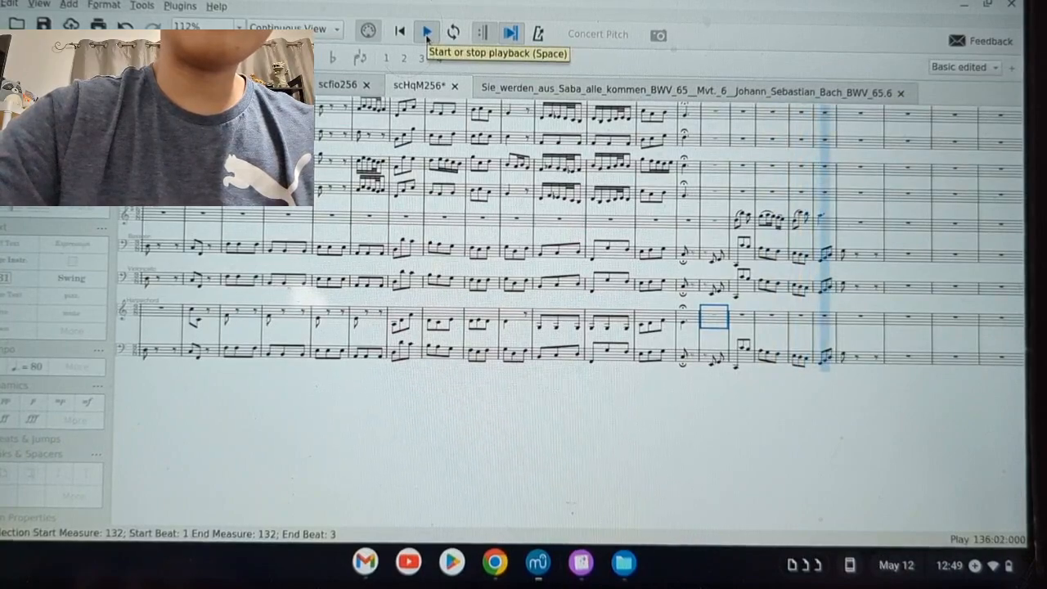
{"action": "left_click", "coordinate": [427, 39]}
- Go back through the Harpsichord part to measure 54 and play a short passage from there
{"action": "scroll", "coordinate": [656, 241], "scroll_direction": "down", "scroll_amount": 5}
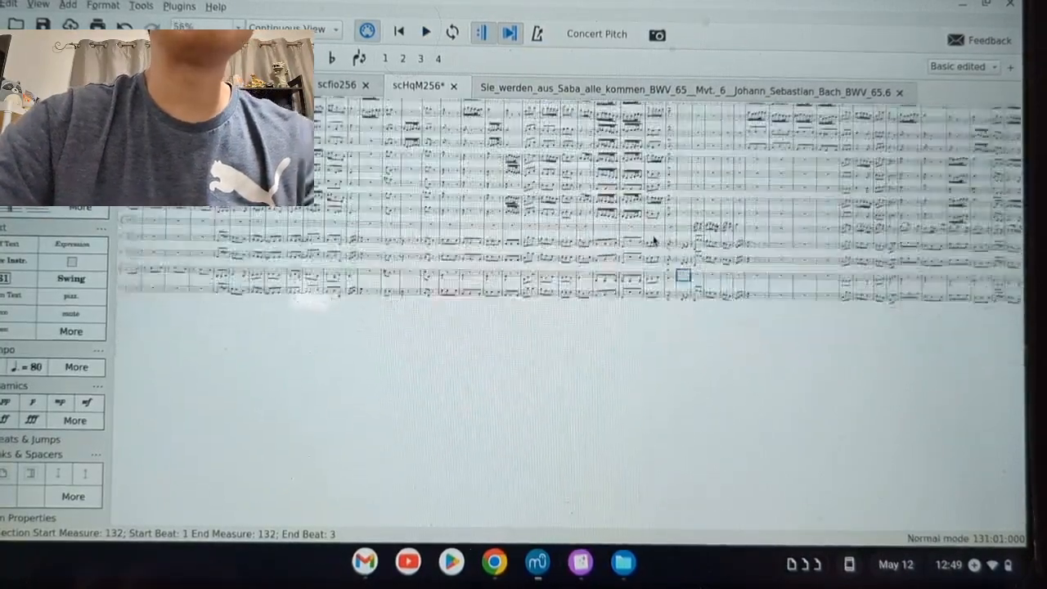
{"action": "scroll", "coordinate": [561, 269], "scroll_direction": "left", "scroll_amount": 10}
{"action": "scroll", "coordinate": [498, 272], "scroll_direction": "up", "scroll_amount": 8}
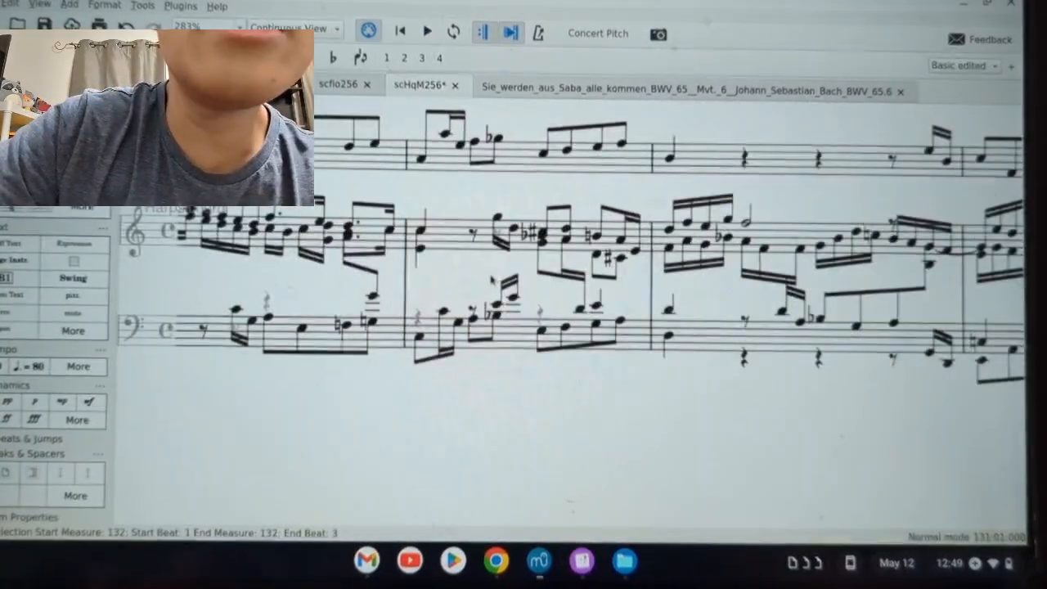
{"action": "scroll", "coordinate": [499, 271], "scroll_direction": "left", "scroll_amount": 15}
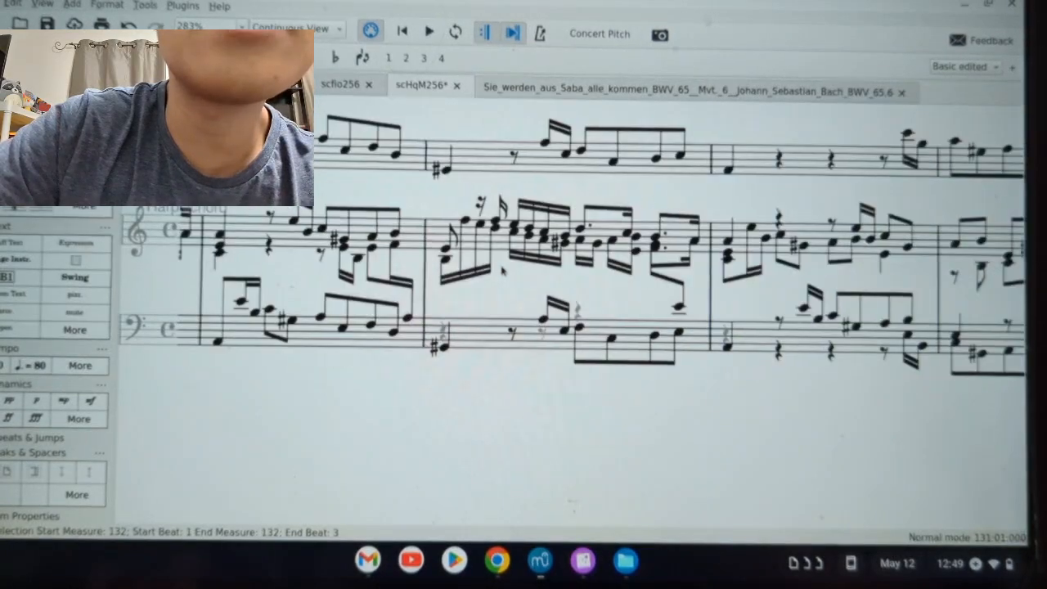
{"action": "scroll", "coordinate": [506, 268], "scroll_direction": "right", "scroll_amount": 10}
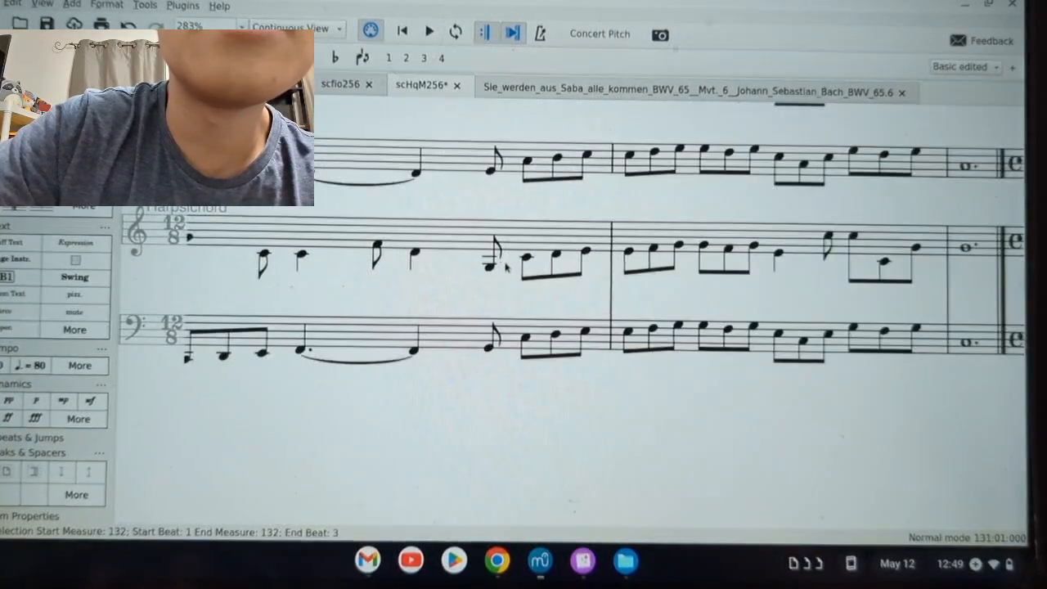
{"action": "left_click", "coordinate": [907, 245]}
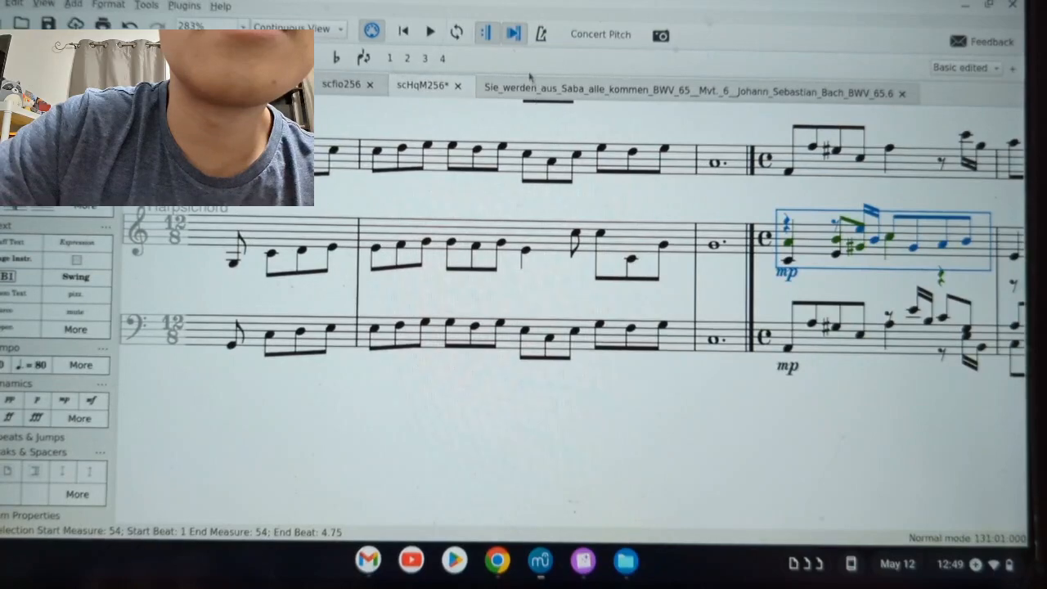
{"action": "left_click", "coordinate": [431, 31]}
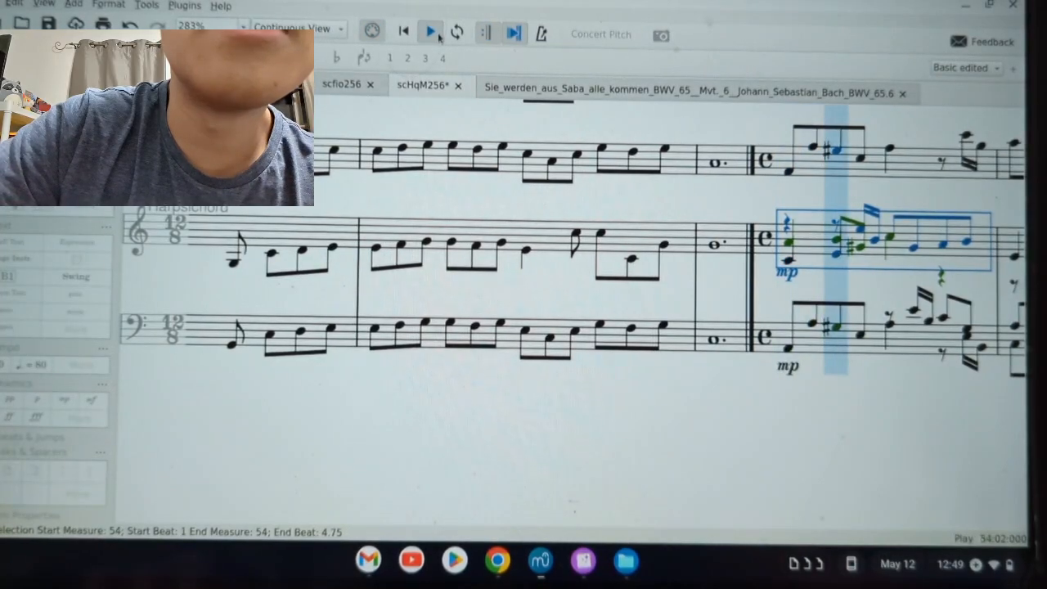
{"action": "left_click", "coordinate": [436, 35]}
- Play the opening of the score from measure 1, stop playback and add a Contrabass below the Violoncello
{"action": "scroll", "coordinate": [619, 247], "scroll_direction": "down", "scroll_amount": 10}
{"action": "scroll", "coordinate": [617, 246], "scroll_direction": "left", "scroll_amount": 10}
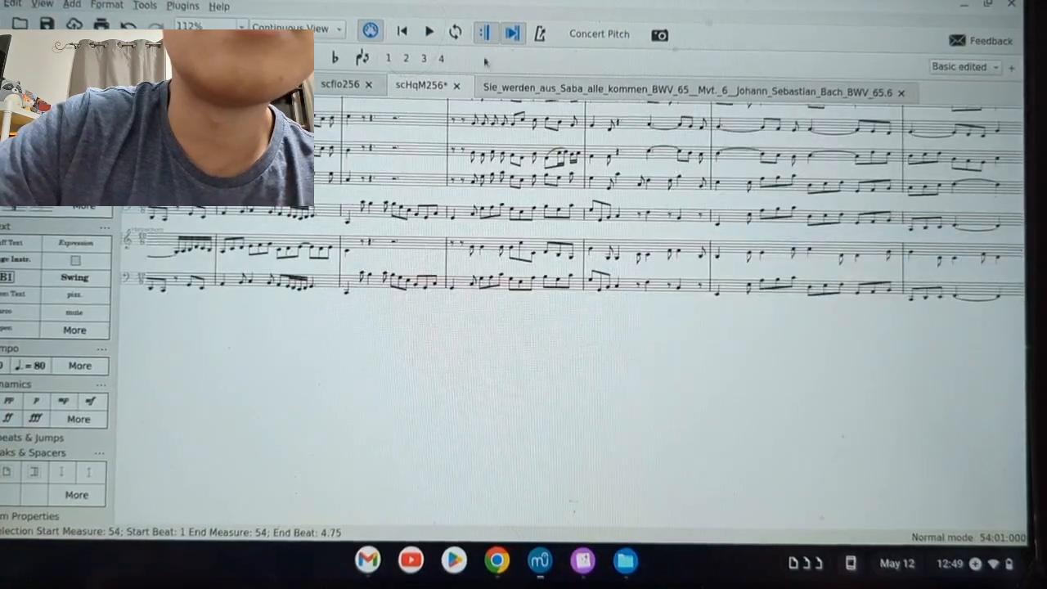
{"action": "key", "text": "ctrl+Home"}
{"action": "left_click", "coordinate": [429, 32]}
{"action": "scroll", "coordinate": [426, 199], "scroll_direction": "down", "scroll_amount": 3}
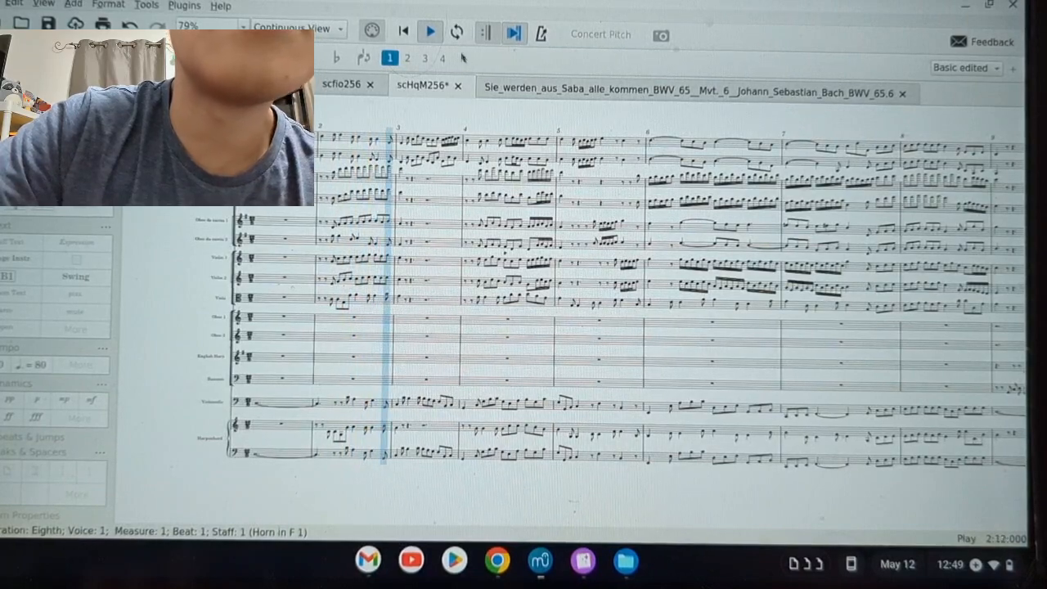
{"action": "left_click", "coordinate": [431, 32]}
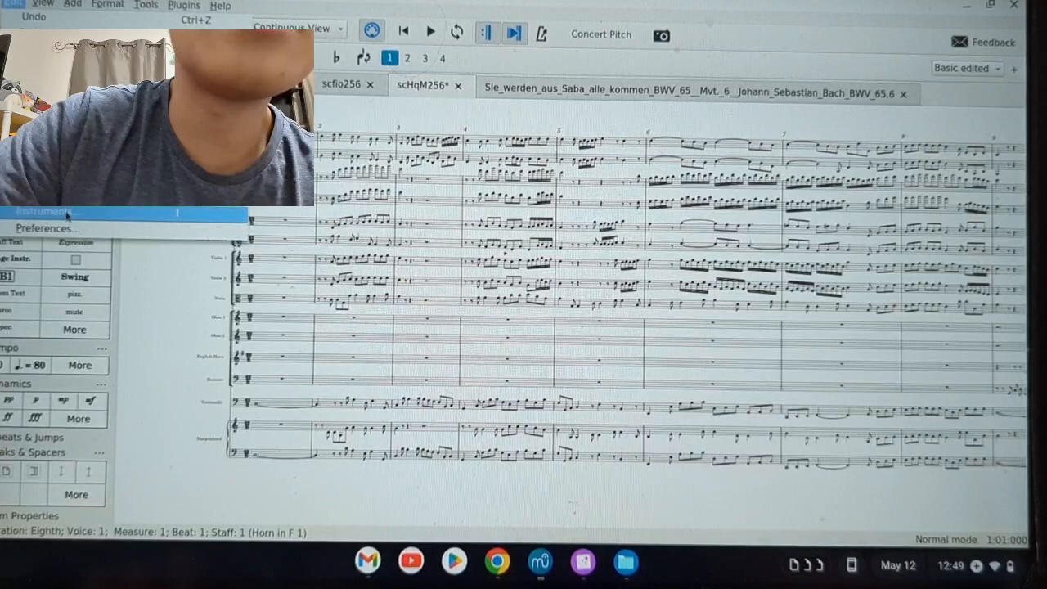
- Copy the whole Violoncello part, measures 1 to 248, into the Contrabass staff and lower the pasted notes an octave
{"action": "scroll", "coordinate": [573, 327], "scroll_direction": "down", "scroll_amount": 1}
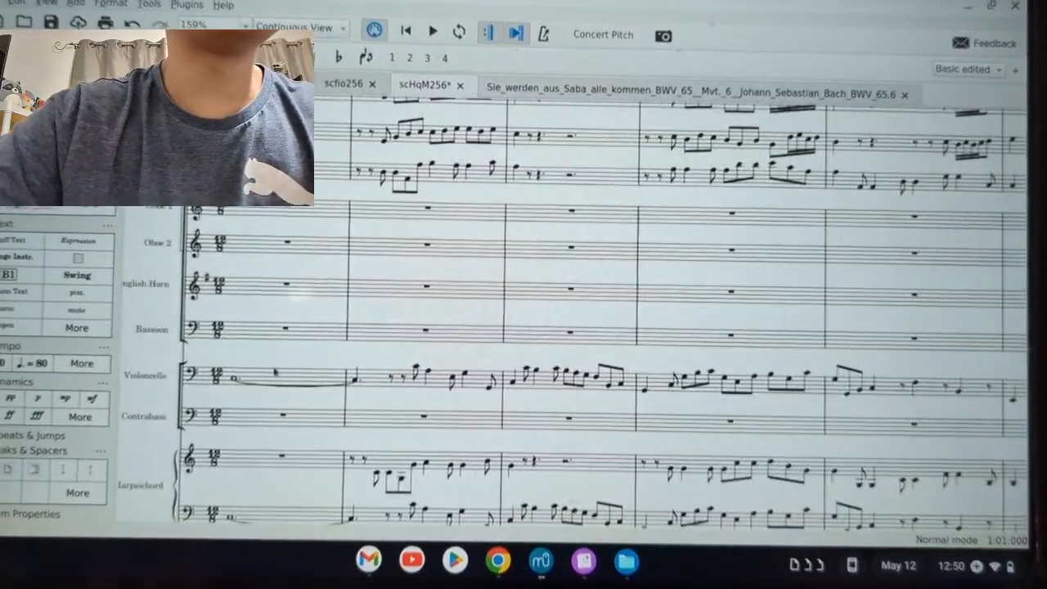
{"action": "scroll", "coordinate": [352, 381], "scroll_direction": "right", "scroll_amount": 10}
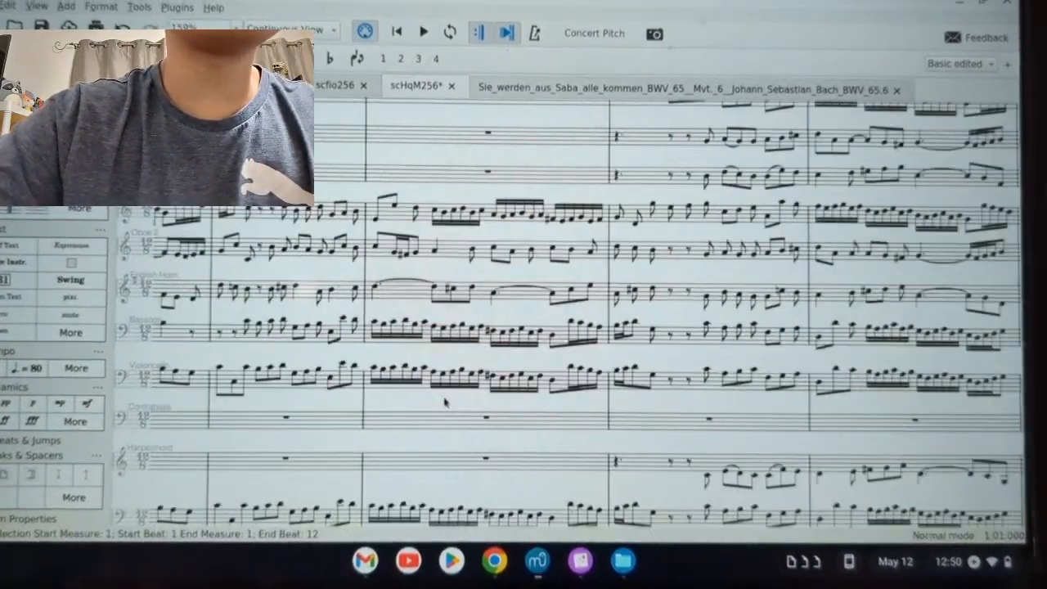
{"action": "scroll", "coordinate": [434, 398], "scroll_direction": "right", "scroll_amount": 10}
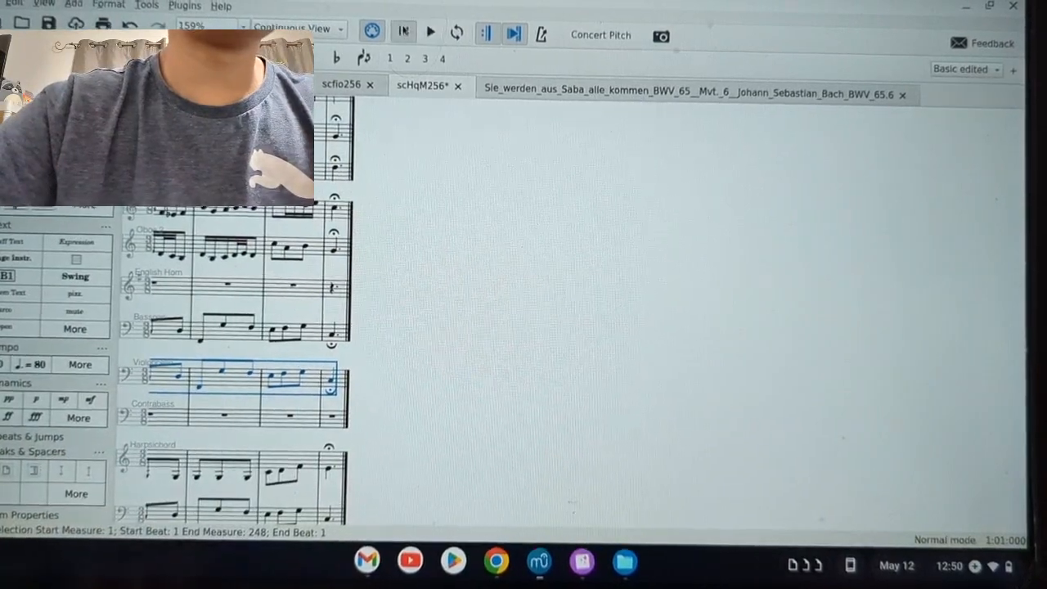
{"action": "key", "text": "ctrl+Home"}
{"action": "left_click", "coordinate": [229, 421]}
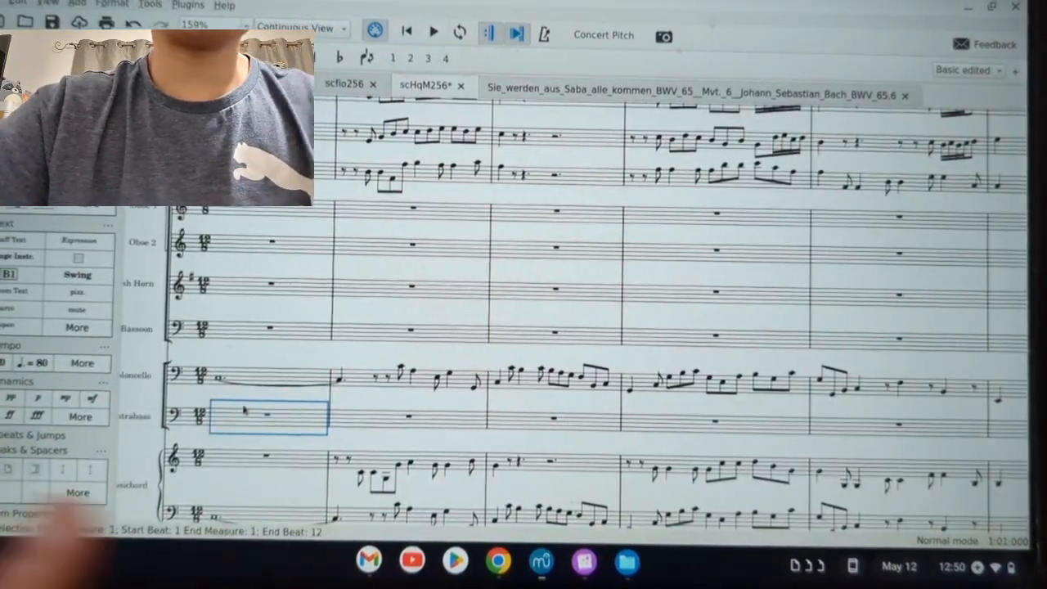
{"action": "key", "text": "ctrl+shift+End"}
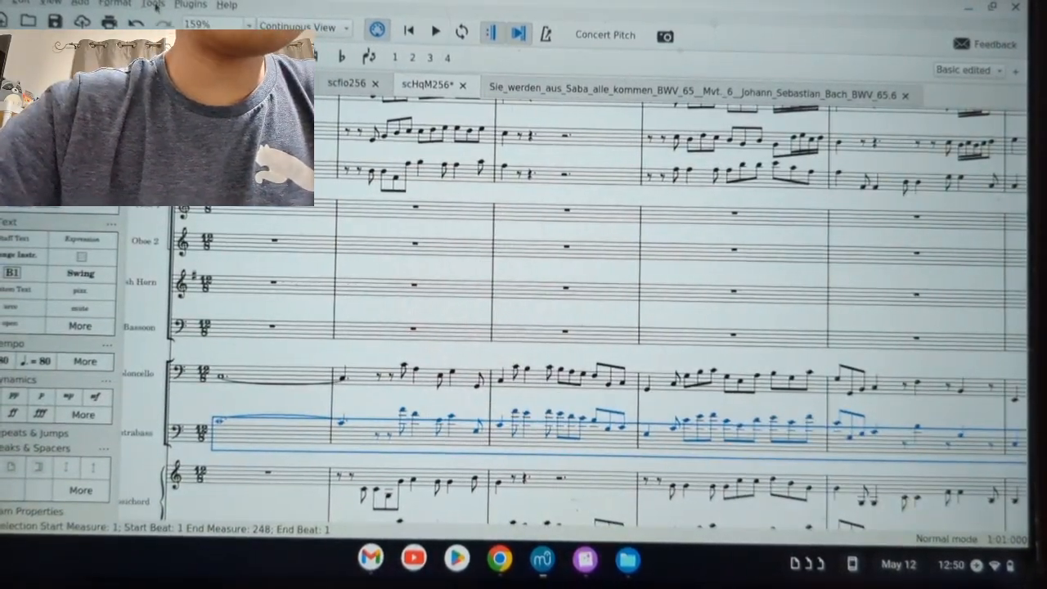
{"action": "left_click", "coordinate": [180, 18]}
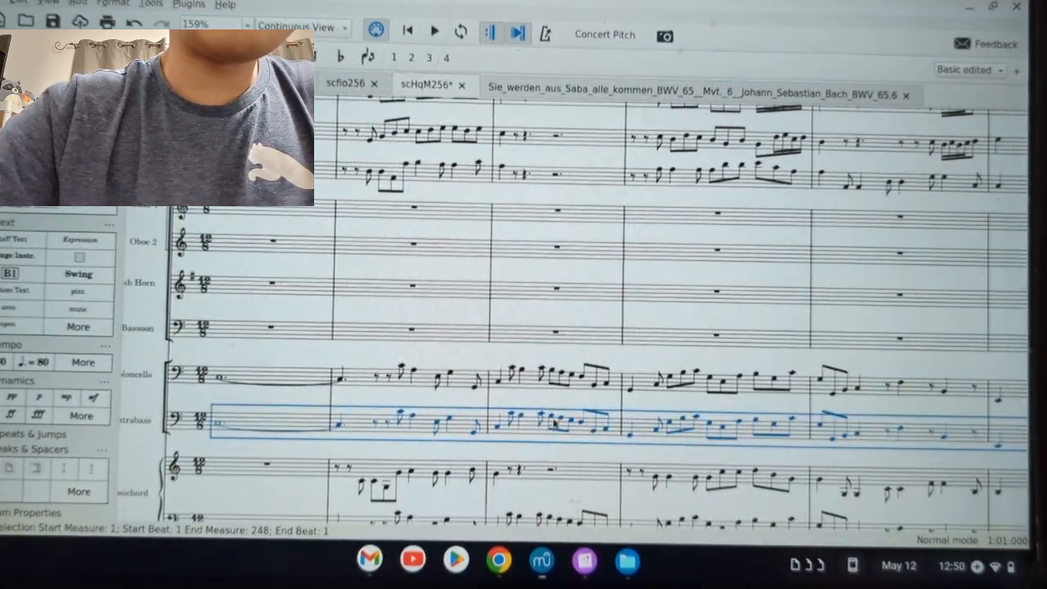
{"action": "left_click", "coordinate": [54, 5]}
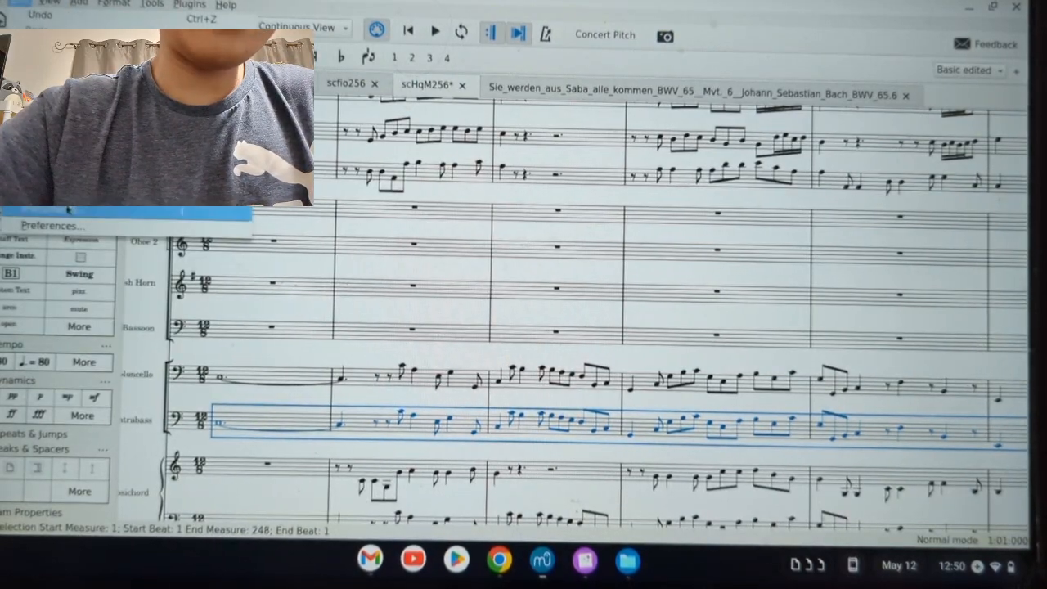
{"action": "left_click", "coordinate": [68, 210]}
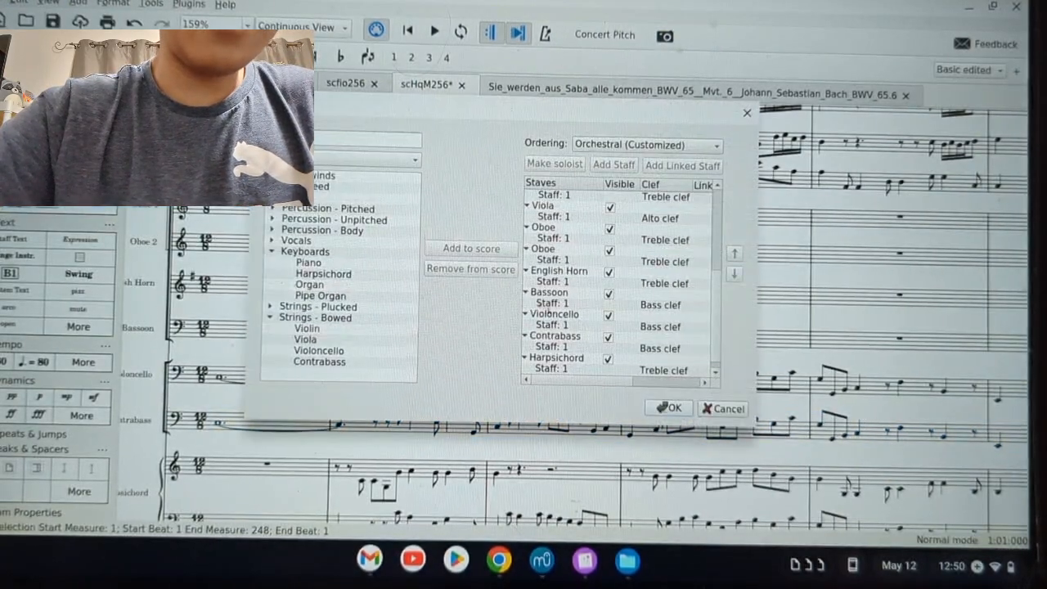
{"action": "left_click", "coordinate": [747, 113]}
- Set both the reverb and the chorus of the Contrabass to 127 in the mixer
{"action": "left_click", "coordinate": [51, 4]}
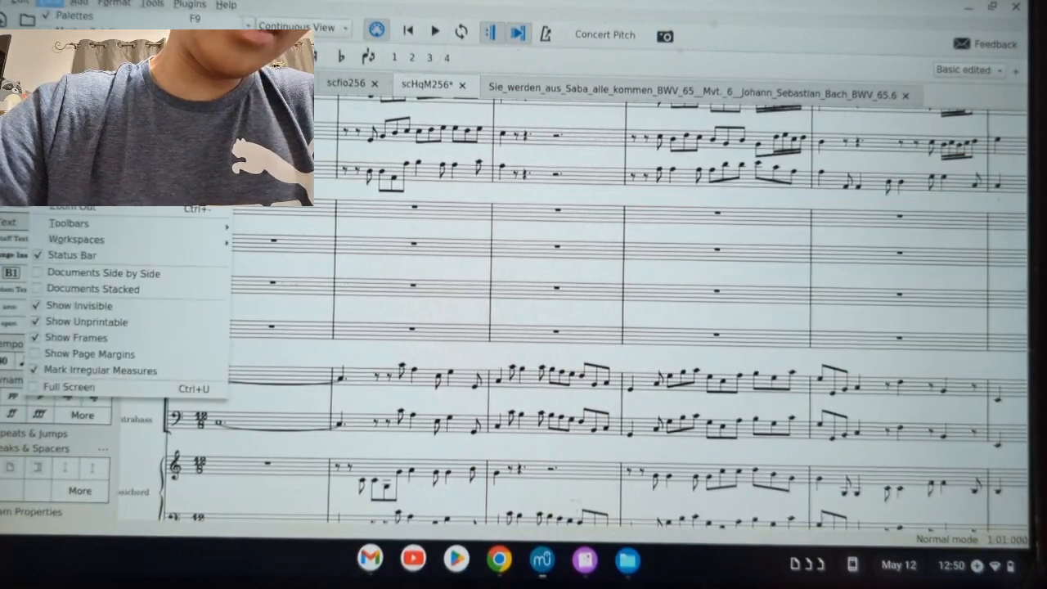
{"action": "left_click", "coordinate": [69, 109]}
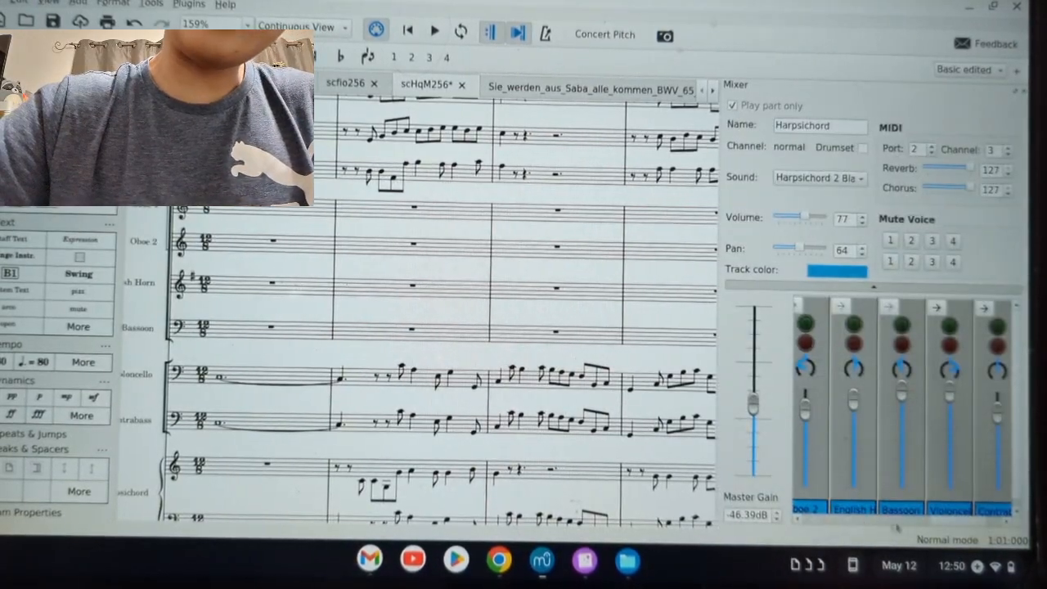
{"action": "left_click", "coordinate": [949, 503]}
{"action": "left_click", "coordinate": [994, 507]}
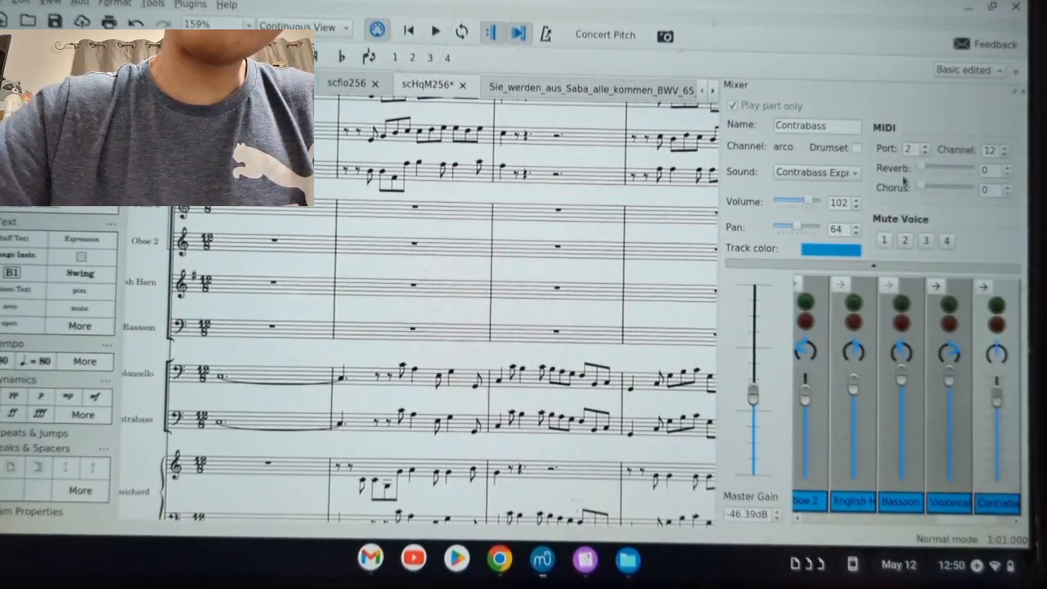
{"action": "left_click_drag", "start_coordinate": [925, 167], "coordinate": [971, 187]}
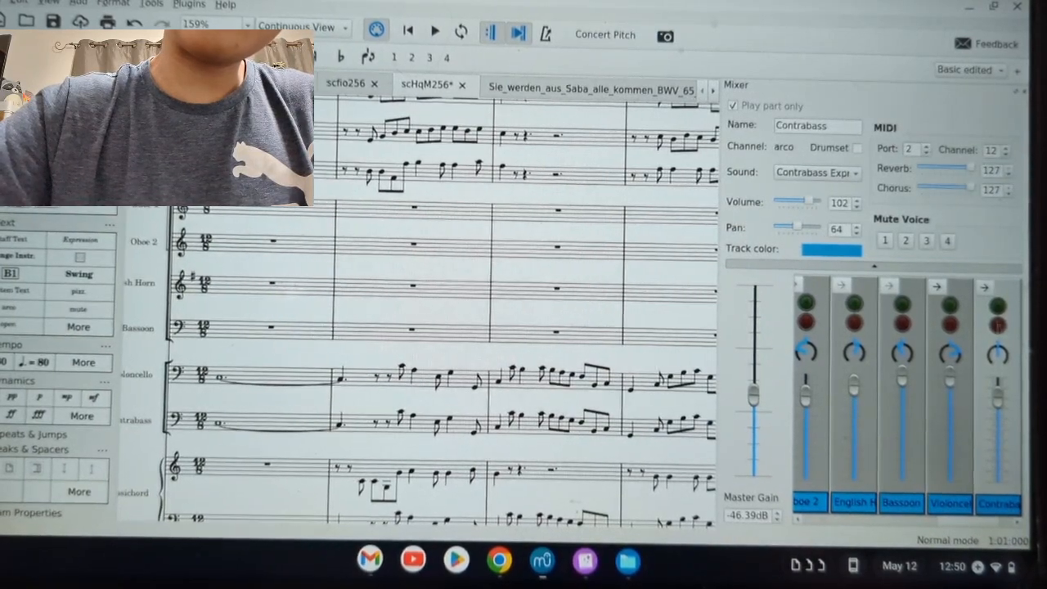
- Change the Contrabass sound to Basses Fast Expr. and raise its volume to 127
{"action": "left_click", "coordinate": [816, 172]}
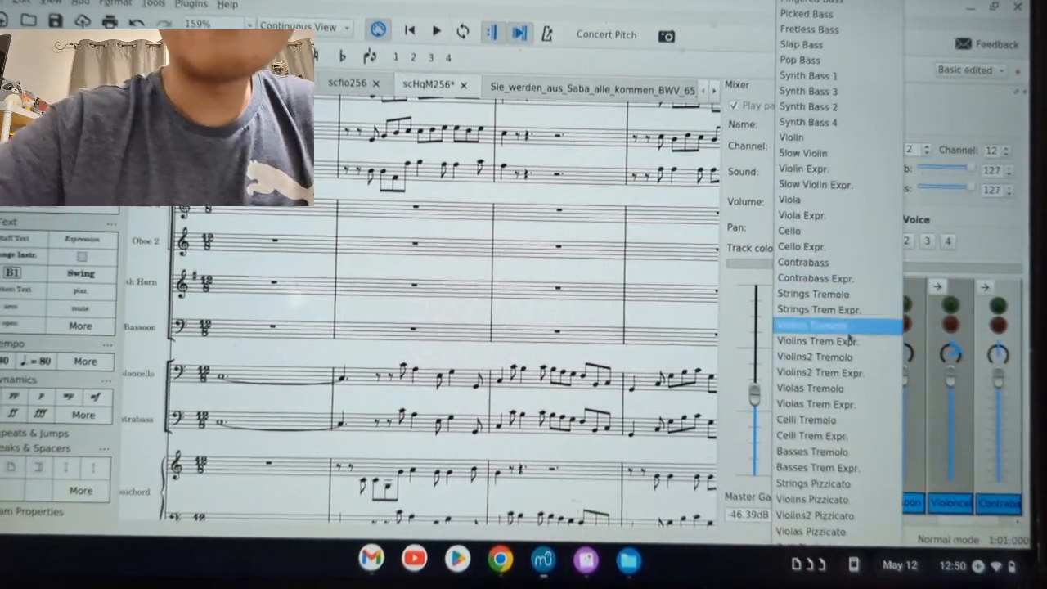
{"action": "scroll", "coordinate": [840, 396], "scroll_direction": "down", "scroll_amount": 10}
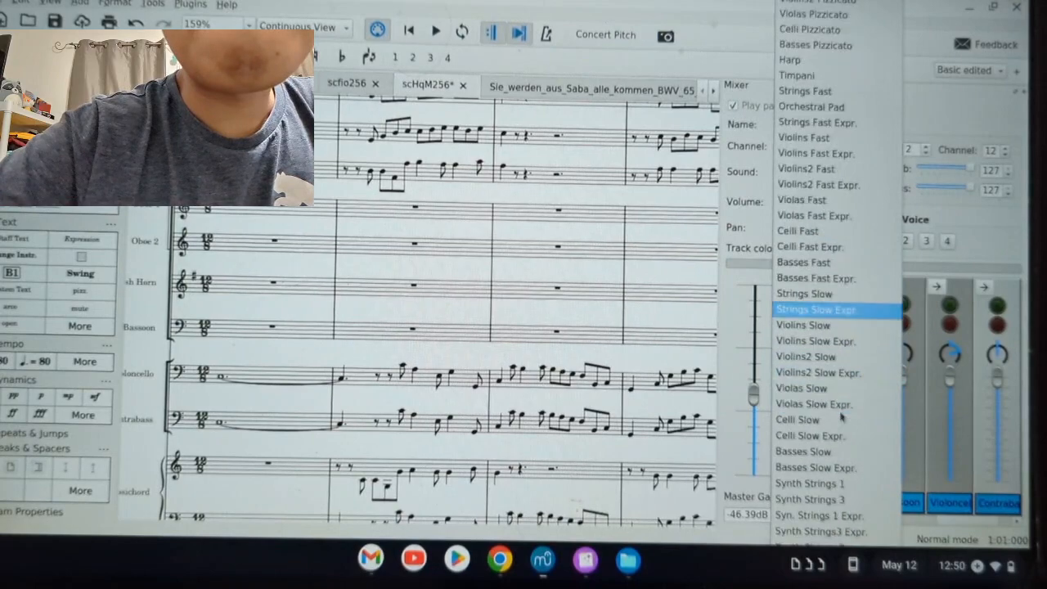
{"action": "left_click", "coordinate": [848, 280]}
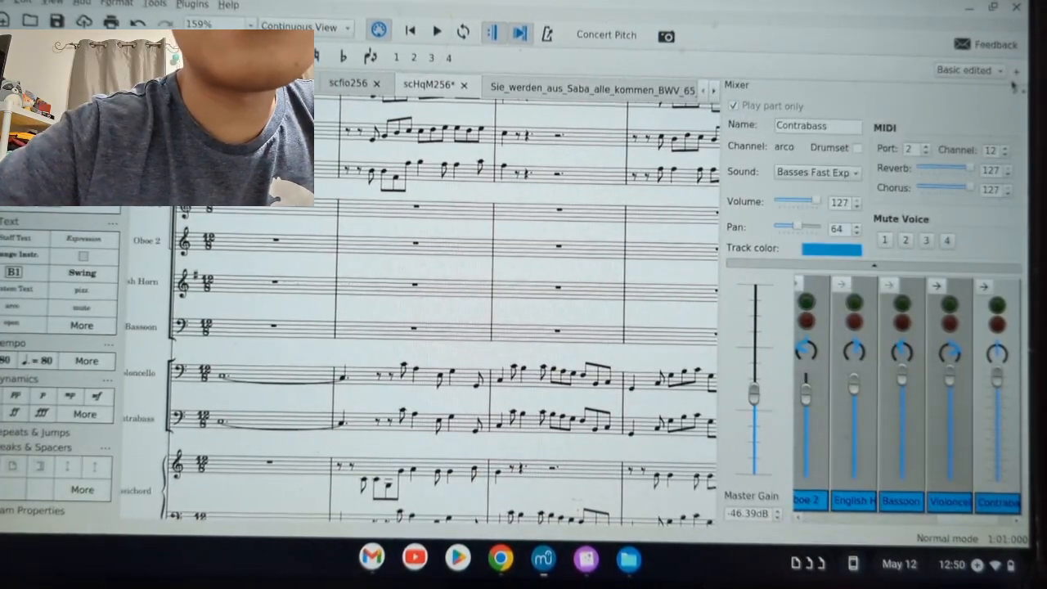
{"action": "left_click", "coordinate": [1022, 92]}
- Play the score from measure 1 and set the Contrabass pan to 116 while listening
{"action": "left_click", "coordinate": [271, 385]}
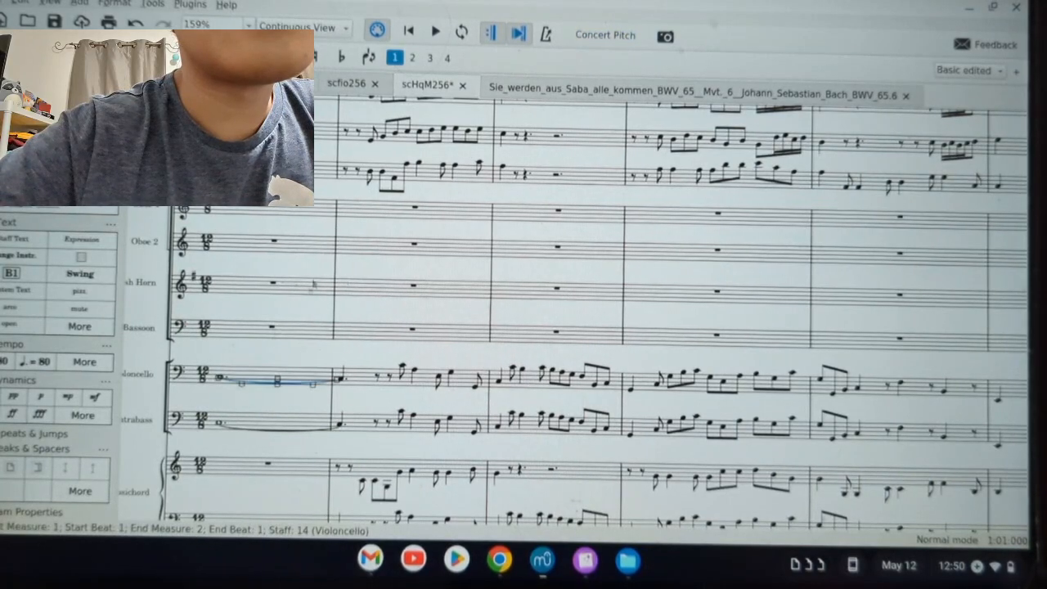
{"action": "left_click", "coordinate": [313, 335]}
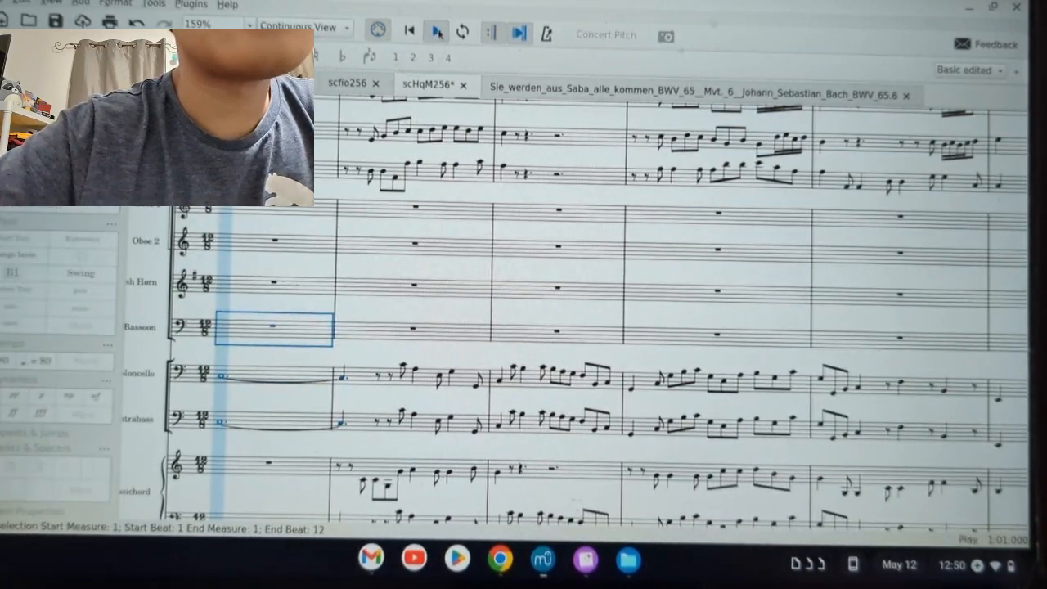
{"action": "left_click", "coordinate": [51, 3]}
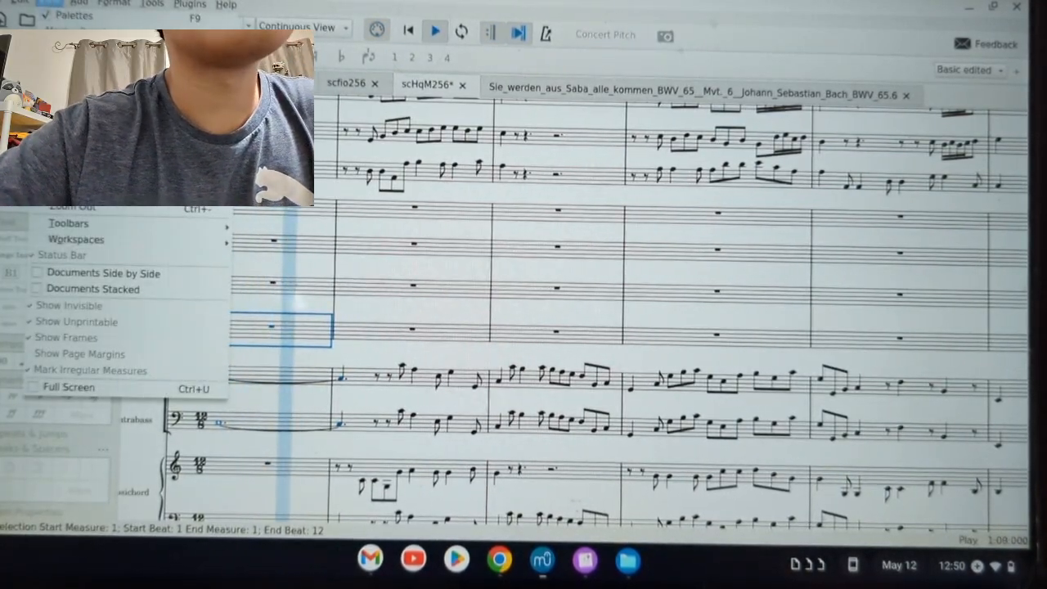
{"action": "left_click", "coordinate": [65, 108]}
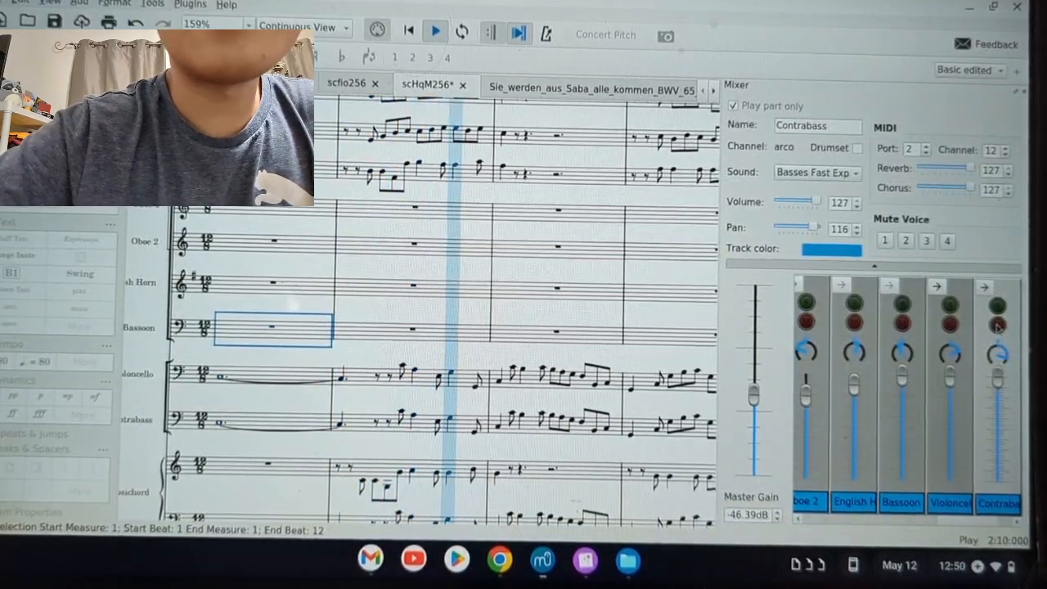
{"action": "left_click", "coordinate": [1024, 93]}
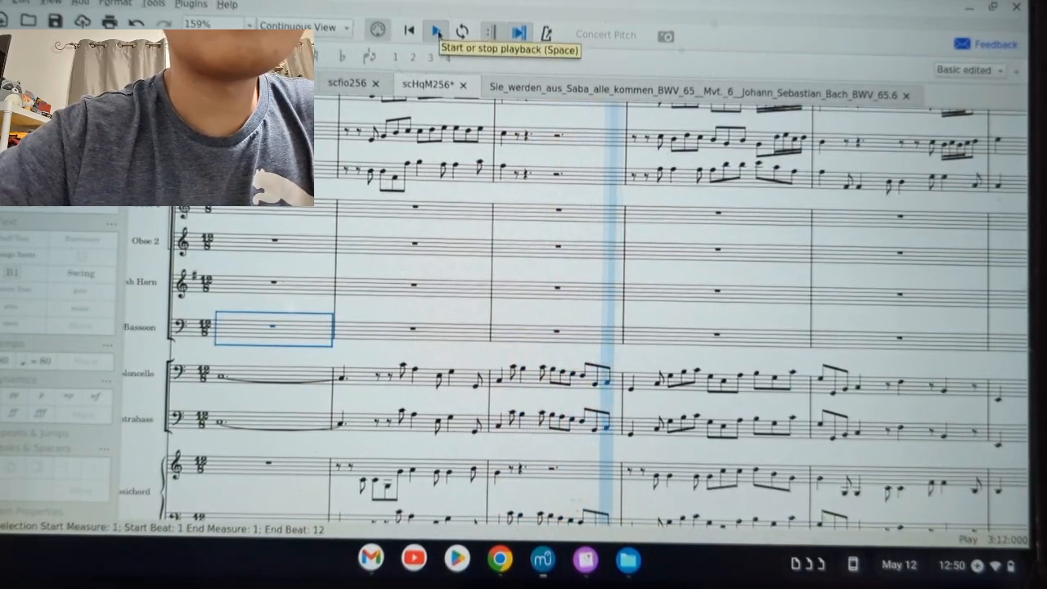
{"action": "left_click", "coordinate": [436, 31]}
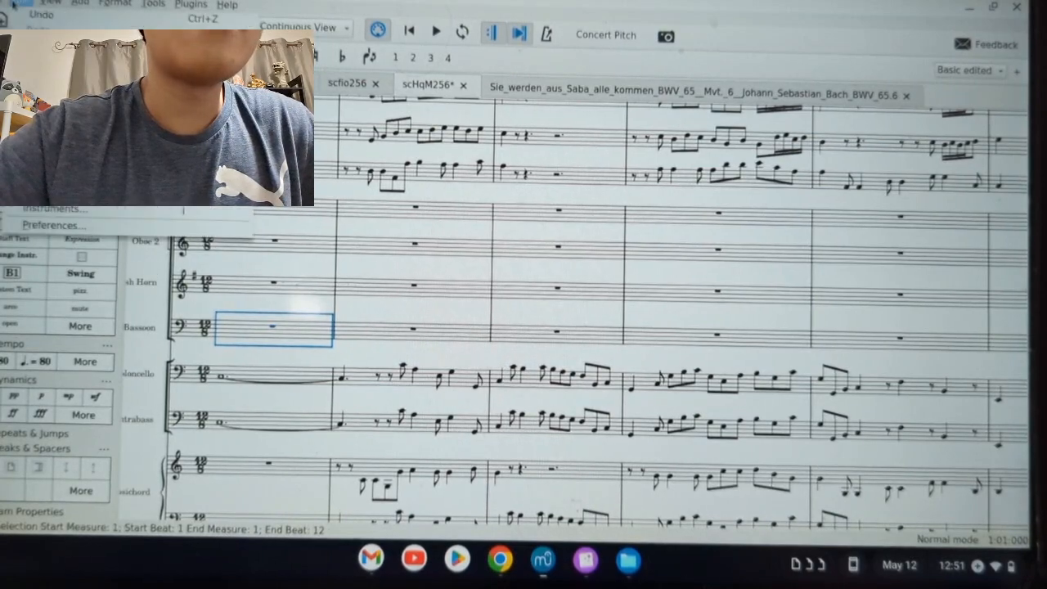
- Hide the Contrabass staff from the score through the instrument list
{"action": "left_click", "coordinate": [89, 213]}
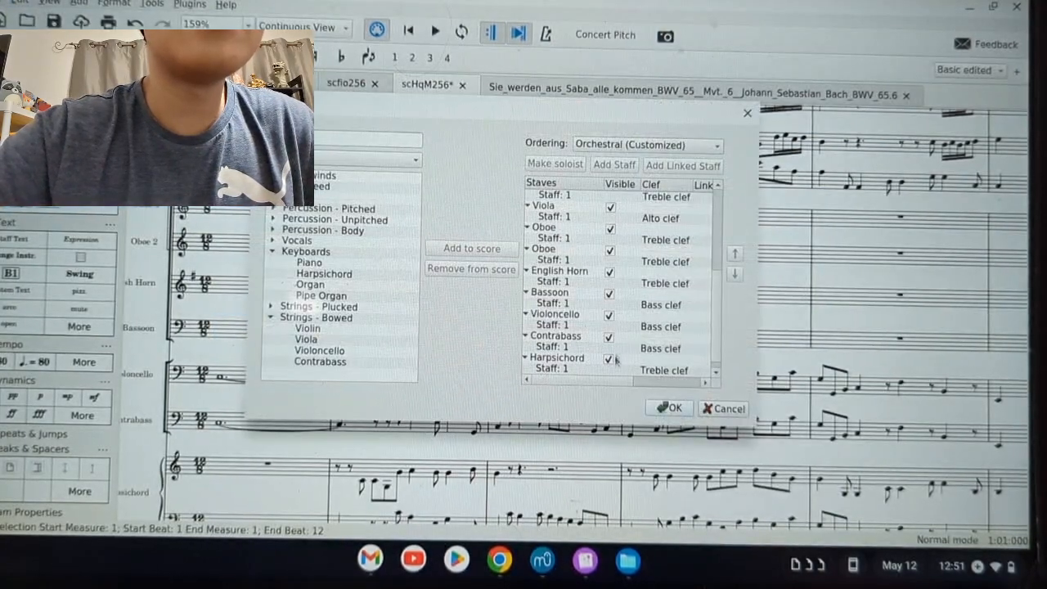
{"action": "left_click", "coordinate": [609, 325]}
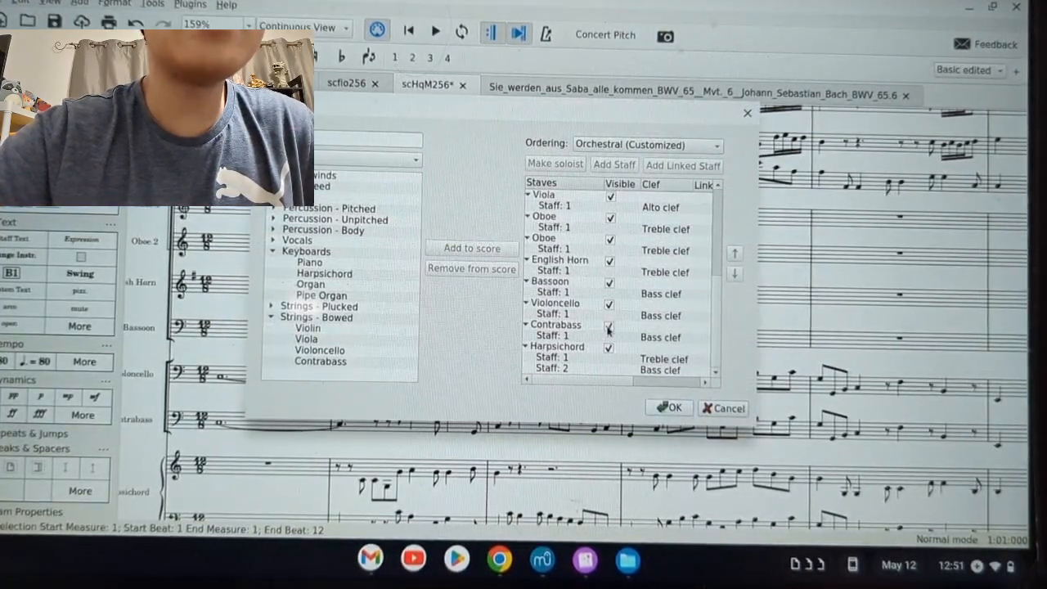
{"action": "left_click", "coordinate": [670, 409]}
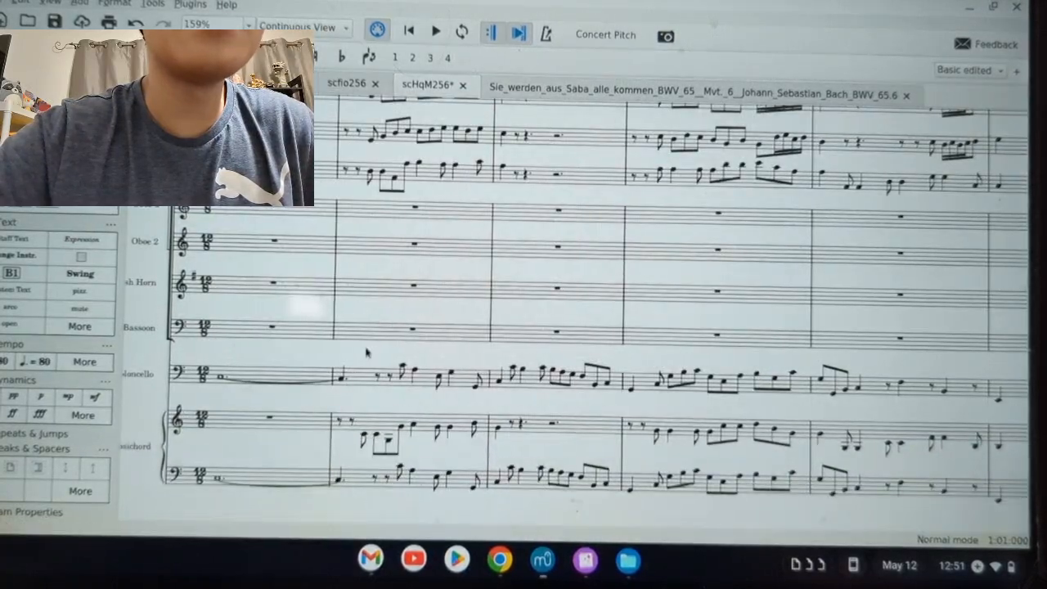
- Save the synthesizer settings to the score and play back the opening from measure 1
{"action": "scroll", "coordinate": [388, 327], "scroll_direction": "up", "scroll_amount": 5}
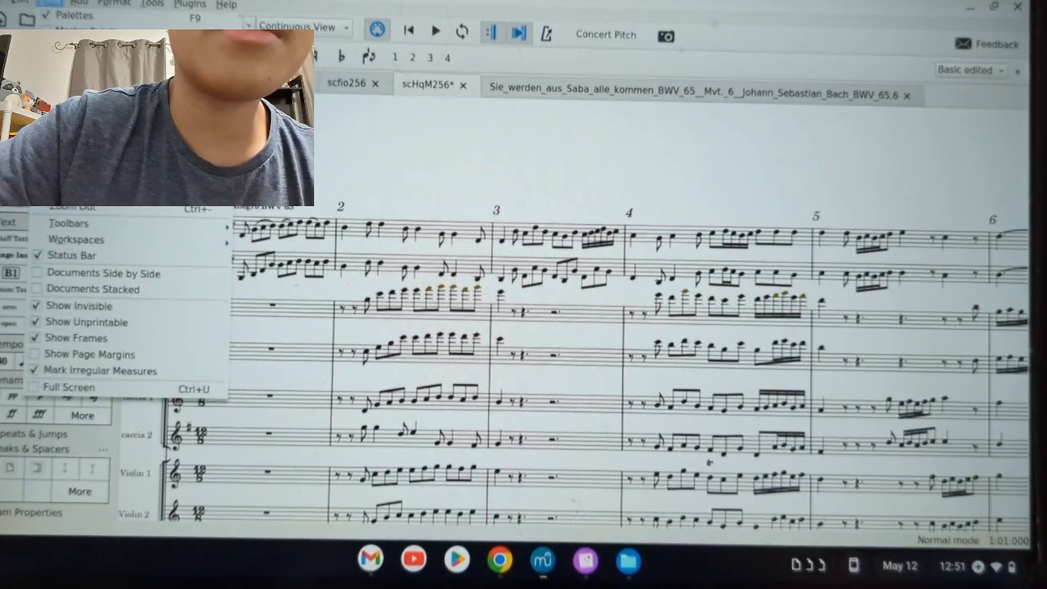
{"action": "left_click", "coordinate": [543, 166]}
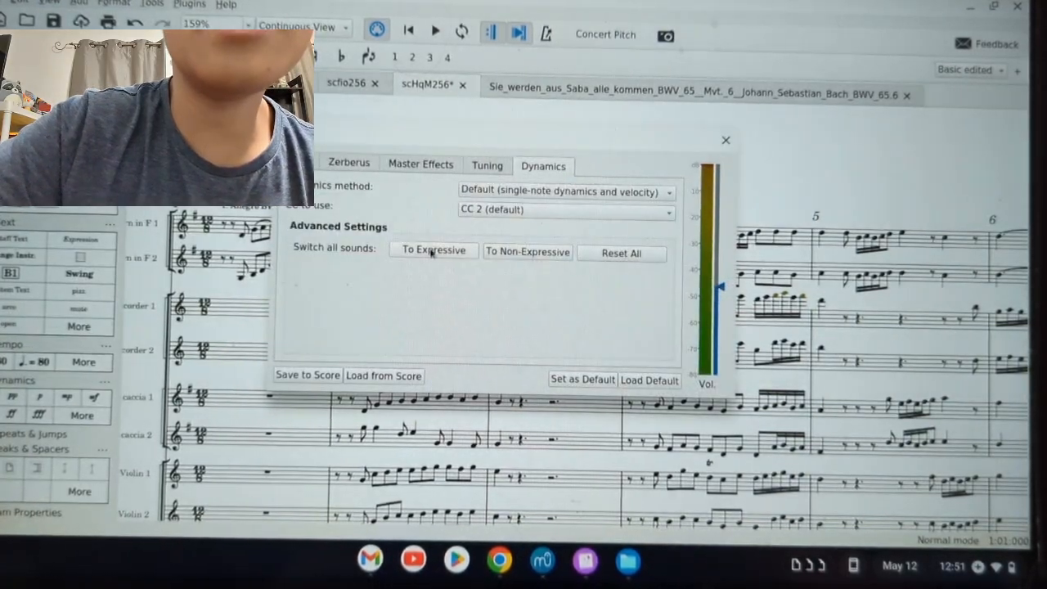
{"action": "left_click", "coordinate": [299, 161]}
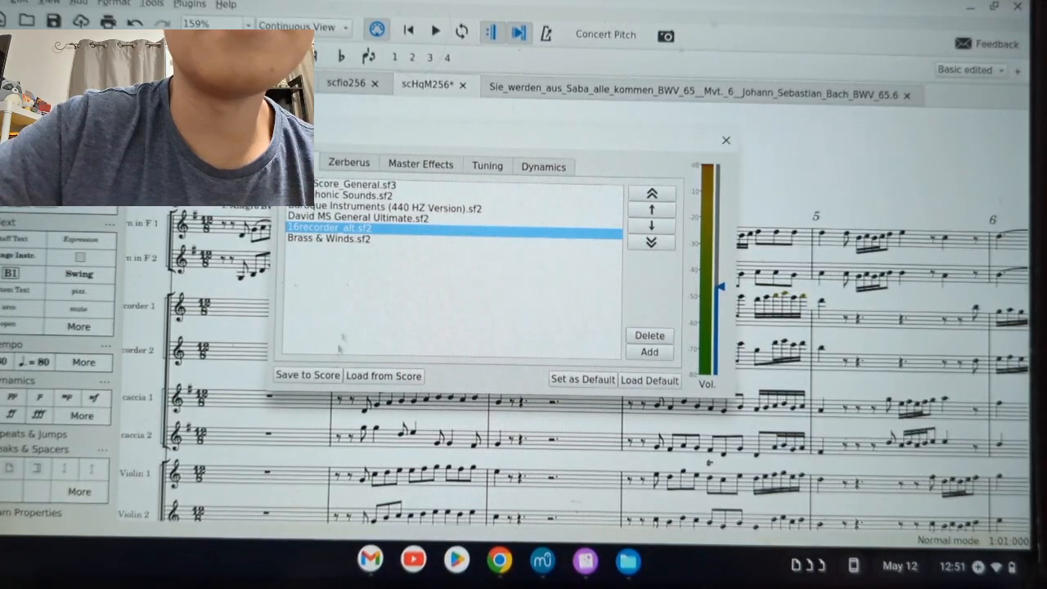
{"action": "left_click", "coordinate": [353, 184]}
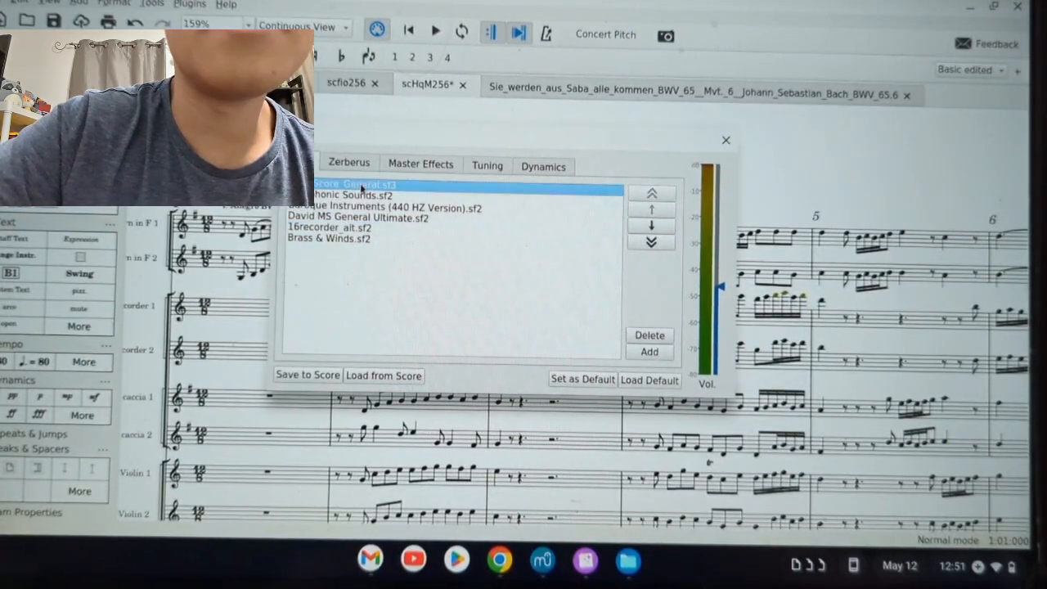
{"action": "left_click", "coordinate": [308, 376]}
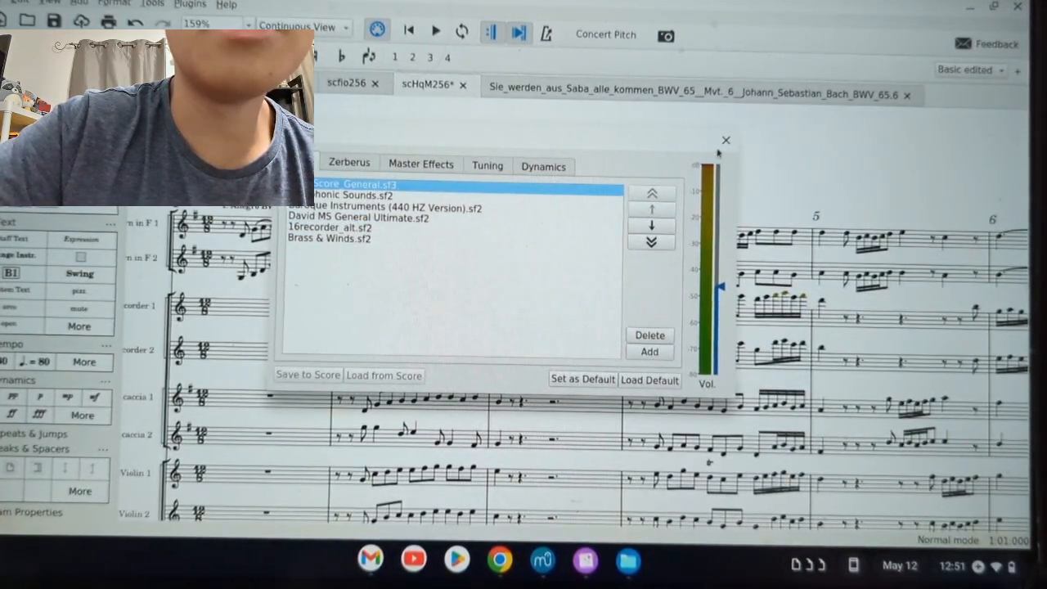
{"action": "left_click", "coordinate": [725, 140]}
{"action": "left_click", "coordinate": [438, 32]}
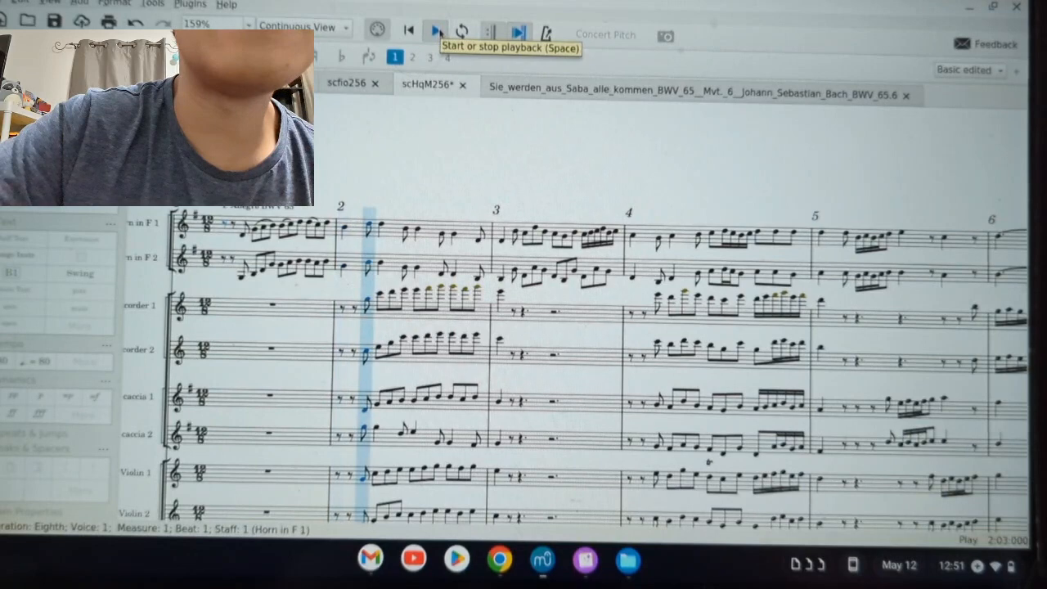
{"action": "left_click", "coordinate": [437, 32]}
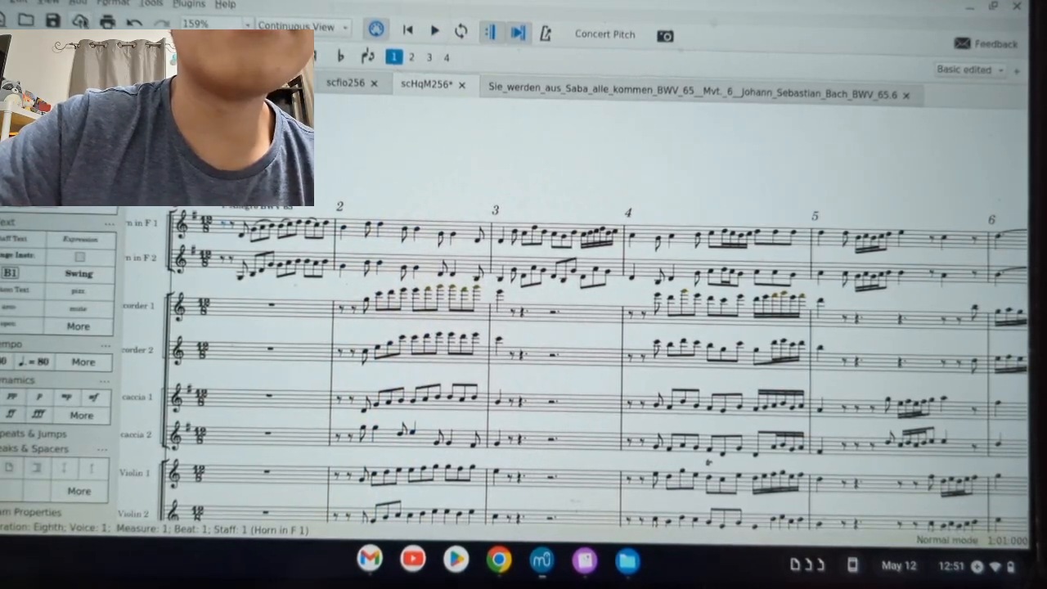
- Save the scHqM256 score online with its score audio uploaded as well
{"action": "left_click", "coordinate": [81, 23]}
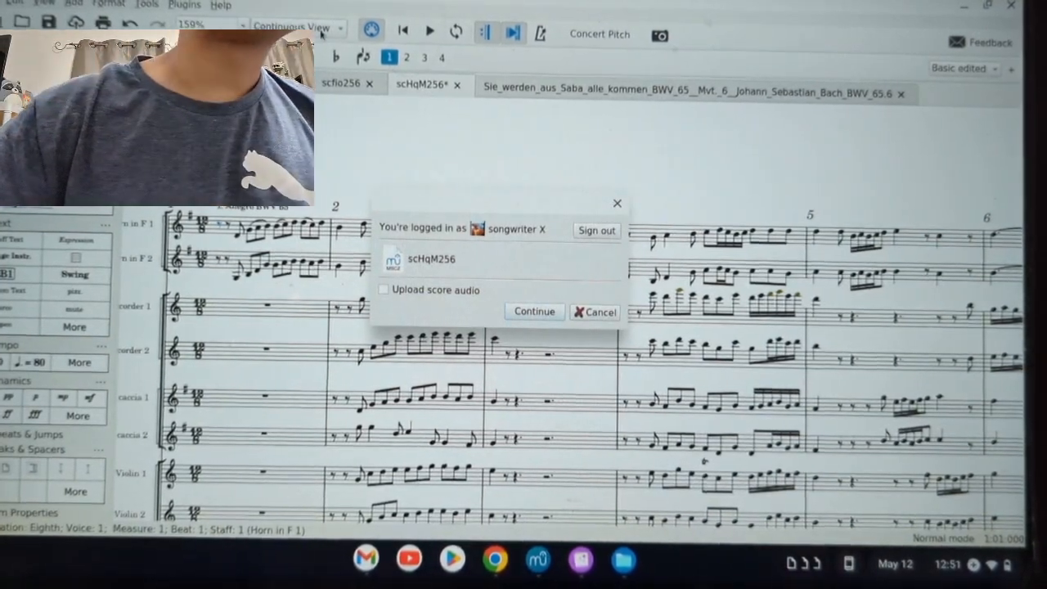
{"action": "left_click", "coordinate": [423, 290]}
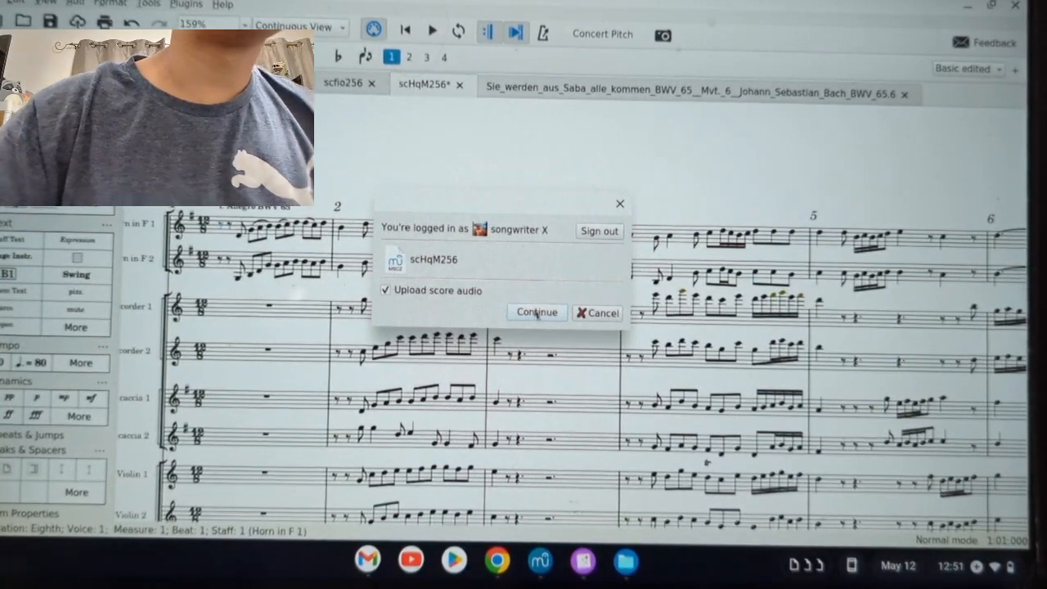
{"action": "key", "text": "Return"}
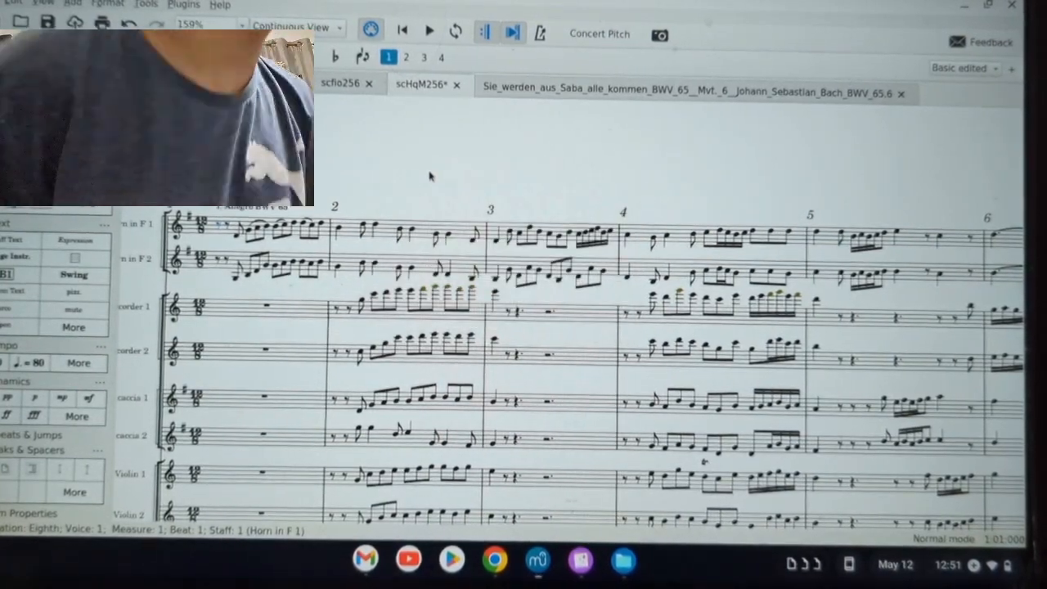